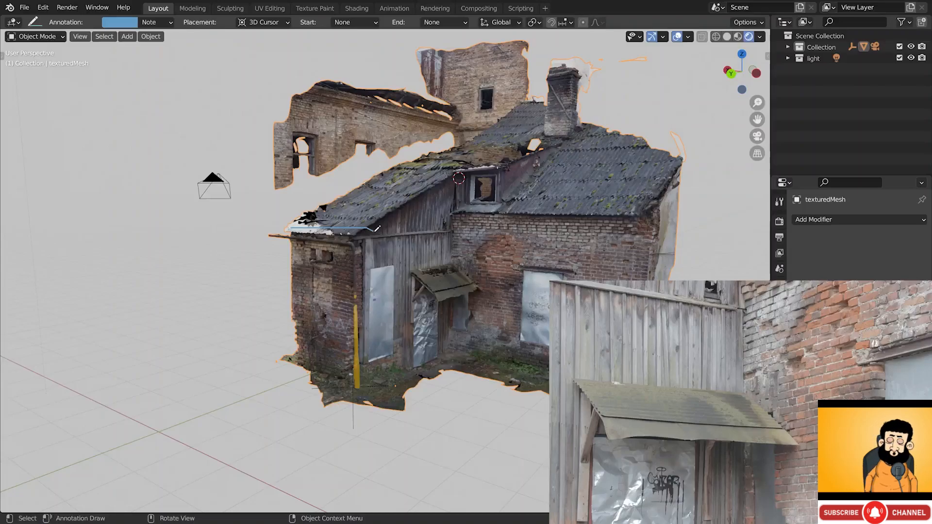
# - Browse A1_brest_abandoned_building, selecting A1_01_facade, A1_02_facade and A1_03_corner in turn
pyautogui.click(418, 335)
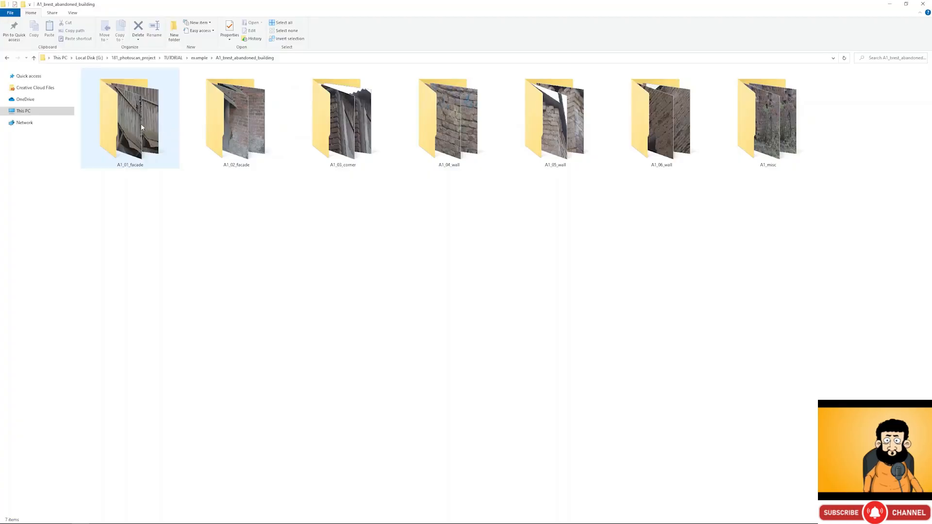
pyautogui.click(142, 127)
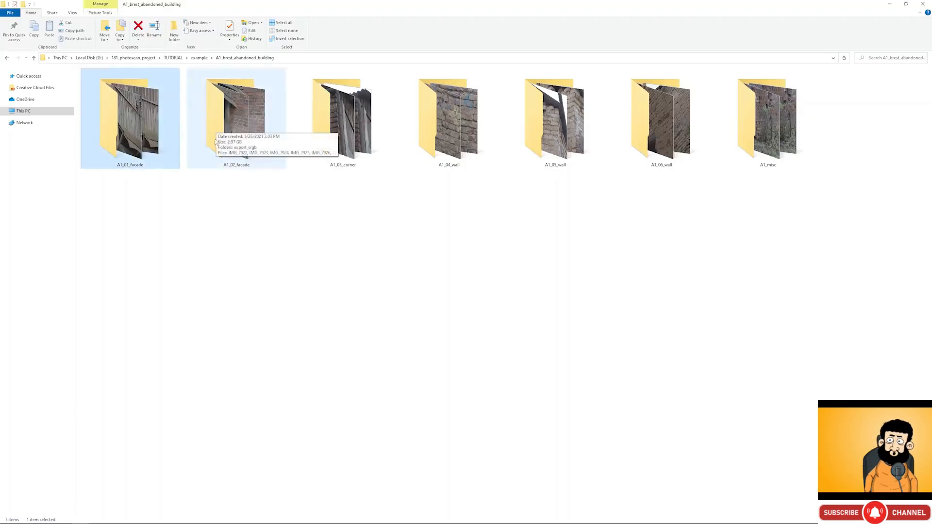
pyautogui.click(202, 122)
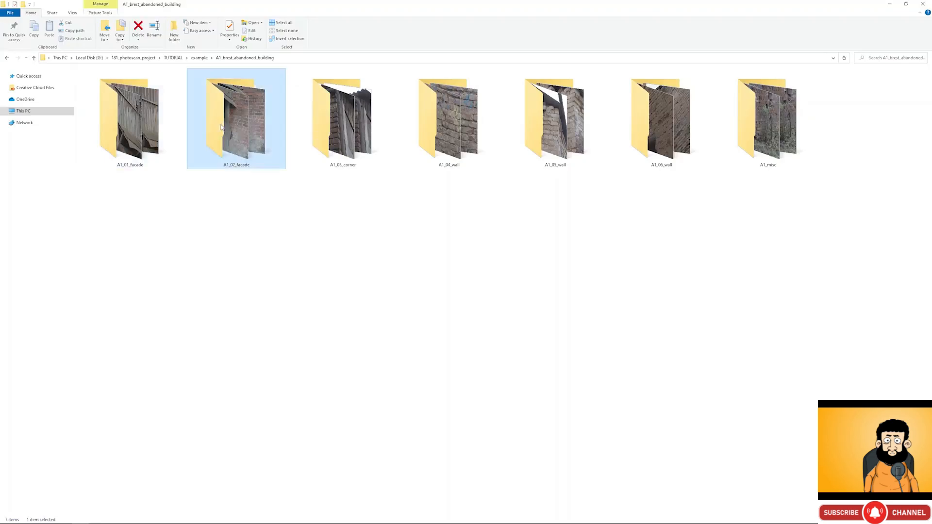
pyautogui.click(345, 120)
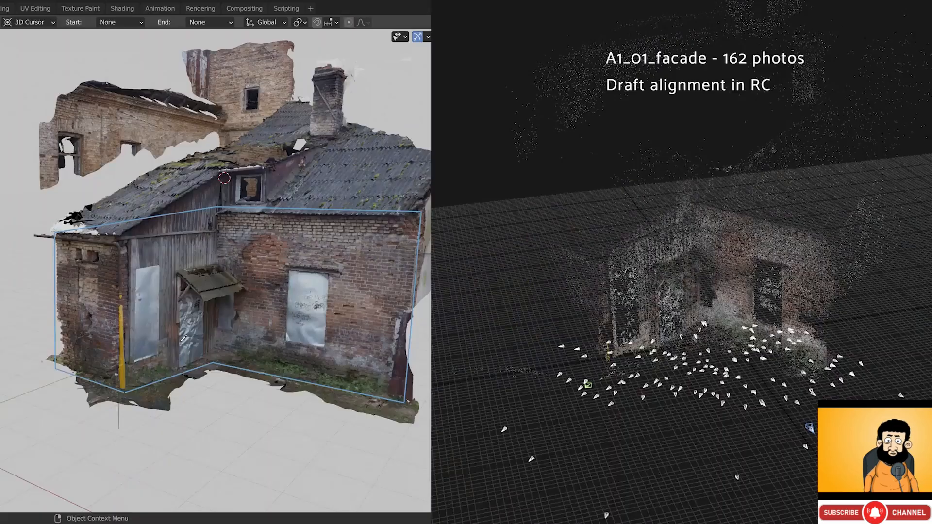
# - Orbit and zoom the facade and corner draft point clouds, ending on A1_03_corner's 69 photos
pyautogui.moveTo(644, 281); pyautogui.dragTo(675, 269)
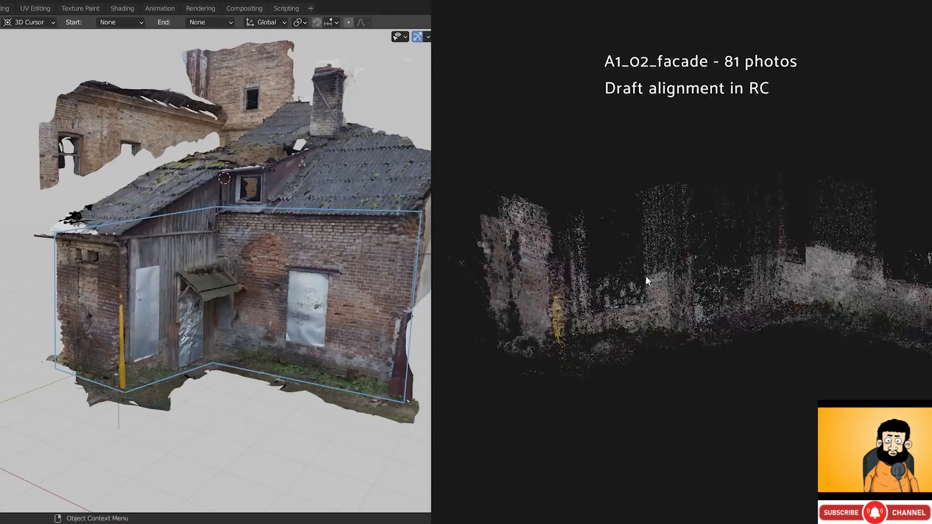
pyautogui.moveTo(646, 275)
pyautogui.mouseDown()
pyautogui.moveTo(657, 292)
pyautogui.moveTo(650, 295)
pyautogui.moveTo(669, 273)
pyautogui.moveTo(660, 275)
pyautogui.mouseUp()
pyautogui.scroll(3, 653, 285)
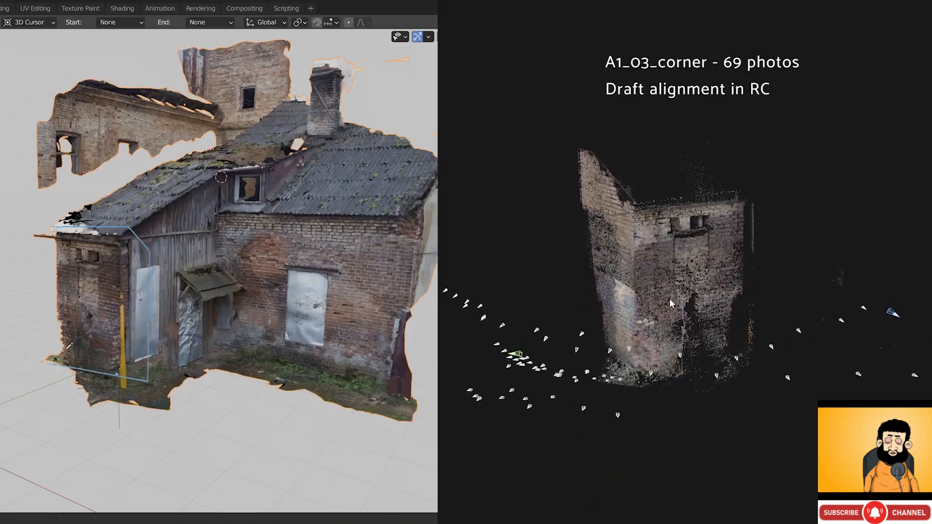
pyautogui.moveTo(674, 304)
pyautogui.mouseDown()
pyautogui.moveTo(597, 297)
pyautogui.moveTo(645, 305)
pyautogui.moveTo(706, 289)
pyautogui.moveTo(698, 306)
pyautogui.moveTo(674, 305)
pyautogui.mouseUp()
pyautogui.scroll(5, 685, 307)
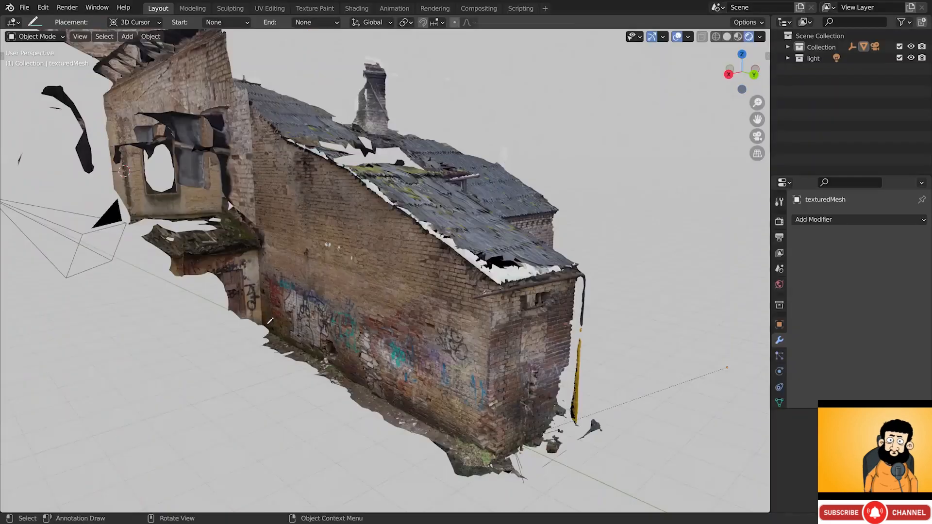
# - Draw and undo an outline around the tower, then orbit toward the long graffitied side wall
pyautogui.moveTo(270, 325); pyautogui.dragTo(262, 156)
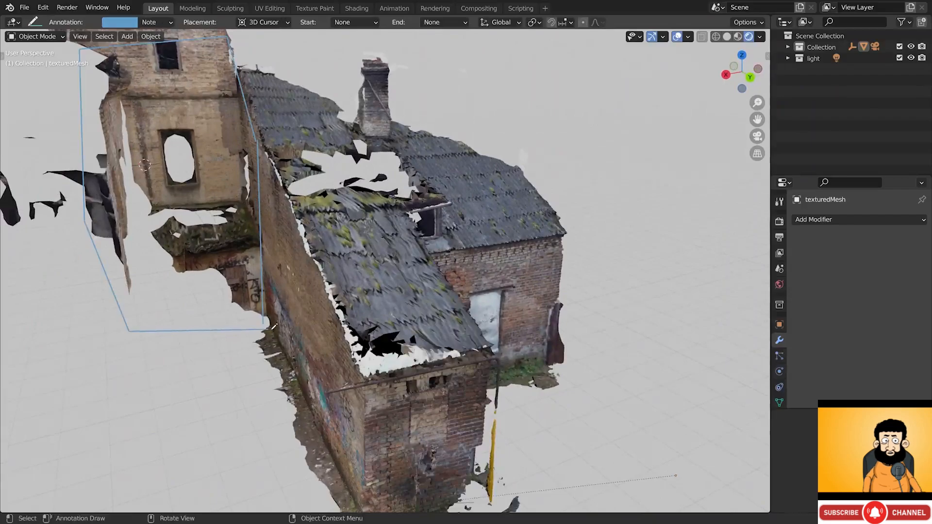
pyautogui.moveTo(249, 326); pyautogui.dragTo(240, 291, button='middle')
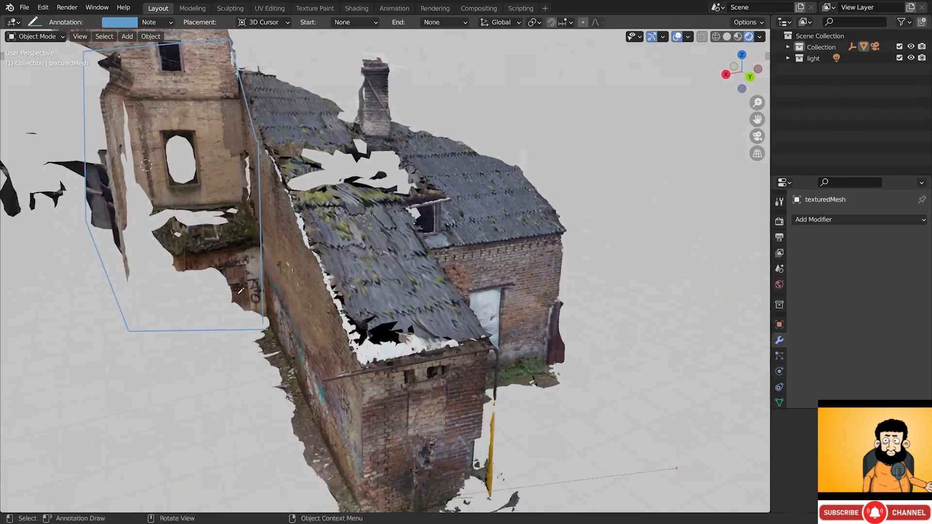
pyautogui.hotkey('ctrl', 'z')
pyautogui.hotkey('ctrl', 'z')
pyautogui.hotkey('ctrl', 'z')
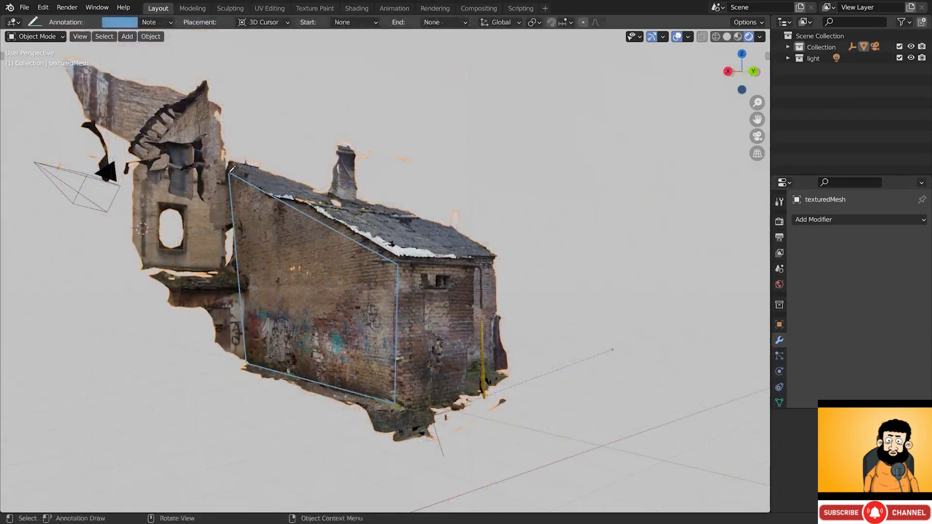
pyautogui.moveTo(279, 330); pyautogui.dragTo(330, 318, button='middle')
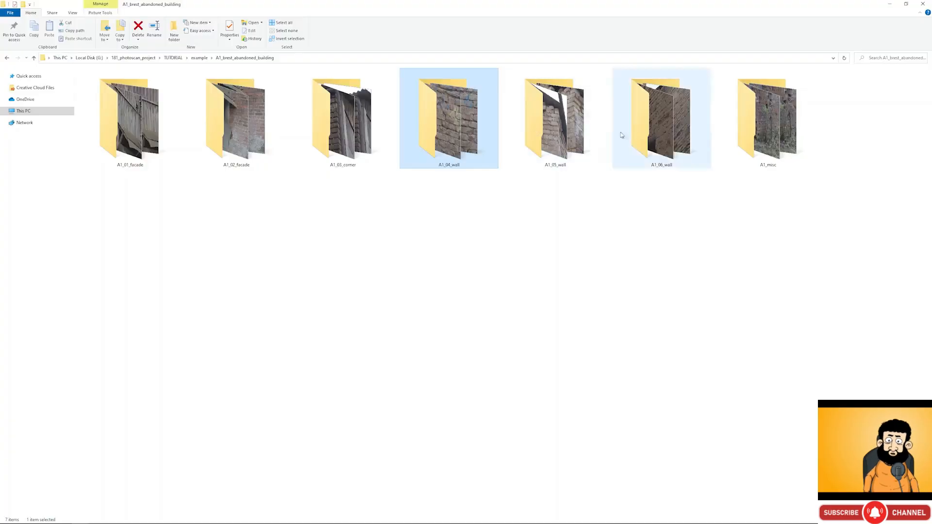
# - Select A1_06_wall, then open the A1_04_wall photo folder
pyautogui.click(662, 120)
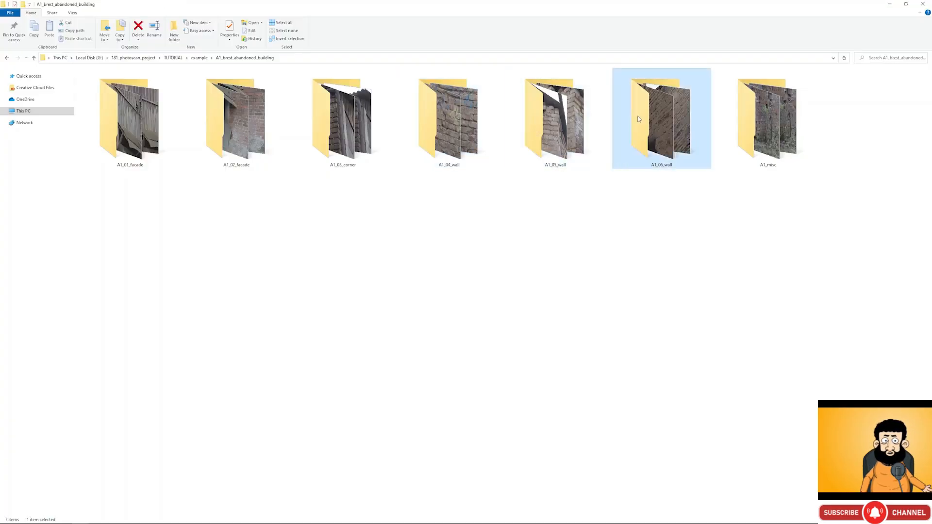
pyautogui.doubleClick(473, 127)
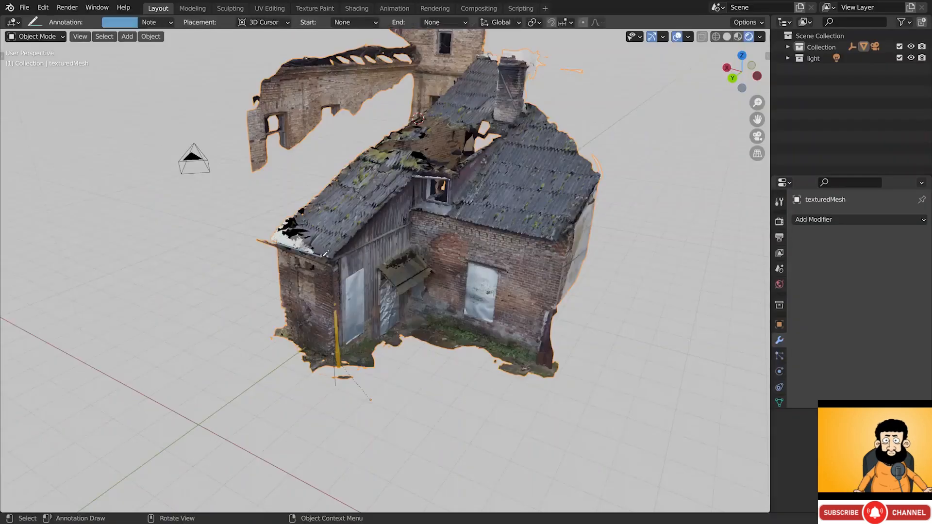
# - Annotate a blue line along the roof eaves of the textured building
pyautogui.moveTo(335, 254)
pyautogui.mouseDown()
pyautogui.moveTo(405, 211)
pyautogui.moveTo(524, 232)
pyautogui.moveTo(417, 109)
pyautogui.moveTo(270, 235)
pyautogui.moveTo(303, 245)
pyautogui.mouseUp()
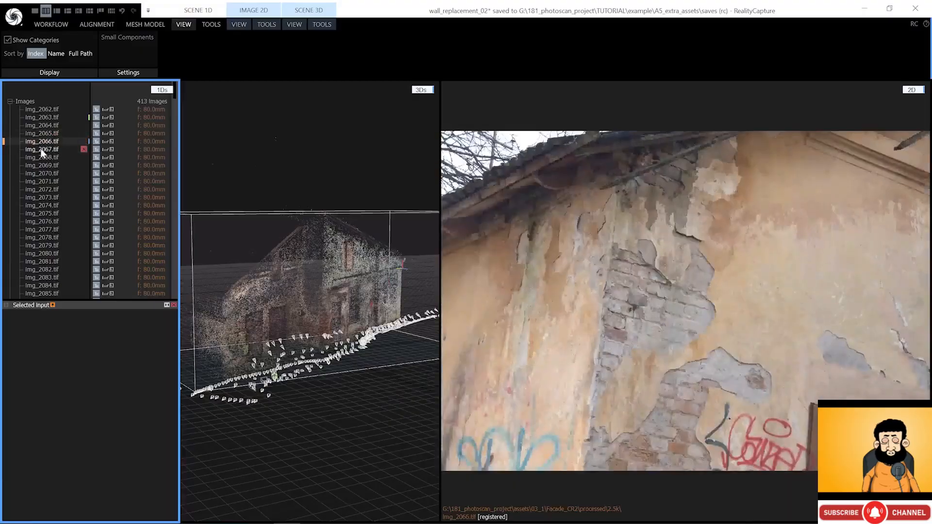
# - Show the side wall pack's photos one after another from the image list
pyautogui.click(42, 150)
pyautogui.click(42, 158)
pyautogui.click(42, 165)
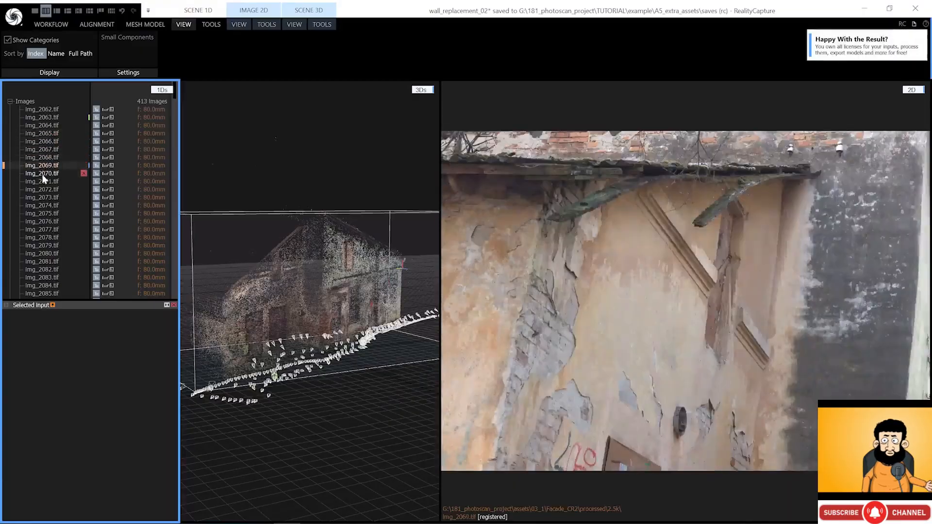
pyautogui.click(42, 173)
pyautogui.click(43, 182)
pyautogui.click(45, 190)
pyautogui.click(45, 197)
pyautogui.click(46, 206)
pyautogui.click(47, 213)
pyautogui.click(46, 221)
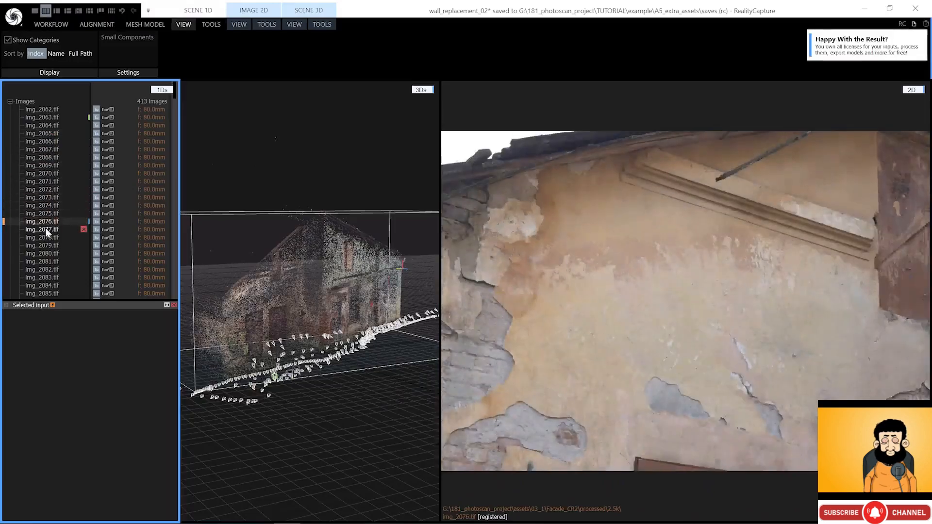
pyautogui.click(45, 229)
pyautogui.click(46, 238)
pyautogui.click(47, 245)
# - Advance through the list to Img_1803.tif and turn the side-wall point cloud slightly
pyautogui.press('Down')
pyautogui.press('Down')
pyautogui.press('Down')
pyautogui.press('Down')
pyautogui.press('Down')
pyautogui.press('Down')
pyautogui.press('Down')
pyautogui.press('Down')
pyautogui.press('Down')
pyautogui.press('Down')
pyautogui.press('Down')
pyautogui.press('Down')
pyautogui.press('Down')
pyautogui.press('Down')
pyautogui.press('Down')
pyautogui.press('Down')
pyautogui.press('Down')
pyautogui.press('Down')
pyautogui.press('Down')
pyautogui.press('Down')
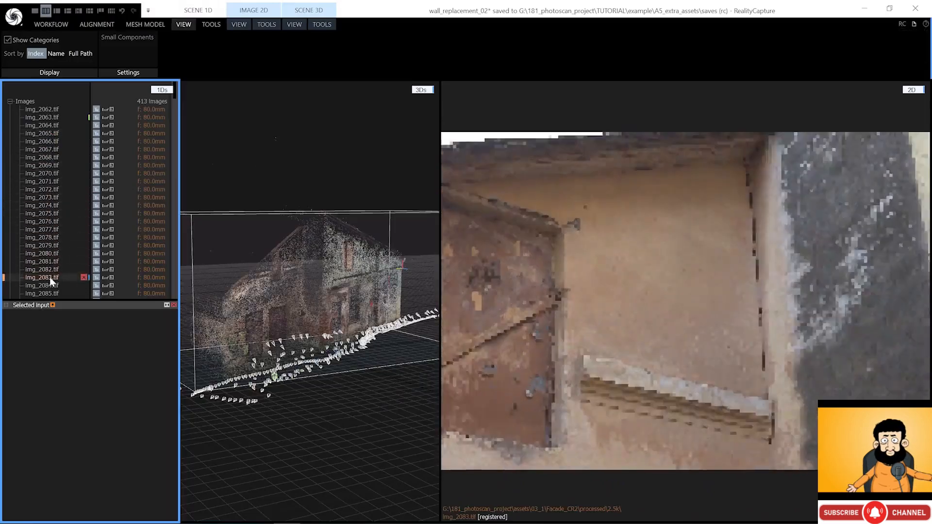
pyautogui.press('Down')
pyautogui.press('Down')
pyautogui.press('Down')
pyautogui.press('Down')
pyautogui.press('Down')
pyautogui.press('Down')
pyautogui.press('Down')
pyautogui.press('Down')
pyautogui.press('Down')
pyautogui.press('Down')
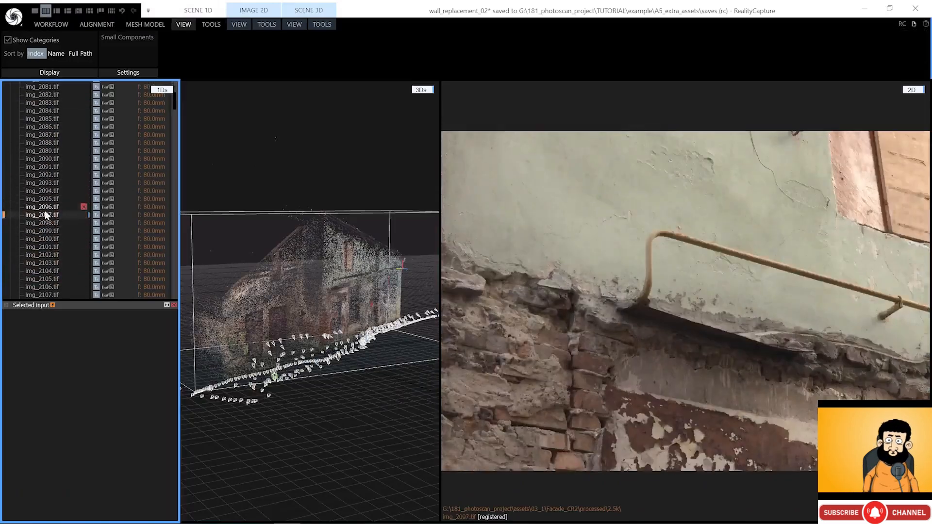
pyautogui.press('Down')
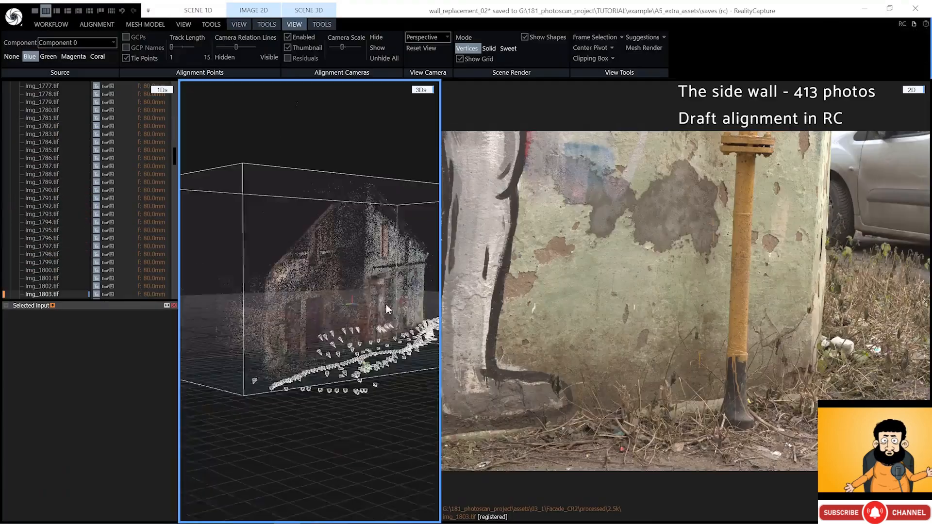
pyautogui.moveTo(386, 304); pyautogui.dragTo(372, 310)
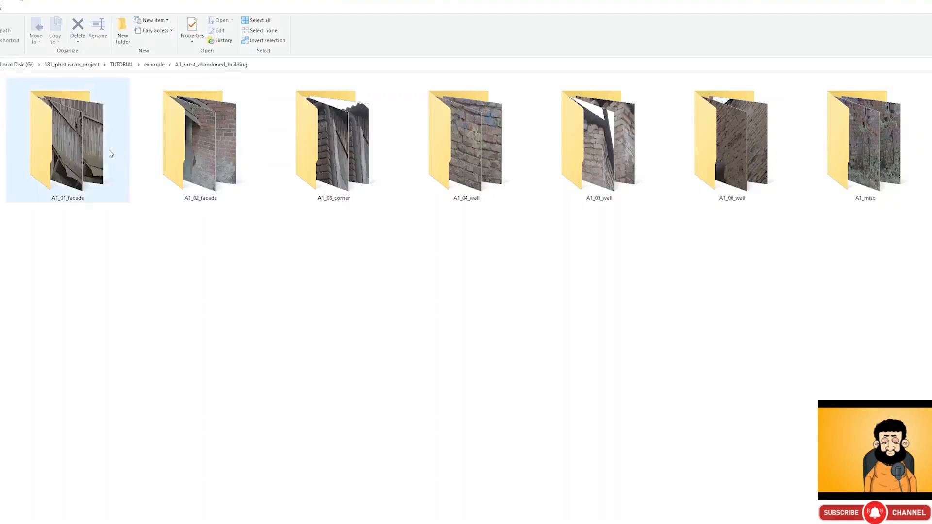
pyautogui.click(81, 151)
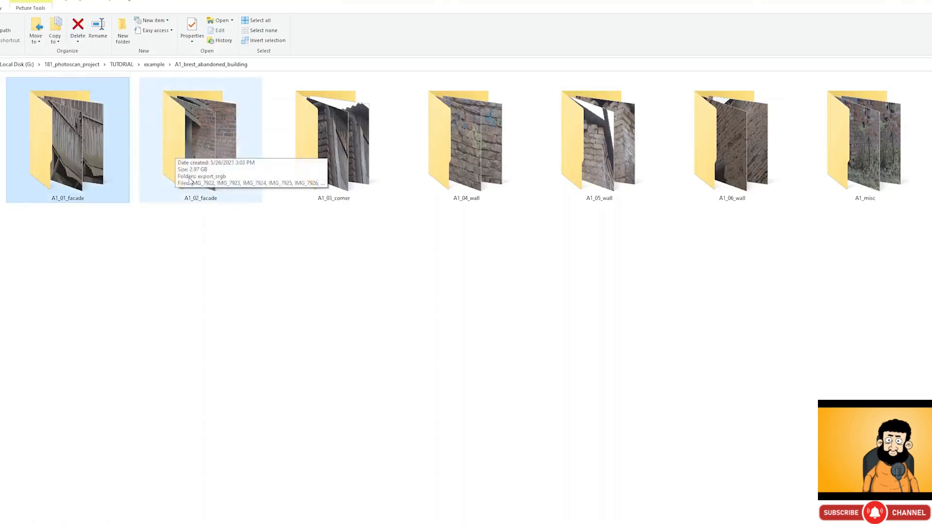
pyautogui.click(156, 142)
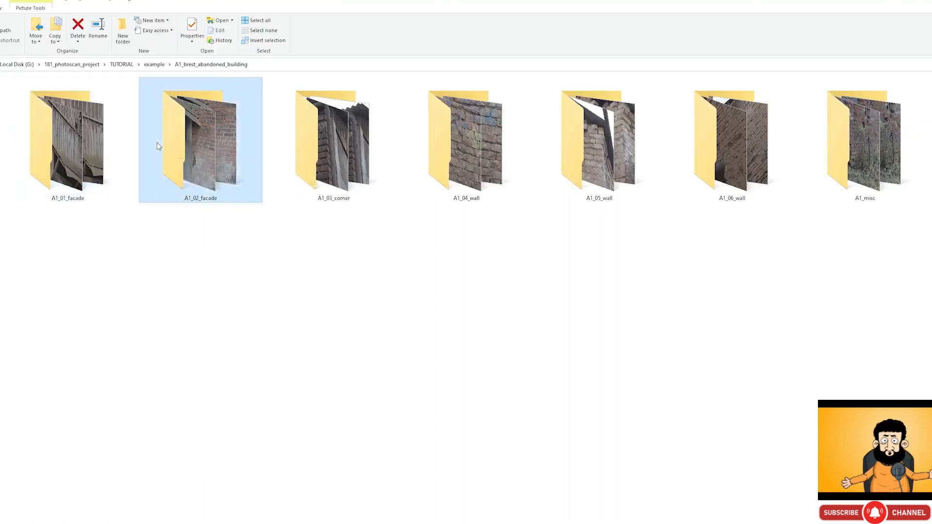
pyautogui.click(340, 145)
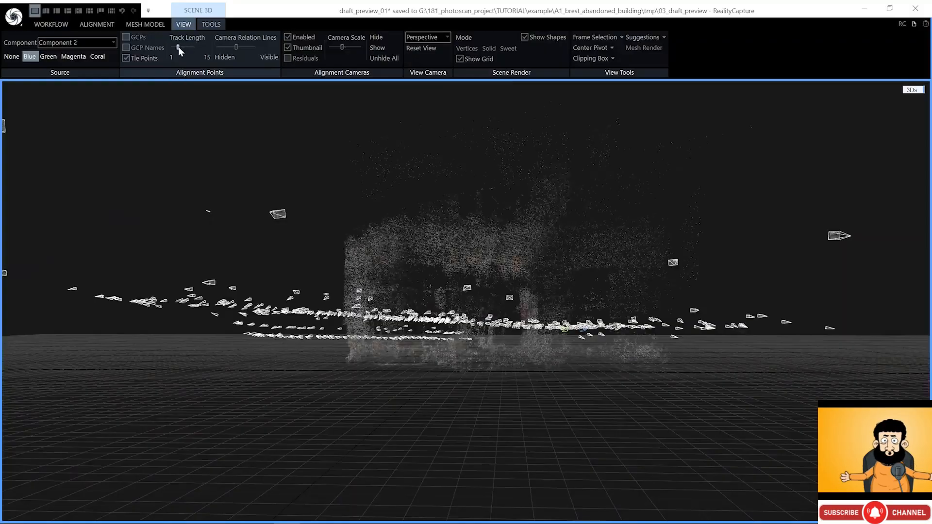
pyautogui.moveTo(275, 146); pyautogui.dragTo(430, 231)
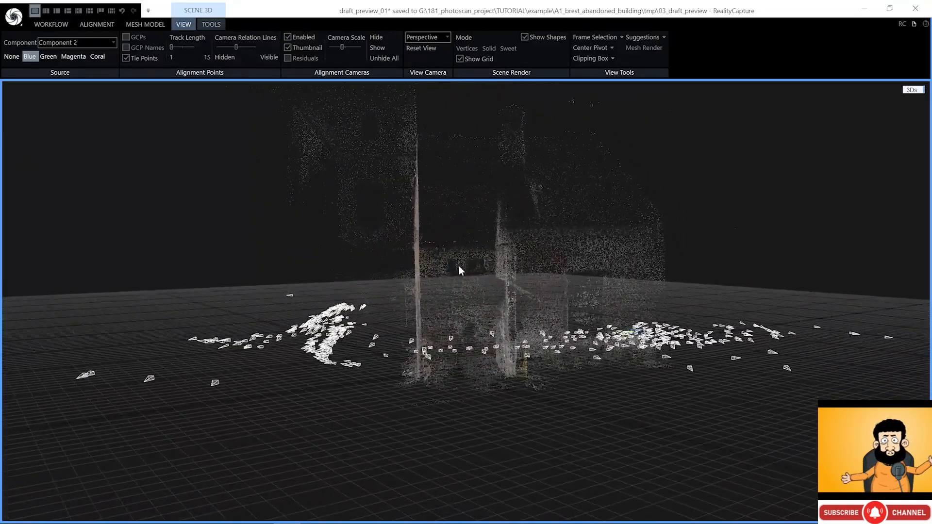
pyautogui.moveTo(459, 266); pyautogui.dragTo(499, 290)
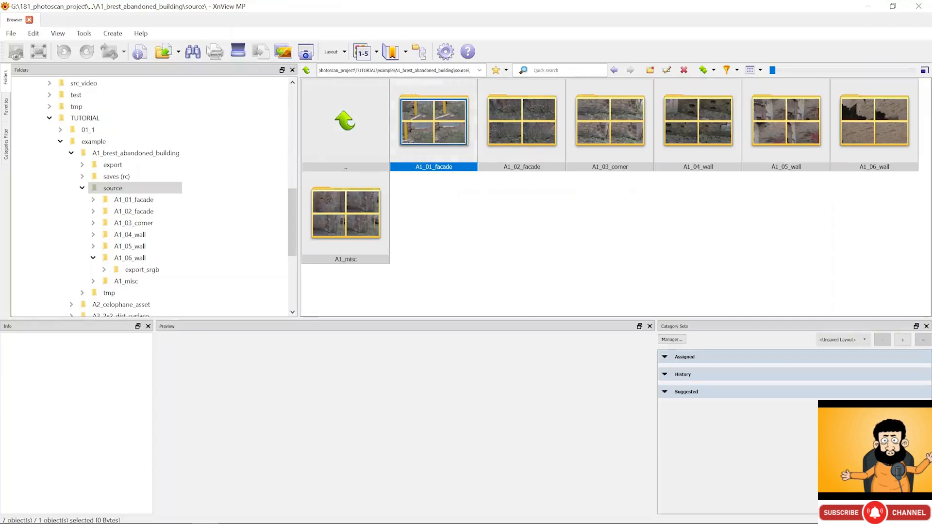
# - Open Tools > Batch convert and clear its Input list to 0 files
pyautogui.click(83, 34)
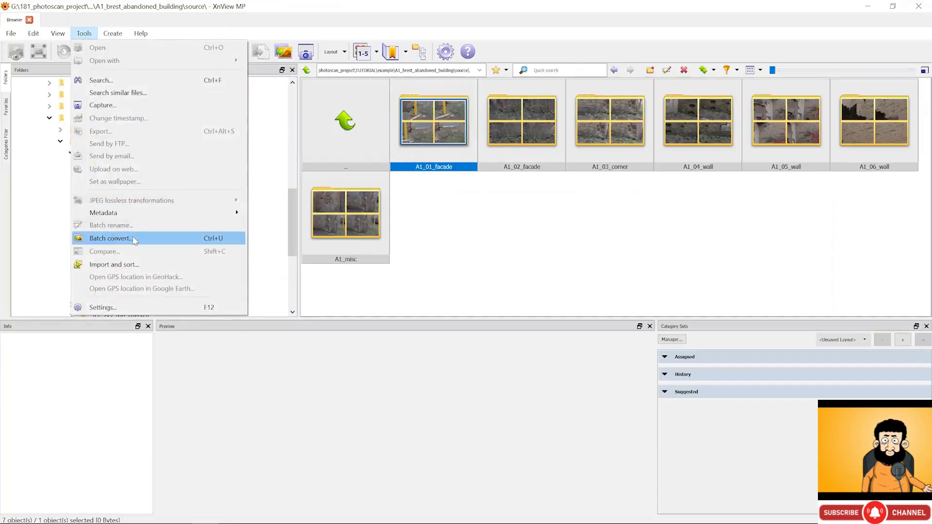
pyautogui.click(111, 239)
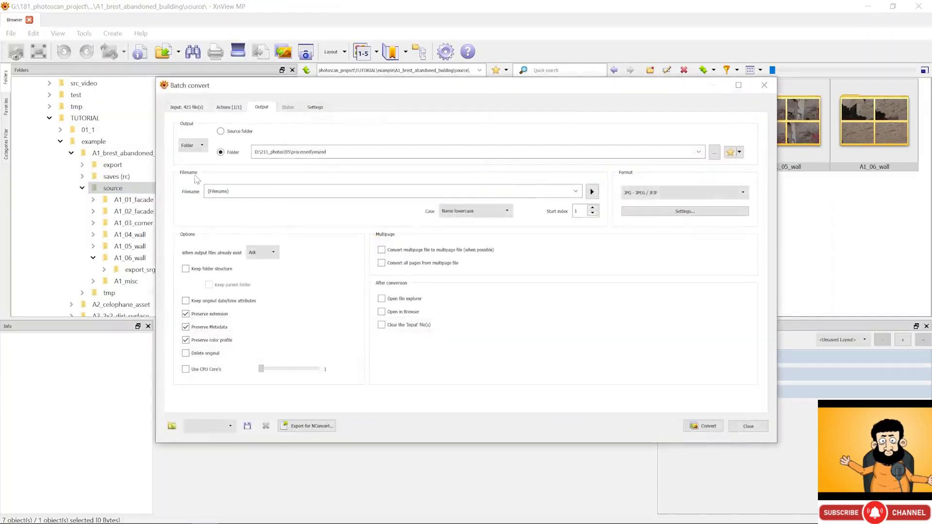
pyautogui.click(198, 109)
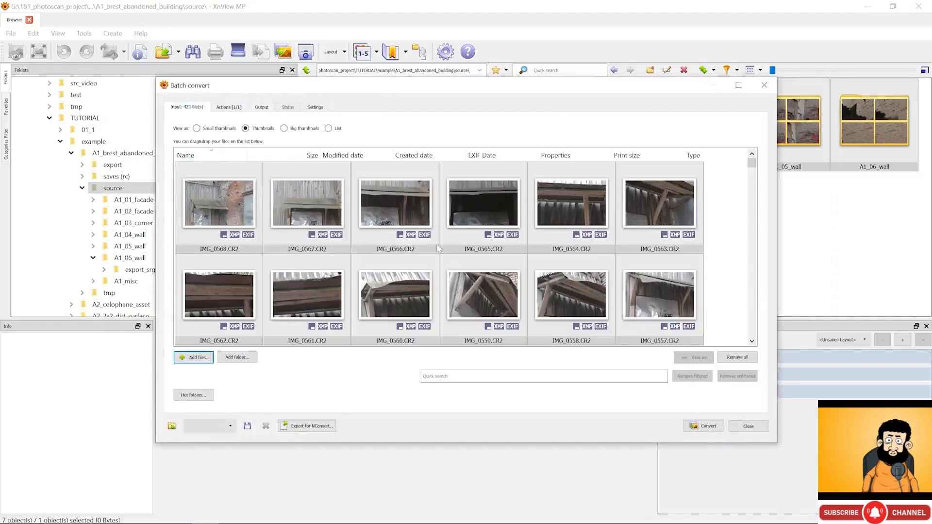
pyautogui.click(731, 360)
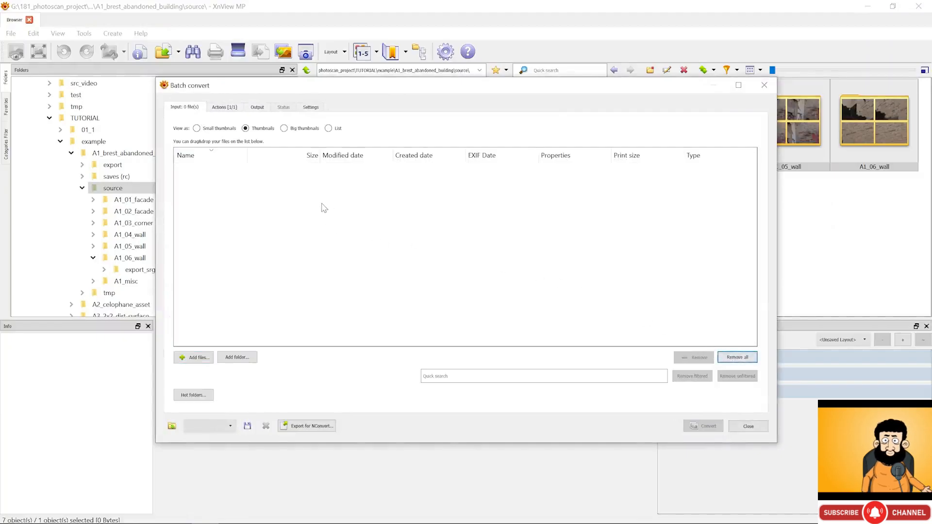
pyautogui.hotkey('alt', 'Tab')
# - Add A1_01_facade's 162 photos, IMG_0405 through IMG_0568, to the batch list
pyautogui.doubleClick(689, 95)
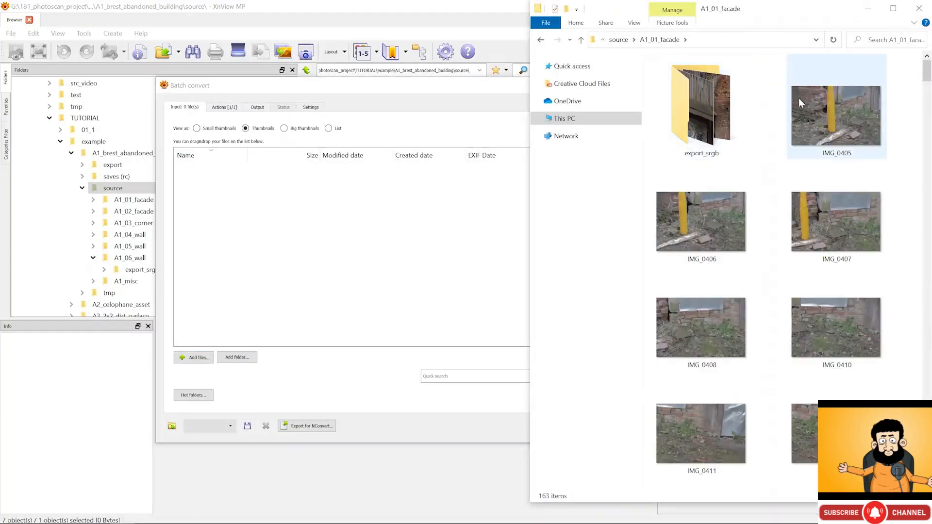
pyautogui.moveTo(800, 100)
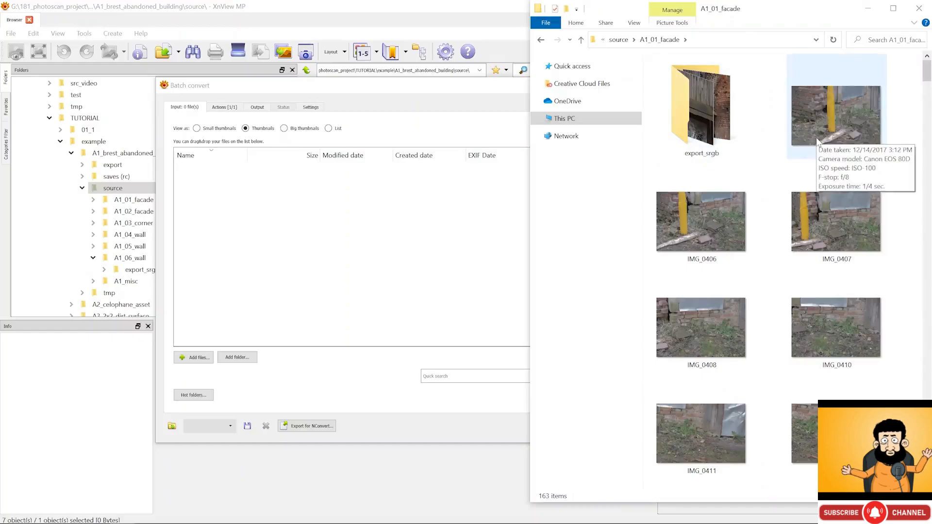
pyautogui.click(817, 140)
pyautogui.moveTo(926, 72); pyautogui.dragTo(915, 226)
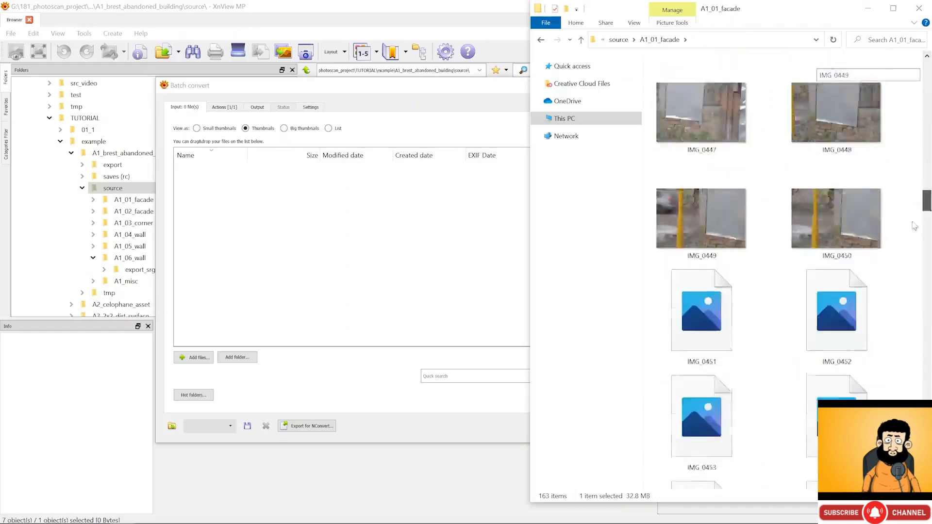
pyautogui.scroll(-20, 915, 225)
pyautogui.keyDown('shift'); pyautogui.click(724, 457); pyautogui.keyUp('shift')
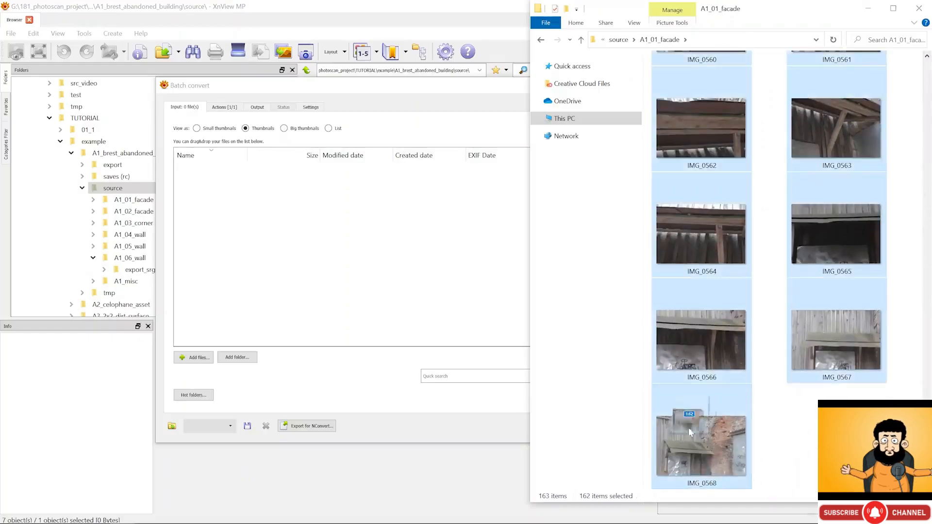
pyautogui.moveTo(689, 428); pyautogui.dragTo(328, 206)
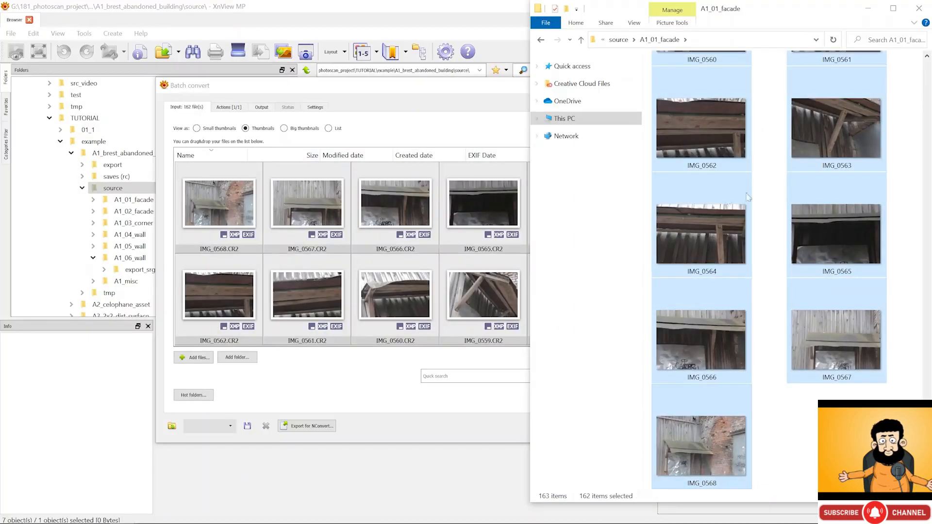
# - Add A1_02_facade's 80 photos, IMG_7922 through IMG_8001, to the batch list
pyautogui.click(827, 180)
pyautogui.press('BackSpace')
pyautogui.press('Right')
pyautogui.press('Return')
pyautogui.click(755, 97)
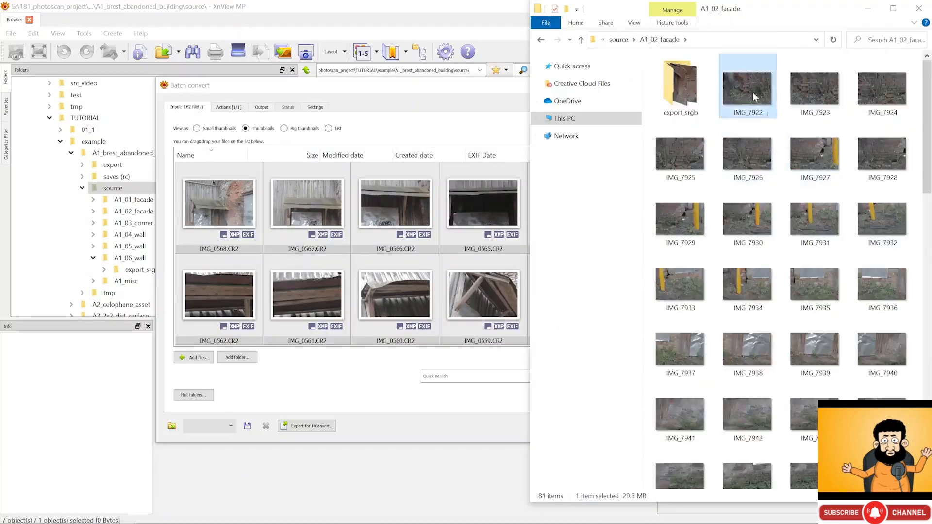
pyautogui.scroll(-10, 755, 96)
pyautogui.keyDown('shift'); pyautogui.click(682, 454); pyautogui.keyUp('shift')
pyautogui.moveTo(682, 454); pyautogui.dragTo(381, 240)
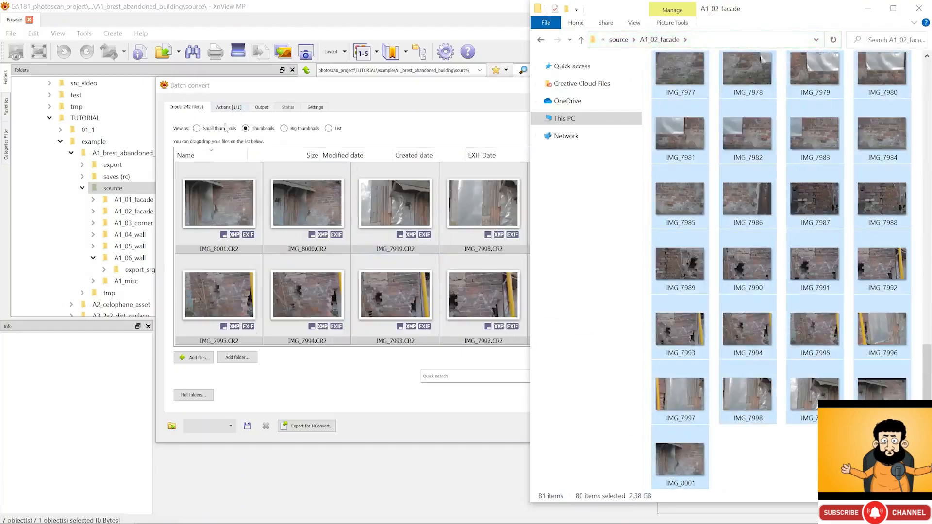
# - Add A1_03_corner's 68 photos, IMG_6911 through IMG_7783, to the batch list
pyautogui.click(748, 199)
pyautogui.press('BackSpace')
pyautogui.press('Right')
pyautogui.press('Return')
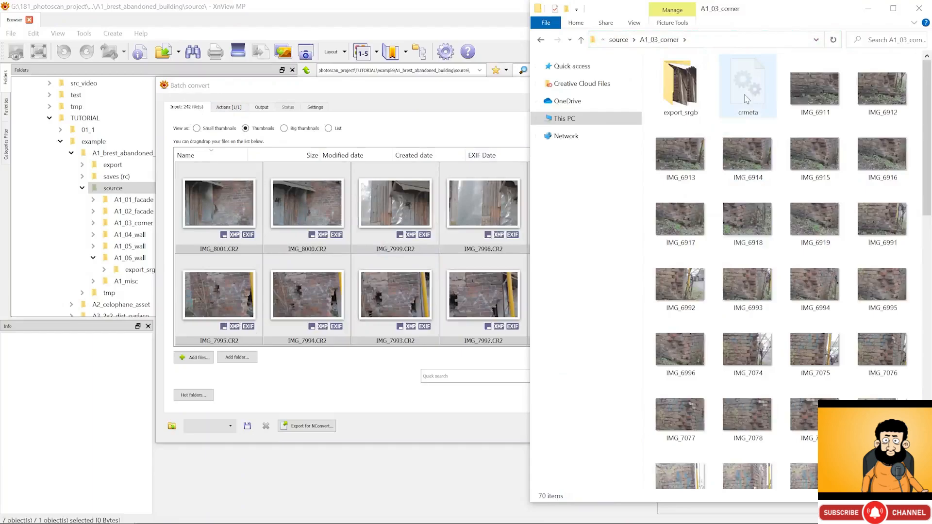
pyautogui.click(815, 89)
pyautogui.scroll(-10, 816, 325)
pyautogui.keyDown('shift'); pyautogui.click(749, 463); pyautogui.keyUp('shift')
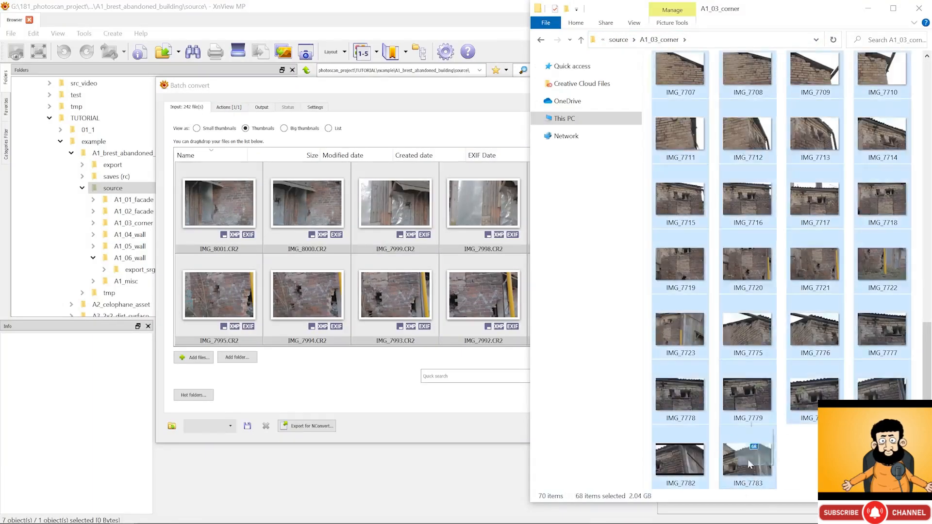
pyautogui.moveTo(749, 464); pyautogui.dragTo(343, 226)
# - Add A1_04_wall's 193 photos, IMG_6881 through IMG_7167, to the batch list
pyautogui.click(750, 198)
pyautogui.press('BackSpace')
pyautogui.press('Right')
pyautogui.press('Return')
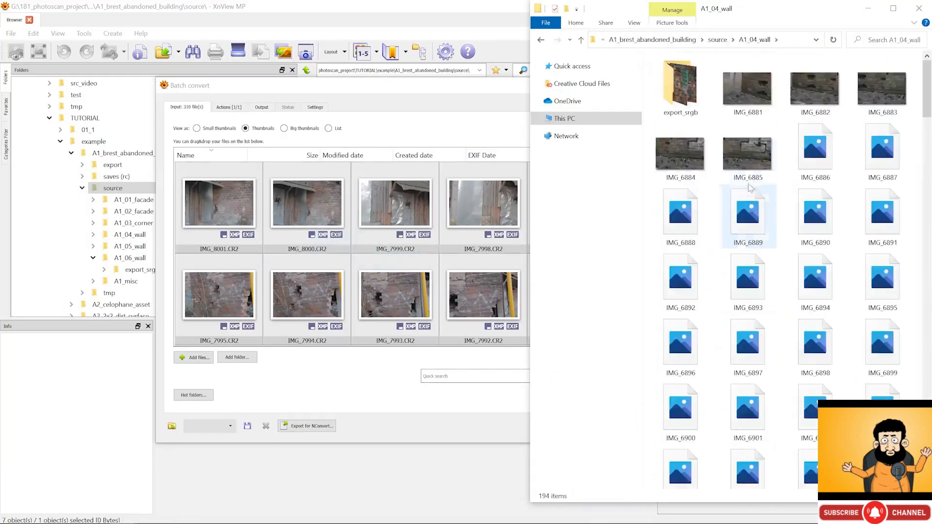
pyautogui.click(748, 89)
pyautogui.scroll(-15, 749, 262)
pyautogui.keyDown('shift'); pyautogui.click(741, 471); pyautogui.keyUp('shift')
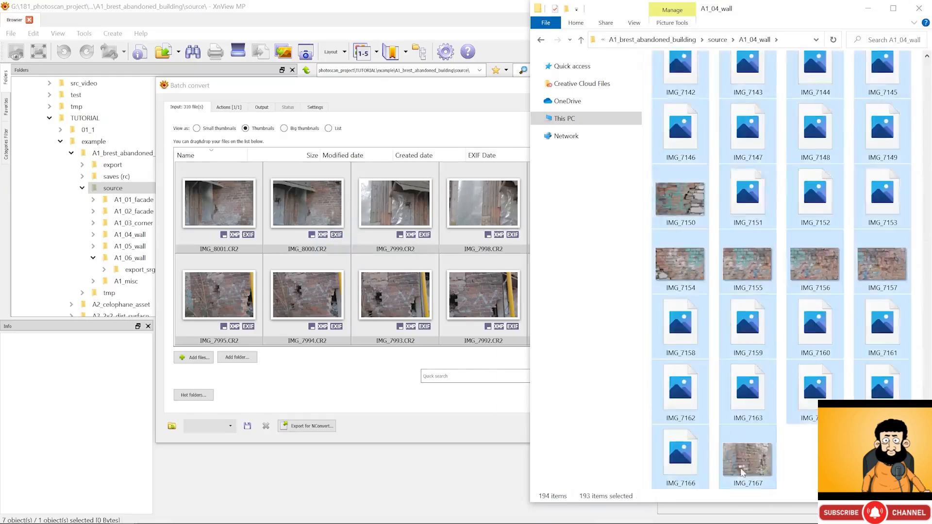
pyautogui.moveTo(741, 472); pyautogui.dragTo(417, 287)
# - Add A1_05_wall's 150 photos, starting at IMG_7224, to the batch list
pyautogui.click(893, 158)
pyautogui.press('BackSpace')
pyautogui.press('Right')
pyautogui.press('Return')
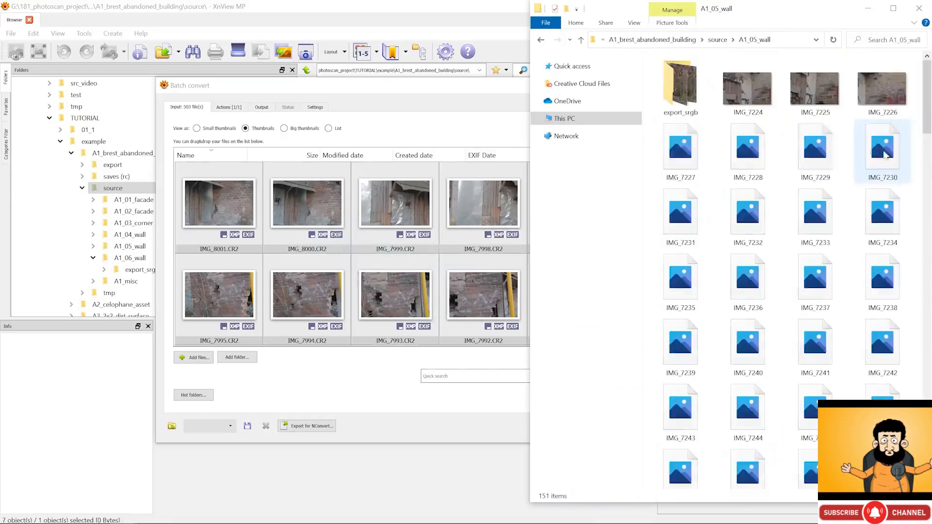
pyautogui.click(750, 90)
pyautogui.scroll(-15, 750, 335)
pyautogui.keyDown('shift'); pyautogui.click(806, 466); pyautogui.keyUp('shift')
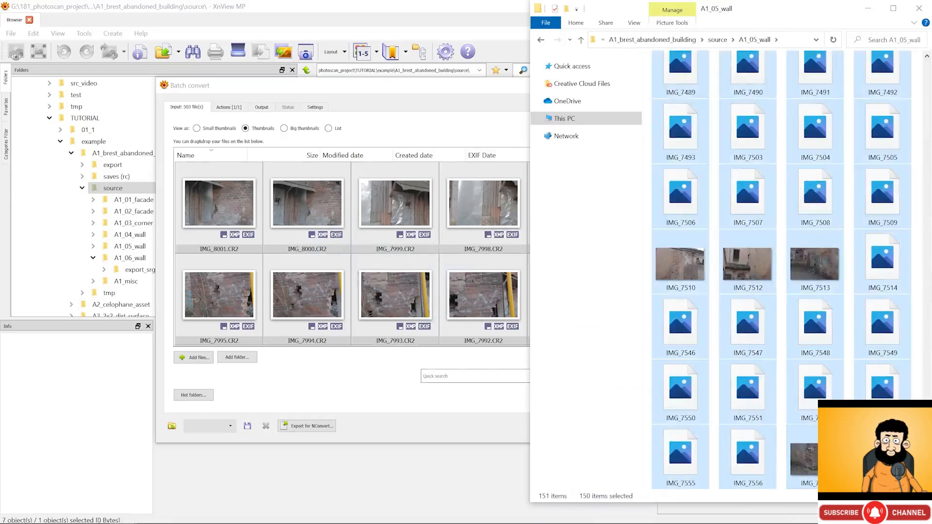
pyautogui.moveTo(806, 466); pyautogui.dragTo(437, 291)
# - Add A1_06_wall's 113 photos, through IMG_7832, bringing the batch list to 766 files
pyautogui.press('BackSpace')
pyautogui.press('Right')
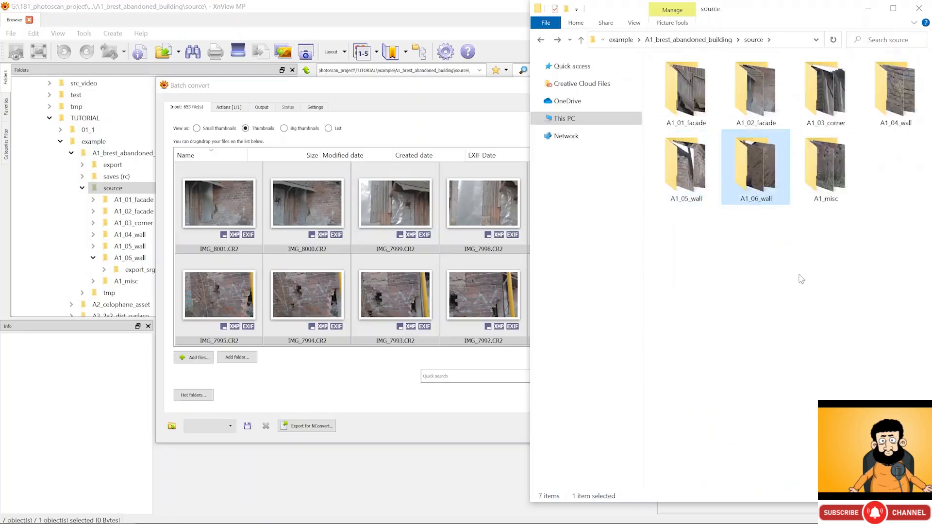
pyautogui.press('Return')
pyautogui.click(748, 85)
pyautogui.scroll(-15, 750, 292)
pyautogui.keyDown('shift'); pyautogui.click(767, 471); pyautogui.keyUp('shift')
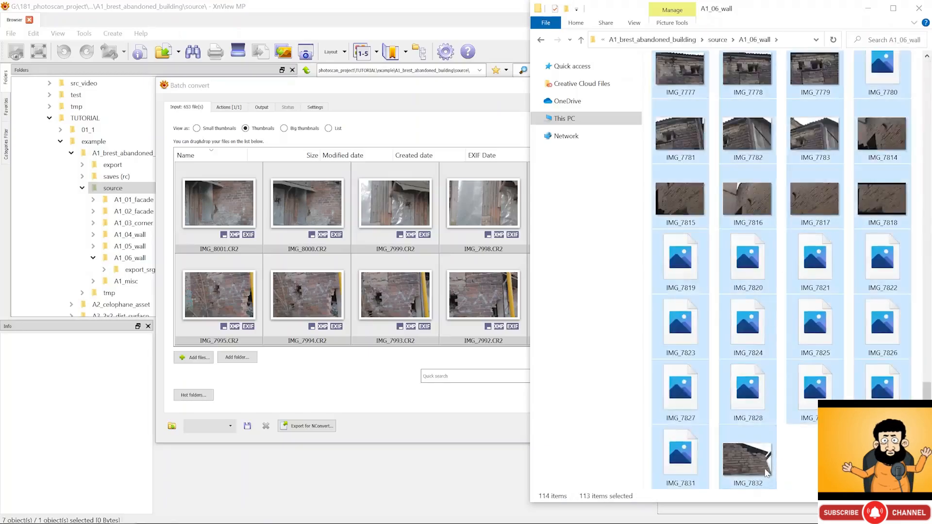
pyautogui.moveTo(767, 471); pyautogui.dragTo(385, 235)
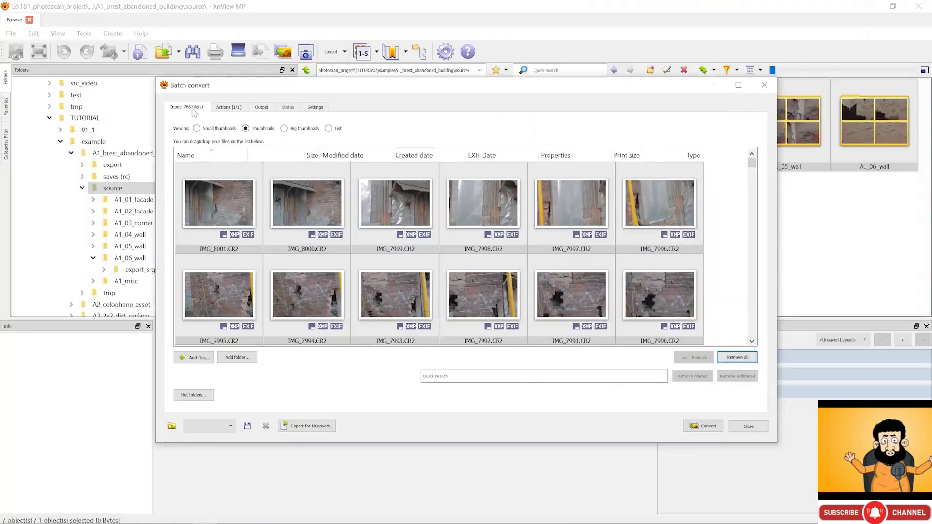
pyautogui.click(198, 110)
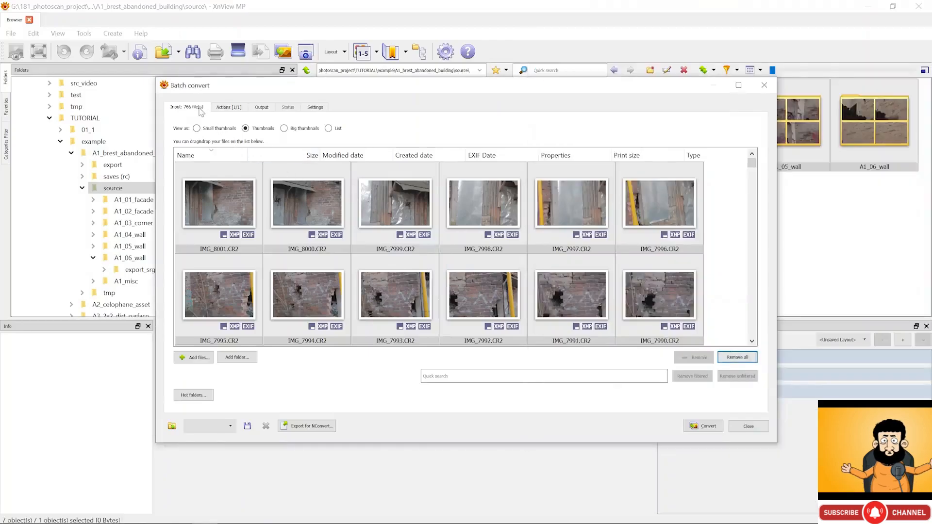
# - Add an Image > Resize action using Longest side mode with size 1000
pyautogui.click(226, 108)
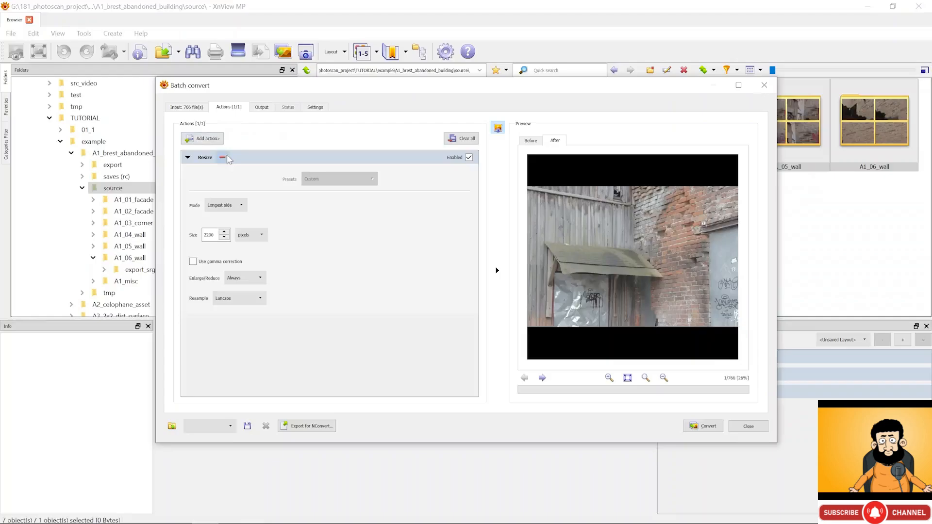
pyautogui.click(205, 139)
pyautogui.moveTo(249, 141)
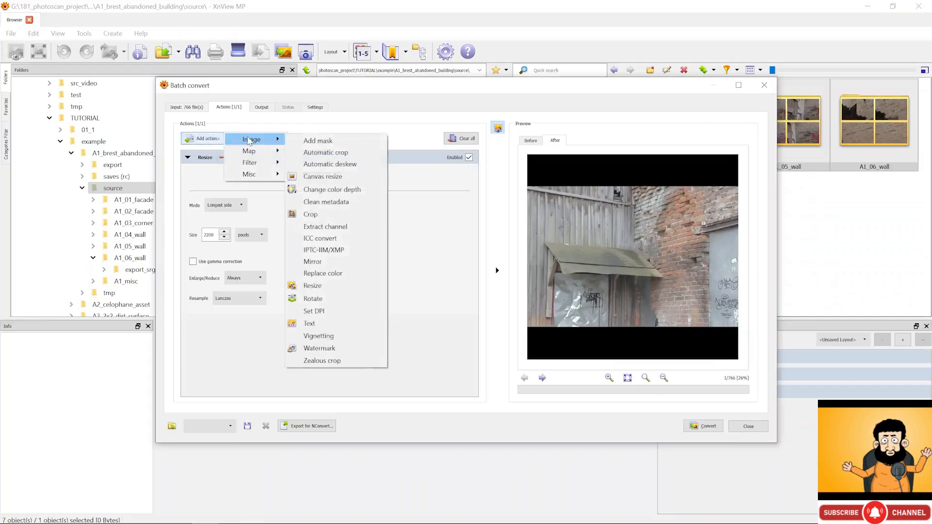
pyautogui.click(359, 281)
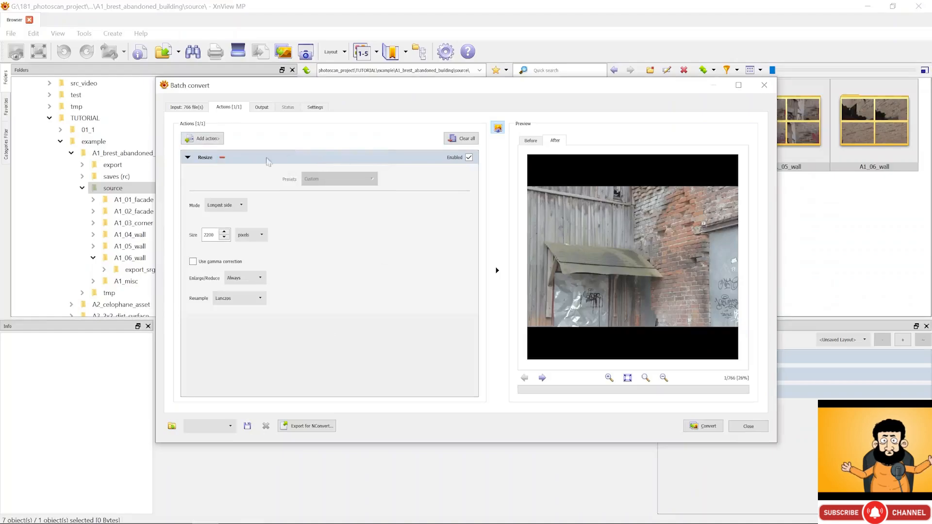
pyautogui.click(469, 158)
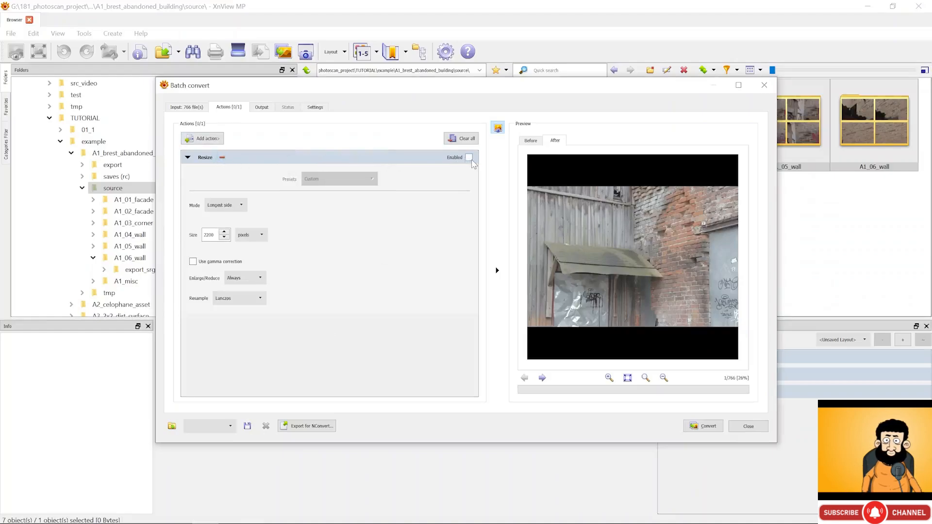
pyautogui.click(469, 157)
pyautogui.click(233, 205)
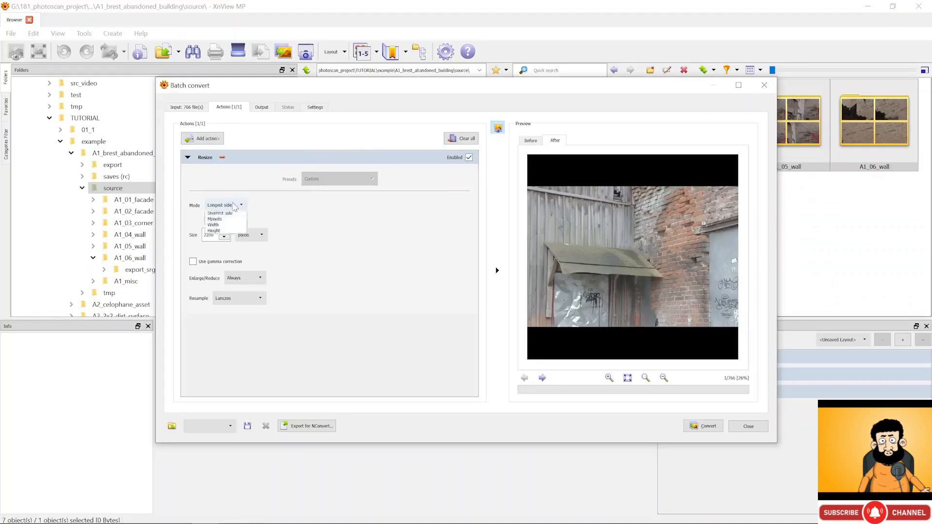
pyautogui.click(195, 217)
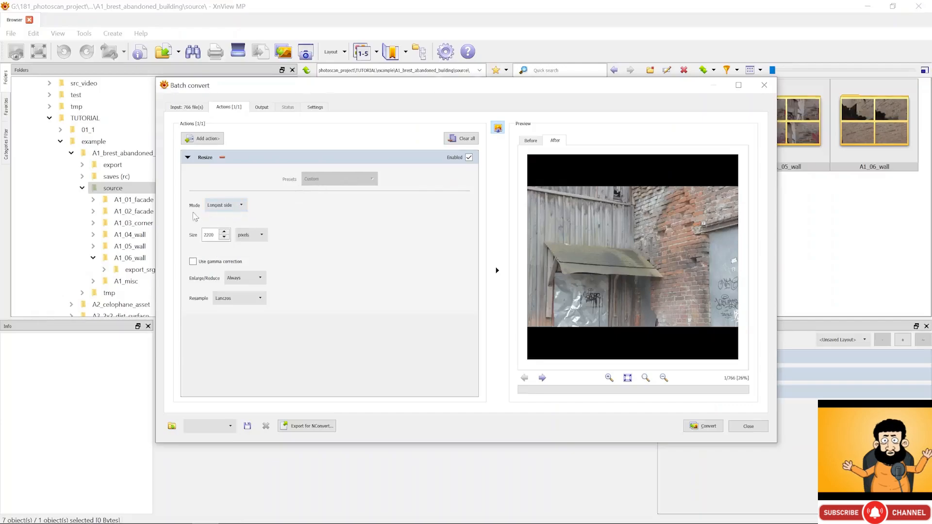
pyautogui.doubleClick(209, 235)
pyautogui.write('10')
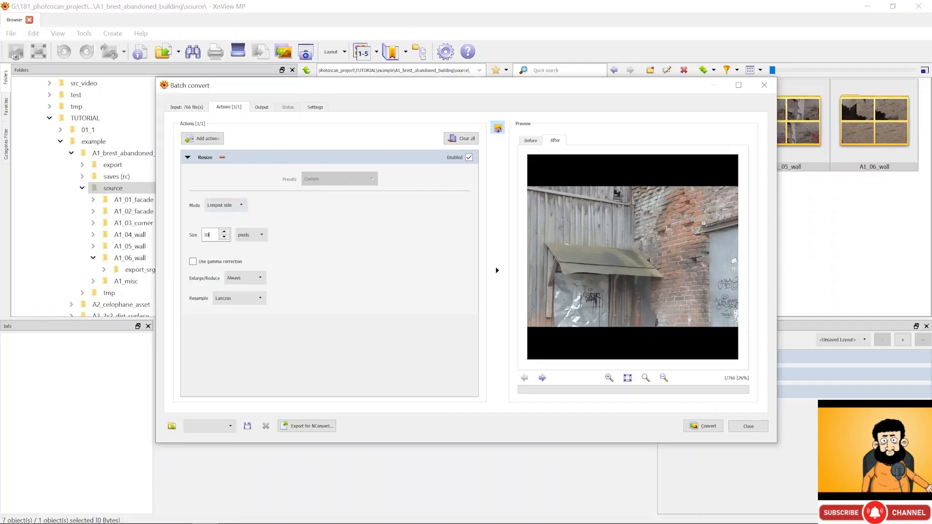
pyautogui.write('00')
# - Set the batch output folder to resized_preview inside A1_misc
pyautogui.click(261, 107)
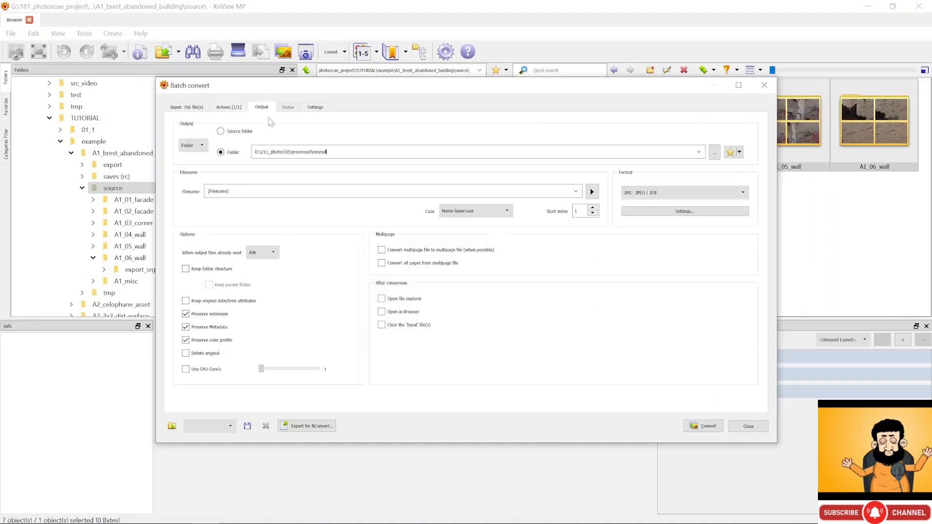
pyautogui.moveTo(269, 152); pyautogui.dragTo(340, 153)
pyautogui.click(394, 154)
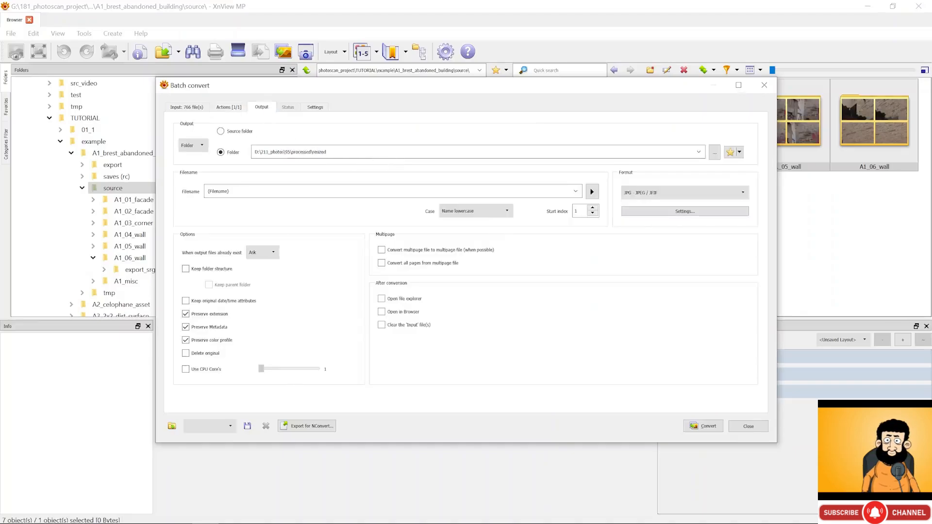
pyautogui.click(714, 152)
pyautogui.doubleClick(366, 162)
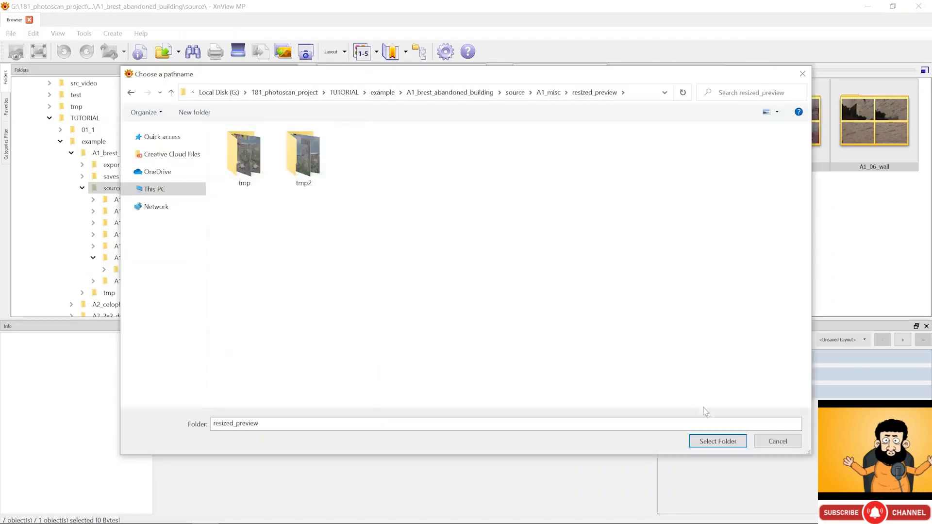
pyautogui.click(717, 441)
pyautogui.moveTo(472, 152); pyautogui.dragTo(443, 165)
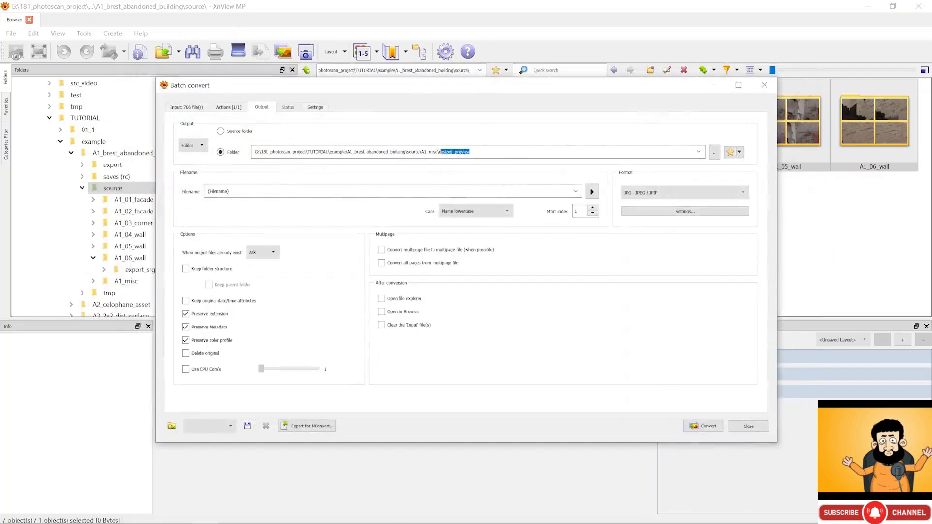
# - Choose JPG - JPEG/JFIF output at quality 80 and run the conversion
pyautogui.click(631, 193)
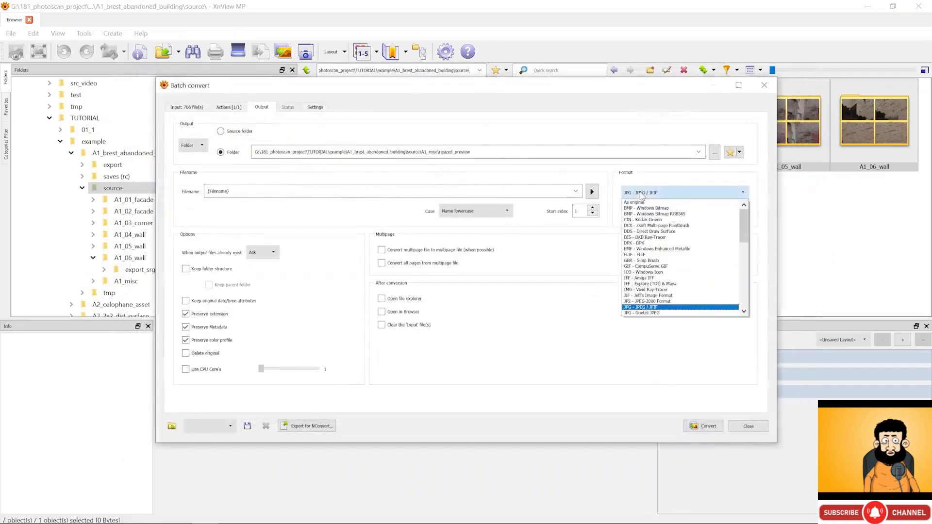
pyautogui.click(649, 307)
pyautogui.click(661, 212)
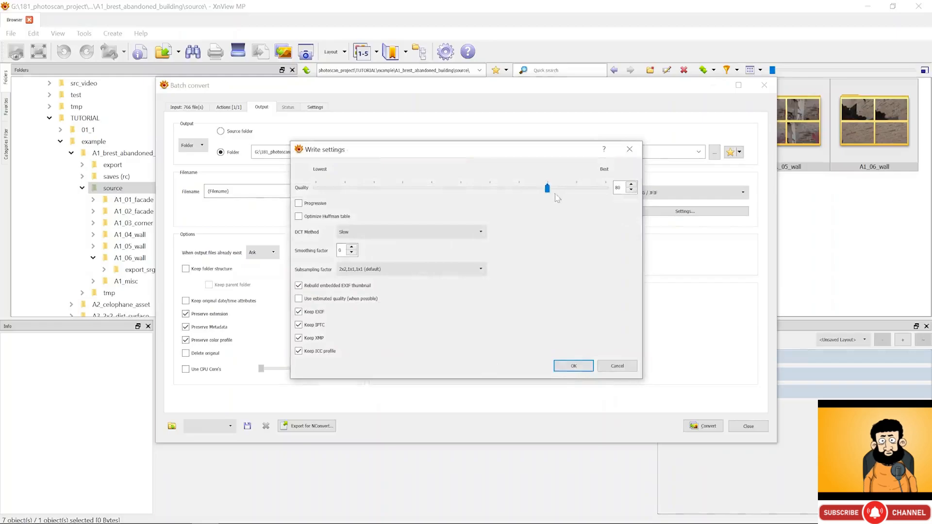
pyautogui.click(588, 365)
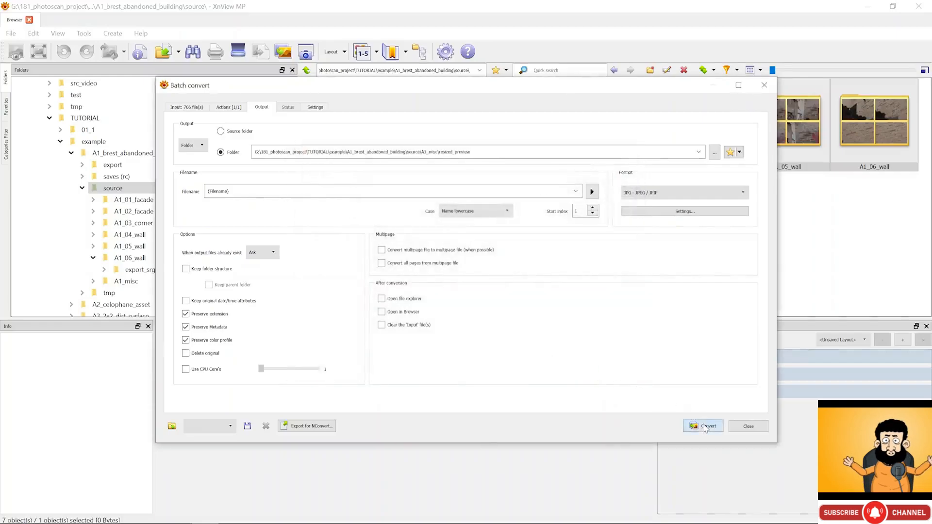
pyautogui.click(707, 426)
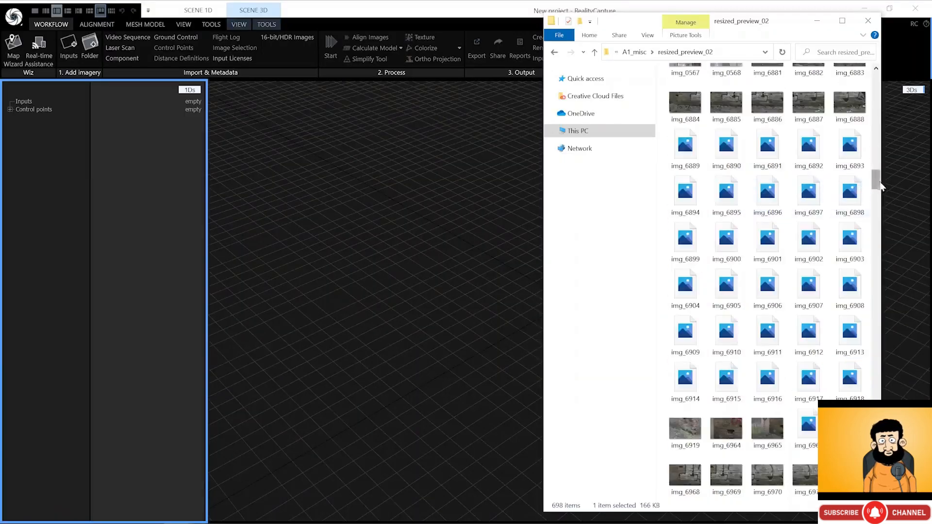
# - Import all 698 resized images into a new RealityCapture project by dragging them in
pyautogui.hotkey('ctrl', 'a')
pyautogui.moveTo(752, 164); pyautogui.dragTo(66, 117)
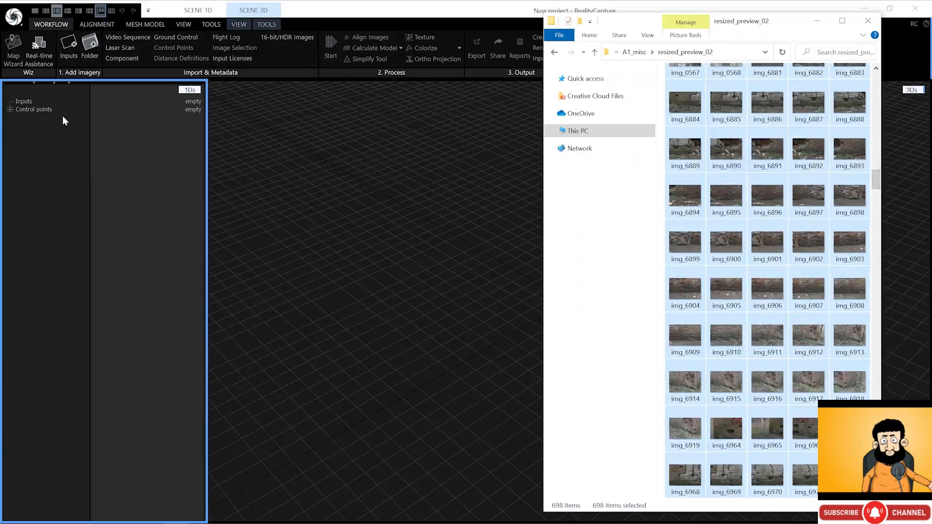
pyautogui.click(65, 118)
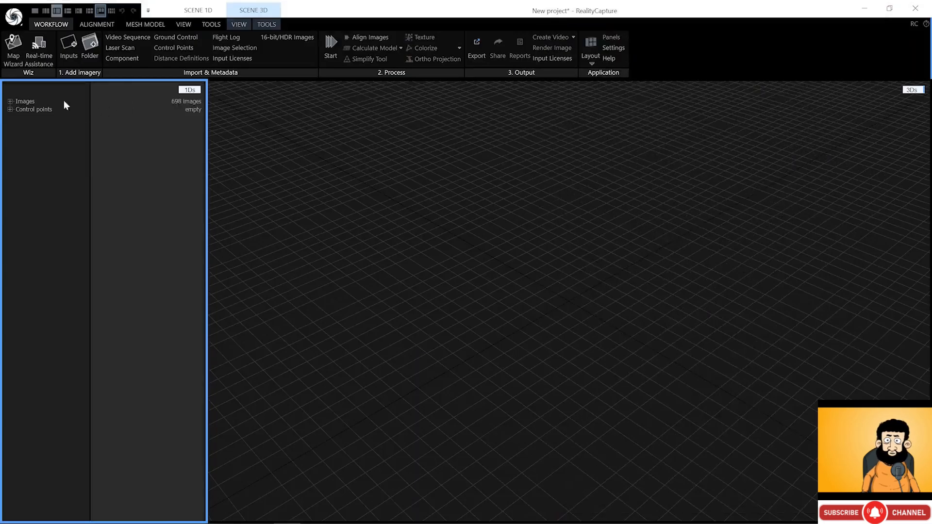
# - Show img_6891.jpg's properties: Canon EOS 80D, 1000 × 667 pixels
pyautogui.click(10, 101)
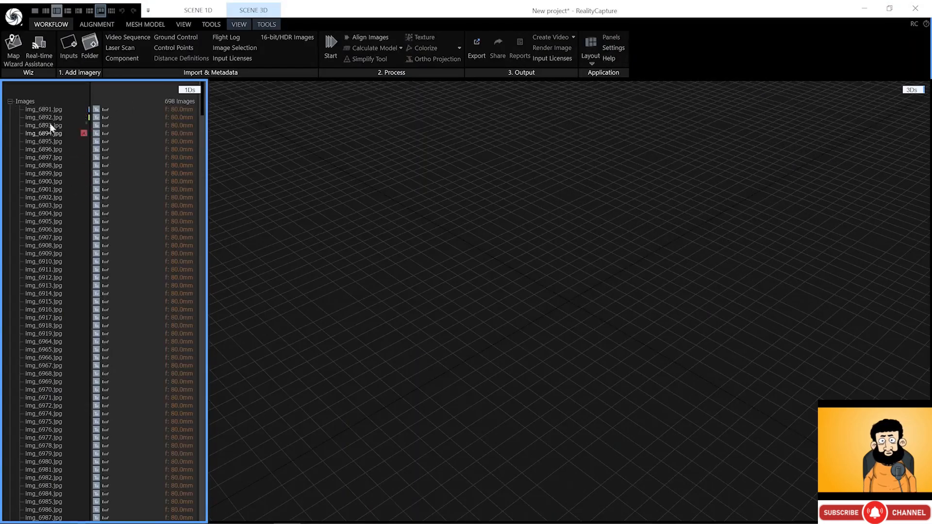
pyautogui.click(39, 109)
pyautogui.click(6, 308)
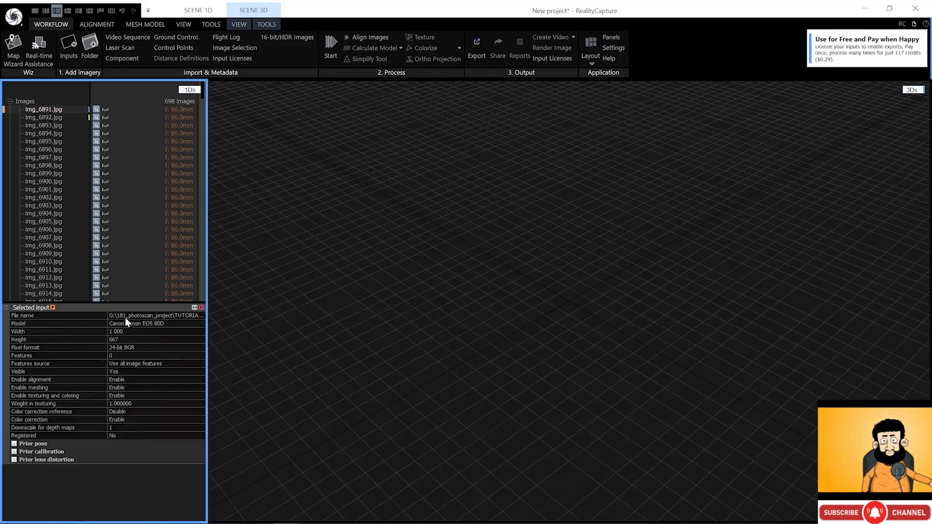
pyautogui.click(10, 102)
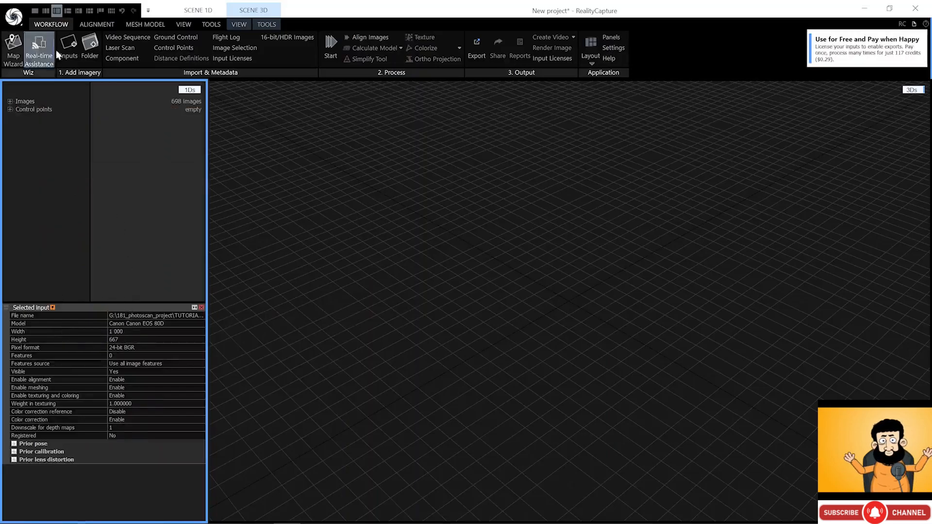
# - Change the alignment image downscale factor from 3 to 1 and align the 698 images into three components
pyautogui.click(100, 25)
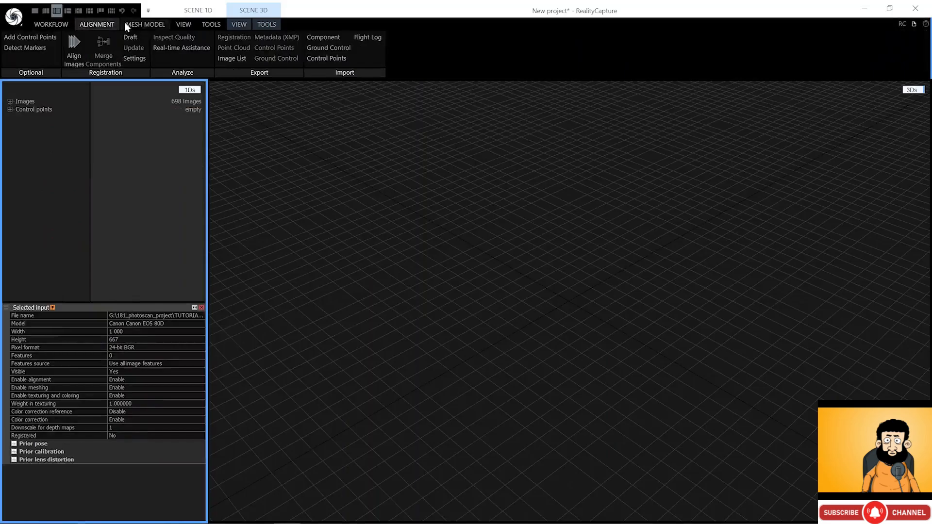
pyautogui.click(133, 58)
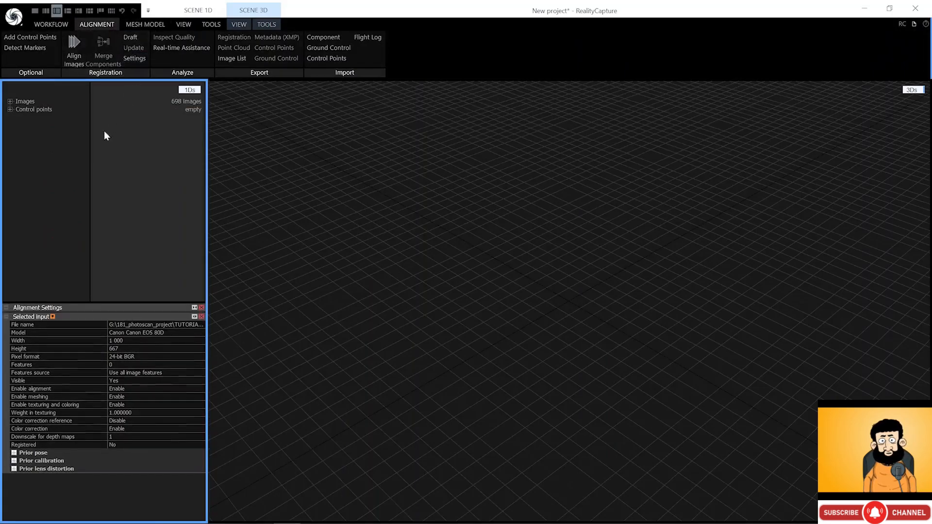
pyautogui.click(6, 316)
pyautogui.click(6, 307)
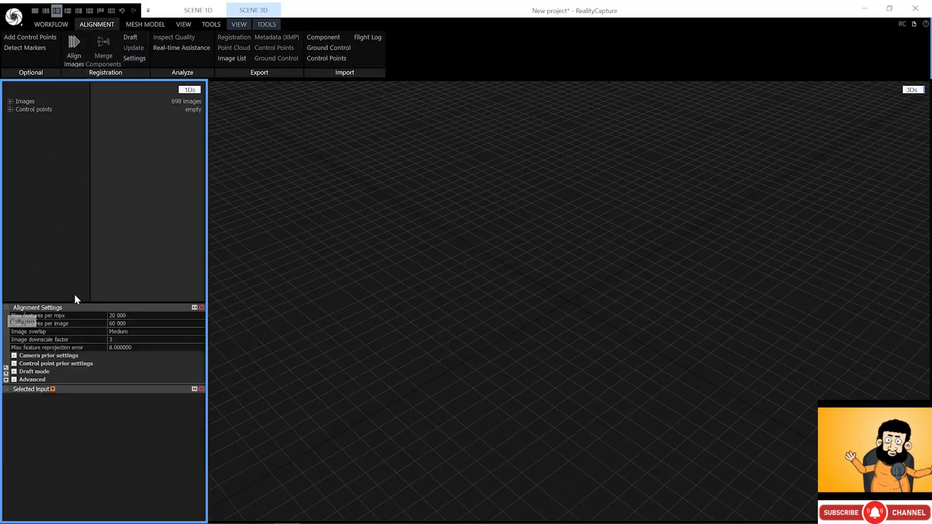
pyautogui.click(117, 339)
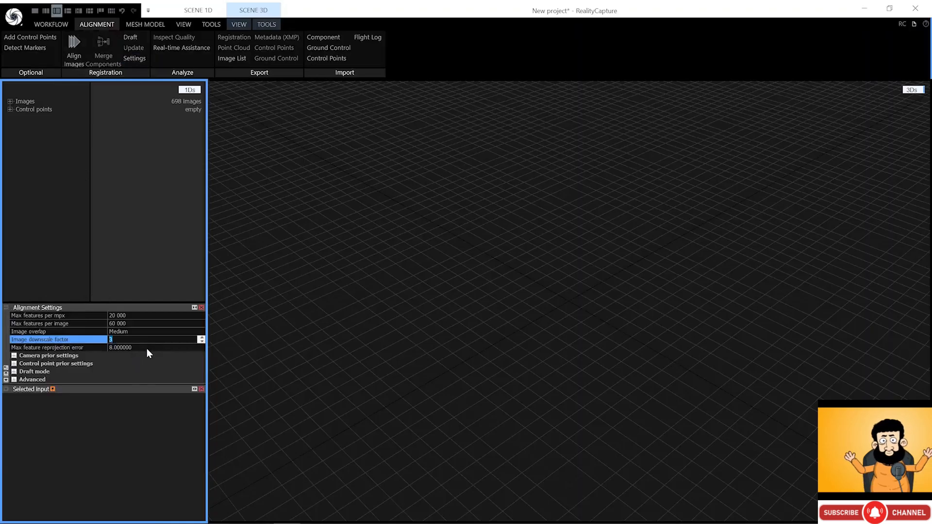
pyautogui.write('1')
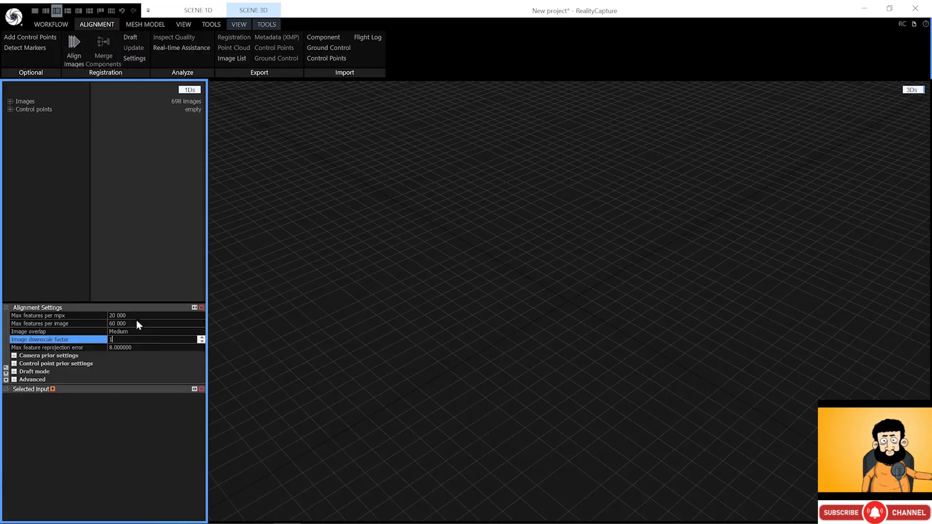
pyautogui.click(81, 56)
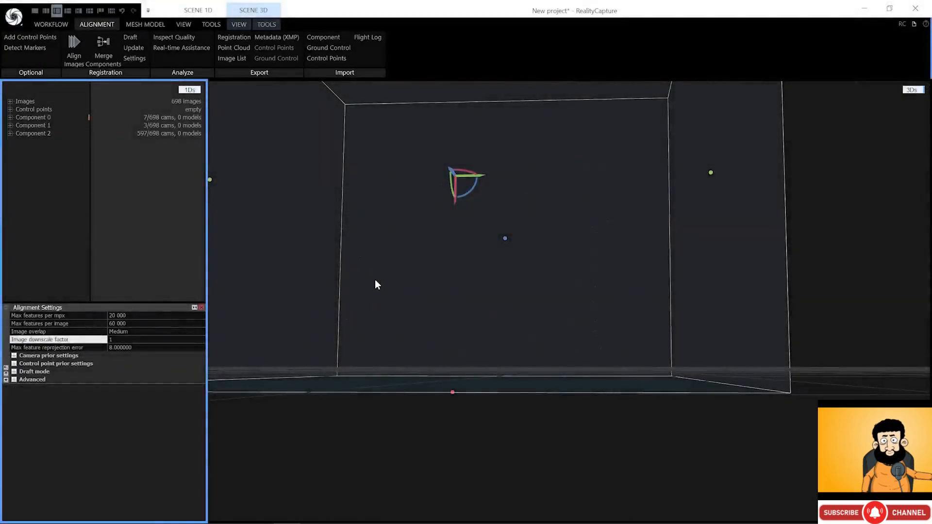
# - Orbit, zoom and shift the 3D view to look down over the grid
pyautogui.moveTo(398, 262); pyautogui.dragTo(397, 286, button='right')
pyautogui.scroll(-5, 398, 286)
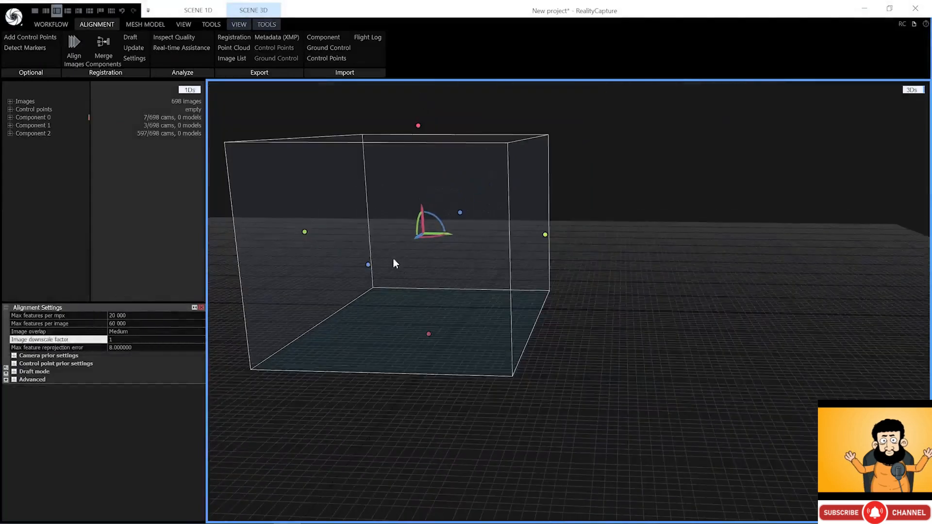
pyautogui.moveTo(393, 258); pyautogui.dragTo(477, 279)
pyautogui.moveTo(478, 278); pyautogui.dragTo(484, 281, button='right')
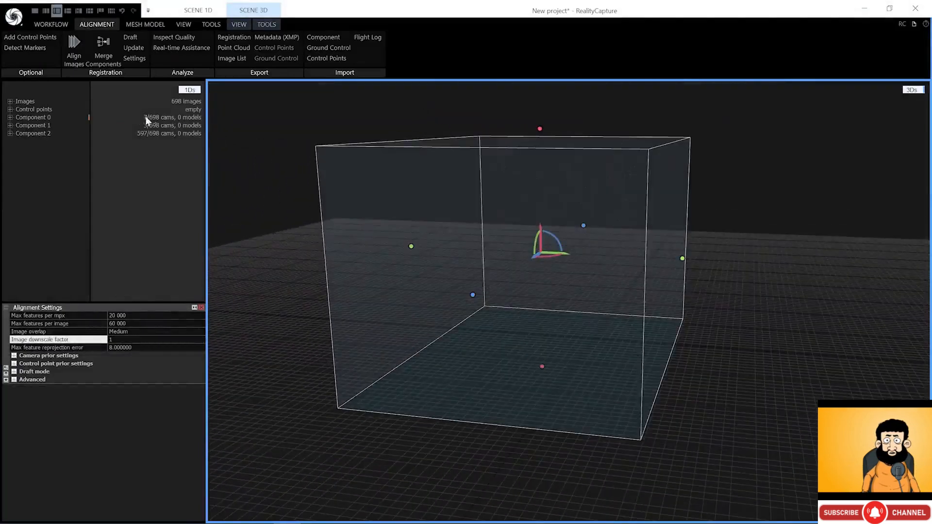
# - Show Component 2's point cloud and orbit around it from top-down, horizontal and side angles
pyautogui.click(44, 135)
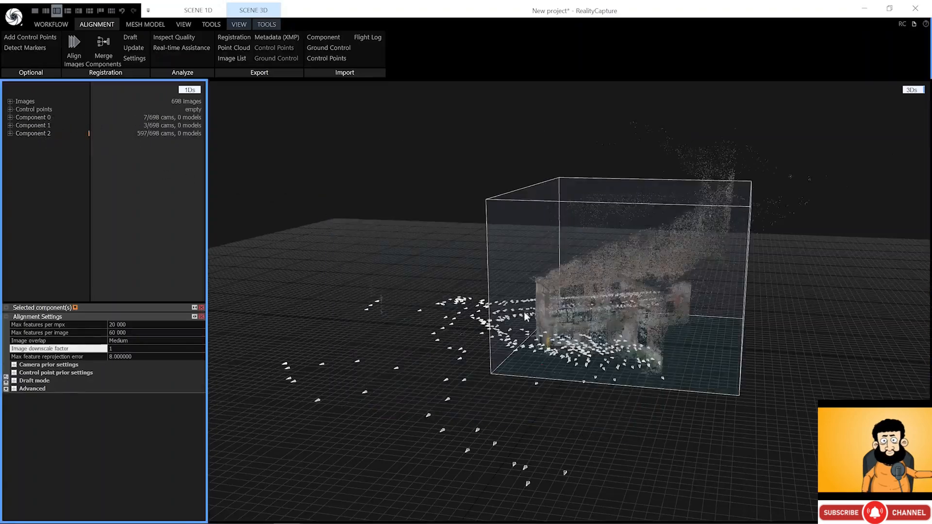
pyautogui.moveTo(305, 205); pyautogui.dragTo(593, 342)
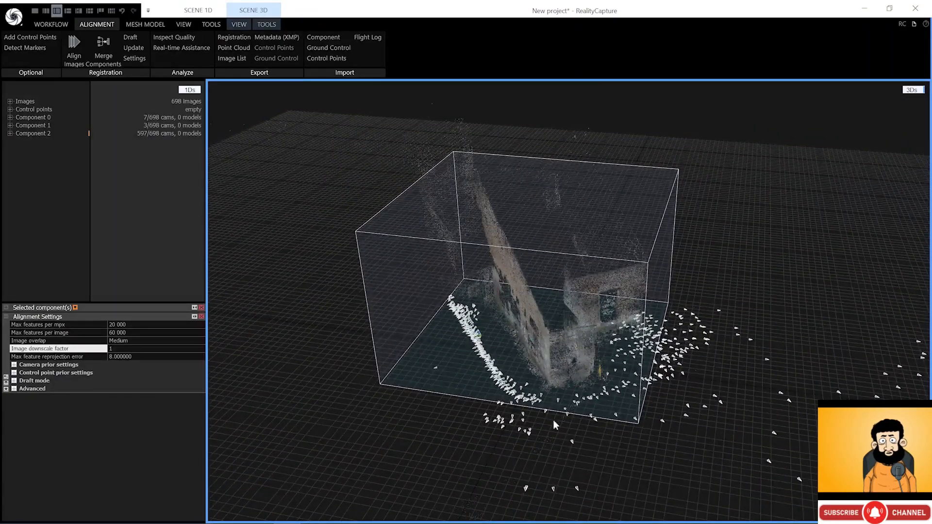
pyautogui.moveTo(555, 424); pyautogui.dragTo(554, 364)
pyautogui.scroll(3, 481, 321)
pyautogui.moveTo(477, 322); pyautogui.dragTo(522, 300)
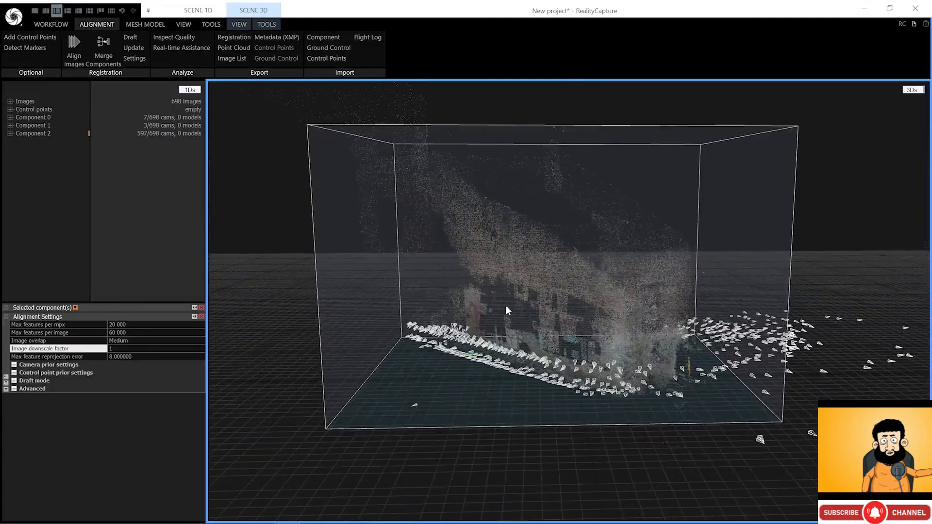
pyautogui.scroll(4, 539, 332)
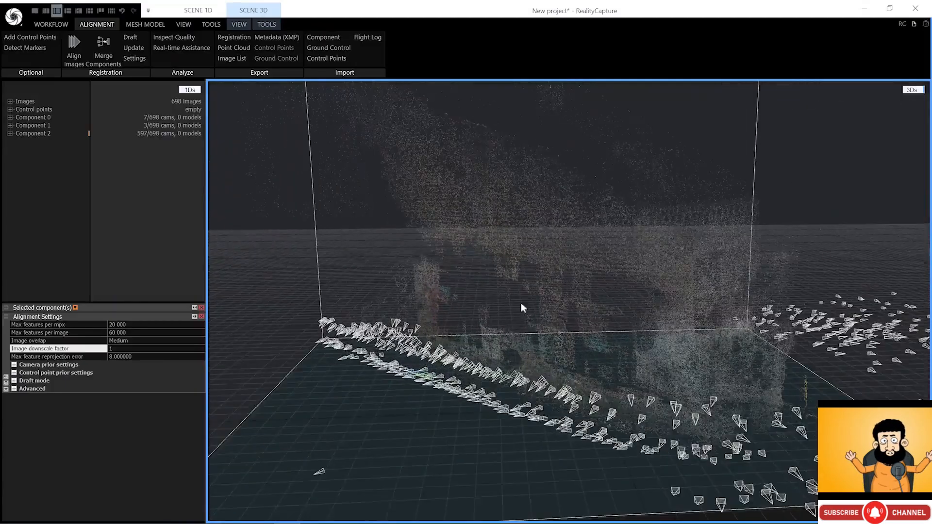
pyautogui.moveTo(505, 298); pyautogui.dragTo(597, 344)
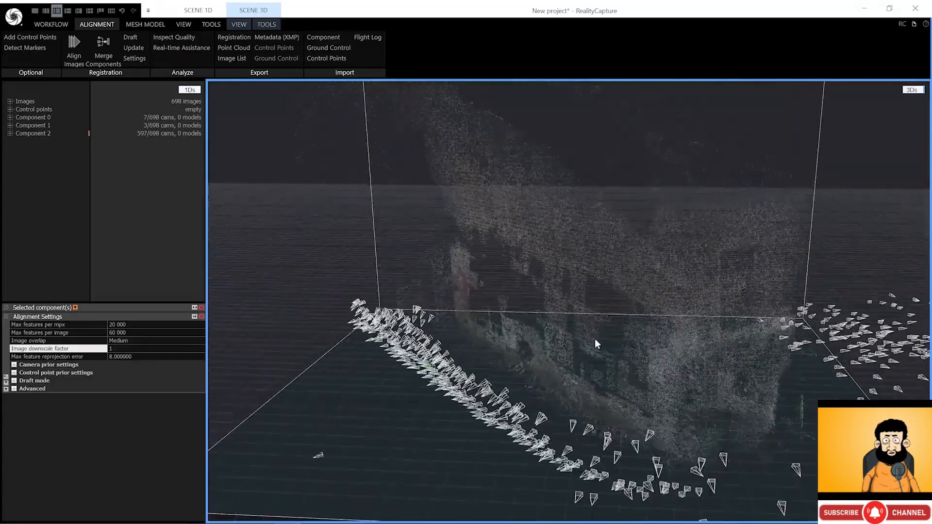
pyautogui.moveTo(673, 335); pyautogui.dragTo(533, 343)
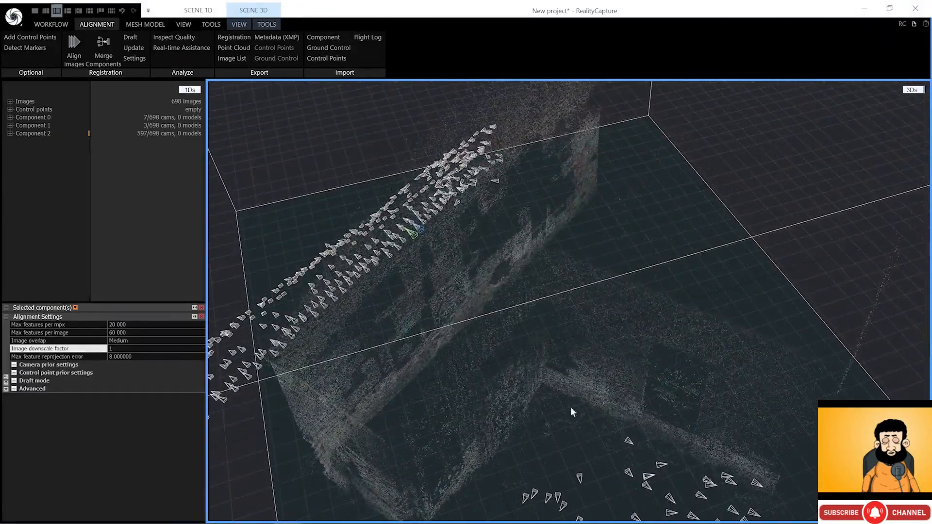
pyautogui.moveTo(571, 408); pyautogui.dragTo(523, 242)
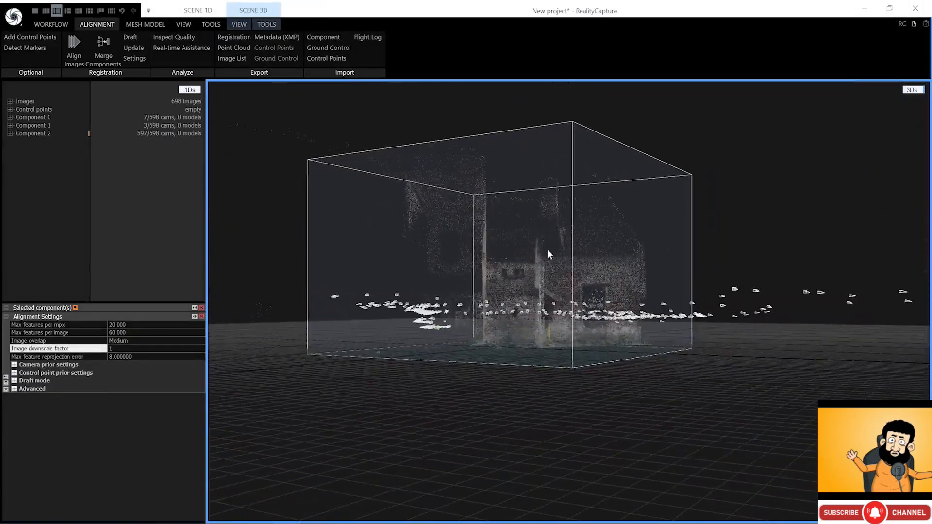
pyautogui.moveTo(600, 219); pyautogui.dragTo(518, 253)
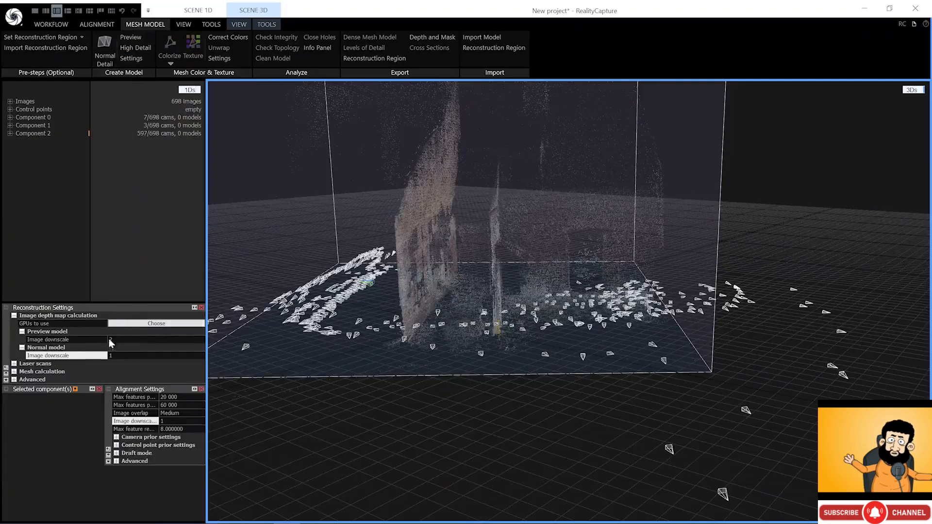
# - Change the normal model image downscale to 2, then build a Preview model for Component 2
pyautogui.click(113, 355)
pyautogui.write('2')
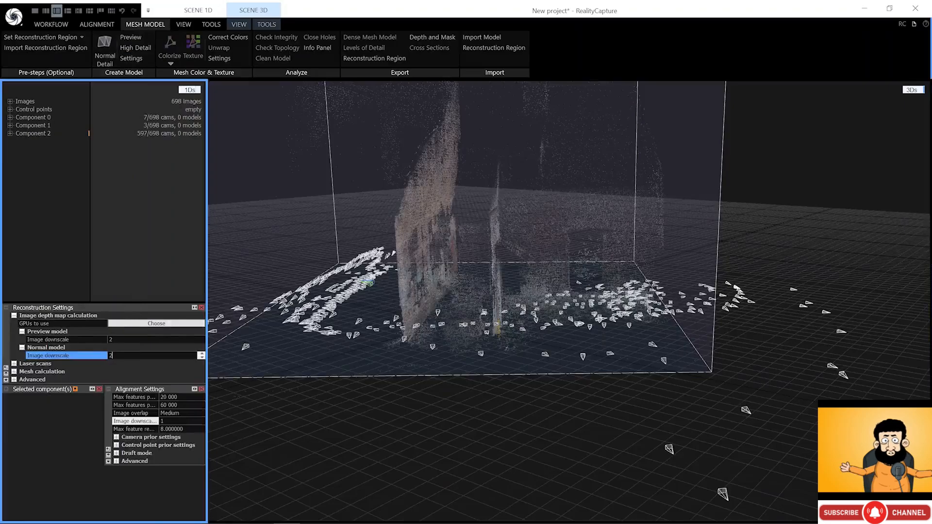
pyautogui.click(120, 348)
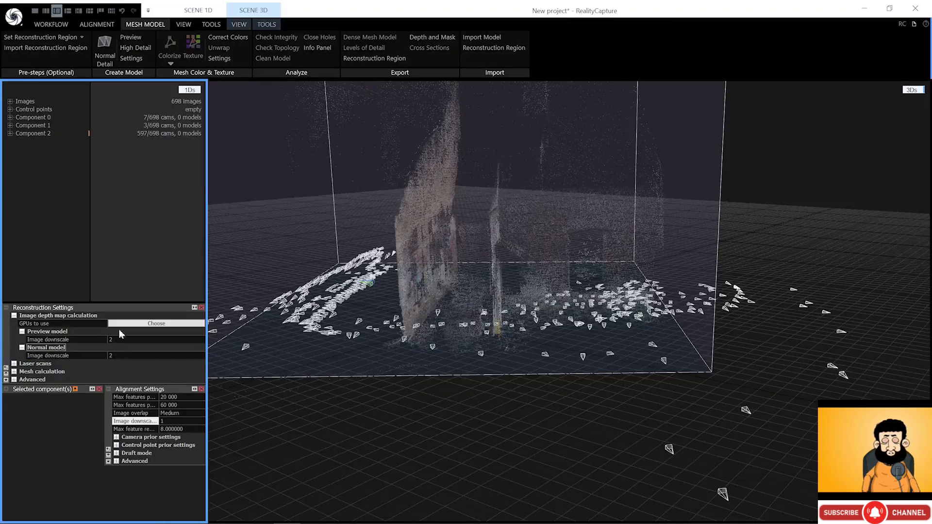
pyautogui.click(129, 39)
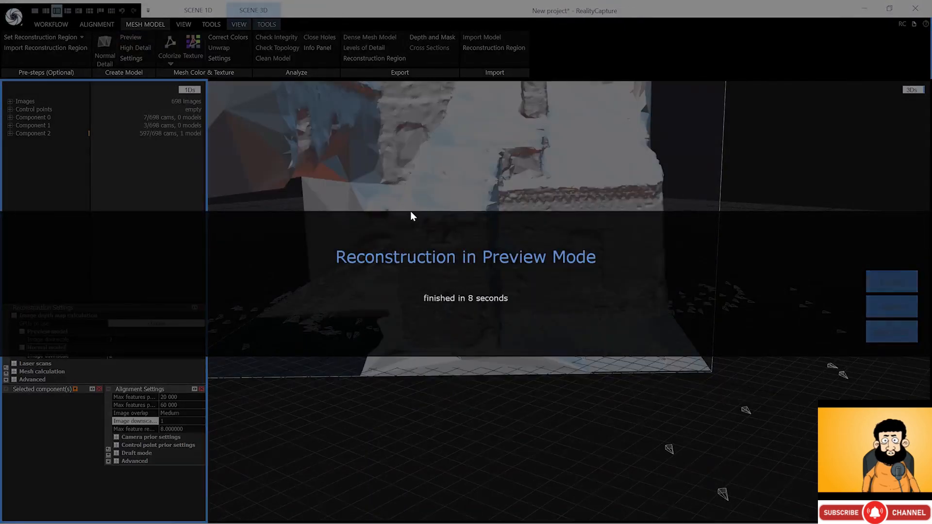
# - Colorize the preview mesh at Preview quality and orbit to view its brick and plaster colours
pyautogui.moveTo(410, 212); pyautogui.dragTo(389, 209, button='right')
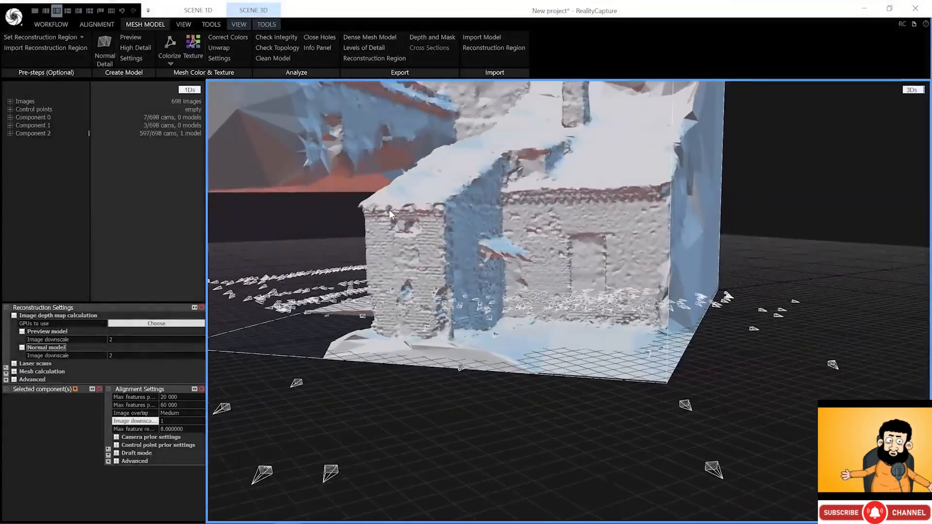
pyautogui.scroll(5, 500, 257)
pyautogui.moveTo(503, 260)
pyautogui.mouseDown(button='right')
pyautogui.moveTo(487, 250)
pyautogui.moveTo(502, 260)
pyautogui.mouseUp(button='right')
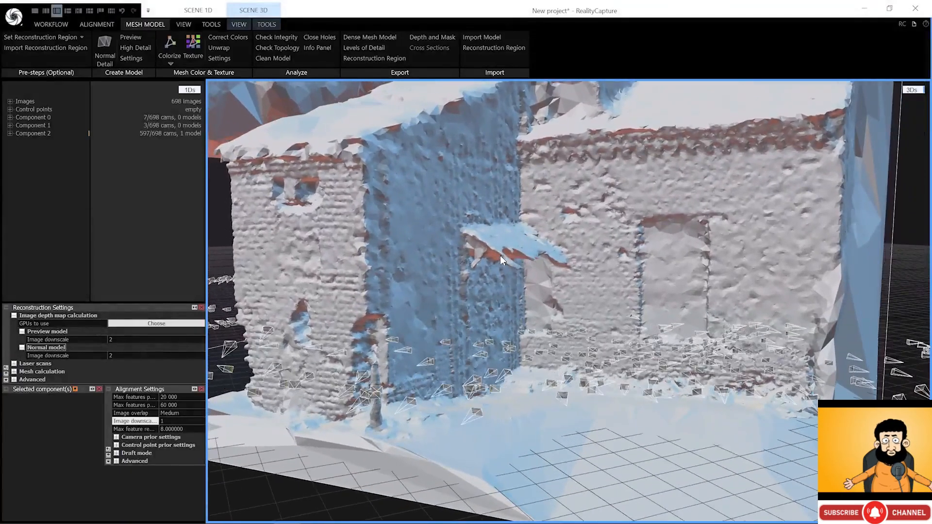
pyautogui.click(171, 63)
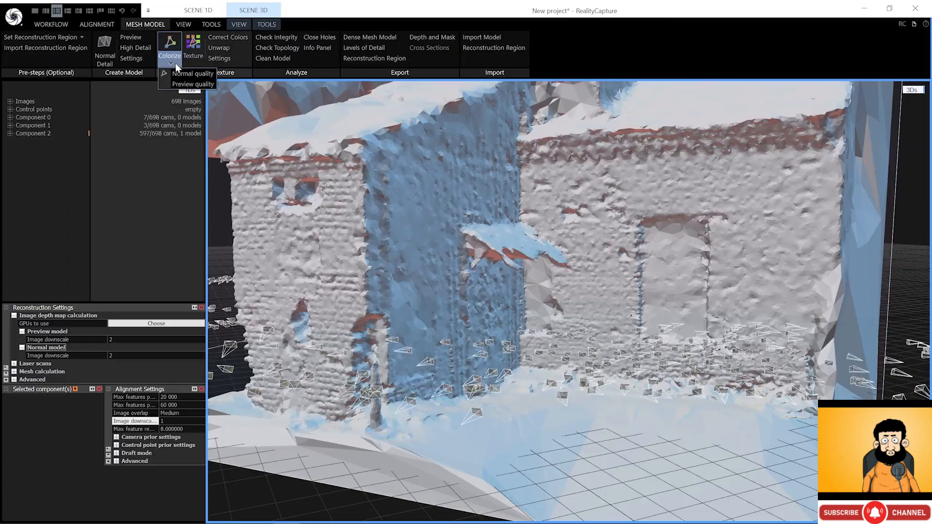
pyautogui.click(189, 84)
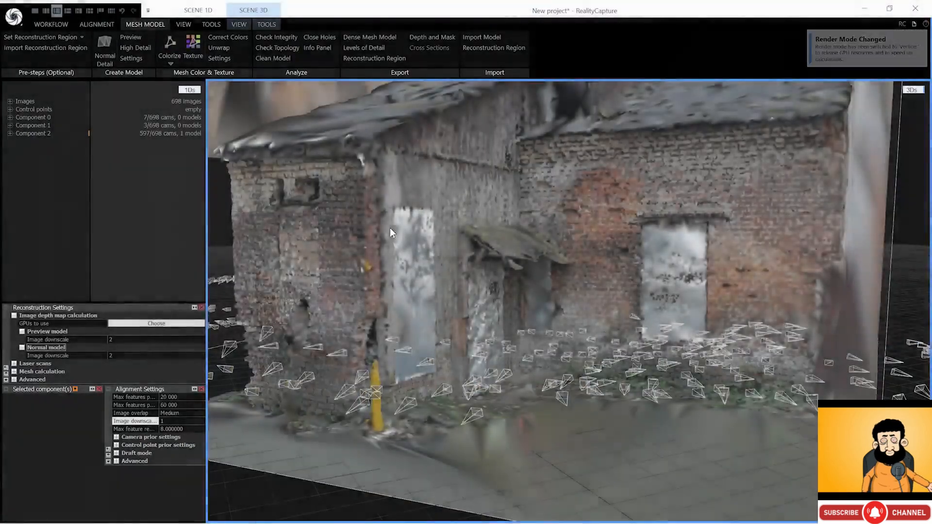
pyautogui.moveTo(390, 228); pyautogui.dragTo(483, 174)
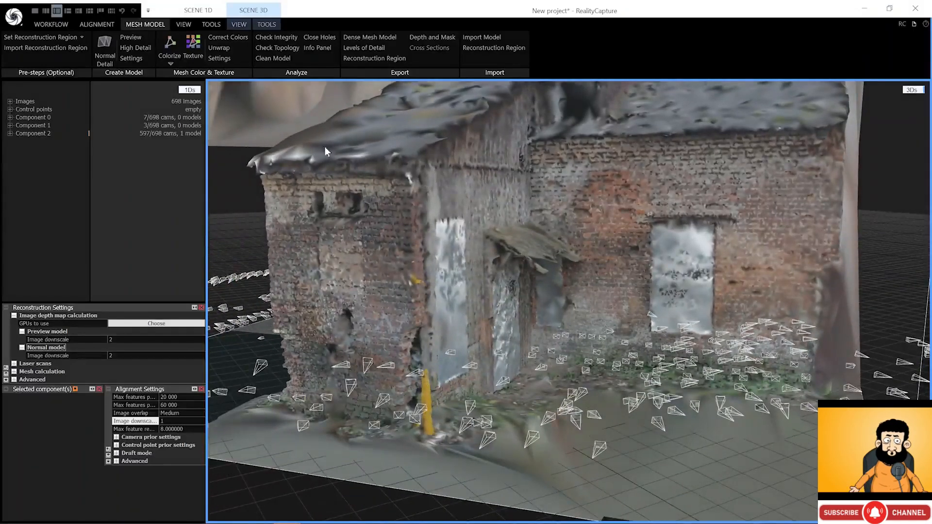
# - Run a Normal Detail reconstruction and inspect the new 6.3M-triangle Model 2 under Component 2
pyautogui.click(99, 55)
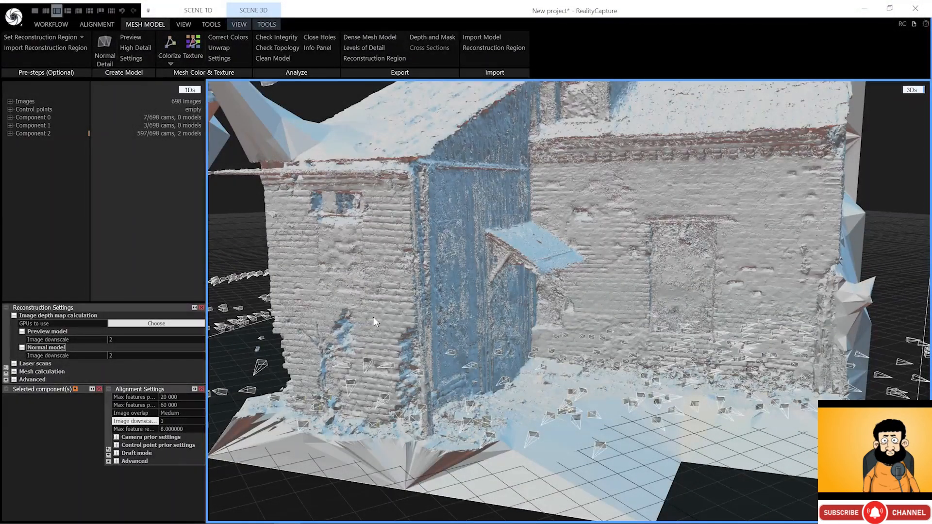
pyautogui.scroll(3, 361, 321)
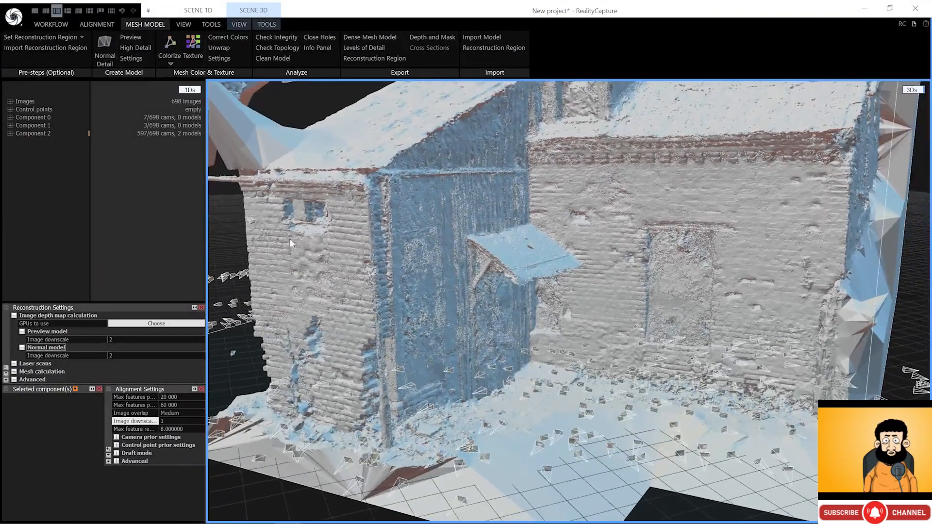
pyautogui.click(10, 133)
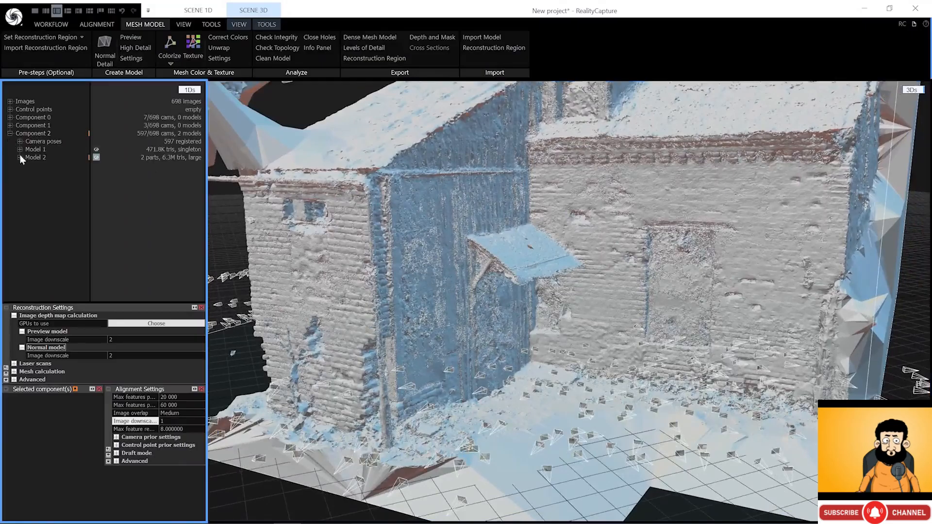
pyautogui.scroll(3, 401, 284)
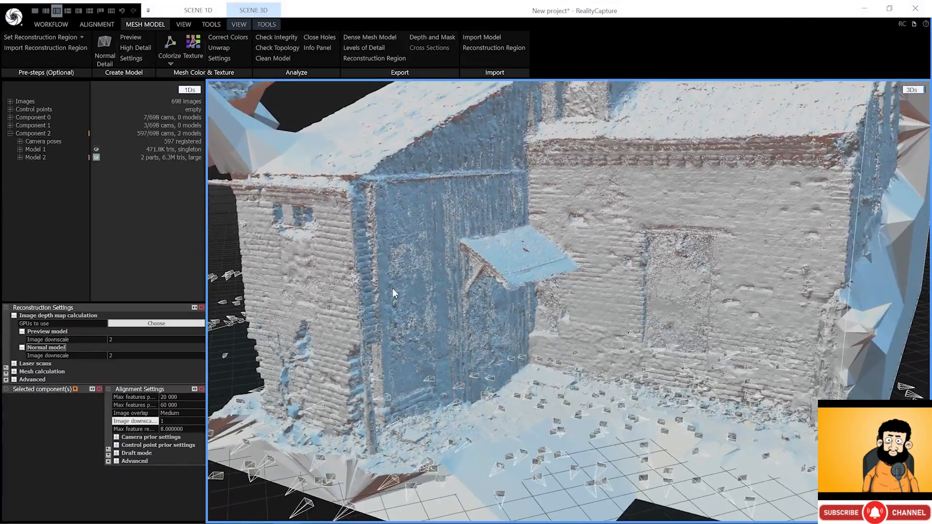
pyautogui.moveTo(393, 287); pyautogui.dragTo(413, 289)
pyautogui.scroll(2, 479, 288)
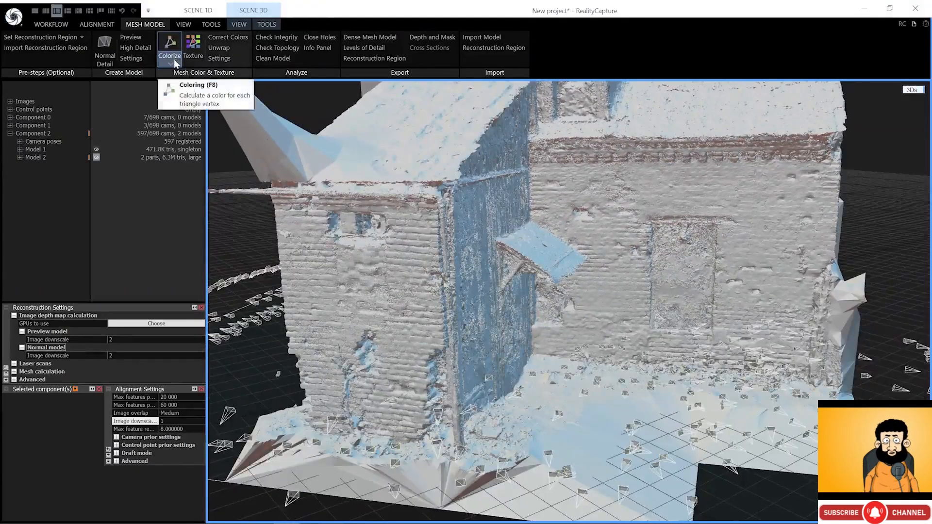
# - Set 'Downscale images before coloring' to 2 in Color and Texture settings, then colorize the model
pyautogui.click(217, 59)
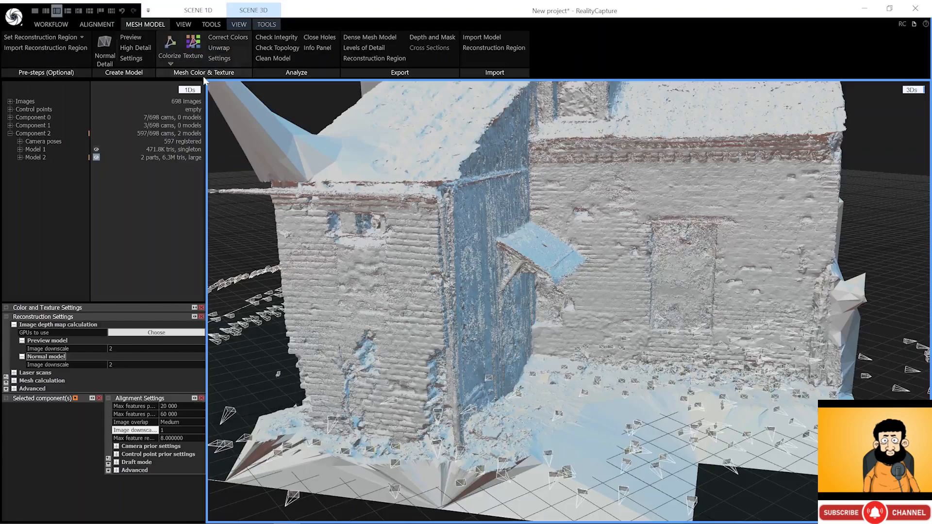
pyautogui.click(7, 308)
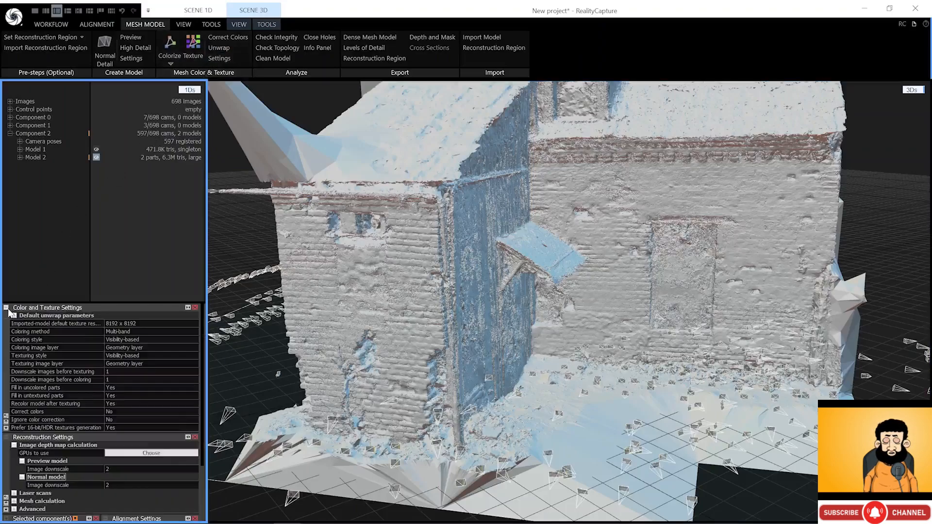
pyautogui.click(72, 380)
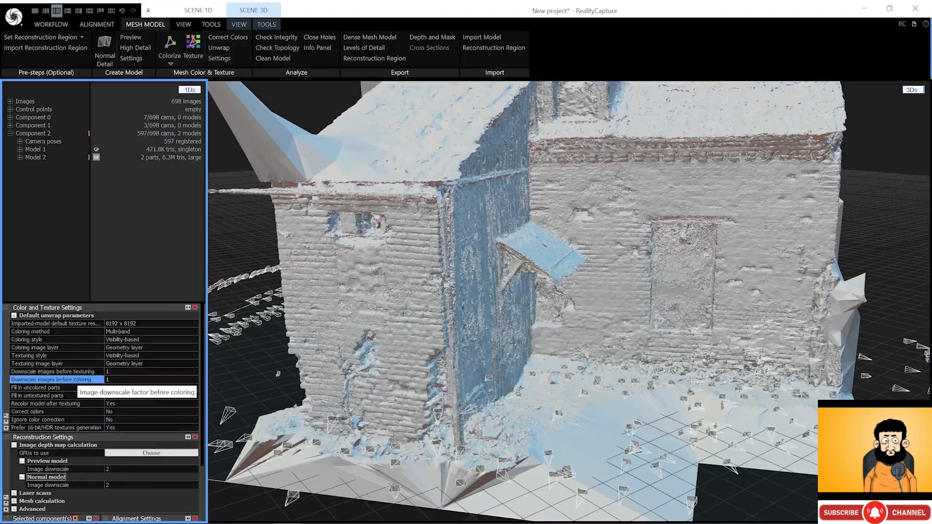
pyautogui.write('2')
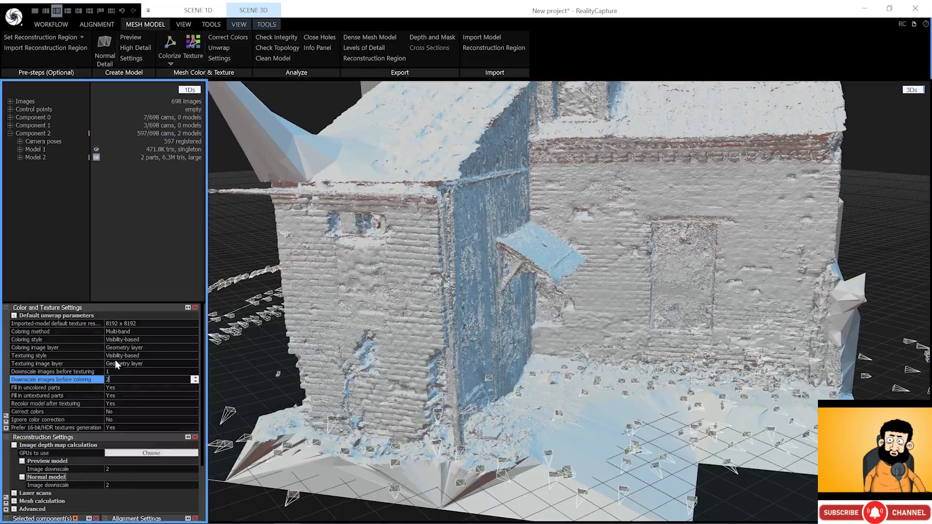
pyautogui.click(168, 47)
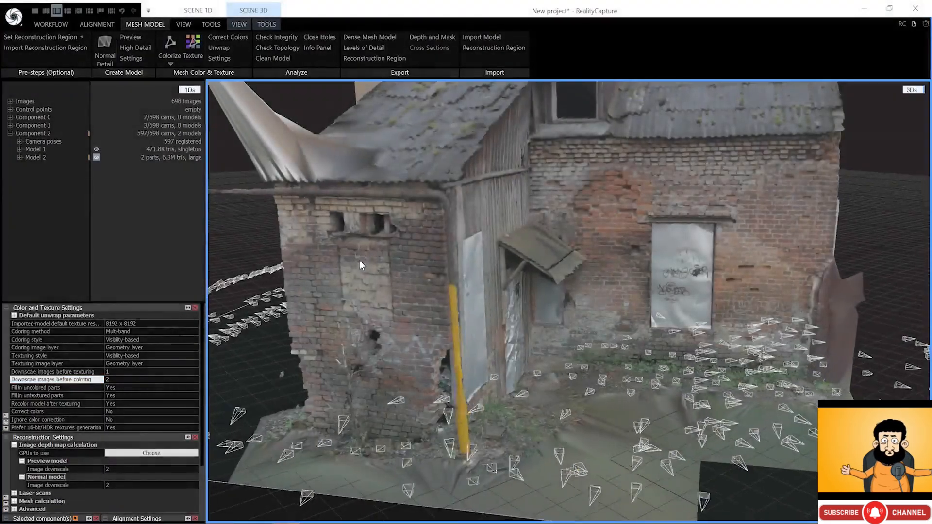
pyautogui.moveTo(360, 261)
pyautogui.mouseDown()
pyautogui.moveTo(410, 275)
pyautogui.moveTo(450, 262)
pyautogui.moveTo(336, 253)
pyautogui.moveTo(344, 258)
pyautogui.mouseUp()
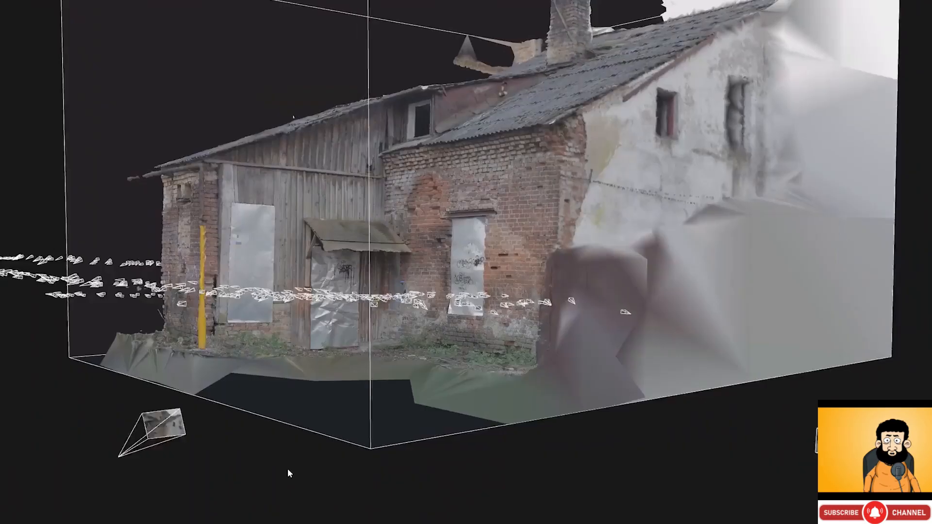
pyautogui.moveTo(299, 470); pyautogui.dragTo(551, 479, button='right')
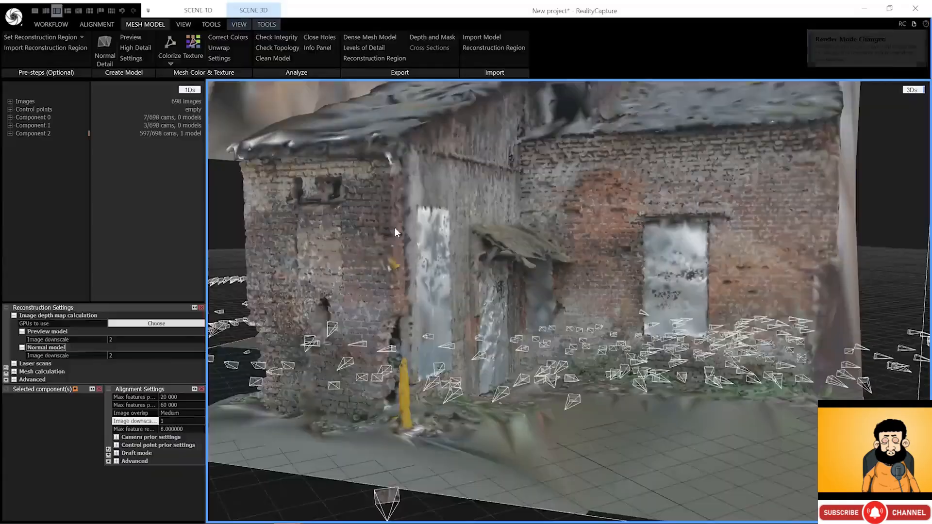
# - Orbit the coloured building model to view it from another angle
pyautogui.moveTo(395, 228); pyautogui.dragTo(483, 174)
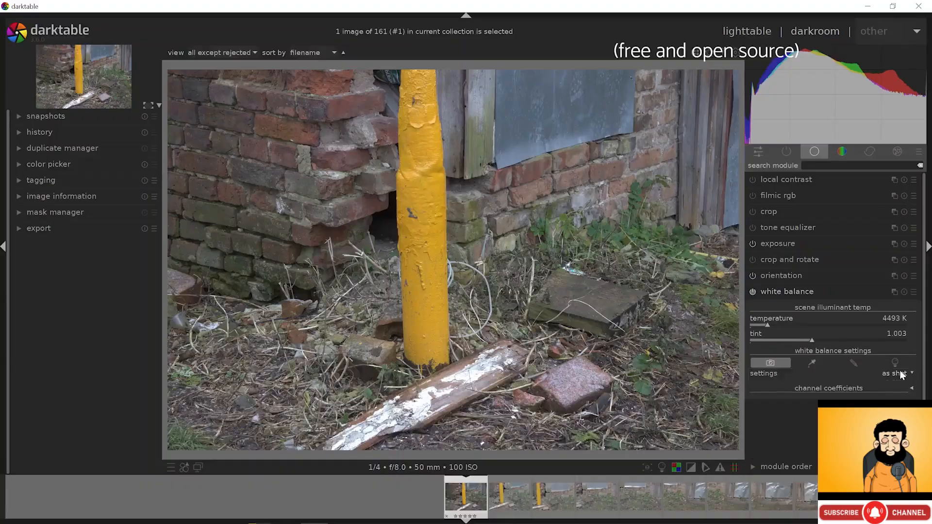
# - Try daylight, cloudy and as-shot white balance, then sample it from the image area (about 3924 K)
pyautogui.click(900, 375)
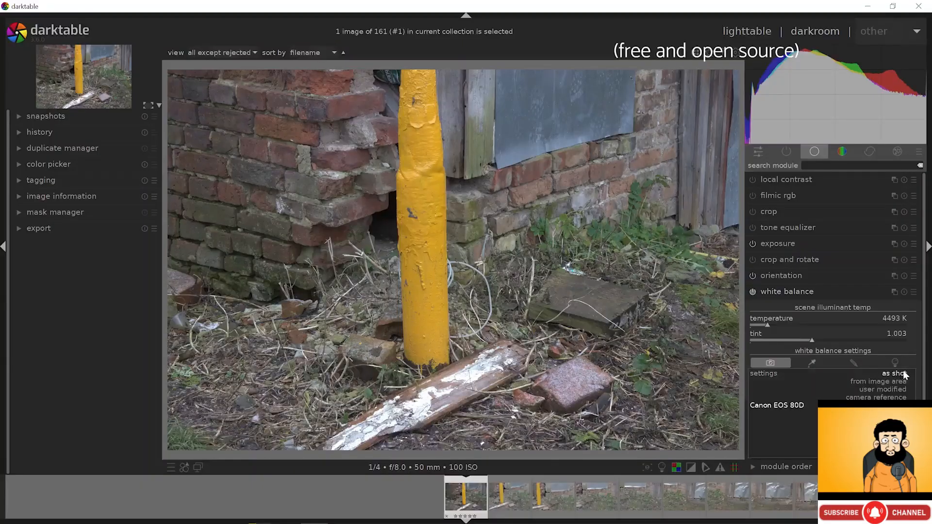
pyautogui.click(896, 414)
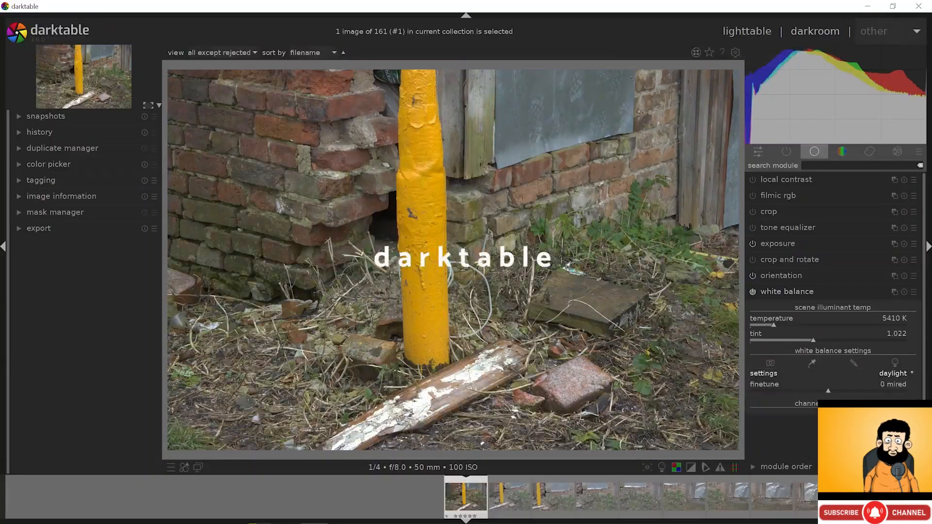
pyautogui.click(901, 374)
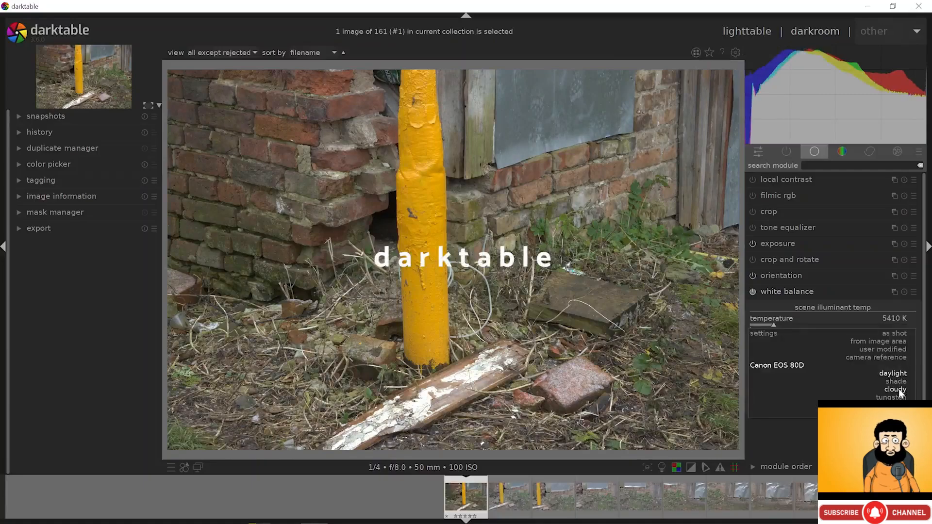
pyautogui.click(899, 389)
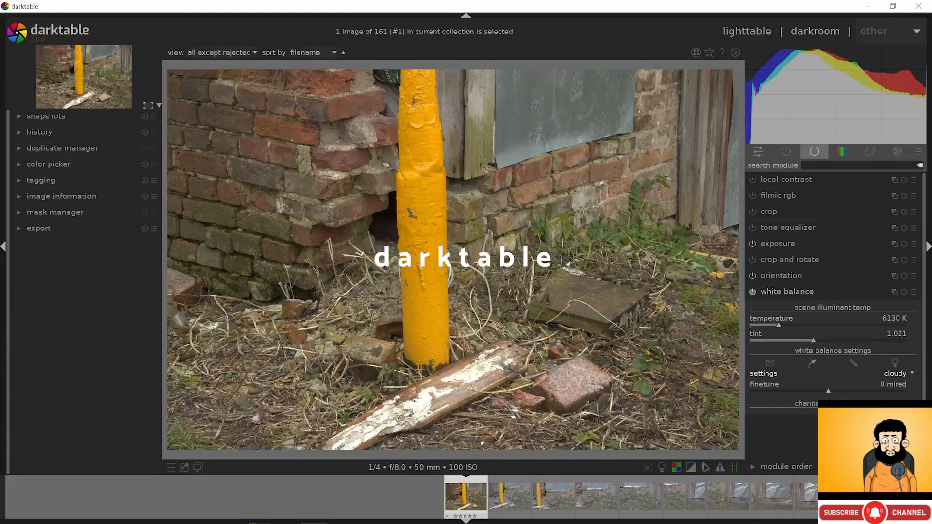
pyautogui.click(904, 375)
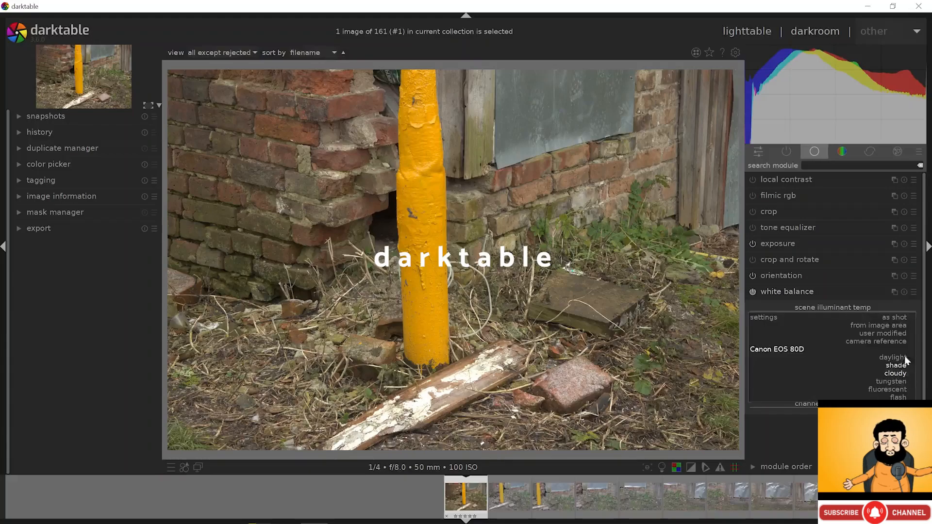
pyautogui.click(899, 319)
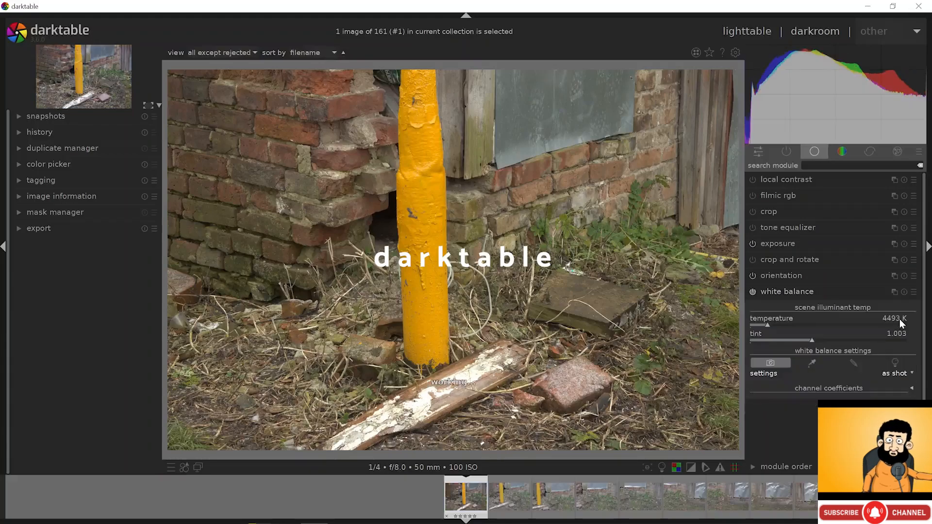
pyautogui.click(811, 363)
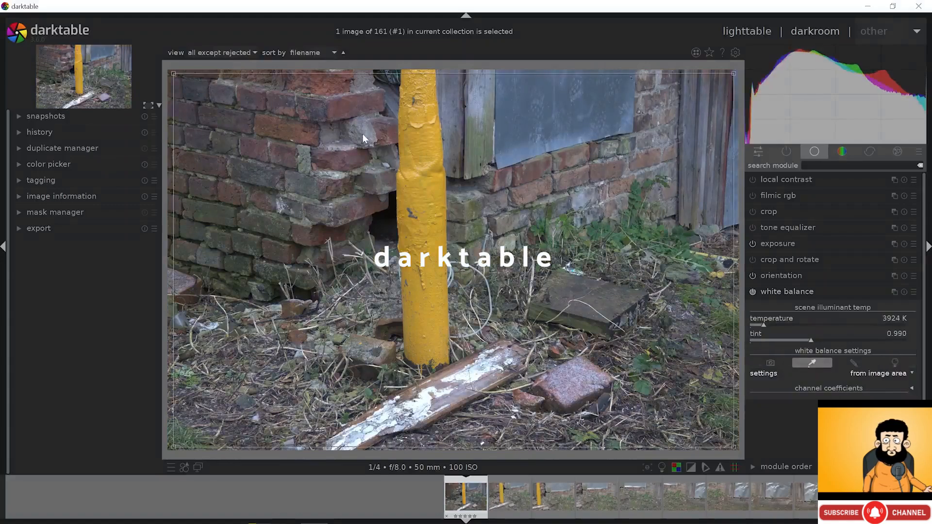
pyautogui.scroll(8, 382, 164)
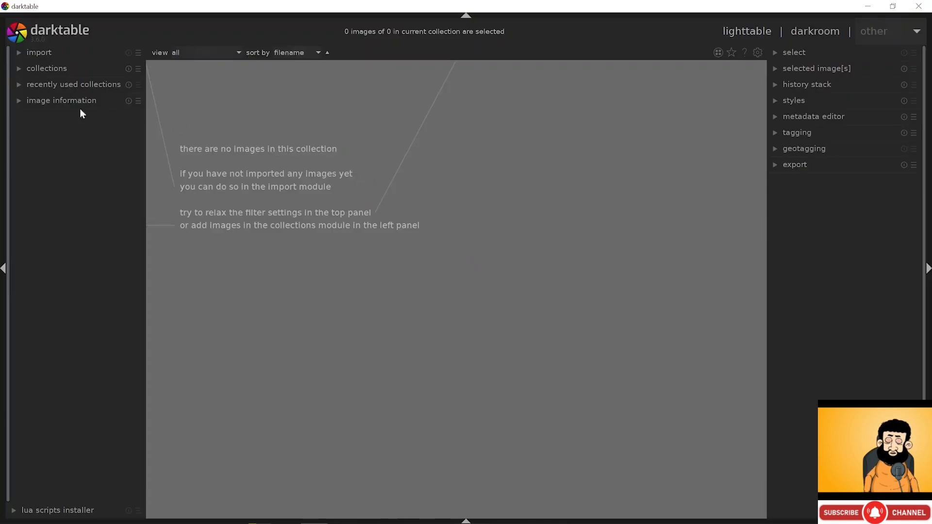
# - Hide and restore the left, right and bottom panels of darktable
pyautogui.click(5, 154)
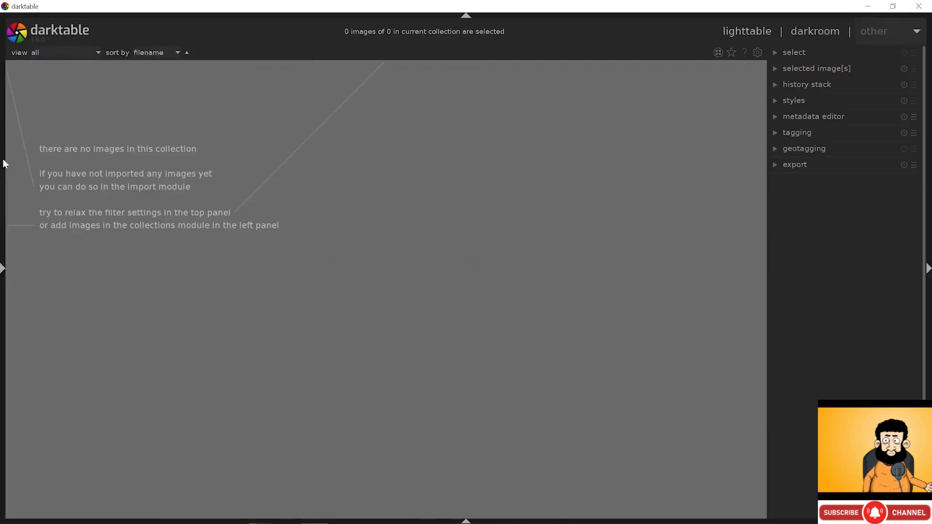
pyautogui.click(4, 161)
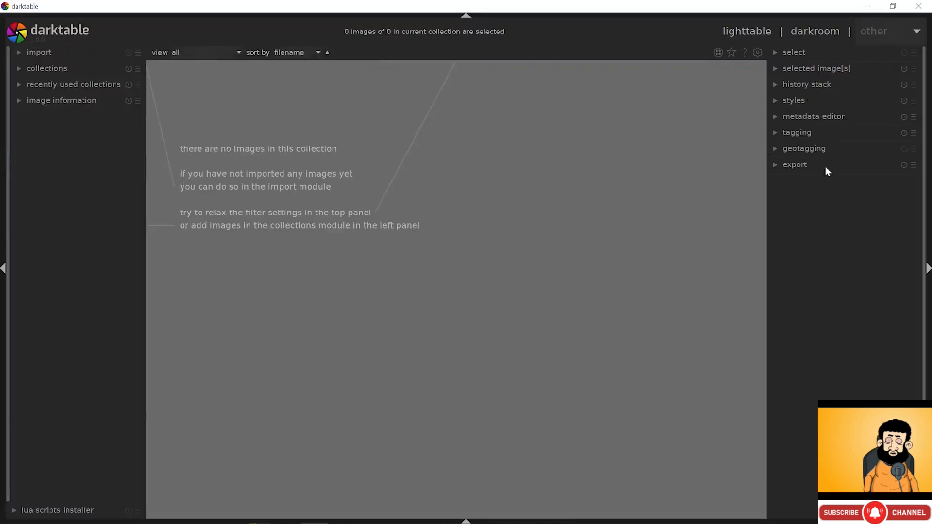
pyautogui.click(929, 268)
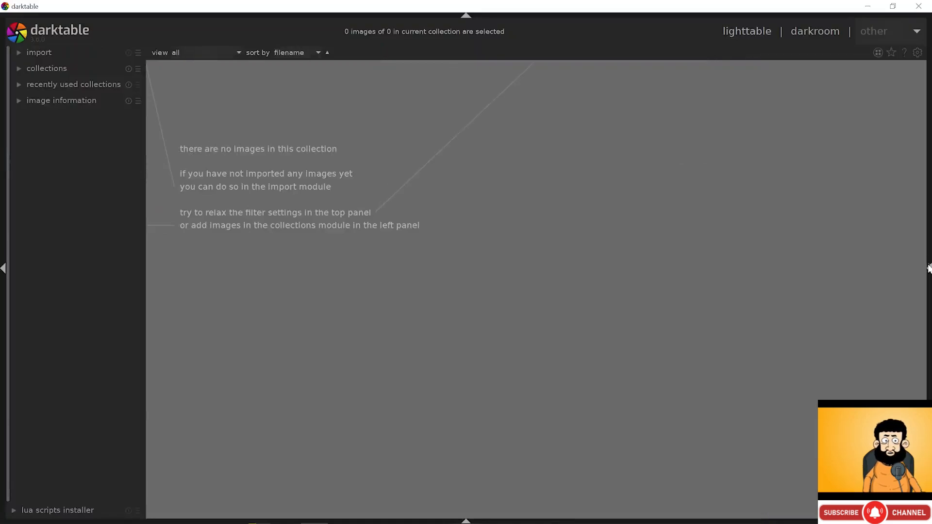
pyautogui.click(929, 270)
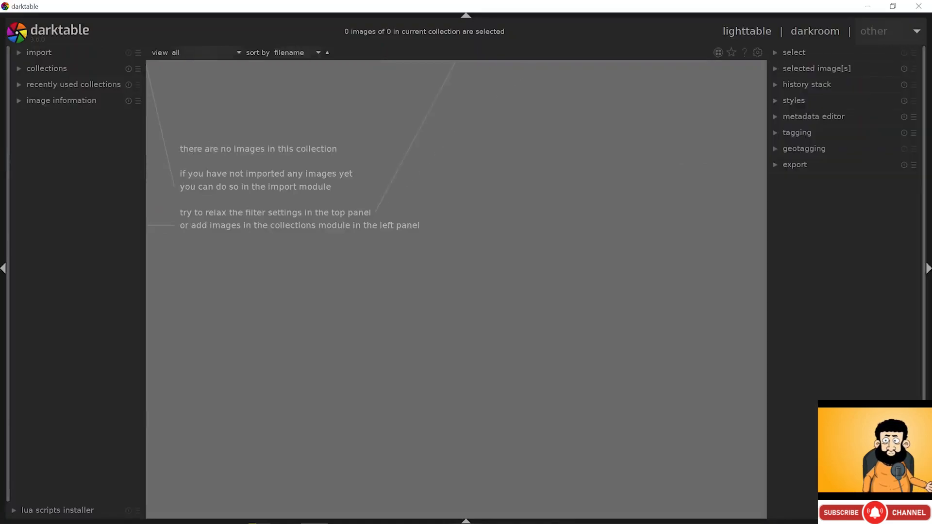
pyautogui.click(466, 520)
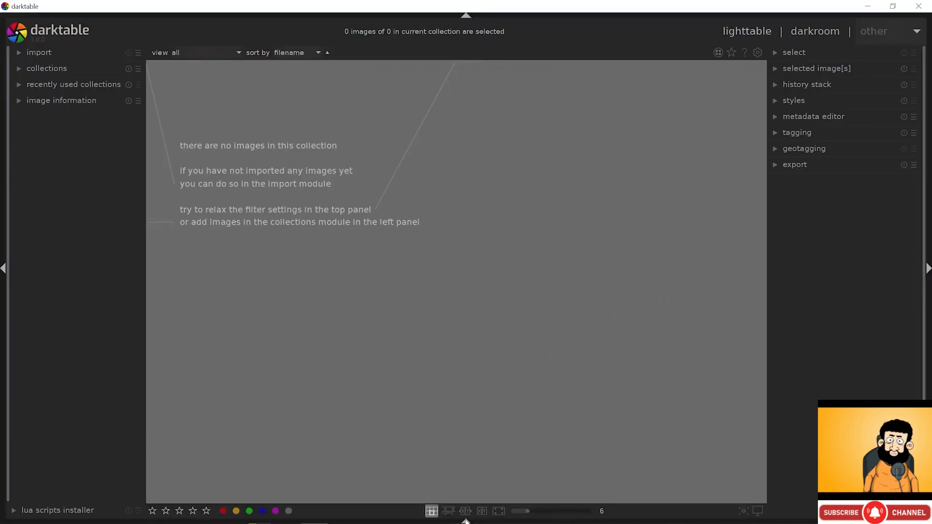
pyautogui.click(466, 521)
pyautogui.click(466, 521)
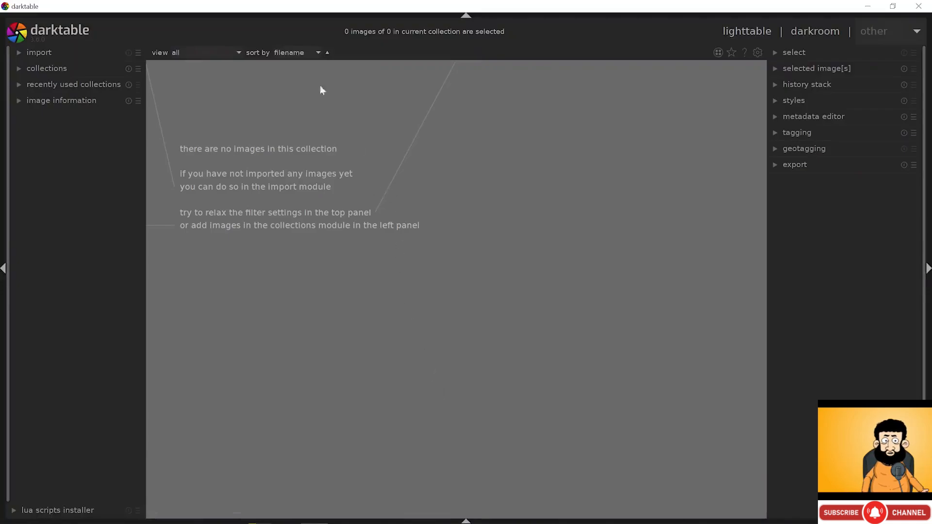
# - Keep the rating filter showing all images and open darktable's global preferences
pyautogui.click(235, 54)
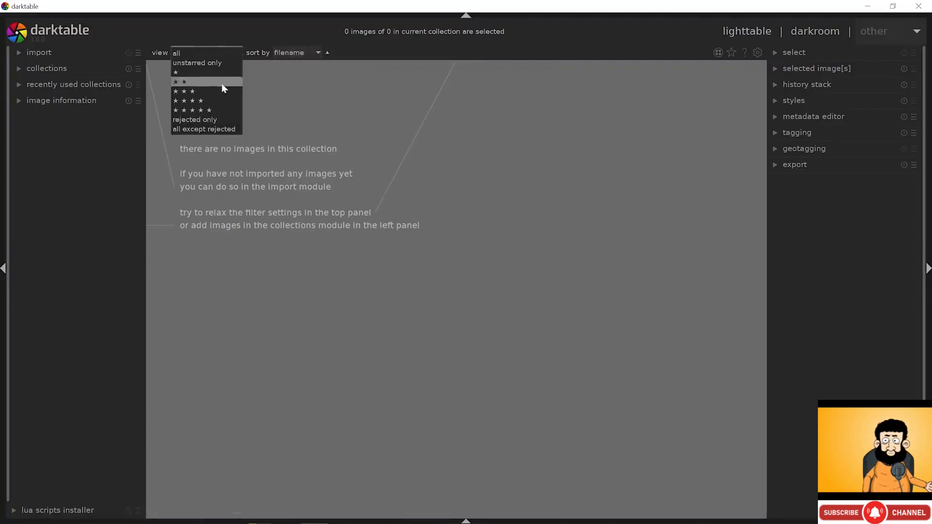
pyautogui.click(204, 54)
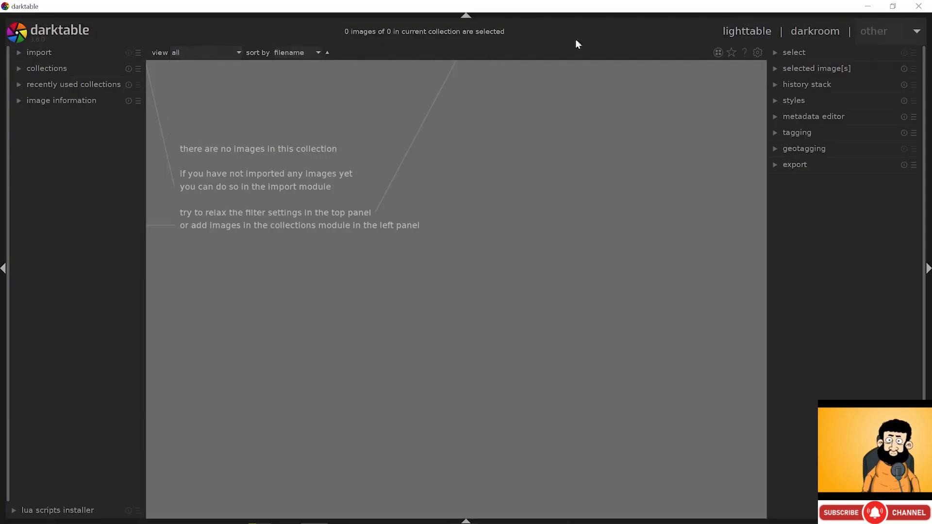
pyautogui.click(758, 52)
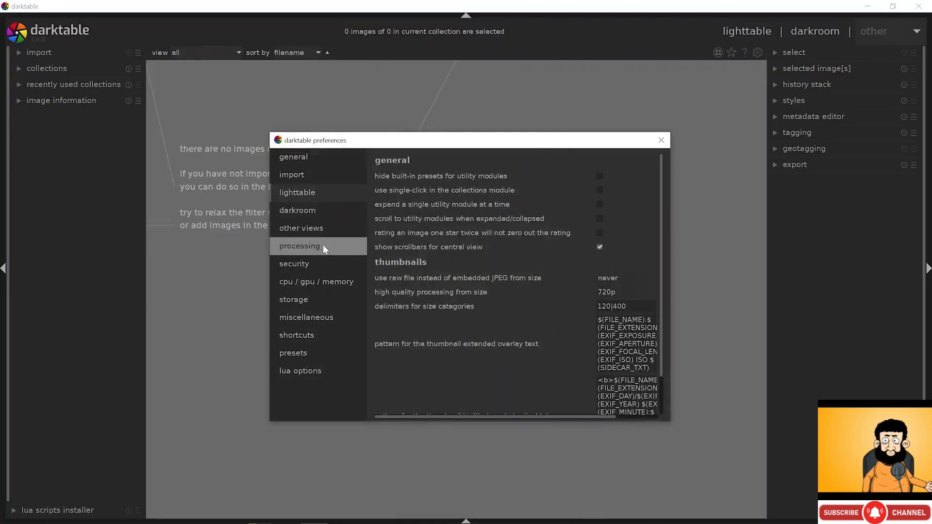
# - Keep darktable's auto-apply pixel workflow default at scene-referred in the processing preferences
pyautogui.click(314, 299)
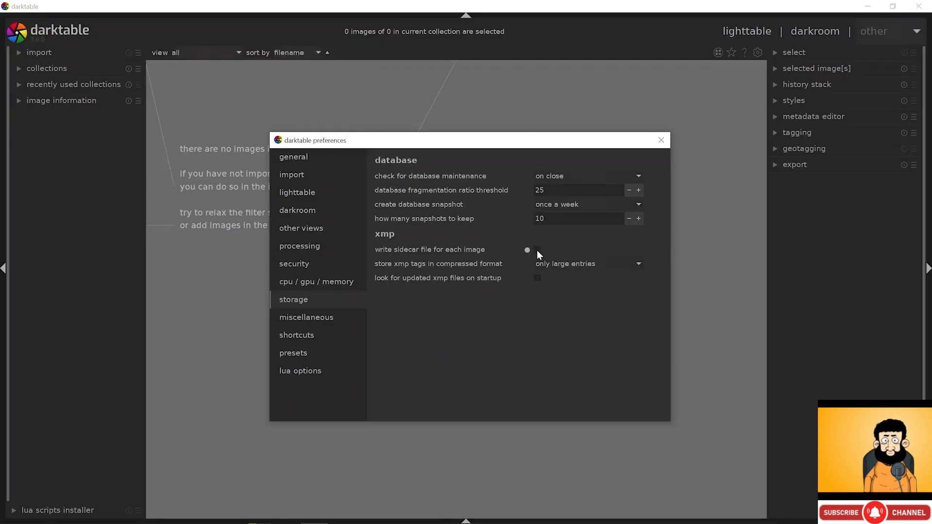
pyautogui.click(345, 246)
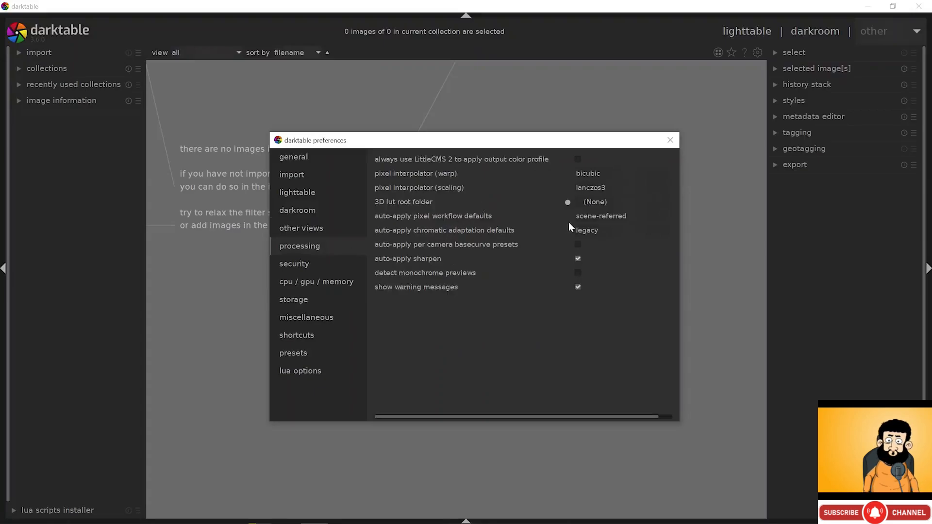
pyautogui.click(607, 217)
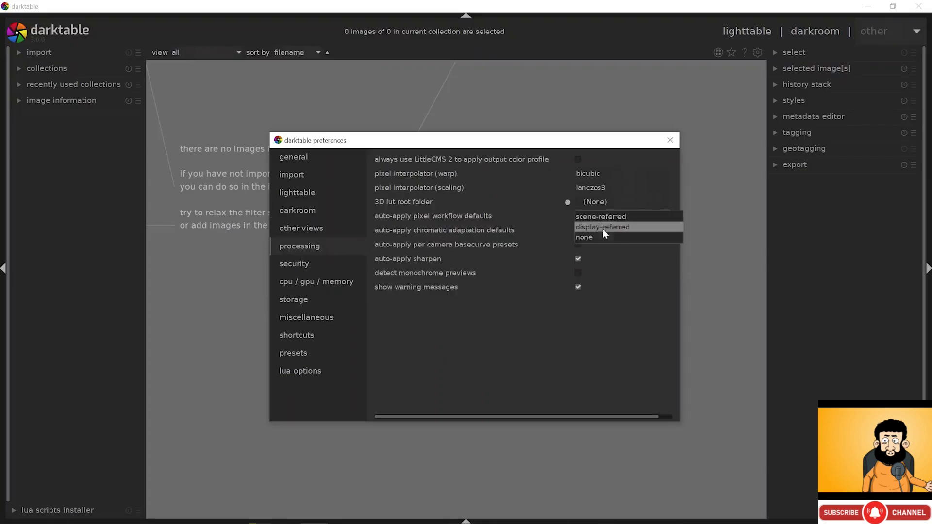
pyautogui.click(604, 218)
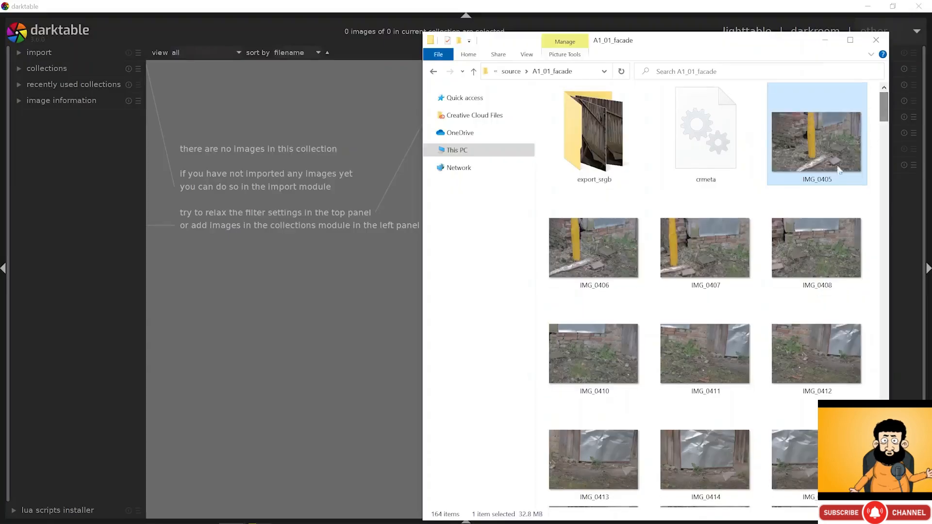
# - Select photos IMG_0405 through IMG_0568 and drag them onto darktable's lighttable
pyautogui.scroll(-15, 812, 233)
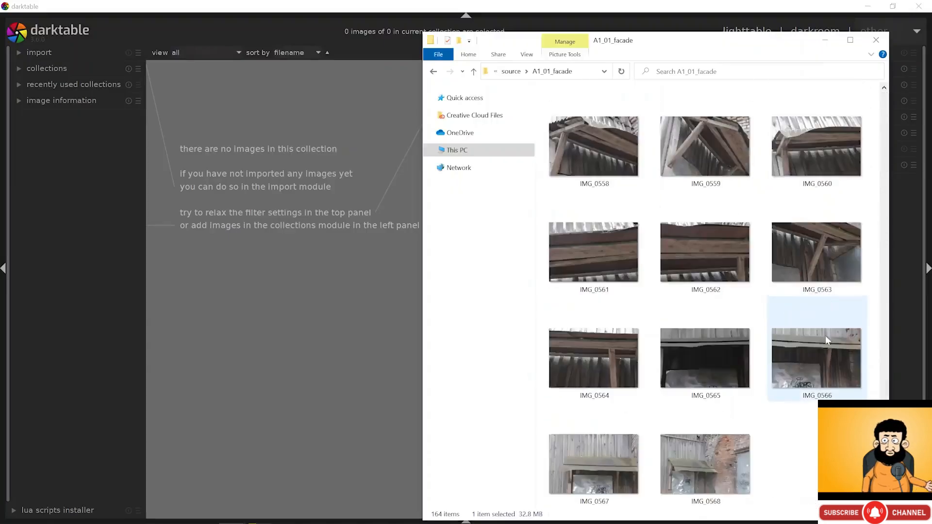
pyautogui.keyDown('shift'); pyautogui.click(729, 450); pyautogui.keyUp('shift')
pyautogui.moveTo(735, 447); pyautogui.dragTo(377, 210)
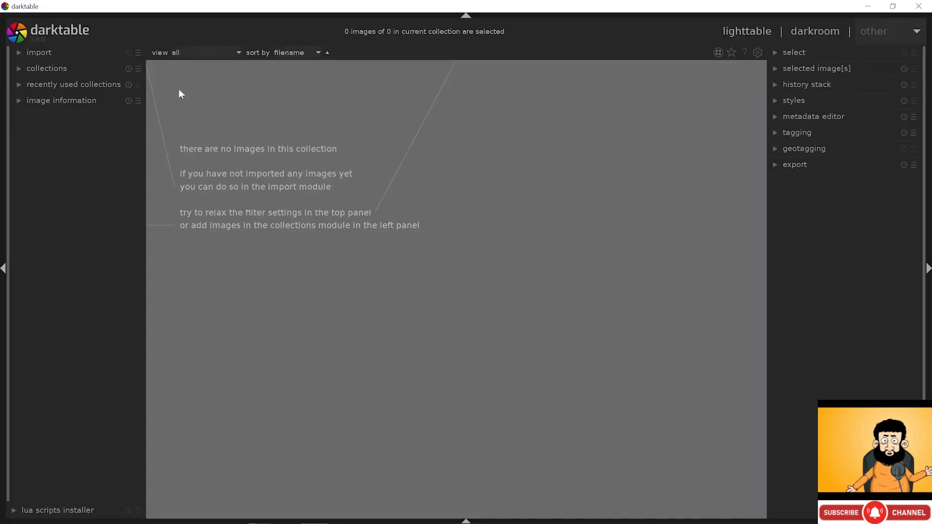
# - Add the 162 CR2 photos from source/A1_01_facade to the darktable library
pyautogui.click(69, 52)
pyautogui.click(53, 69)
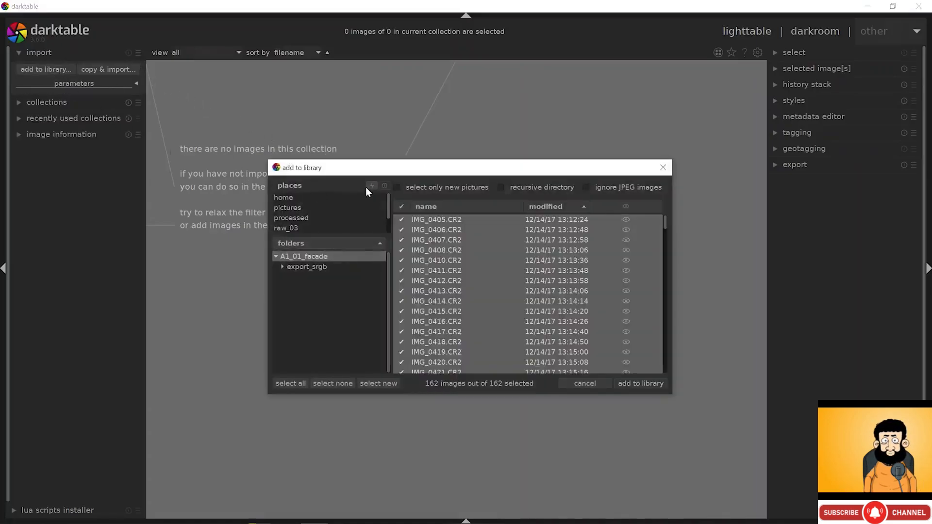
pyautogui.click(371, 187)
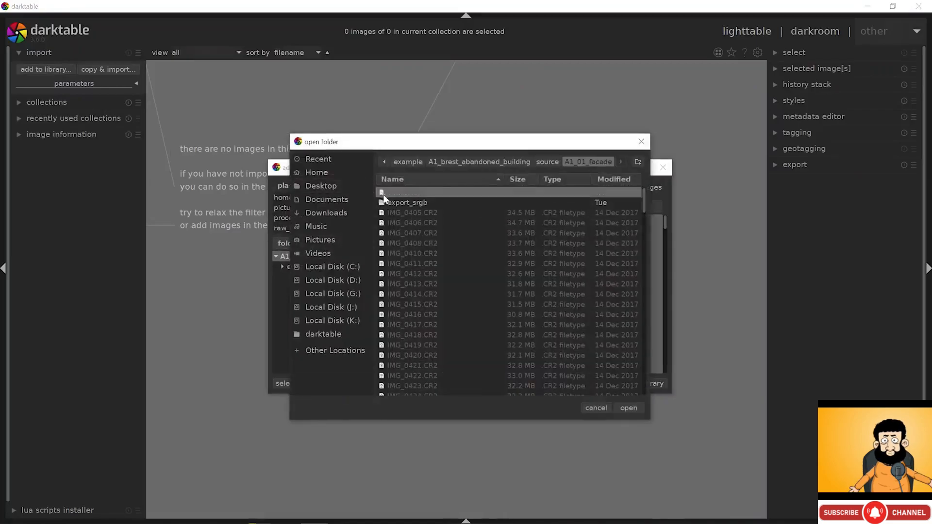
pyautogui.click(535, 163)
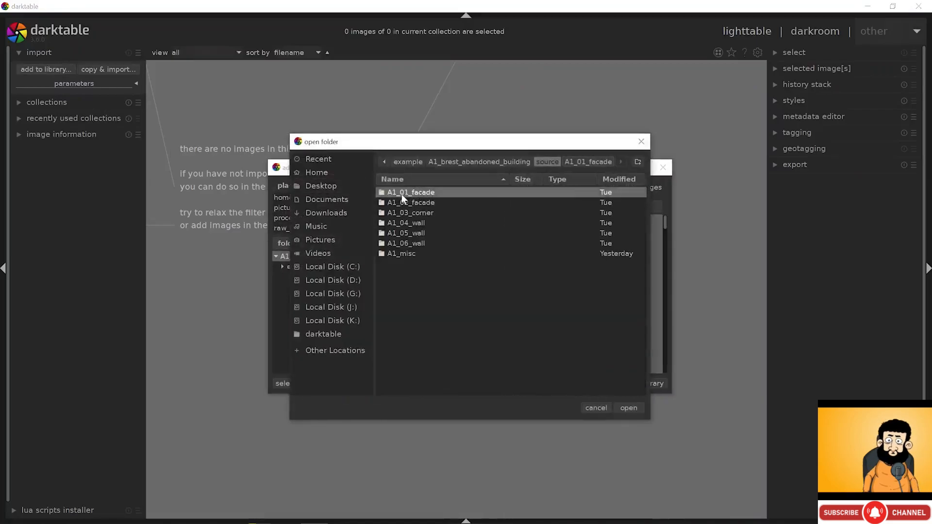
pyautogui.doubleClick(421, 194)
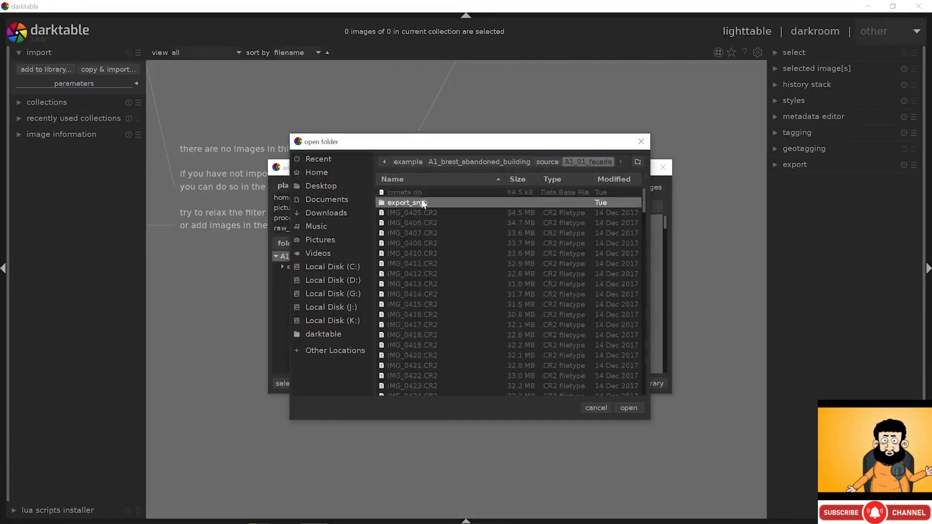
pyautogui.click(628, 409)
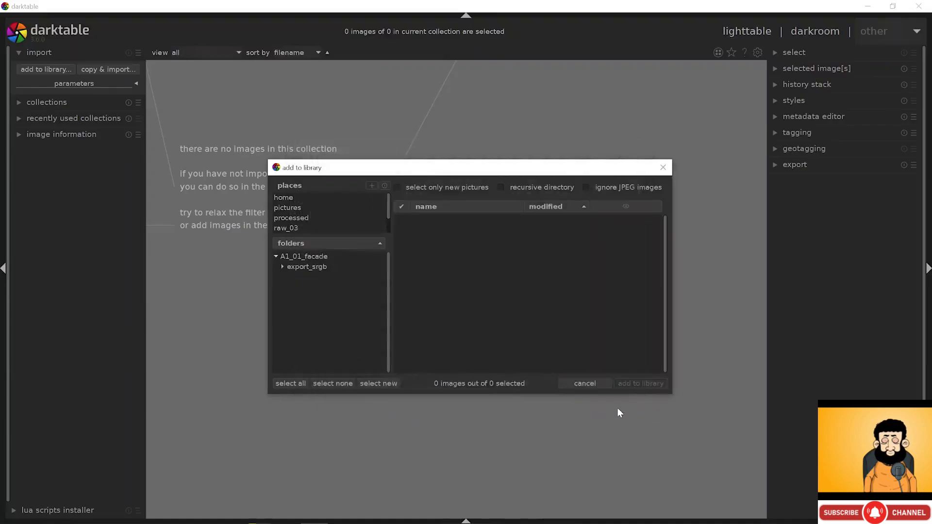
pyautogui.click(332, 255)
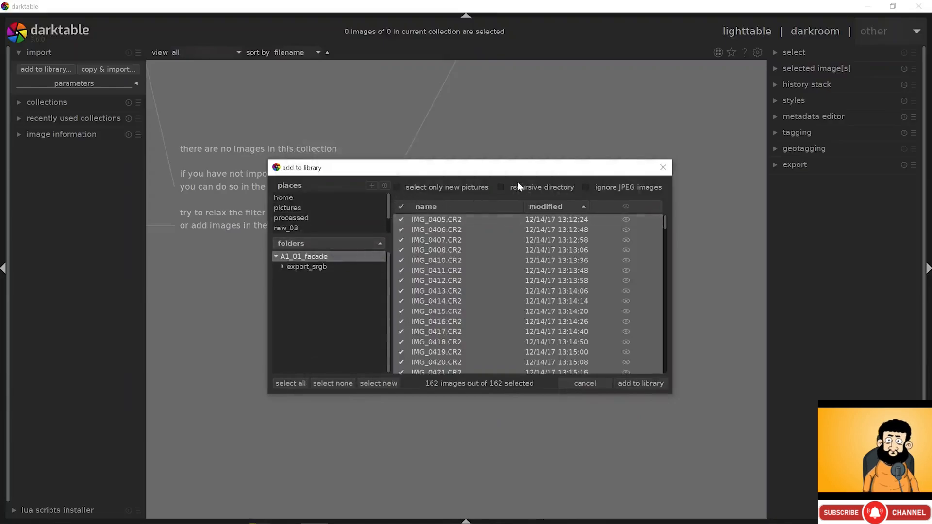
pyautogui.click(631, 383)
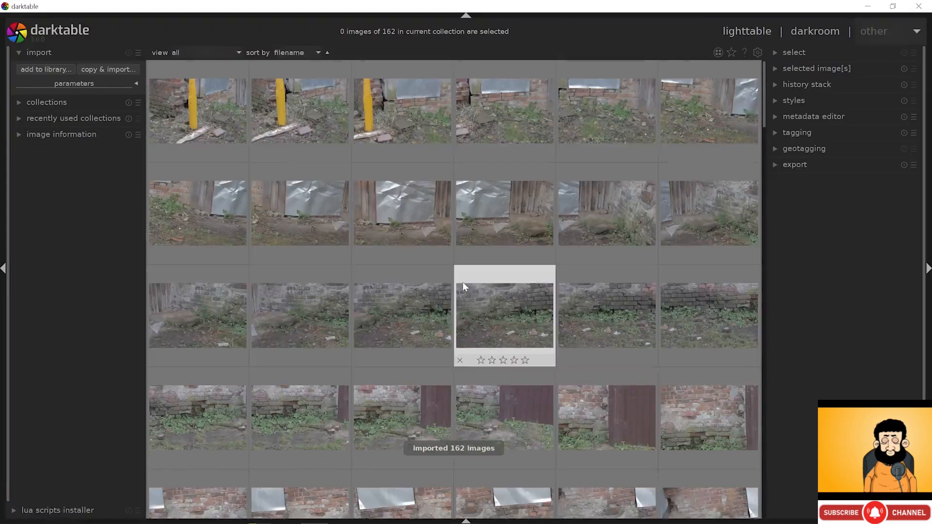
# - Reject photo #42, the shot with the blurred passing car and yellow pole
pyautogui.keyDown('ctrl'); pyautogui.scroll(3, 416, 185); pyautogui.keyUp('ctrl')
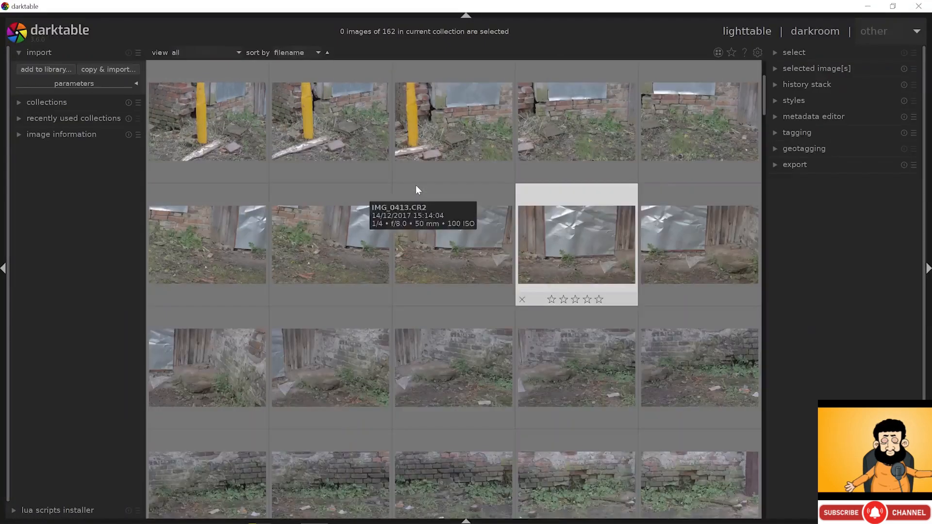
pyautogui.keyDown('ctrl'); pyautogui.scroll(-2, 416, 185); pyautogui.keyUp('ctrl')
pyautogui.keyDown('ctrl'); pyautogui.scroll(4, 415, 185); pyautogui.keyUp('ctrl')
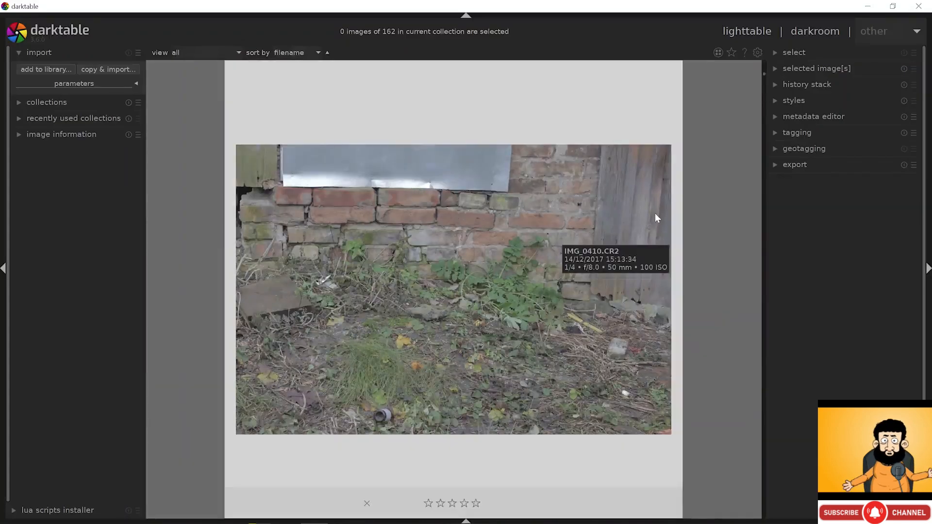
pyautogui.scroll(-1, 703, 110)
pyautogui.scroll(-7, 703, 115)
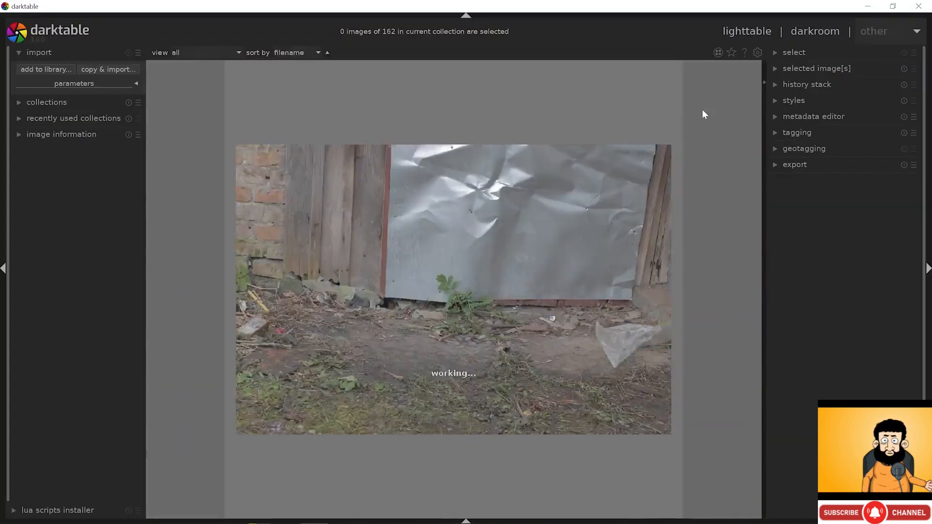
pyautogui.scroll(-8, 703, 111)
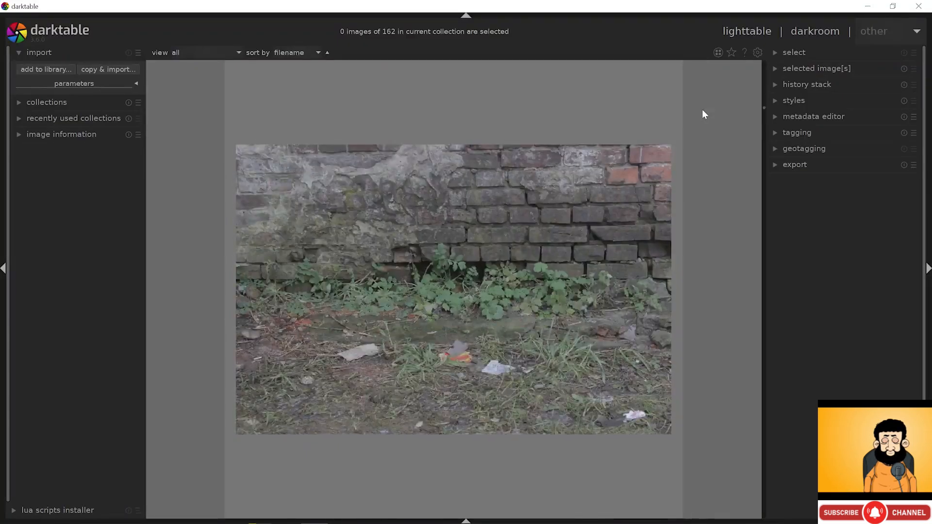
pyautogui.scroll(-10, 702, 110)
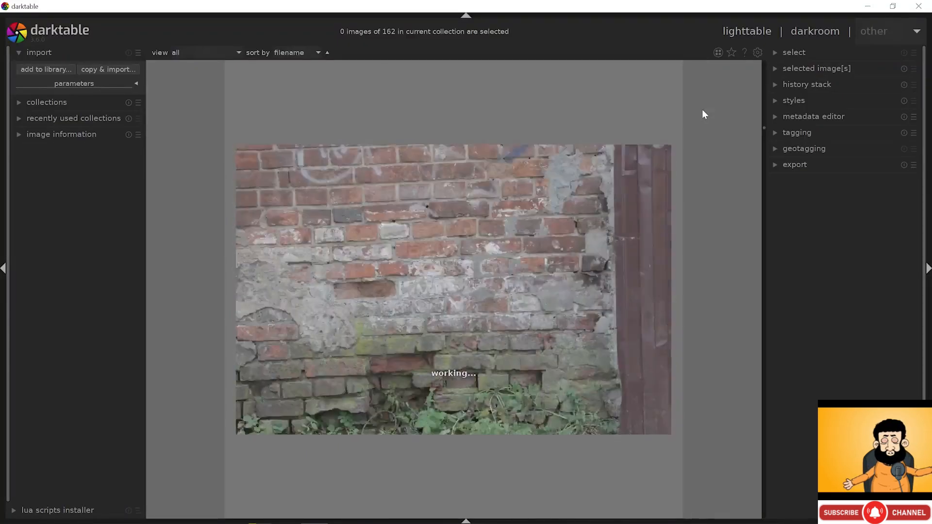
pyautogui.click(305, 255)
pyautogui.scroll(-3, 305, 255)
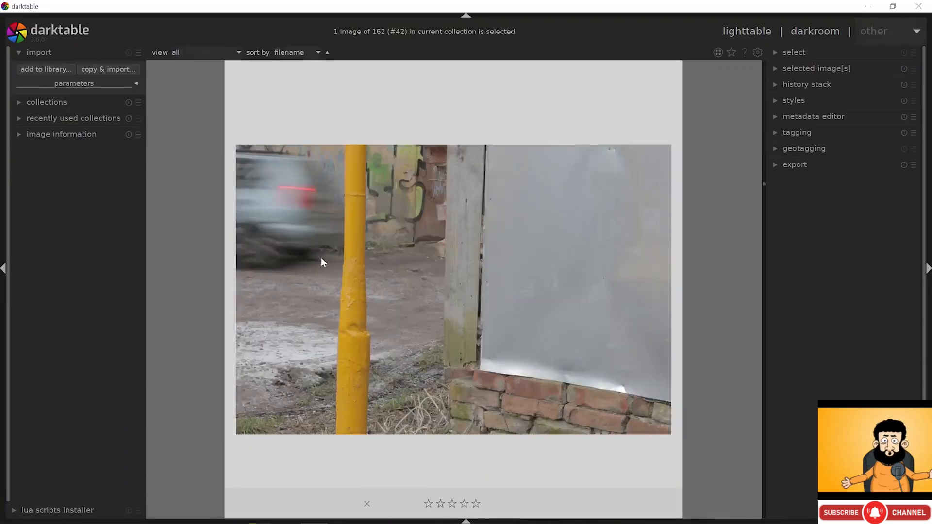
pyautogui.scroll(-1, 321, 265)
pyautogui.scroll(3, 320, 266)
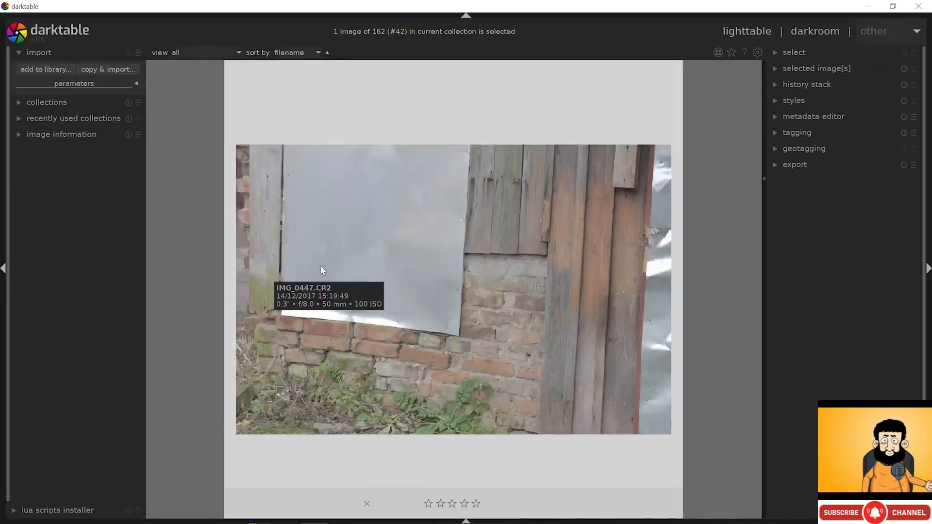
pyautogui.scroll(-2, 321, 270)
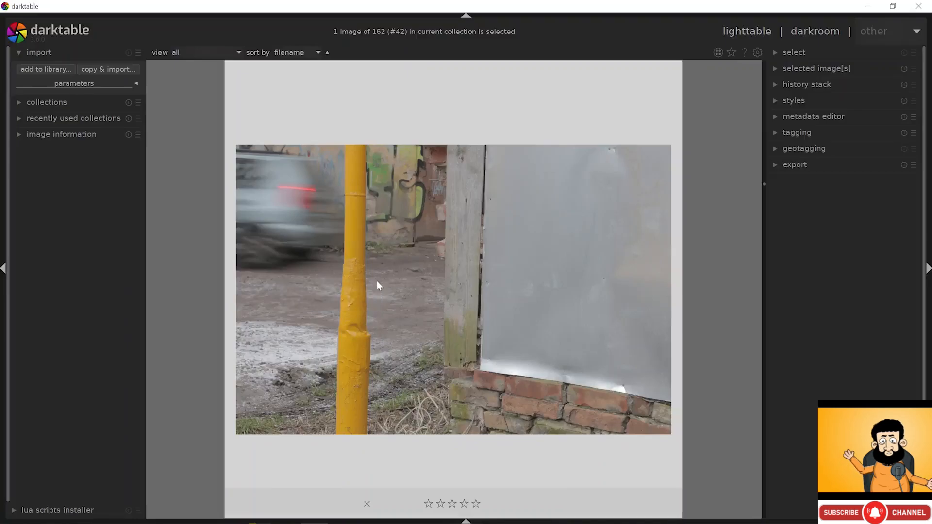
pyautogui.click(367, 505)
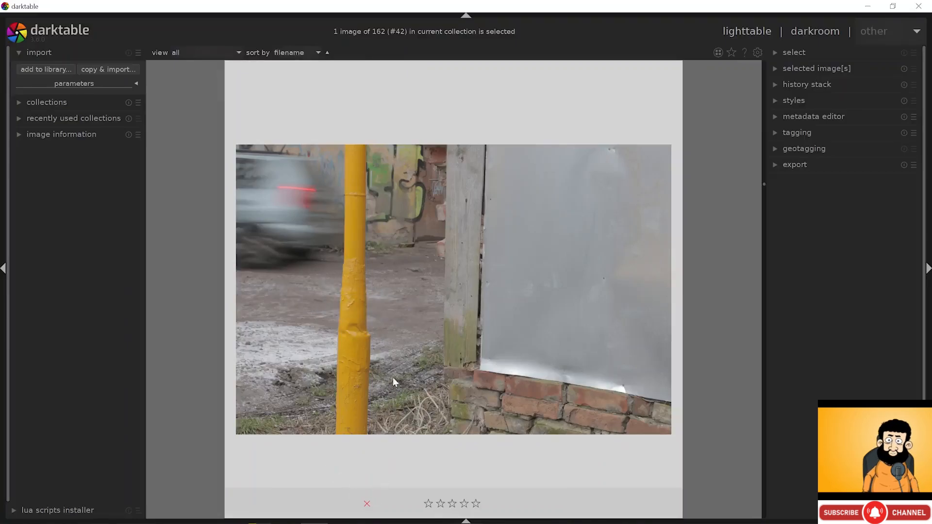
pyautogui.keyDown('ctrl'); pyautogui.scroll(-3, 385, 281); pyautogui.keyUp('ctrl')
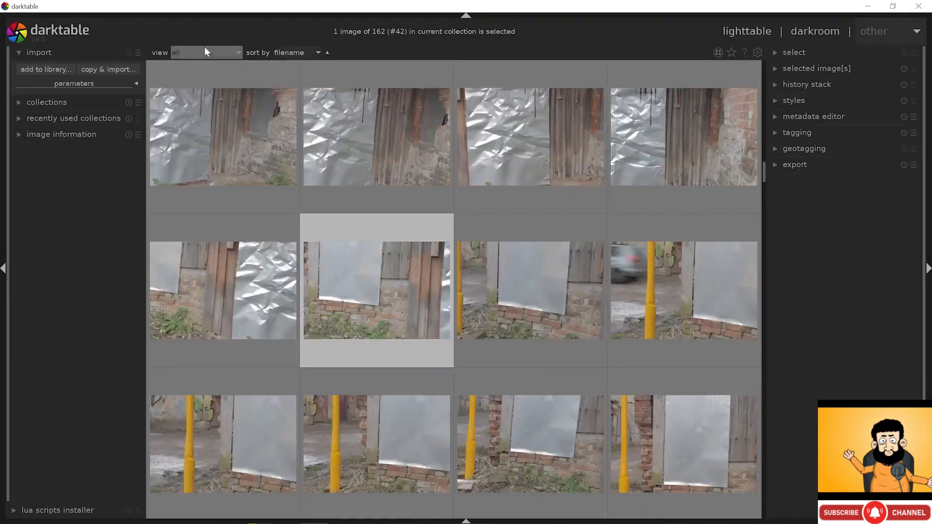
# - Filter the view to 'all except rejected' (161 images) and expand the history stack module
pyautogui.click(193, 53)
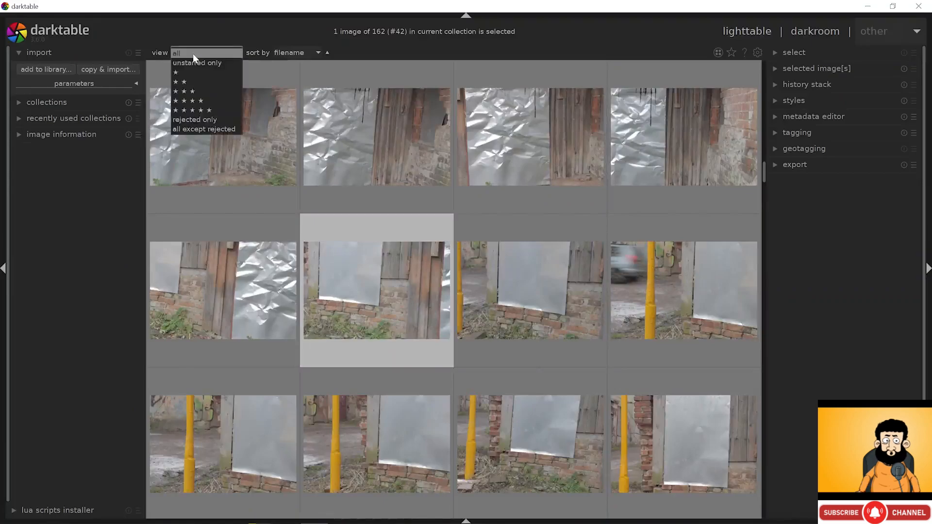
pyautogui.click(196, 130)
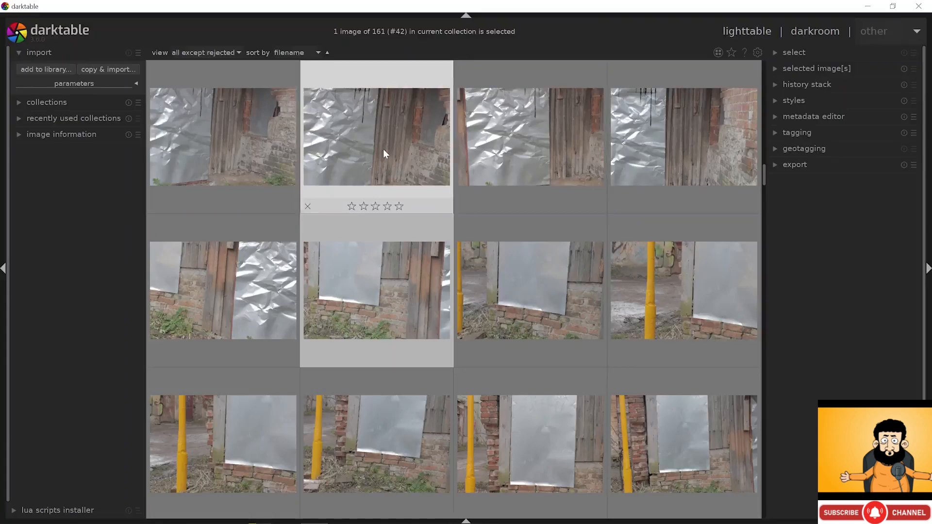
pyautogui.keyDown('ctrl'); pyautogui.scroll(-1, 383, 150); pyautogui.keyUp('ctrl')
pyautogui.scroll(8, 368, 189)
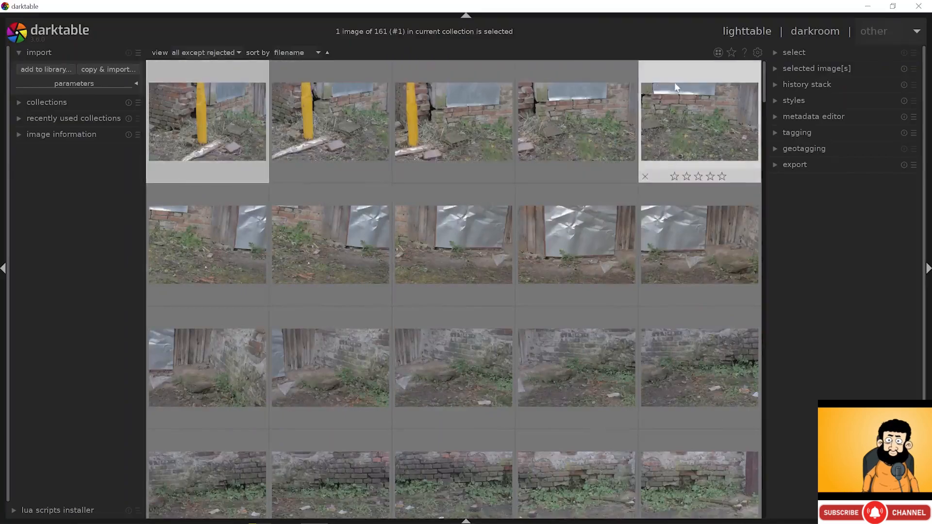
pyautogui.click(802, 84)
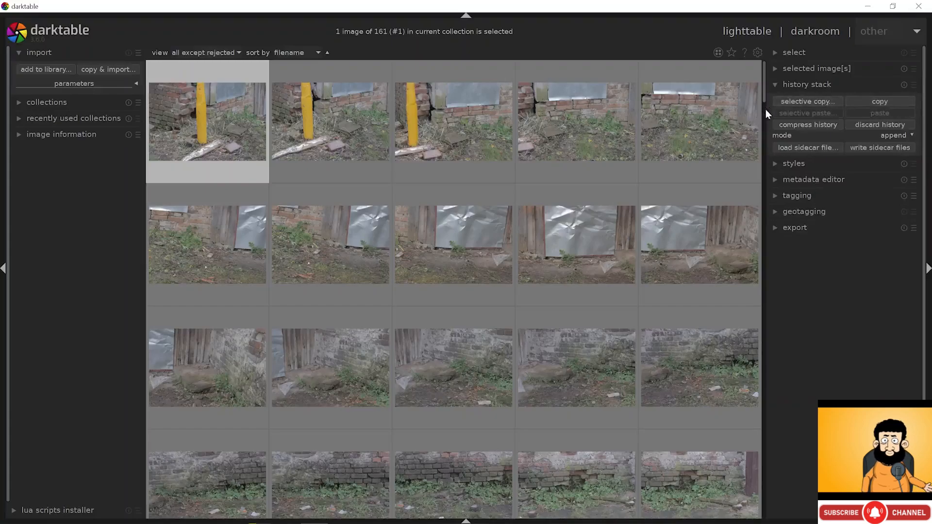
pyautogui.moveTo(765, 110); pyautogui.dragTo(746, 113)
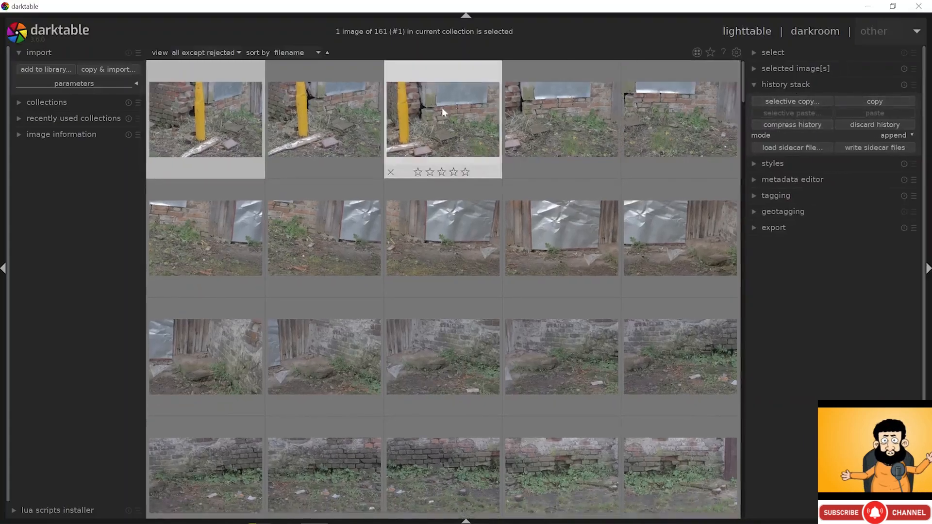
# - Lower IMG_0405's exposure to about -1.25 EV in the darkroom, then return to lighttable
pyautogui.doubleClick(224, 112)
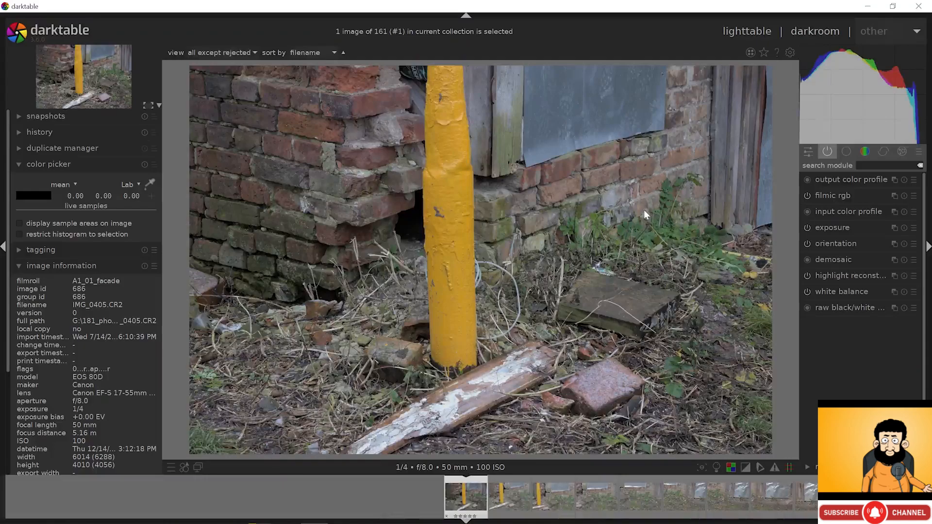
pyautogui.click(836, 229)
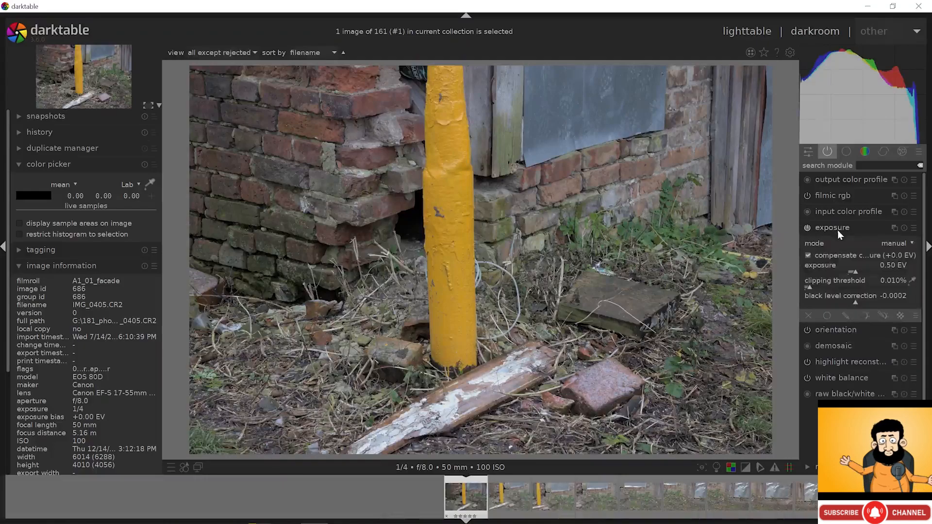
pyautogui.moveTo(854, 271); pyautogui.dragTo(831, 273)
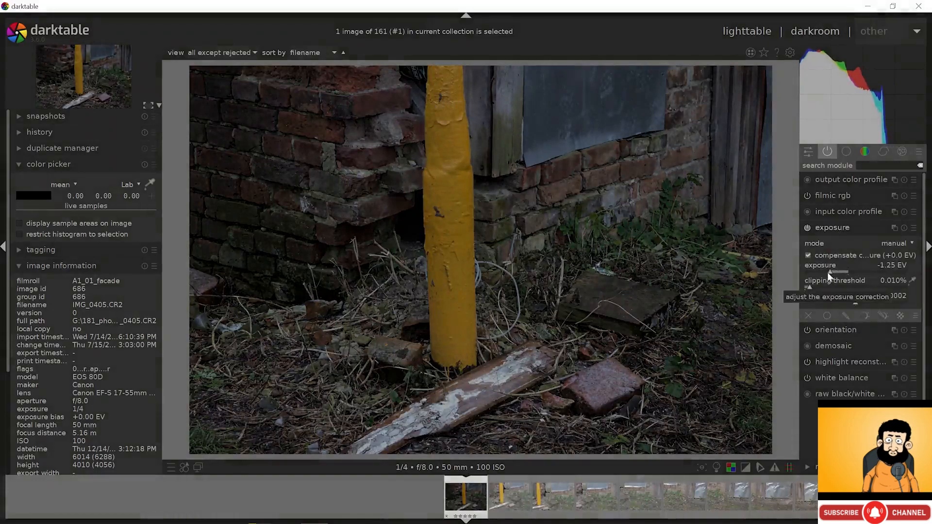
pyautogui.click(763, 37)
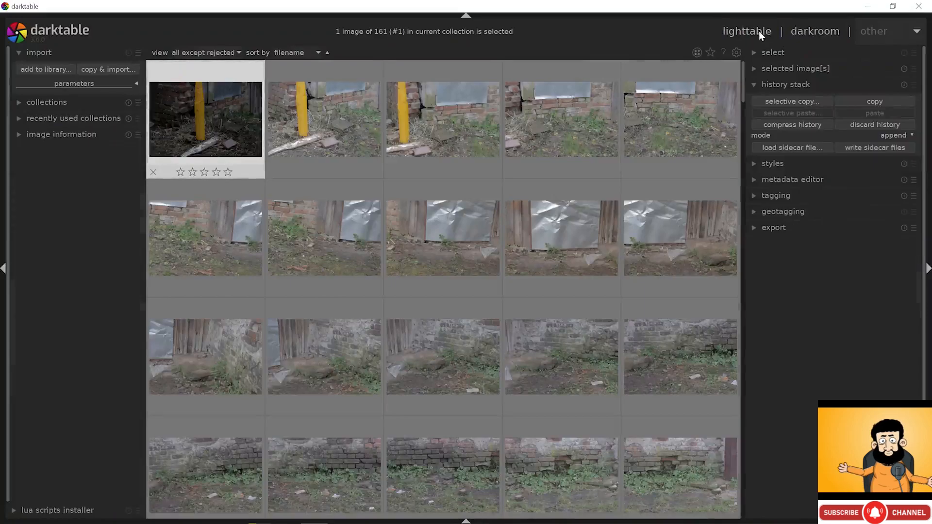
# - Copy the first photo's history stack and paste it onto photo #2
pyautogui.click(866, 103)
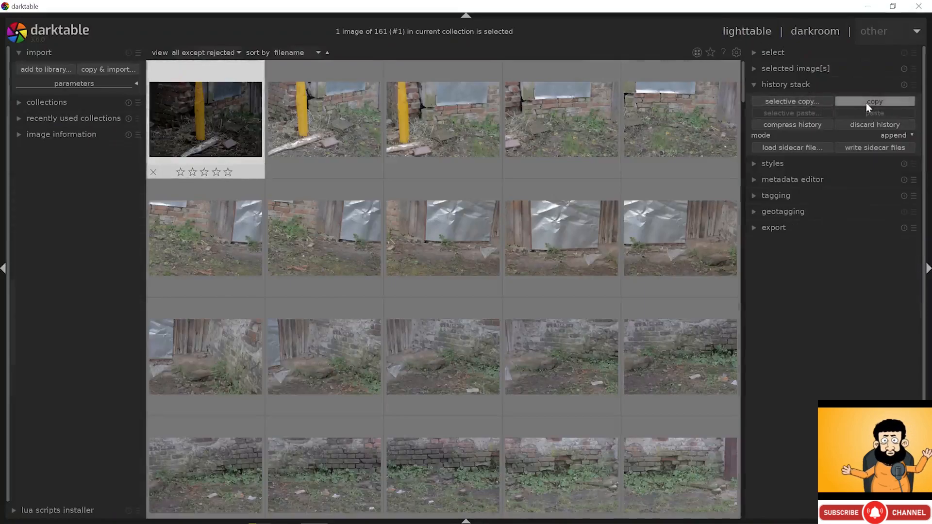
pyautogui.click(357, 104)
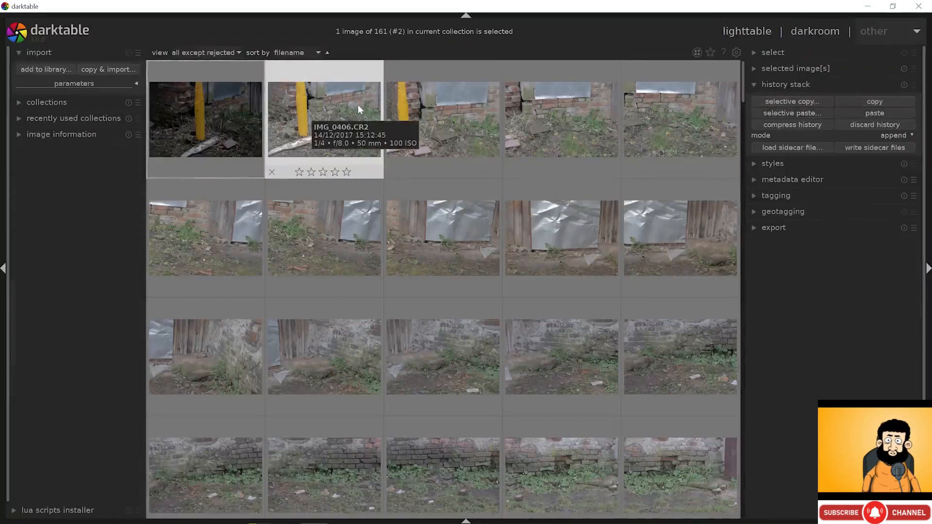
pyautogui.click(871, 112)
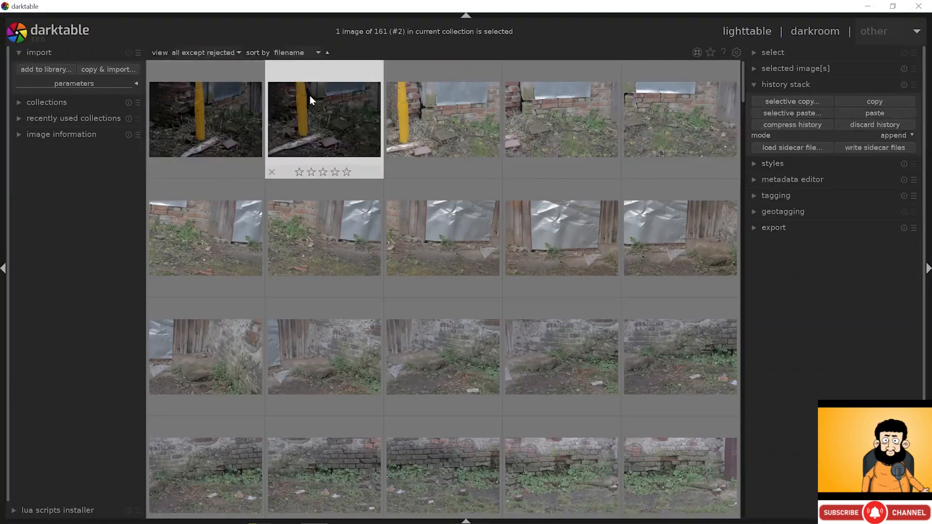
# - Select both photos and discard their history, confirming for two images
pyautogui.keyDown('ctrl'); pyautogui.click(237, 90); pyautogui.keyUp('ctrl')
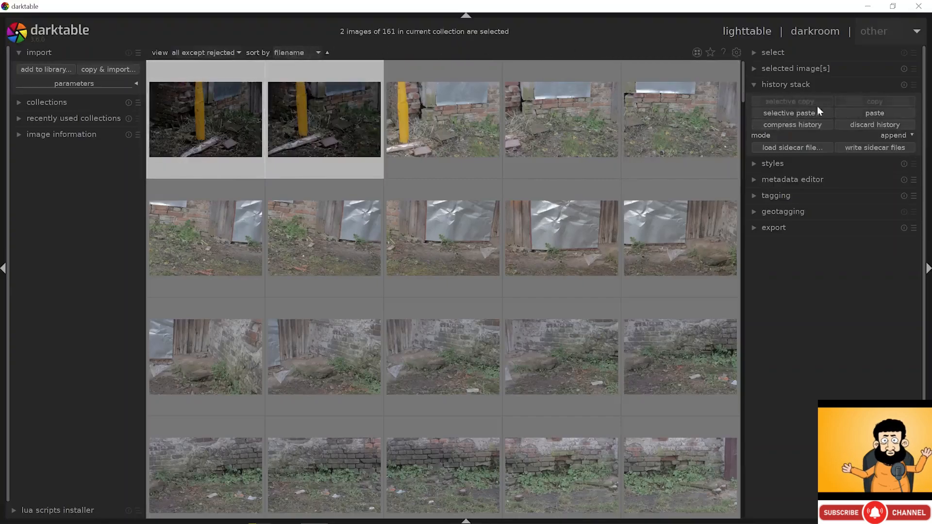
pyautogui.click(877, 125)
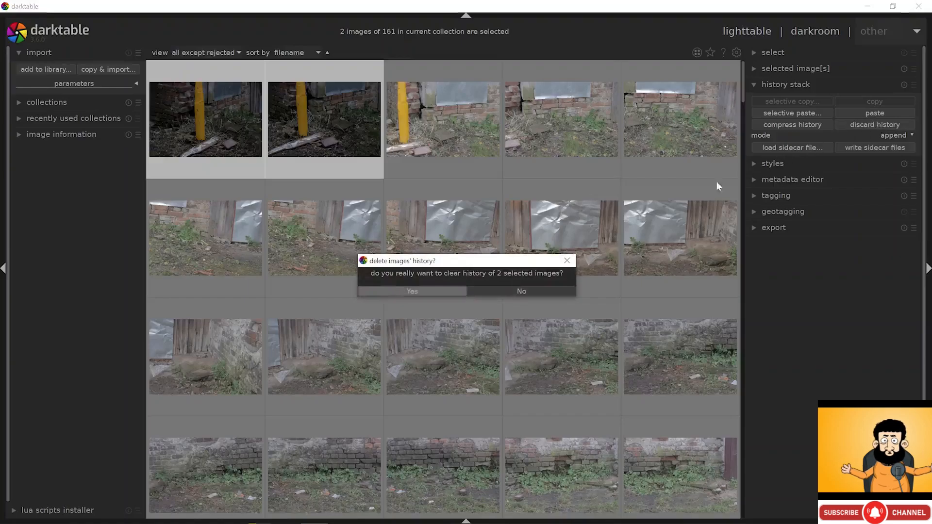
pyautogui.click(438, 291)
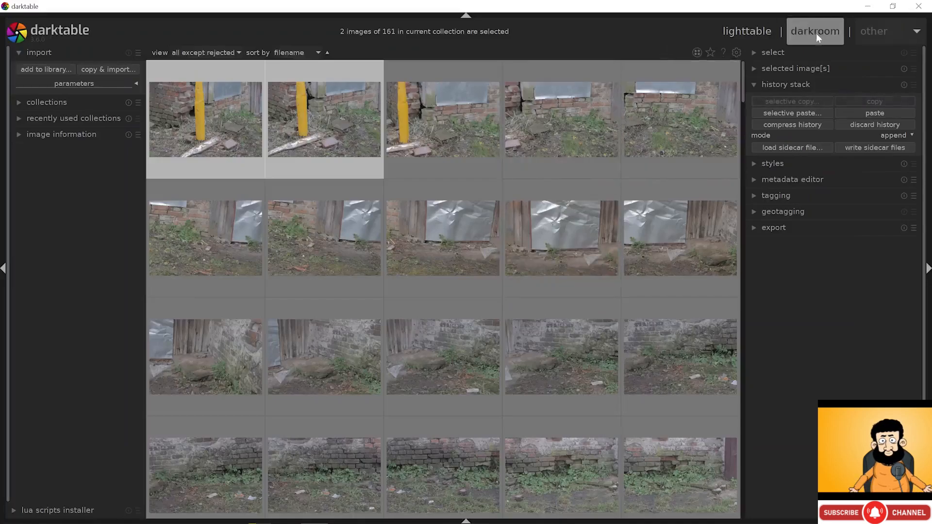
# - Open IMG_0405 in the darkroom, collapse color picker and image information, and widen the module panel
pyautogui.click(241, 120)
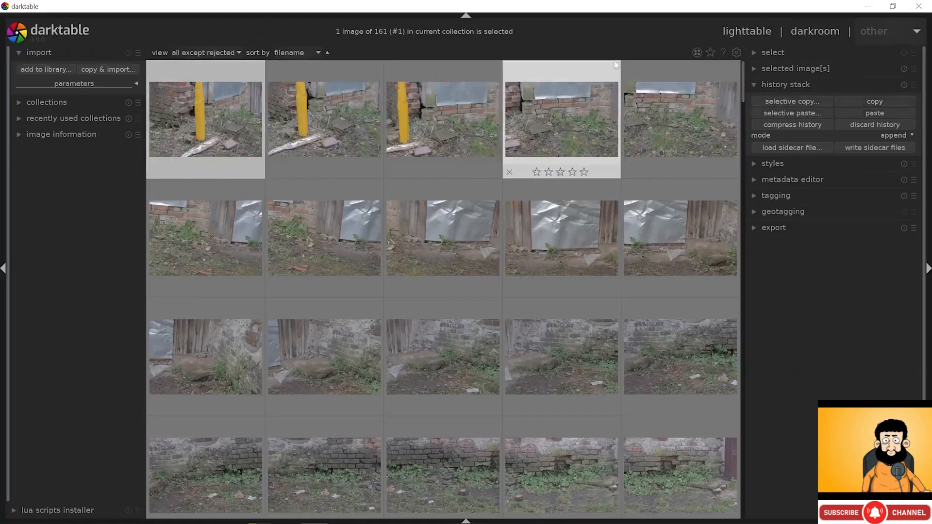
pyautogui.click(798, 37)
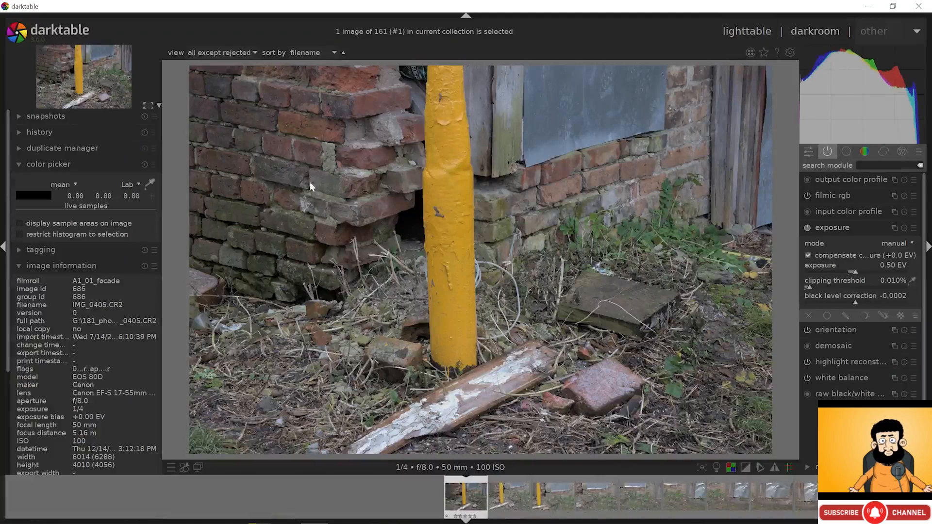
pyautogui.click(35, 165)
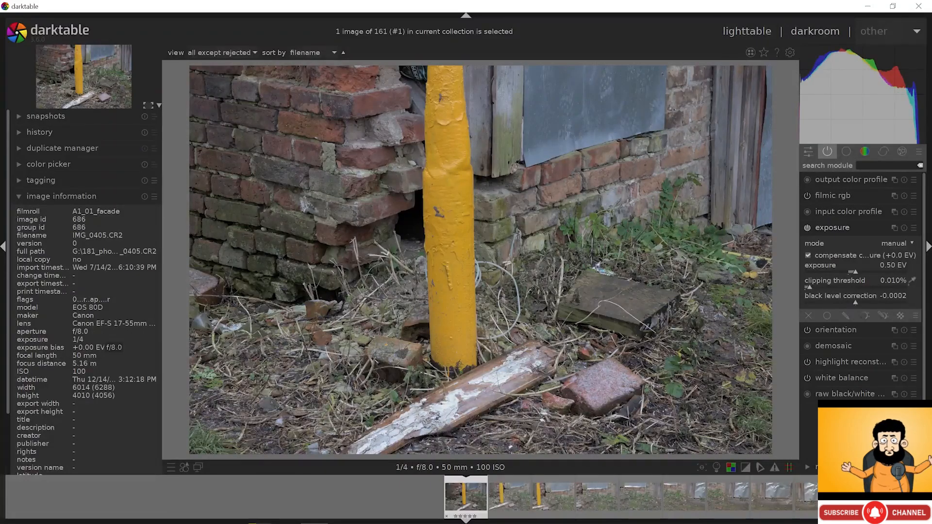
pyautogui.click(62, 195)
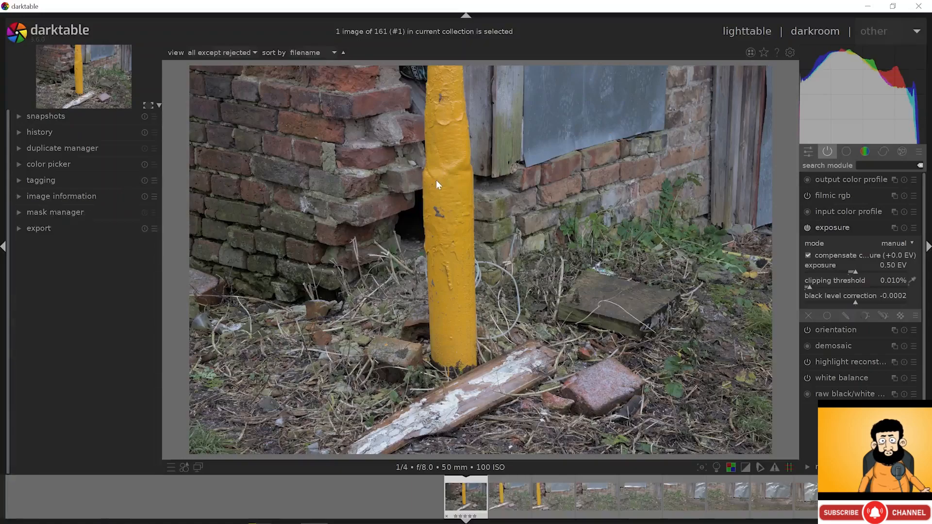
pyautogui.moveTo(800, 167); pyautogui.dragTo(735, 179)
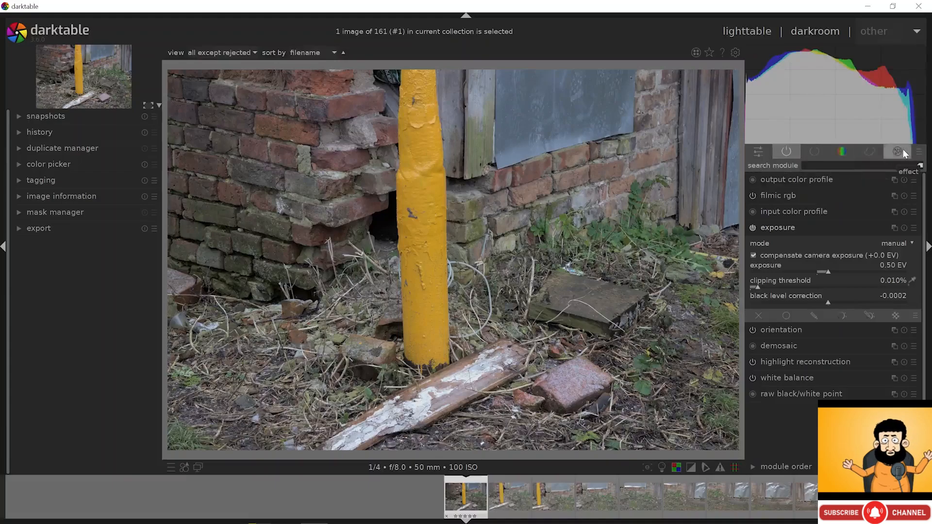
# - Apply the scene-referred workflow module preset and browse its effects, correction, color and base groups
pyautogui.click(919, 155)
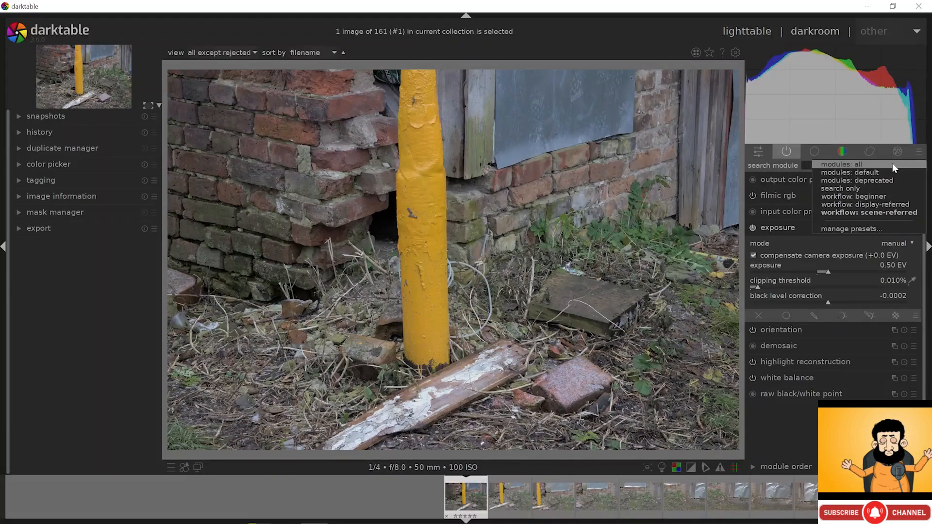
pyautogui.click(890, 212)
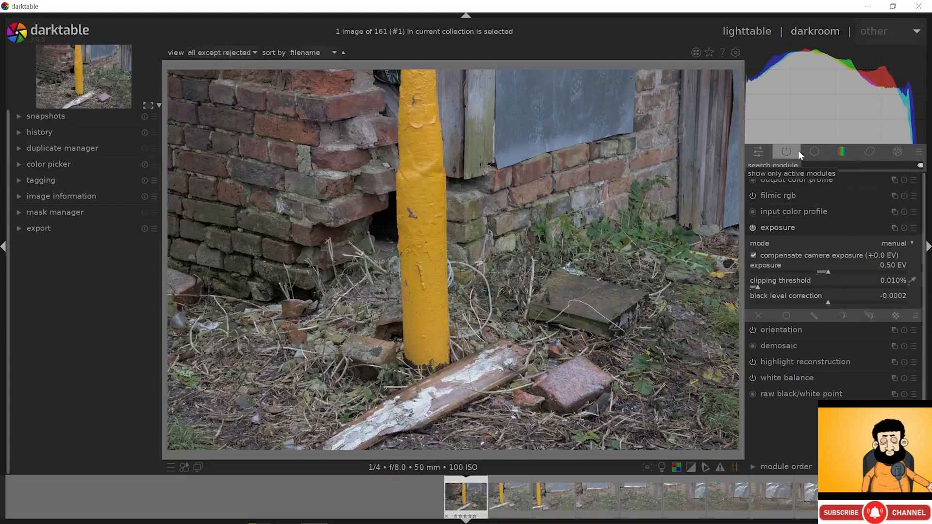
pyautogui.click(897, 150)
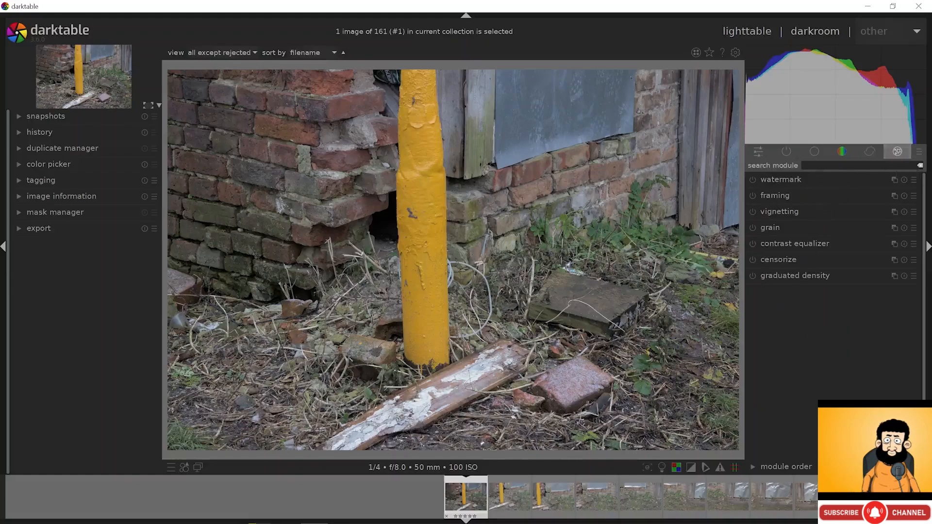
pyautogui.click(871, 151)
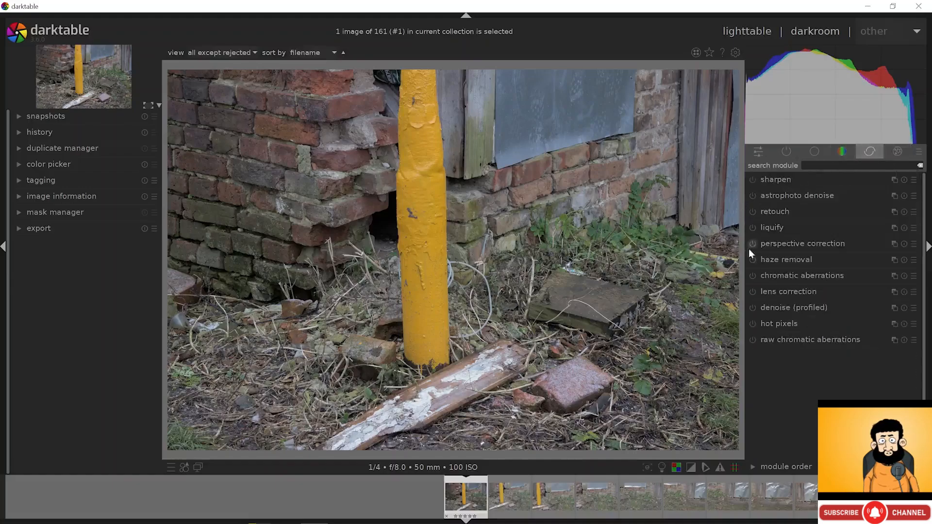
pyautogui.click(842, 152)
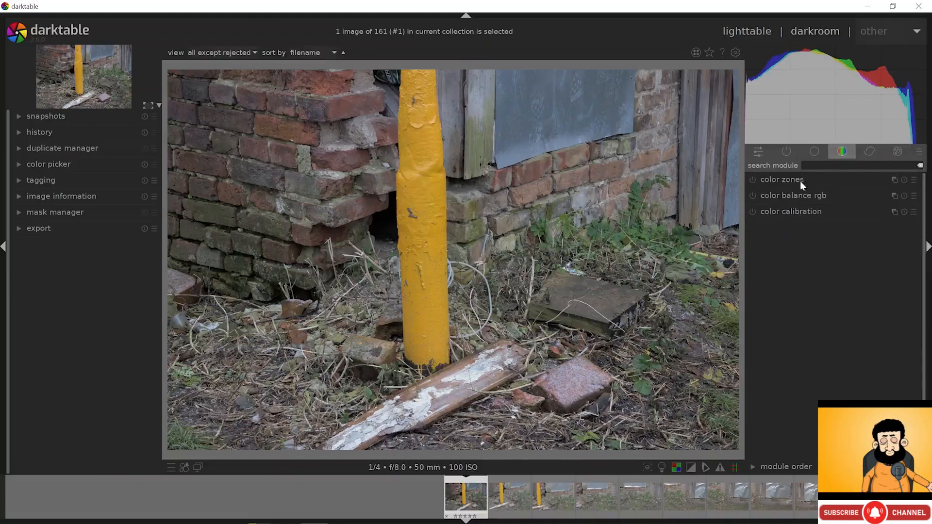
pyautogui.click(817, 151)
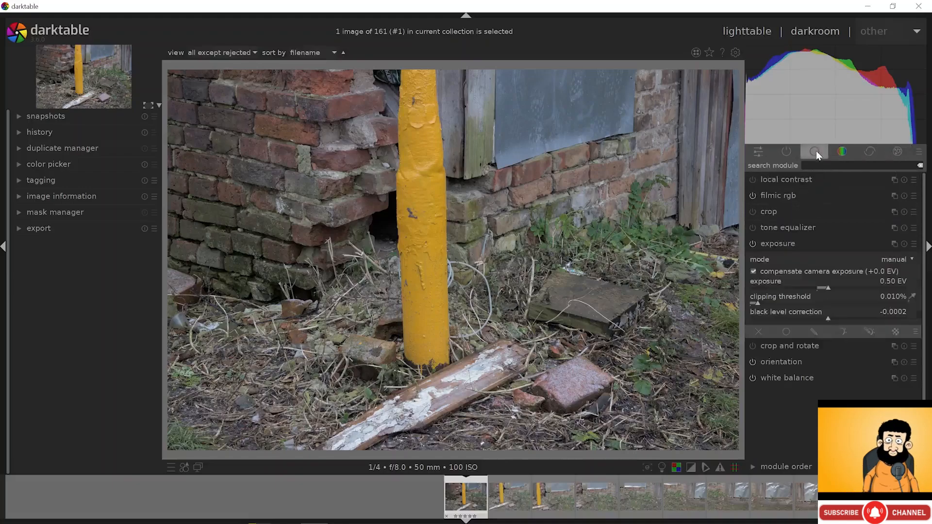
# - Turn filmic rgb off, collapse exposure, and switch the module preset to 'modules: all'
pyautogui.click(754, 196)
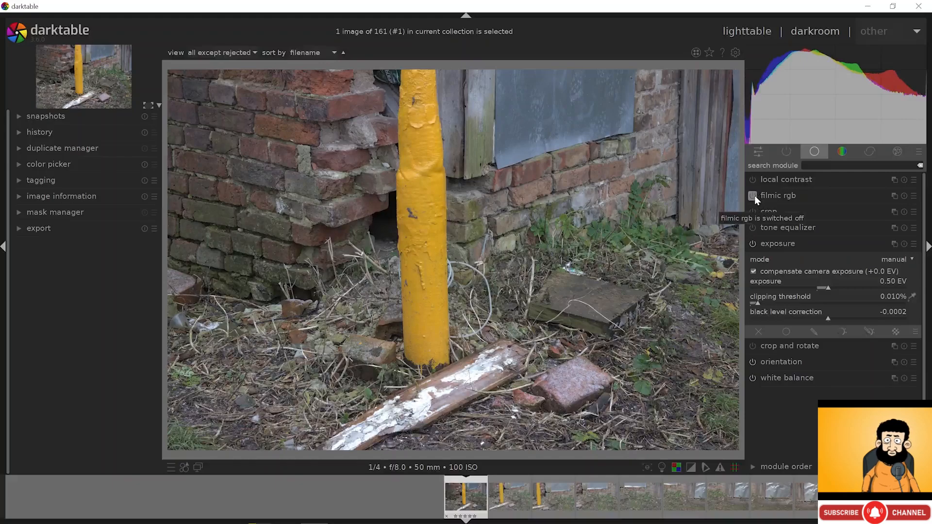
pyautogui.click(753, 196)
pyautogui.click(753, 196)
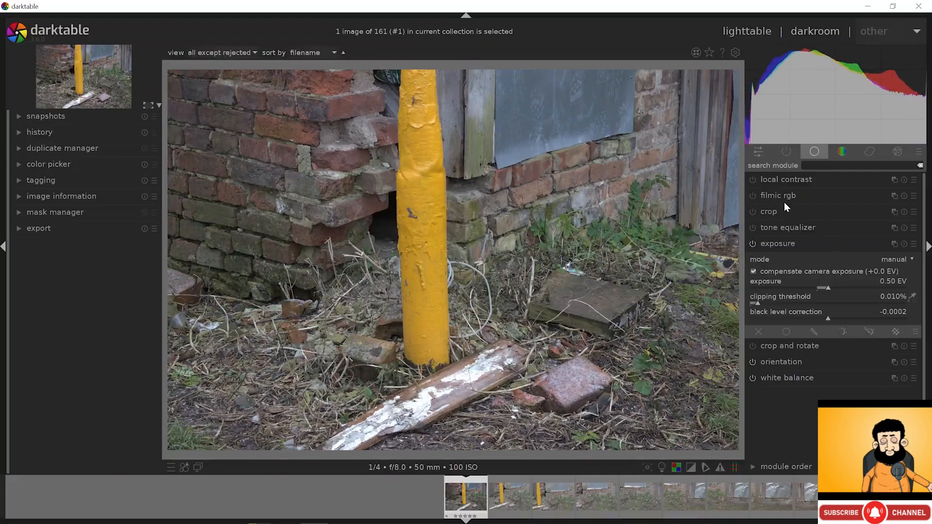
pyautogui.click(776, 242)
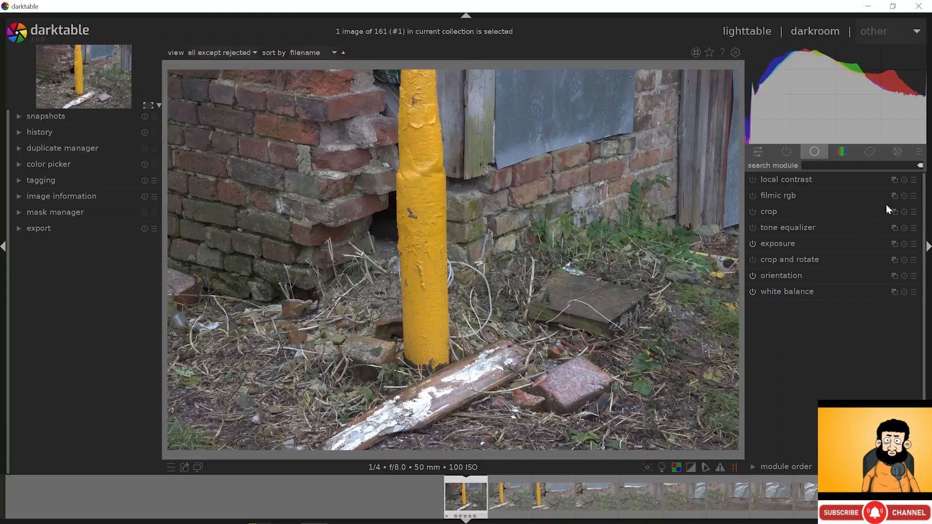
pyautogui.click(918, 152)
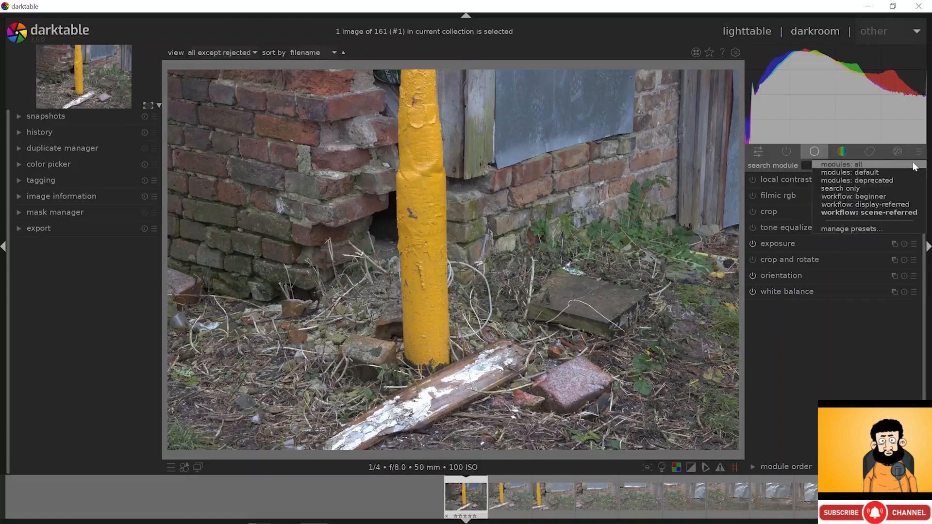
pyautogui.click(914, 165)
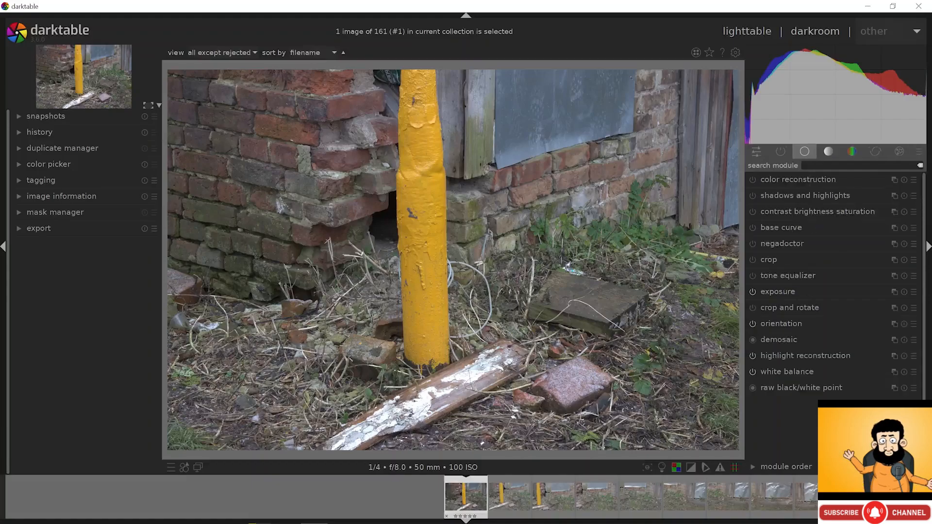
pyautogui.click(767, 229)
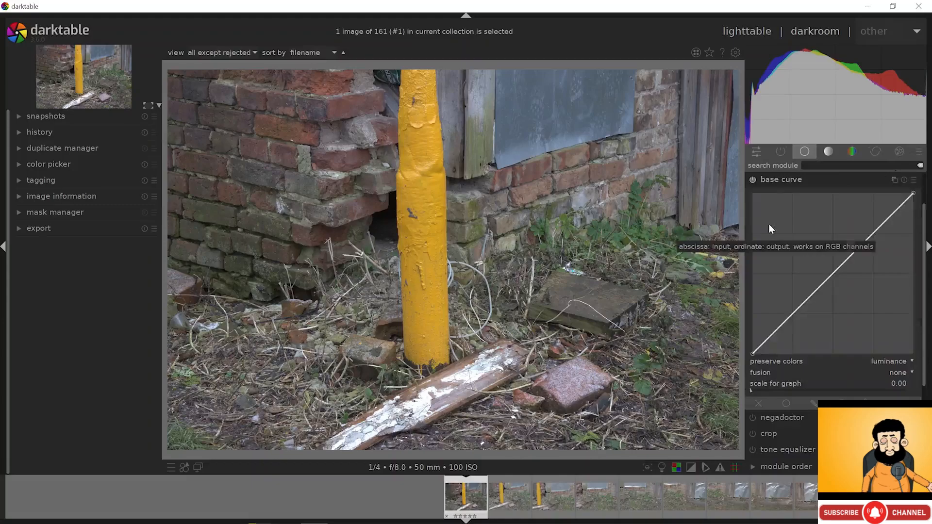
pyautogui.click(913, 179)
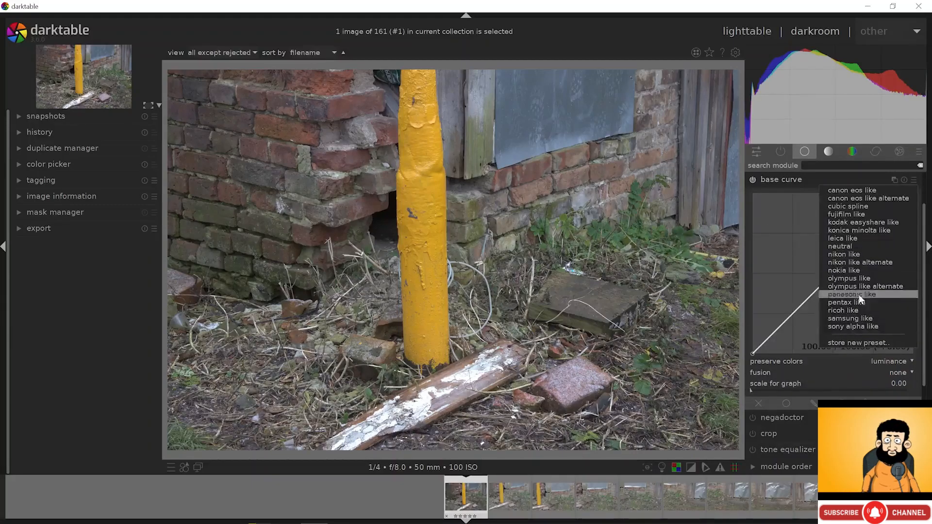
pyautogui.click(866, 192)
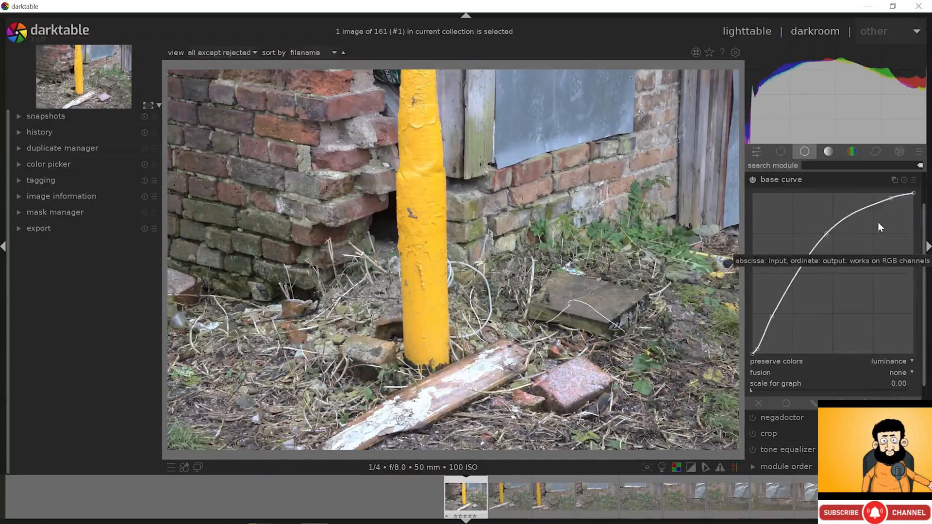
pyautogui.click(914, 180)
pyautogui.click(855, 322)
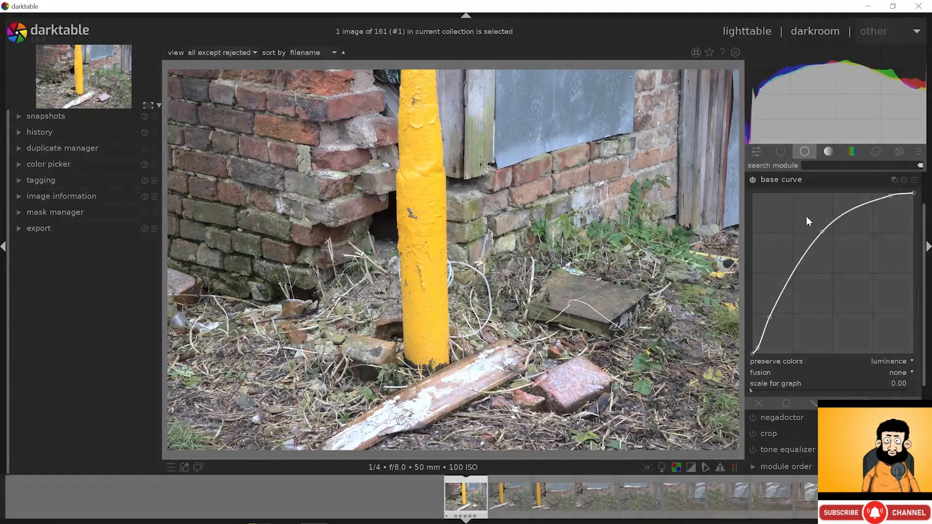
pyautogui.click(751, 179)
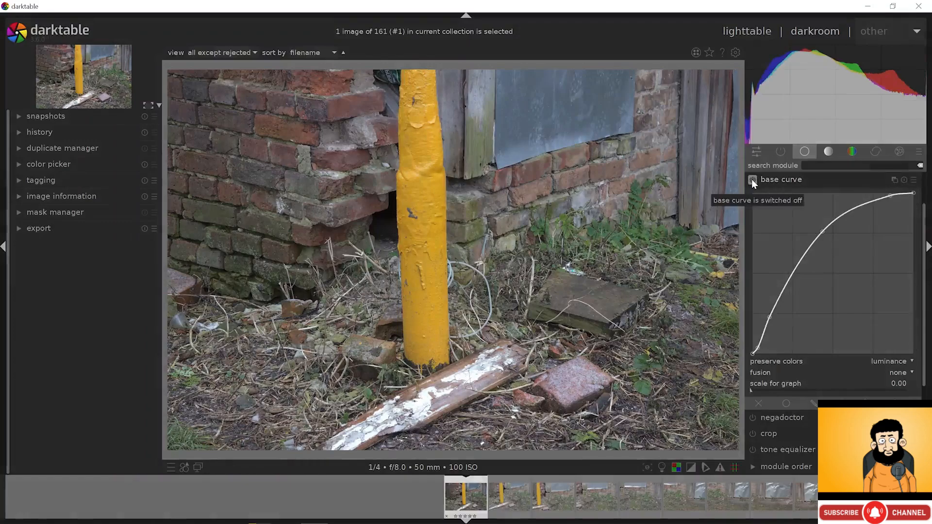
pyautogui.click(752, 180)
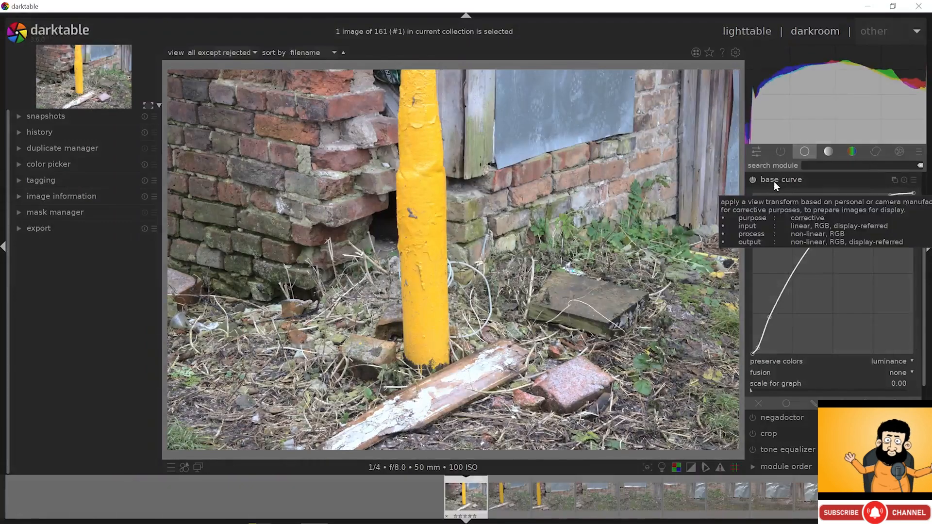
pyautogui.click(904, 180)
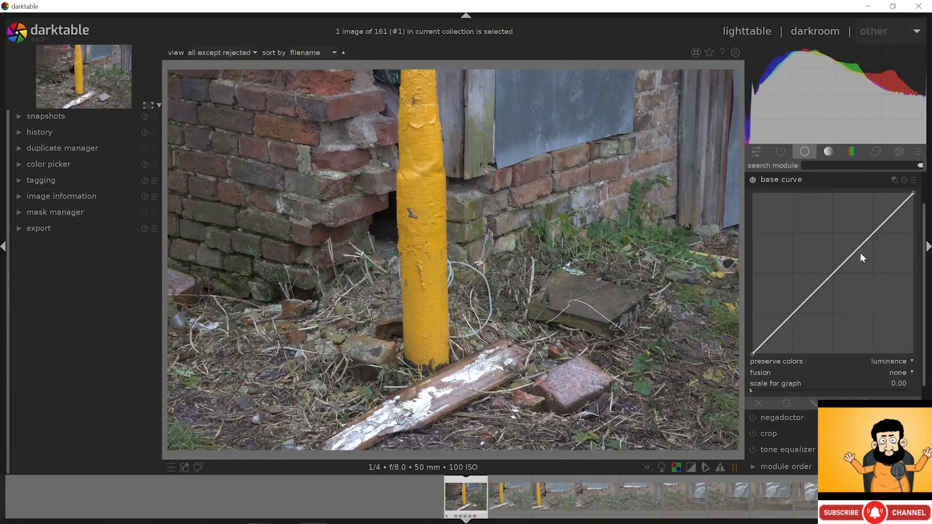
pyautogui.click(779, 179)
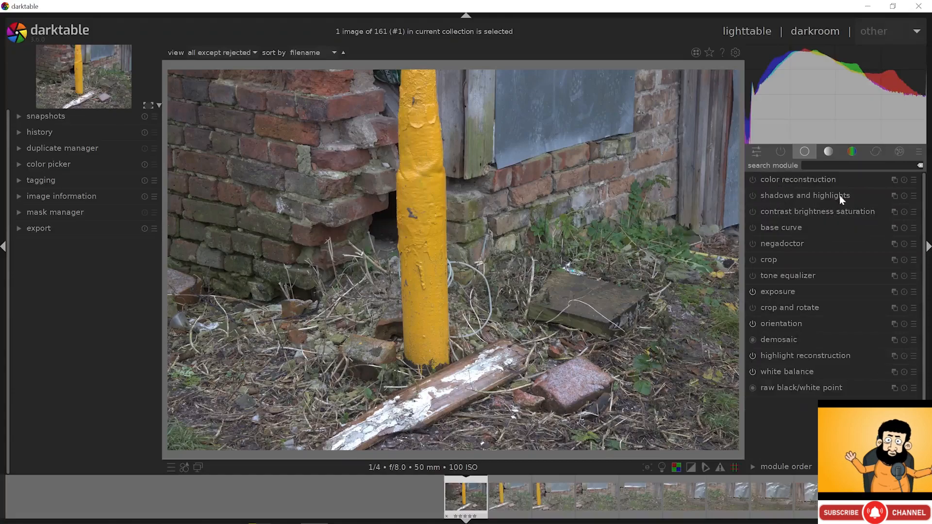
# - Expand the white balance module in the full module list
pyautogui.click(919, 151)
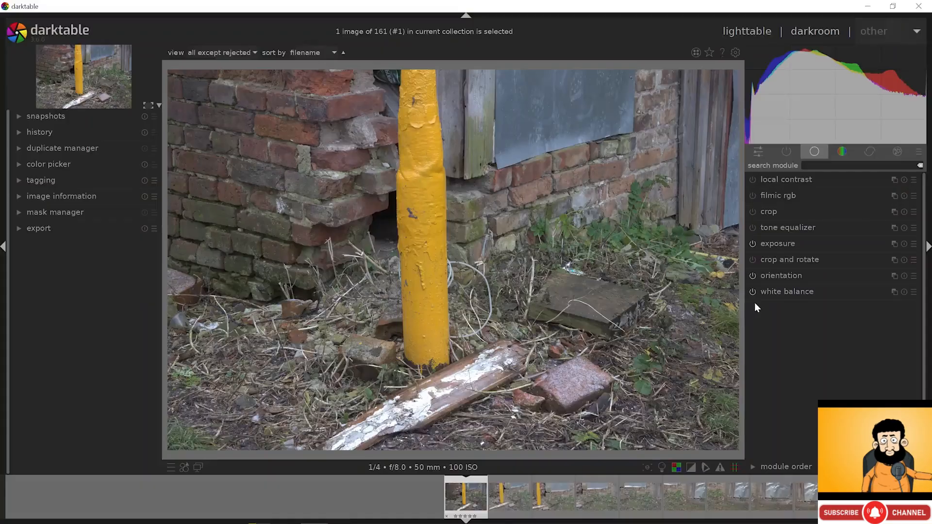
pyautogui.click(779, 293)
pyautogui.scroll(-2, 769, 326)
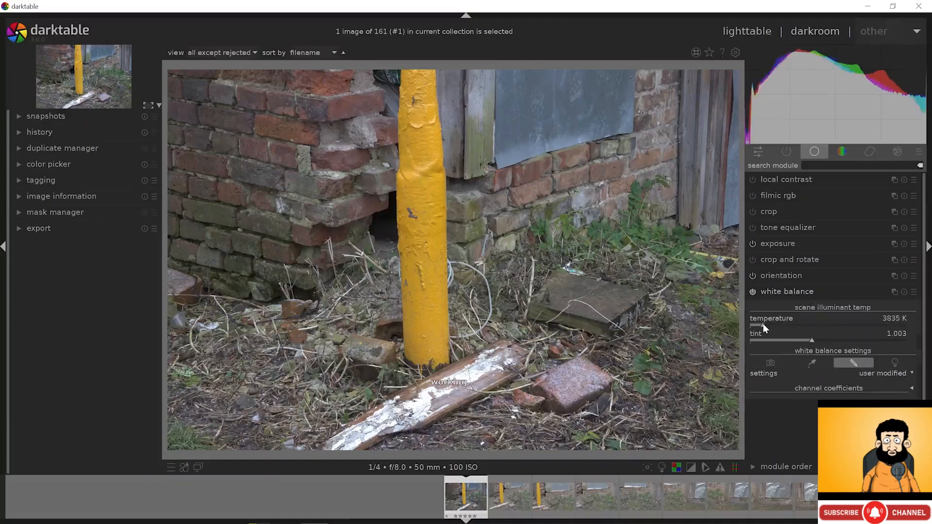
pyautogui.scroll(-5, 770, 326)
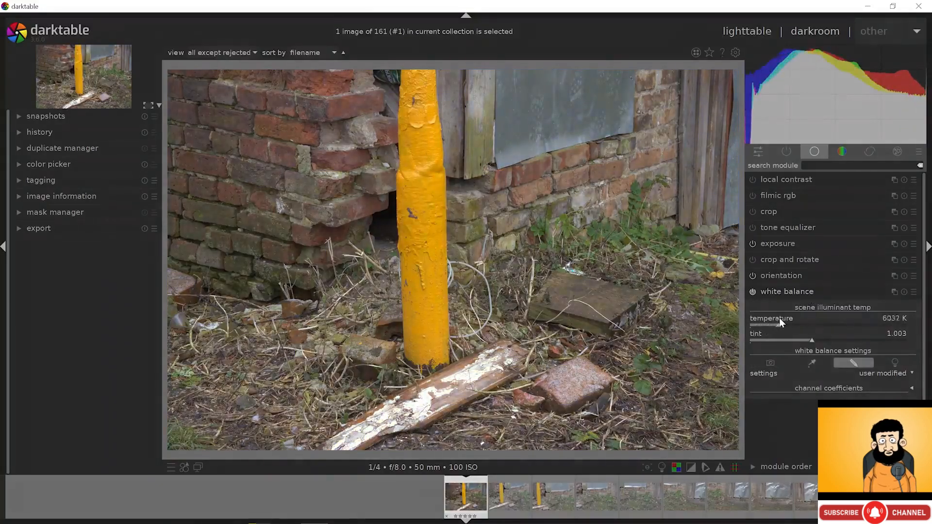
pyautogui.scroll(-5, 768, 326)
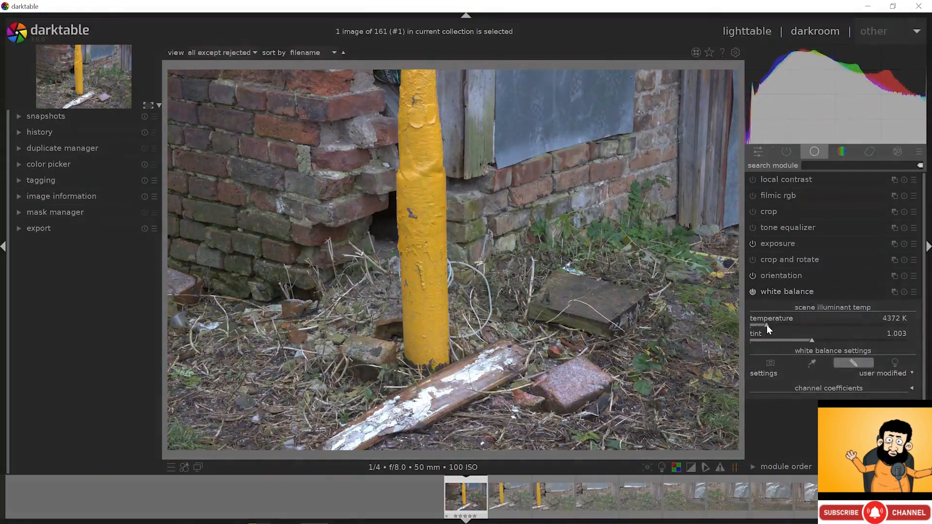
pyautogui.scroll(-5, 808, 343)
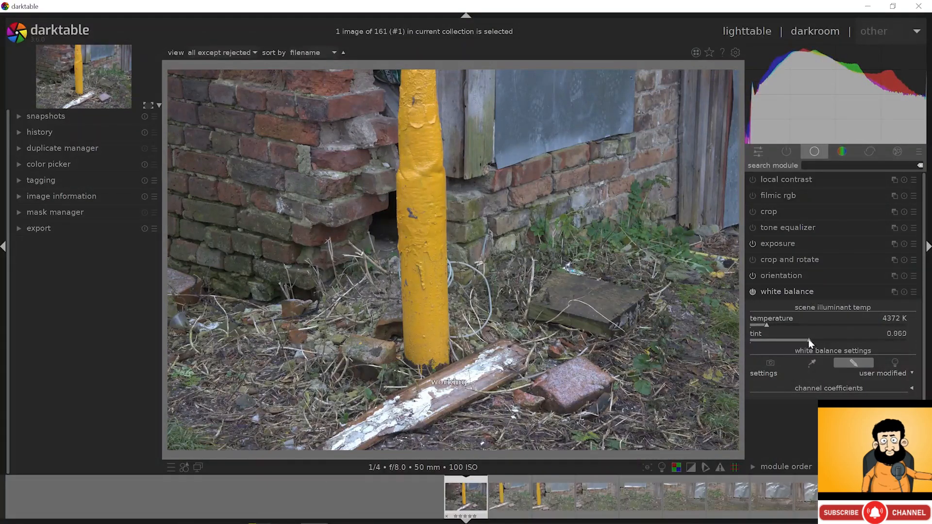
pyautogui.scroll(7, 808, 344)
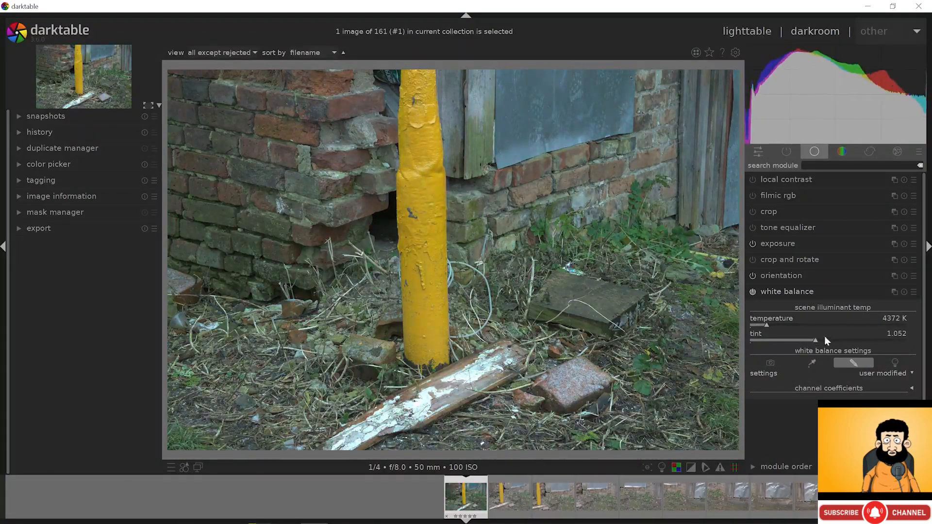
# - Try the daylight and cloudy white balance settings, ending back at as-shot
pyautogui.click(904, 293)
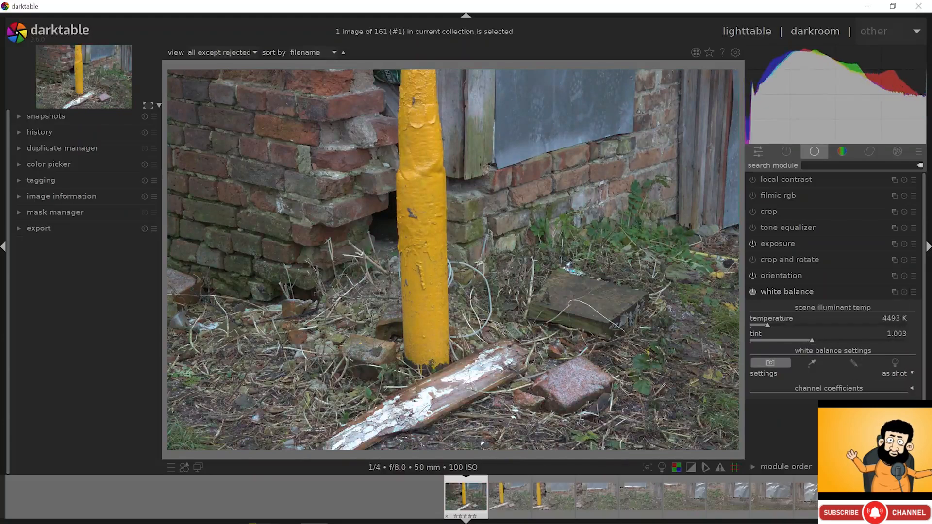
pyautogui.click(901, 373)
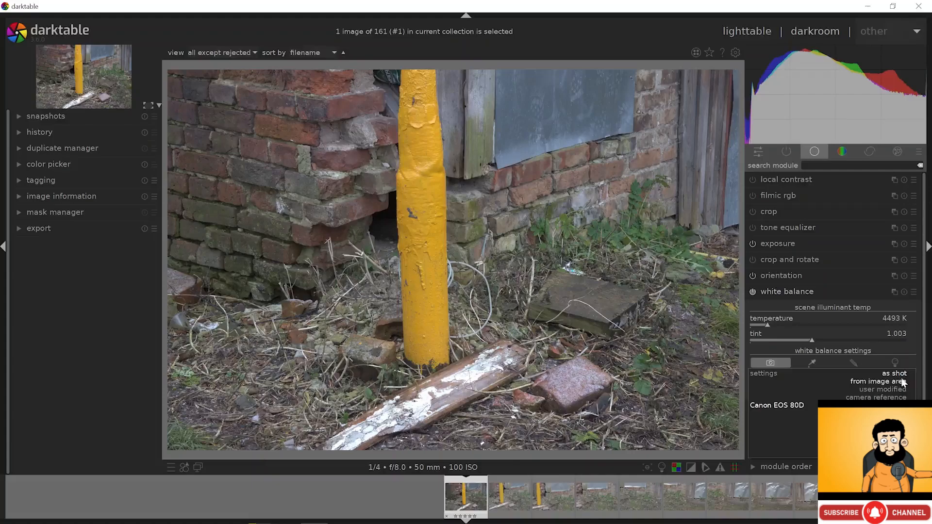
pyautogui.click(894, 414)
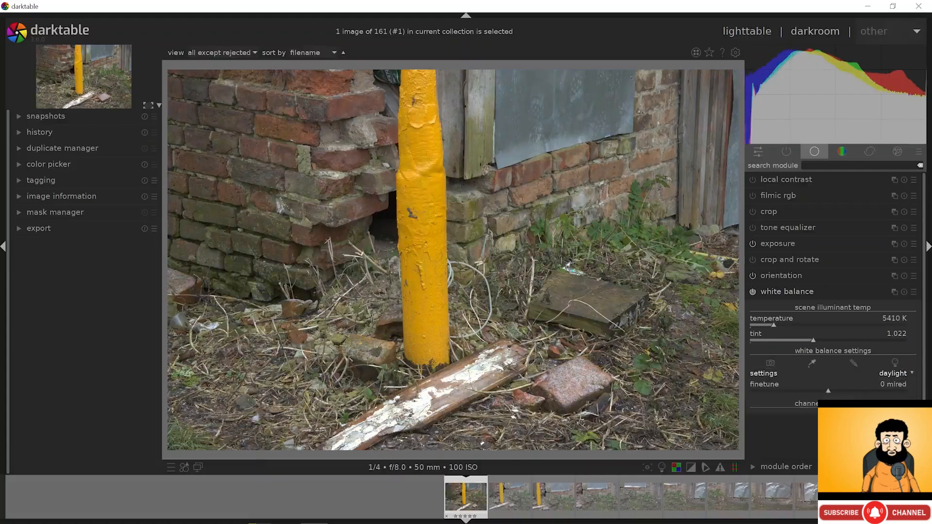
pyautogui.click(902, 374)
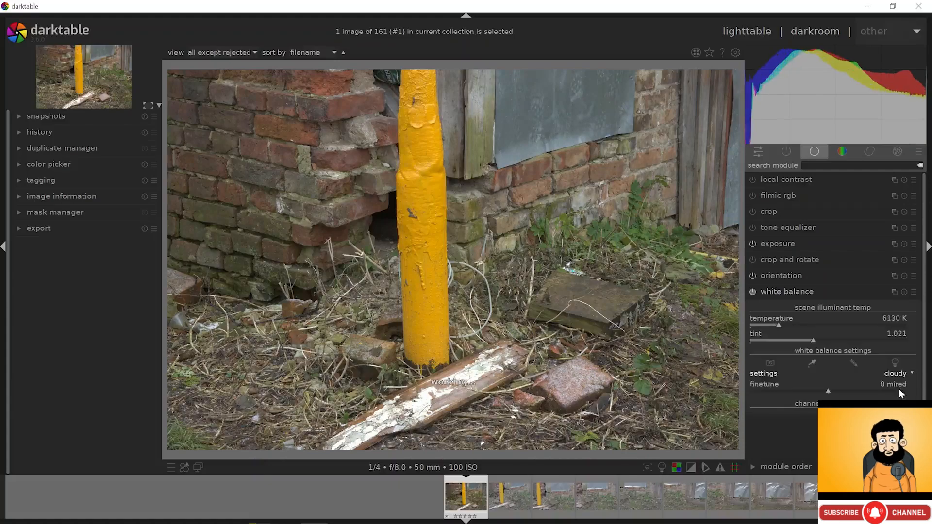
pyautogui.click(899, 389)
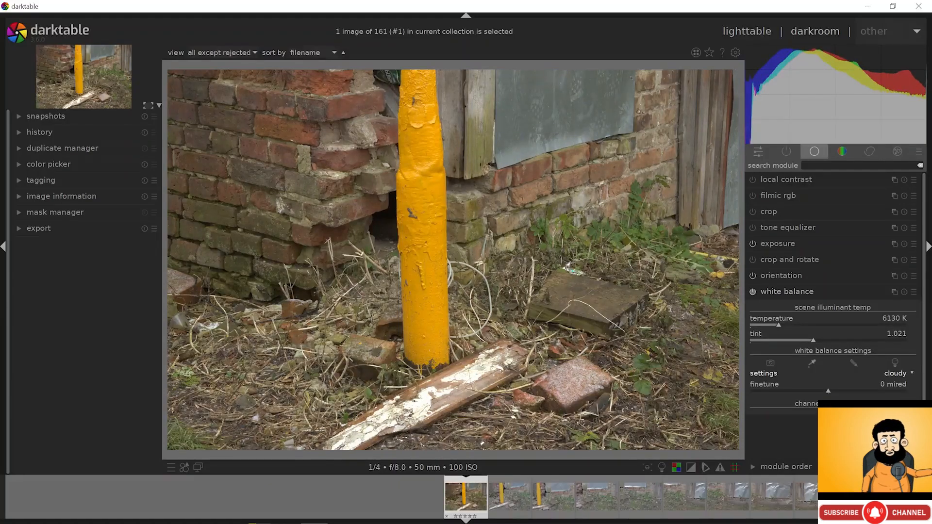
pyautogui.click(901, 375)
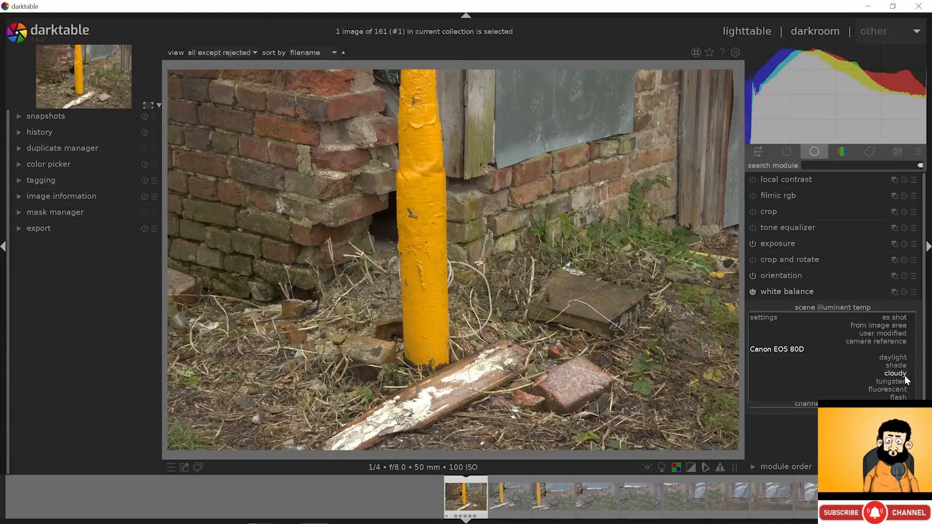
pyautogui.click(899, 318)
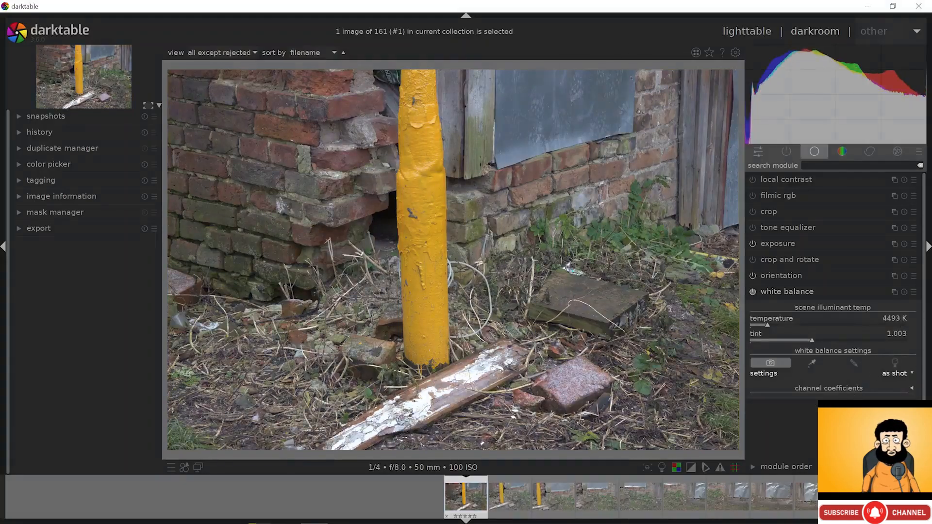
# - Sample white balance from the white-painted plank at 100% zoom, giving 4934 K
pyautogui.click(811, 363)
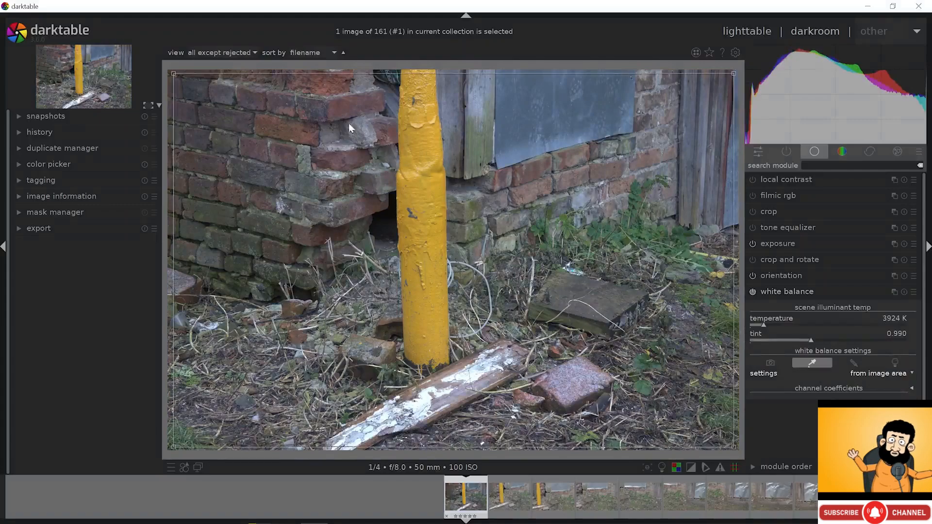
pyautogui.scroll(2, 384, 160)
pyautogui.scroll(4, 390, 164)
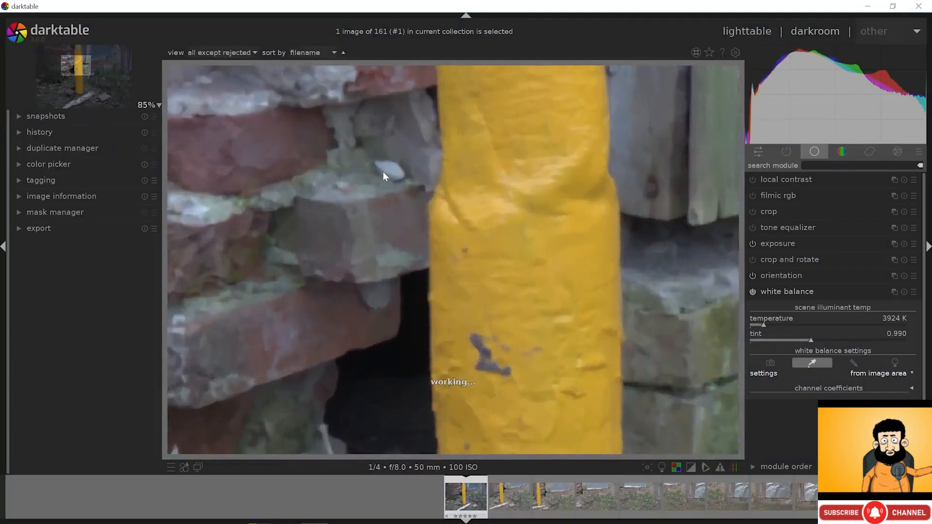
pyautogui.moveTo(399, 176); pyautogui.dragTo(407, 180)
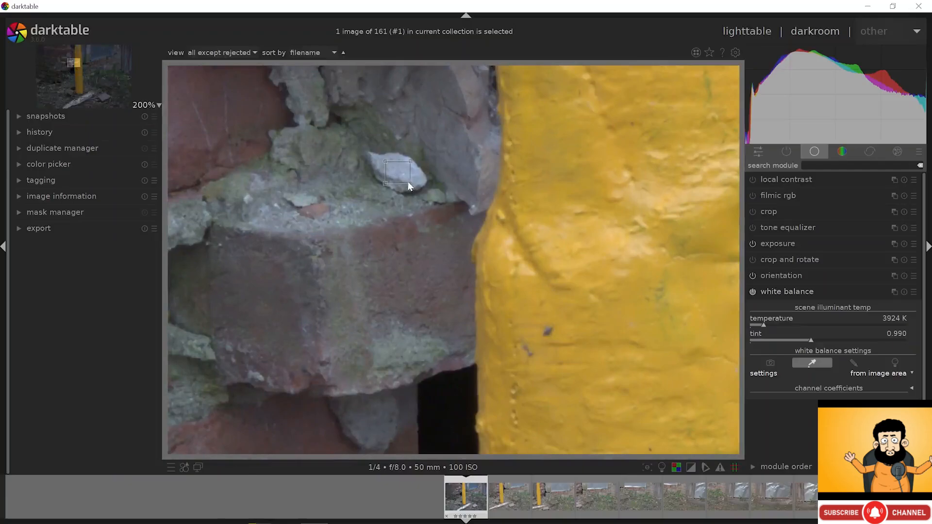
pyautogui.scroll(-5, 406, 182)
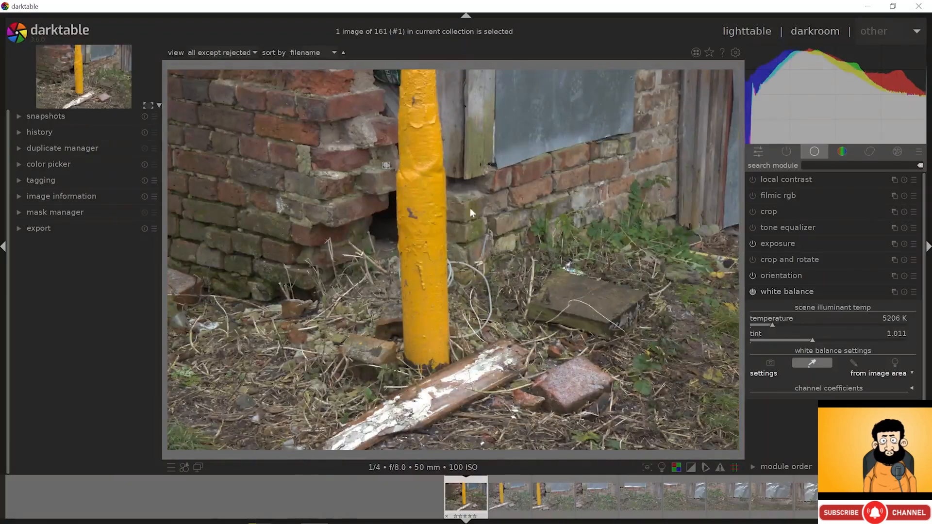
pyautogui.middleClick(502, 376)
pyautogui.moveTo(472, 355); pyautogui.dragTo(482, 382)
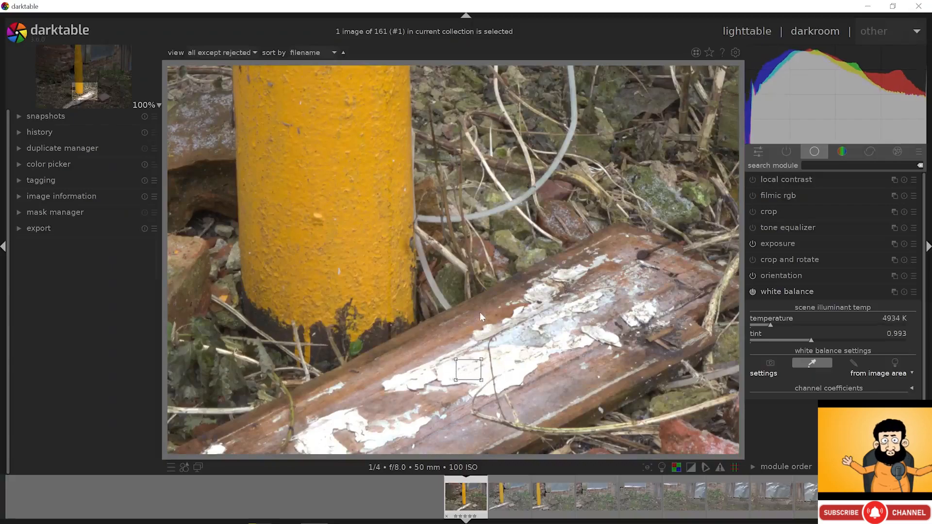
pyautogui.scroll(-1, 479, 315)
pyautogui.scroll(-2, 480, 312)
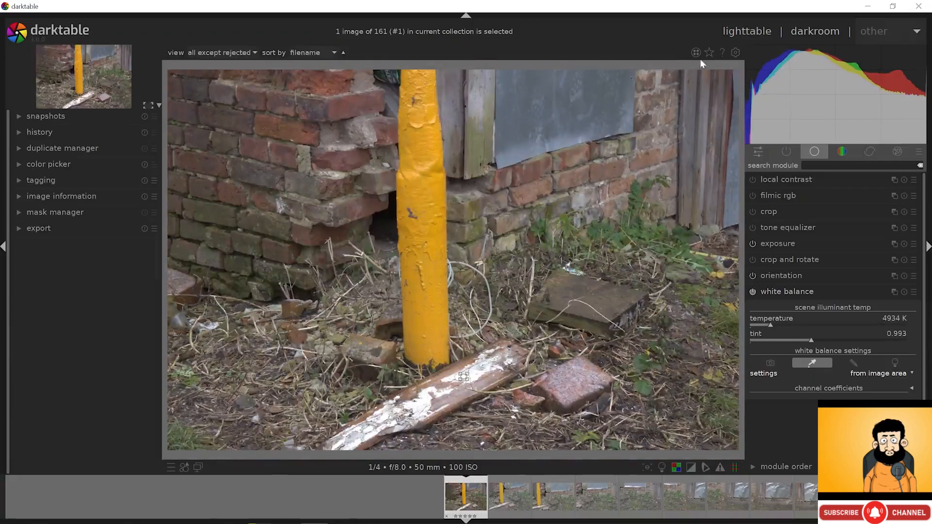
pyautogui.click(746, 32)
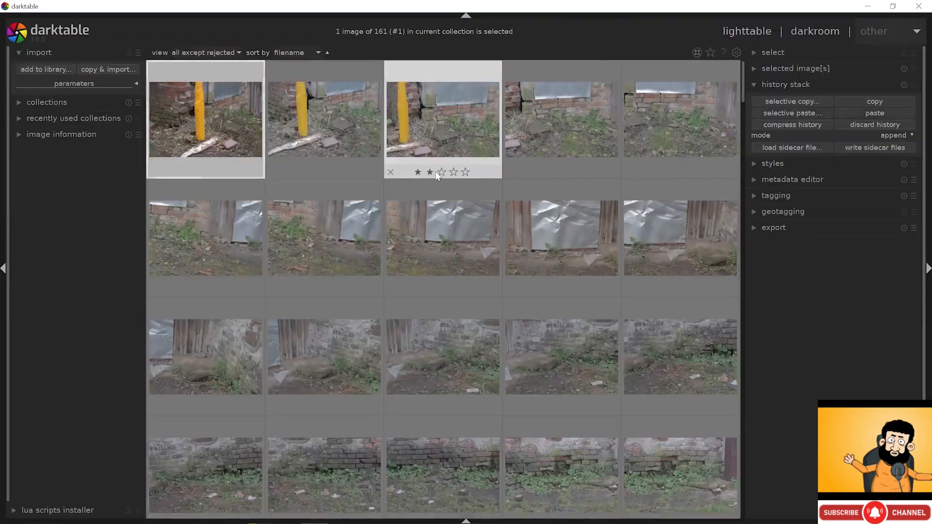
# - Import IMG_7553 from the A1_misc folder into darktable
pyautogui.click(748, 184)
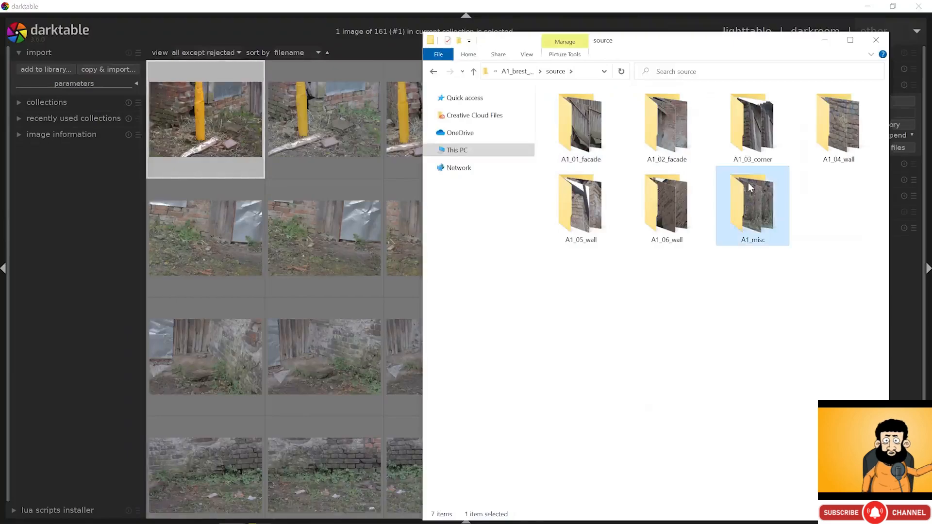
pyautogui.doubleClick(751, 187)
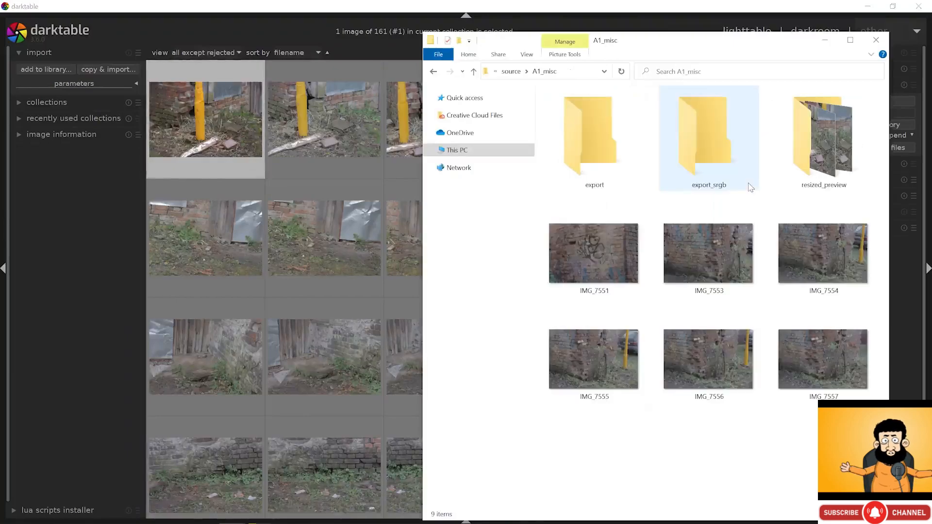
pyautogui.moveTo(724, 267); pyautogui.dragTo(377, 219)
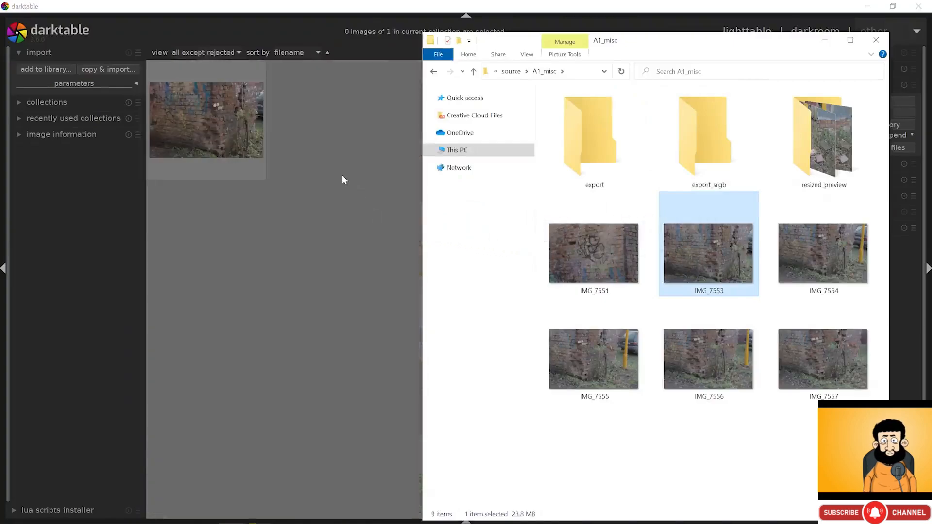
pyautogui.click(342, 175)
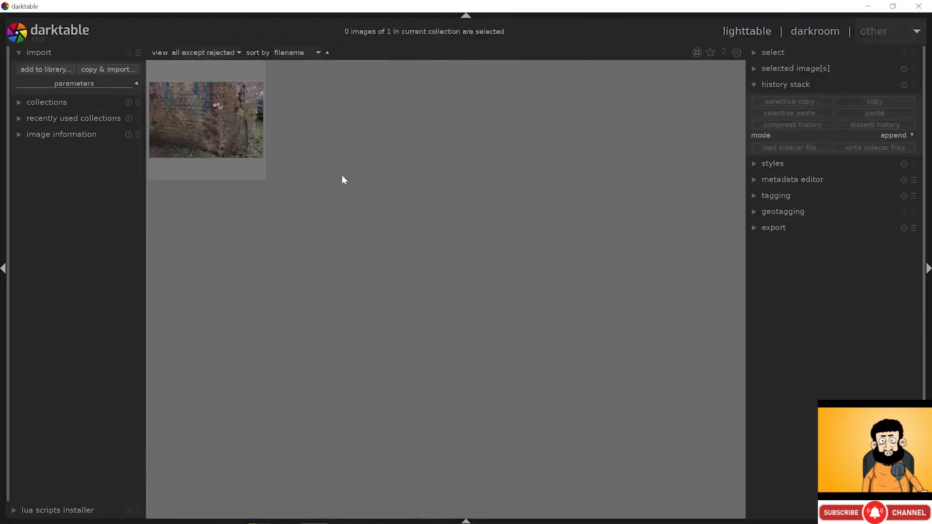
# - Sample white balance from the number plate's white area to about 6236 K, tint 0.995
pyautogui.click(228, 133)
pyautogui.doubleClick(264, 140)
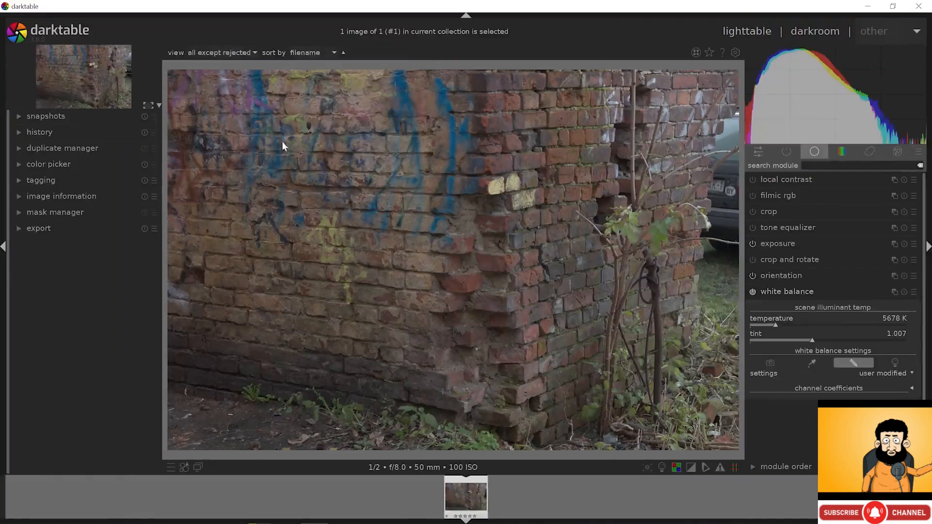
pyautogui.middleClick(721, 187)
pyautogui.middleClick(720, 189)
pyautogui.moveTo(700, 213); pyautogui.dragTo(511, 238)
pyautogui.click(811, 364)
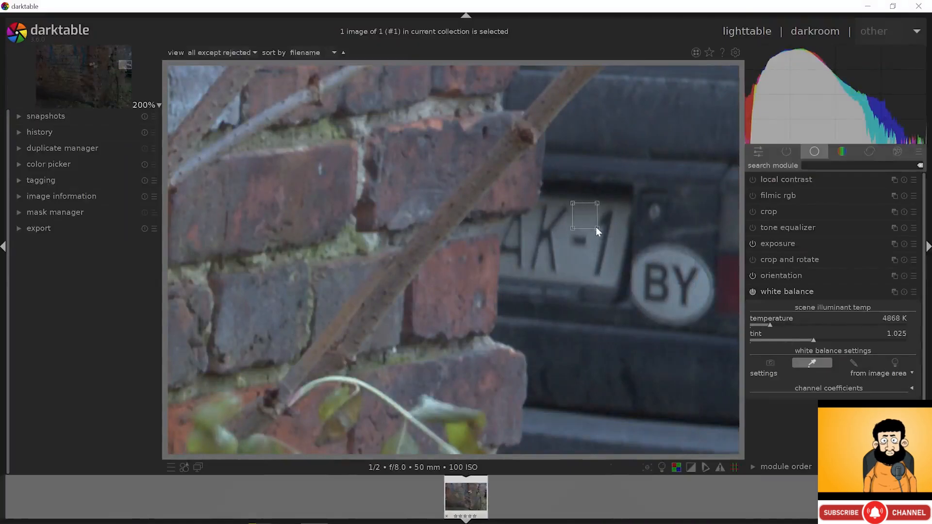
pyautogui.moveTo(563, 248); pyautogui.dragTo(583, 275)
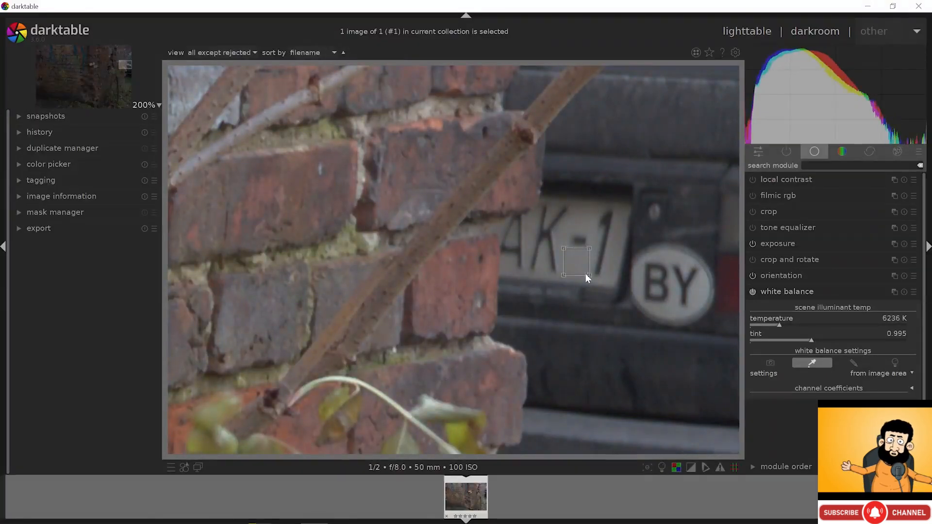
pyautogui.middleClick(584, 273)
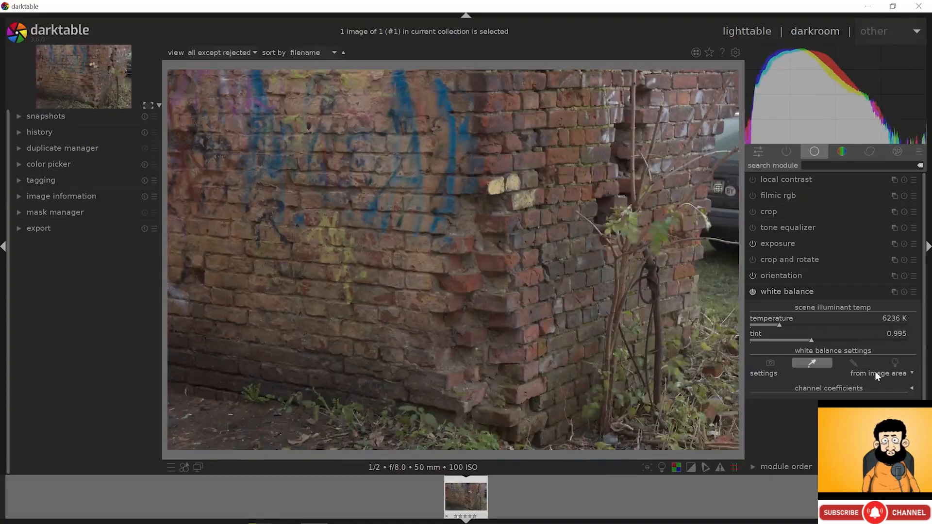
pyautogui.click(751, 33)
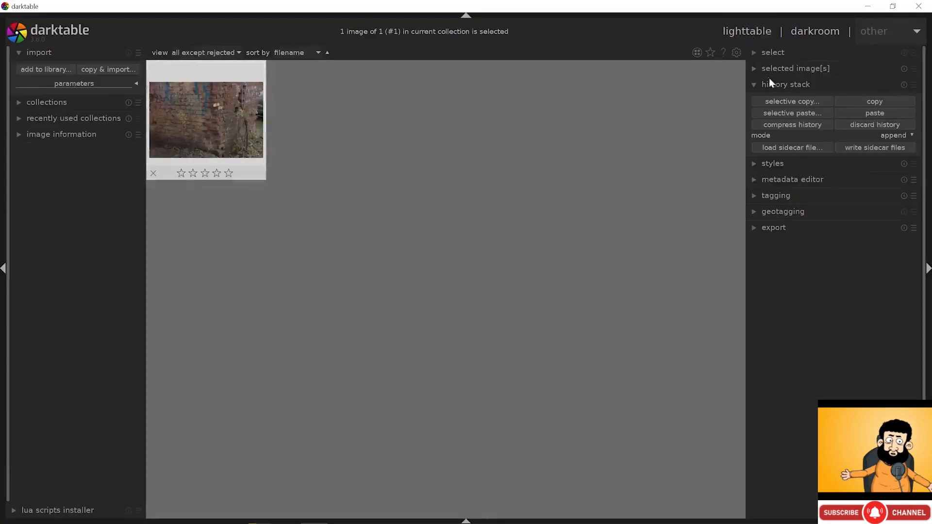
# - Selectively copy only the white balance from the number-plate photo
pyautogui.click(784, 100)
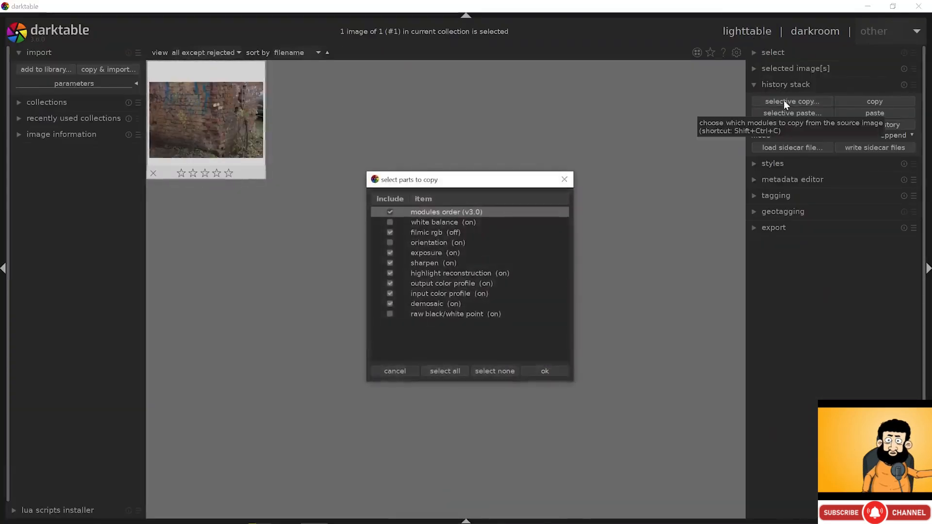
pyautogui.click(475, 371)
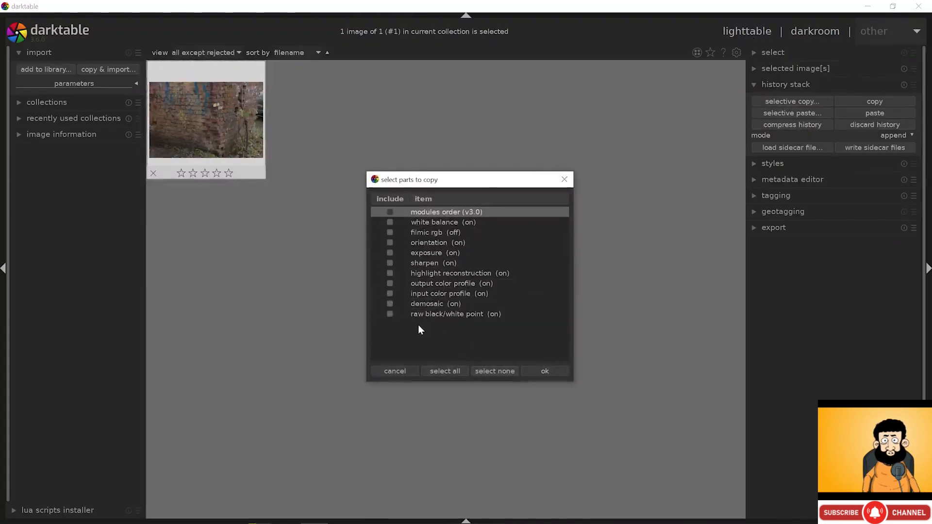
pyautogui.click(390, 221)
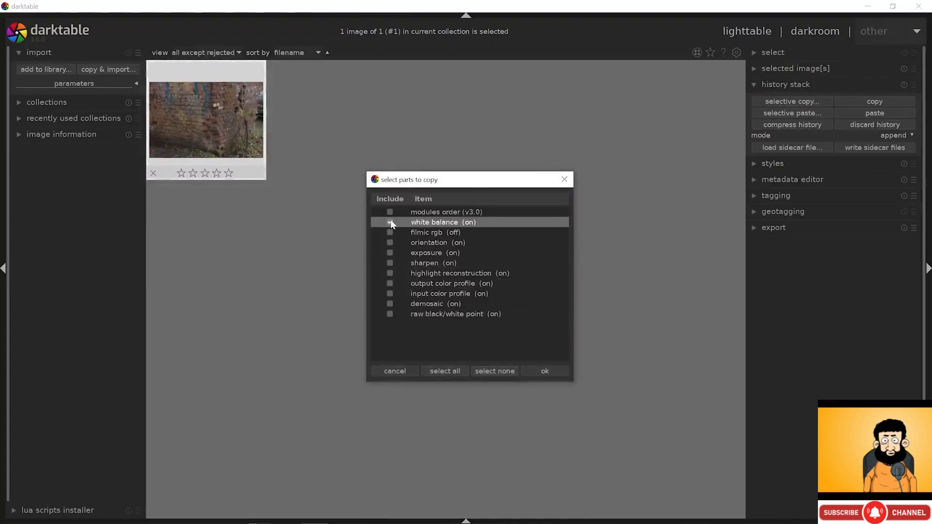
pyautogui.click(547, 368)
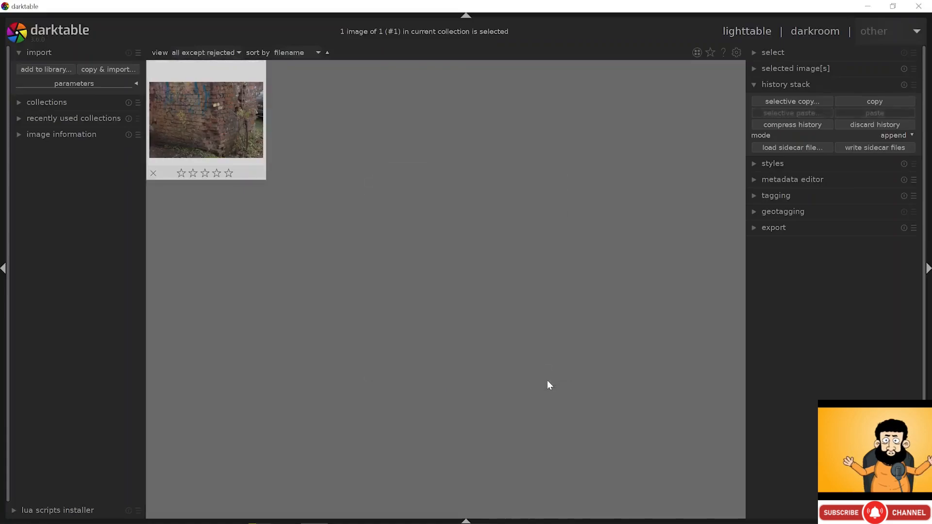
# - Load the A1_01_facade film roll and paste the white balance onto its first photo
pyautogui.click(47, 118)
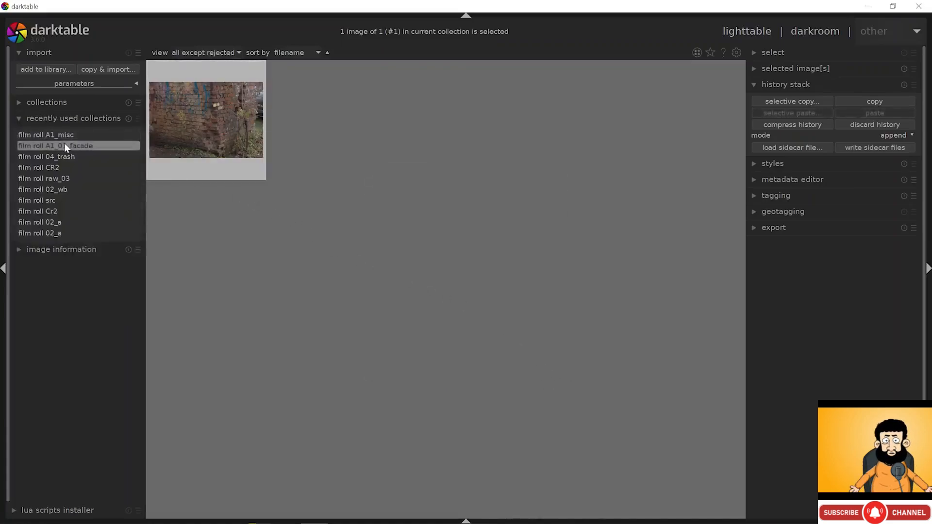
pyautogui.click(88, 146)
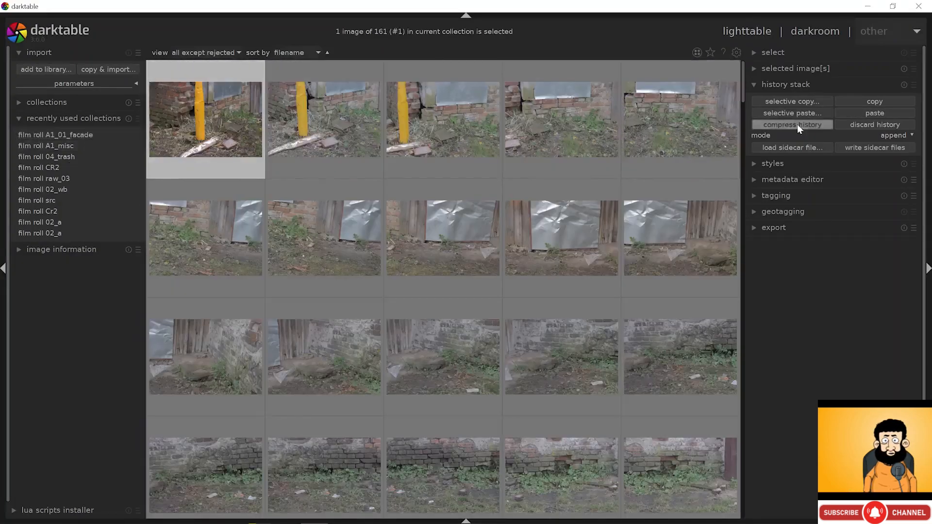
pyautogui.click(808, 115)
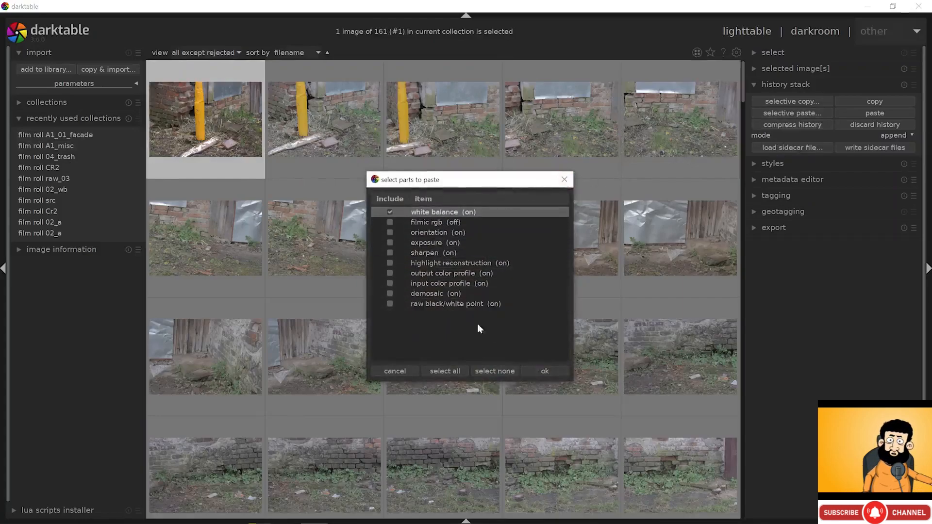
pyautogui.click(540, 371)
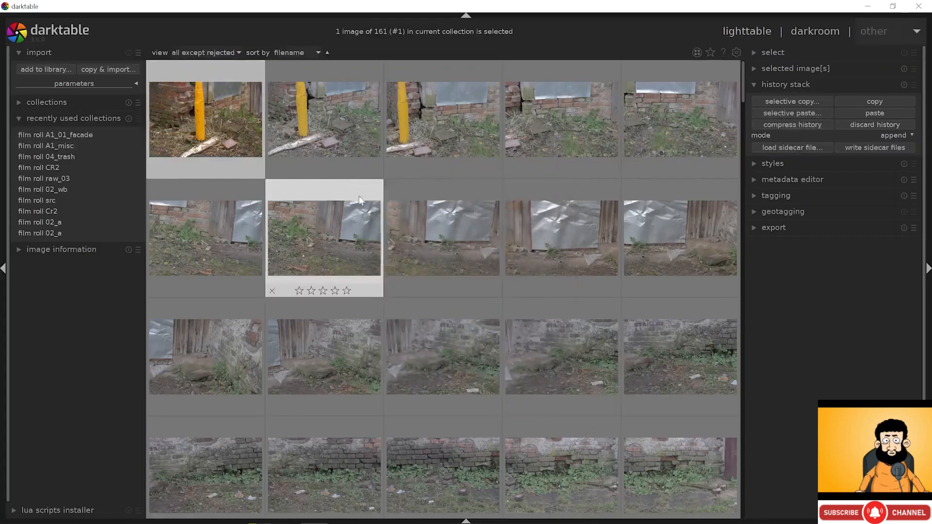
# - Open the first facade photo and resample its white balance to 5876 K with tint 0.995
pyautogui.doubleClick(243, 133)
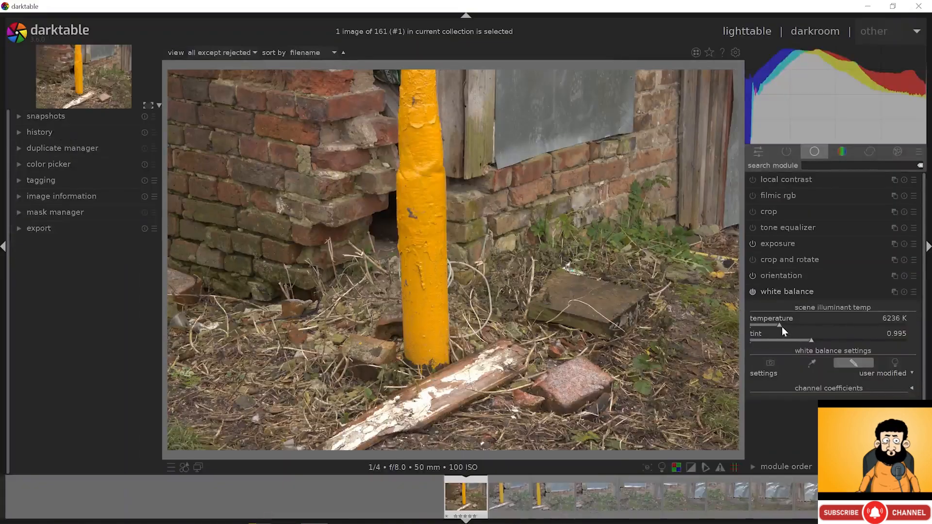
pyautogui.scroll(-1, 779, 329)
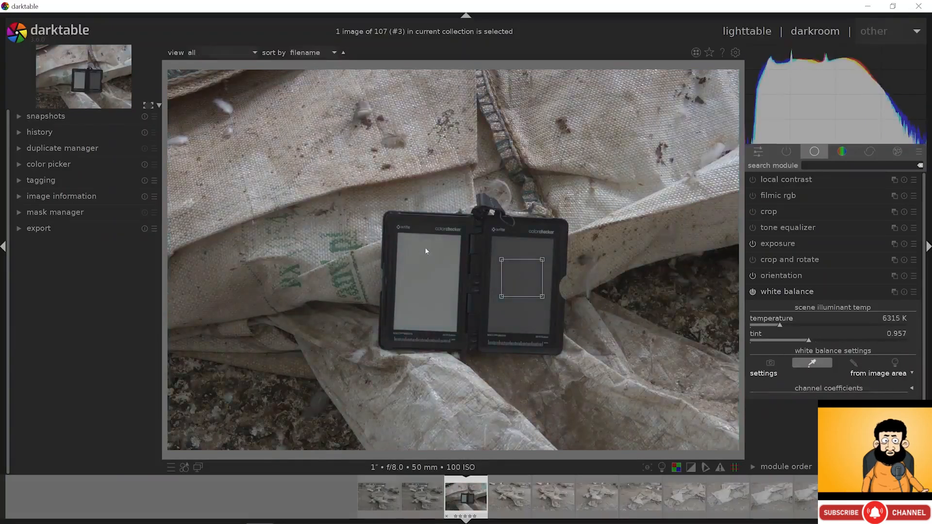
pyautogui.moveTo(416, 248); pyautogui.dragTo(447, 283)
pyautogui.moveTo(501, 251); pyautogui.dragTo(538, 288)
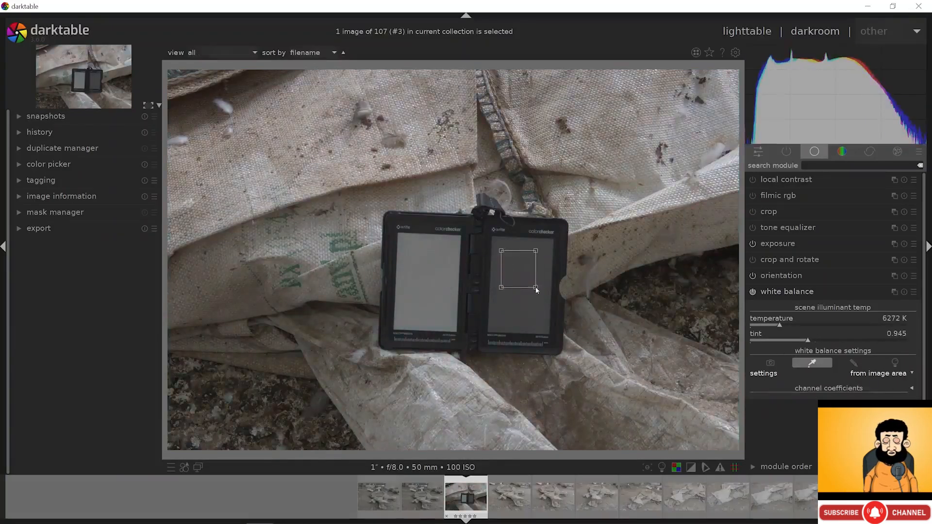
pyautogui.moveTo(409, 252); pyautogui.dragTo(451, 298)
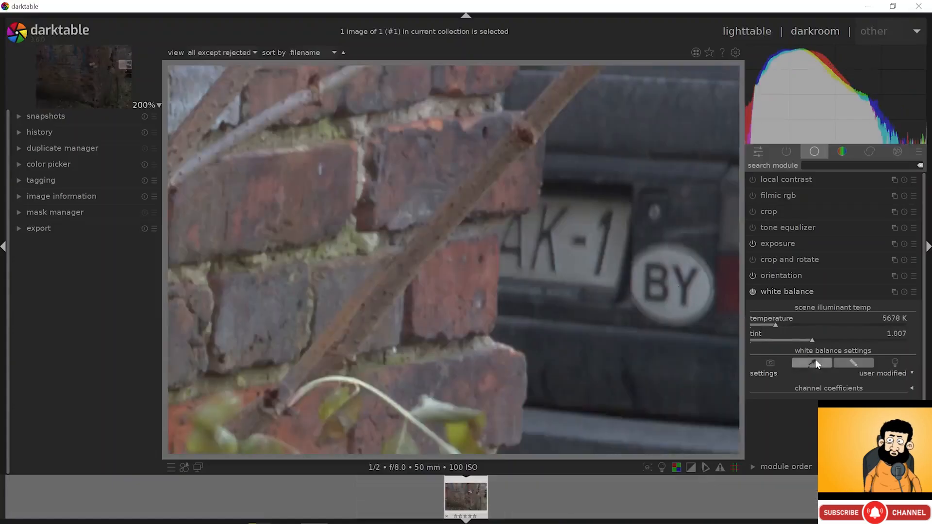
pyautogui.moveTo(572, 204); pyautogui.dragTo(576, 264)
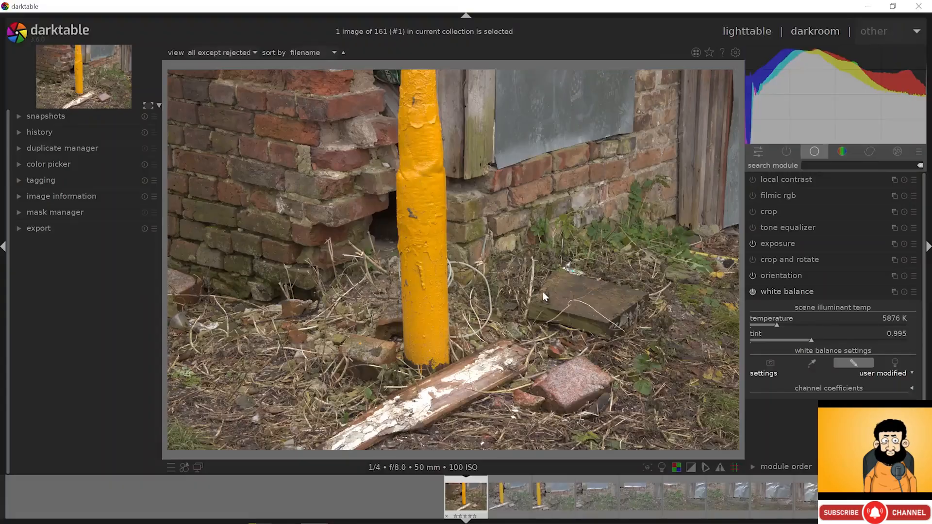
# - Switch the photo's exposure correction to automatic mode and adjust its target level
pyautogui.click(772, 244)
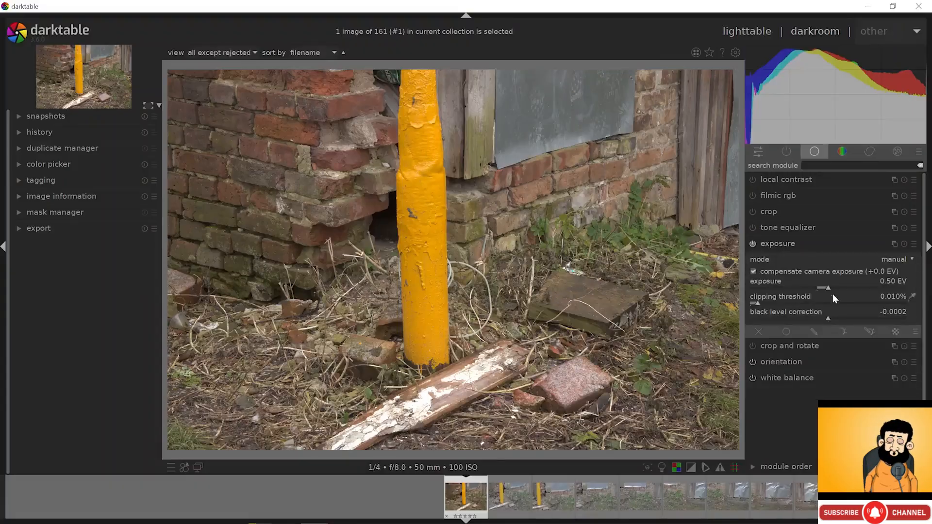
pyautogui.moveTo(829, 289); pyautogui.dragTo(829, 287)
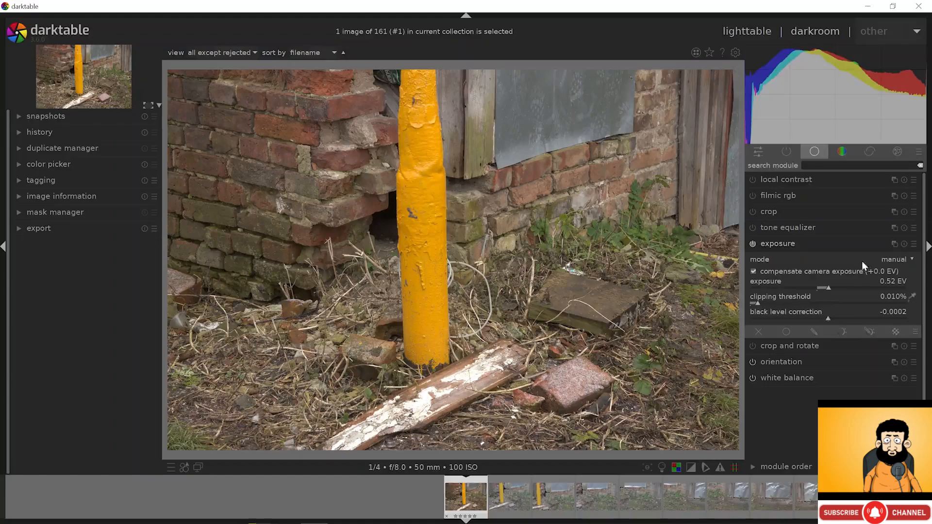
pyautogui.click(890, 261)
pyautogui.click(890, 267)
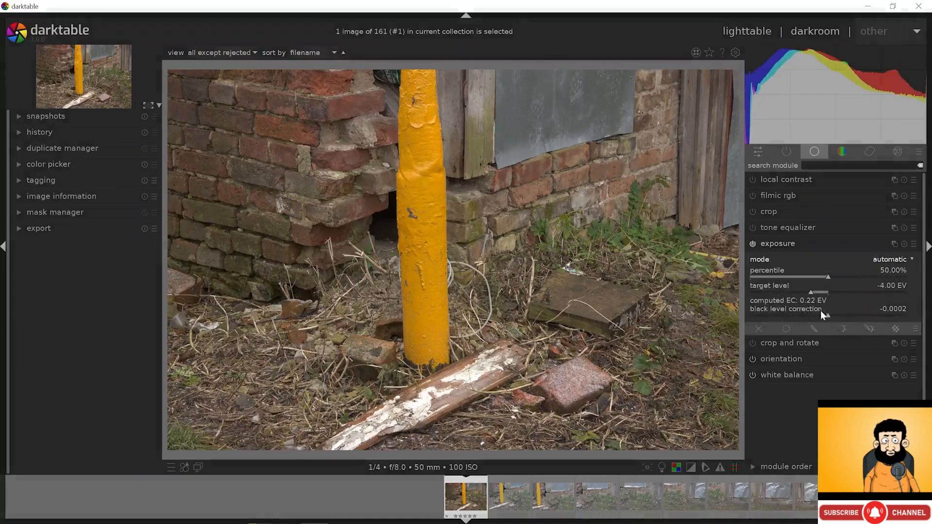
pyautogui.middleClick(458, 380)
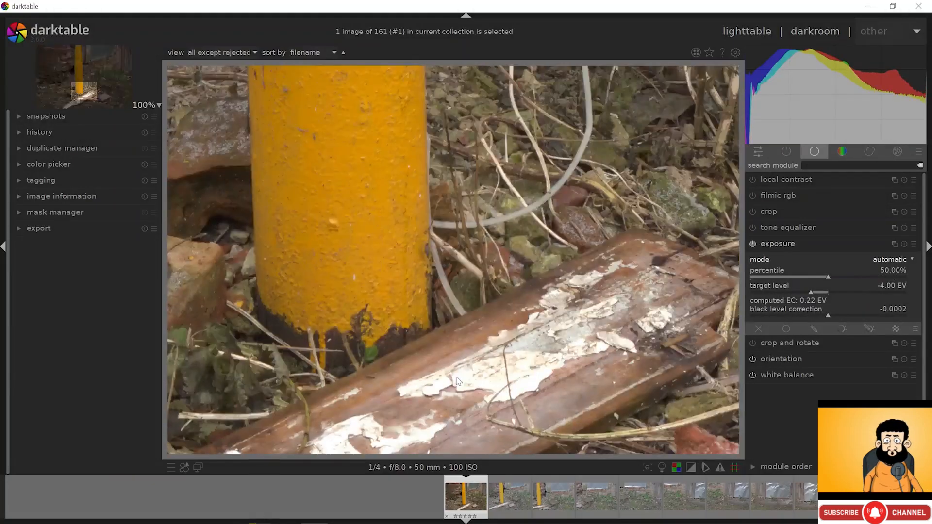
pyautogui.middleClick(445, 381)
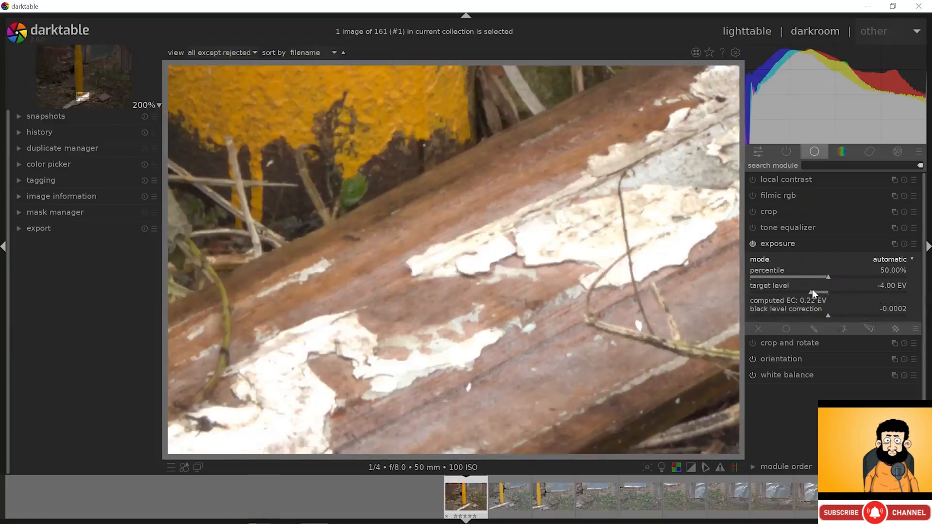
pyautogui.moveTo(811, 290)
pyautogui.mouseDown()
pyautogui.moveTo(800, 291)
pyautogui.moveTo(809, 292)
pyautogui.mouseUp()
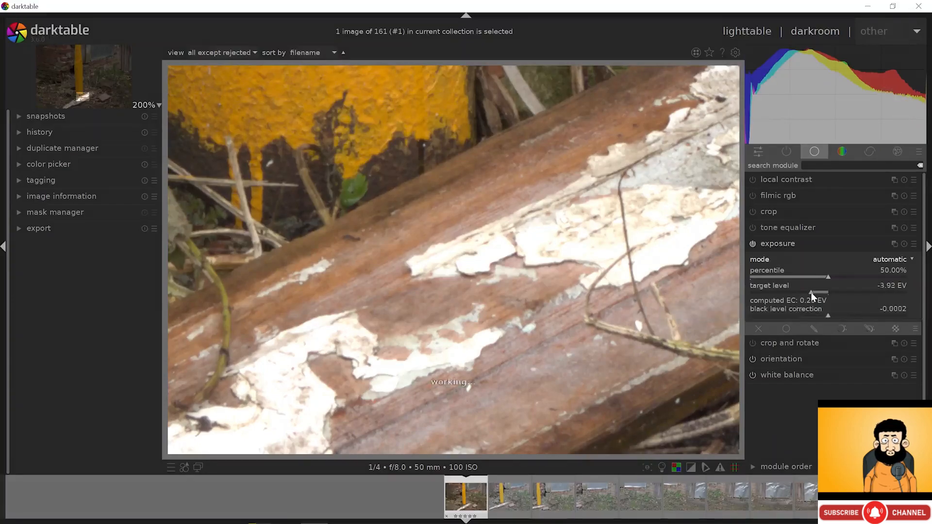
pyautogui.hotkey('alt', '1')
pyautogui.click(782, 244)
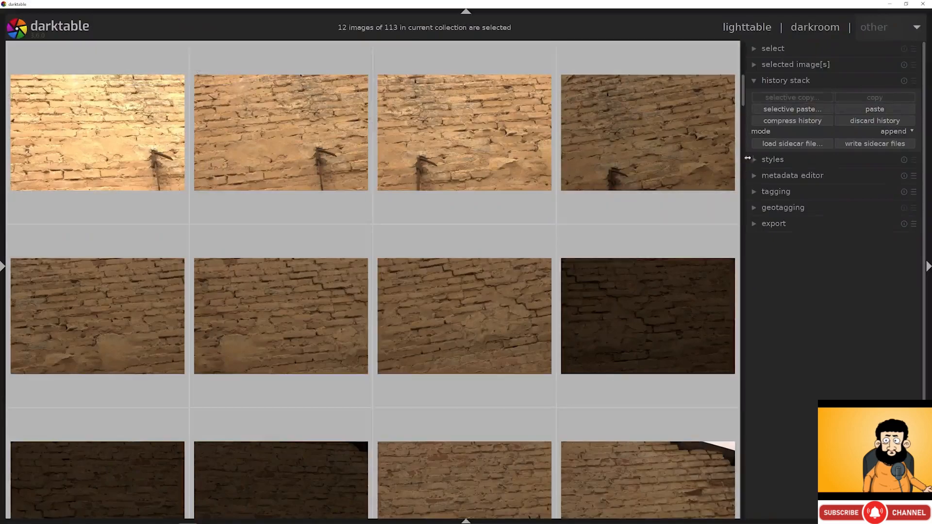
# - Selectively paste only the exposure edit onto the twelve selected brick-wall photos
pyautogui.click(767, 109)
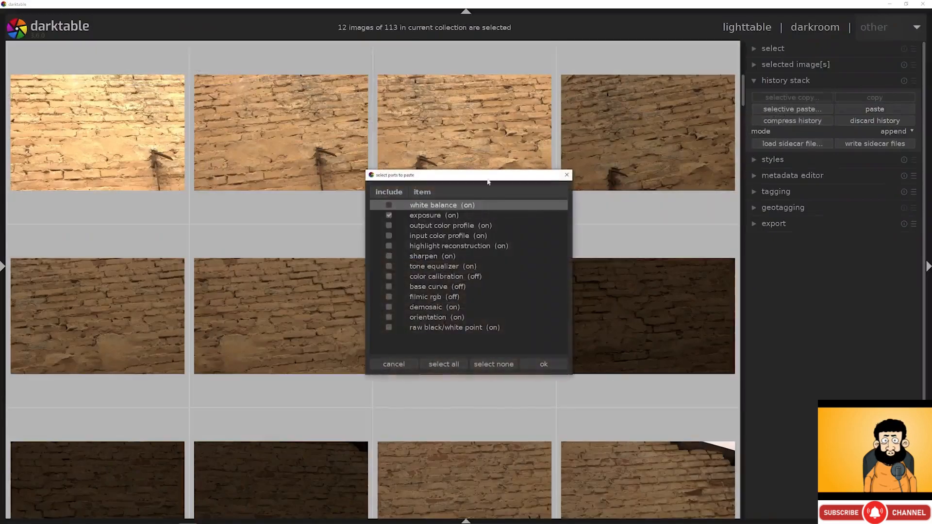
pyautogui.click(535, 362)
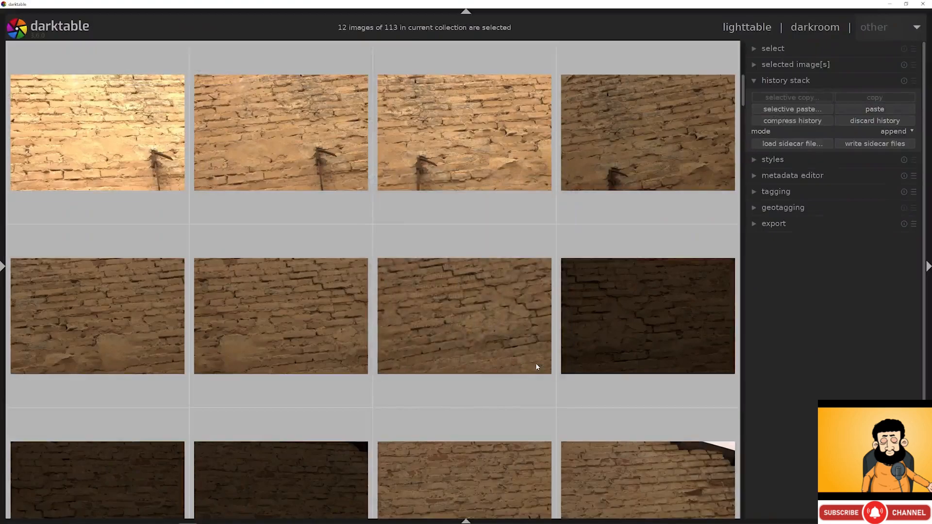
pyautogui.click(546, 309)
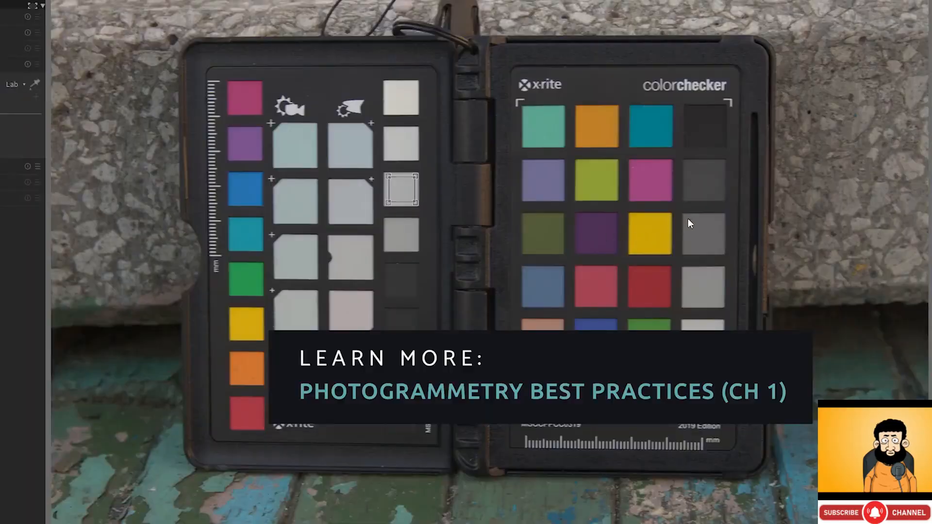
pyautogui.moveTo(689, 219); pyautogui.dragTo(718, 248)
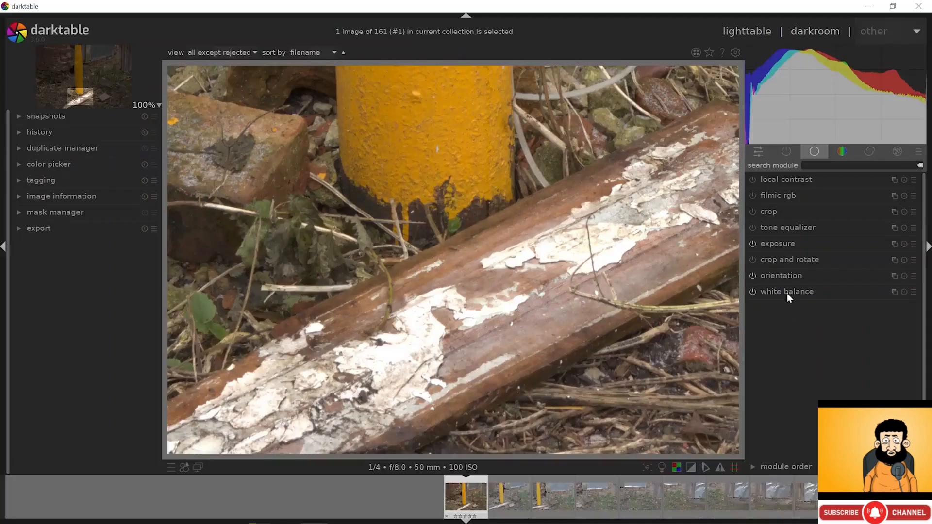
# - Enable the tone equalizer, lowering +0 EV to -0.49, -1 EV to -0.35, -2 EV to -0.10
pyautogui.click(784, 228)
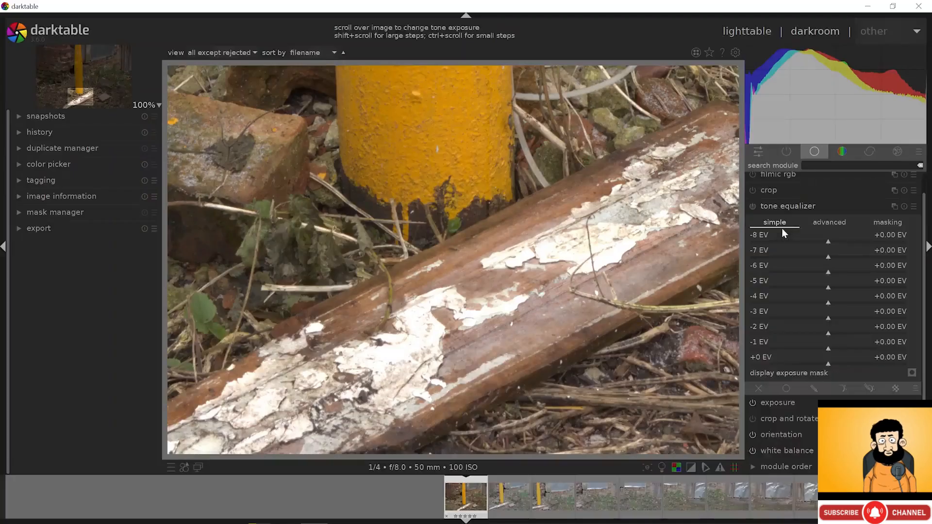
pyautogui.click(753, 207)
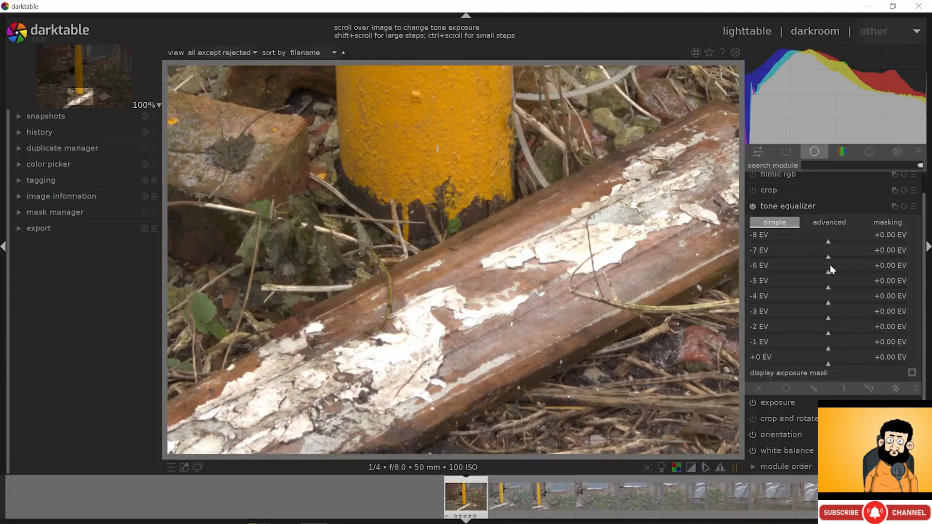
pyautogui.click(824, 364)
pyautogui.moveTo(824, 363)
pyautogui.mouseDown()
pyautogui.moveTo(760, 366)
pyautogui.moveTo(876, 365)
pyautogui.moveTo(805, 386)
pyautogui.moveTo(828, 379)
pyautogui.mouseUp()
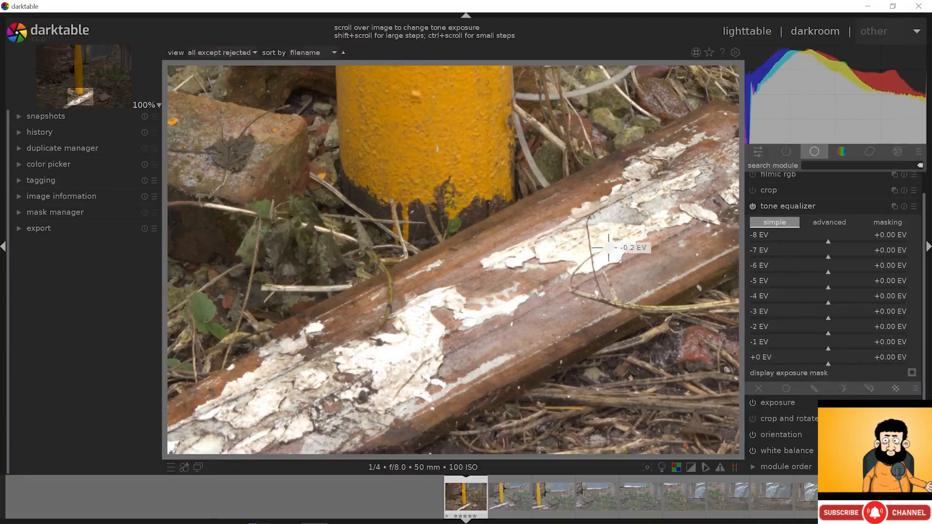
pyautogui.scroll(-2, 609, 253)
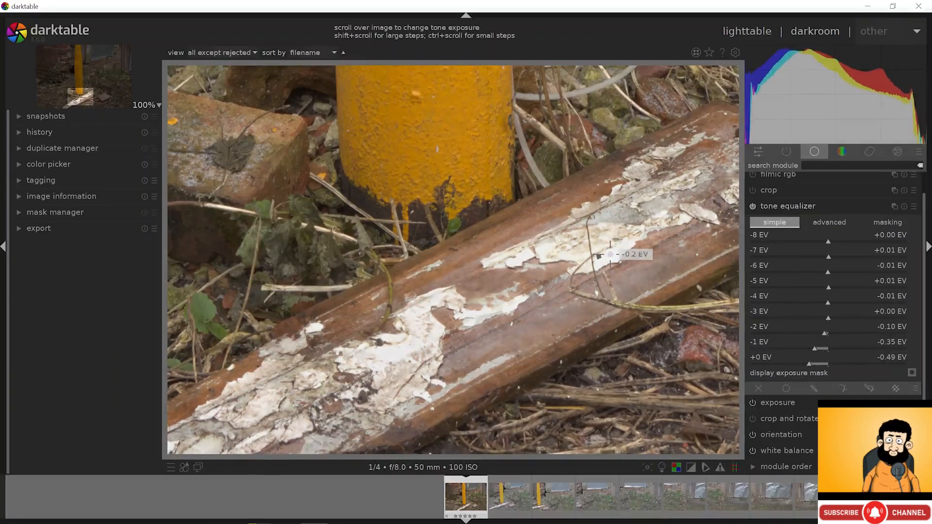
# - Toggle tone equalization off and on to compare highlights, leaving it enabled
pyautogui.click(752, 207)
pyautogui.click(751, 207)
pyautogui.click(752, 207)
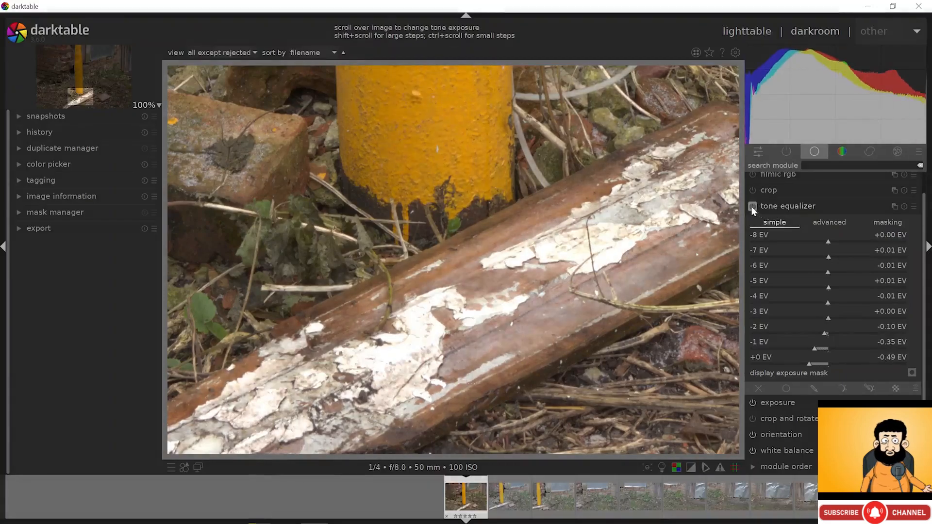
pyautogui.click(751, 207)
pyautogui.middleClick(633, 229)
pyautogui.middleClick(636, 230)
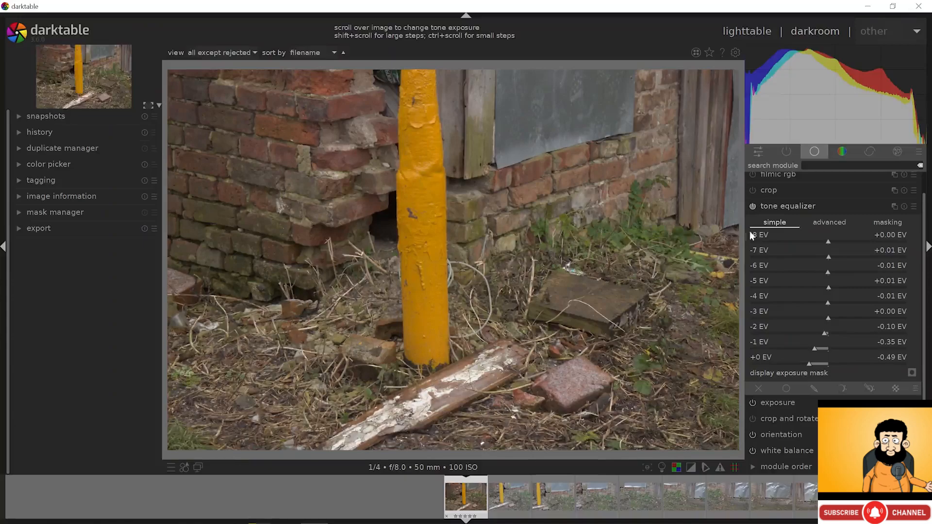
pyautogui.click(752, 206)
pyautogui.click(752, 206)
pyautogui.click(752, 206)
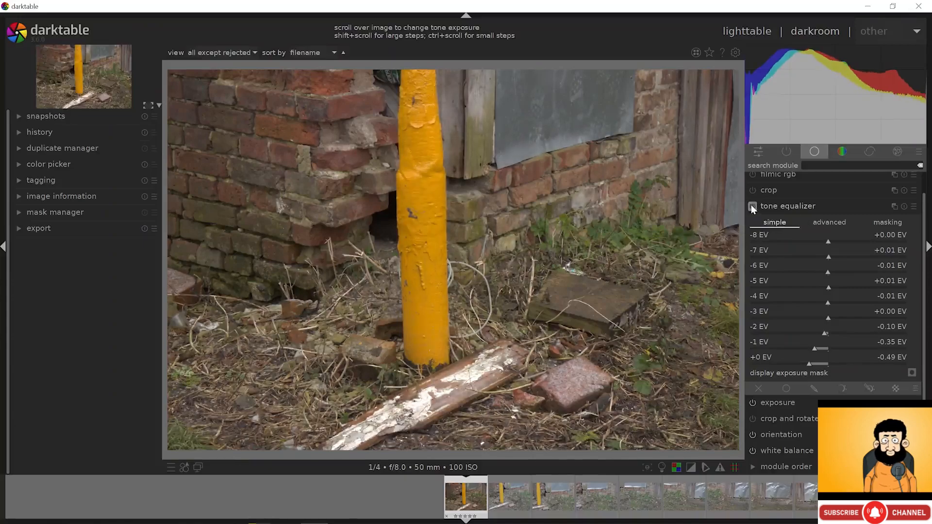
pyautogui.click(751, 207)
pyautogui.click(751, 206)
pyautogui.click(752, 207)
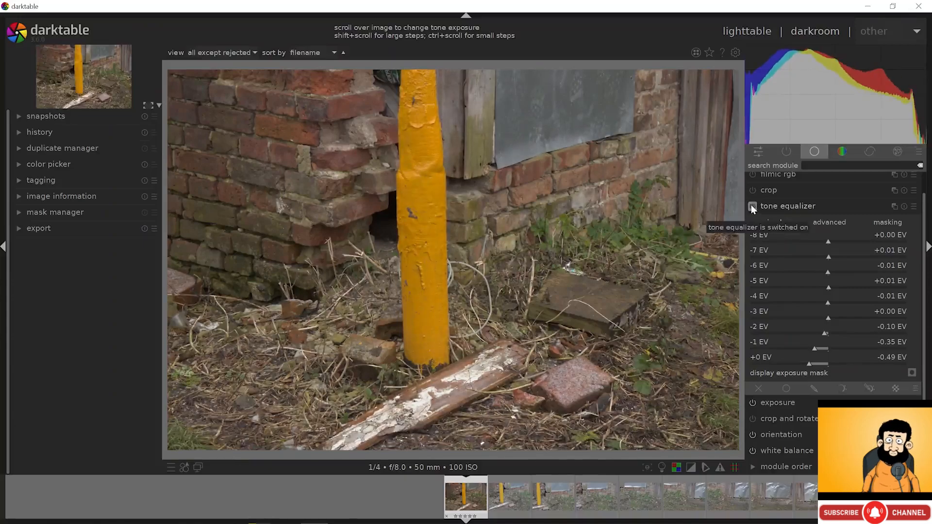
pyautogui.click(806, 206)
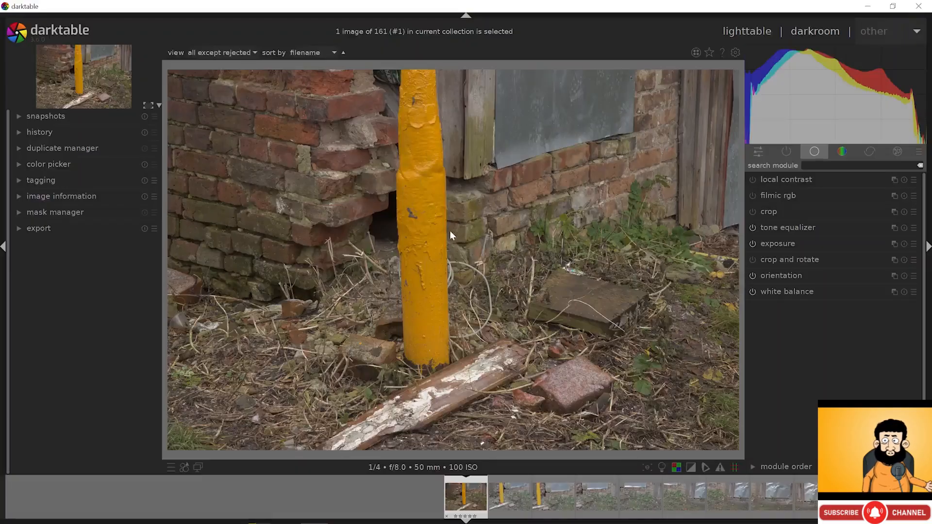
# - Enable sharpen with amount 1.065, radius 2.000 and threshold 0.500
pyautogui.scroll(4, 310, 170)
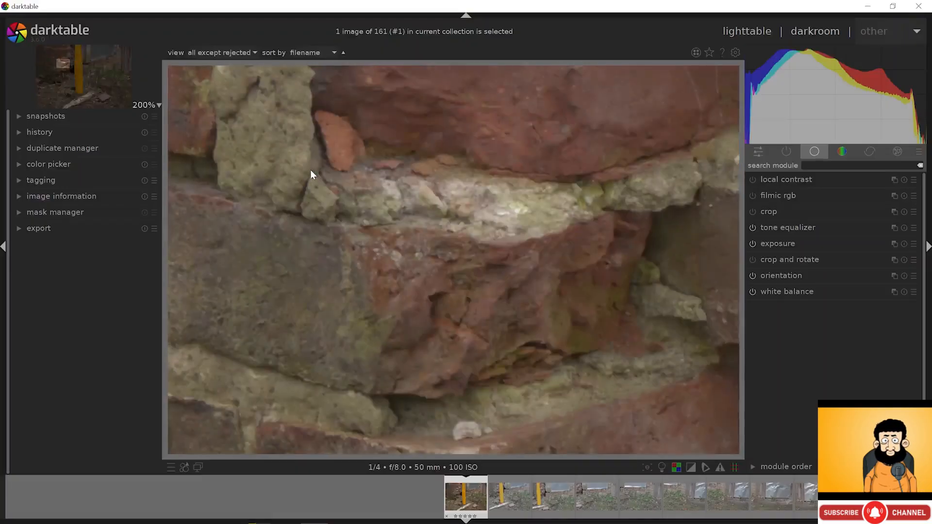
pyautogui.moveTo(310, 170); pyautogui.dragTo(354, 205)
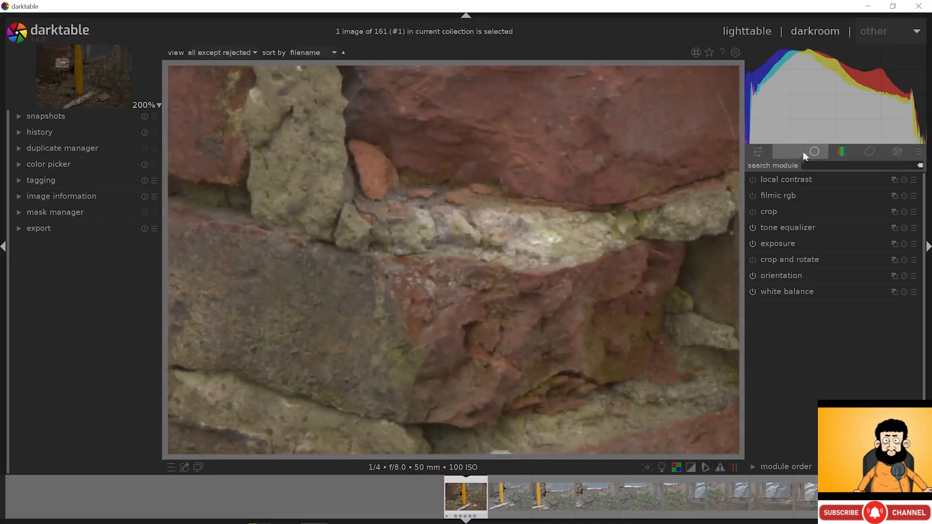
pyautogui.click(839, 149)
pyautogui.click(856, 150)
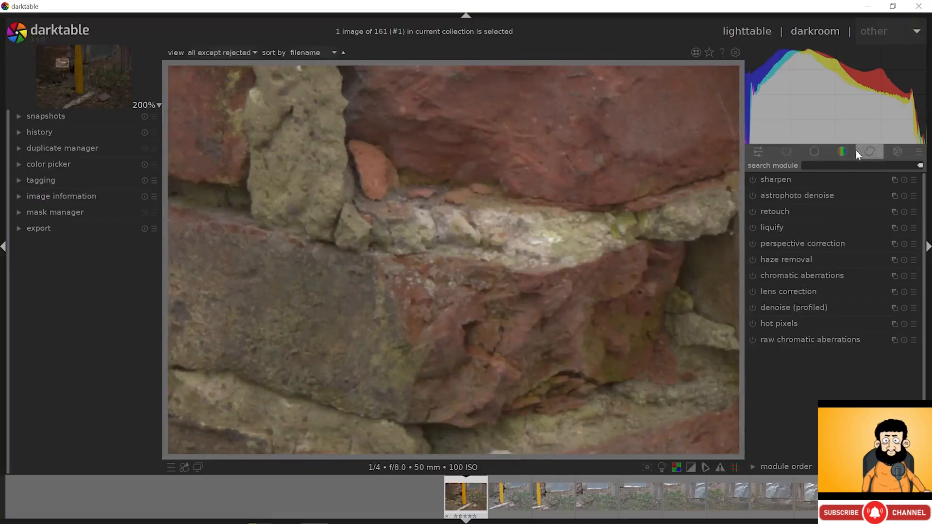
pyautogui.click(798, 177)
pyautogui.click(753, 179)
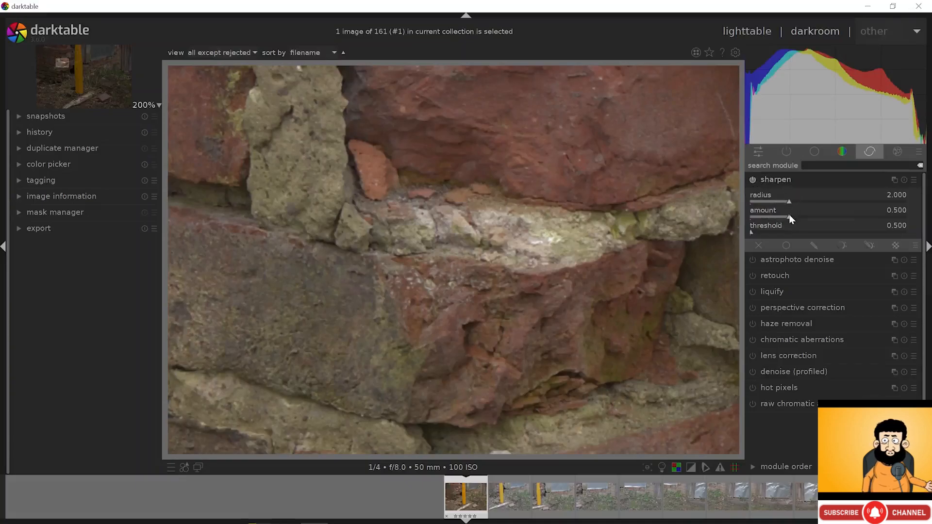
pyautogui.moveTo(792, 219)
pyautogui.mouseDown()
pyautogui.moveTo(908, 216)
pyautogui.moveTo(898, 227)
pyautogui.moveTo(741, 224)
pyautogui.moveTo(908, 213)
pyautogui.moveTo(834, 219)
pyautogui.mouseUp()
# - Toggle sharpening to compare before and after, leaving it on
pyautogui.click(752, 178)
pyautogui.click(752, 178)
pyautogui.click(751, 179)
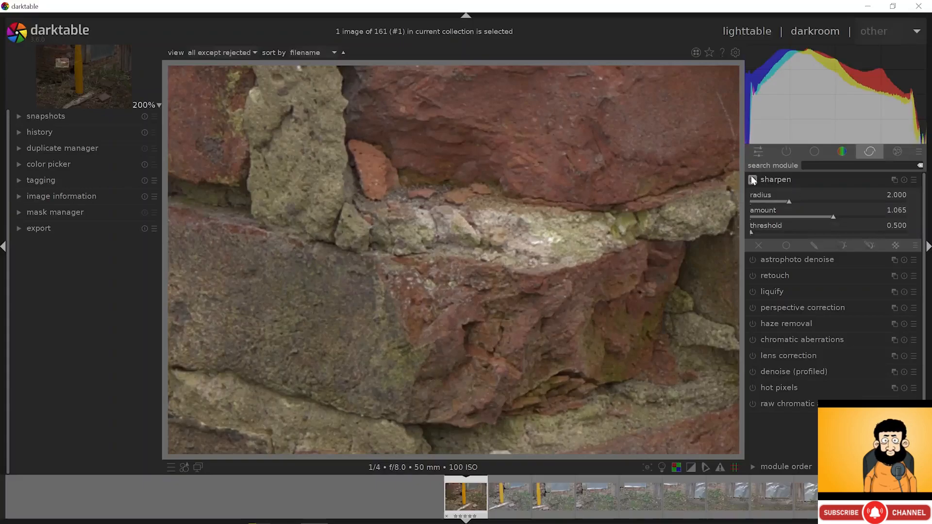
pyautogui.click(752, 178)
pyautogui.middleClick(573, 229)
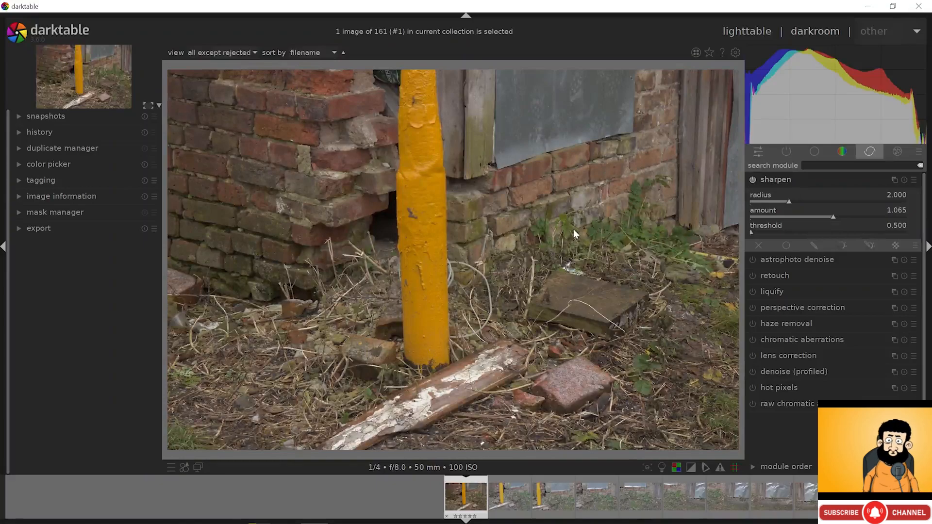
# - In highlight reconstruction, try reconstruct color against clip highlights
pyautogui.click(782, 179)
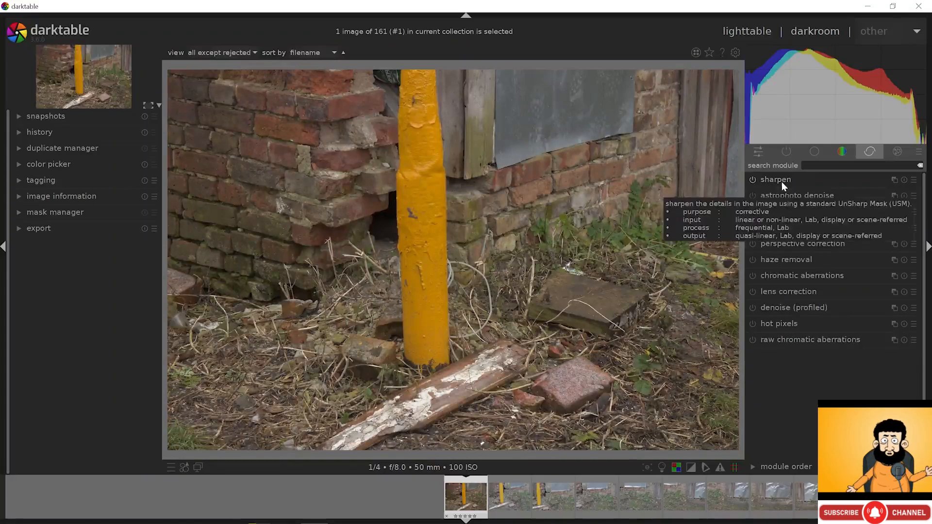
pyautogui.click(786, 152)
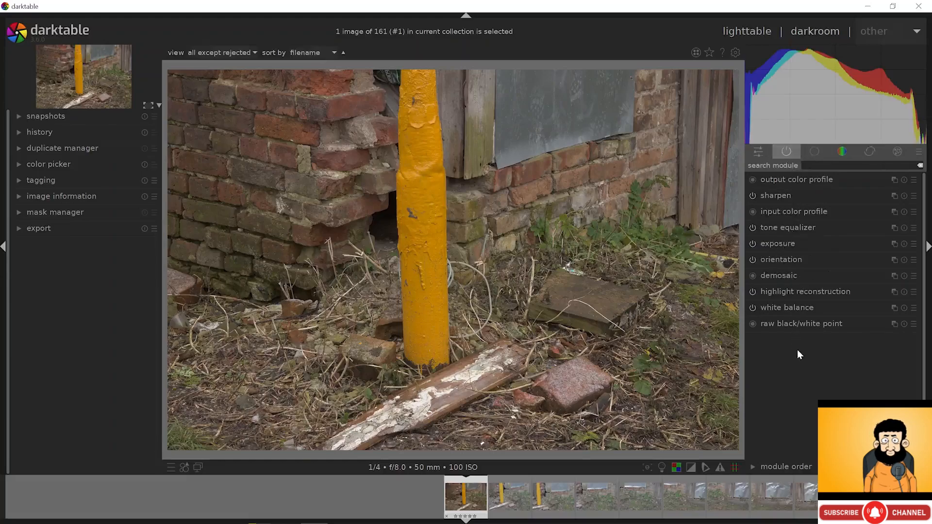
pyautogui.click(786, 292)
pyautogui.click(874, 307)
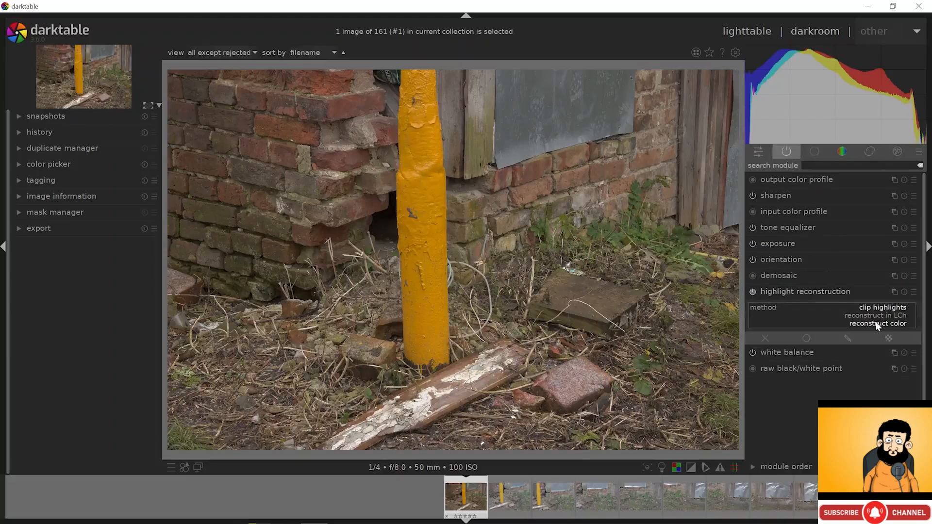
pyautogui.click(876, 324)
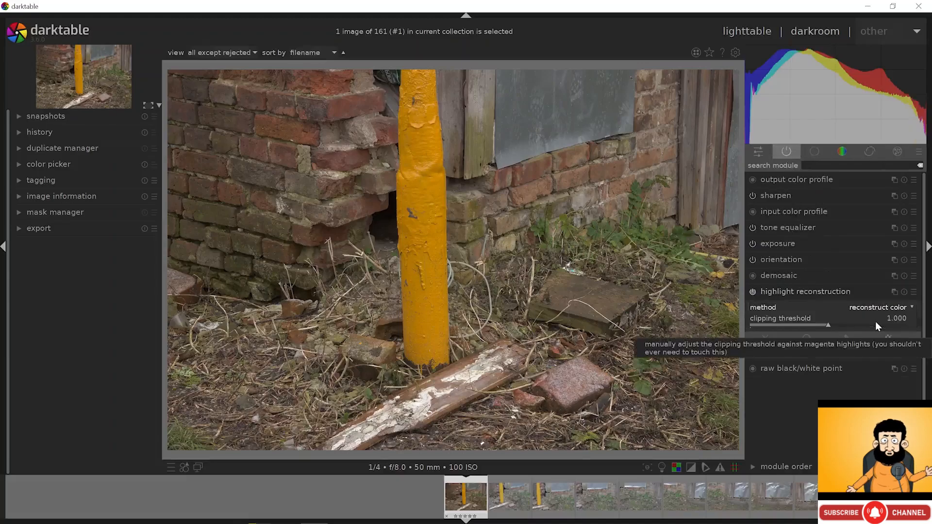
pyautogui.click(879, 307)
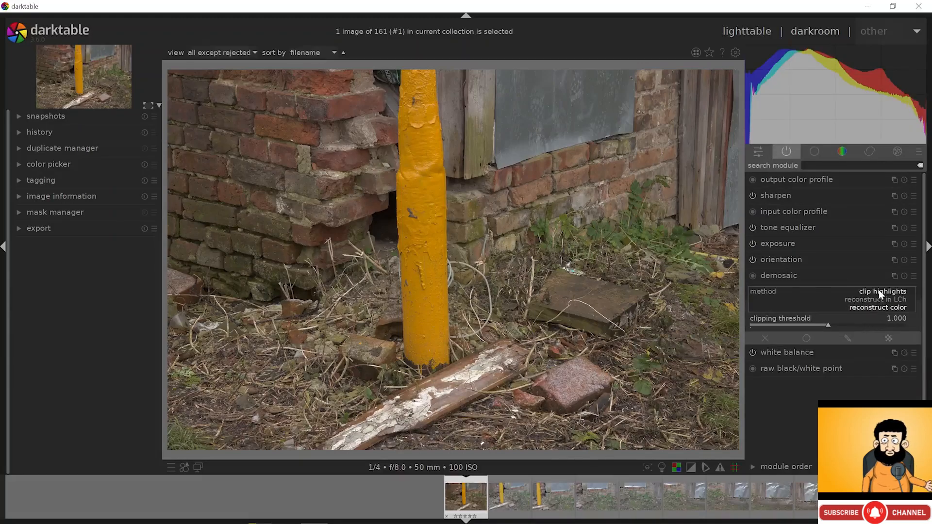
pyautogui.click(879, 291)
# - Compare clip highlights and reconstruct in LCh on the plank, settling on reconstruct color
pyautogui.scroll(3, 529, 272)
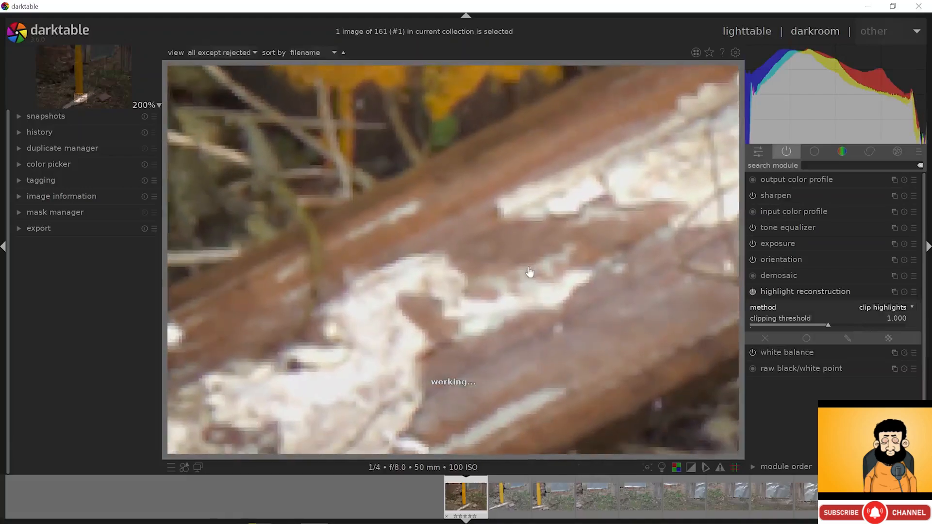
pyautogui.click(885, 308)
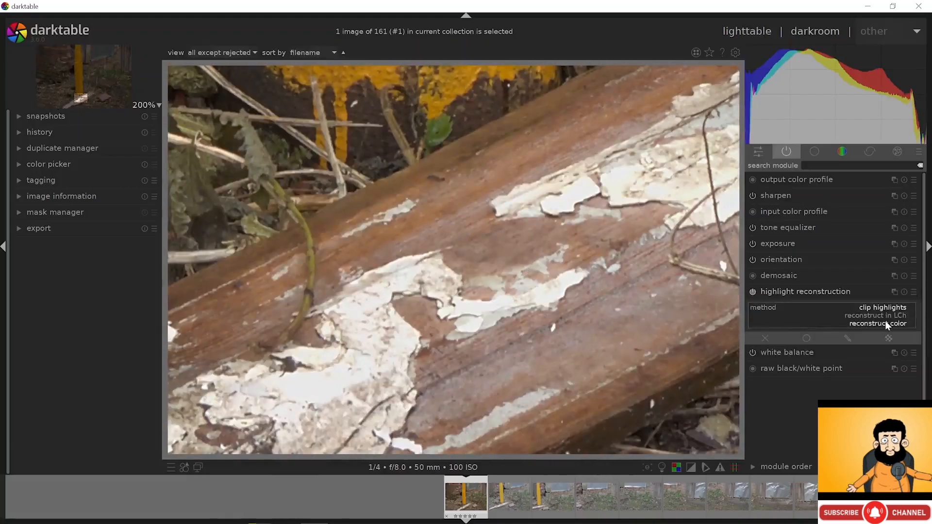
pyautogui.click(885, 323)
pyautogui.moveTo(379, 388); pyautogui.dragTo(467, 269)
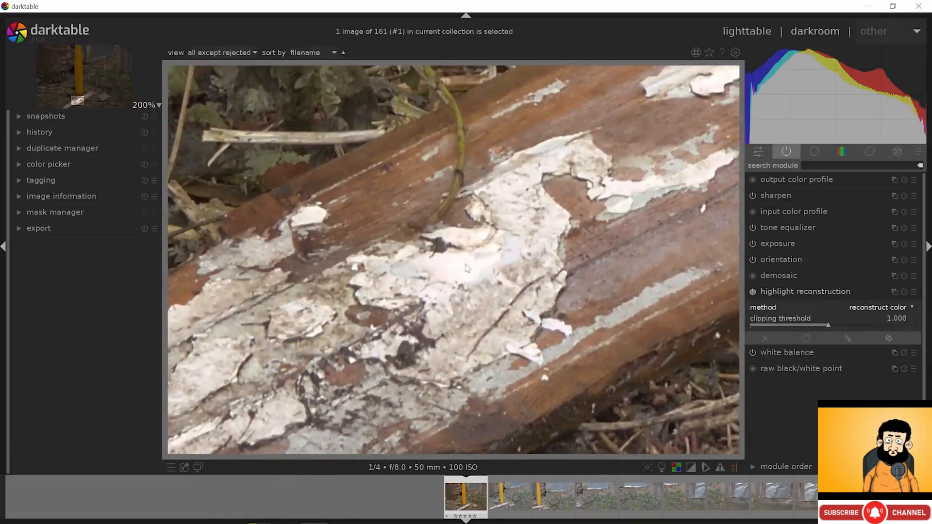
pyautogui.click(863, 309)
pyautogui.click(874, 291)
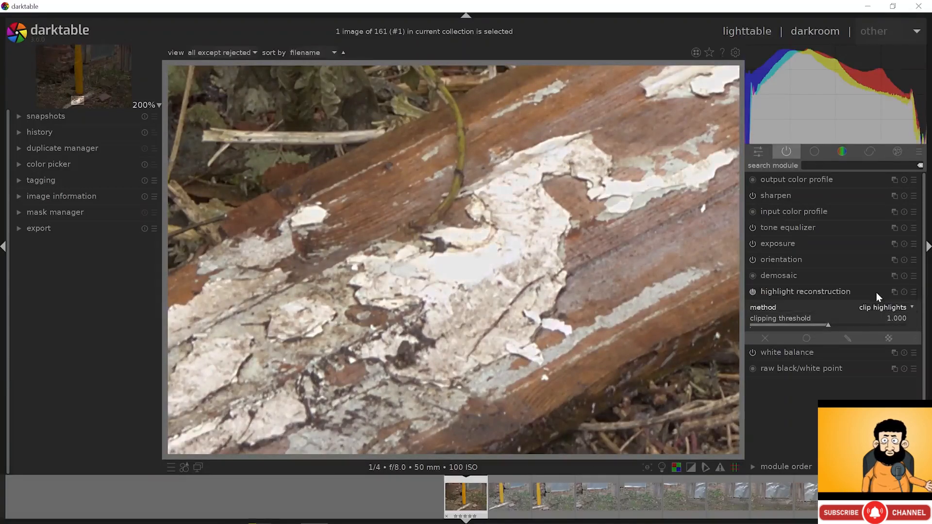
pyautogui.click(886, 308)
pyautogui.click(883, 316)
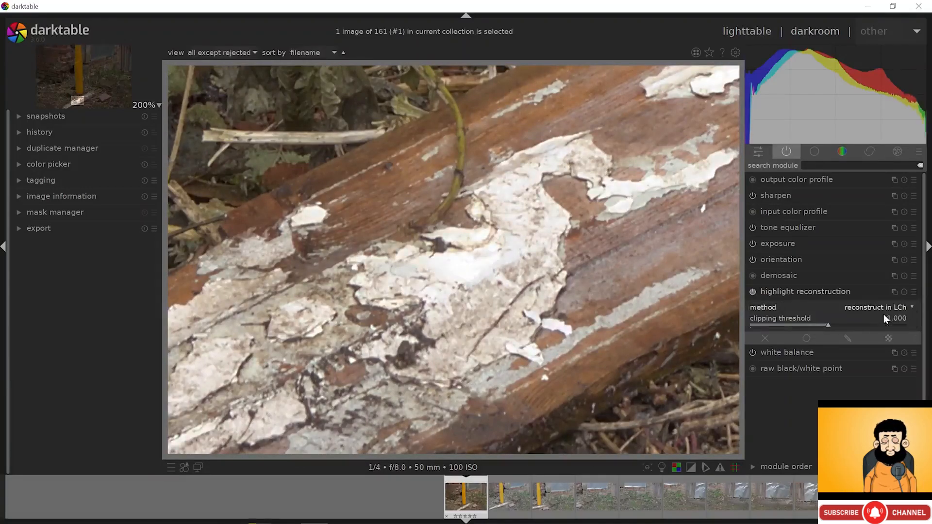
pyautogui.click(882, 308)
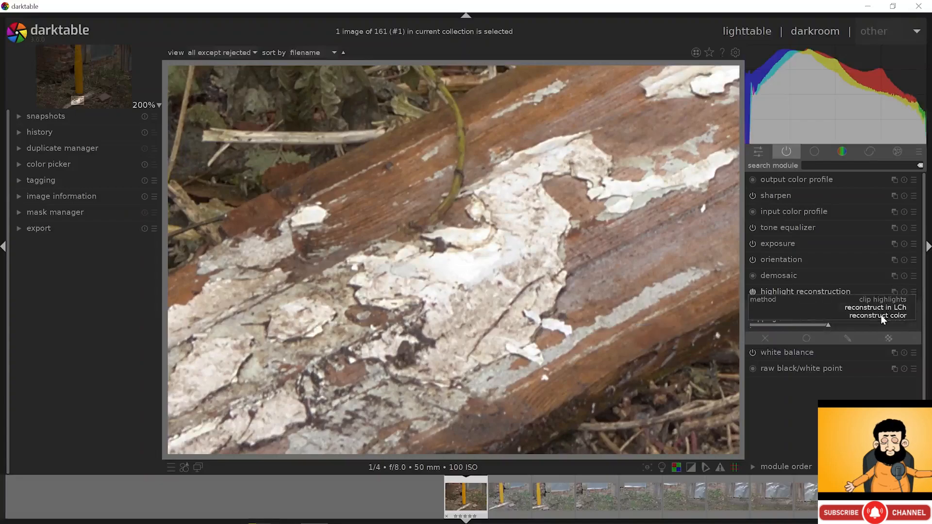
pyautogui.click(882, 316)
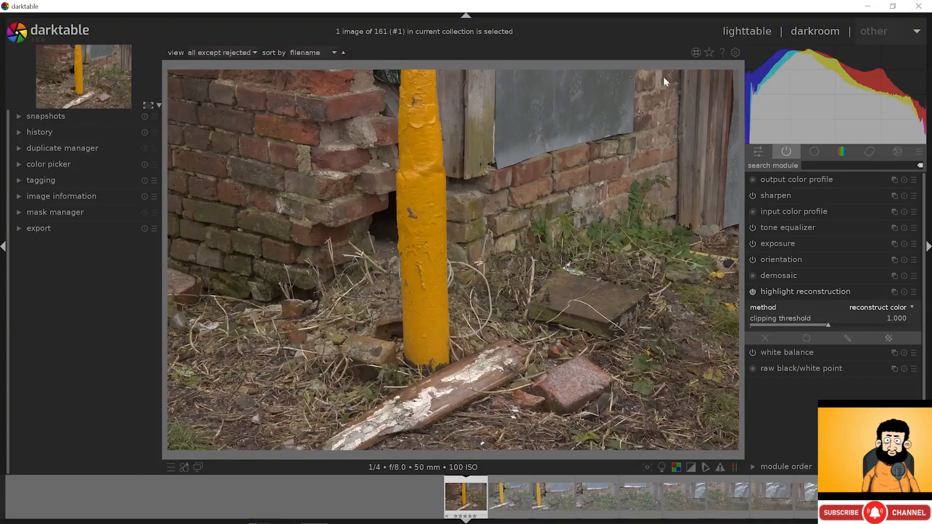
# - In the lighttable, selectively copy the first photo's edits including white balance
pyautogui.click(743, 32)
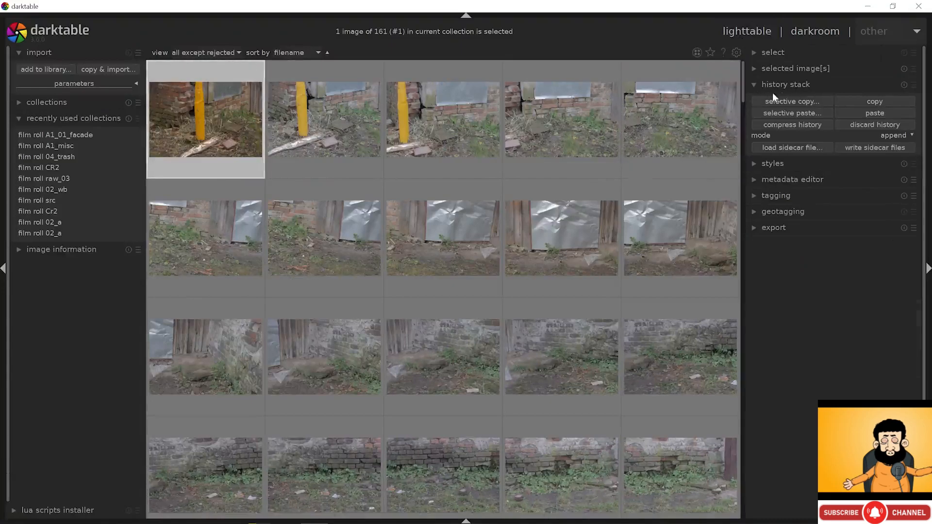
pyautogui.click(799, 99)
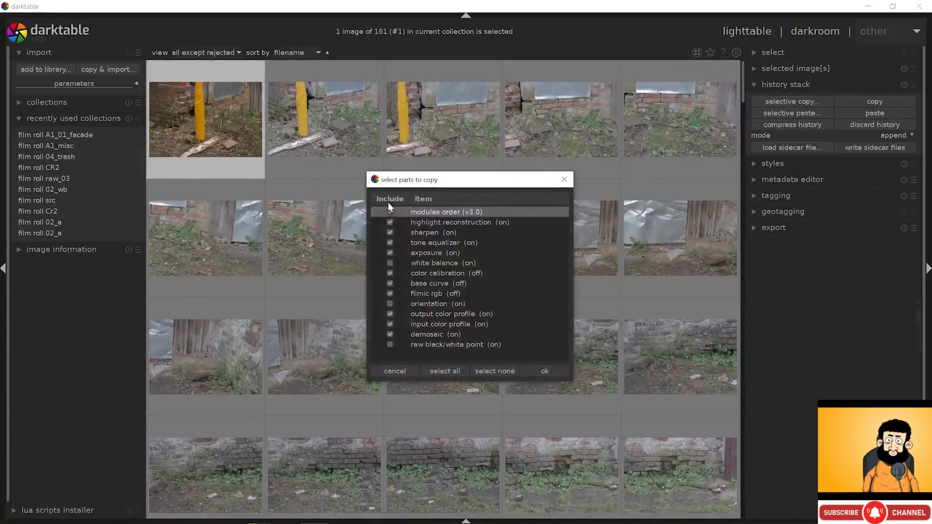
pyautogui.click(390, 264)
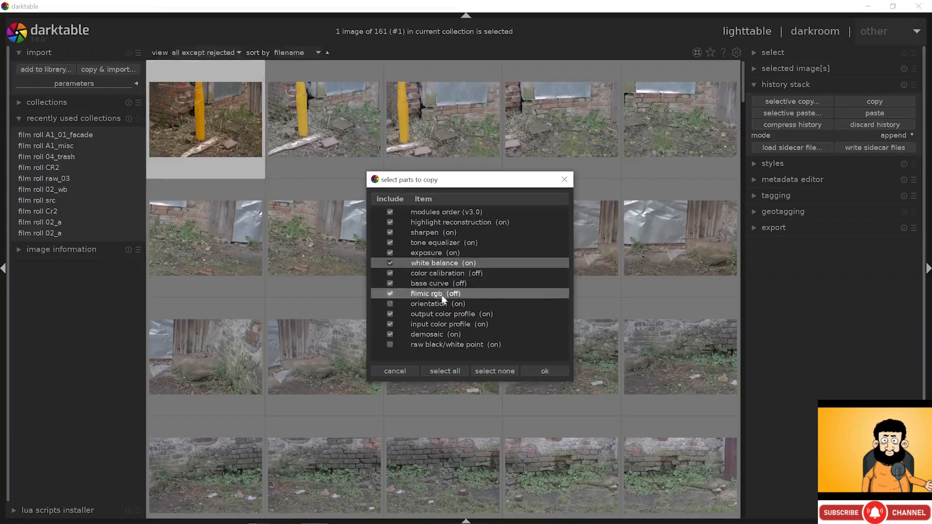
pyautogui.click(545, 370)
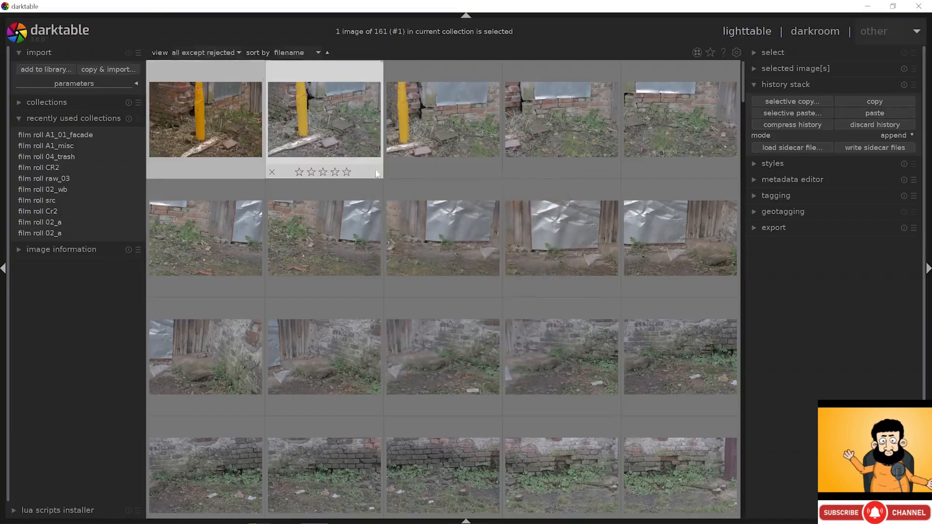
# - Select all 161 images and selectively paste the copied edits onto them
pyautogui.hotkey('ctrl', 'a')
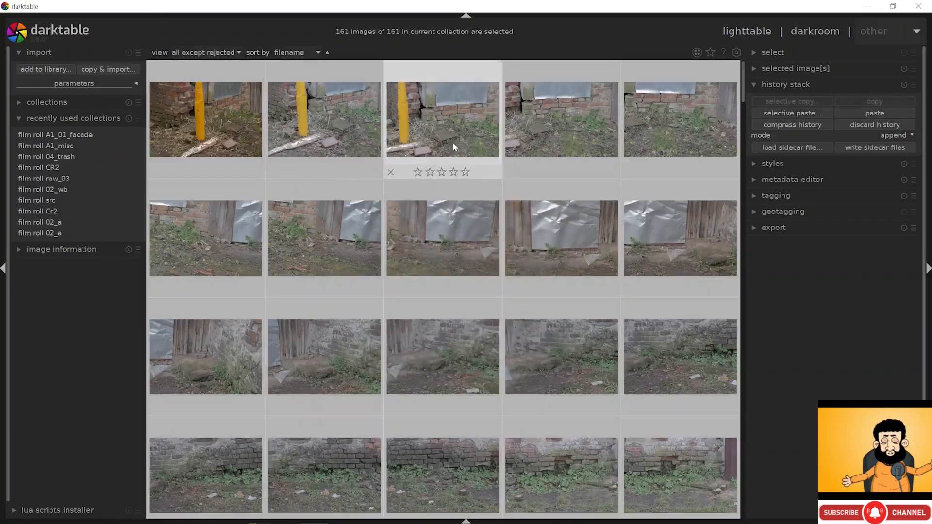
pyautogui.click(768, 115)
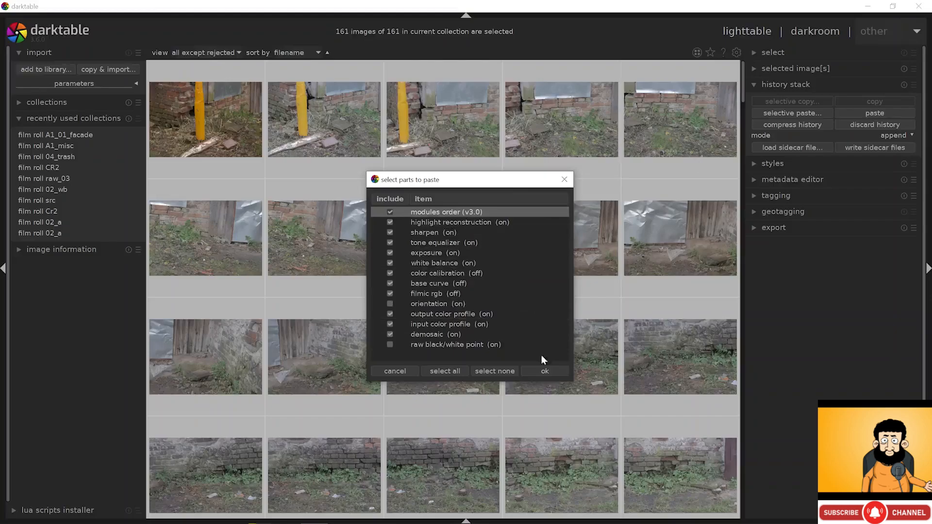
pyautogui.click(545, 373)
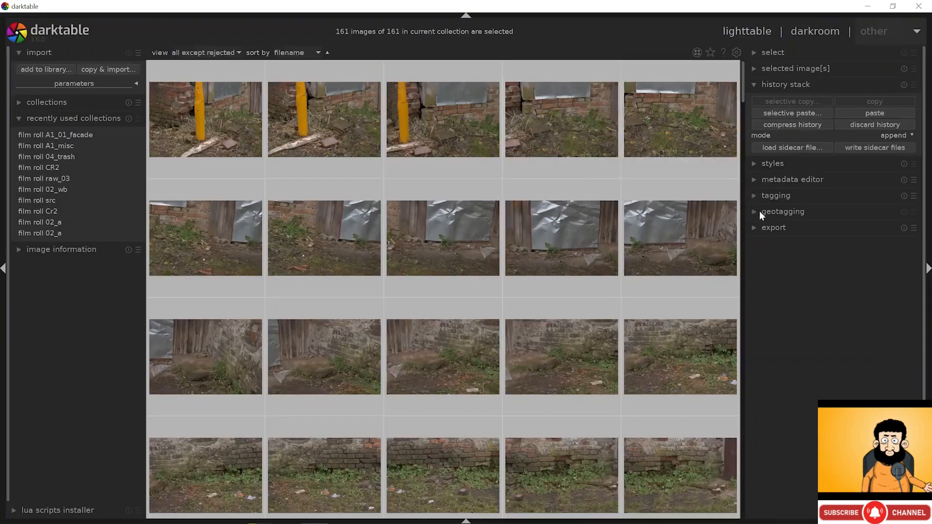
# - Set the export output folder to export_srgb
pyautogui.click(780, 229)
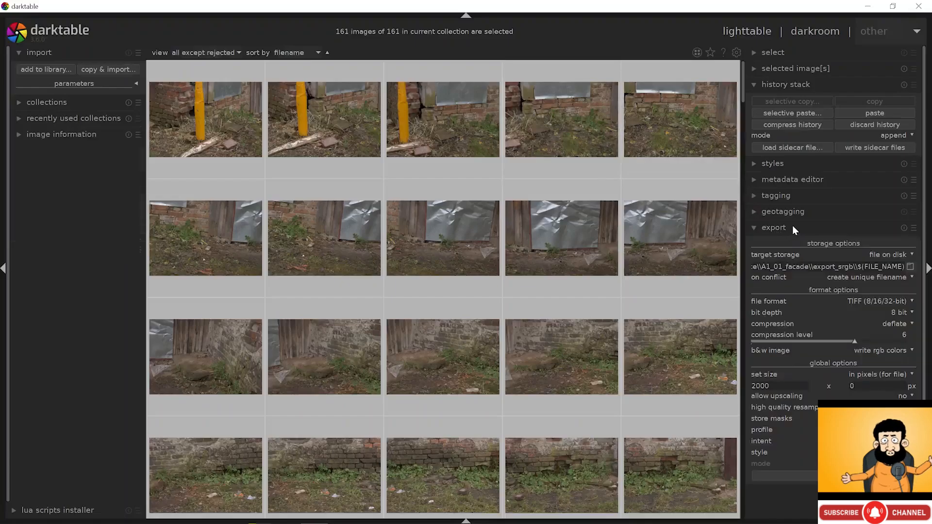
pyautogui.click(910, 267)
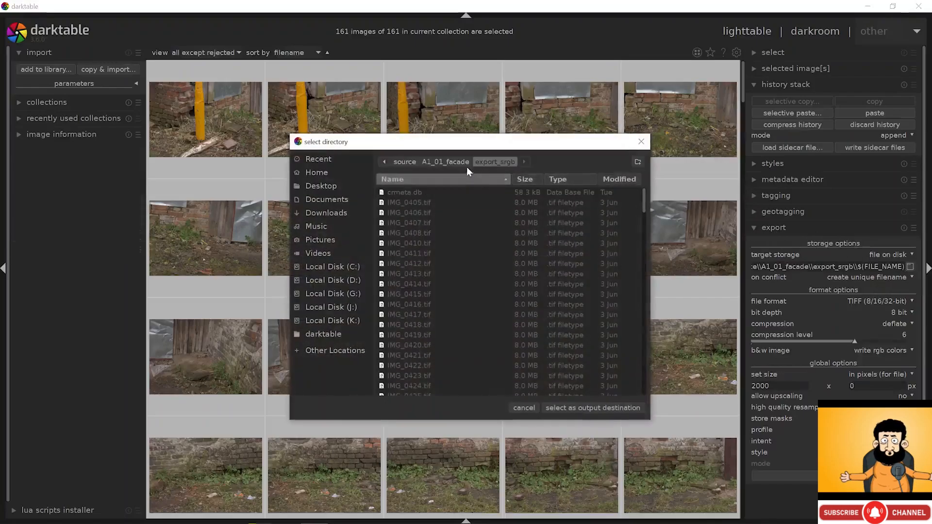
pyautogui.click(452, 162)
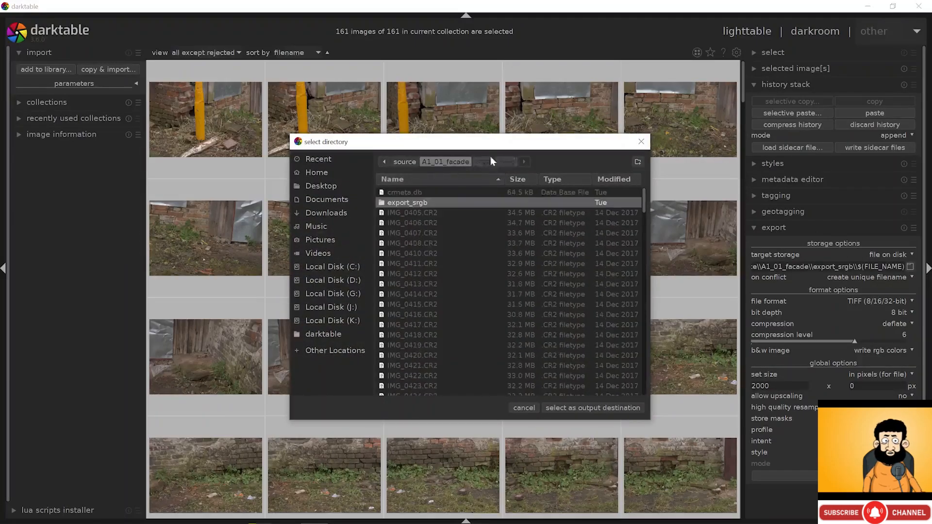
pyautogui.doubleClick(426, 204)
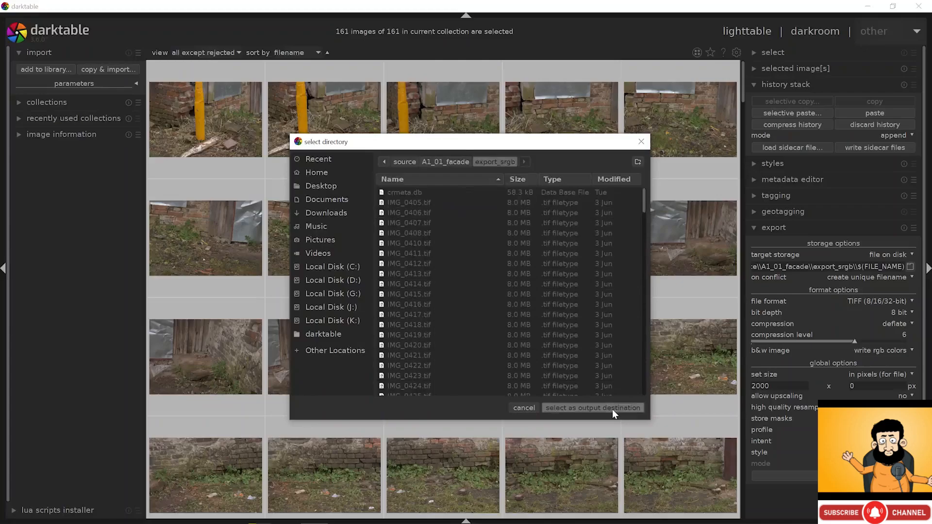
pyautogui.click(593, 408)
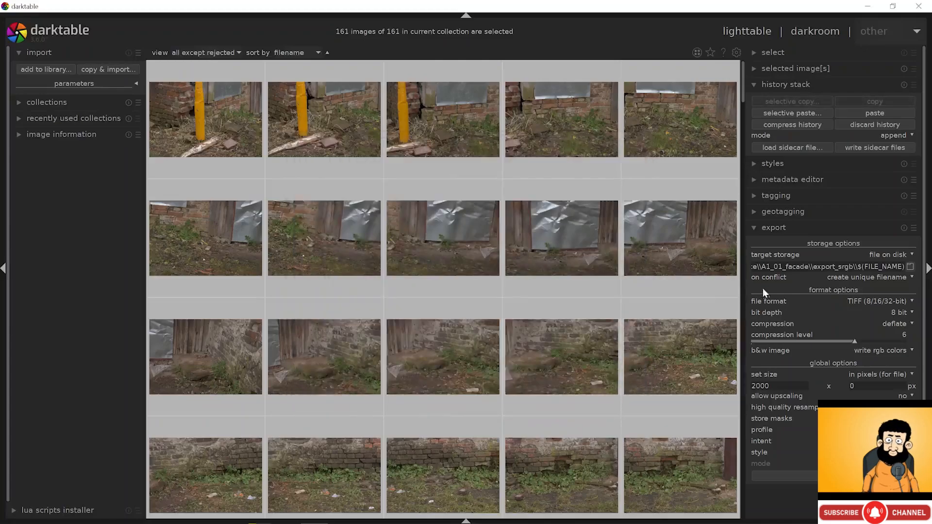
# - Keep TIFF as the export format with 8-bit depth
pyautogui.click(876, 301)
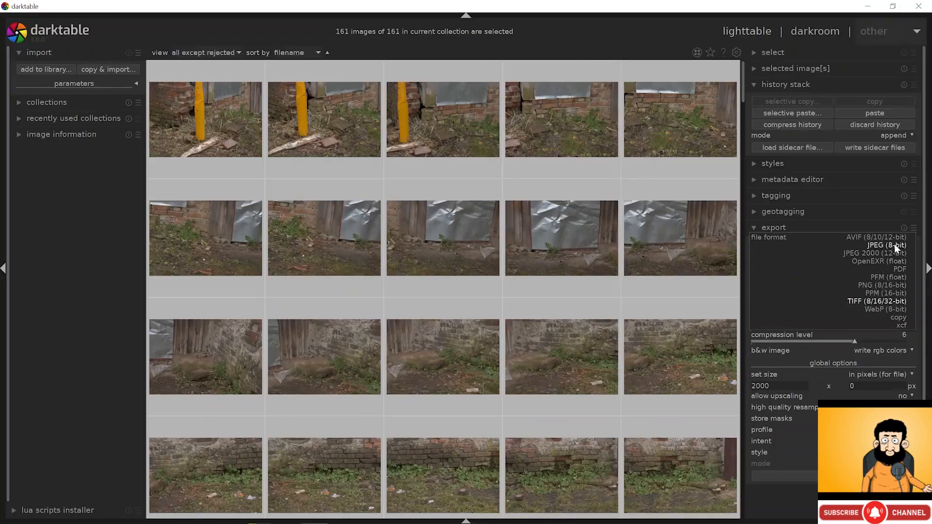
pyautogui.click(894, 301)
pyautogui.click(901, 312)
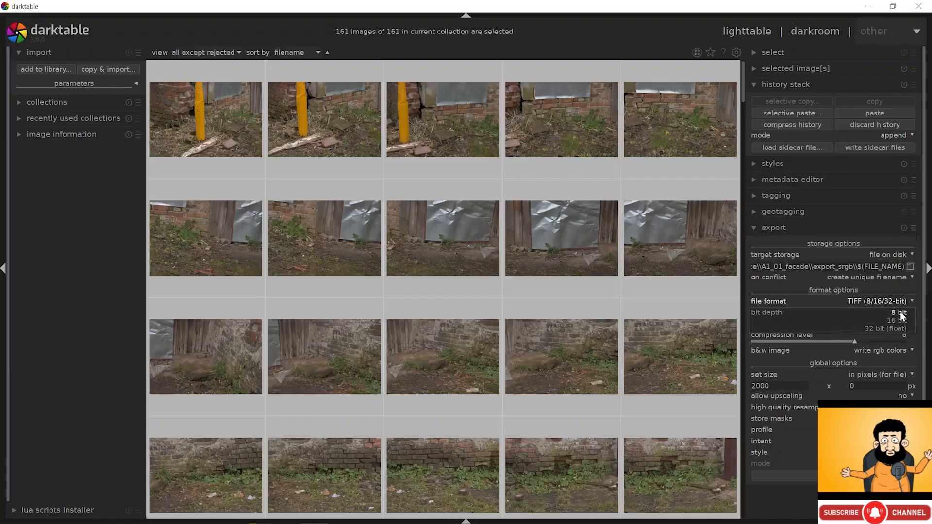
pyautogui.click(904, 313)
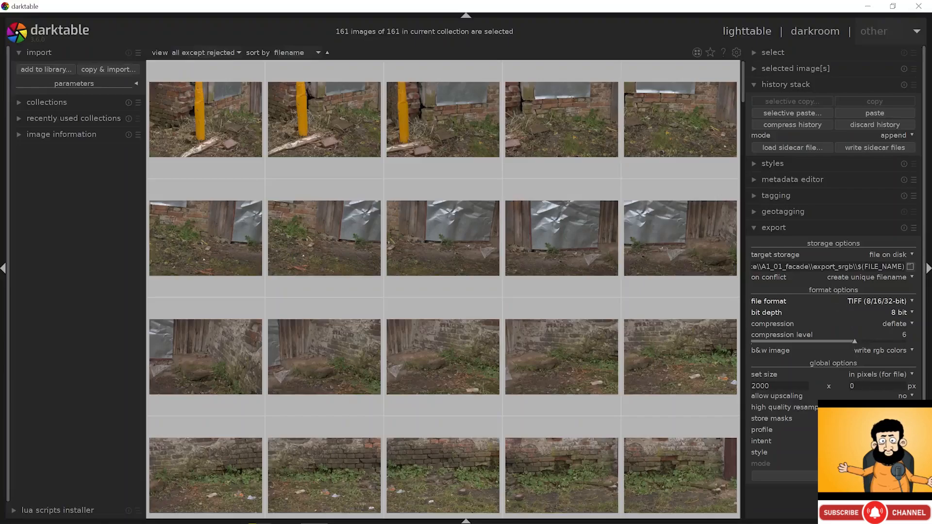
pyautogui.click(806, 32)
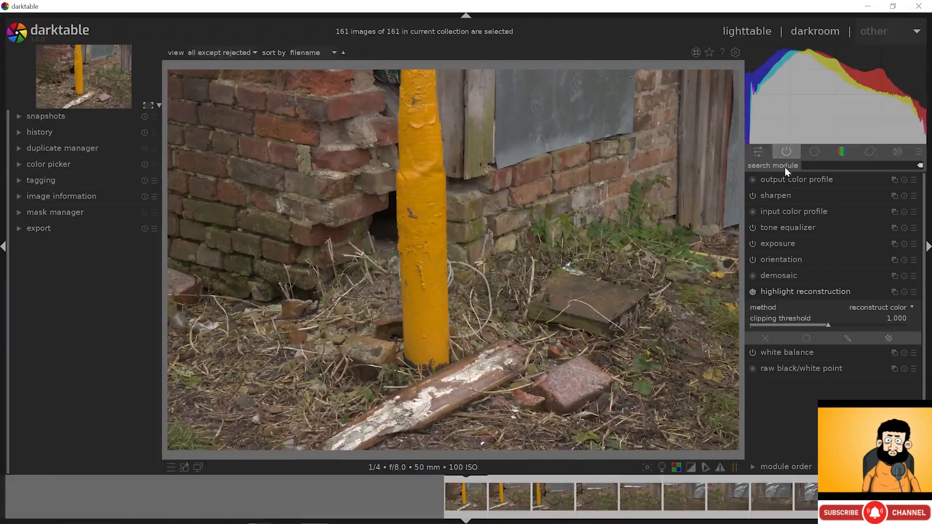
pyautogui.click(788, 211)
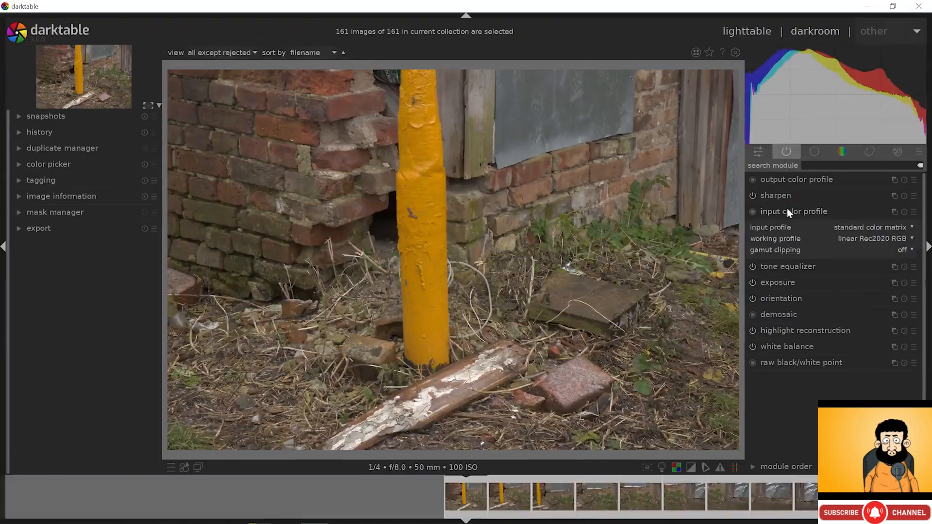
pyautogui.click(853, 227)
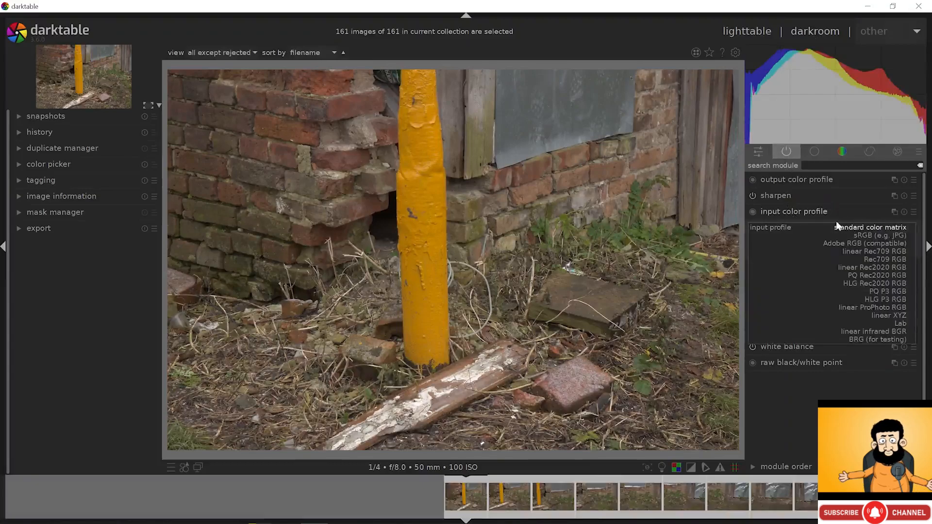
pyautogui.click(849, 228)
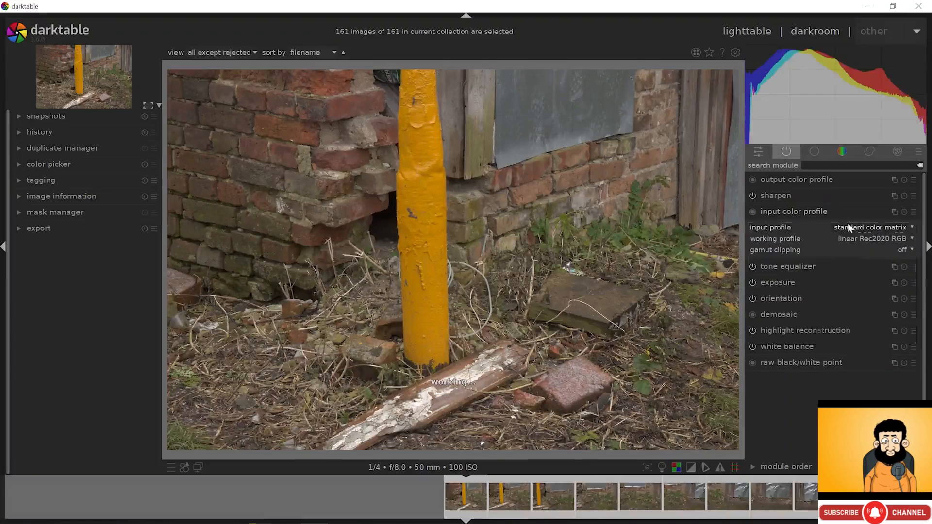
pyautogui.click(804, 180)
pyautogui.click(868, 198)
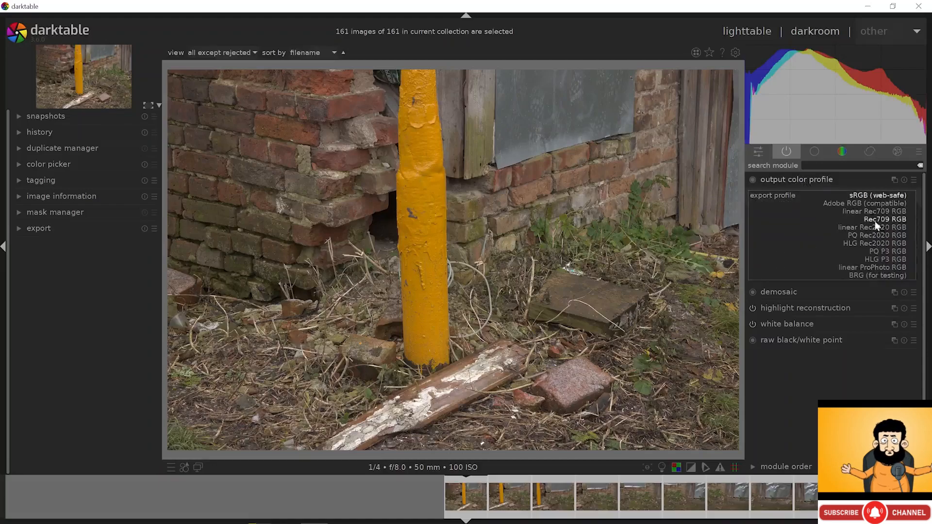
pyautogui.click(877, 196)
pyautogui.click(767, 32)
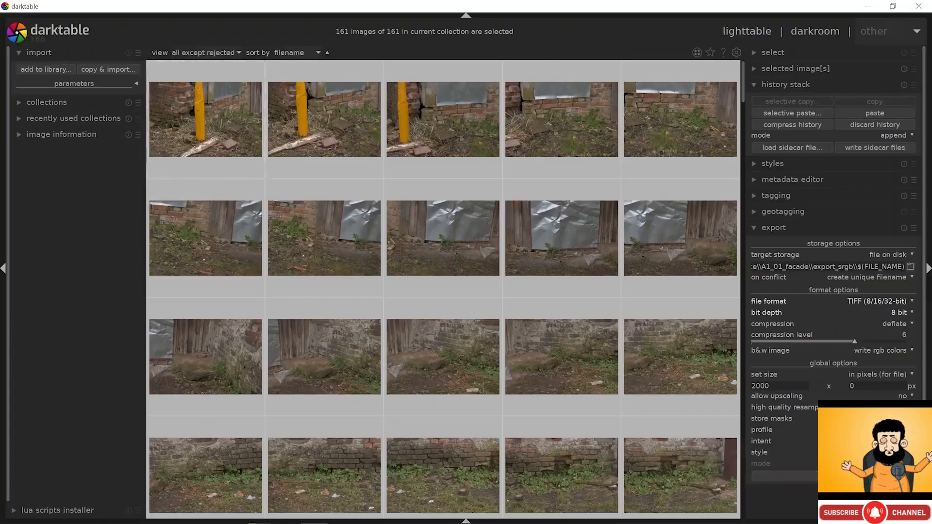
pyautogui.moveTo(780, 386); pyautogui.dragTo(704, 382)
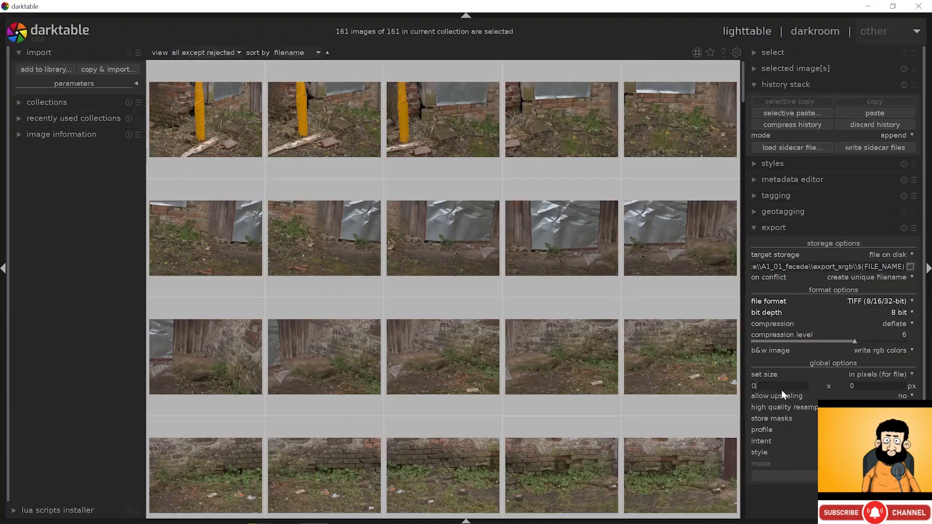
pyautogui.write('0')
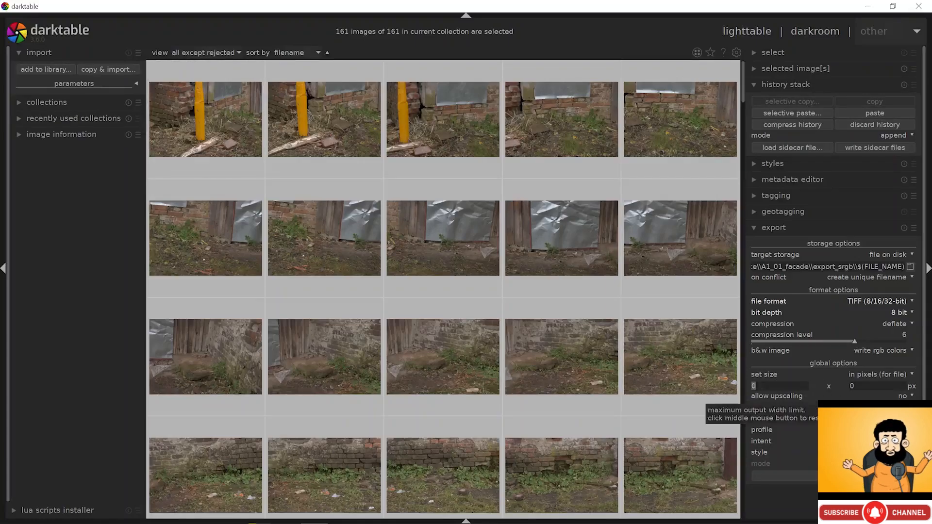
pyautogui.press('BackSpace')
pyautogui.write('2000')
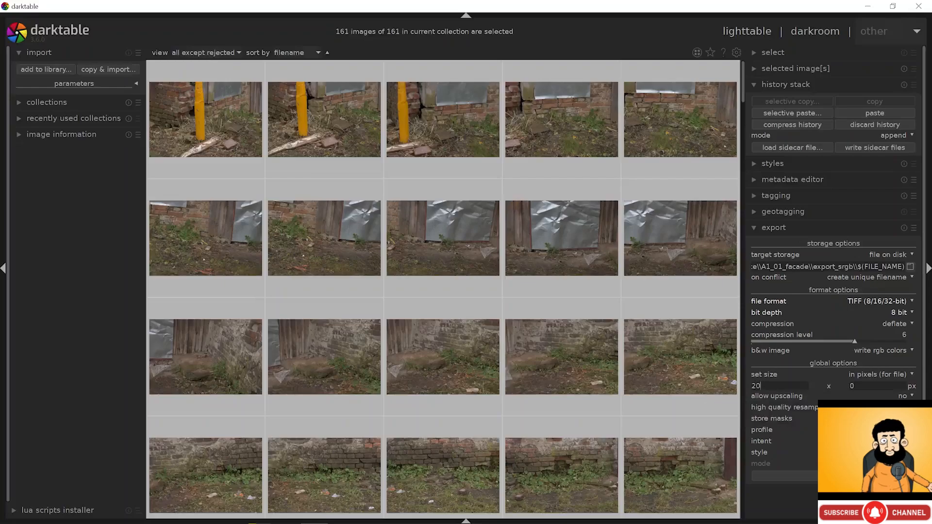
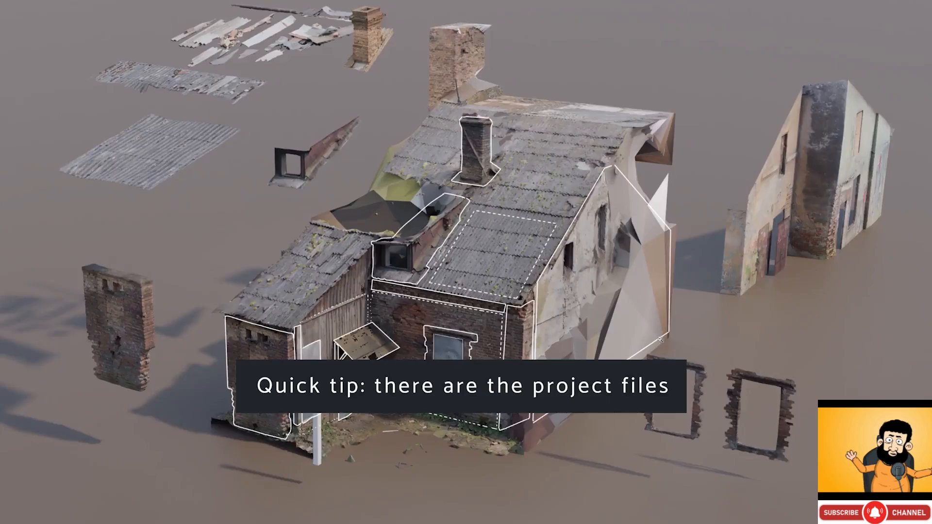
# - Begin with an empty new RealityCapture project showing the 1Ds panel and 3Ds view
pyautogui.scroll(-1, 660, 339)
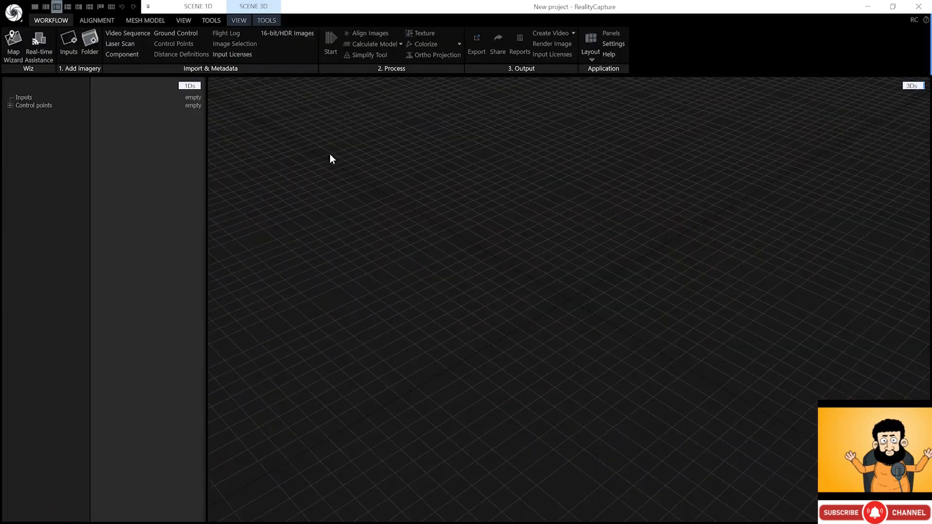
# - Use a three-pane layout: 1Ds inputs list, a 2D image view in the middle, 3Ds scene on the right
pyautogui.click(46, 7)
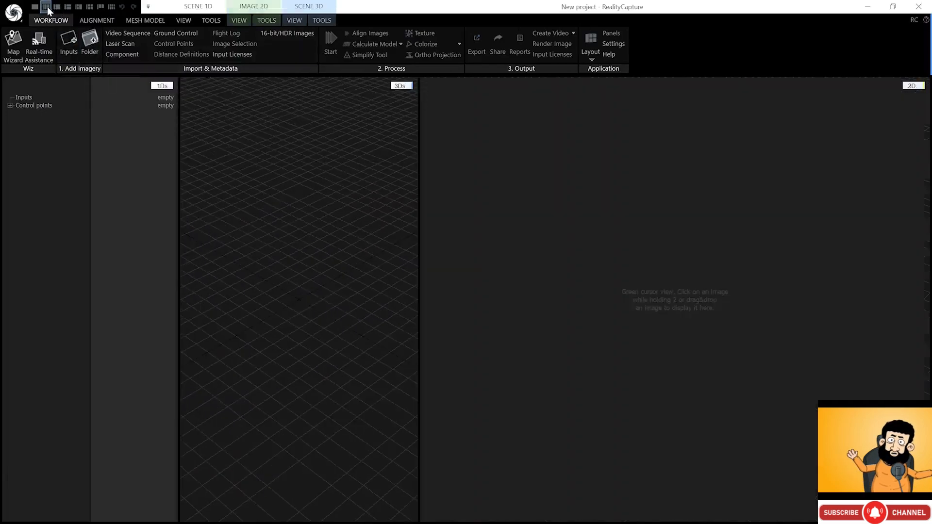
pyautogui.click(162, 86)
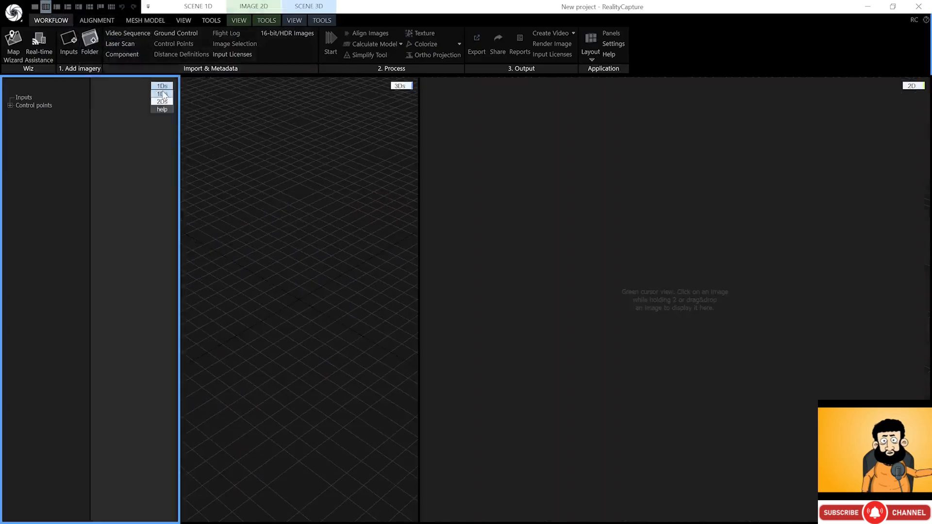
pyautogui.click(400, 87)
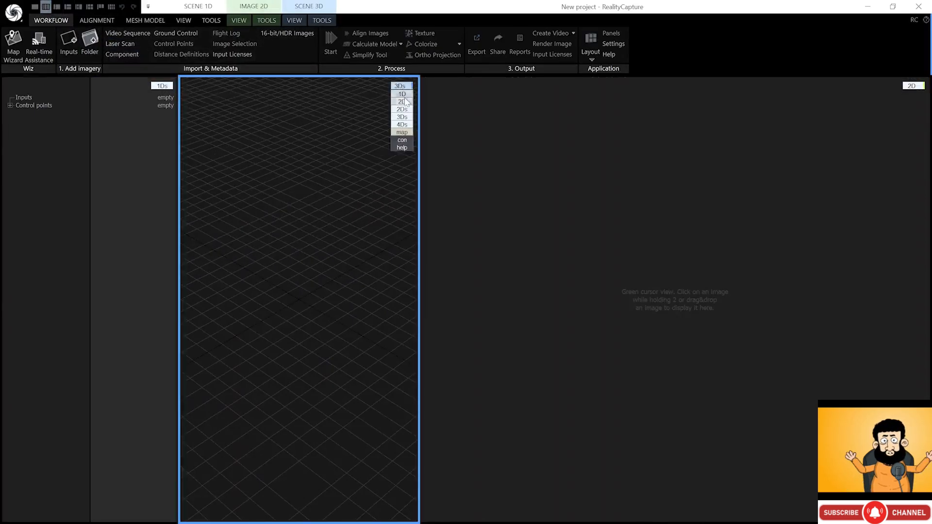
pyautogui.click(402, 101)
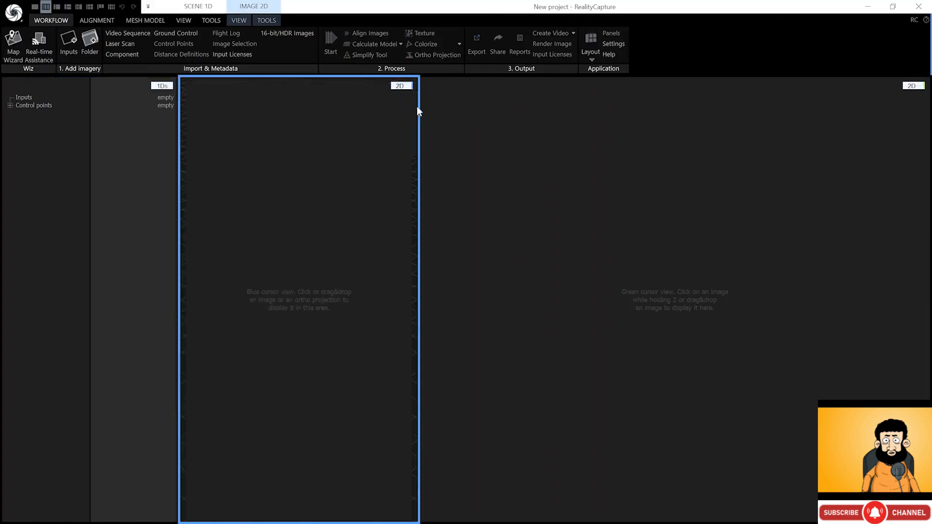
pyautogui.click(912, 86)
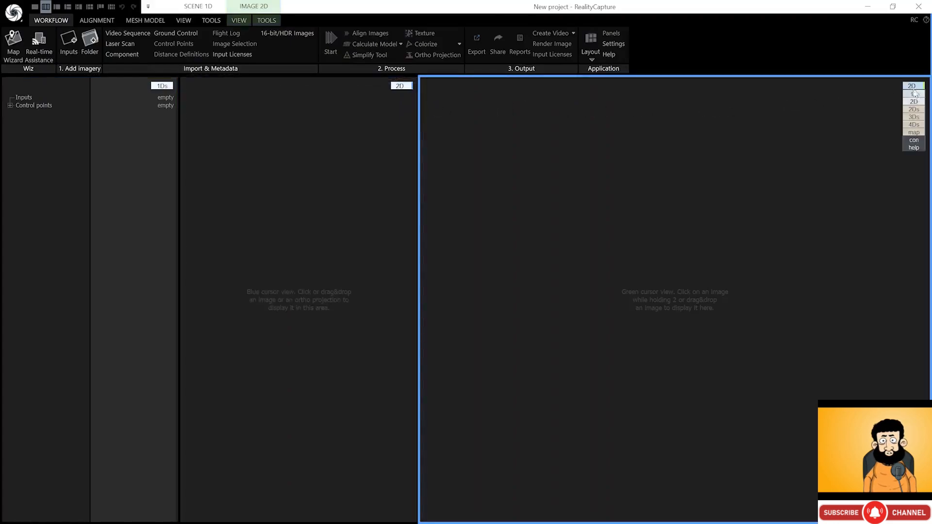
pyautogui.click(914, 117)
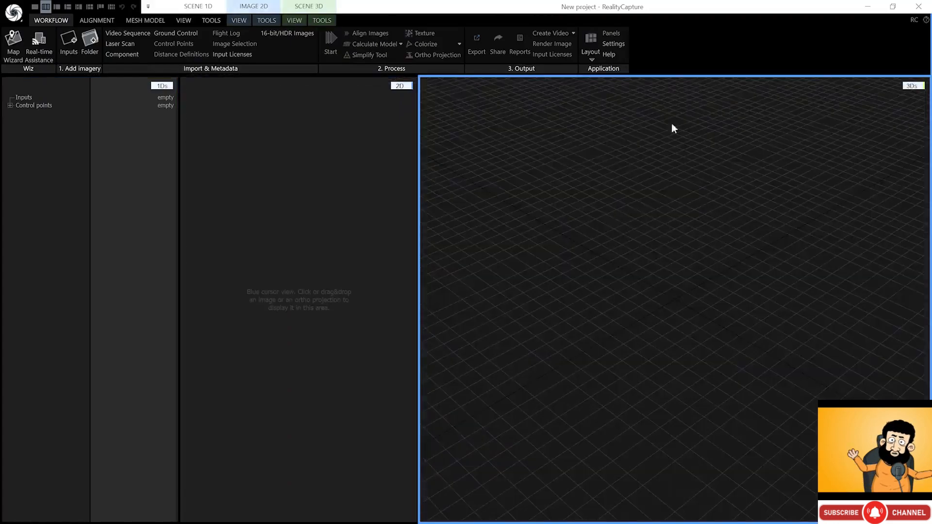
# - Import all 162 images from A1_01_facade's export_srgb folder as inputs
pyautogui.click(88, 50)
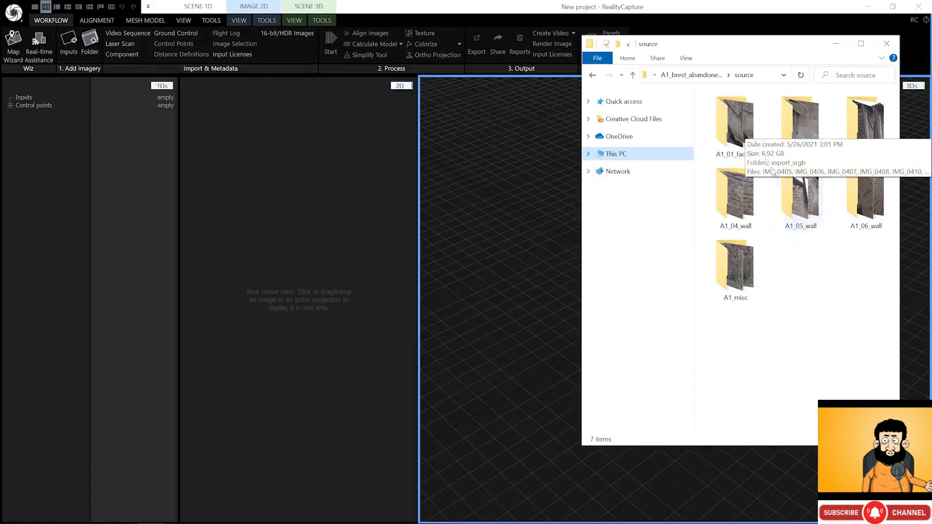
pyautogui.click(746, 133)
pyautogui.doubleClick(744, 132)
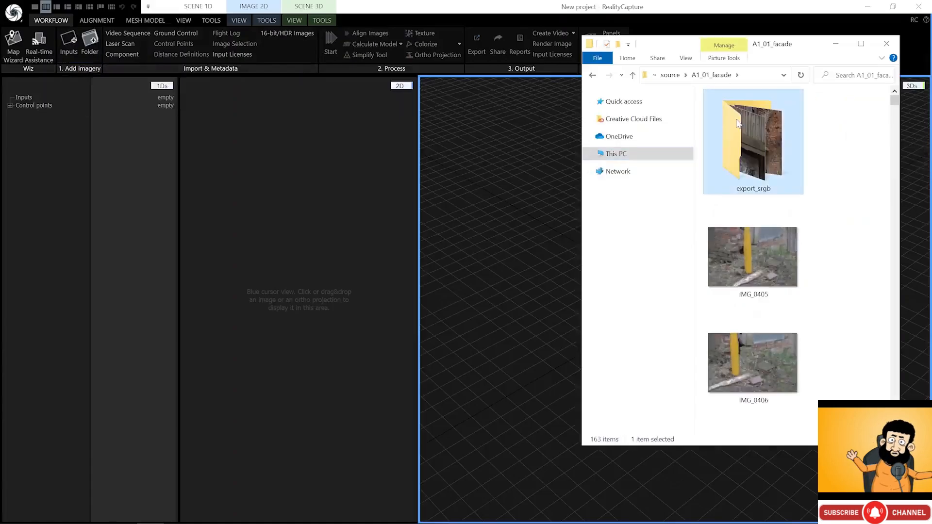
pyautogui.doubleClick(736, 123)
pyautogui.click(781, 127)
pyautogui.scroll(-20, 790, 154)
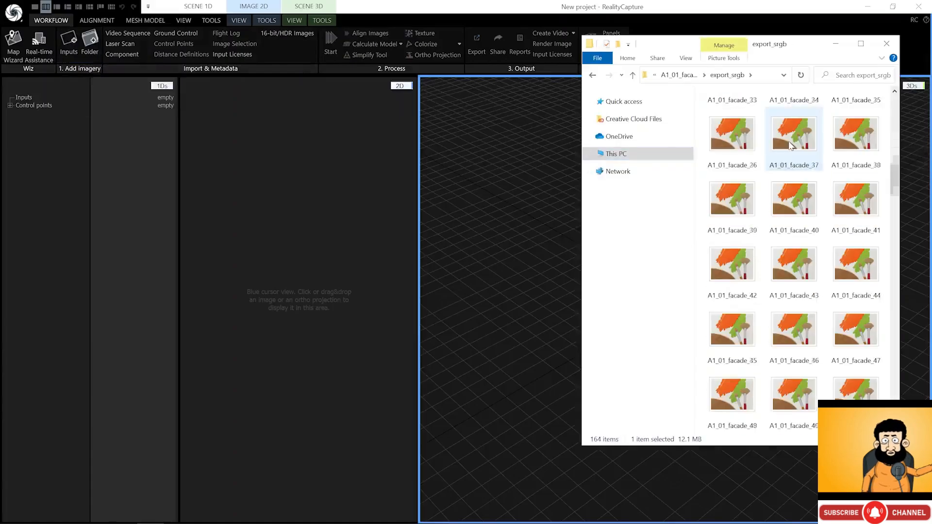
pyautogui.scroll(-10, 791, 154)
pyautogui.keyDown('shift'); pyautogui.click(732, 393); pyautogui.keyUp('shift')
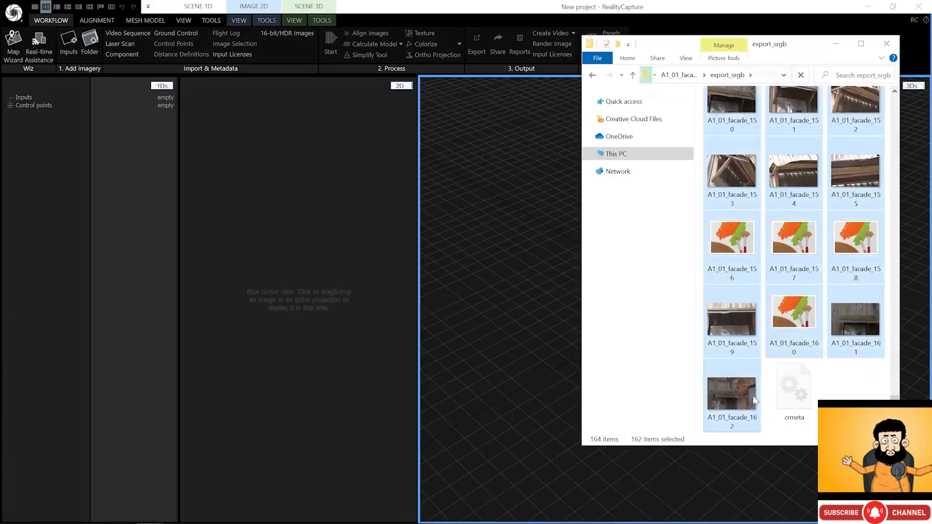
pyautogui.moveTo(731, 393); pyautogui.dragTo(124, 110)
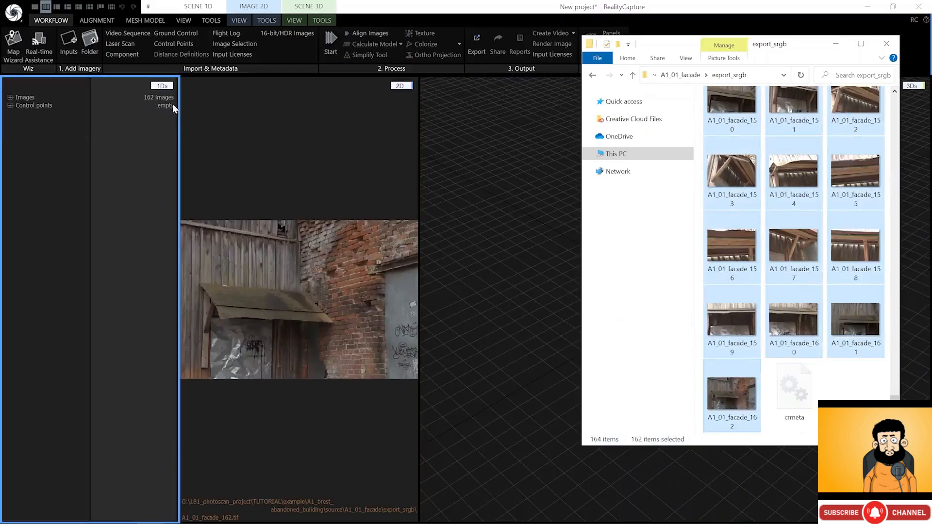
# - Add the 80 images from A1_02_facade's export_srgb folder
pyautogui.click(693, 74)
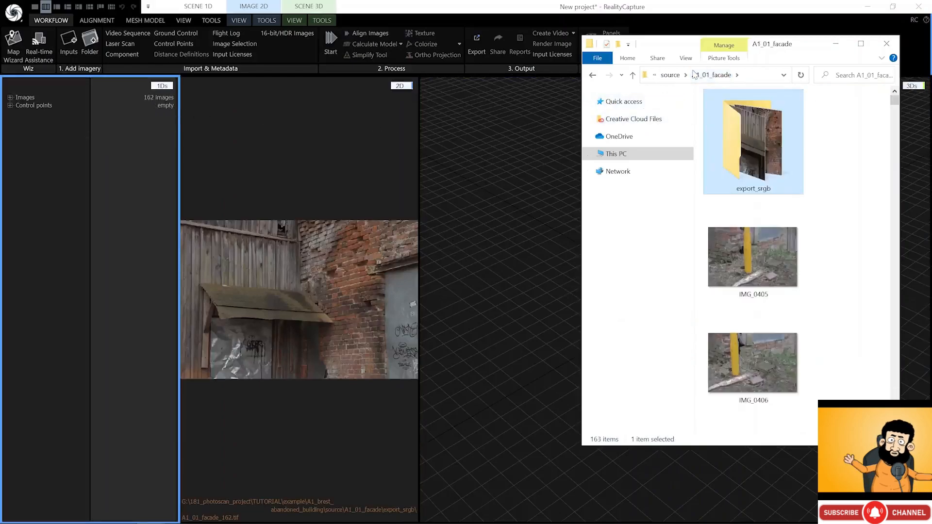
pyautogui.hotkey('alt', 'Left')
pyautogui.hotkey('alt', 'Left')
pyautogui.hotkey('alt', 'Left')
pyautogui.doubleClick(746, 112)
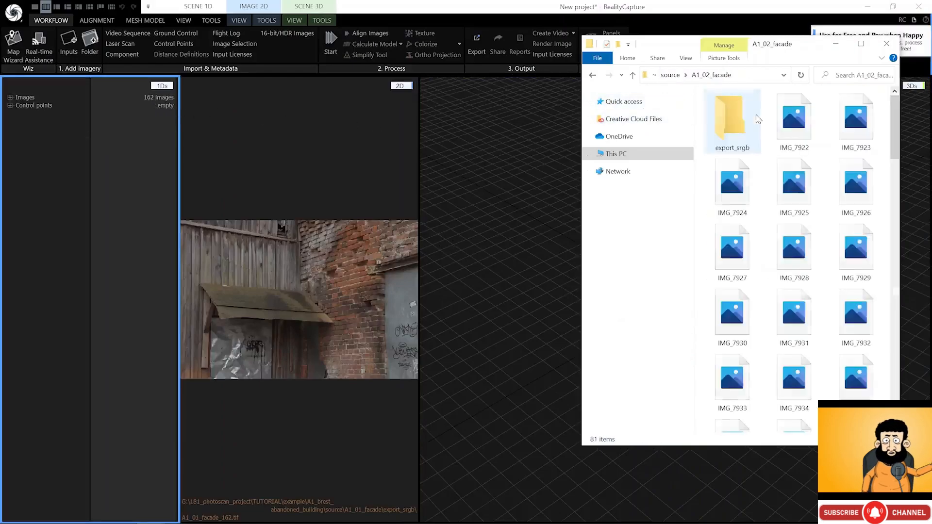
pyautogui.doubleClick(751, 137)
pyautogui.click(795, 132)
pyautogui.scroll(-20, 835, 231)
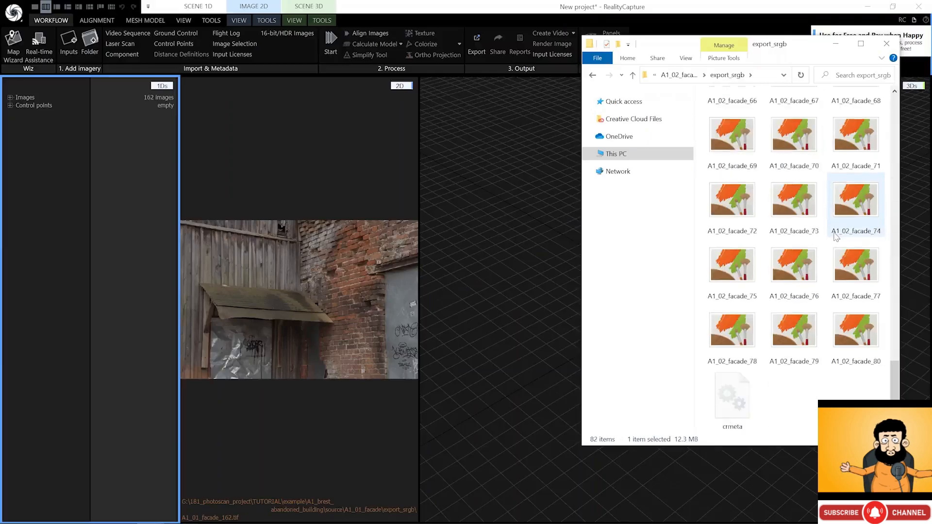
pyautogui.keyDown('shift'); pyautogui.click(854, 342); pyautogui.keyUp('shift')
pyautogui.moveTo(855, 343); pyautogui.dragTo(143, 116)
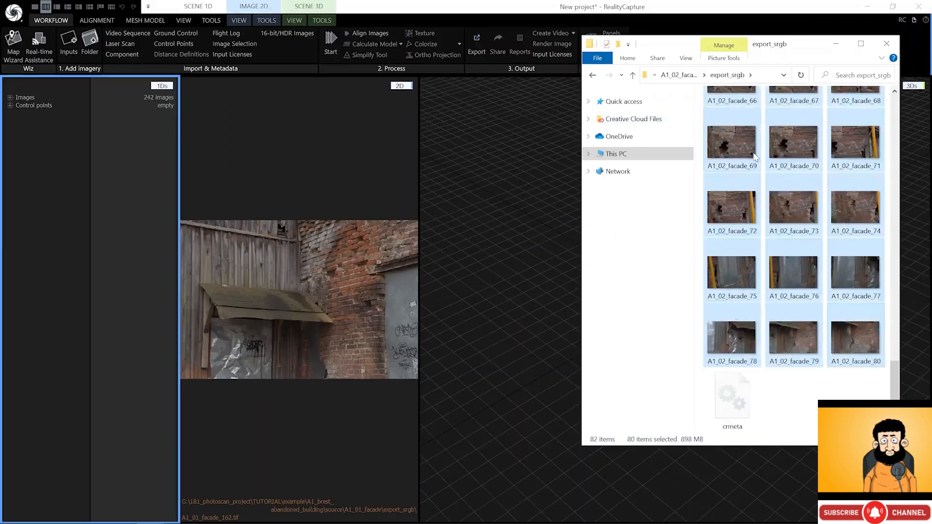
# - Add the 68 corner images from A1_03_corner's export_srgb folder
pyautogui.hotkey('alt', 'Left')
pyautogui.hotkey('alt', 'Left')
pyautogui.doubleClick(867, 128)
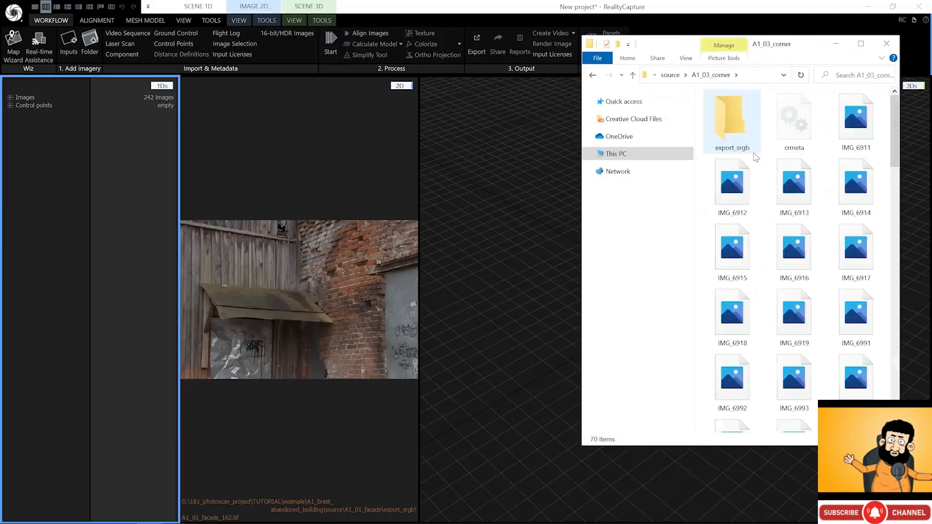
pyautogui.doubleClick(733, 131)
pyautogui.click(794, 118)
pyautogui.scroll(-10, 797, 223)
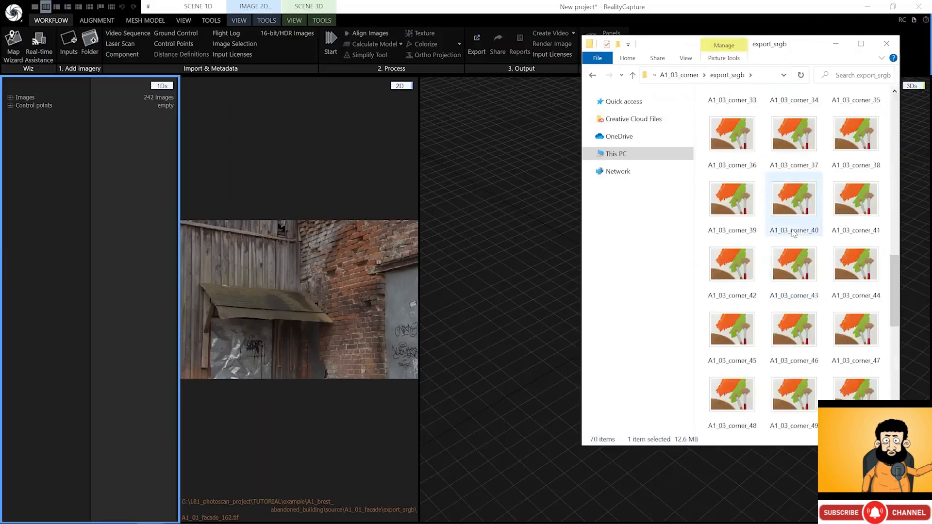
pyautogui.keyDown('shift'); pyautogui.click(855, 342); pyautogui.keyUp('shift')
pyautogui.moveTo(856, 341); pyautogui.dragTo(129, 138)
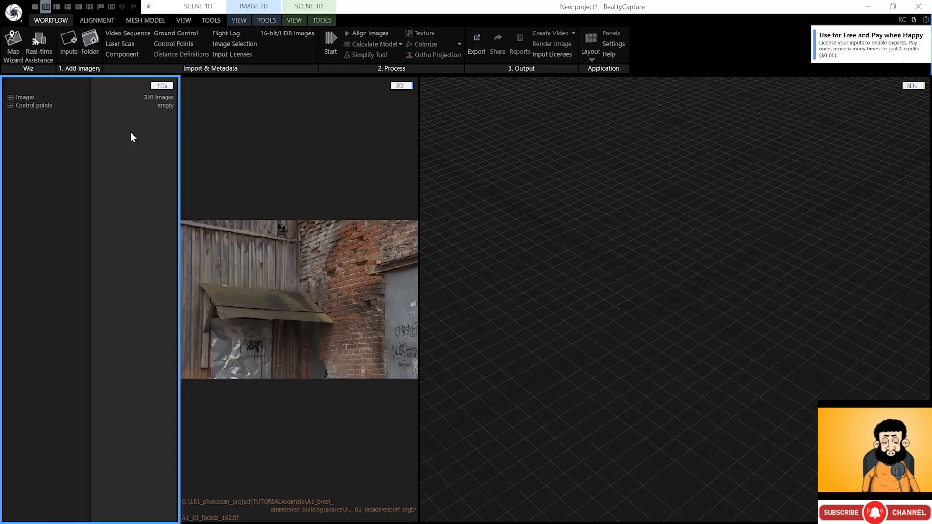
# - Check the Selected Input properties of A1_01_facade_01.tif, then switch to the Alignment tools
pyautogui.click(9, 97)
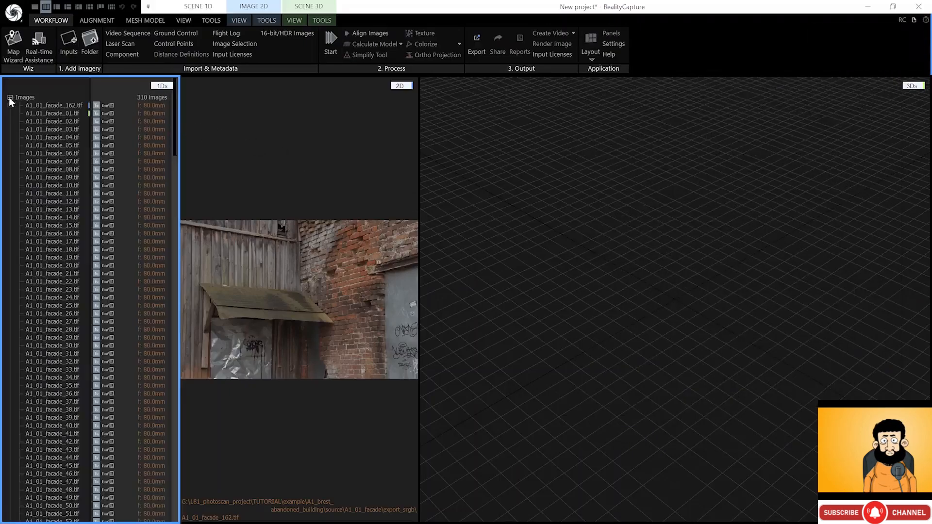
pyautogui.click(53, 112)
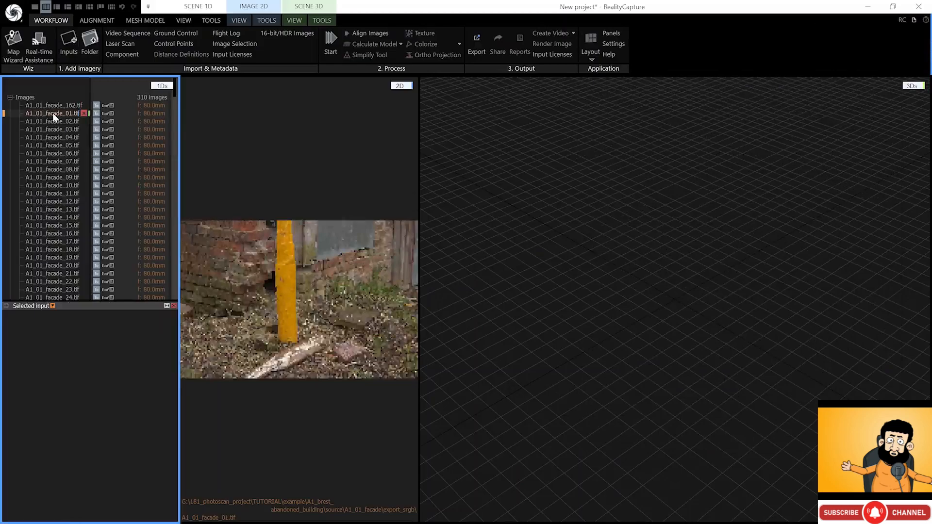
pyautogui.click(7, 306)
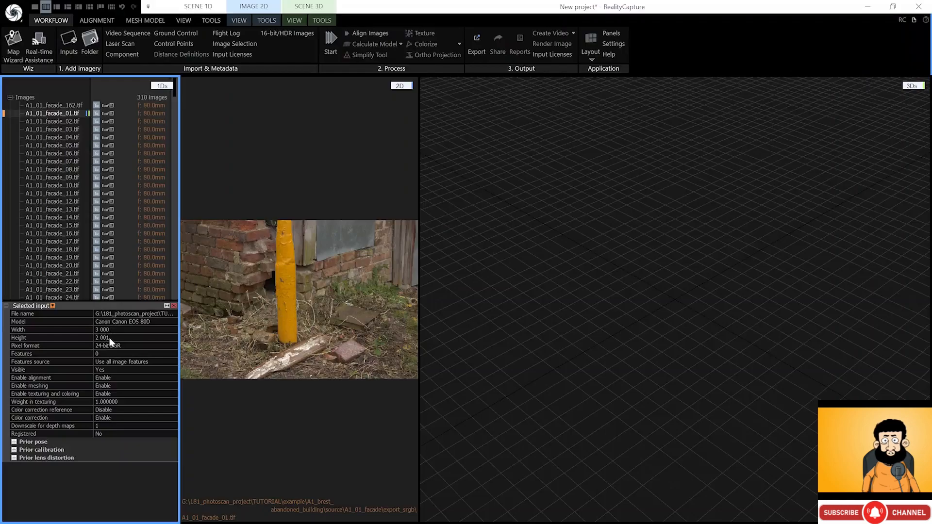
pyautogui.click(7, 306)
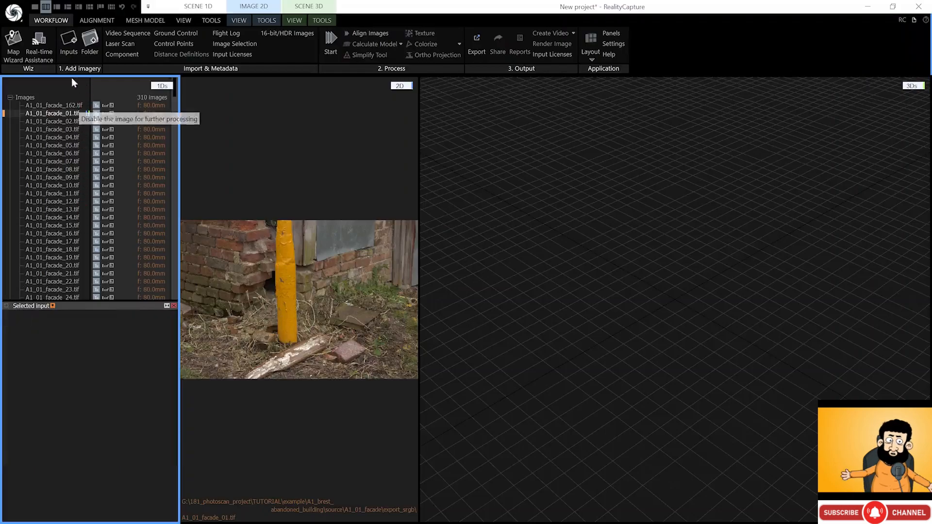
pyautogui.click(10, 96)
pyautogui.click(88, 22)
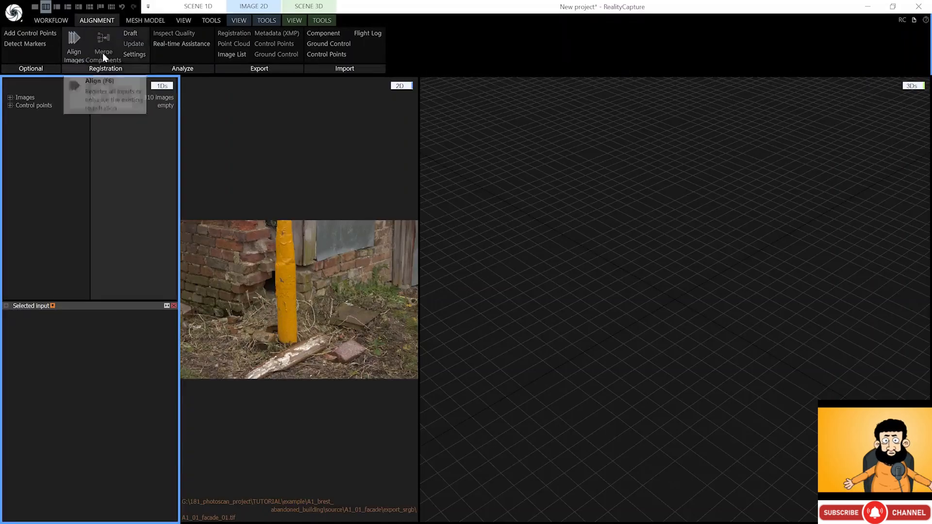
# - Set image downscale factor to 2, keep Medium detector sensitivity, and align all 310 images
pyautogui.click(135, 55)
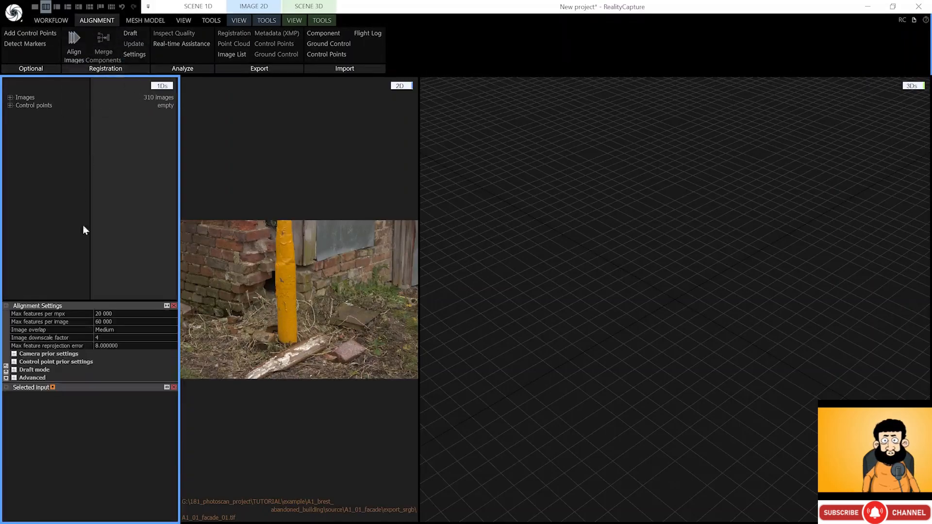
pyautogui.click(100, 338)
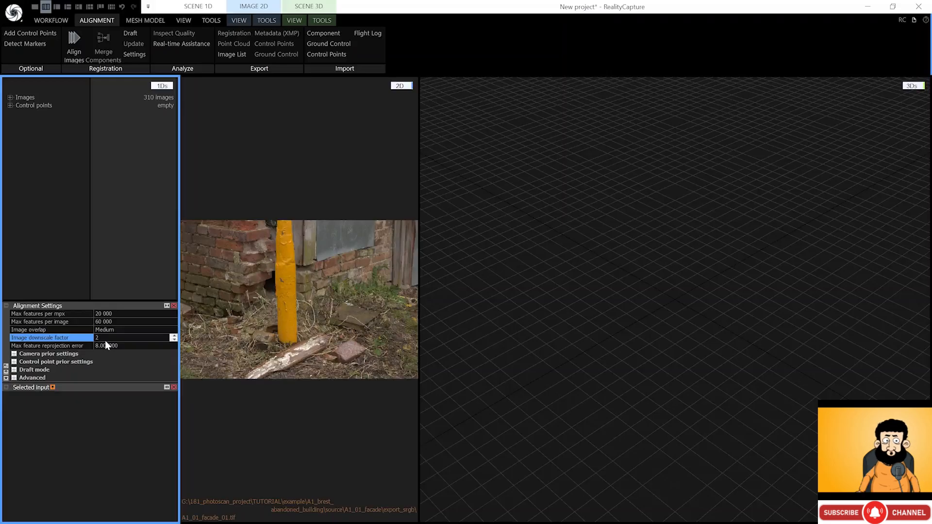
pyautogui.click(14, 378)
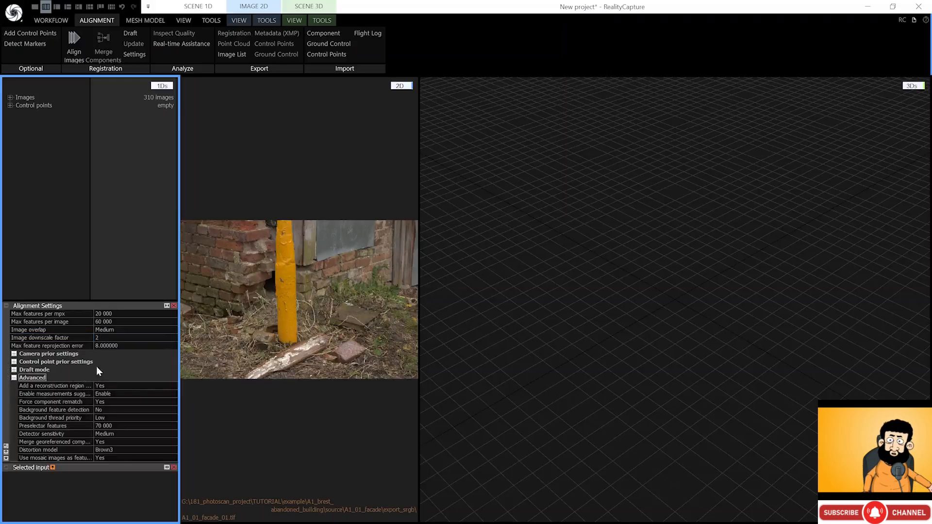
pyautogui.click(103, 433)
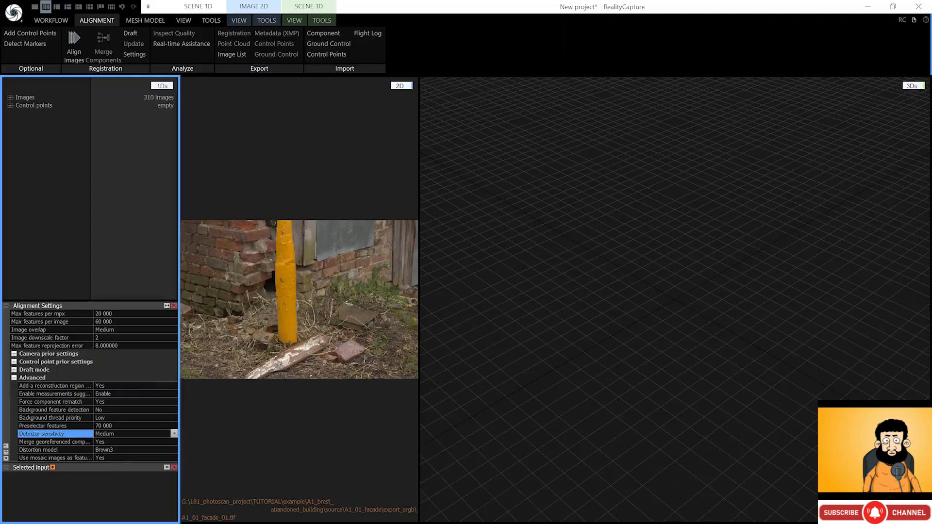
pyautogui.click(150, 434)
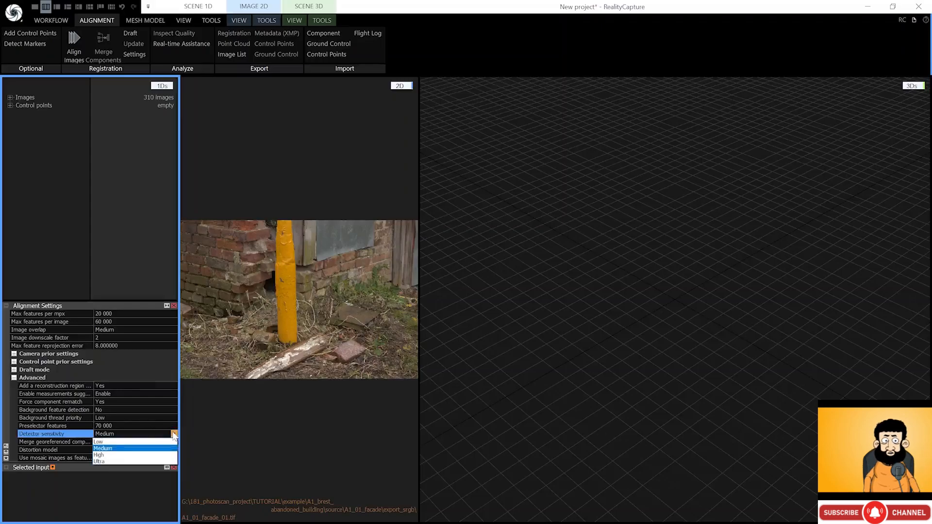
pyautogui.click(114, 449)
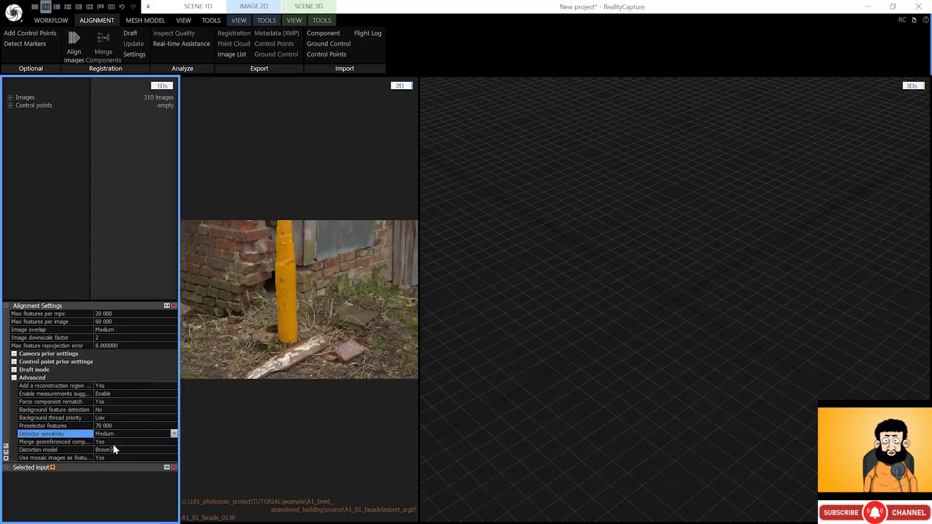
pyautogui.click(15, 378)
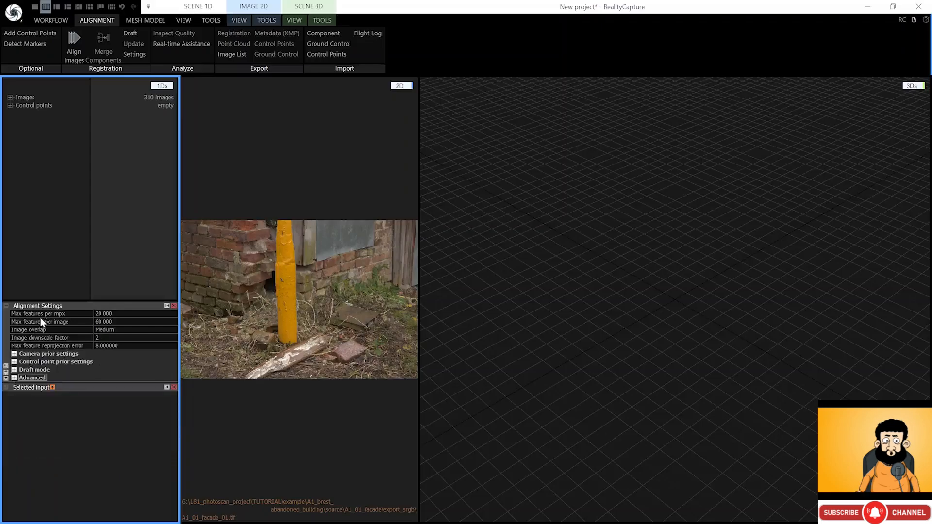
pyautogui.click(73, 39)
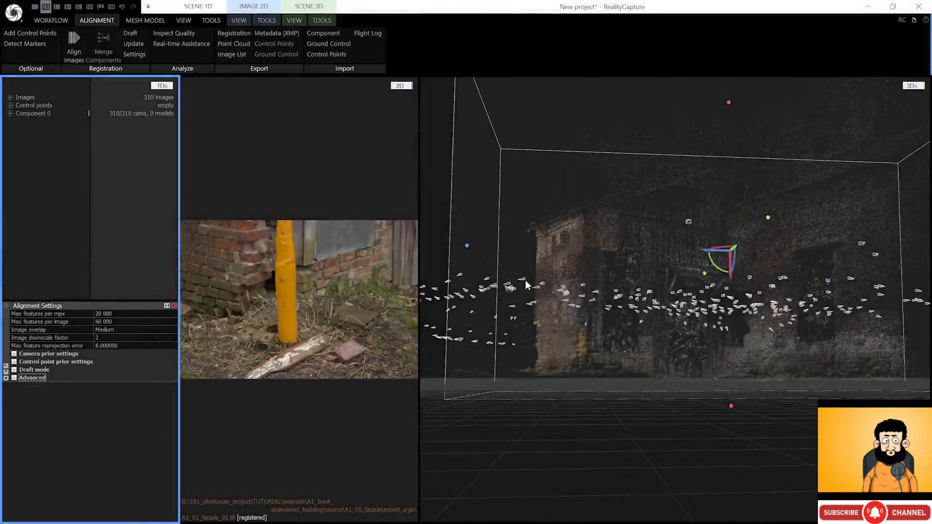
# - Use the 1+1 layout with the second pane as a 3D scene, orbited to face the building
pyautogui.moveTo(547, 269); pyautogui.dragTo(482, 224)
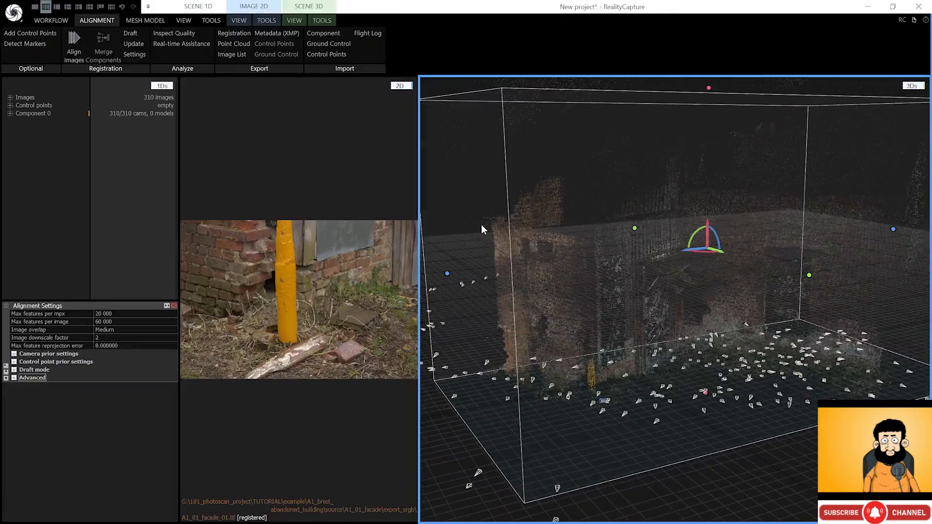
pyautogui.click(56, 6)
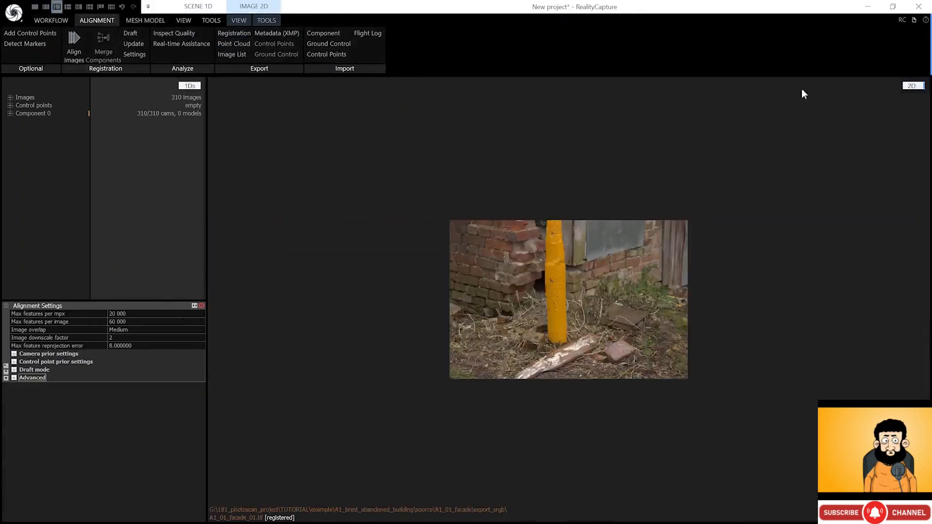
pyautogui.click(912, 86)
pyautogui.click(914, 112)
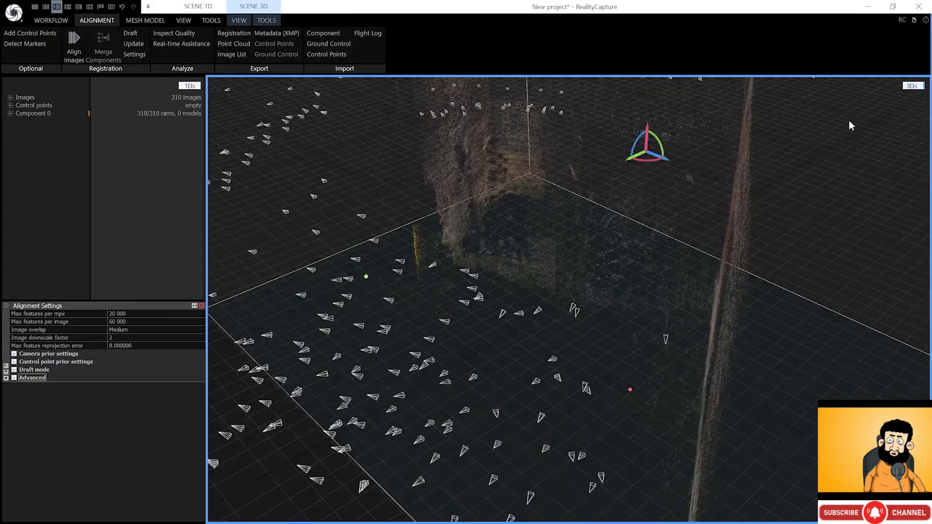
pyautogui.moveTo(537, 194); pyautogui.dragTo(637, 176)
pyautogui.scroll(-3, 632, 179)
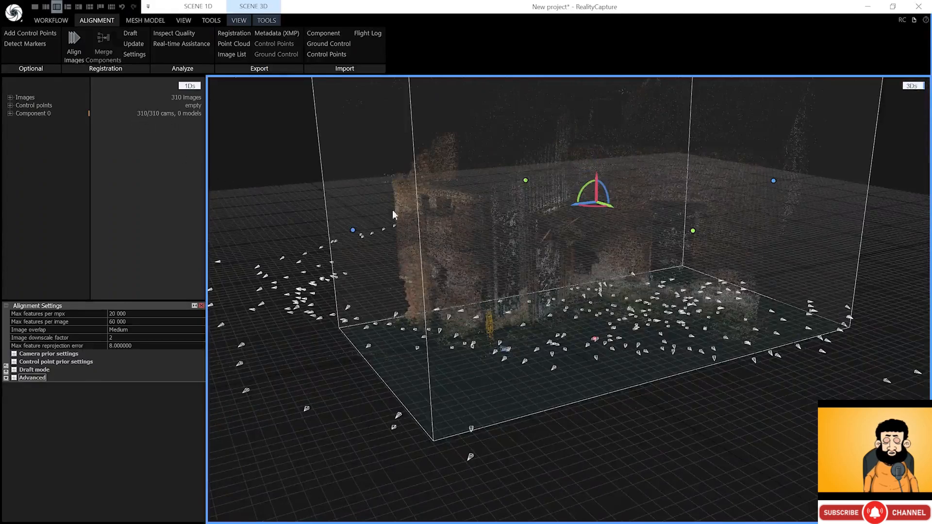
pyautogui.moveTo(437, 218); pyautogui.dragTo(476, 250)
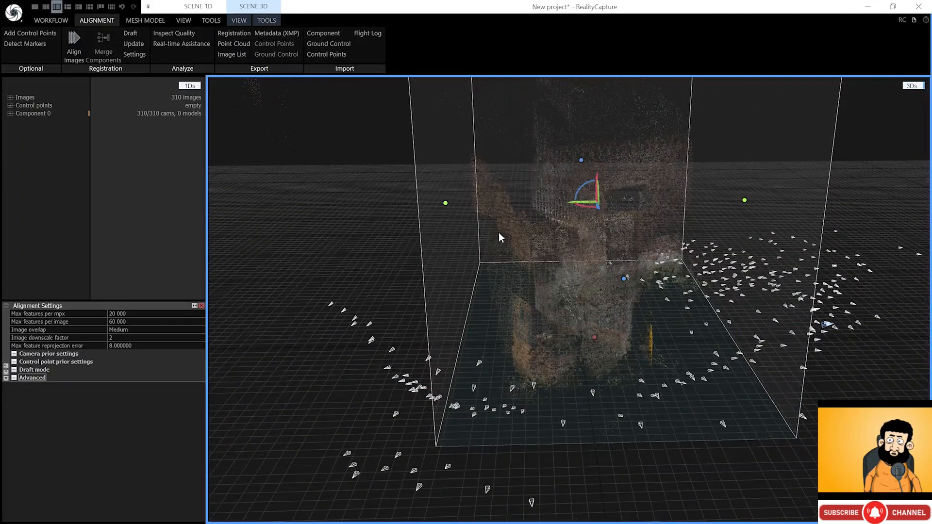
# - Export the registration as facade_01 into a folder renamed 01_camera_registration
pyautogui.click(242, 36)
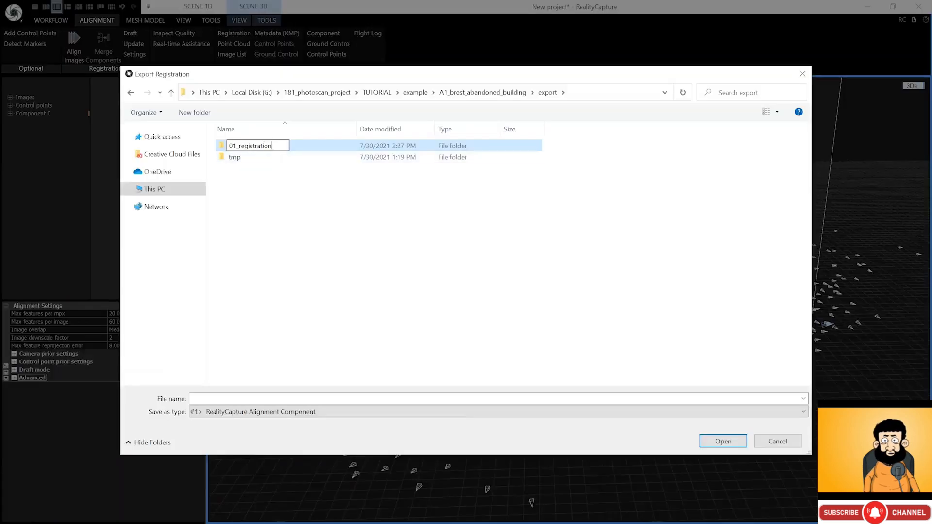
pyautogui.write('camera_')
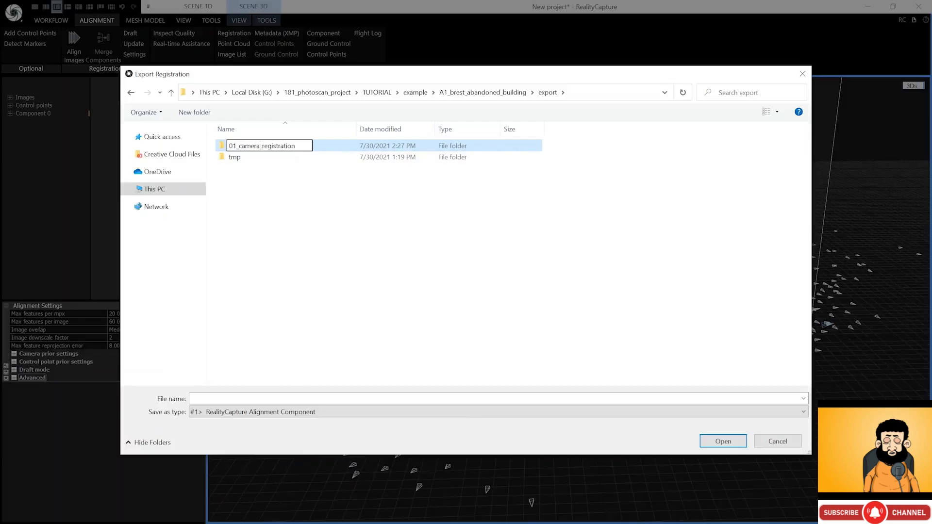
pyautogui.press('Return')
pyautogui.doubleClick(260, 146)
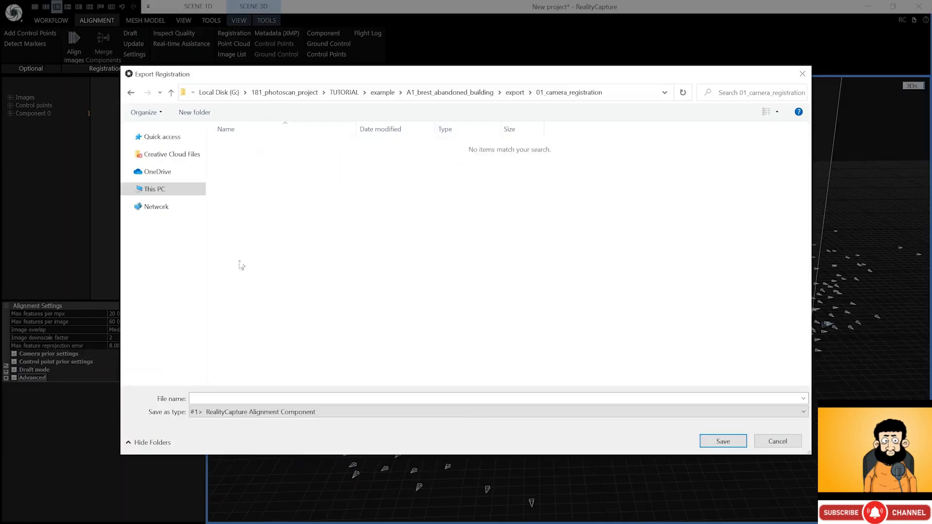
pyautogui.click(235, 398)
pyautogui.write('facade_01')
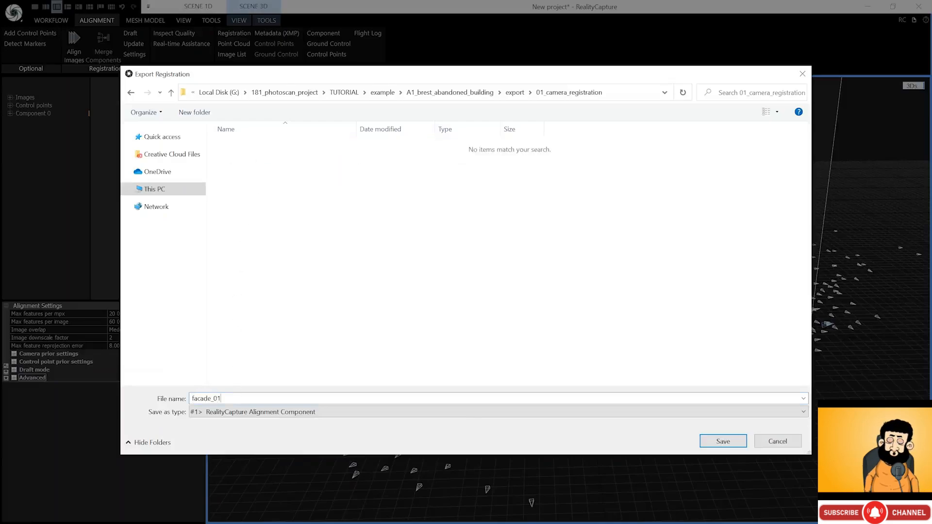
pyautogui.click(723, 441)
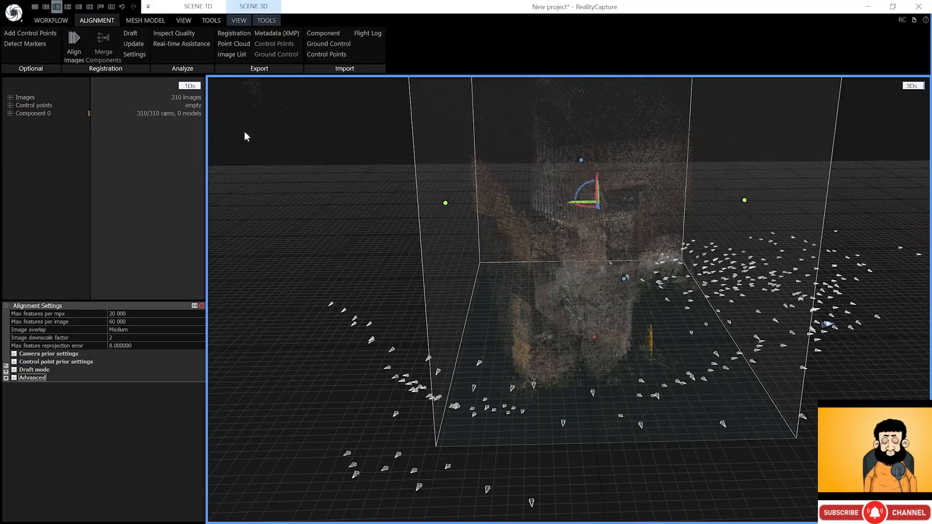
# - Start a new project without saving and import all A1_04_wall export_srgb images
pyautogui.click(14, 12)
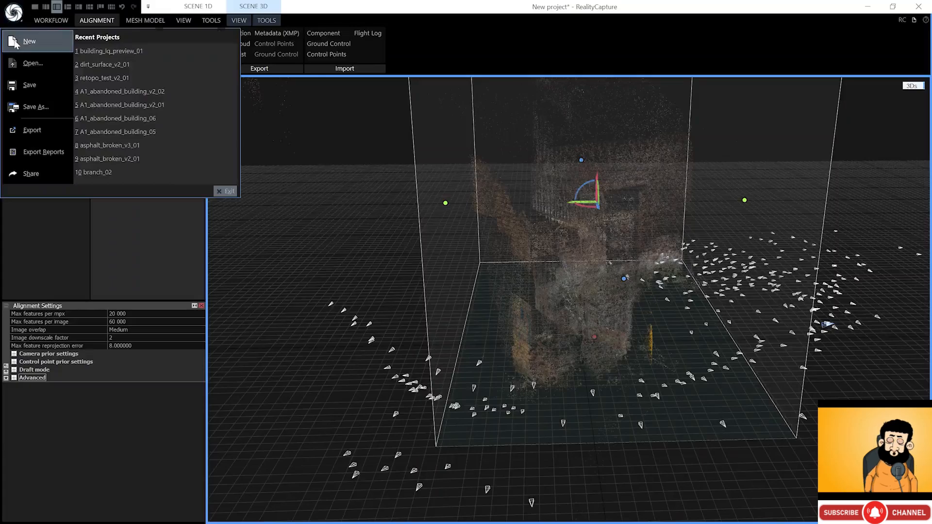
pyautogui.click(15, 43)
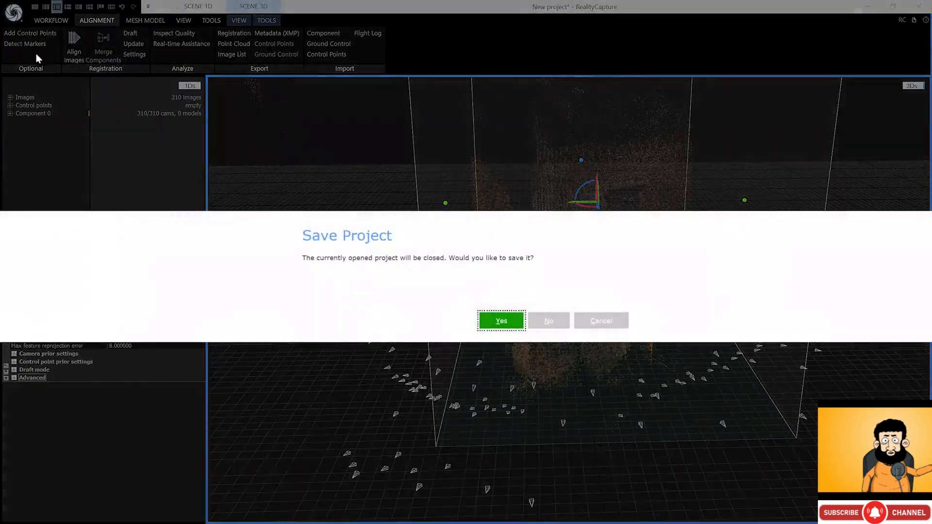
pyautogui.click(553, 327)
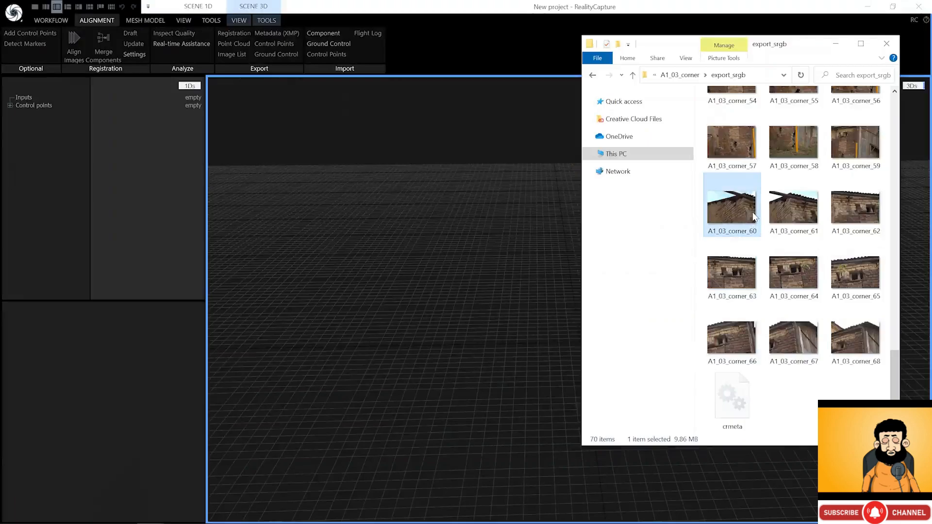
pyautogui.hotkey('alt', 'Left')
pyautogui.hotkey('alt', 'Left')
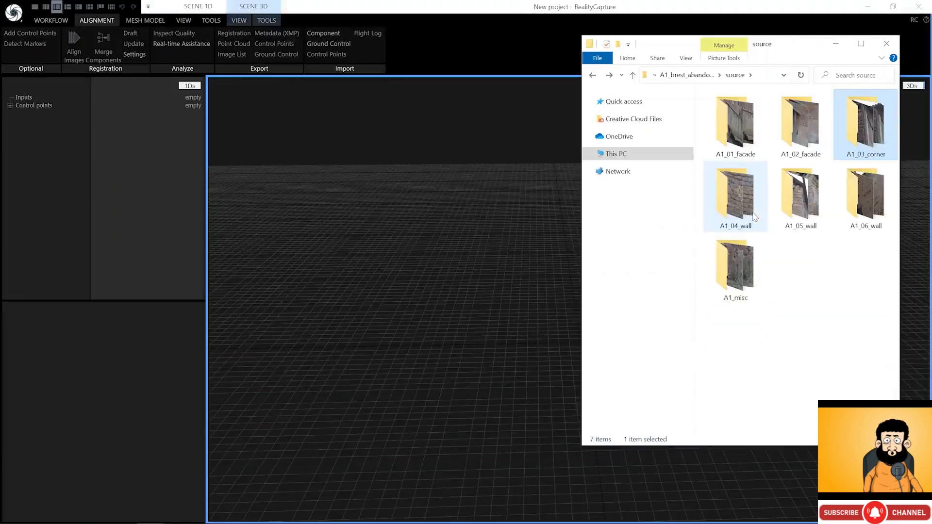
pyautogui.doubleClick(755, 217)
pyautogui.click(727, 118)
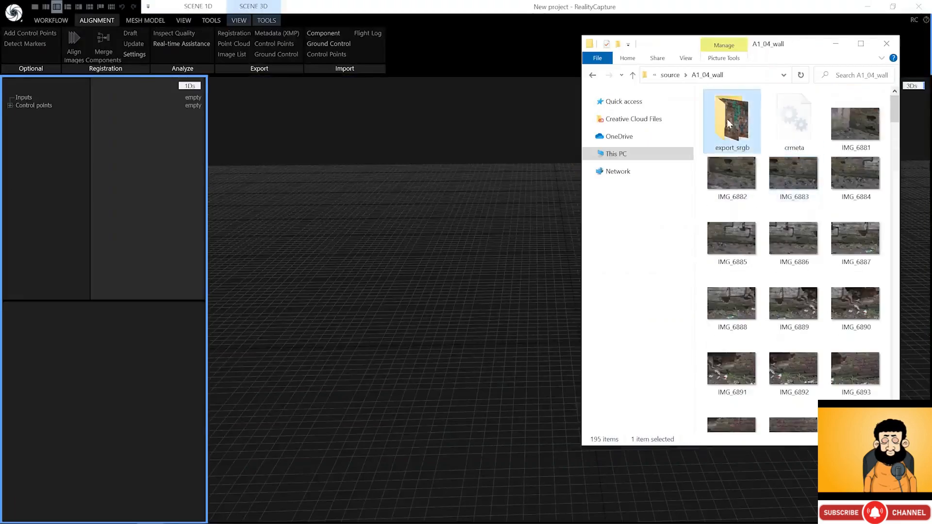
pyautogui.doubleClick(727, 119)
pyautogui.click(795, 121)
pyautogui.scroll(-15, 774, 314)
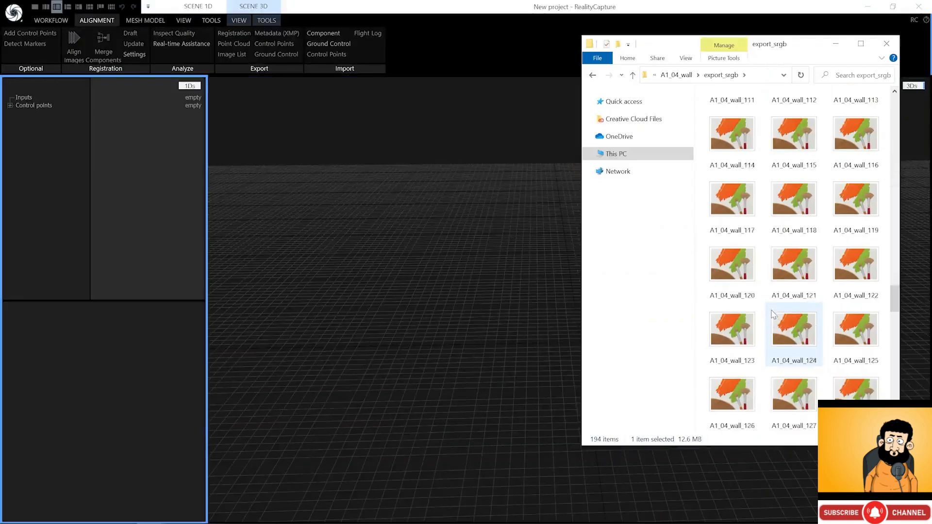
pyautogui.scroll(-10, 774, 314)
pyautogui.keyDown('shift'); pyautogui.click(794, 395); pyautogui.keyUp('shift')
pyautogui.moveTo(801, 403); pyautogui.dragTo(87, 138)
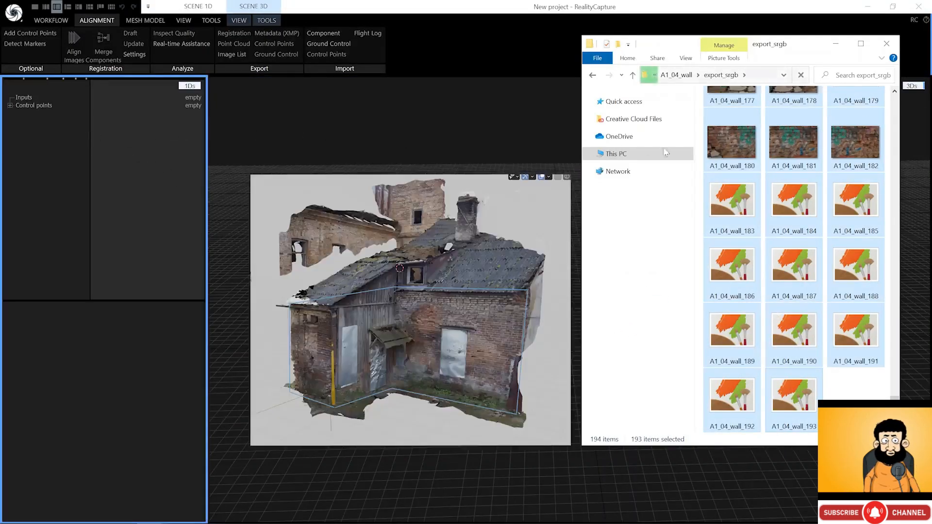
# - Add the A1_05_wall export_srgb images through A1_05_wall_150 to the project
pyautogui.click(785, 176)
pyautogui.hotkey('alt', 'Left')
pyautogui.hotkey('alt', 'Left')
pyautogui.doubleClick(785, 176)
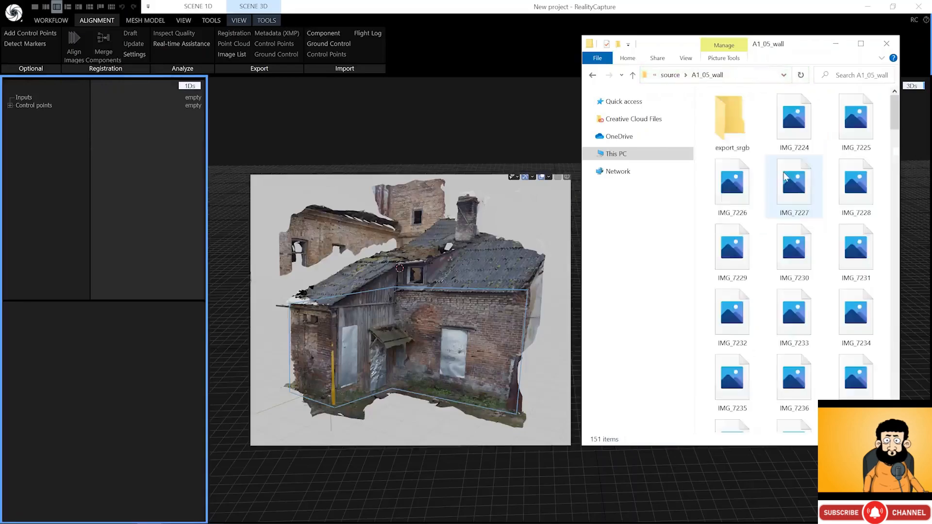
pyautogui.doubleClick(749, 133)
pyautogui.click(788, 118)
pyautogui.scroll(-15, 801, 305)
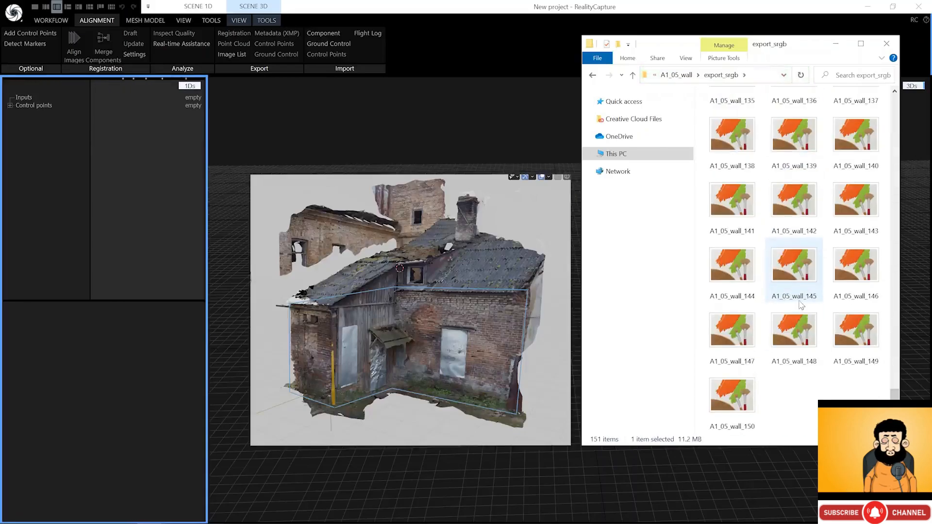
pyautogui.keyDown('shift'); pyautogui.click(733, 403); pyautogui.keyUp('shift')
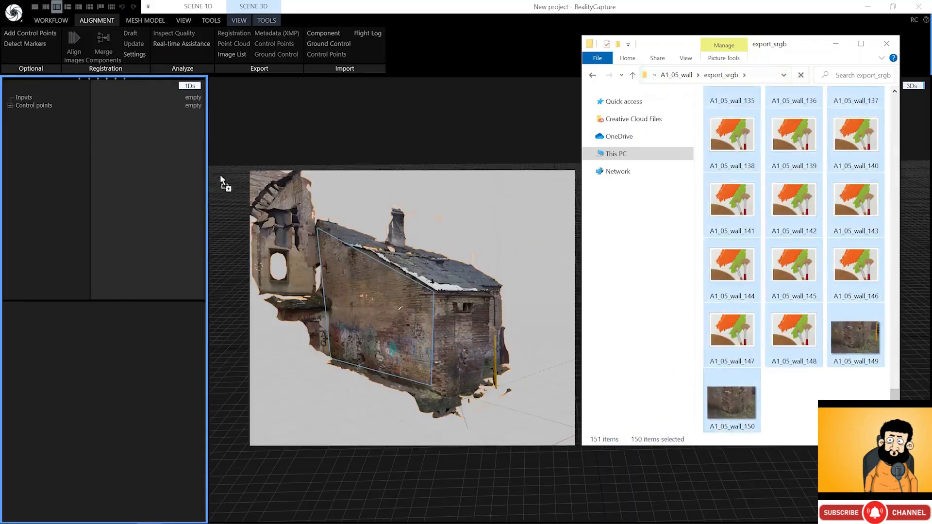
pyautogui.moveTo(221, 177); pyautogui.dragTo(154, 129)
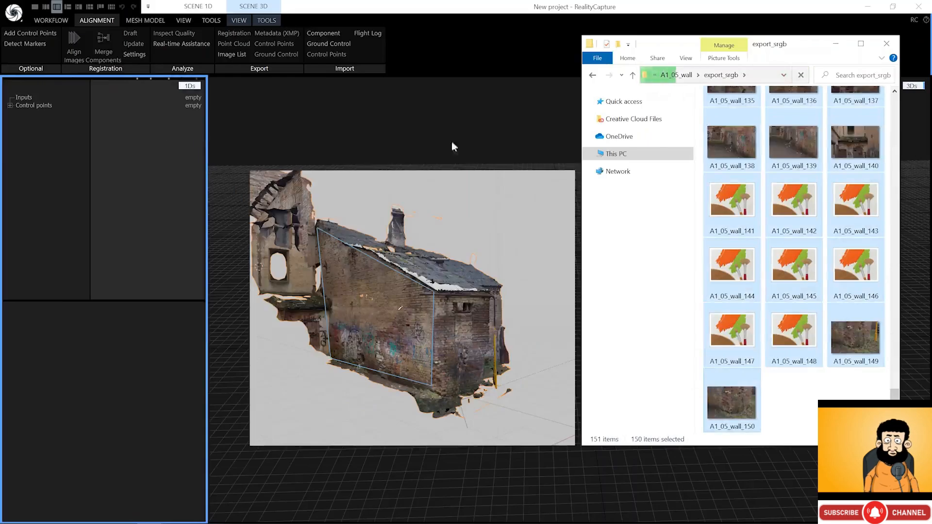
# - Add every image from the A1_06_wall export_srgb folder, bringing the total to 456
pyautogui.click(779, 169)
pyautogui.hotkey('alt', 'Left')
pyautogui.hotkey('alt', 'Left')
pyautogui.doubleClick(816, 199)
pyautogui.doubleClick(733, 117)
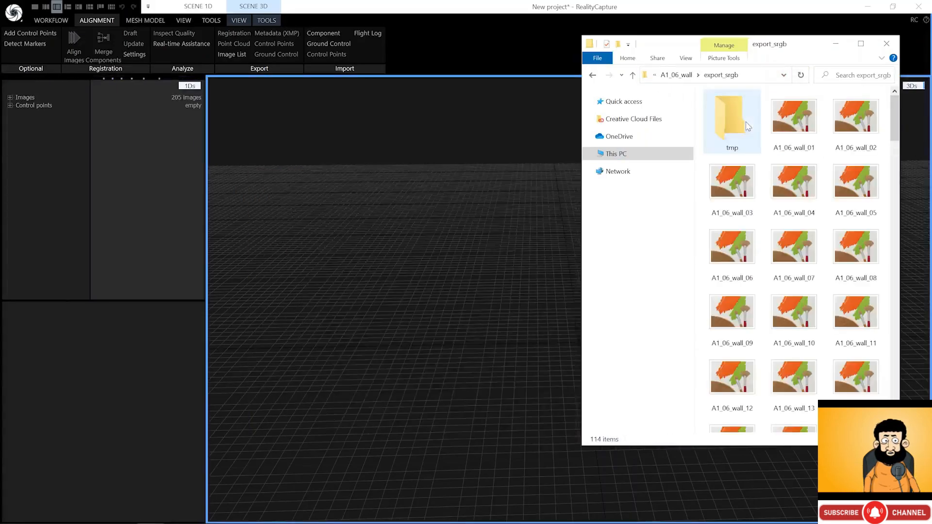
pyautogui.click(794, 119)
pyautogui.scroll(-15, 802, 176)
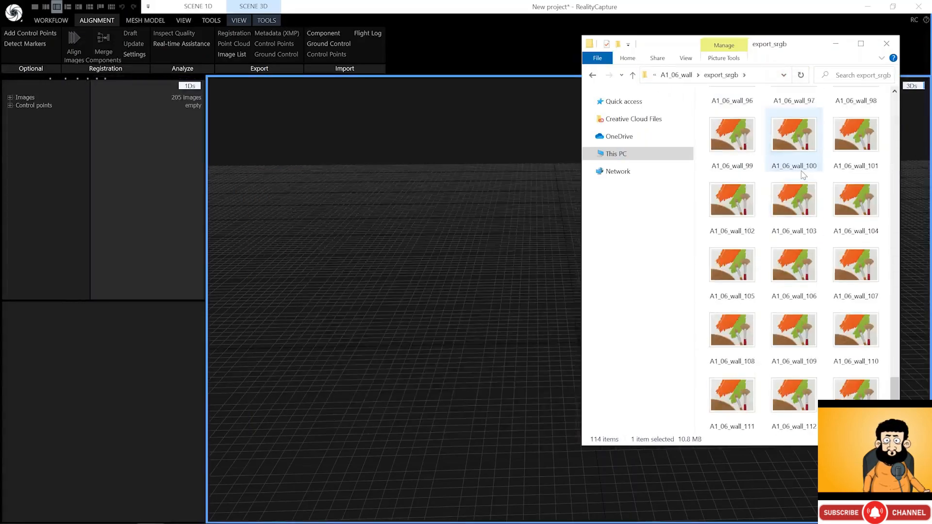
pyautogui.hotkey('ctrl', 'a')
pyautogui.moveTo(842, 349); pyautogui.dragTo(150, 144)
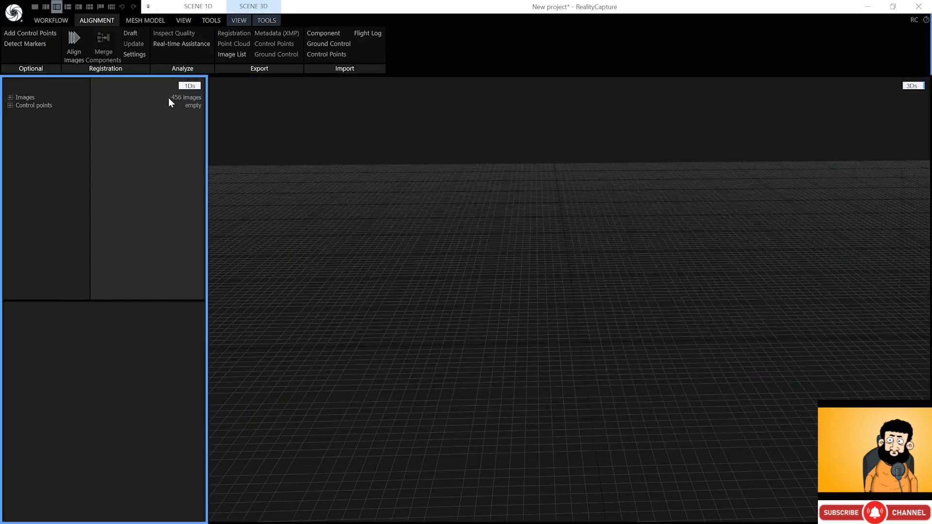
# - Align the 456 wall images and orbit the resulting point cloud to inspect it side-on
pyautogui.click(81, 42)
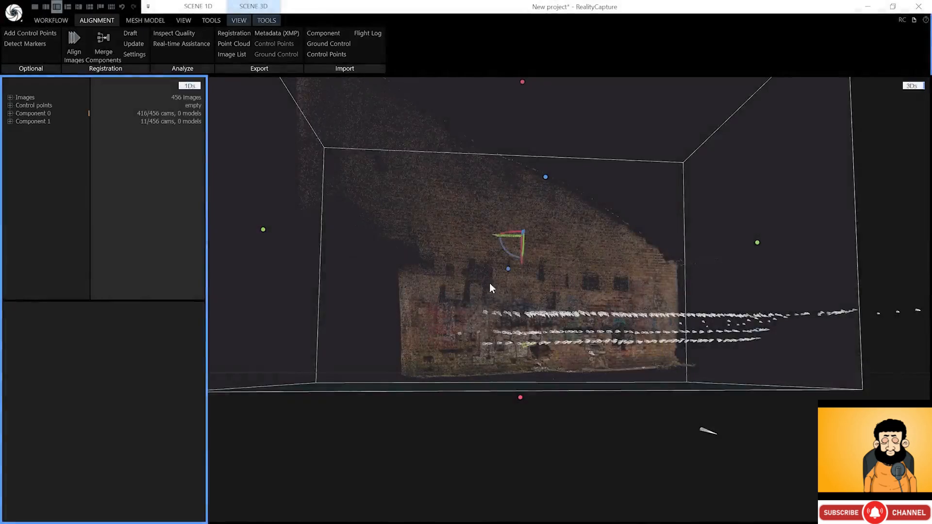
pyautogui.moveTo(489, 284); pyautogui.dragTo(630, 329)
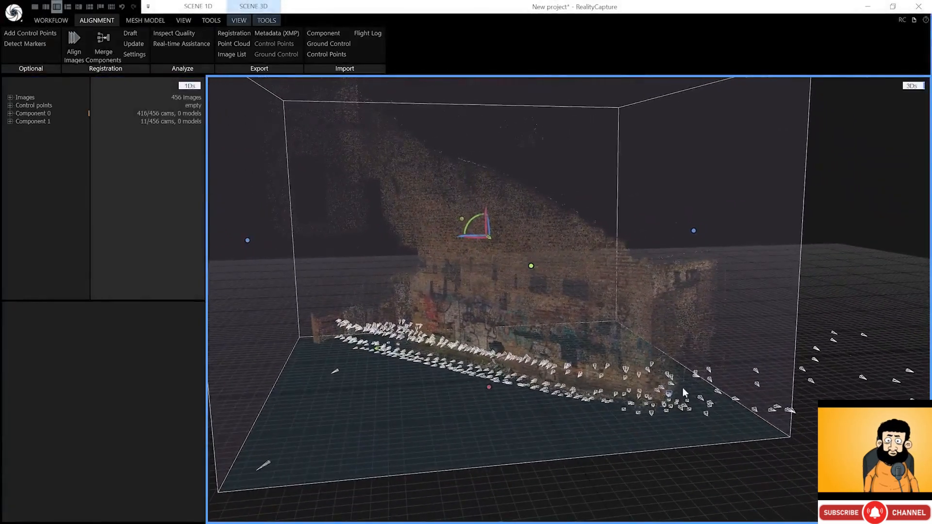
pyautogui.moveTo(657, 292); pyautogui.dragTo(613, 297)
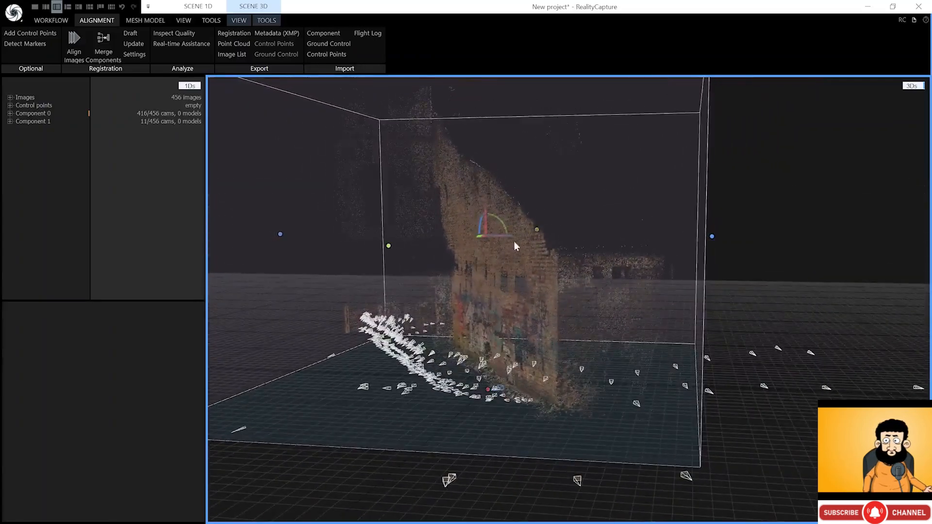
pyautogui.click(245, 36)
# - Save the wall registration as wall_01, then start a new project discarding the current one
pyautogui.write('wall_01')
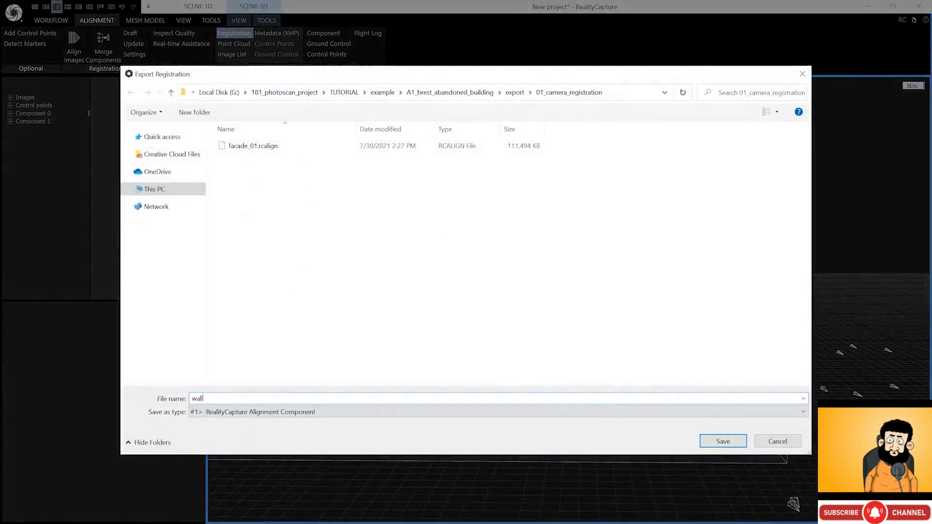
pyautogui.click(723, 441)
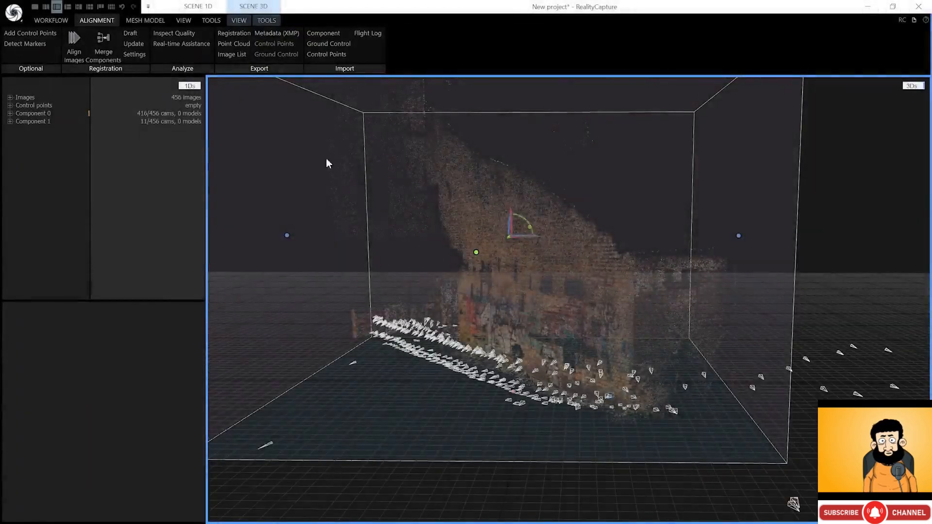
pyautogui.click(22, 17)
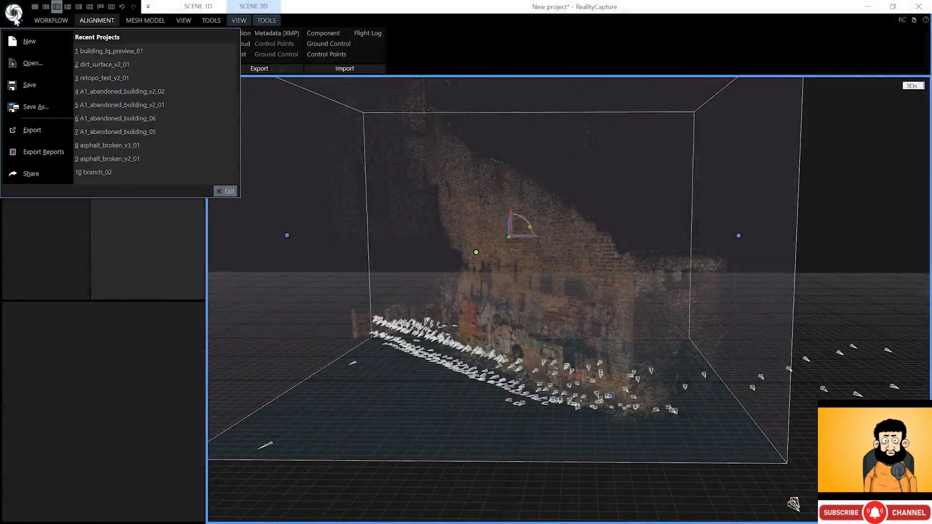
pyautogui.click(19, 41)
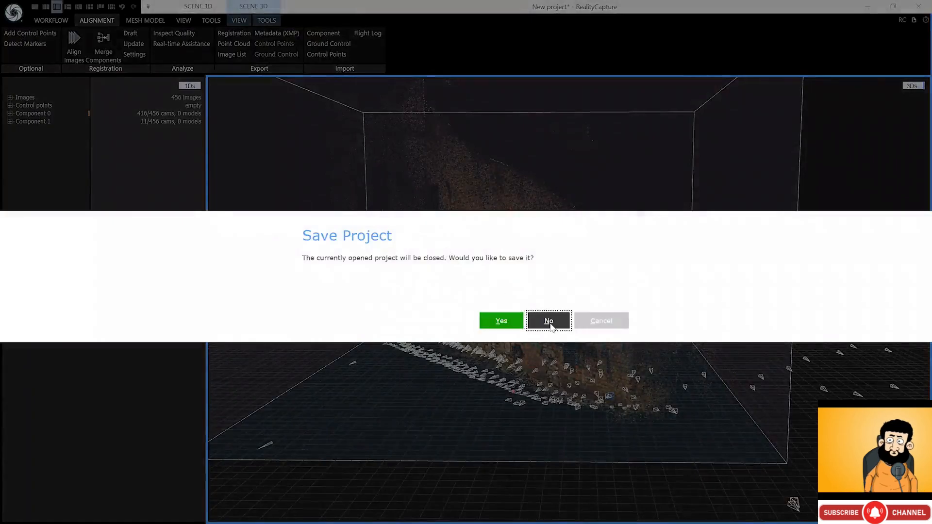
pyautogui.click(546, 320)
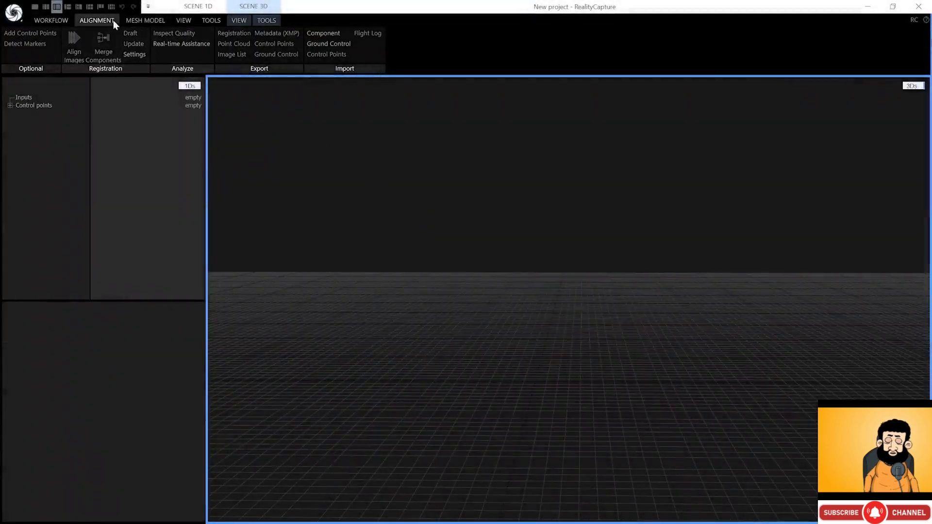
# - Import the wall_01.rcalign and facade_01.rcalign aligned components together
pyautogui.click(56, 20)
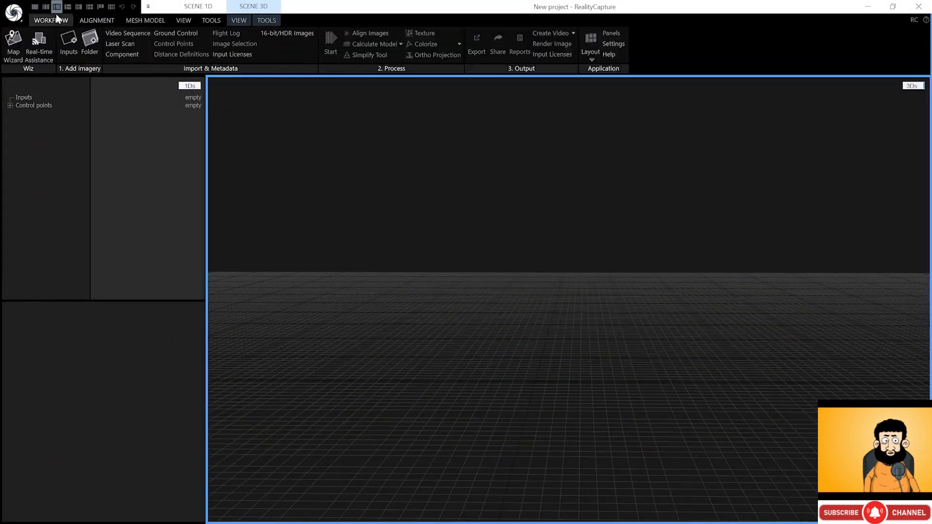
pyautogui.click(130, 59)
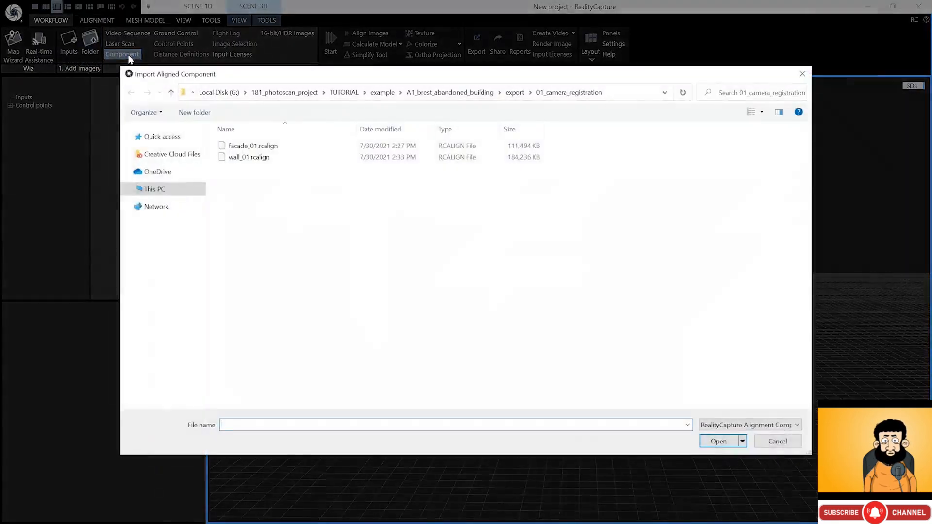
pyautogui.click(251, 157)
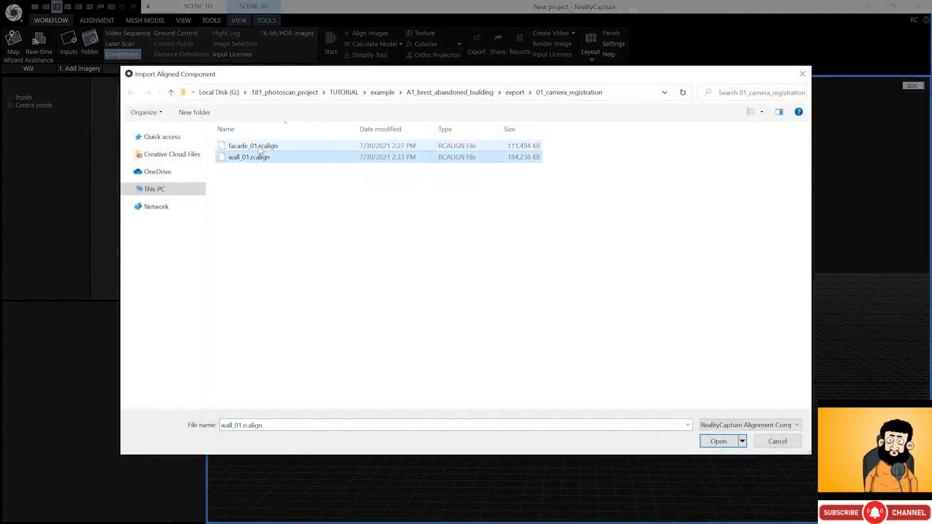
pyautogui.keyDown('ctrl'); pyautogui.click(258, 146); pyautogui.keyUp('ctrl')
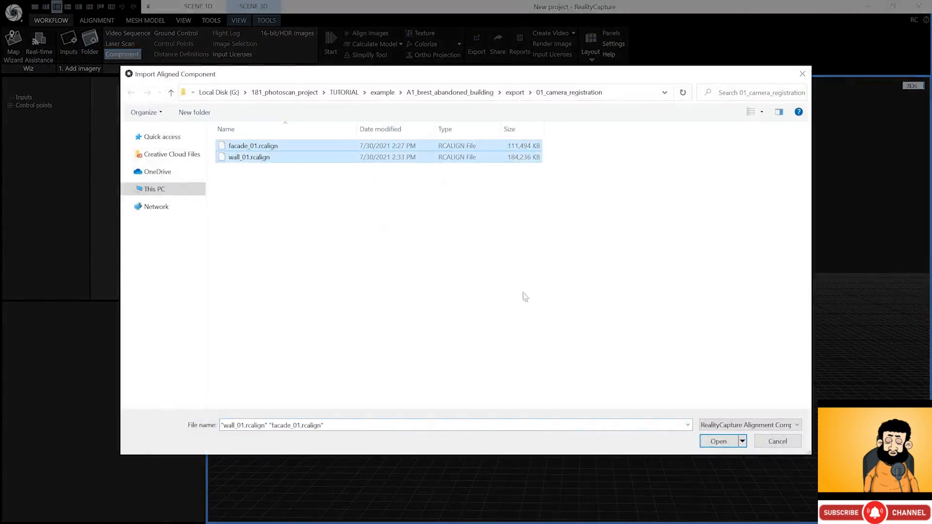
pyautogui.click(718, 442)
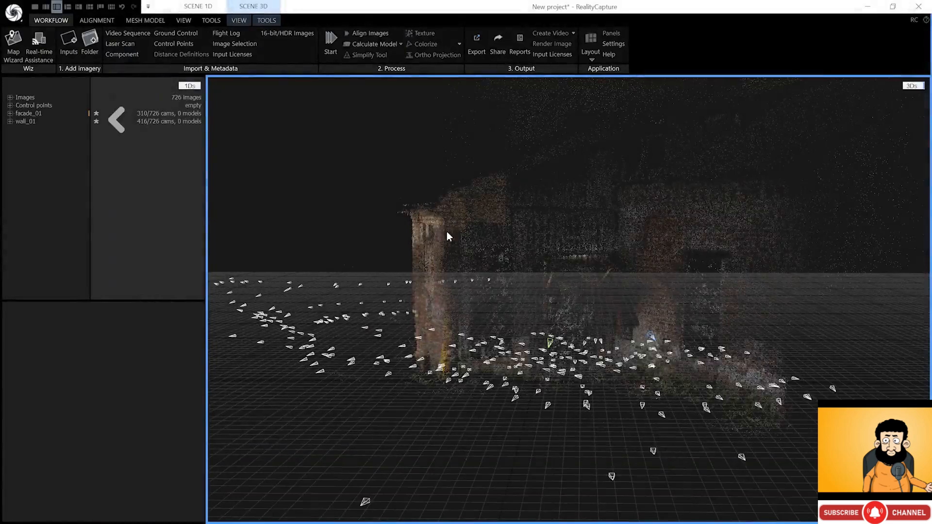
# - Expand facade_01's camera poses and select all 310 of its cameras
pyautogui.click(39, 117)
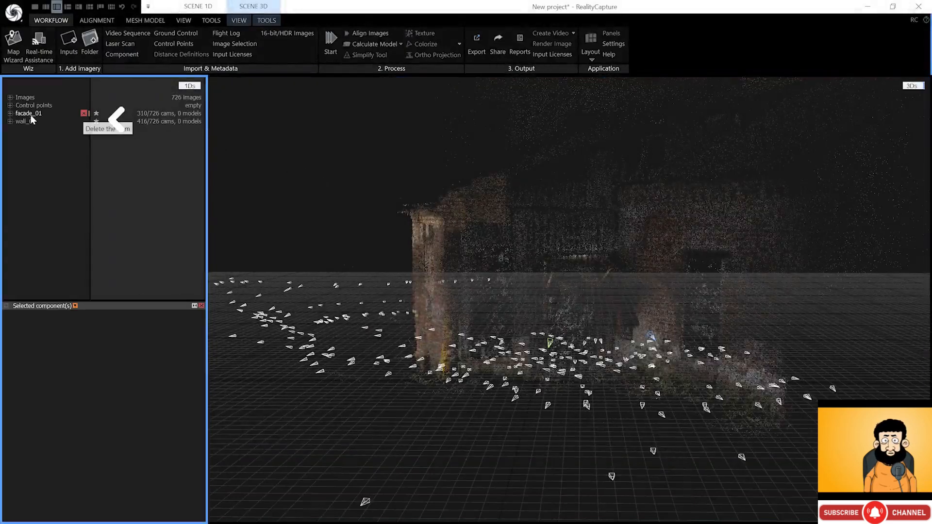
pyautogui.click(10, 114)
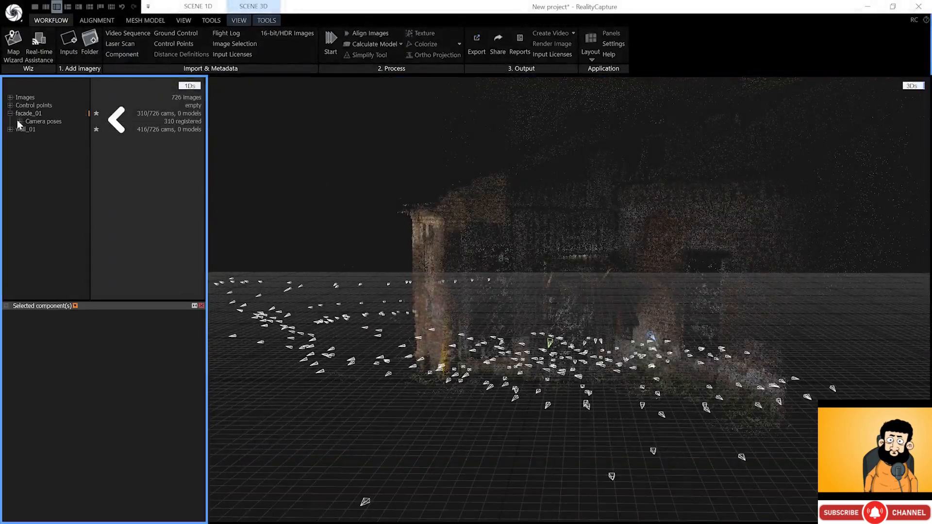
pyautogui.click(20, 122)
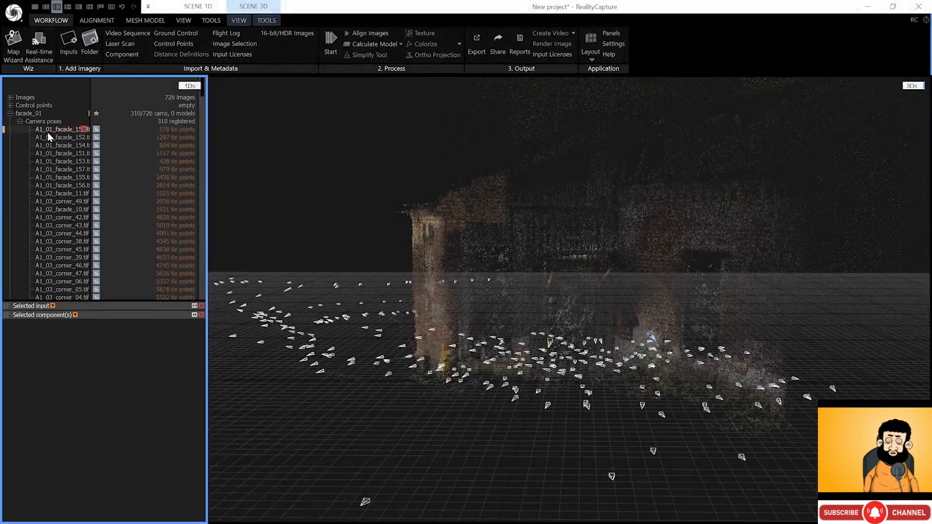
pyautogui.hotkey('ctrl', 'a')
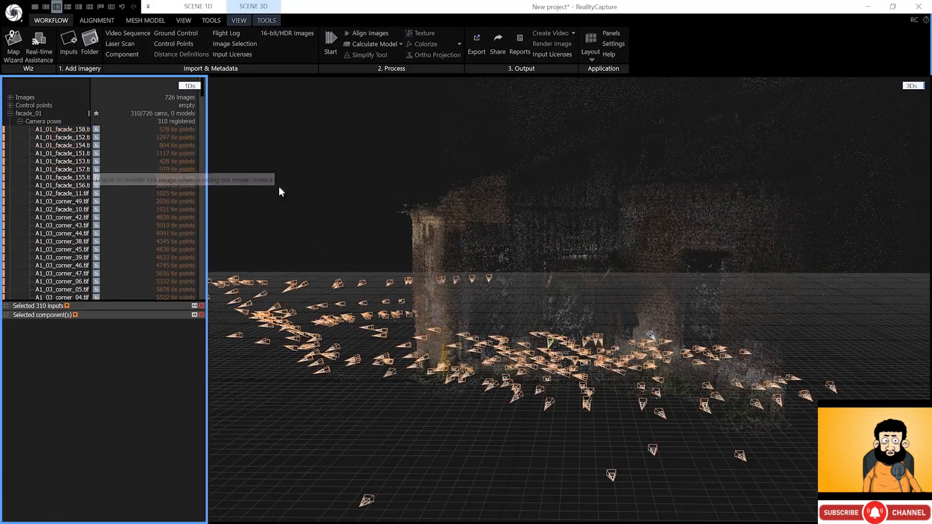
# - Lasso-select the 303 cameras around the building in the 3D scene
pyautogui.click(97, 20)
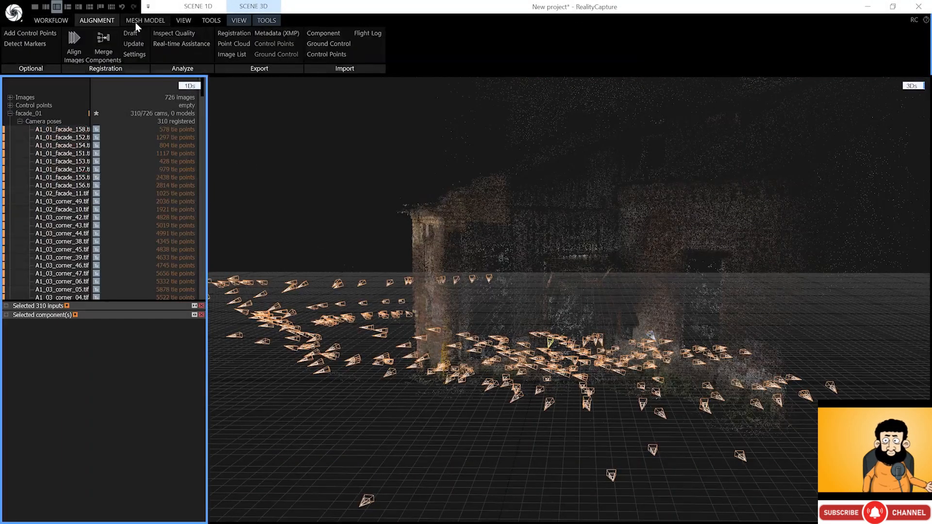
pyautogui.click(210, 19)
pyautogui.click(267, 20)
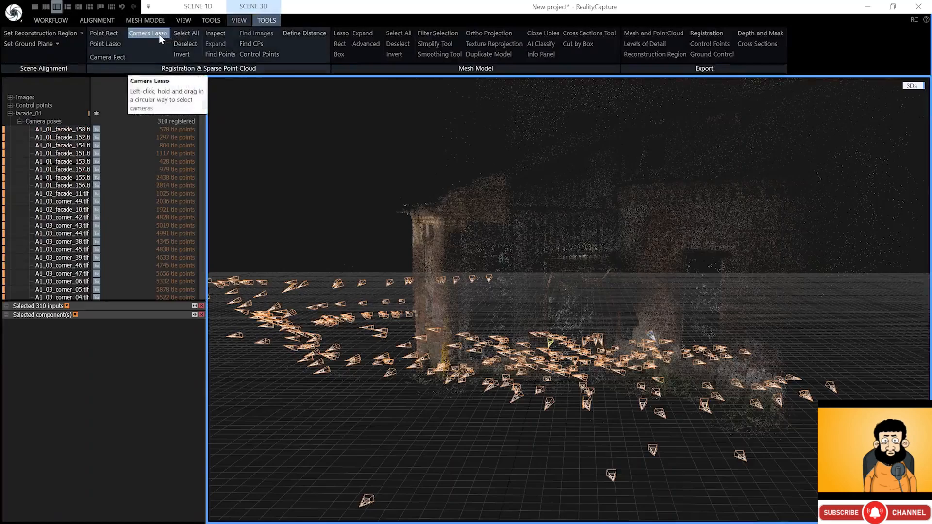
pyautogui.click(160, 37)
pyautogui.moveTo(374, 200)
pyautogui.mouseDown()
pyautogui.moveTo(199, 349)
pyautogui.moveTo(921, 386)
pyautogui.mouseUp()
pyautogui.scroll(-7, 587, 200)
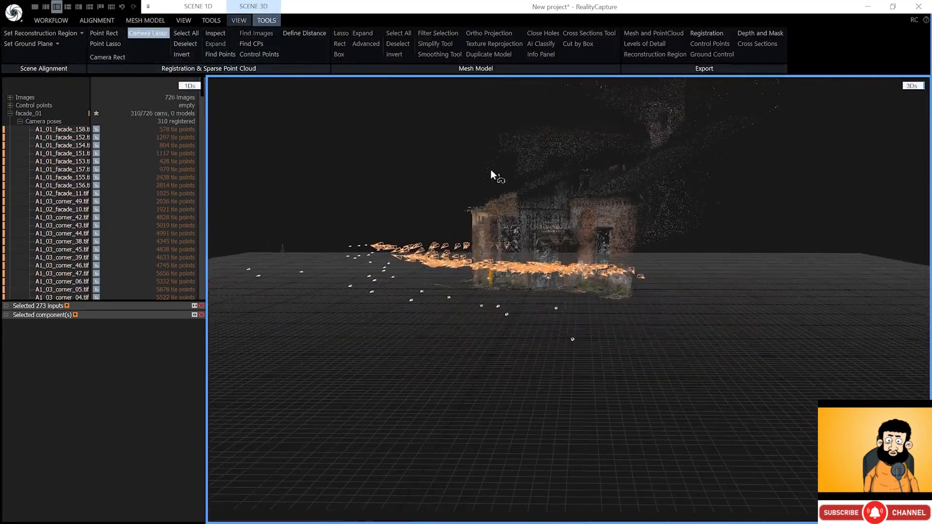
pyautogui.moveTo(406, 144)
pyautogui.mouseDown()
pyautogui.moveTo(223, 223)
pyautogui.moveTo(832, 260)
pyautogui.mouseUp()
pyautogui.scroll(4, 517, 238)
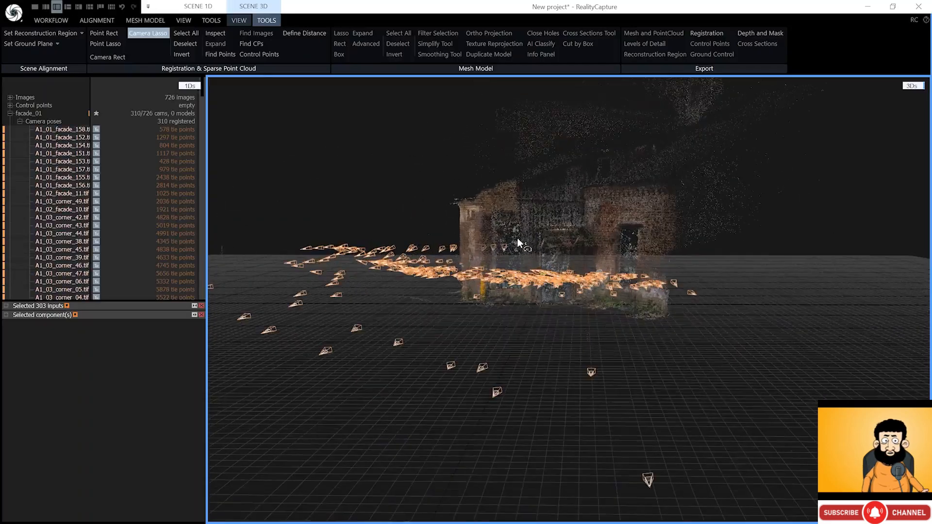
pyautogui.moveTo(518, 238); pyautogui.dragTo(525, 242, button='right')
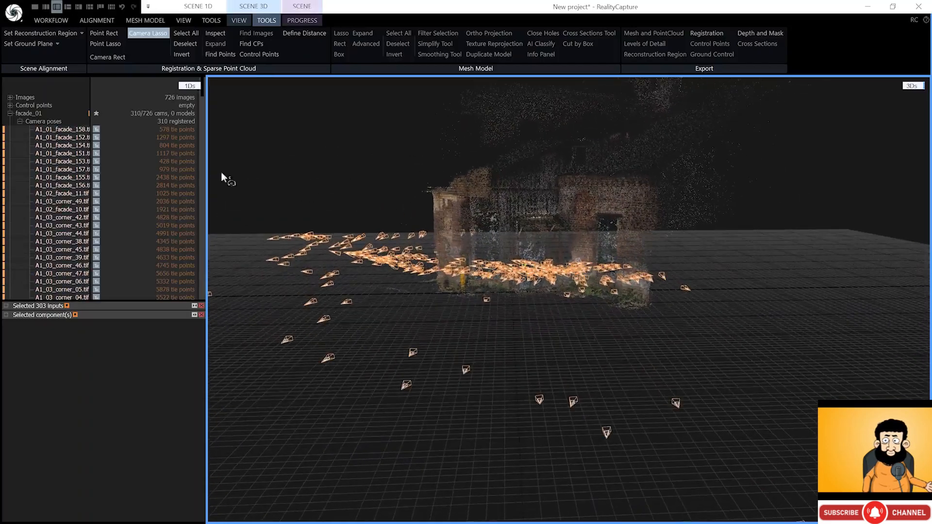
# - Set the selected cameras' Prior pose > Absolute pose to Locked
pyautogui.click(7, 307)
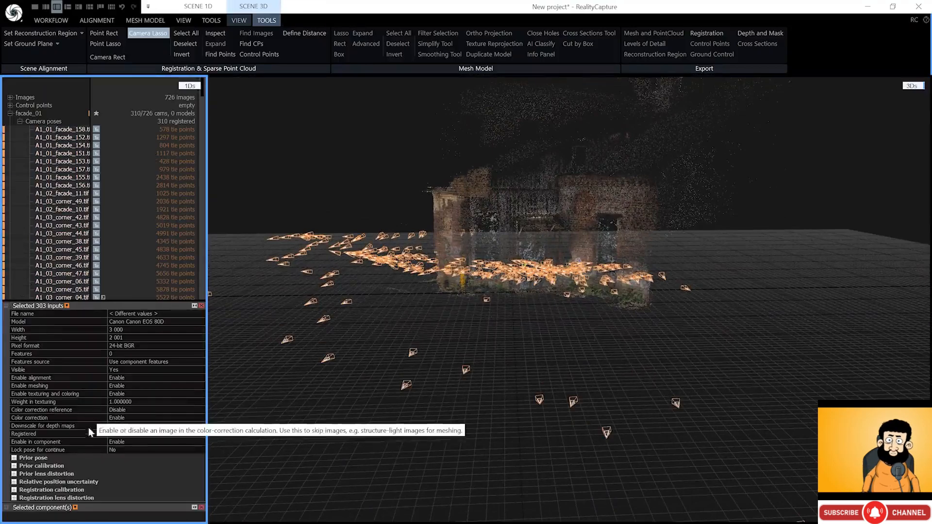
pyautogui.click(14, 458)
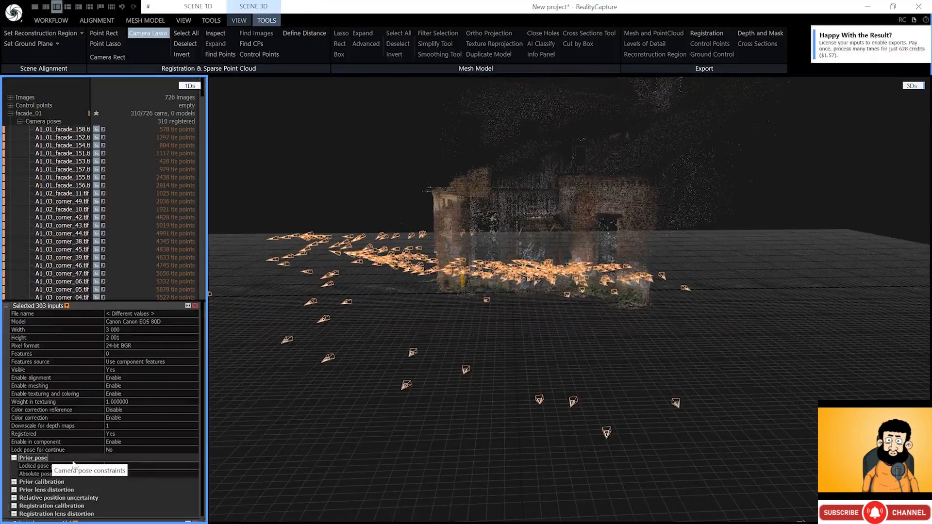
pyautogui.click(144, 474)
pyautogui.click(195, 474)
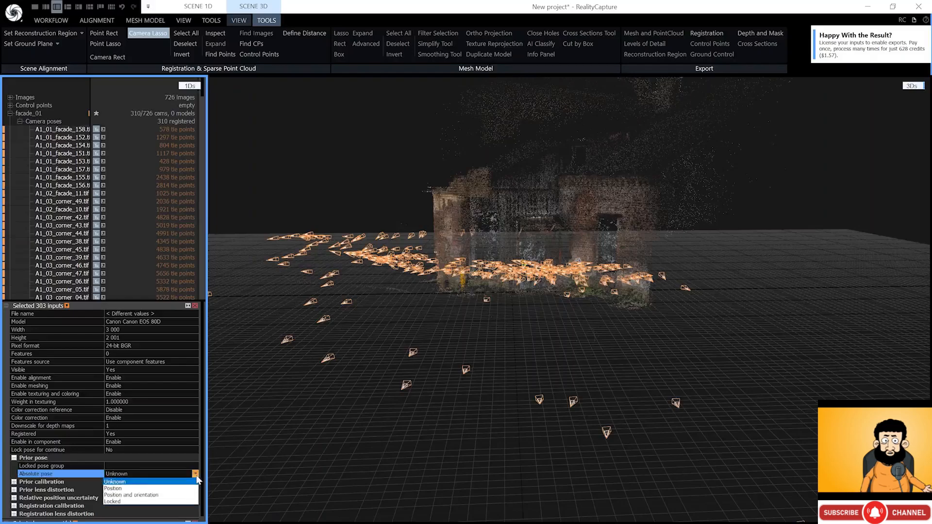
pyautogui.click(170, 502)
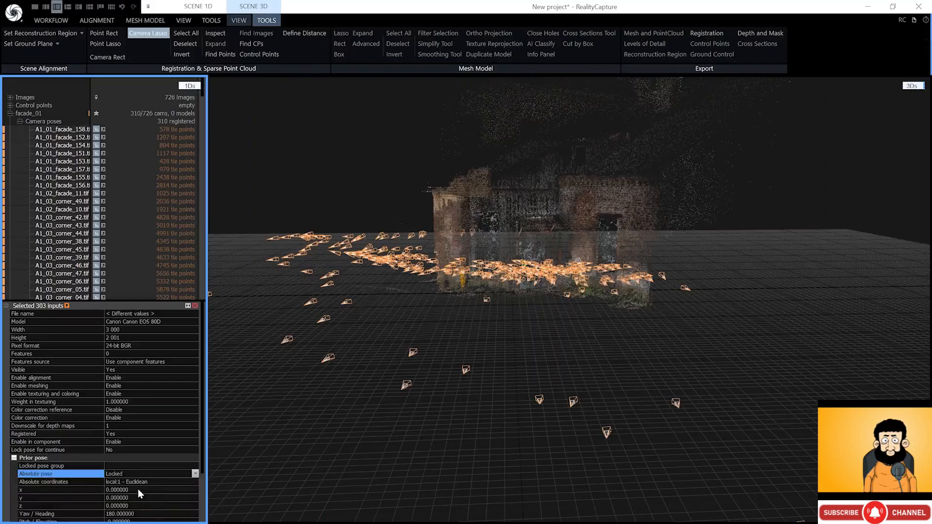
pyautogui.click(14, 458)
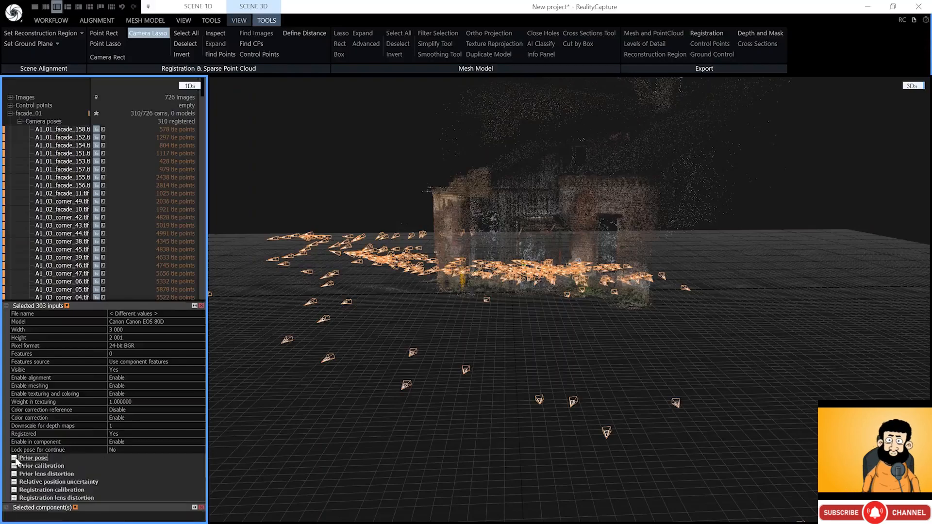
pyautogui.click(6, 306)
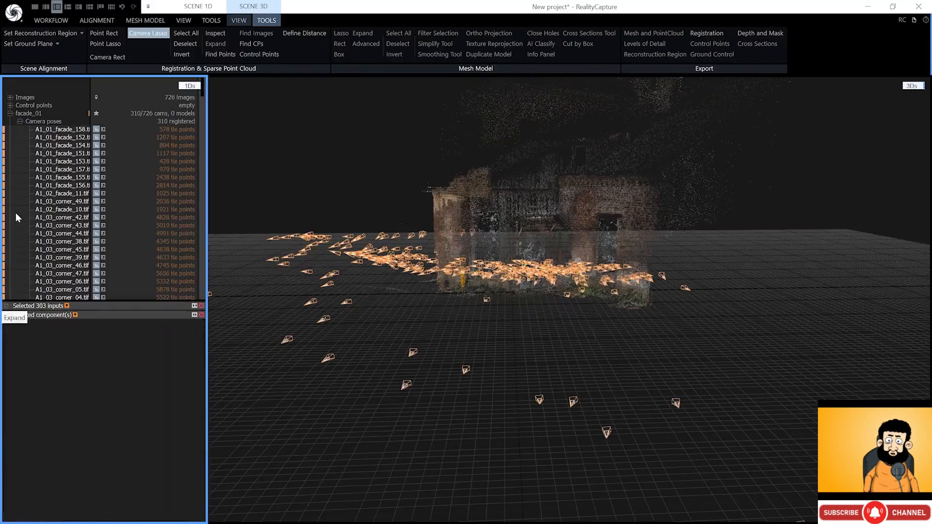
pyautogui.click(10, 114)
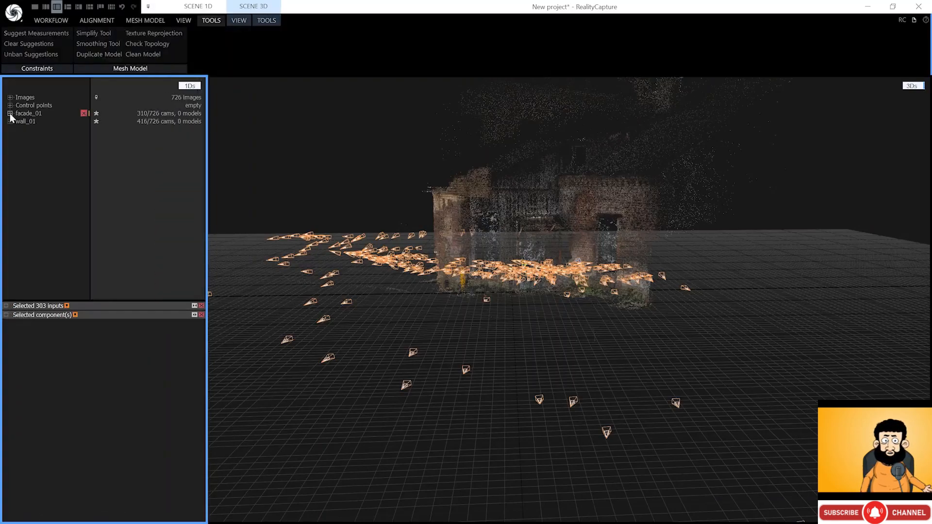
# - Merge the facade_01 and wall_01 components into a single component
pyautogui.click(96, 20)
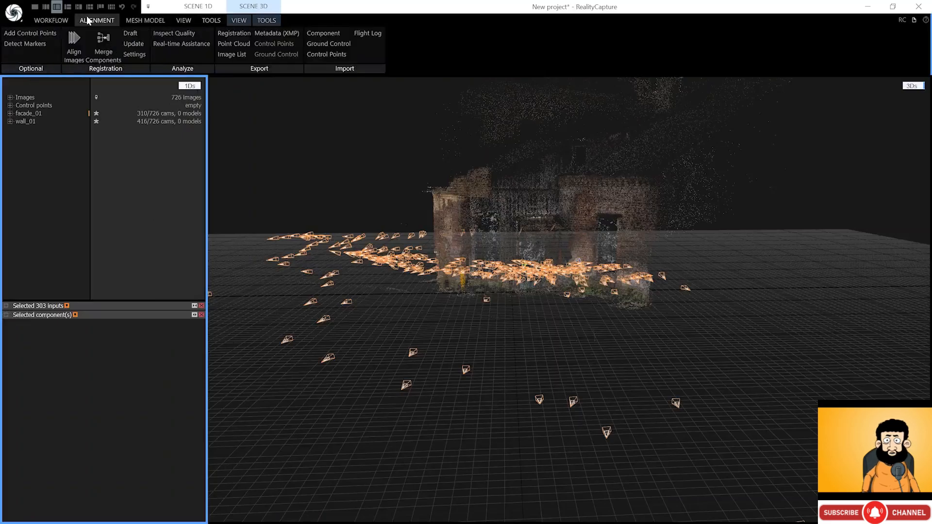
pyautogui.click(109, 44)
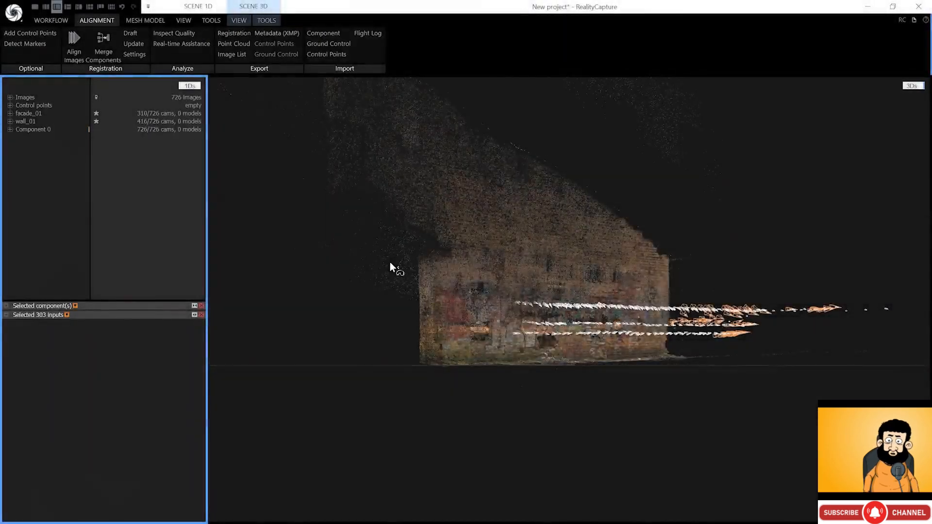
pyautogui.moveTo(390, 262); pyautogui.dragTo(309, 387, button='right')
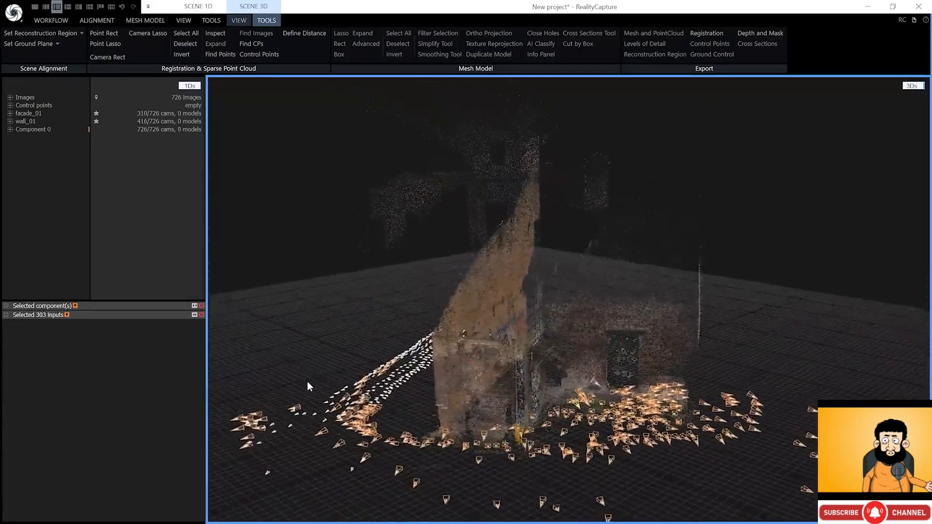
# - Rename the merged Component 0 to facade+wall_01
pyautogui.click(126, 186)
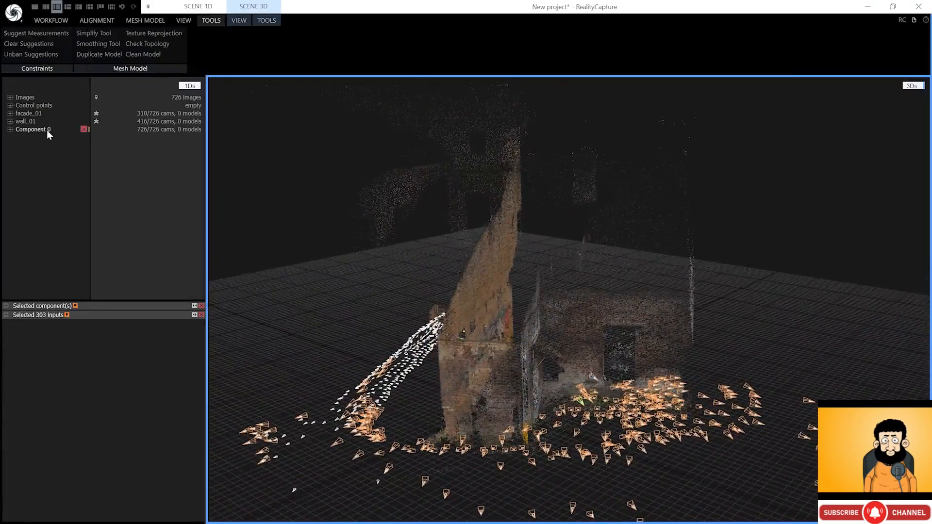
pyautogui.click(8, 308)
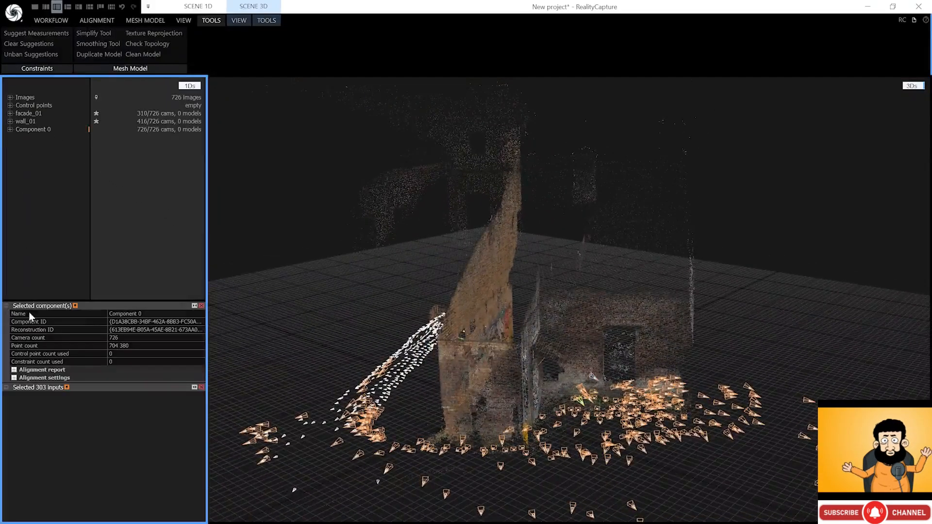
pyautogui.click(125, 313)
pyautogui.write('facade+wall_01')
pyautogui.press('Return')
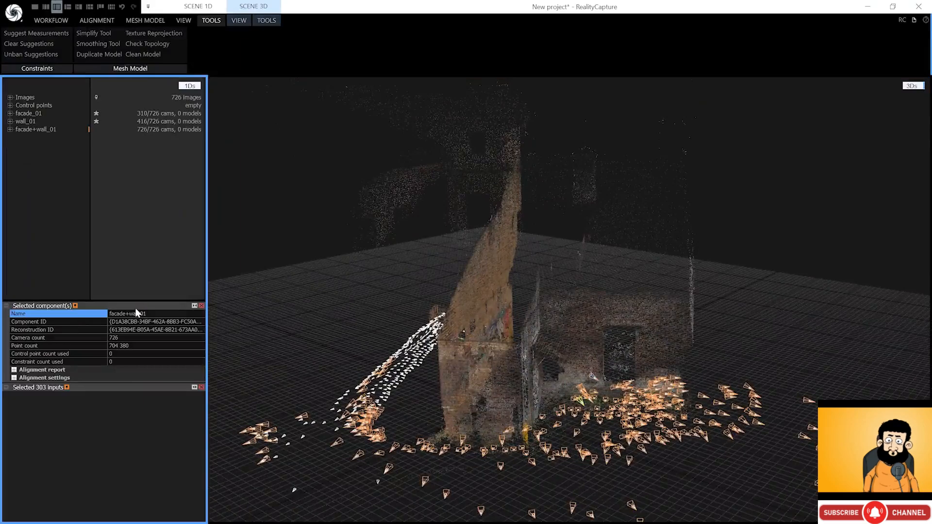
# - Compare the point counts of facade_01, wall_01 and the merged facade+wall_01
pyautogui.click(35, 122)
pyautogui.click(33, 115)
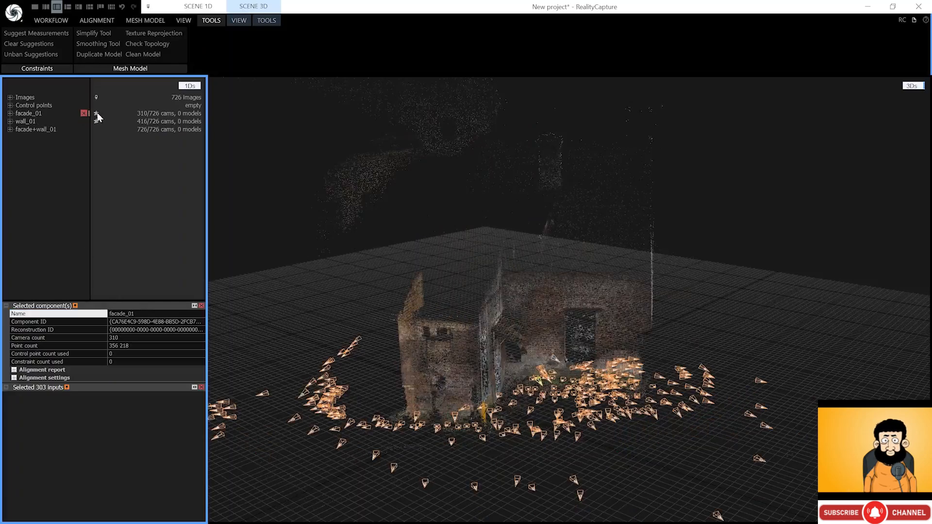
pyautogui.click(110, 346)
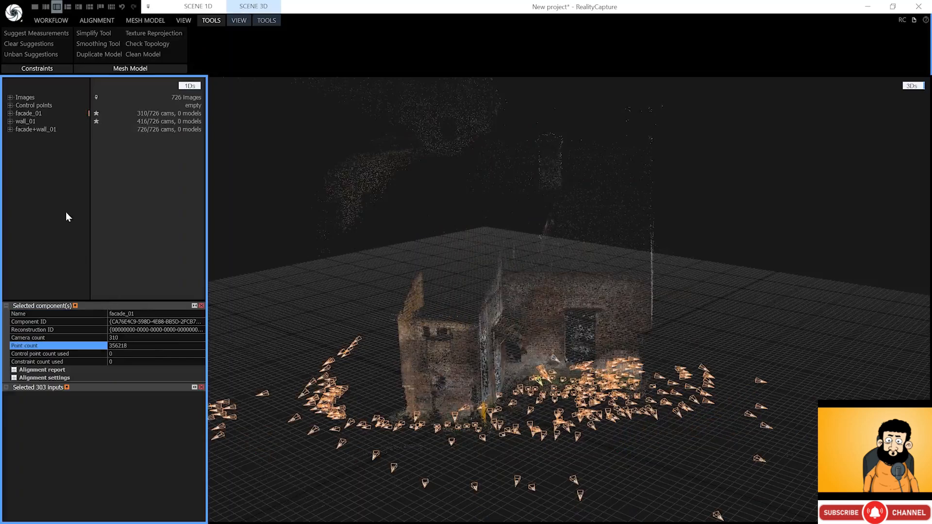
pyautogui.click(26, 122)
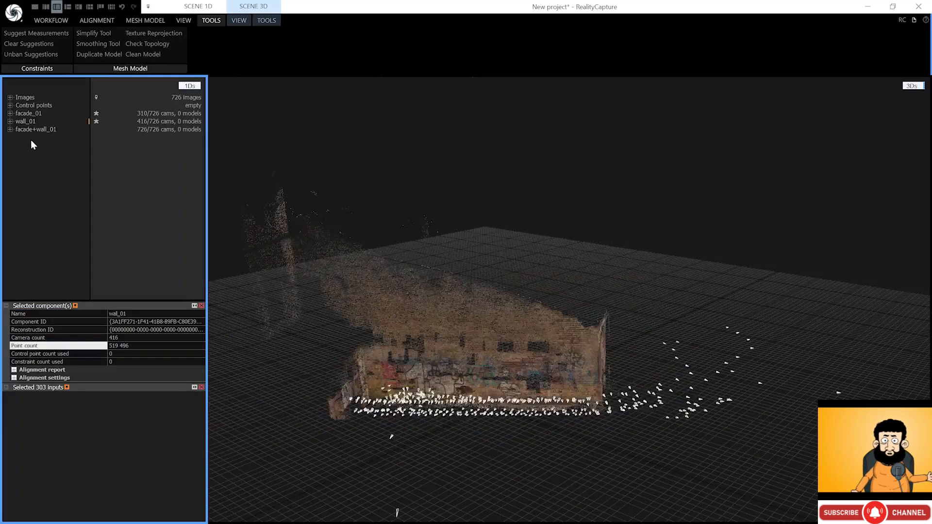
pyautogui.click(31, 129)
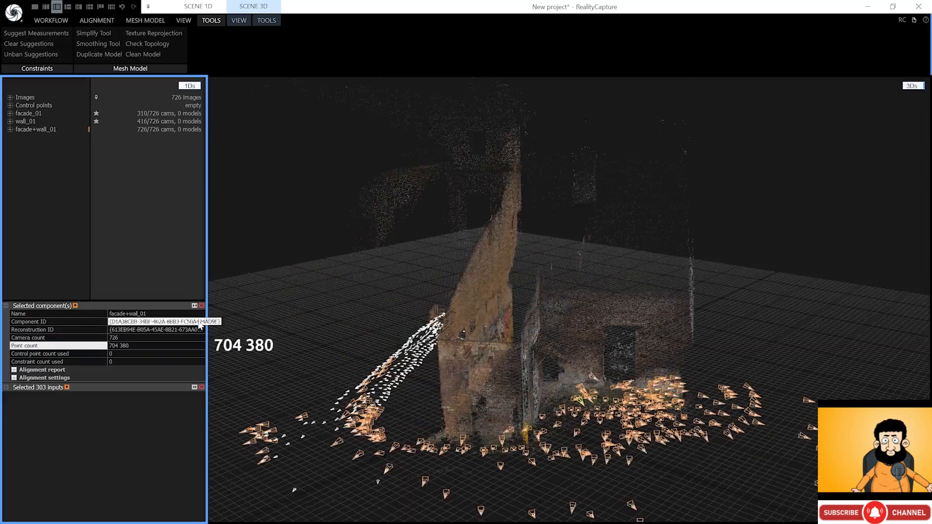
# - Save the project as A1_abandoned_building_AL
pyautogui.hotkey('ctrl', 's')
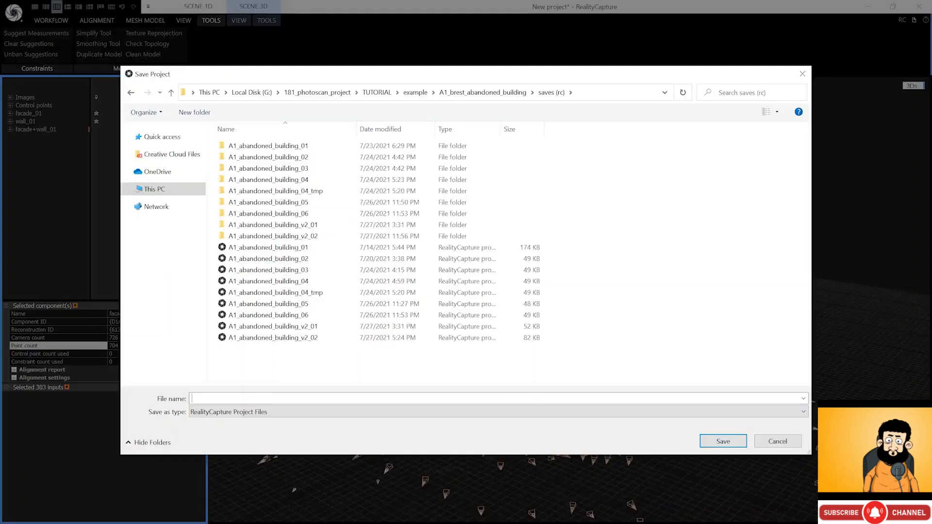
pyautogui.write('A1_abandoned_building_ALL_01')
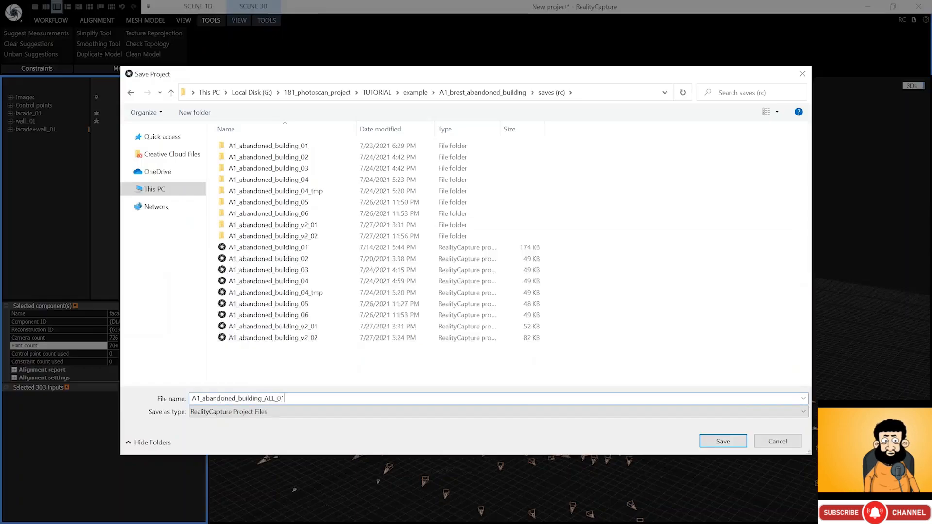
pyautogui.press('Return')
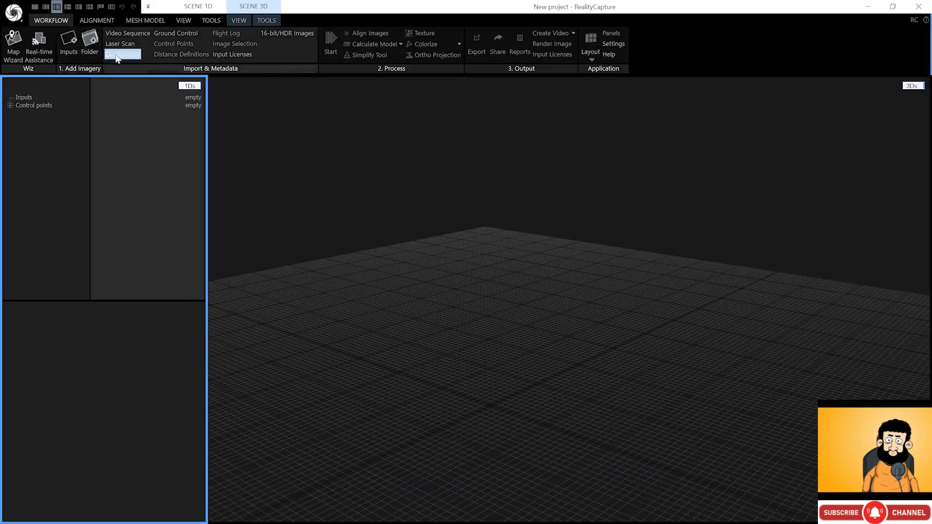
# - Import the facade_01.rcalign aligned component into the new project
pyautogui.click(117, 57)
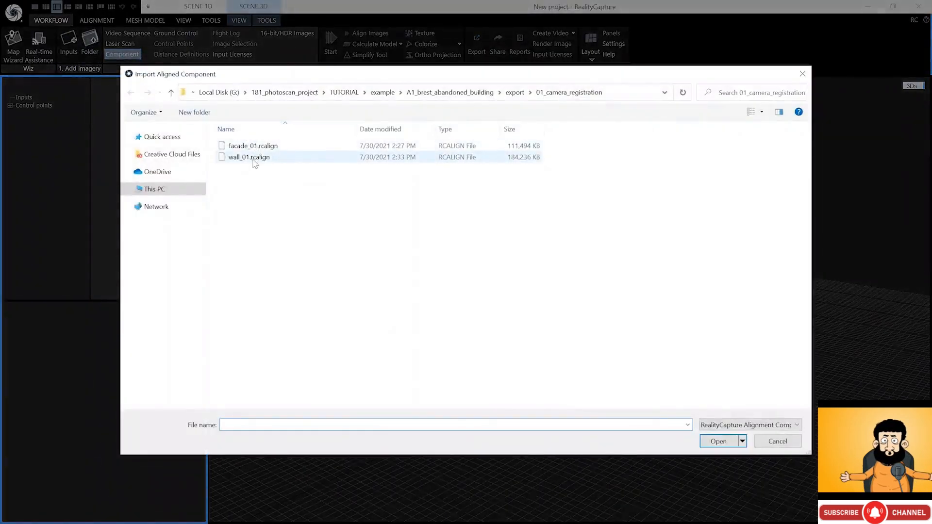
pyautogui.click(253, 146)
pyautogui.doubleClick(253, 146)
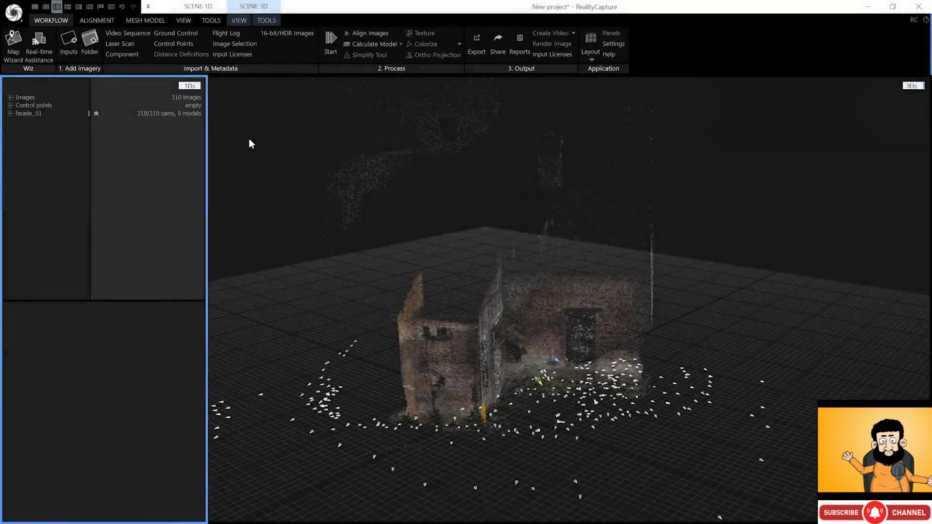
pyautogui.moveTo(249, 139); pyautogui.dragTo(206, 118)
# - Use a three-pane layout with a 2D photo view and a 3D scene view
pyautogui.click(46, 7)
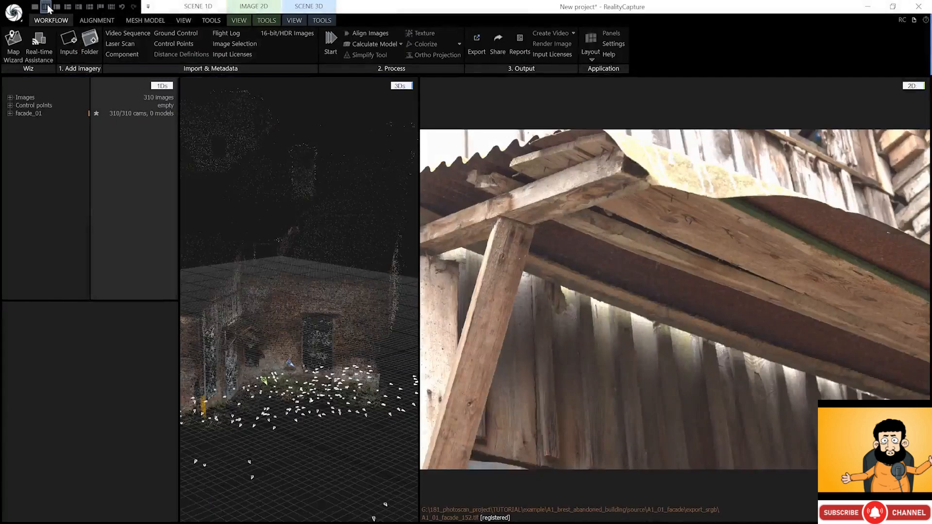
pyautogui.click(400, 85)
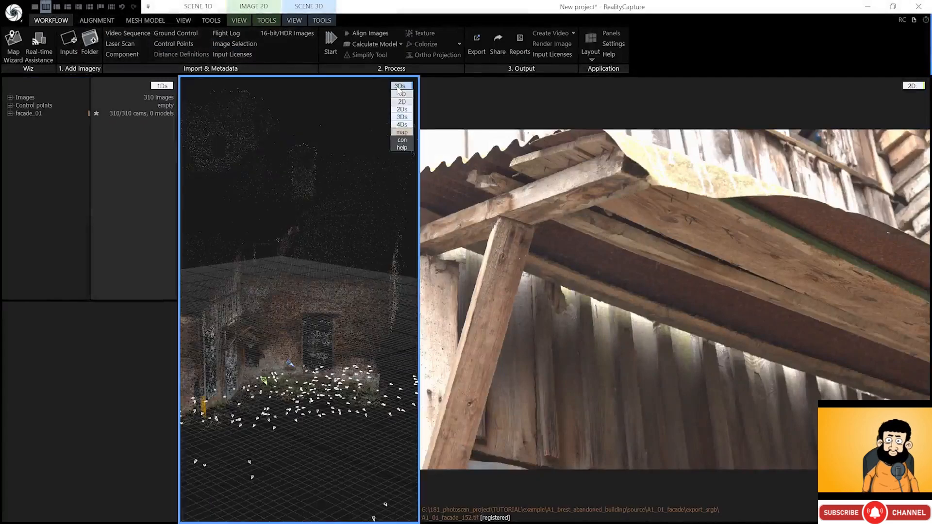
pyautogui.click(404, 100)
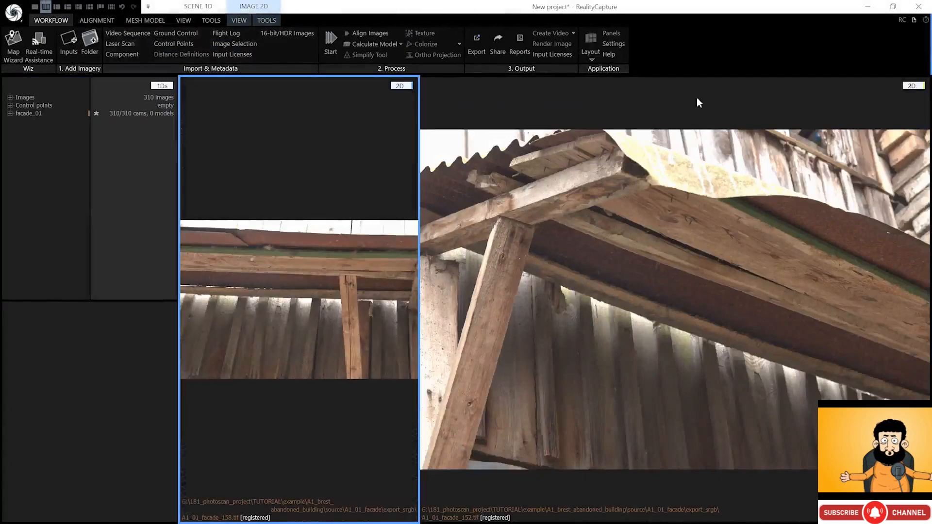
pyautogui.click(912, 85)
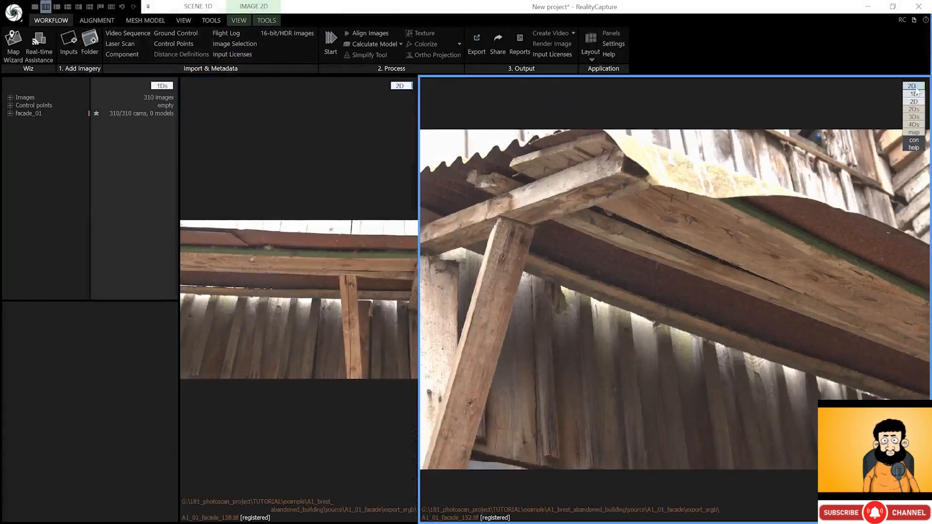
pyautogui.click(914, 116)
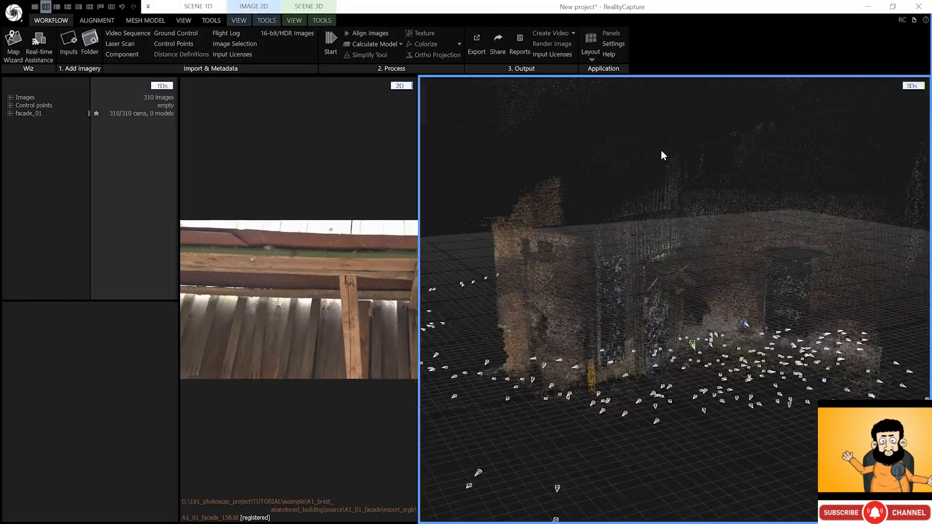
pyautogui.click(321, 20)
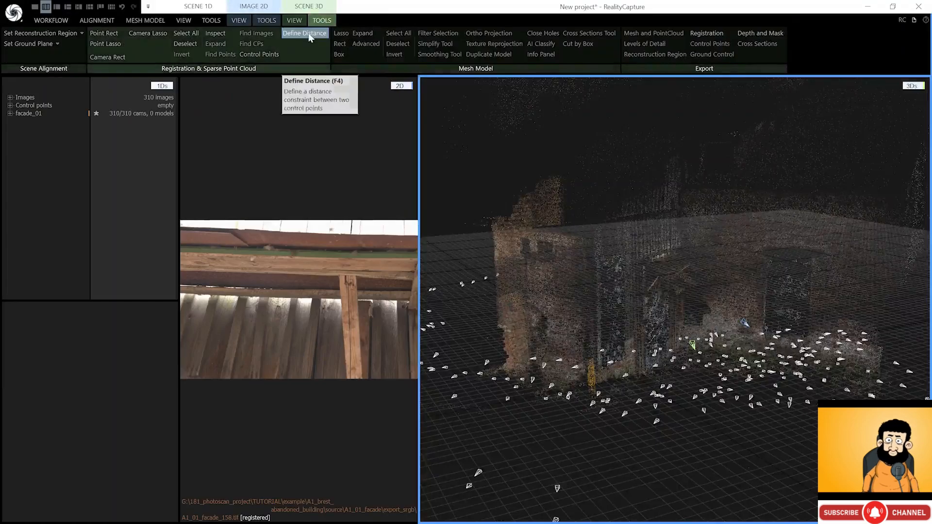
# - Define a distance between two ground points and hide the camera icons
pyautogui.click(309, 34)
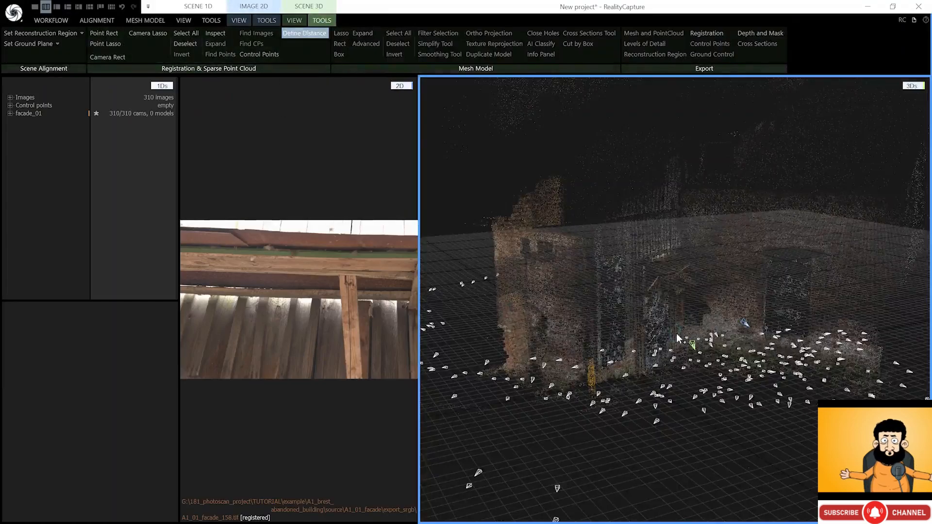
pyautogui.moveTo(677, 343); pyautogui.dragTo(655, 382, button='right')
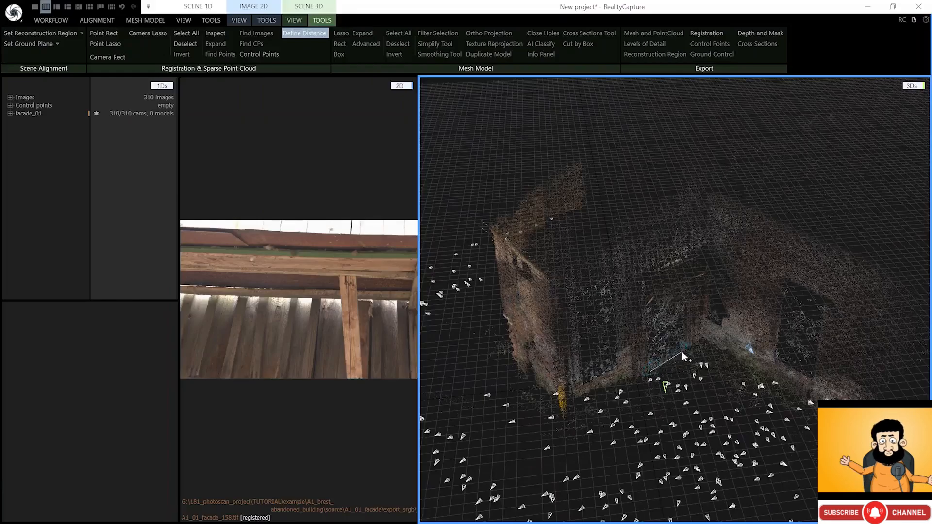
pyautogui.moveTo(684, 351); pyautogui.dragTo(684, 351)
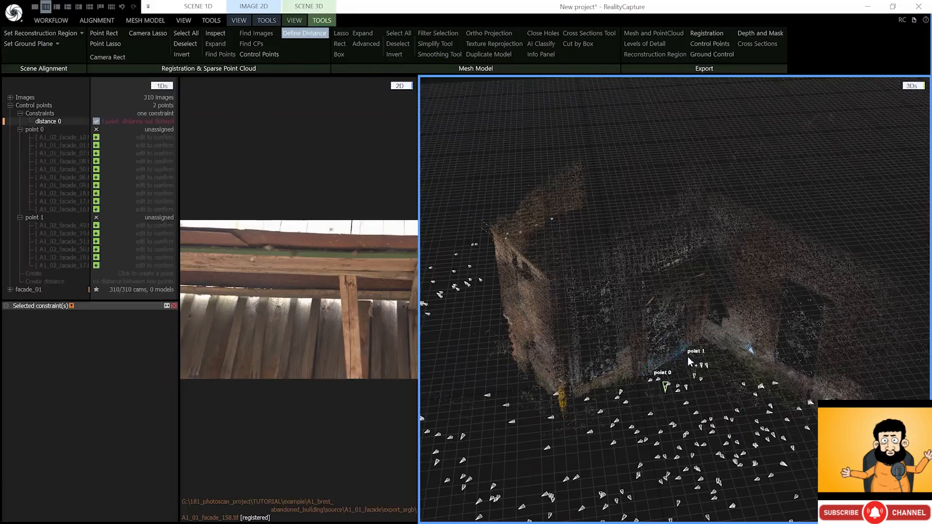
pyautogui.scroll(4, 669, 357)
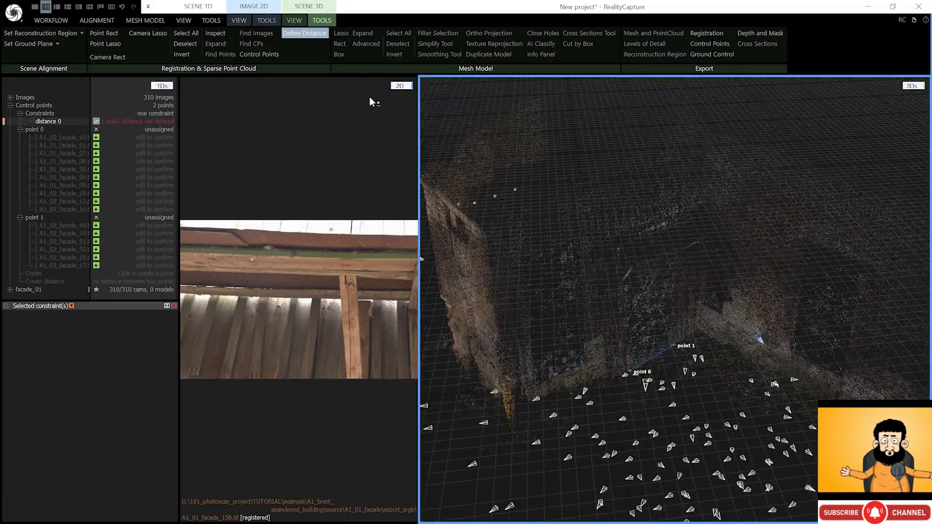
pyautogui.click(294, 20)
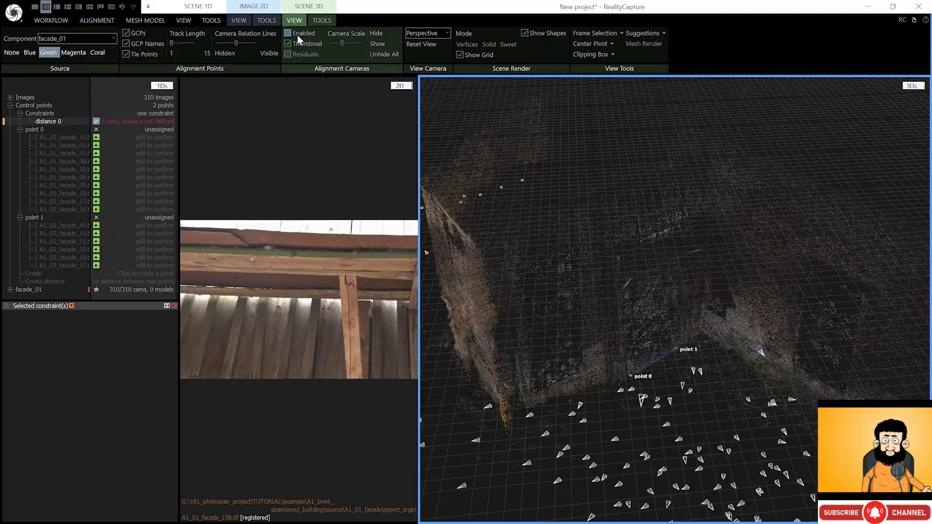
pyautogui.click(297, 35)
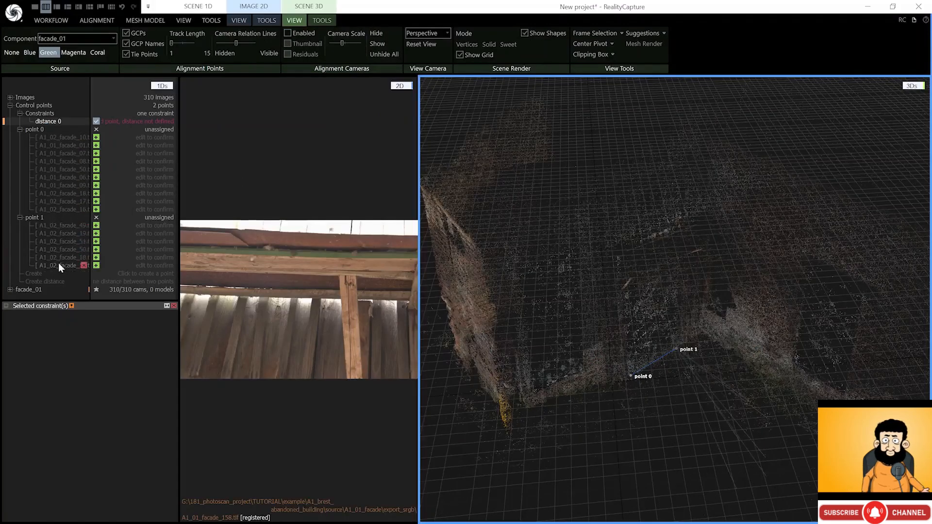
# - Open point 0's first photo and zoom in on its marker
pyautogui.click(66, 138)
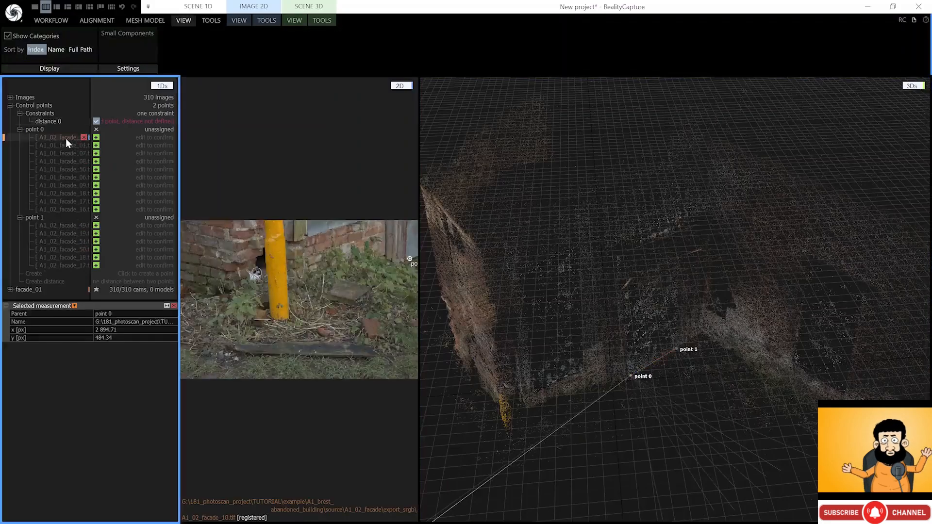
pyautogui.click(268, 21)
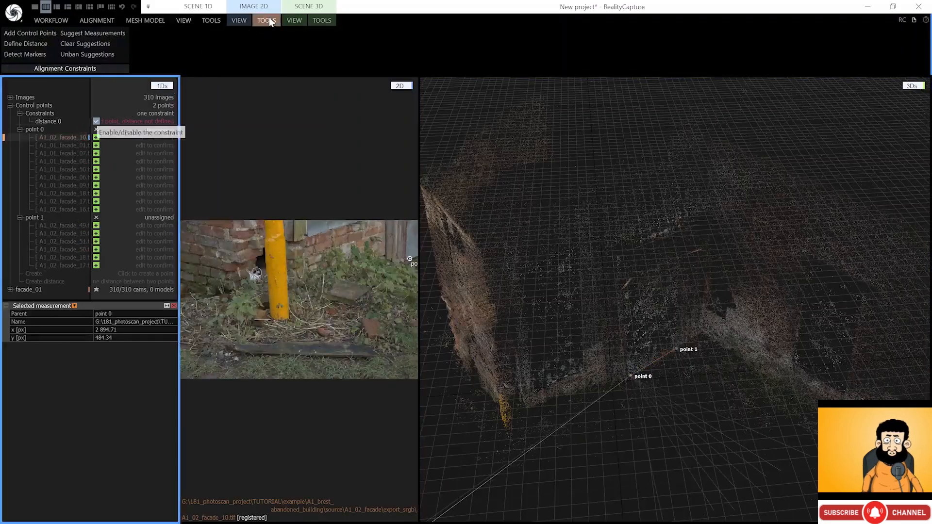
pyautogui.click(315, 20)
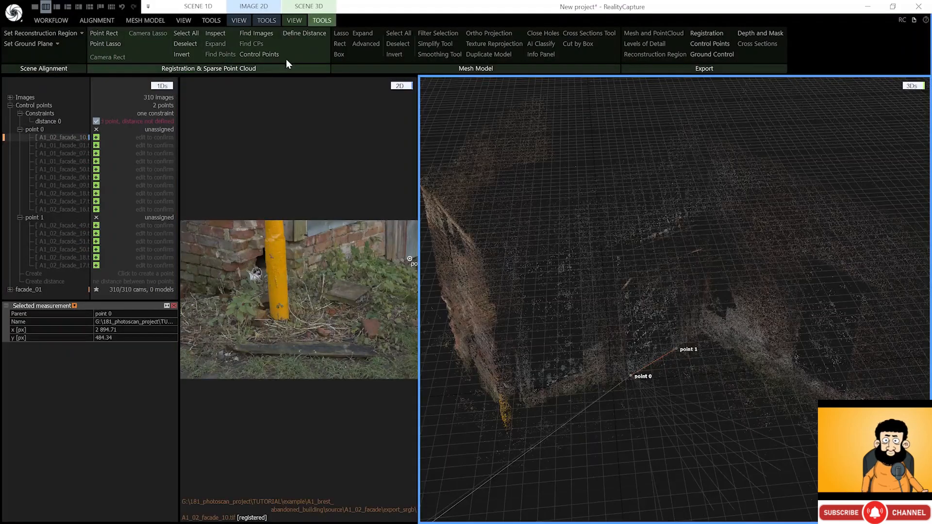
pyautogui.scroll(5, 408, 247)
pyautogui.scroll(3, 401, 267)
pyautogui.moveTo(400, 266)
pyautogui.mouseDown()
pyautogui.moveTo(323, 267)
pyautogui.moveTo(293, 305)
pyautogui.moveTo(207, 333)
pyautogui.mouseUp()
pyautogui.scroll(3, 340, 281)
# - Confirm point 0 in photos A1_01_facade_01, _07, _50, _06 and _09
pyautogui.press('Right')
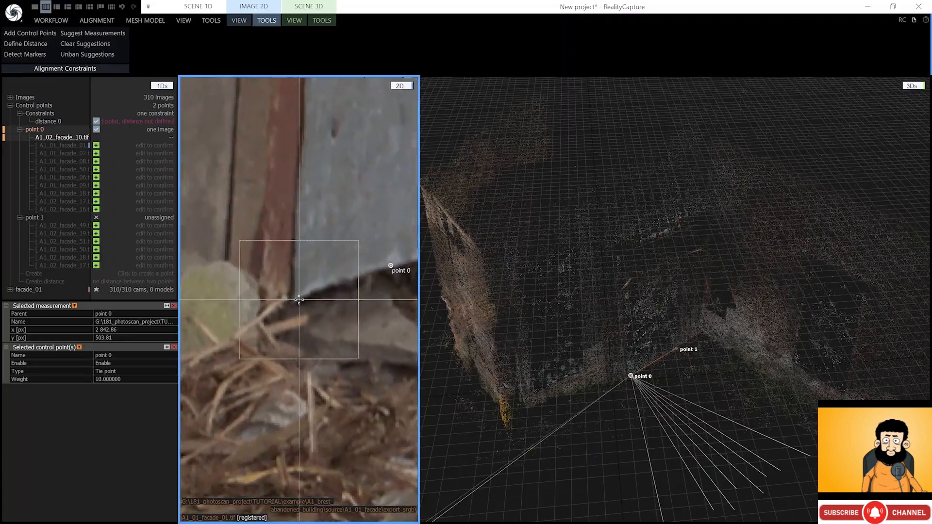
pyautogui.moveTo(299, 299)
pyautogui.mouseDown()
pyautogui.moveTo(349, 305)
pyautogui.moveTo(298, 303)
pyautogui.mouseUp()
pyautogui.press('Right')
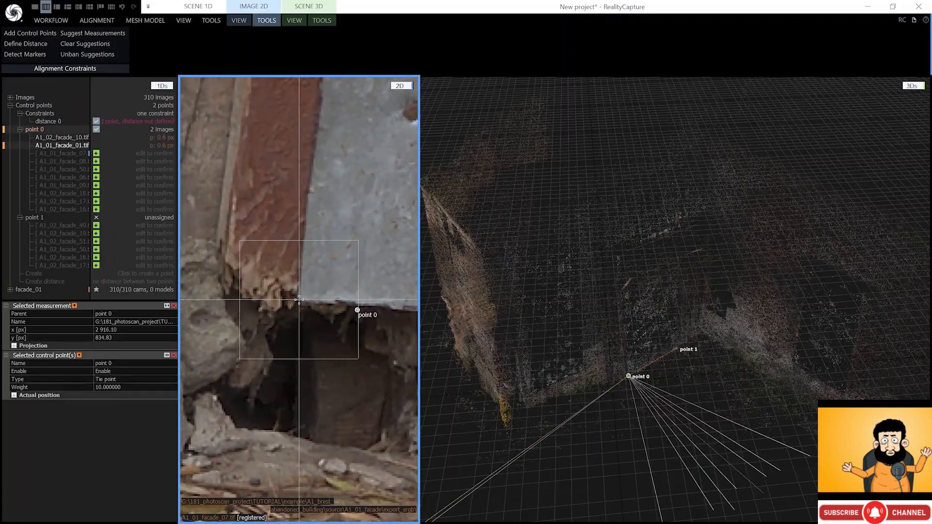
pyautogui.press('Right')
pyautogui.press('Right')
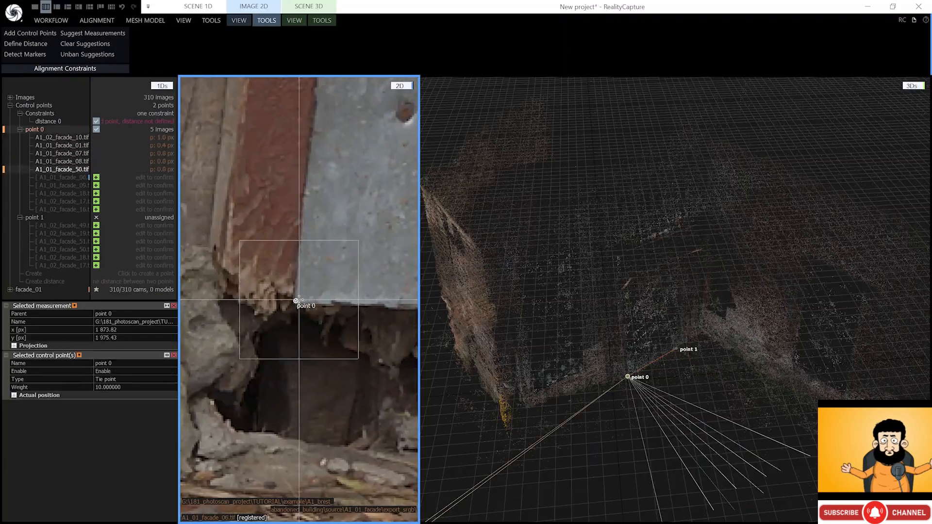
pyautogui.press('Right')
pyautogui.press('Right')
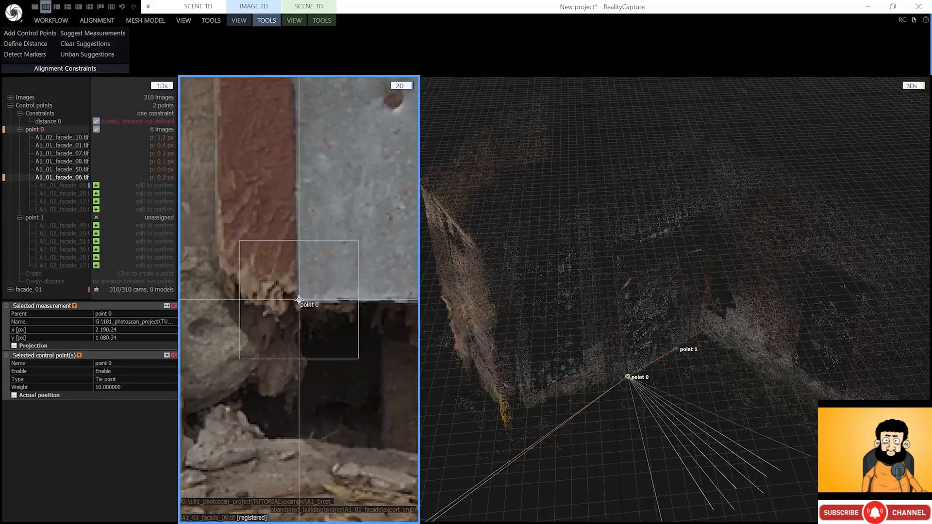
pyautogui.press('Right')
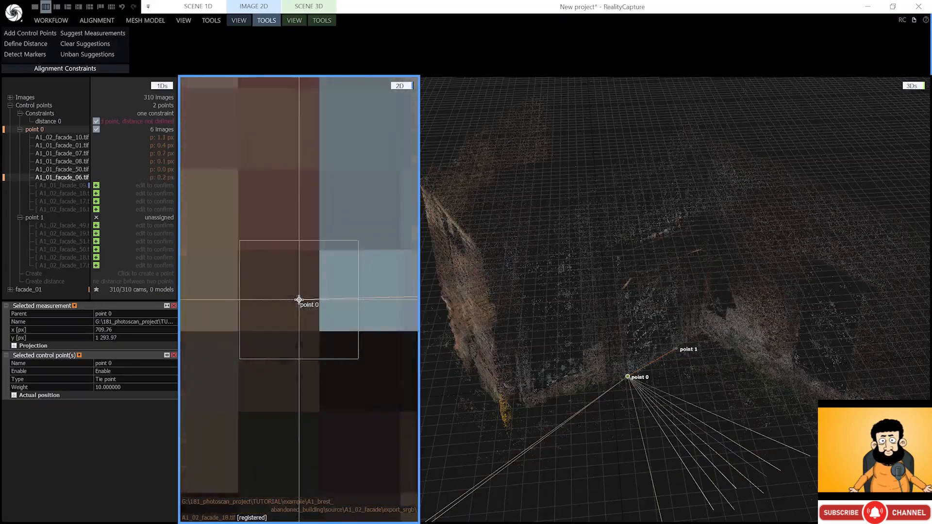
pyautogui.press('Right')
pyautogui.press('Right')
pyautogui.press('Right')
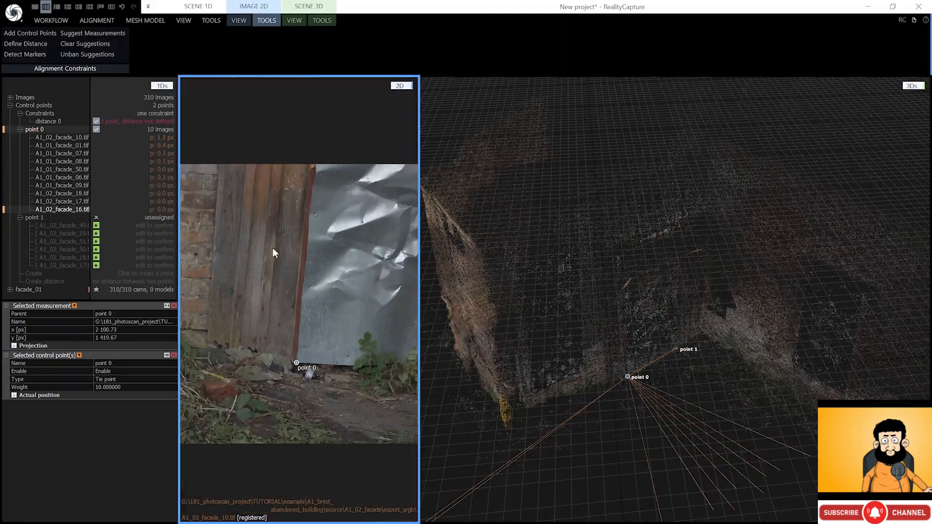
# - Position and confirm point 1 in photo A1_02_facade_19
pyautogui.click(70, 225)
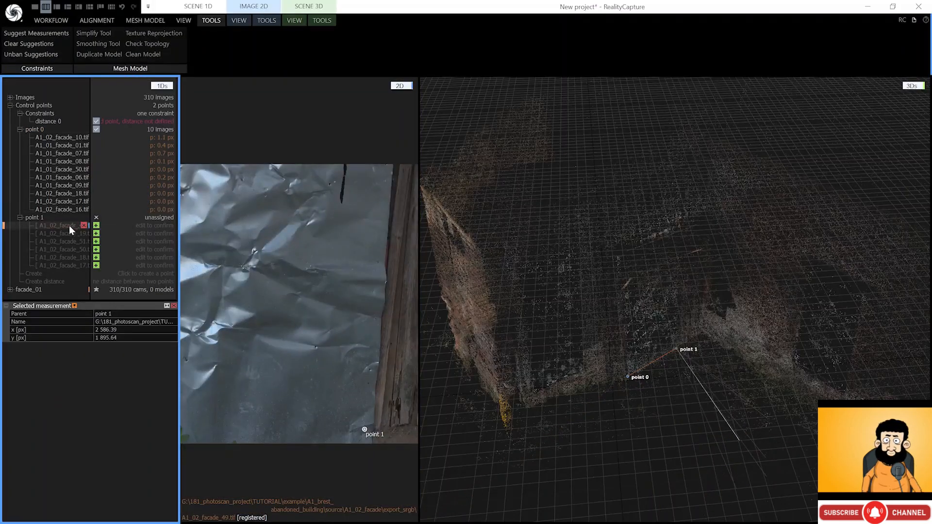
pyautogui.click(68, 233)
pyautogui.moveTo(202, 266); pyautogui.dragTo(362, 271)
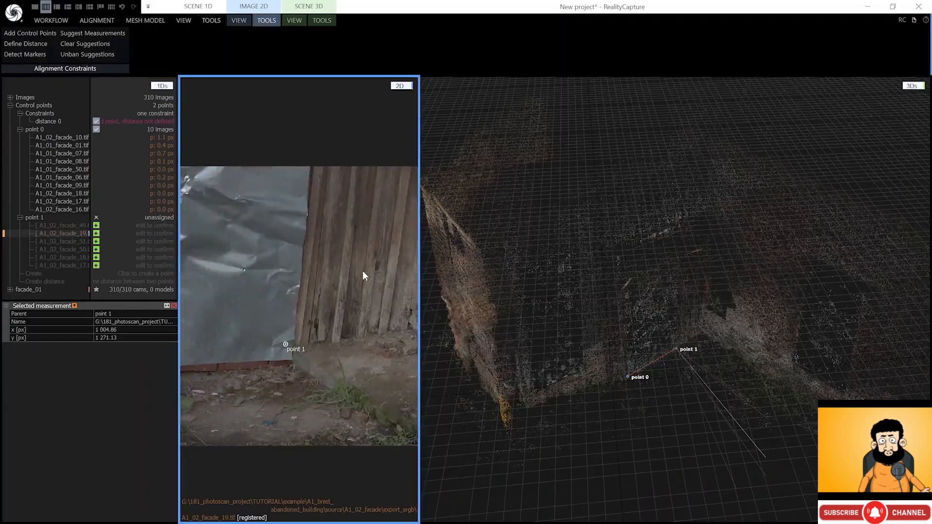
pyautogui.scroll(5, 292, 361)
pyautogui.moveTo(275, 318)
pyautogui.mouseDown()
pyautogui.moveTo(284, 289)
pyautogui.moveTo(299, 299)
pyautogui.mouseUp()
pyautogui.press('Right')
pyautogui.press('Right')
pyautogui.press('Right')
pyautogui.press('Right')
pyautogui.press('Right')
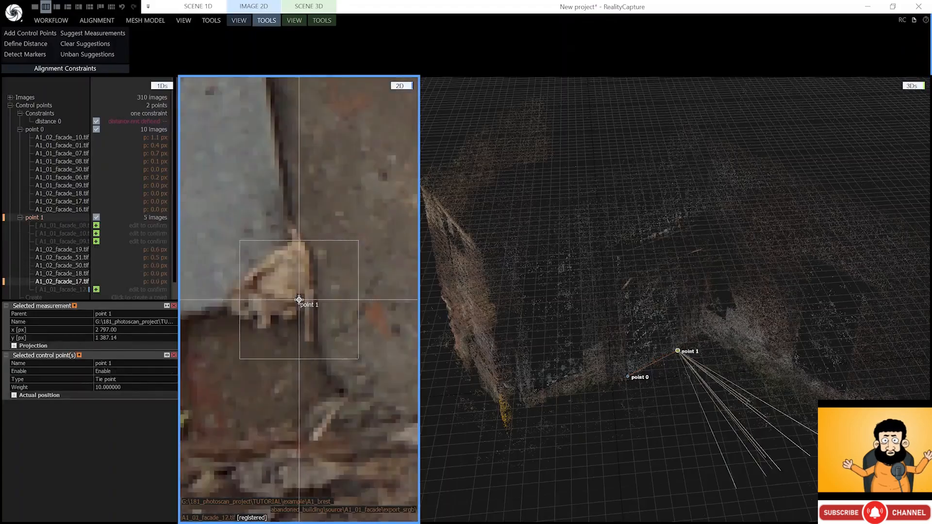
pyautogui.click(93, 227)
# - Set the defined distance of distance 0 to 1 metre
pyautogui.click(20, 216)
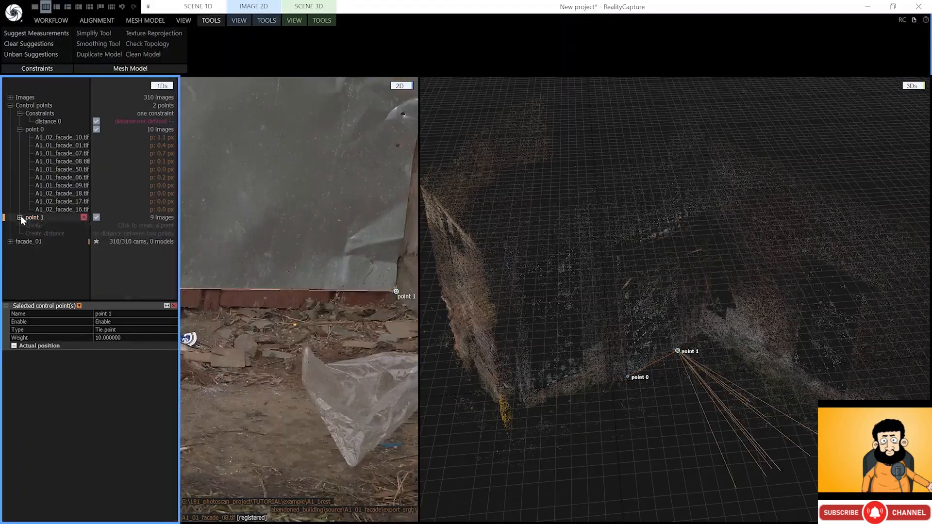
pyautogui.click(19, 129)
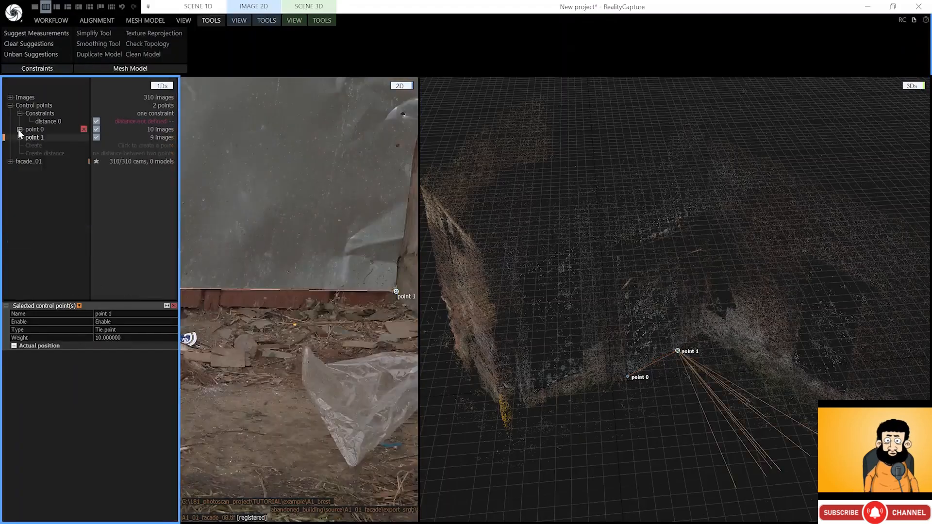
pyautogui.click(46, 121)
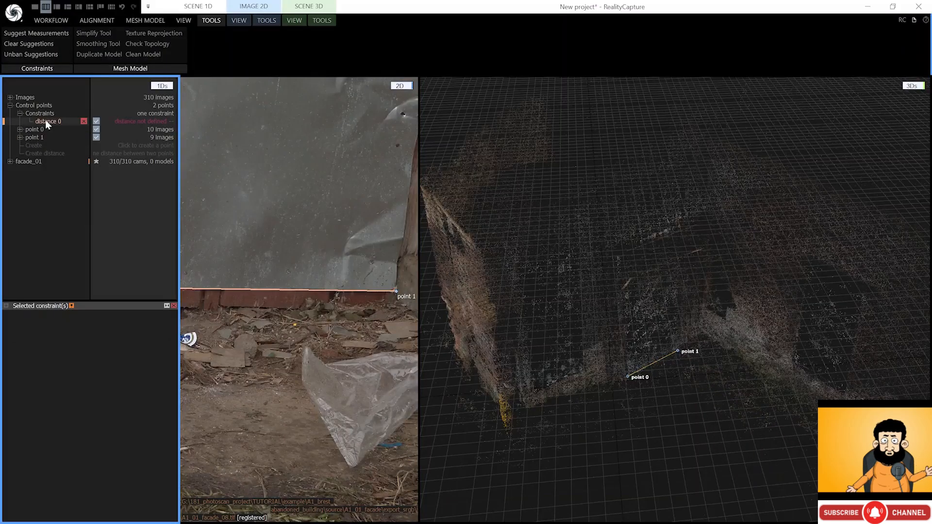
pyautogui.click(6, 306)
pyautogui.click(107, 353)
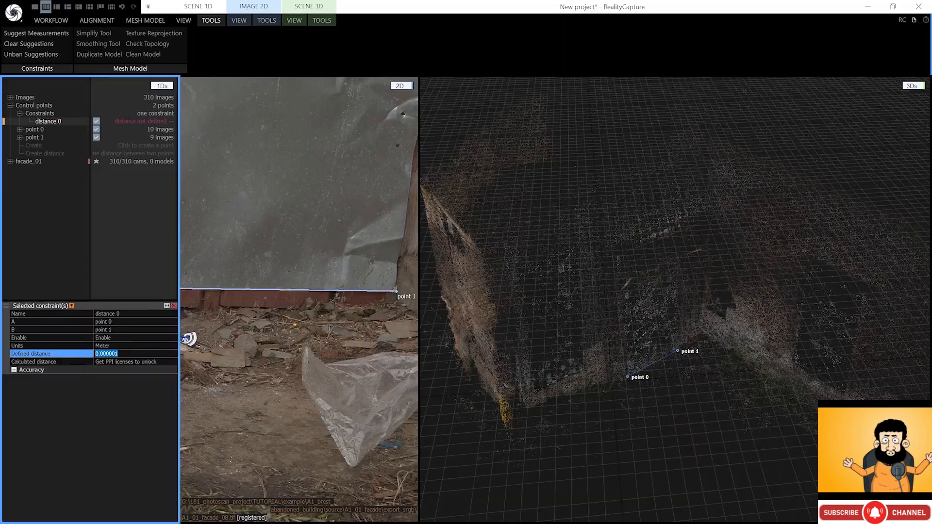
pyautogui.write('1')
pyautogui.press('Return')
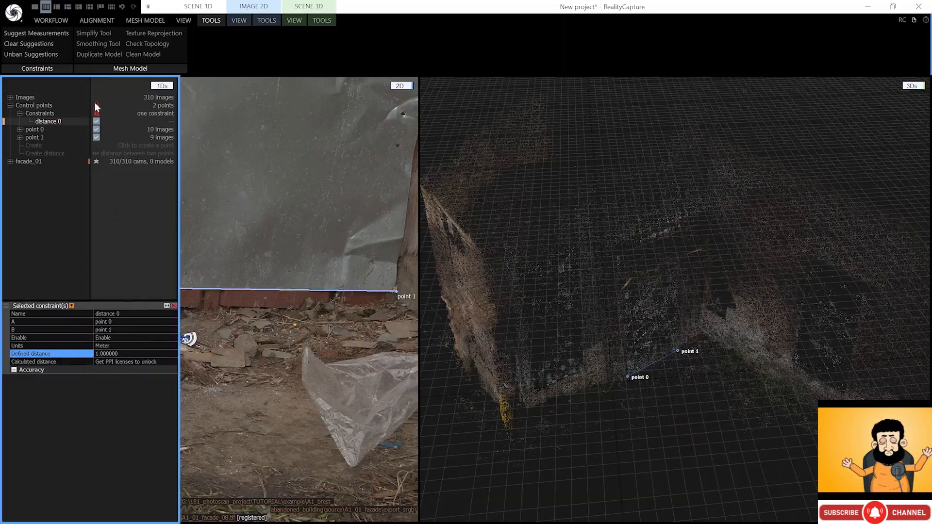
# - Update the alignment to apply the distance constraint
pyautogui.moveTo(97, 115)
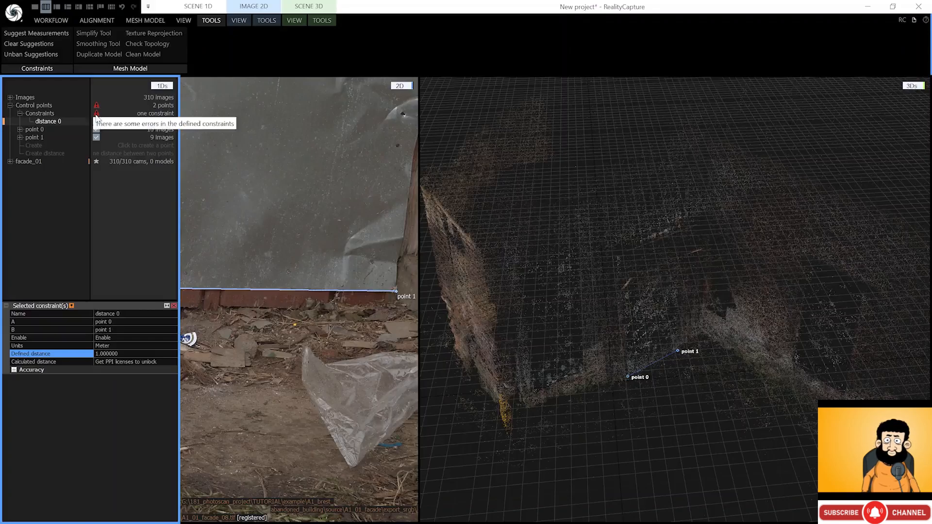
pyautogui.click(96, 20)
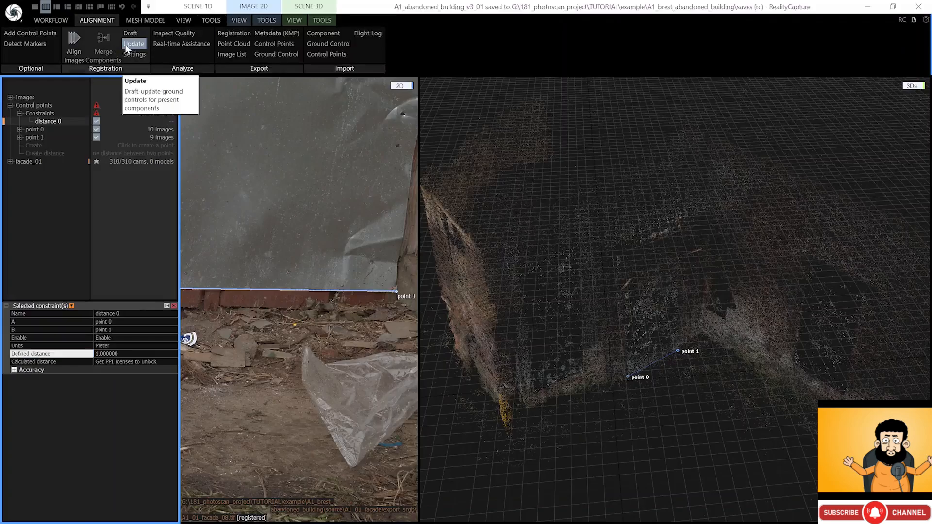
pyautogui.click(134, 46)
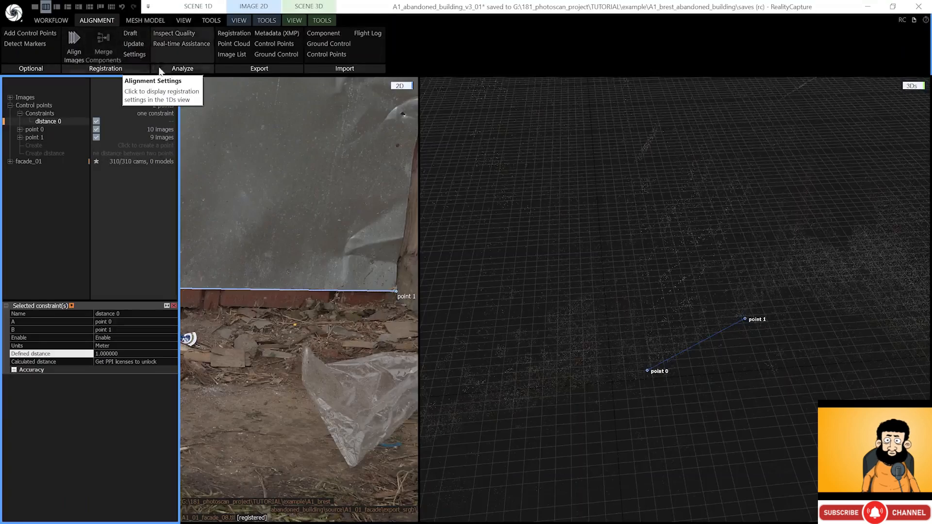
pyautogui.scroll(-5, 664, 367)
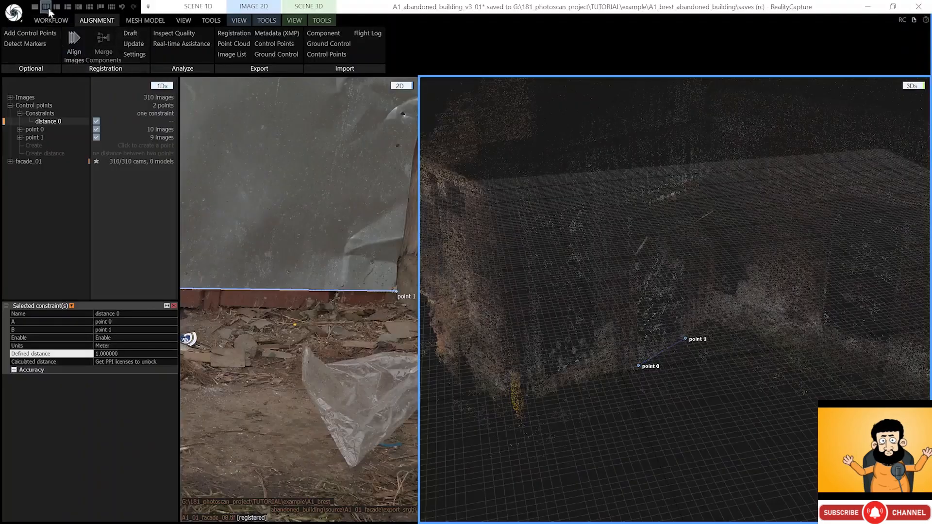
# - Switch to a two-pane layout with one large 3D scene view
pyautogui.click(56, 7)
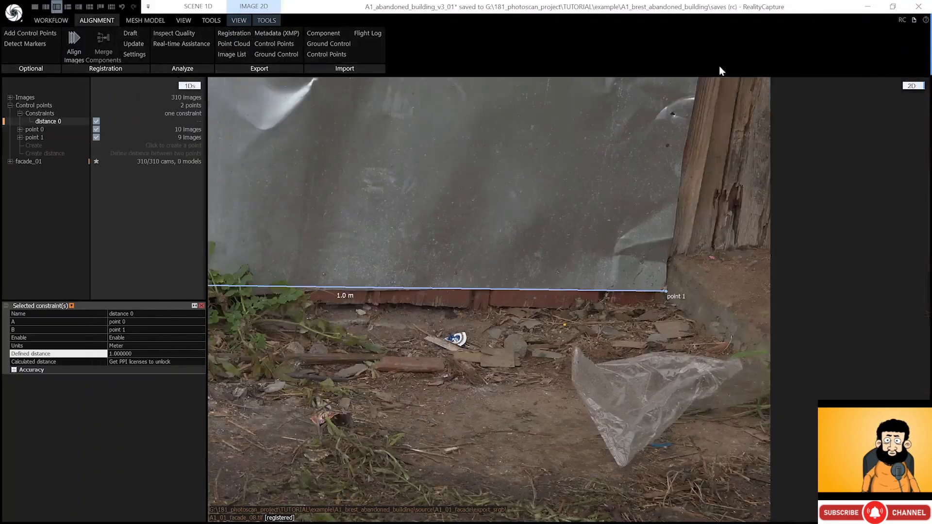
pyautogui.click(912, 85)
pyautogui.click(919, 125)
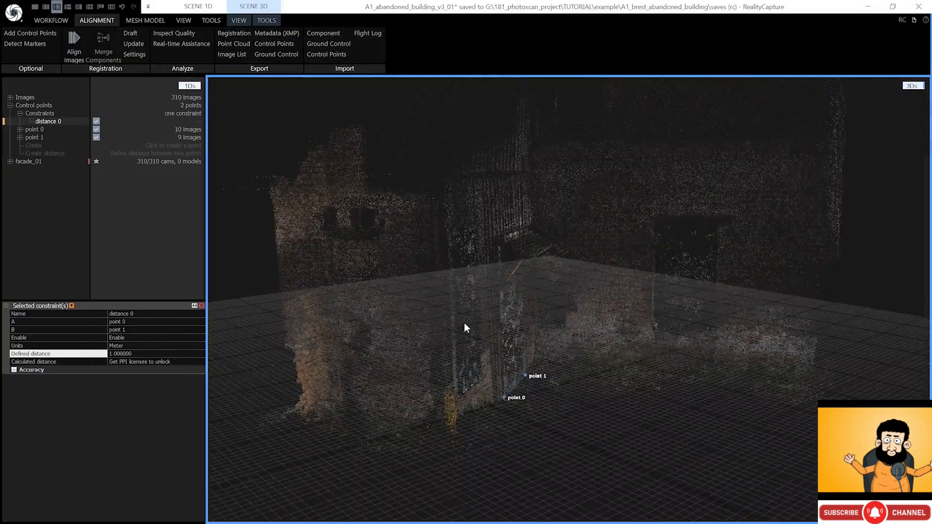
pyautogui.moveTo(519, 298); pyautogui.dragTo(525, 369)
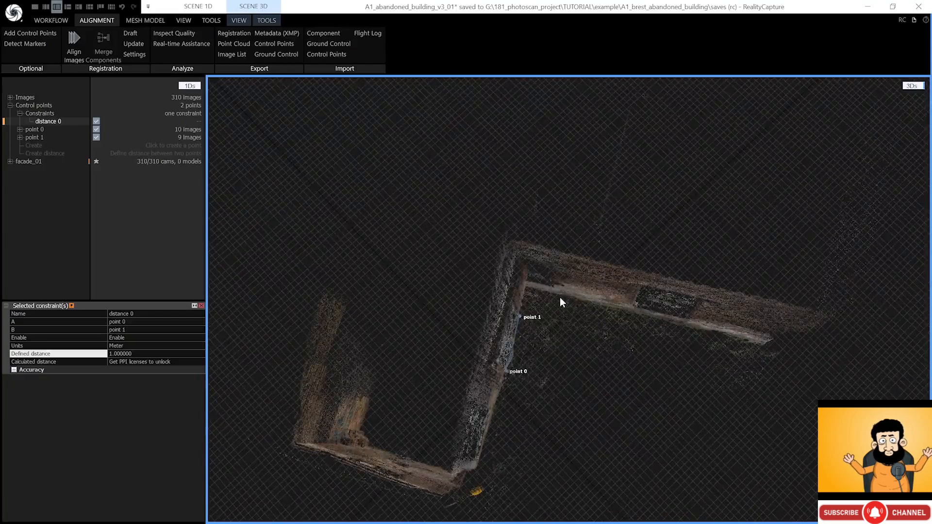
# - Set the ground plane at point 0, rotating the cloud in Top view to align the wall with the grid
pyautogui.click(266, 20)
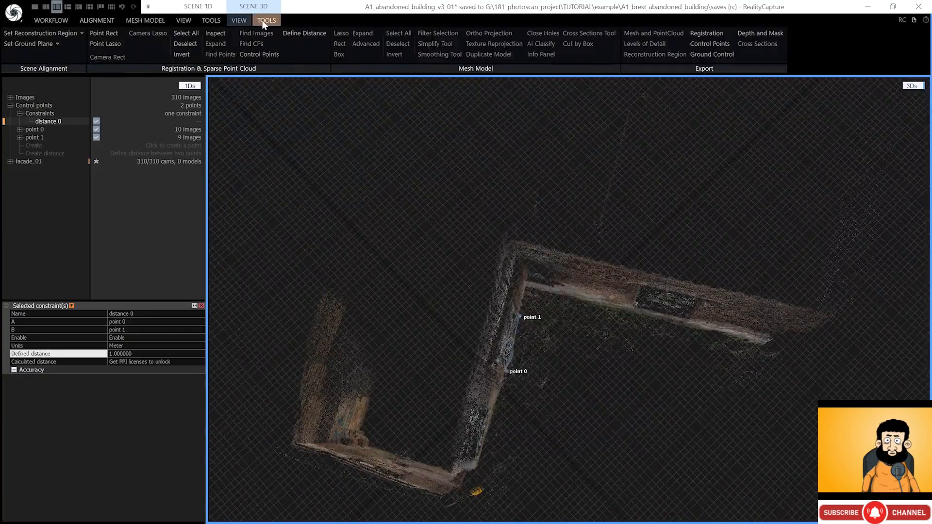
pyautogui.click(43, 46)
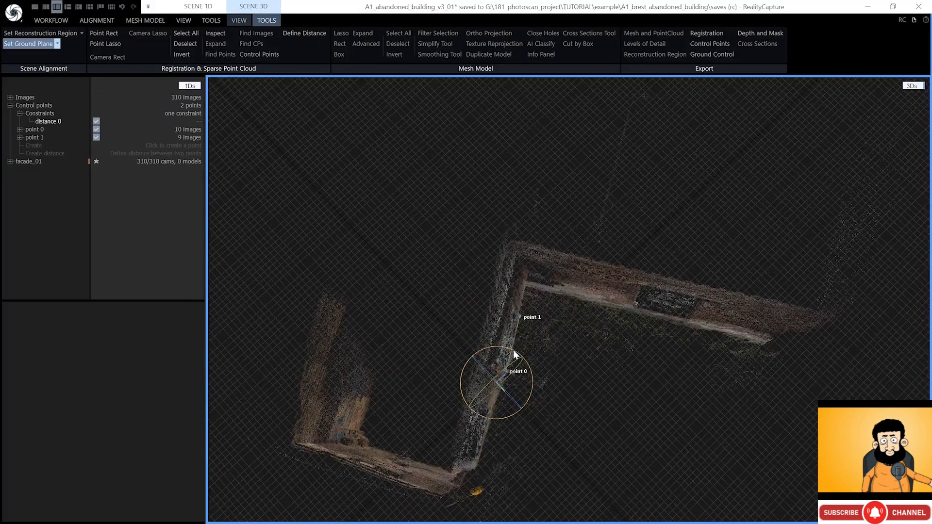
pyautogui.moveTo(514, 351); pyautogui.dragTo(511, 347)
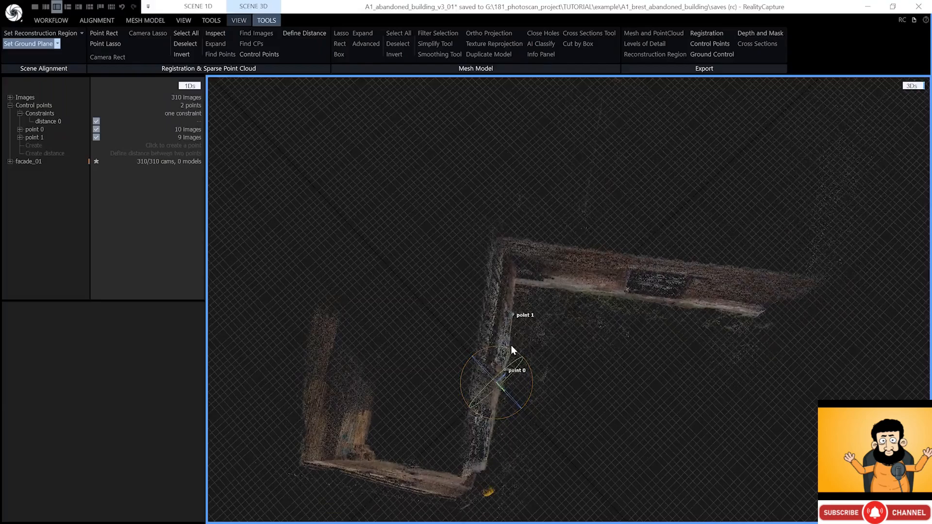
pyautogui.click(242, 20)
pyautogui.click(423, 33)
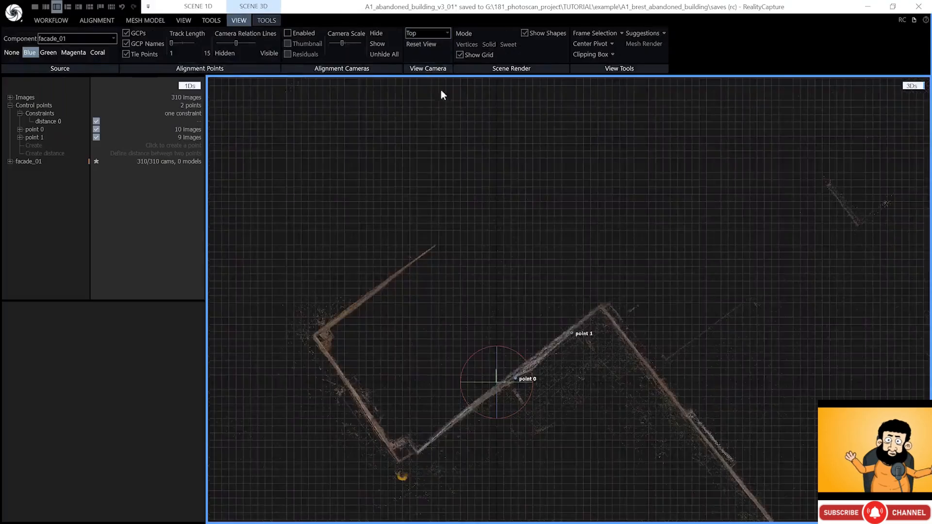
pyautogui.moveTo(521, 355); pyautogui.dragTo(491, 351)
pyautogui.scroll(-2, 488, 333)
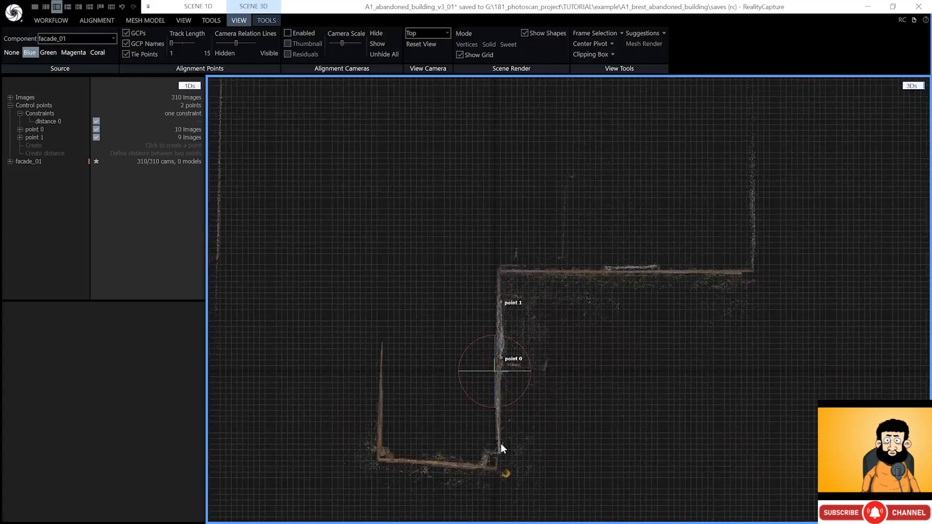
# - Level the point cloud about point 0 using the Left and Front views
pyautogui.click(428, 33)
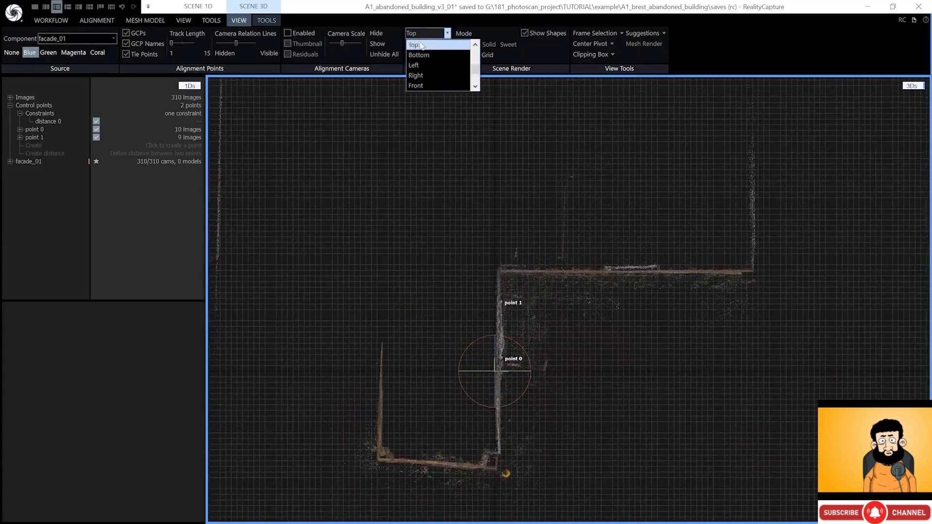
pyautogui.click(427, 62)
pyautogui.scroll(2, 494, 360)
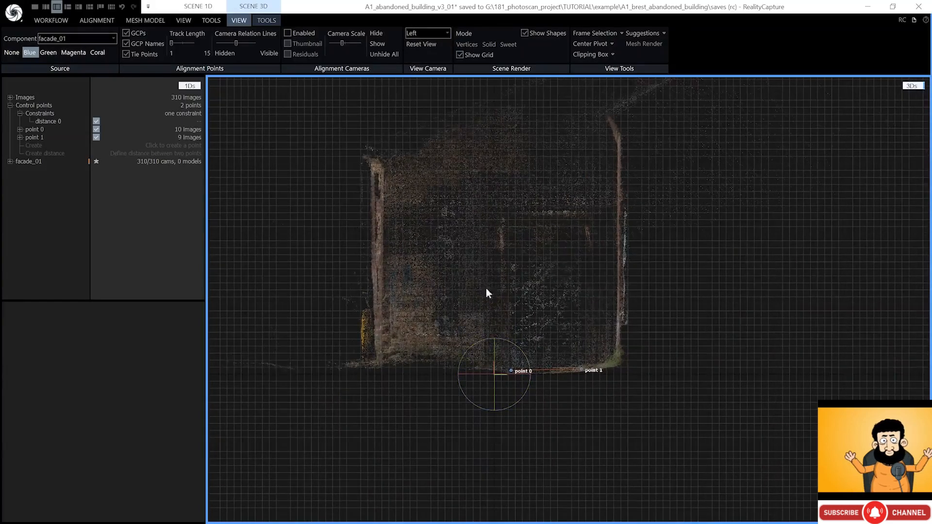
pyautogui.click(416, 33)
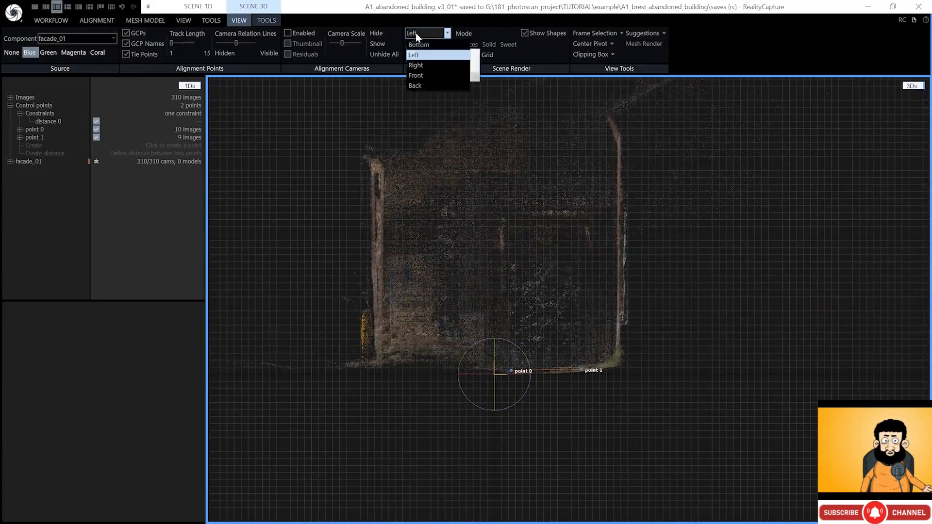
pyautogui.click(418, 71)
pyautogui.moveTo(494, 304); pyautogui.dragTo(617, 307)
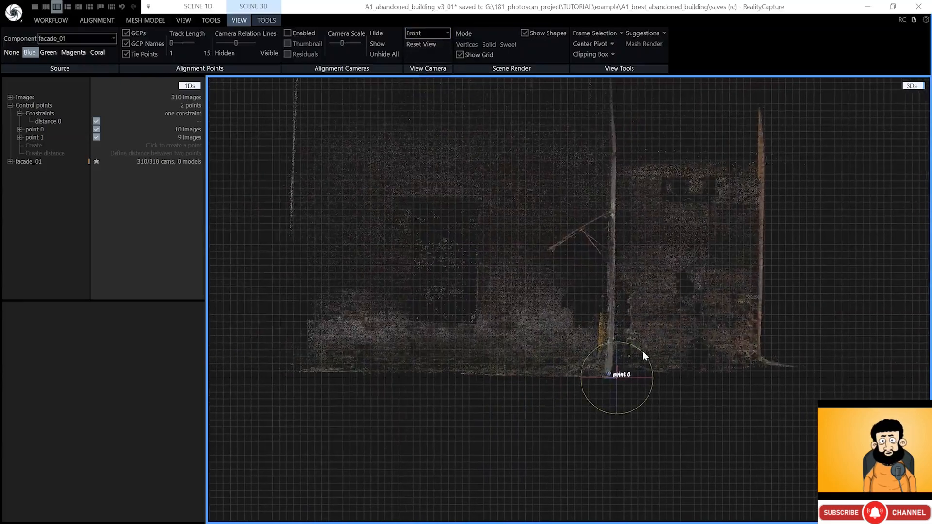
pyautogui.moveTo(643, 353); pyautogui.dragTo(643, 351)
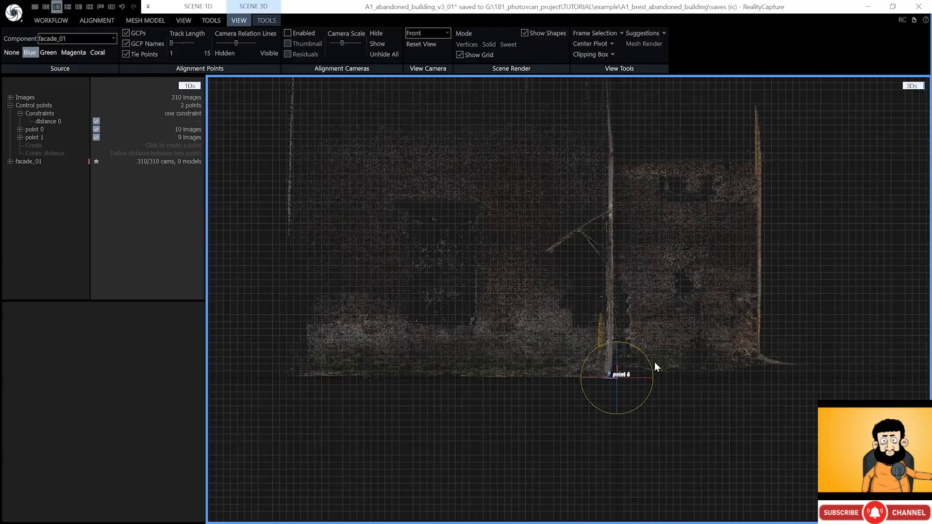
# - Return to Perspective view and orbit to check the levelled building
pyautogui.click(427, 33)
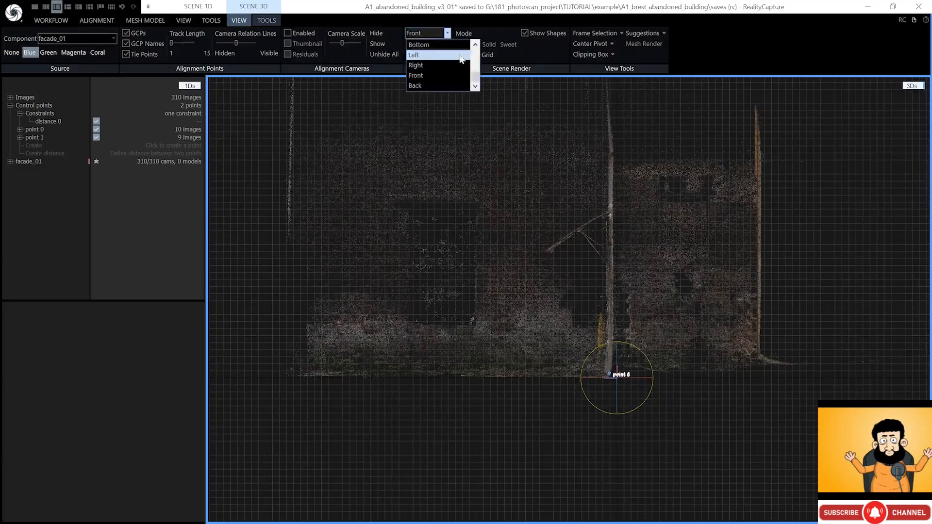
pyautogui.scroll(2, 475, 79)
pyautogui.click(419, 44)
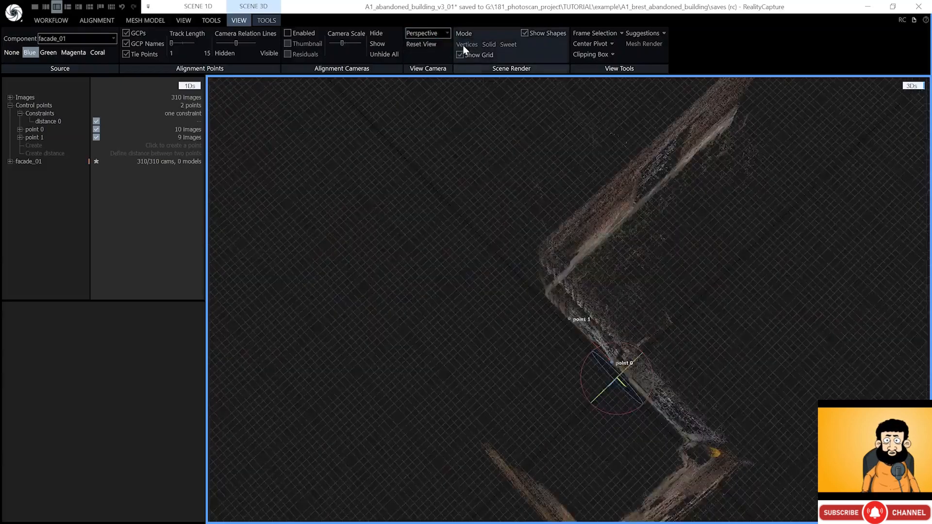
pyautogui.moveTo(558, 319); pyautogui.dragTo(562, 351)
pyautogui.moveTo(631, 281); pyautogui.dragTo(610, 340)
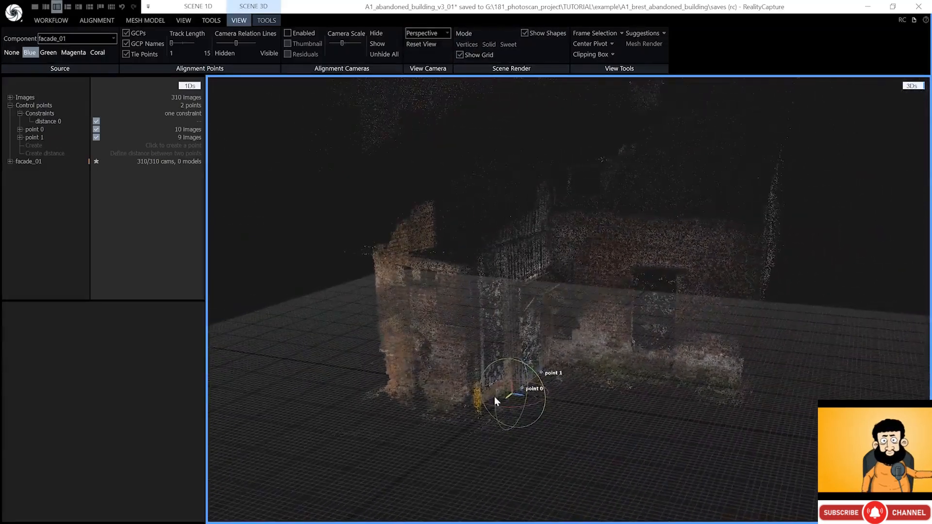
pyautogui.moveTo(507, 397); pyautogui.dragTo(506, 398)
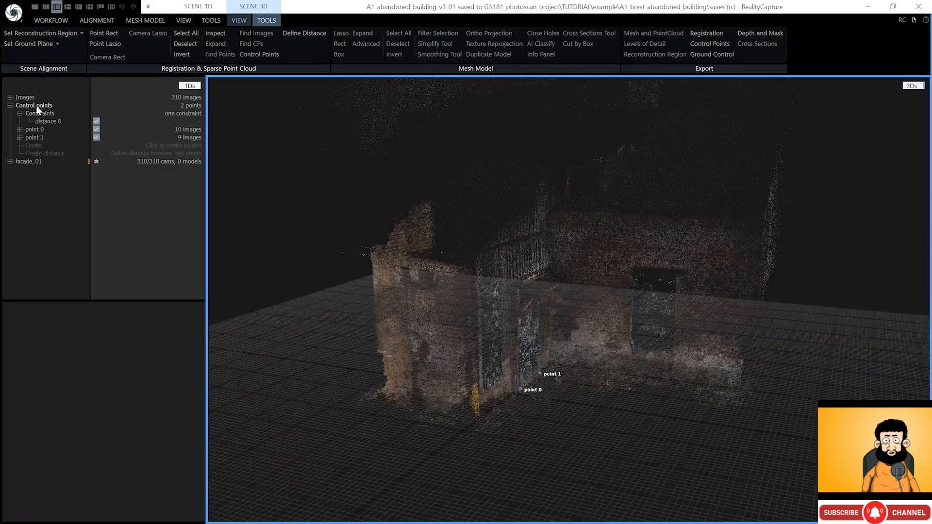
# - Automatically fit a reconstruction region box around the facade cloud
pyautogui.click(8, 104)
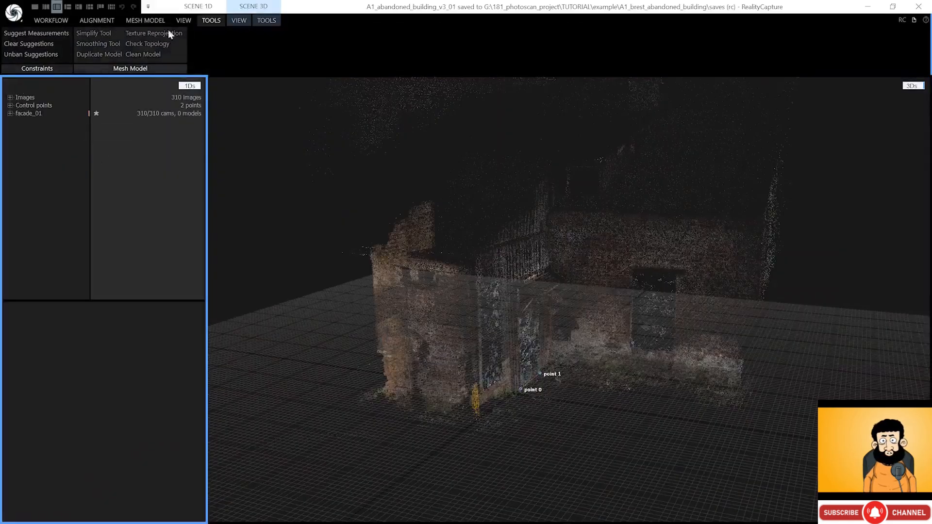
pyautogui.click(266, 20)
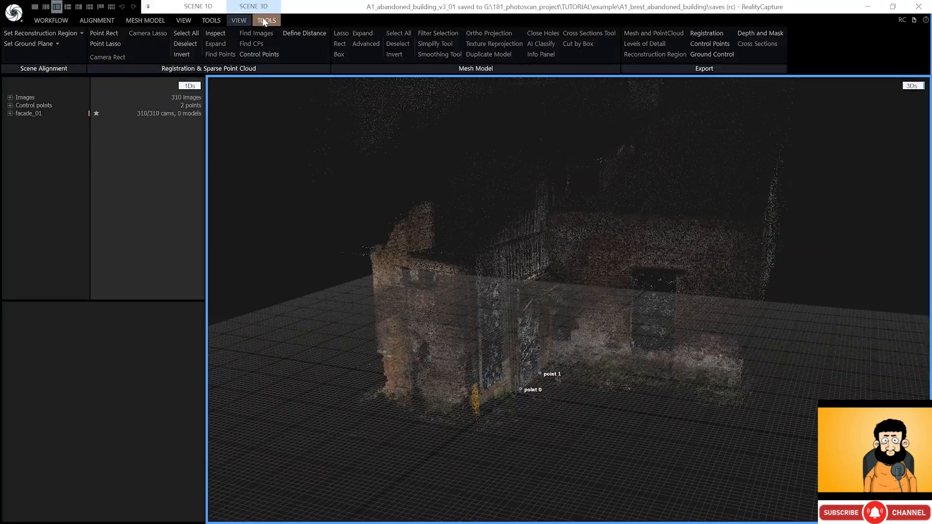
pyautogui.click(81, 34)
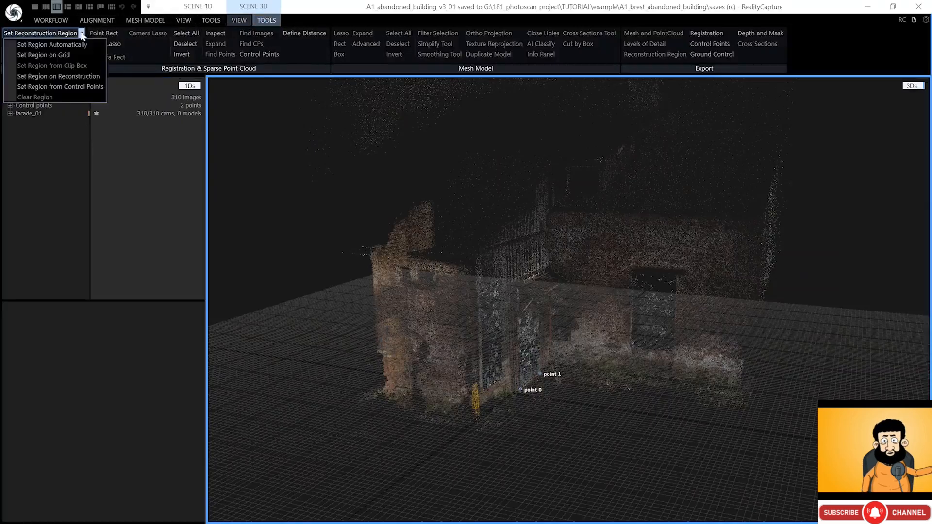
pyautogui.click(80, 45)
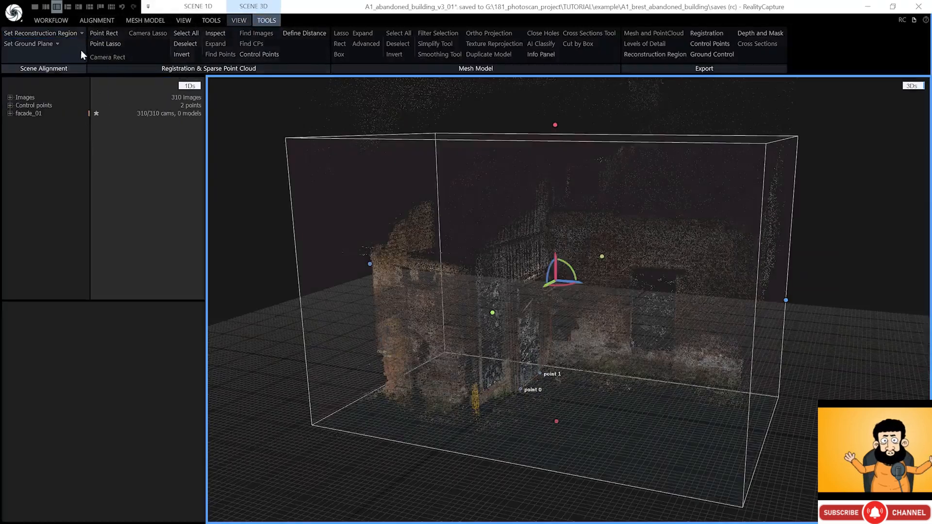
# - Resize the region box: stretch its right side, raise its top, pull the left face inward
pyautogui.scroll(-4, 516, 312)
pyautogui.moveTo(606, 306); pyautogui.dragTo(510, 296, button='right')
pyautogui.scroll(-3, 512, 296)
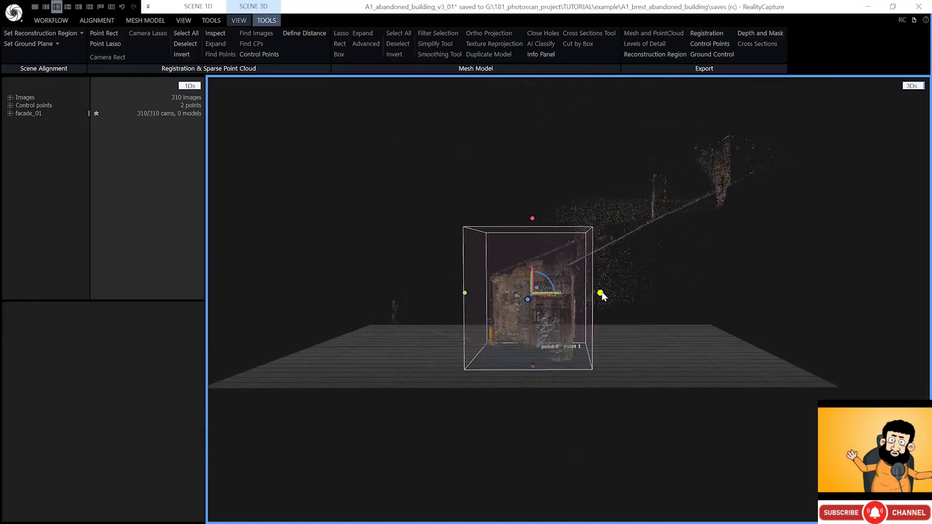
pyautogui.moveTo(601, 293); pyautogui.dragTo(751, 268)
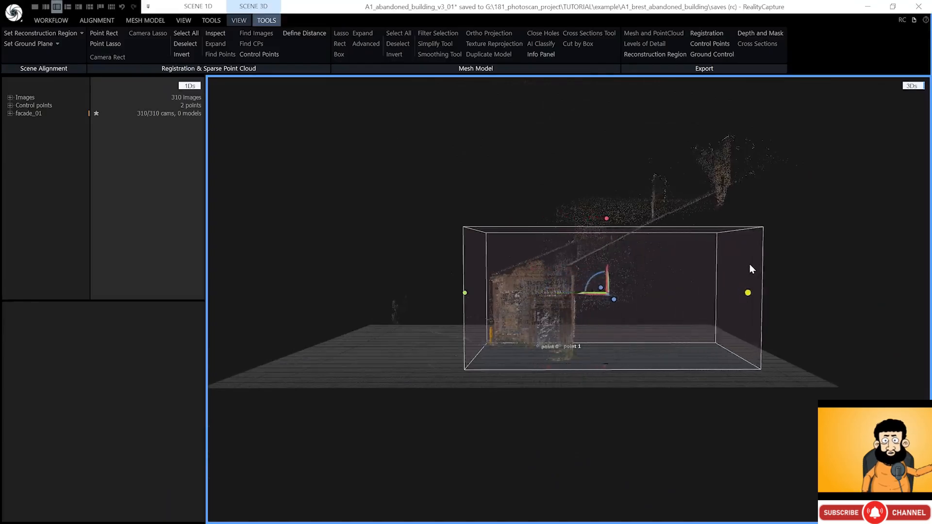
pyautogui.moveTo(750, 265); pyautogui.dragTo(795, 289)
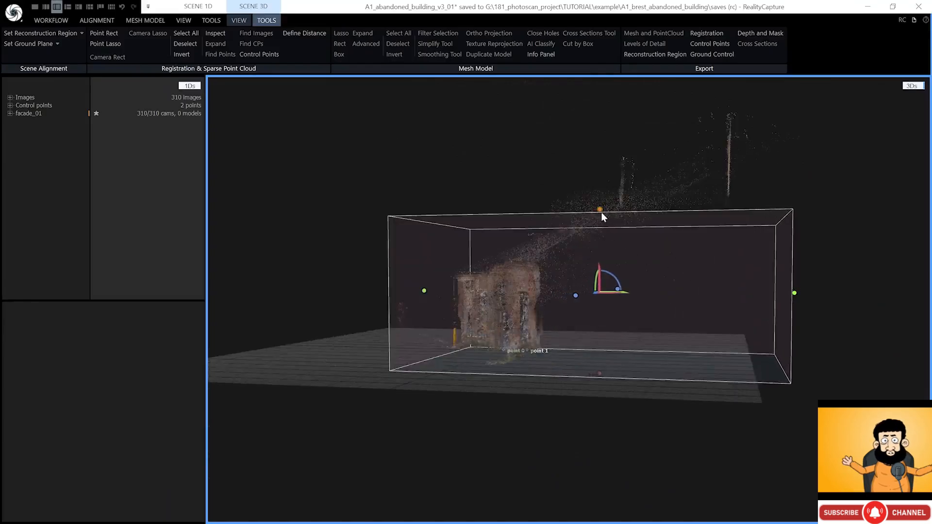
pyautogui.moveTo(602, 212); pyautogui.dragTo(751, 174)
pyautogui.moveTo(480, 229); pyautogui.dragTo(492, 228)
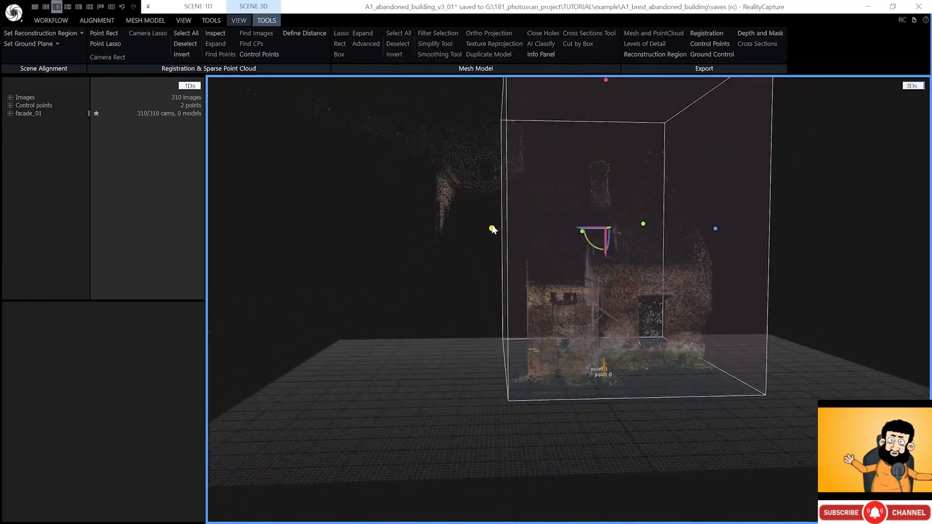
pyautogui.moveTo(639, 230); pyautogui.dragTo(625, 274)
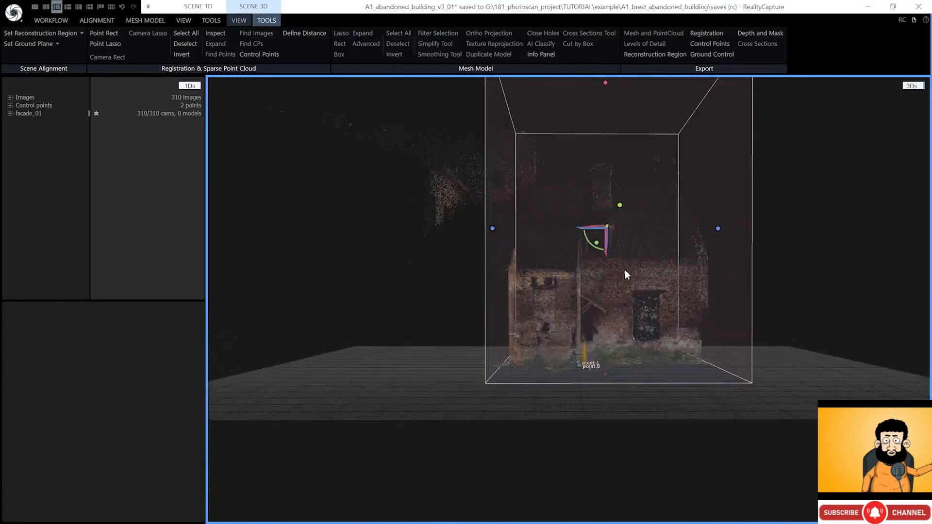
pyautogui.moveTo(639, 325); pyautogui.dragTo(643, 303)
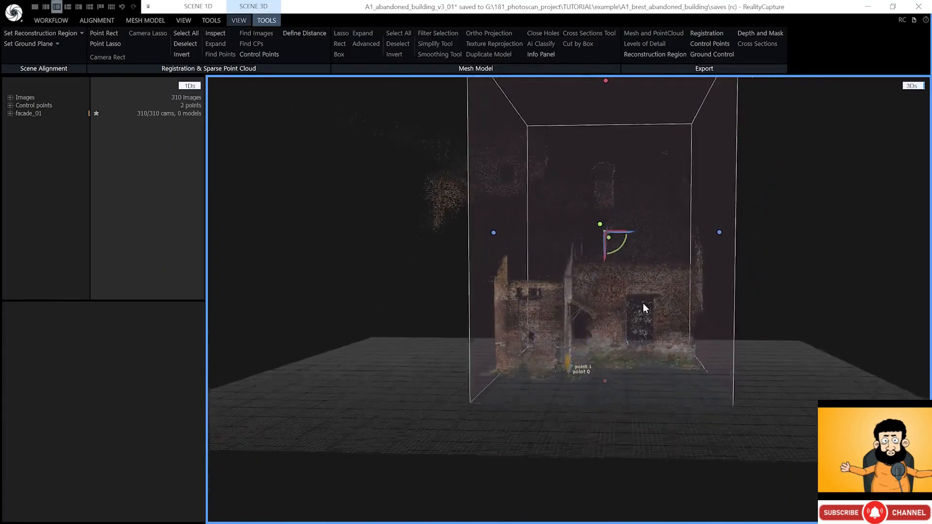
# - Save the project and narrow the reconstruction box from its right side
pyautogui.hotkey('ctrl', 's')
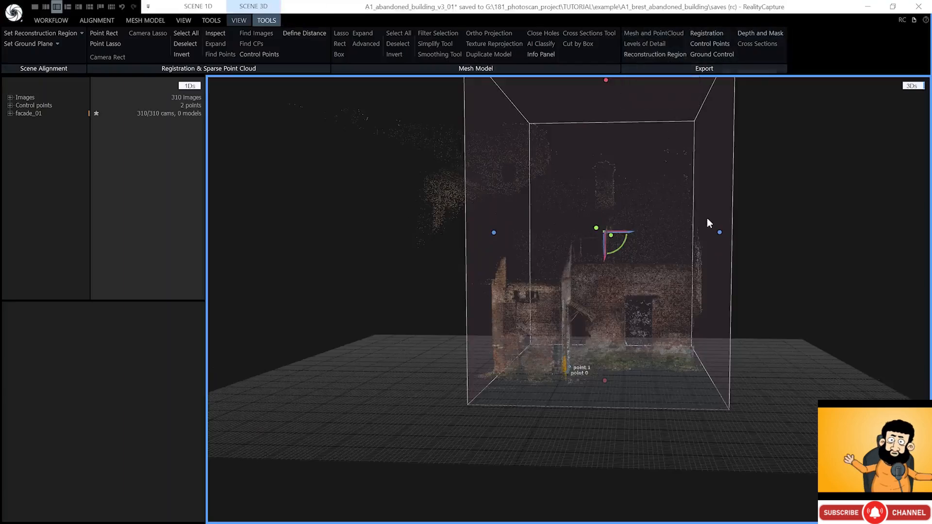
pyautogui.moveTo(719, 232); pyautogui.dragTo(596, 233)
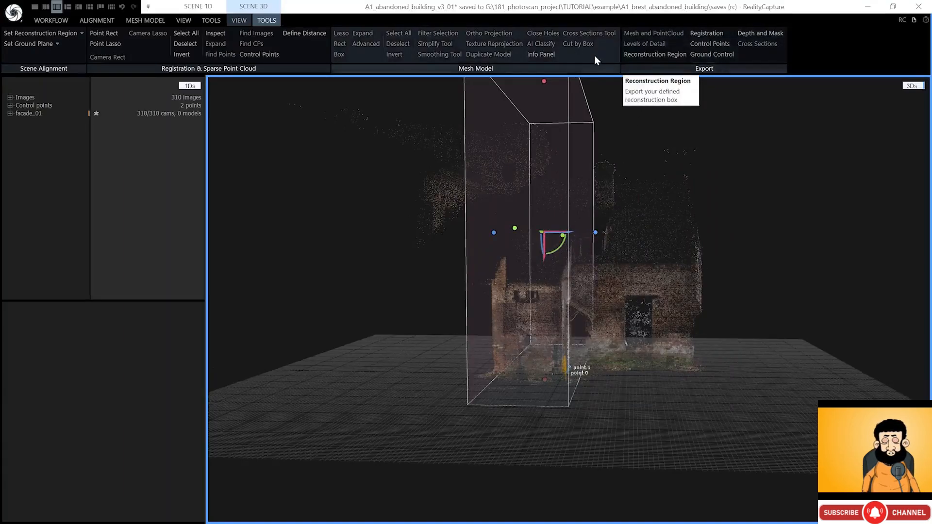
pyautogui.click(156, 20)
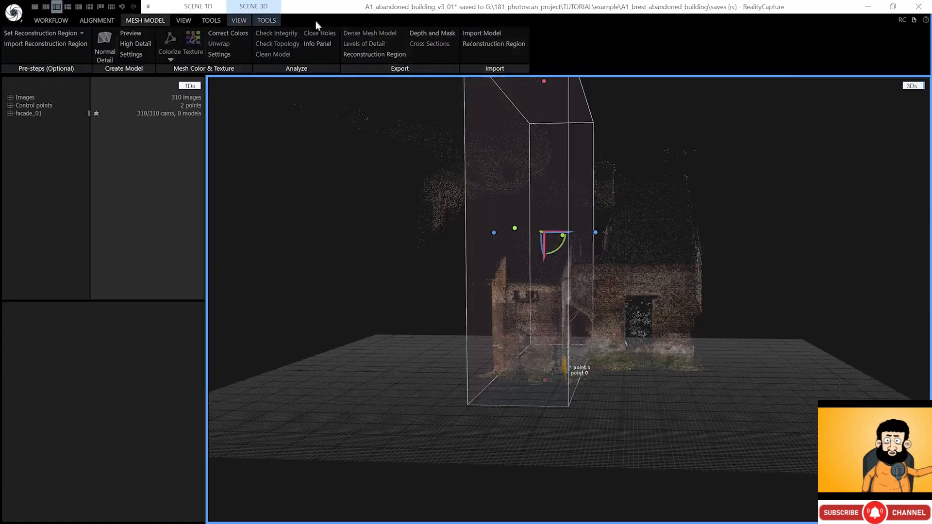
# - Undo the reconstruction box changes to restore the full reconstruction region
pyautogui.click(266, 19)
pyautogui.click(287, 36)
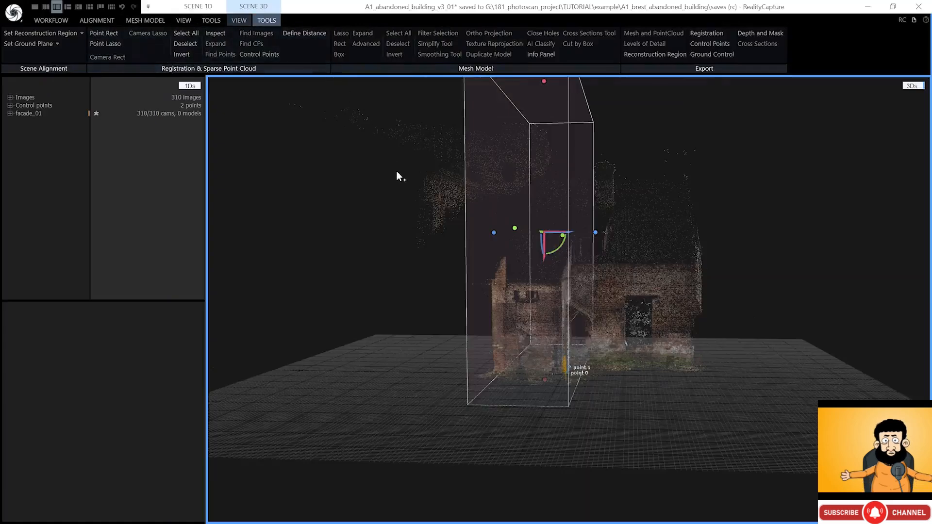
pyautogui.hotkey('ctrl', 'z')
pyautogui.hotkey('ctrl', 'z')
pyautogui.hotkey('ctrl', 'shift', 'z')
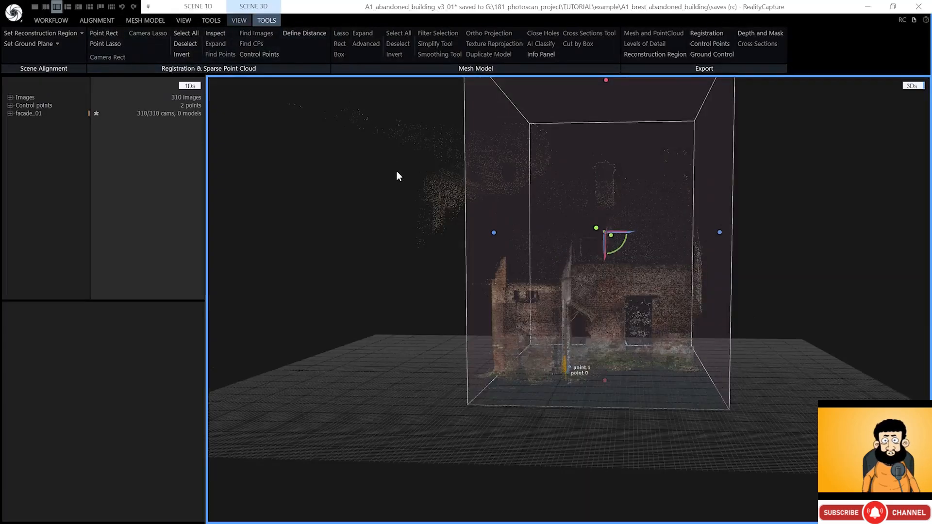
# - Build a Normal Detail mesh with Image downscale 2 and inspect the resulting Model 1
pyautogui.click(155, 20)
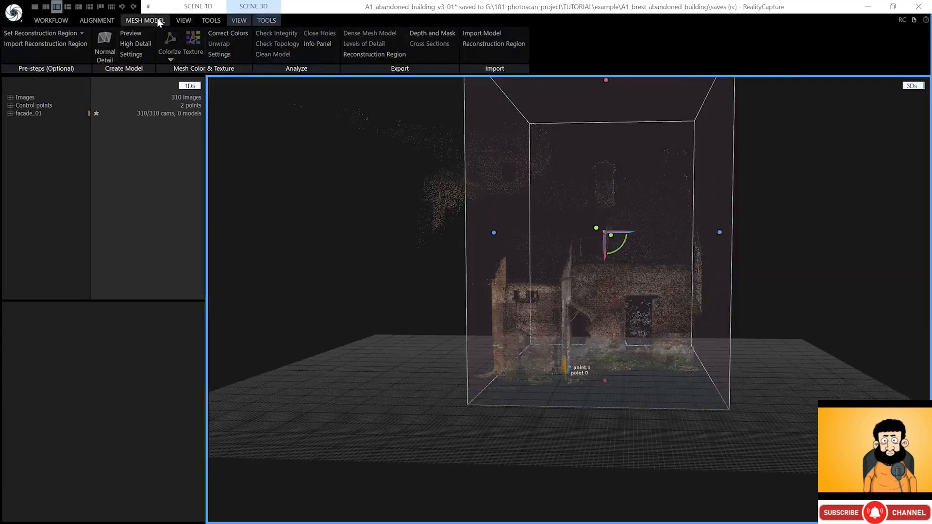
pyautogui.click(131, 54)
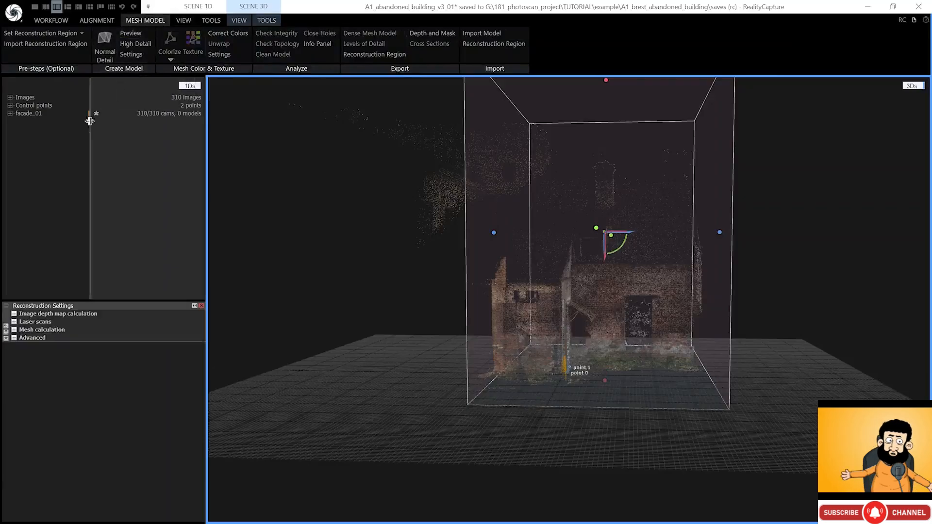
pyautogui.click(14, 313)
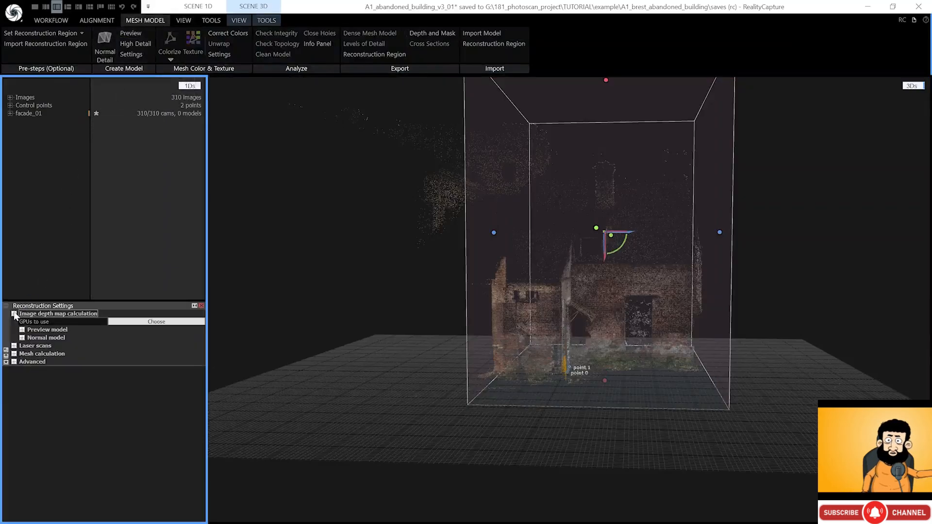
pyautogui.click(22, 338)
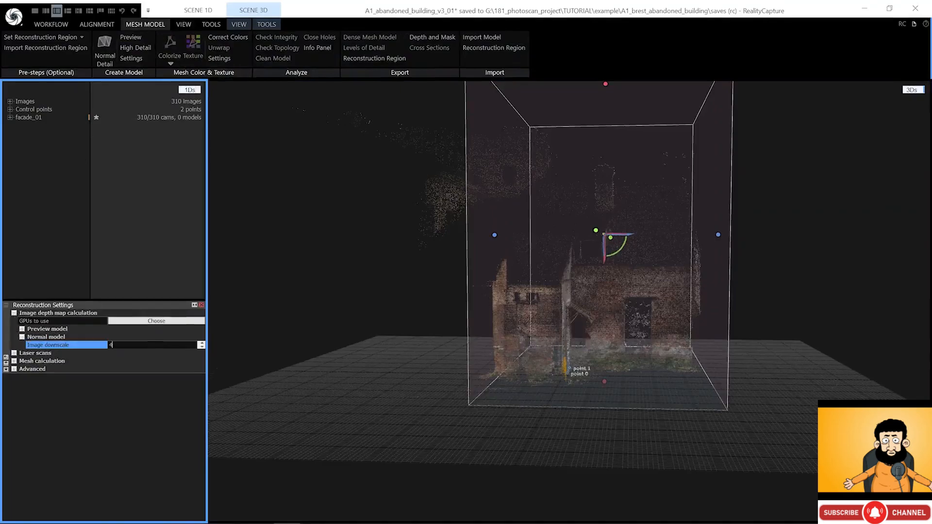
pyautogui.press('Return')
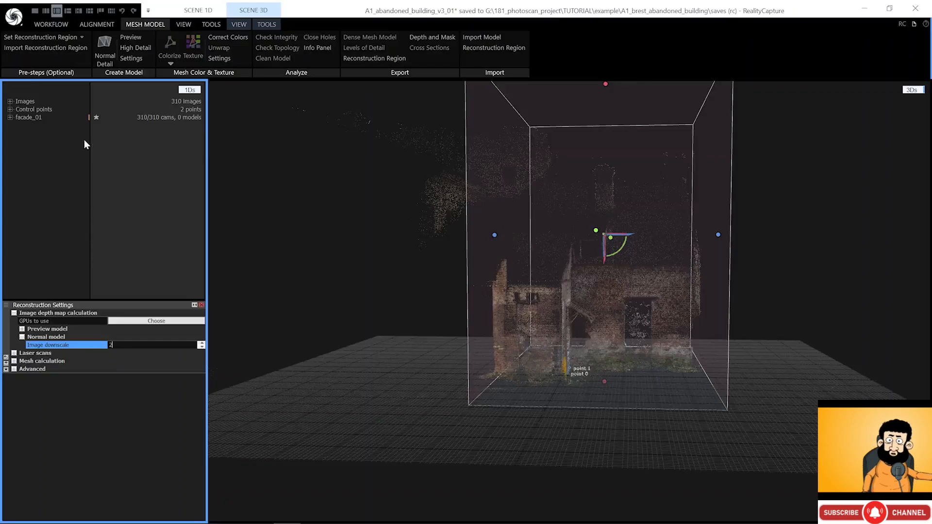
pyautogui.click(107, 60)
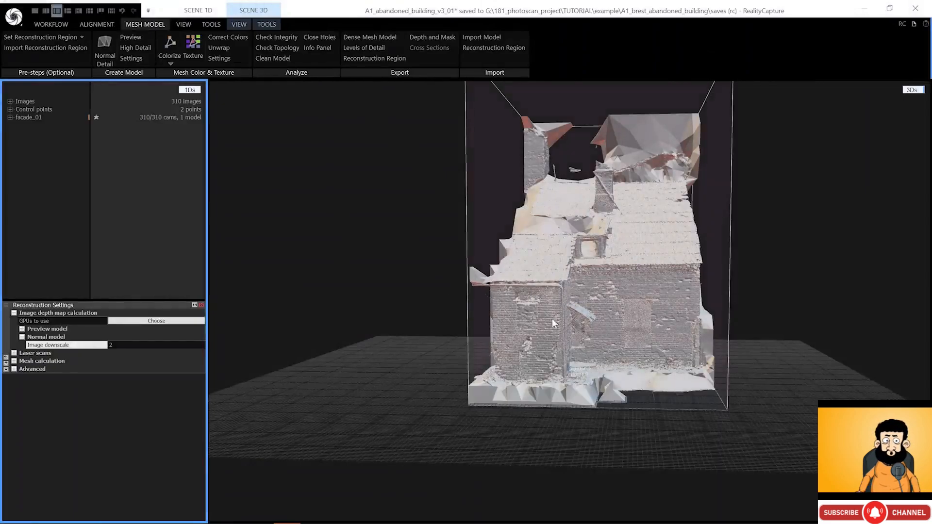
pyautogui.scroll(10, 623, 369)
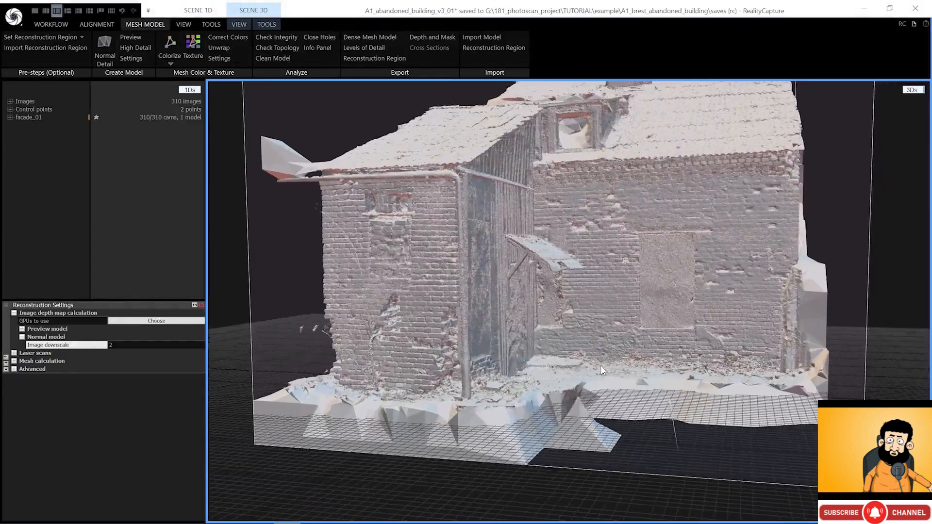
pyautogui.moveTo(601, 366); pyautogui.dragTo(596, 361, button='right')
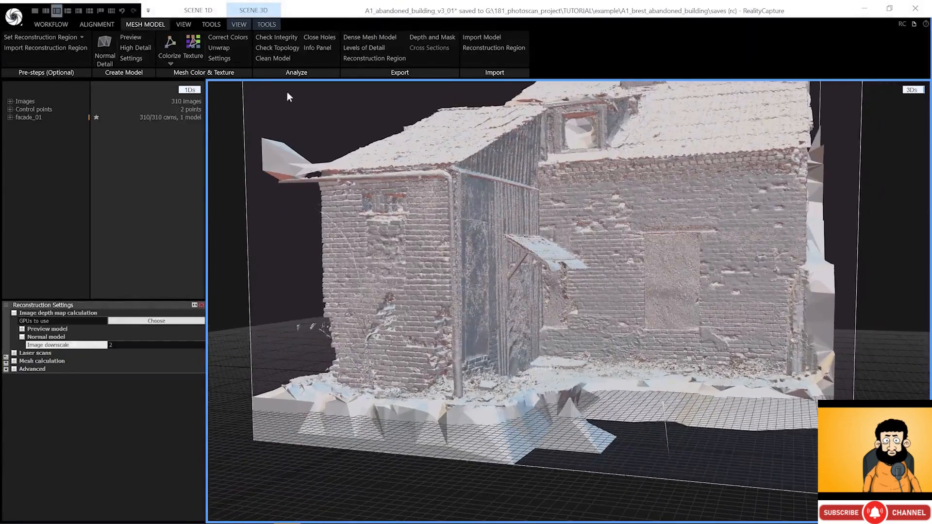
pyautogui.click(10, 117)
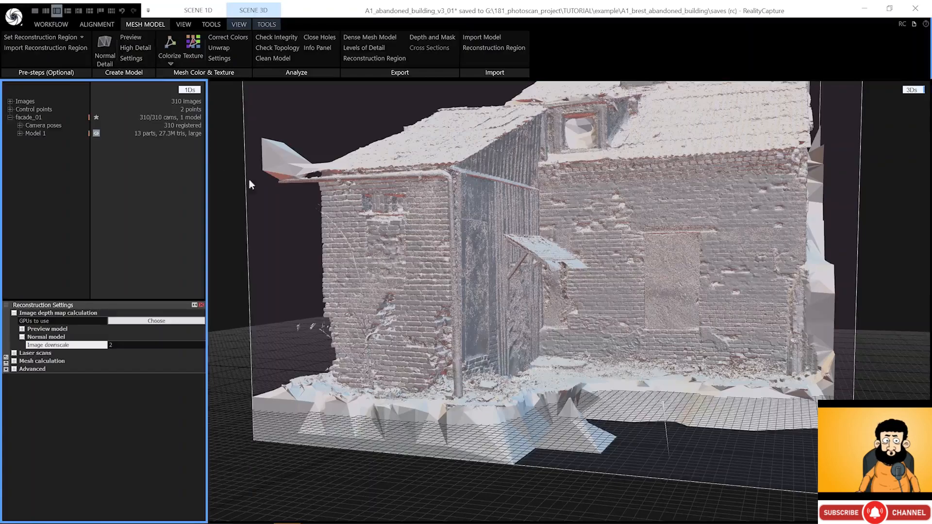
pyautogui.moveTo(356, 224); pyautogui.dragTo(364, 230, button='right')
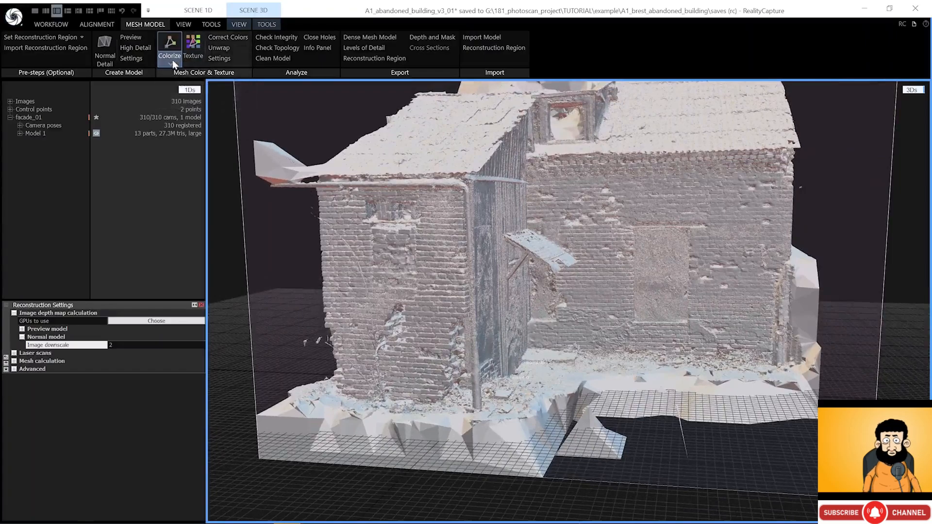
# - Colorize Model 1 with Downscale images before coloring at 1, then orbit to inspect walls and roof
pyautogui.click(219, 60)
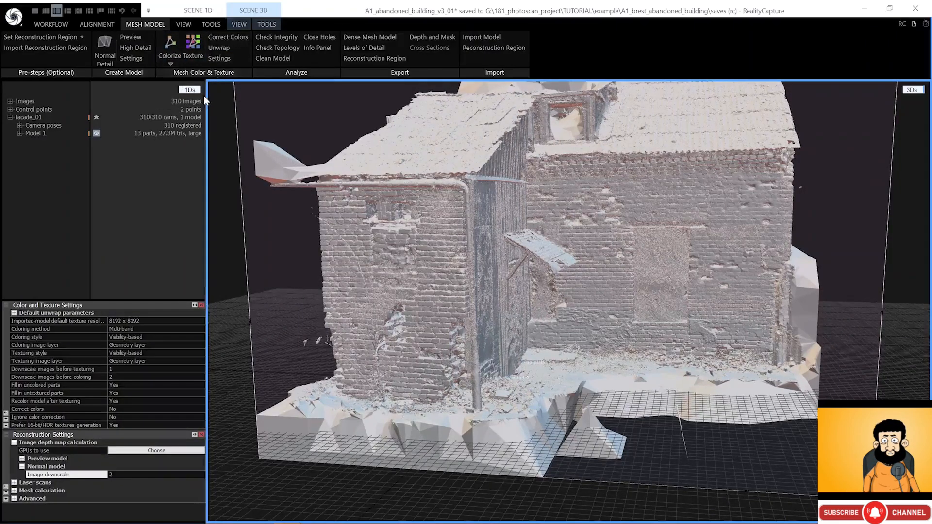
pyautogui.click(112, 377)
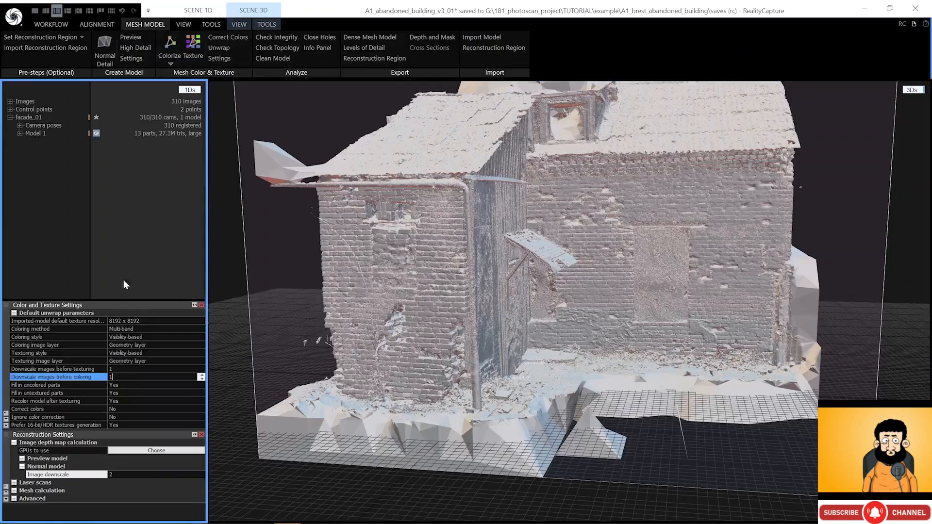
pyautogui.click(165, 42)
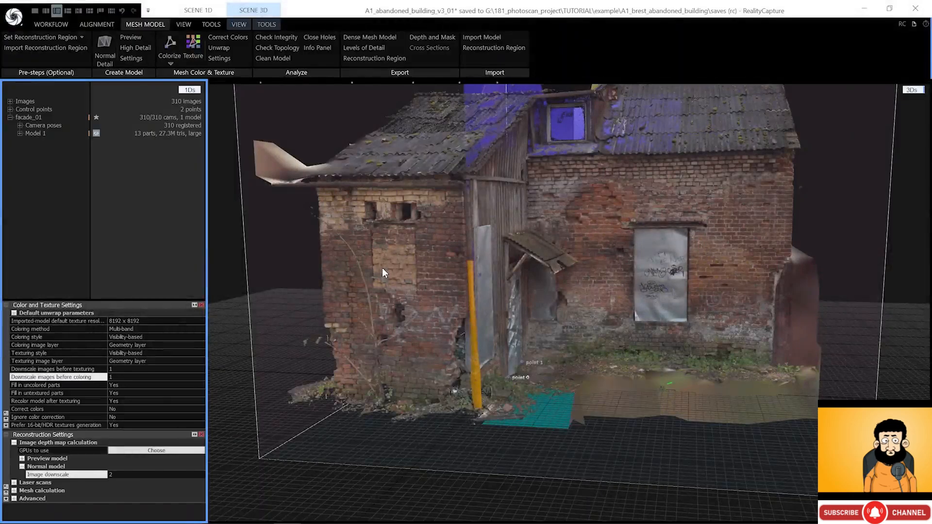
pyautogui.moveTo(383, 268); pyautogui.dragTo(450, 269)
pyautogui.scroll(10, 432, 272)
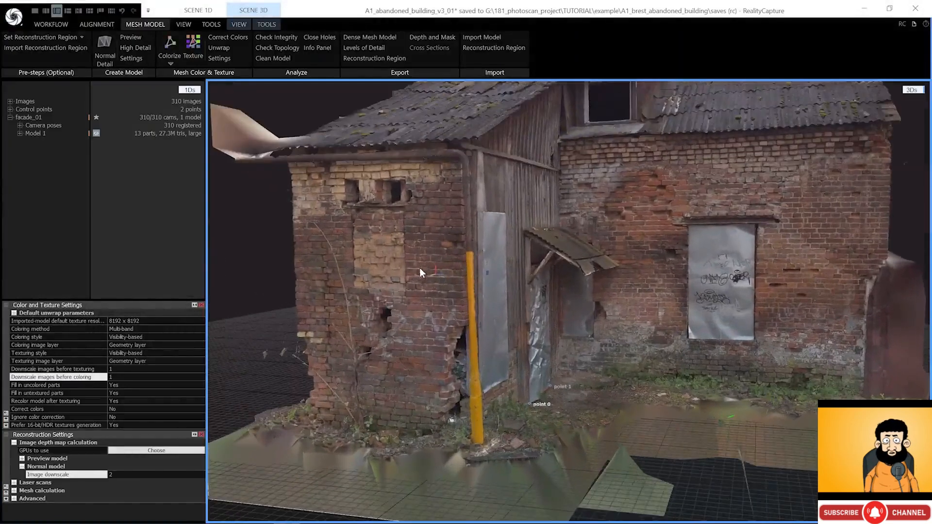
pyautogui.scroll(6, 423, 270)
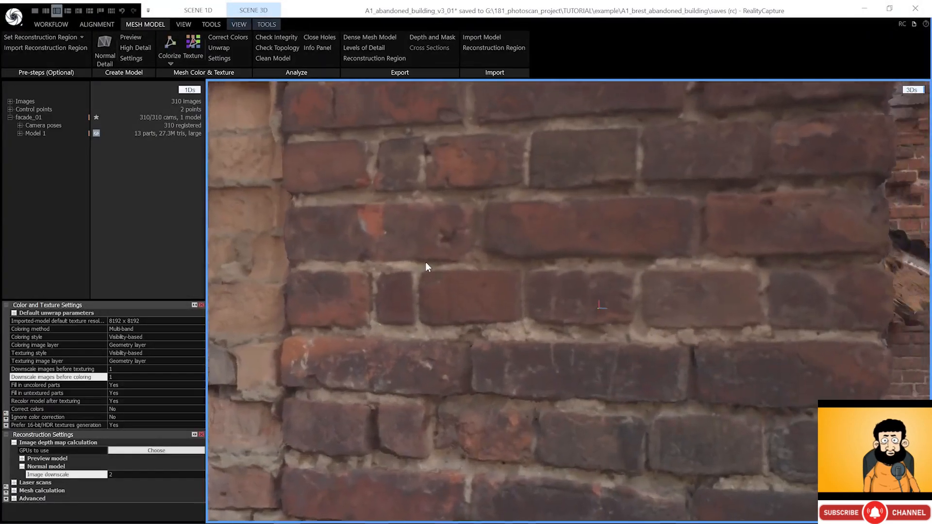
pyautogui.scroll(-4, 387, 369)
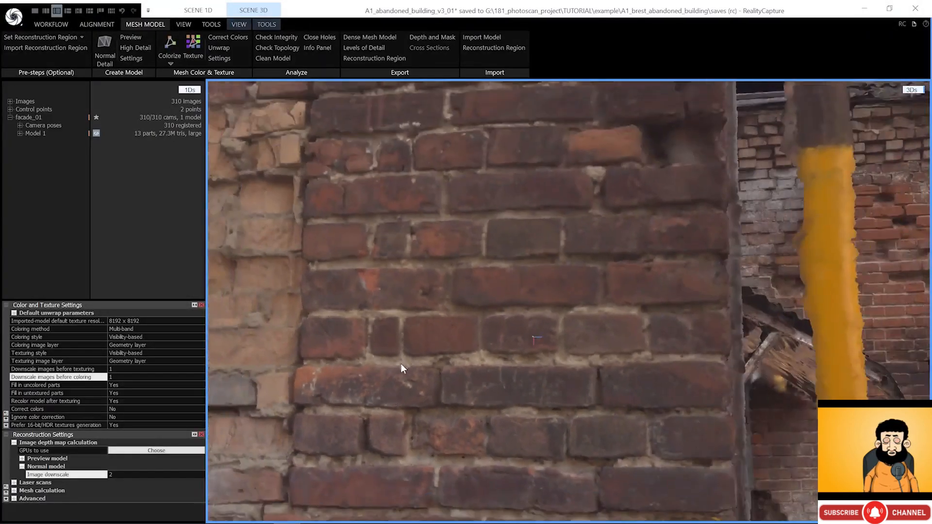
pyautogui.moveTo(401, 363); pyautogui.dragTo(558, 303)
pyautogui.moveTo(563, 201); pyautogui.dragTo(576, 237)
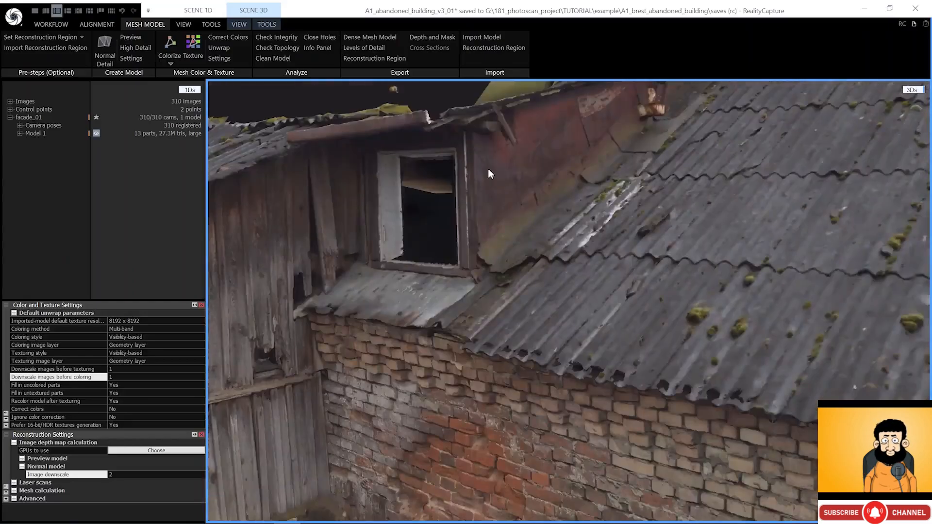
pyautogui.scroll(-4, 575, 237)
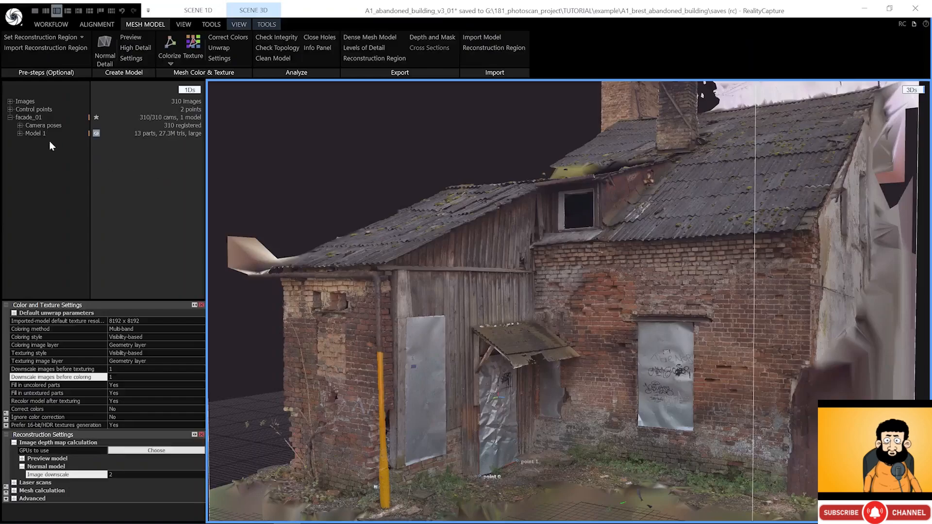
# - Rename Model 1 to building_highpoly and change the normal model Image downscale to 1
pyautogui.click(35, 133)
pyautogui.click(121, 313)
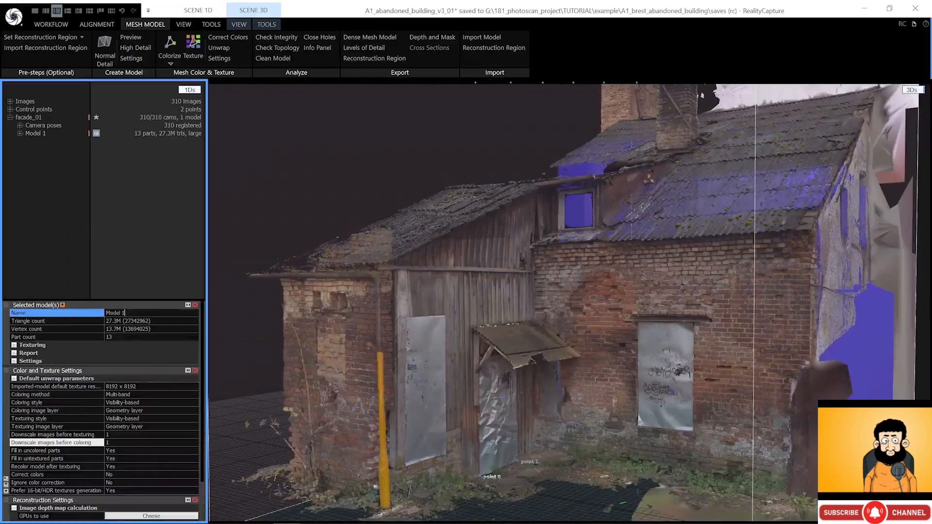
pyautogui.write('building_highpoly')
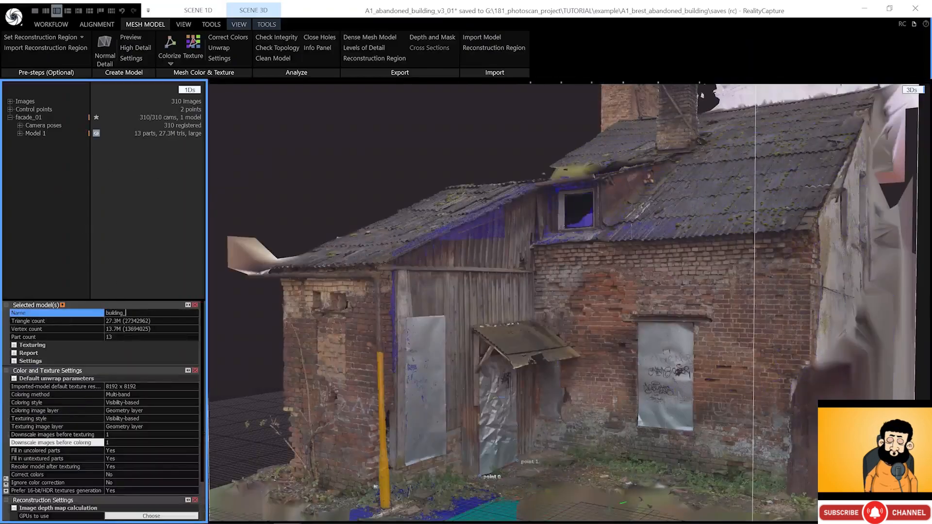
pyautogui.press('Return')
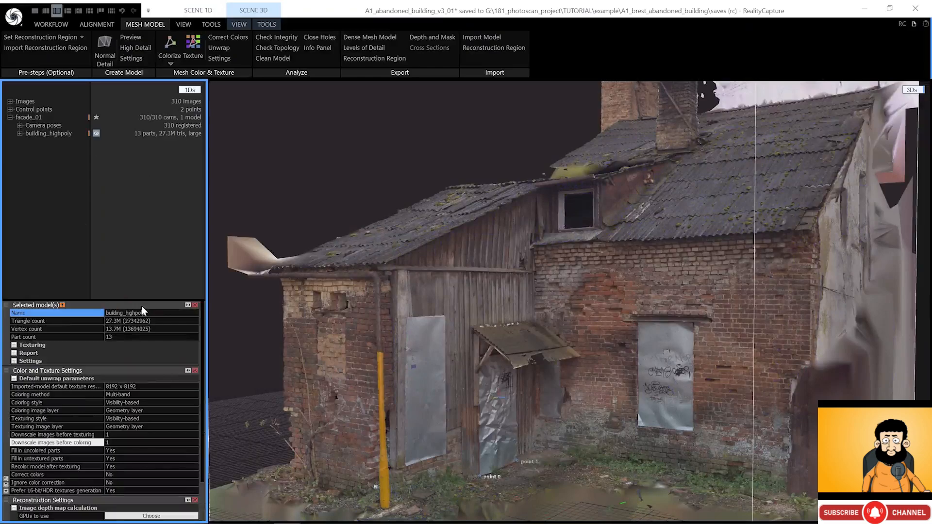
pyautogui.click(131, 58)
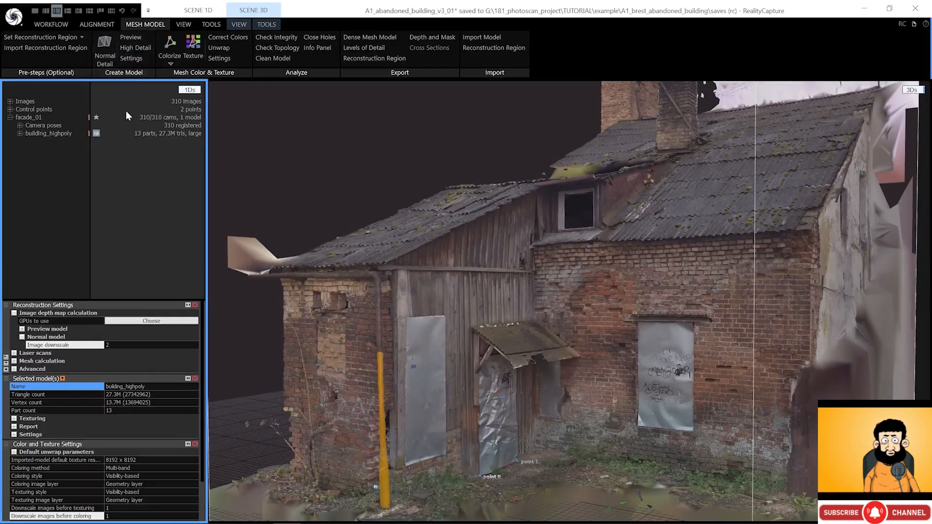
pyautogui.click(104, 345)
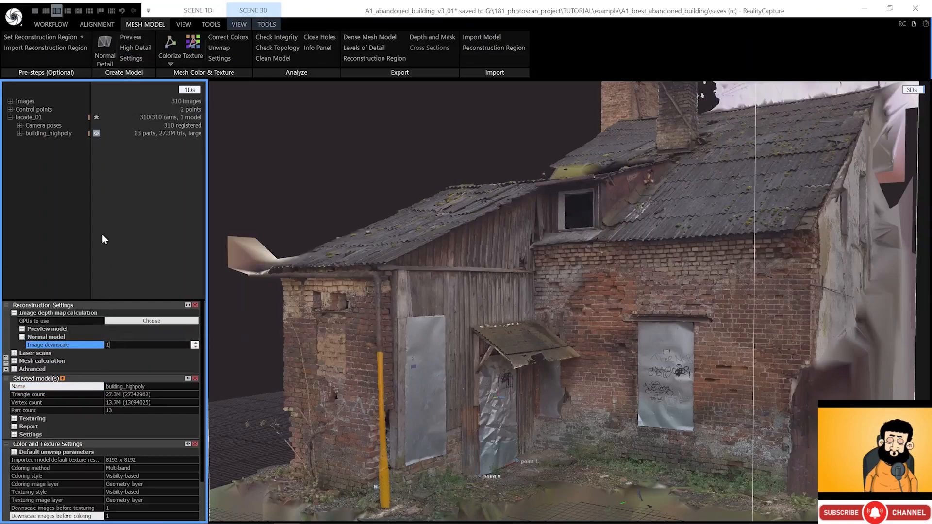
# - Build a 109.5M-triangle Normal Detail mesh at downscale 1 and display the models as vertices
pyautogui.click(104, 42)
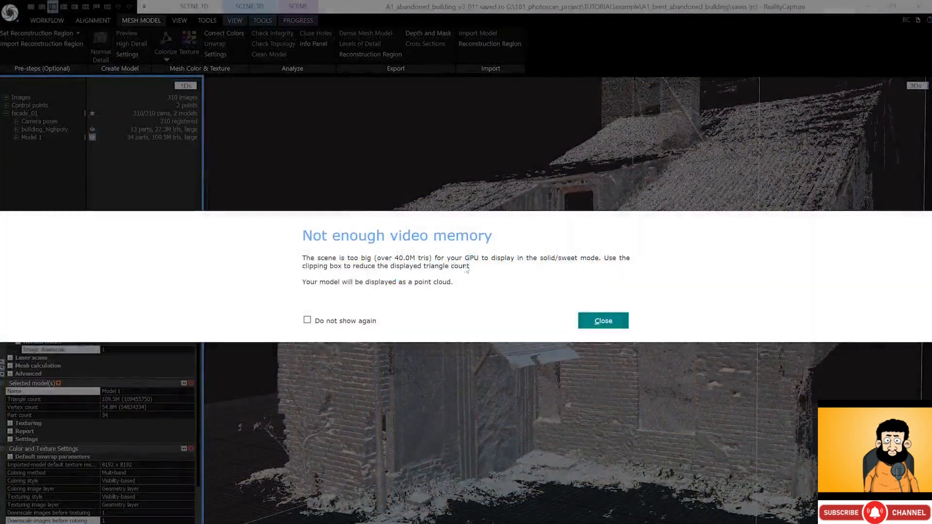
pyautogui.click(604, 322)
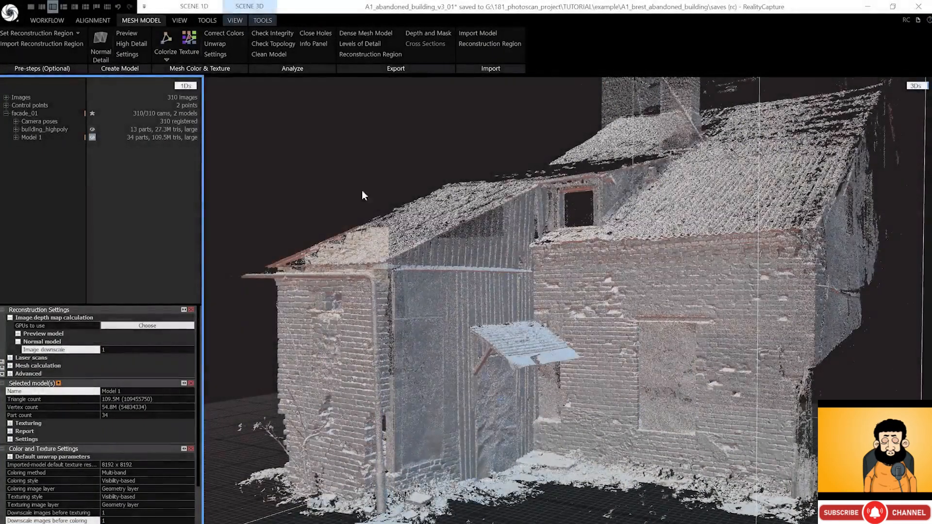
pyautogui.click(236, 20)
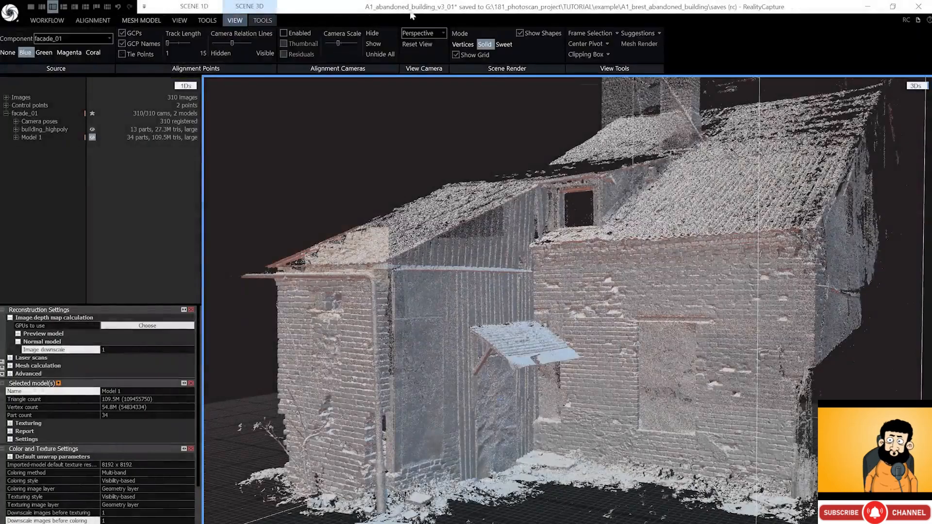
pyautogui.click(470, 45)
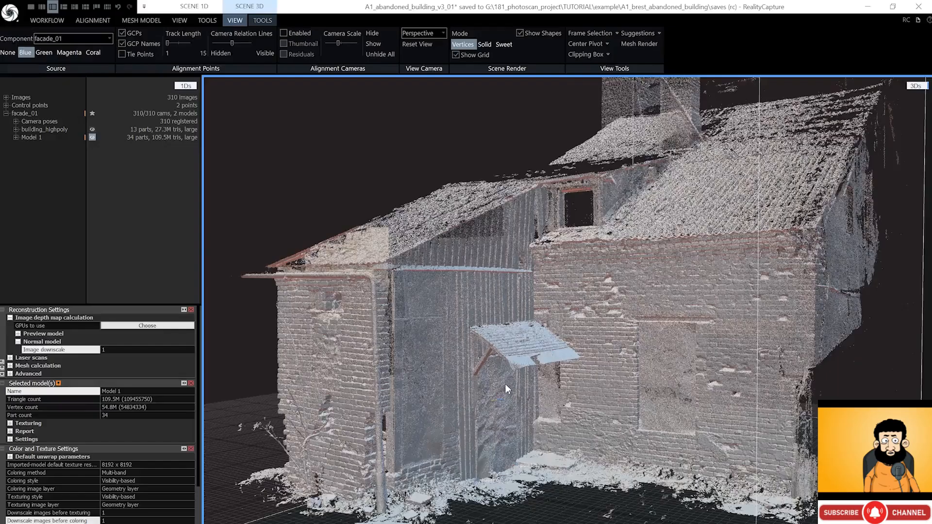
pyautogui.scroll(10, 442, 315)
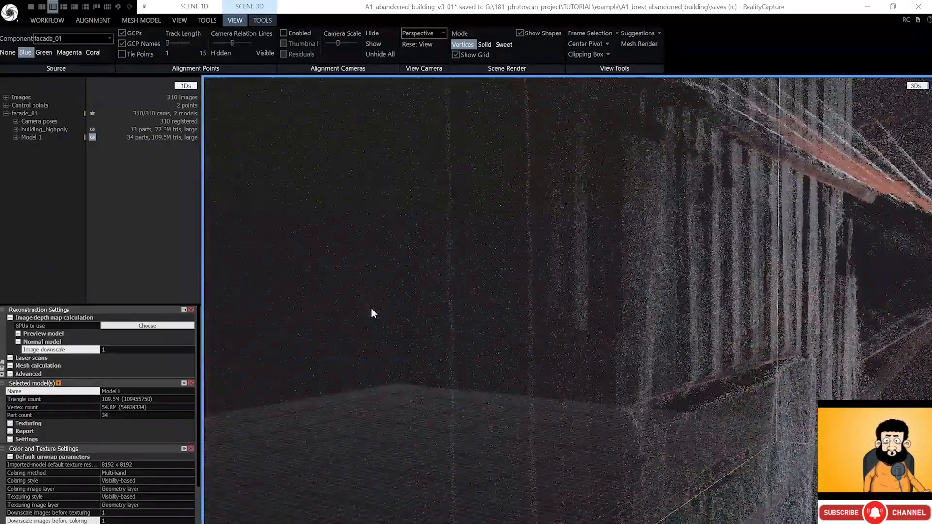
pyautogui.scroll(-10, 466, 230)
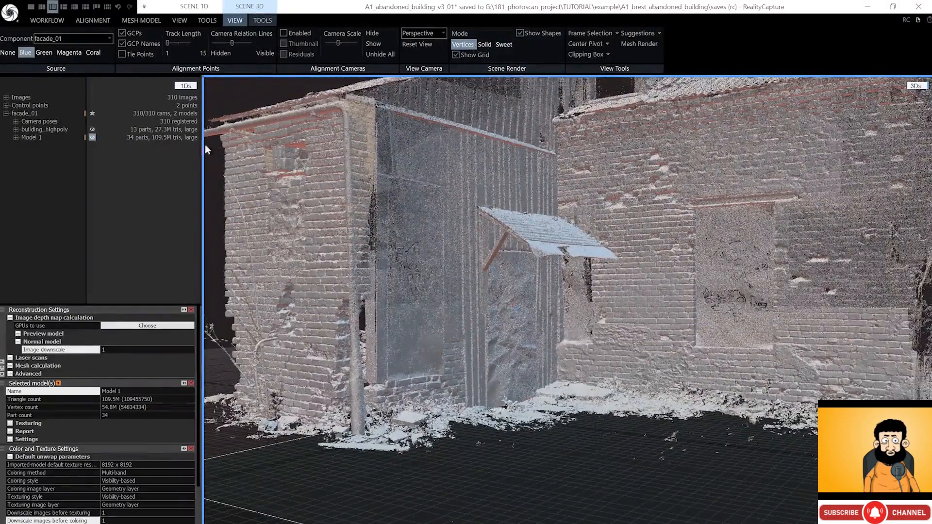
# - Rename the new Model 1 to building_ultra_highpoly and collapse the property panels
pyautogui.click(36, 138)
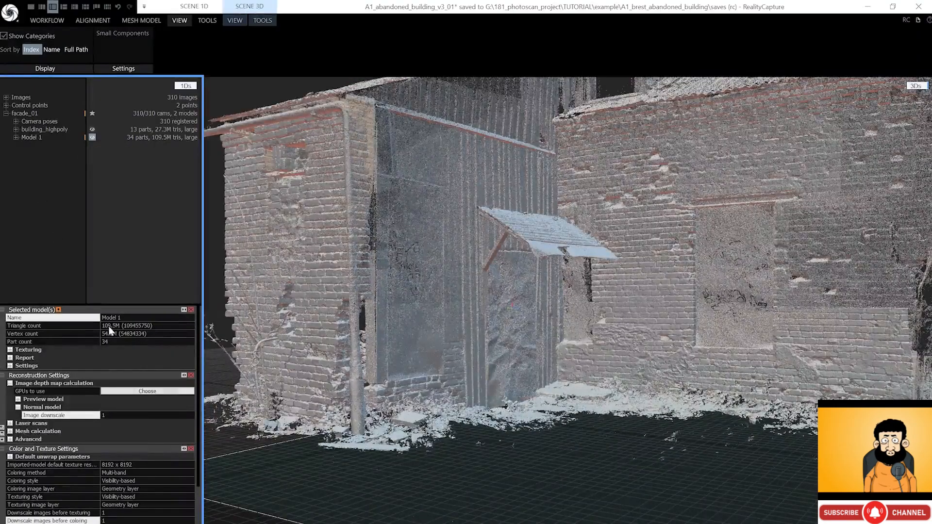
pyautogui.click(121, 318)
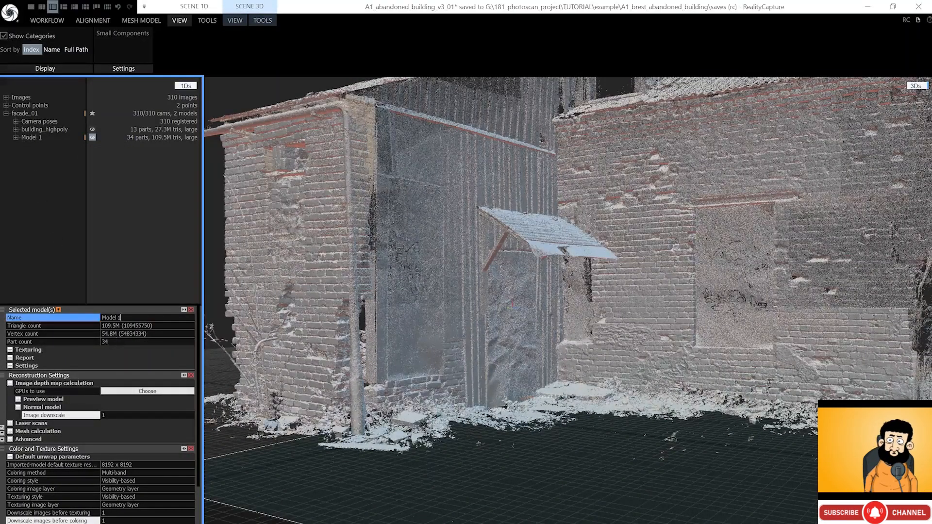
pyautogui.moveTo(122, 318); pyautogui.dragTo(101, 318)
pyautogui.write('bui')
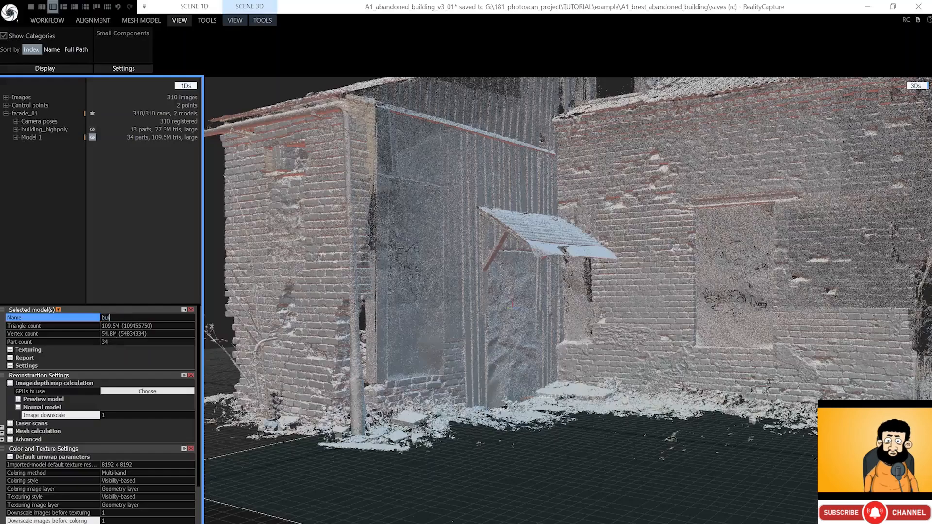
pyautogui.write('lding_ult_ra_highpoly')
pyautogui.press('Return')
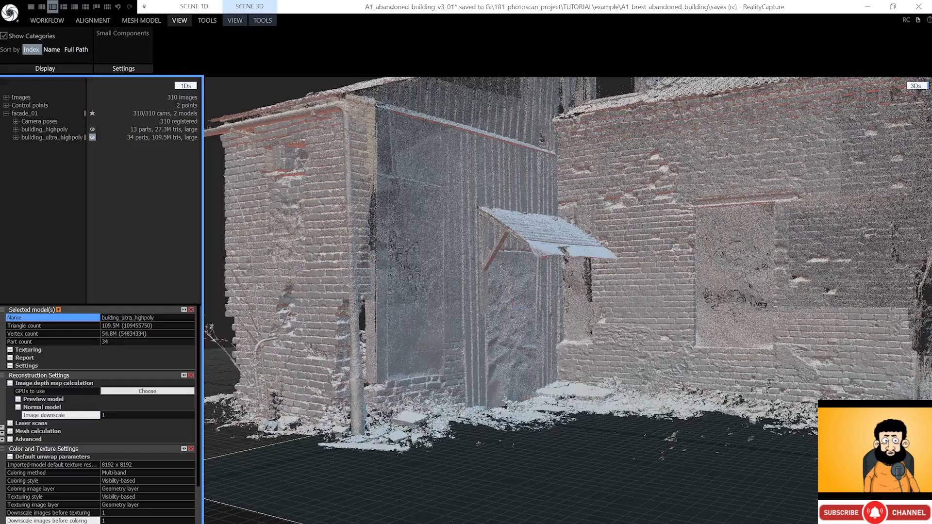
pyautogui.click(3, 310)
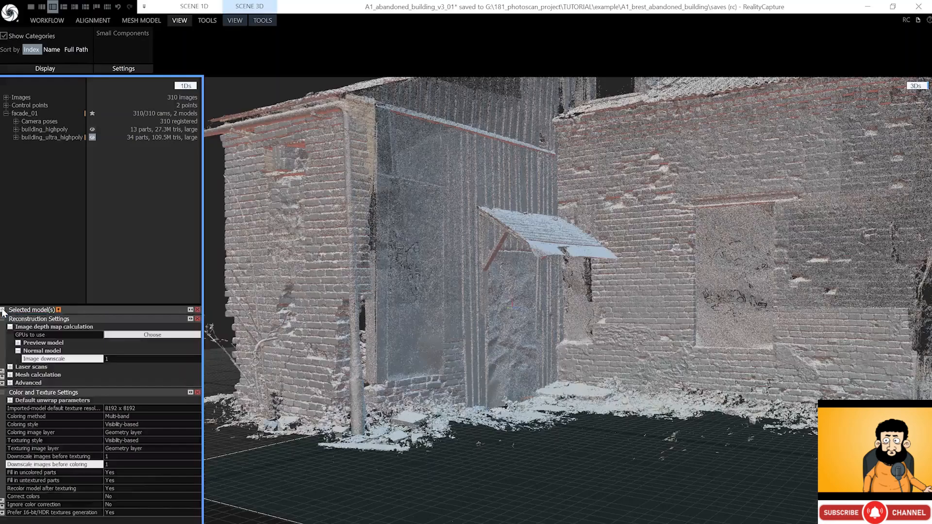
pyautogui.click(2, 319)
pyautogui.click(2, 328)
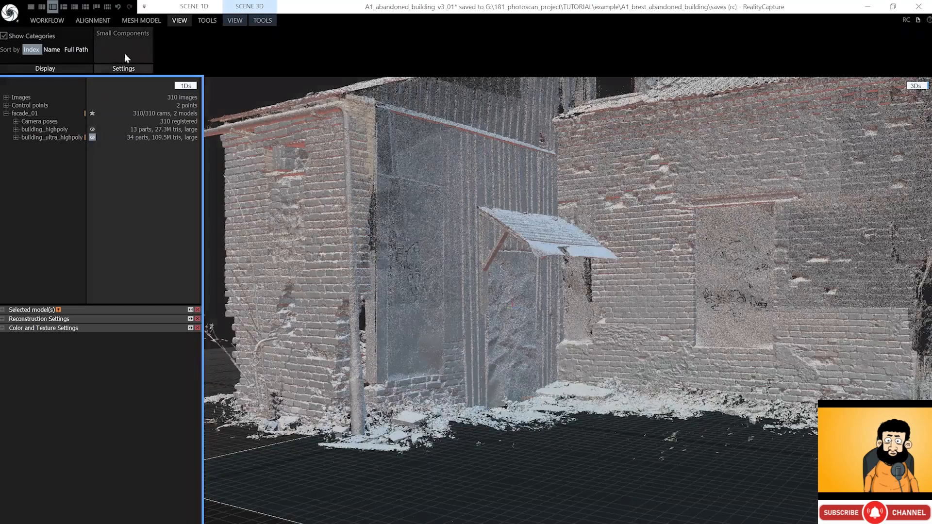
# - Colorize building_ultra_highpoly with vertex colours computed from the photos
pyautogui.click(143, 20)
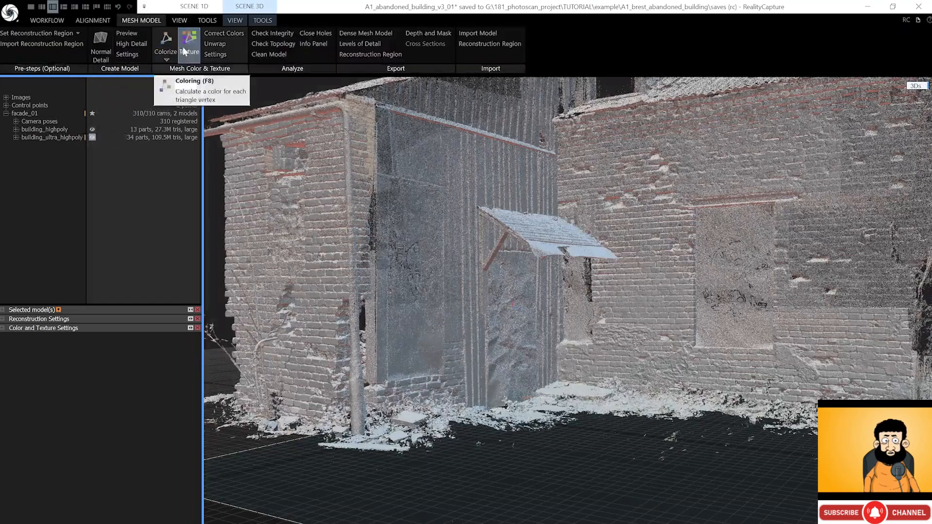
pyautogui.click(214, 55)
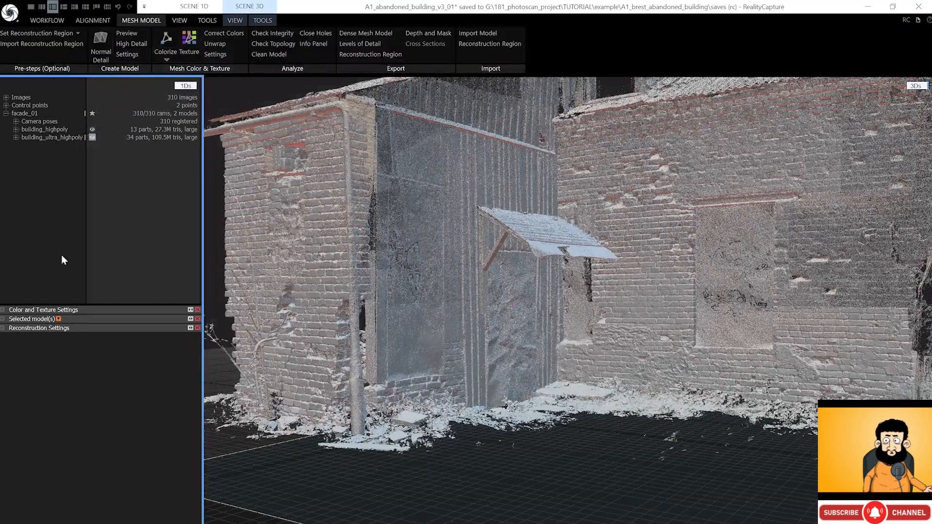
pyautogui.click(2, 310)
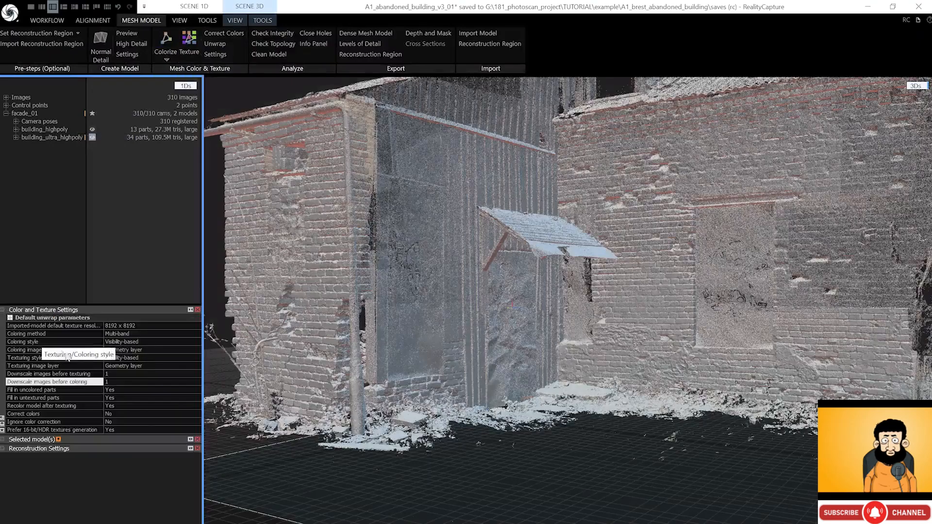
pyautogui.click(166, 39)
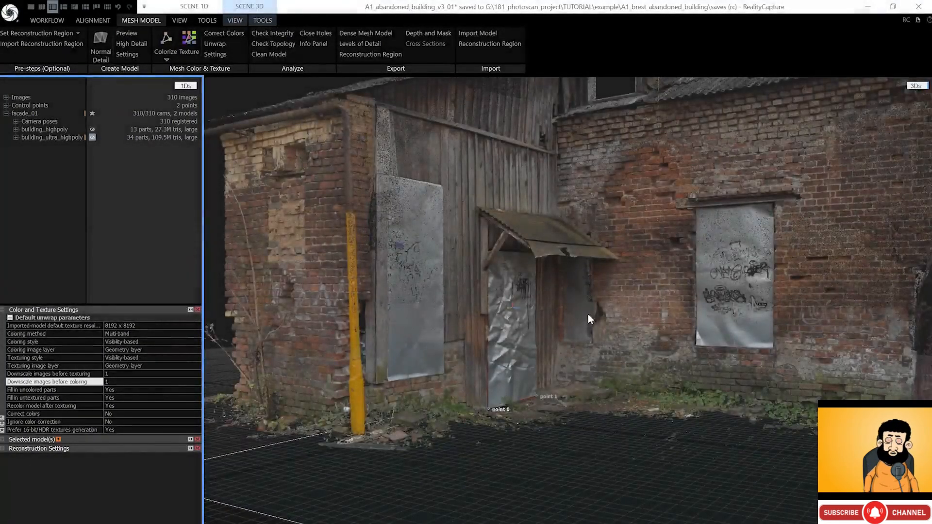
pyautogui.scroll(10, 494, 237)
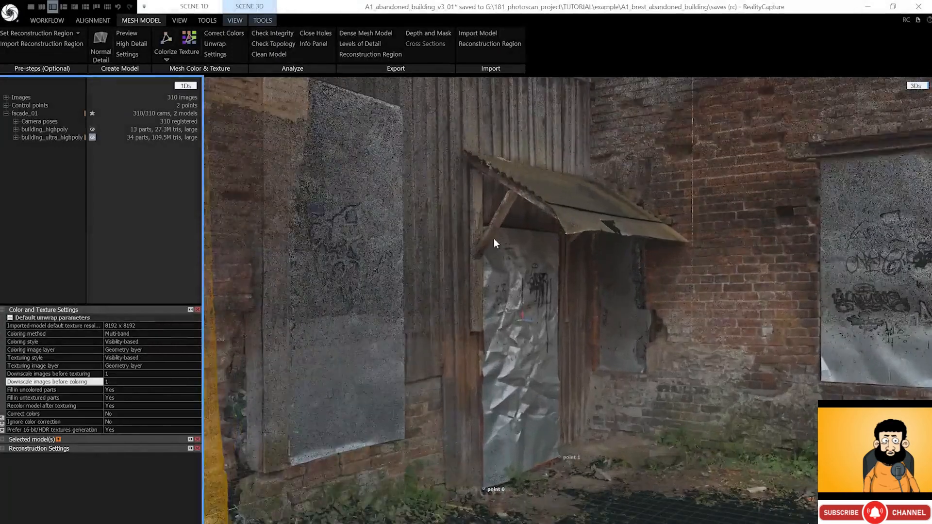
pyautogui.scroll(-3, 564, 161)
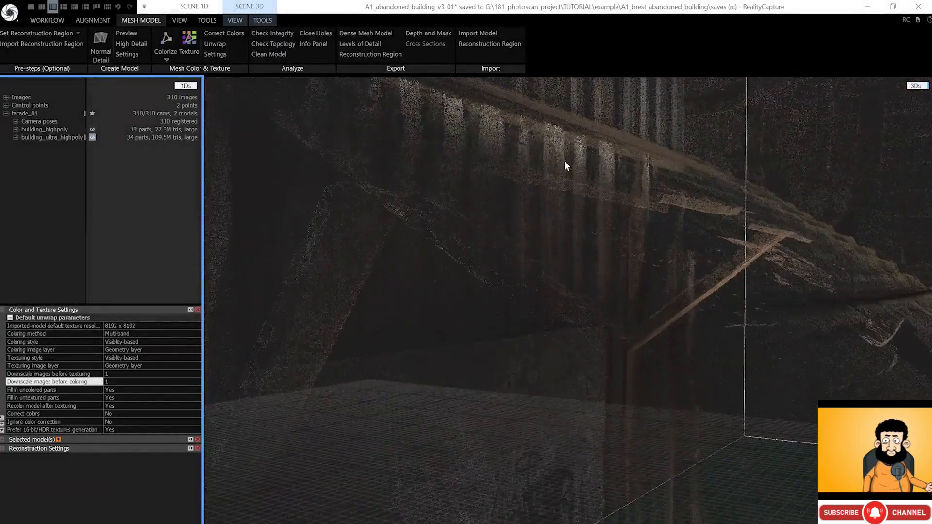
pyautogui.scroll(-5, 564, 161)
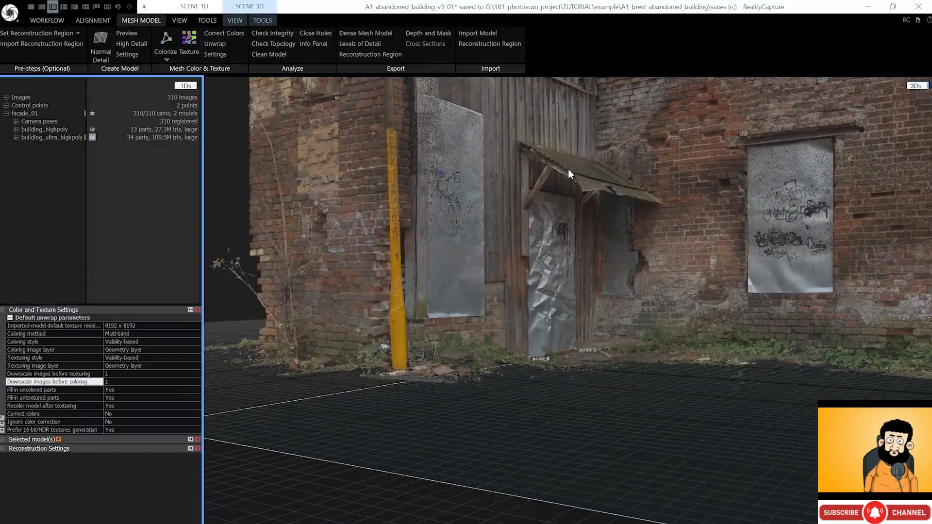
pyautogui.click(568, 170)
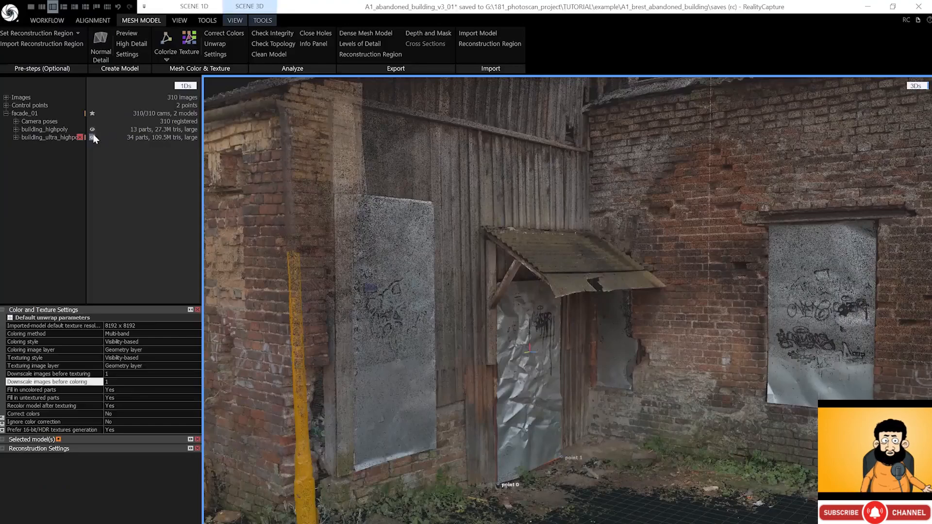
# - Select building_highpoly in the tree to colour it next
pyautogui.click(56, 131)
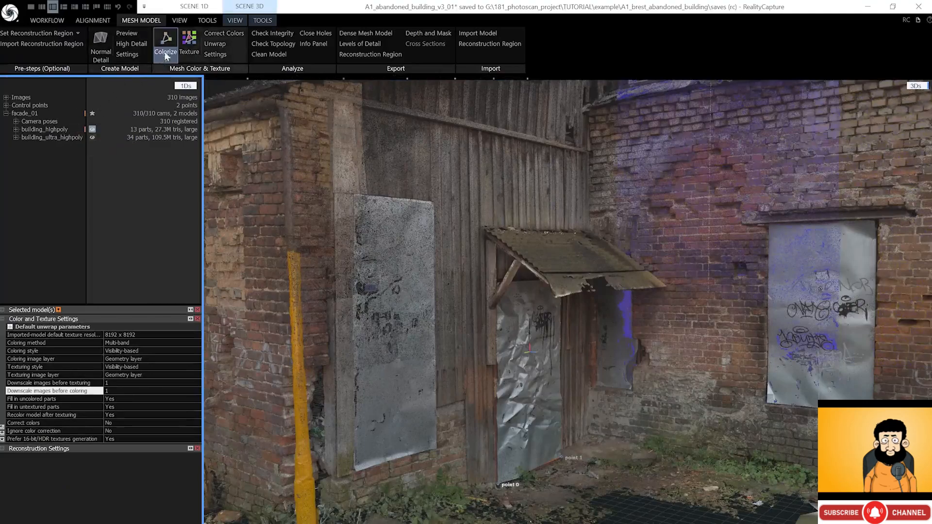
pyautogui.click(259, 21)
pyautogui.click(209, 20)
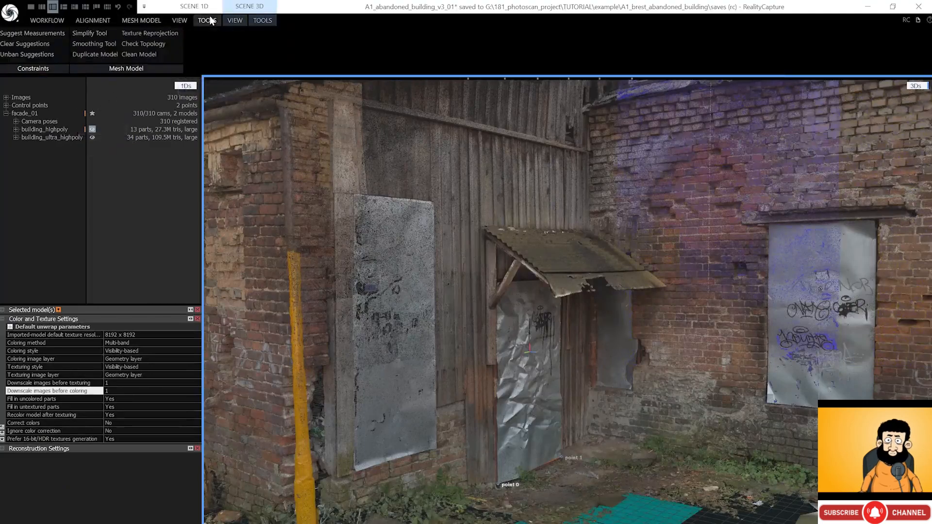
# - Simplify building_highpoly to a target of 2,000,000 triangles
pyautogui.click(104, 35)
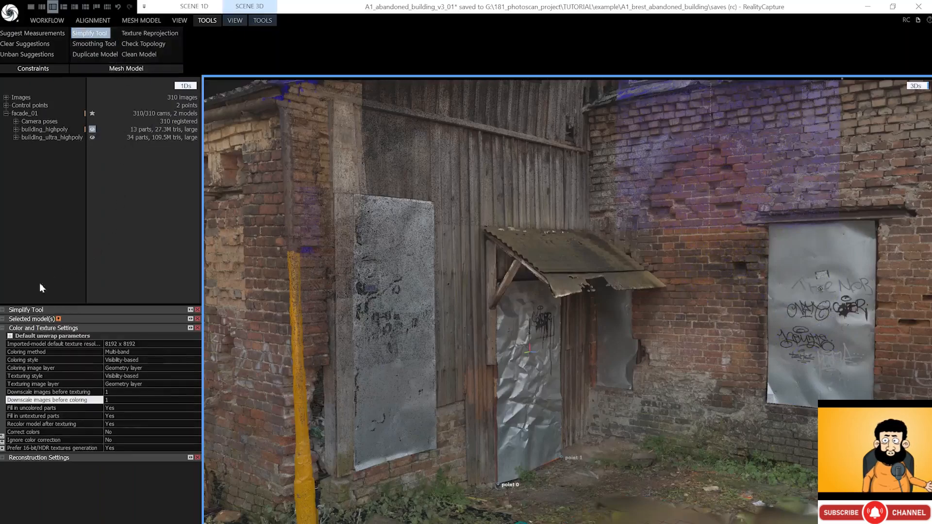
pyautogui.click(10, 311)
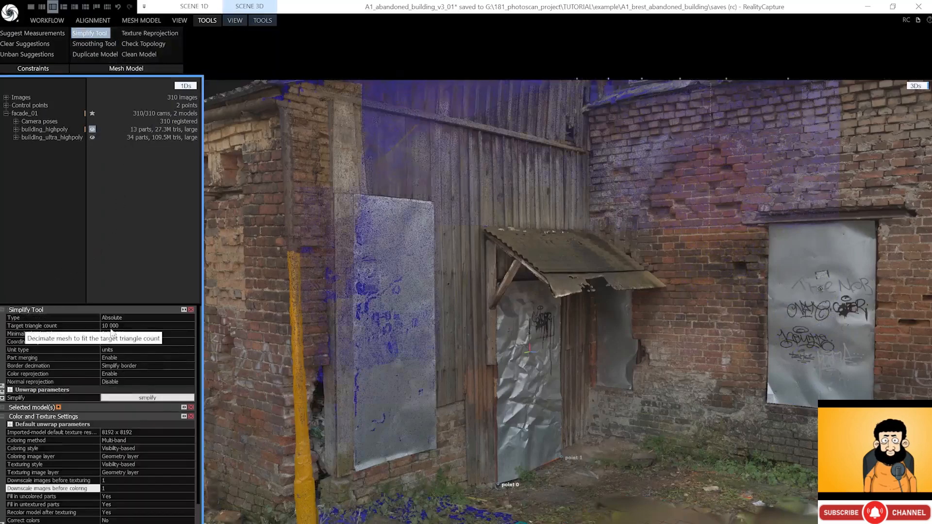
pyautogui.click(56, 326)
pyautogui.write('000')
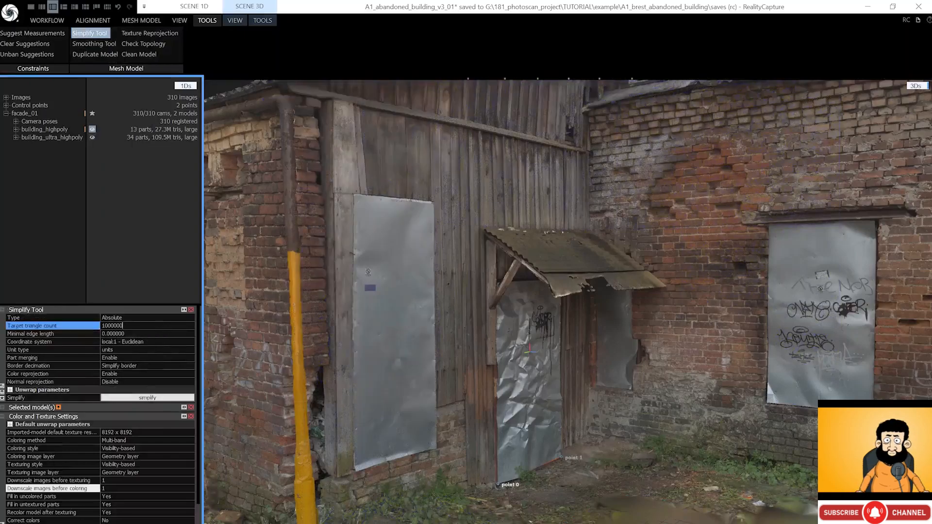
pyautogui.press('Home')
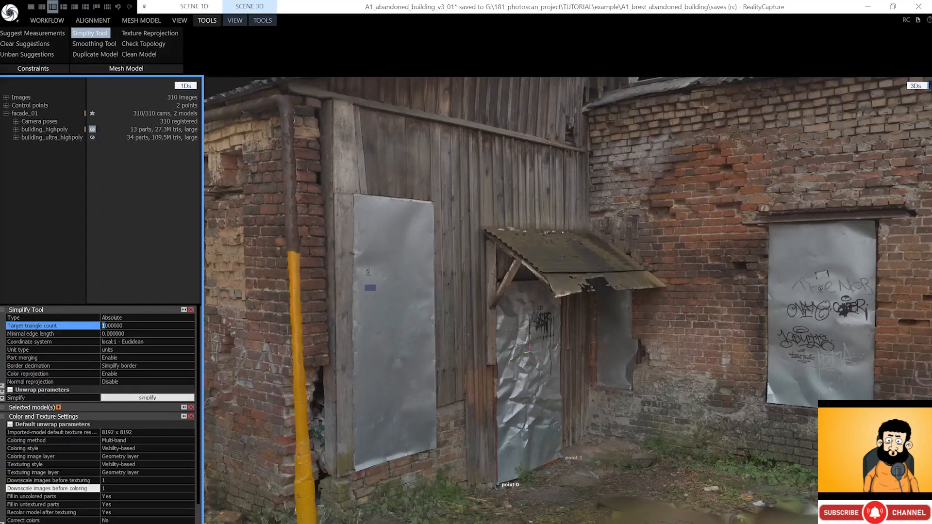
pyautogui.write('2')
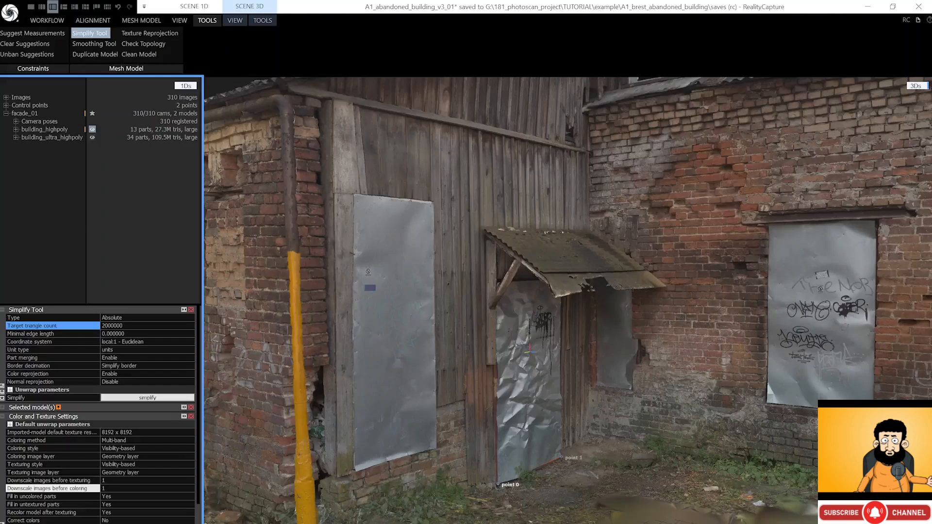
pyautogui.click(112, 374)
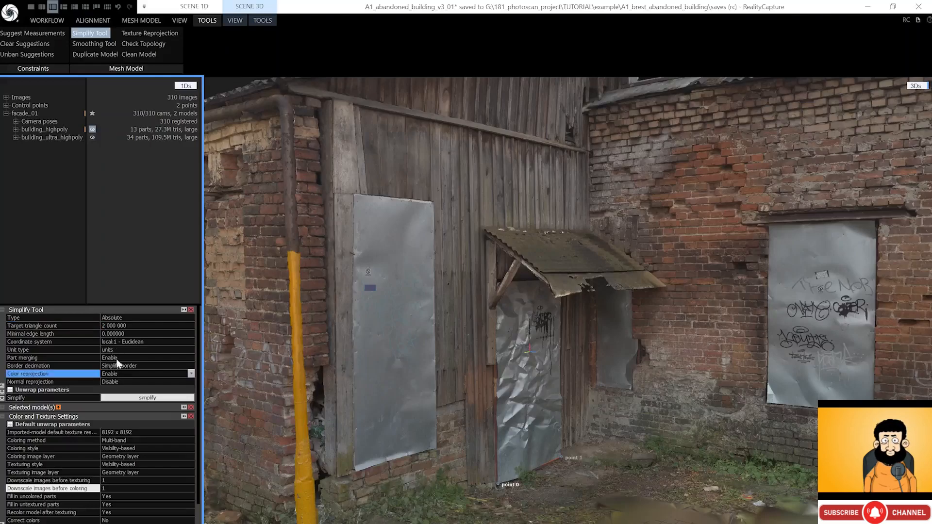
pyautogui.click(147, 398)
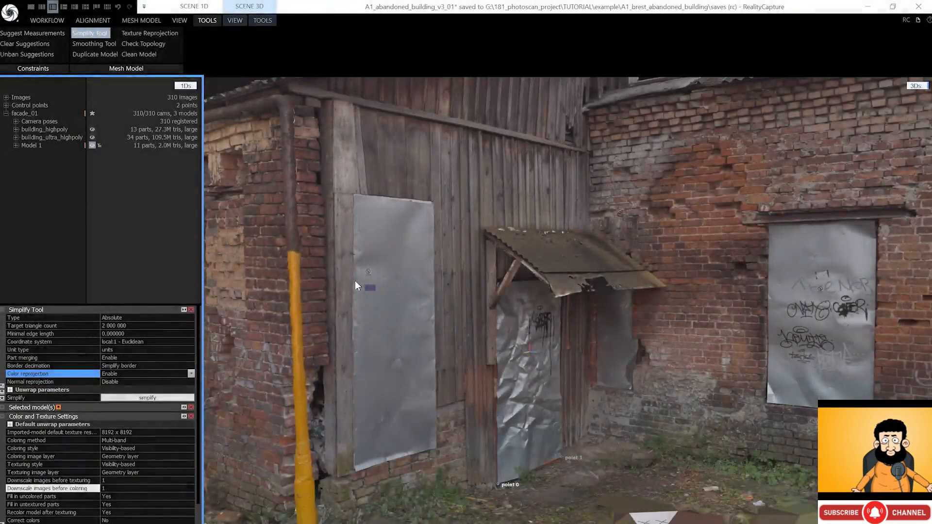
# - Name the new simplified model building_proxy
pyautogui.click(31, 145)
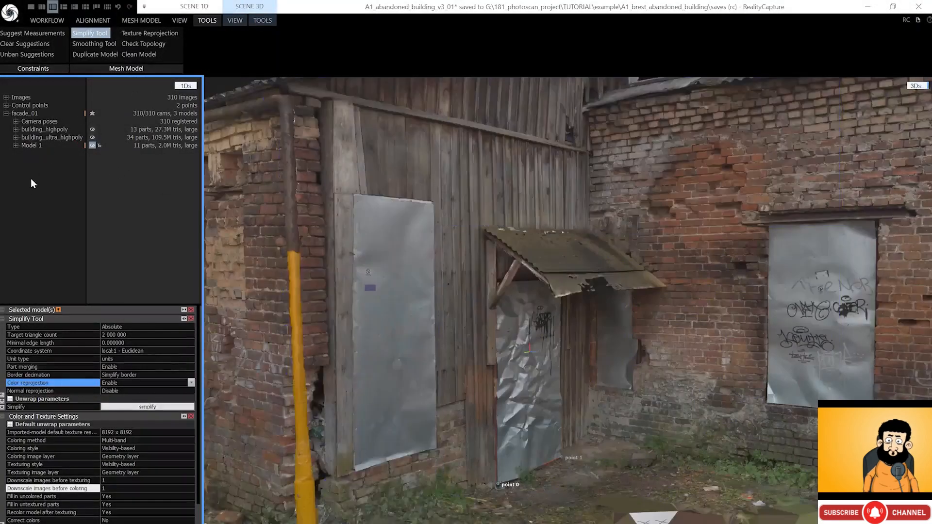
pyautogui.click(3, 311)
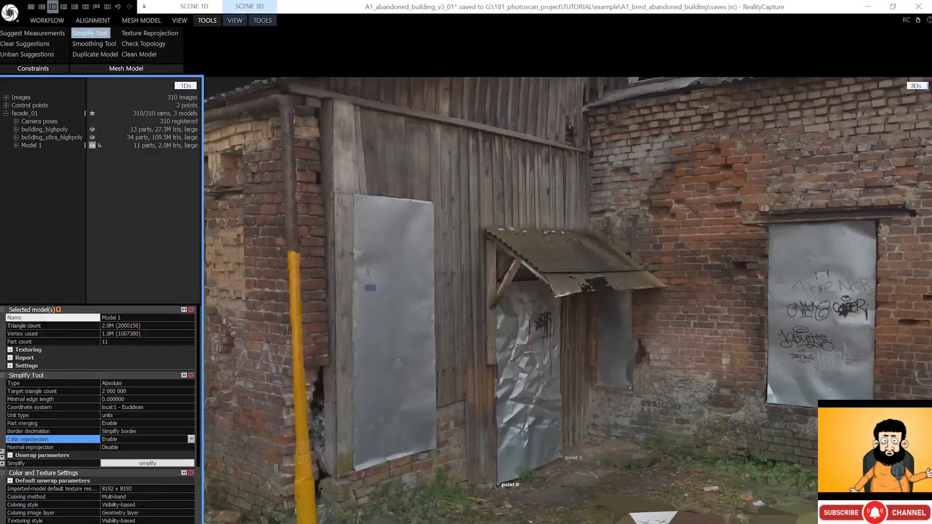
pyautogui.write('building_proxy')
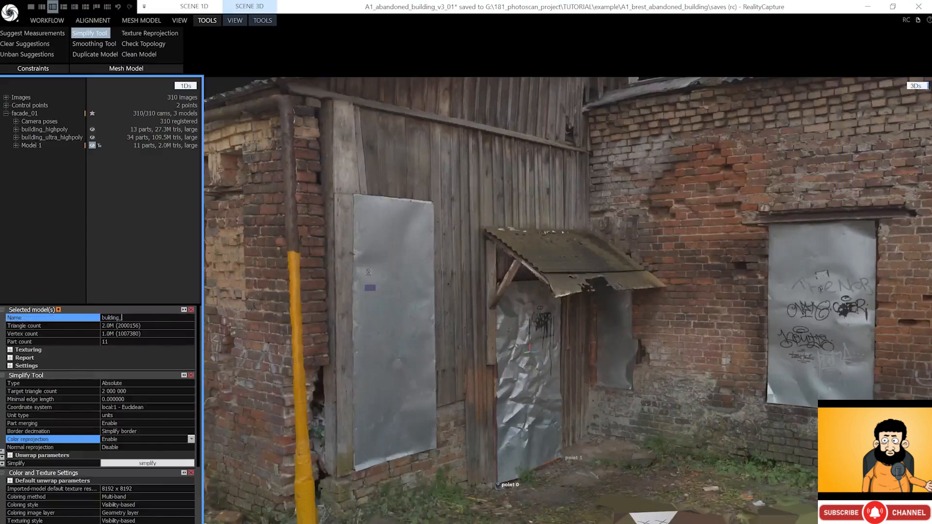
pyautogui.press('Return')
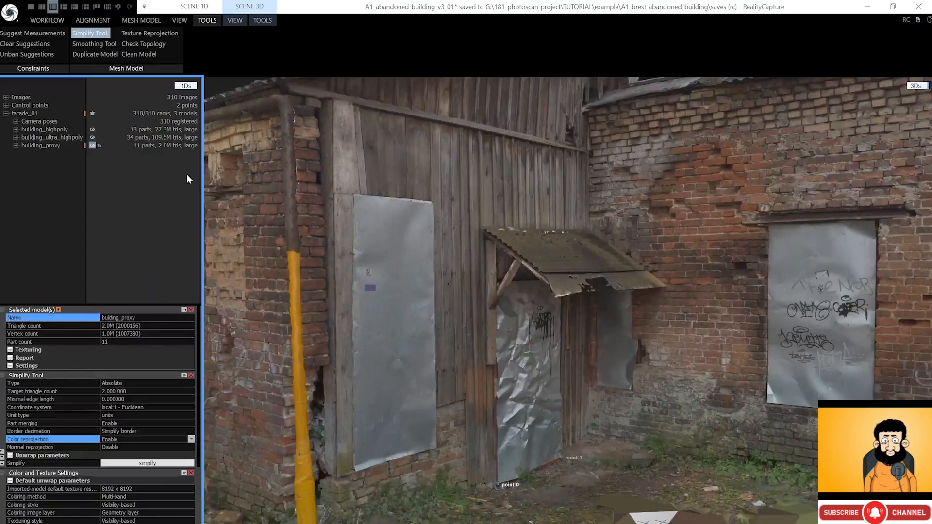
pyautogui.click(47, 20)
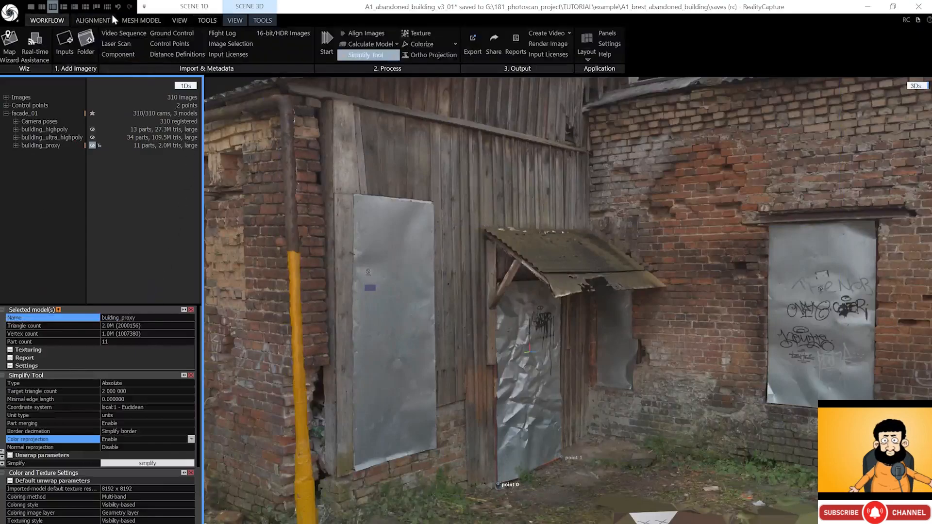
# - Choose FBX as the export format and create a new 02_proxy folder
pyautogui.click(357, 55)
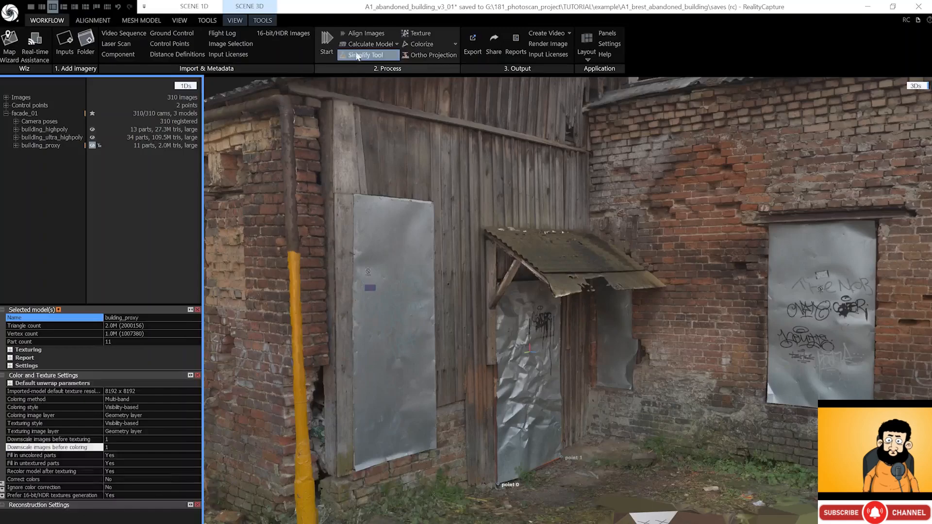
pyautogui.click(474, 48)
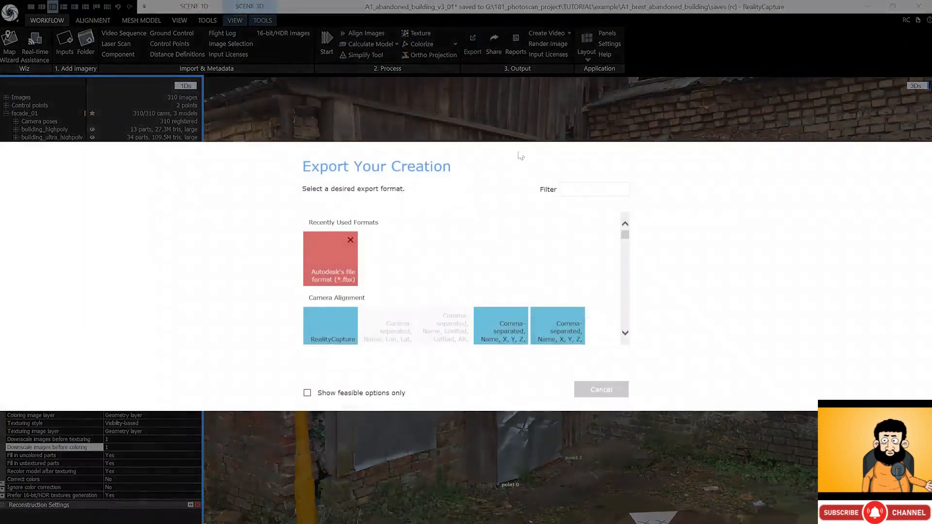
pyautogui.write('fbx')
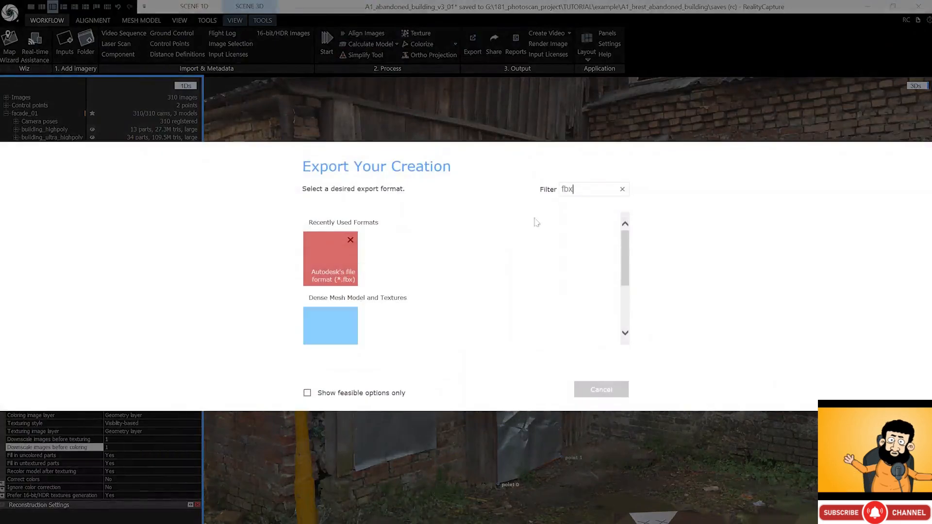
pyautogui.scroll(-1, 534, 224)
pyautogui.scroll(1, 467, 240)
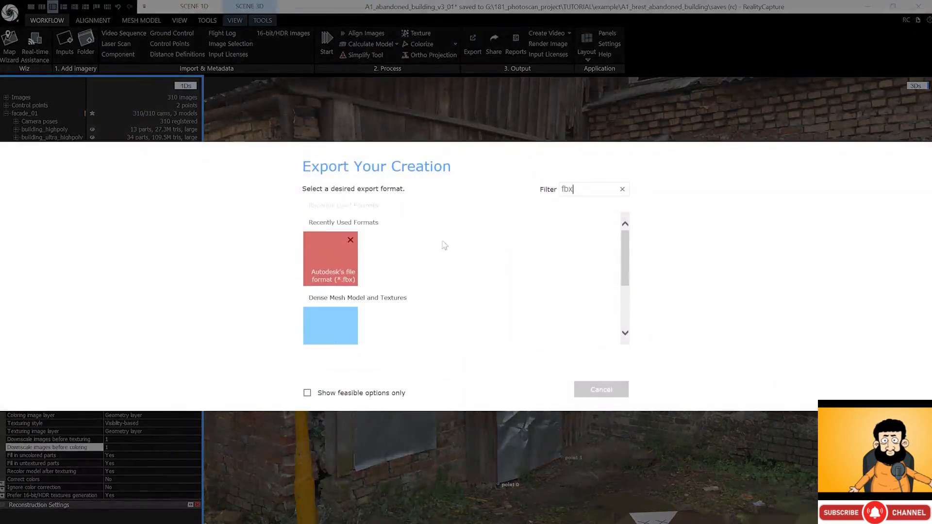
pyautogui.scroll(-3, 340, 286)
pyautogui.click(336, 286)
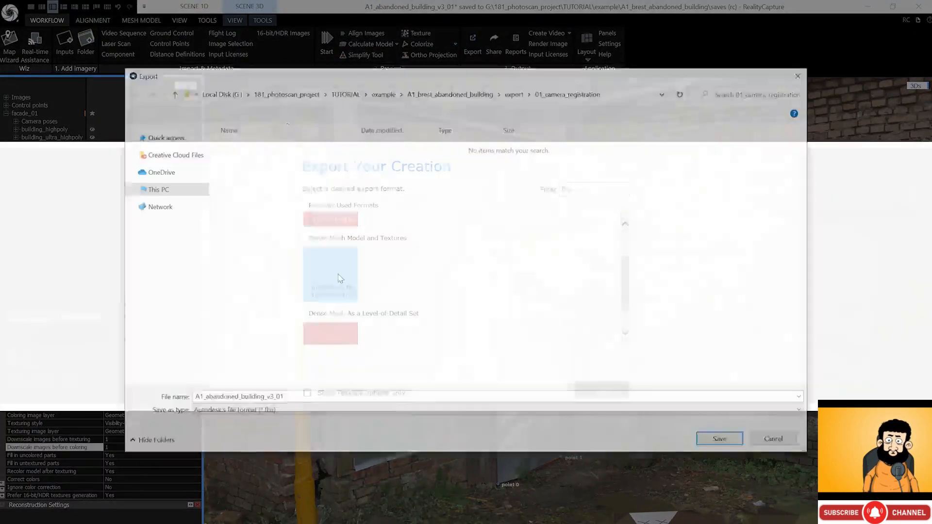
pyautogui.hotkey('ctrl', 'shift', 'n')
pyautogui.write('02_proxy')
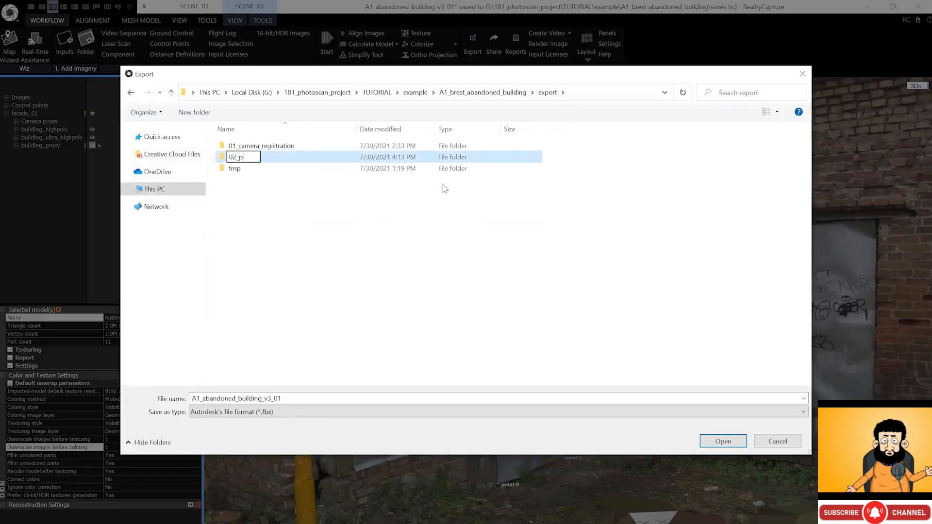
pyautogui.press('Return')
pyautogui.press('Return')
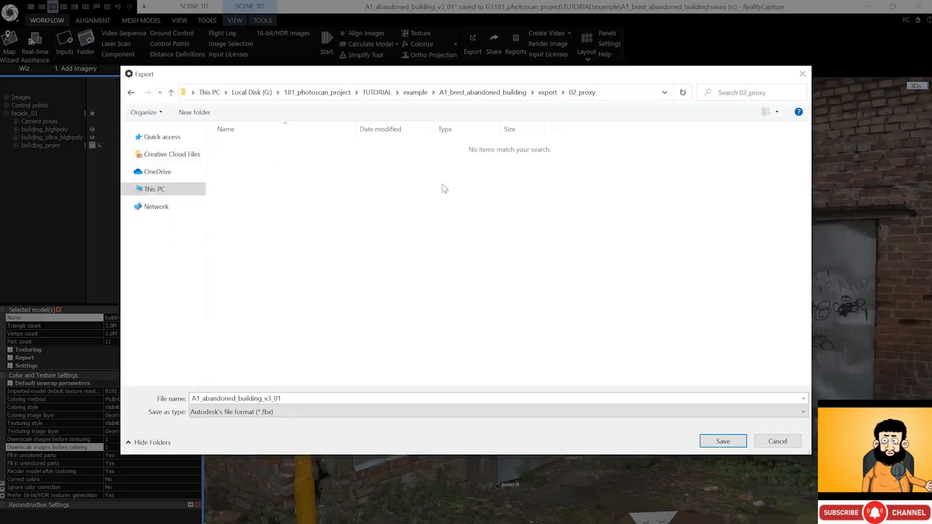
# - Save the export as A1_abandoned_building_proxy and authorise the export licence
pyautogui.click(265, 399)
pyautogui.click(264, 399)
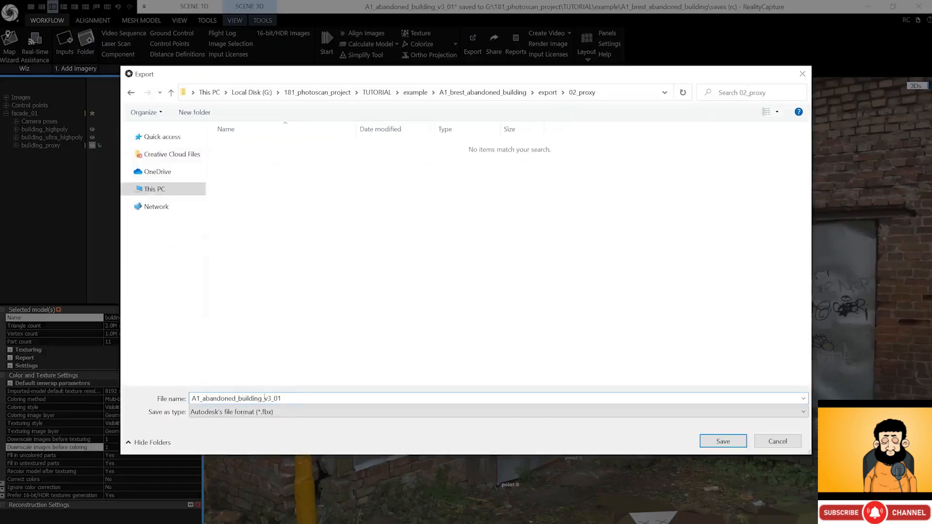
pyautogui.hotkey('shift', 'End')
pyautogui.write('proxy')
pyautogui.press('Return')
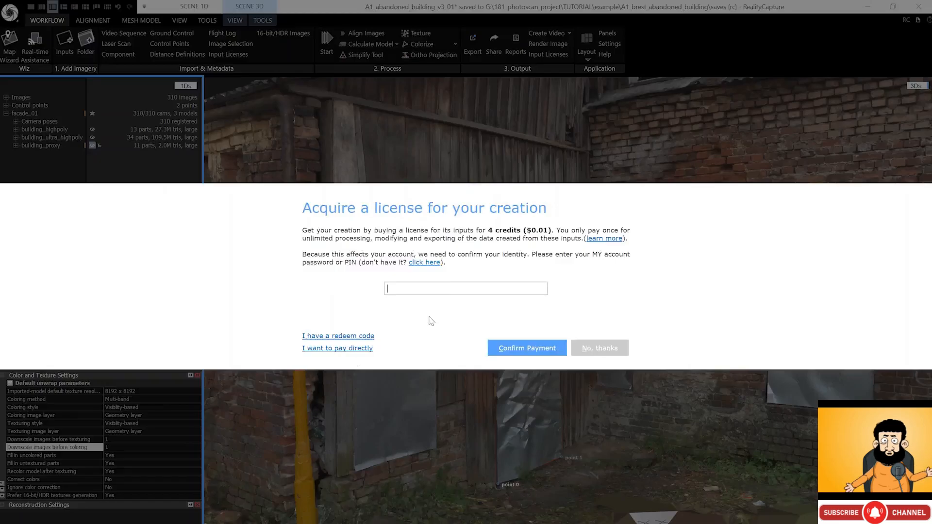
pyautogui.hotkey('ctrl', 'v')
pyautogui.click(520, 348)
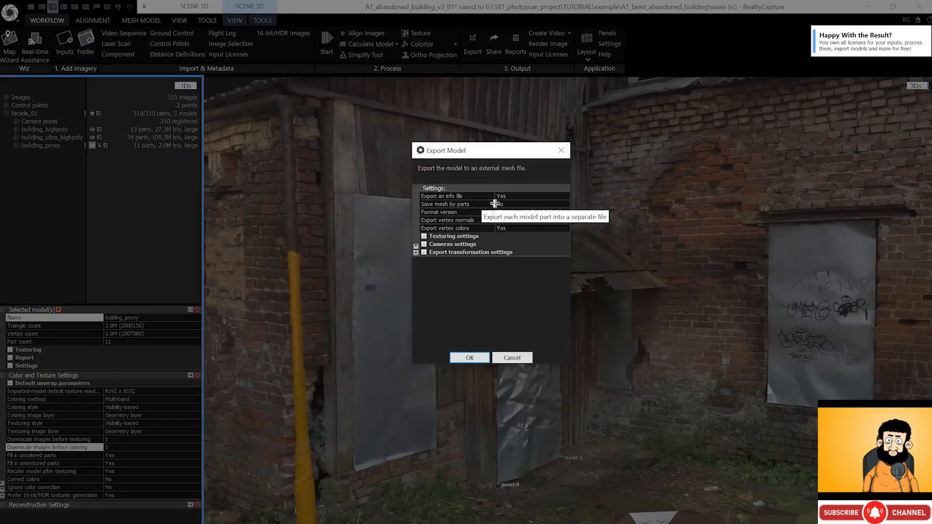
# - Set Texture maximal side to 8192 and export the proxy FBX
pyautogui.click(427, 236)
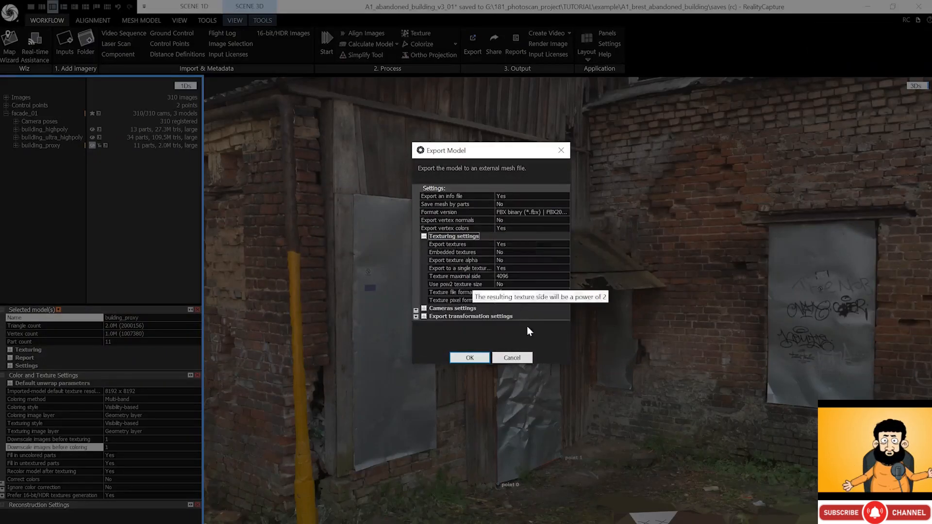
pyautogui.click(515, 276)
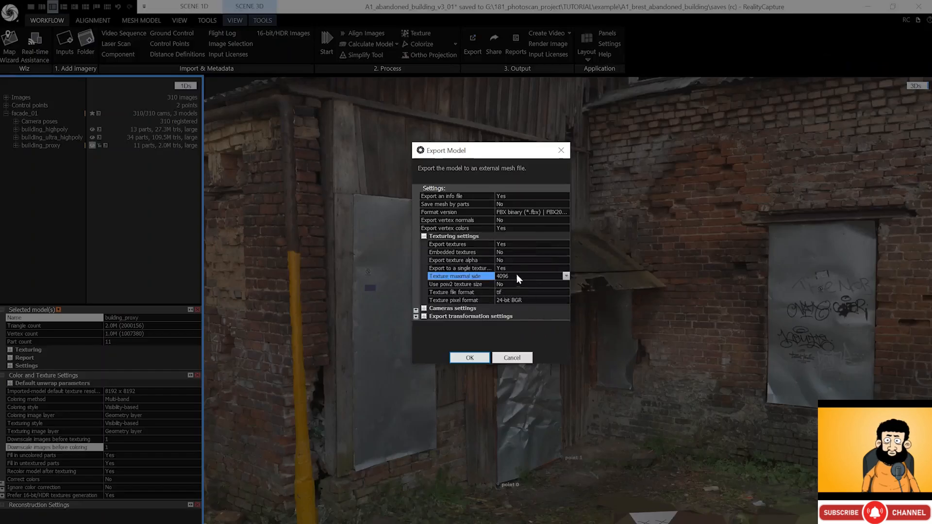
pyautogui.click(565, 276)
pyautogui.click(546, 309)
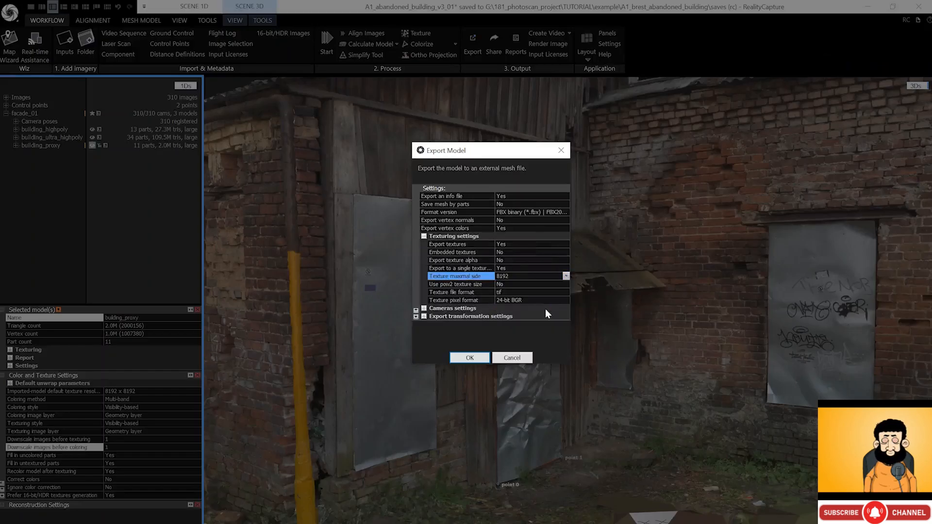
pyautogui.click(474, 358)
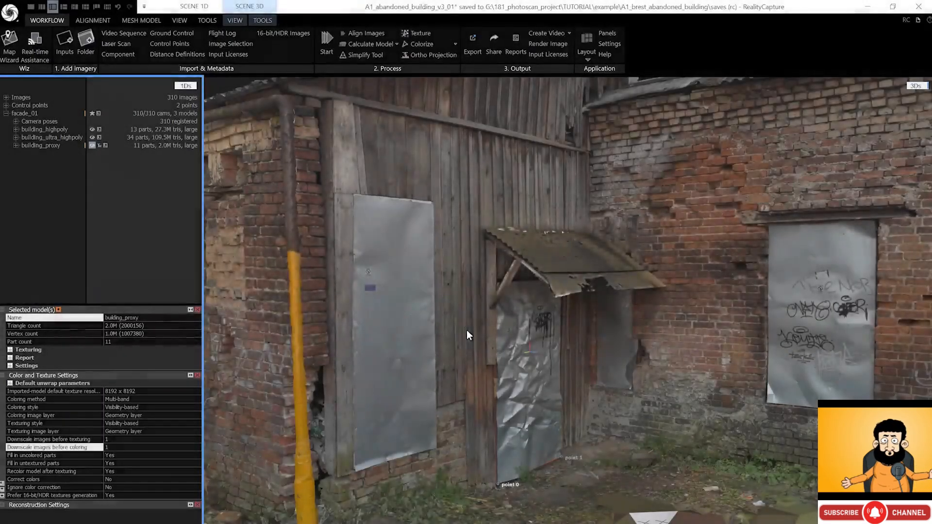
# - Select building_highpoly, choose FBX export, and create a new 03_highpoly folder
pyautogui.click(54, 130)
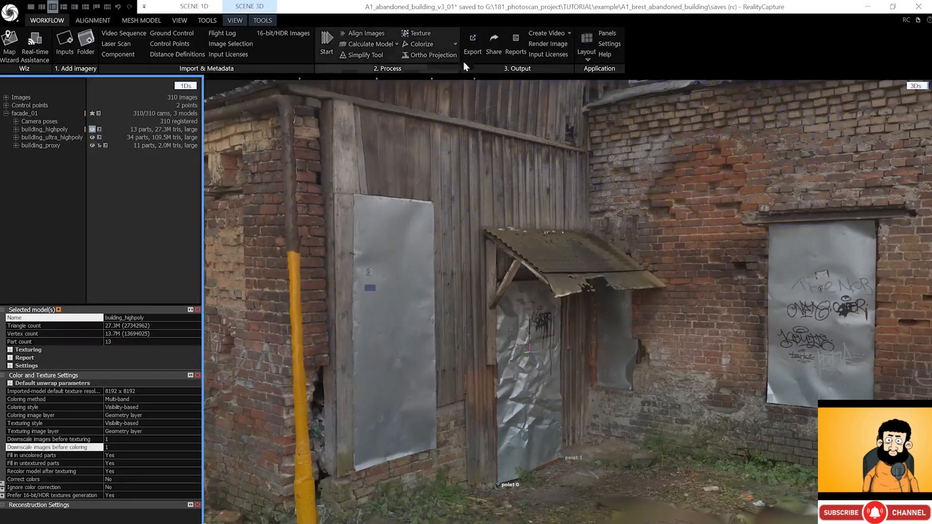
pyautogui.click(473, 46)
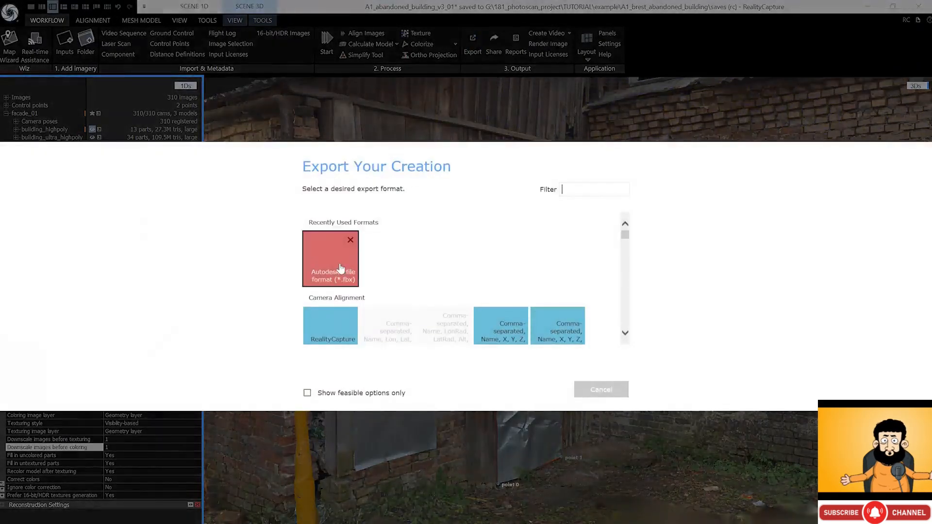
pyautogui.click(341, 268)
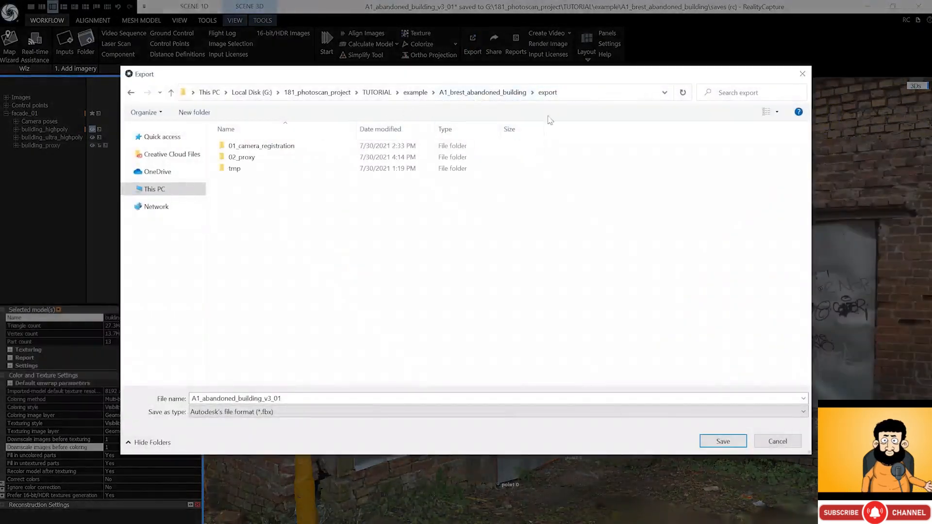
pyautogui.hotkey('ctrl', 'shift', 'n')
pyautogui.write('03_highpoly')
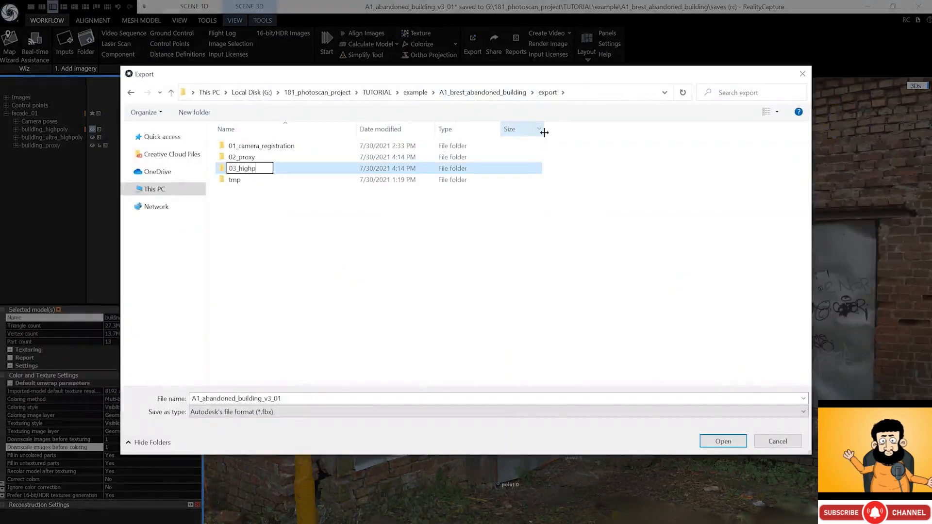
pyautogui.press('Return')
pyautogui.press('Return')
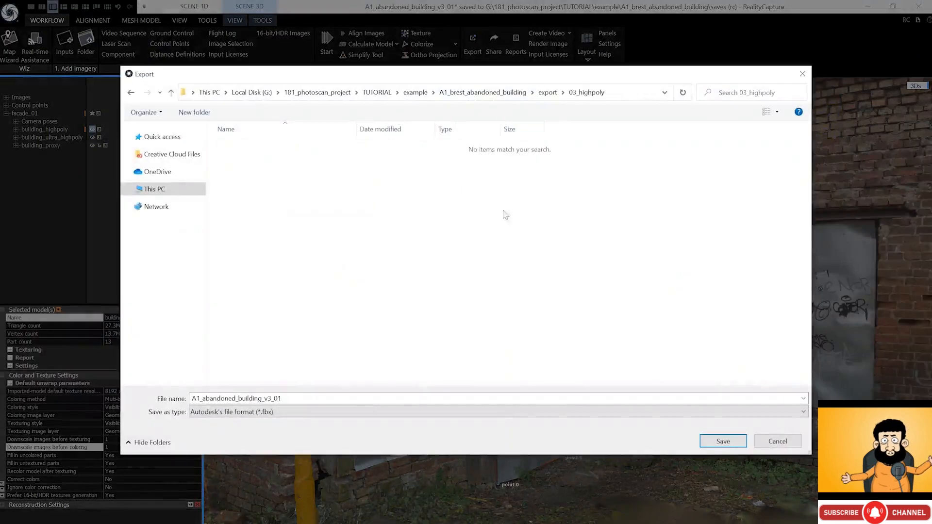
# - Save as A1_abandoned_building_highpoly with Save mesh by parts set to Yes, and export
pyautogui.click(271, 397)
pyautogui.moveTo(264, 398); pyautogui.dragTo(273, 399)
pyautogui.hotkey('shift', 'End')
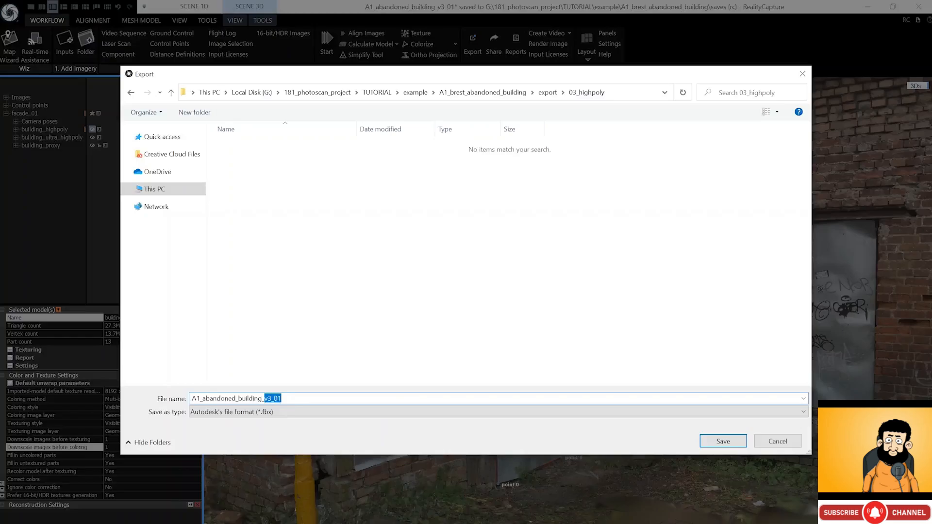
pyautogui.write('highpoly')
pyautogui.press('Return')
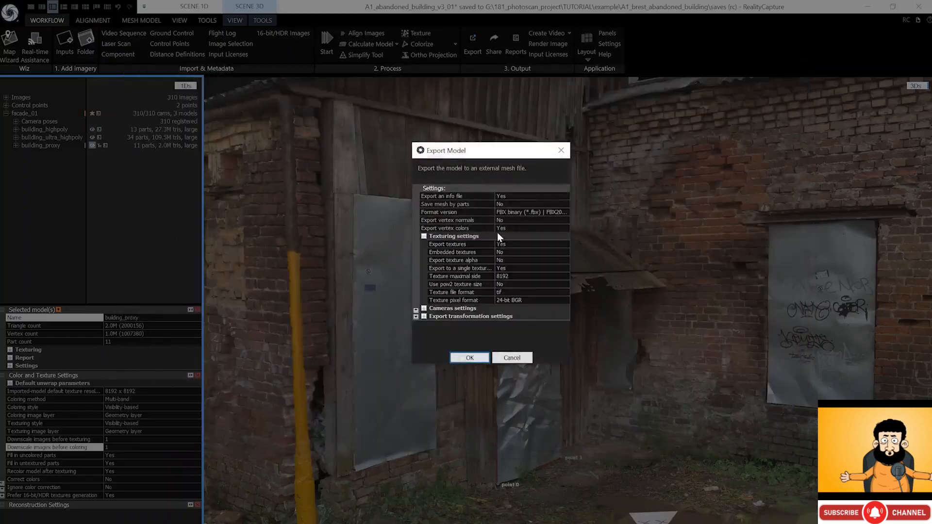
pyautogui.click(505, 206)
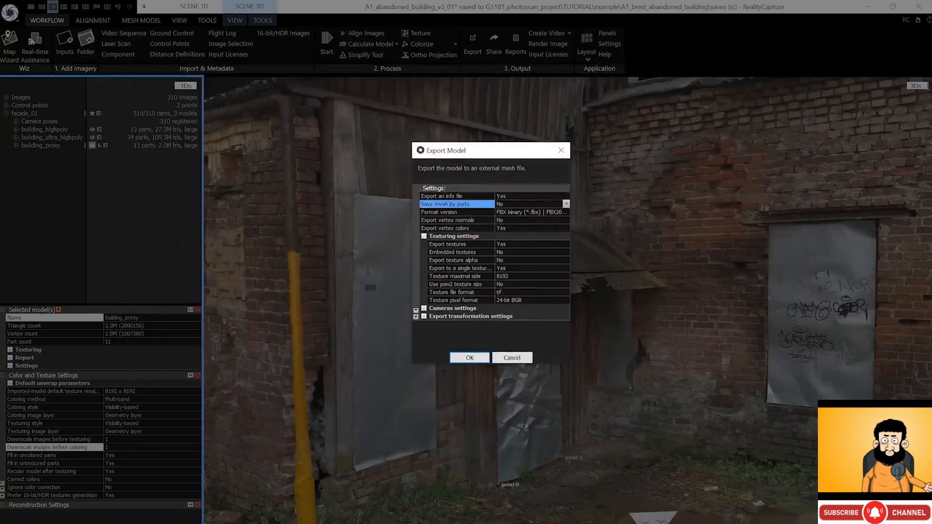
pyautogui.click(565, 203)
pyautogui.click(562, 213)
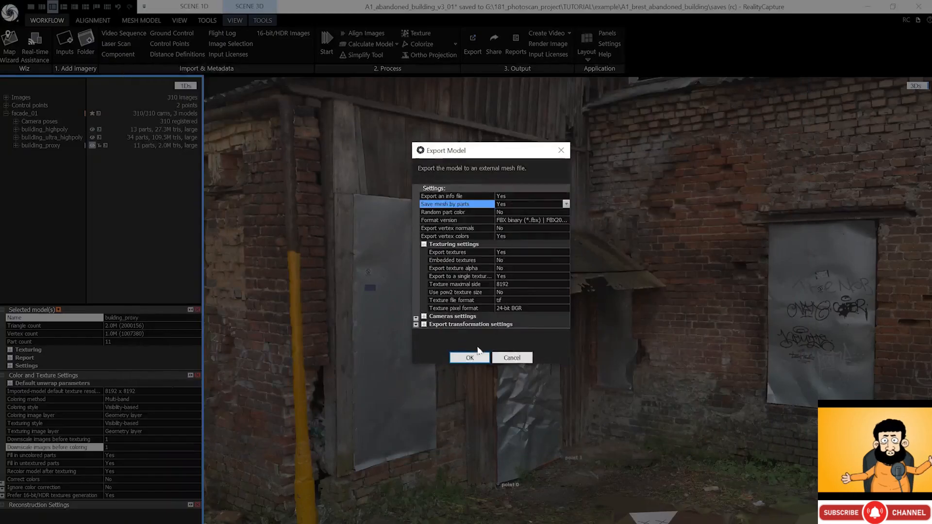
pyautogui.click(471, 358)
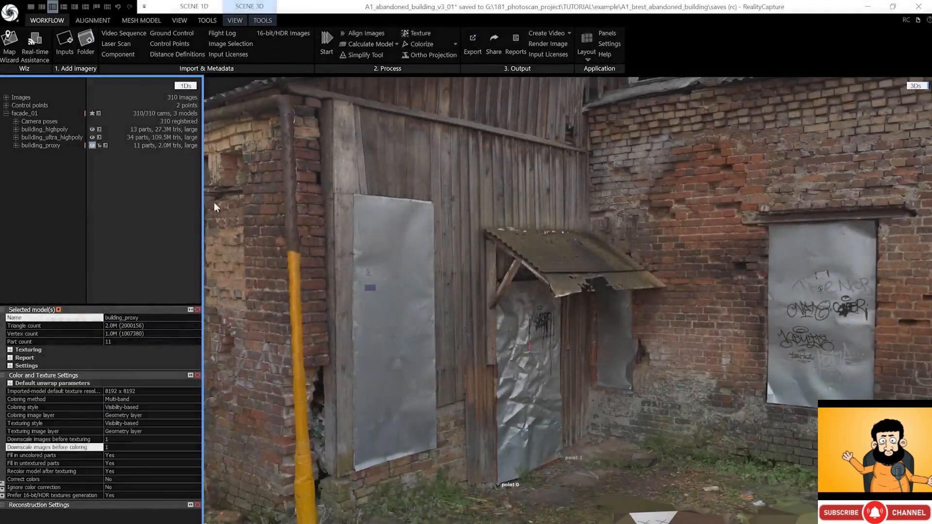
# - Show building_ultra_highpoly, choose FBX export, and create a new 04_ultra_highpoly folder
pyautogui.click(69, 138)
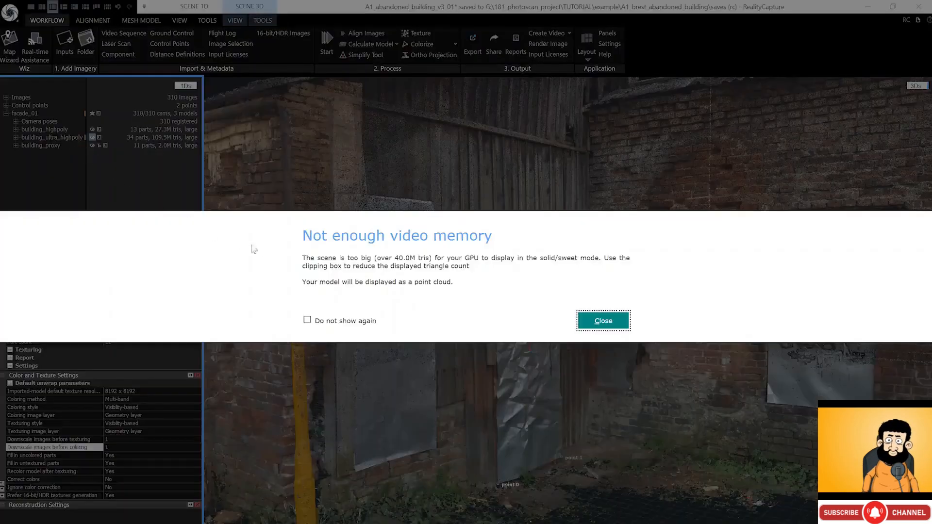
pyautogui.click(603, 321)
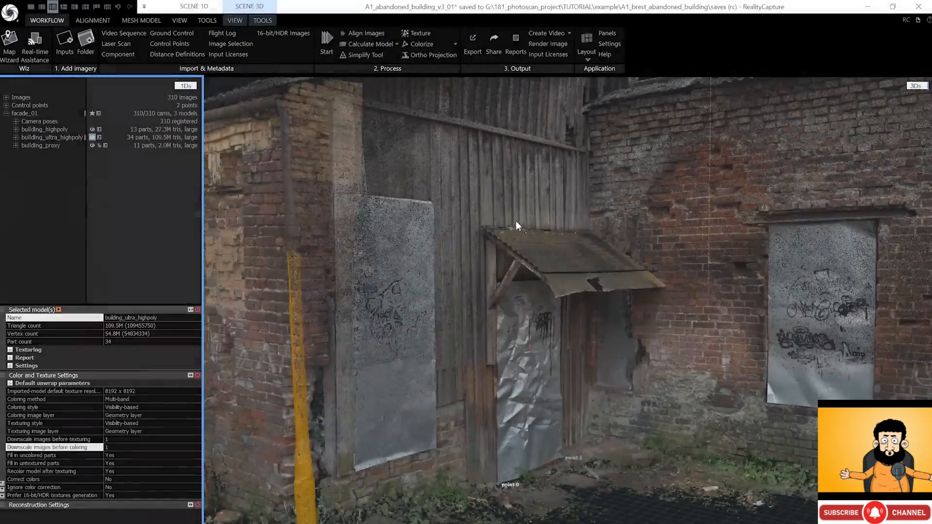
pyautogui.click(473, 42)
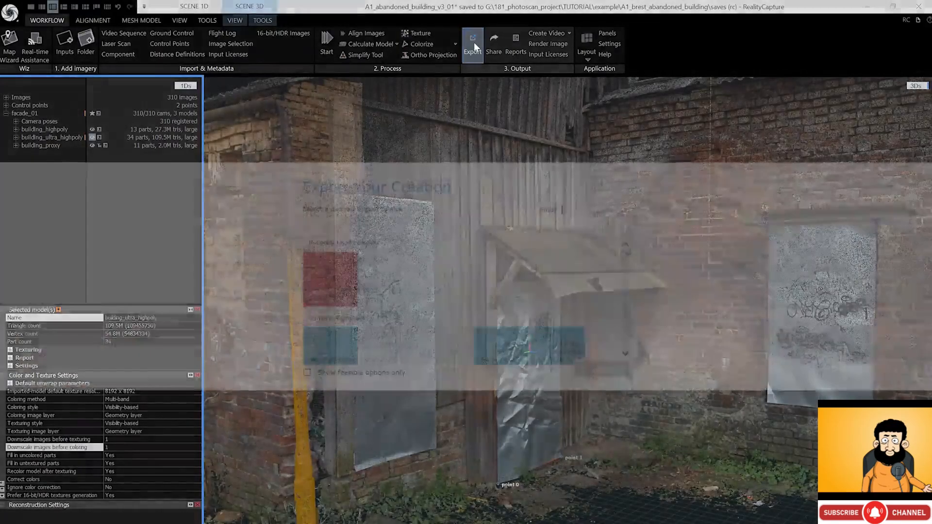
pyautogui.click(330, 276)
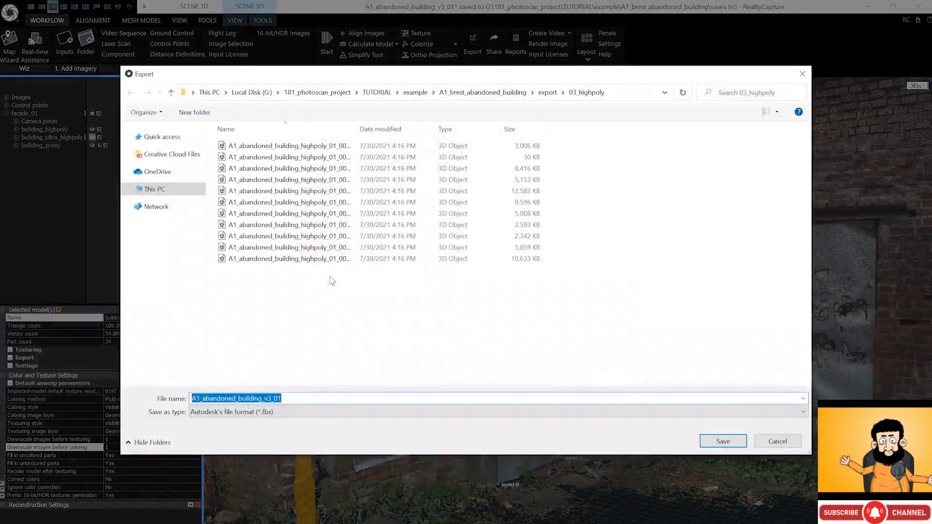
pyautogui.click(548, 92)
pyautogui.hotkey('ctrl', 'shift', 'n')
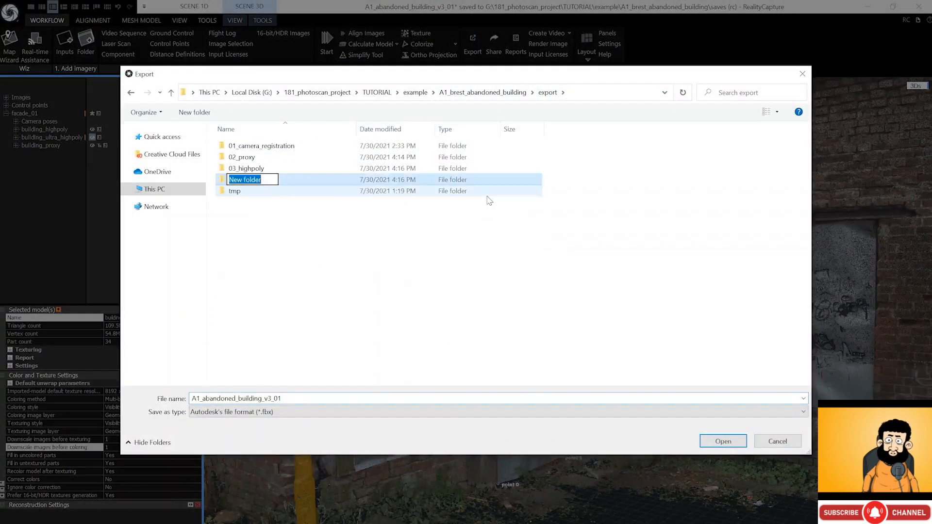
pyautogui.write('04_ultra_highpoly')
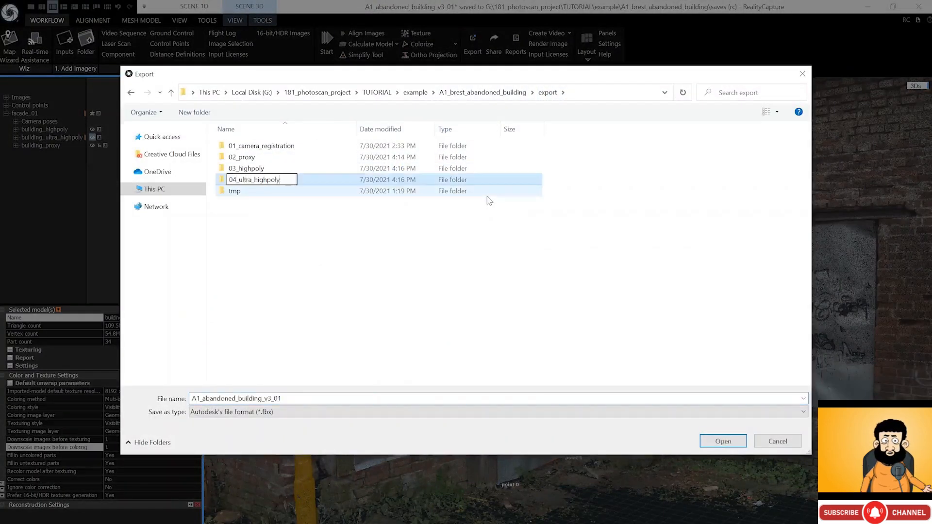
pyautogui.press('Return')
pyautogui.doubleClick(442, 178)
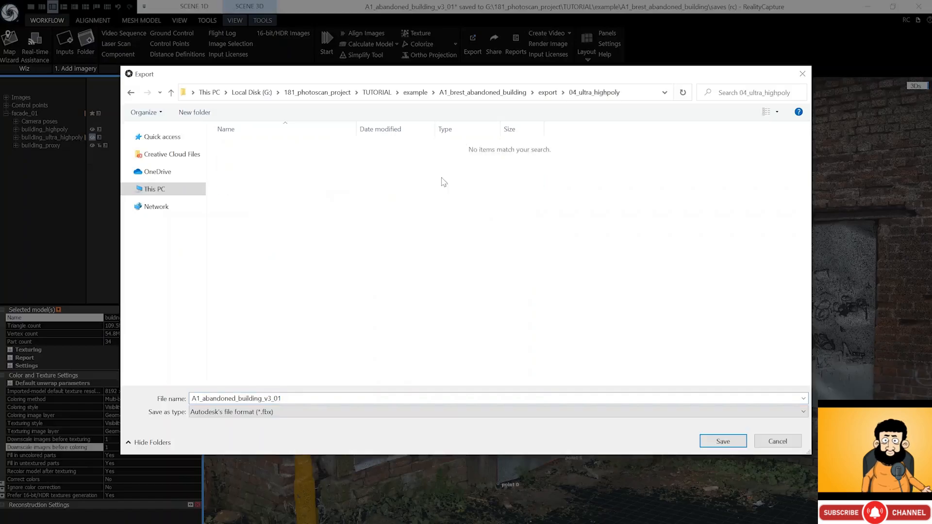
# - Save the export as A1_abandoned_building_ultra_highpoly and confirm the FBX export
pyautogui.click(301, 399)
pyautogui.click(283, 399)
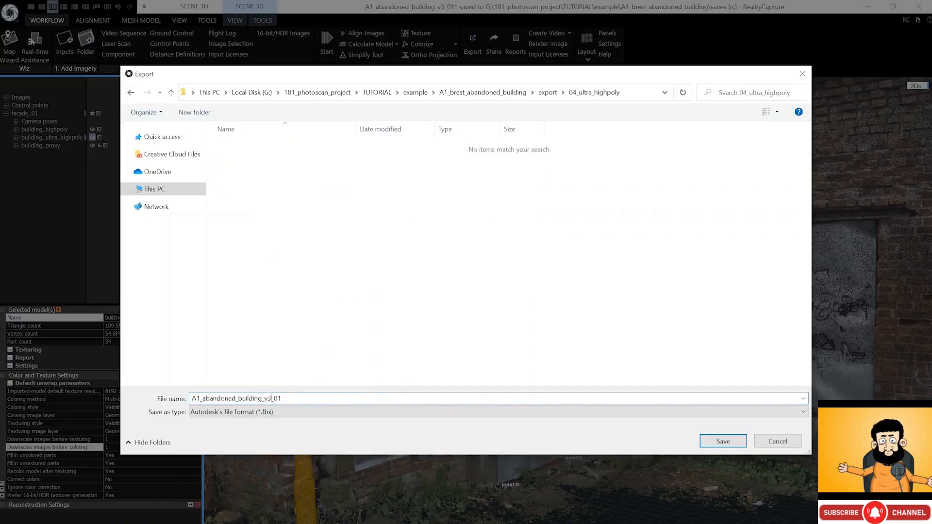
pyautogui.press('BackSpace')
pyautogui.press('BackSpace')
pyautogui.press('BackSpace')
pyautogui.press('BackSpace')
pyautogui.press('BackSpace')
pyautogui.press('BackSpace')
pyautogui.press('BackSpace')
pyautogui.press('BackSpace')
pyautogui.press('BackSpace')
pyautogui.press('BackSpace')
pyautogui.press('BackSpace')
pyautogui.press('BackSpace')
pyautogui.press('BackSpace')
pyautogui.press('BackSpace')
pyautogui.press('BackSpace')
pyautogui.press('BackSpace')
pyautogui.press('BackSpace')
pyautogui.press('BackSpace')
pyautogui.press('BackSpace')
pyautogui.press('BackSpace')
pyautogui.write('A1_abandoned_building_ultra_highpoly')
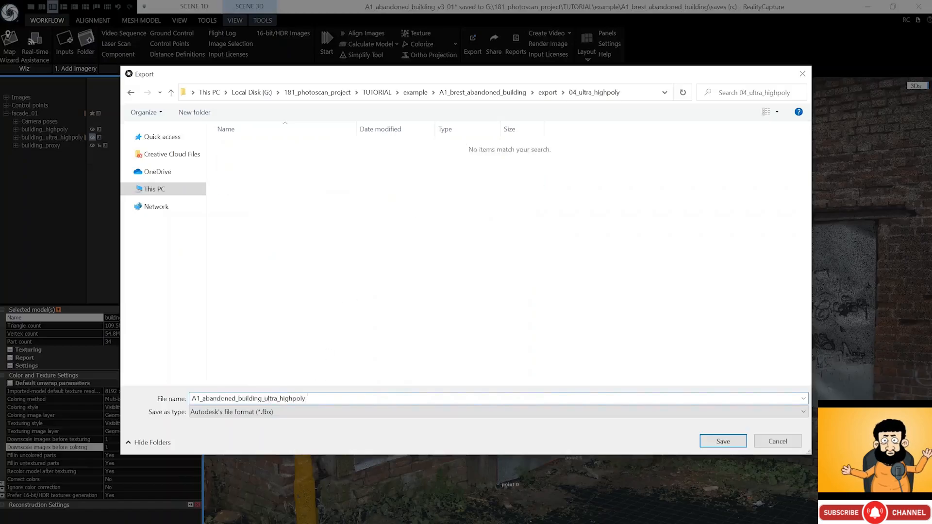
pyautogui.click(719, 441)
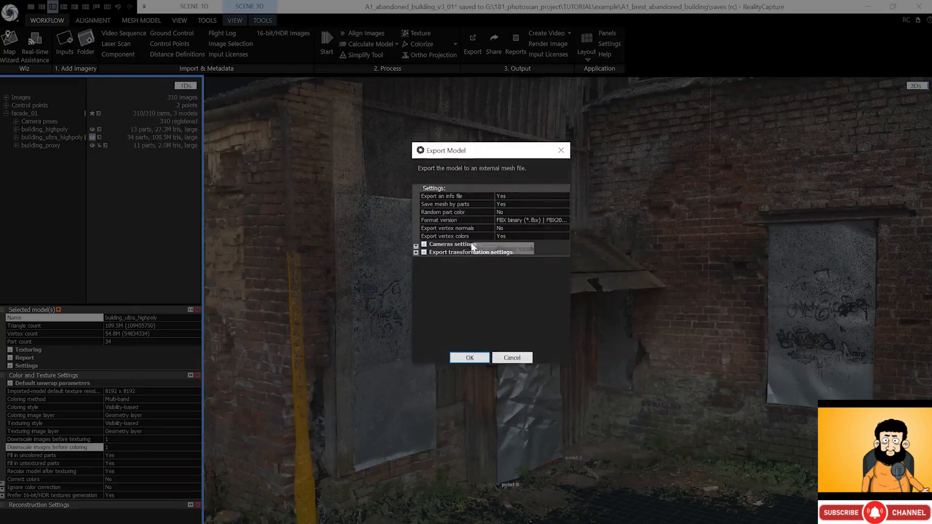
pyautogui.click(462, 357)
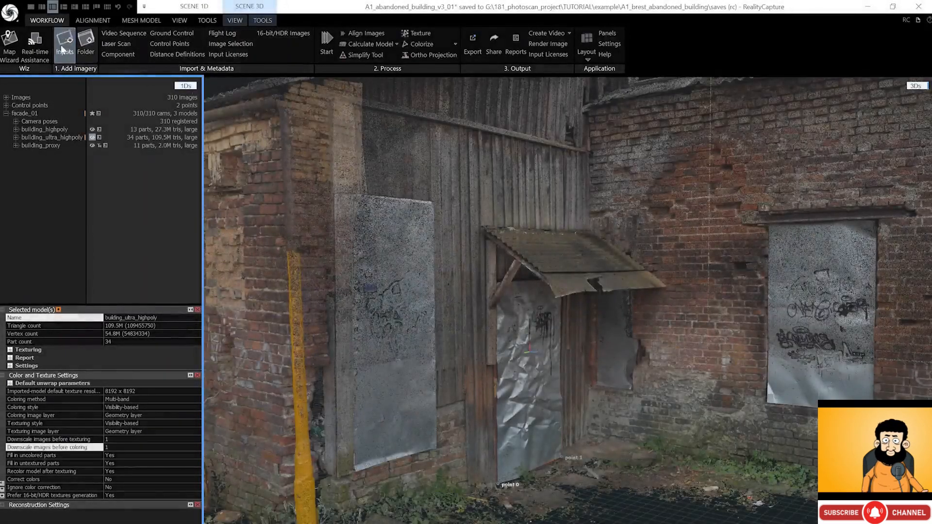
# - Save the A1_abandoned_building_v3_01 project from the RealityCapture application menu
pyautogui.click(10, 12)
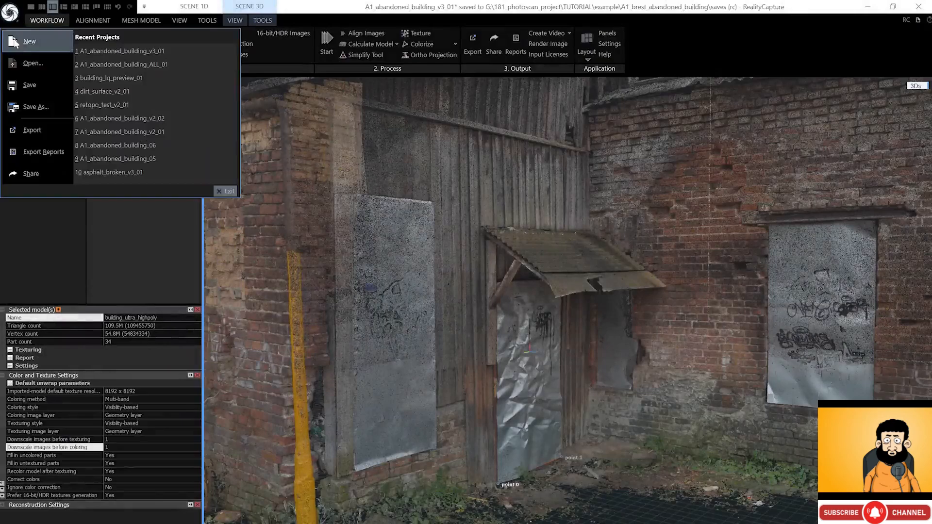
pyautogui.click(31, 82)
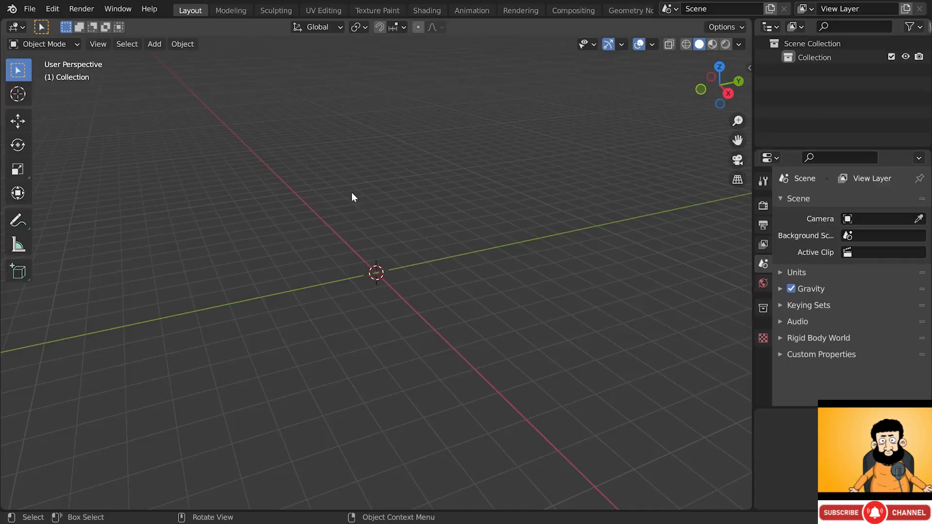
# - Import A1_abandoned_building_proxy_01.fbx from export/02_proxy as FBX and frame the building in view
pyautogui.click(30, 9)
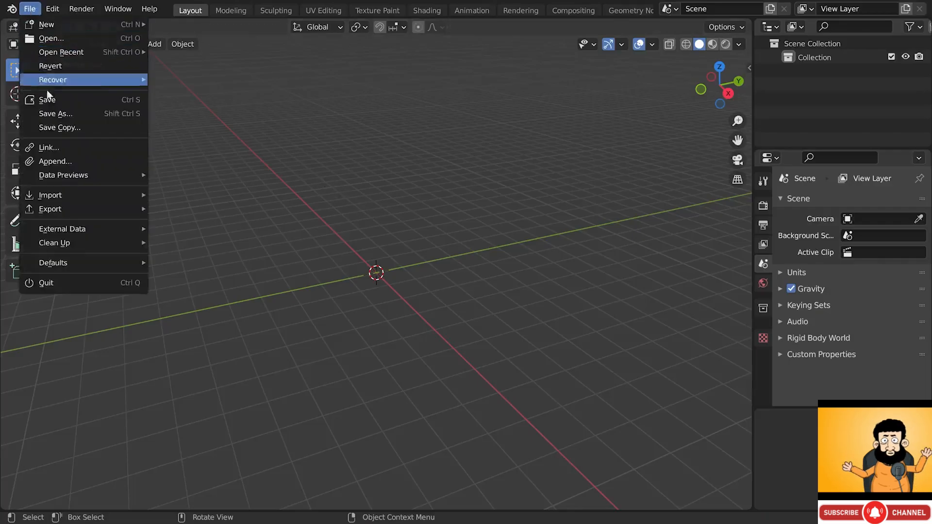
pyautogui.moveTo(70, 195)
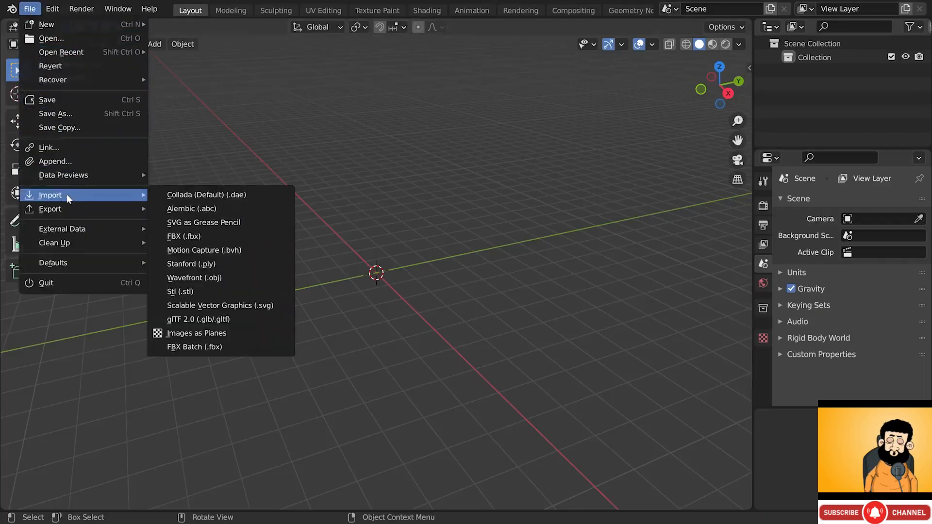
pyautogui.click(201, 236)
pyautogui.doubleClick(307, 133)
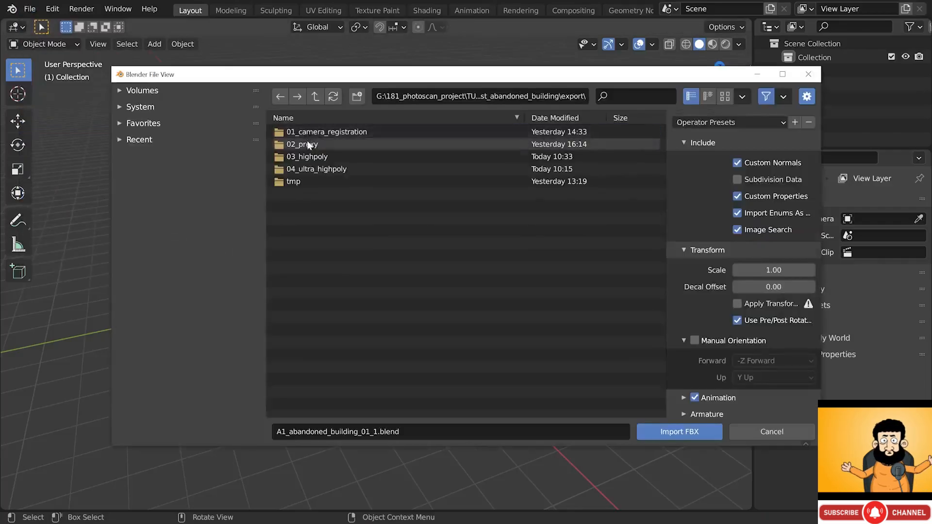
pyautogui.click(318, 145)
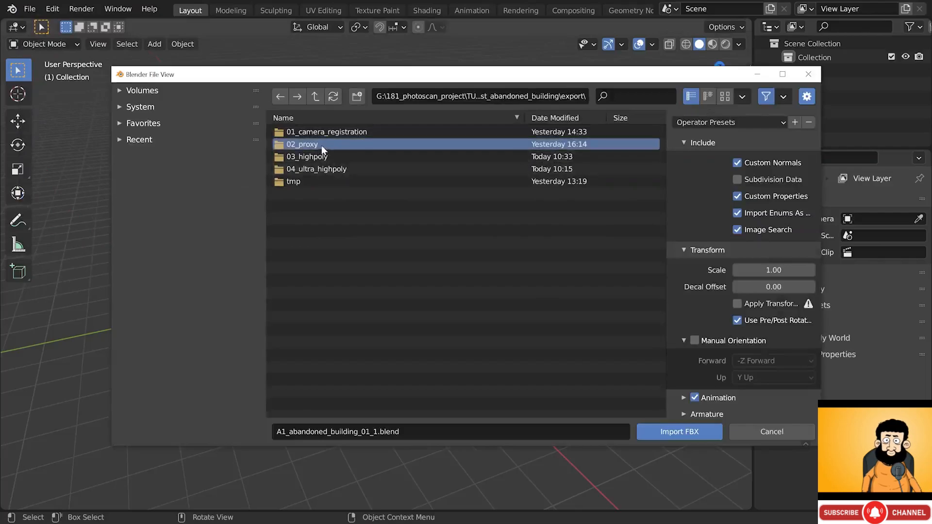
pyautogui.doubleClick(321, 145)
pyautogui.click(322, 133)
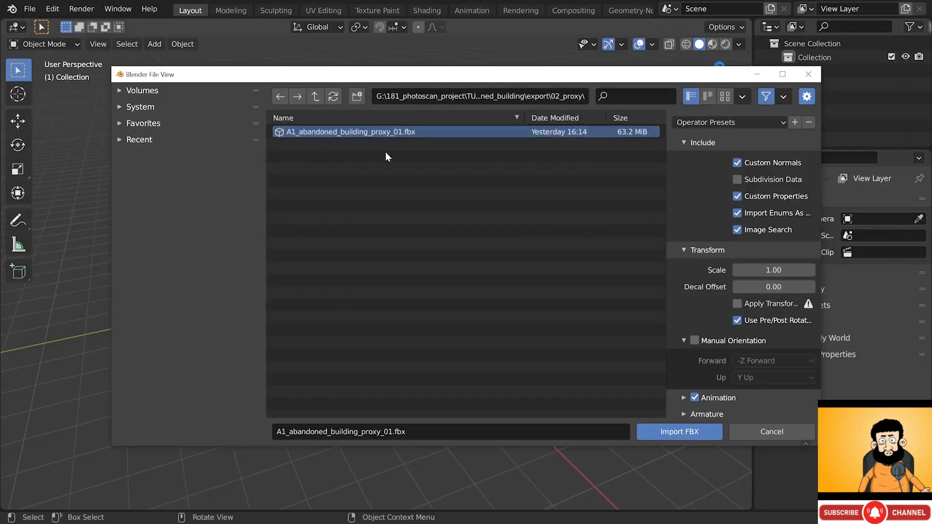
pyautogui.click(679, 432)
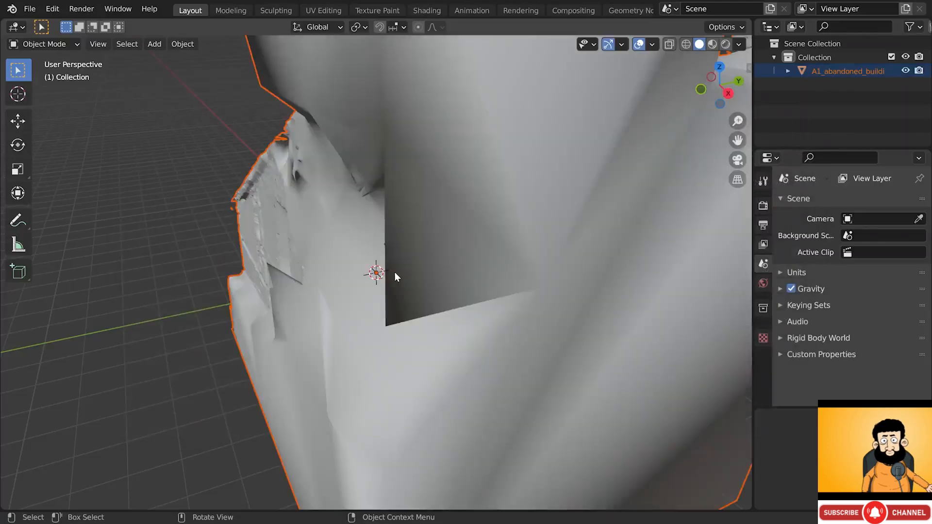
pyautogui.scroll(-10, 394, 272)
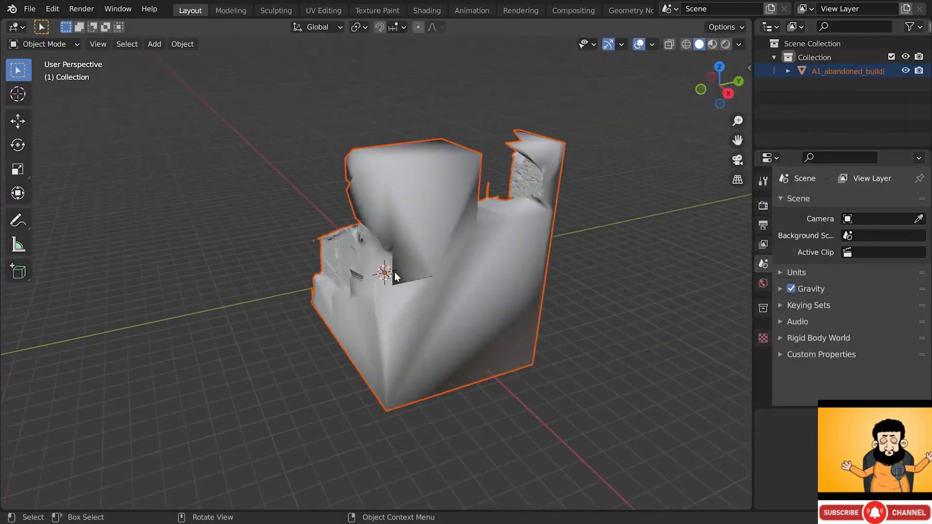
pyautogui.moveTo(394, 272); pyautogui.dragTo(331, 294, button='middle')
pyautogui.moveTo(278, 260); pyautogui.dragTo(412, 245, button='middle')
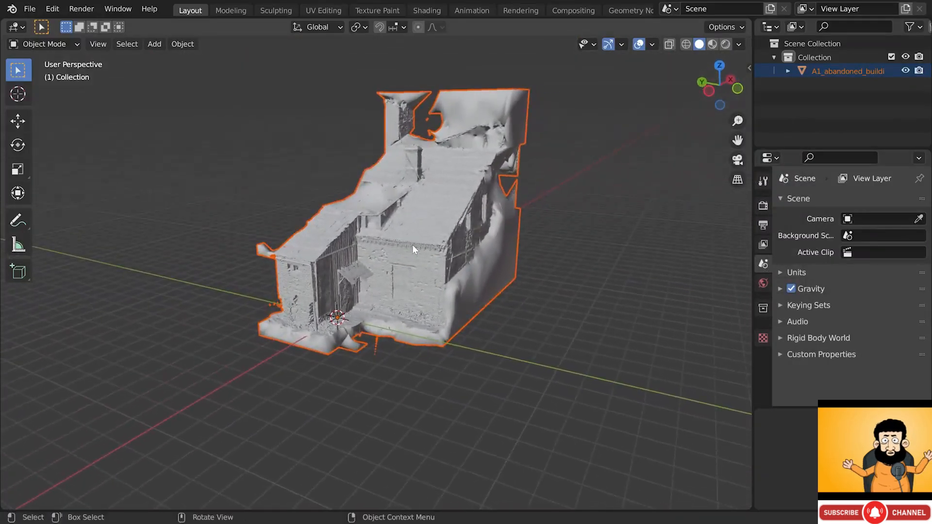
# - Show viewport Statistics to confirm roughly 2 million triangles, then hide them again
pyautogui.click(653, 44)
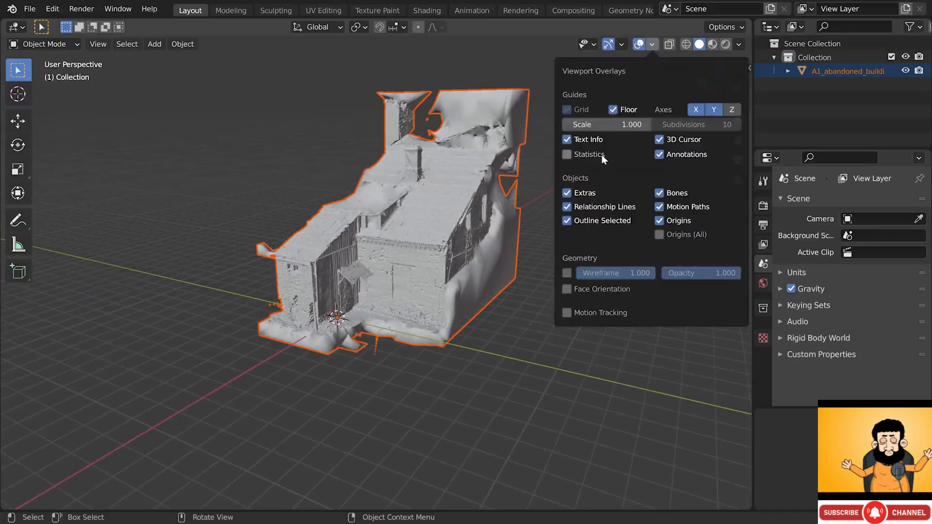
pyautogui.click(567, 154)
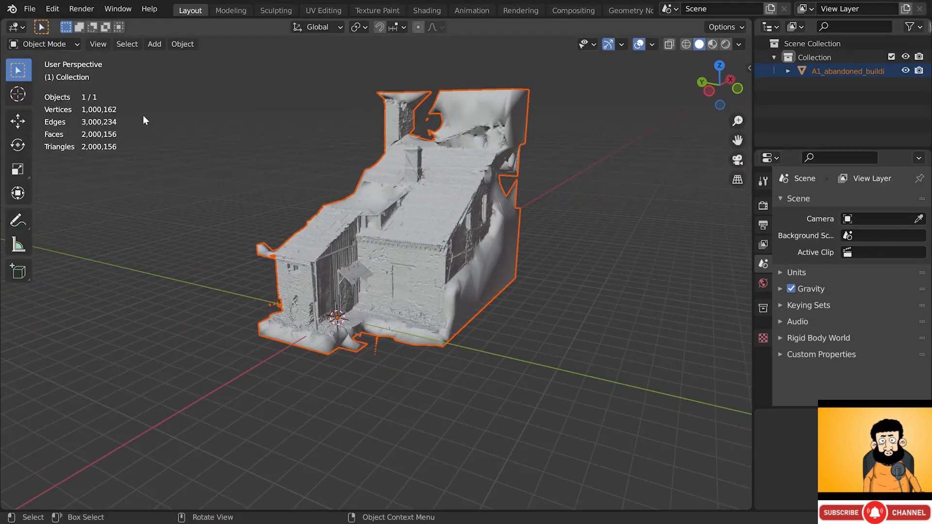
pyautogui.click(647, 45)
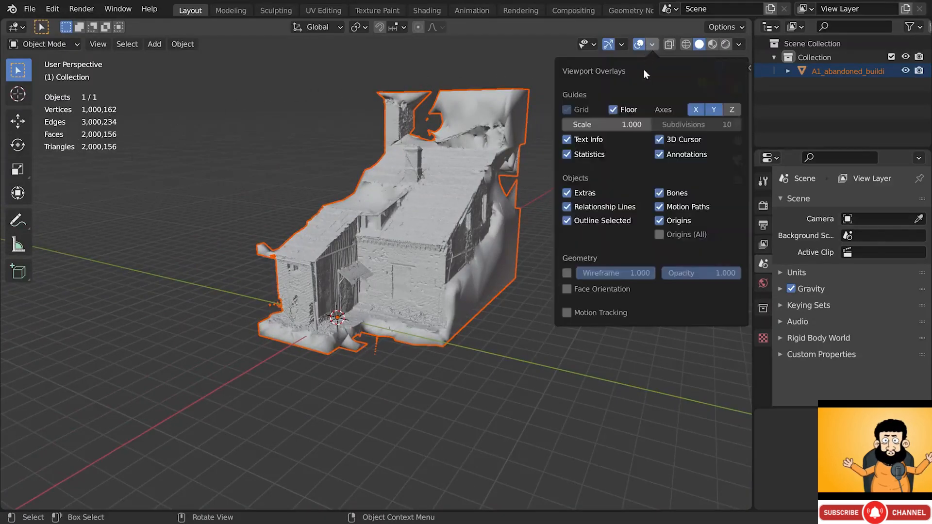
pyautogui.click(567, 155)
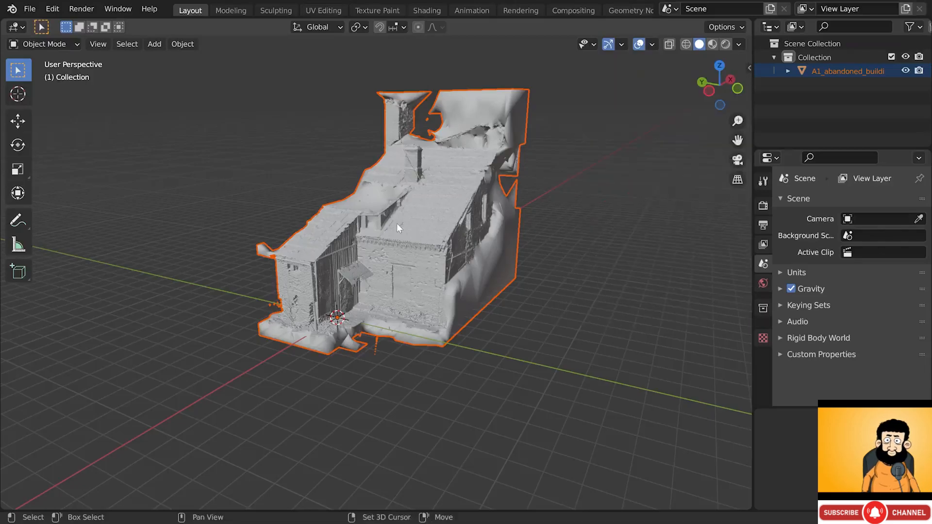
# - Keep the building's rotation at 0°, 0°, -90° and set the 3D cursor on its roof edge
pyautogui.press('r')
pyautogui.press('r')
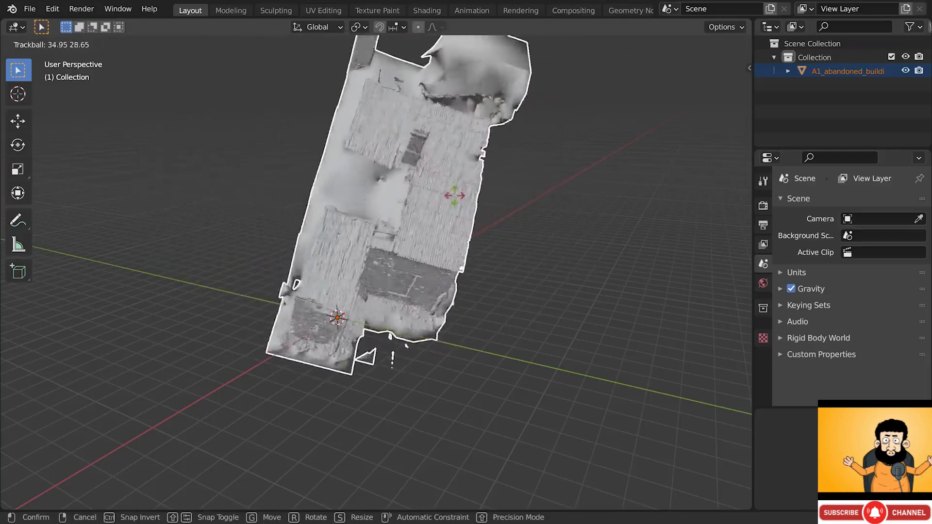
pyautogui.rightClick(428, 180)
pyautogui.click(442, 205)
pyautogui.press('n')
pyautogui.press('r')
pyautogui.press('r')
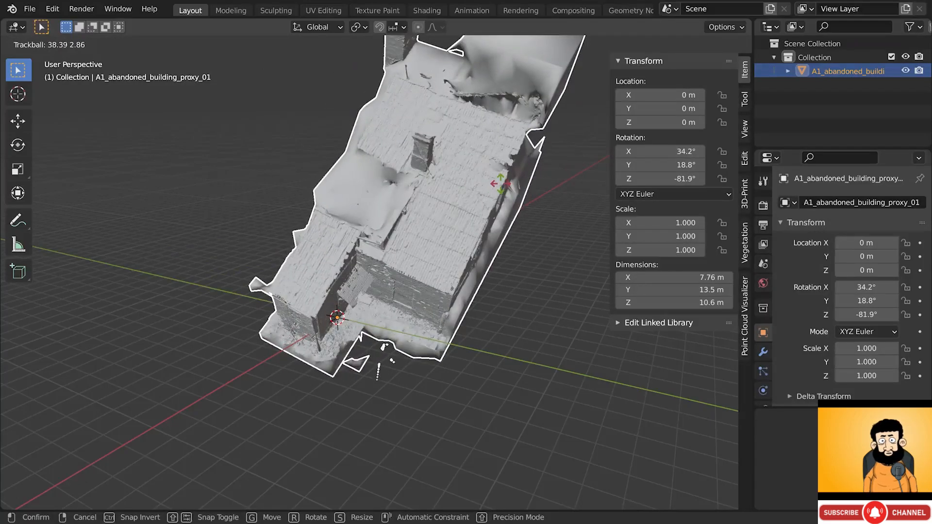
pyautogui.rightClick(502, 188)
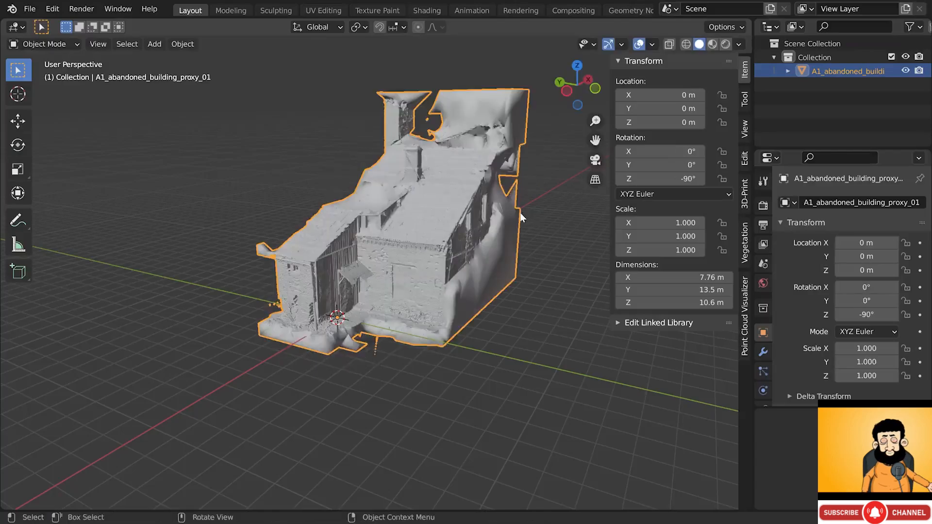
pyautogui.press('n')
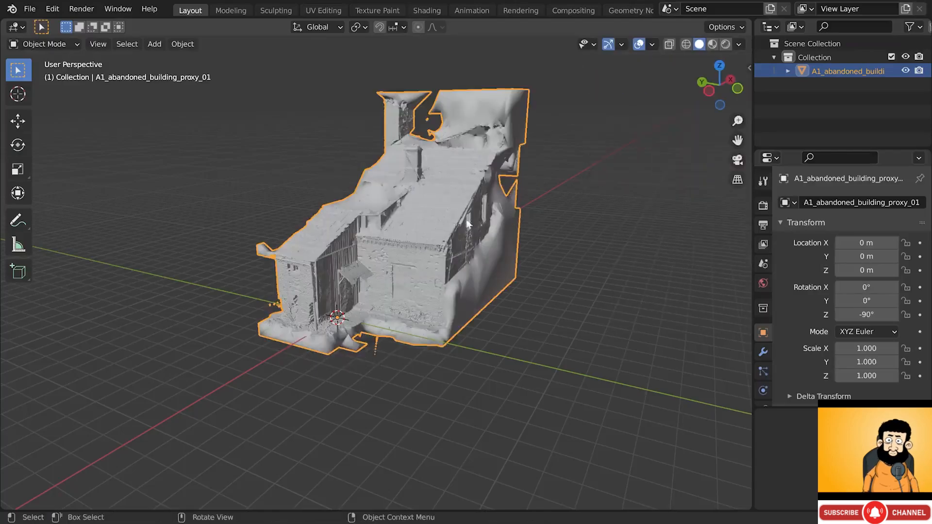
pyautogui.keyDown('shift'); pyautogui.rightClick(406, 235); pyautogui.keyUp('shift')
pyautogui.hotkey('shift', 'a')
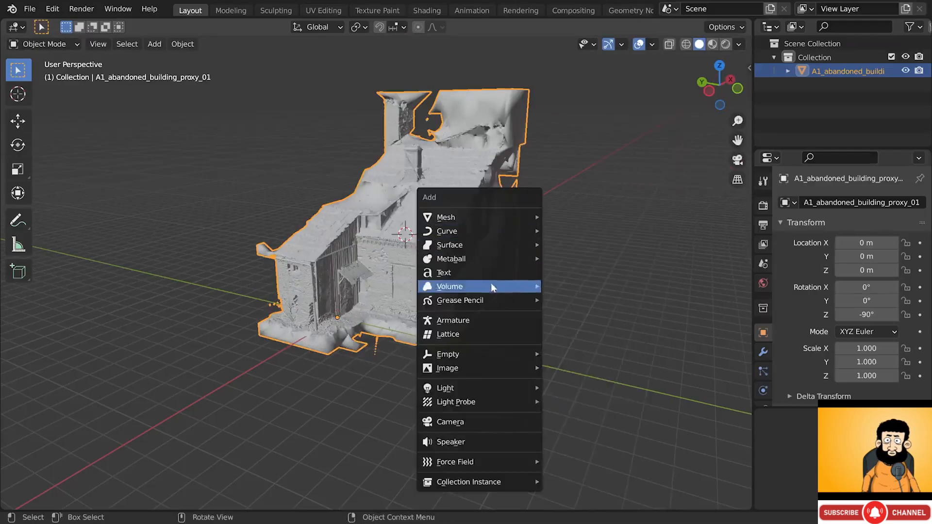
pyautogui.moveTo(482, 359)
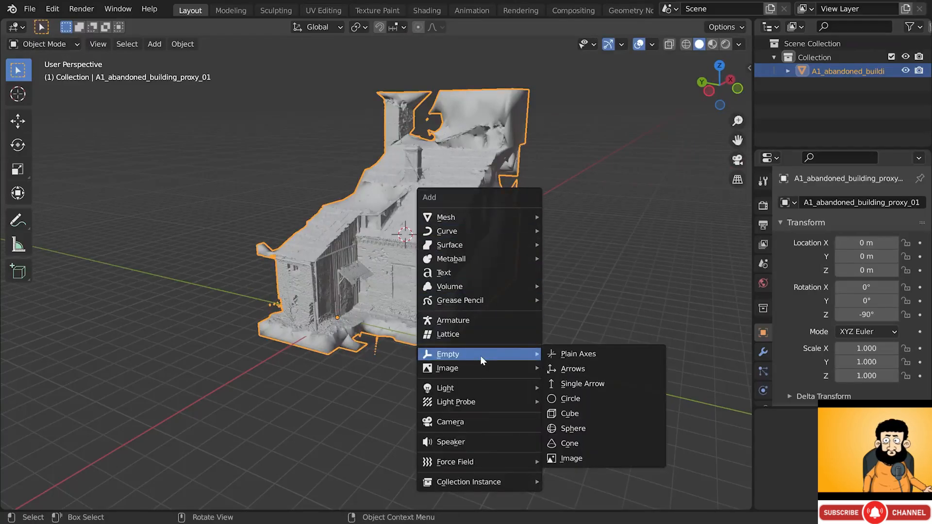
pyautogui.click(581, 358)
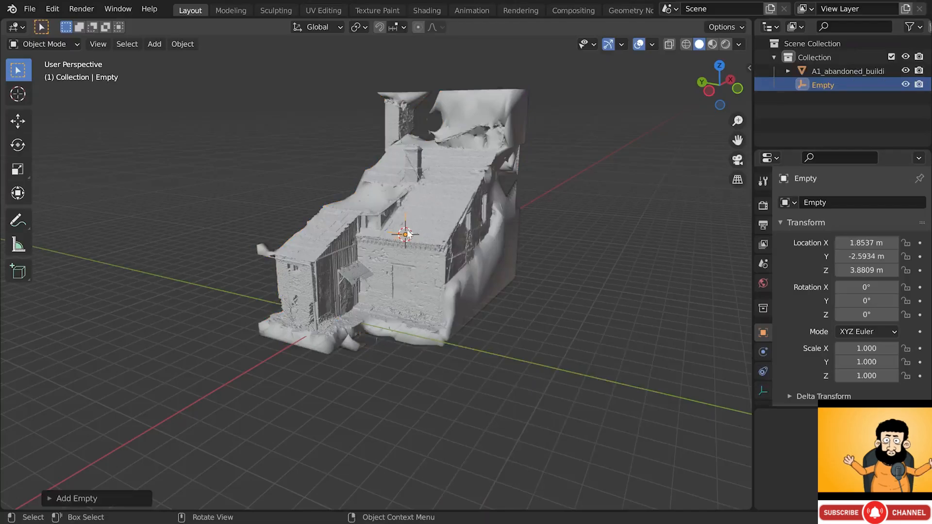
pyautogui.press('g')
pyautogui.click(389, 170)
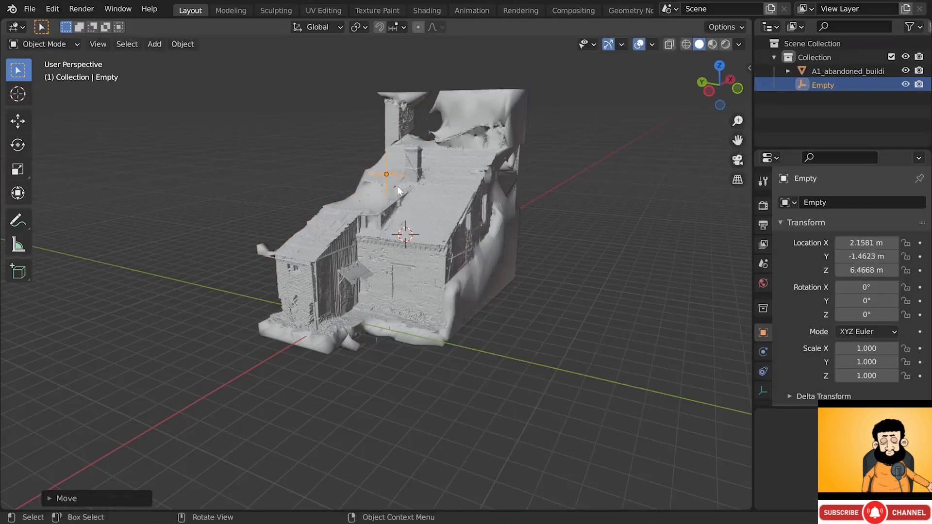
pyautogui.moveTo(392, 195)
pyautogui.mouseDown(button='middle')
pyautogui.moveTo(378, 198)
pyautogui.moveTo(386, 196)
pyautogui.mouseUp(button='middle')
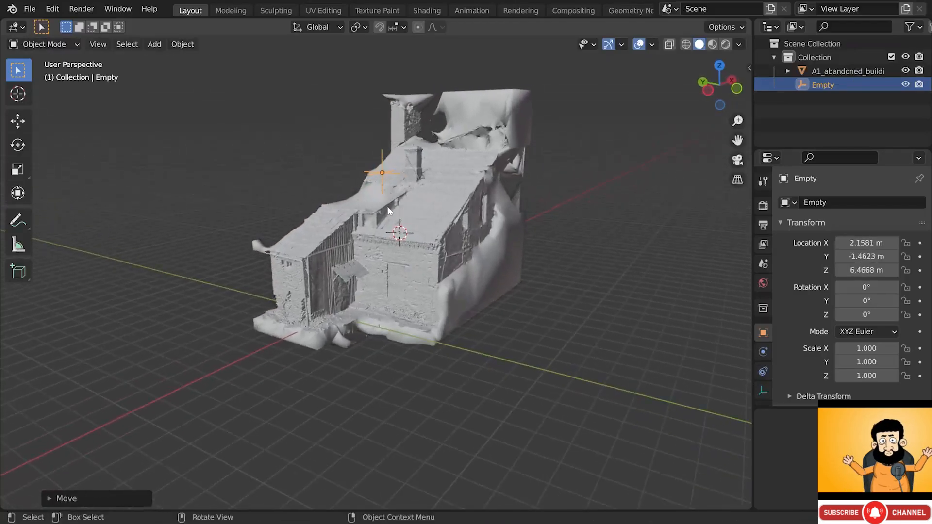
pyautogui.click(420, 207)
pyautogui.keyDown('shift'); pyautogui.click(392, 173); pyautogui.keyUp('shift')
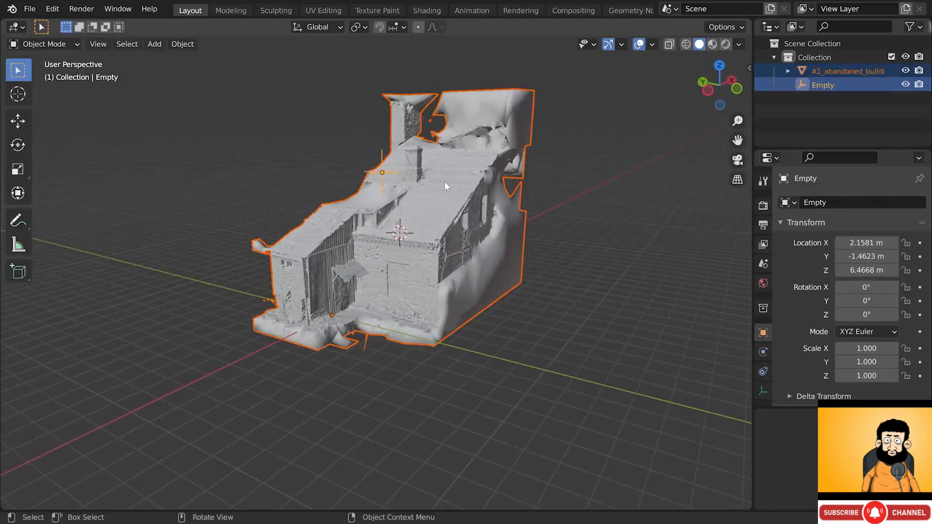
pyautogui.rightClick(508, 158)
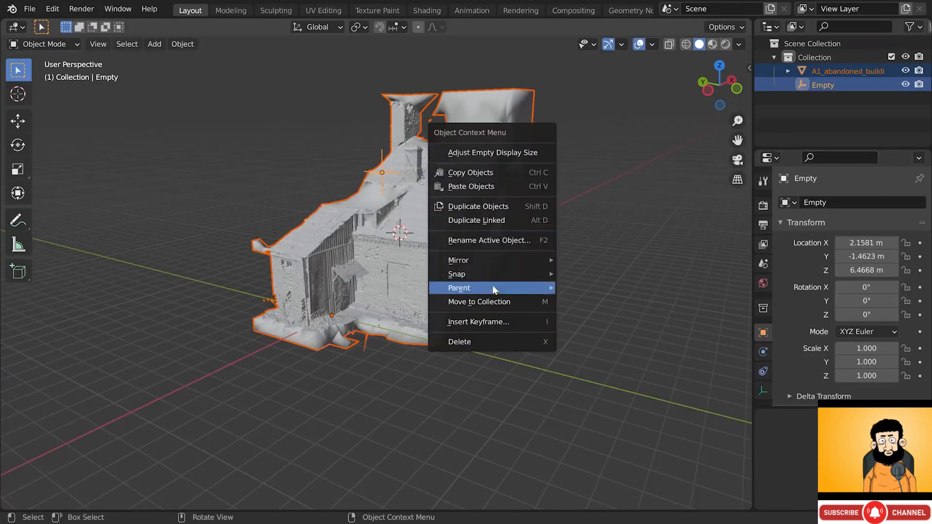
pyautogui.moveTo(493, 287)
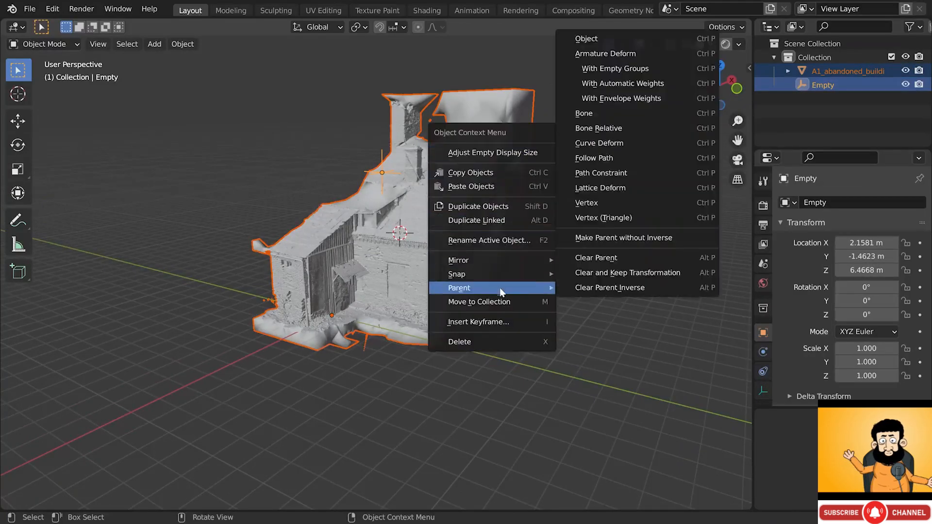
pyautogui.click(583, 42)
pyautogui.click(384, 155)
pyautogui.click(384, 156)
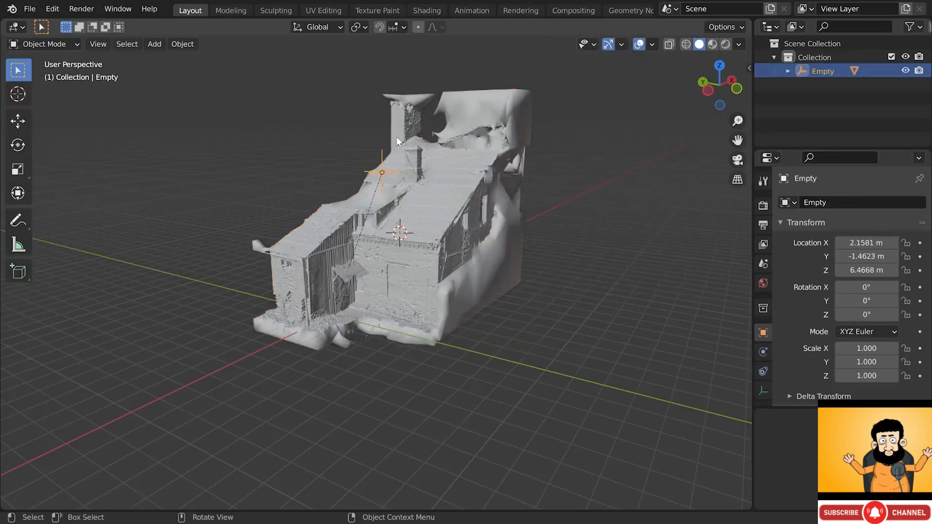
pyautogui.press('r')
pyautogui.press('r')
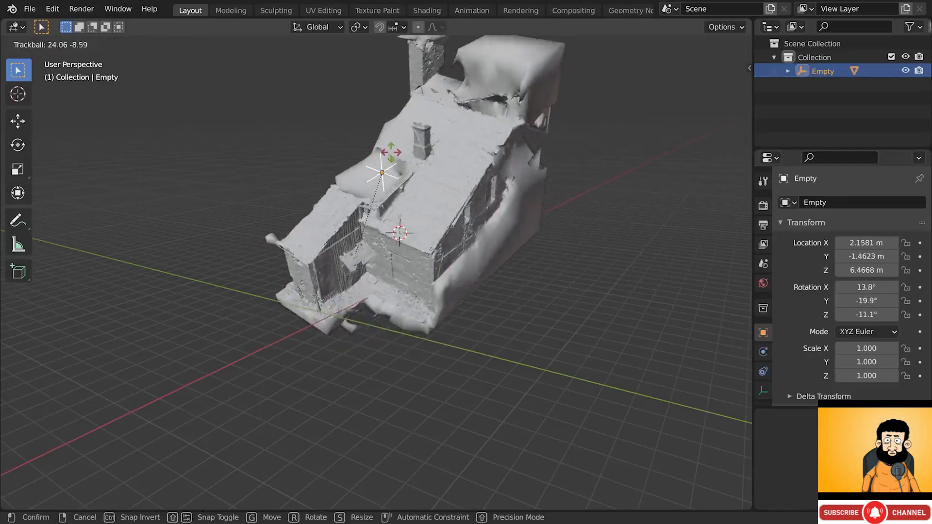
pyautogui.click(426, 186)
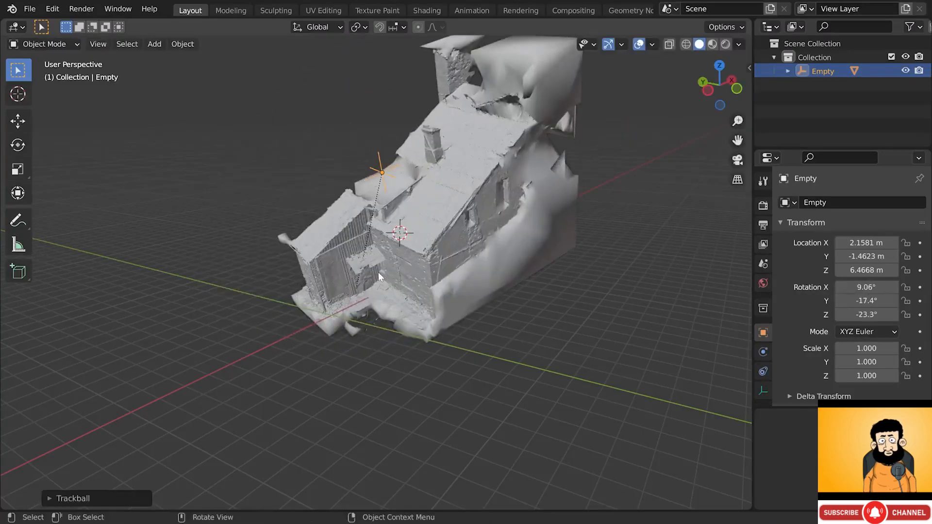
pyautogui.scroll(1, 377, 261)
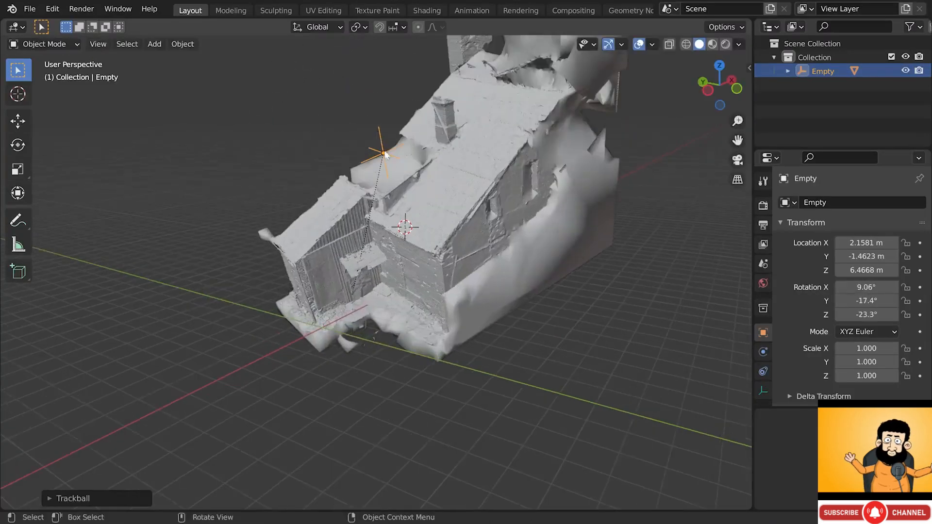
pyautogui.hotkey('ctrl', 'z')
pyautogui.hotkey('ctrl', 'z')
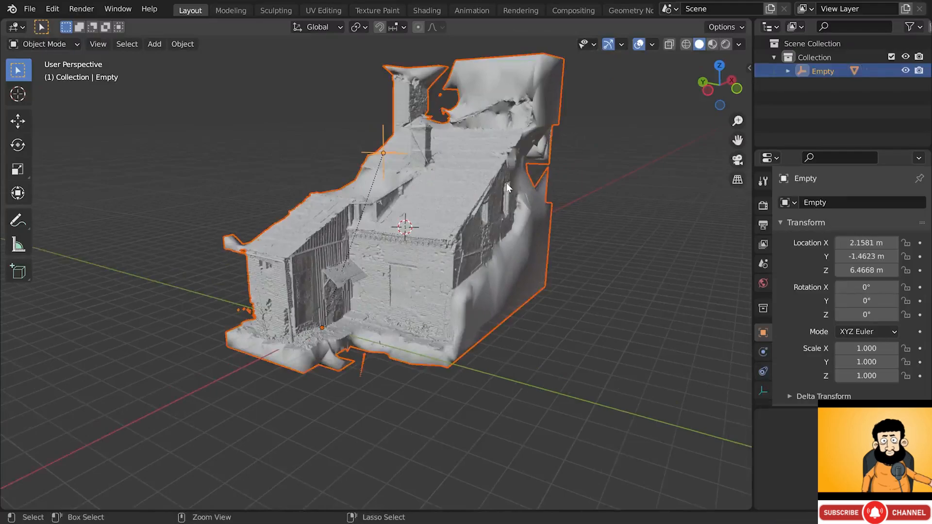
pyautogui.hotkey('ctrl', 'z')
pyautogui.hotkey('ctrl', 'z')
pyautogui.hotkey('ctrl', 'z')
pyautogui.hotkey('ctrl', 'z')
pyautogui.hotkey('alt', 'a')
pyautogui.keyDown('shift'); pyautogui.moveTo(373, 206); pyautogui.dragTo(416, 211, button='middle'); pyautogui.keyUp('shift')
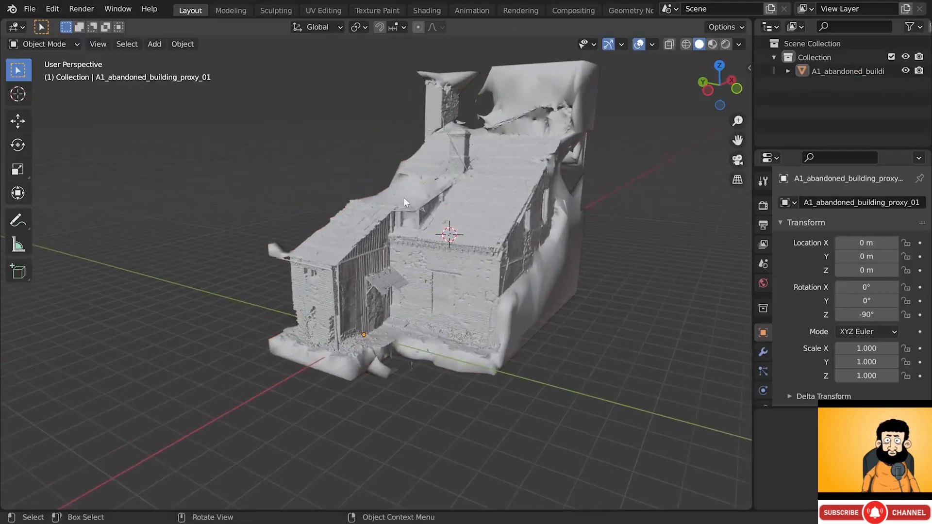
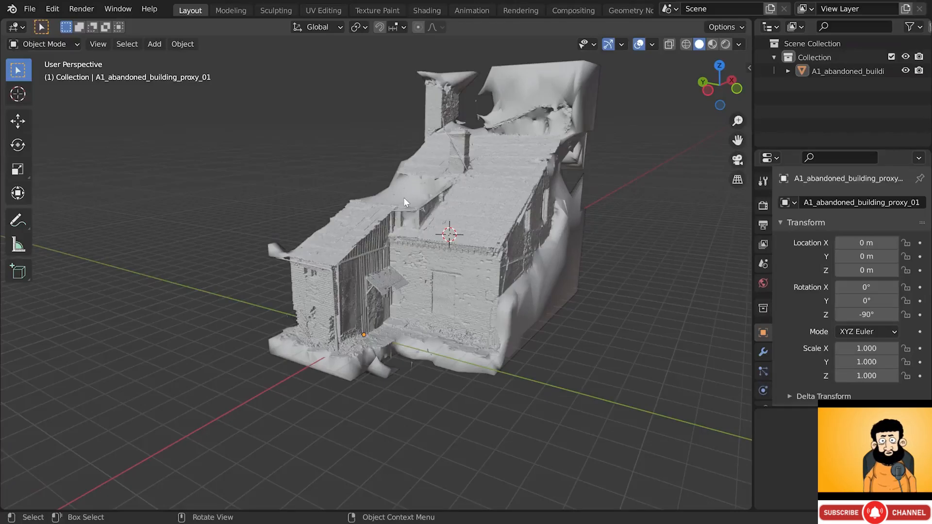
# - Measure the brick wall corner's height with the Measure tool, then delete the rulers
pyautogui.scroll(3, 410, 216)
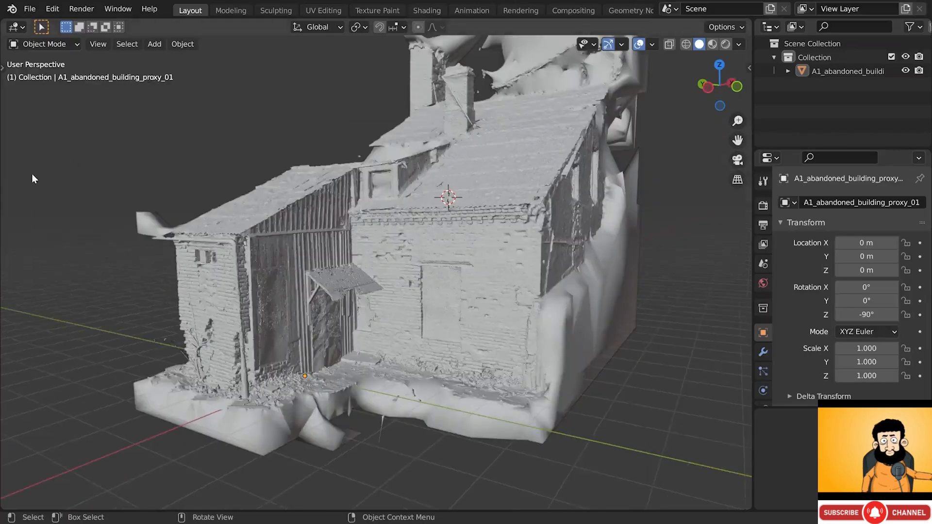
pyautogui.click(17, 246)
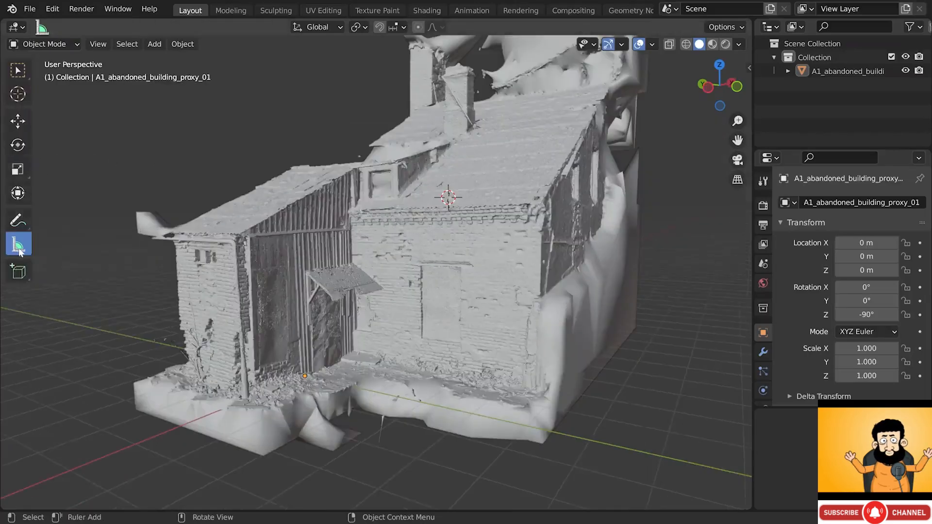
pyautogui.moveTo(306, 376); pyautogui.dragTo(348, 356)
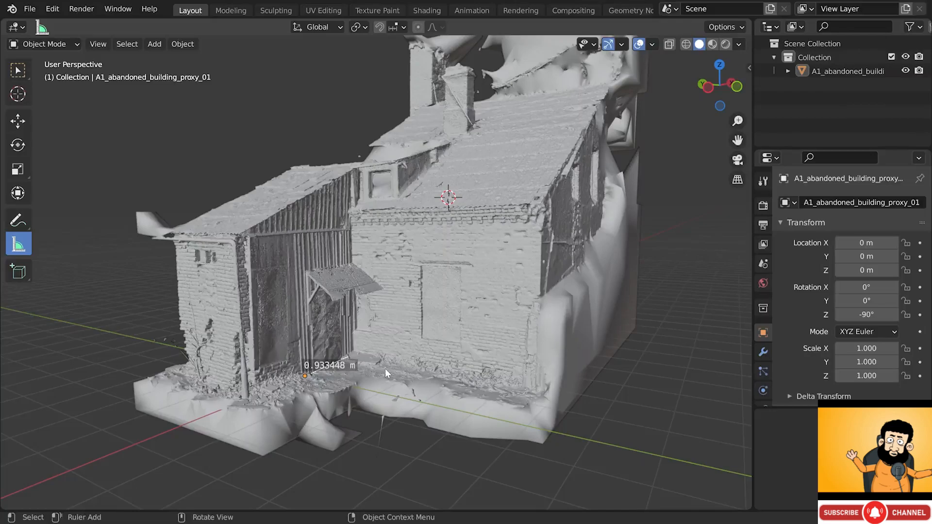
pyautogui.press('Delete')
pyautogui.moveTo(535, 391); pyautogui.dragTo(537, 206)
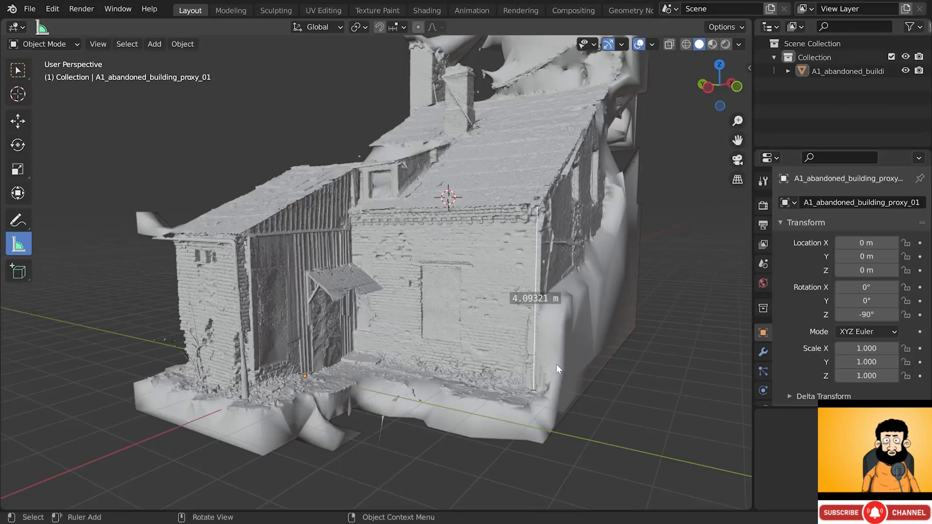
pyautogui.press('Delete')
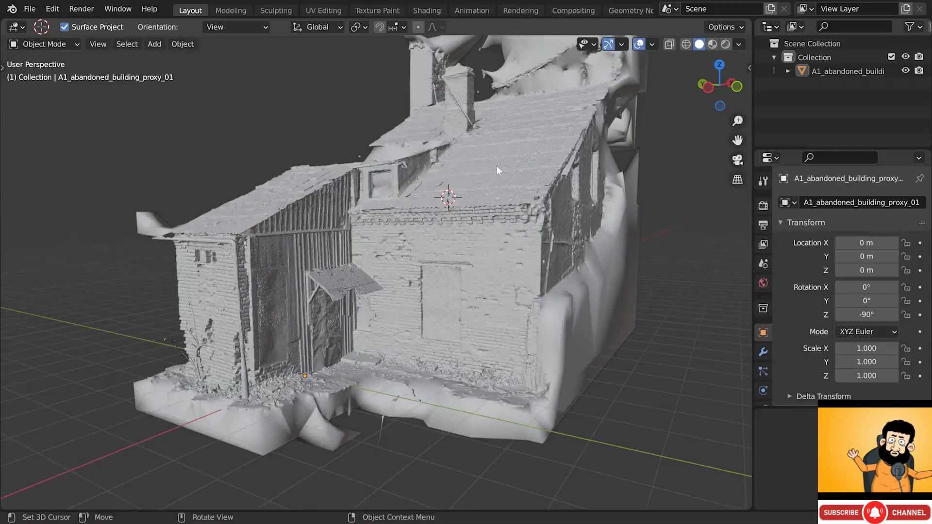
# - Turn off Specular Lighting in Solid shading with Material colour, and show the Render properties (Eevee)
pyautogui.click(738, 44)
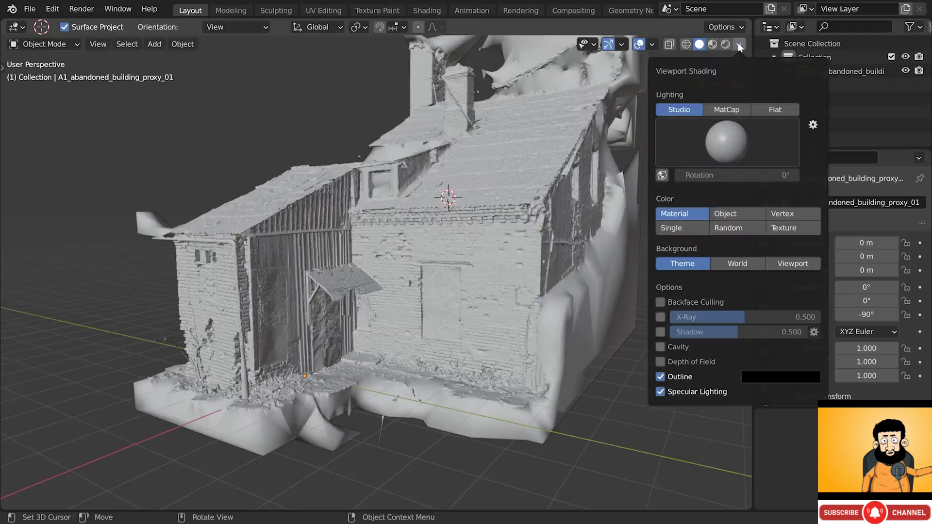
pyautogui.click(782, 213)
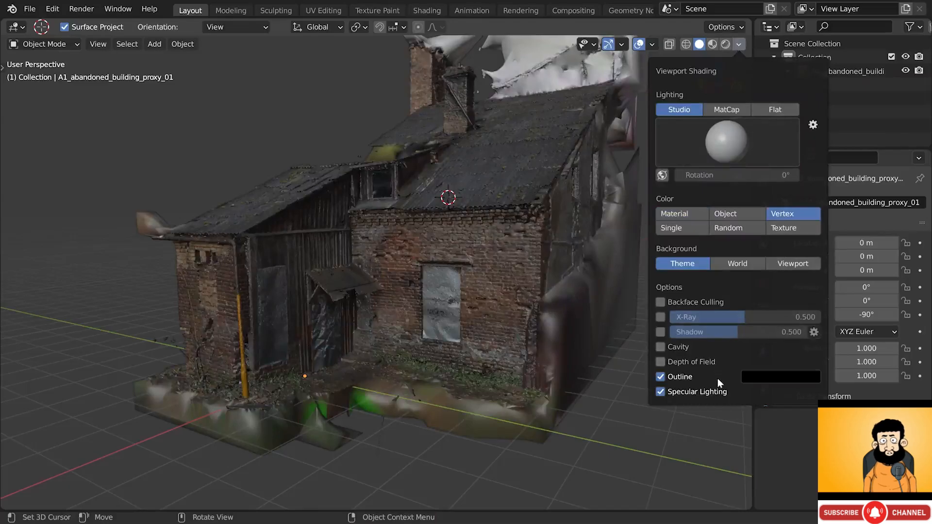
pyautogui.click(715, 393)
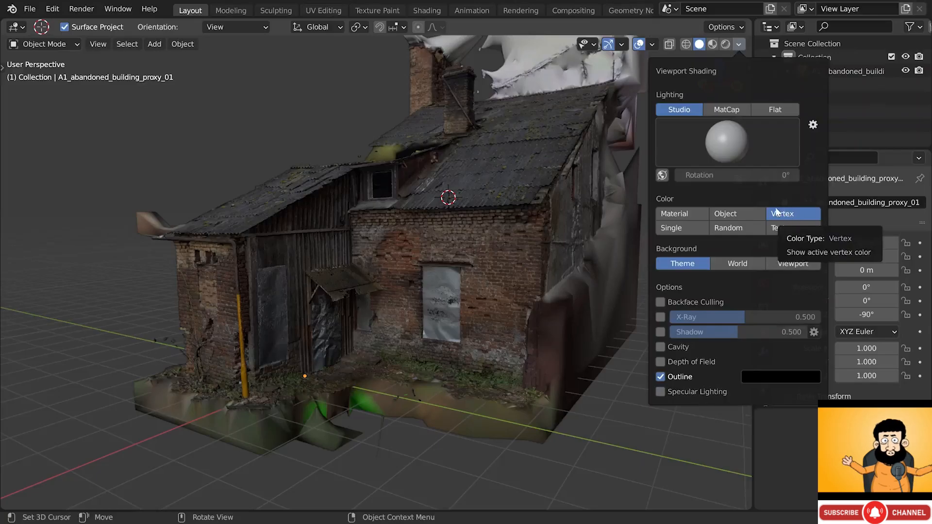
pyautogui.click(683, 215)
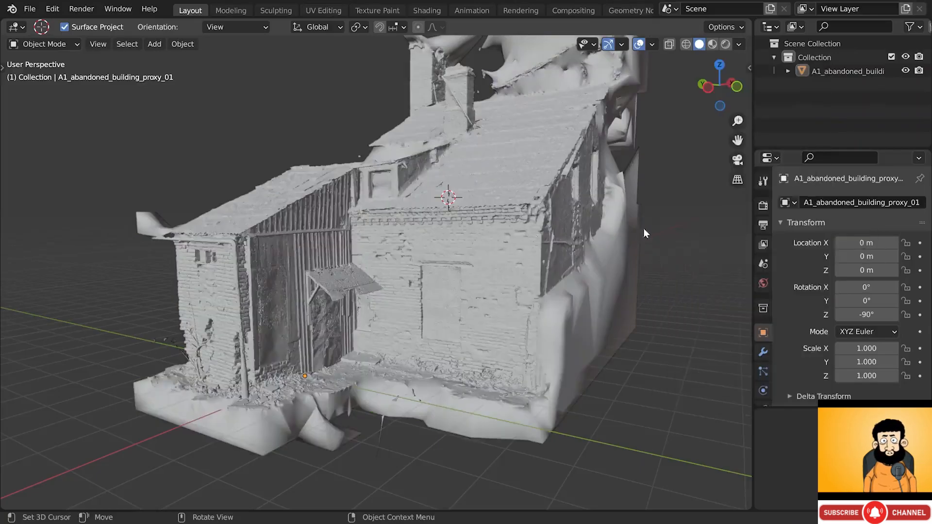
pyautogui.click(763, 205)
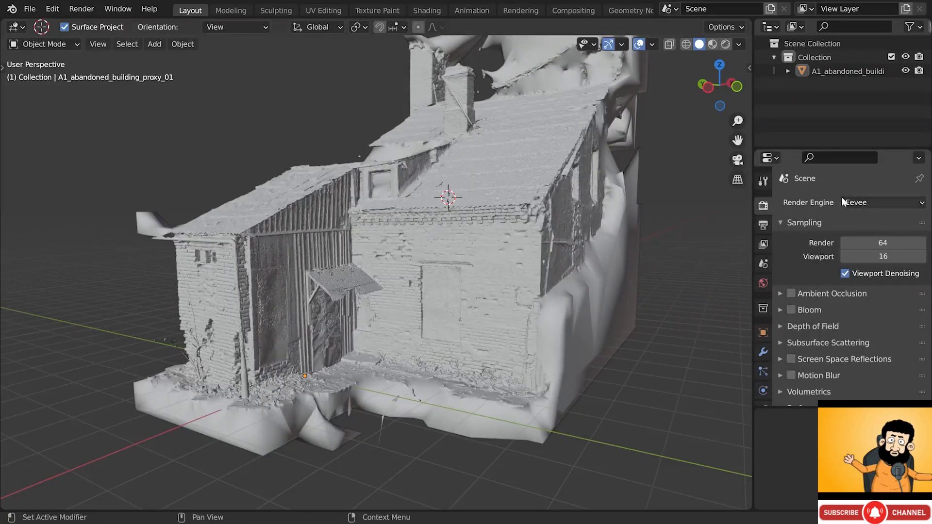
# - Show the building in Material Preview with HDRI rotation -177°, then split the view in two
pyautogui.click(714, 44)
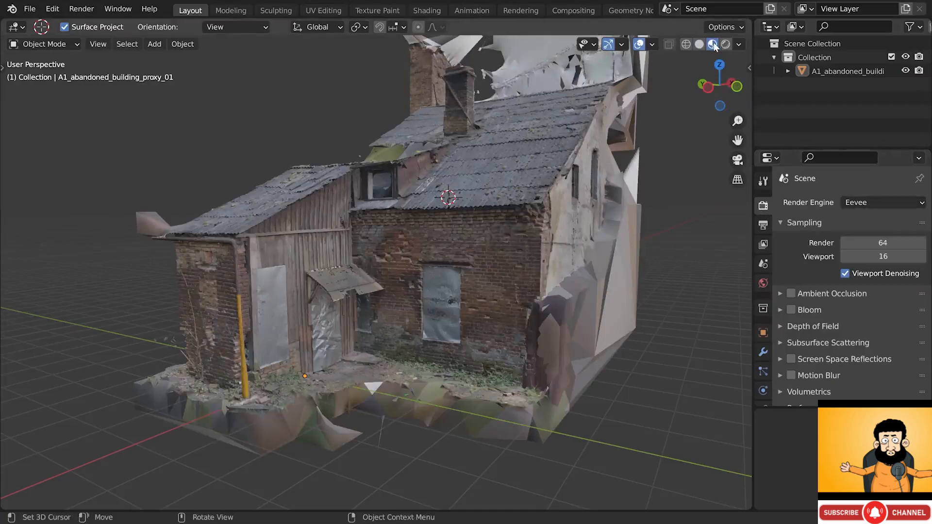
pyautogui.click(726, 44)
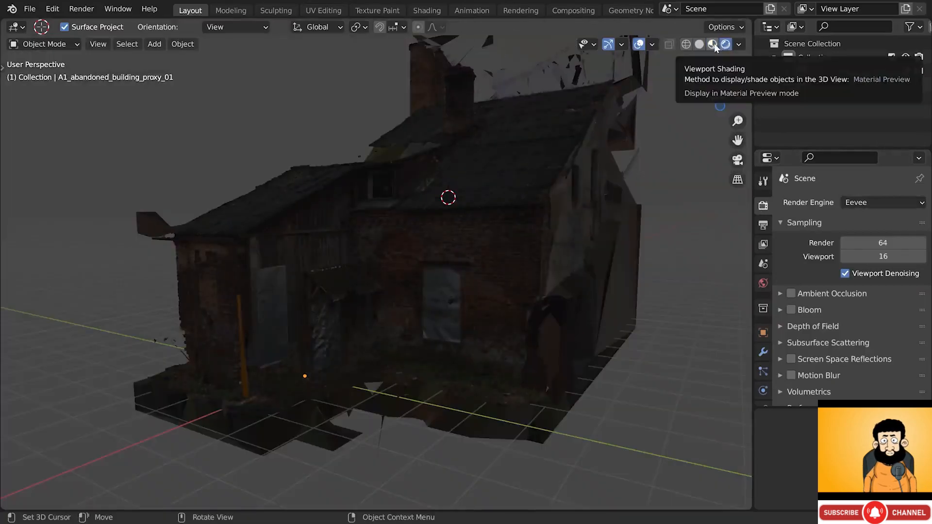
pyautogui.click(714, 44)
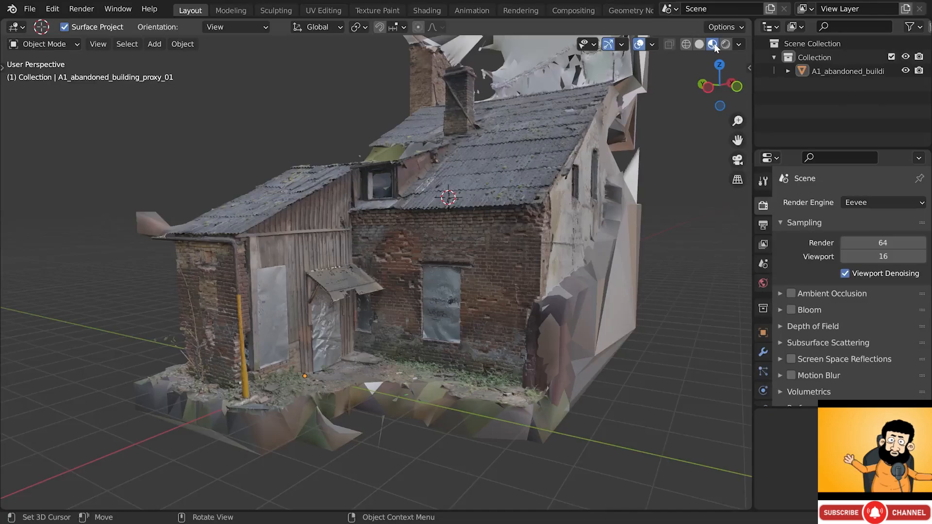
pyautogui.click(740, 44)
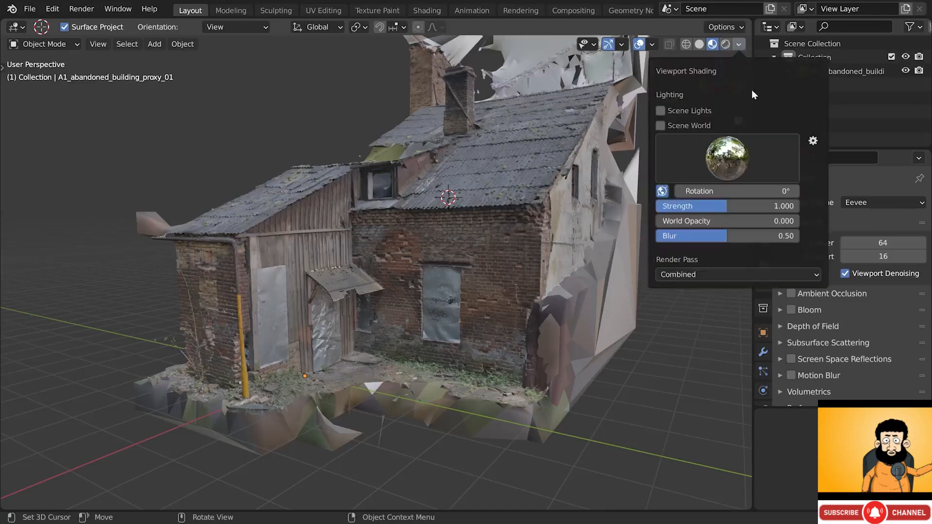
pyautogui.moveTo(738, 192)
pyautogui.mouseDown()
pyautogui.moveTo(619, 192)
pyautogui.moveTo(767, 192)
pyautogui.moveTo(737, 192)
pyautogui.mouseUp()
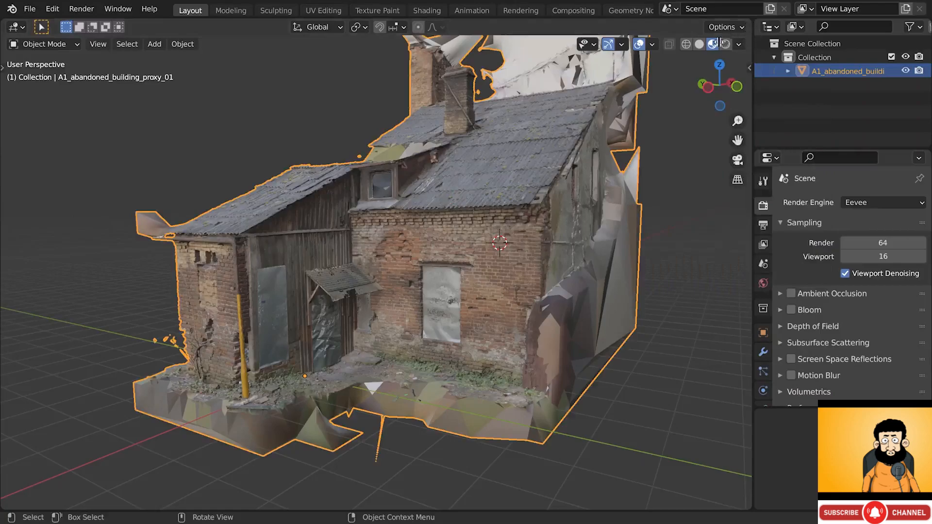
pyautogui.moveTo(750, 37); pyautogui.dragTo(350, 88)
# - Make the left area a Shader Editor and arrange the image texture and Normal Map nodes
pyautogui.click(16, 27)
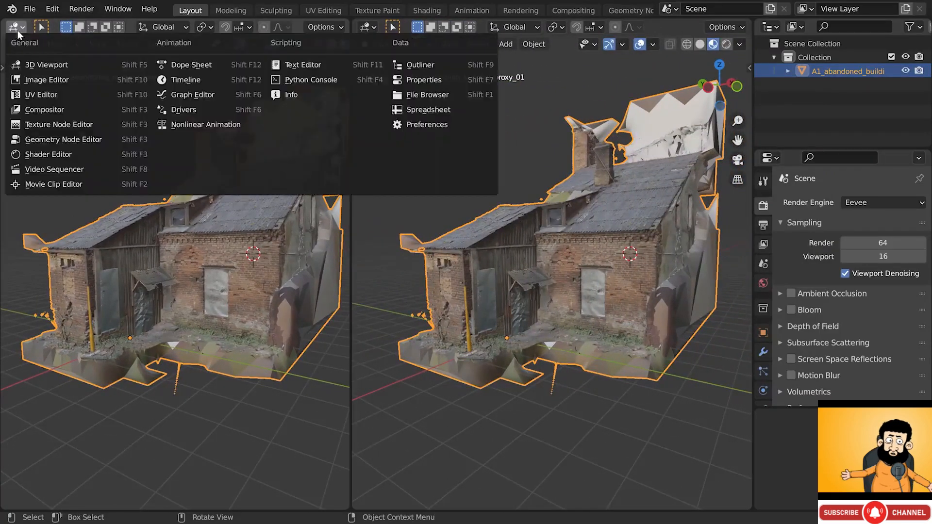
pyautogui.click(46, 153)
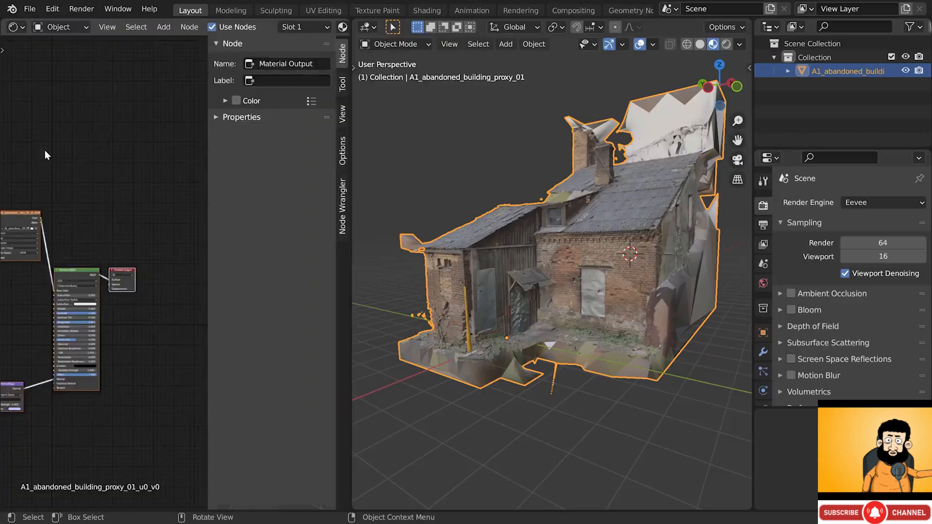
pyautogui.press('n')
pyautogui.moveTo(99, 230); pyautogui.dragTo(178, 178, button='middle')
pyautogui.scroll(8, 185, 229)
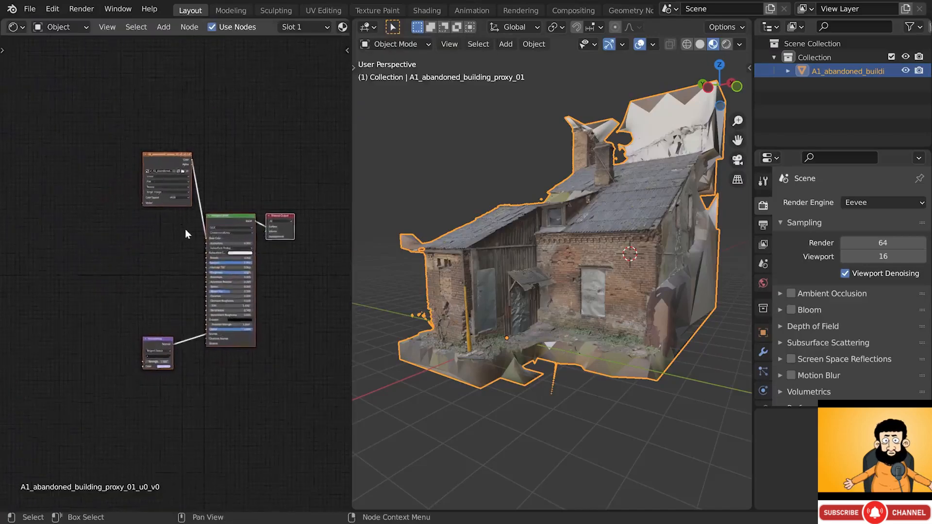
pyautogui.moveTo(85, 49); pyautogui.dragTo(90, 167)
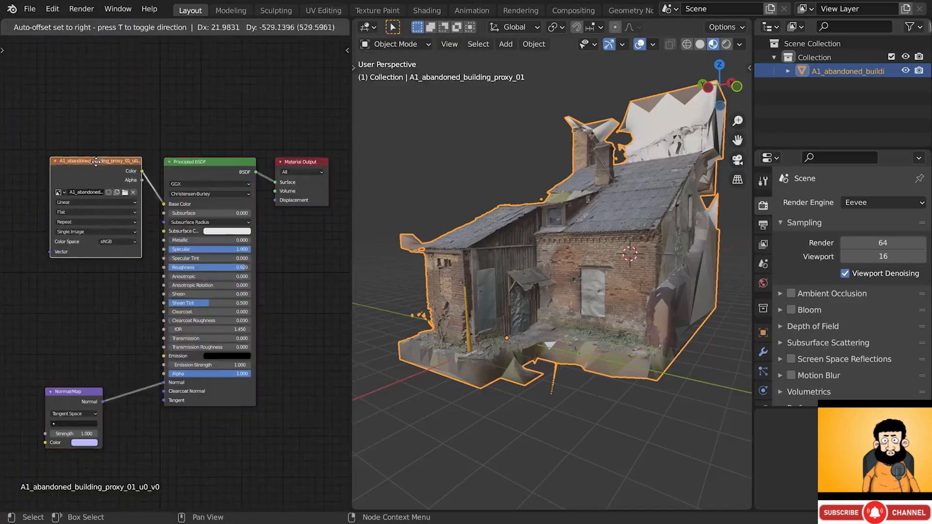
pyautogui.moveTo(77, 397); pyautogui.dragTo(87, 372)
pyautogui.scroll(1, 117, 380)
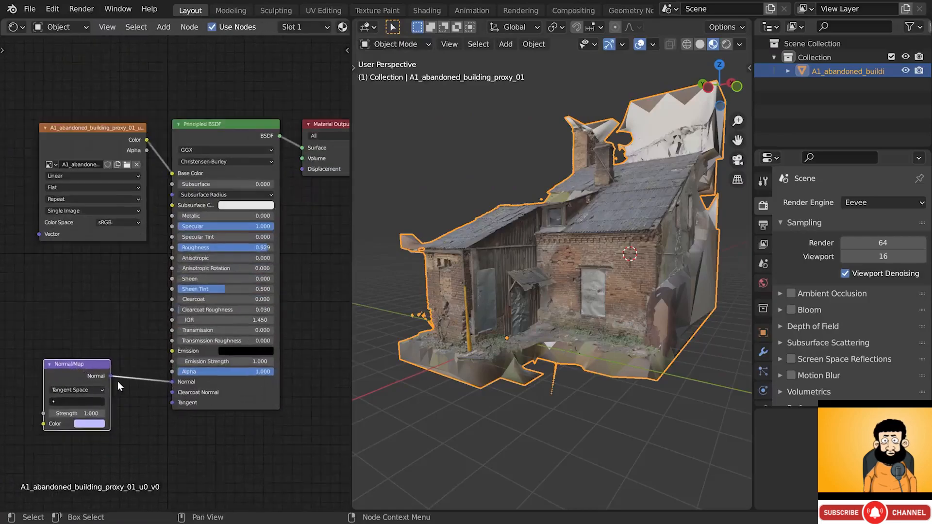
# - Delete the Normal Map node and set the material's Specular to 0
pyautogui.rightClick(92, 368)
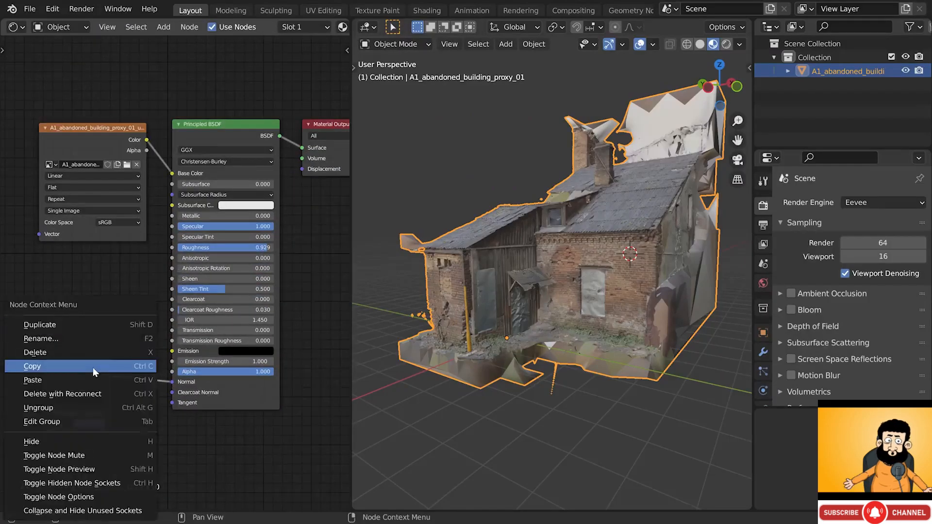
pyautogui.click(87, 346)
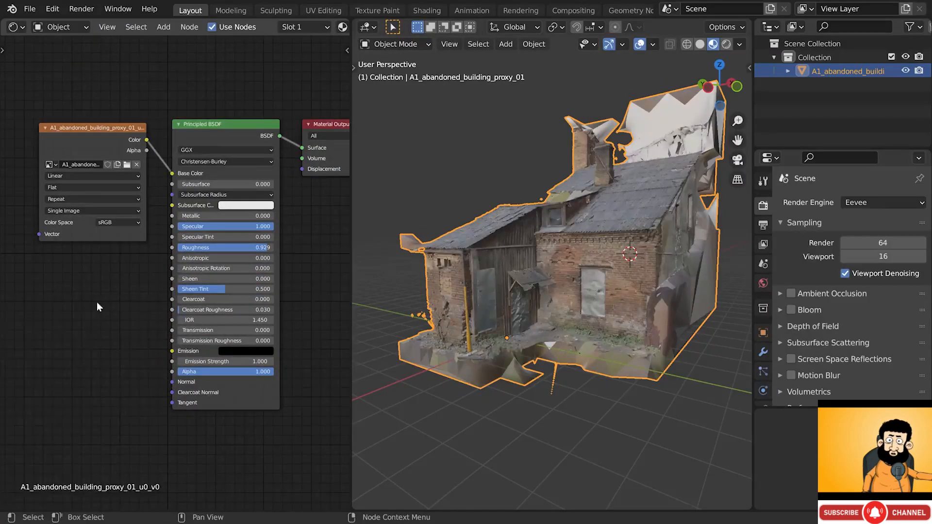
pyautogui.scroll(2, 262, 231)
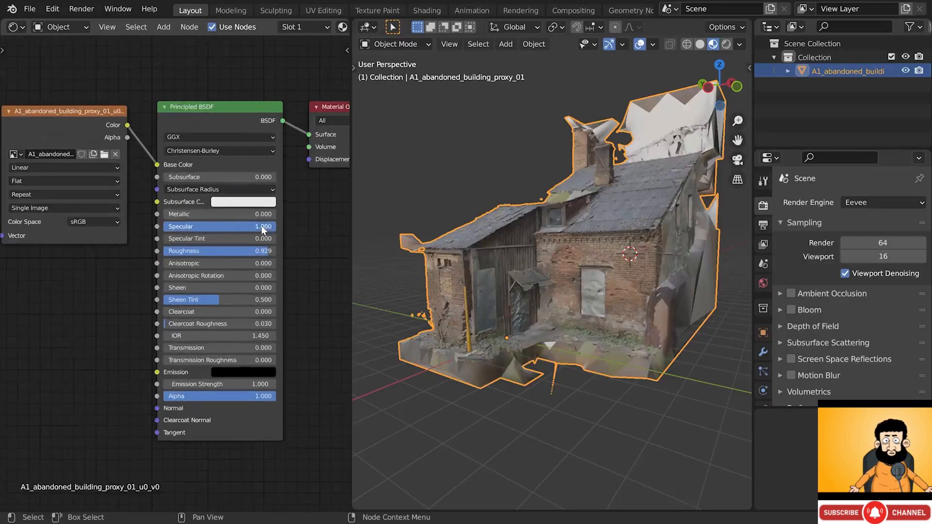
pyautogui.moveTo(264, 226); pyautogui.dragTo(152, 226)
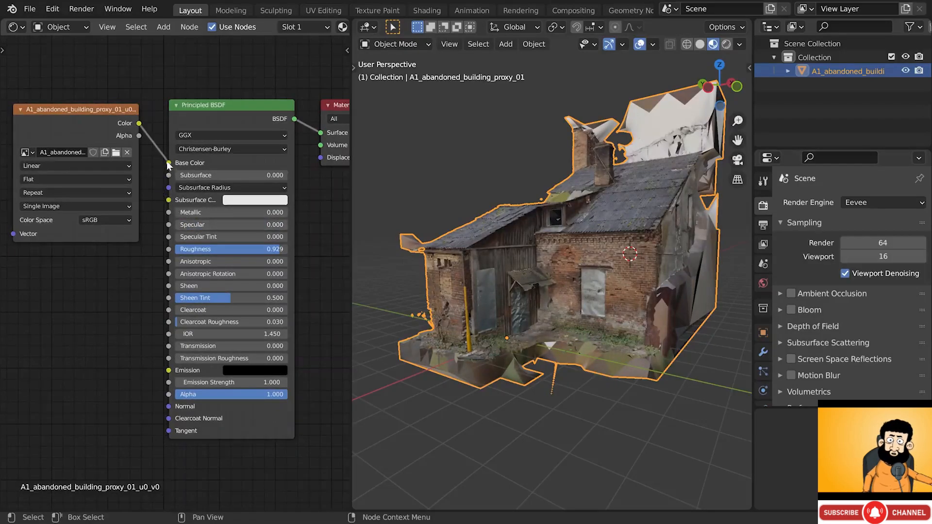
# - Reconnect the image texture to Base Color and merge the node editor back into the 3D view
pyautogui.moveTo(168, 163); pyautogui.dragTo(168, 376)
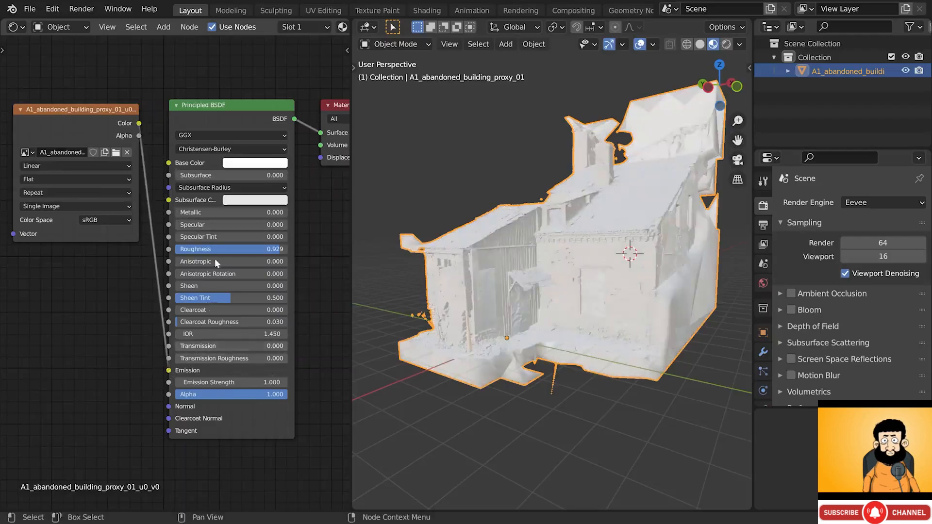
pyautogui.click(268, 161)
pyautogui.moveTo(296, 307); pyautogui.dragTo(242, 307)
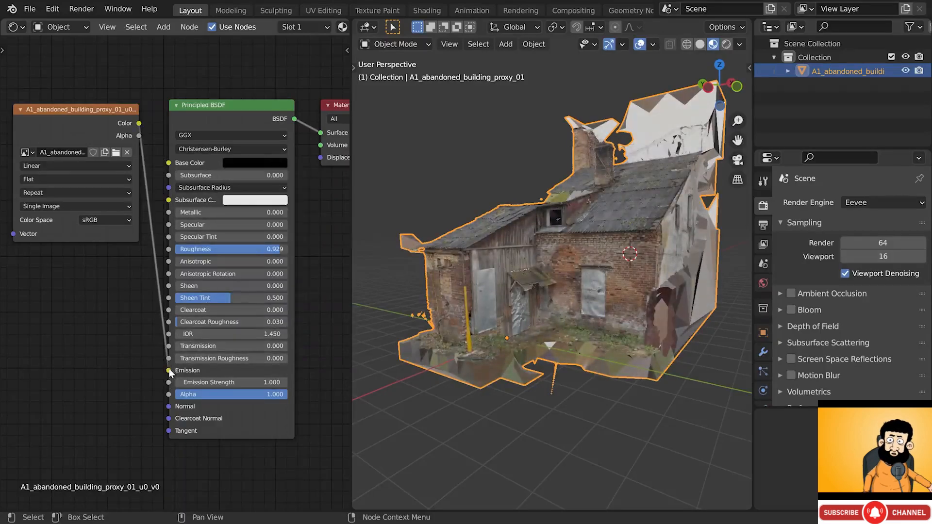
pyautogui.moveTo(169, 372); pyautogui.dragTo(168, 163)
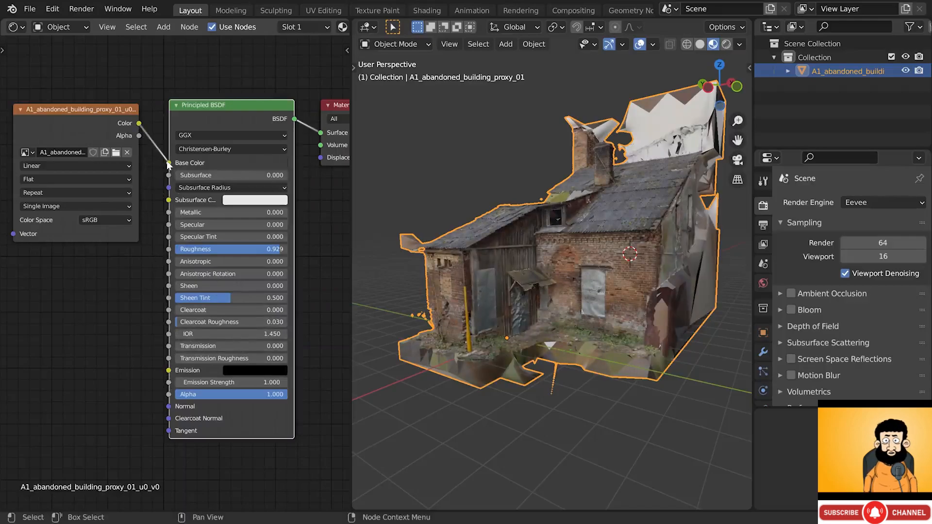
pyautogui.click(97, 108)
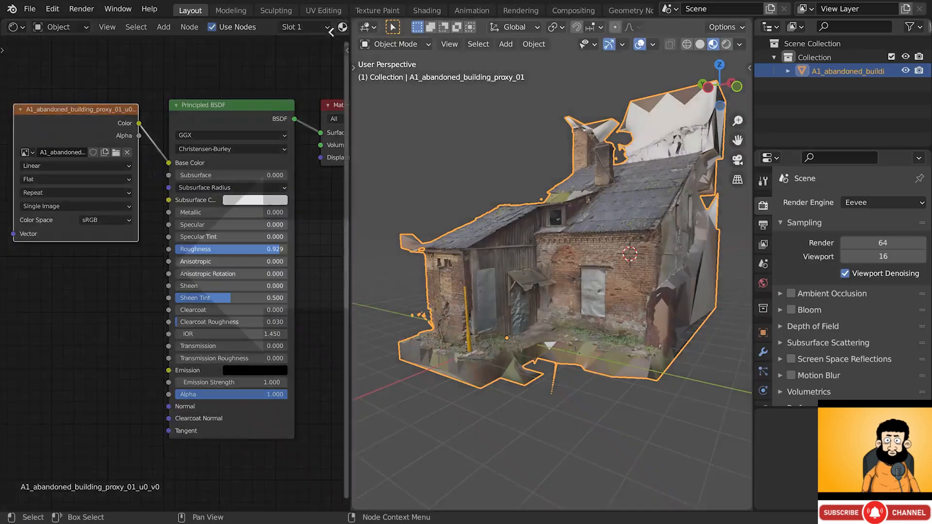
pyautogui.moveTo(332, 32); pyautogui.dragTo(324, 39)
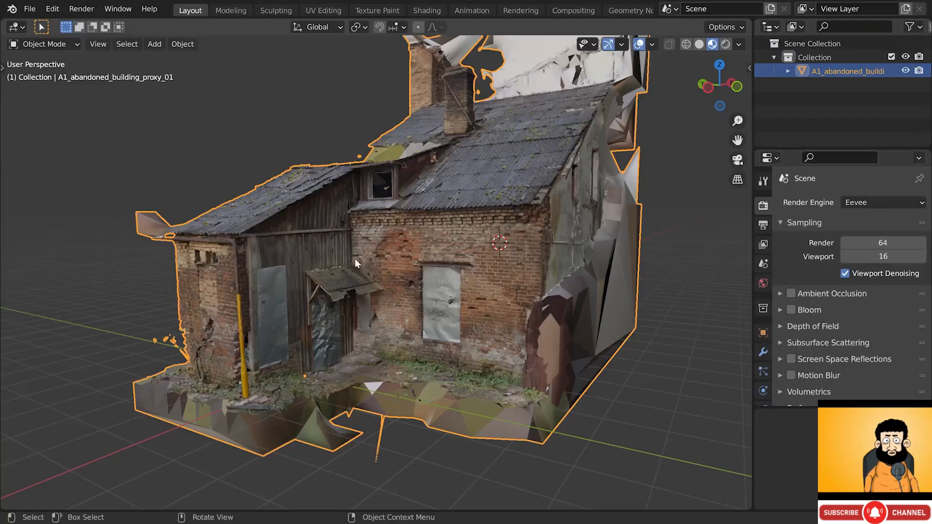
# - Switch the viewport to plain grey Solid shading and orbit around the front wall's corner
pyautogui.moveTo(356, 263); pyautogui.dragTo(453, 251, button='middle')
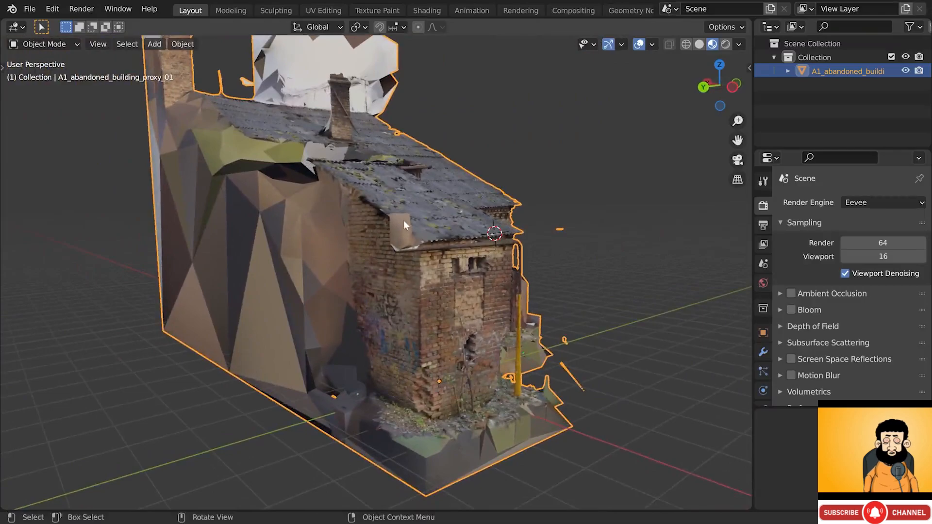
pyautogui.moveTo(405, 222)
pyautogui.mouseDown(button='middle')
pyautogui.moveTo(526, 290)
pyautogui.moveTo(489, 207)
pyautogui.moveTo(374, 158)
pyautogui.moveTo(377, 195)
pyautogui.moveTo(310, 167)
pyautogui.moveTo(394, 217)
pyautogui.moveTo(438, 214)
pyautogui.mouseUp(button='middle')
pyautogui.hotkey('alt', 'z')
pyautogui.press('z')
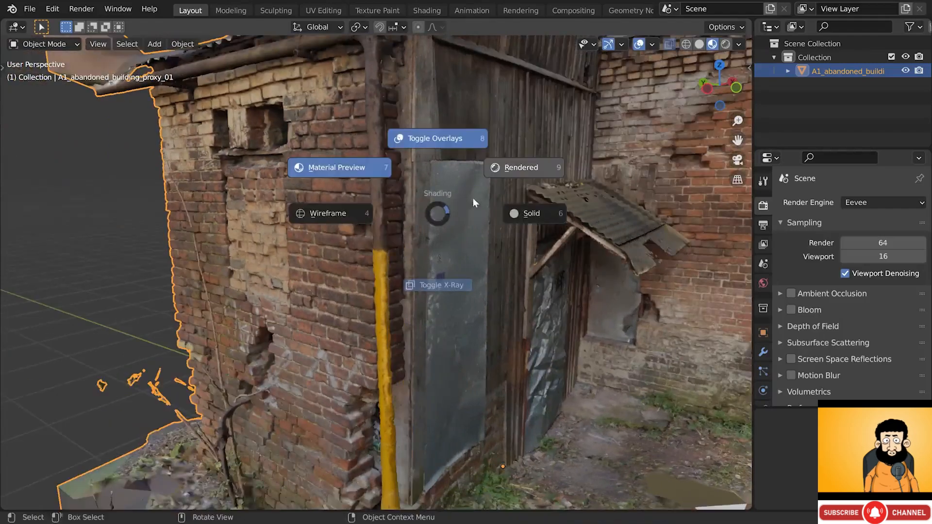
pyautogui.click(520, 213)
pyautogui.moveTo(432, 227)
pyautogui.mouseDown(button='middle')
pyautogui.moveTo(365, 229)
pyautogui.moveTo(437, 229)
pyautogui.mouseUp(button='middle')
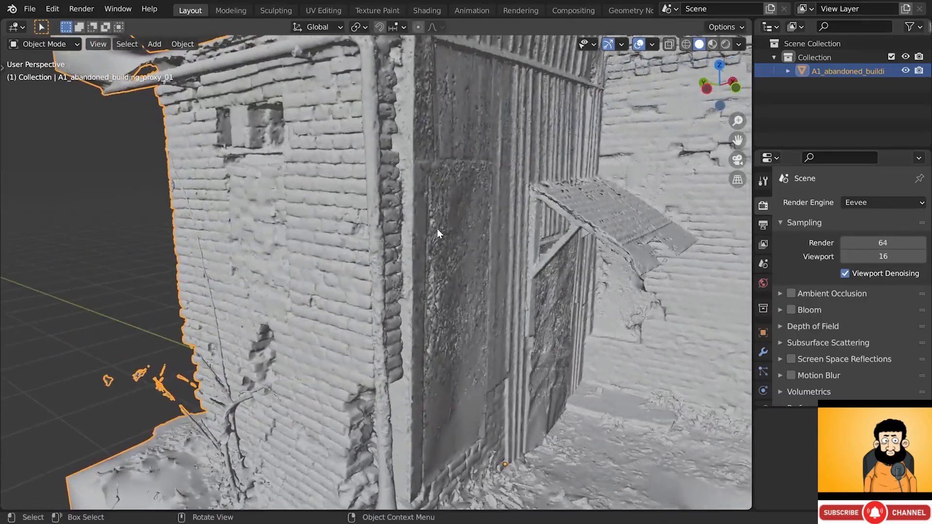
pyautogui.scroll(-5, 436, 229)
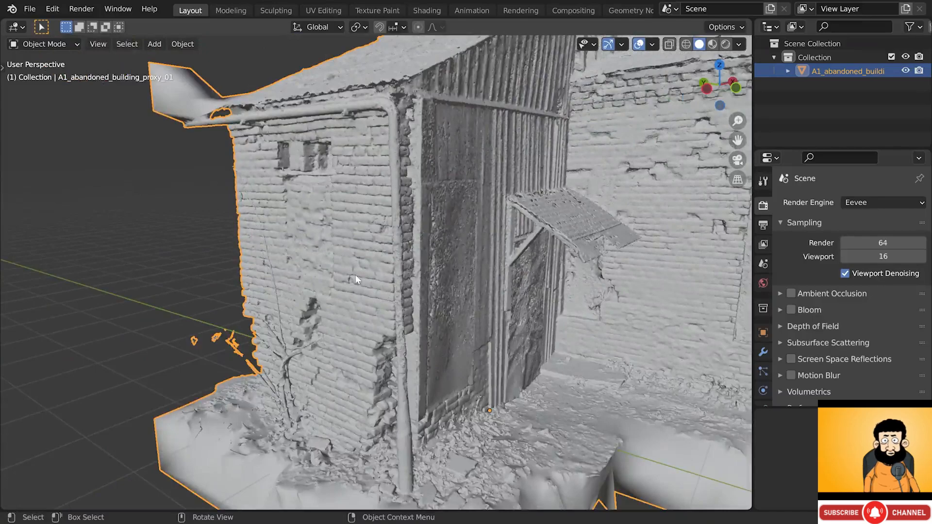
pyautogui.moveTo(377, 308); pyautogui.dragTo(349, 311, button='middle')
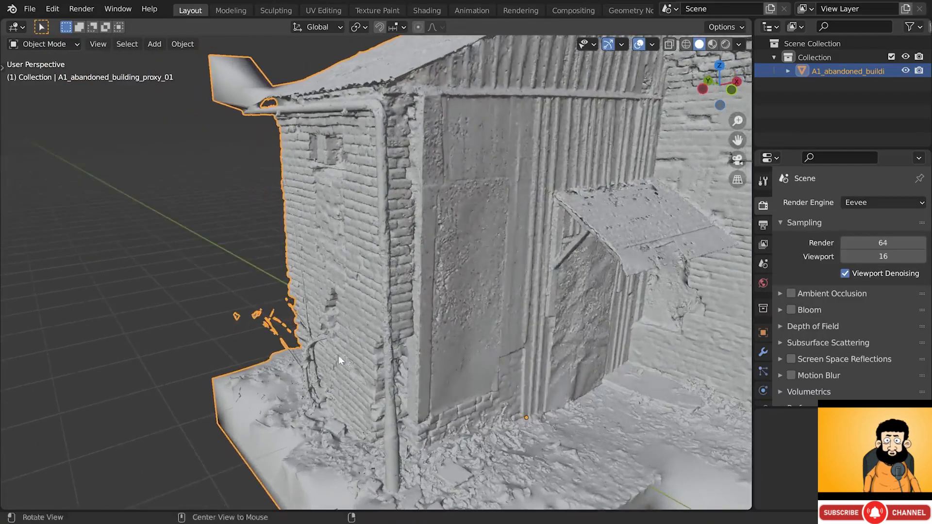
pyautogui.moveTo(339, 355)
pyautogui.mouseDown(button='middle')
pyautogui.moveTo(330, 358)
pyautogui.moveTo(342, 352)
pyautogui.mouseUp(button='middle')
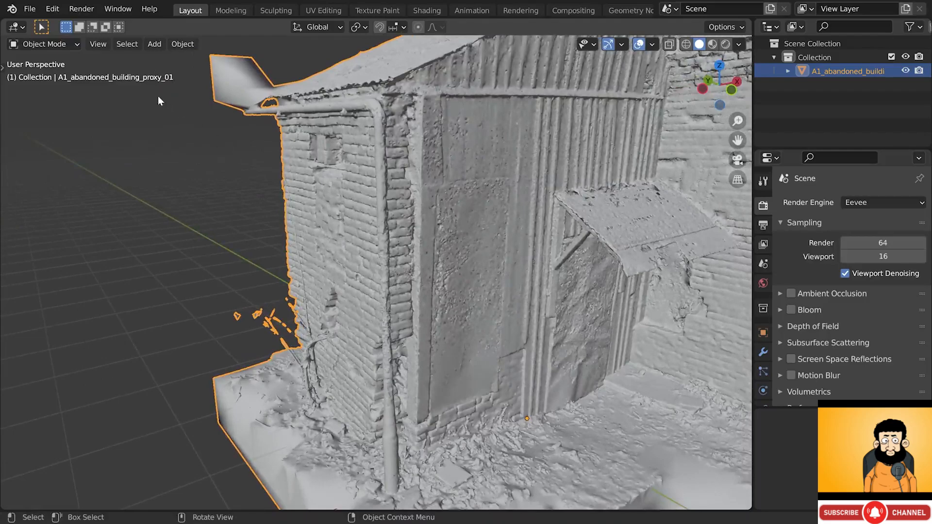
pyautogui.click(65, 45)
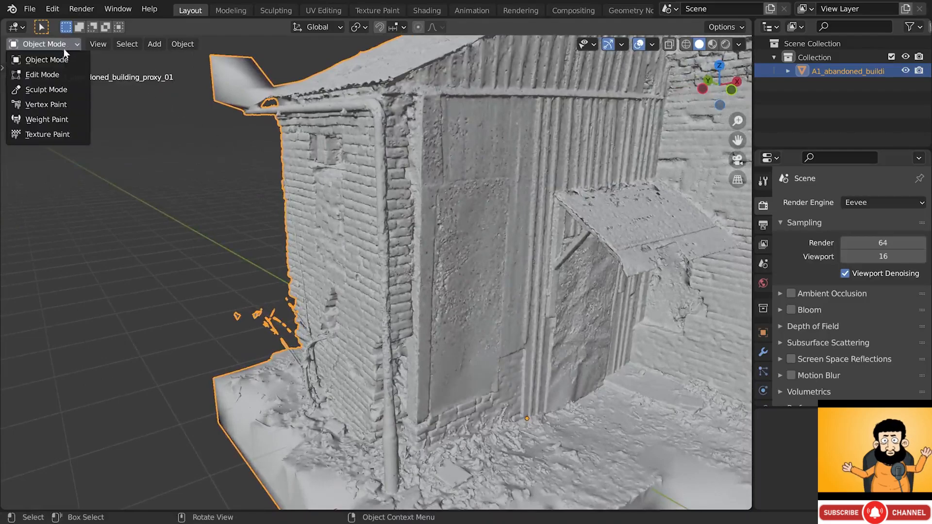
# - Enter Sculpt Mode and pick the Lasso Mask tool from the Box Mask flyout
pyautogui.click(56, 91)
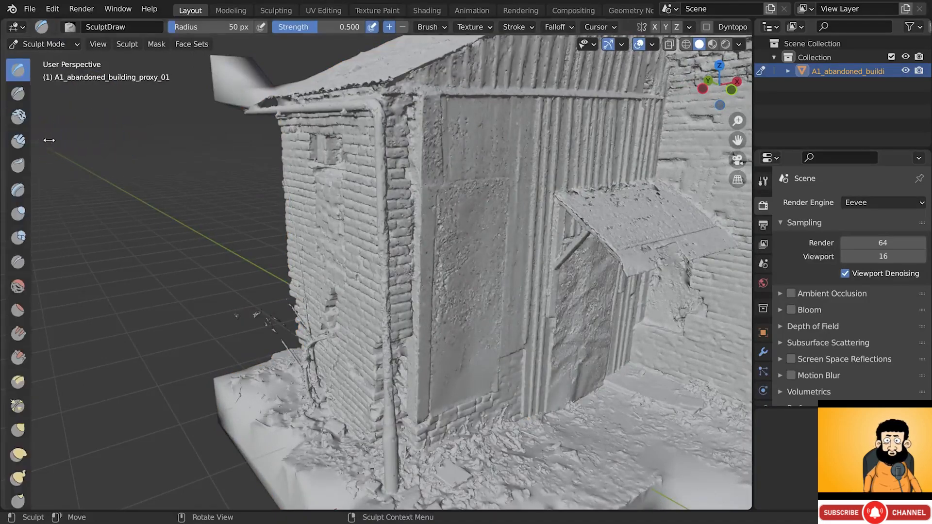
pyautogui.moveTo(35, 140); pyautogui.dragTo(103, 135)
pyautogui.moveTo(101, 103); pyautogui.dragTo(101, 333)
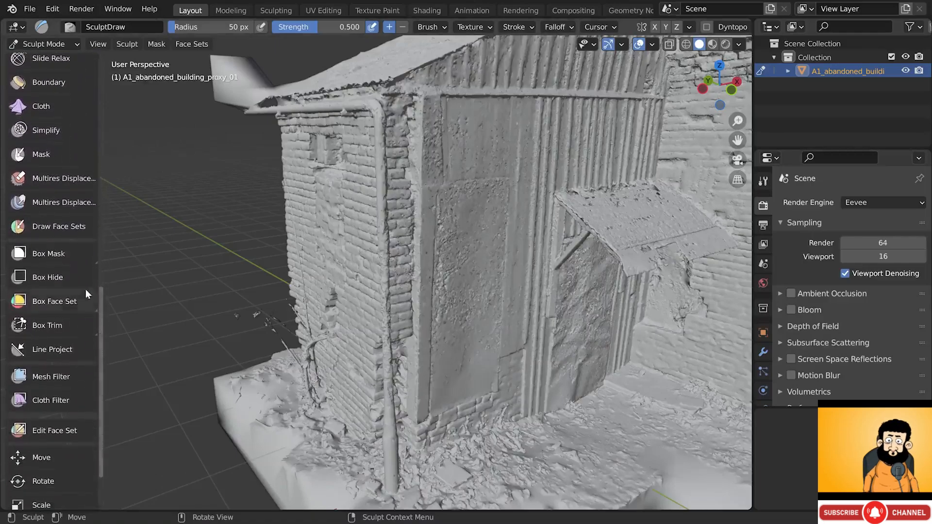
pyautogui.click(66, 256)
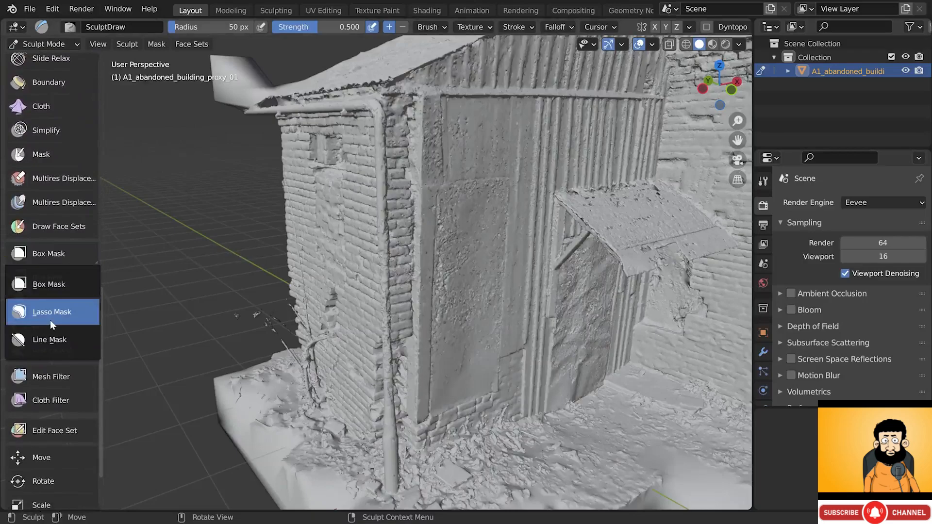
pyautogui.click(51, 320)
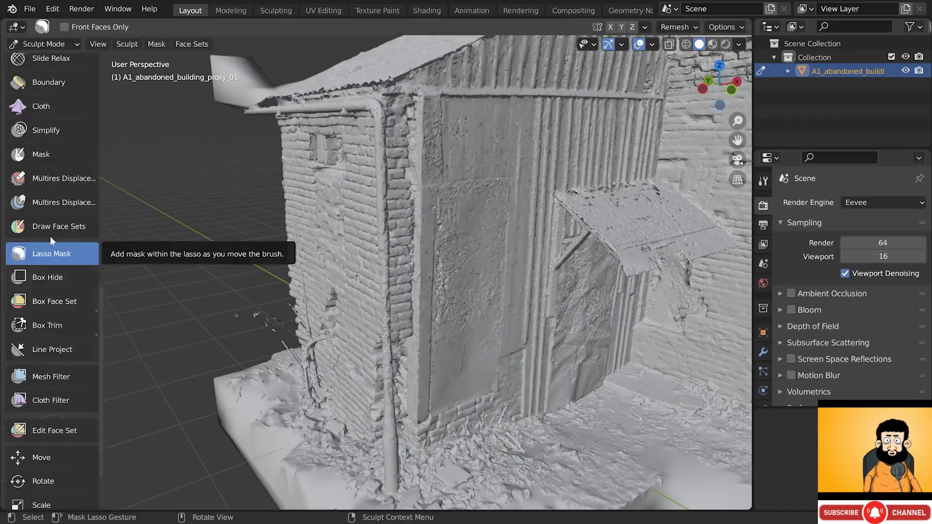
# - Add the Mask brush and the Lasso Mask tool to Quick Favorites
pyautogui.click(48, 154)
pyautogui.rightClick(51, 155)
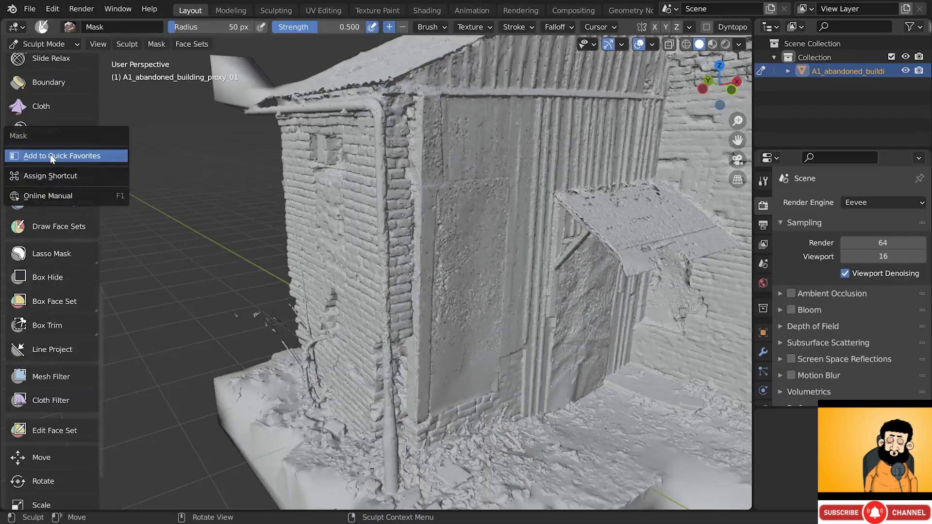
pyautogui.click(50, 155)
pyautogui.click(49, 252)
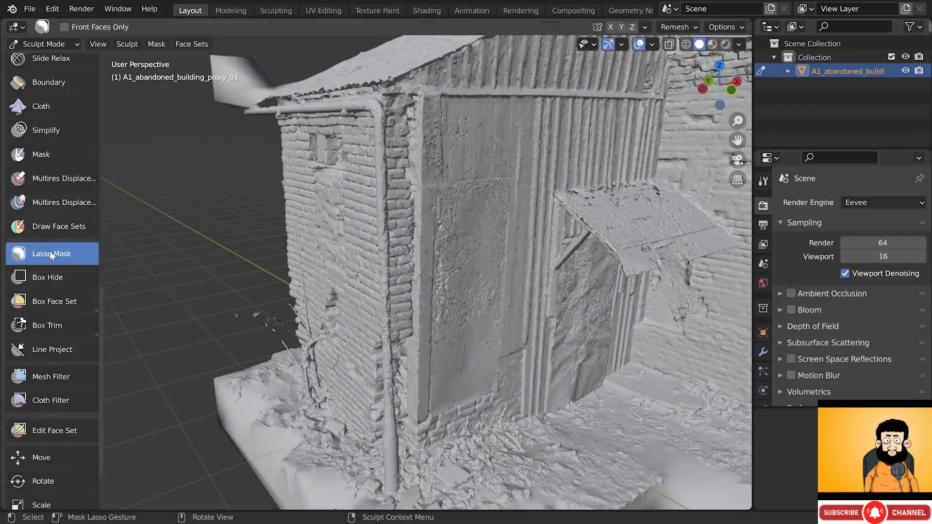
pyautogui.rightClick(52, 254)
pyautogui.click(54, 253)
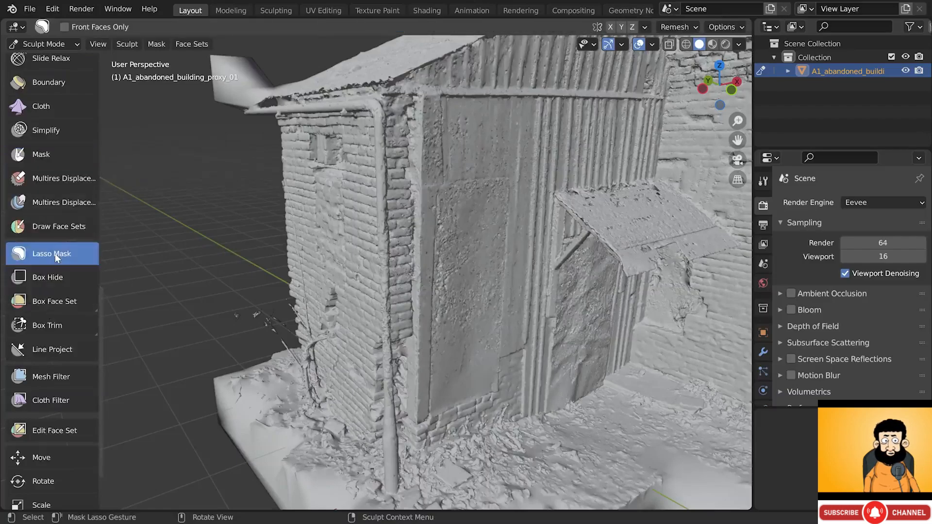
# - Lasso-mask the pole from its base up to its top joint
pyautogui.moveTo(485, 381)
pyautogui.keyDown('alt'); pyautogui.mouseDown()
pyautogui.moveTo(439, 367)
pyautogui.moveTo(420, 333)
pyautogui.moveTo(289, 357)
pyautogui.moveTo(311, 366)
pyautogui.mouseUp(); pyautogui.keyUp('alt')
pyautogui.moveTo(318, 327)
pyautogui.mouseDown()
pyautogui.moveTo(313, 257)
pyautogui.moveTo(285, 152)
pyautogui.moveTo(267, 183)
pyautogui.mouseUp()
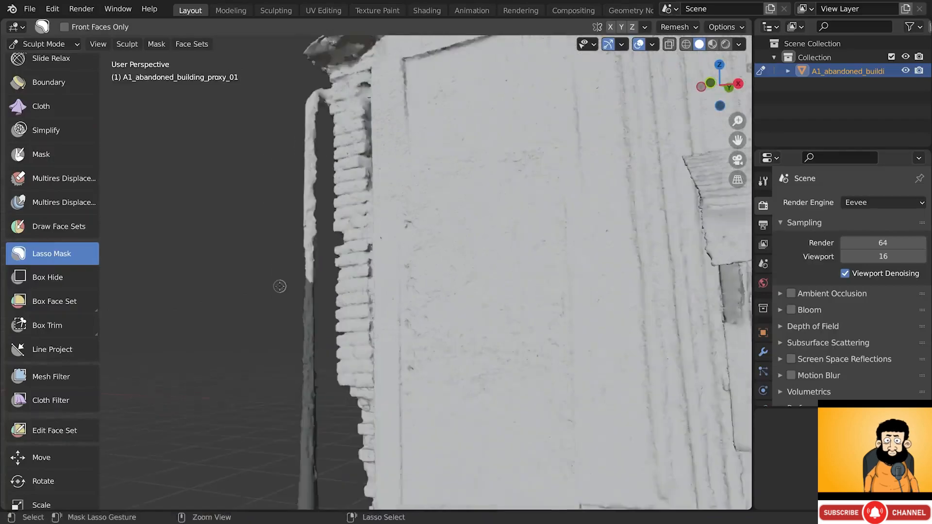
pyautogui.moveTo(281, 287)
pyautogui.mouseDown()
pyautogui.moveTo(314, 287)
pyautogui.moveTo(312, 241)
pyautogui.moveTo(296, 256)
pyautogui.moveTo(311, 181)
pyautogui.moveTo(308, 197)
pyautogui.mouseUp()
pyautogui.keyDown('alt'); pyautogui.moveTo(281, 237); pyautogui.dragTo(396, 254); pyautogui.keyUp('alt')
pyautogui.moveTo(396, 254); pyautogui.dragTo(303, 224, button='middle')
pyautogui.moveTo(282, 204); pyautogui.dragTo(310, 210)
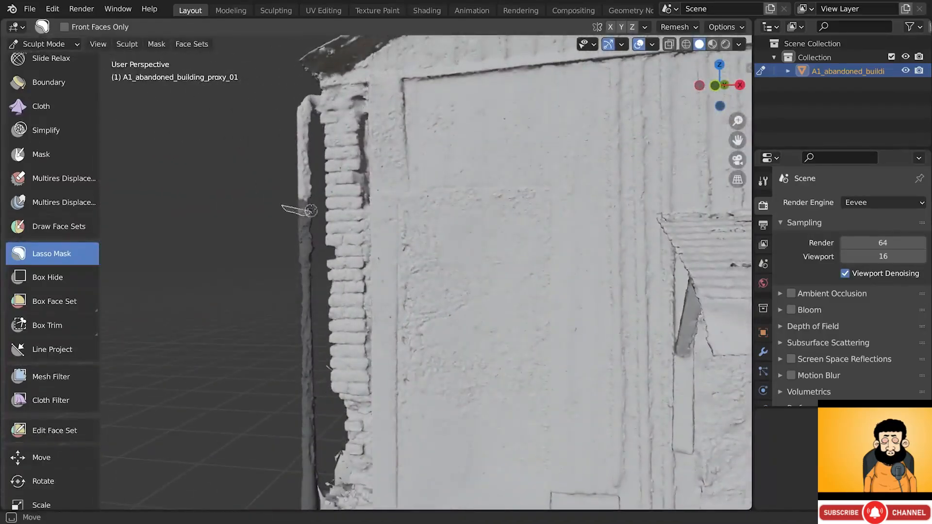
pyautogui.moveTo(314, 118); pyautogui.dragTo(281, 92)
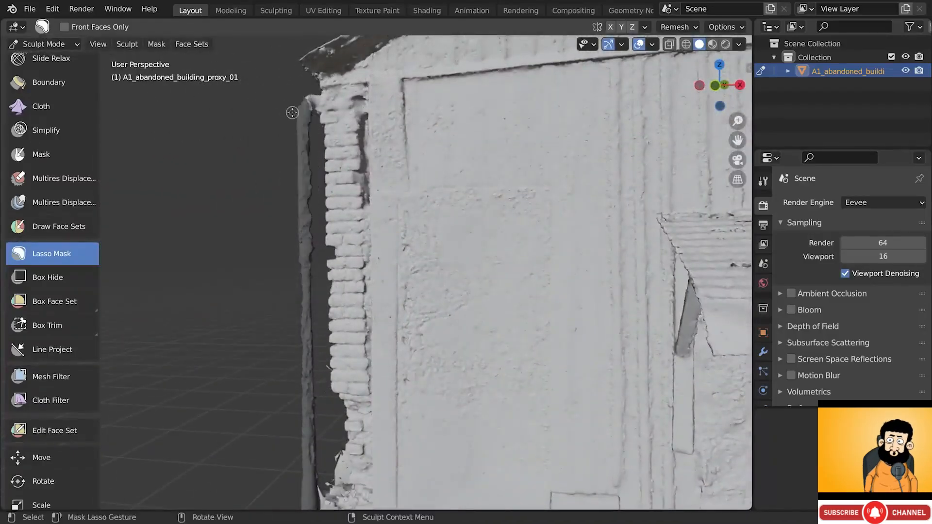
pyautogui.keyDown('shift'); pyautogui.moveTo(307, 114); pyautogui.dragTo(318, 160, button='middle'); pyautogui.keyUp('shift')
pyautogui.scroll(2, 319, 160)
pyautogui.moveTo(326, 164)
pyautogui.mouseDown()
pyautogui.moveTo(330, 133)
pyautogui.moveTo(292, 129)
pyautogui.mouseUp()
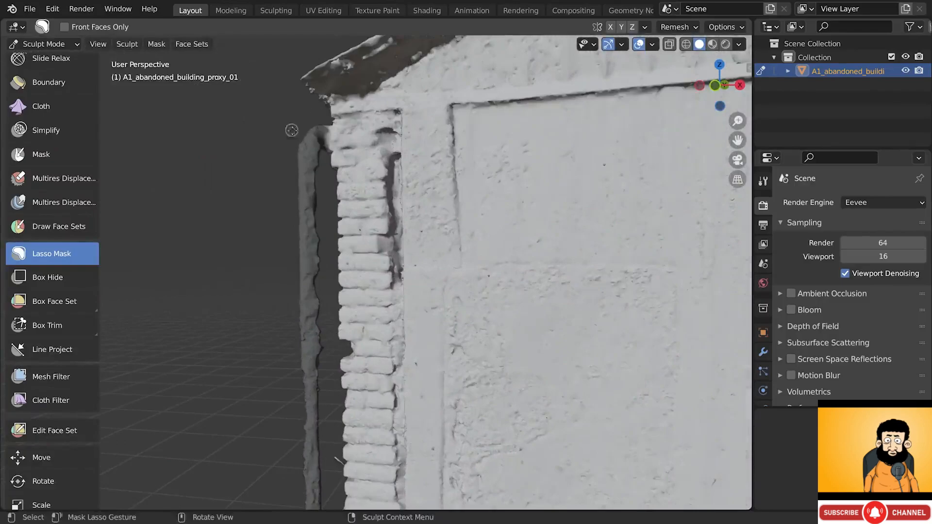
pyautogui.keyDown('alt'); pyautogui.moveTo(309, 179); pyautogui.dragTo(336, 188); pyautogui.keyUp('alt')
pyautogui.moveTo(281, 176); pyautogui.dragTo(315, 167)
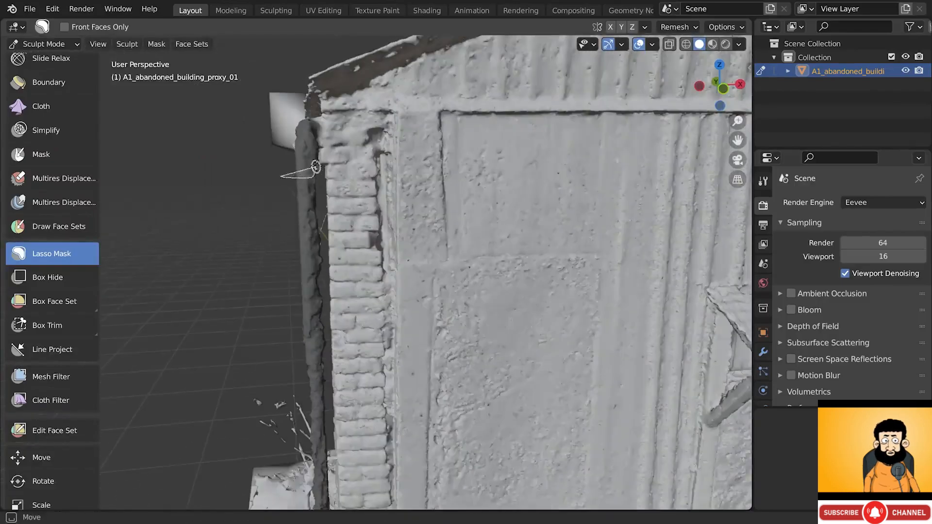
# - Lasso-mask the roof overhang and the spike above the beam beside the brick wall
pyautogui.moveTo(275, 120); pyautogui.dragTo(275, 128)
pyautogui.moveTo(277, 129)
pyautogui.keyDown('alt'); pyautogui.mouseDown()
pyautogui.moveTo(340, 168)
pyautogui.moveTo(425, 192)
pyautogui.mouseUp(); pyautogui.keyUp('alt')
pyautogui.moveTo(425, 192)
pyautogui.keyDown('alt'); pyautogui.mouseDown()
pyautogui.moveTo(492, 161)
pyautogui.moveTo(447, 159)
pyautogui.mouseUp(); pyautogui.keyUp('alt')
pyautogui.keyDown('alt'); pyautogui.moveTo(447, 158); pyautogui.dragTo(443, 150); pyautogui.keyUp('alt')
pyautogui.moveTo(265, 175)
pyautogui.mouseDown()
pyautogui.moveTo(687, 150)
pyautogui.moveTo(223, 111)
pyautogui.mouseUp()
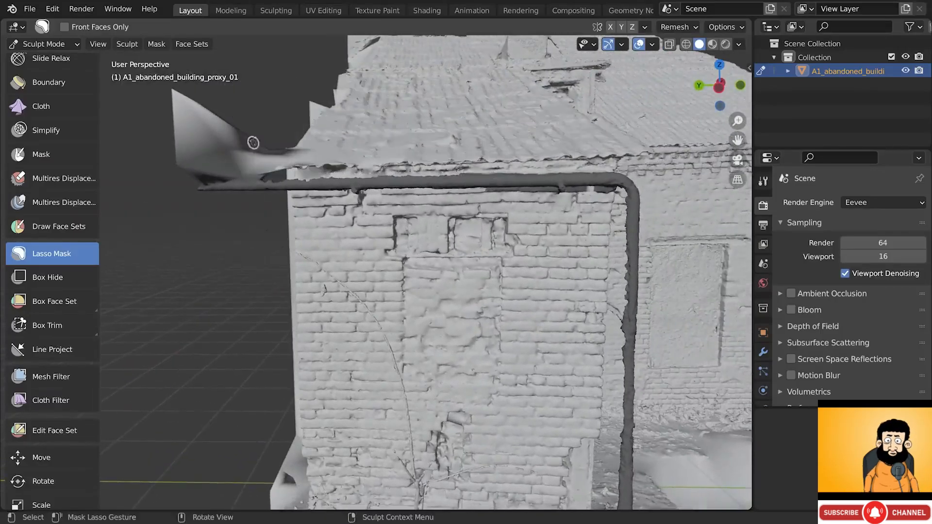
pyautogui.moveTo(280, 110)
pyautogui.mouseDown()
pyautogui.moveTo(272, 154)
pyautogui.moveTo(127, 175)
pyautogui.moveTo(212, 68)
pyautogui.moveTo(221, 73)
pyautogui.mouseUp()
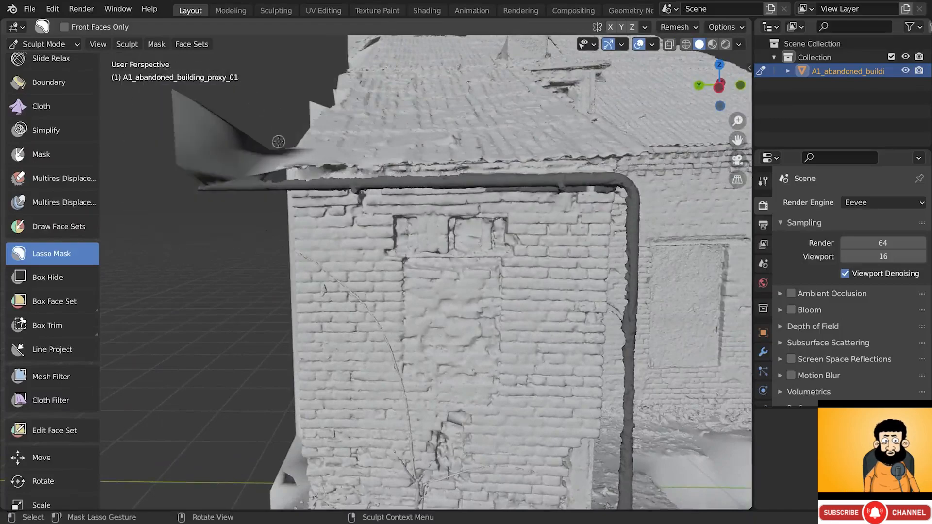
pyautogui.moveTo(279, 129)
pyautogui.mouseDown()
pyautogui.moveTo(131, 196)
pyautogui.moveTo(213, 83)
pyautogui.mouseUp()
pyautogui.keyDown('alt'); pyautogui.moveTo(358, 273); pyautogui.dragTo(360, 262); pyautogui.keyUp('alt')
pyautogui.moveTo(360, 261); pyautogui.dragTo(503, 240, button='middle')
# - Select the Mask brush from Quick Favorites and paint mask along the ledge
pyautogui.click(78, 161)
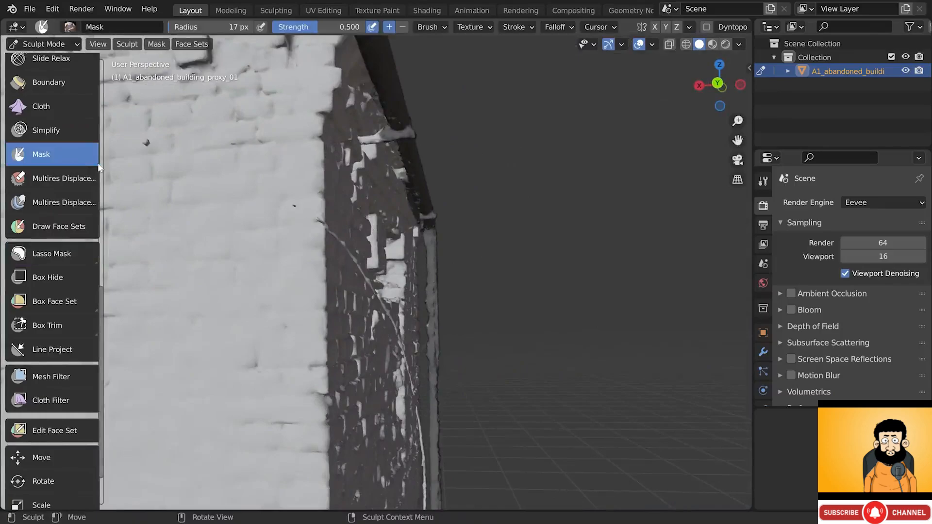
pyautogui.press('q')
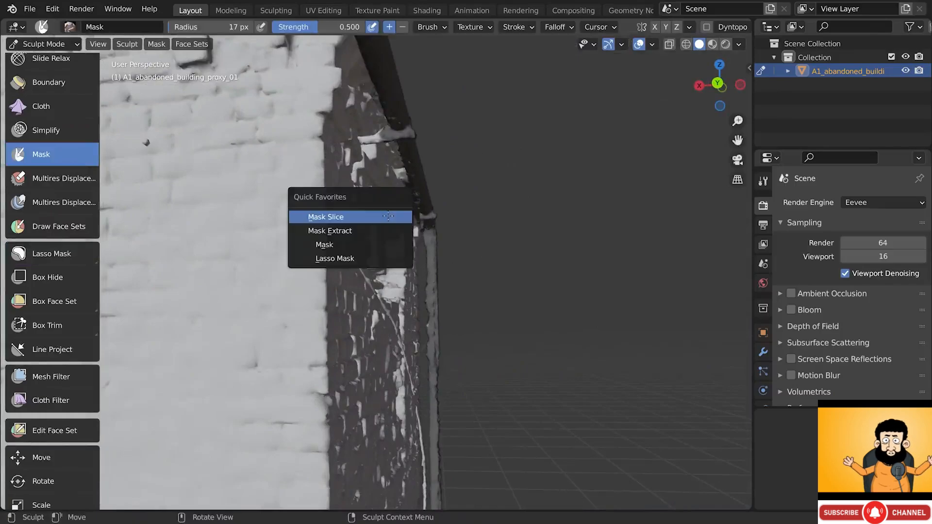
pyautogui.click(358, 245)
pyautogui.scroll(5, 384, 137)
pyautogui.moveTo(365, 141)
pyautogui.mouseDown()
pyautogui.moveTo(347, 146)
pyautogui.moveTo(375, 142)
pyautogui.moveTo(348, 146)
pyautogui.mouseUp()
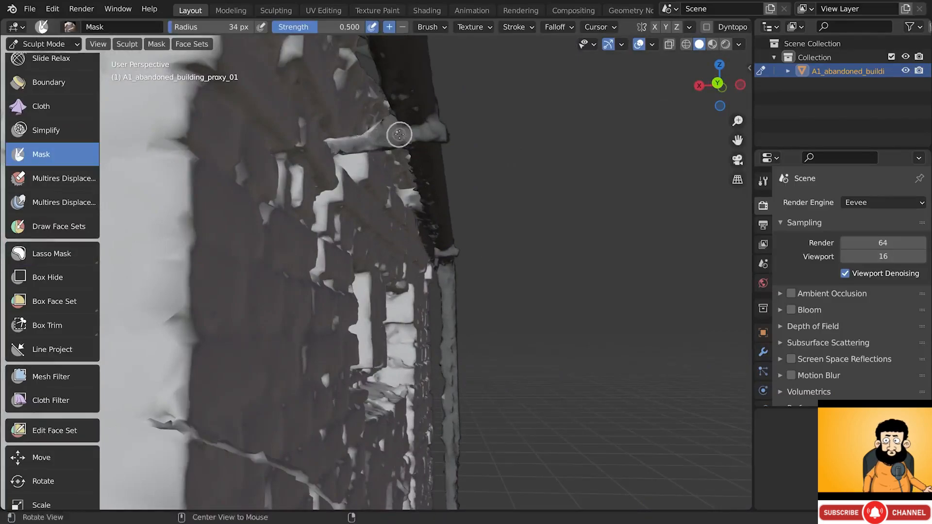
pyautogui.keyDown('alt'); pyautogui.moveTo(399, 133); pyautogui.dragTo(399, 141); pyautogui.keyUp('alt')
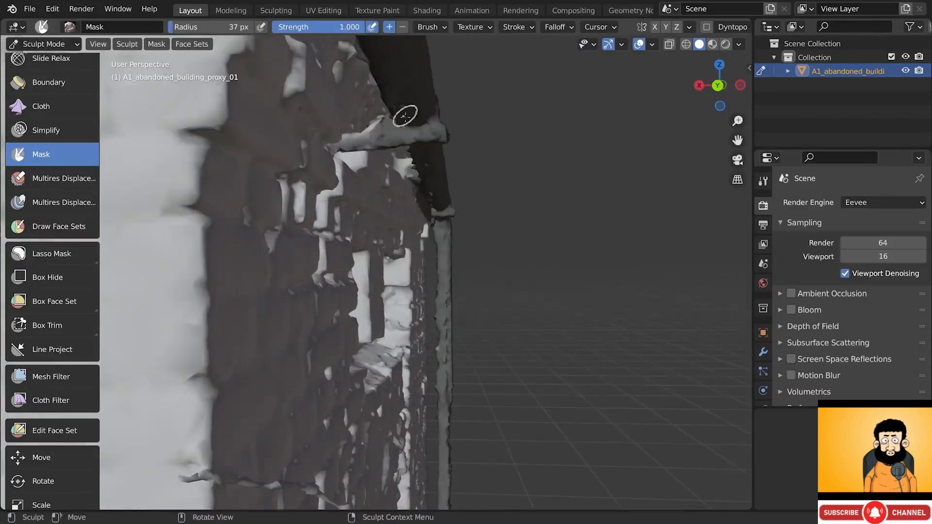
# - Remove the mask from the strip under the roof pipe, then bring up the Mask menu
pyautogui.moveTo(405, 116); pyautogui.dragTo(362, 119, button='middle')
pyautogui.moveTo(408, 142); pyautogui.dragTo(384, 79, button='middle')
pyautogui.moveTo(600, 195)
pyautogui.mouseDown(button='middle')
pyautogui.moveTo(598, 179)
pyautogui.moveTo(559, 168)
pyautogui.moveTo(377, 177)
pyautogui.moveTo(358, 151)
pyautogui.mouseUp(button='middle')
pyautogui.scroll(2, 355, 168)
pyautogui.keyDown('ctrl'); pyautogui.moveTo(318, 205); pyautogui.dragTo(370, 204); pyautogui.keyUp('ctrl')
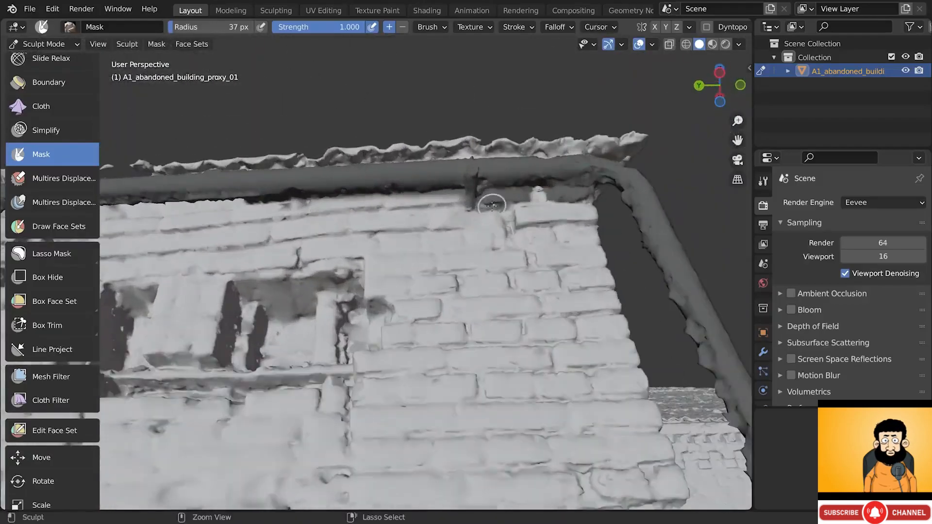
pyautogui.moveTo(492, 205)
pyautogui.keyDown('ctrl'); pyautogui.mouseDown()
pyautogui.moveTo(489, 196)
pyautogui.moveTo(502, 207)
pyautogui.mouseUp(); pyautogui.keyUp('ctrl')
pyautogui.scroll(-4, 503, 212)
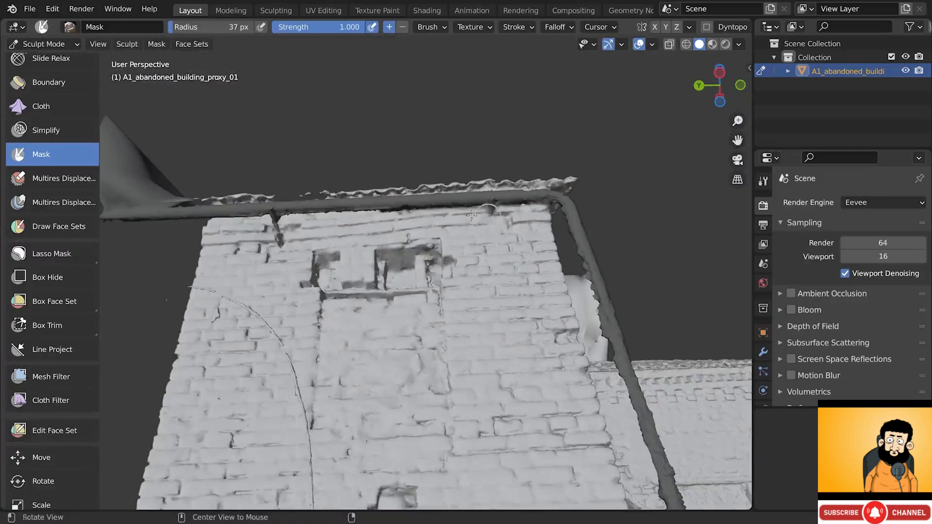
pyautogui.moveTo(503, 214)
pyautogui.mouseDown(button='middle')
pyautogui.moveTo(485, 281)
pyautogui.moveTo(414, 304)
pyautogui.moveTo(409, 194)
pyautogui.mouseUp(button='middle')
pyautogui.keyDown('alt'); pyautogui.keyDown('shift'); pyautogui.moveTo(410, 195); pyautogui.dragTo(406, 185); pyautogui.keyUp('shift'); pyautogui.keyUp('alt')
pyautogui.keyDown('alt'); pyautogui.moveTo(407, 184); pyautogui.dragTo(375, 177); pyautogui.keyUp('alt')
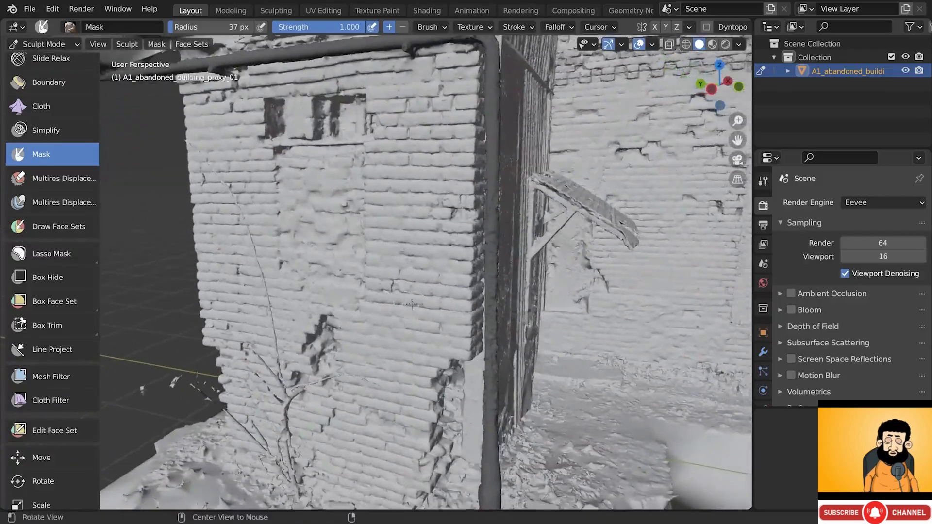
pyautogui.scroll(-4, 376, 177)
pyautogui.click(156, 44)
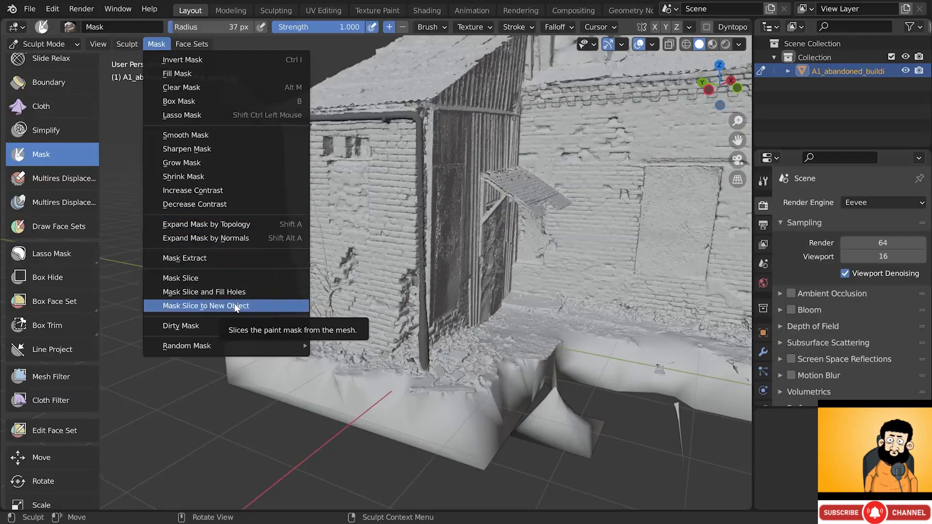
# - Slice the masked drainpipe into a new object and test-move it to confirm it's separate
pyautogui.click(236, 307)
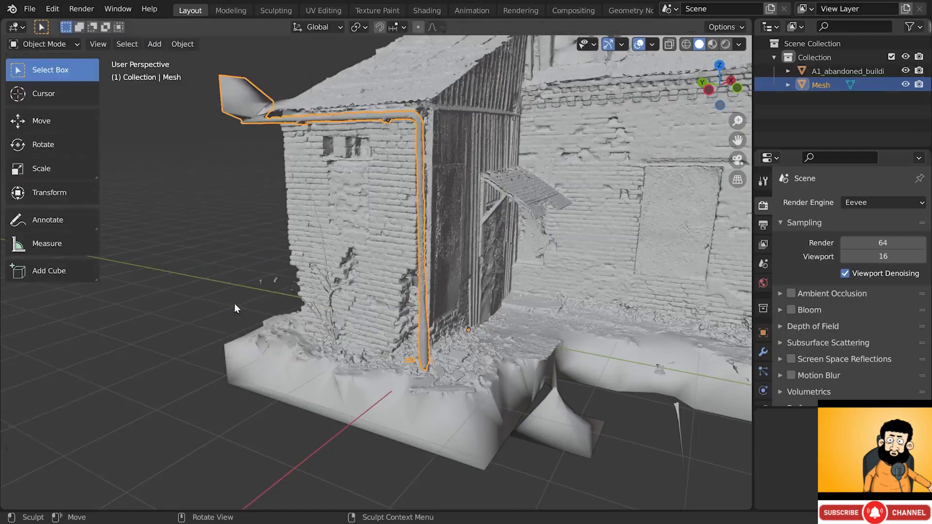
pyautogui.click(422, 201)
pyautogui.click(421, 201)
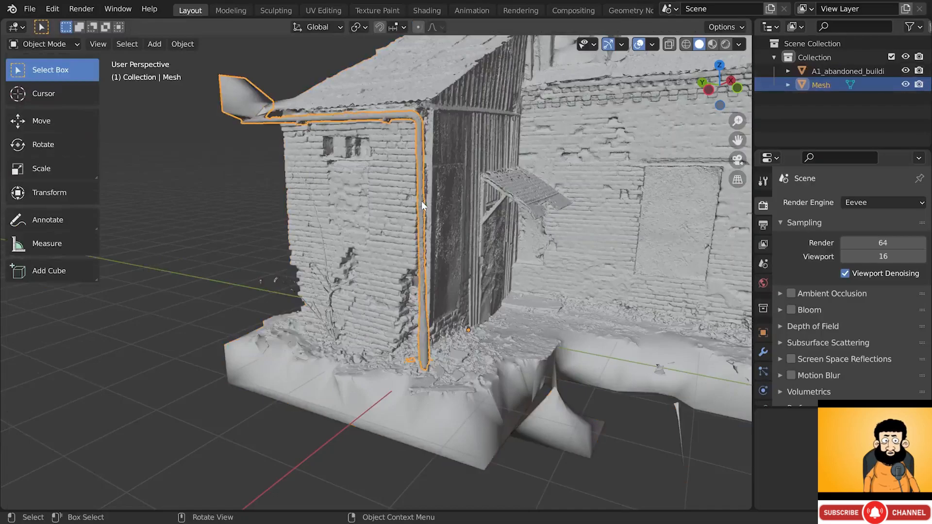
pyautogui.press('g')
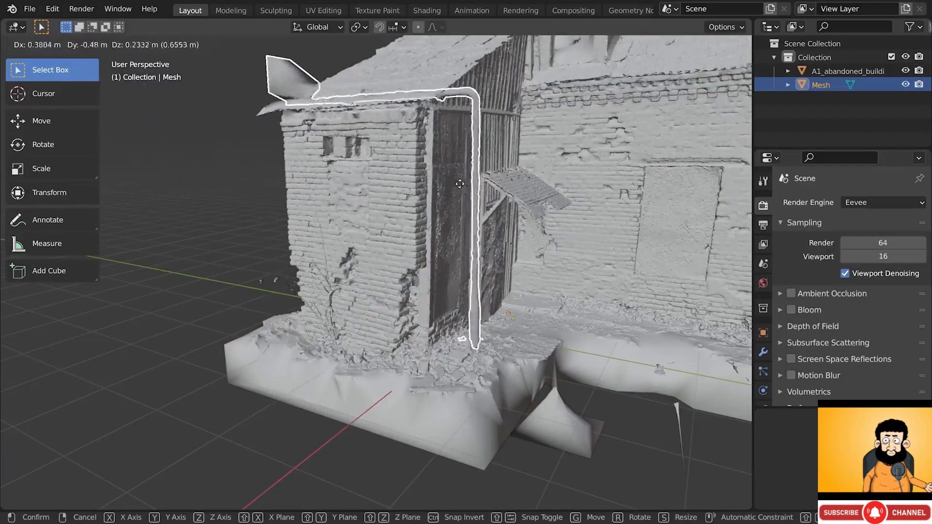
pyautogui.rightClick(415, 202)
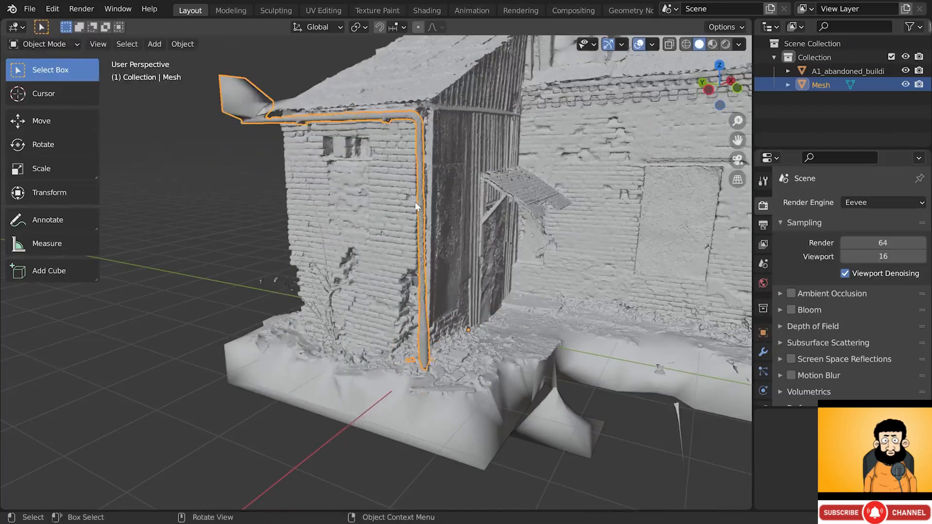
# - Hide the drainpipe Mesh and inspect the building's brick corner without it
pyautogui.scroll(3, 421, 109)
pyautogui.moveTo(424, 112); pyautogui.dragTo(417, 117, button='middle')
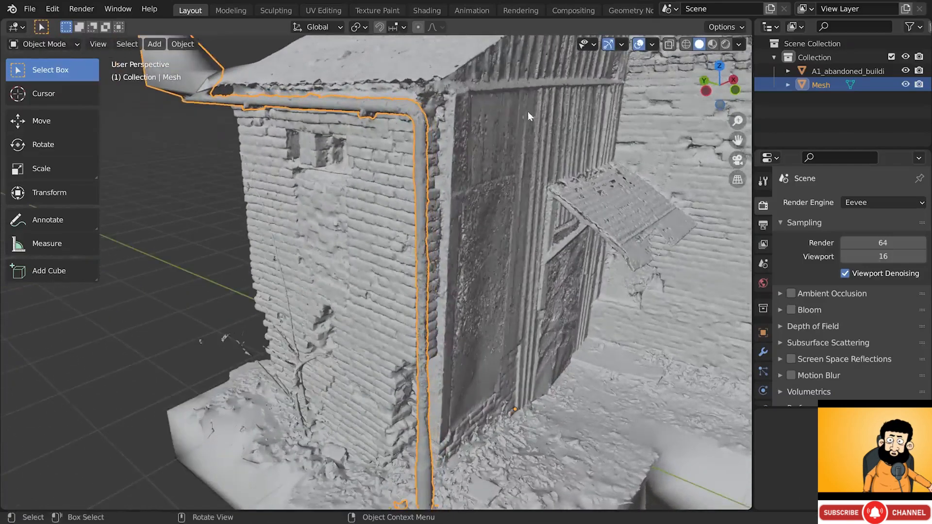
pyautogui.click(906, 84)
pyautogui.click(335, 101)
pyautogui.scroll(3, 380, 106)
pyautogui.moveTo(379, 106); pyautogui.dragTo(403, 80, button='middle')
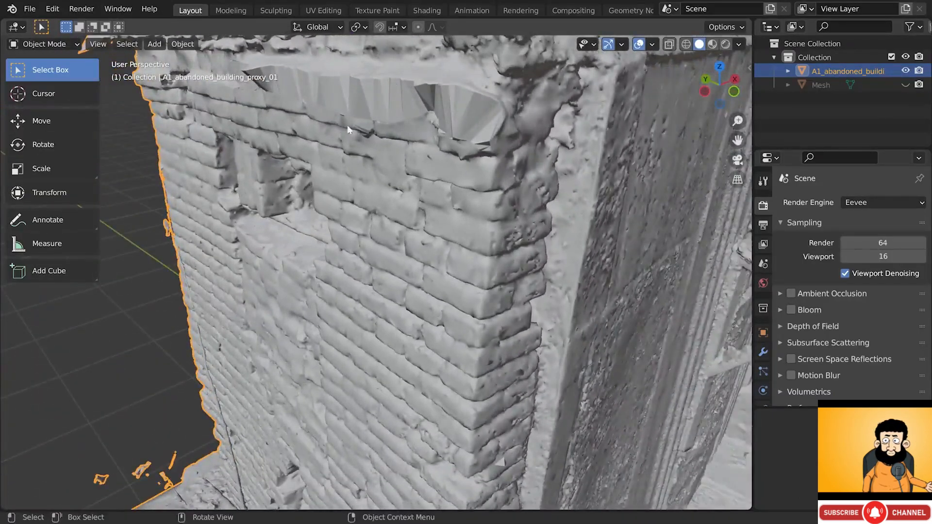
pyautogui.scroll(-4, 456, 171)
pyautogui.moveTo(456, 171)
pyautogui.mouseDown(button='middle')
pyautogui.moveTo(453, 182)
pyautogui.moveTo(458, 177)
pyautogui.mouseUp(button='middle')
pyautogui.scroll(-2, 452, 168)
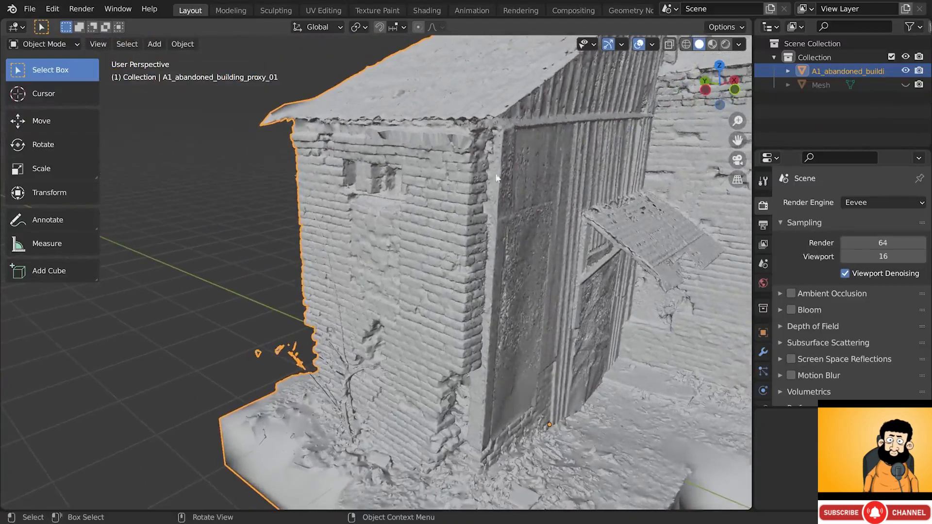
# - Show the drainpipe Mesh again, select it and frame it in view
pyautogui.click(905, 84)
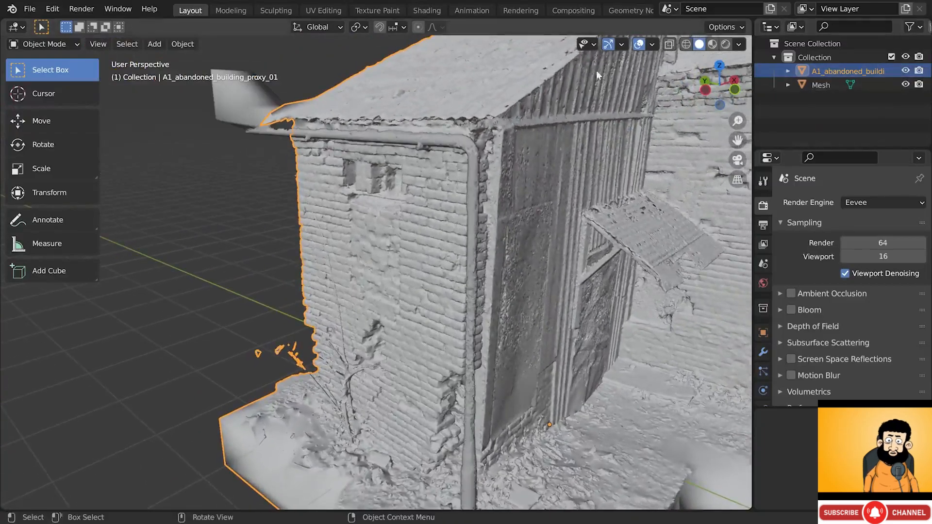
pyautogui.click(469, 151)
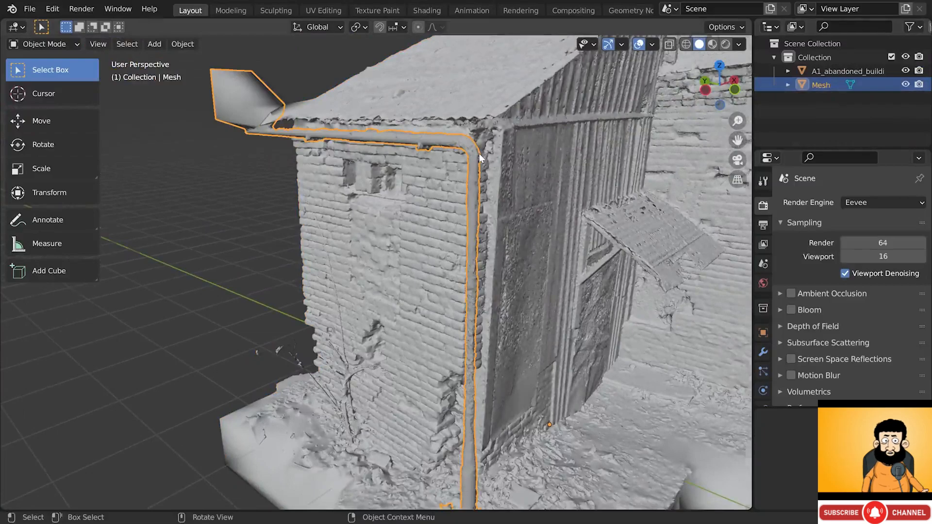
pyautogui.press('KP_Decimal')
# - Move the drainpipe into a new collection named tmp and exclude tmp from the view layer
pyautogui.press('m')
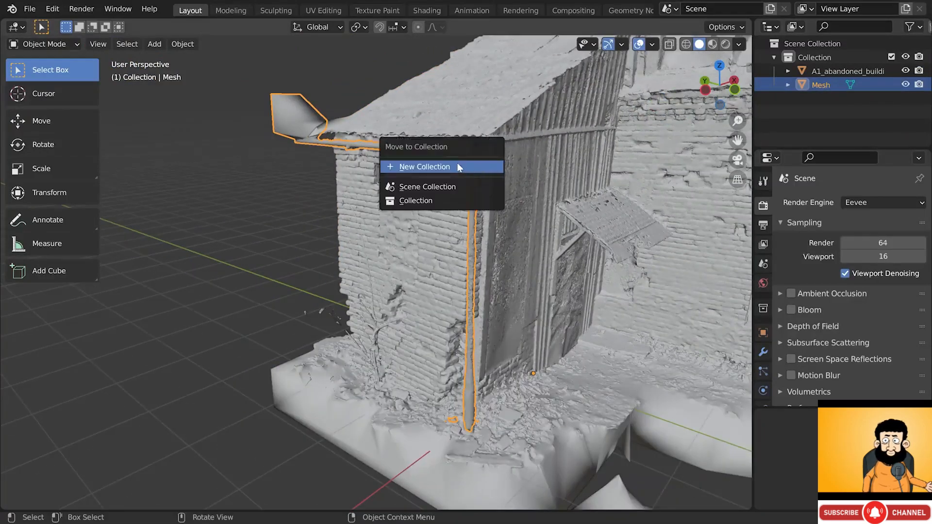
pyautogui.click(479, 167)
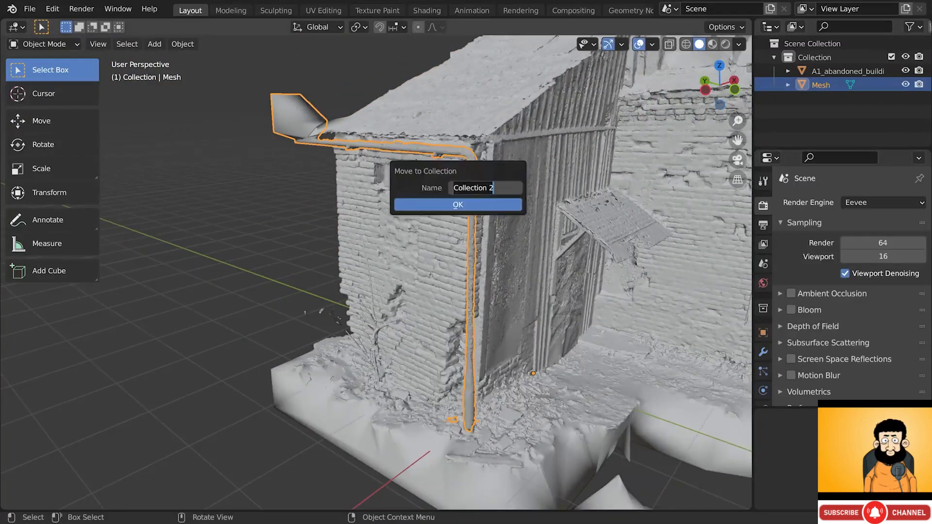
pyautogui.click(447, 202)
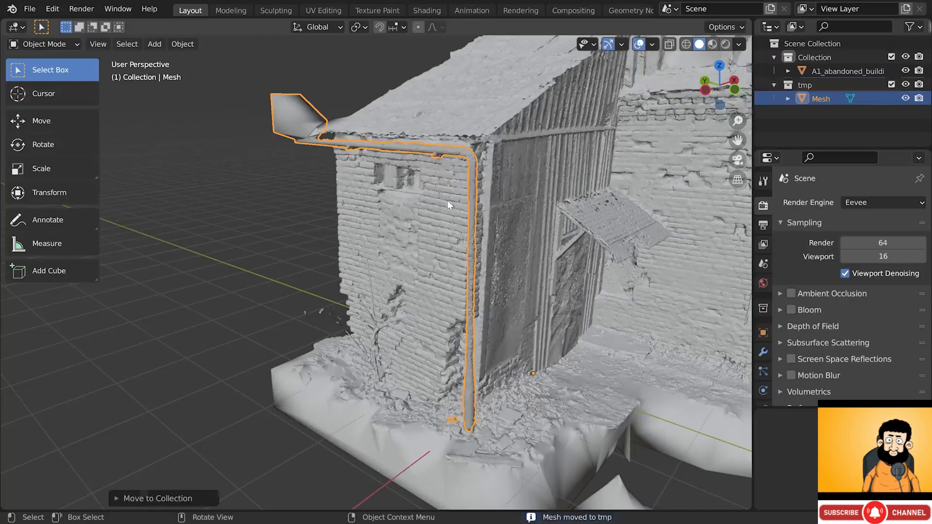
pyautogui.click(773, 85)
pyautogui.click(891, 85)
pyautogui.click(890, 85)
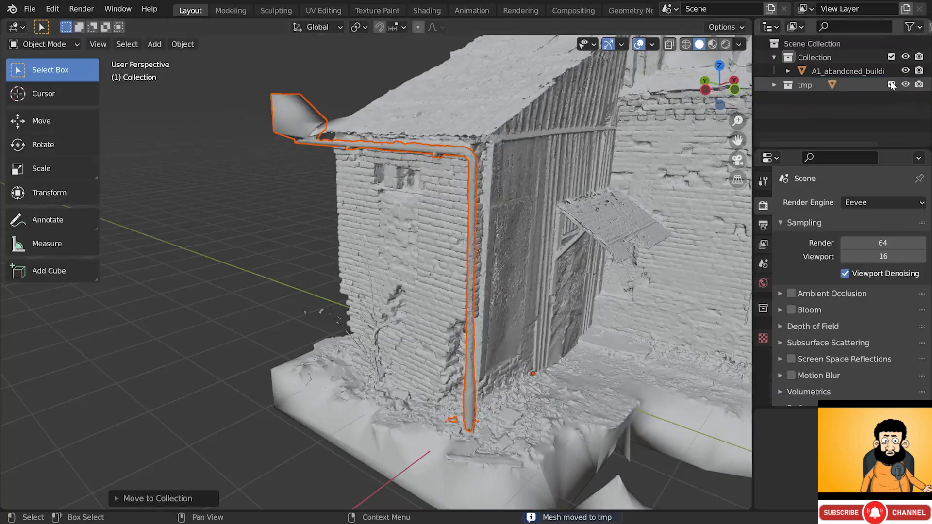
pyautogui.click(891, 84)
# - Hide the toolbar, orbit toward the brick wall and select the building mesh
pyautogui.press('t')
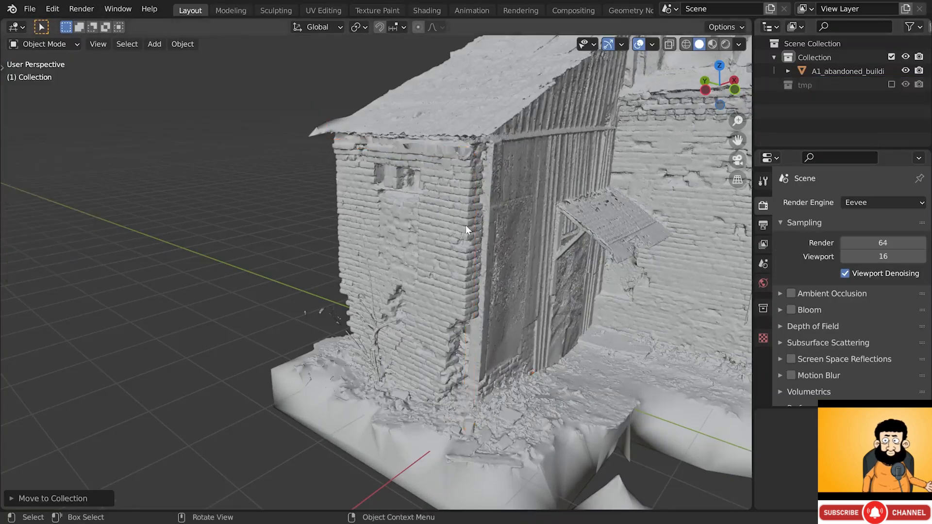
pyautogui.scroll(5, 397, 333)
pyautogui.moveTo(397, 333); pyautogui.dragTo(363, 260, button='middle')
pyautogui.click(364, 261)
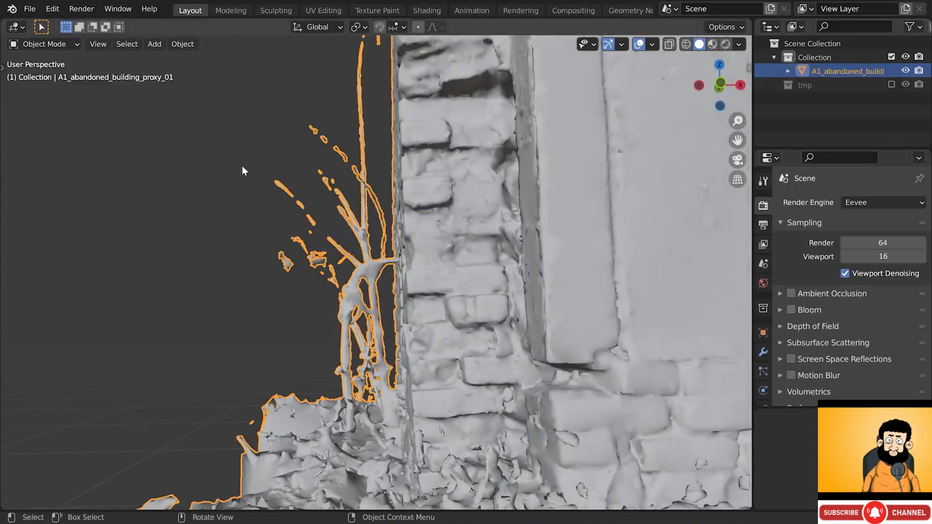
pyautogui.click(58, 45)
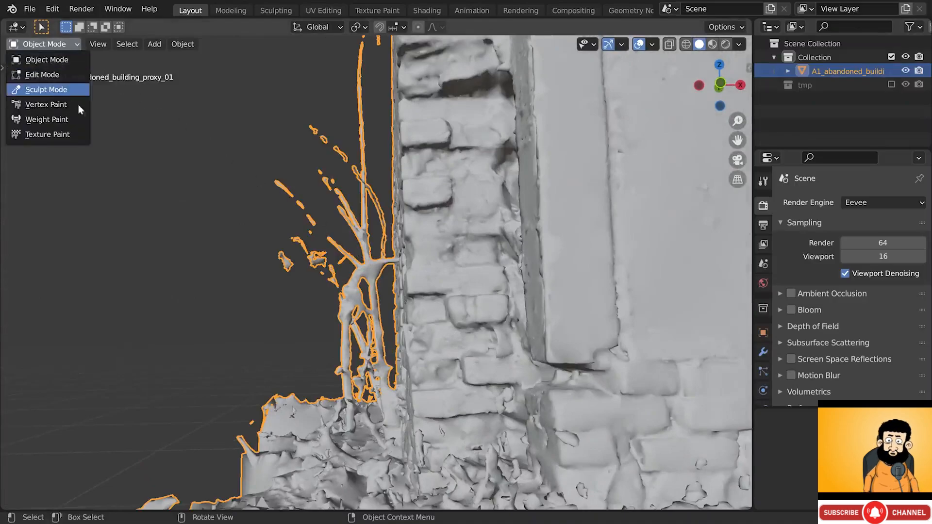
# - Put the building in Sculpt Mode and pick the Lasso Mask tool
pyautogui.click(73, 90)
pyautogui.press('t')
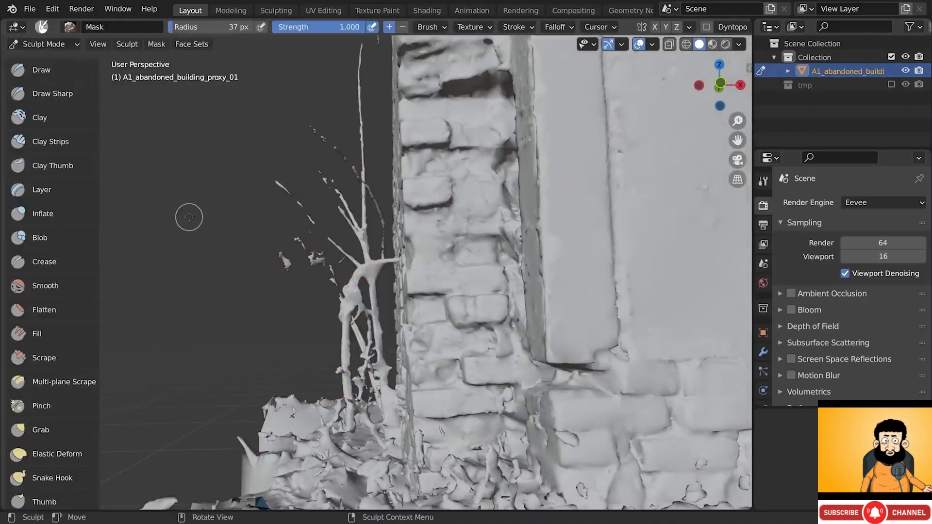
pyautogui.scroll(-12, 48, 291)
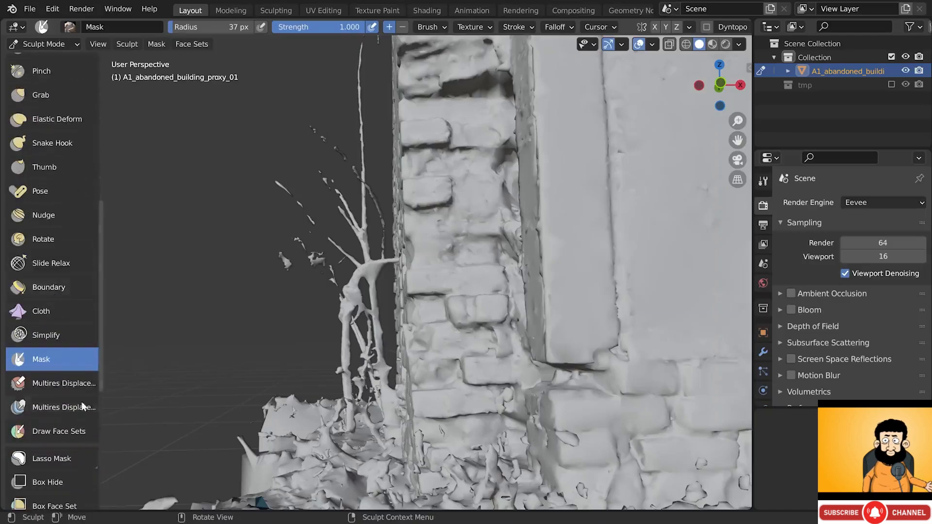
pyautogui.scroll(-1, 63, 457)
pyautogui.click(68, 445)
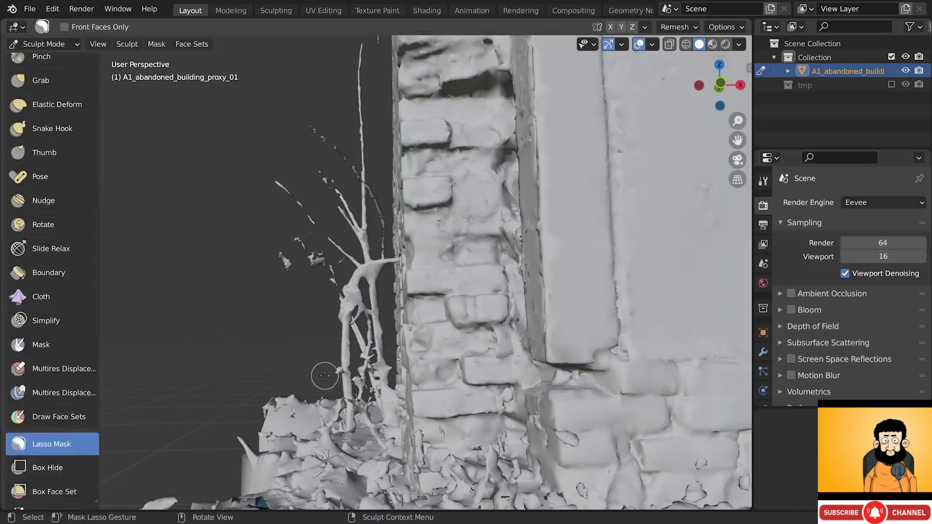
# - Lasso-mask the branches beside the brick wall, including the upper branches and their base
pyautogui.moveTo(325, 376); pyautogui.dragTo(344, 386)
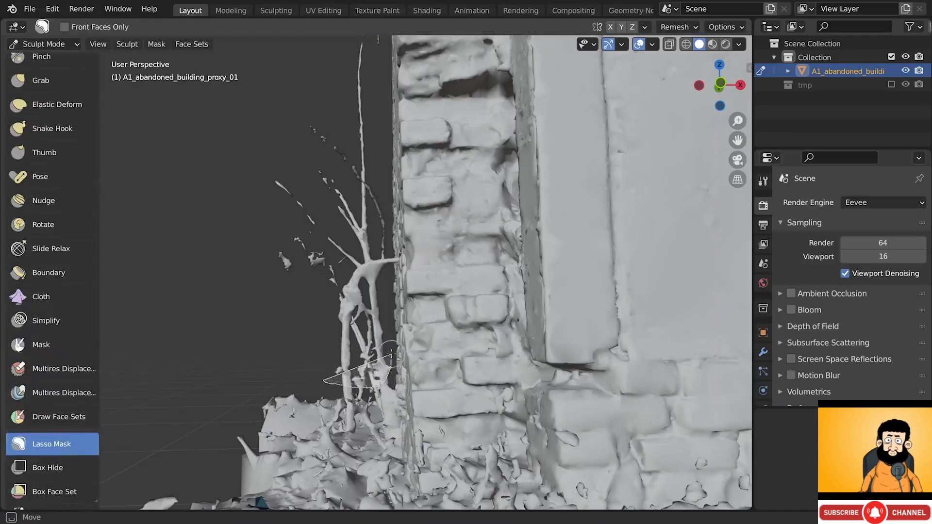
pyautogui.moveTo(393, 353)
pyautogui.mouseDown()
pyautogui.moveTo(390, 343)
pyautogui.moveTo(332, 374)
pyautogui.moveTo(246, 222)
pyautogui.moveTo(289, 65)
pyautogui.moveTo(372, 46)
pyautogui.moveTo(381, 187)
pyautogui.mouseUp()
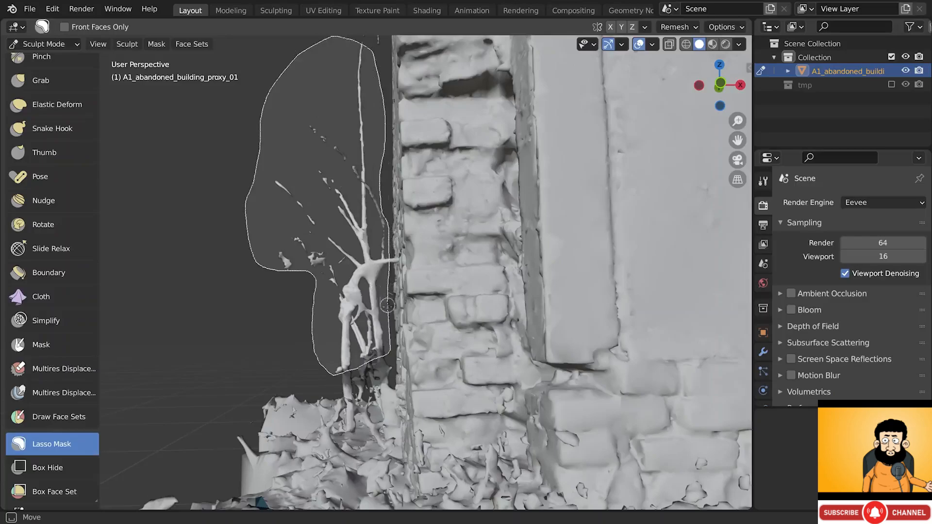
pyautogui.moveTo(387, 306); pyautogui.dragTo(384, 332)
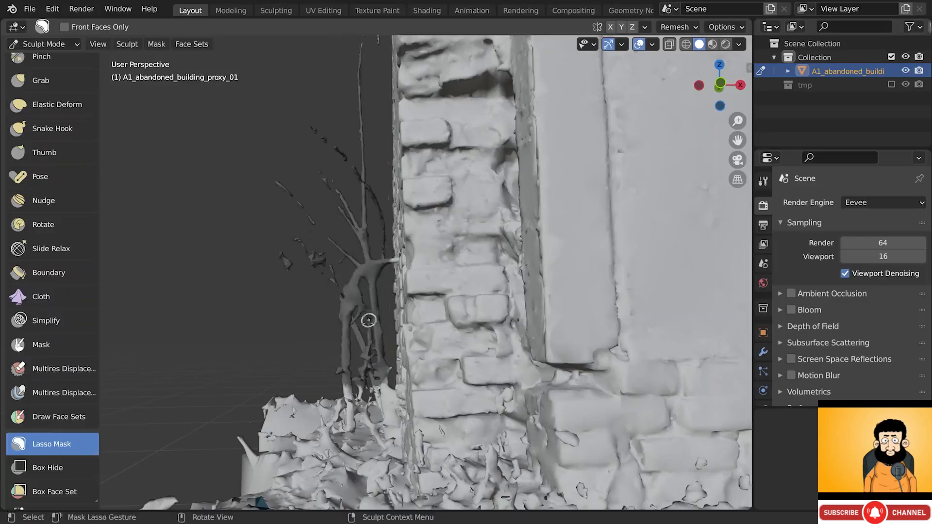
pyautogui.moveTo(351, 399); pyautogui.dragTo(356, 376, button='middle')
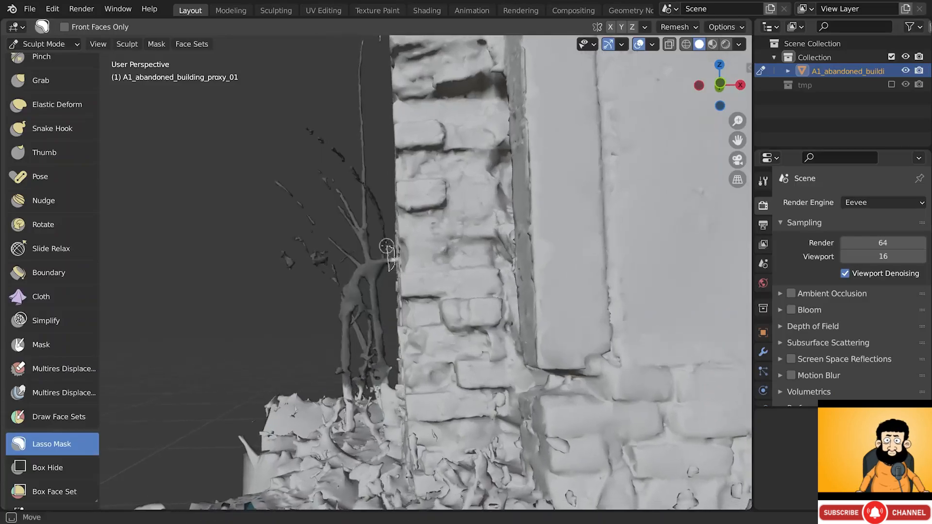
pyautogui.keyDown('shift'); pyautogui.moveTo(390, 267); pyautogui.dragTo(404, 209, button='middle'); pyautogui.keyUp('shift')
pyautogui.moveTo(333, 320); pyautogui.dragTo(406, 336)
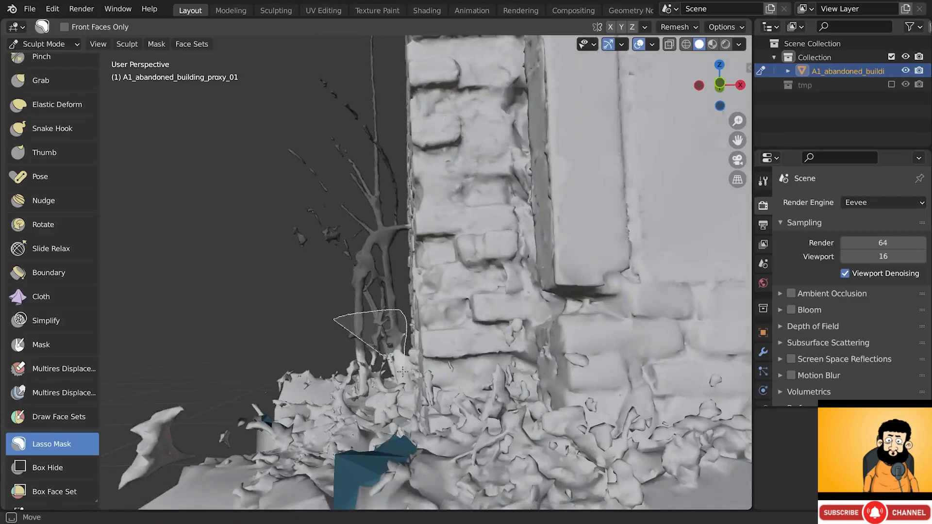
pyautogui.moveTo(402, 371)
pyautogui.mouseDown()
pyautogui.moveTo(340, 389)
pyautogui.moveTo(264, 327)
pyautogui.mouseUp()
# - Mask the thin branch at the wall corner, then cut all masked branches off with Mask Slice
pyautogui.moveTo(264, 326)
pyautogui.mouseDown(button='middle')
pyautogui.moveTo(422, 344)
pyautogui.moveTo(264, 165)
pyautogui.moveTo(228, 174)
pyautogui.mouseUp(button='middle')
pyautogui.scroll(10, 414, 210)
pyautogui.moveTo(272, 233); pyautogui.dragTo(222, 253, button='middle')
pyautogui.moveTo(220, 264)
pyautogui.mouseDown()
pyautogui.moveTo(280, 233)
pyautogui.moveTo(285, 92)
pyautogui.mouseUp()
pyautogui.moveTo(286, 98)
pyautogui.mouseDown(button='middle')
pyautogui.moveTo(330, 116)
pyautogui.moveTo(361, 267)
pyautogui.moveTo(399, 276)
pyautogui.mouseUp(button='middle')
pyautogui.click(157, 46)
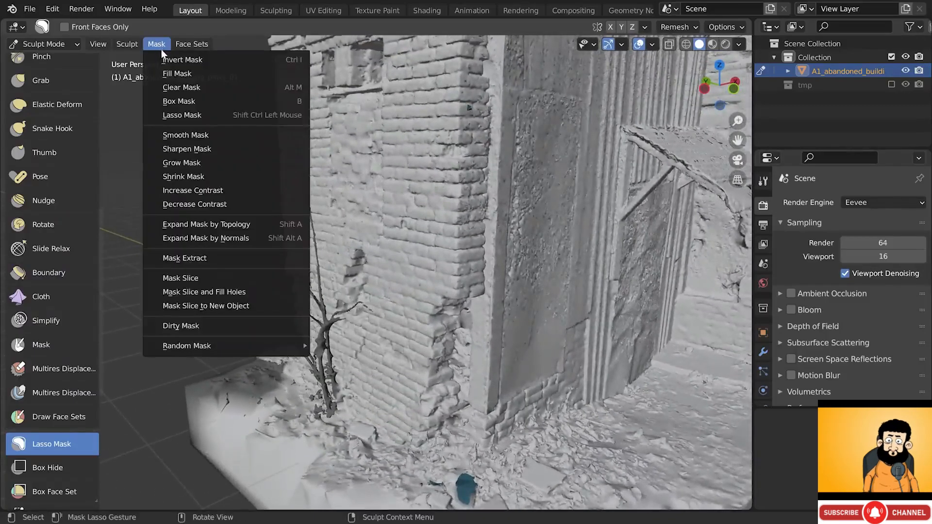
pyautogui.click(217, 278)
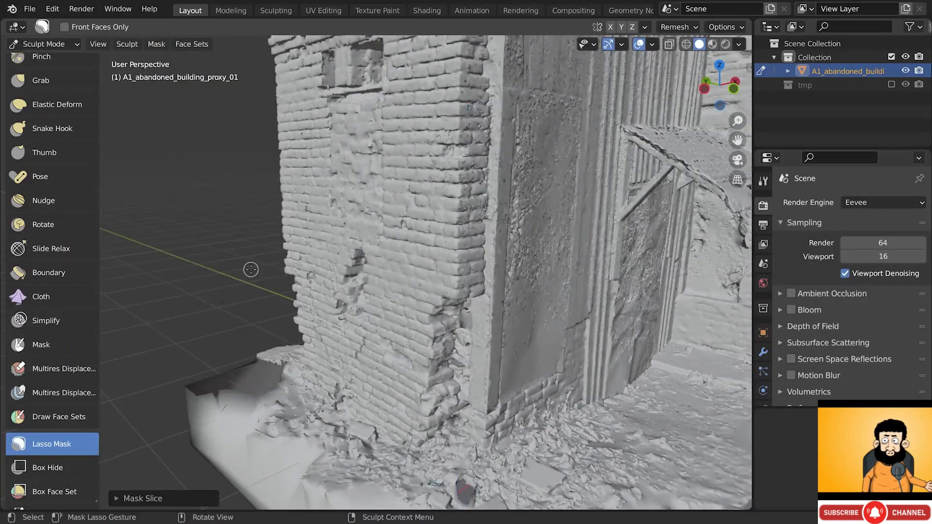
# - Switch to the Mask brush via the Q menu and paint over the crack on the wall's left
pyautogui.moveTo(251, 270)
pyautogui.mouseDown(button='middle')
pyautogui.moveTo(342, 281)
pyautogui.moveTo(310, 375)
pyautogui.moveTo(291, 360)
pyautogui.moveTo(333, 352)
pyautogui.mouseUp(button='middle')
pyautogui.press('q')
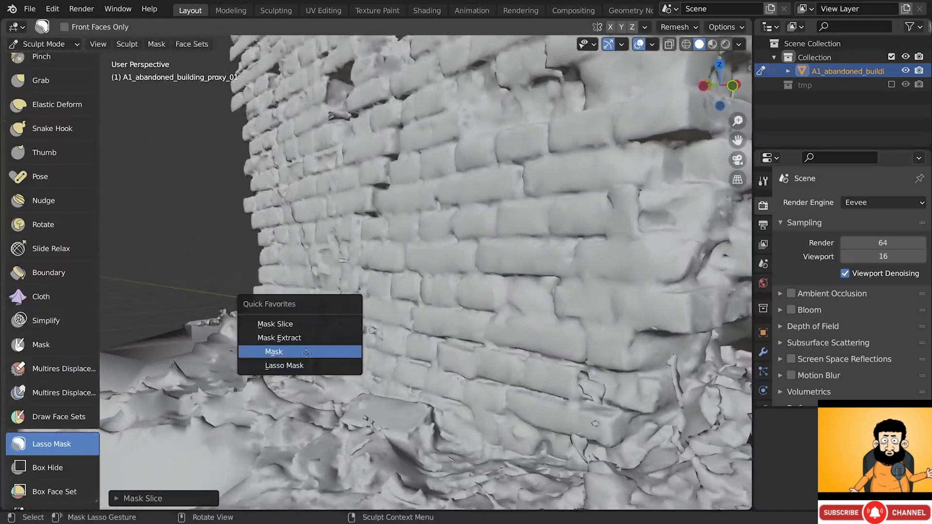
pyautogui.click(318, 354)
pyautogui.moveTo(313, 372); pyautogui.dragTo(301, 371, button='middle')
pyautogui.moveTo(301, 371); pyautogui.dragTo(302, 373)
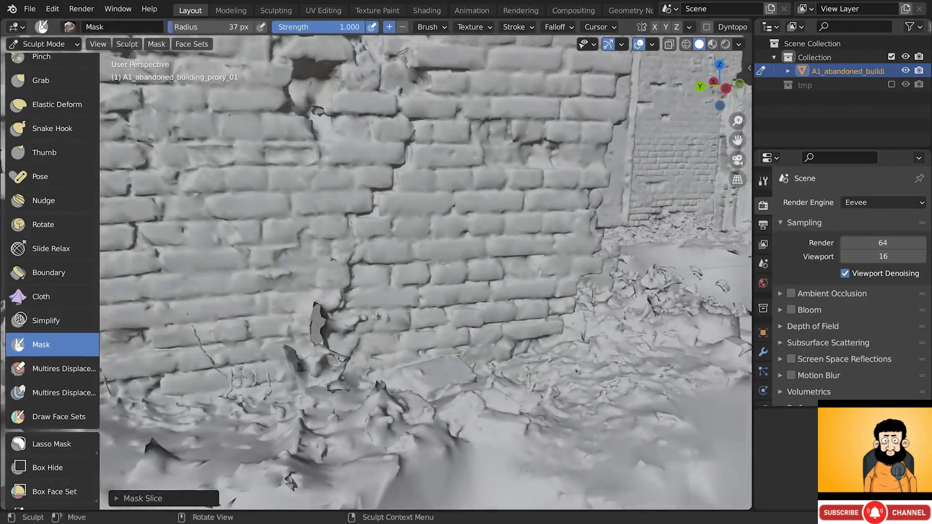
pyautogui.scroll(3, 311, 365)
pyautogui.moveTo(311, 365); pyautogui.dragTo(249, 395, button='middle')
pyautogui.moveTo(185, 333); pyautogui.dragTo(201, 357)
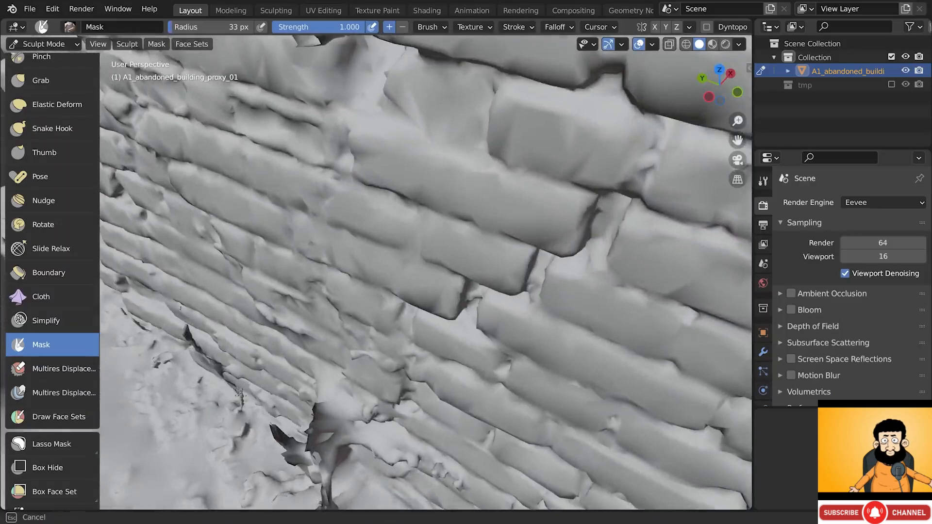
pyautogui.moveTo(239, 393); pyautogui.dragTo(299, 365, button='middle')
pyautogui.moveTo(242, 391); pyautogui.dragTo(241, 415)
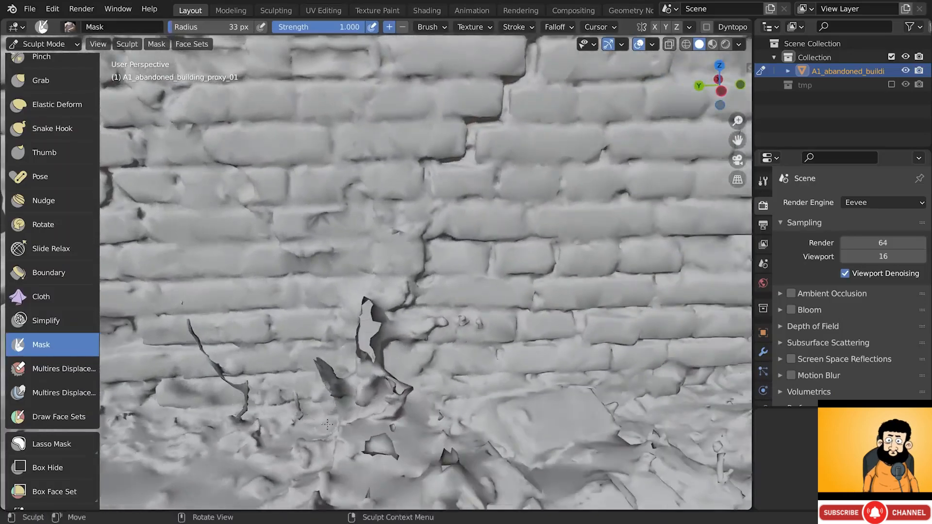
# - Mask the debris around the crack and the stump, then Mask Slice it off
pyautogui.moveTo(327, 425); pyautogui.dragTo(357, 390, button='middle')
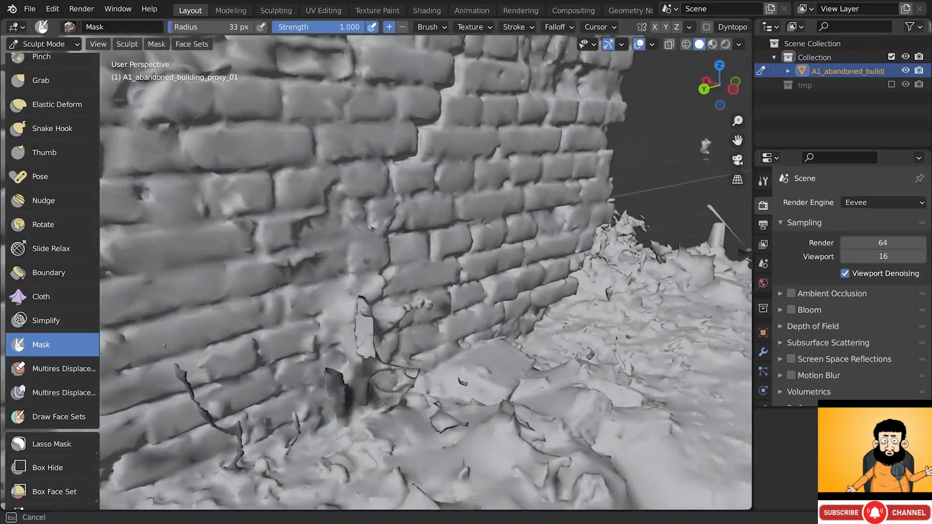
pyautogui.moveTo(388, 367); pyautogui.dragTo(381, 366)
pyautogui.moveTo(375, 365); pyautogui.dragTo(340, 371, button='middle')
pyautogui.moveTo(343, 359)
pyautogui.mouseDown()
pyautogui.moveTo(337, 308)
pyautogui.moveTo(352, 305)
pyautogui.moveTo(372, 273)
pyautogui.mouseUp()
pyautogui.moveTo(362, 284); pyautogui.dragTo(369, 279, button='middle')
pyautogui.moveTo(323, 343); pyautogui.dragTo(318, 349)
pyautogui.press('q')
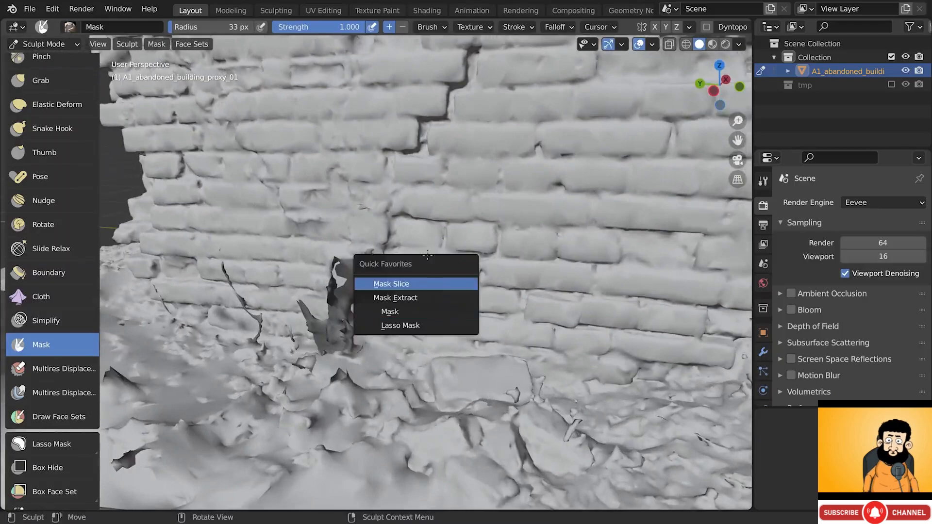
pyautogui.click(417, 284)
# - Enlarge the mask brush to 58 px, mask the loose pieces at the wall base, and slice them off
pyautogui.moveTo(417, 284)
pyautogui.mouseDown(button='middle')
pyautogui.moveTo(479, 356)
pyautogui.moveTo(468, 352)
pyautogui.mouseUp(button='middle')
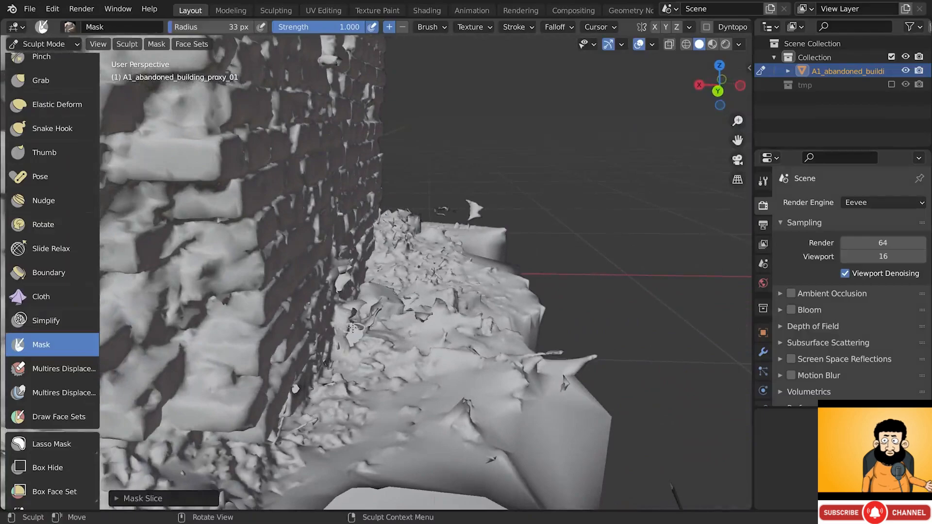
pyautogui.scroll(4, 352, 328)
pyautogui.moveTo(352, 328); pyautogui.dragTo(343, 332, button='middle')
pyautogui.scroll(-1, 343, 331)
pyautogui.scroll(1, 355, 301)
pyautogui.press('f')
pyautogui.click(371, 280)
pyautogui.moveTo(373, 277); pyautogui.dragTo(376, 269)
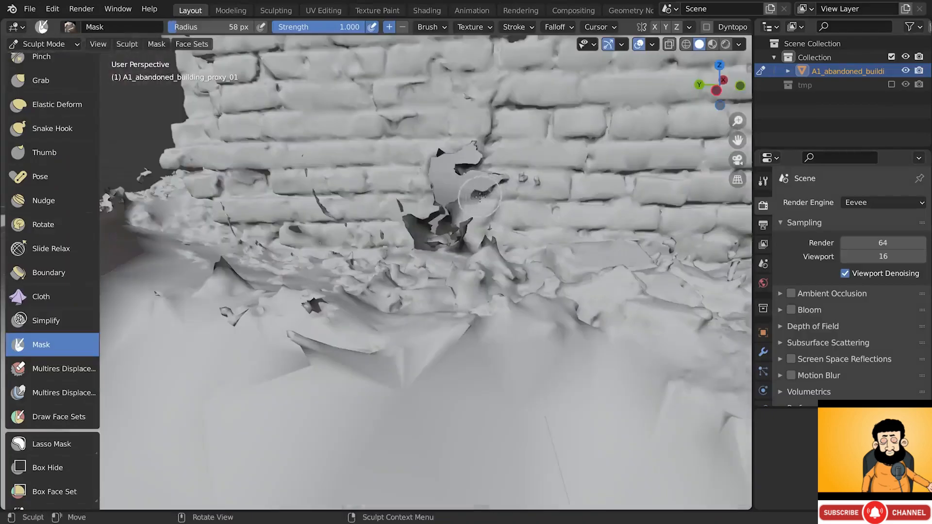
pyautogui.press('q')
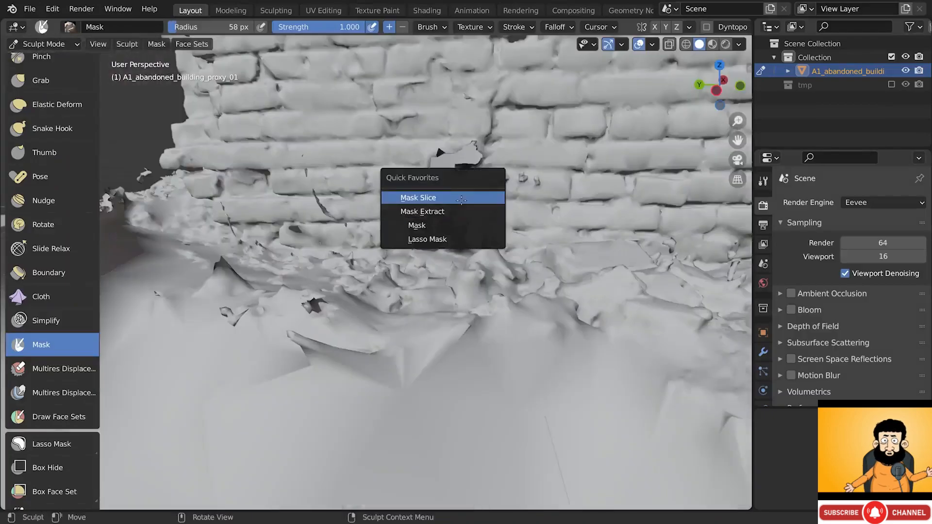
pyautogui.click(462, 197)
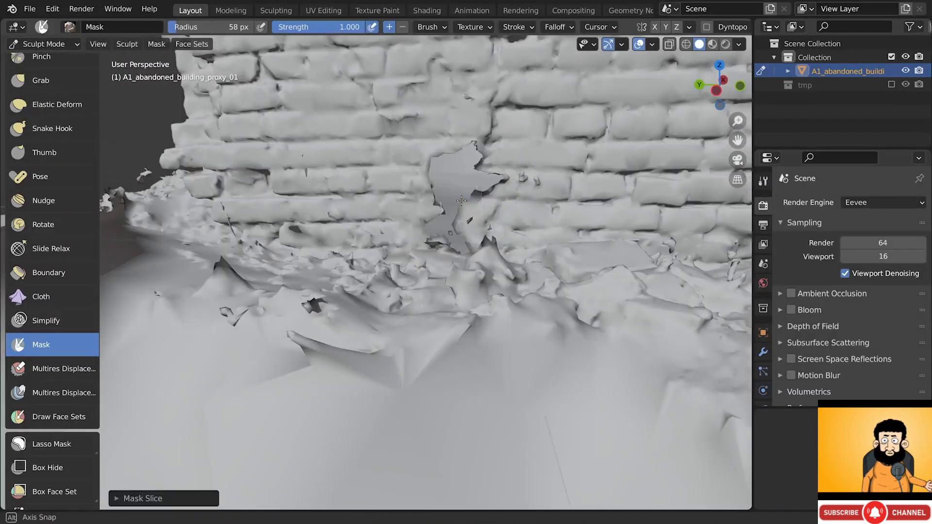
pyautogui.moveTo(461, 199)
pyautogui.mouseDown(button='middle')
pyautogui.moveTo(345, 274)
pyautogui.moveTo(321, 252)
pyautogui.mouseUp(button='middle')
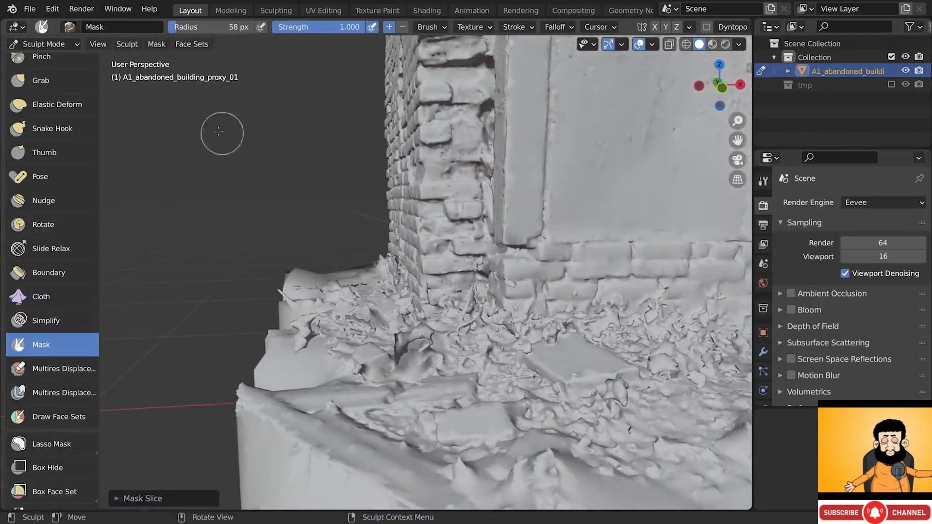
pyautogui.click(49, 44)
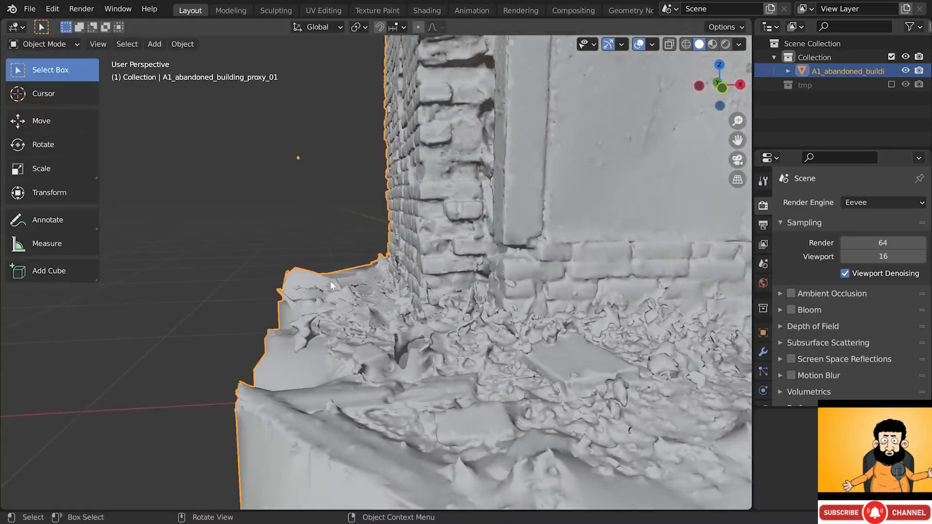
# - Add a cube and move it beside the building while keeping its height fixed
pyautogui.moveTo(330, 281); pyautogui.dragTo(397, 295, button='middle')
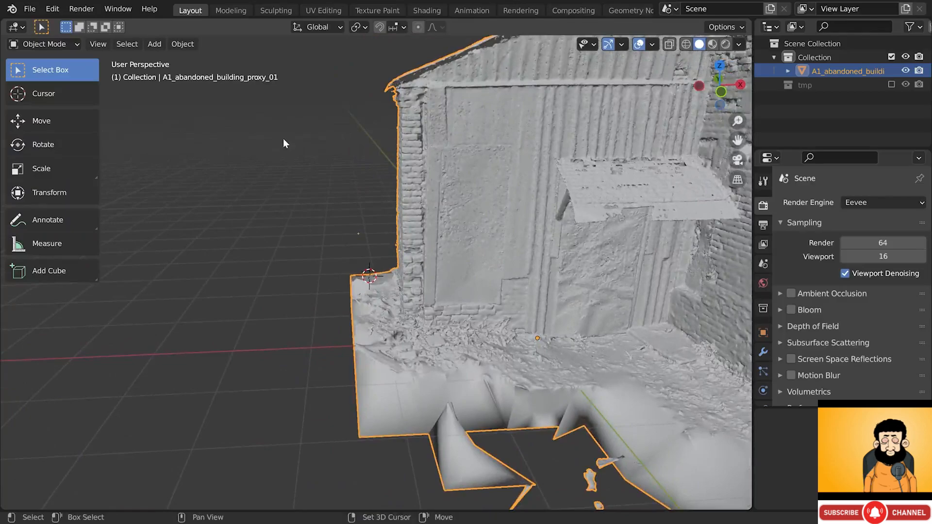
pyautogui.hotkey('shift', 'a')
pyautogui.moveTo(284, 139)
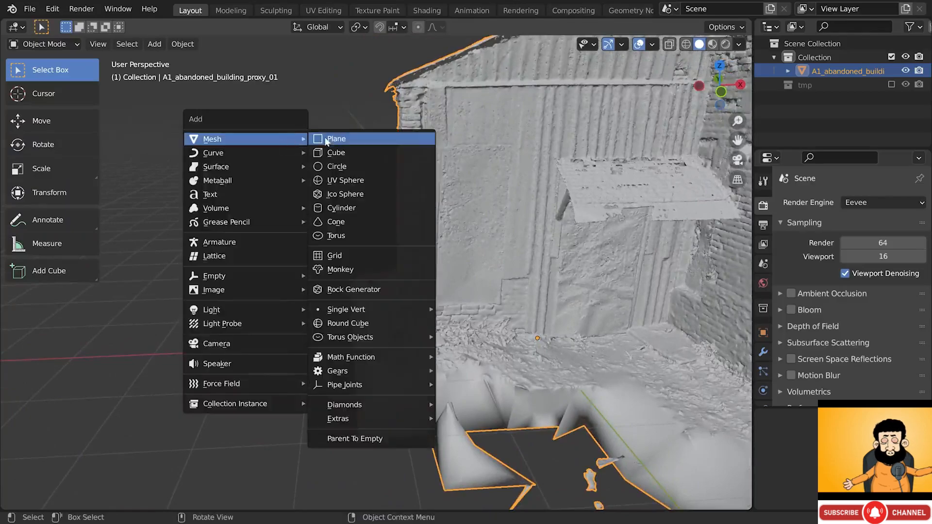
pyautogui.click(341, 154)
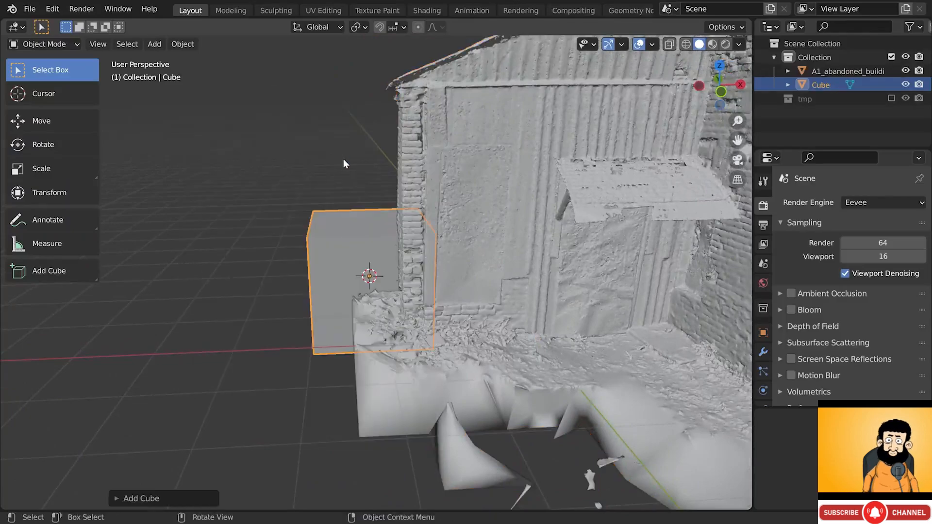
pyautogui.moveTo(343, 163); pyautogui.dragTo(386, 252, button='middle')
pyautogui.press('g')
pyautogui.hotkey('shift', 'z')
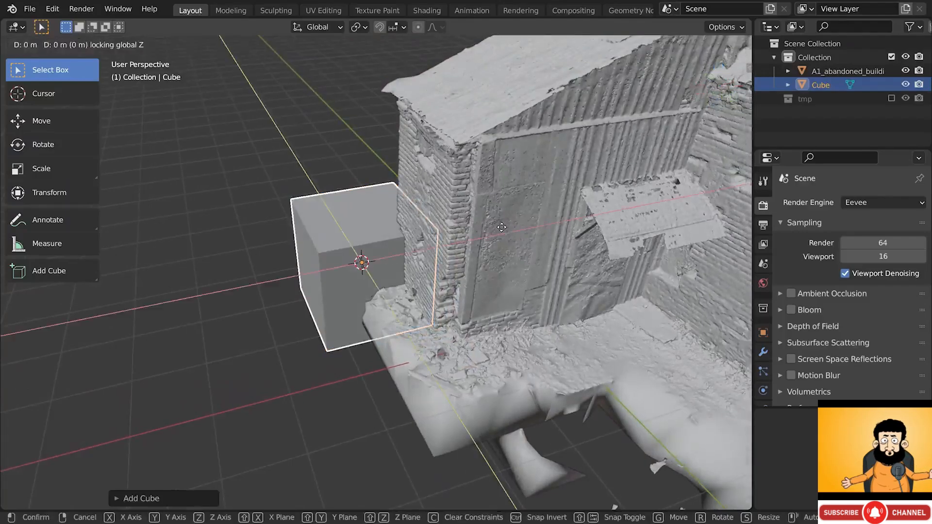
pyautogui.click(510, 248)
pyautogui.press('g')
pyautogui.hotkey('shift', 'z')
pyautogui.click(526, 266)
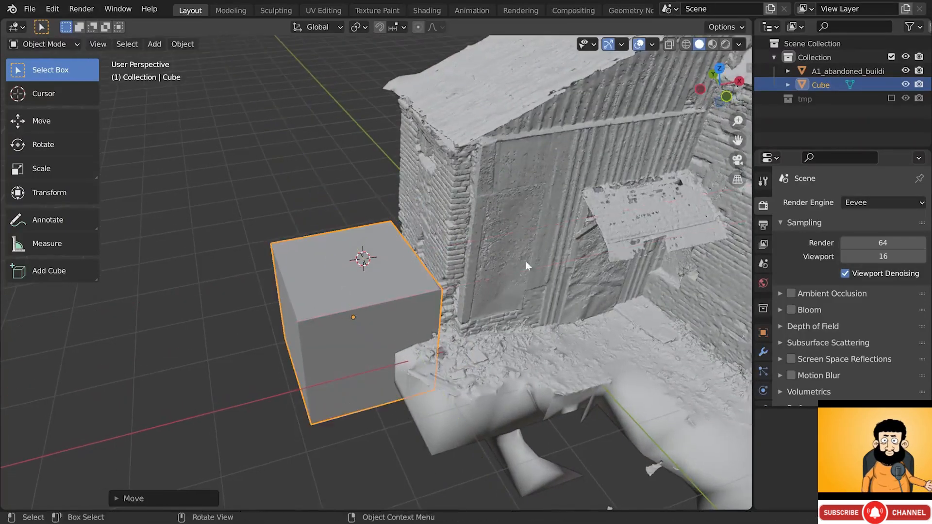
# - Turn on X-ray, then rotate the cube slightly about Z and set it against the wall
pyautogui.click(669, 45)
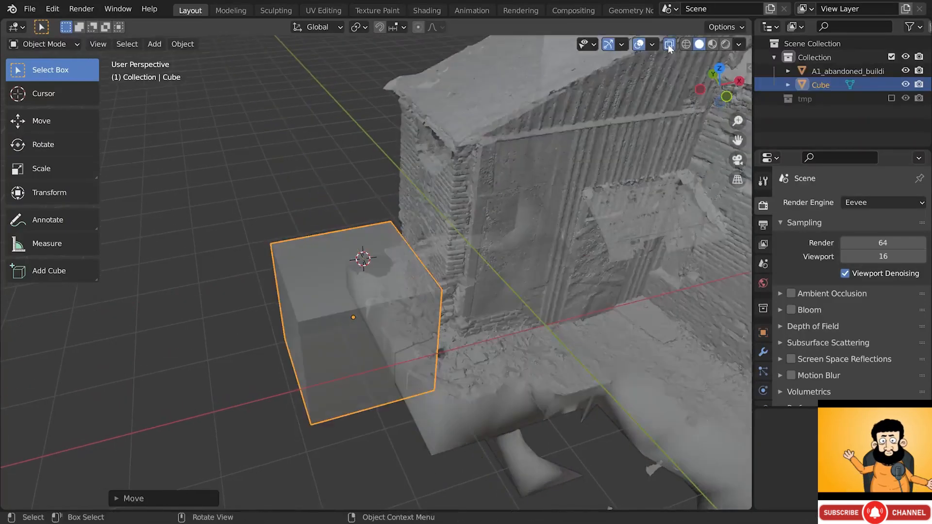
pyautogui.moveTo(415, 322); pyautogui.dragTo(407, 325, button='middle')
pyautogui.scroll(2, 420, 297)
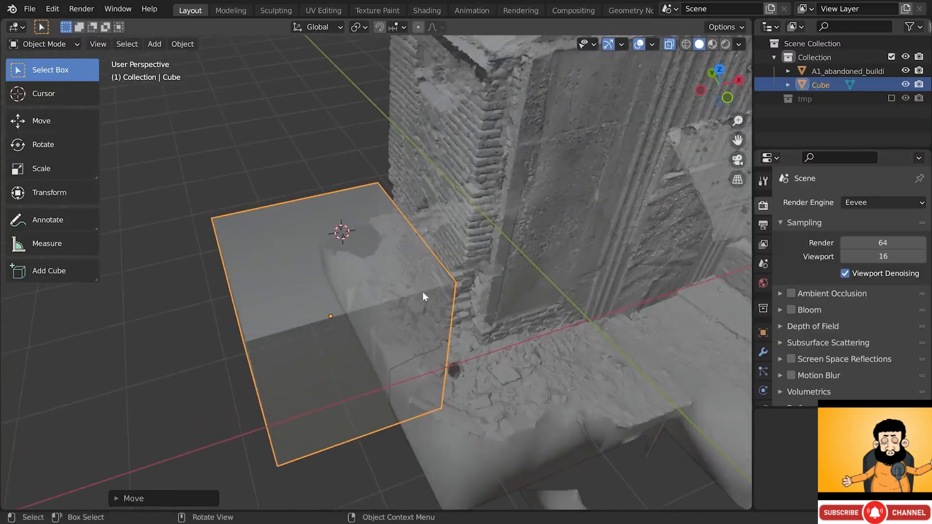
pyautogui.press('g')
pyautogui.click(430, 292)
pyautogui.moveTo(430, 291); pyautogui.dragTo(413, 249, button='middle')
pyautogui.press('r')
pyautogui.press('z')
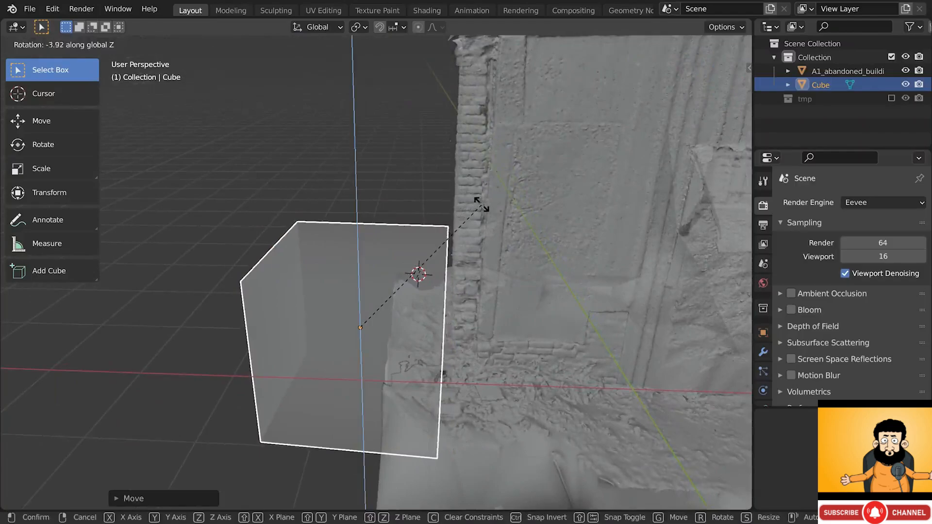
pyautogui.click(431, 252)
pyautogui.press('g')
pyautogui.click(432, 252)
pyautogui.moveTo(430, 248); pyautogui.dragTo(410, 306, button='middle')
# - Lengthen the cube by moving its front face along its local Y axis in Edit Mode
pyautogui.press('Tab')
pyautogui.press('3')
pyautogui.click(402, 302)
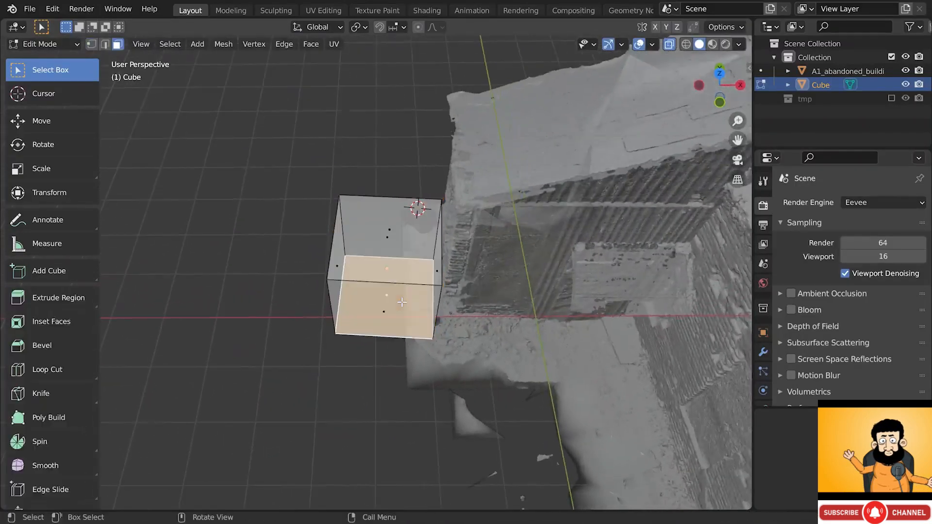
pyautogui.press('g')
pyautogui.press('y')
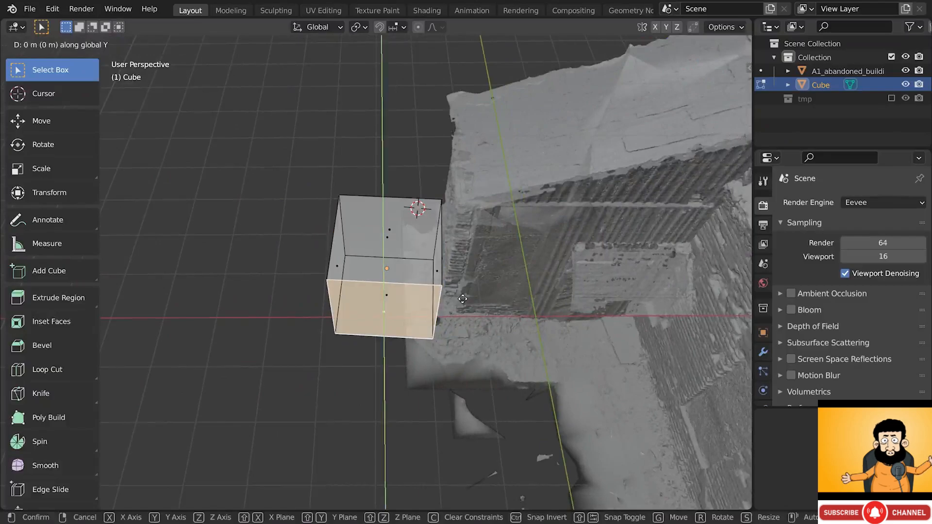
pyautogui.press('y')
pyautogui.click(444, 389)
pyautogui.press('Tab')
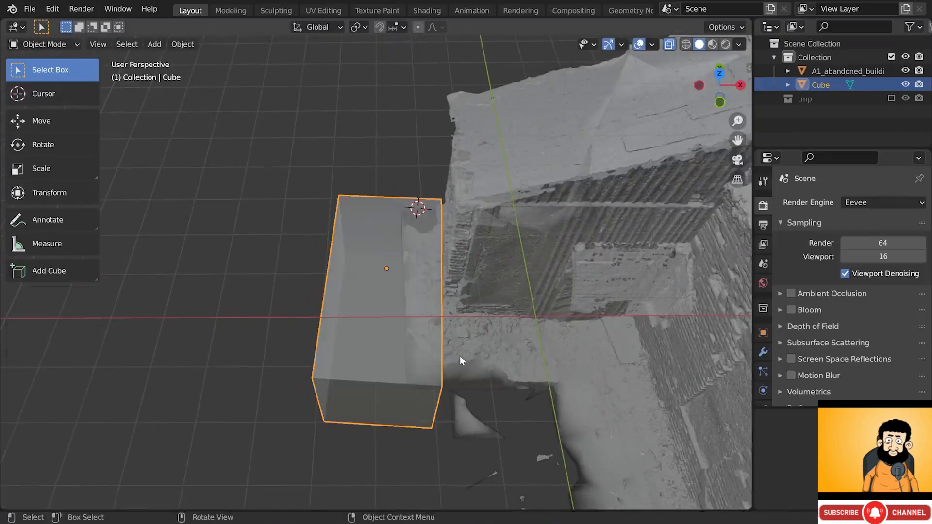
pyautogui.moveTo(459, 356); pyautogui.dragTo(456, 270, button='middle')
pyautogui.moveTo(465, 349); pyautogui.dragTo(455, 358, button='middle')
pyautogui.click(509, 343)
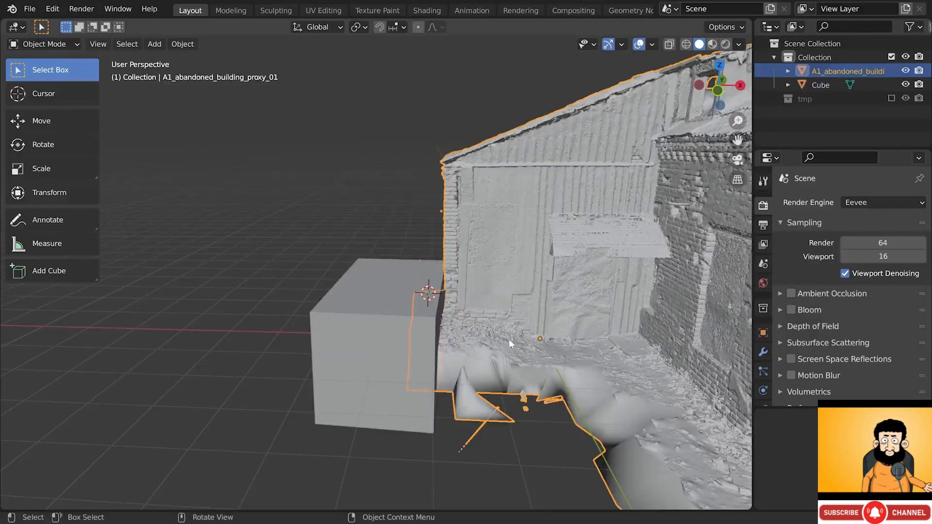
# - Give the building a Boolean modifier with the Fast solver and the Cube as cutter
pyautogui.click(764, 350)
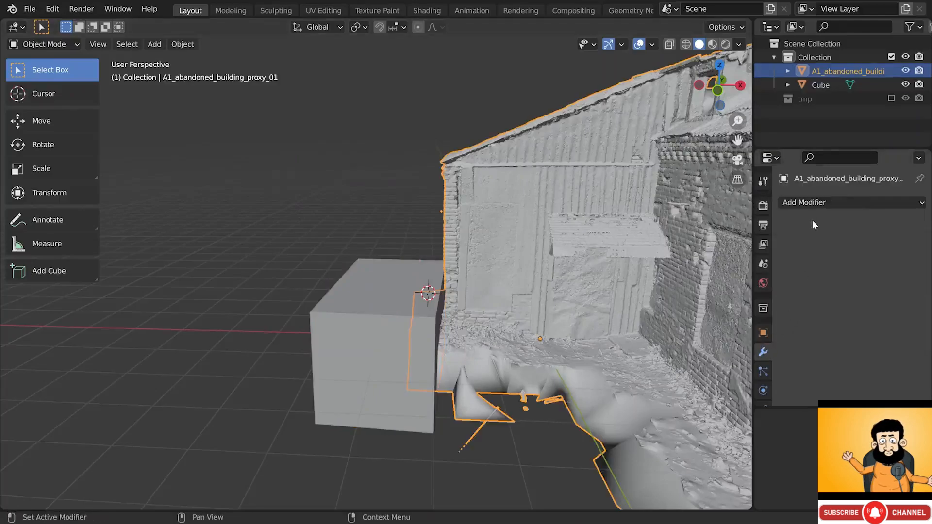
pyautogui.click(819, 204)
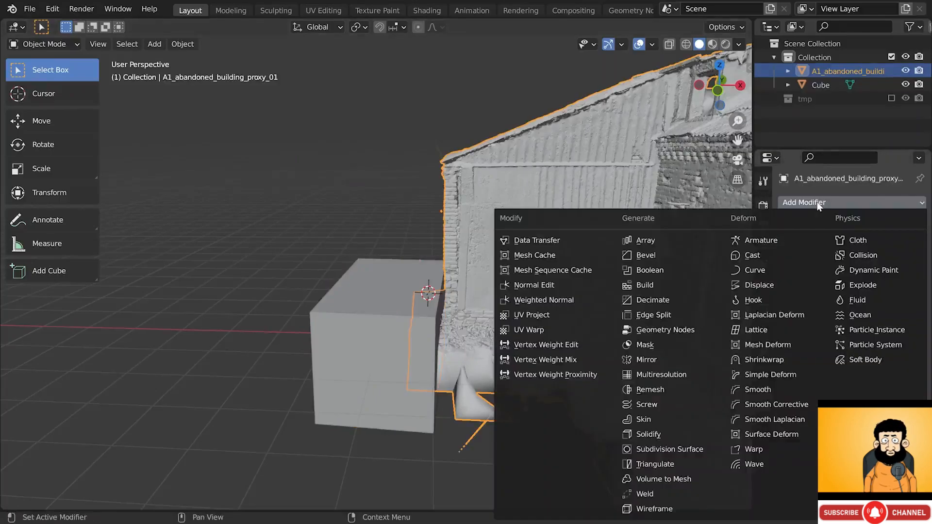
pyautogui.click(682, 270)
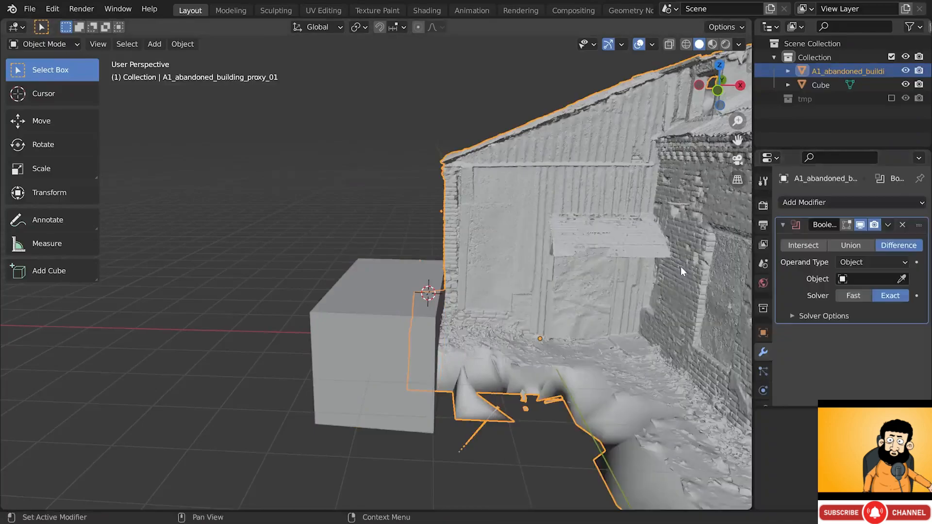
pyautogui.click(849, 296)
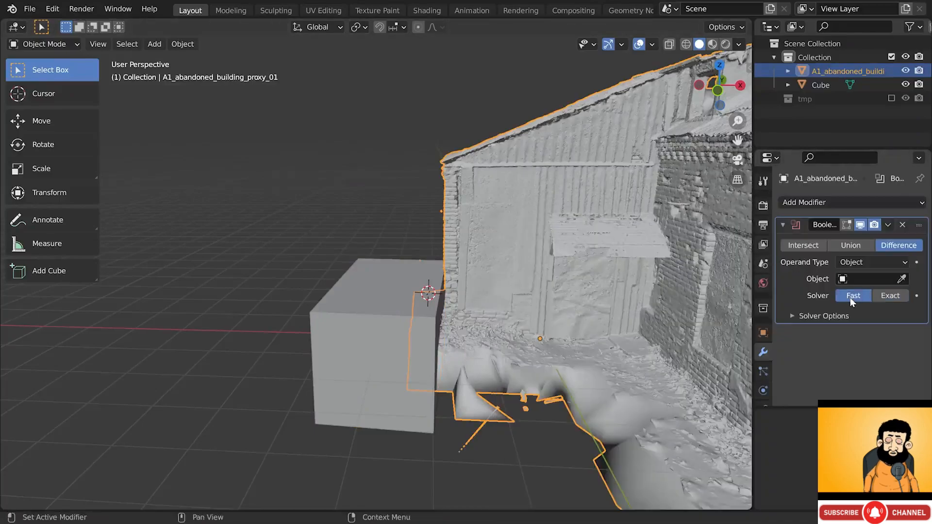
pyautogui.click(902, 280)
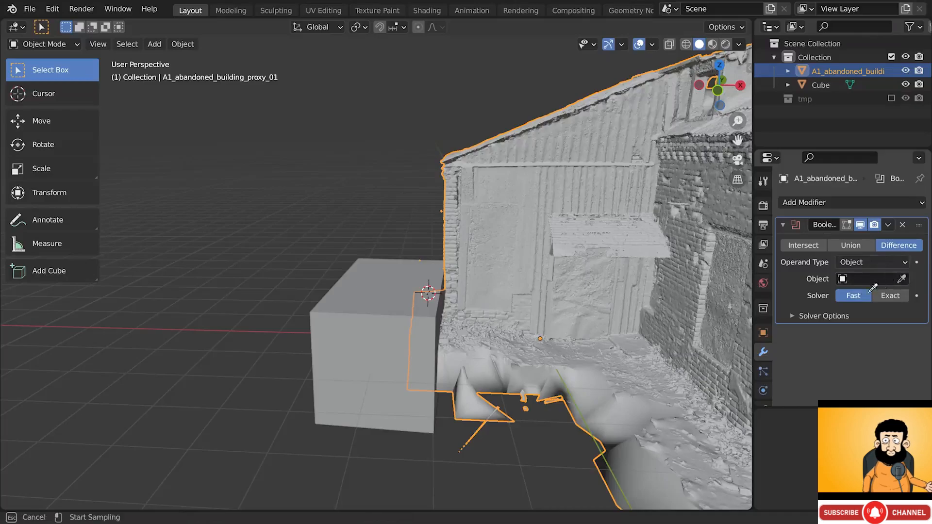
pyautogui.click(352, 322)
# - Set the cube's Viewport Display 'Display As' option from Textured to Bounds
pyautogui.click(395, 281)
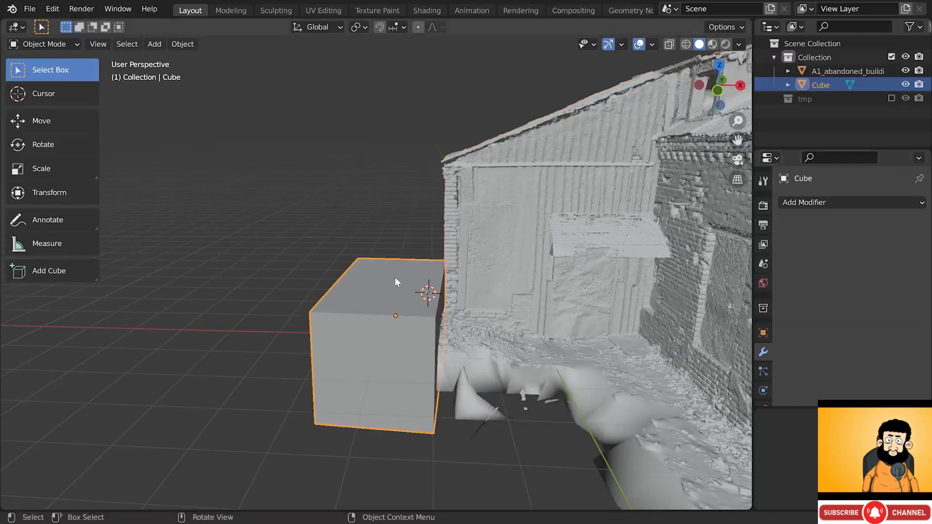
pyautogui.click(763, 332)
pyautogui.scroll(-5, 856, 337)
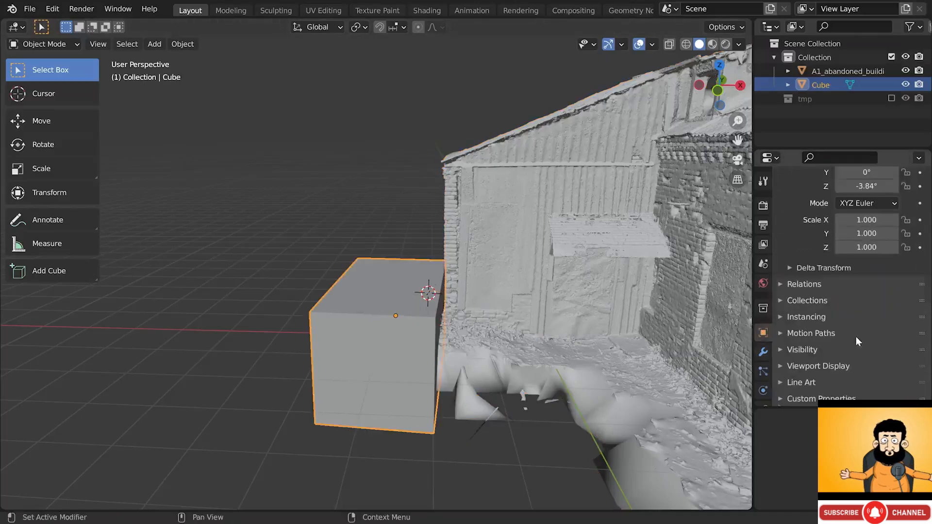
pyautogui.click(845, 366)
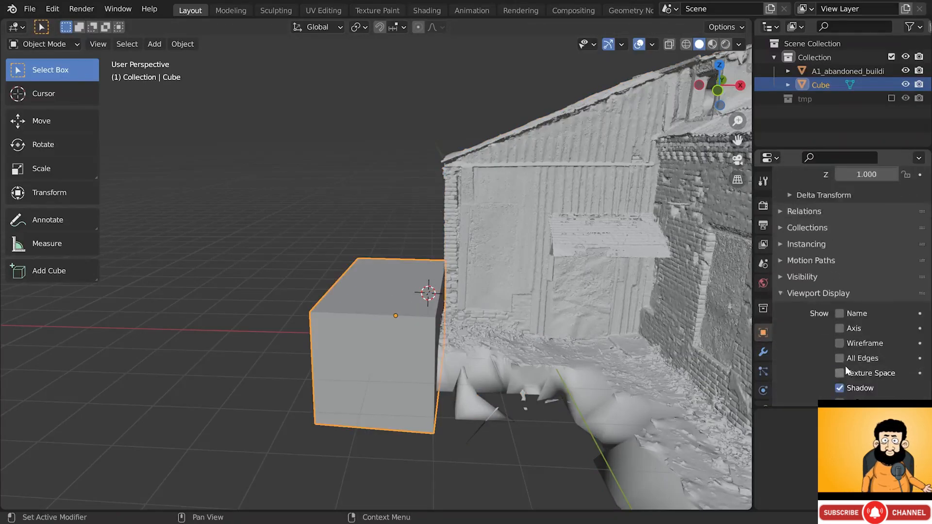
pyautogui.scroll(-4, 852, 355)
pyautogui.click(858, 344)
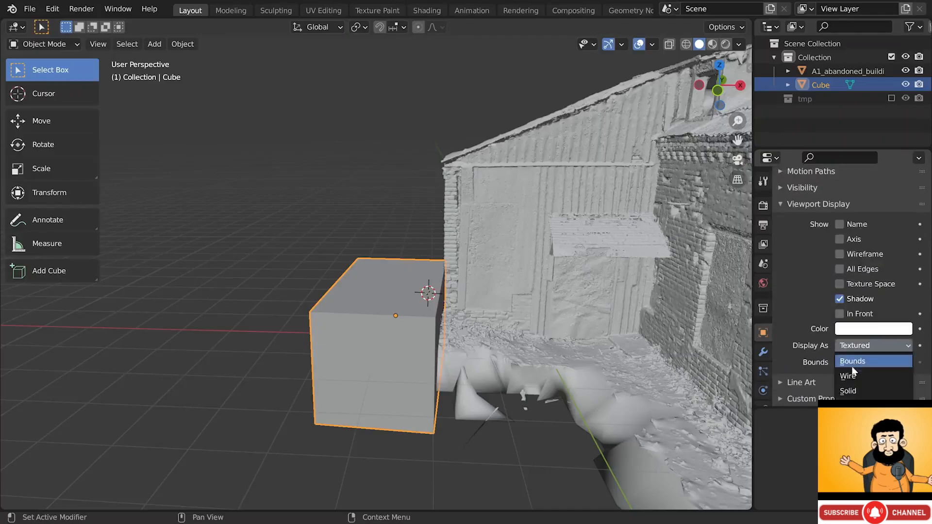
pyautogui.click(852, 365)
pyautogui.moveTo(517, 337)
pyautogui.mouseDown(button='middle')
pyautogui.moveTo(613, 368)
pyautogui.moveTo(693, 329)
pyautogui.moveTo(485, 339)
pyautogui.moveTo(516, 358)
pyautogui.moveTo(546, 359)
pyautogui.moveTo(527, 360)
pyautogui.moveTo(531, 349)
pyautogui.mouseUp(button='middle')
# - Hide the building's Boolean modifier in the viewport
pyautogui.click(533, 339)
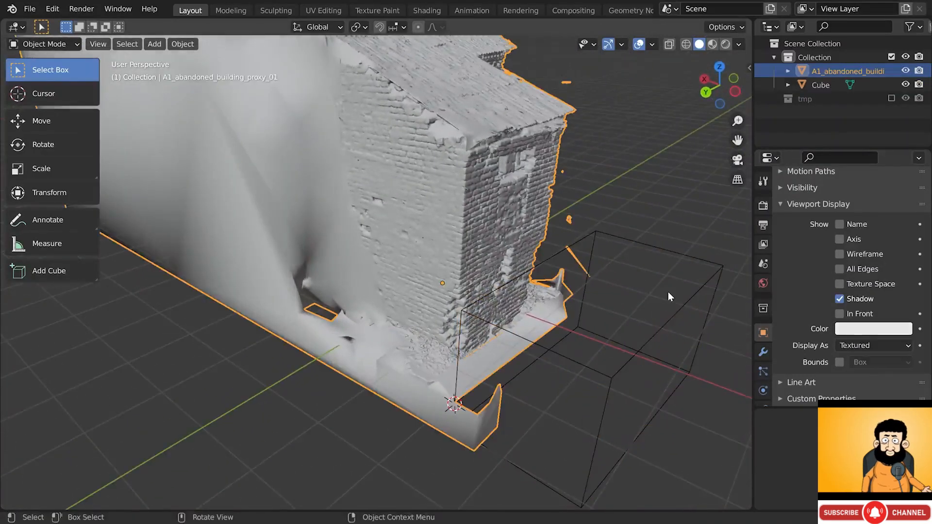
pyautogui.click(763, 352)
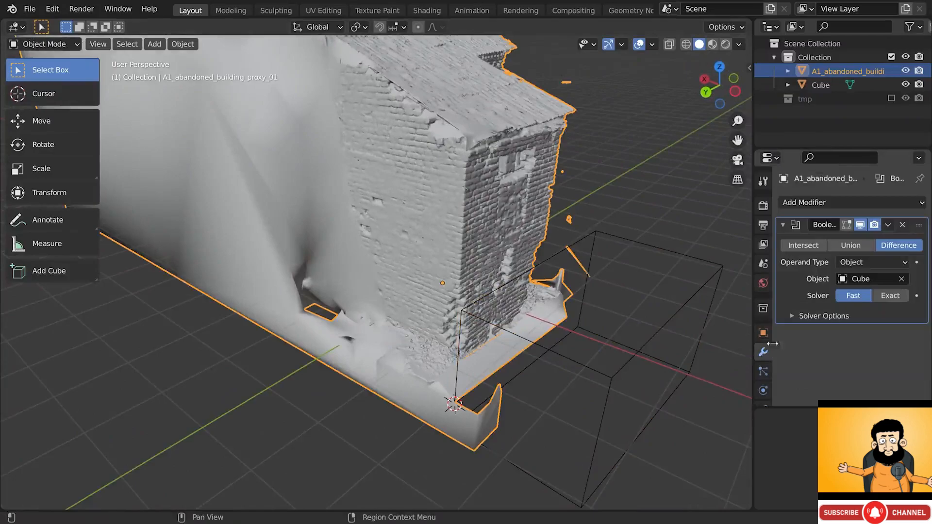
pyautogui.click(861, 226)
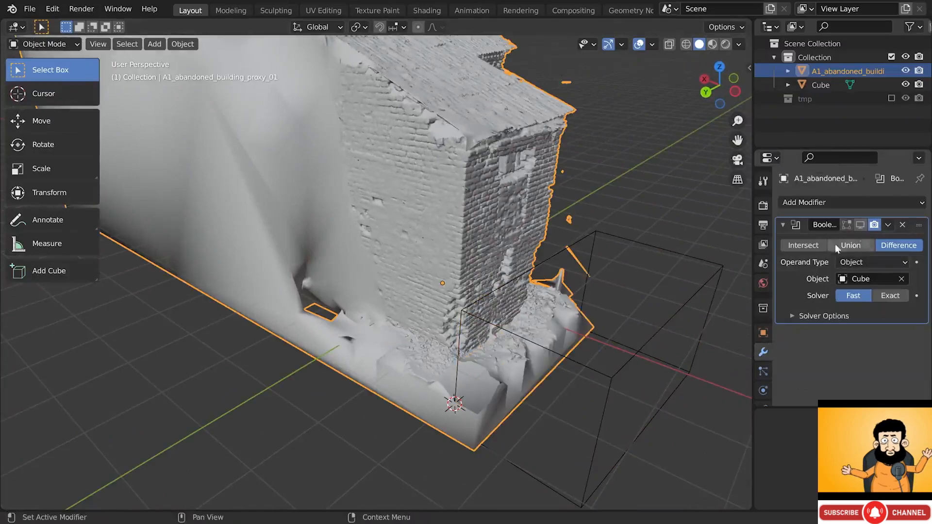
# - Push the cube's front face further out along its local Y axis in Edit Mode
pyautogui.click(605, 377)
pyautogui.press('Tab')
pyautogui.press('g')
pyautogui.press('y')
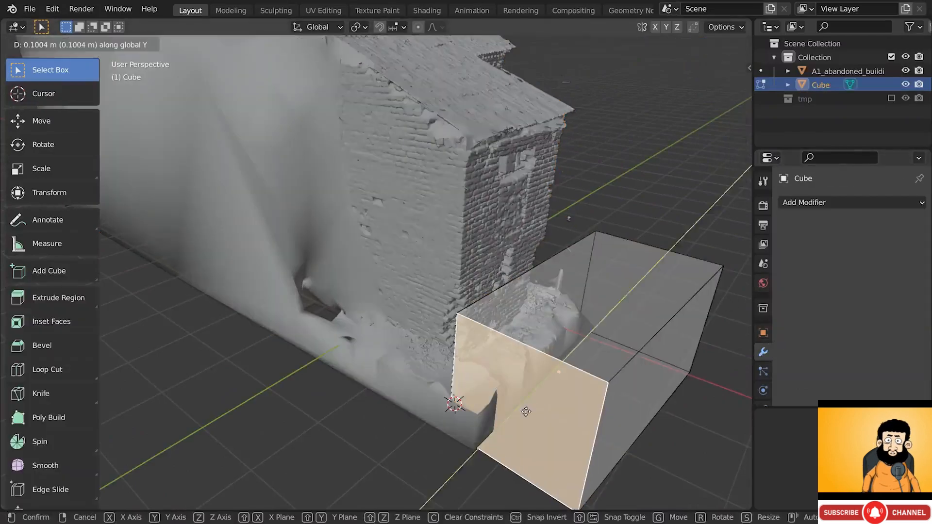
pyautogui.press('y')
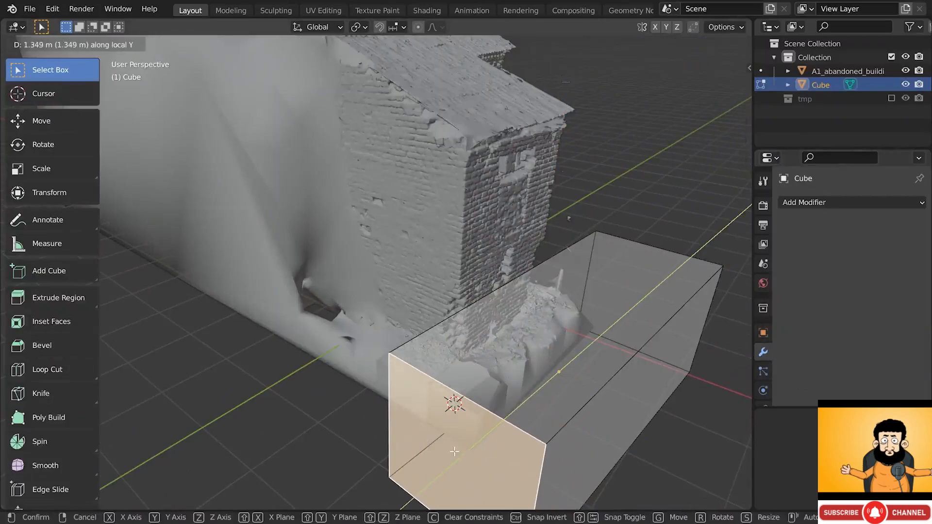
pyautogui.click(454, 452)
pyautogui.press('Tab')
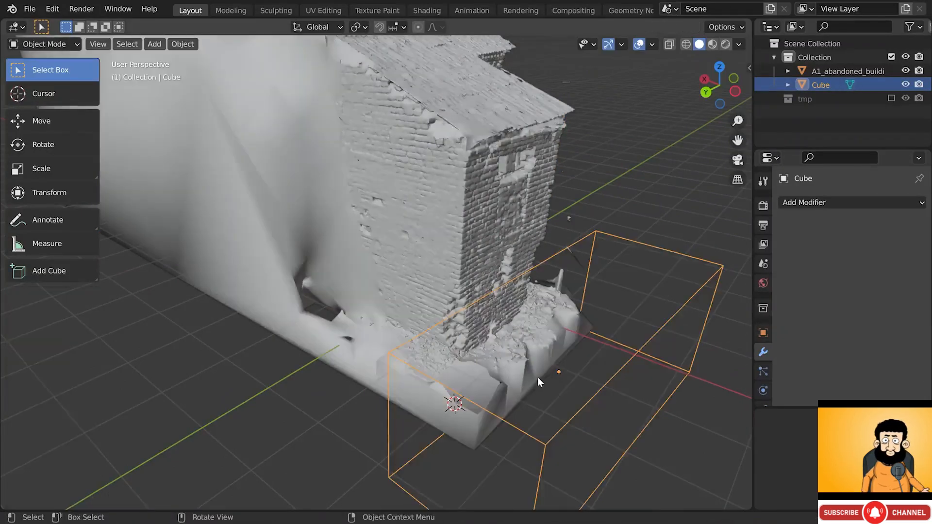
# - Re-enable the building's Boolean in the viewport and inspect the trimmed base
pyautogui.click(531, 238)
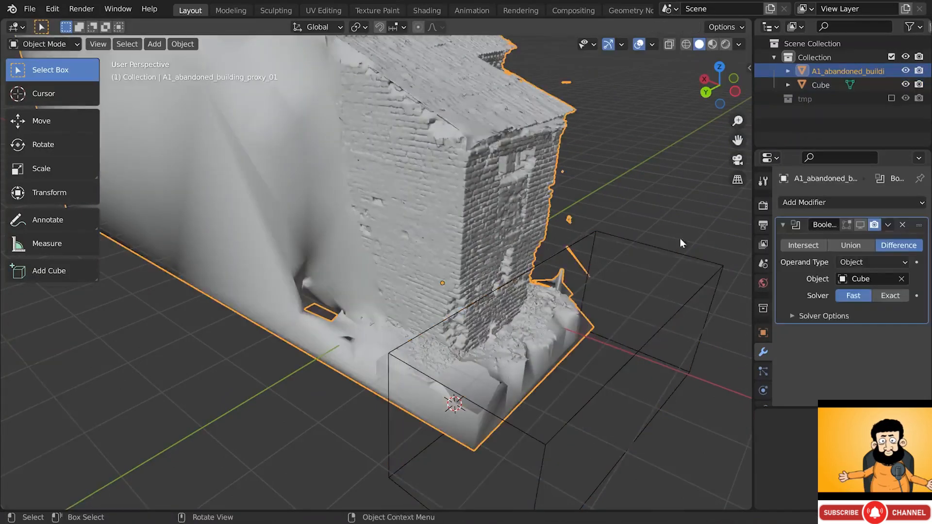
pyautogui.click(859, 225)
pyautogui.moveTo(559, 306); pyautogui.dragTo(508, 278, button='middle')
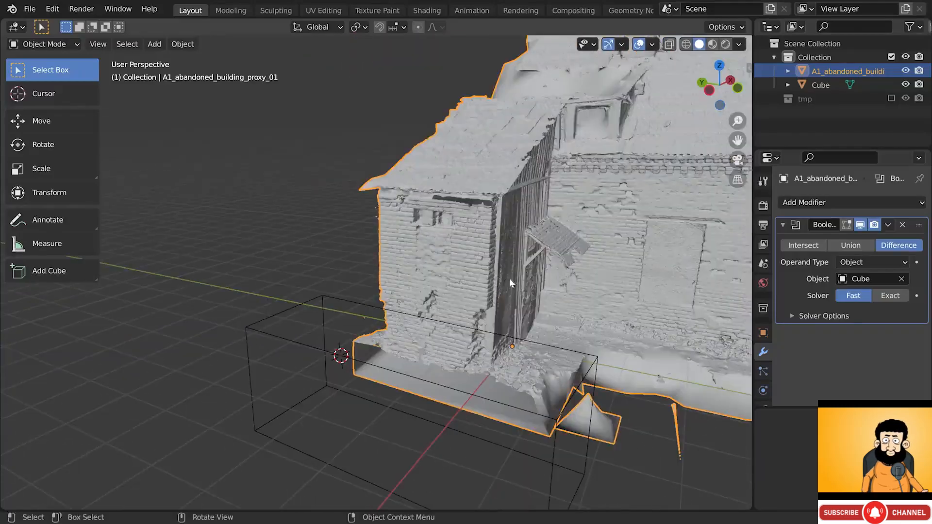
pyautogui.click(888, 225)
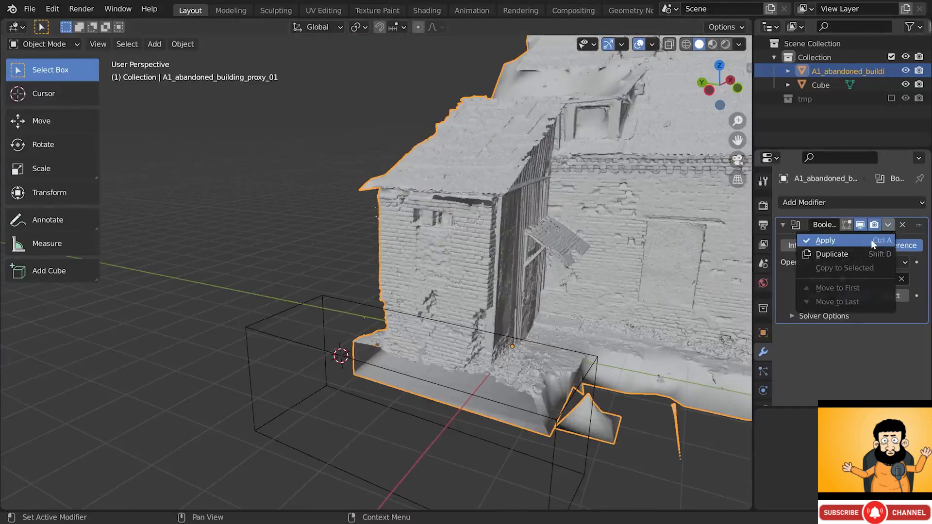
# - Apply the Boolean modifier to the building and delete the cutting Cube
pyautogui.click(871, 239)
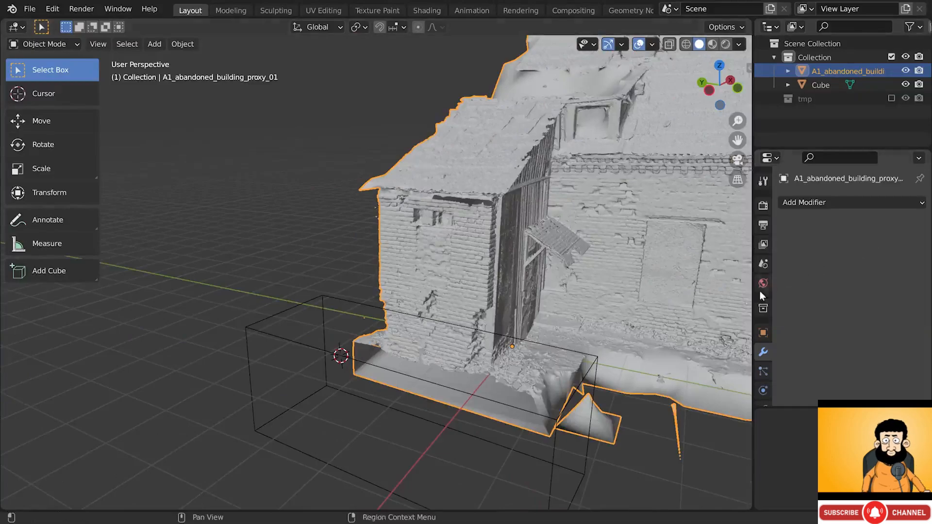
pyautogui.click(597, 362)
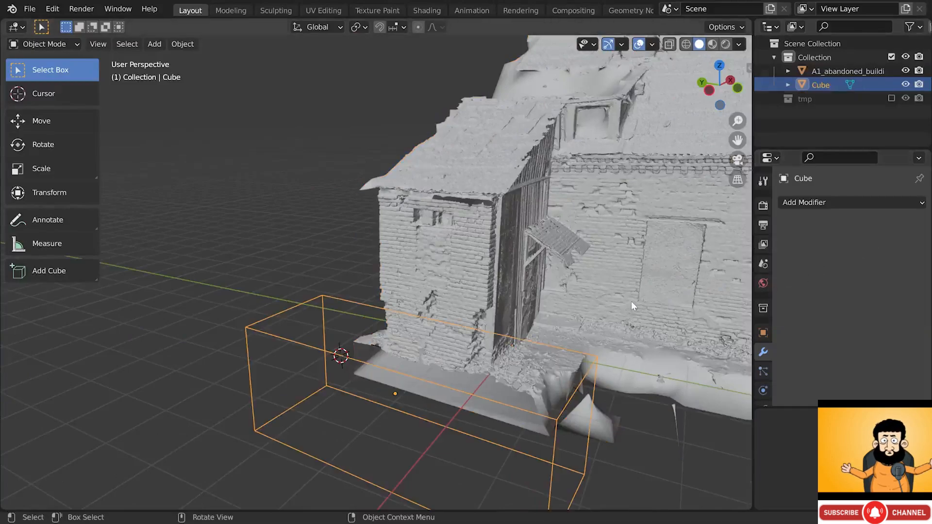
pyautogui.press('x')
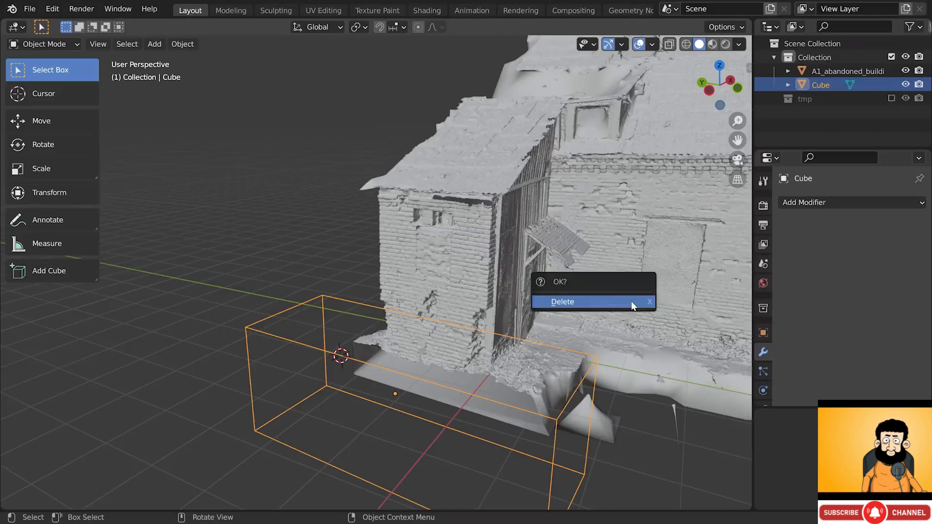
pyautogui.click(632, 302)
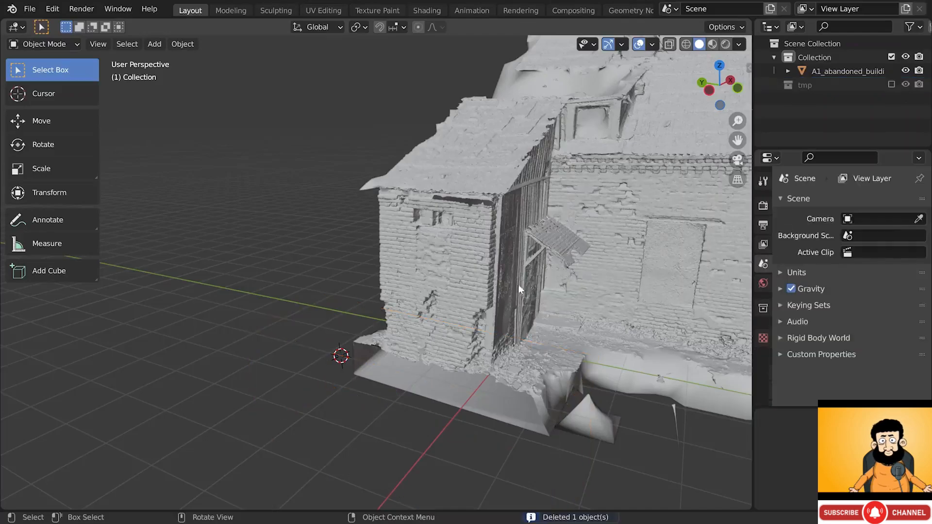
# - Look around the brick annex and reselect the building mesh
pyautogui.scroll(2, 484, 275)
pyautogui.scroll(4, 446, 185)
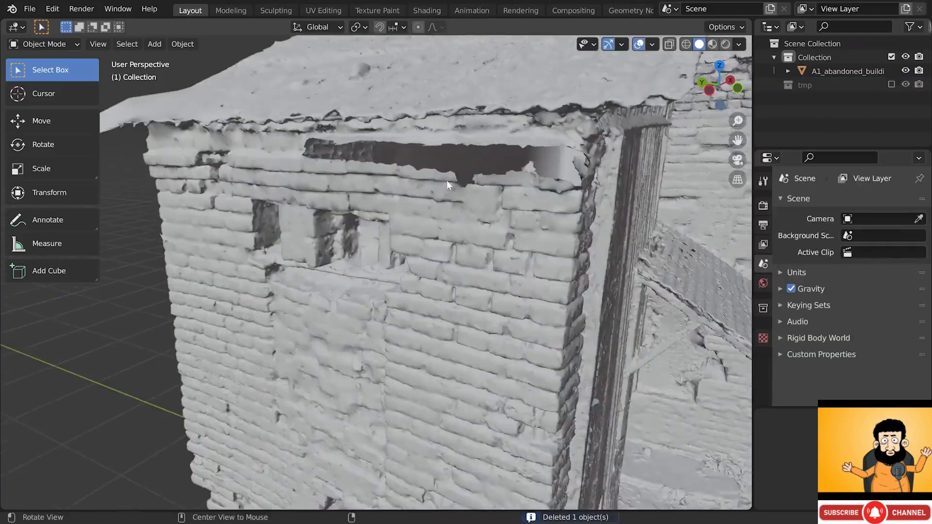
pyautogui.keyDown('alt'); pyautogui.moveTo(447, 181); pyautogui.dragTo(414, 170); pyautogui.keyUp('alt')
pyautogui.moveTo(414, 170); pyautogui.dragTo(454, 170, button='middle')
pyautogui.click(499, 173)
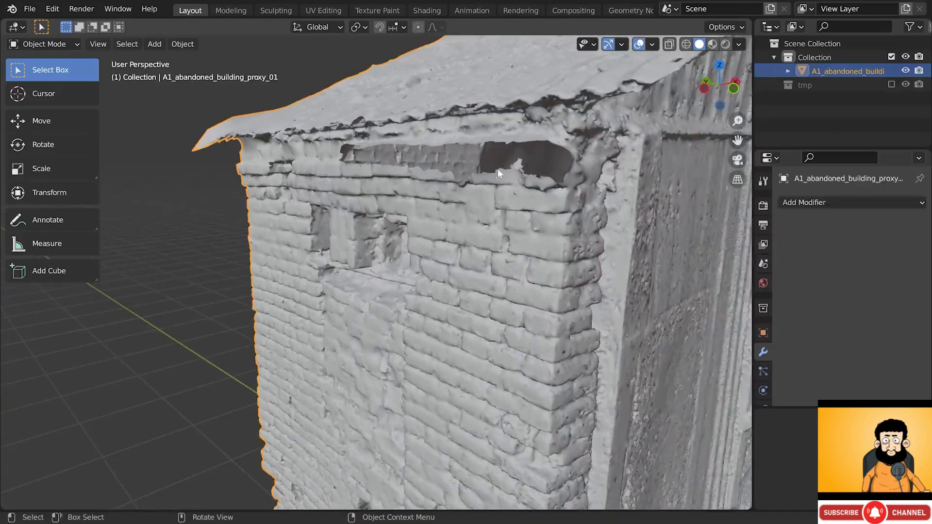
pyautogui.moveTo(512, 186)
pyautogui.mouseDown(button='middle')
pyautogui.moveTo(556, 177)
pyautogui.moveTo(509, 193)
pyautogui.moveTo(524, 193)
pyautogui.mouseUp(button='middle')
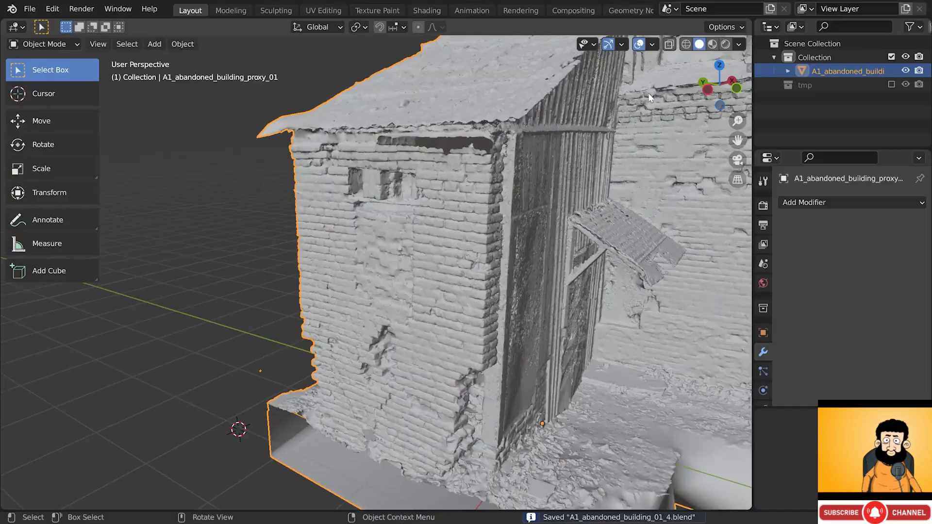
# - Switch shading to Material Preview and choose Annotate Line from the annotation tool variants
pyautogui.click(712, 45)
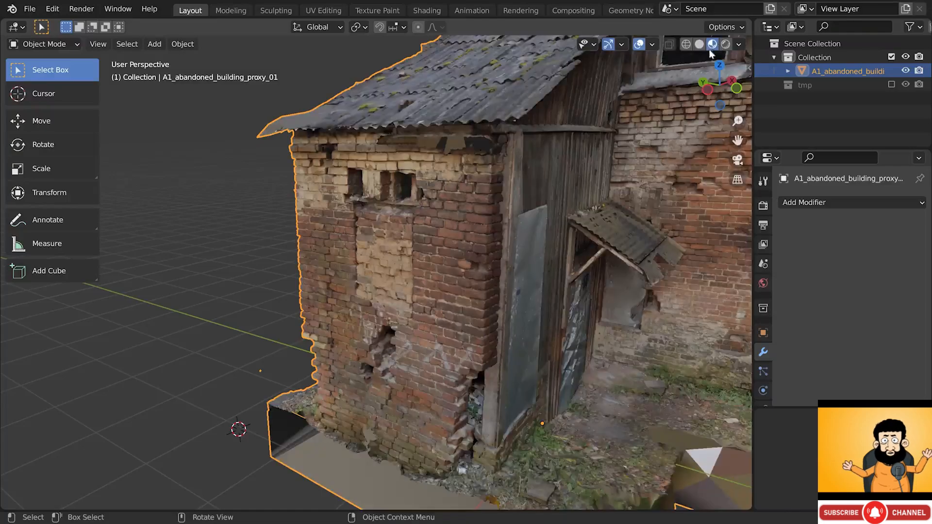
pyautogui.moveTo(425, 284); pyautogui.dragTo(375, 220, button='middle')
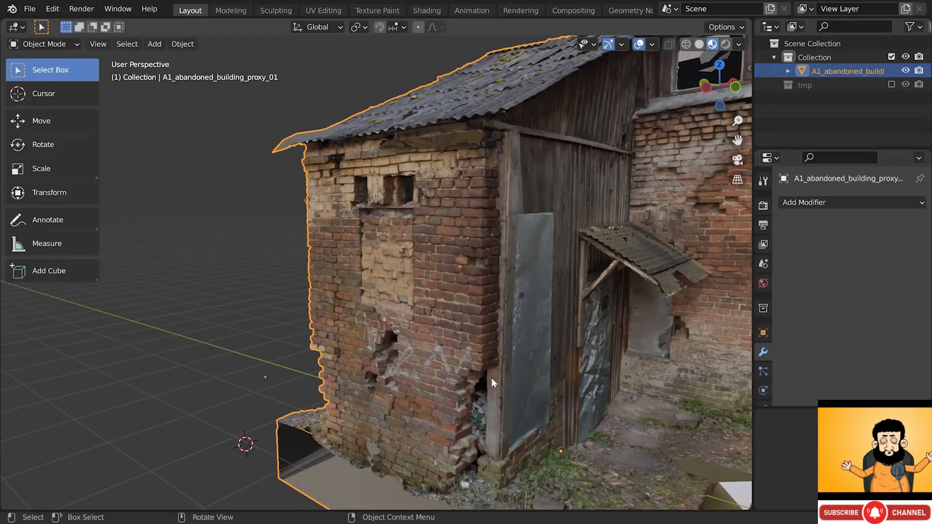
pyautogui.moveTo(351, 308); pyautogui.dragTo(513, 312, button='middle')
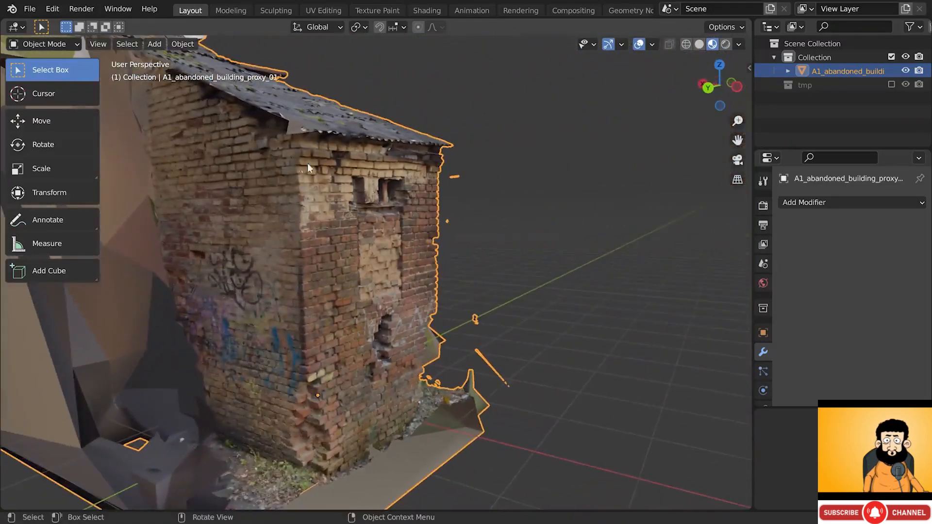
pyautogui.click(49, 219)
pyautogui.click(61, 277)
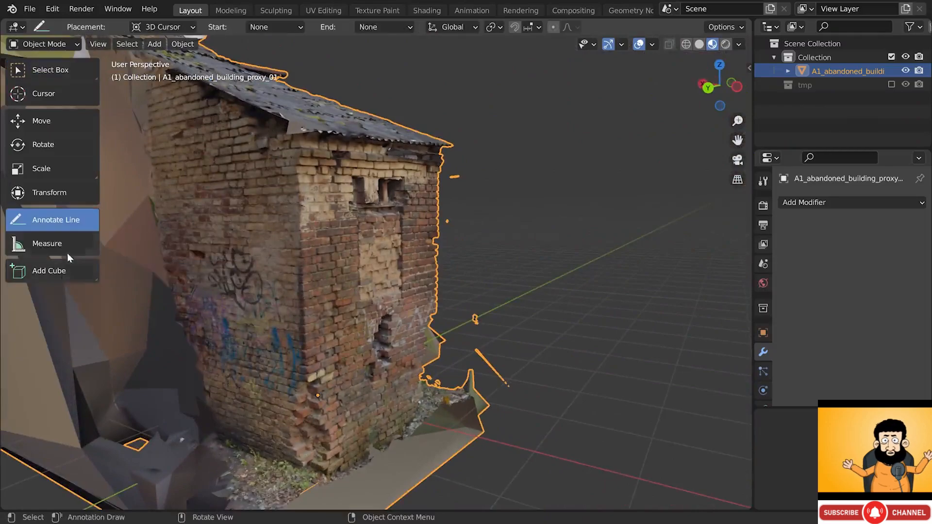
# - Set annotation placement to the surface and outline the brick annex wall with annotation lines
pyautogui.click(182, 27)
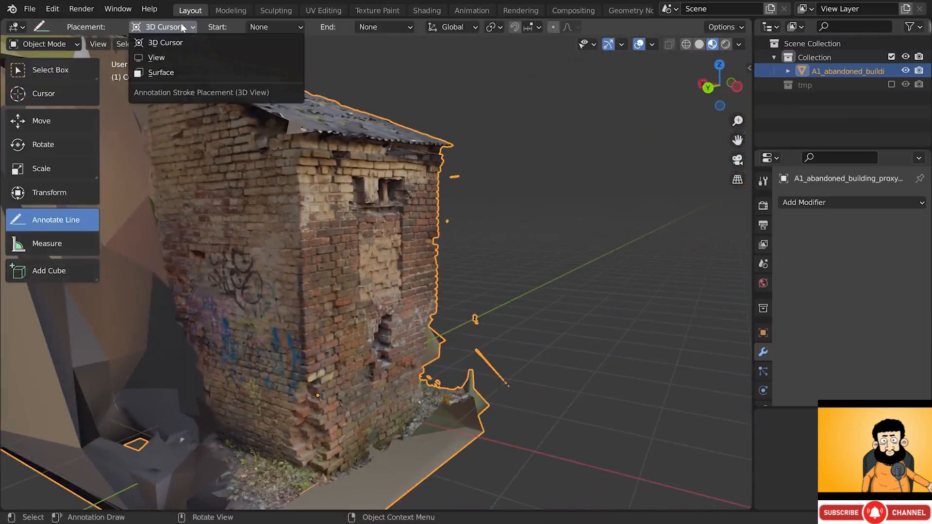
pyautogui.click(160, 72)
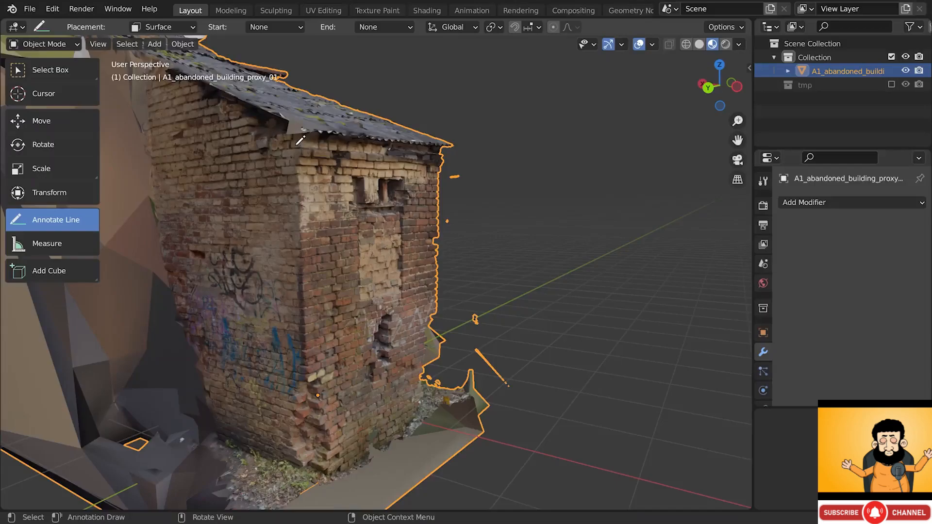
pyautogui.moveTo(298, 139); pyautogui.dragTo(309, 470)
pyautogui.moveTo(309, 470)
pyautogui.mouseDown()
pyautogui.moveTo(267, 455)
pyautogui.moveTo(269, 118)
pyautogui.moveTo(298, 140)
pyautogui.mouseUp()
pyautogui.moveTo(447, 444); pyautogui.dragTo(316, 479)
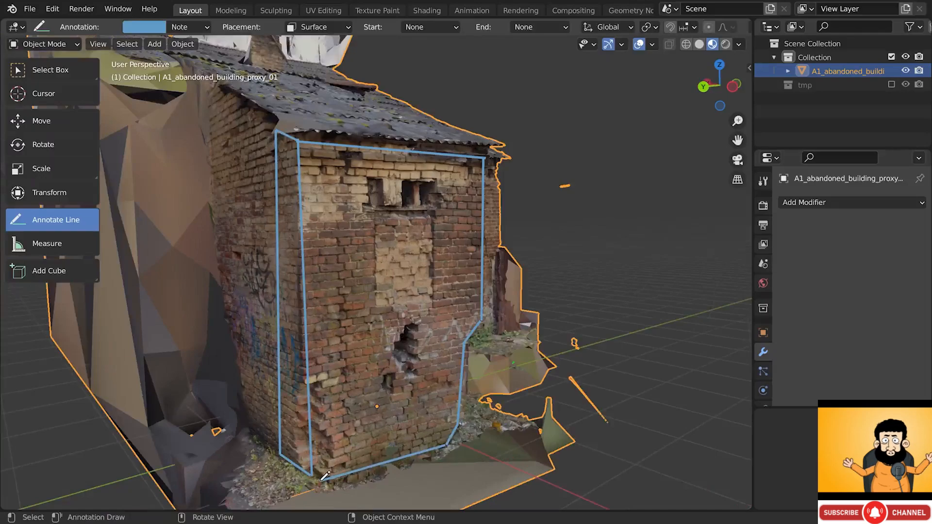
pyautogui.moveTo(421, 350)
pyautogui.mouseDown(button='middle')
pyautogui.moveTo(490, 200)
pyautogui.moveTo(486, 244)
pyautogui.moveTo(600, 335)
pyautogui.moveTo(408, 212)
pyautogui.mouseUp(button='middle')
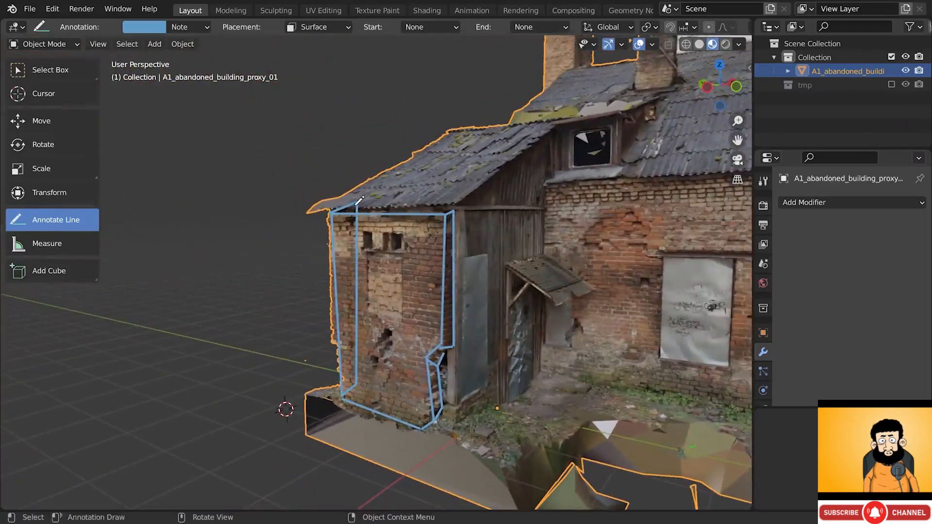
pyautogui.moveTo(357, 203); pyautogui.dragTo(454, 207)
# - Delete the Note annotation layer in the sidebar and return to the Select Box tool
pyautogui.moveTo(461, 336); pyautogui.dragTo(440, 261, button='middle')
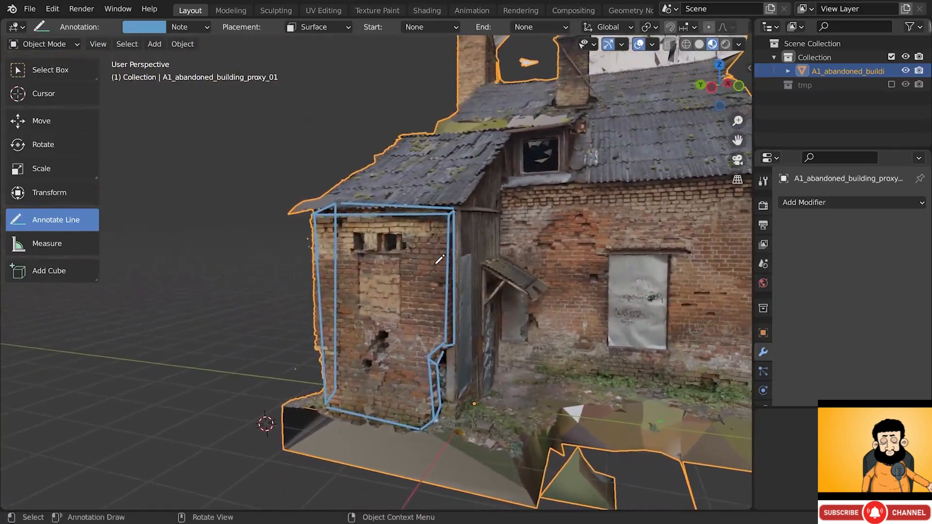
pyautogui.press('n')
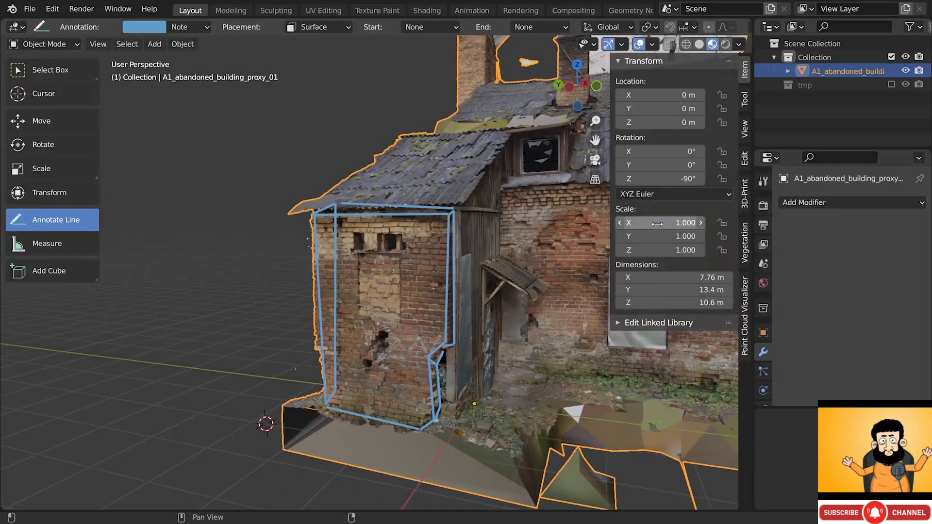
pyautogui.click(744, 129)
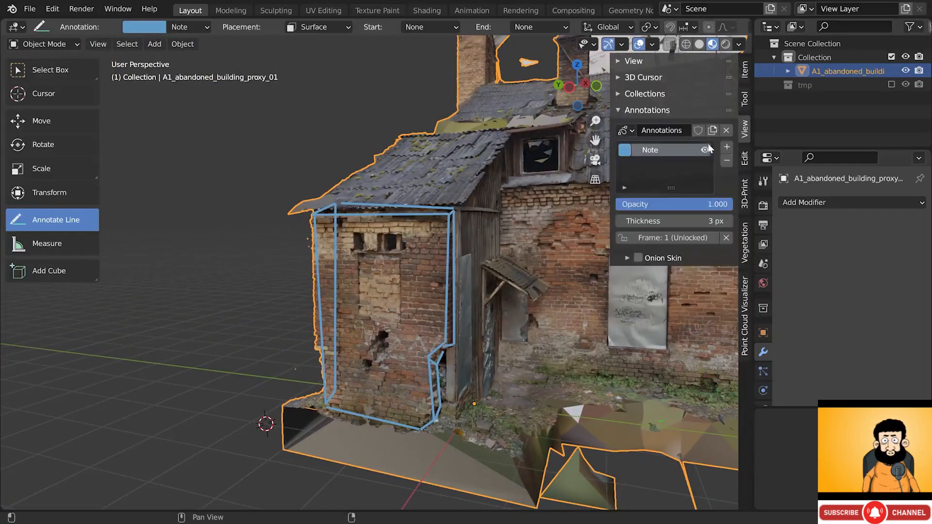
pyautogui.click(727, 164)
pyautogui.press('n')
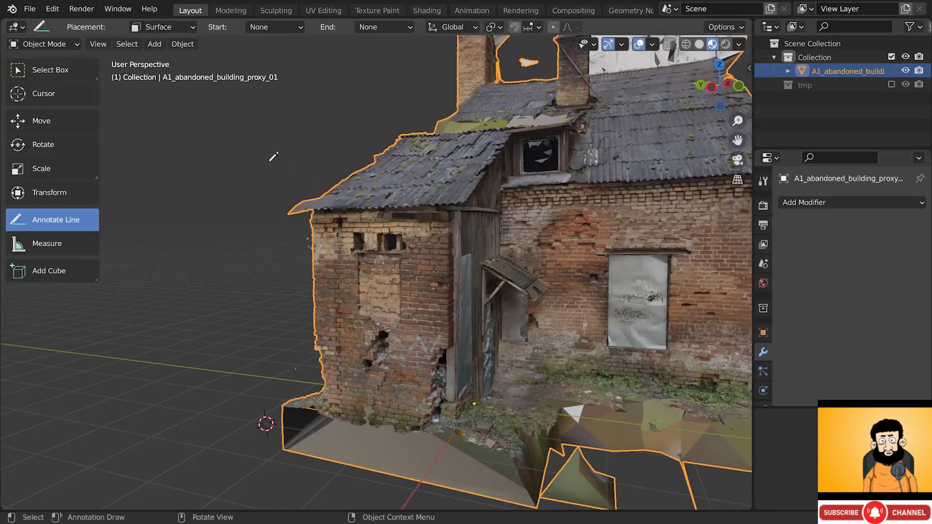
pyautogui.click(59, 78)
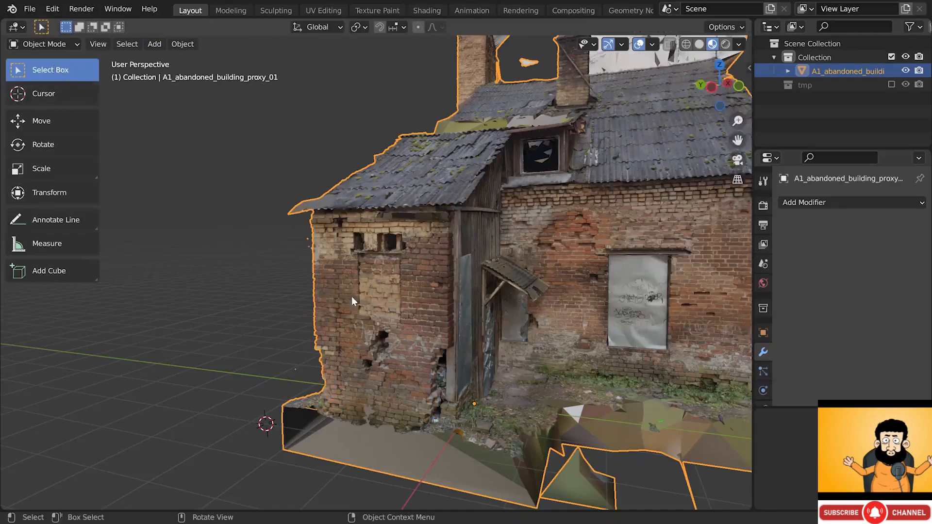
# - Switch the viewport to Solid shading and enter Sculpt Mode
pyautogui.press('z')
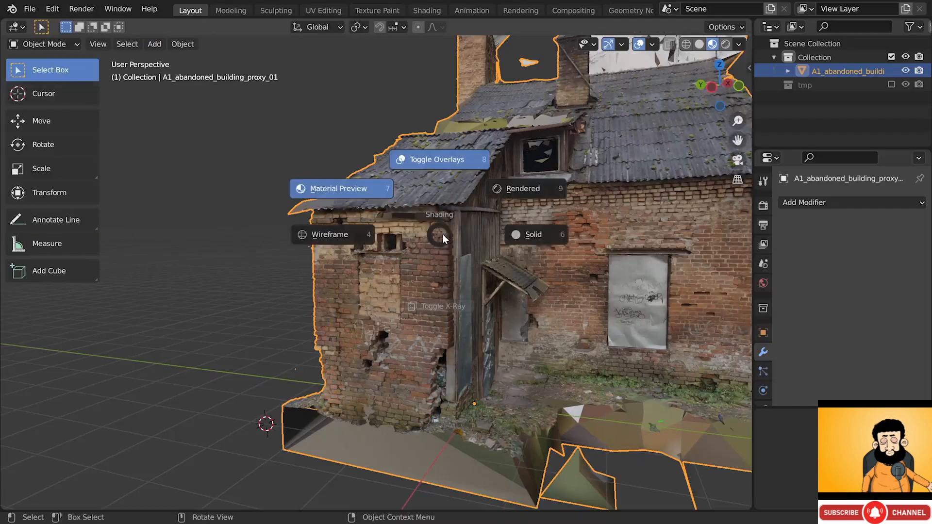
pyautogui.click(522, 236)
pyautogui.scroll(1, 382, 296)
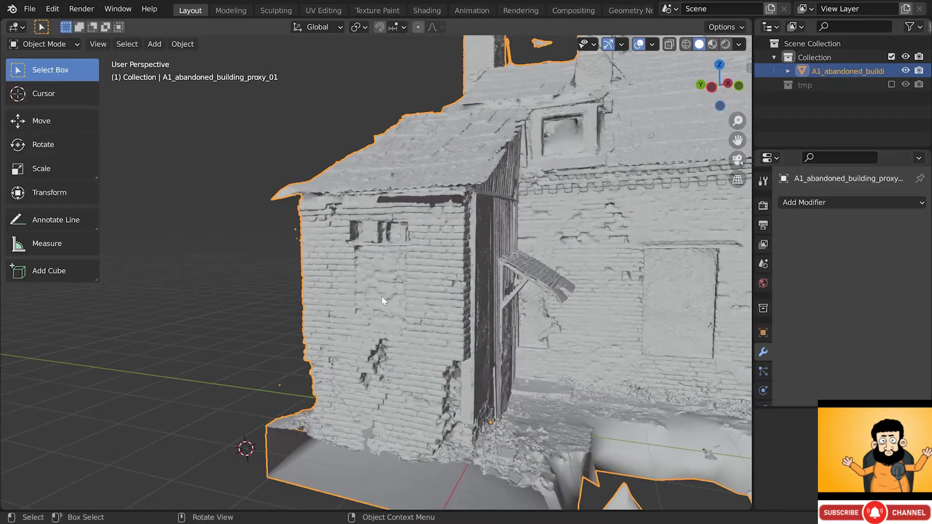
pyautogui.click(64, 46)
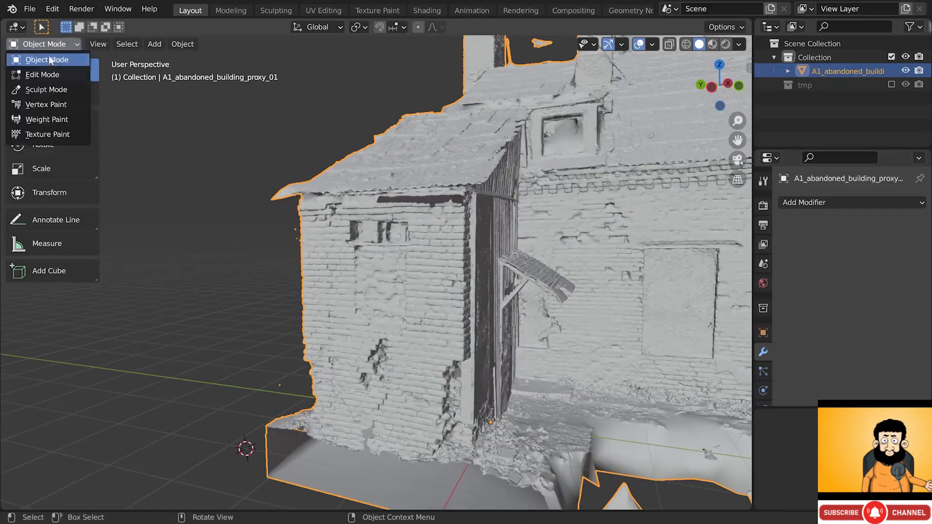
pyautogui.click(42, 90)
# - Select the Mask brush and set its falloff to Constant
pyautogui.scroll(-10, 72, 235)
pyautogui.click(48, 388)
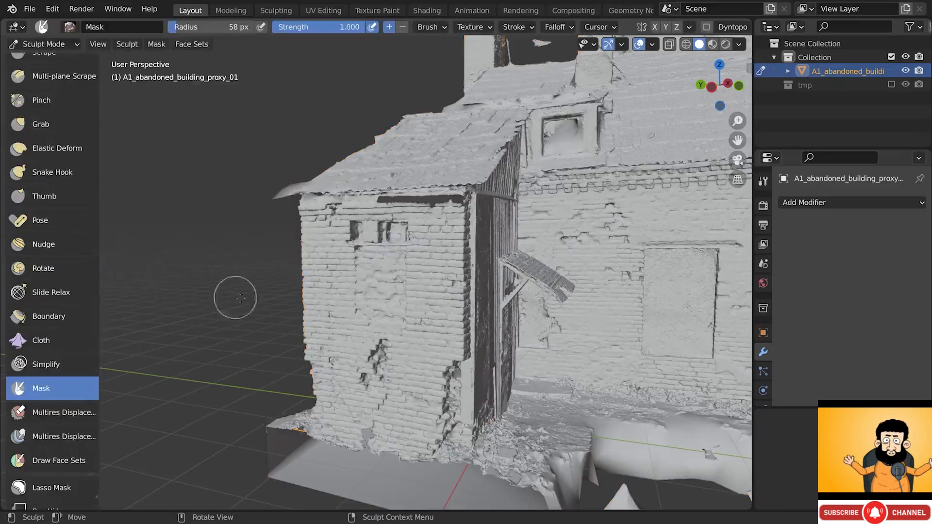
pyautogui.scroll(1, 311, 296)
pyautogui.click(355, 300)
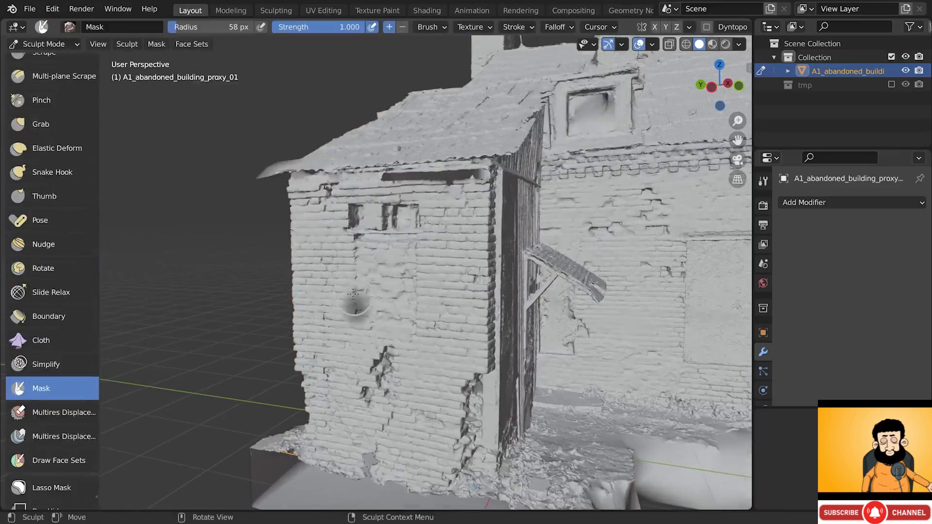
pyautogui.hotkey('ctrl', 'z')
pyautogui.click(558, 27)
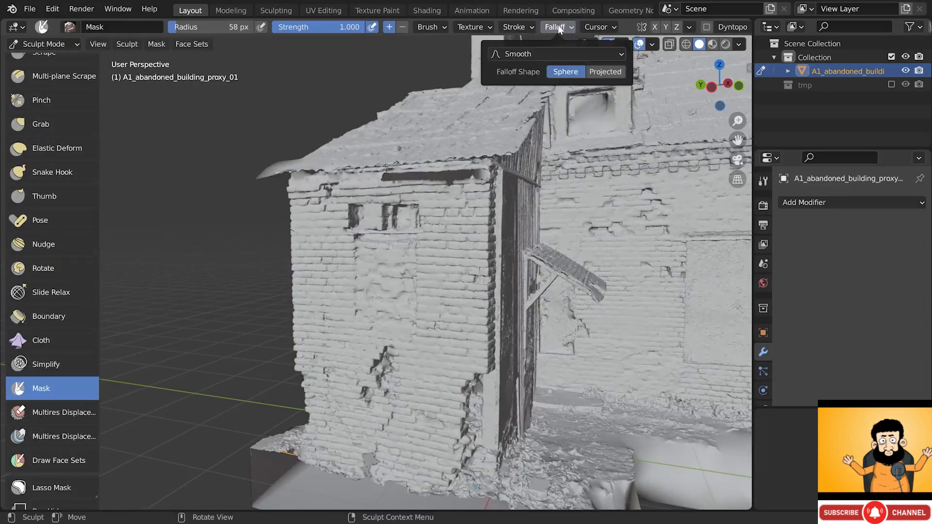
pyautogui.click(552, 52)
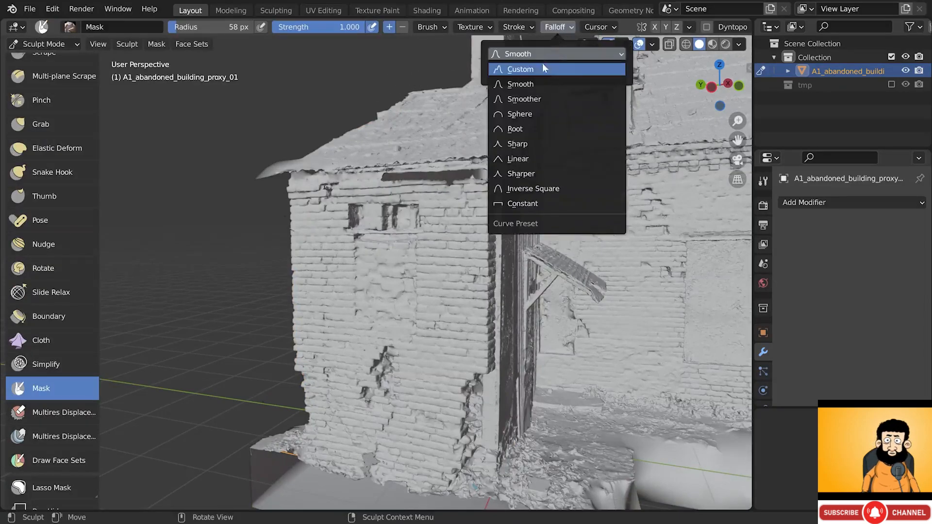
pyautogui.click(525, 204)
# - Paint mask strokes across the brick wall, with vertex colours shown to see the bricks
pyautogui.moveTo(446, 221); pyautogui.dragTo(440, 323)
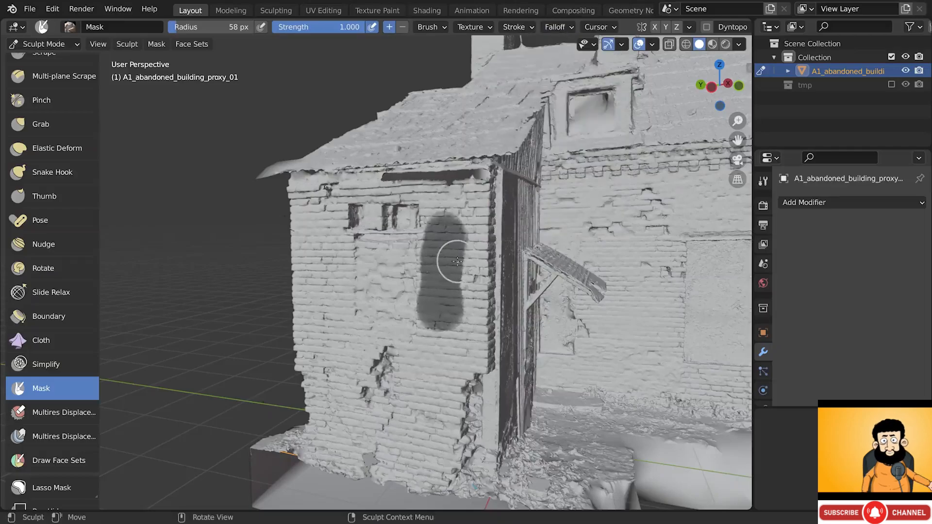
pyautogui.moveTo(403, 326)
pyautogui.mouseDown()
pyautogui.moveTo(391, 344)
pyautogui.moveTo(389, 315)
pyautogui.mouseUp()
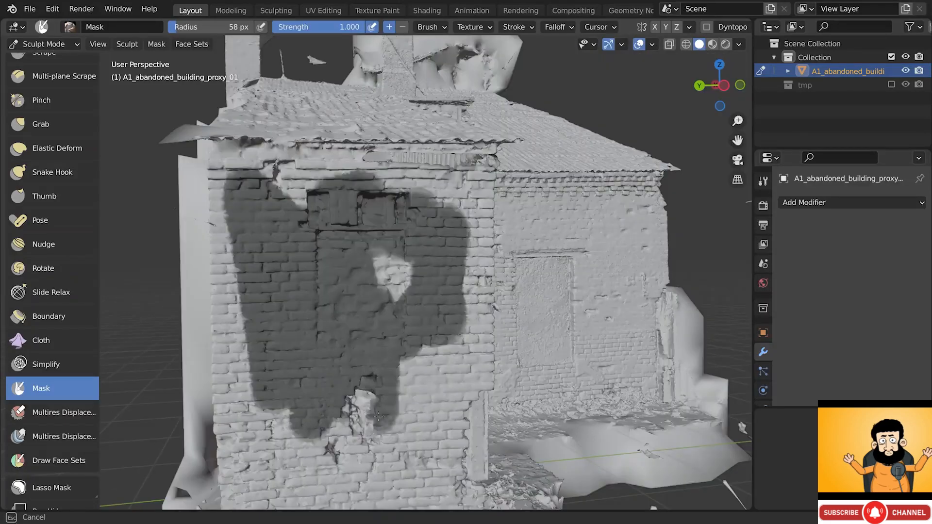
pyautogui.moveTo(393, 272); pyautogui.dragTo(415, 298)
pyautogui.moveTo(255, 203); pyautogui.dragTo(306, 190)
pyautogui.scroll(-2, 308, 194)
pyautogui.scroll(1, 303, 312)
pyautogui.moveTo(319, 347)
pyautogui.keyDown('alt'); pyautogui.keyDown('shift'); pyautogui.mouseDown()
pyautogui.moveTo(302, 312)
pyautogui.moveTo(321, 313)
pyautogui.mouseUp(); pyautogui.keyUp('shift'); pyautogui.keyUp('alt')
pyautogui.click(742, 44)
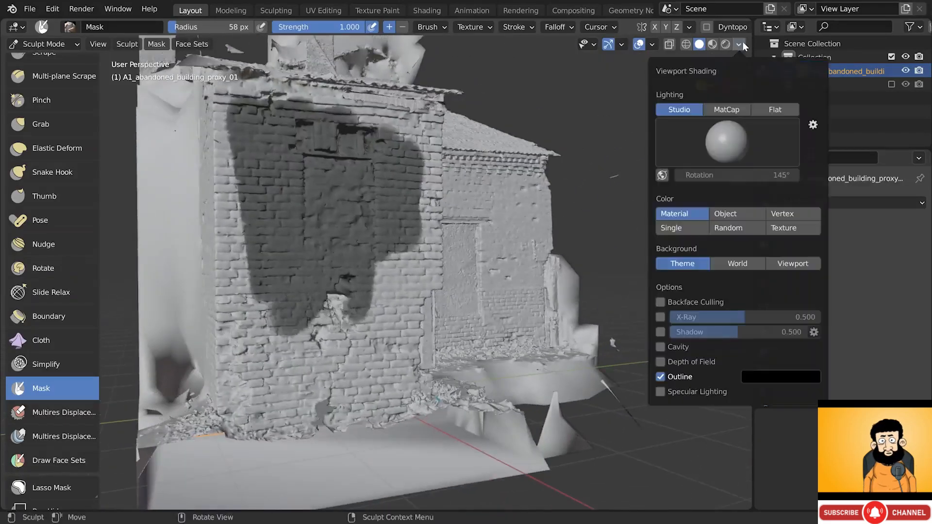
pyautogui.click(781, 214)
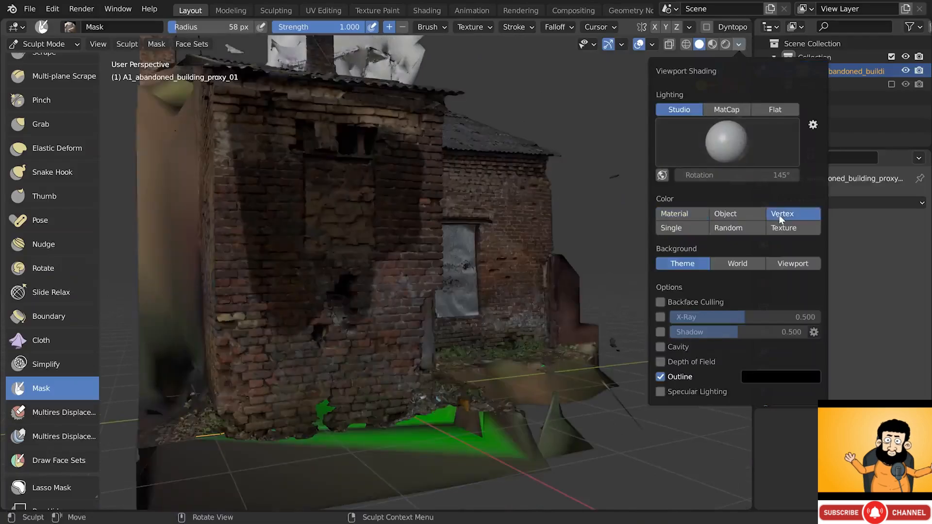
pyautogui.moveTo(396, 266)
pyautogui.mouseDown()
pyautogui.moveTo(368, 335)
pyautogui.moveTo(345, 337)
pyautogui.mouseUp()
pyautogui.moveTo(349, 335)
pyautogui.mouseDown(button='middle')
pyautogui.moveTo(436, 322)
pyautogui.moveTo(412, 282)
pyautogui.mouseUp(button='middle')
pyautogui.scroll(2, 437, 323)
pyautogui.moveTo(413, 265)
pyautogui.mouseDown()
pyautogui.moveTo(409, 293)
pyautogui.moveTo(339, 403)
pyautogui.moveTo(374, 405)
pyautogui.mouseUp()
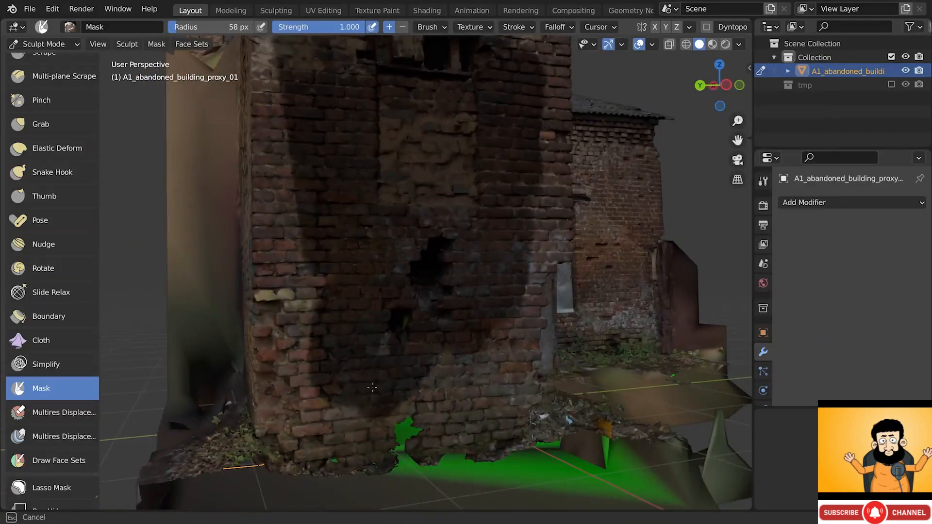
pyautogui.moveTo(374, 406)
pyautogui.mouseDown(button='middle')
pyautogui.moveTo(291, 361)
pyautogui.moveTo(358, 382)
pyautogui.mouseUp(button='middle')
pyautogui.moveTo(328, 438); pyautogui.dragTo(323, 408)
pyautogui.moveTo(323, 408); pyautogui.dragTo(369, 406, button='middle')
pyautogui.moveTo(399, 373)
pyautogui.mouseDown()
pyautogui.moveTo(393, 237)
pyautogui.moveTo(401, 429)
pyautogui.moveTo(365, 432)
pyautogui.mouseUp()
pyautogui.moveTo(374, 415); pyautogui.dragTo(401, 417, button='middle')
pyautogui.moveTo(366, 418)
pyautogui.mouseDown()
pyautogui.moveTo(338, 420)
pyautogui.moveTo(336, 373)
pyautogui.moveTo(370, 225)
pyautogui.mouseUp()
pyautogui.moveTo(370, 233)
pyautogui.keyDown('shift'); pyautogui.mouseDown(button='middle')
pyautogui.moveTo(387, 308)
pyautogui.moveTo(407, 313)
pyautogui.mouseUp(button='middle'); pyautogui.keyUp('shift')
pyautogui.moveTo(360, 386); pyautogui.dragTo(347, 173, button='middle')
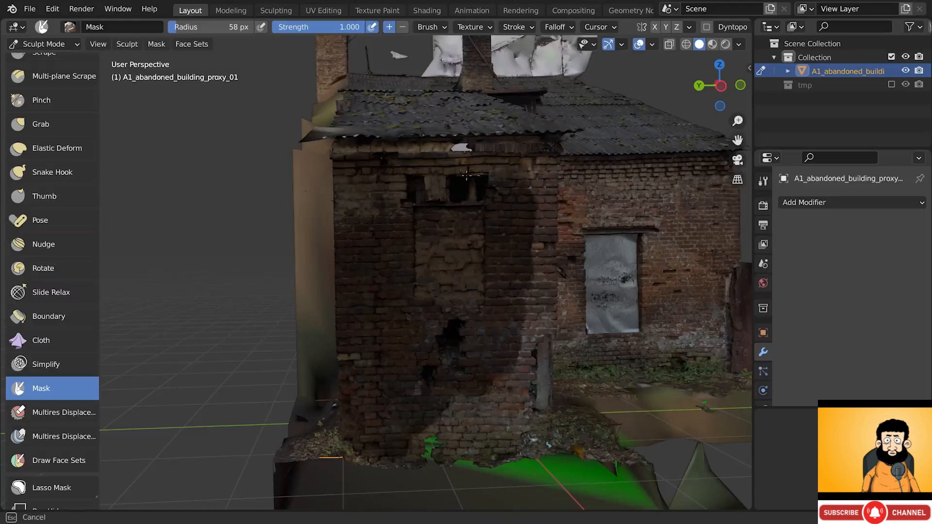
# - In plain grey shading, mask the remaining brick edges and column, then save the file
pyautogui.click(739, 45)
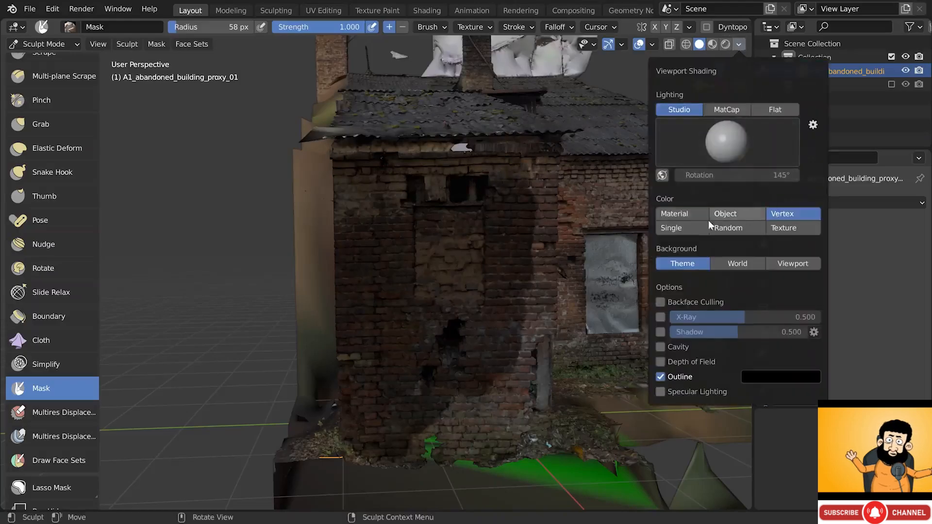
pyautogui.click(687, 217)
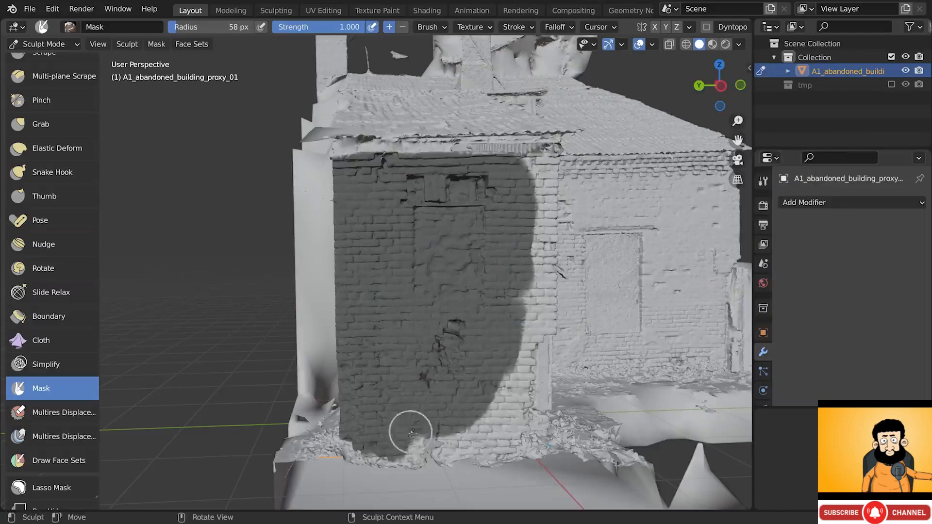
pyautogui.scroll(5, 389, 444)
pyautogui.moveTo(379, 448); pyautogui.dragTo(373, 359, button='middle')
pyautogui.moveTo(408, 384); pyautogui.dragTo(418, 388, button='middle')
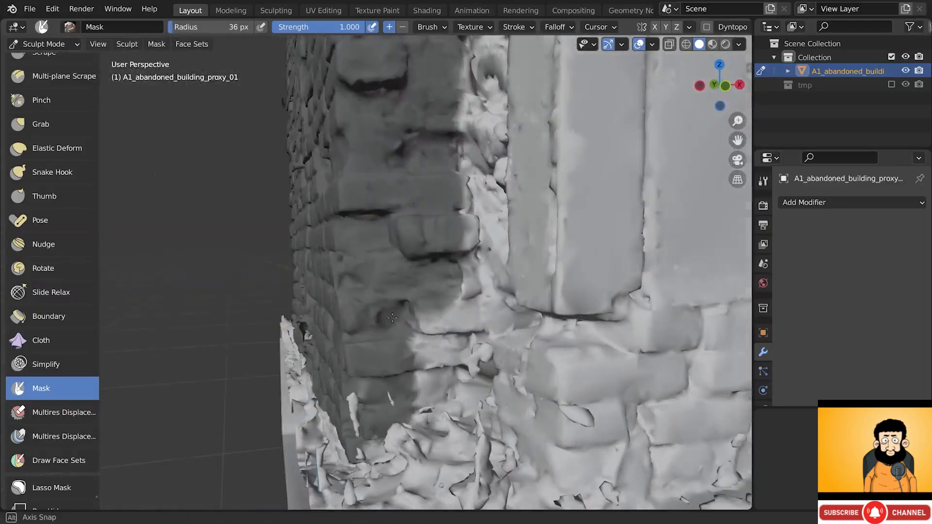
pyautogui.moveTo(419, 387)
pyautogui.mouseDown()
pyautogui.moveTo(431, 375)
pyautogui.moveTo(439, 397)
pyautogui.moveTo(449, 320)
pyautogui.mouseUp()
pyautogui.moveTo(431, 311); pyautogui.dragTo(438, 302, button='middle')
pyautogui.moveTo(433, 307)
pyautogui.mouseDown()
pyautogui.moveTo(462, 318)
pyautogui.moveTo(460, 285)
pyautogui.mouseUp()
pyautogui.scroll(-2, 439, 244)
pyautogui.moveTo(439, 243)
pyautogui.mouseDown(button='middle')
pyautogui.moveTo(488, 240)
pyautogui.moveTo(430, 236)
pyautogui.mouseUp(button='middle')
pyautogui.keyDown('shift'); pyautogui.moveTo(429, 235); pyautogui.dragTo(432, 312, button='middle'); pyautogui.keyUp('shift')
pyautogui.moveTo(432, 312); pyautogui.dragTo(441, 290)
pyautogui.scroll(-2, 435, 272)
pyautogui.moveTo(437, 277); pyautogui.dragTo(446, 274, button='middle')
pyautogui.keyDown('shift'); pyautogui.moveTo(429, 129); pyautogui.dragTo(422, 256, button='middle'); pyautogui.keyUp('shift')
pyautogui.moveTo(421, 256); pyautogui.dragTo(416, 217)
pyautogui.moveTo(417, 219)
pyautogui.keyDown('shift'); pyautogui.mouseDown(button='middle')
pyautogui.moveTo(421, 374)
pyautogui.moveTo(435, 363)
pyautogui.mouseUp(button='middle'); pyautogui.keyUp('shift')
pyautogui.scroll(-2, 427, 362)
pyautogui.press(']')
pyautogui.press(']')
pyautogui.press(']')
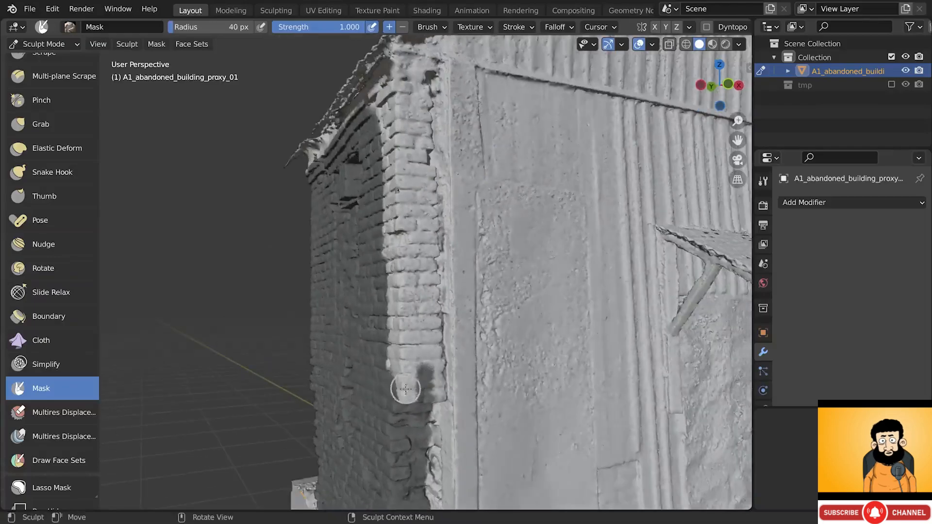
pyautogui.moveTo(409, 397); pyautogui.dragTo(405, 398)
pyautogui.moveTo(404, 399); pyautogui.dragTo(407, 324)
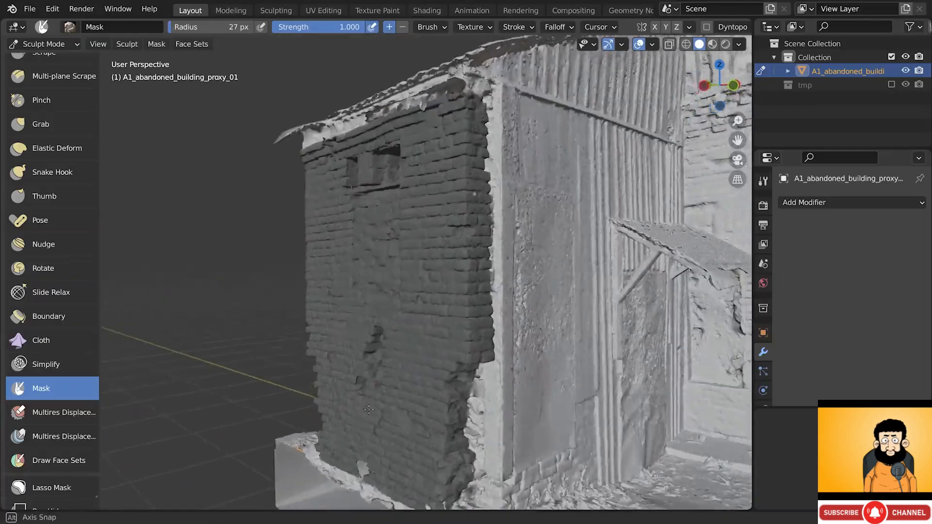
pyautogui.moveTo(451, 381)
pyautogui.mouseDown(button='middle')
pyautogui.moveTo(478, 392)
pyautogui.moveTo(411, 366)
pyautogui.mouseUp(button='middle')
pyautogui.scroll(1, 411, 366)
pyautogui.moveTo(478, 393); pyautogui.dragTo(485, 358)
pyautogui.scroll(-3, 452, 405)
pyautogui.moveTo(437, 329)
pyautogui.mouseDown(button='middle')
pyautogui.moveTo(451, 405)
pyautogui.moveTo(413, 383)
pyautogui.moveTo(381, 431)
pyautogui.mouseUp(button='middle')
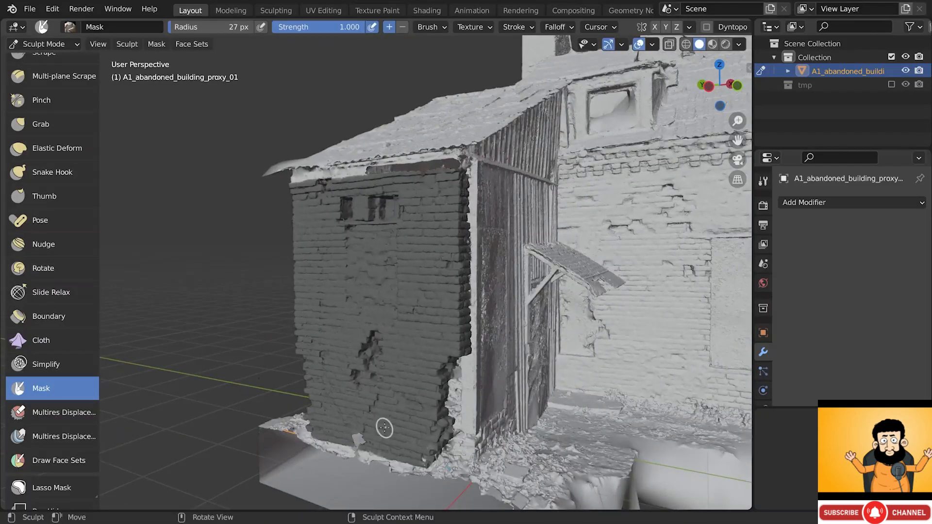
pyautogui.hotkey('ctrl', 's')
# - Run Mask Extract on the masked wall with Extract as Solid turned off
pyautogui.click(158, 47)
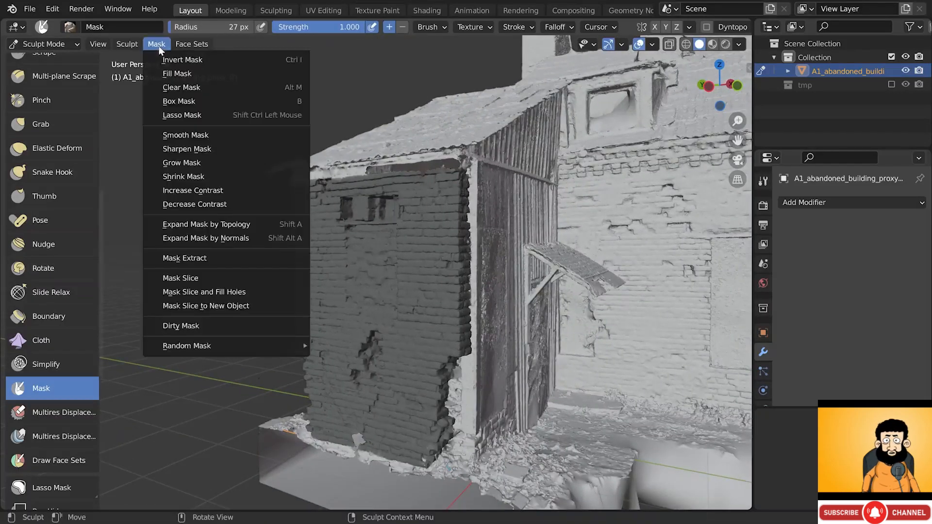
pyautogui.click(226, 257)
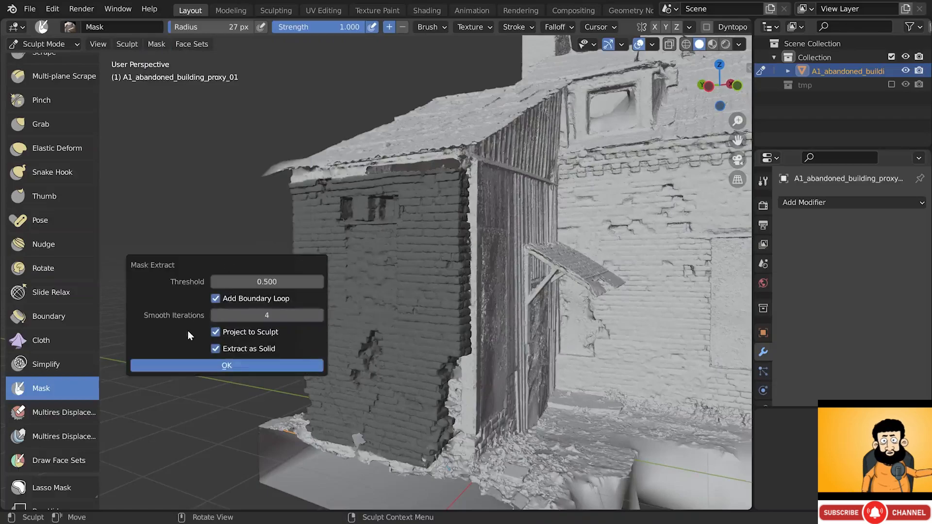
pyautogui.click(216, 349)
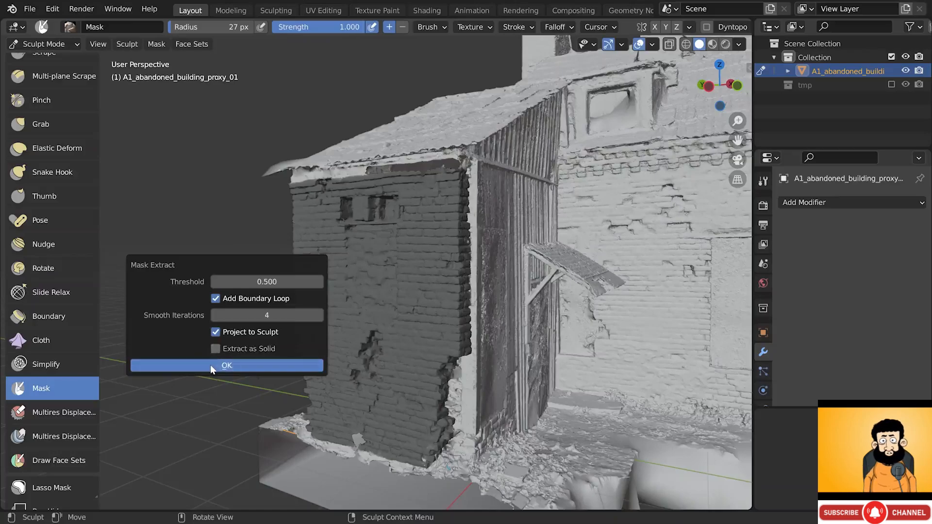
pyautogui.click(210, 365)
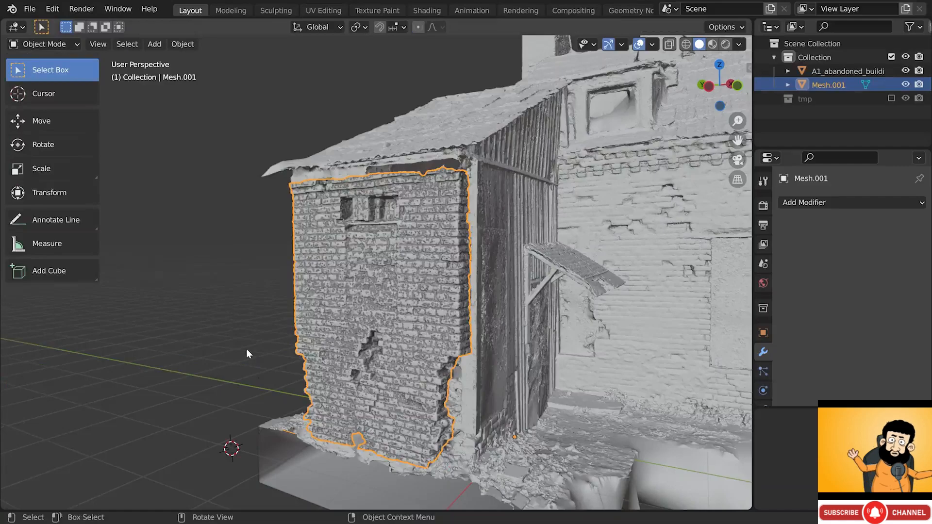
# - Reselect the extracted wall and test-move it, cancelling so it stays in place
pyautogui.click(334, 295)
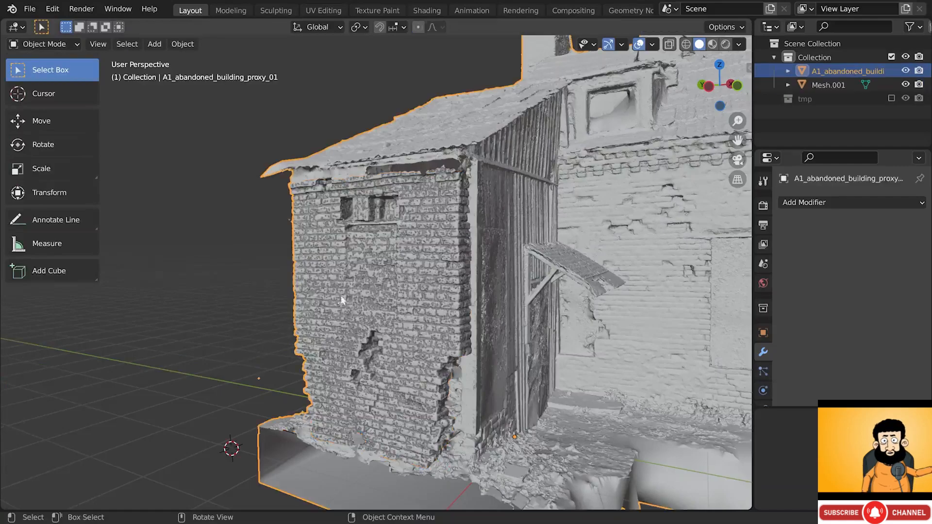
pyautogui.click(351, 297)
pyautogui.press('g')
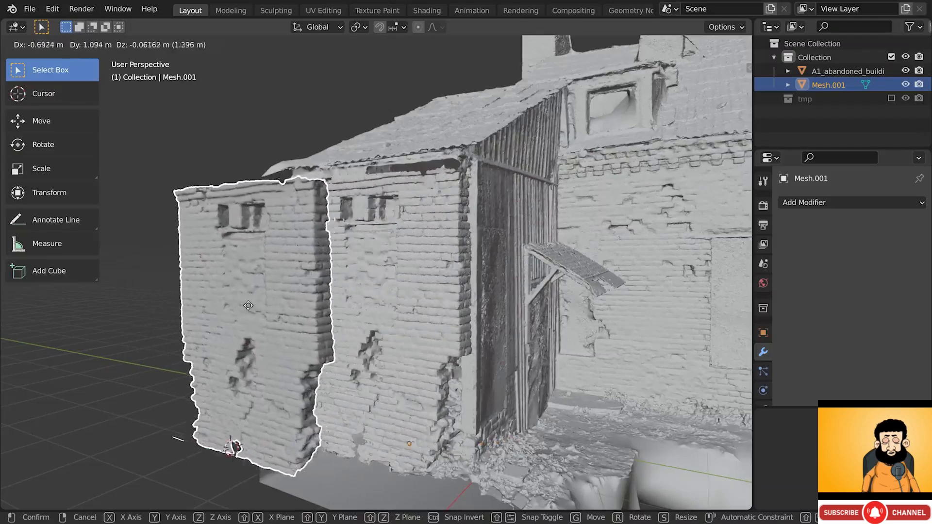
pyautogui.press('Escape')
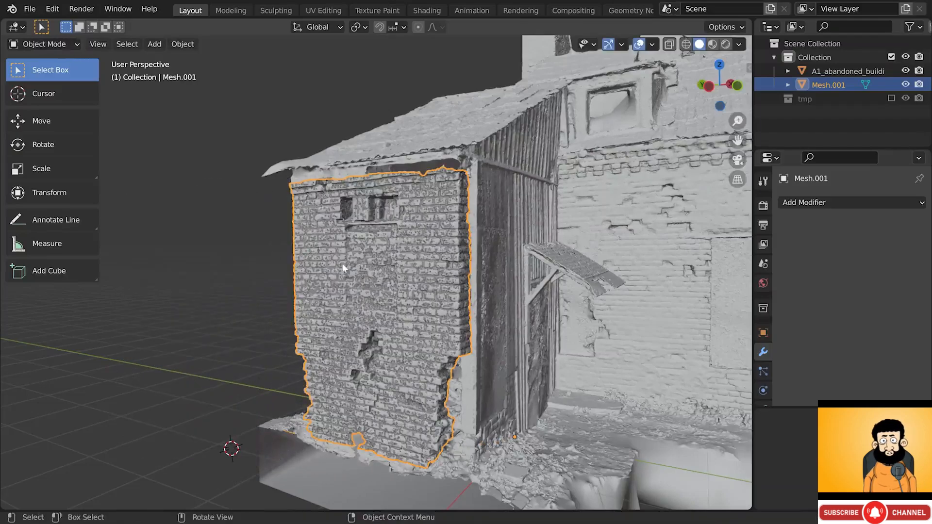
# - Rename the building's collection to 'proxy'
pyautogui.click(811, 56)
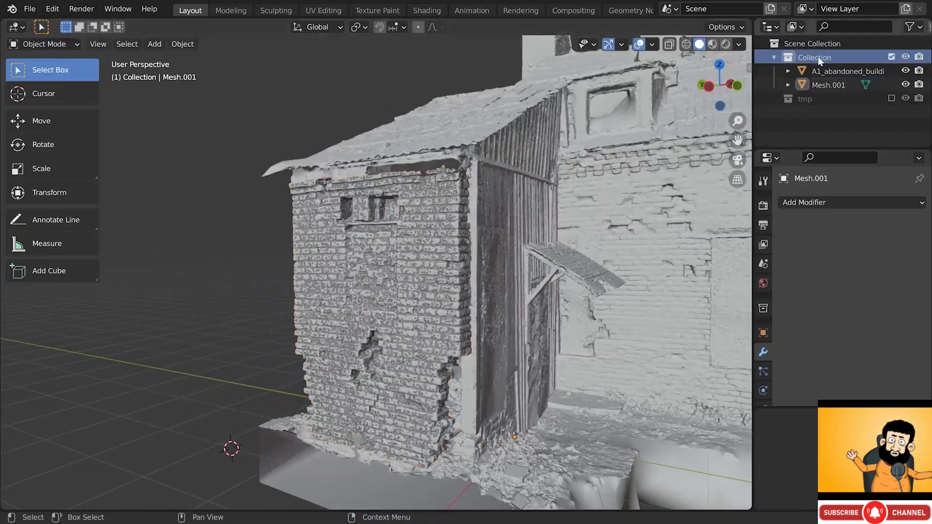
pyautogui.doubleClick(826, 57)
pyautogui.write('proxy')
pyautogui.press('Return')
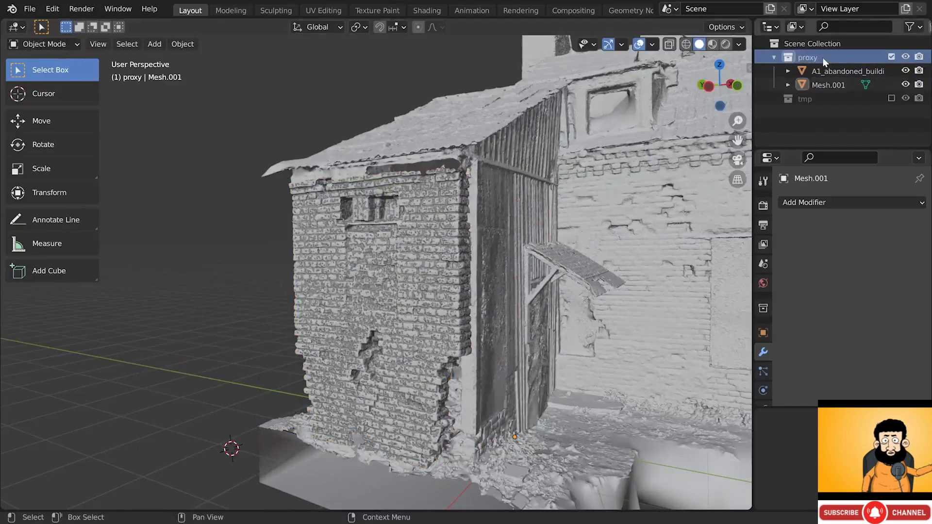
# - Move Mesh.001 into a new collection named retopo_01
pyautogui.click(825, 85)
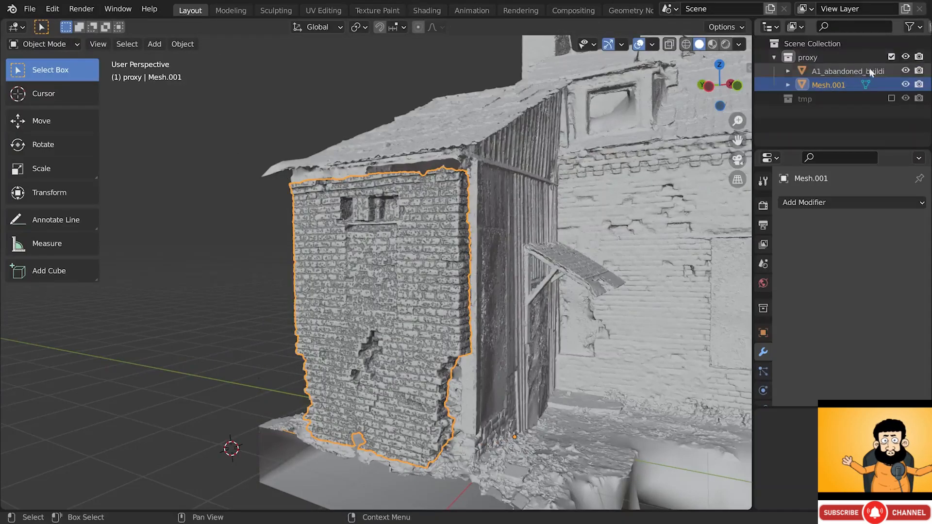
pyautogui.press('m')
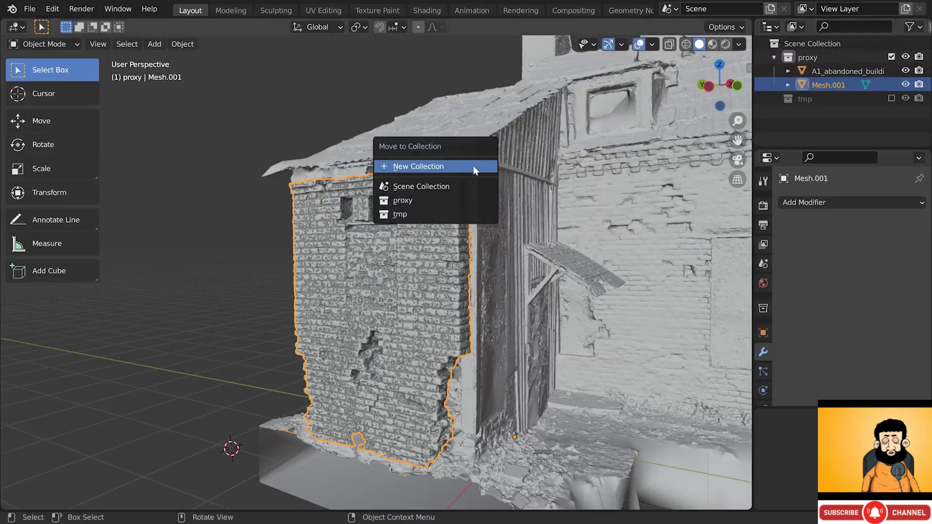
pyautogui.click(475, 168)
pyautogui.write('retopo')
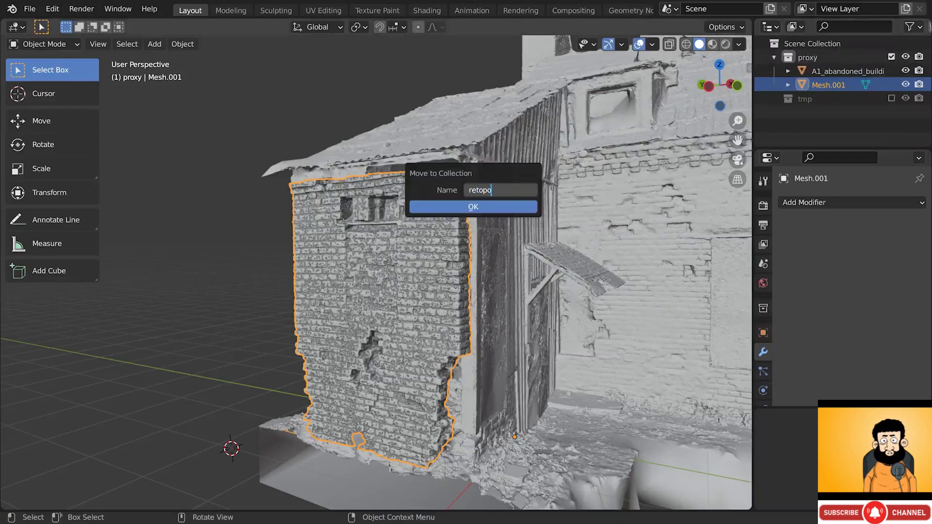
pyautogui.write('_01')
pyautogui.press('Return')
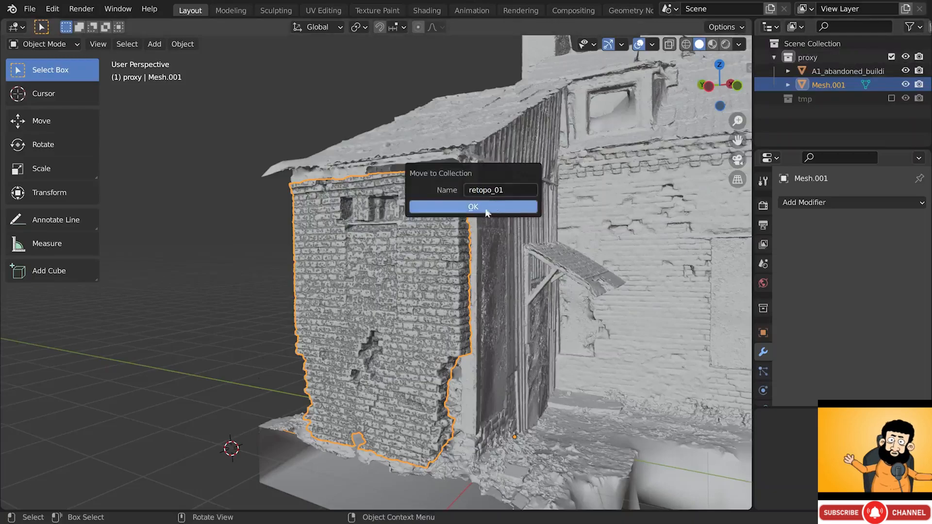
pyautogui.click(486, 210)
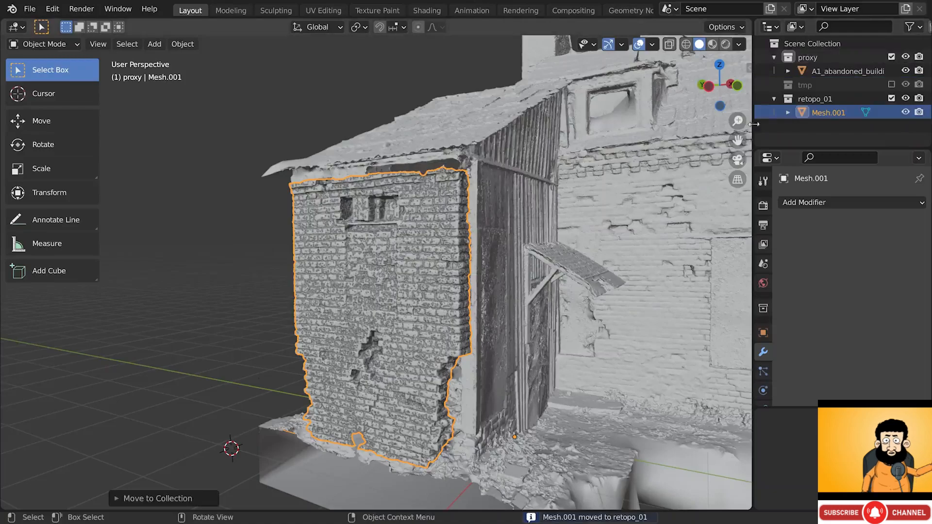
# - Place retopo_01 above tmp, exclude proxy and keep retopo_01 included
pyautogui.moveTo(818, 100)
pyautogui.mouseDown()
pyautogui.moveTo(819, 68)
pyautogui.moveTo(816, 82)
pyautogui.mouseUp()
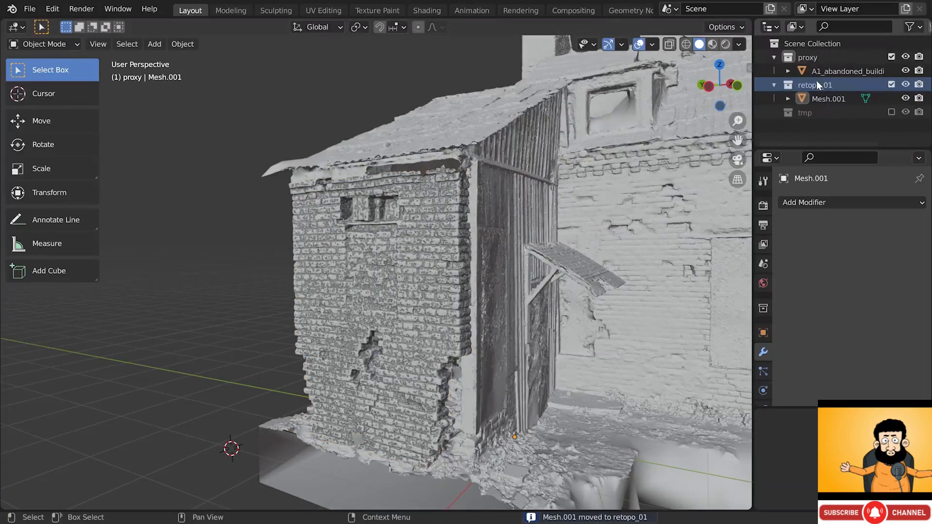
pyautogui.click(774, 57)
pyautogui.click(774, 71)
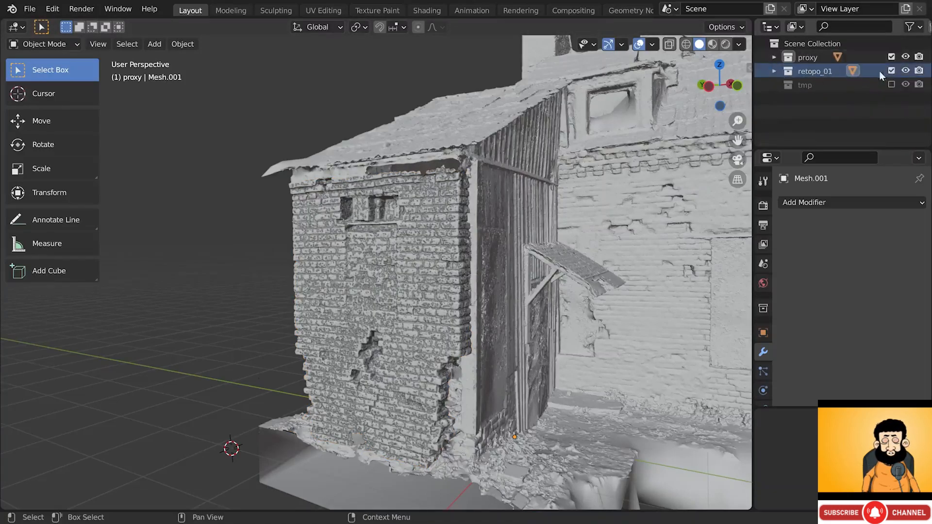
pyautogui.moveTo(893, 56); pyautogui.dragTo(891, 71)
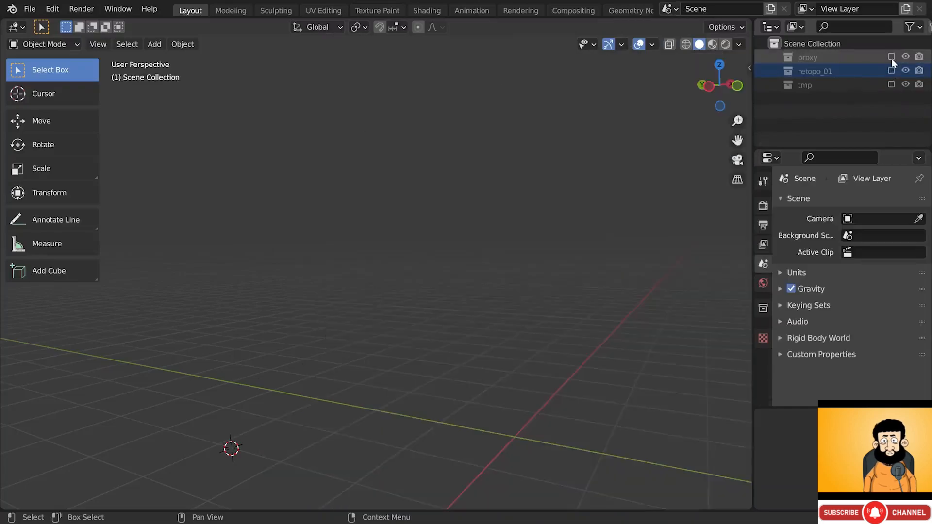
pyautogui.click(892, 57)
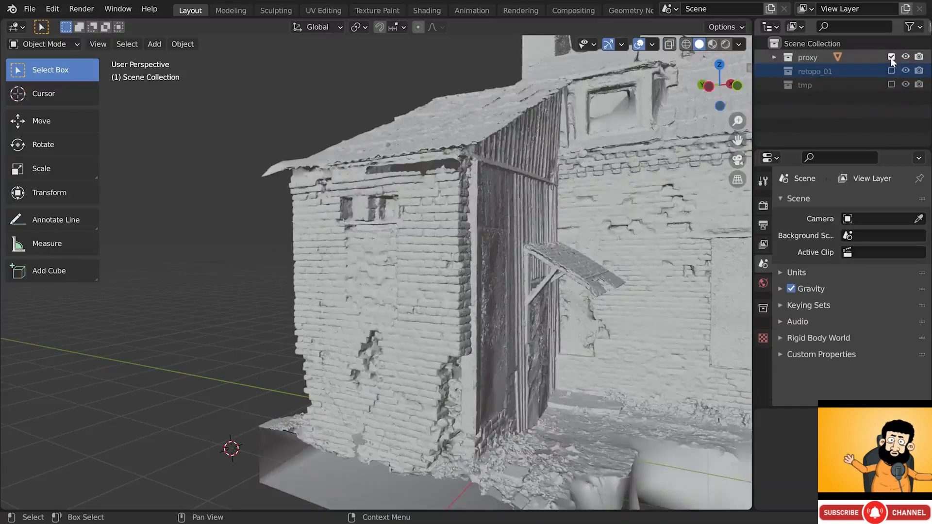
pyautogui.click(891, 57)
pyautogui.click(891, 71)
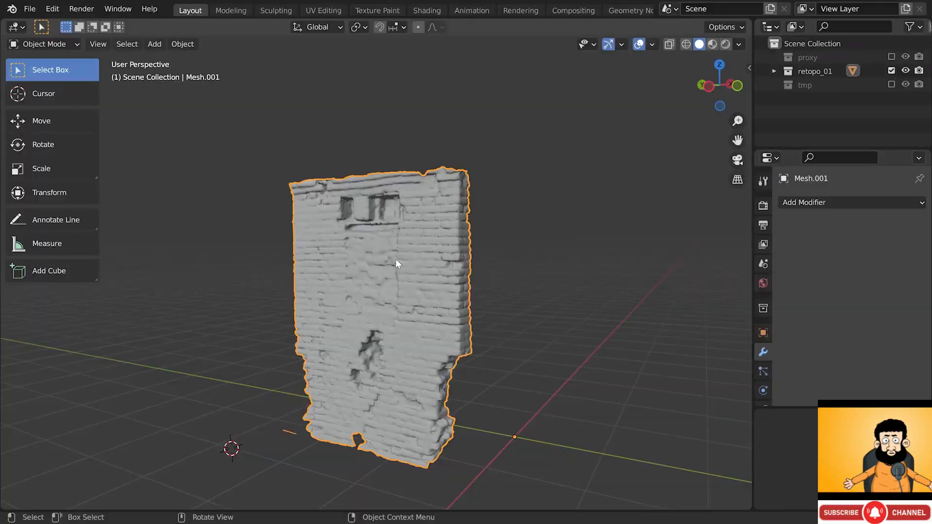
# - Enter Edit Mode on the wall and box-select the stray floating vertices
pyautogui.press('Tab')
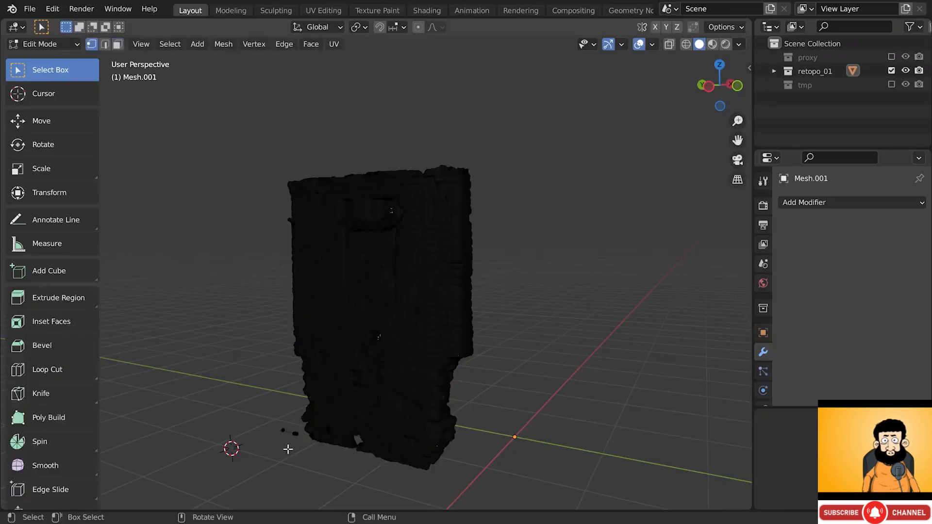
pyautogui.scroll(4, 288, 450)
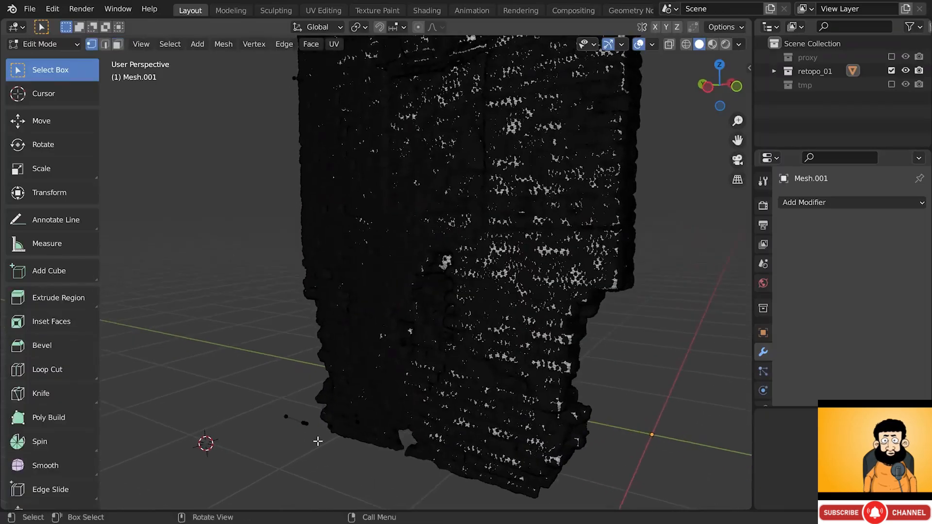
pyautogui.moveTo(318, 441); pyautogui.dragTo(268, 409)
# - Delete the selected stray vertices with X > Vertices
pyautogui.scroll(-2, 372, 269)
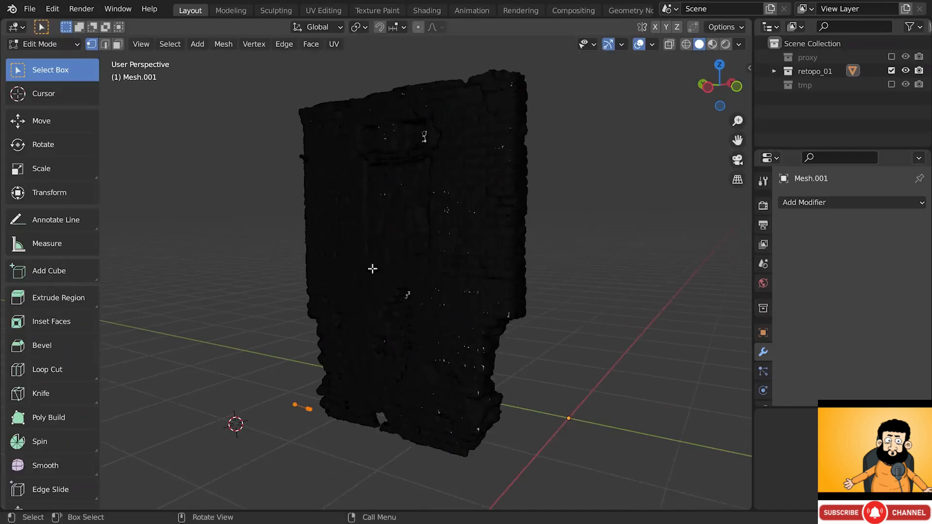
pyautogui.moveTo(373, 269); pyautogui.dragTo(385, 235, button='middle')
pyautogui.press('b')
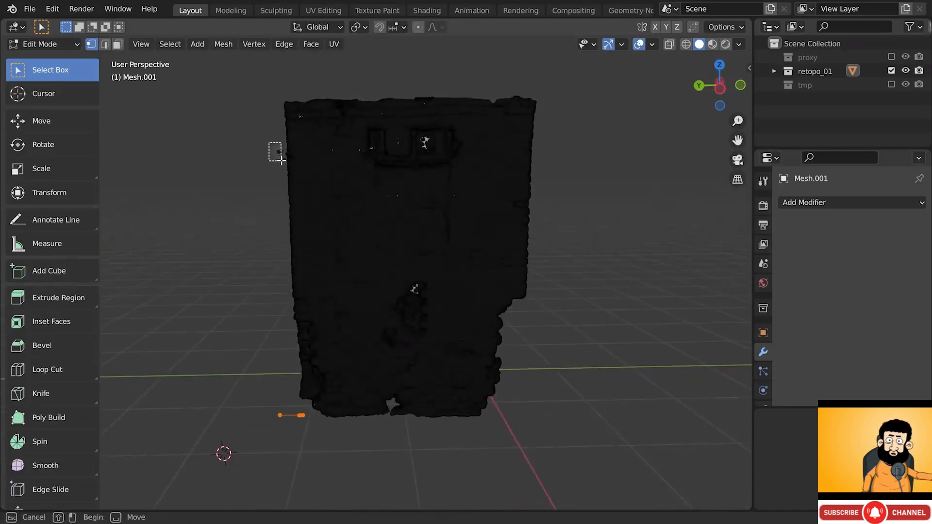
pyautogui.press('Escape')
pyautogui.moveTo(293, 168); pyautogui.dragTo(359, 201, button='middle')
pyautogui.press('x')
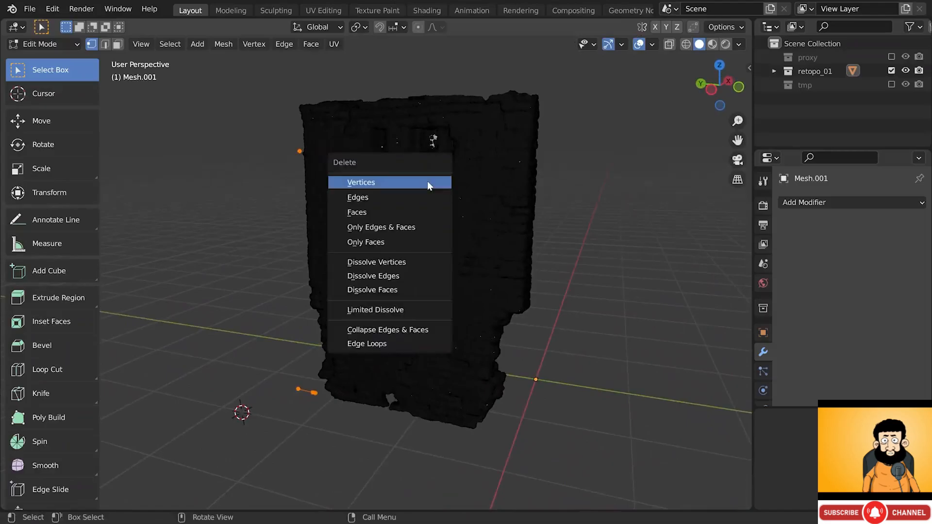
pyautogui.click(427, 181)
# - Return to Object Mode and reframe the cleaned wall
pyautogui.moveTo(427, 182); pyautogui.dragTo(377, 187, button='middle')
pyautogui.scroll(2, 439, 178)
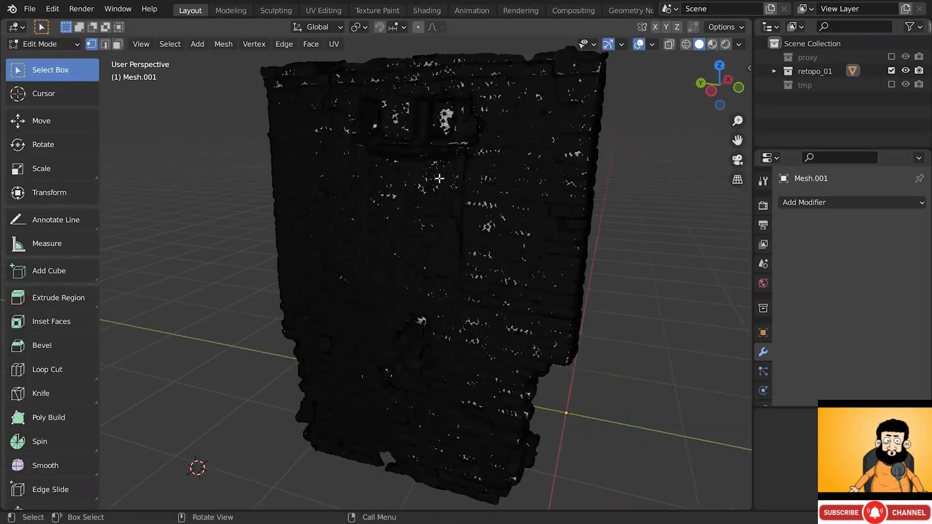
pyautogui.press('Tab')
pyautogui.keyDown('shift'); pyautogui.moveTo(470, 180); pyautogui.dragTo(403, 143, button='middle'); pyautogui.keyUp('shift')
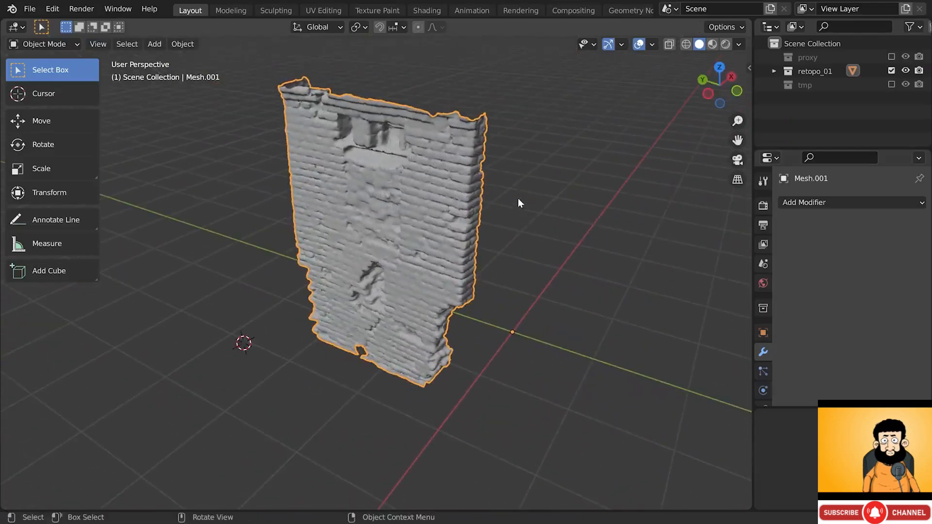
# - Place the 3D cursor on the wall's top edge and add a Plain Axes empty there
pyautogui.keyDown('shift'); pyautogui.moveTo(385, 104); pyautogui.dragTo(382, 103, button='right'); pyautogui.keyUp('shift')
pyautogui.keyDown('shift'); pyautogui.moveTo(382, 102); pyautogui.dragTo(371, 158, button='middle'); pyautogui.keyUp('shift')
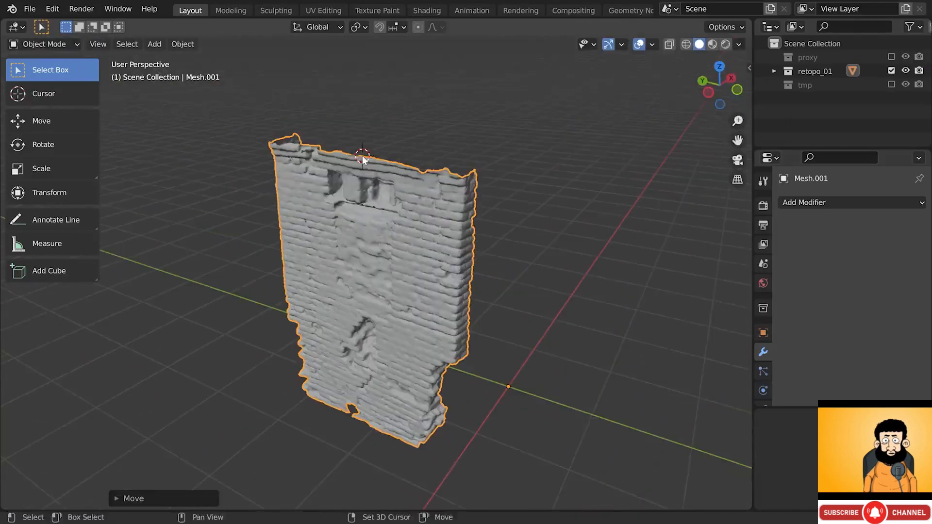
pyautogui.keyDown('shift'); pyautogui.moveTo(366, 157); pyautogui.dragTo(373, 157, button='right'); pyautogui.keyUp('shift')
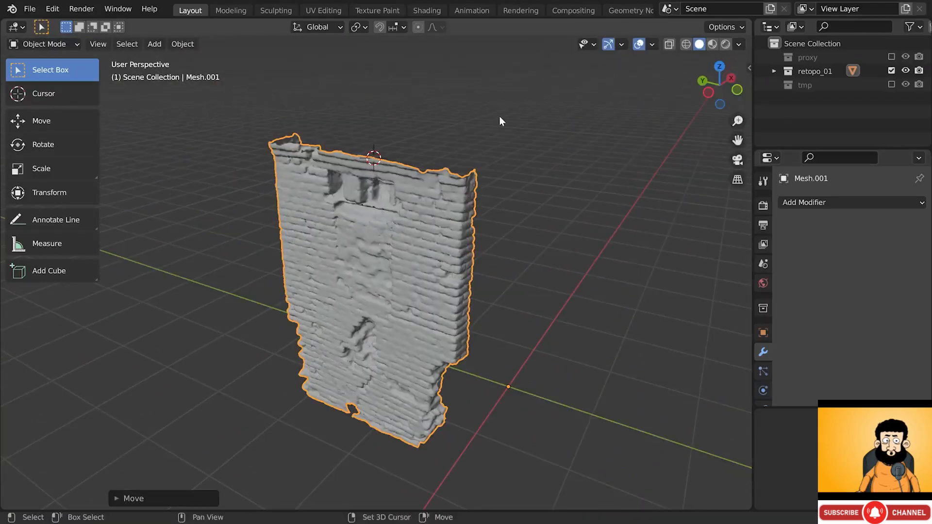
pyautogui.hotkey('shift', 'a')
pyautogui.moveTo(492, 255)
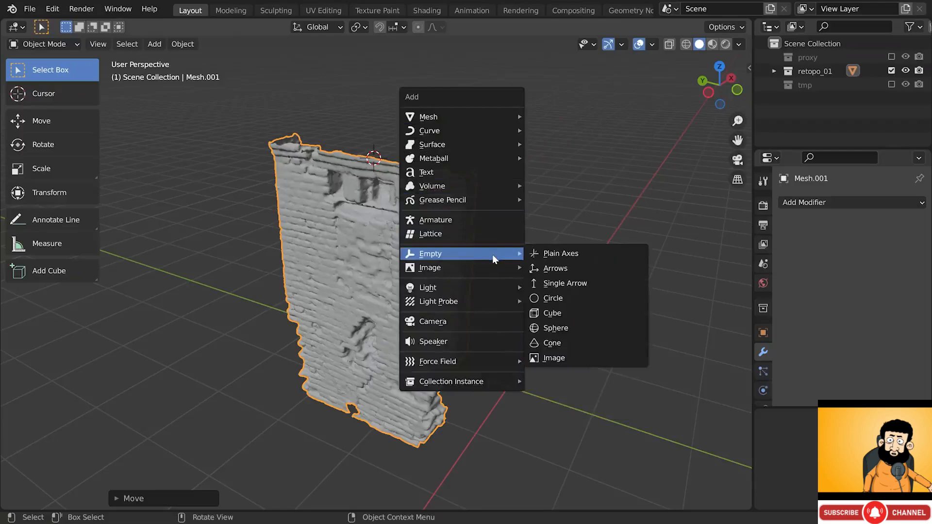
pyautogui.click(548, 253)
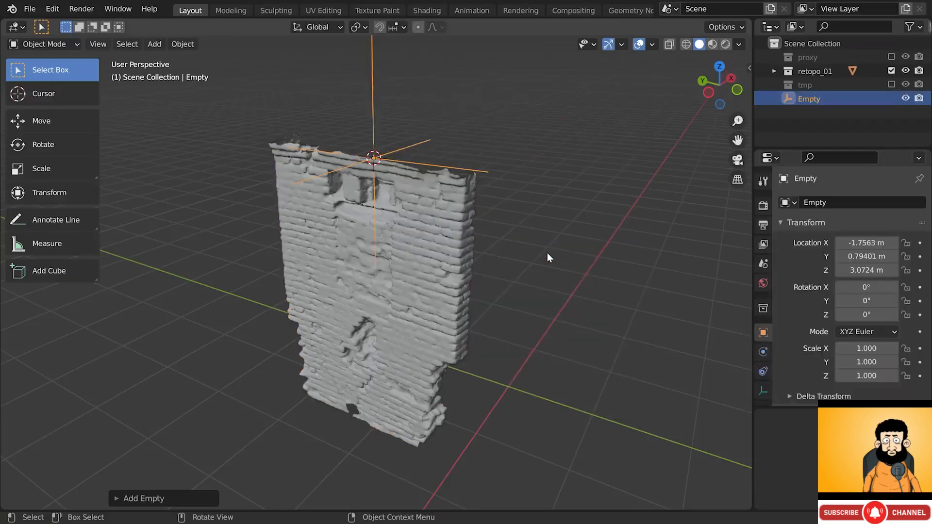
# - Scale the empty down to 0.375 and raise it along Z above the wall
pyautogui.press('s')
pyautogui.click(445, 178)
pyautogui.press('g')
pyautogui.press('z')
pyautogui.click(426, 168)
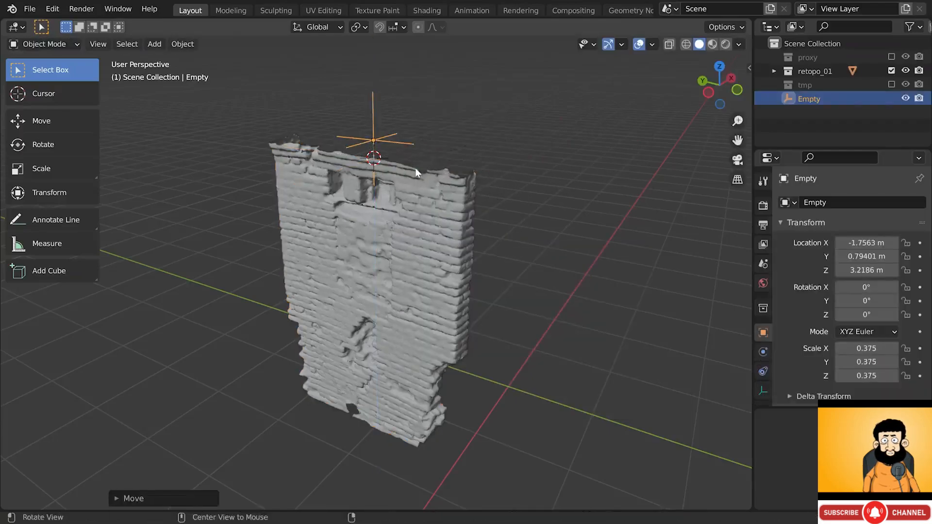
pyautogui.click(421, 173)
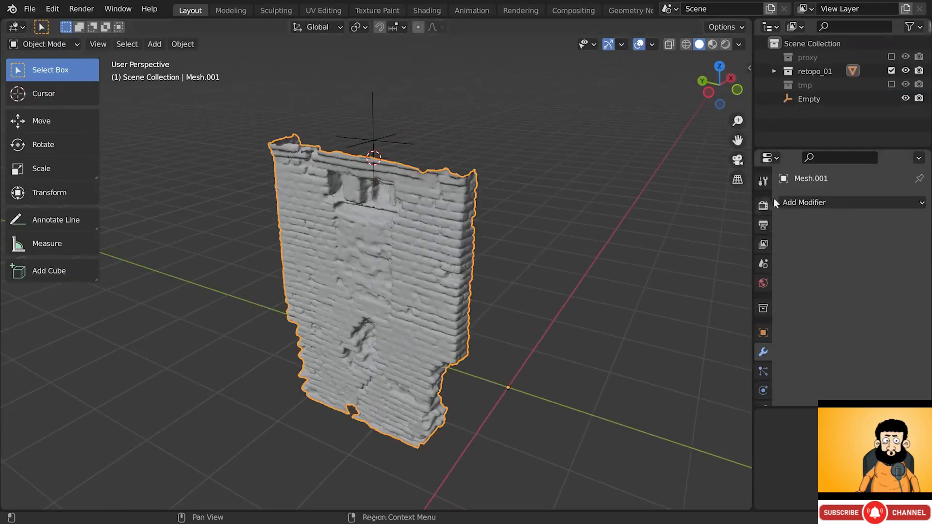
# - Add a Mirror modifier to Mesh.001 and switch its axis from X to Y
pyautogui.click(799, 201)
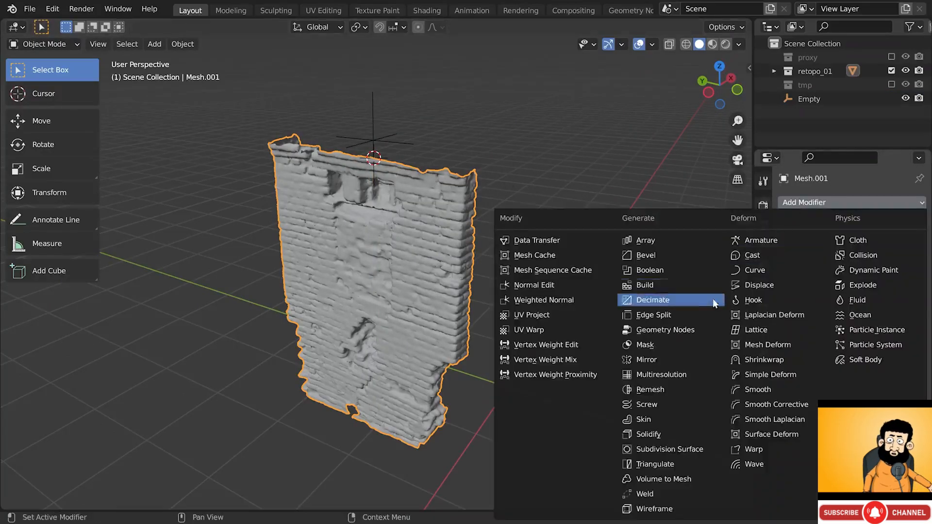
pyautogui.click(676, 360)
pyautogui.scroll(-2, 541, 315)
pyautogui.keyDown('shift'); pyautogui.moveTo(625, 314); pyautogui.dragTo(513, 322, button='middle'); pyautogui.keyUp('shift')
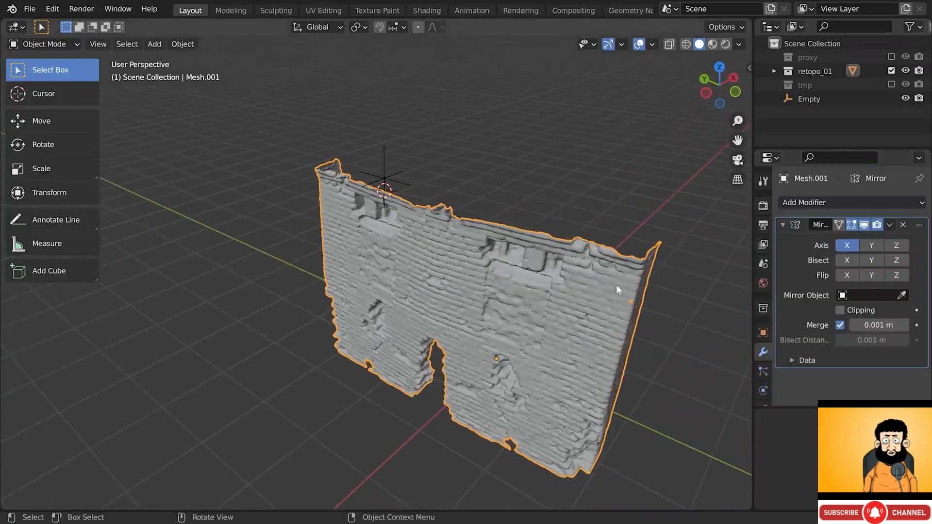
pyautogui.click(848, 246)
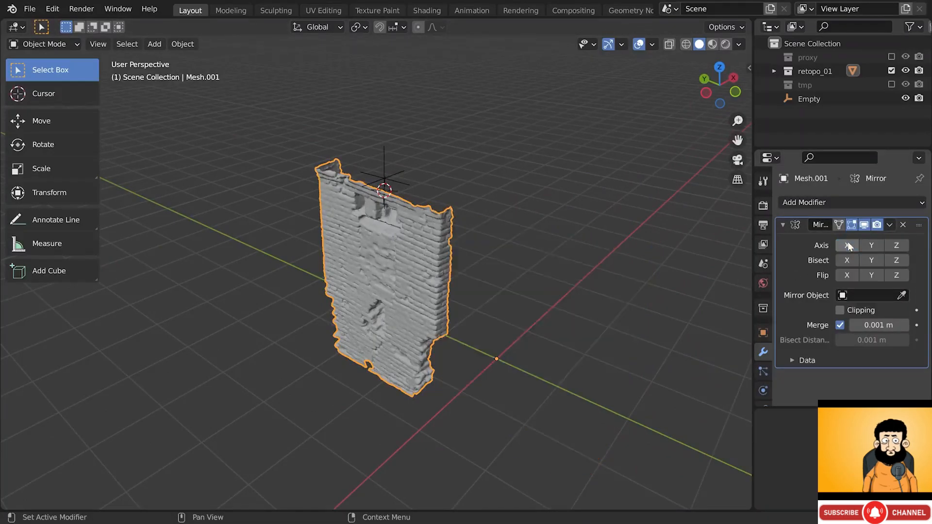
pyautogui.click(870, 247)
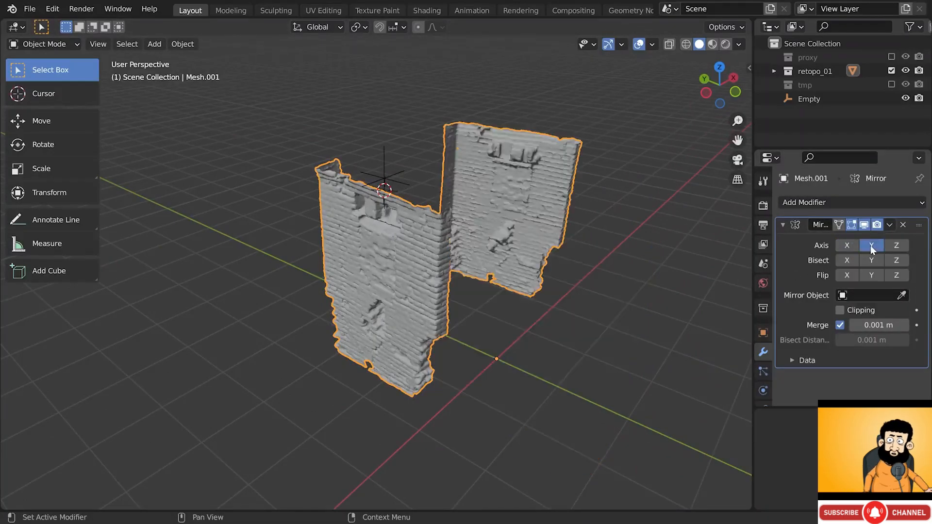
pyautogui.moveTo(543, 206); pyautogui.dragTo(488, 174, button='middle')
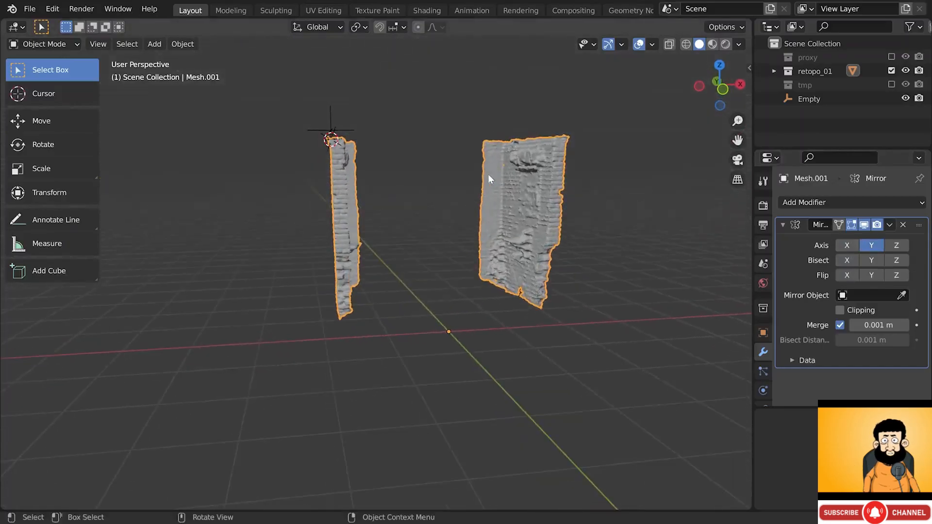
pyautogui.press('g')
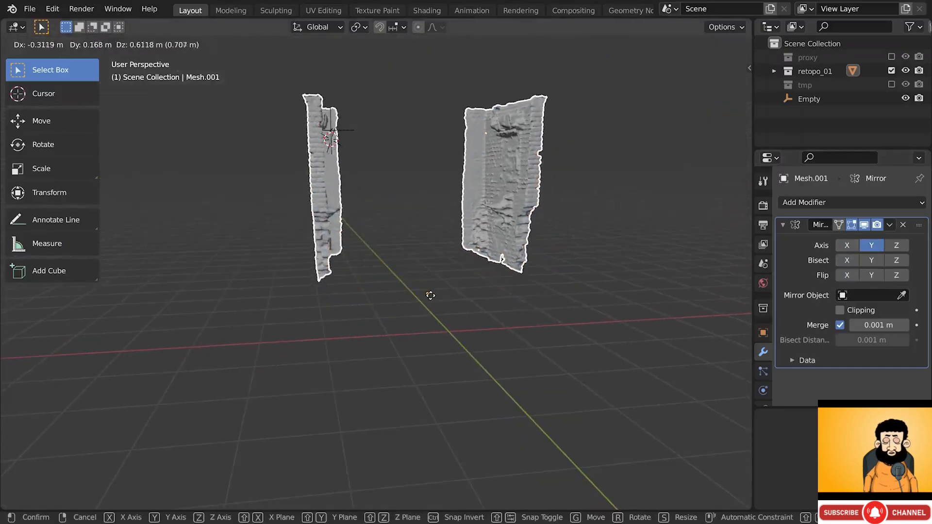
pyautogui.press('Escape')
# - Set the Empty as the Mirror modifier's mirror object
pyautogui.moveTo(348, 231); pyautogui.dragTo(447, 252, button='middle')
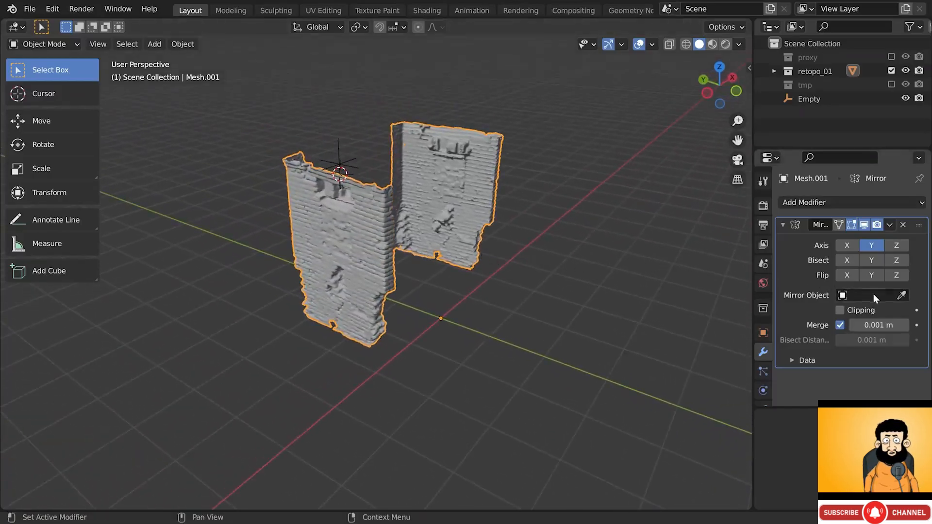
pyautogui.click(901, 295)
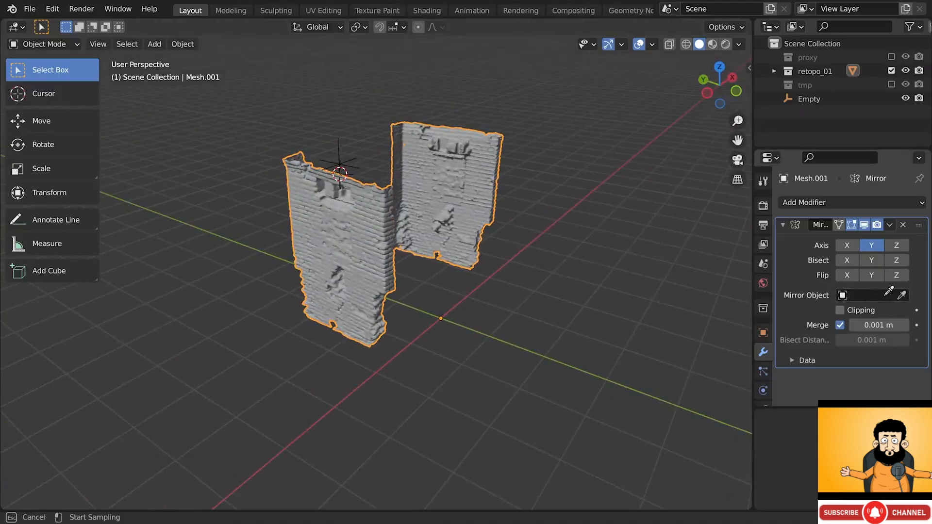
pyautogui.click(342, 156)
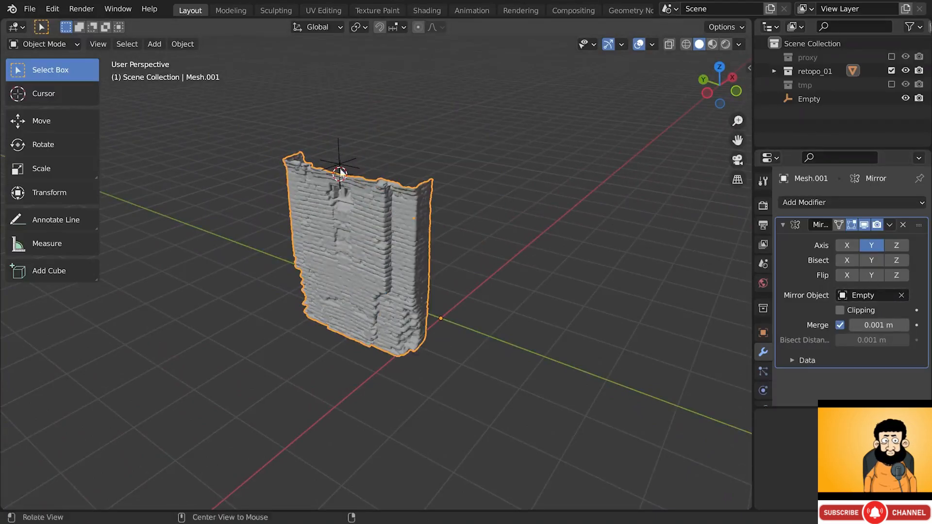
pyautogui.moveTo(339, 159); pyautogui.dragTo(318, 185, button='middle')
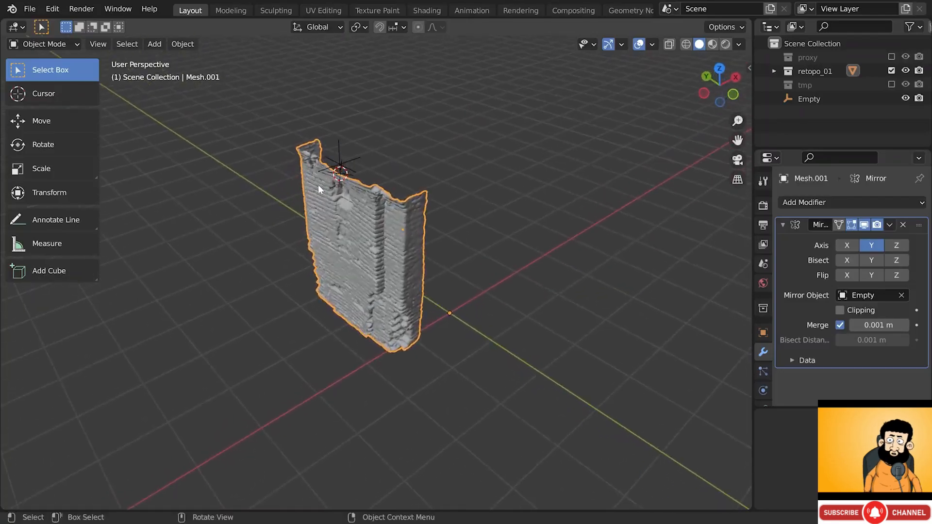
# - Switch the wall's Mirror modifier axis from Y to X
pyautogui.click(341, 166)
pyautogui.press('g')
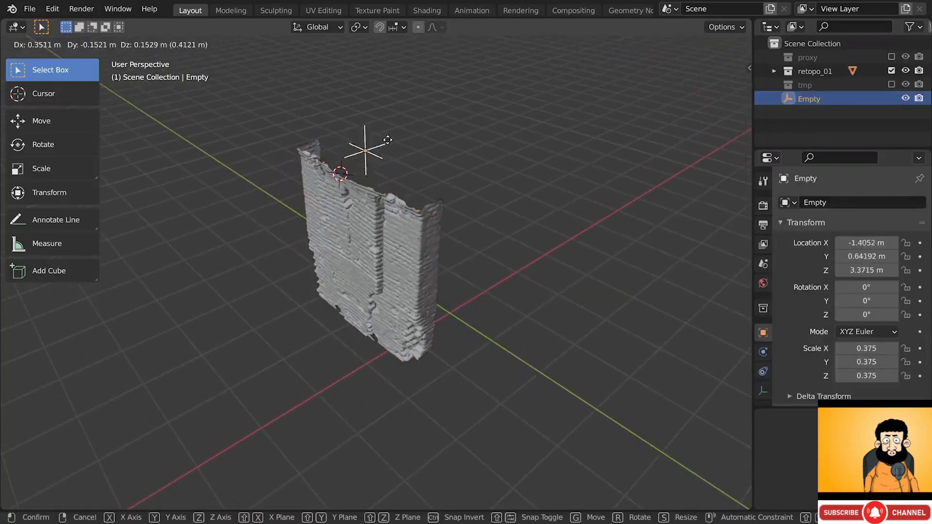
pyautogui.press('Escape')
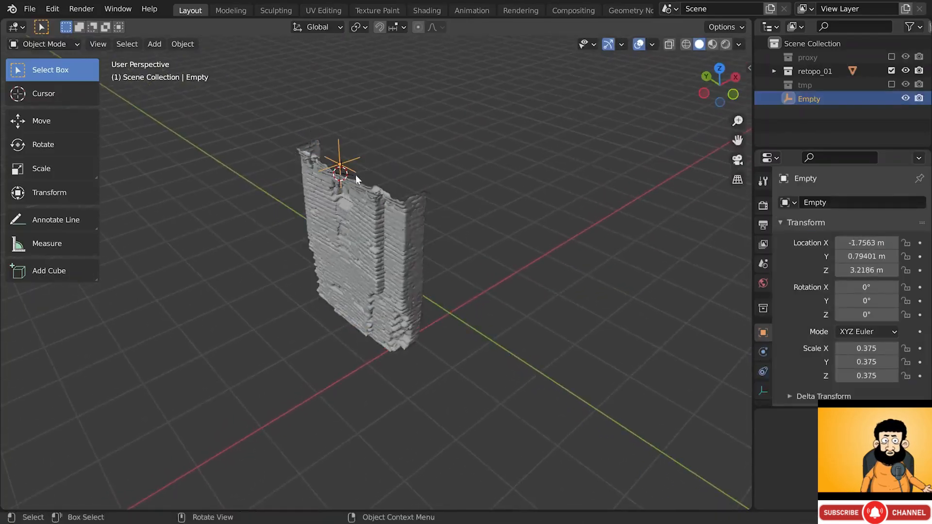
pyautogui.click(373, 206)
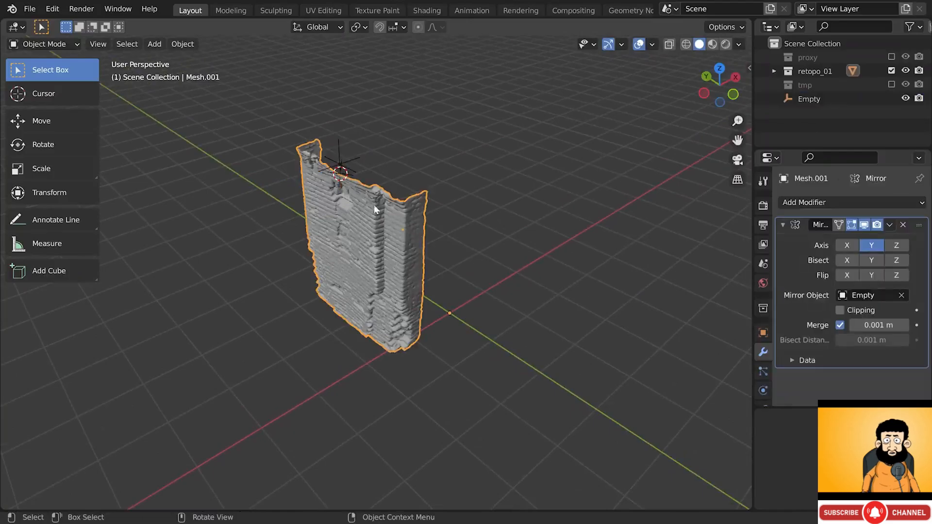
pyautogui.click(861, 245)
pyautogui.click(850, 243)
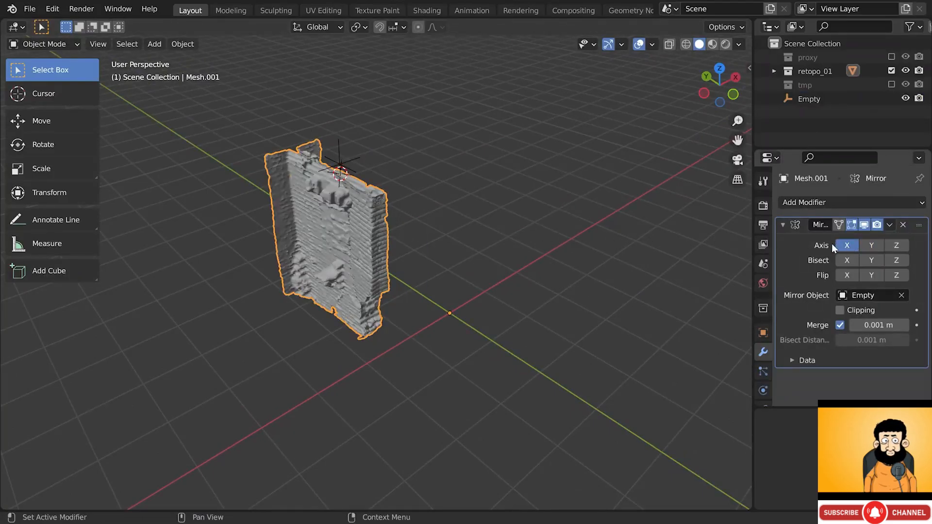
# - Move the Empty and rotate it -4.76° about Z to line up with the wall
pyautogui.click(362, 172)
pyautogui.press('g')
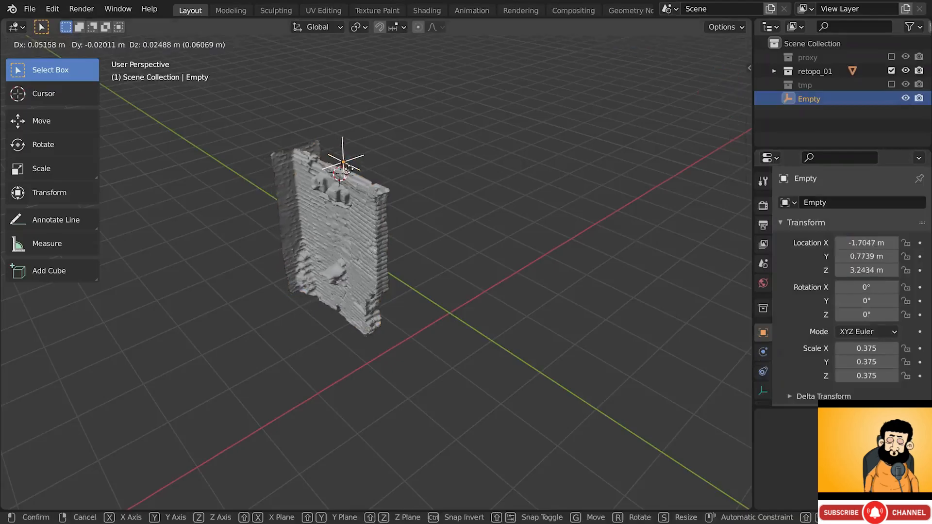
pyautogui.click(391, 167)
pyautogui.press('r')
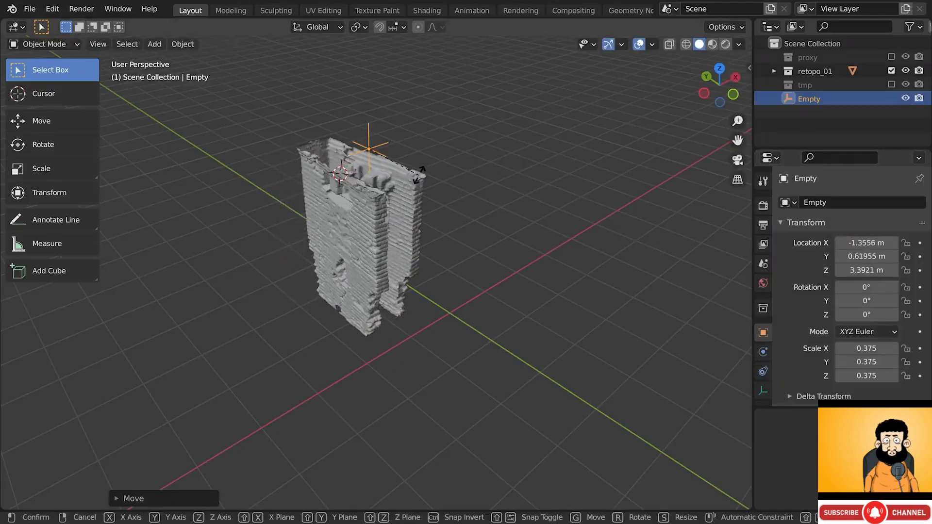
pyautogui.press('z')
pyautogui.click(392, 194)
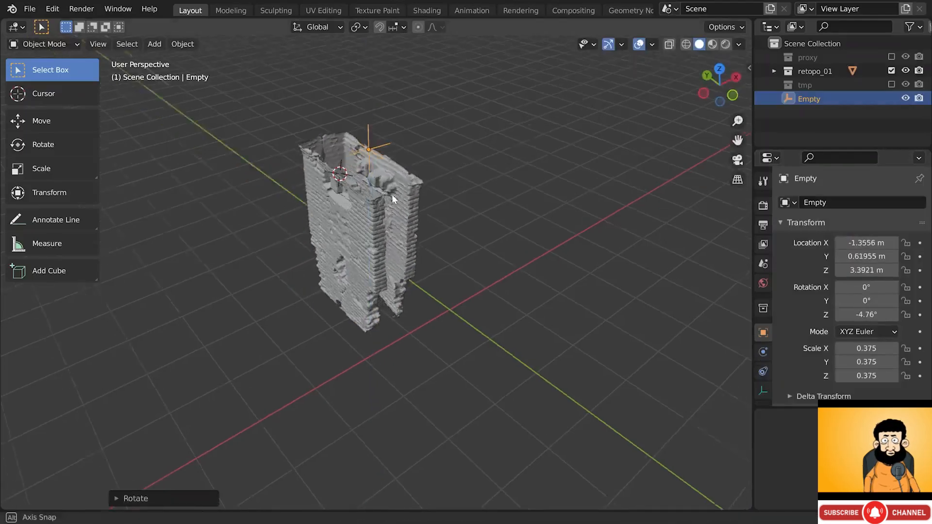
# - Nudge the Empty's position once more and reselect the wall mesh
pyautogui.moveTo(392, 194); pyautogui.dragTo(397, 150, button='middle')
pyautogui.press('g')
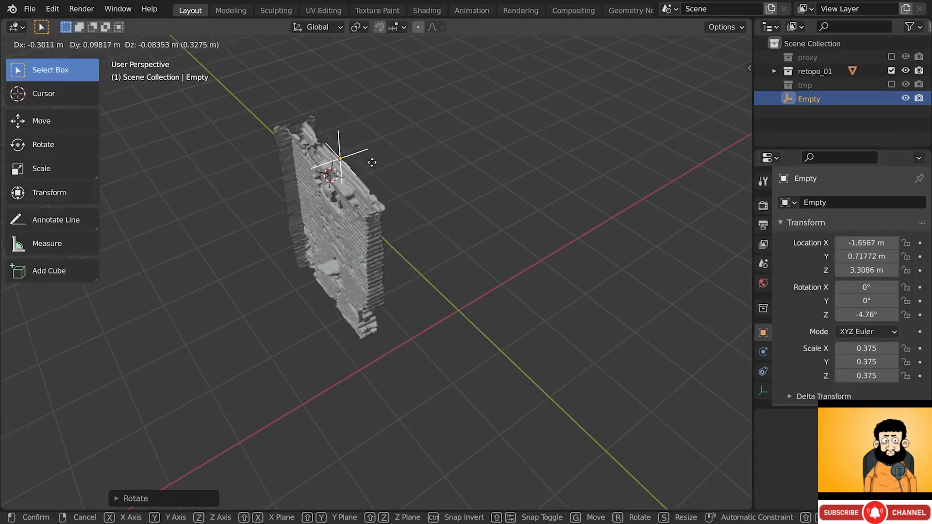
pyautogui.click(376, 161)
pyautogui.scroll(3, 290, 118)
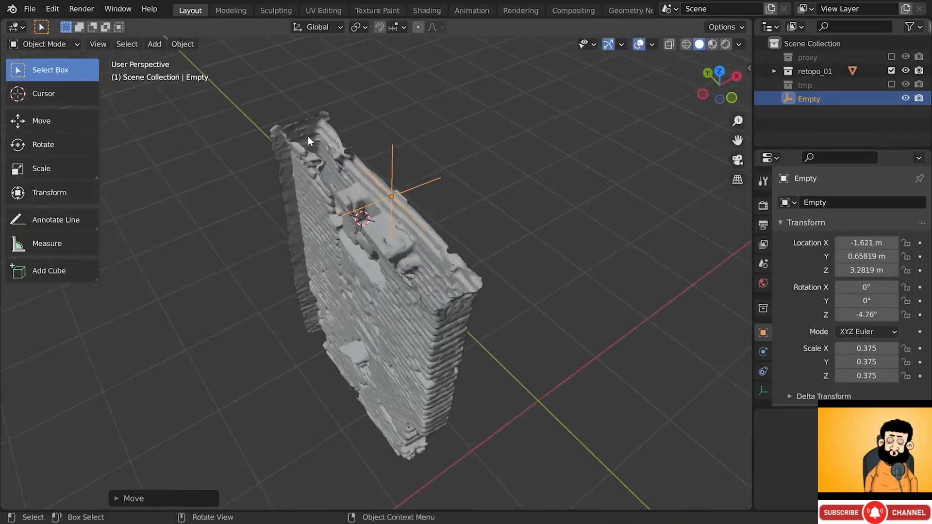
pyautogui.moveTo(313, 137); pyautogui.dragTo(308, 156, button='middle')
pyautogui.click(308, 156)
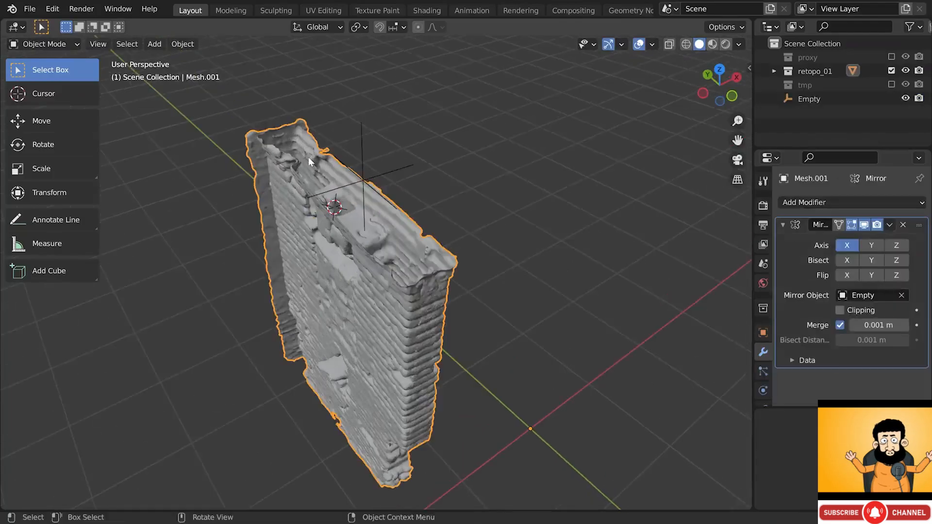
# - Enable Bisect and Flip on X in the Mirror modifier, then shift the Empty
pyautogui.click(847, 261)
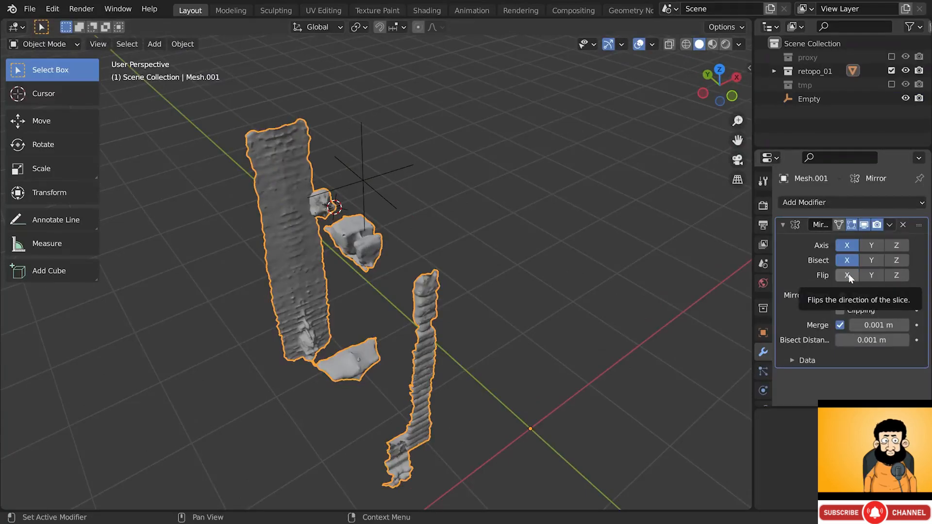
pyautogui.click(849, 274)
pyautogui.click(388, 173)
pyautogui.press('g')
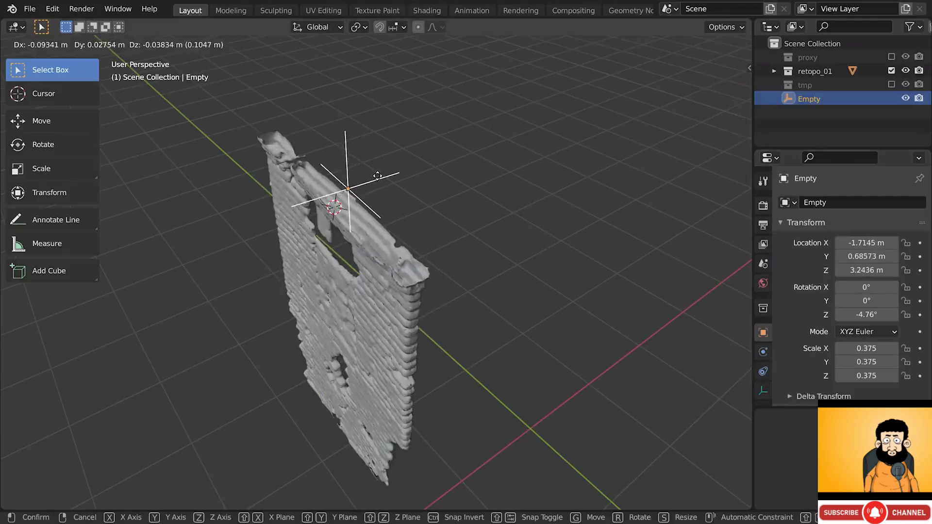
pyautogui.click(377, 251)
pyautogui.moveTo(378, 251); pyautogui.dragTo(397, 194, button='middle')
# - Tilt the Empty in several small rotations while viewing the wall edge-on
pyautogui.press('r')
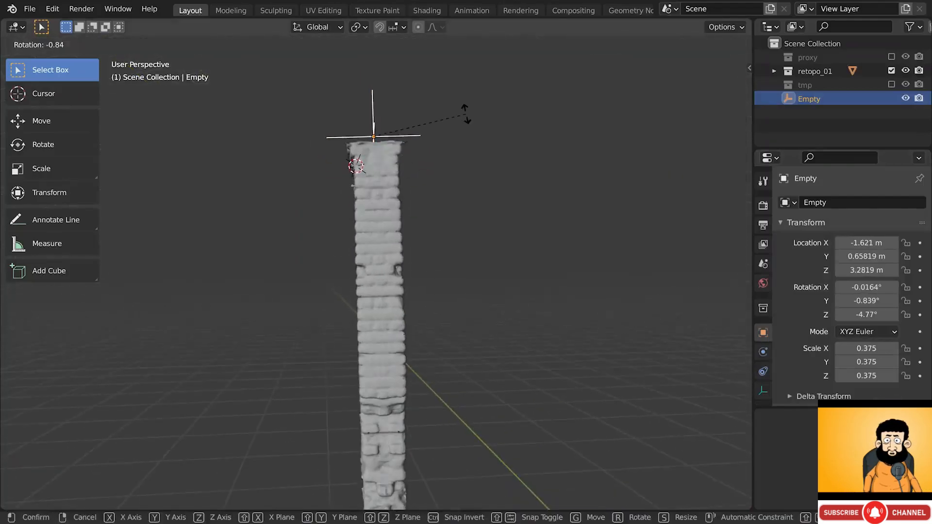
pyautogui.click(465, 109)
pyautogui.keyDown('shift'); pyautogui.moveTo(445, 252); pyautogui.dragTo(441, 196, button='middle'); pyautogui.keyUp('shift')
pyautogui.press('r')
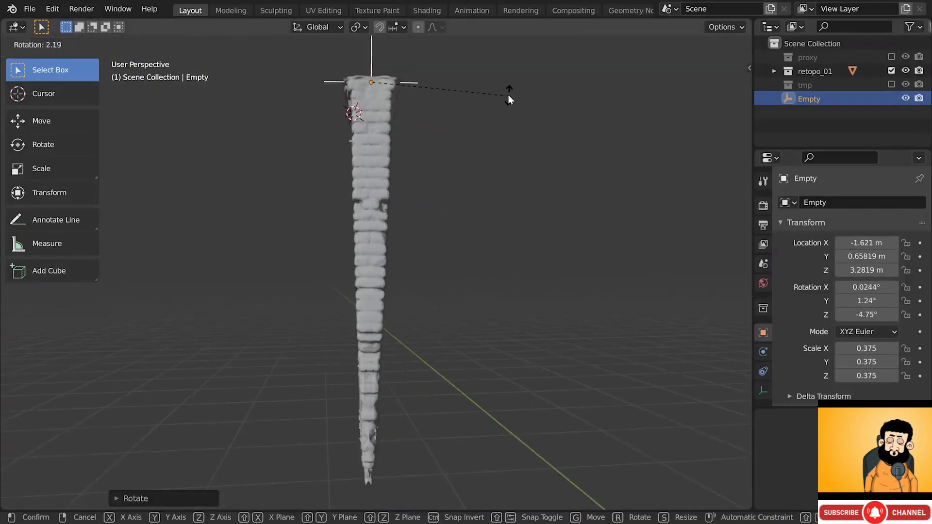
pyautogui.click(505, 124)
pyautogui.press('r')
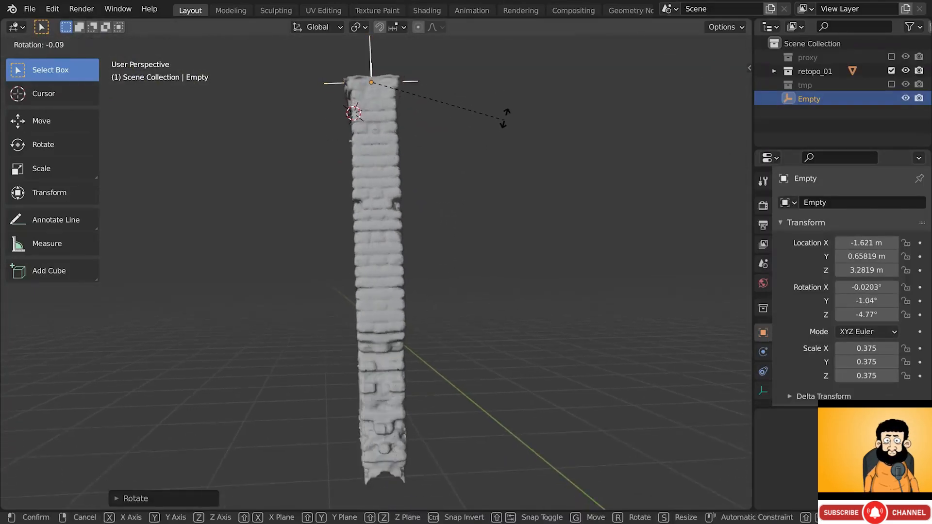
pyautogui.click(505, 114)
pyautogui.moveTo(369, 291); pyautogui.dragTo(502, 240, button='middle')
pyautogui.press('r')
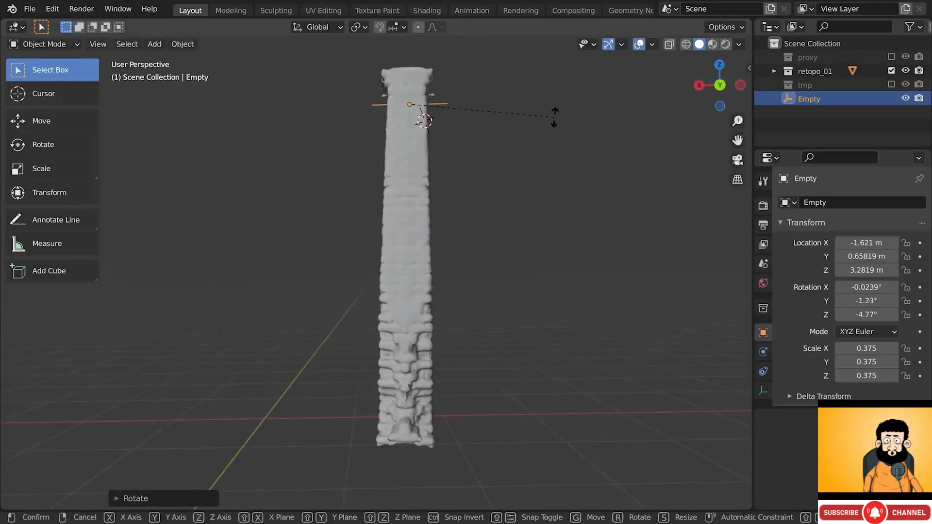
pyautogui.click(524, 77)
# - Refine the Empty's position and rotation, then view the wall's face
pyautogui.press('g')
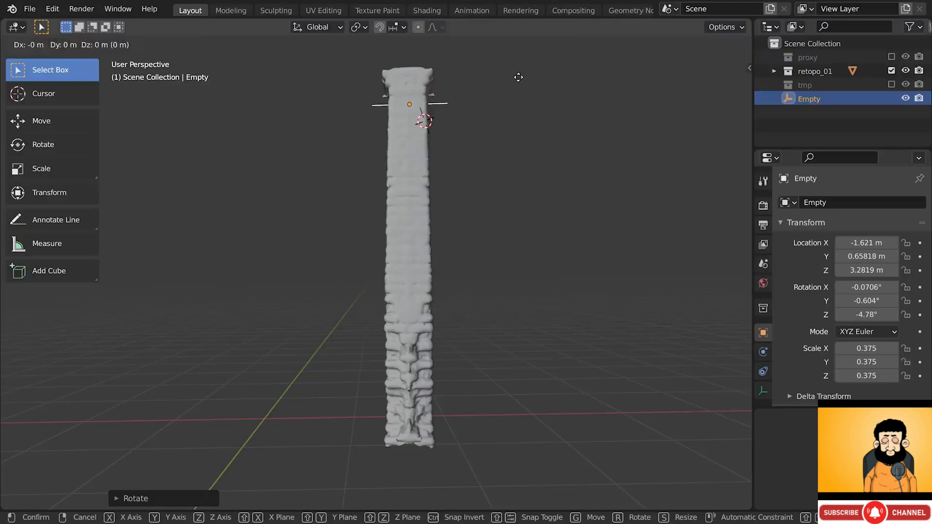
pyautogui.click(519, 78)
pyautogui.press('r')
pyautogui.click(508, 71)
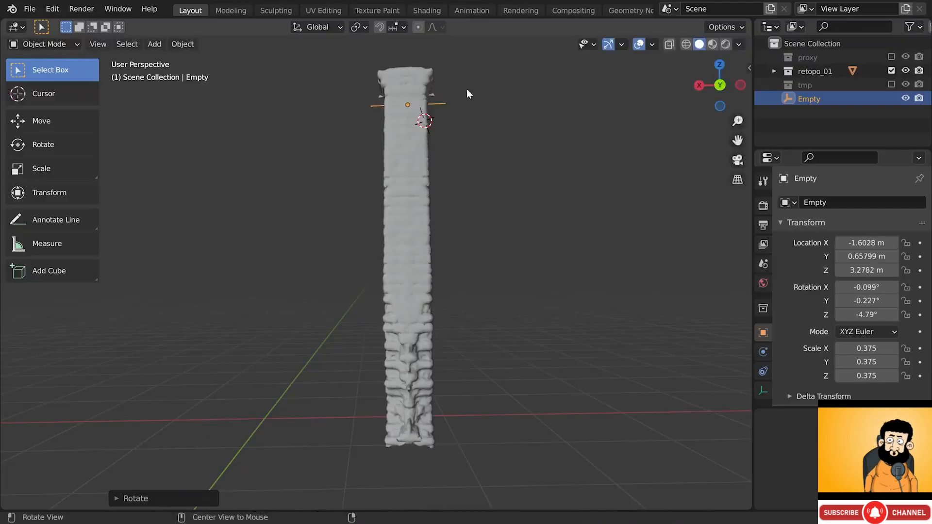
pyautogui.moveTo(457, 92); pyautogui.dragTo(669, 98, button='middle')
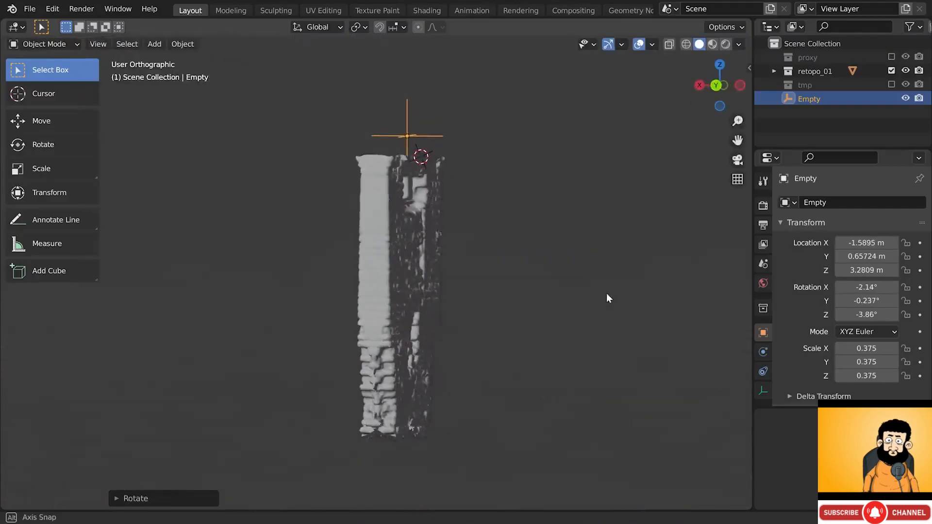
pyautogui.moveTo(607, 294); pyautogui.dragTo(626, 299, button='middle')
# - Place the Empty at X -1.5979, Y 0.65836, Z 3.2694 m and return to perspective view
pyautogui.press('r')
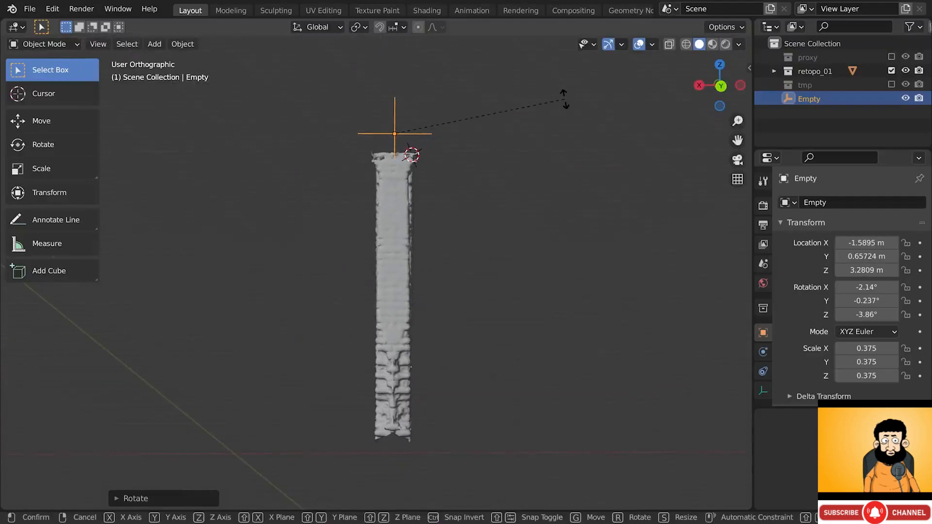
pyautogui.rightClick(564, 111)
pyautogui.press('r')
pyautogui.press('z')
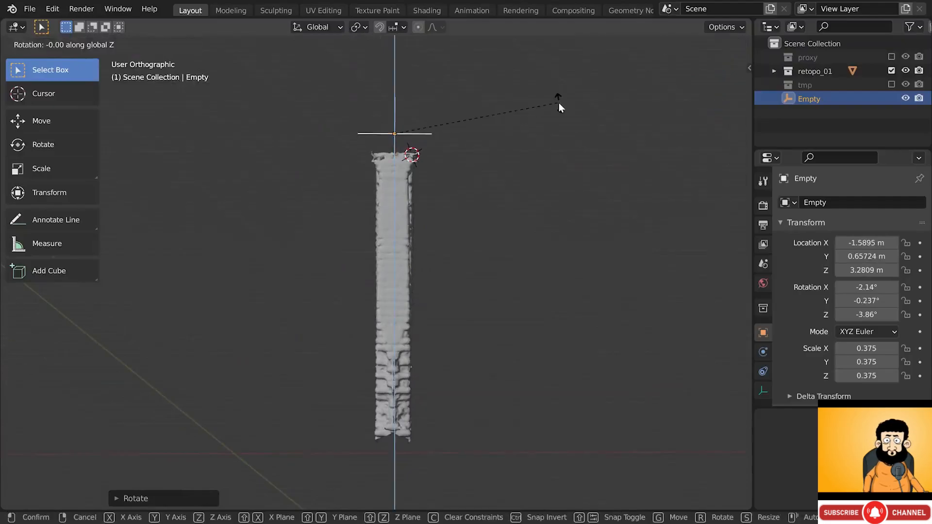
pyautogui.rightClick(557, 103)
pyautogui.press('g')
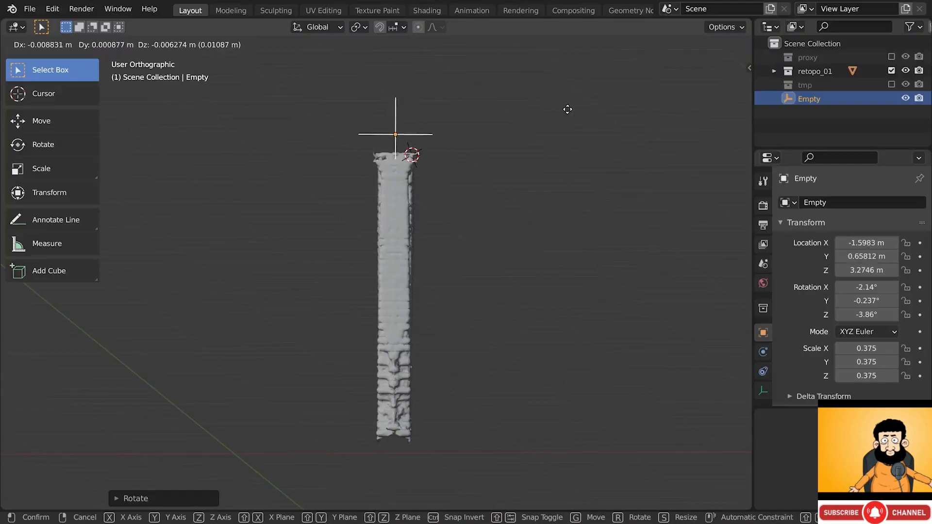
pyautogui.click(568, 110)
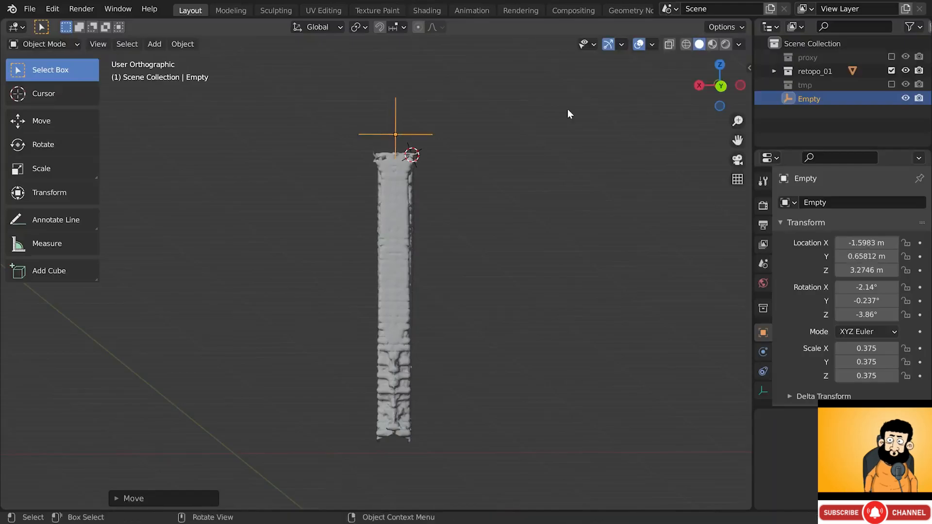
pyautogui.moveTo(395, 223)
pyautogui.mouseDown(button='middle')
pyautogui.moveTo(557, 225)
pyautogui.moveTo(678, 208)
pyautogui.moveTo(689, 222)
pyautogui.moveTo(408, 243)
pyautogui.moveTo(398, 224)
pyautogui.mouseUp(button='middle')
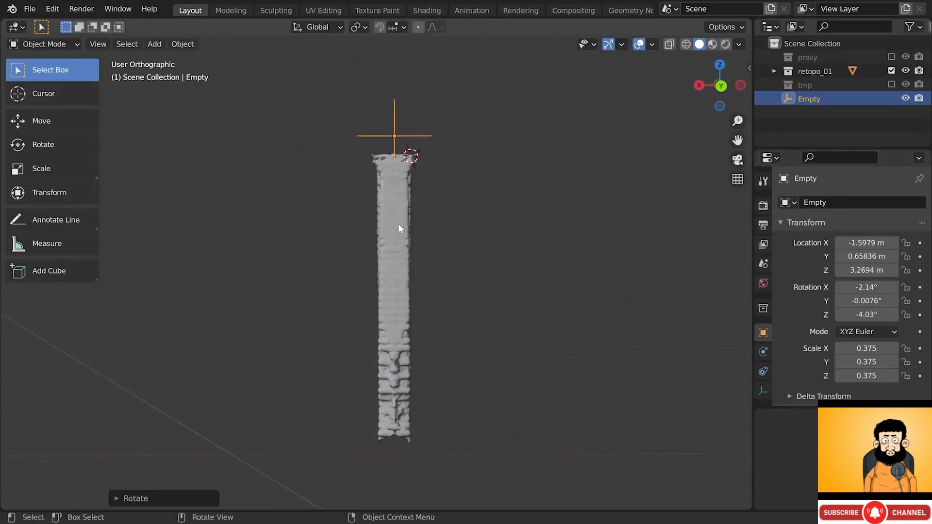
pyautogui.press('KP_5')
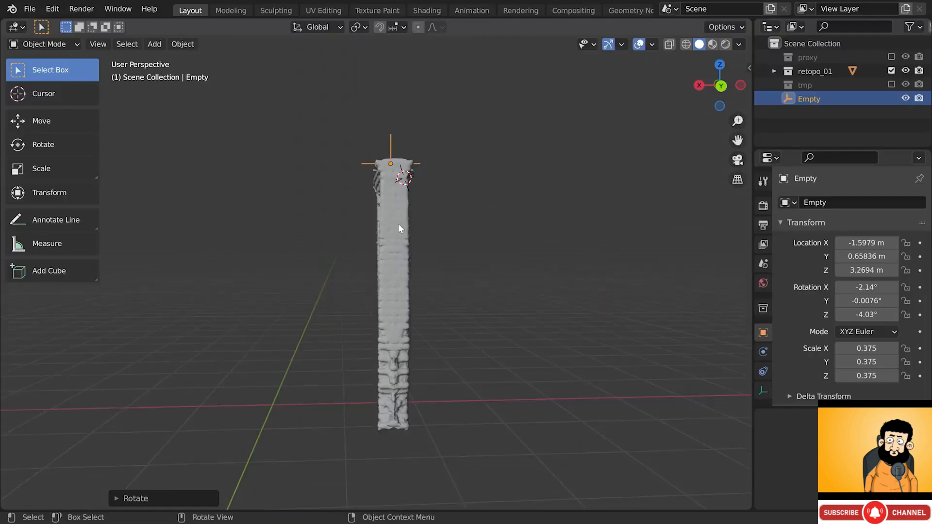
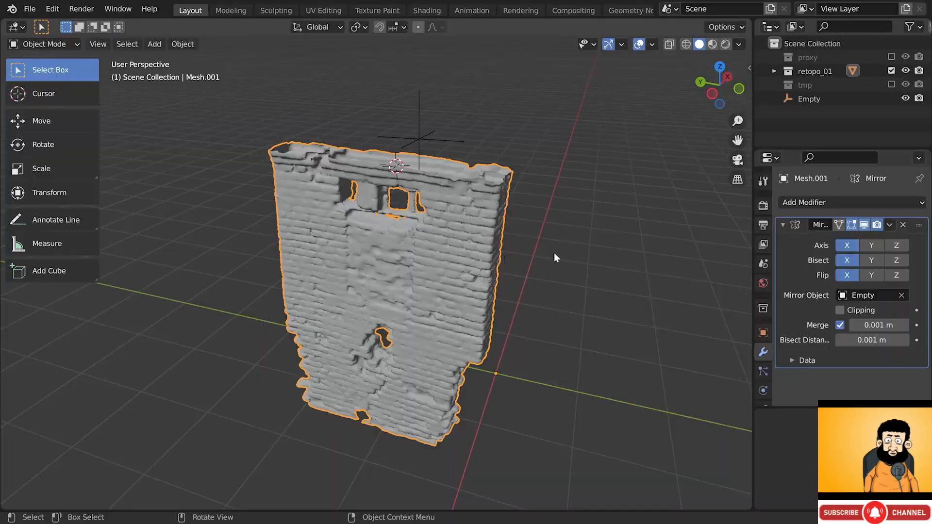
# - Compare the wall with and without the Mirror modifier, then select the mirror-centre Empty
pyautogui.click(865, 226)
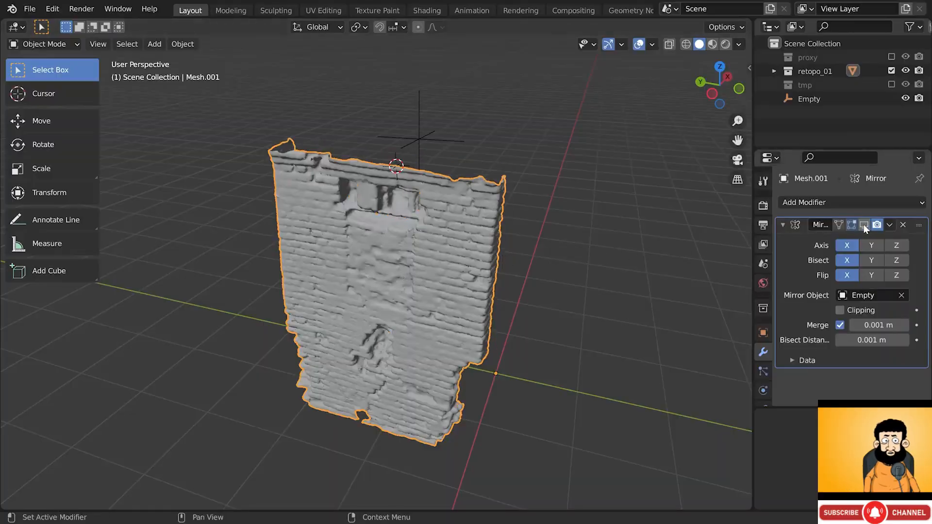
pyautogui.click(864, 226)
pyautogui.hotkey('alt', 'a')
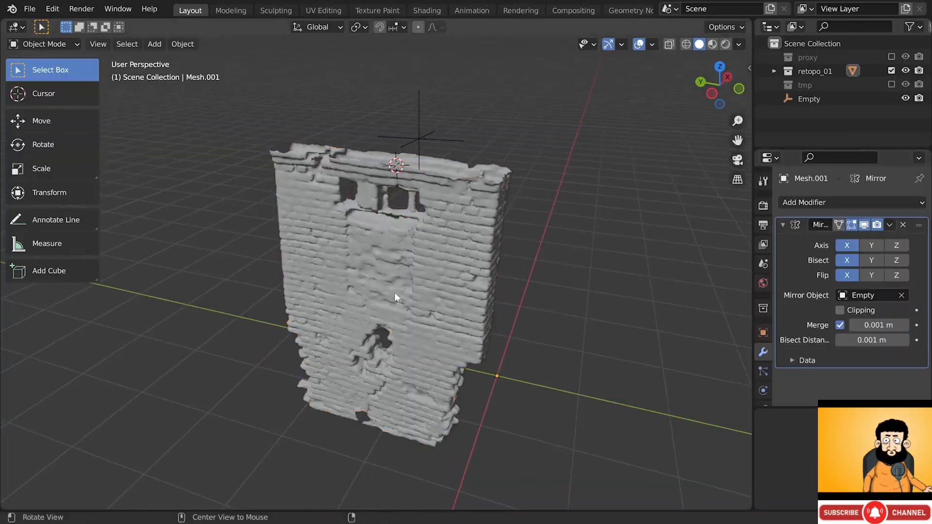
pyautogui.moveTo(394, 293); pyautogui.dragTo(426, 148, button='middle')
pyautogui.click(430, 142)
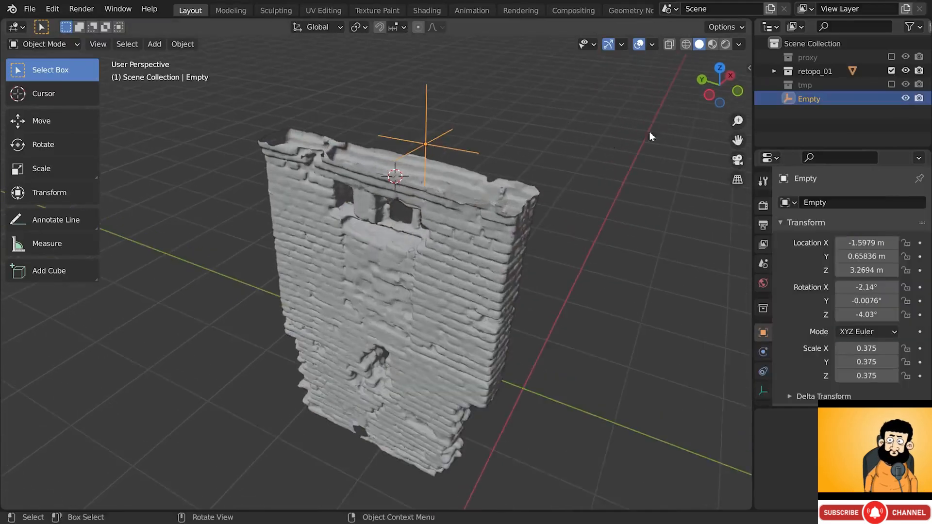
# - Rename the Empty to 'mirror' and move it into the retopo_01 collection
pyautogui.doubleClick(799, 97)
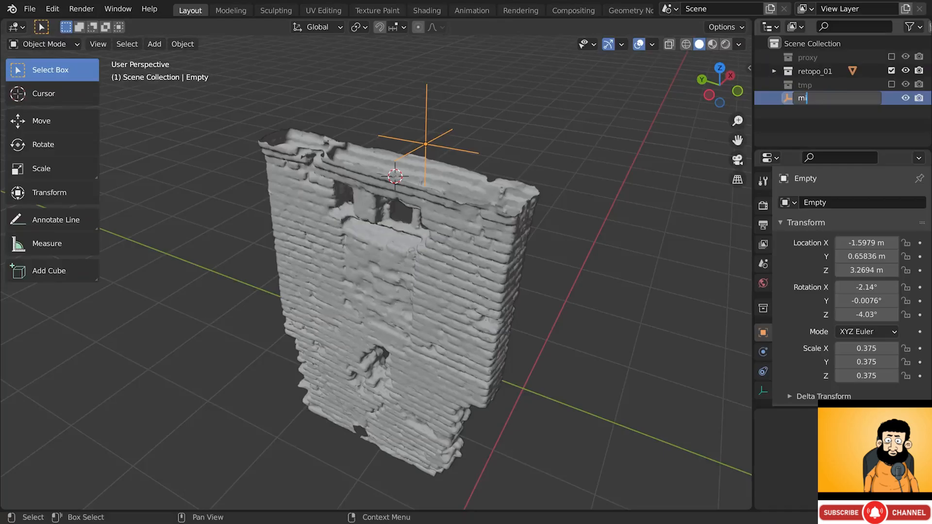
pyautogui.write('mirror')
pyautogui.press('Return')
pyautogui.moveTo(805, 100); pyautogui.dragTo(809, 66)
pyautogui.click(775, 70)
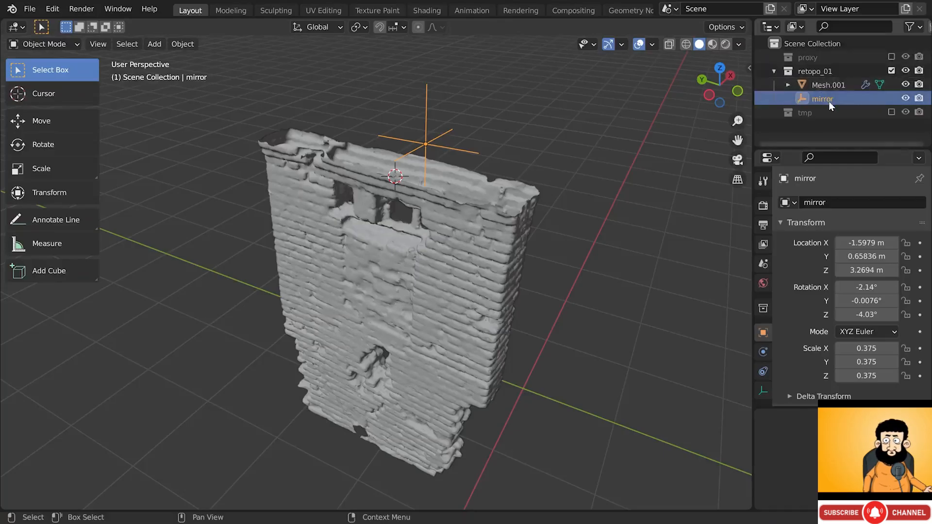
# - Add a cube to retopo_01, shrink it and move it horizontally over the wall
pyautogui.click(803, 72)
pyautogui.hotkey('shift', 'a')
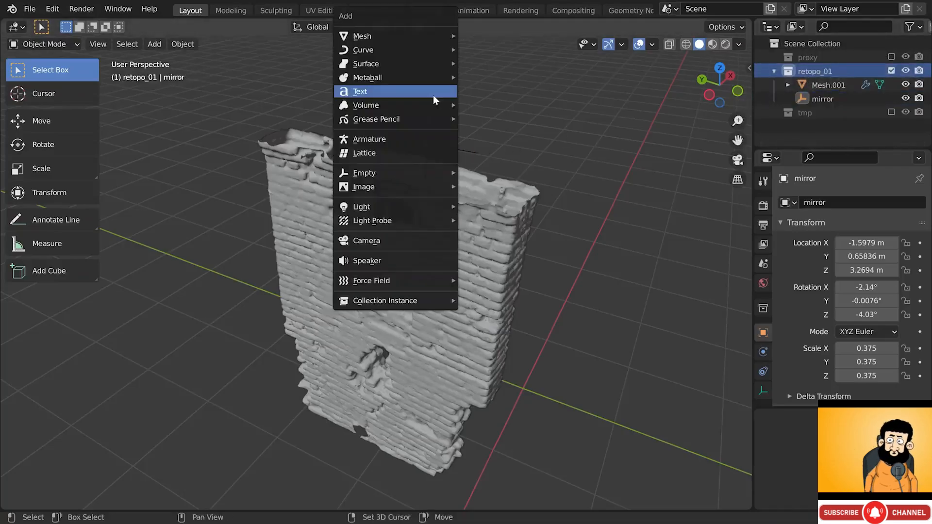
pyautogui.moveTo(412, 36)
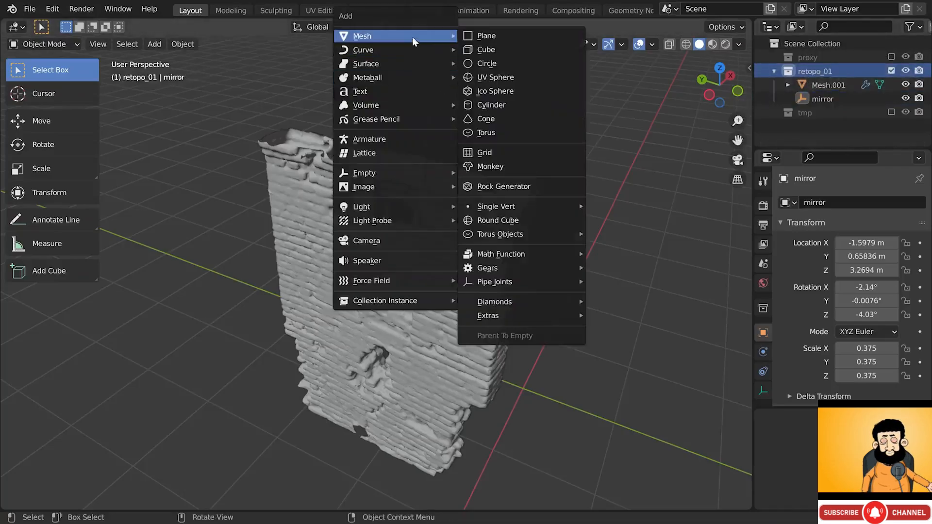
pyautogui.click(485, 51)
pyautogui.press('s')
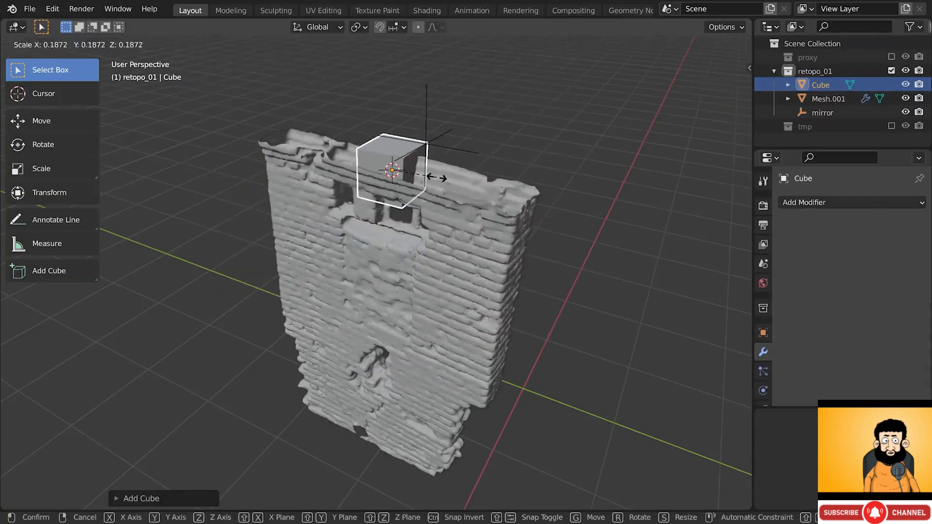
pyautogui.click(435, 177)
pyautogui.moveTo(436, 178); pyautogui.dragTo(430, 155, button='middle')
pyautogui.press('g')
pyautogui.hotkey('shift', 'z')
pyautogui.click(445, 191)
# - Rotate the cube around Z and stretch it along Y into a long block
pyautogui.press('g')
pyautogui.hotkey('shift', 'z')
pyautogui.press('r')
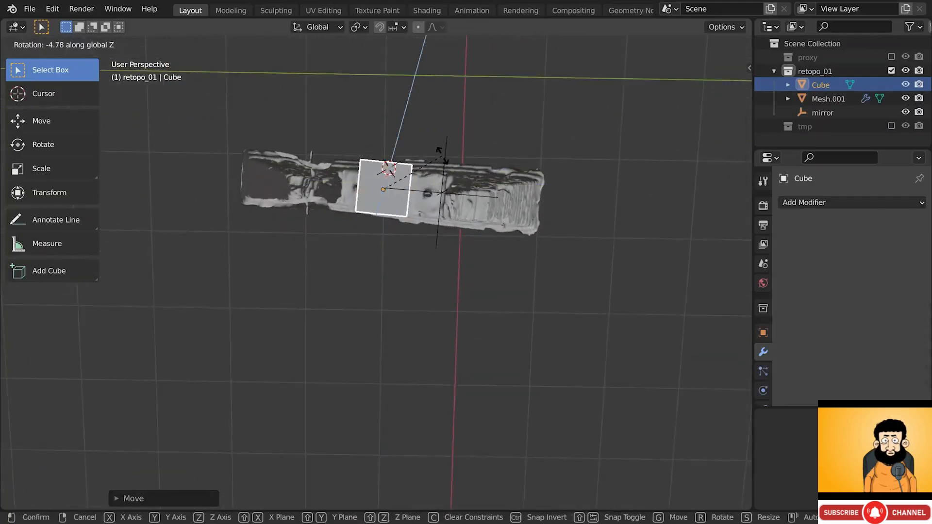
pyautogui.click(441, 155)
pyautogui.press('s')
pyautogui.press('y')
pyautogui.press('y')
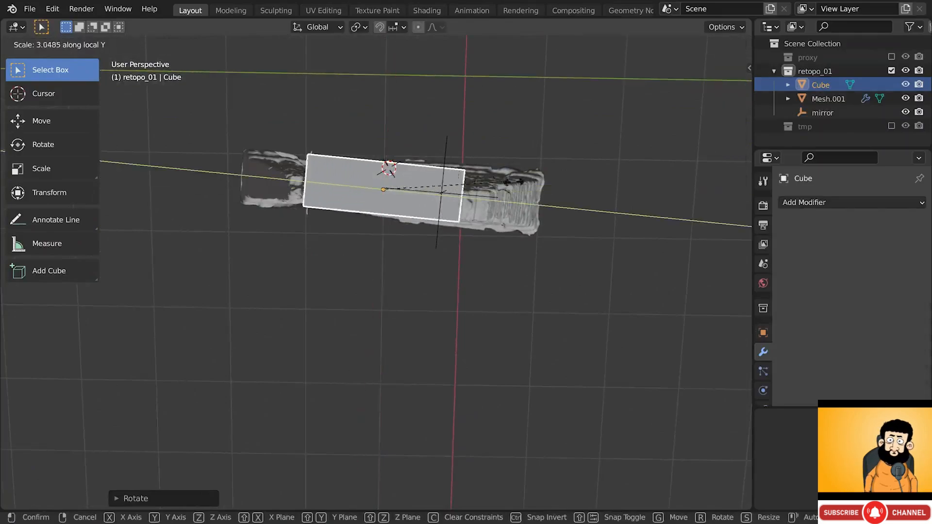
pyautogui.click(614, 186)
pyautogui.press('r')
pyautogui.press('z')
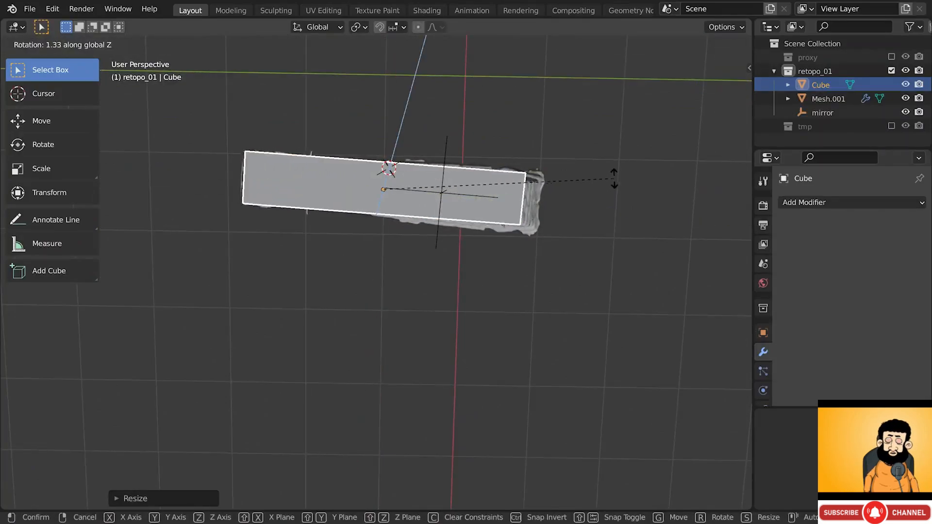
pyautogui.click(614, 179)
# - In X-ray Edit Mode, reposition the block's two bottom-right corner vertices
pyautogui.press('Tab')
pyautogui.hotkey('alt', 'z')
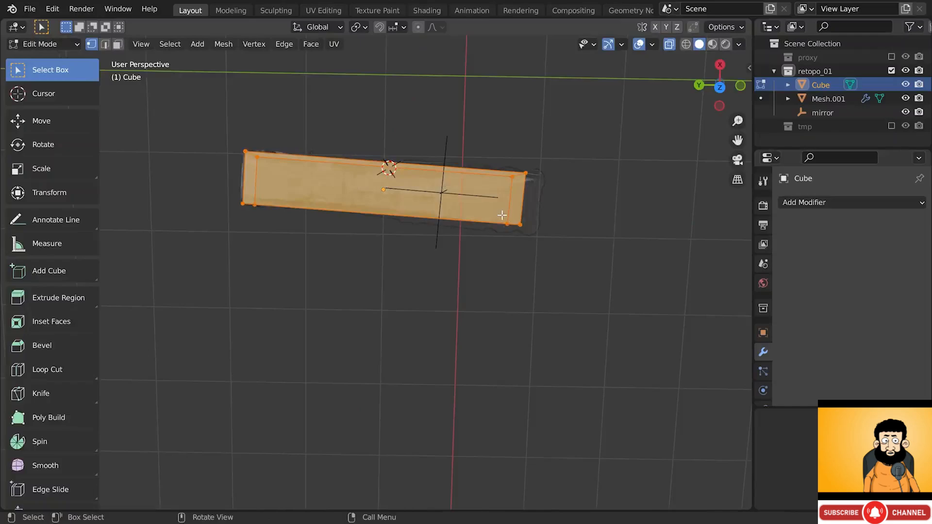
pyautogui.press('b')
pyautogui.press('Escape')
pyautogui.hotkey('alt', 'a')
pyautogui.press('b')
pyautogui.moveTo(493, 214); pyautogui.dragTo(535, 235)
pyautogui.press('g')
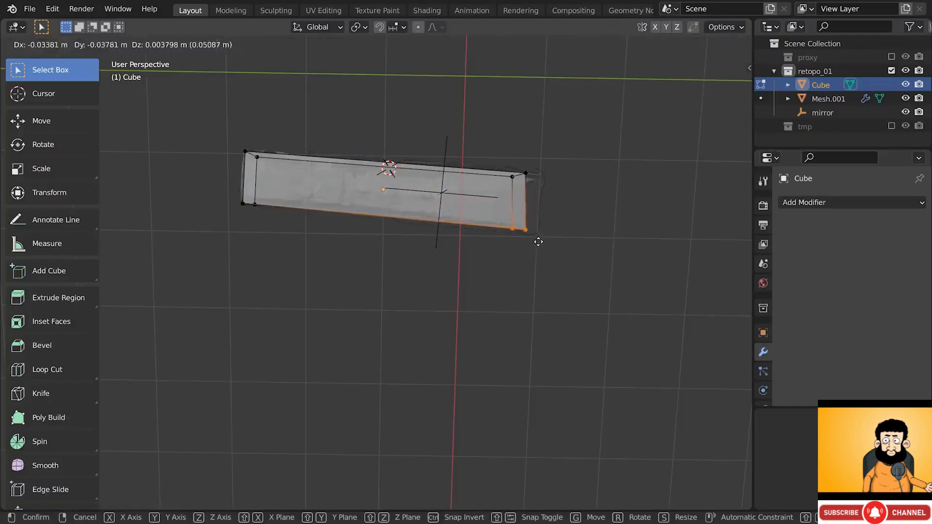
pyautogui.click(545, 244)
# - Move the block's top-right corner vertices further right, then leave Edit Mode
pyautogui.hotkey('alt', 'a')
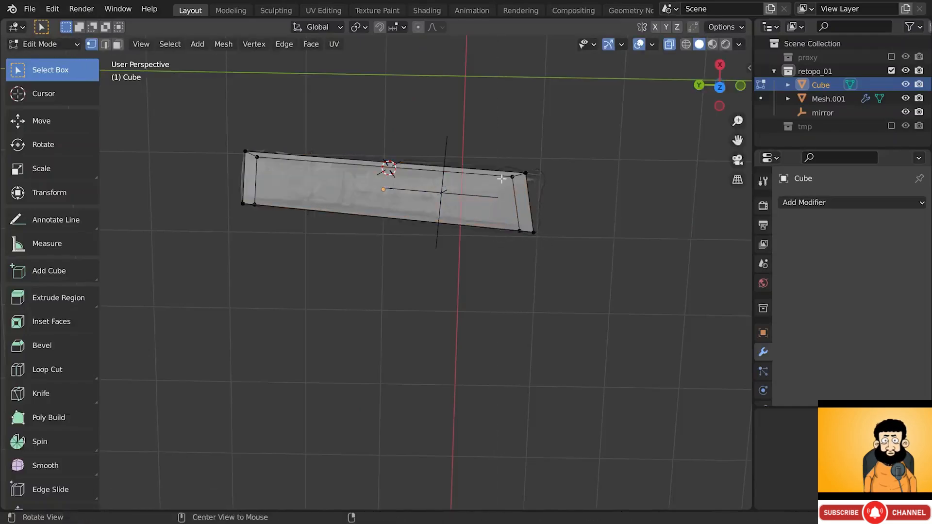
pyautogui.press('b')
pyautogui.moveTo(499, 162); pyautogui.dragTo(542, 189)
pyautogui.press('g')
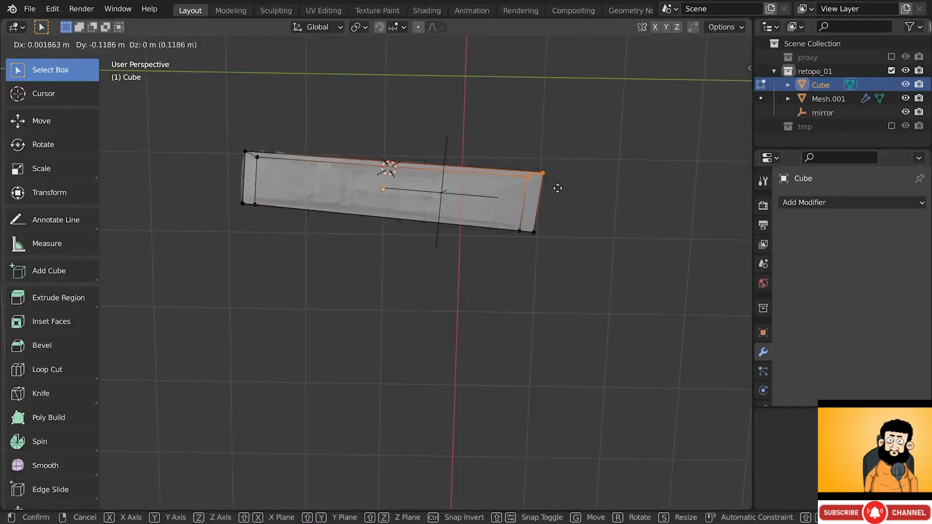
pyautogui.click(553, 190)
pyautogui.hotkey('alt', 'z')
pyautogui.press('Tab')
# - Slide the block's front face along X and the face above the windows
pyautogui.moveTo(540, 192); pyautogui.dragTo(540, 109, button='middle')
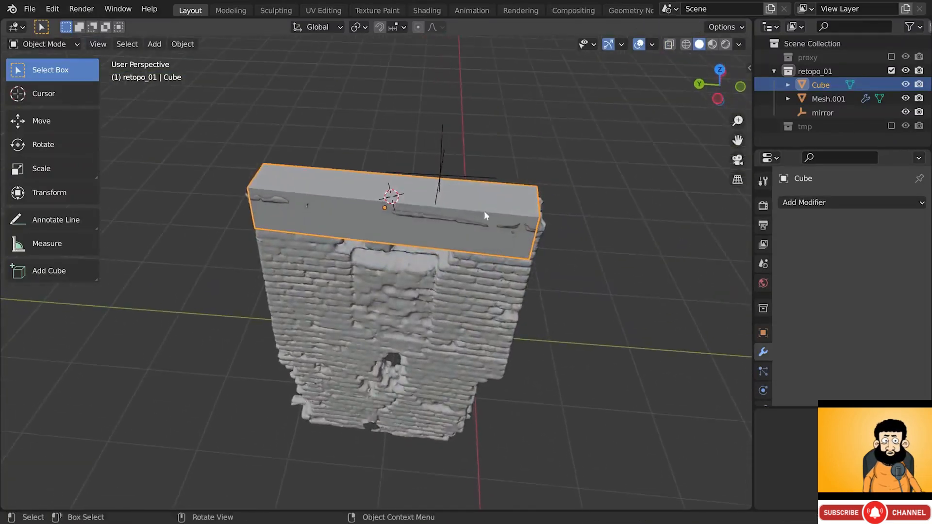
pyautogui.press('Tab')
pyautogui.press('3')
pyautogui.click(408, 233)
pyautogui.press('g')
pyautogui.press('g')
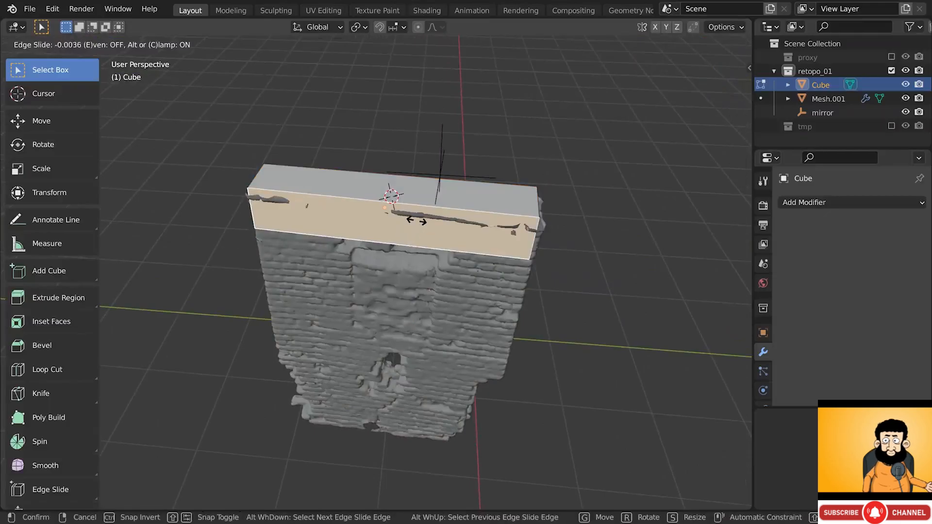
pyautogui.press('g')
pyautogui.press('z')
pyautogui.press('x')
pyautogui.press('x')
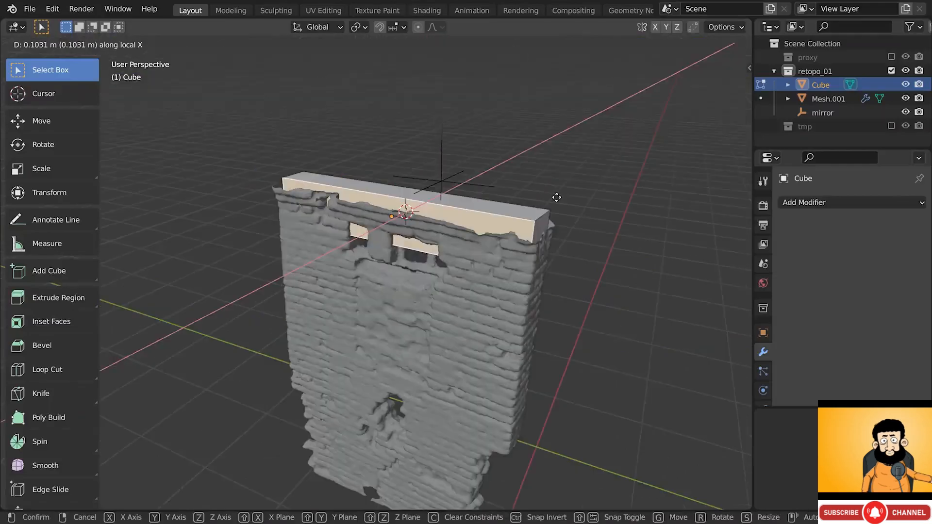
pyautogui.click(554, 199)
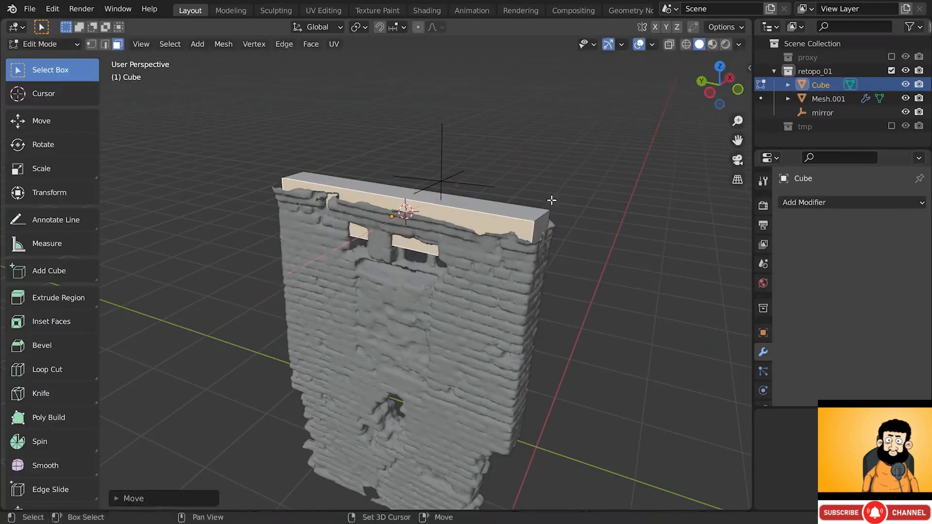
pyautogui.click(423, 249)
pyautogui.press('g')
pyautogui.press('g')
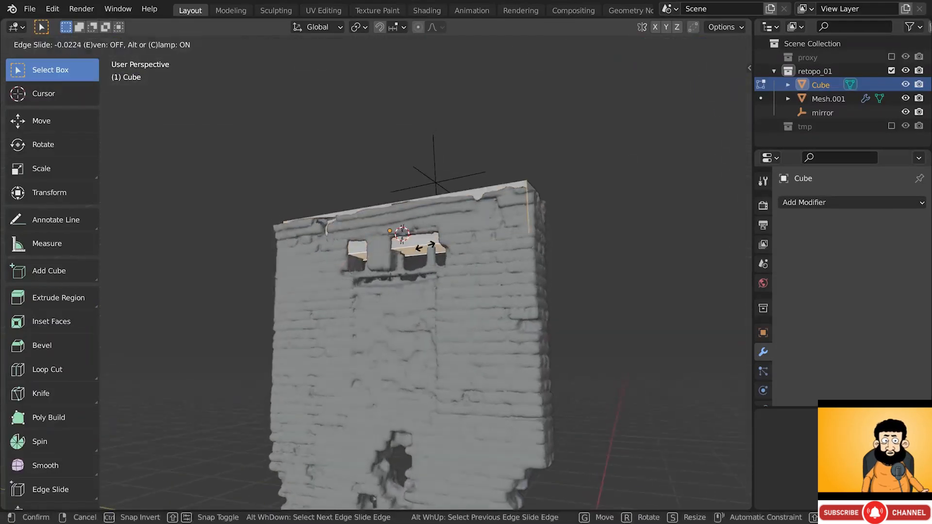
pyautogui.click(427, 123)
# - Move the block's right corner edge horizontally to fit the wall, then exit Edit Mode
pyautogui.moveTo(460, 209); pyautogui.dragTo(493, 278, button='middle')
pyautogui.press('2')
pyautogui.click(529, 206)
pyautogui.press('g')
pyautogui.hotkey('shift', 'z')
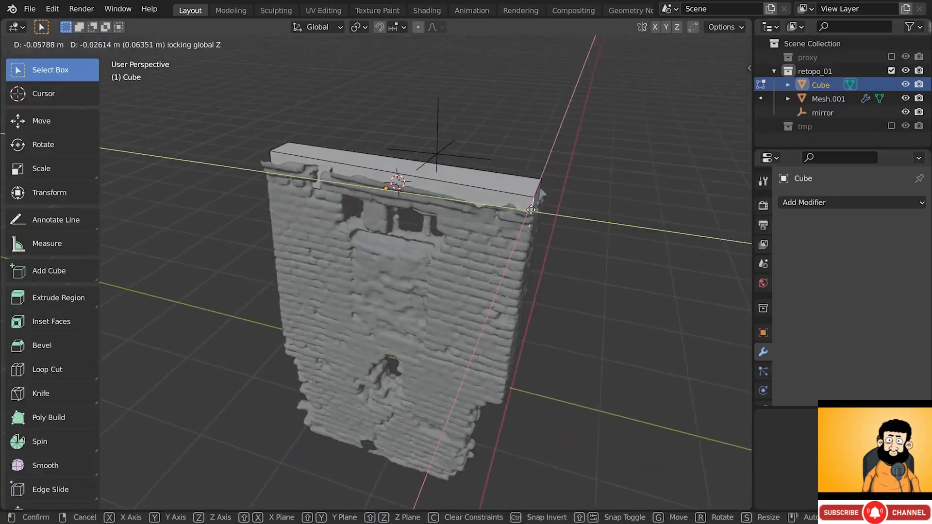
pyautogui.click(531, 210)
pyautogui.keyDown('alt'); pyautogui.moveTo(435, 212); pyautogui.dragTo(444, 199); pyautogui.keyUp('alt')
pyautogui.press('Tab')
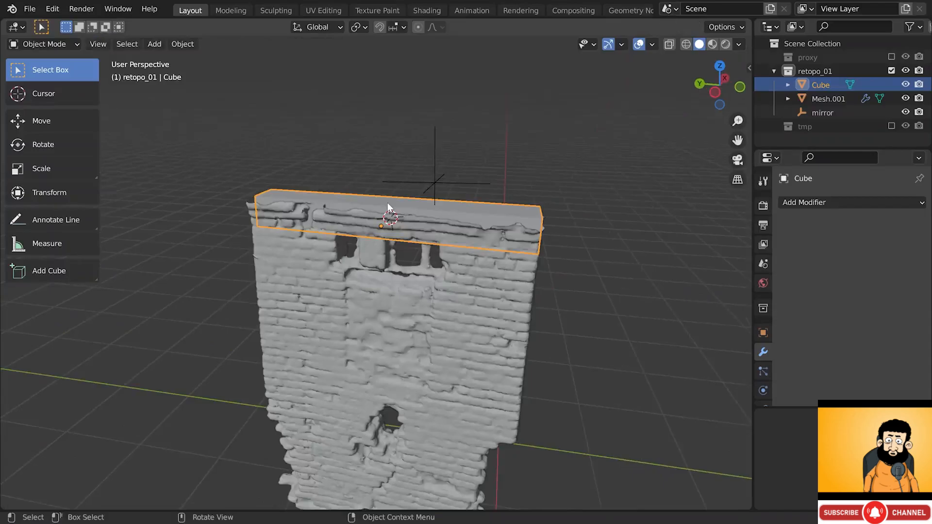
# - Apply the block's scale in Object Mode
pyautogui.click(54, 47)
pyautogui.click(48, 88)
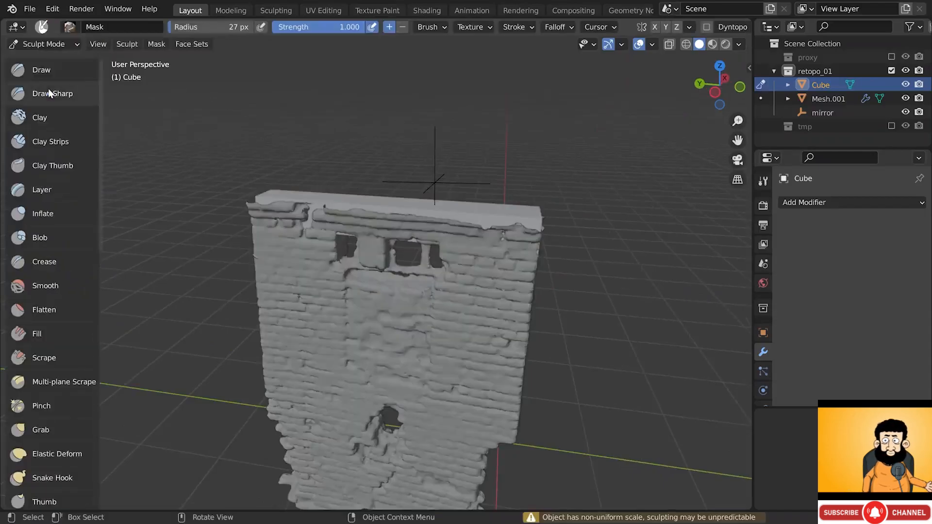
pyautogui.click(28, 47)
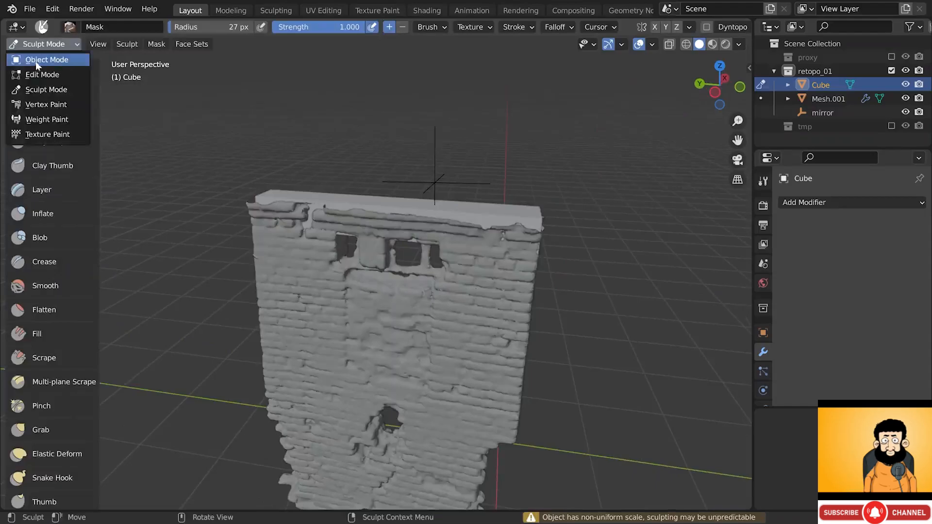
pyautogui.click(36, 60)
pyautogui.click(353, 199)
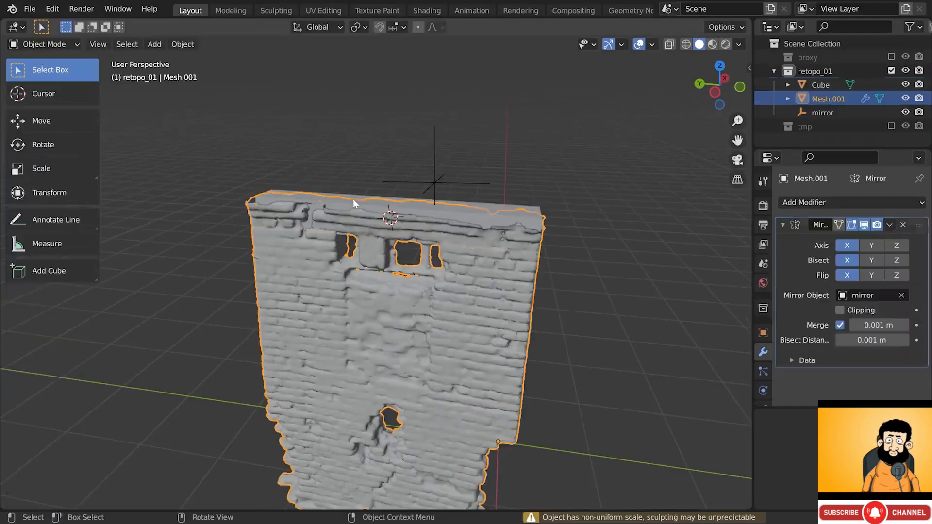
pyautogui.click(353, 199)
pyautogui.hotkey('ctrl', 'a')
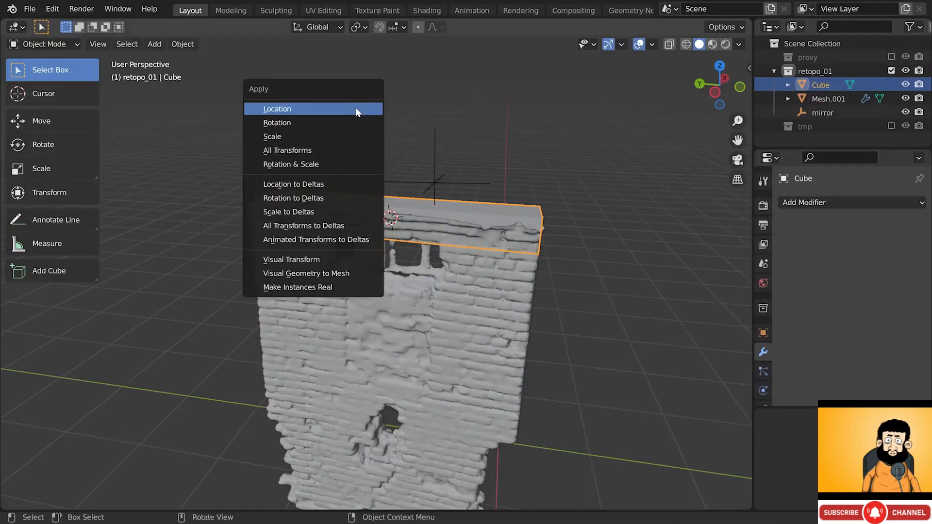
pyautogui.click(331, 137)
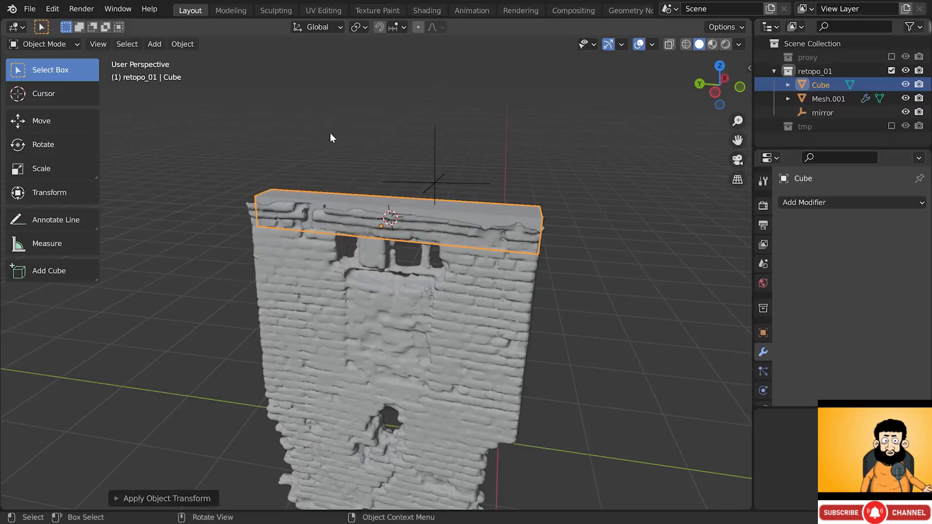
# - Enter Sculpt Mode on the block and enable Dyntopo, accepting the vertex data warning
pyautogui.click(66, 45)
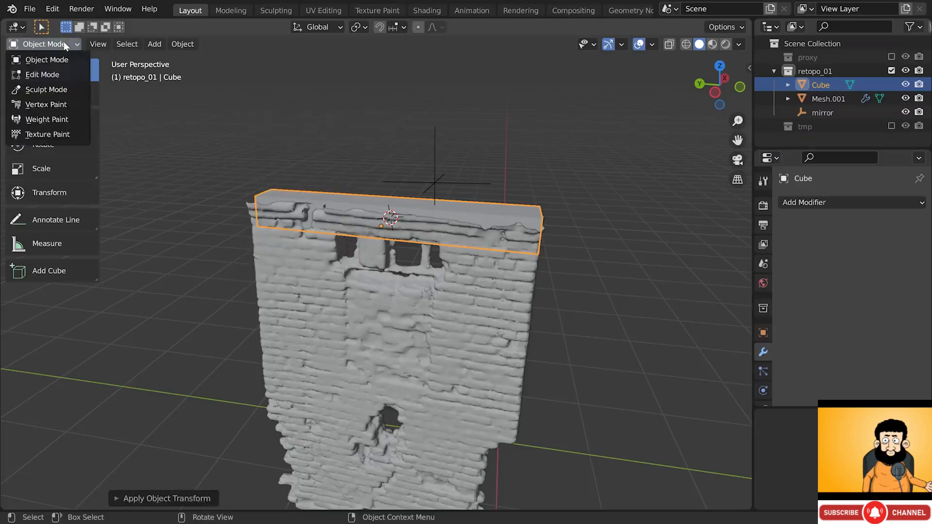
pyautogui.click(54, 89)
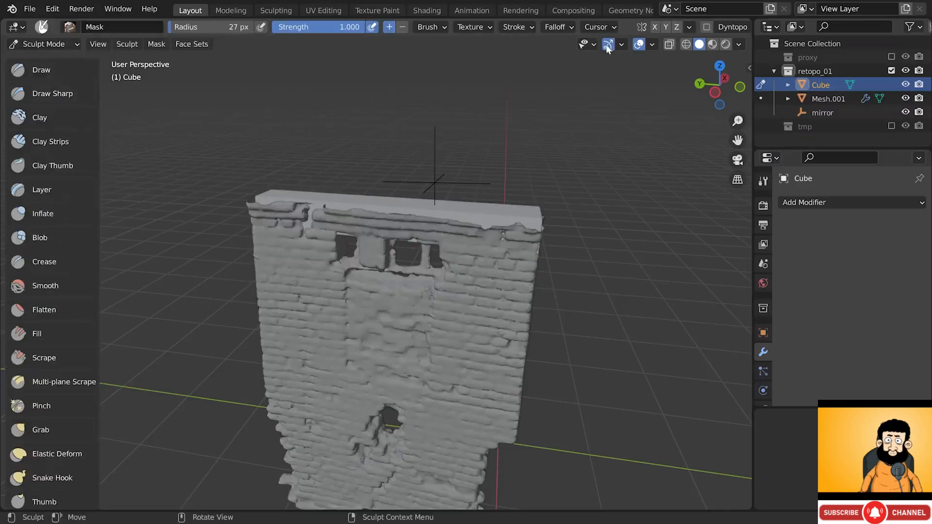
pyautogui.scroll(-5, 674, 25)
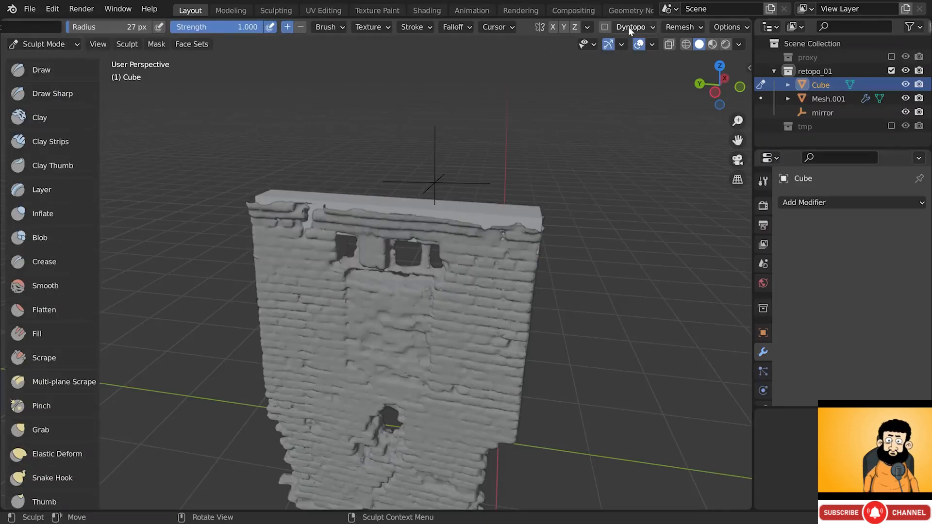
pyautogui.click(606, 28)
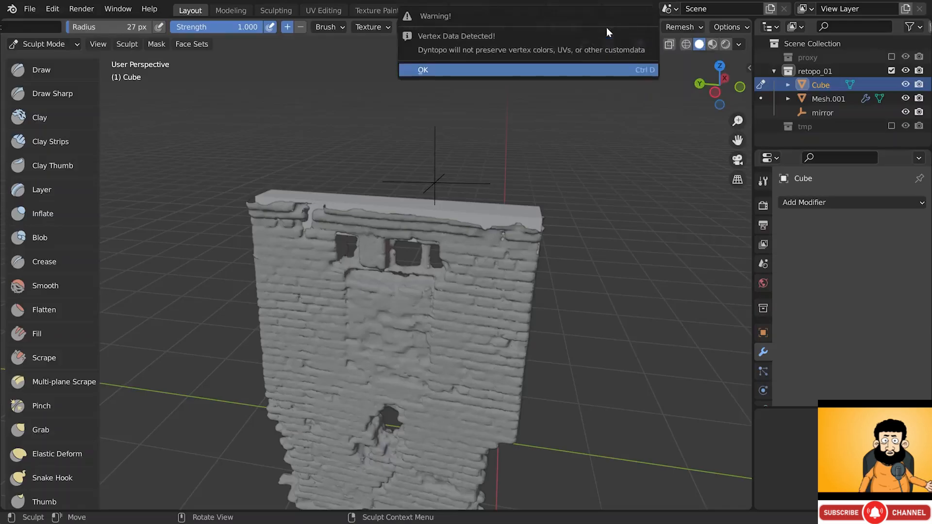
pyautogui.click(569, 70)
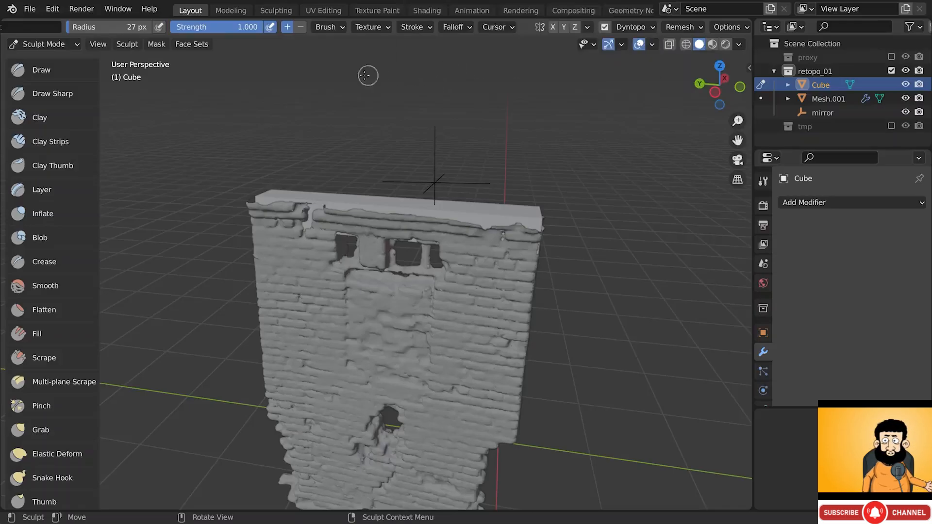
# - Add clay along the wall's top edge and set the Dyntopo detail size to 8
pyautogui.click(77, 117)
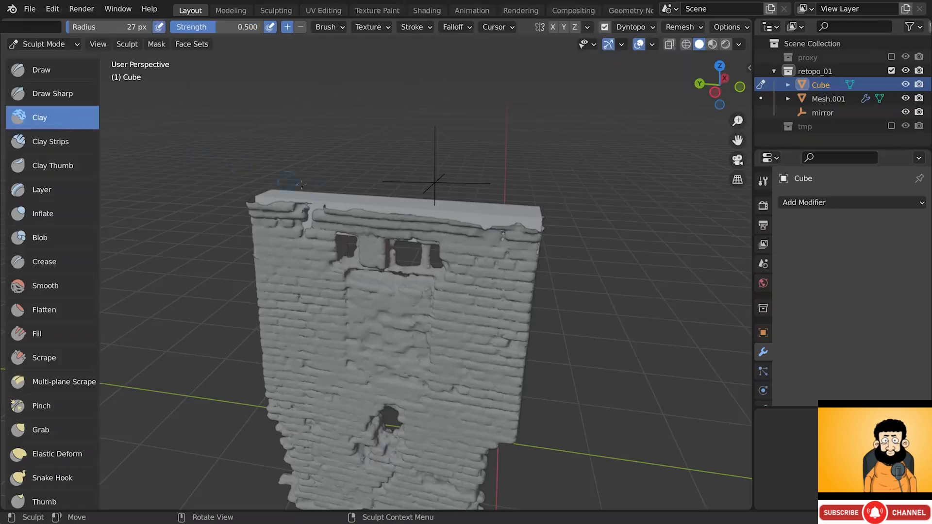
pyautogui.moveTo(427, 214)
pyautogui.mouseDown(button='middle')
pyautogui.moveTo(433, 223)
pyautogui.moveTo(487, 218)
pyautogui.mouseUp(button='middle')
pyautogui.scroll(2, 487, 216)
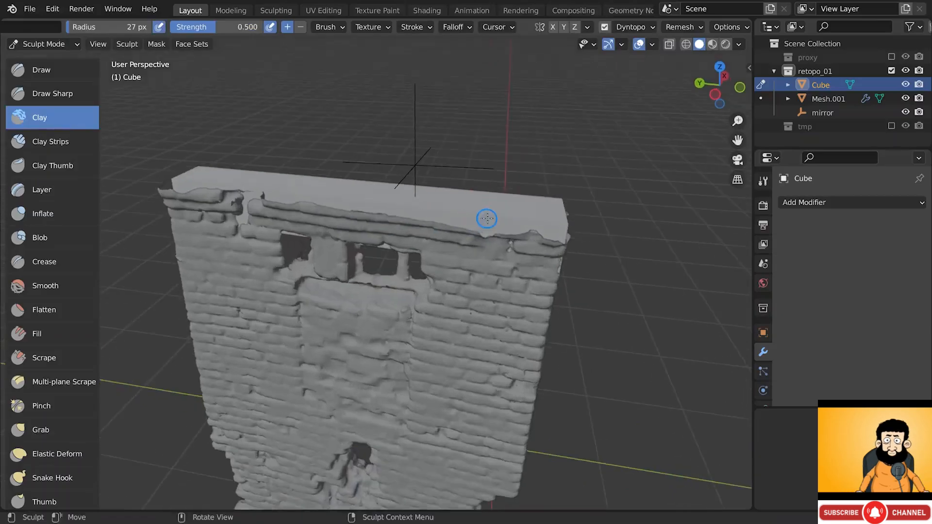
pyautogui.moveTo(487, 219); pyautogui.dragTo(454, 212)
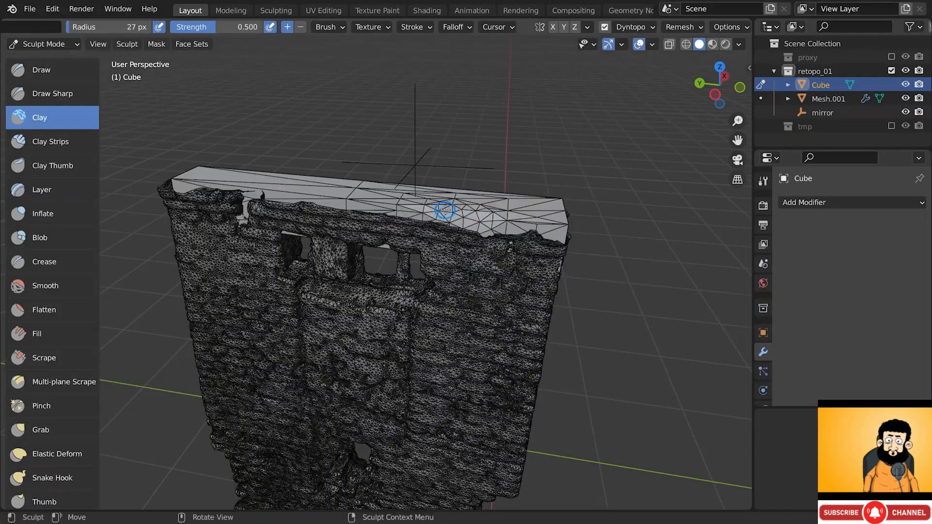
pyautogui.click(634, 27)
pyautogui.click(667, 54)
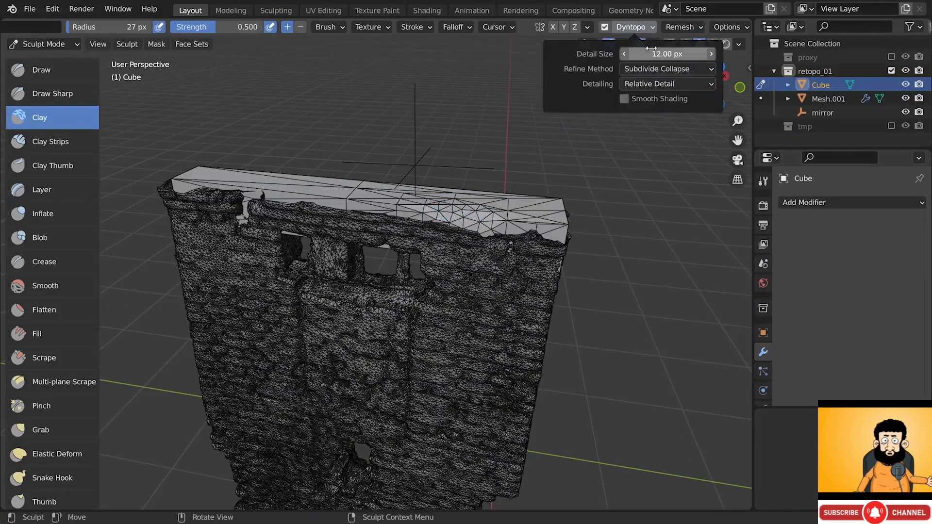
pyautogui.write('8')
pyautogui.press('Return')
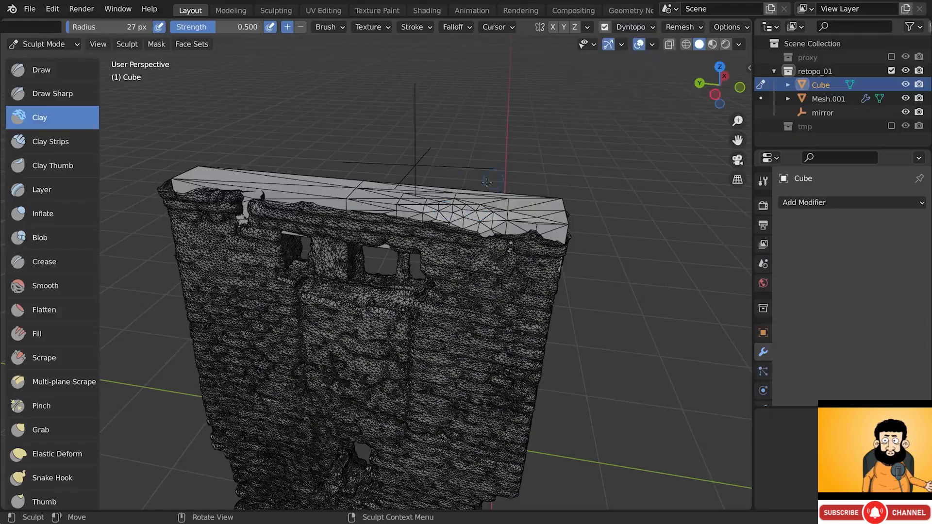
# - Build up more clay on the wall top with the wireframe overlay hidden
pyautogui.moveTo(500, 216)
pyautogui.mouseDown()
pyautogui.moveTo(445, 207)
pyautogui.moveTo(475, 220)
pyautogui.mouseUp()
pyautogui.scroll(-1, 444, 206)
pyautogui.scroll(3, 452, 205)
pyautogui.hotkey('shift', 'z')
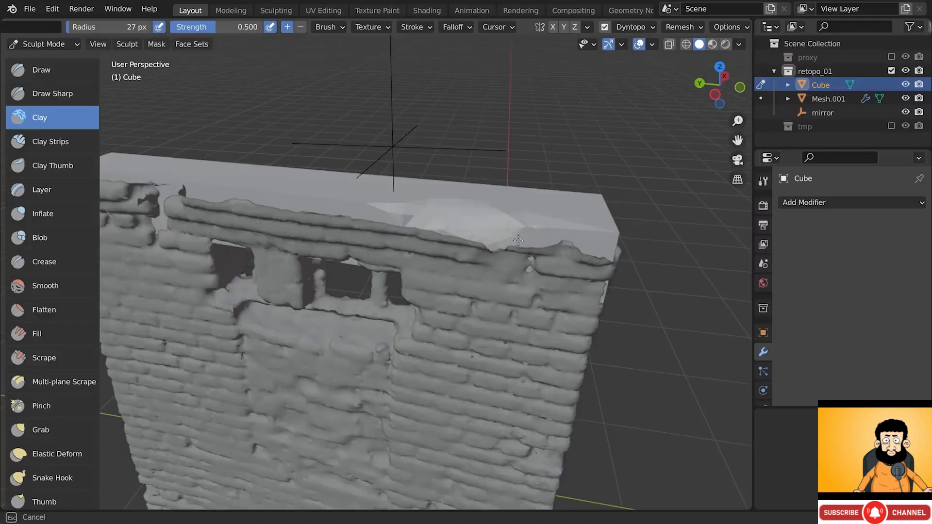
pyautogui.moveTo(518, 239); pyautogui.dragTo(482, 269, button='middle')
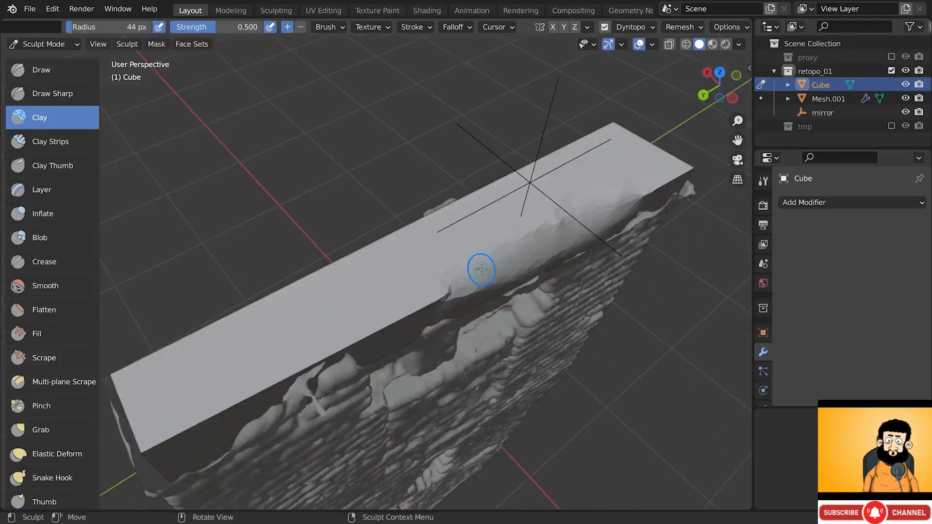
pyautogui.moveTo(394, 235); pyautogui.dragTo(373, 248, button='middle')
# - Roughen the top edge and the ridge near the near corner with the Draw brush
pyautogui.click(30, 73)
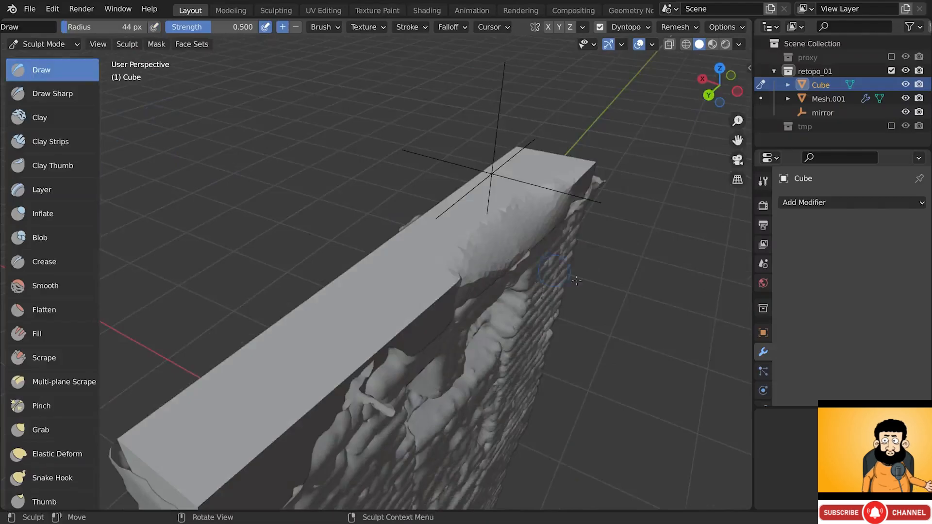
pyautogui.moveTo(466, 266); pyautogui.dragTo(483, 262)
pyautogui.keyDown('shift'); pyautogui.moveTo(413, 330); pyautogui.dragTo(456, 247, button='middle'); pyautogui.keyUp('shift')
pyautogui.moveTo(439, 260); pyautogui.dragTo(369, 315)
pyautogui.moveTo(365, 308)
pyautogui.mouseDown(button='middle')
pyautogui.moveTo(334, 302)
pyautogui.moveTo(361, 272)
pyautogui.mouseUp(button='middle')
pyautogui.moveTo(277, 386)
pyautogui.mouseDown()
pyautogui.moveTo(343, 365)
pyautogui.moveTo(275, 365)
pyautogui.mouseUp()
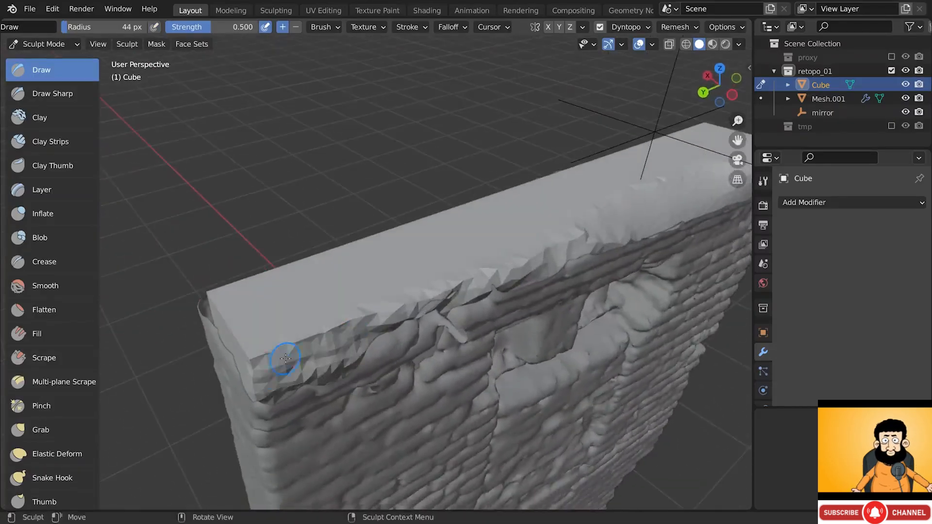
pyautogui.hotkey('shift', 'z')
pyautogui.moveTo(324, 335); pyautogui.dragTo(264, 354)
pyautogui.scroll(-4, 301, 348)
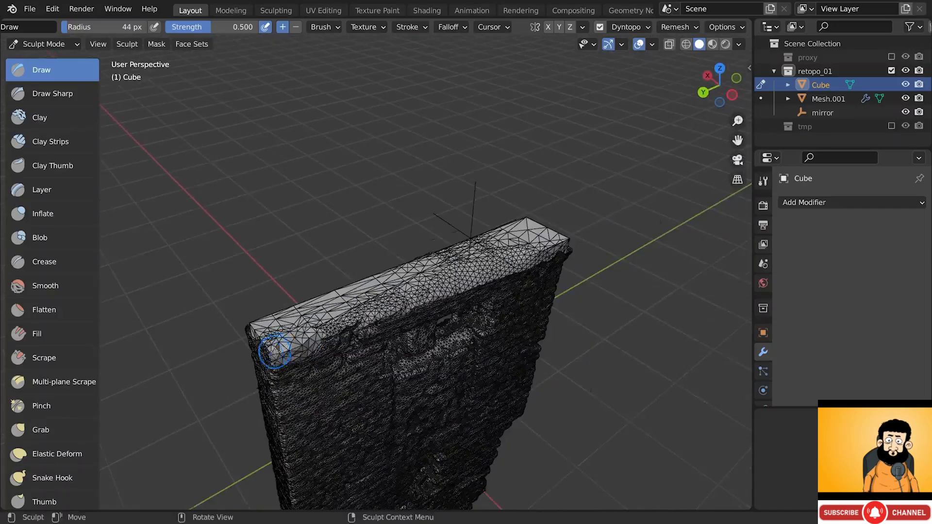
pyautogui.scroll(5, 264, 348)
pyautogui.hotkey('shift', 'z')
pyautogui.moveTo(357, 351)
pyautogui.mouseDown()
pyautogui.moveTo(291, 389)
pyautogui.moveTo(405, 328)
pyautogui.moveTo(352, 347)
pyautogui.moveTo(419, 321)
pyautogui.mouseUp()
pyautogui.moveTo(418, 327)
pyautogui.mouseDown(button='middle')
pyautogui.moveTo(475, 308)
pyautogui.moveTo(425, 353)
pyautogui.mouseUp(button='middle')
# - Reshape the corner ridge and sculpt leftward along the top ledge, undoing part of it
pyautogui.scroll(-2, 379, 350)
pyautogui.moveTo(375, 348); pyautogui.dragTo(373, 346)
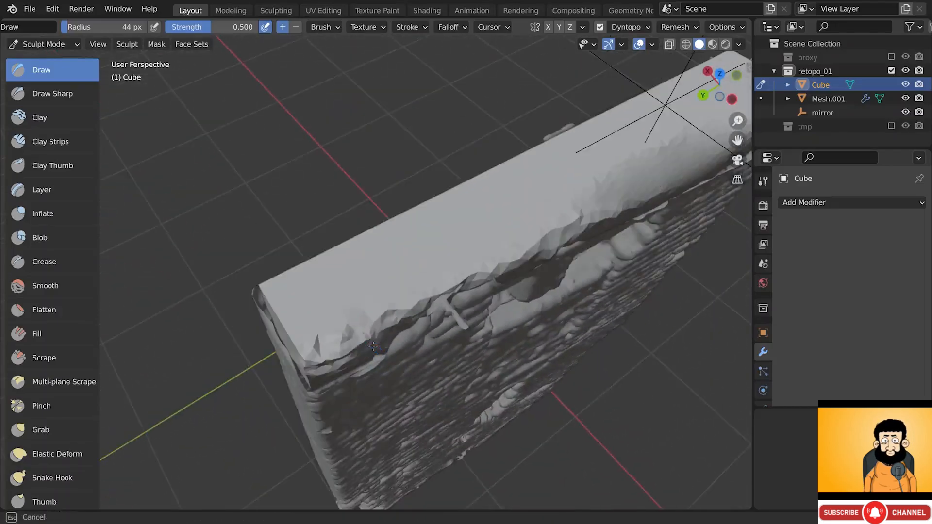
pyautogui.moveTo(320, 382); pyautogui.dragTo(386, 338)
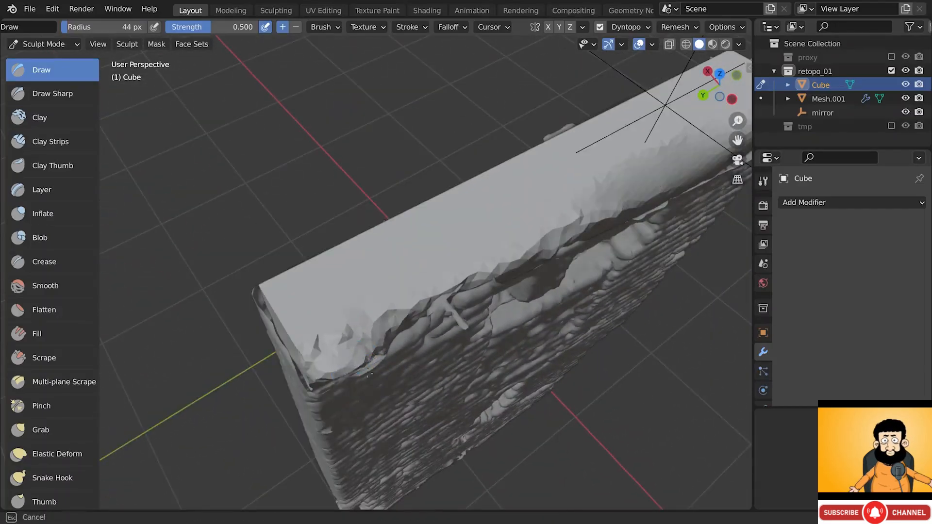
pyautogui.moveTo(369, 374); pyautogui.dragTo(301, 379, button='middle')
pyautogui.moveTo(374, 384)
pyautogui.mouseDown(button='middle')
pyautogui.moveTo(361, 393)
pyautogui.moveTo(354, 349)
pyautogui.moveTo(404, 318)
pyautogui.moveTo(386, 318)
pyautogui.moveTo(425, 321)
pyautogui.moveTo(327, 324)
pyautogui.mouseUp(button='middle')
pyautogui.moveTo(468, 320); pyautogui.dragTo(521, 314, button='middle')
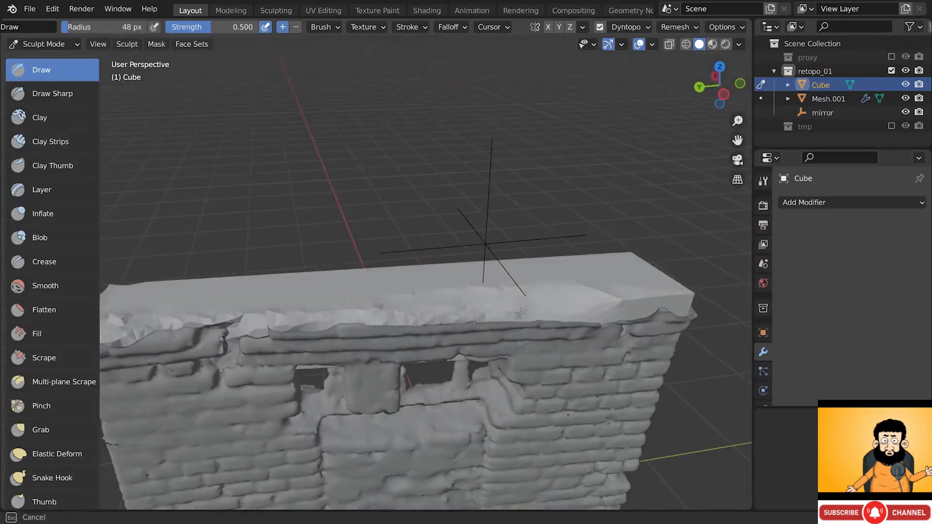
pyautogui.moveTo(423, 339); pyautogui.dragTo(295, 339)
pyautogui.hotkey('ctrl', 'z')
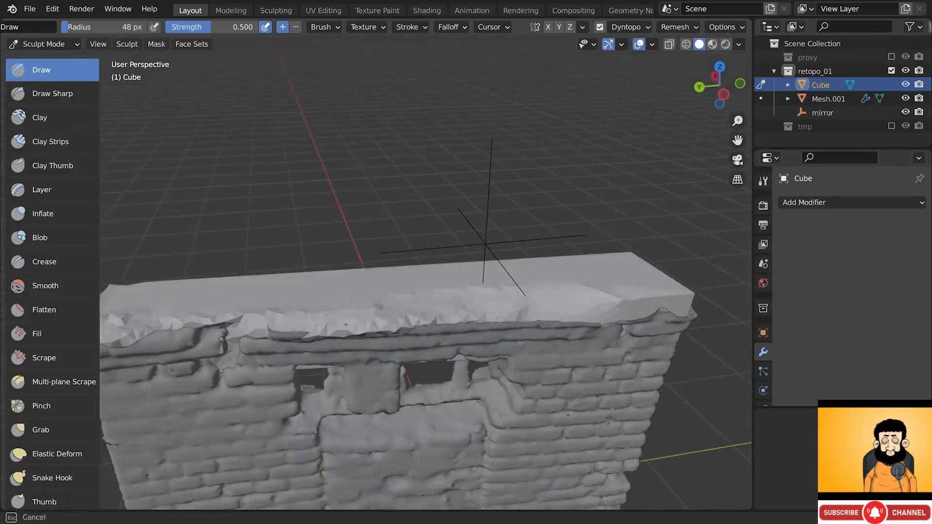
# - Sculpt the top-right corner and the left end of the wall's top
pyautogui.moveTo(497, 325); pyautogui.dragTo(475, 315, button='middle')
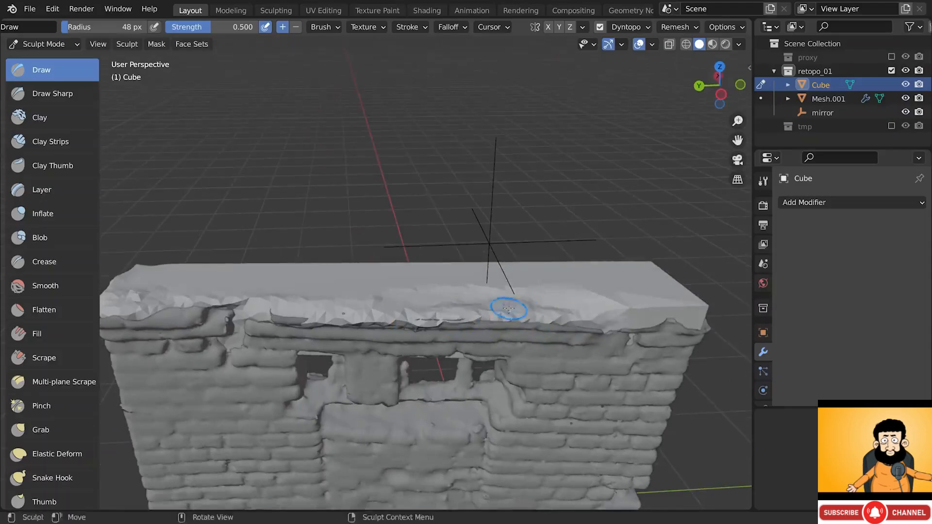
pyautogui.keyDown('shift'); pyautogui.moveTo(403, 324); pyautogui.dragTo(521, 325, button='middle'); pyautogui.keyUp('shift')
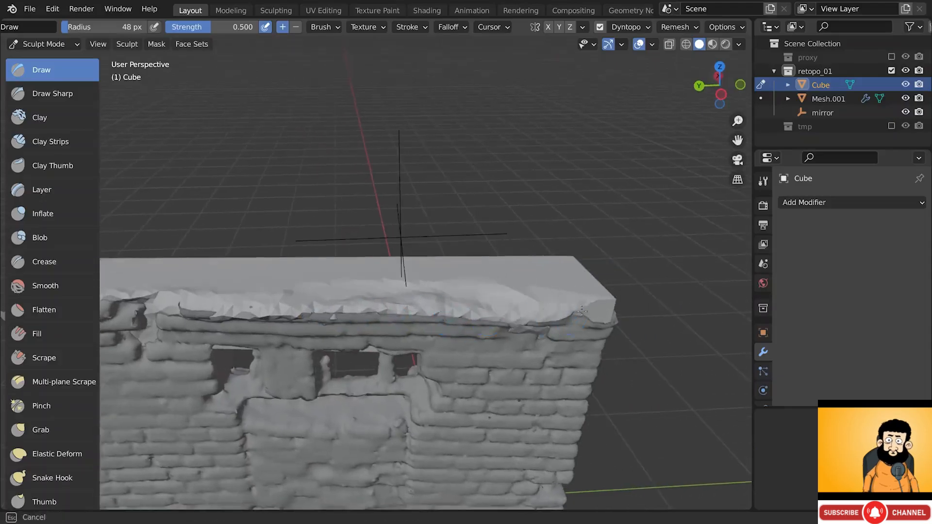
pyautogui.moveTo(582, 312); pyautogui.dragTo(585, 323, button='middle')
pyautogui.moveTo(580, 320)
pyautogui.mouseDown(button='middle')
pyautogui.moveTo(447, 322)
pyautogui.moveTo(527, 335)
pyautogui.mouseUp(button='middle')
pyautogui.keyDown('ctrl'); pyautogui.moveTo(590, 320); pyautogui.dragTo(551, 330); pyautogui.keyUp('ctrl')
pyautogui.keyDown('ctrl'); pyautogui.moveTo(551, 330); pyautogui.dragTo(590, 325); pyautogui.keyUp('ctrl')
pyautogui.moveTo(633, 322); pyautogui.dragTo(578, 318, button='middle')
pyautogui.keyDown('ctrl'); pyautogui.moveTo(571, 316); pyautogui.dragTo(544, 311); pyautogui.keyUp('ctrl')
pyautogui.moveTo(545, 311)
pyautogui.mouseDown(button='middle')
pyautogui.moveTo(551, 293)
pyautogui.moveTo(572, 312)
pyautogui.moveTo(578, 340)
pyautogui.mouseUp(button='middle')
pyautogui.keyDown('ctrl'); pyautogui.moveTo(313, 206); pyautogui.dragTo(303, 202); pyautogui.keyUp('ctrl')
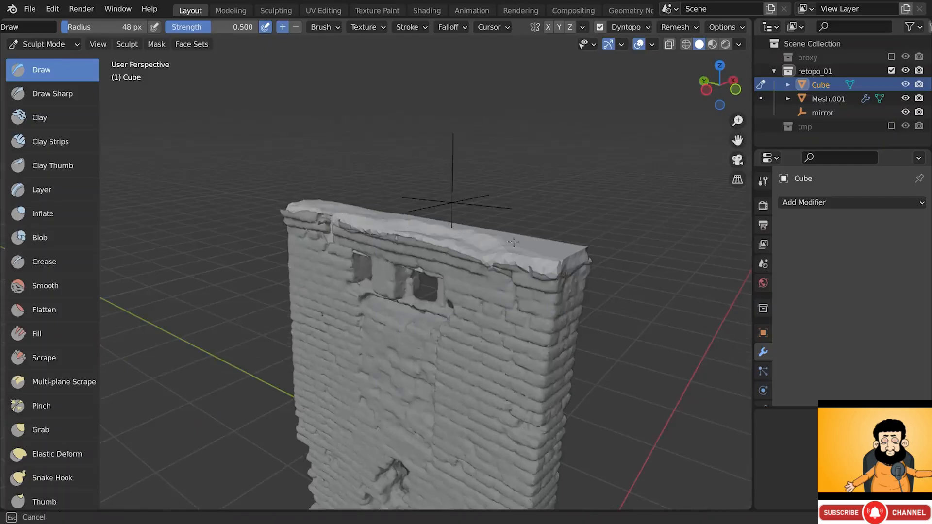
pyautogui.keyDown('ctrl'); pyautogui.moveTo(514, 241); pyautogui.dragTo(516, 245); pyautogui.keyUp('ctrl')
pyautogui.moveTo(516, 245); pyautogui.dragTo(400, 216, button='middle')
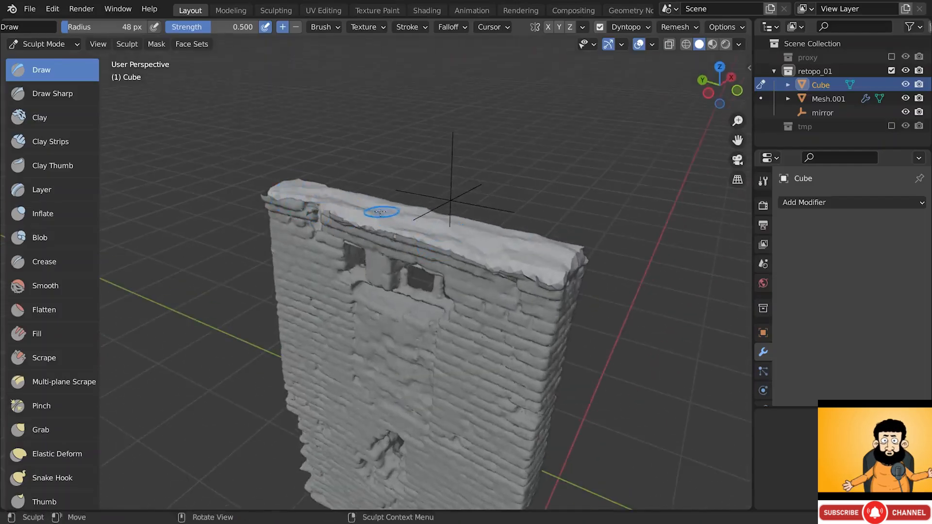
# - Select the Scrape brush with an 86 px radius, then return to the Draw brush
pyautogui.click(52, 353)
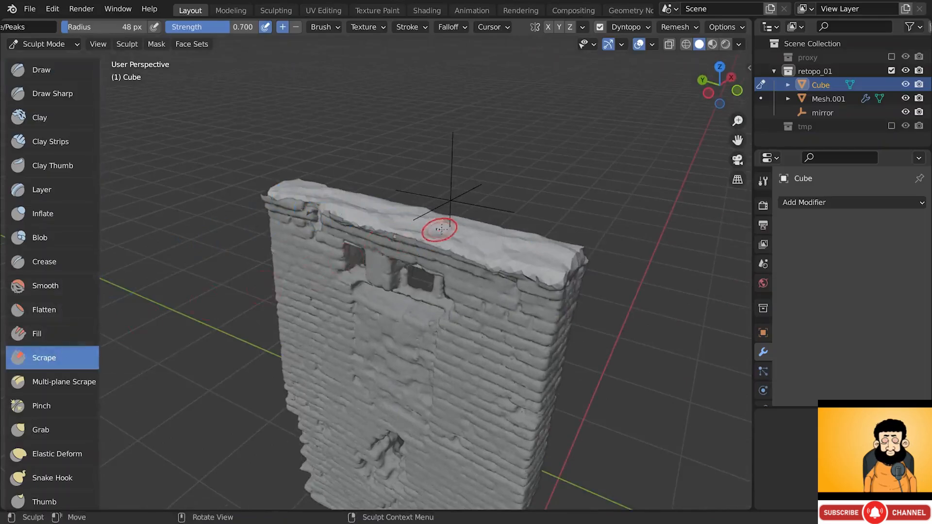
pyautogui.press('f')
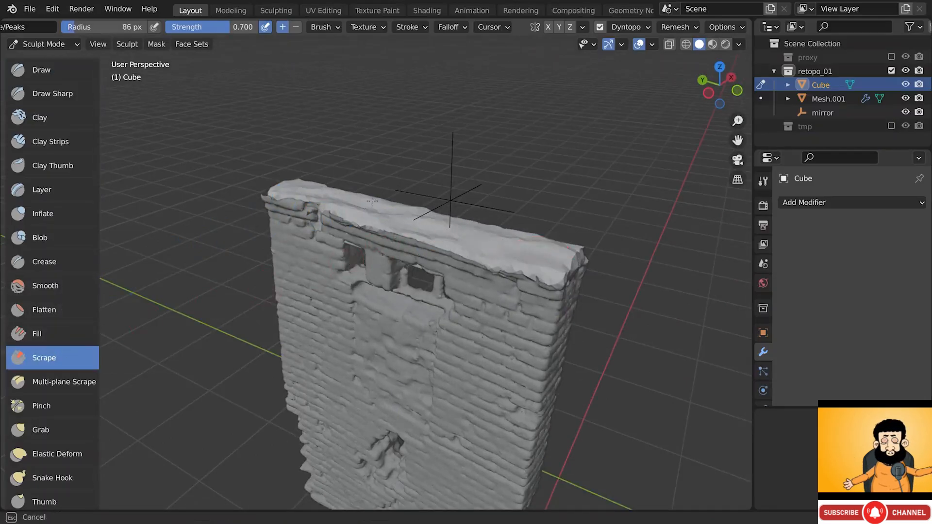
pyautogui.click(369, 217)
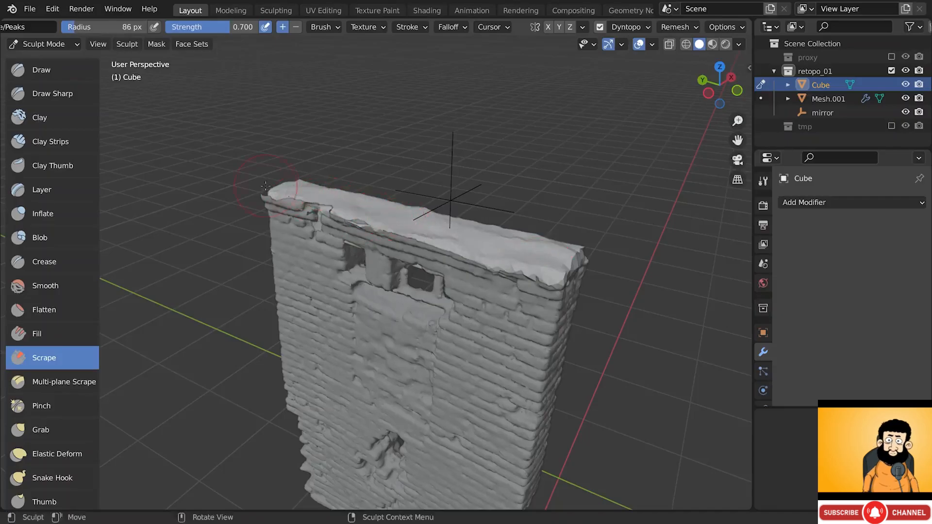
pyautogui.keyDown('alt'); pyautogui.moveTo(562, 278); pyautogui.dragTo(553, 268); pyautogui.keyUp('alt')
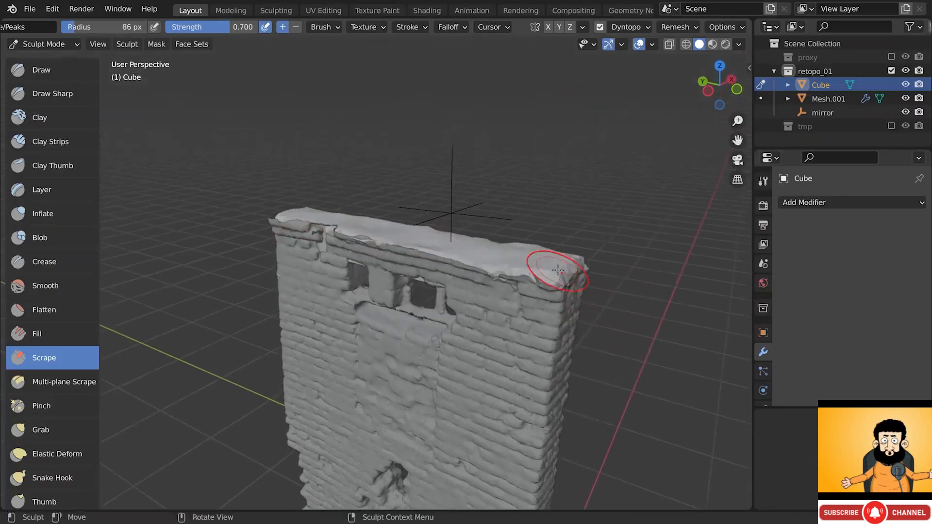
pyautogui.press('x')
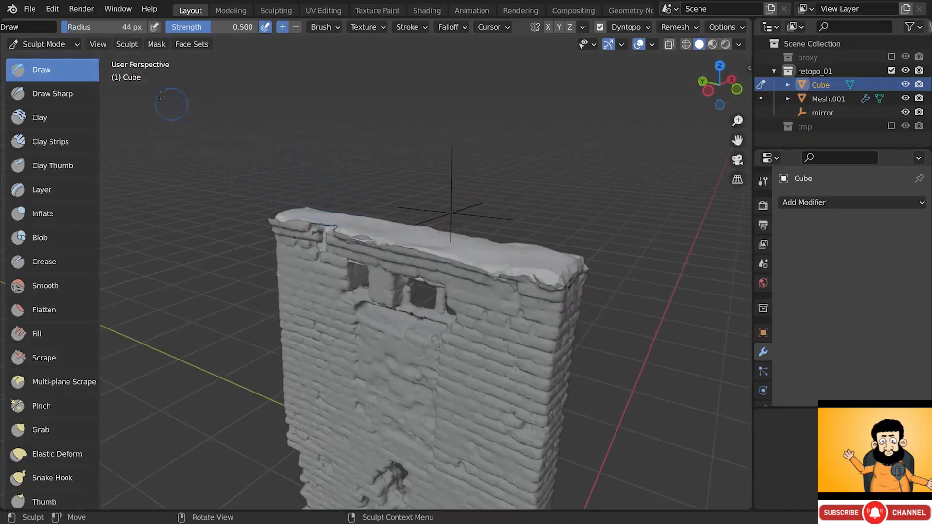
pyautogui.click(44, 44)
# - Return to Object Mode, deselect everything and frame the whole wall from the front
pyautogui.click(47, 57)
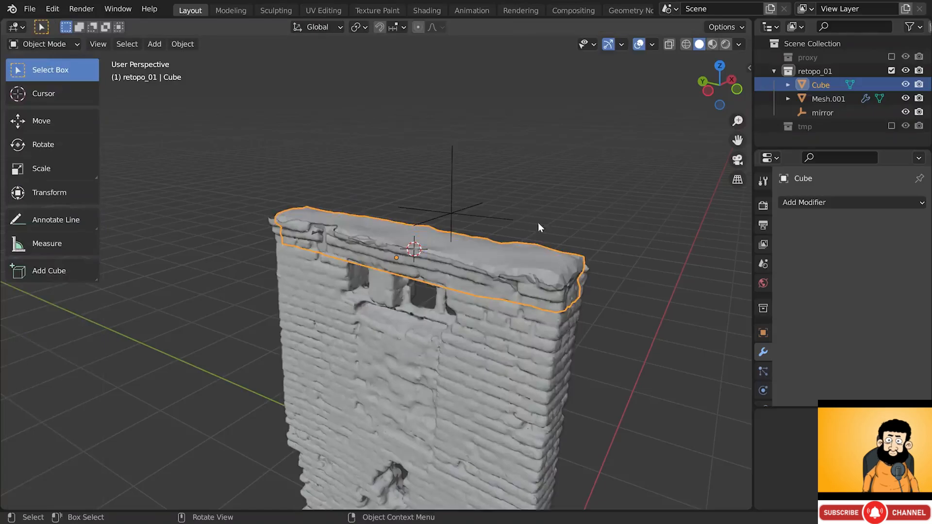
pyautogui.scroll(-2, 550, 258)
pyautogui.moveTo(551, 258); pyautogui.dragTo(536, 314, button='middle')
pyautogui.hotkey('alt', 'a')
pyautogui.keyDown('shift'); pyautogui.moveTo(490, 387); pyautogui.dragTo(501, 218, button='middle'); pyautogui.keyUp('shift')
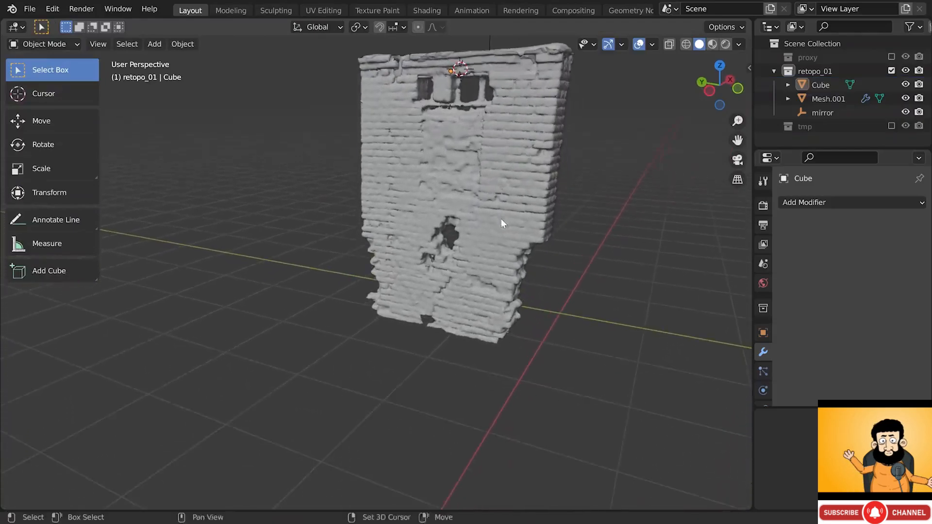
pyautogui.scroll(5, 461, 337)
pyautogui.moveTo(454, 330); pyautogui.dragTo(468, 315, button='middle')
pyautogui.scroll(-6, 437, 314)
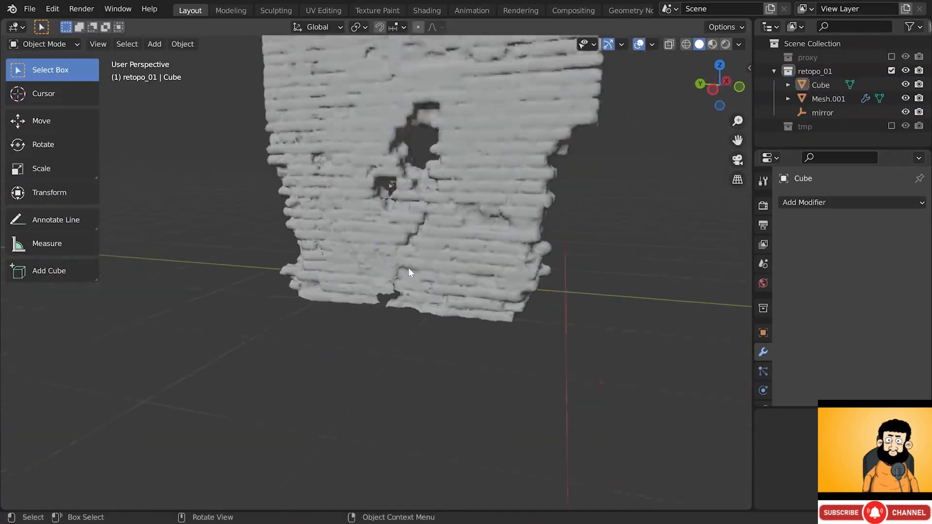
pyautogui.keyDown('shift'); pyautogui.moveTo(408, 267); pyautogui.dragTo(440, 313, button='middle'); pyautogui.keyUp('shift')
# - Duplicate the top slab and drop the copy straight down to the wall's base
pyautogui.click(481, 102)
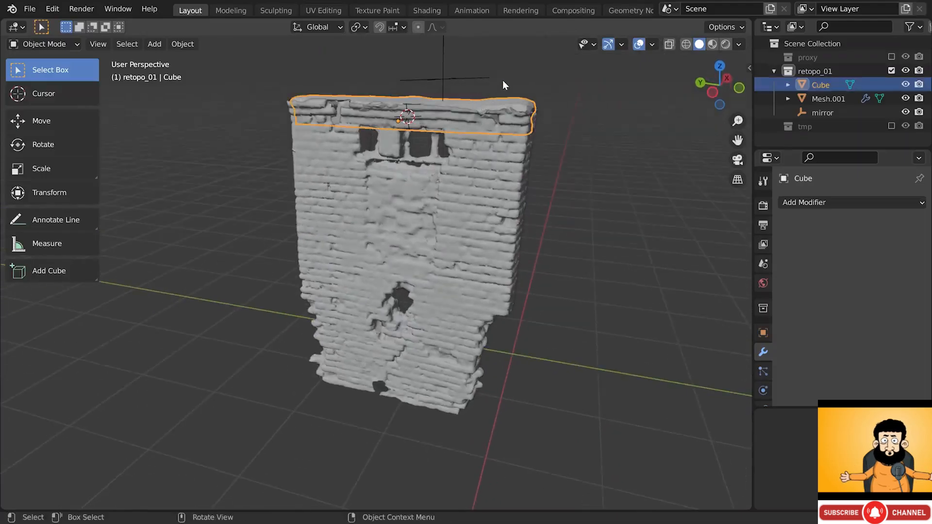
pyautogui.hotkey('shift', 'd')
pyautogui.press('z')
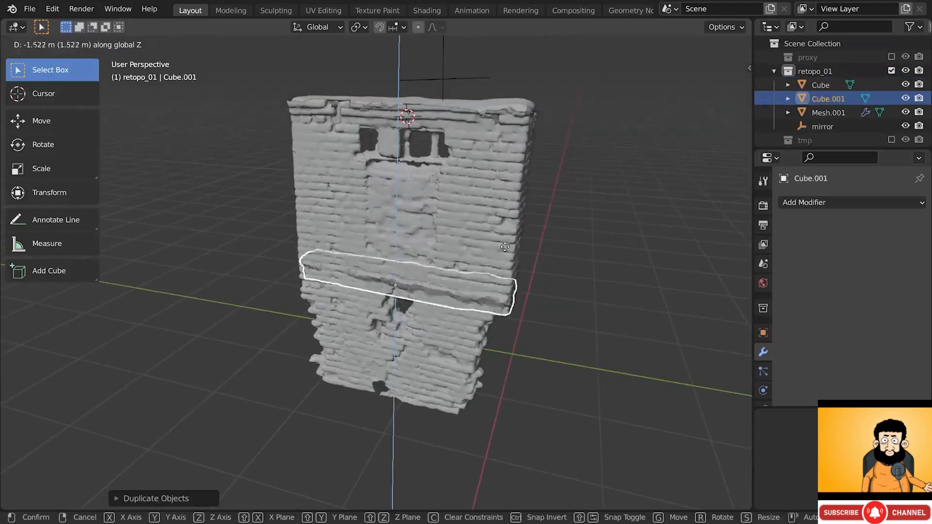
pyautogui.click(413, 394)
pyautogui.moveTo(412, 394); pyautogui.dragTo(576, 292, button='middle')
# - Shrink the copied slab, thin its depth along Y and reposition it
pyautogui.press('s')
pyautogui.click(534, 307)
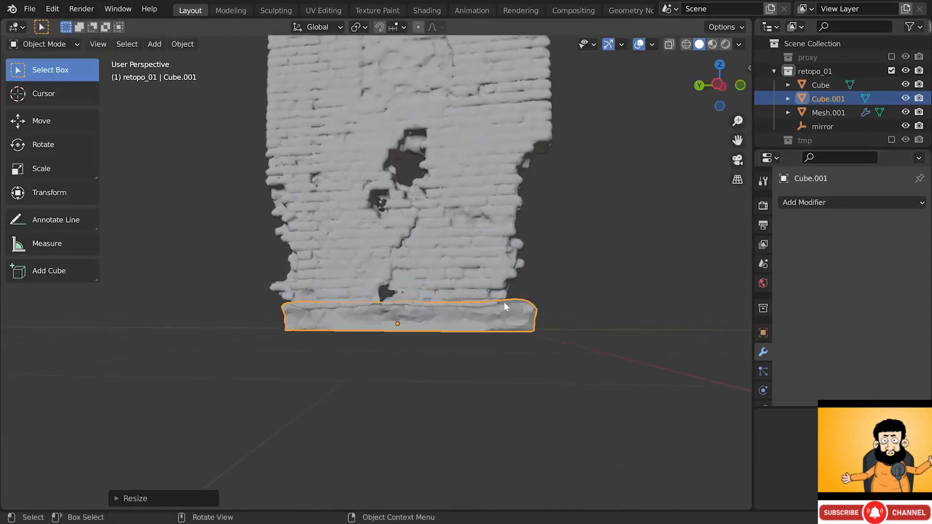
pyautogui.moveTo(504, 302); pyautogui.dragTo(484, 327, button='middle')
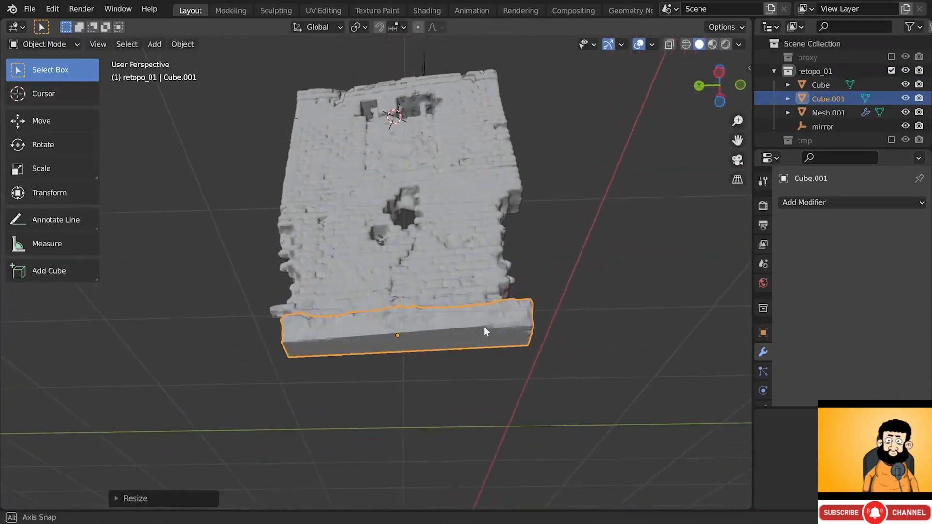
pyautogui.press('s')
pyautogui.press('y')
pyautogui.press('y')
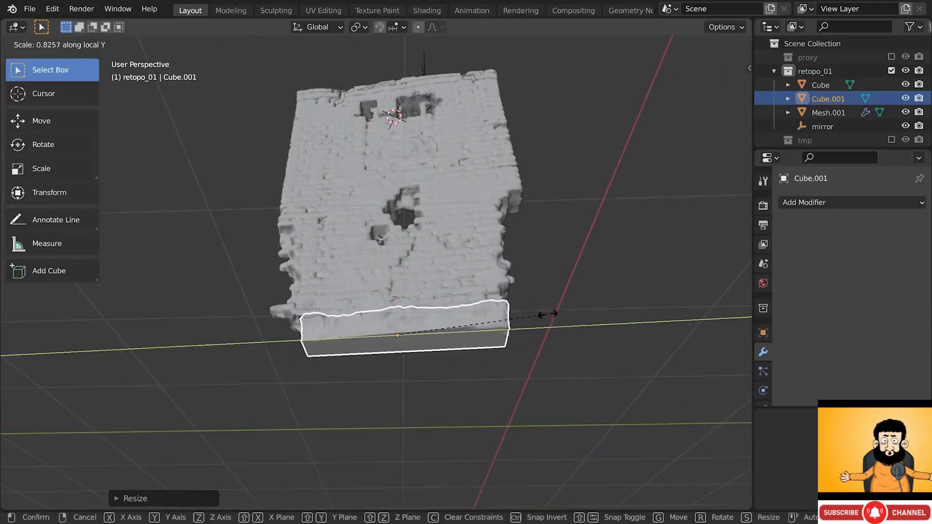
pyautogui.click(551, 309)
pyautogui.press('g')
pyautogui.click(540, 309)
pyautogui.moveTo(540, 309); pyautogui.dragTo(301, 362, button='middle')
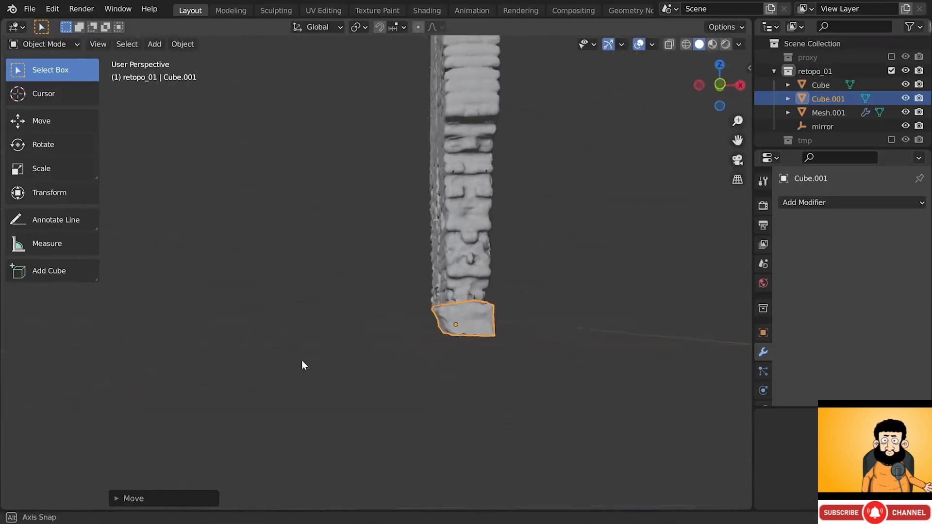
# - Narrow the slab along X and raise it vertically along Z
pyautogui.press('s')
pyautogui.press('x')
pyautogui.press('x')
pyautogui.click(531, 307)
pyautogui.moveTo(425, 315); pyautogui.dragTo(550, 312, button='middle')
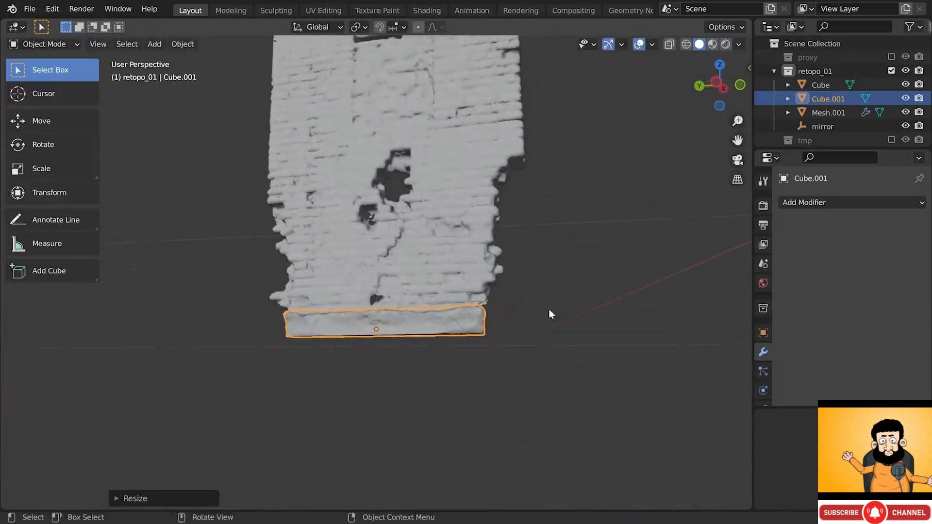
pyautogui.press('g')
pyautogui.press('z')
pyautogui.click(520, 297)
# - Reselect Cube.001 and fine-tune its height with a vertical Z move
pyautogui.scroll(2, 410, 319)
pyautogui.hotkey('alt', 'a')
pyautogui.moveTo(414, 303); pyautogui.dragTo(381, 288, button='middle')
pyautogui.click(409, 319)
pyautogui.press('g')
pyautogui.press('z')
pyautogui.click(413, 320)
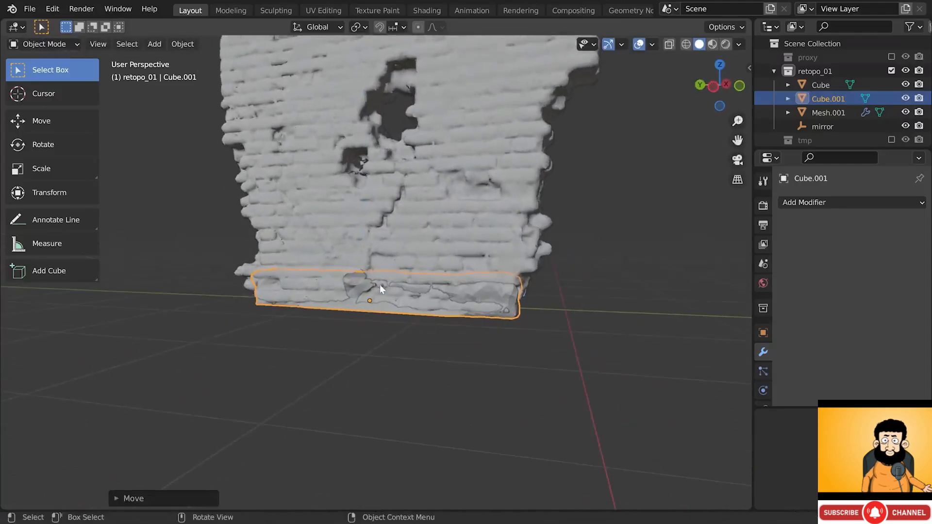
# - Put Cube.001 in Sculpt Mode and enable Dyntopo, accepting the vertex data warning
pyautogui.click(44, 44)
pyautogui.click(42, 87)
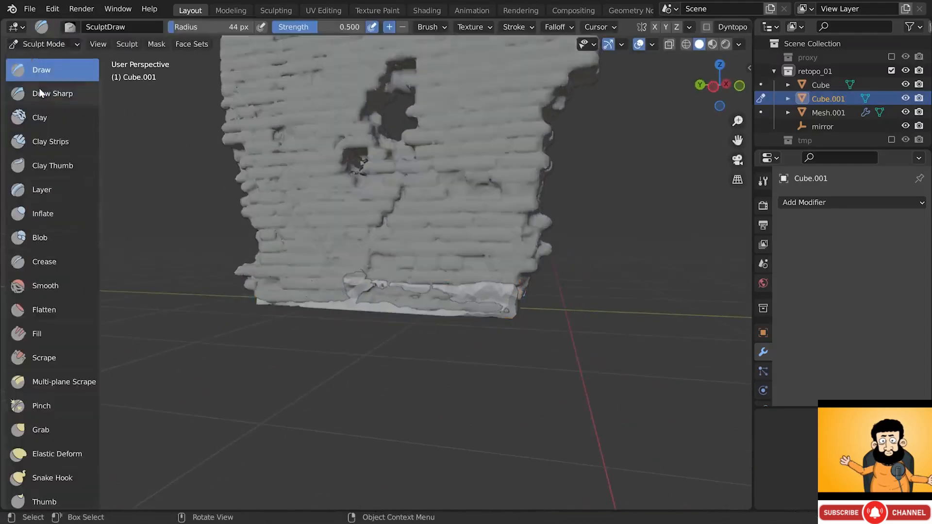
pyautogui.hscroll(3, 651, 27)
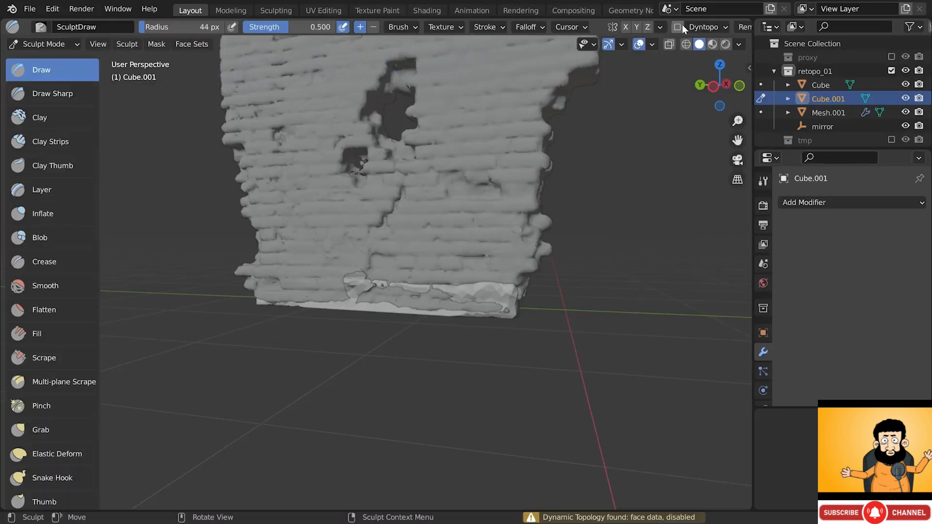
pyautogui.click(764, 180)
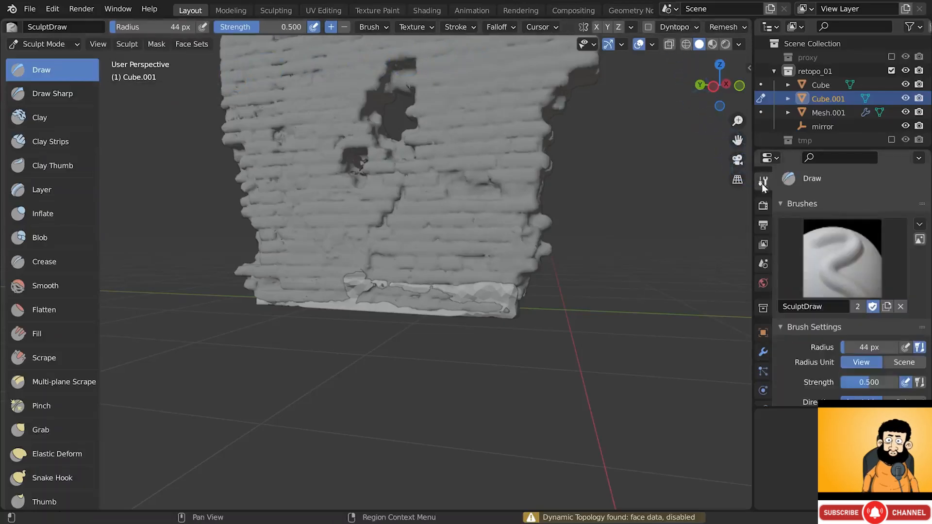
pyautogui.scroll(-5, 820, 207)
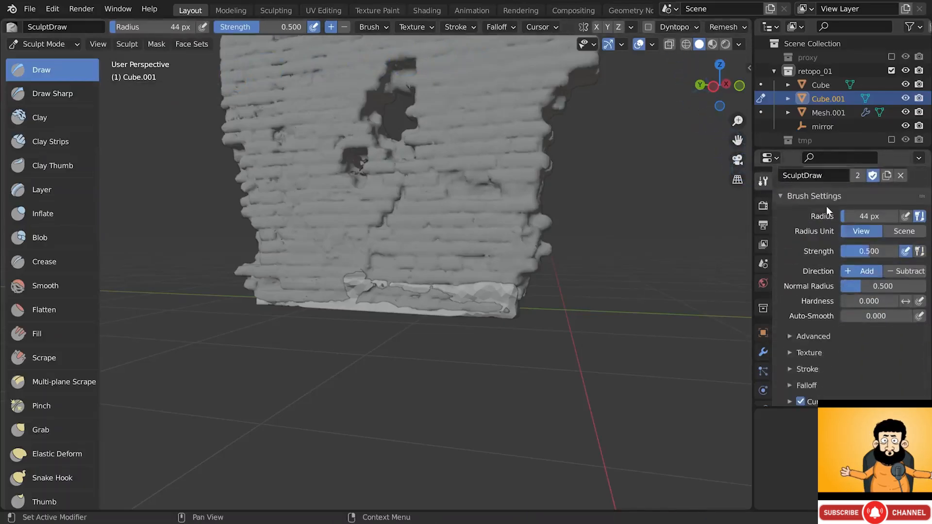
pyautogui.scroll(-4, 826, 206)
pyautogui.click(780, 333)
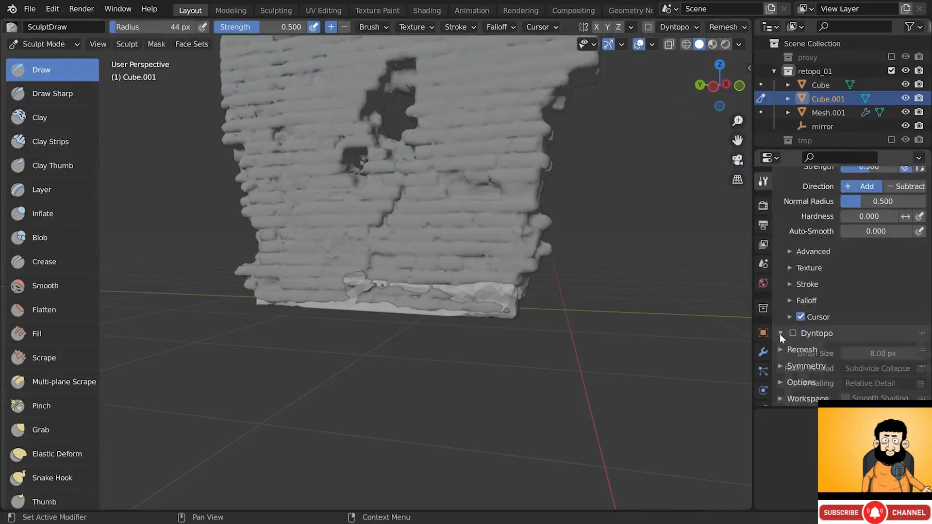
pyautogui.click(793, 334)
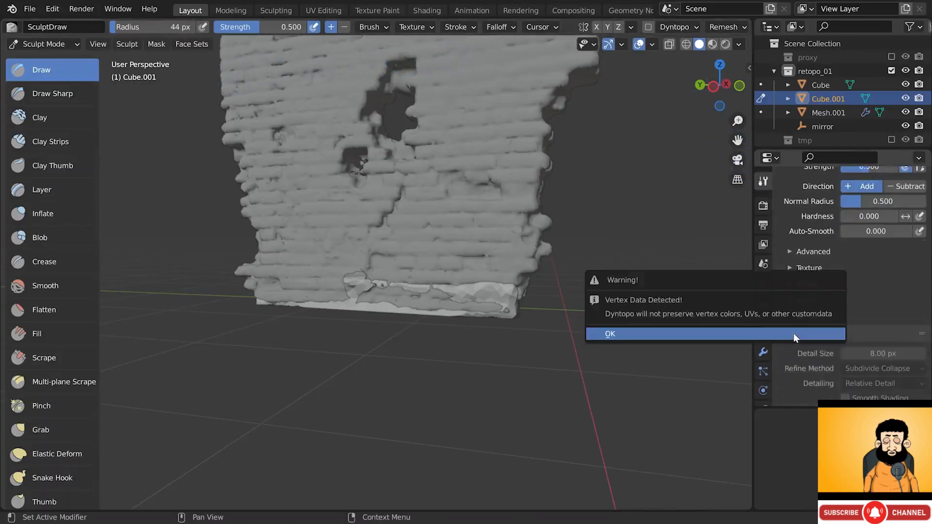
pyautogui.click(744, 334)
# - Sculpt and carve the light patches along the base with the Draw brush
pyautogui.moveTo(453, 294)
pyautogui.keyDown('ctrl'); pyautogui.mouseDown()
pyautogui.moveTo(504, 296)
pyautogui.moveTo(381, 288)
pyautogui.mouseUp(); pyautogui.keyUp('ctrl')
pyautogui.moveTo(295, 290); pyautogui.dragTo(379, 277, button='middle')
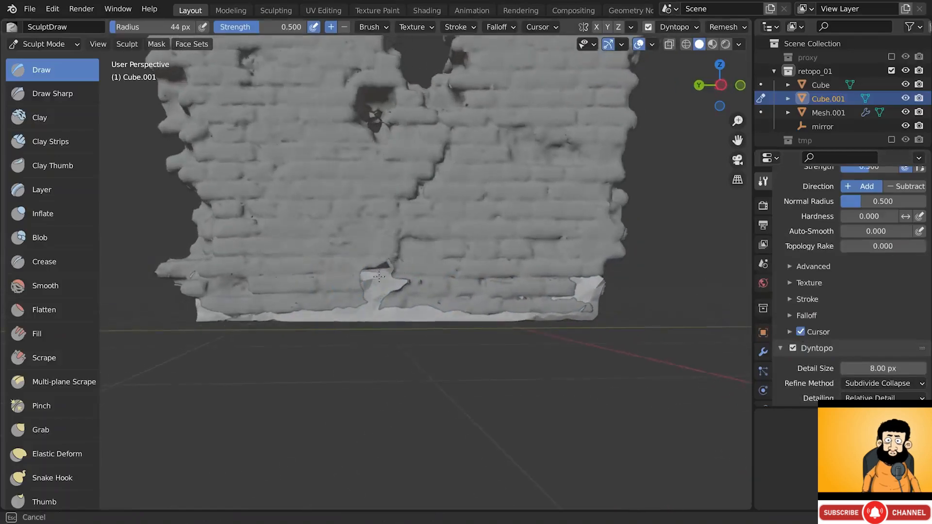
pyautogui.moveTo(341, 282); pyautogui.dragTo(392, 268)
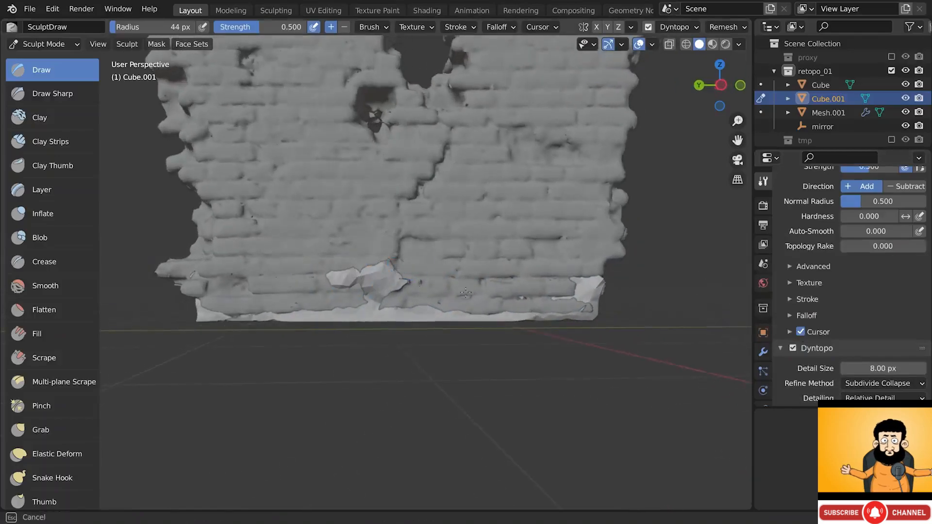
pyautogui.moveTo(466, 293); pyautogui.dragTo(458, 292)
pyautogui.moveTo(372, 300); pyautogui.dragTo(342, 280)
pyautogui.moveTo(304, 289); pyautogui.dragTo(316, 294, button='middle')
pyautogui.keyDown('ctrl'); pyautogui.moveTo(322, 287); pyautogui.dragTo(387, 278); pyautogui.keyUp('ctrl')
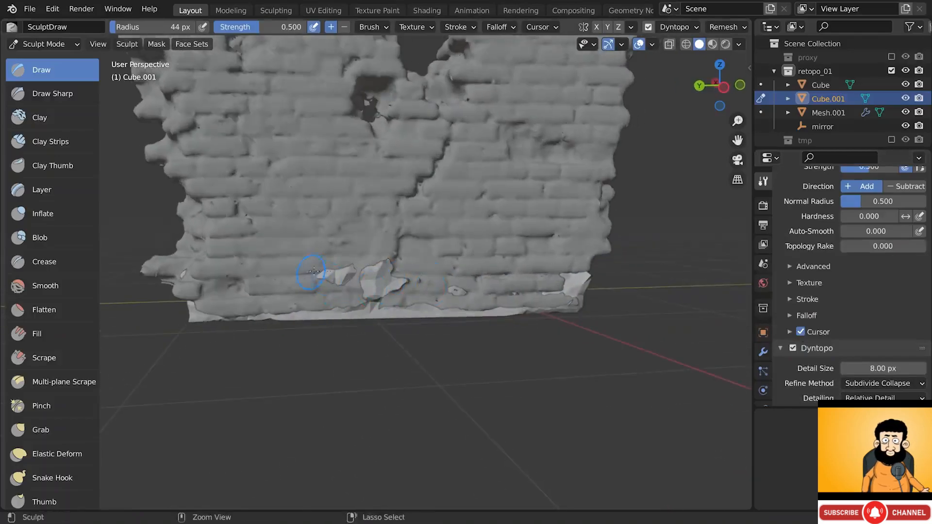
pyautogui.keyDown('ctrl'); pyautogui.moveTo(321, 273); pyautogui.dragTo(383, 276); pyautogui.keyUp('ctrl')
pyautogui.moveTo(383, 284)
pyautogui.keyDown('alt'); pyautogui.mouseDown()
pyautogui.moveTo(432, 287)
pyautogui.moveTo(377, 283)
pyautogui.moveTo(380, 268)
pyautogui.moveTo(392, 282)
pyautogui.mouseUp(); pyautogui.keyUp('alt')
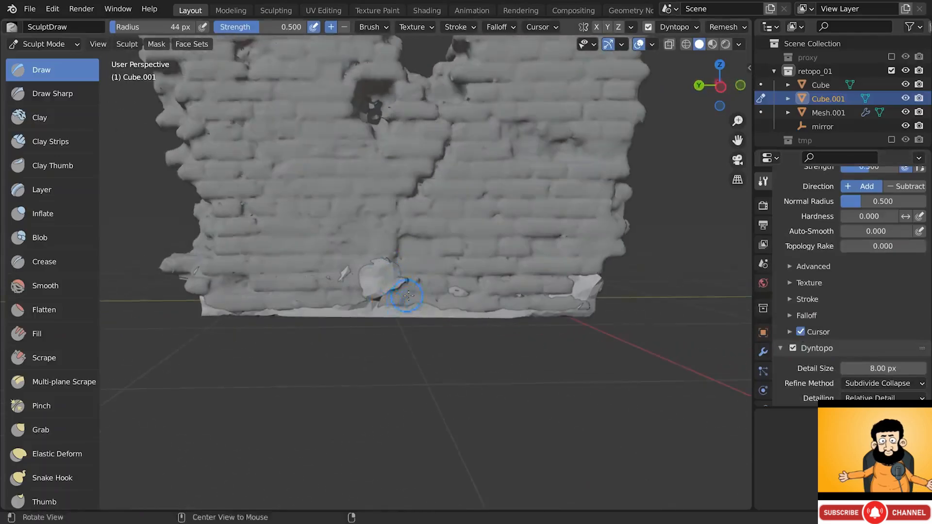
# - Check the base from the side and keep sculpting along the bottom strip
pyautogui.moveTo(408, 295); pyautogui.dragTo(342, 283, button='middle')
pyautogui.moveTo(416, 295); pyautogui.dragTo(421, 304, button='middle')
pyautogui.moveTo(336, 302)
pyautogui.keyDown('ctrl'); pyautogui.mouseDown()
pyautogui.moveTo(370, 306)
pyautogui.moveTo(219, 307)
pyautogui.moveTo(401, 308)
pyautogui.mouseUp(); pyautogui.keyUp('ctrl')
pyautogui.moveTo(495, 307)
pyautogui.mouseDown(button='middle')
pyautogui.moveTo(507, 298)
pyautogui.moveTo(485, 298)
pyautogui.moveTo(554, 300)
pyautogui.moveTo(278, 307)
pyautogui.mouseUp(button='middle')
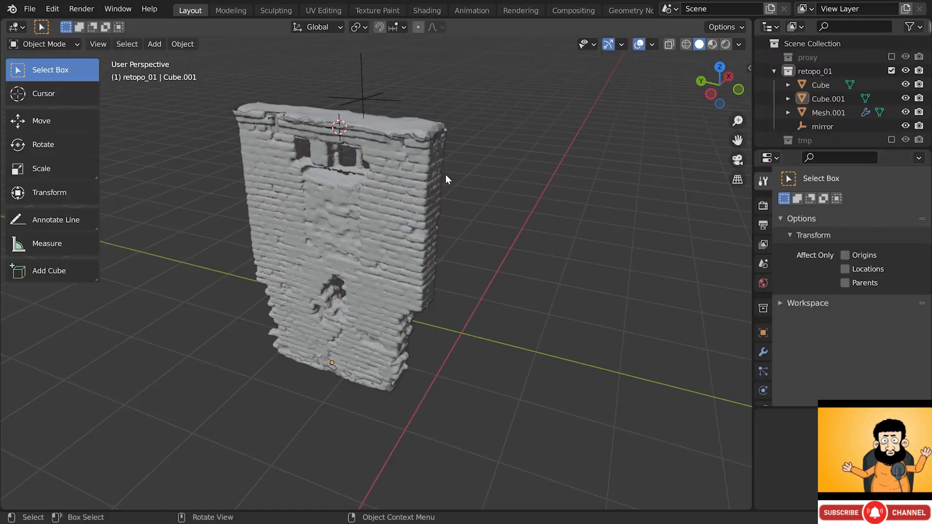
# - Select Cube and Cube.001, then make the wall Mesh.001 the active object
pyautogui.click(421, 129)
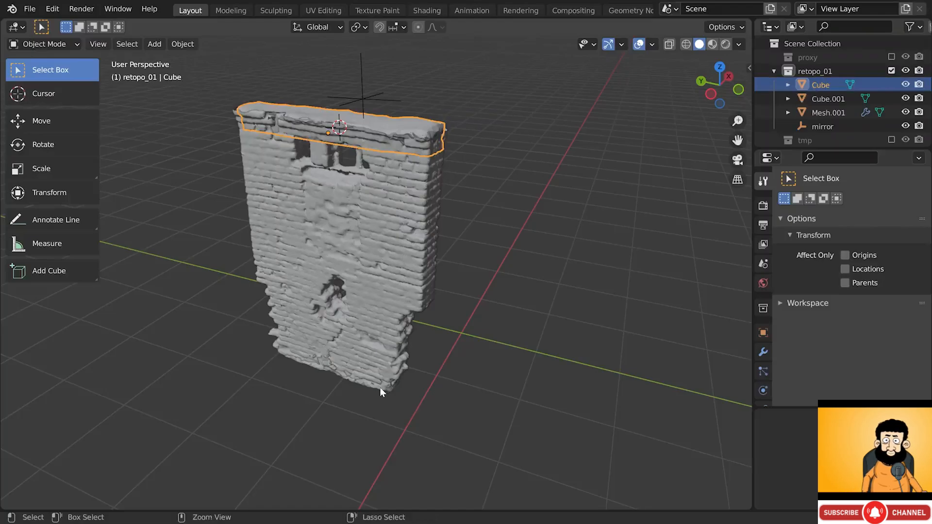
pyautogui.keyDown('shift'); pyautogui.click(393, 386); pyautogui.keyUp('shift')
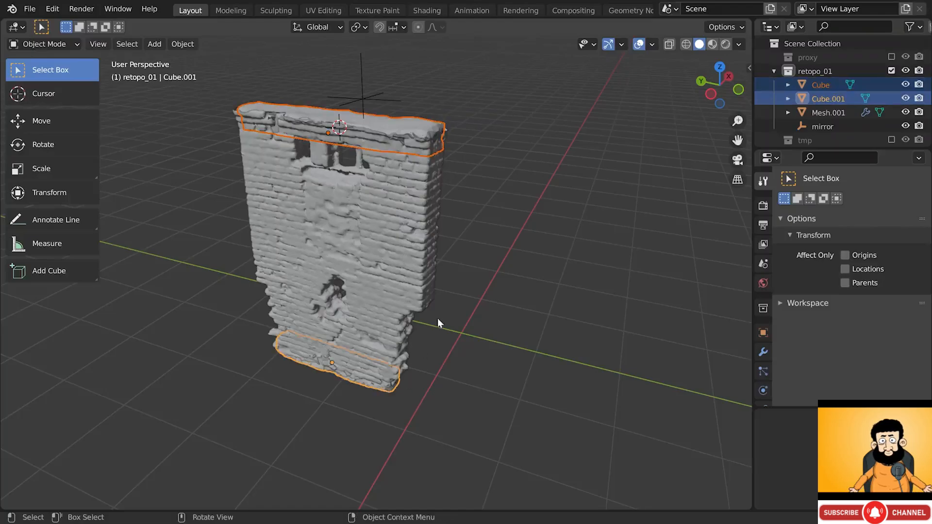
pyautogui.click(763, 352)
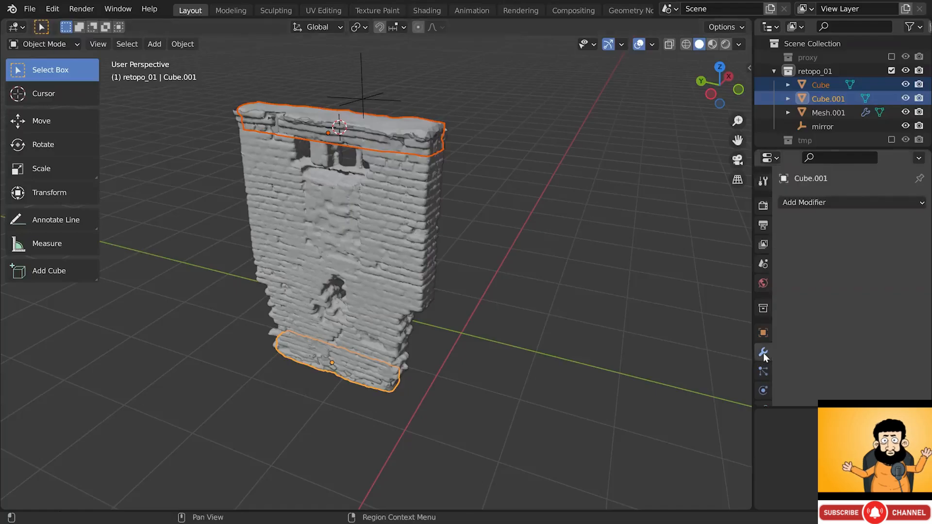
pyautogui.keyDown('shift'); pyautogui.click(426, 209); pyautogui.keyUp('shift')
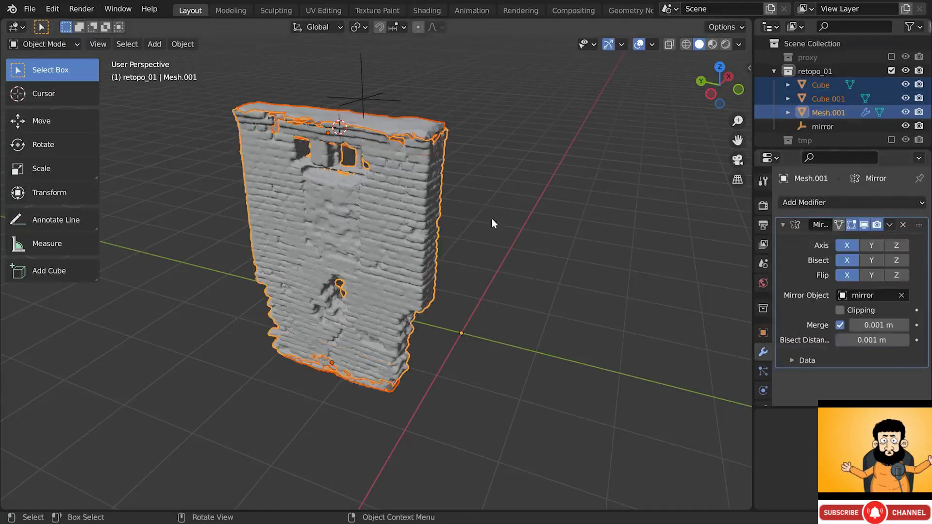
pyautogui.moveTo(753, 262); pyautogui.dragTo(735, 262)
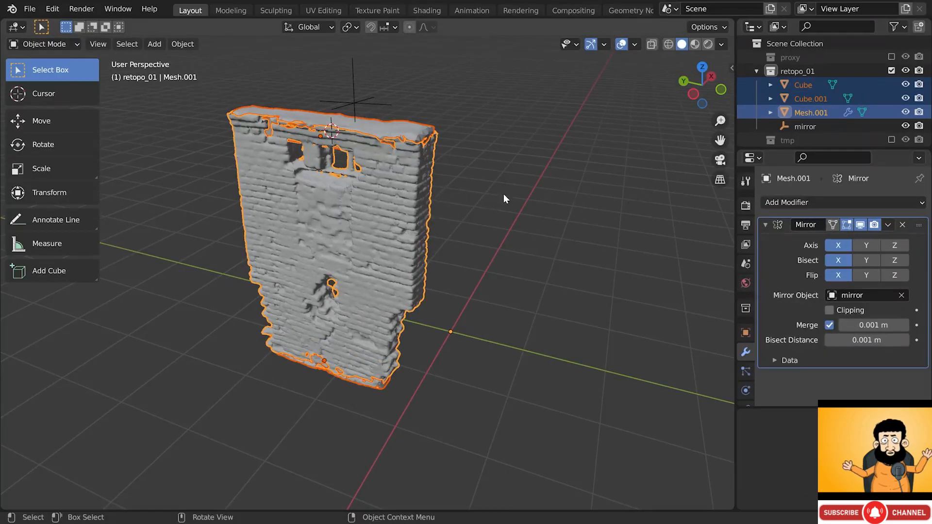
# - Copy the Mirror modifier from Mesh.001 onto both slabs via Copy Selected Modifiers
pyautogui.hotkey('ctrl', 'c')
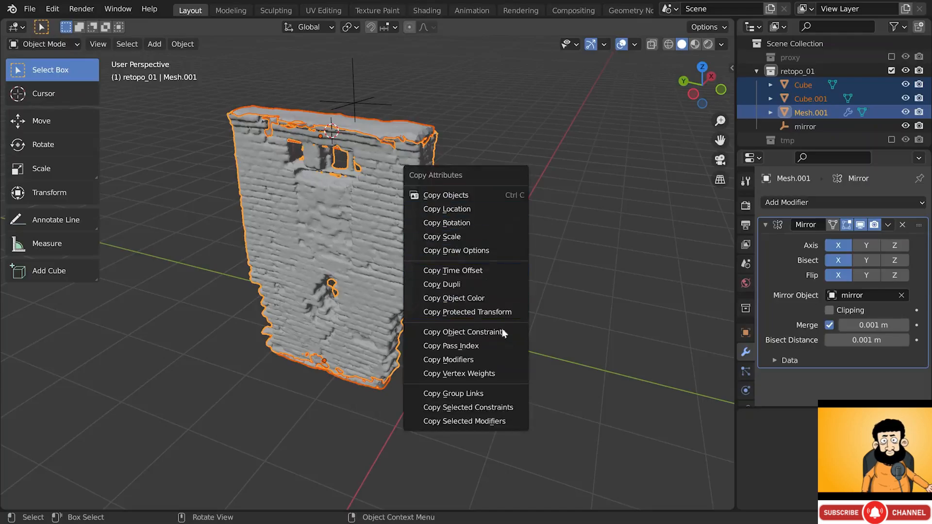
pyautogui.click(500, 422)
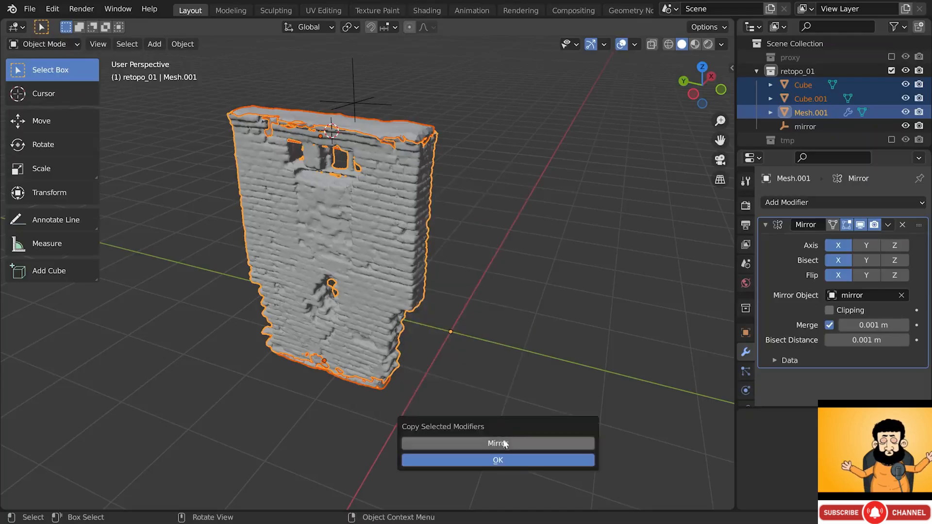
pyautogui.click(499, 442)
pyautogui.moveTo(516, 427); pyautogui.dragTo(564, 265)
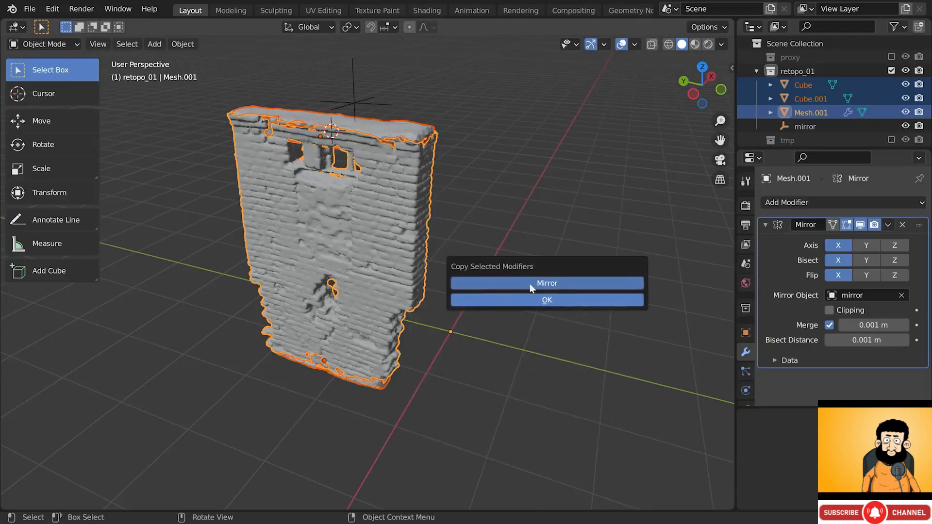
pyautogui.click(557, 284)
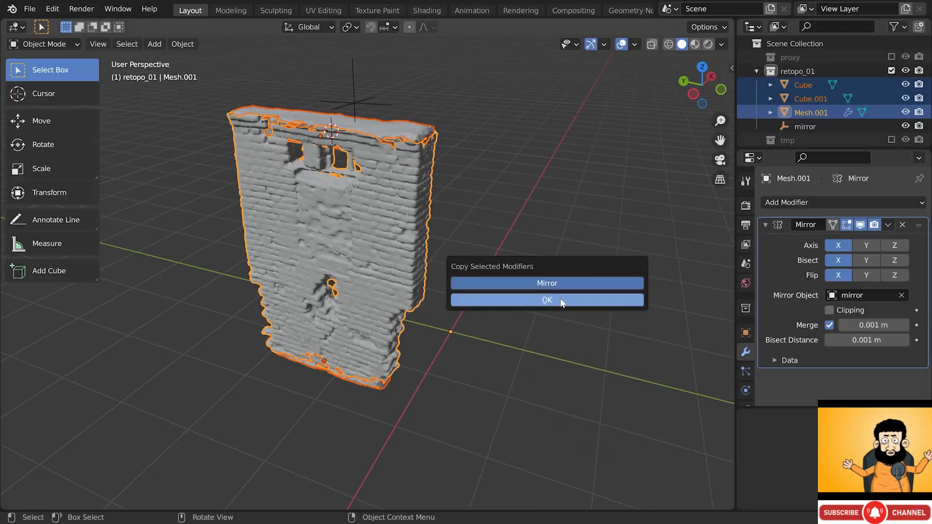
pyautogui.click(560, 301)
# - Select only the top slab Cube and switch it to Sculpt Mode
pyautogui.moveTo(401, 132); pyautogui.dragTo(377, 136, button='middle')
pyautogui.click(397, 128)
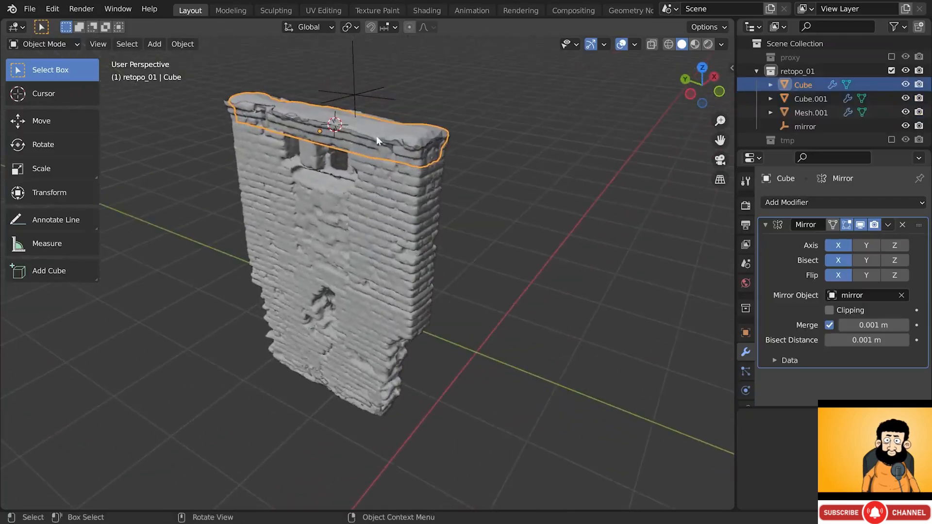
pyautogui.click(43, 44)
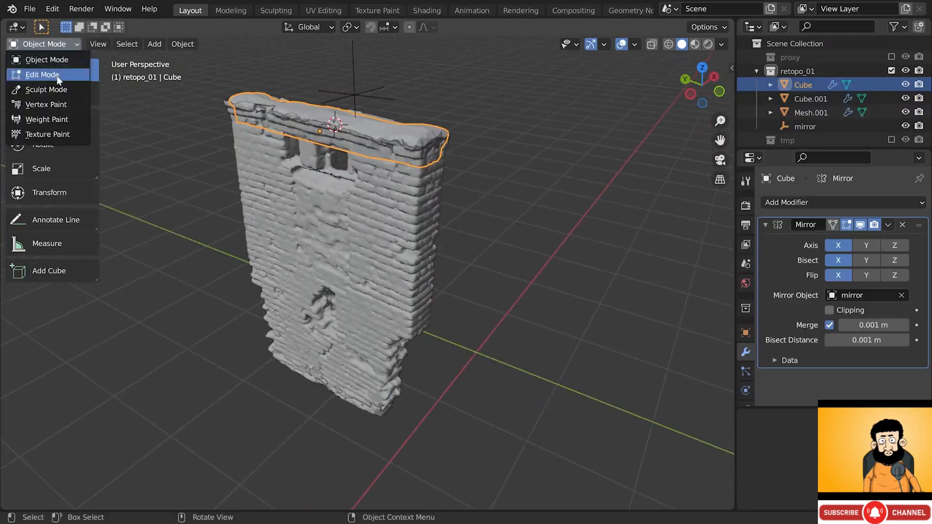
pyautogui.click(57, 91)
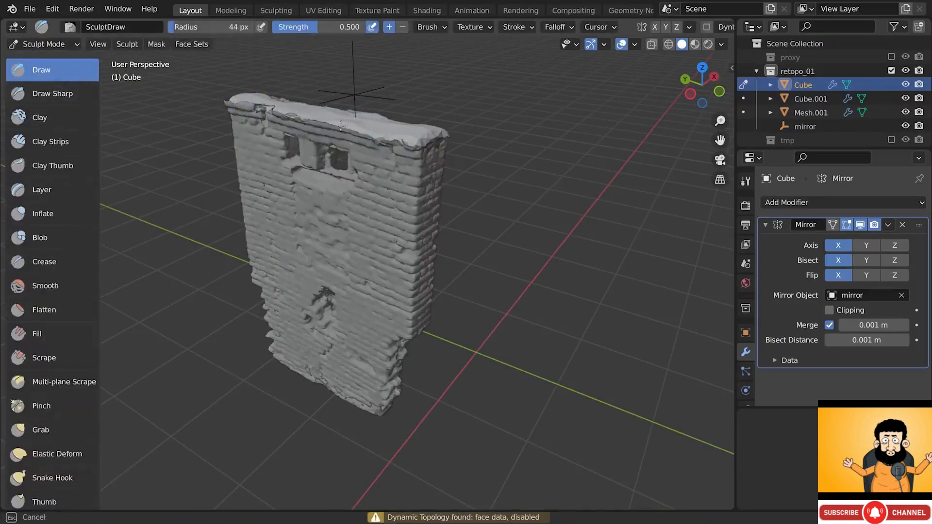
# - Leave Sculpt Mode and return to Object Mode
pyautogui.moveTo(322, 146); pyautogui.dragTo(381, 141, button='middle')
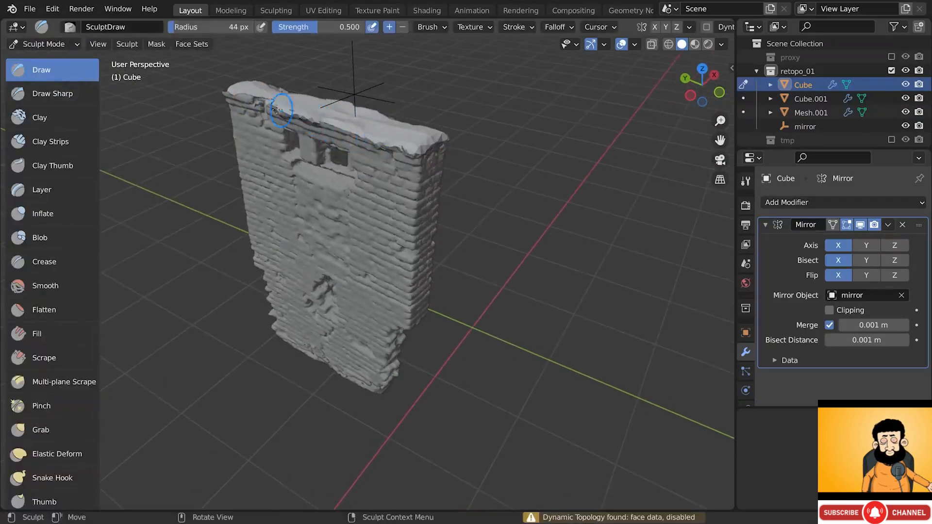
pyautogui.moveTo(274, 110); pyautogui.dragTo(378, 145, button='middle')
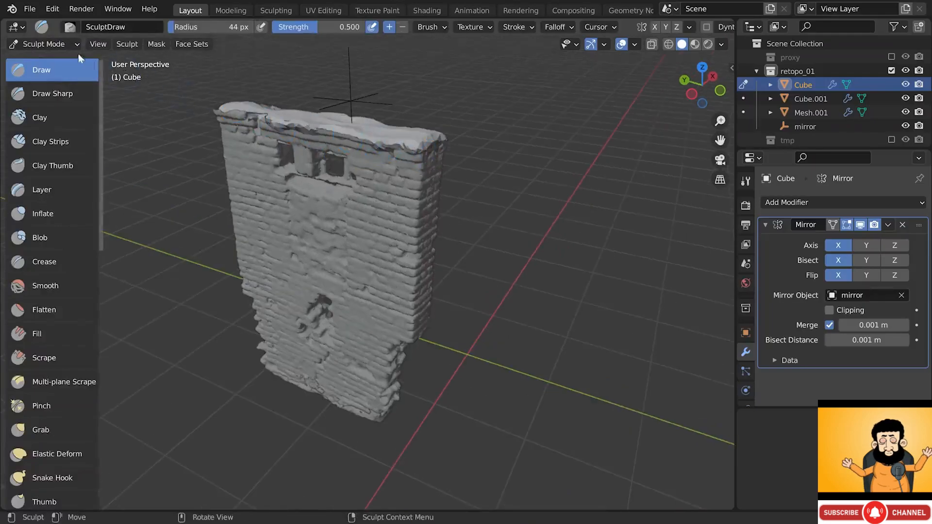
pyautogui.click(54, 45)
pyautogui.click(57, 61)
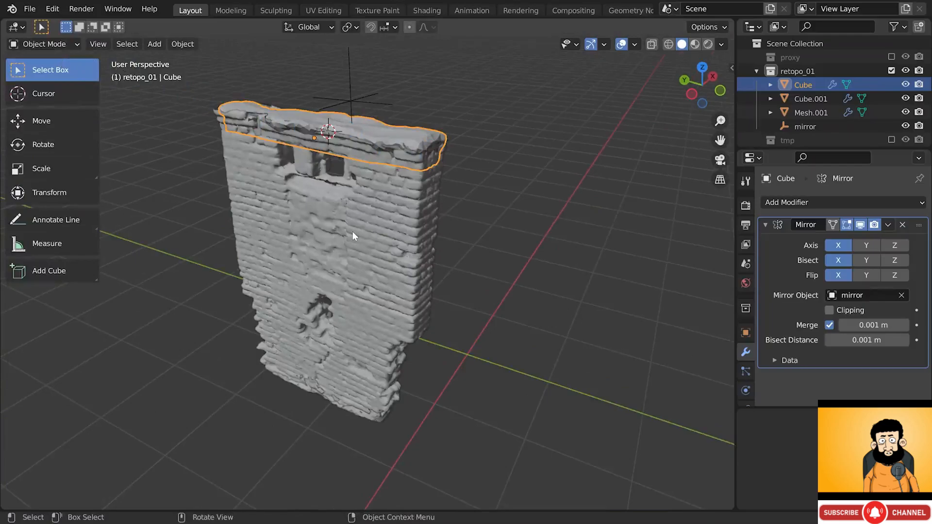
# - Join Cube and Cube.001 into Mesh.001 and reposition the joined wall
pyautogui.keyDown('shift'); pyautogui.click(365, 421); pyautogui.keyUp('shift')
pyautogui.keyDown('shift'); pyautogui.click(385, 243); pyautogui.keyUp('shift')
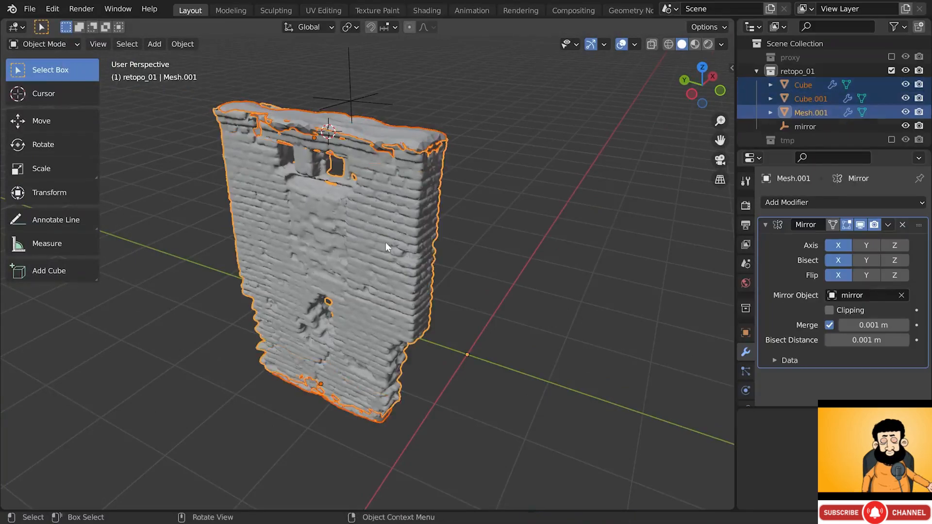
pyautogui.rightClick(486, 180)
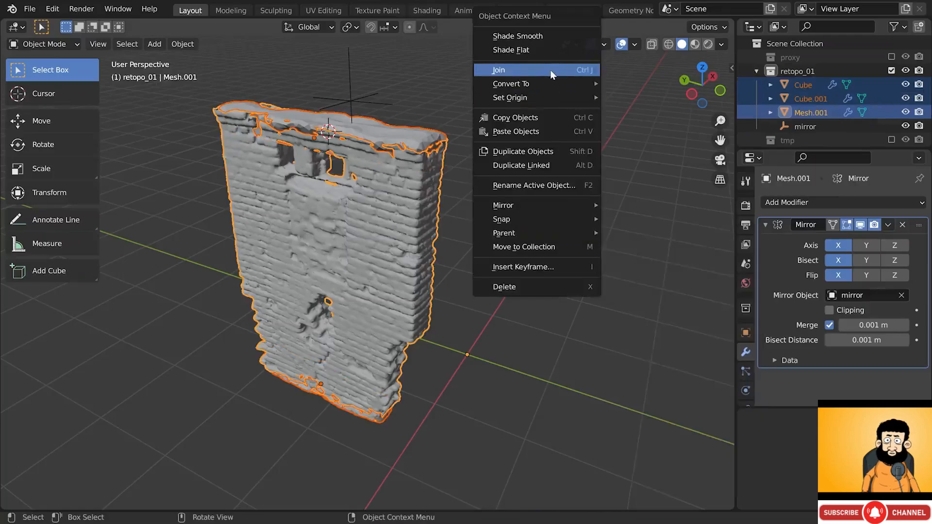
pyautogui.click(552, 74)
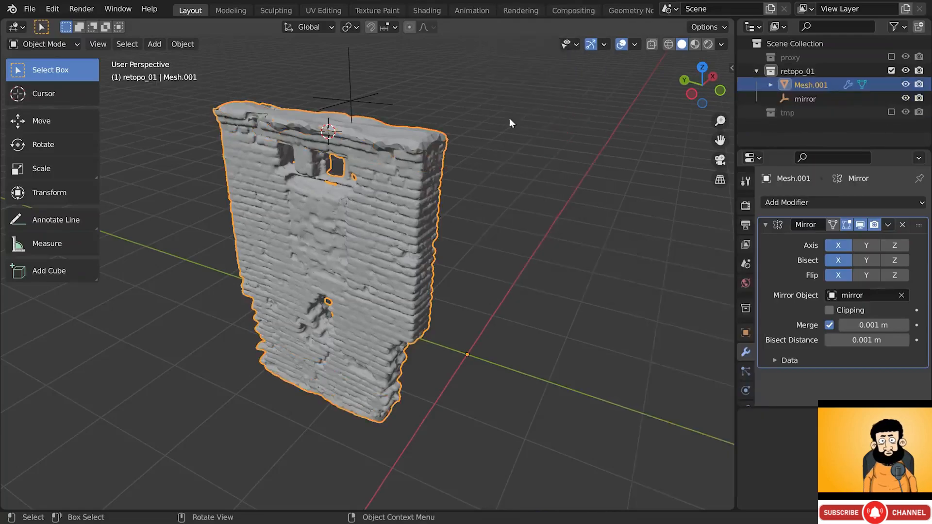
pyautogui.press('g')
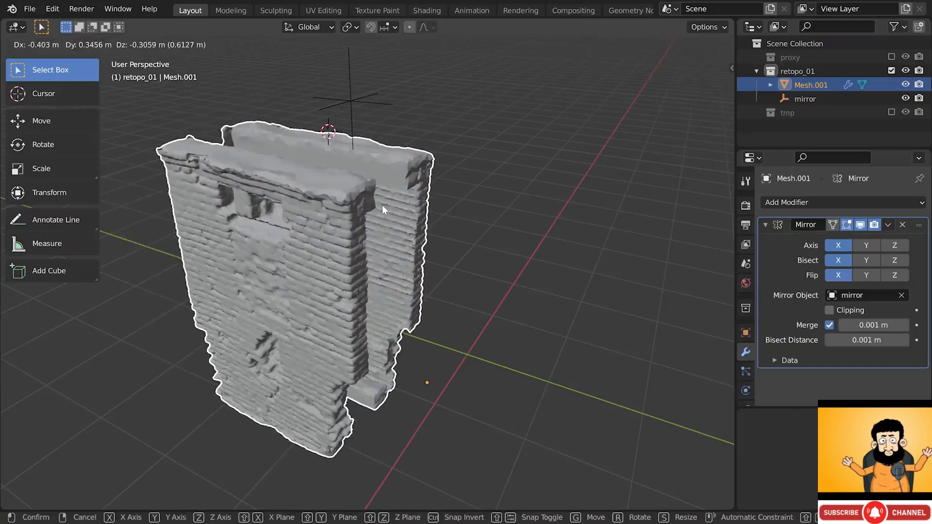
pyautogui.click(396, 196)
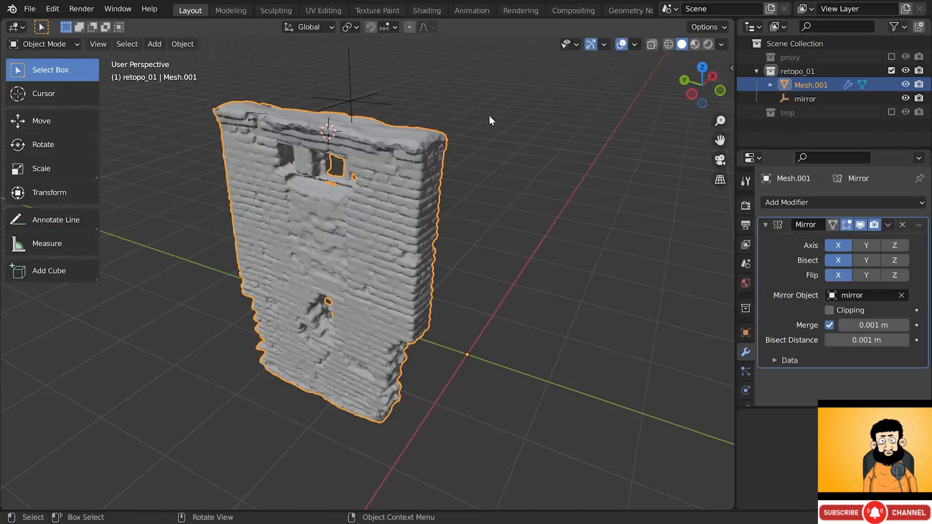
pyautogui.rightClick(556, 111)
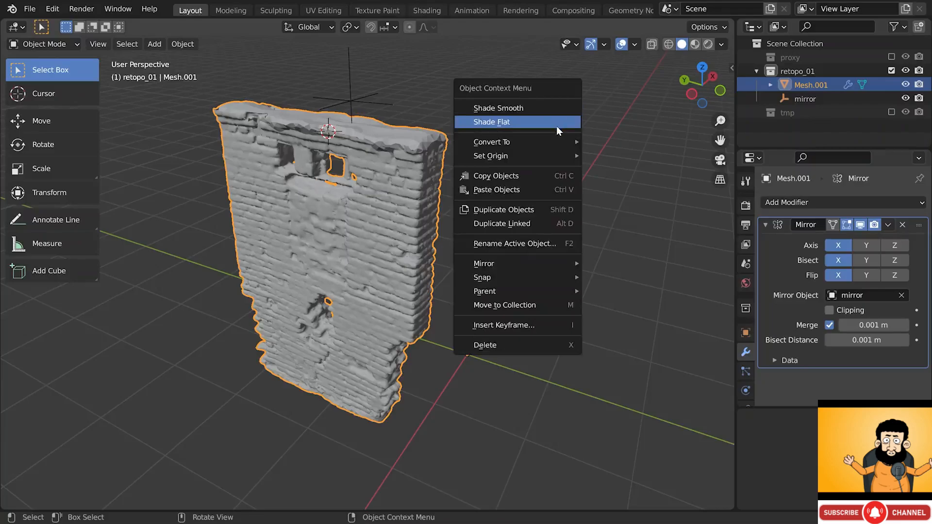
# - Duplicate the wall as Mesh.003 into a new remesh_01 collection placed above tmp
pyautogui.click(541, 208)
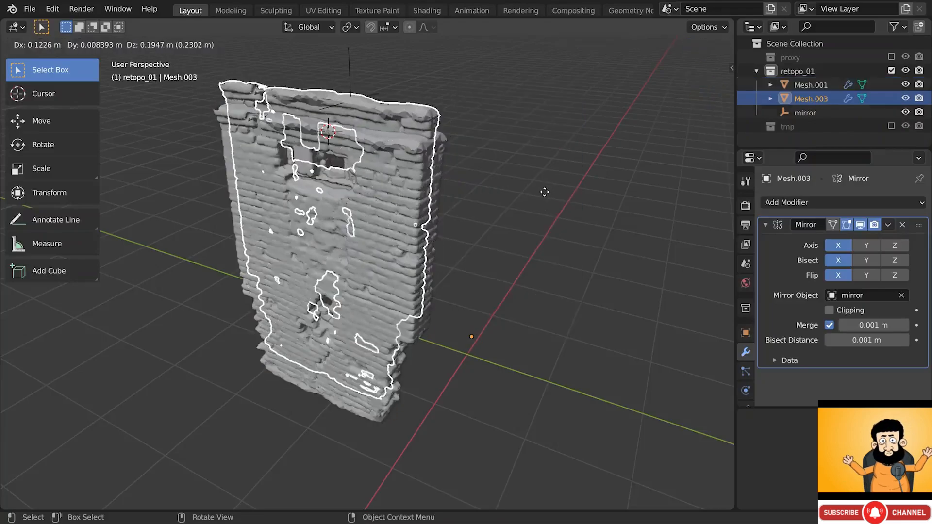
pyautogui.press('Escape')
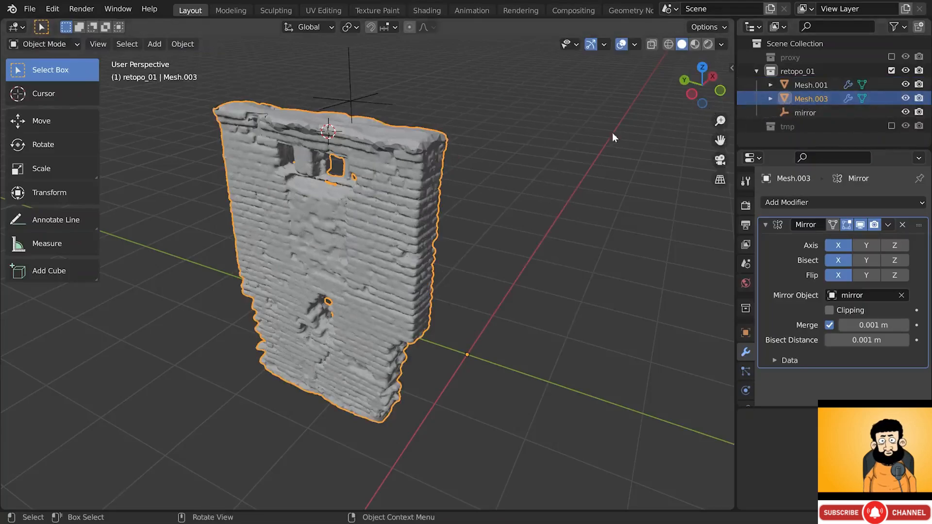
pyautogui.press('m')
pyautogui.click(559, 91)
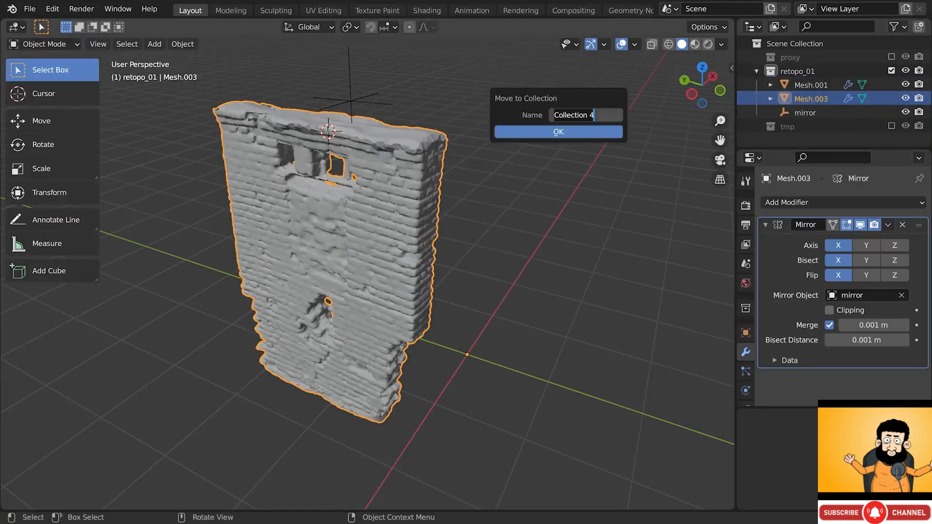
pyautogui.write('reme')
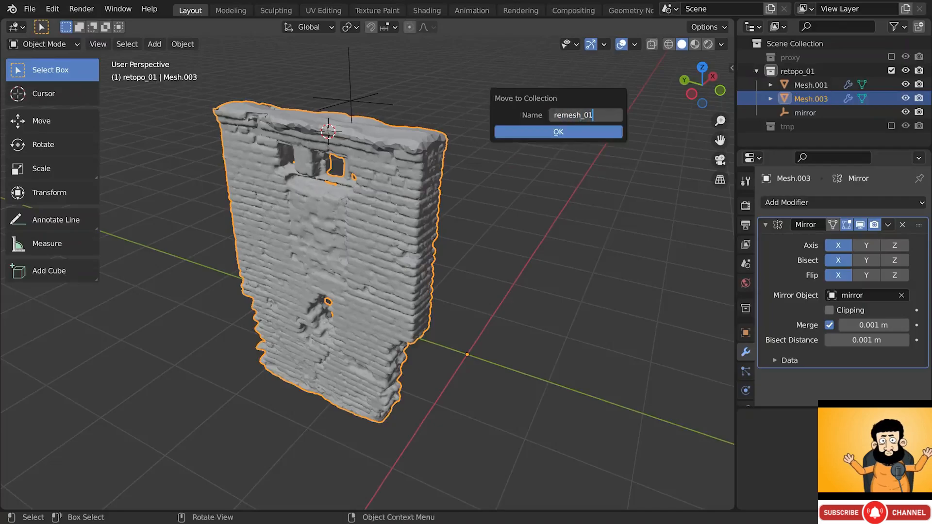
pyautogui.write('sh_01')
pyautogui.press('Return')
pyautogui.click(560, 128)
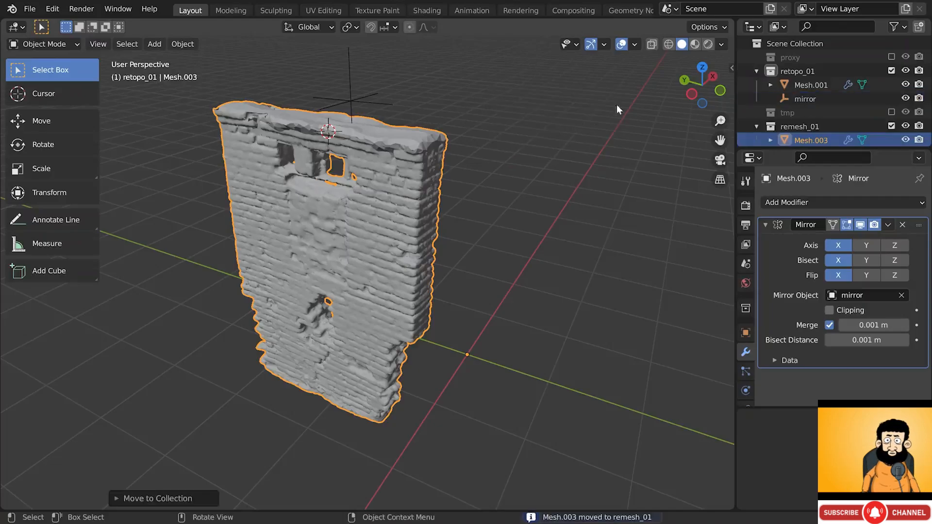
pyautogui.moveTo(790, 126); pyautogui.dragTo(797, 107)
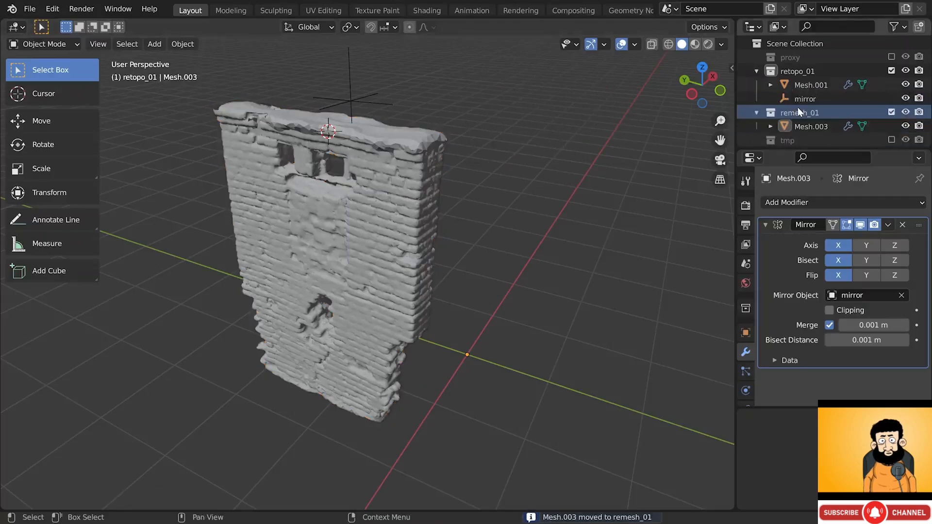
# - Exclude retopo_01 from the view layer and select Mesh.003
pyautogui.click(756, 71)
pyautogui.click(891, 71)
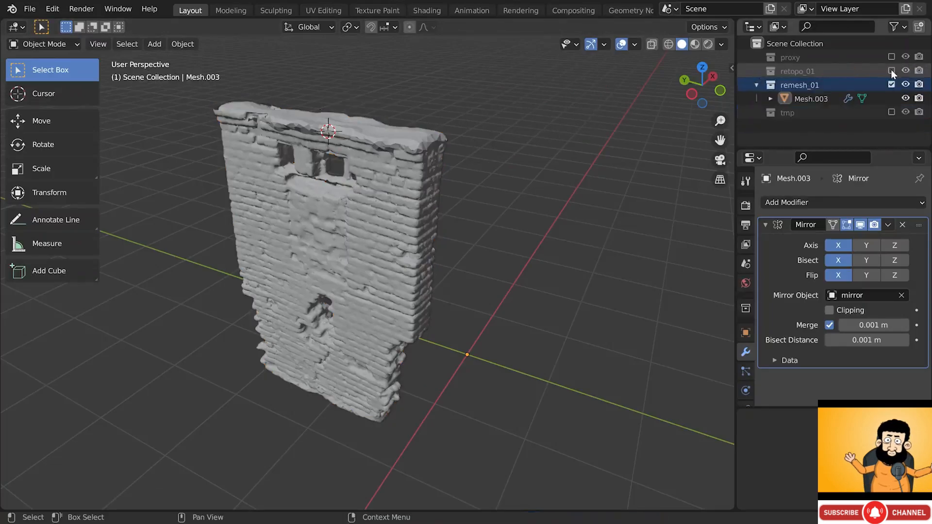
pyautogui.click(809, 100)
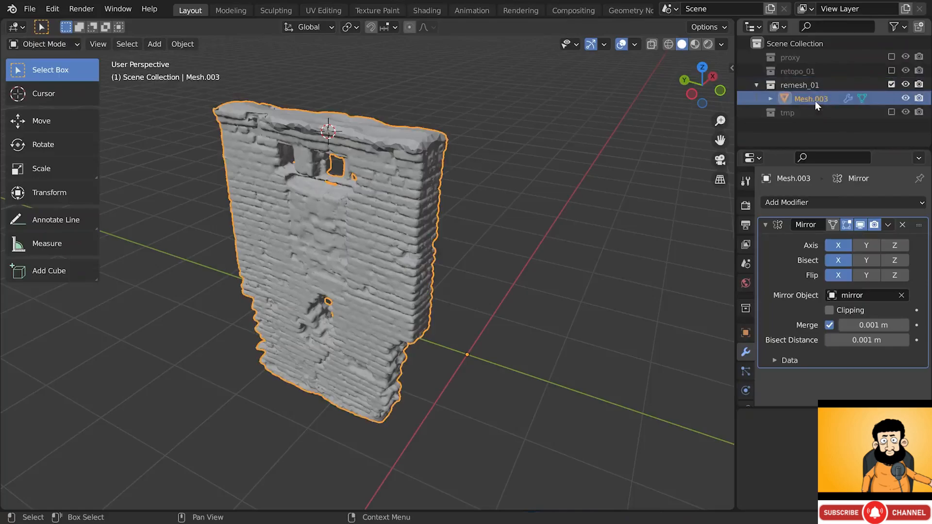
# - Collapse the Mirror panel and add a Remesh modifier to Mesh.003
pyautogui.click(767, 224)
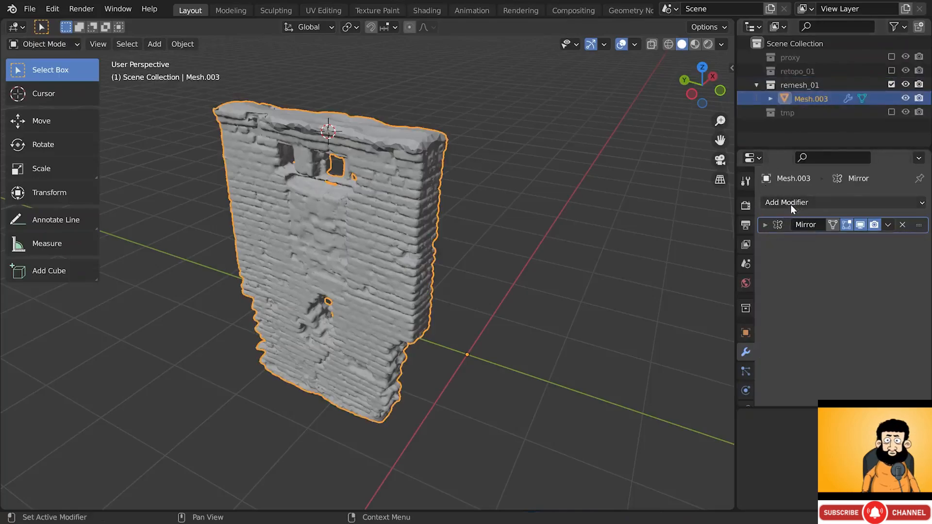
pyautogui.click(790, 204)
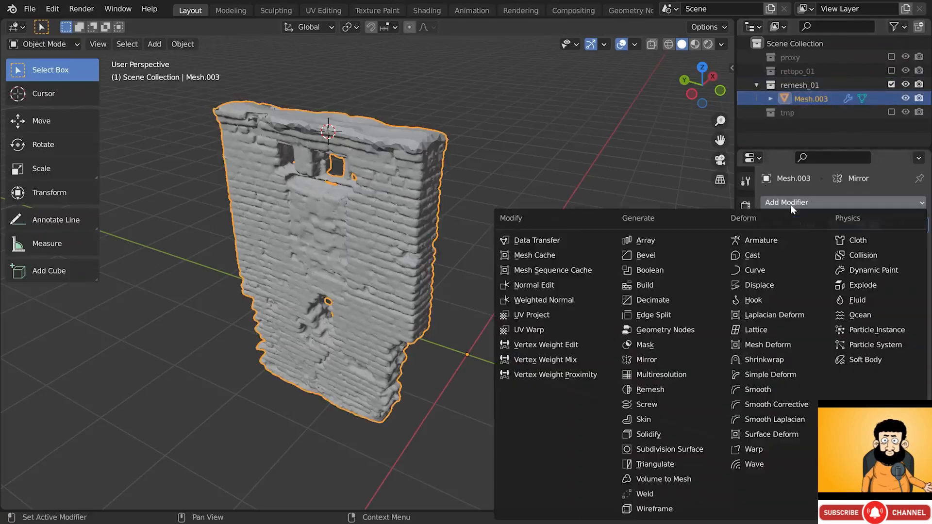
pyautogui.click(687, 386)
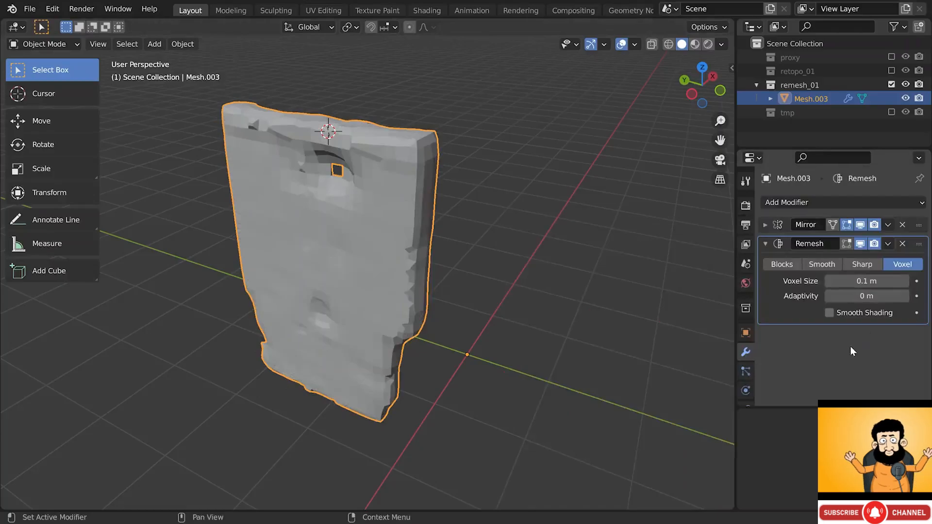
# - Expand the Remesh panel in the mesh's Object Data properties
pyautogui.scroll(-2, 749, 356)
pyautogui.scroll(-1, 748, 359)
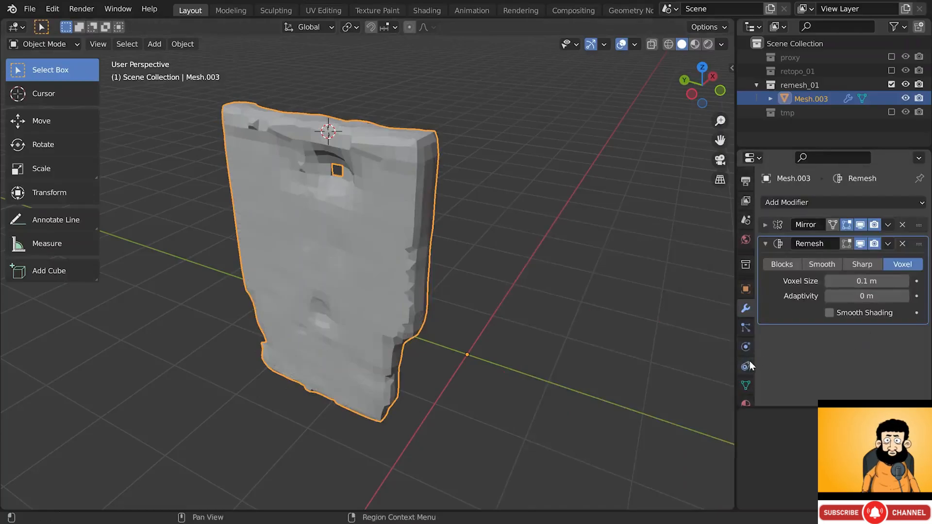
pyautogui.click(748, 385)
pyautogui.scroll(-5, 799, 329)
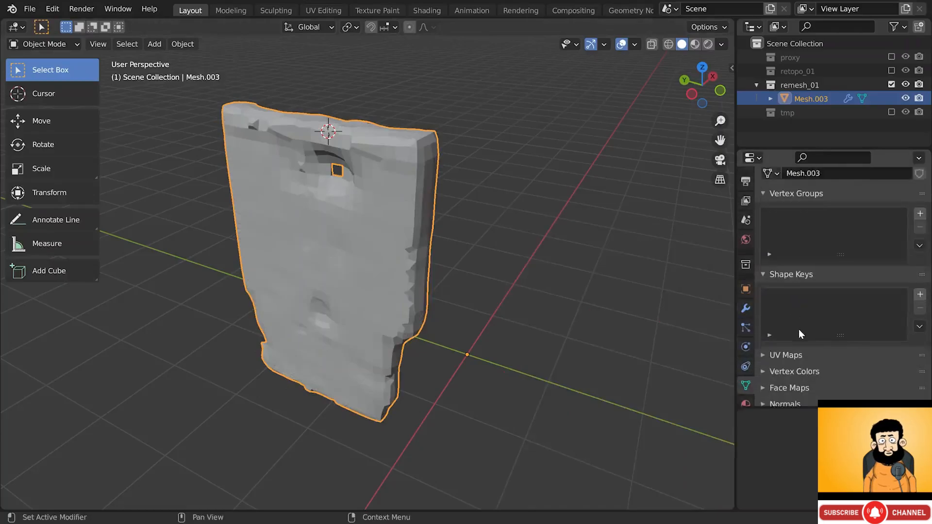
pyautogui.click(787, 367)
pyautogui.scroll(-5, 790, 361)
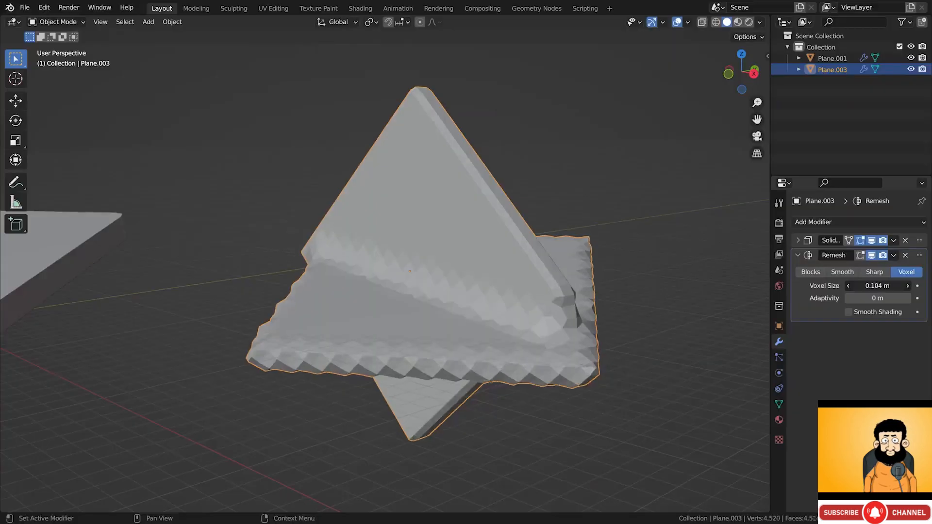
pyautogui.moveTo(874, 285); pyautogui.dragTo(845, 286)
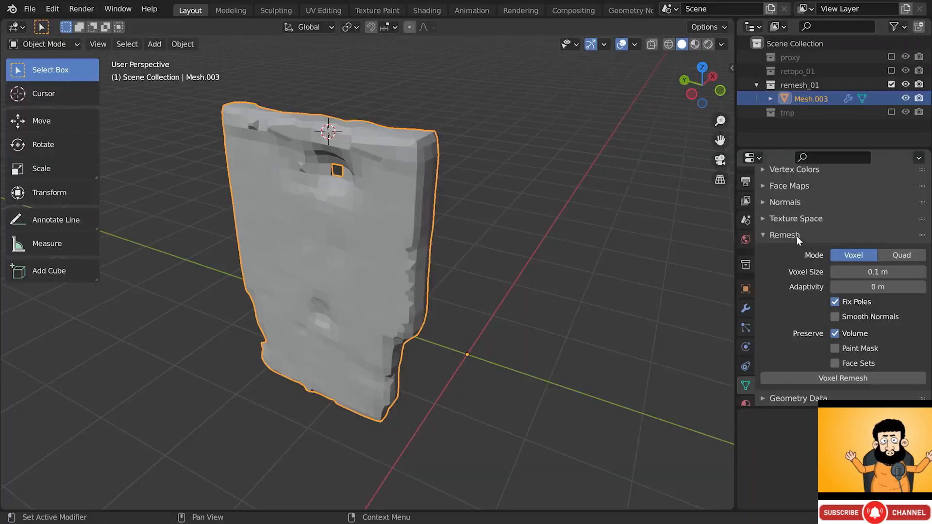
# - Try the Remesh modifier's Blocks and Smooth modes, then return to Voxel
pyautogui.click(797, 236)
pyautogui.click(750, 305)
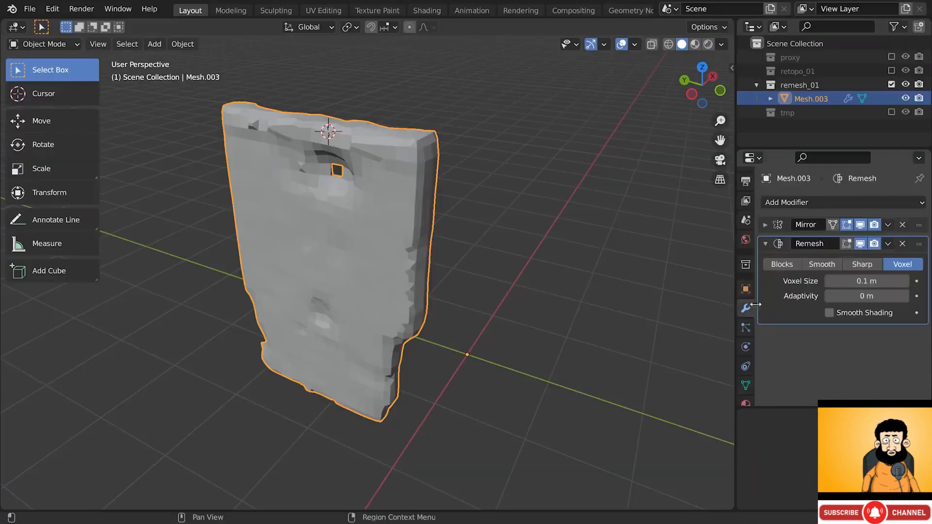
pyautogui.click(782, 263)
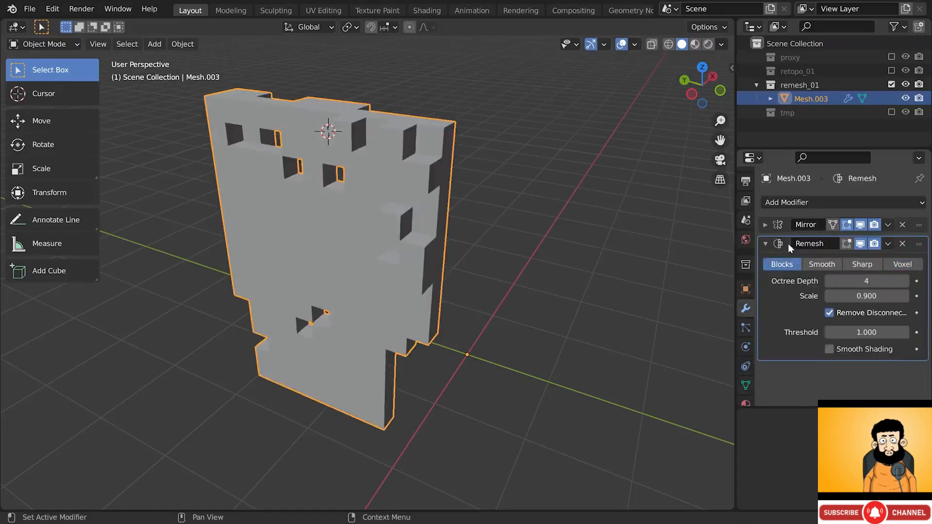
pyautogui.click(823, 264)
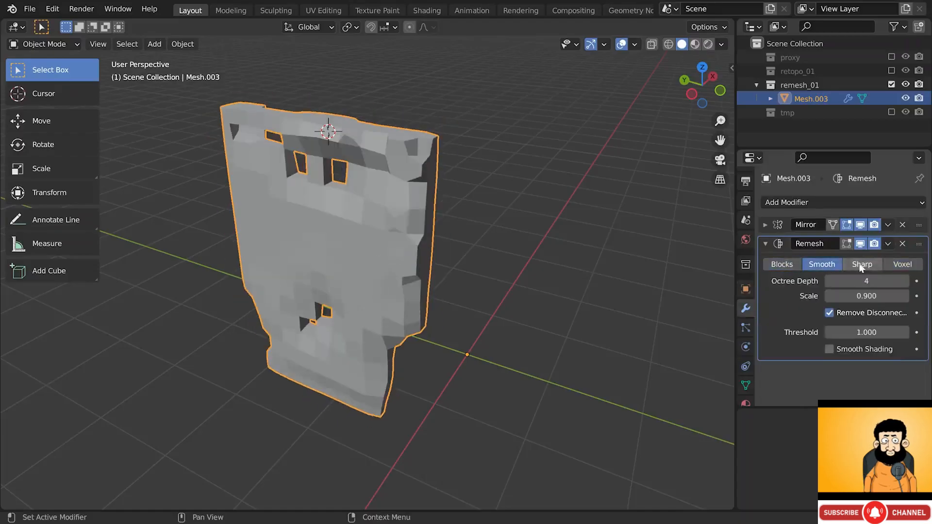
pyautogui.click(896, 265)
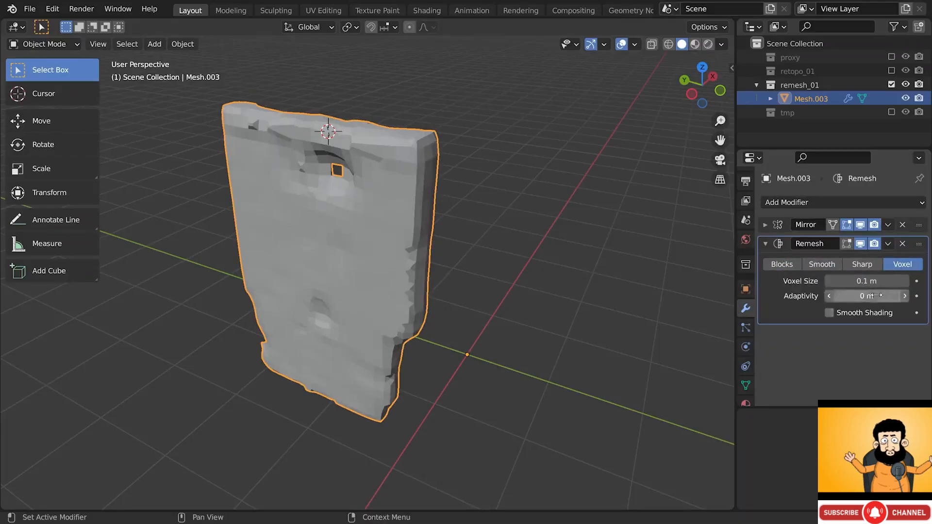
# - Set Voxel Size to 0.01 m, then step it up to 0.04 m
pyautogui.click(852, 281)
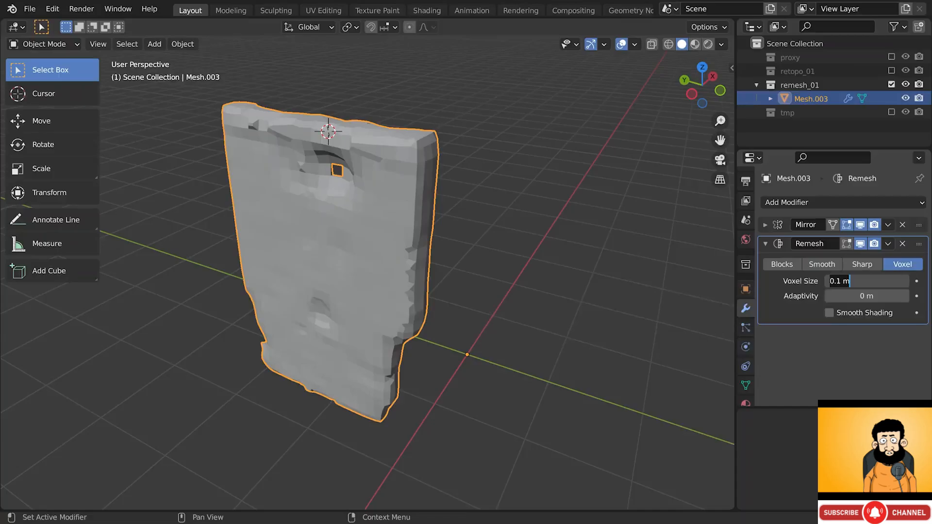
pyautogui.click(836, 282)
pyautogui.write('0')
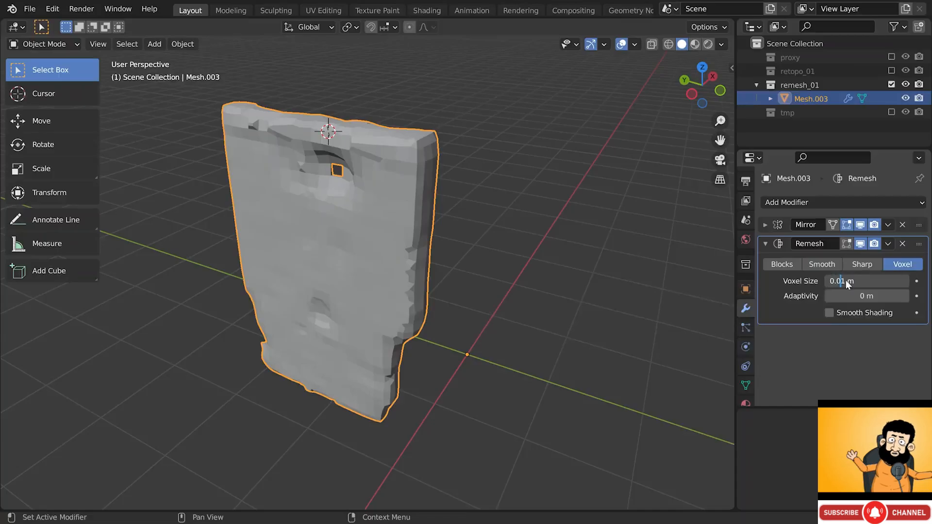
pyautogui.press('Return')
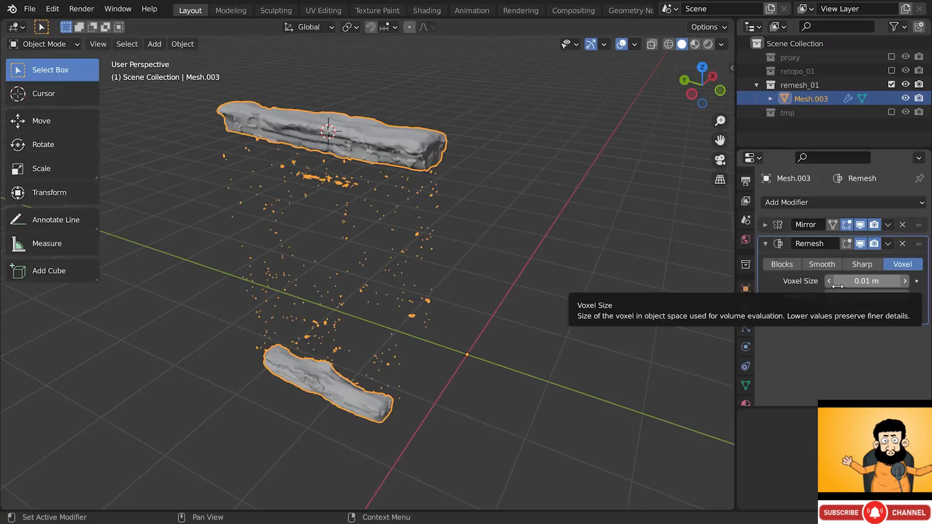
pyautogui.click(906, 281)
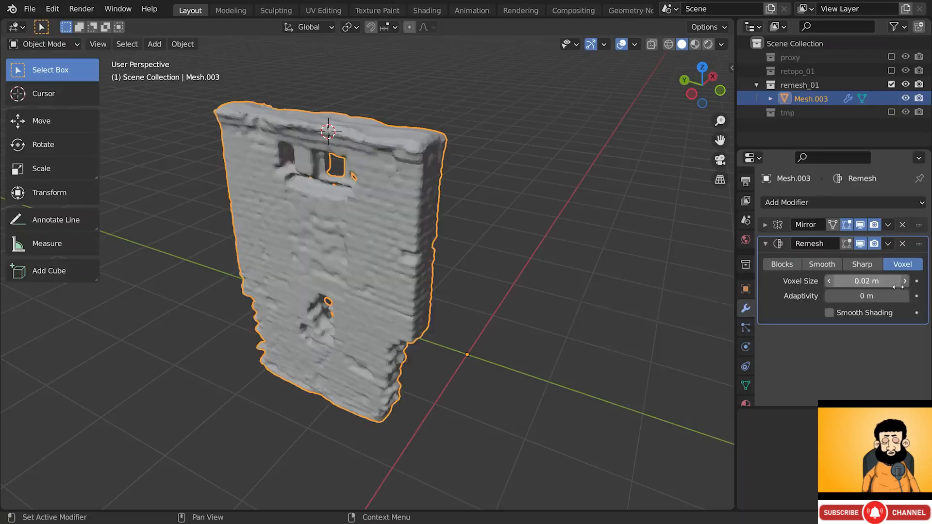
pyautogui.click(904, 282)
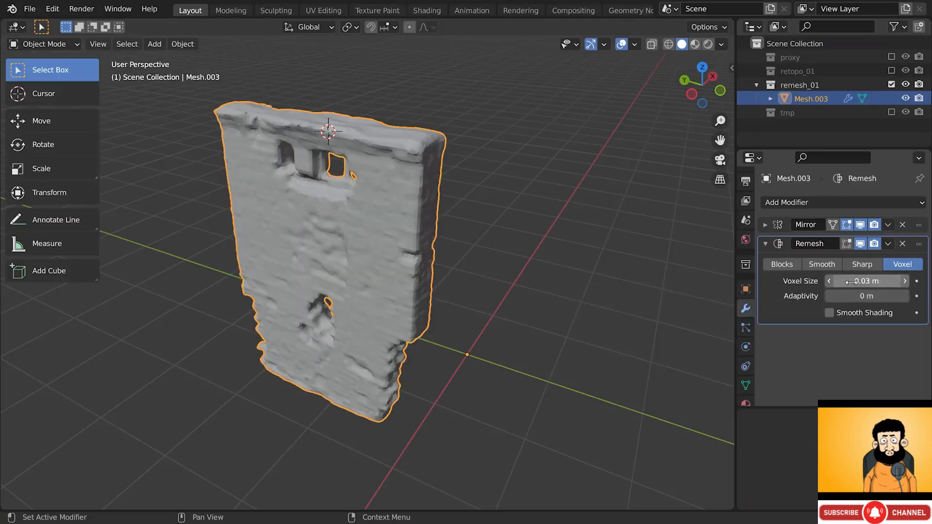
pyautogui.click(829, 281)
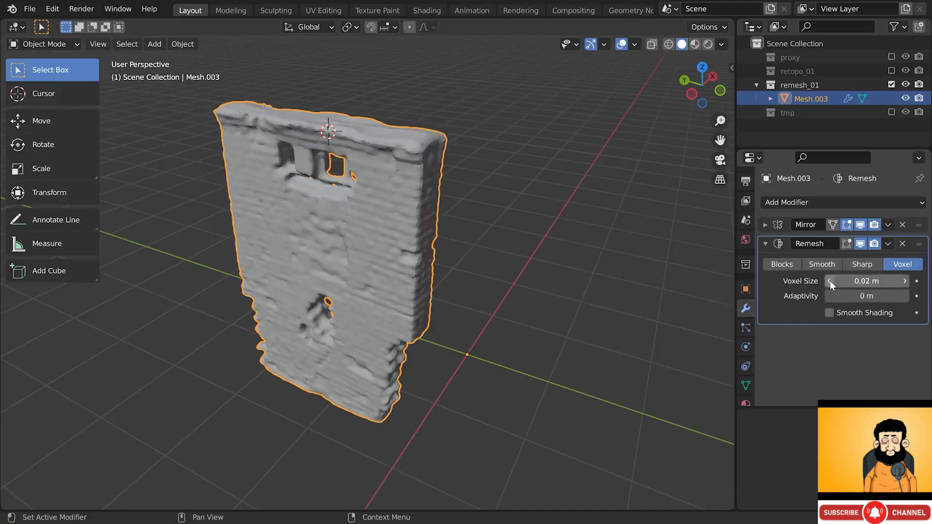
pyautogui.click(906, 281)
pyautogui.click(906, 281)
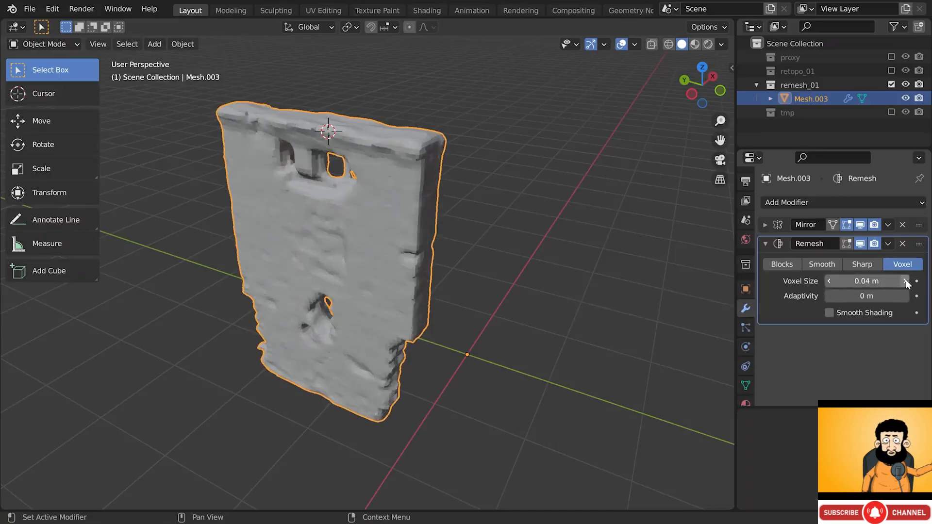
# - Lower the Remesh voxel size to 0.02 m and check the wall's density with the wire overlay
pyautogui.hotkey('alt', 'w')
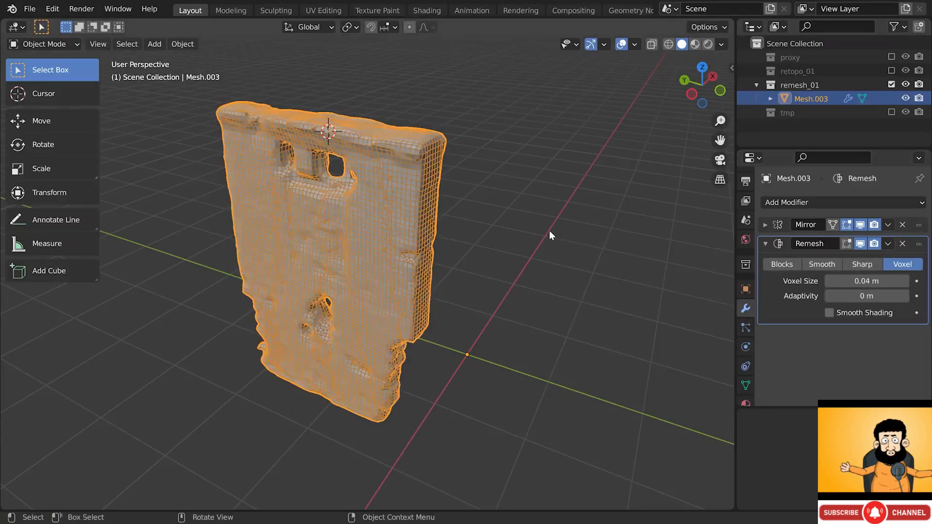
pyautogui.moveTo(351, 191); pyautogui.dragTo(426, 139, button='middle')
pyautogui.hotkey('alt', 'w')
pyautogui.hotkey('alt', 'w')
pyautogui.moveTo(403, 169); pyautogui.dragTo(361, 154, button='middle')
pyautogui.hotkey('alt', 'w')
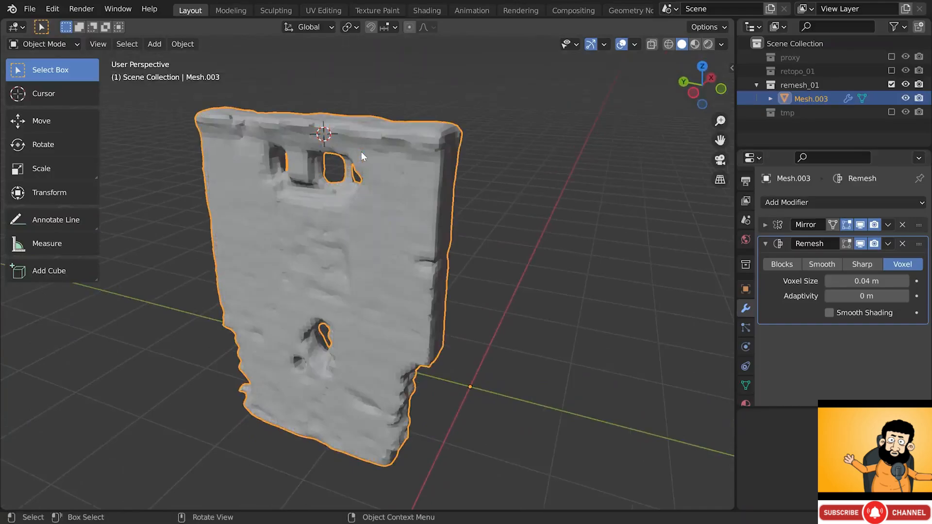
pyautogui.hotkey('alt', 'w')
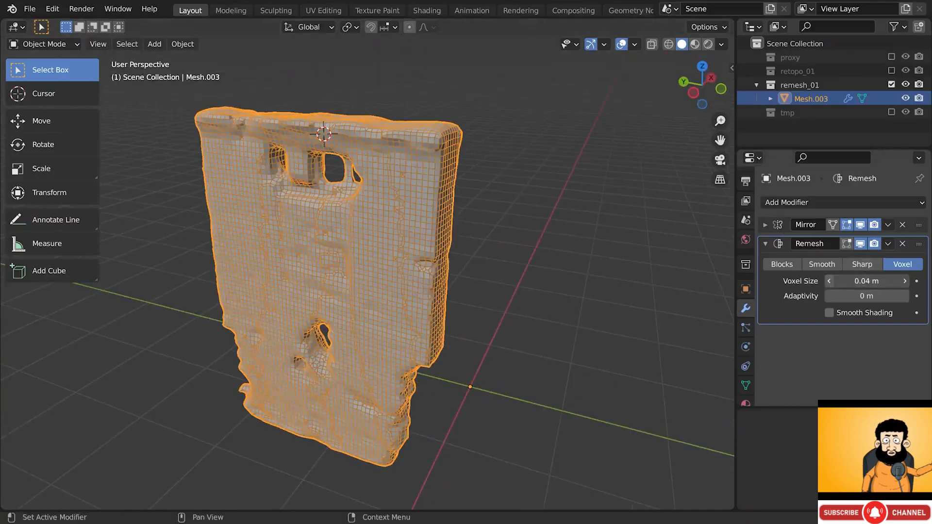
pyautogui.click(830, 284)
pyautogui.click(830, 284)
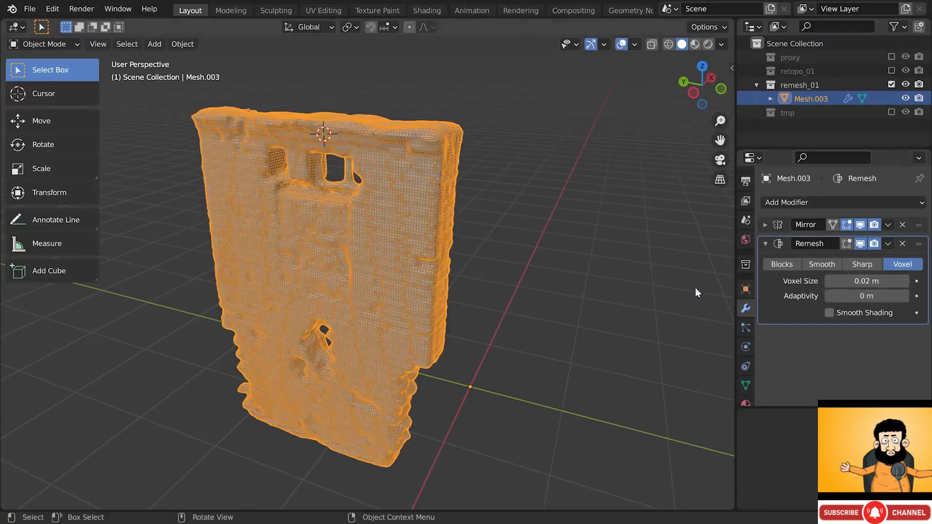
pyautogui.hotkey('alt', 'w')
pyautogui.hotkey('alt', 'w')
pyautogui.hotkey('alt', 'w')
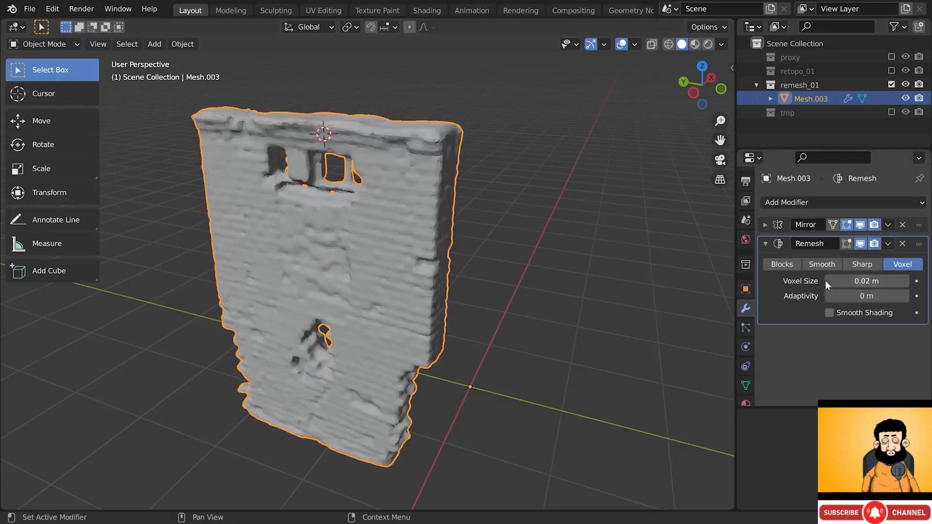
pyautogui.hotkey('alt', 'w')
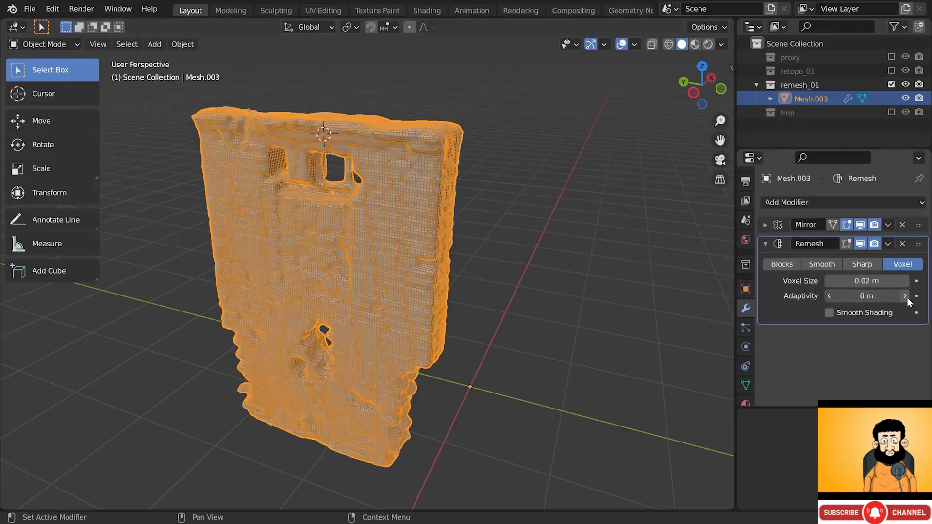
# - Raise the Remesh adaptivity step by step to 0.09 m and inspect the shading
pyautogui.click(905, 296)
pyautogui.click(905, 296)
pyautogui.click(905, 296)
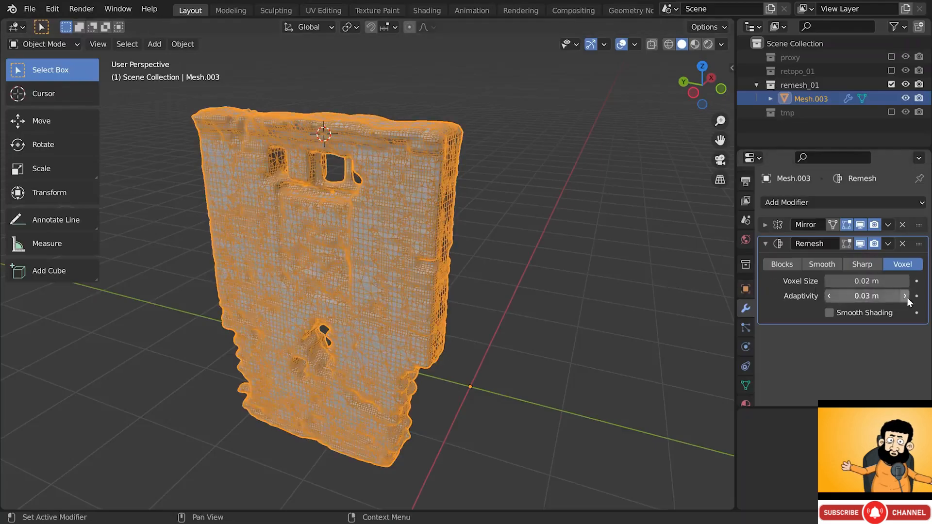
pyautogui.click(905, 296)
pyautogui.click(905, 296)
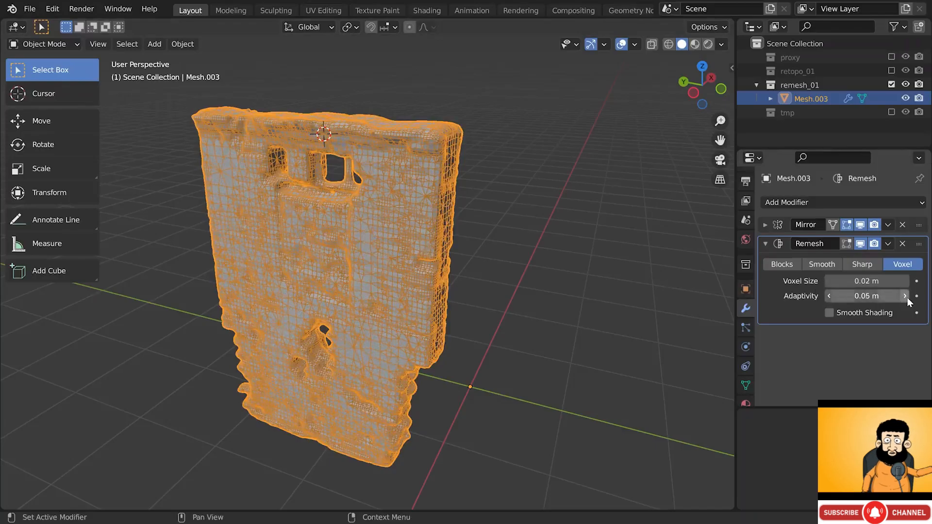
pyautogui.click(905, 296)
pyautogui.click(905, 296)
pyautogui.click(905, 296)
pyautogui.click(905, 297)
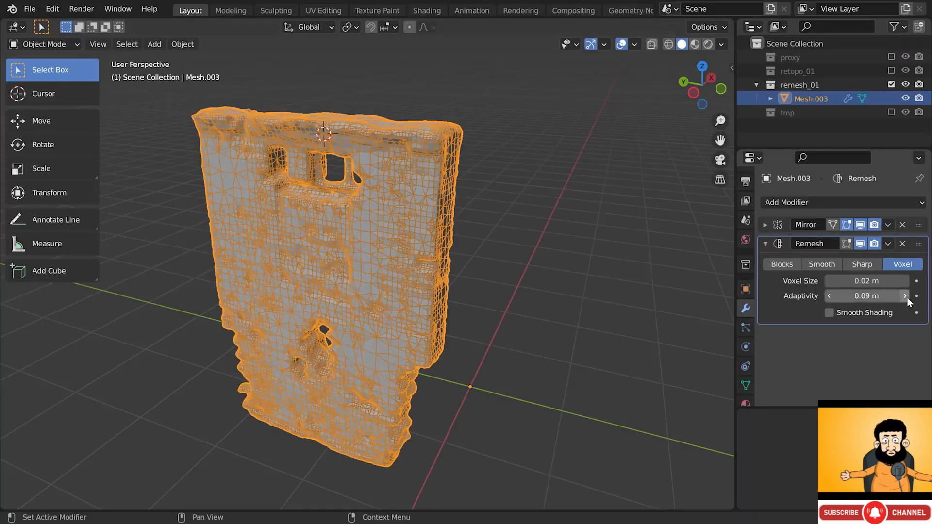
pyautogui.hotkey('shift', 'z')
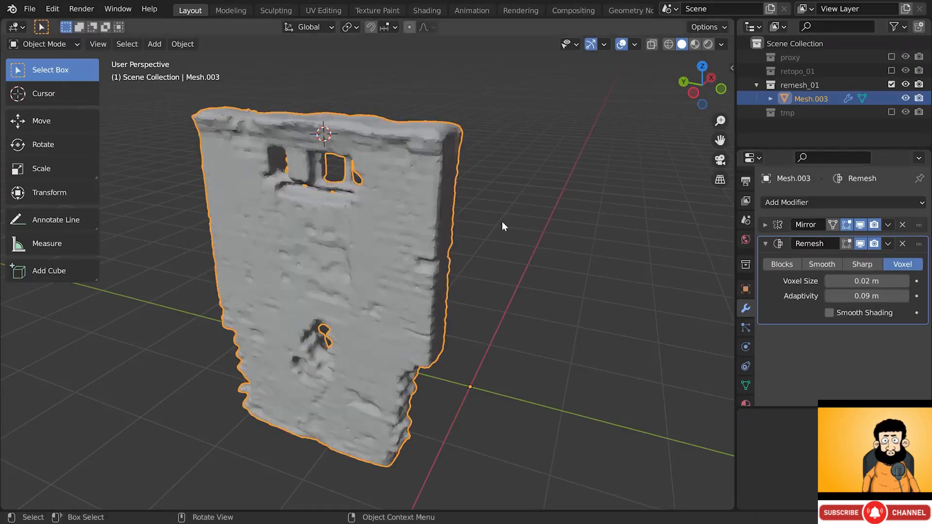
pyautogui.moveTo(444, 242)
pyautogui.mouseDown(button='middle')
pyautogui.moveTo(436, 243)
pyautogui.moveTo(447, 217)
pyautogui.moveTo(427, 239)
pyautogui.moveTo(436, 246)
pyautogui.mouseUp(button='middle')
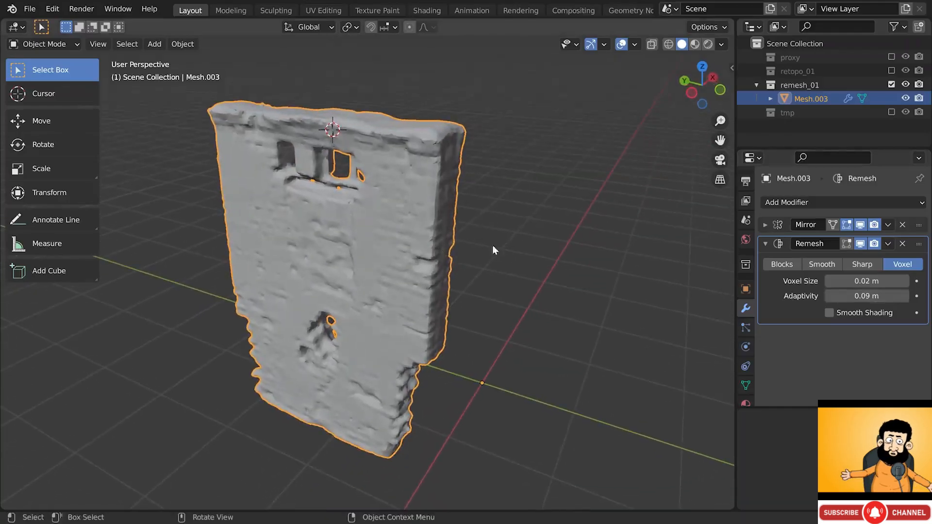
pyautogui.hotkey('shift', 'z')
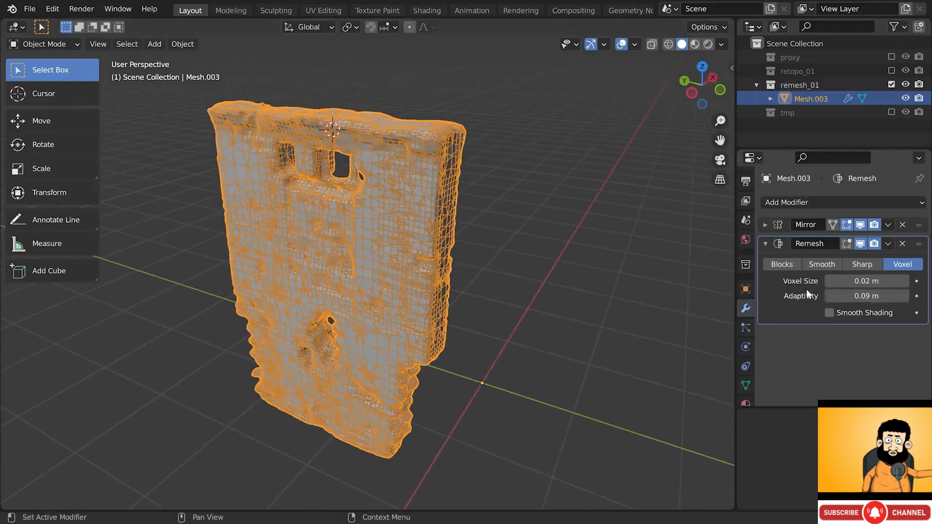
# - Reset Remesh adaptivity to 0 m and raise the voxel size to 0.05 m
pyautogui.click(855, 295)
pyautogui.write('0')
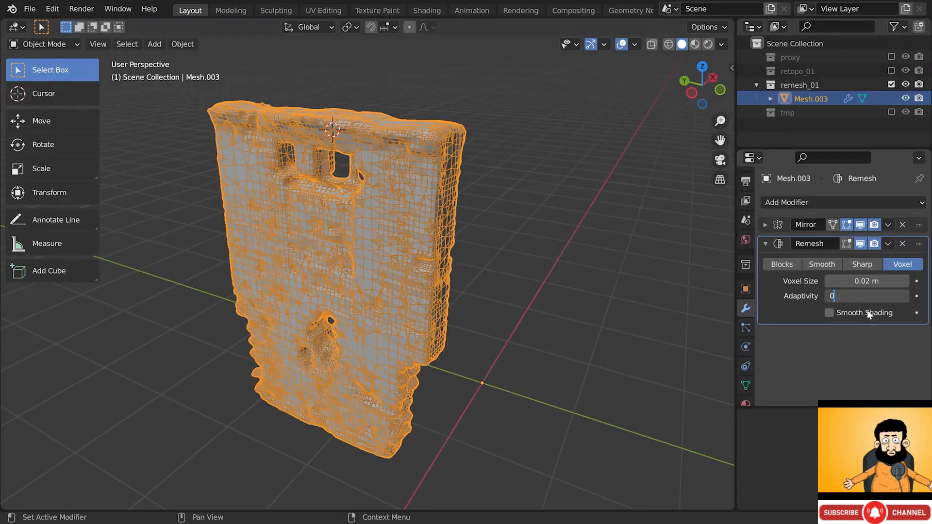
pyautogui.press('Return')
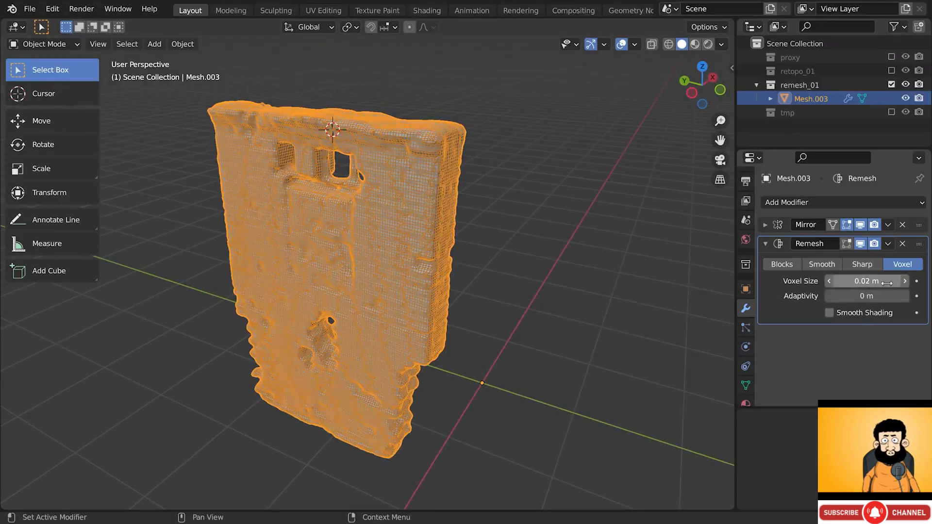
pyautogui.click(906, 281)
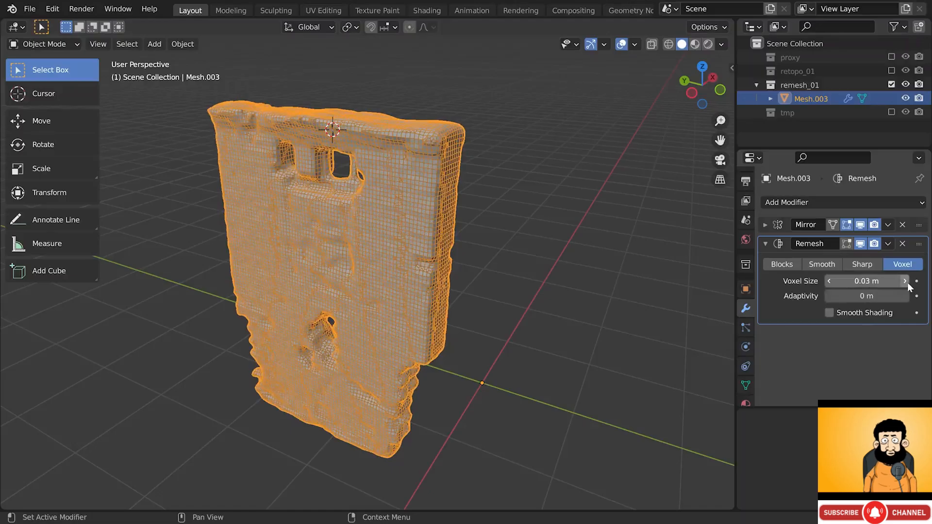
pyautogui.click(906, 281)
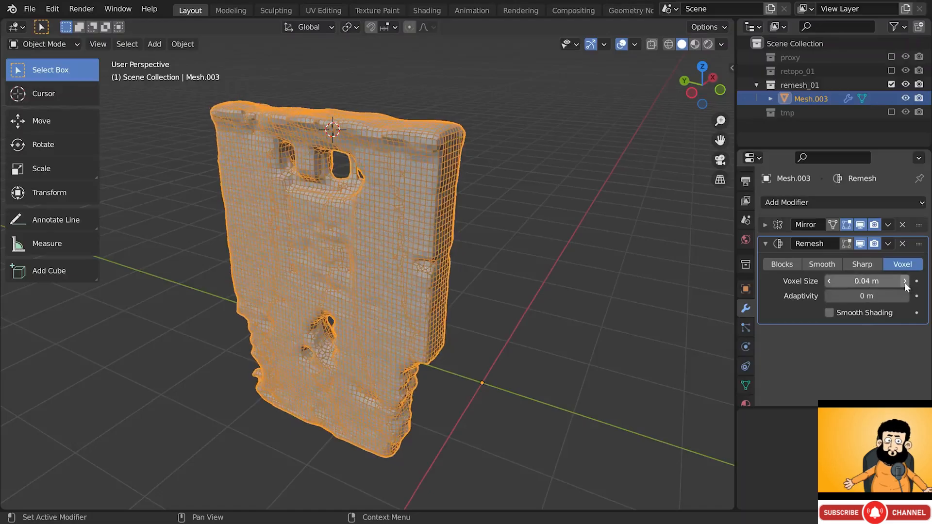
pyautogui.click(905, 281)
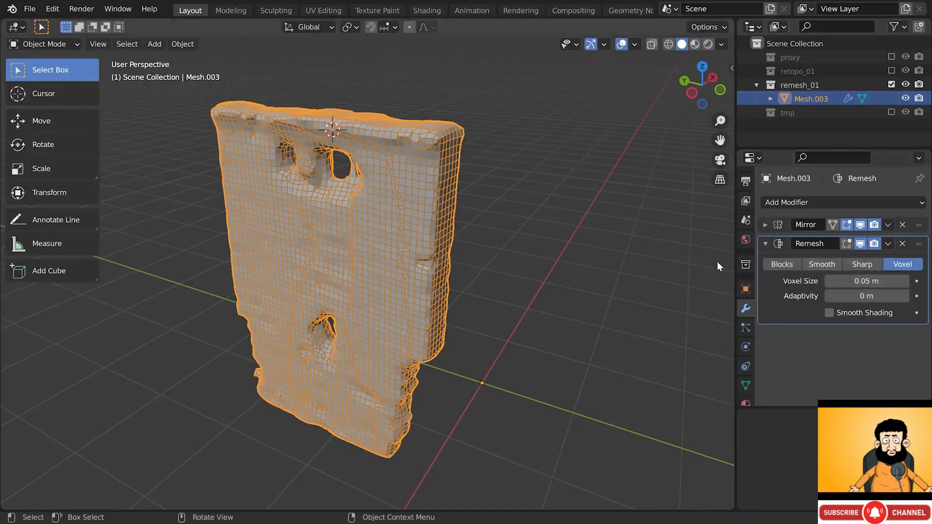
pyautogui.hotkey('alt', 'w')
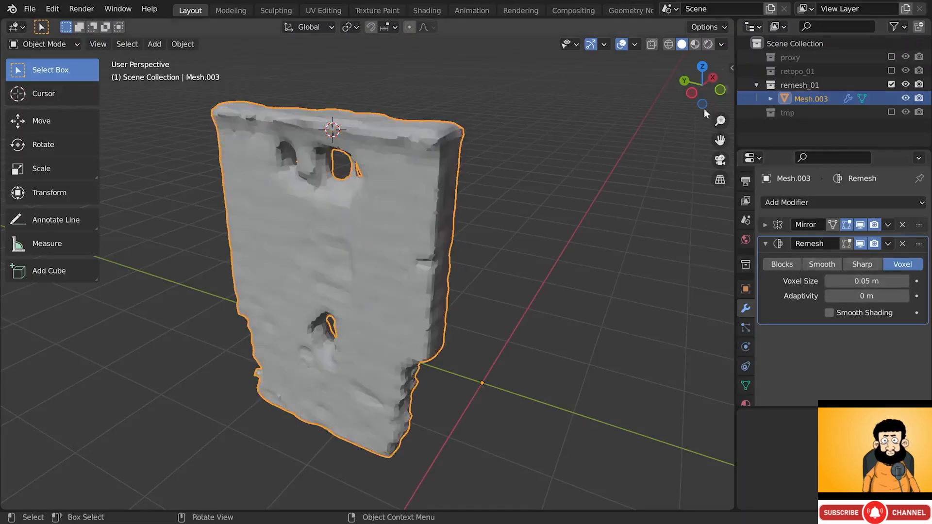
# - Enable the Geometry > Wireframe overlay so the remeshed wall's mesh lines stay visible
pyautogui.click(635, 44)
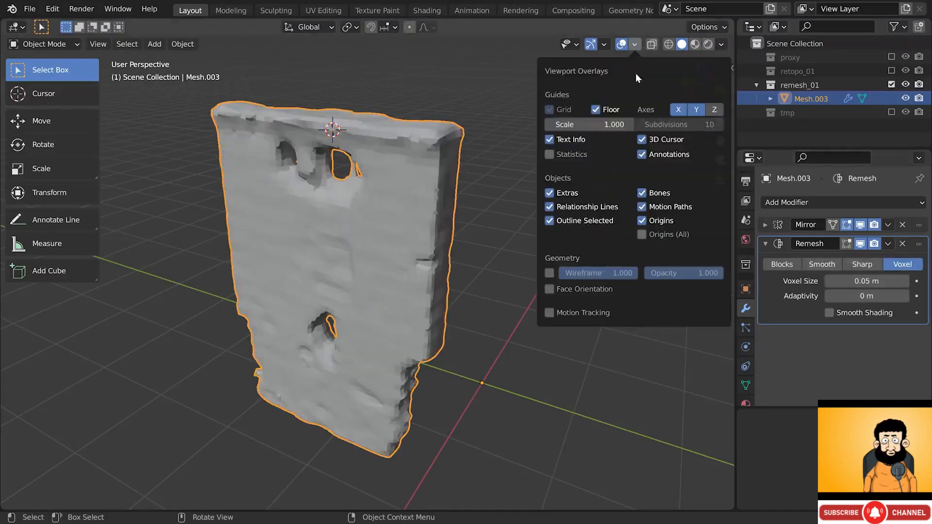
pyautogui.click(551, 273)
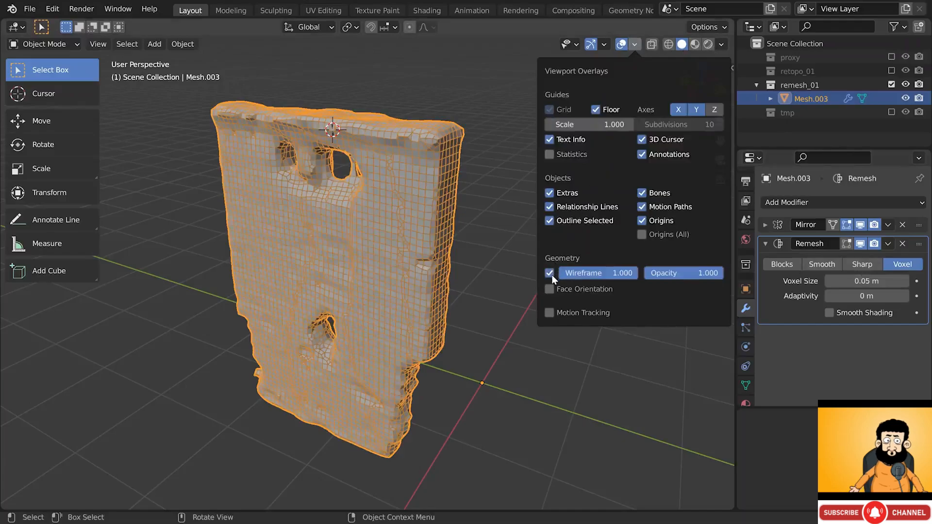
pyautogui.click(550, 273)
pyautogui.click(550, 273)
pyautogui.rightClick(588, 272)
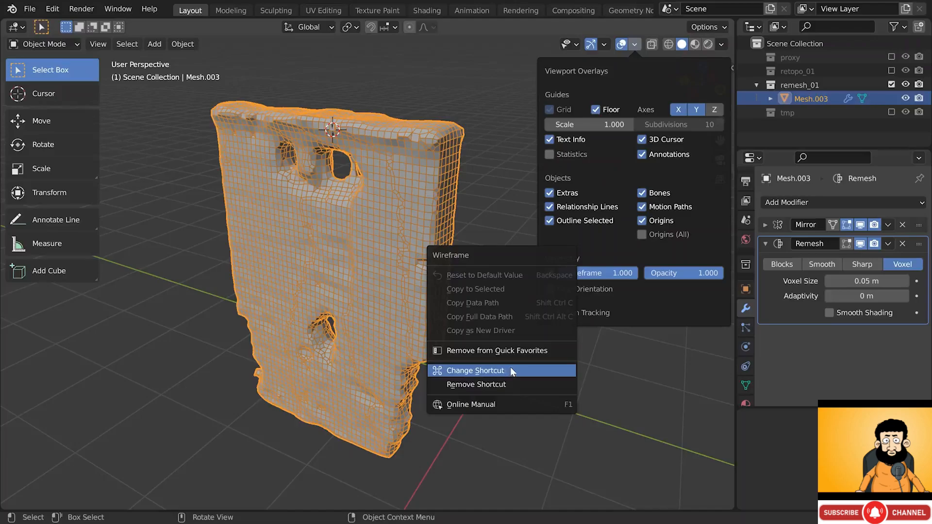
pyautogui.click(588, 259)
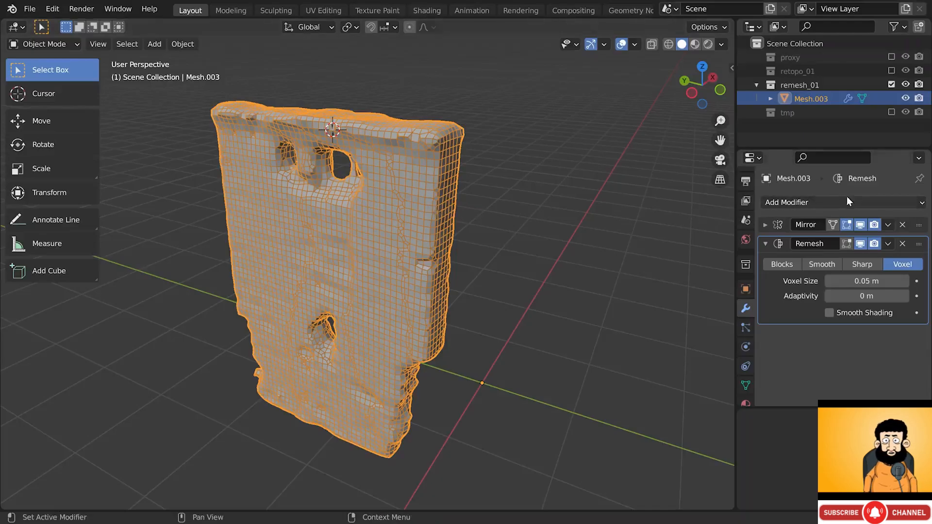
pyautogui.click(888, 224)
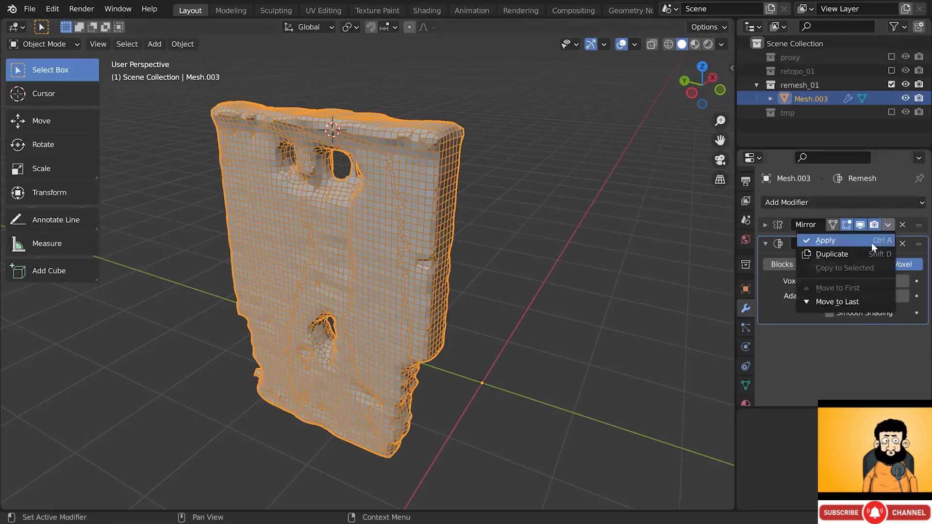
pyautogui.click(872, 243)
pyautogui.click(887, 225)
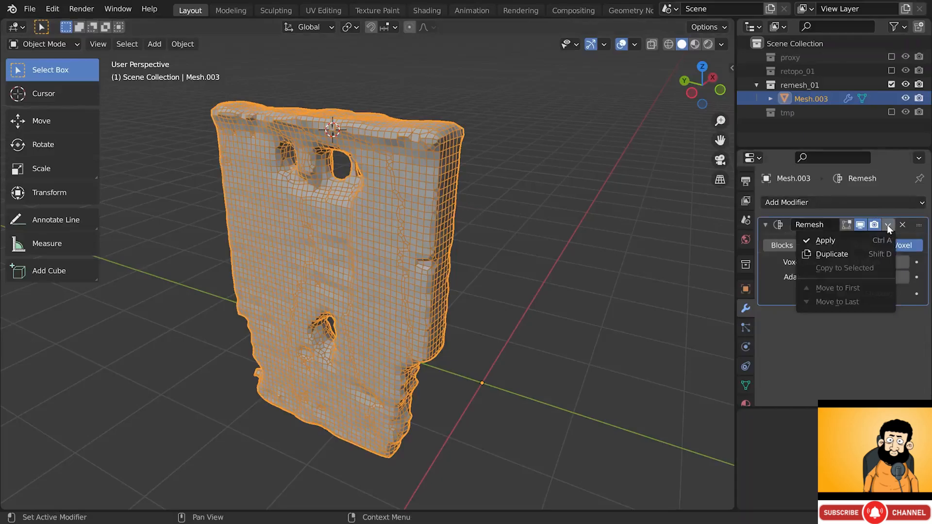
pyautogui.click(866, 241)
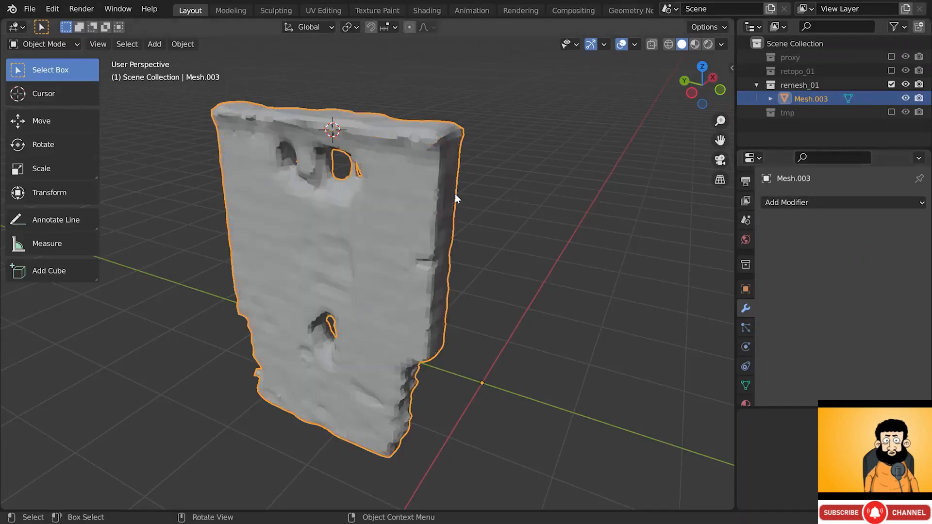
pyautogui.press('Tab')
pyautogui.moveTo(410, 89); pyautogui.dragTo(494, 194)
pyautogui.press('g')
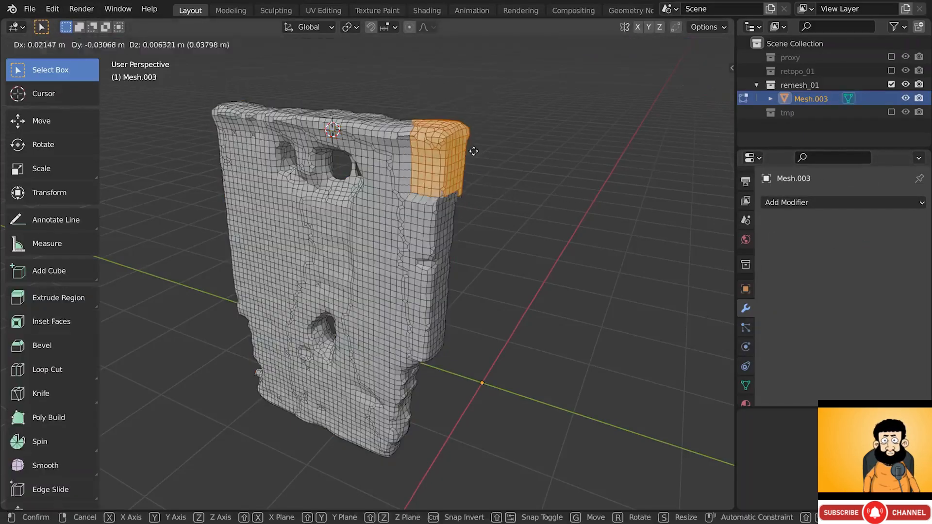
pyautogui.rightClick(465, 152)
pyautogui.moveTo(381, 200); pyautogui.dragTo(458, 275)
pyautogui.press('g')
pyautogui.rightClick(469, 262)
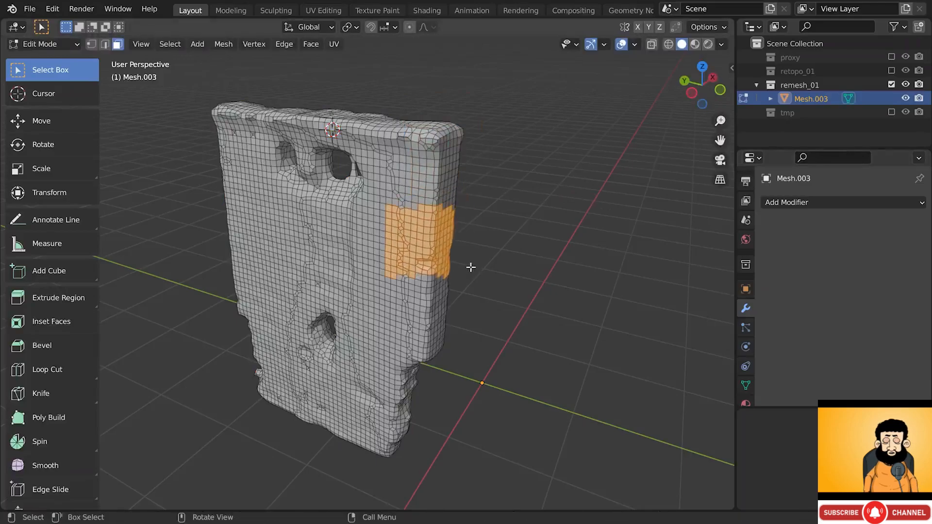
pyautogui.press('Tab')
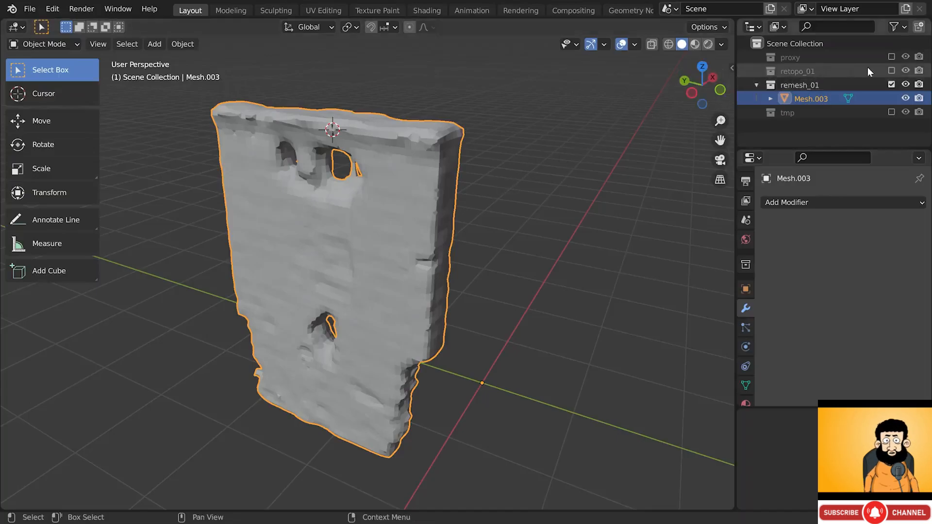
# - Make the proxy building scan collection visible, leaving retopo_01 hidden and the wall unmoved
pyautogui.click(891, 71)
pyautogui.click(892, 71)
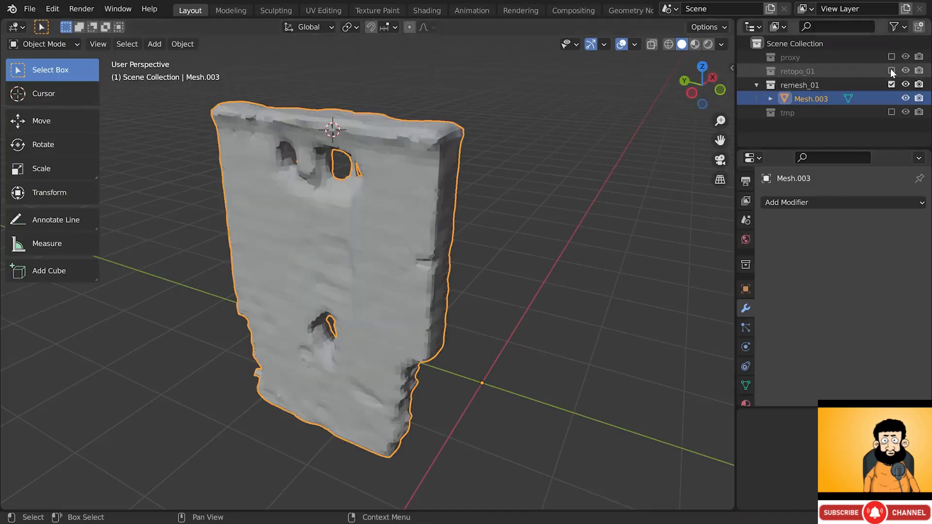
pyautogui.click(892, 57)
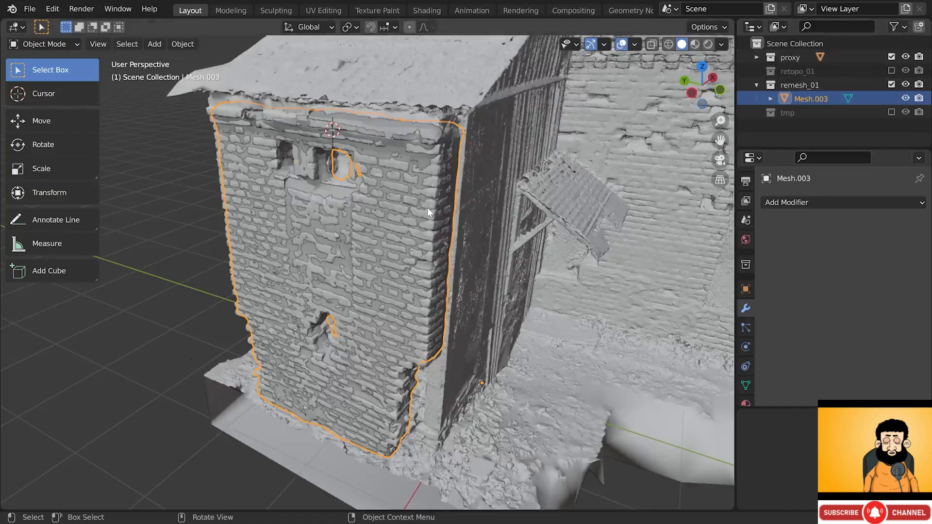
pyautogui.press('g')
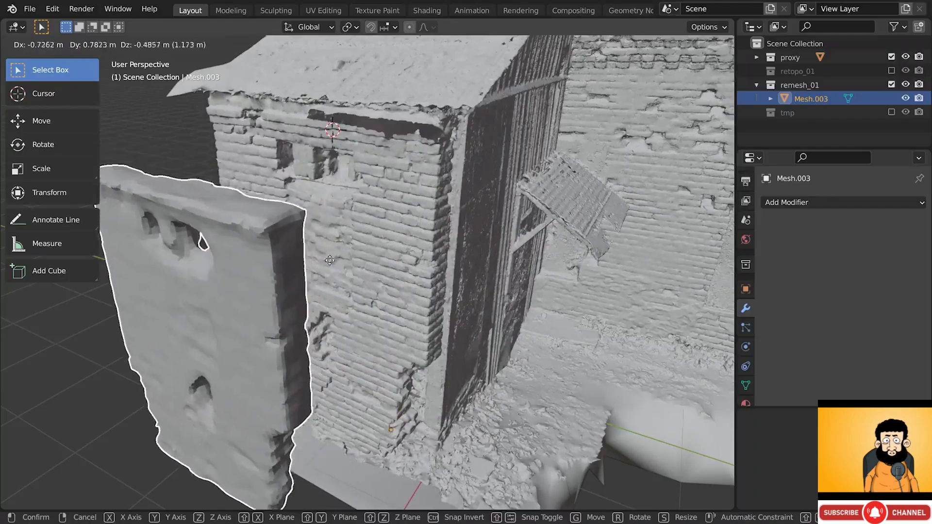
pyautogui.press('Escape')
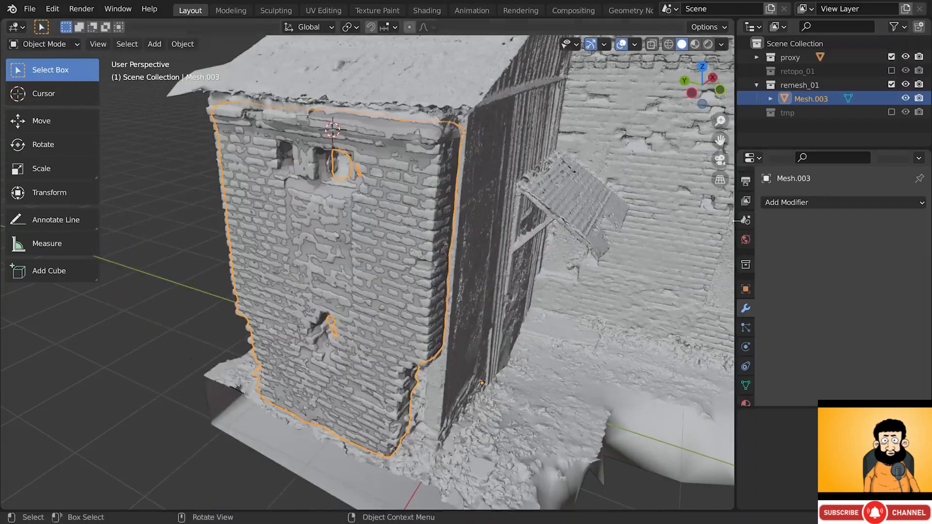
# - Add a Shrinkwrap modifier targeting A1_abandoned_building_proxy_01
pyautogui.click(793, 201)
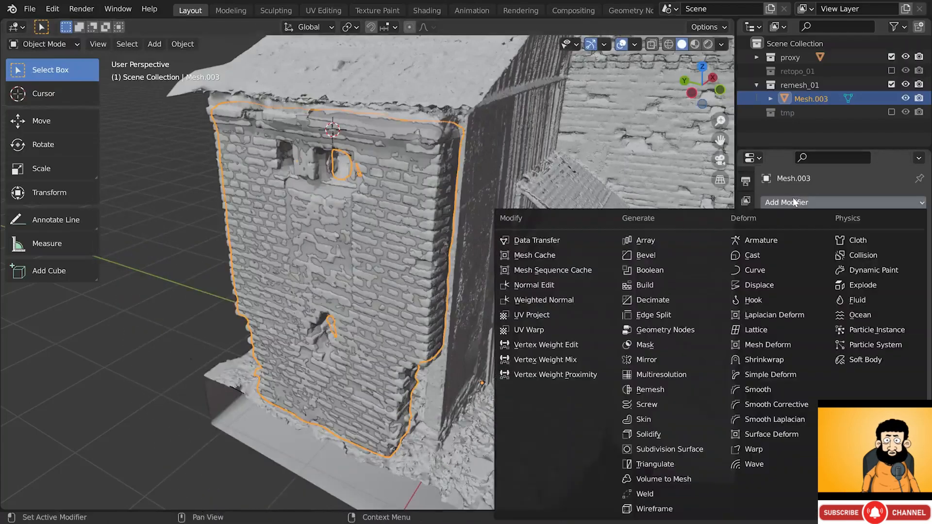
pyautogui.click(772, 361)
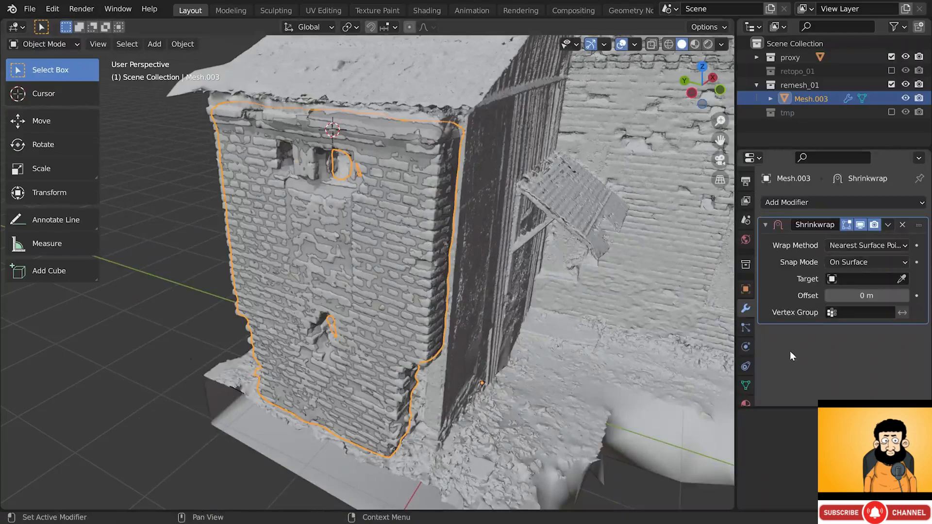
pyautogui.click(901, 279)
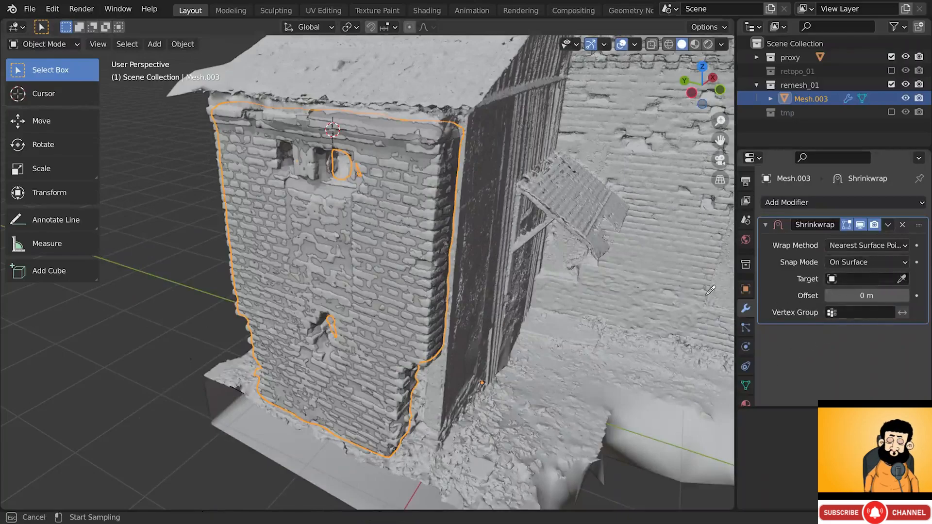
pyautogui.click(425, 235)
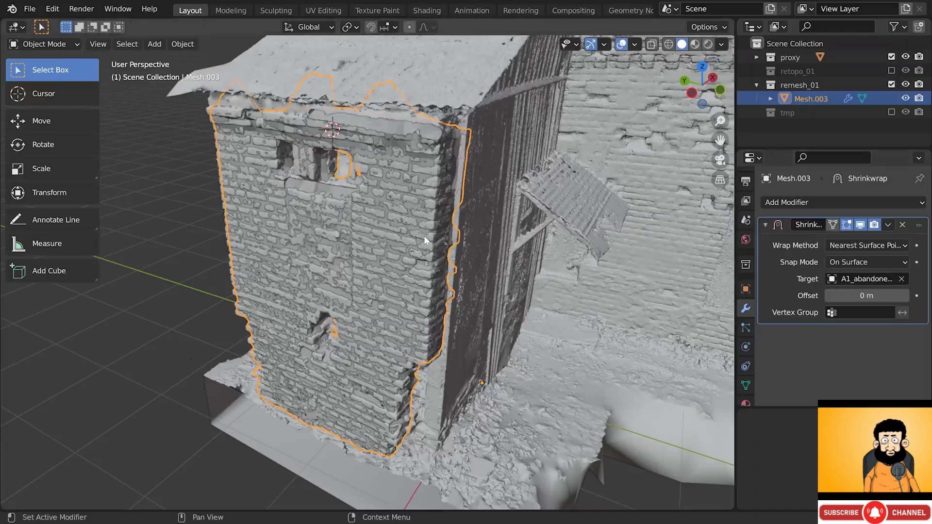
# - Hide the proxy scan and compare the wall with the Shrinkwrap viewport display on and off
pyautogui.click(892, 56)
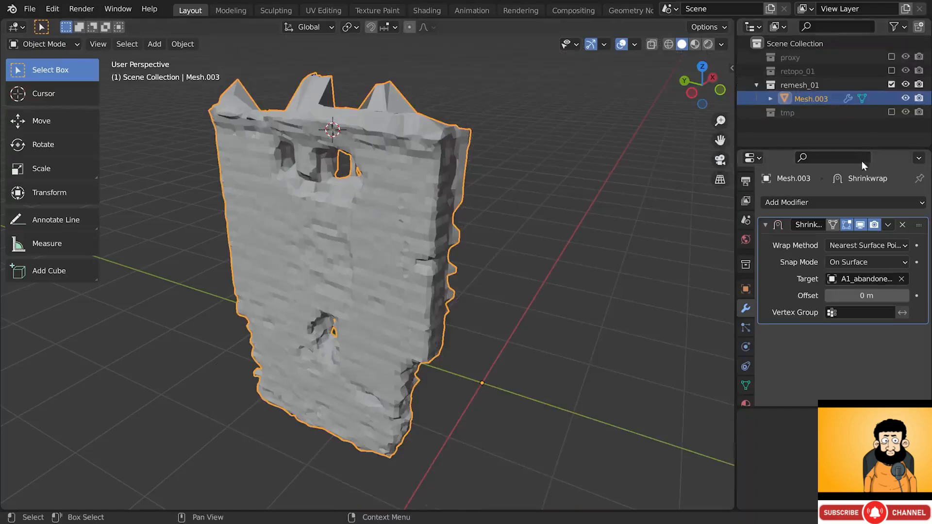
pyautogui.click(860, 225)
pyautogui.click(860, 224)
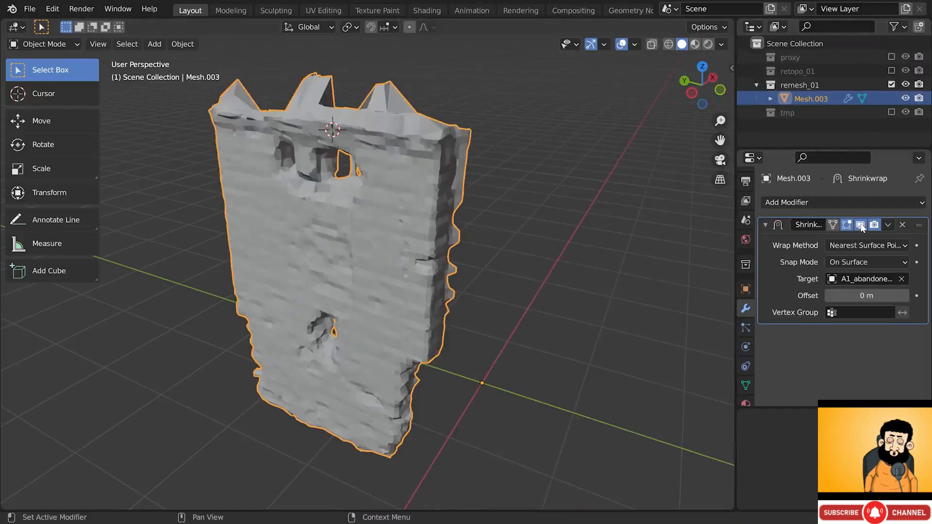
pyautogui.click(861, 225)
pyautogui.click(861, 225)
pyautogui.click(861, 225)
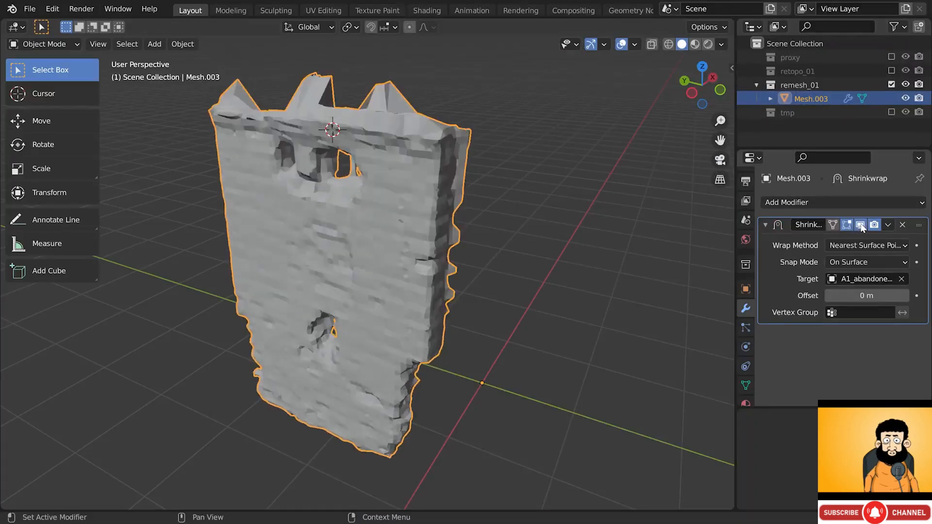
# - Test the Project wrap method with Negative and a 0.12 m limit, then revert to Nearest Surface Point
pyautogui.click(854, 262)
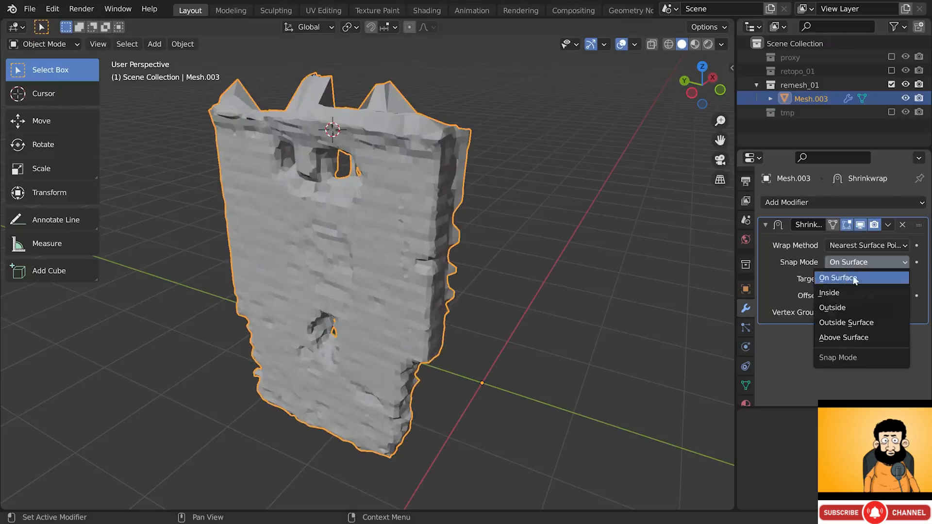
pyautogui.click(859, 244)
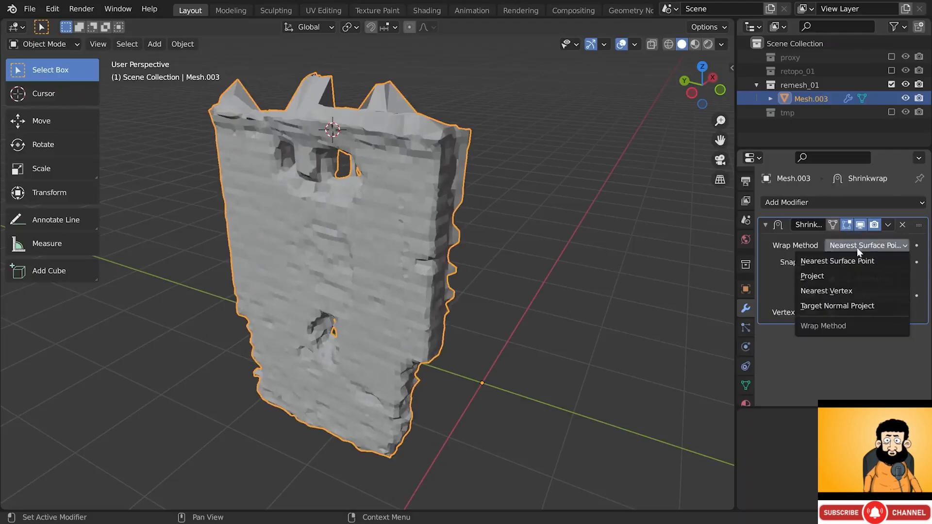
pyautogui.click(840, 276)
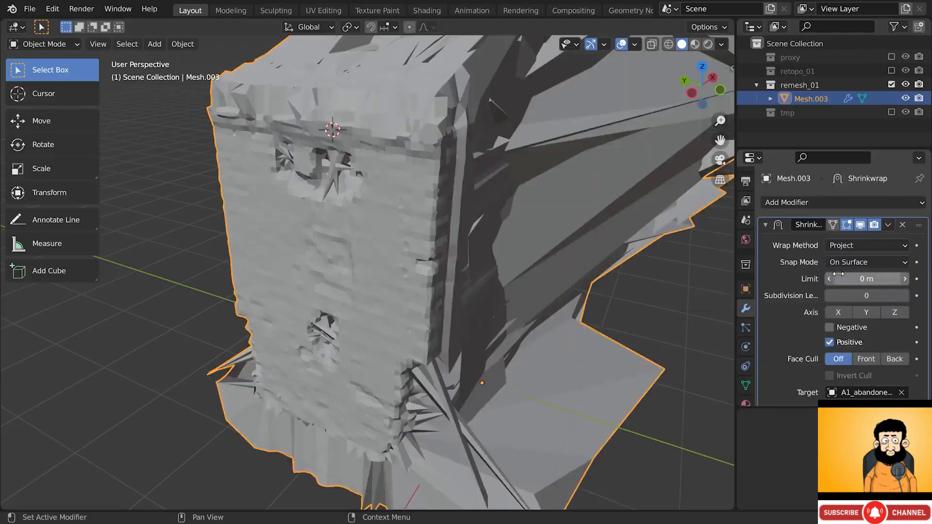
pyautogui.click(845, 329)
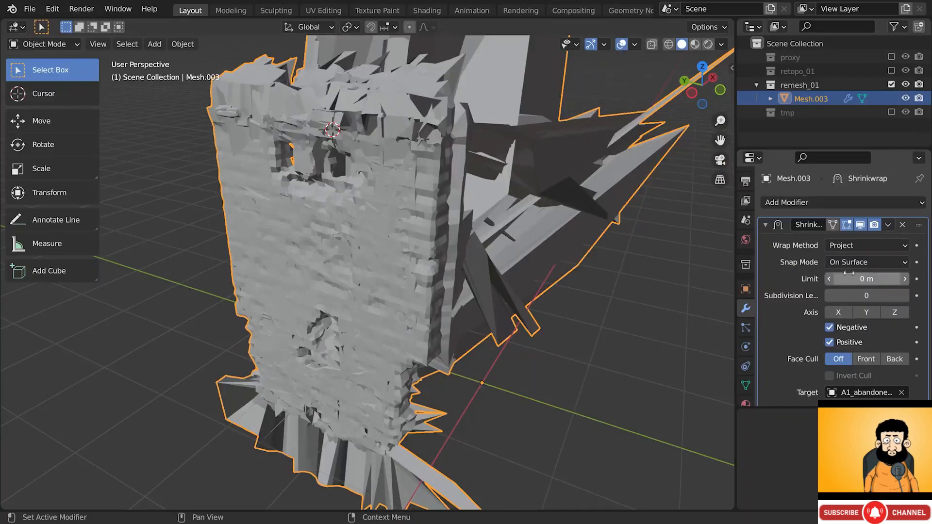
pyautogui.click(867, 279)
pyautogui.write('0.12')
pyautogui.press('Return')
pyautogui.moveTo(867, 279)
pyautogui.mouseDown()
pyautogui.moveTo(889, 279)
pyautogui.moveTo(856, 279)
pyautogui.moveTo(870, 279)
pyautogui.mouseUp()
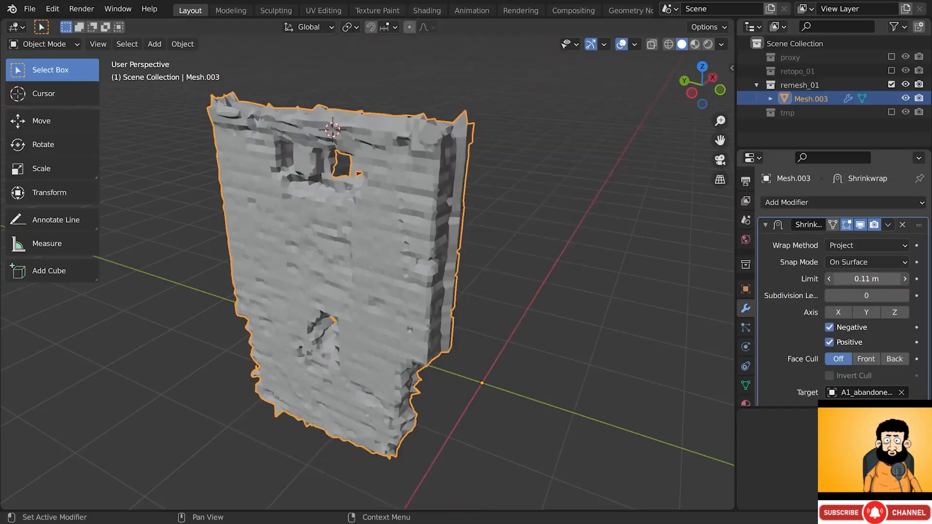
pyautogui.click(846, 246)
pyautogui.click(846, 261)
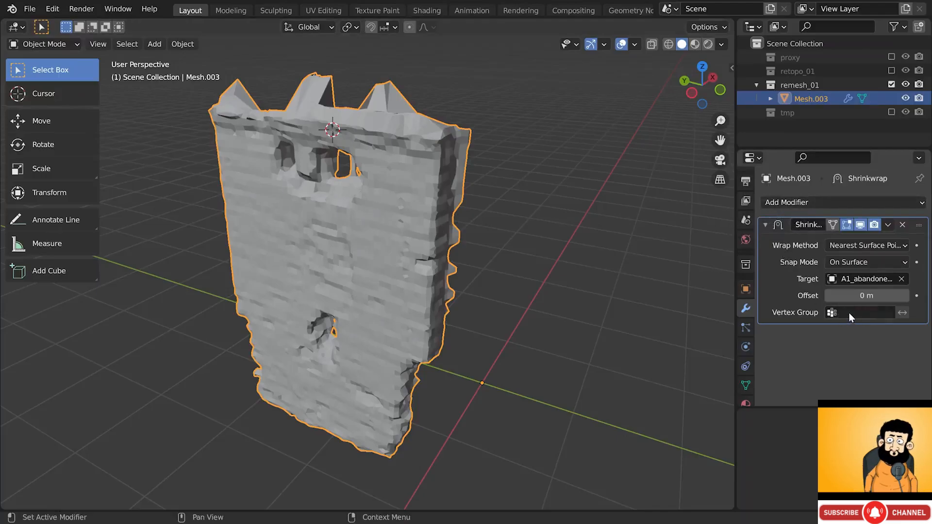
# - Add a new vertex group named Group and set it as the Shrinkwrap's Vertex Group
pyautogui.click(746, 387)
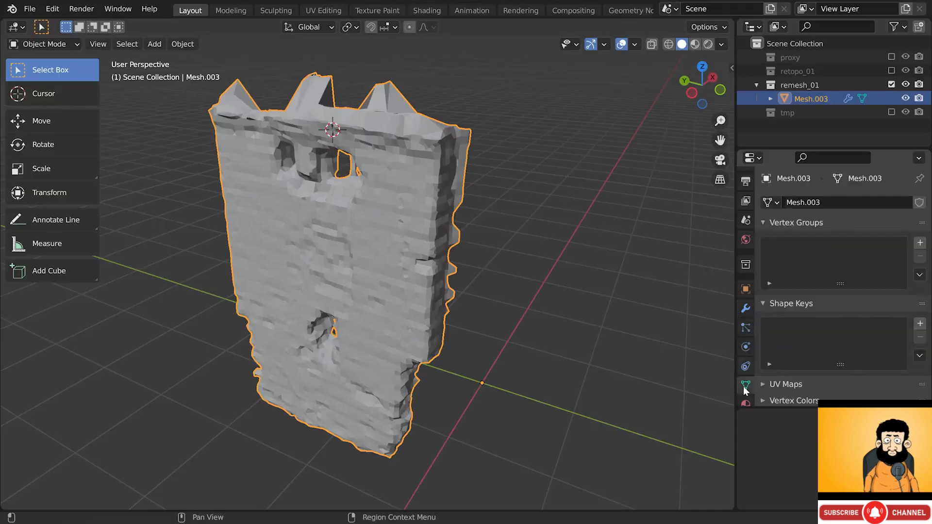
pyautogui.click(920, 243)
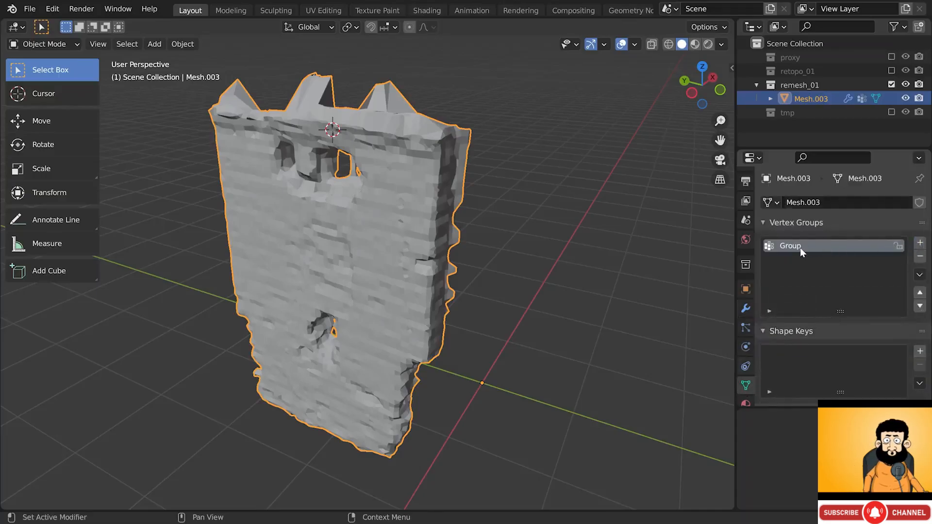
pyautogui.click(746, 308)
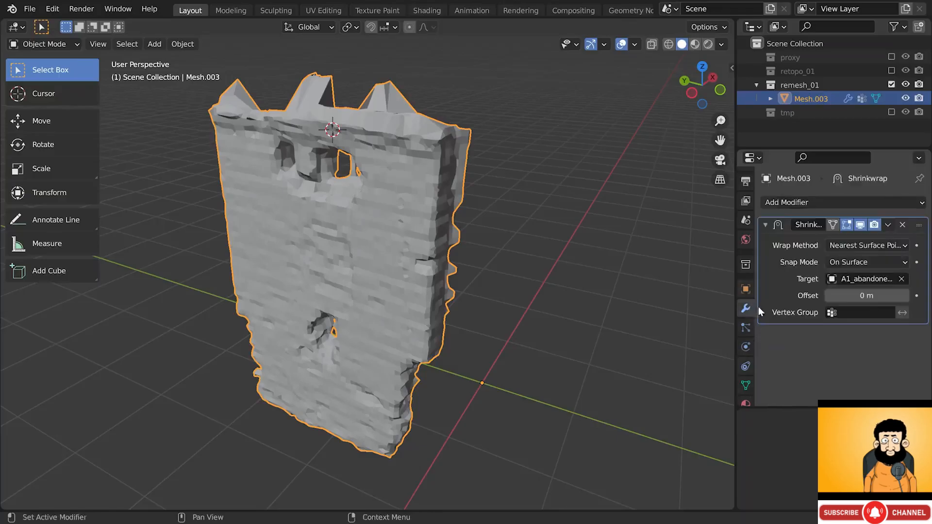
pyautogui.click(845, 311)
pyautogui.click(814, 330)
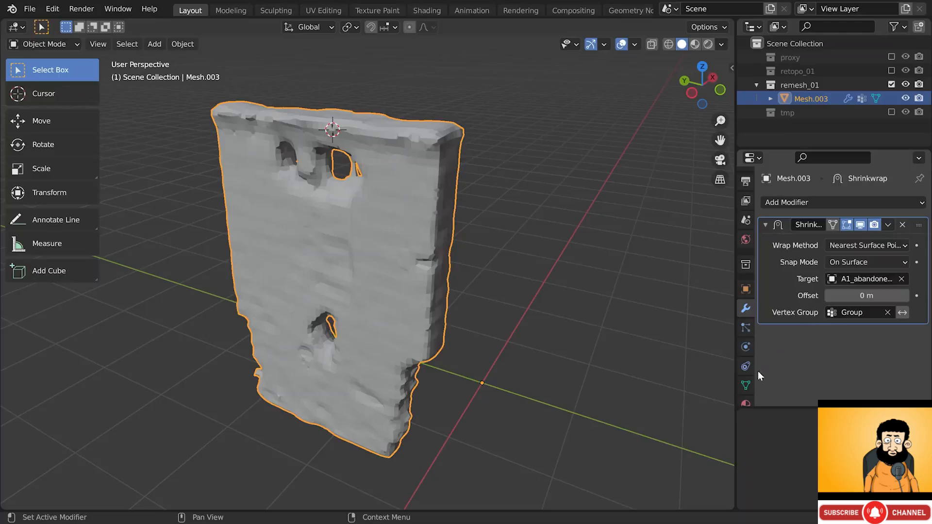
pyautogui.click(746, 385)
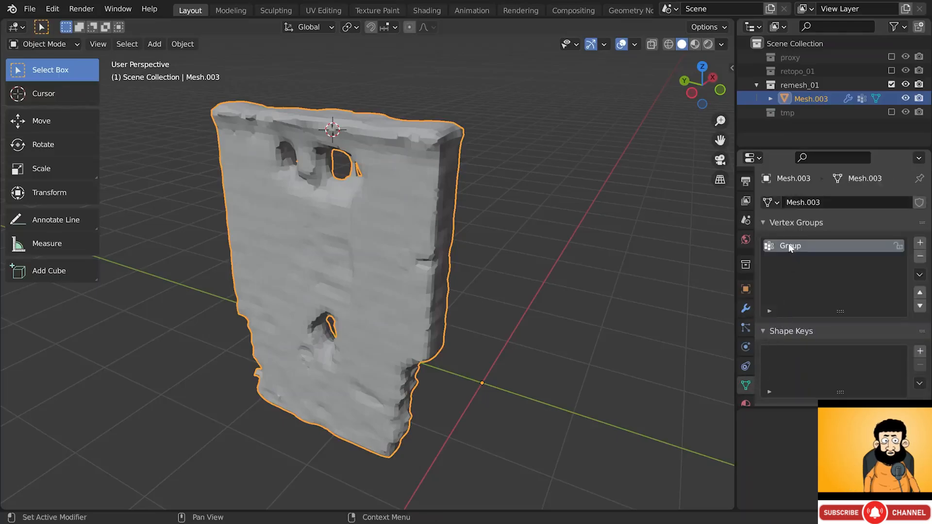
pyautogui.click(39, 43)
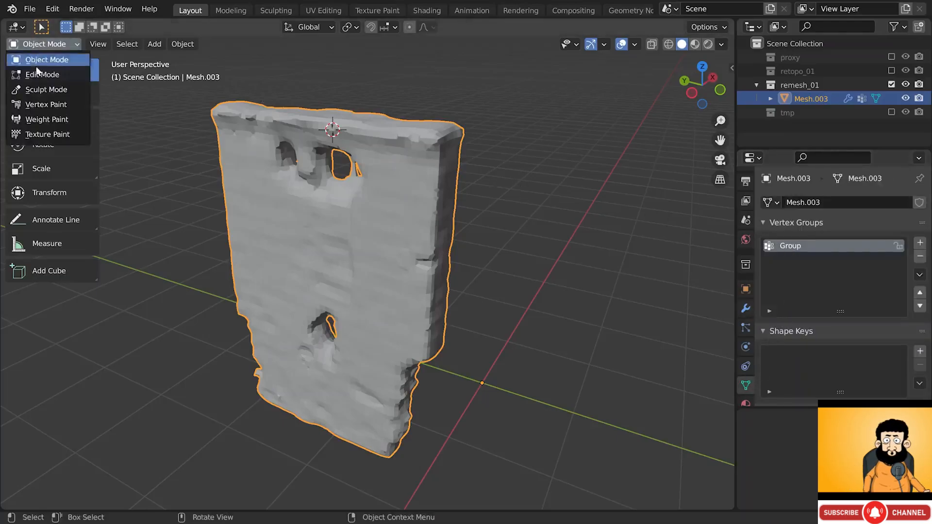
# - Switch to Weight Paint mode and paint full weight across the wall front and left edge
pyautogui.click(43, 120)
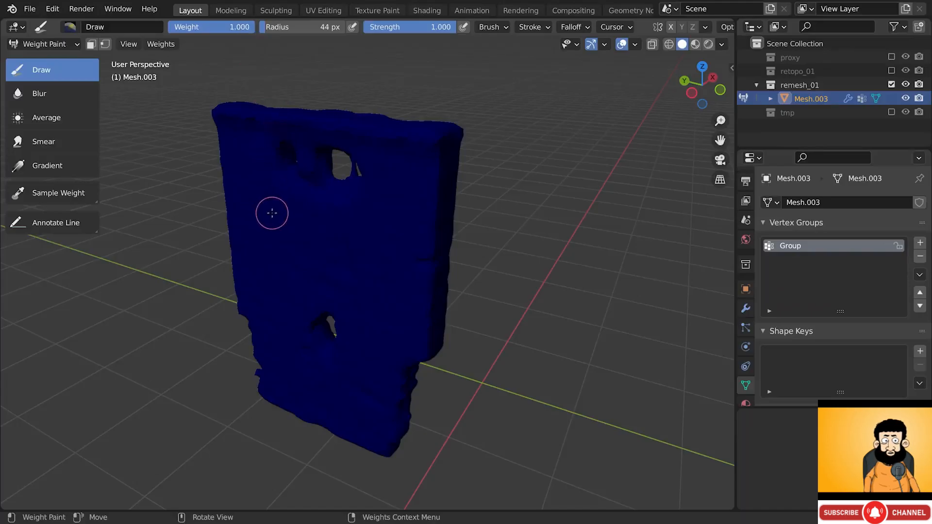
pyautogui.moveTo(272, 213)
pyautogui.mouseDown()
pyautogui.moveTo(287, 258)
pyautogui.moveTo(277, 209)
pyautogui.moveTo(317, 251)
pyautogui.moveTo(324, 177)
pyautogui.moveTo(307, 140)
pyautogui.moveTo(277, 139)
pyautogui.moveTo(245, 160)
pyautogui.moveTo(330, 240)
pyautogui.moveTo(316, 156)
pyautogui.moveTo(274, 160)
pyautogui.moveTo(245, 136)
pyautogui.moveTo(305, 458)
pyautogui.mouseUp()
pyautogui.press('f')
pyautogui.press(']')
pyautogui.press(']')
pyautogui.press(']')
pyautogui.press(']')
pyautogui.press(']')
pyautogui.press(']')
pyautogui.press(']')
pyautogui.press(']')
pyautogui.press(']')
pyautogui.press(']')
pyautogui.moveTo(339, 302)
pyautogui.mouseDown()
pyautogui.moveTo(322, 225)
pyautogui.moveTo(379, 349)
pyautogui.moveTo(383, 382)
pyautogui.moveTo(364, 212)
pyautogui.moveTo(287, 187)
pyautogui.moveTo(542, 179)
pyautogui.mouseUp()
pyautogui.moveTo(312, 145); pyautogui.dragTo(339, 211, button='middle')
pyautogui.moveTo(308, 344)
pyautogui.mouseDown(button='middle')
pyautogui.moveTo(358, 350)
pyautogui.moveTo(323, 338)
pyautogui.mouseUp(button='middle')
pyautogui.moveTo(323, 338)
pyautogui.mouseDown()
pyautogui.moveTo(181, 447)
pyautogui.moveTo(204, 406)
pyautogui.moveTo(177, 260)
pyautogui.moveTo(404, 131)
pyautogui.mouseUp()
# - Shrink the brush to 89 px and paint full weight around the upper window hole
pyautogui.press('[')
pyautogui.moveTo(327, 167); pyautogui.dragTo(352, 151, button='middle')
pyautogui.press('[')
pyautogui.press('[')
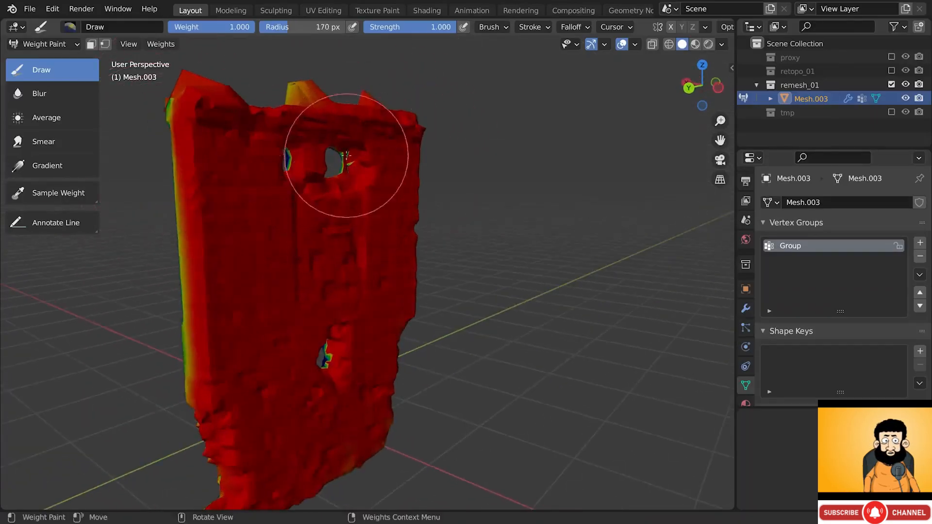
pyautogui.scroll(3, 346, 163)
pyautogui.scroll(2, 346, 172)
pyautogui.moveTo(324, 177); pyautogui.dragTo(312, 165)
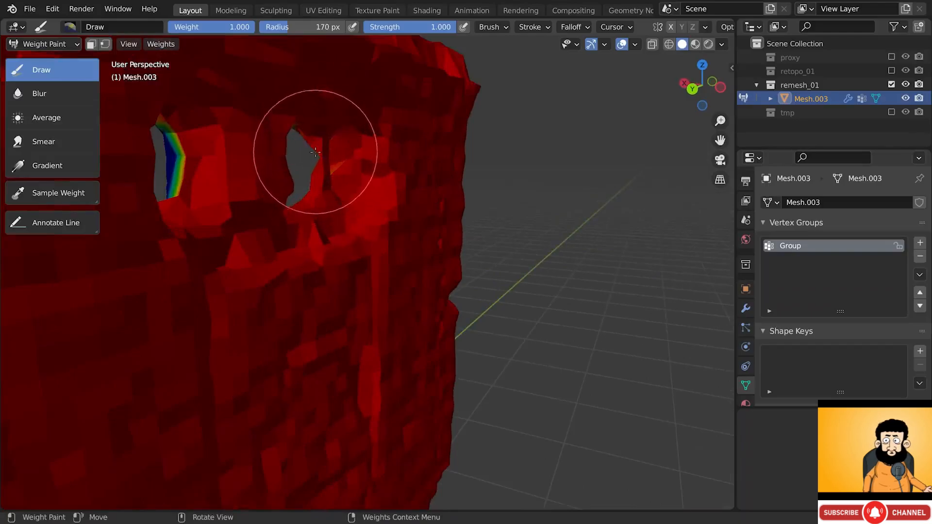
pyautogui.moveTo(295, 147); pyautogui.dragTo(245, 125, button='middle')
pyautogui.scroll(-5, 291, 426)
pyautogui.press('[')
pyautogui.press('[')
pyautogui.press('[')
pyautogui.press('[')
pyautogui.press('[')
pyautogui.press('[')
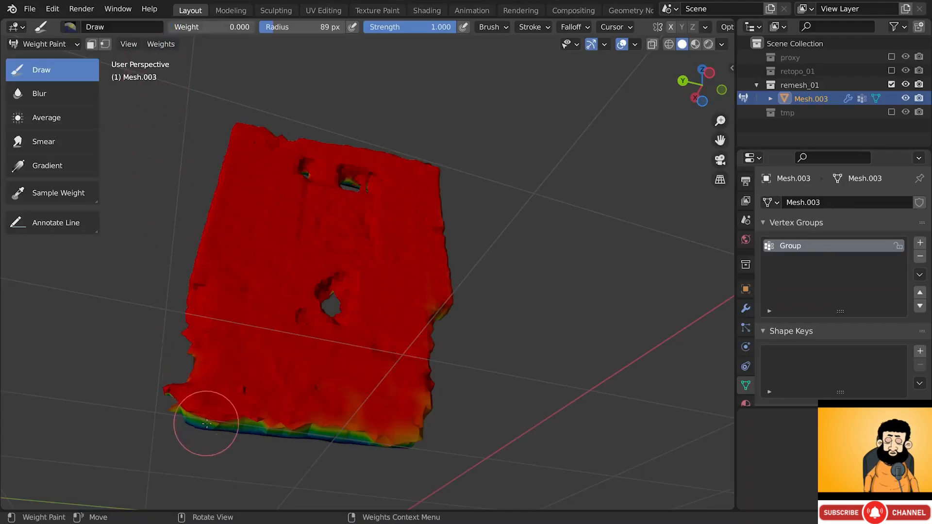
pyautogui.scroll(2, 204, 425)
# - Paint zero weight along the wall's bottom edge, left edge and middle
pyautogui.moveTo(194, 410)
pyautogui.mouseDown()
pyautogui.moveTo(308, 437)
pyautogui.moveTo(287, 432)
pyautogui.moveTo(489, 425)
pyautogui.mouseUp()
pyautogui.moveTo(488, 425)
pyautogui.mouseDown(button='middle')
pyautogui.moveTo(401, 436)
pyautogui.moveTo(519, 416)
pyautogui.moveTo(584, 416)
pyautogui.moveTo(272, 374)
pyautogui.moveTo(333, 376)
pyautogui.moveTo(380, 407)
pyautogui.mouseUp(button='middle')
pyautogui.moveTo(192, 424); pyautogui.dragTo(193, 188)
pyautogui.keyDown('shift'); pyautogui.moveTo(193, 188); pyautogui.dragTo(344, 385, button='middle'); pyautogui.keyUp('shift')
pyautogui.moveTo(344, 385)
pyautogui.mouseDown()
pyautogui.moveTo(329, 360)
pyautogui.moveTo(318, 78)
pyautogui.mouseUp()
pyautogui.moveTo(318, 78); pyautogui.dragTo(356, 253, button='middle')
# - Paint the top edge, upper-left corner and right side of the wall down to zero weight
pyautogui.moveTo(336, 192); pyautogui.dragTo(355, 158)
pyautogui.moveTo(359, 188); pyautogui.dragTo(371, 227, button='middle')
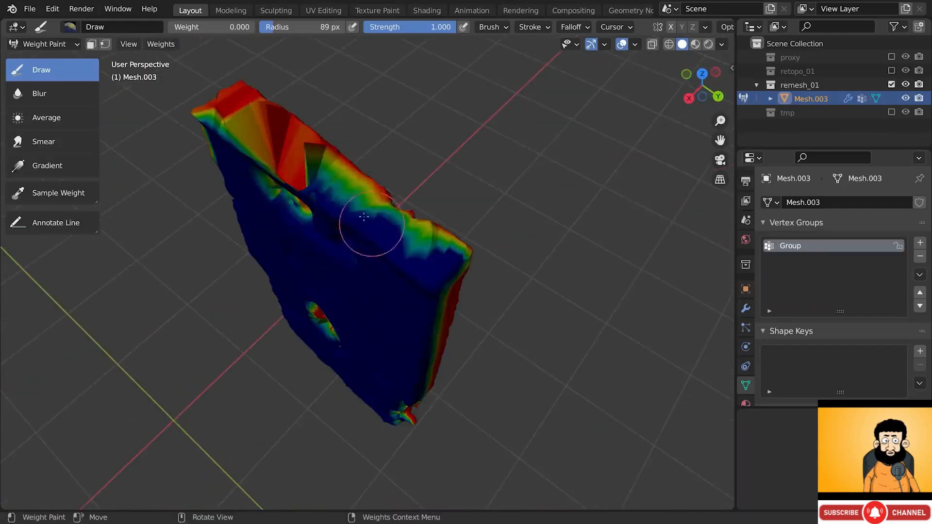
pyautogui.moveTo(370, 227)
pyautogui.mouseDown()
pyautogui.moveTo(294, 173)
pyautogui.moveTo(291, 156)
pyautogui.moveTo(277, 187)
pyautogui.moveTo(313, 239)
pyautogui.mouseUp()
pyautogui.moveTo(312, 240); pyautogui.dragTo(423, 256, button='middle')
pyautogui.moveTo(364, 231); pyautogui.dragTo(337, 243)
pyautogui.keyDown('shift'); pyautogui.moveTo(461, 293); pyautogui.dragTo(393, 271, button='middle'); pyautogui.keyUp('shift')
pyautogui.moveTo(470, 291); pyautogui.dragTo(415, 271)
pyautogui.keyDown('shift'); pyautogui.moveTo(421, 277); pyautogui.dragTo(397, 233, button='middle'); pyautogui.keyUp('shift')
pyautogui.moveTo(400, 235)
pyautogui.mouseDown()
pyautogui.moveTo(435, 254)
pyautogui.moveTo(473, 252)
pyautogui.moveTo(323, 173)
pyautogui.moveTo(379, 204)
pyautogui.moveTo(350, 194)
pyautogui.moveTo(316, 152)
pyautogui.mouseUp()
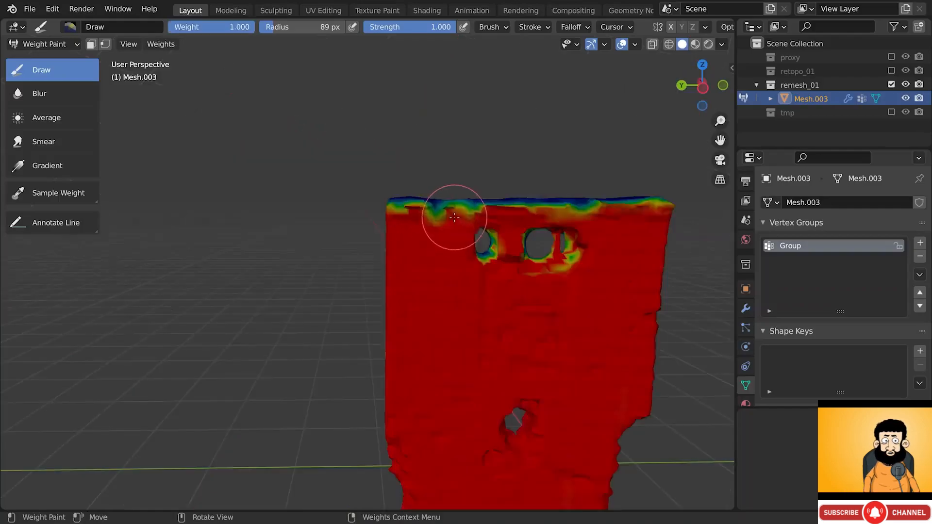
# - Repaint the right window hole's rim at full weight
pyautogui.keyDown('shift'); pyautogui.moveTo(467, 216); pyautogui.dragTo(335, 210, button='middle'); pyautogui.keyUp('shift')
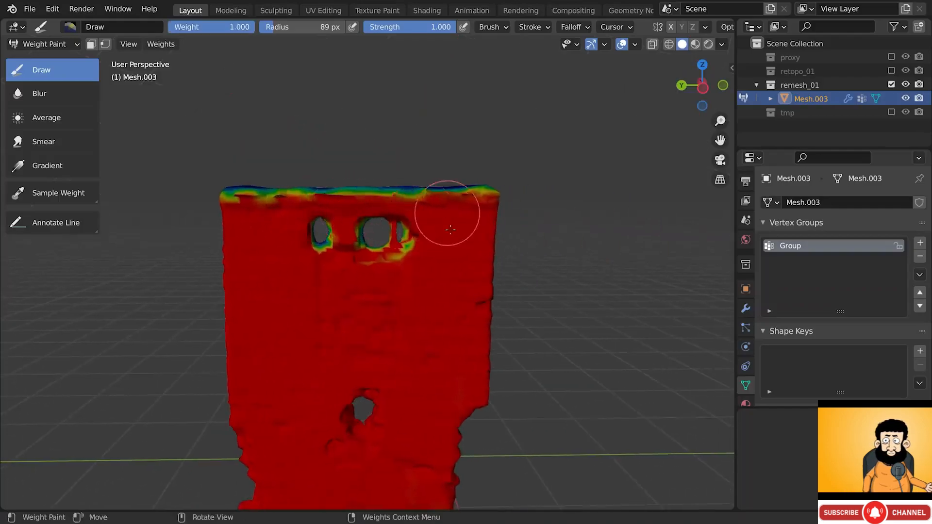
pyautogui.keyDown('alt'); pyautogui.moveTo(376, 243); pyautogui.dragTo(405, 248); pyautogui.keyUp('alt')
pyautogui.moveTo(405, 248)
pyautogui.mouseDown()
pyautogui.moveTo(352, 273)
pyautogui.moveTo(333, 249)
pyautogui.moveTo(308, 243)
pyautogui.moveTo(337, 233)
pyautogui.moveTo(368, 264)
pyautogui.moveTo(416, 235)
pyautogui.mouseUp()
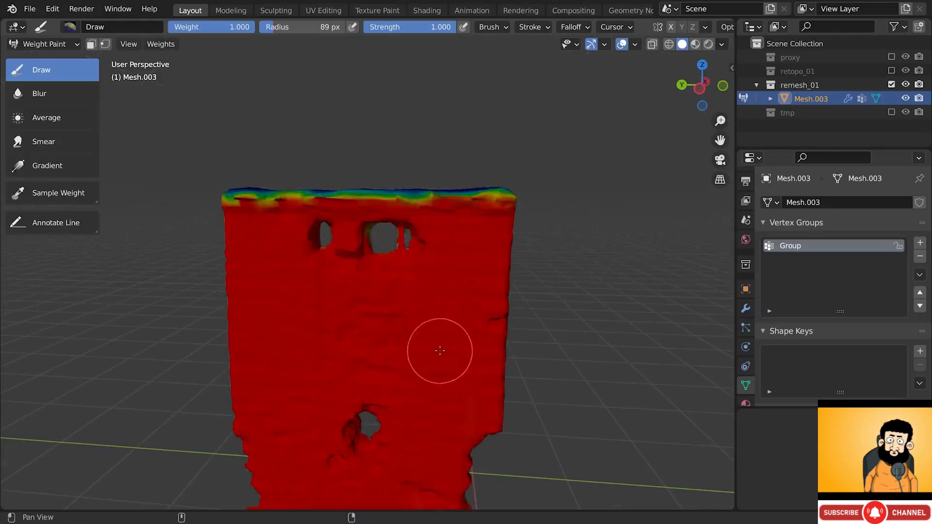
pyautogui.moveTo(439, 351)
pyautogui.mouseDown(button='middle')
pyautogui.moveTo(381, 271)
pyautogui.moveTo(412, 276)
pyautogui.moveTo(327, 304)
pyautogui.moveTo(356, 246)
pyautogui.moveTo(363, 290)
pyautogui.mouseUp(button='middle')
# - Return to Object Mode and compare the wall with and without its Shrinkwrap effect
pyautogui.click(44, 44)
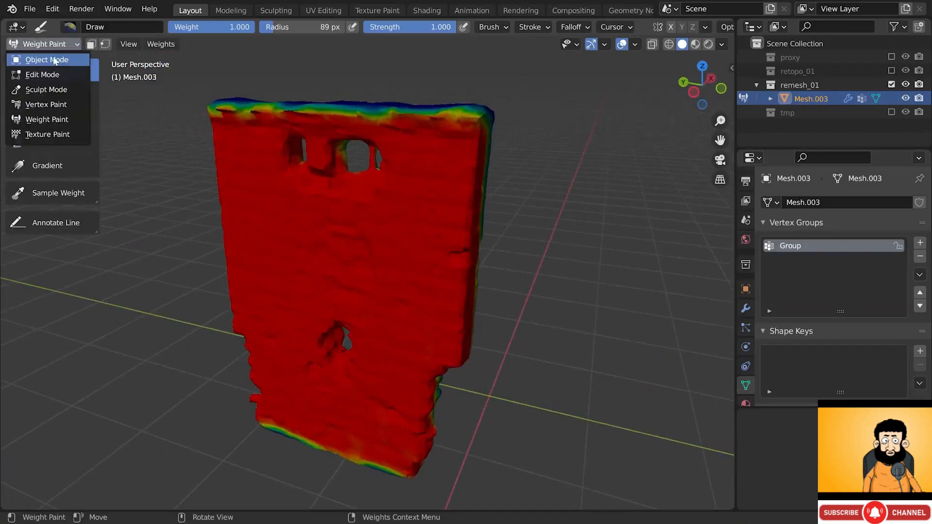
pyautogui.click(51, 57)
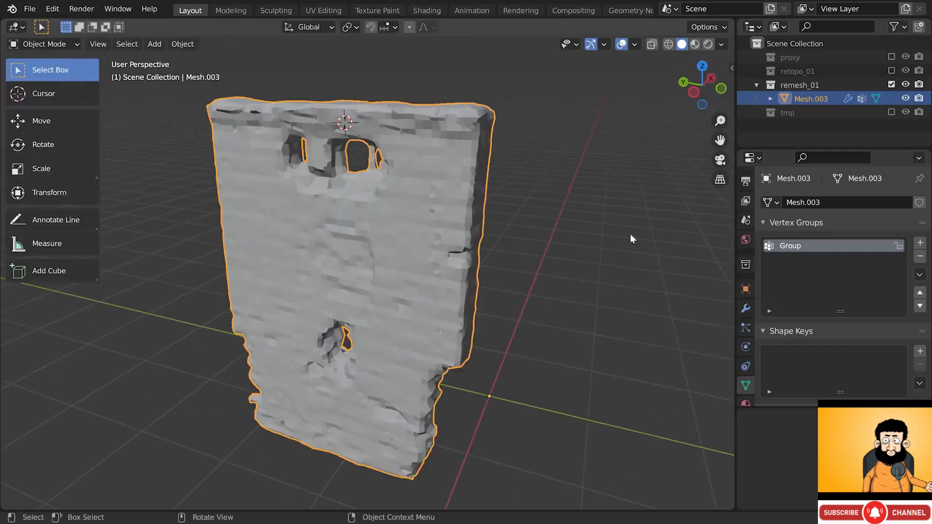
pyautogui.click(746, 309)
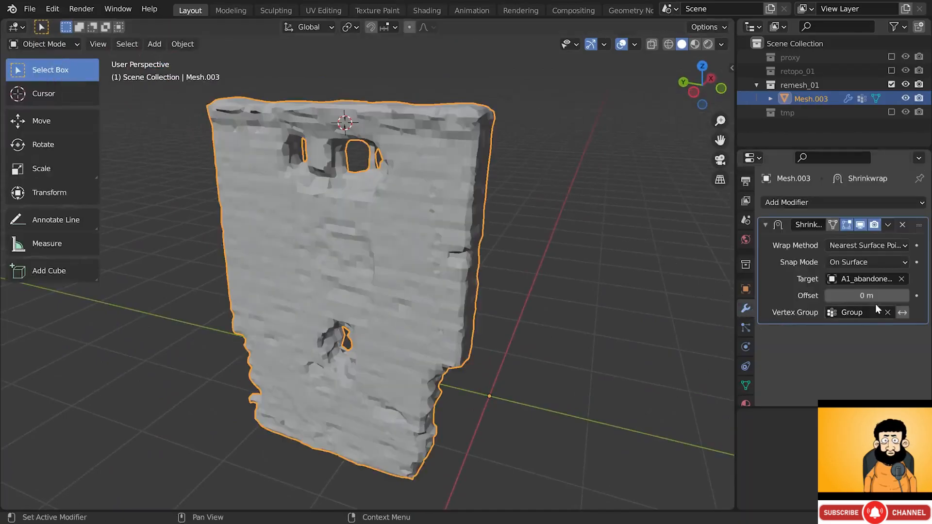
pyautogui.click(860, 226)
pyautogui.click(860, 226)
pyautogui.click(861, 226)
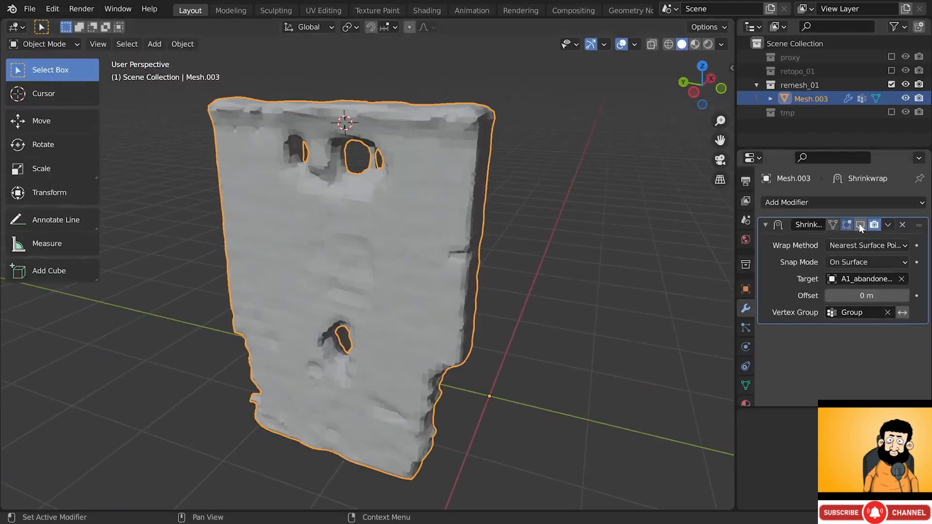
pyautogui.click(861, 226)
pyautogui.click(861, 225)
pyautogui.click(861, 226)
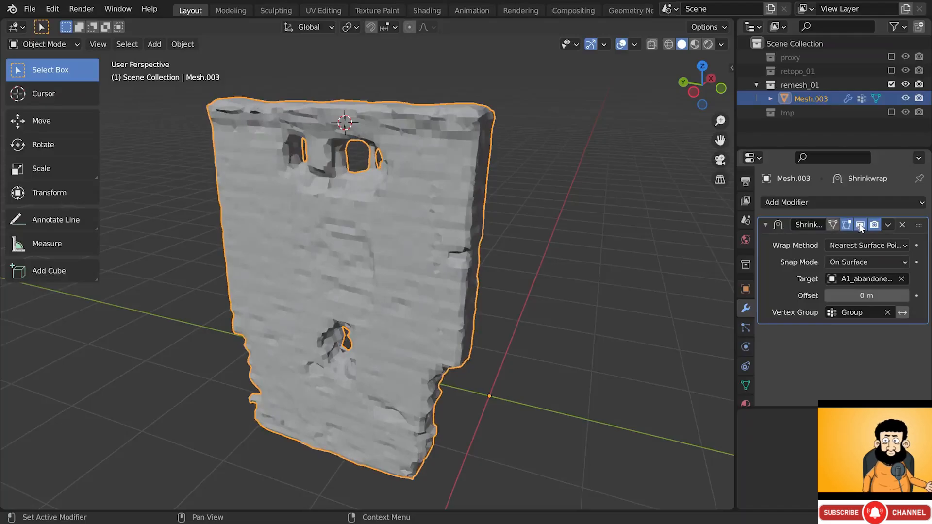
# - Add a Subdivision Surface modifier with render level 1 and move it above Shrinkwrap
pyautogui.click(817, 203)
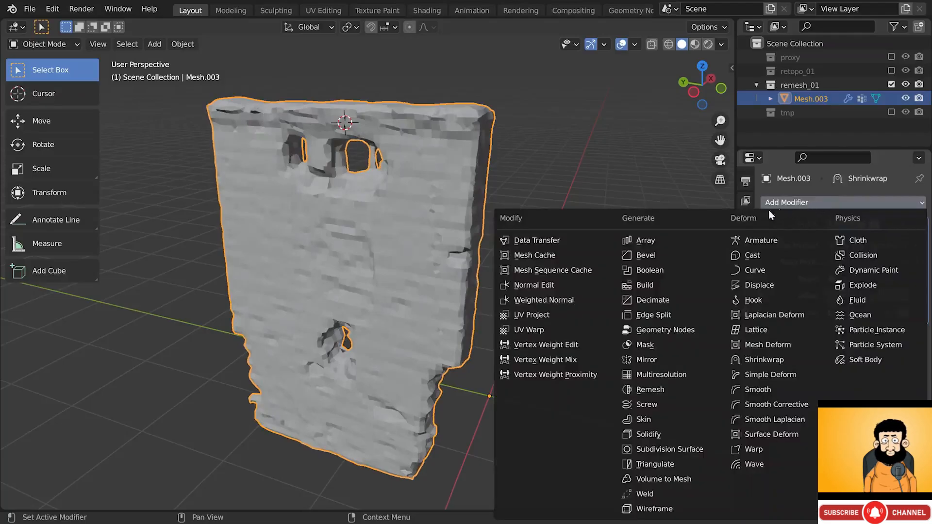
pyautogui.click(690, 449)
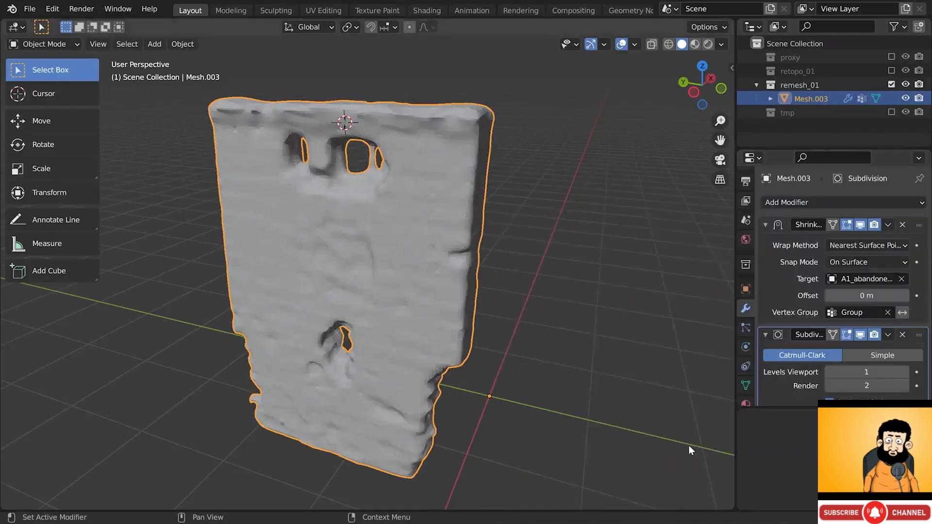
pyautogui.click(829, 386)
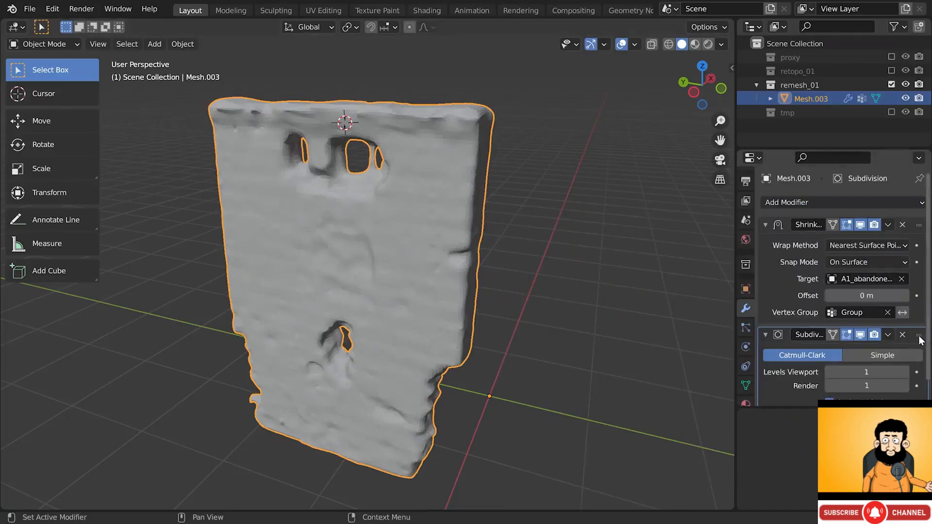
pyautogui.moveTo(919, 335); pyautogui.dragTo(919, 224)
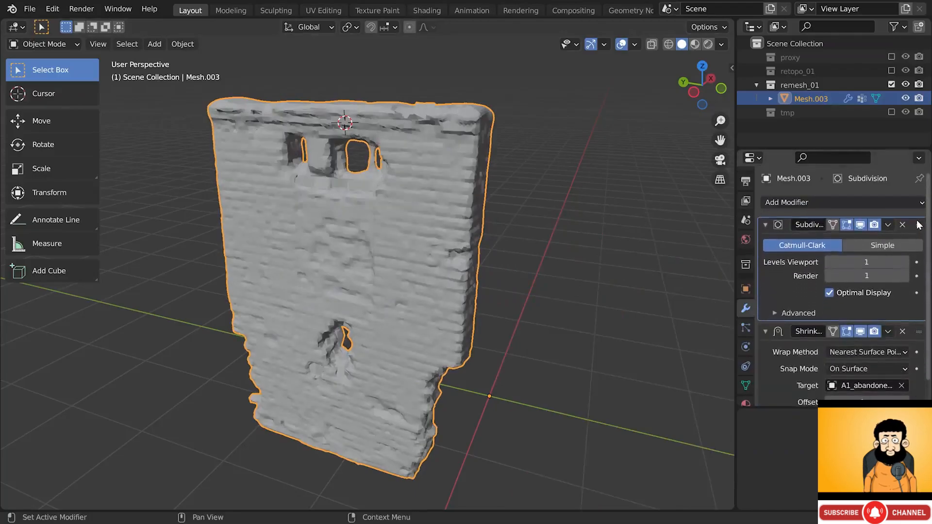
pyautogui.moveTo(490, 208); pyautogui.dragTo(473, 221, button='middle')
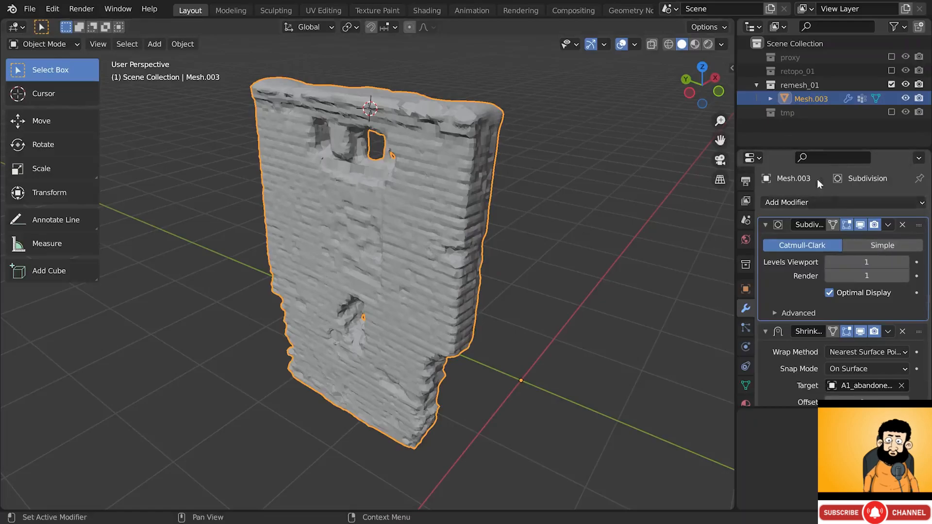
pyautogui.click(635, 45)
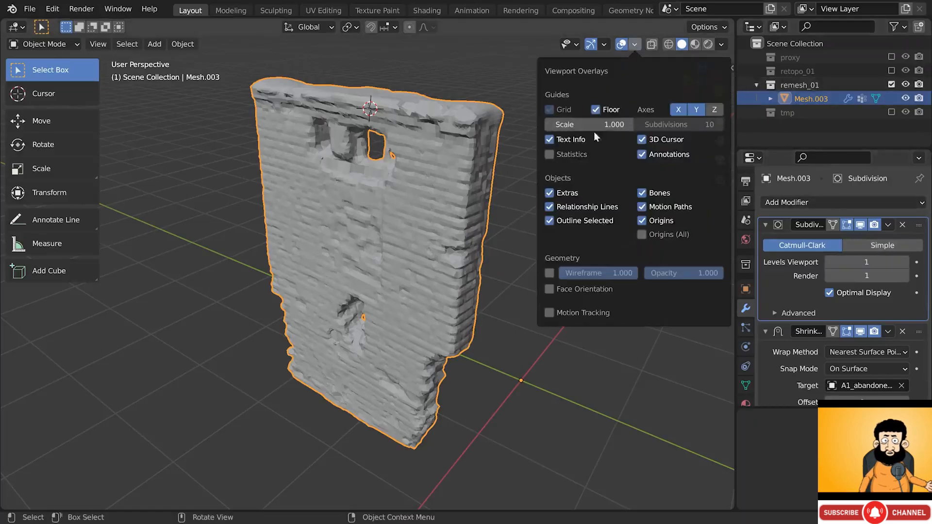
# - Show viewport statistics and raise the Subdivision viewport and render levels to 3
pyautogui.click(578, 151)
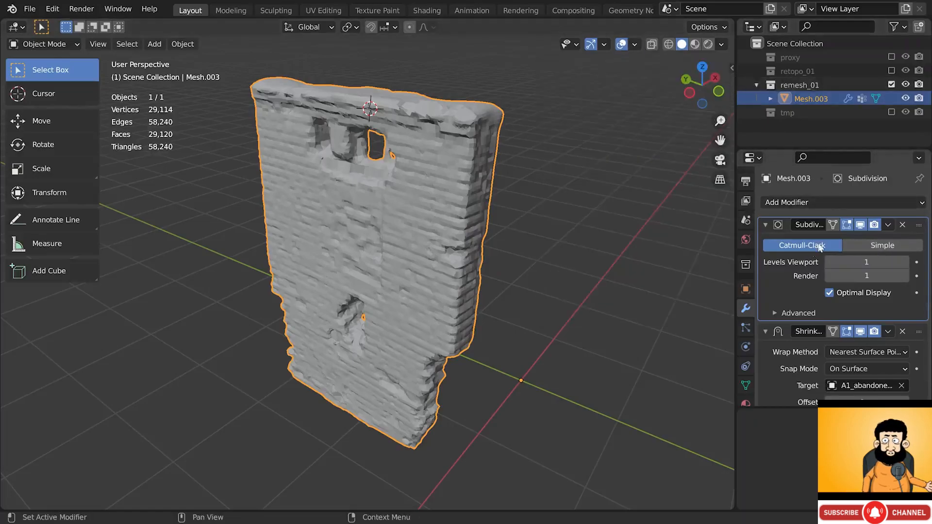
pyautogui.click(859, 225)
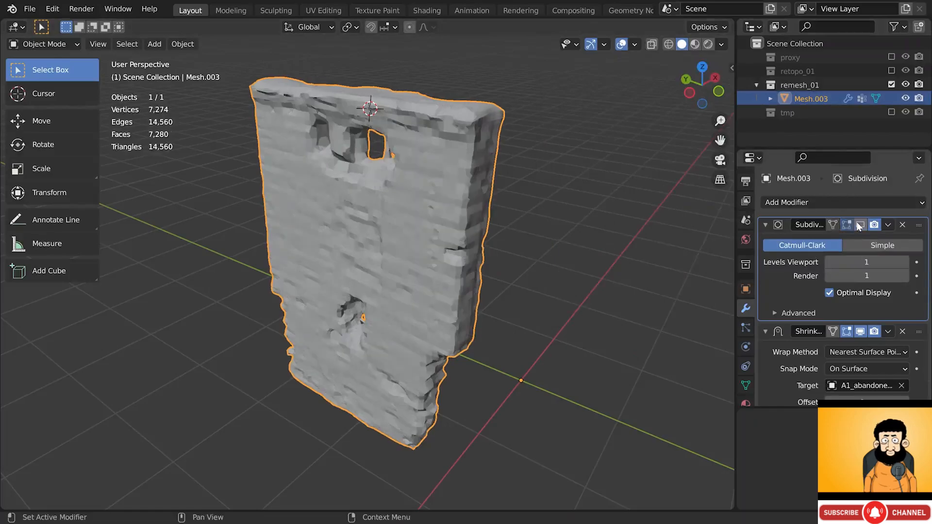
pyautogui.click(859, 225)
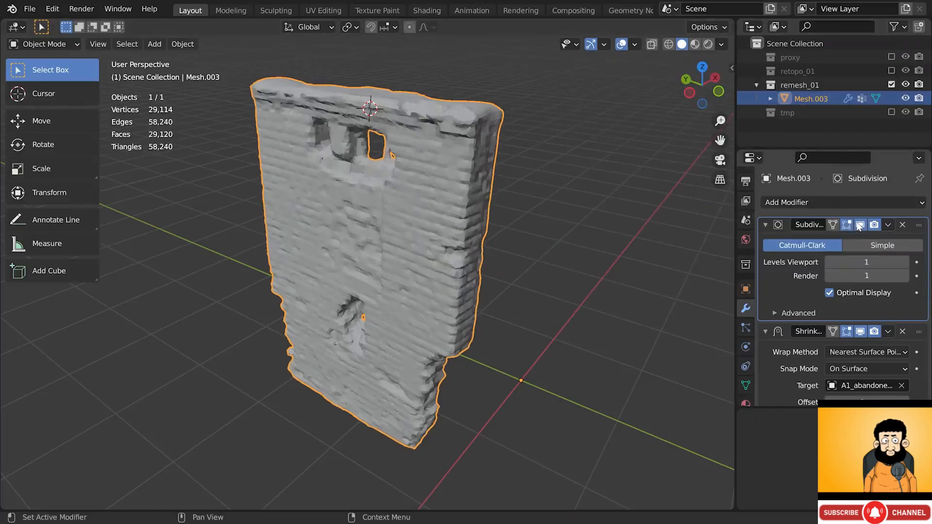
pyautogui.click(904, 262)
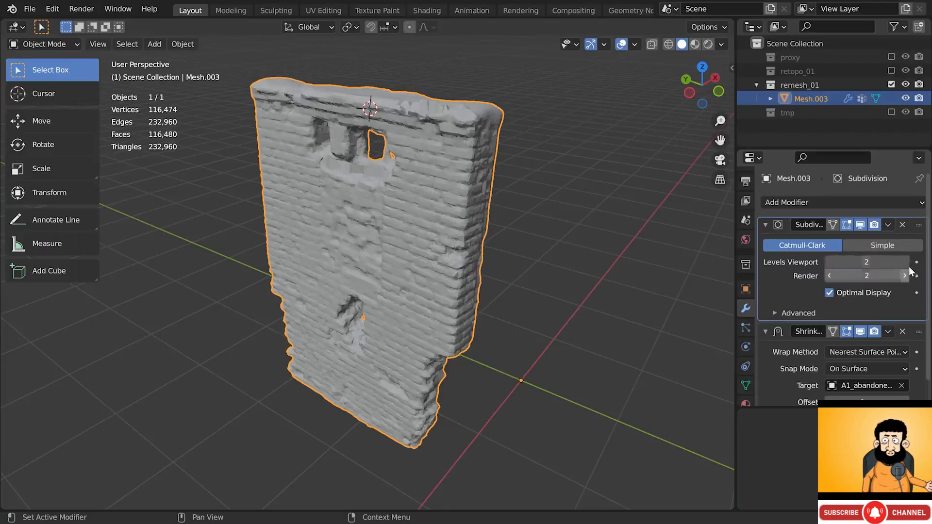
pyautogui.click(907, 264)
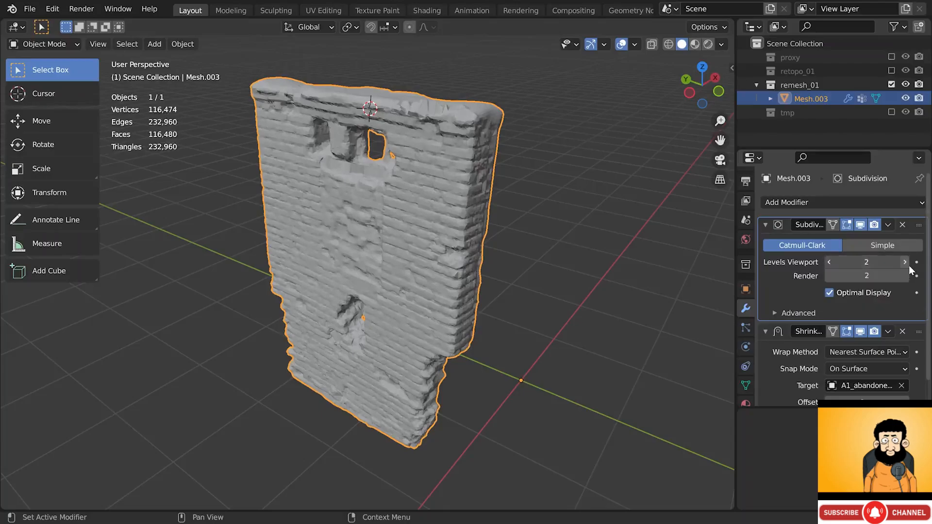
pyautogui.click(906, 275)
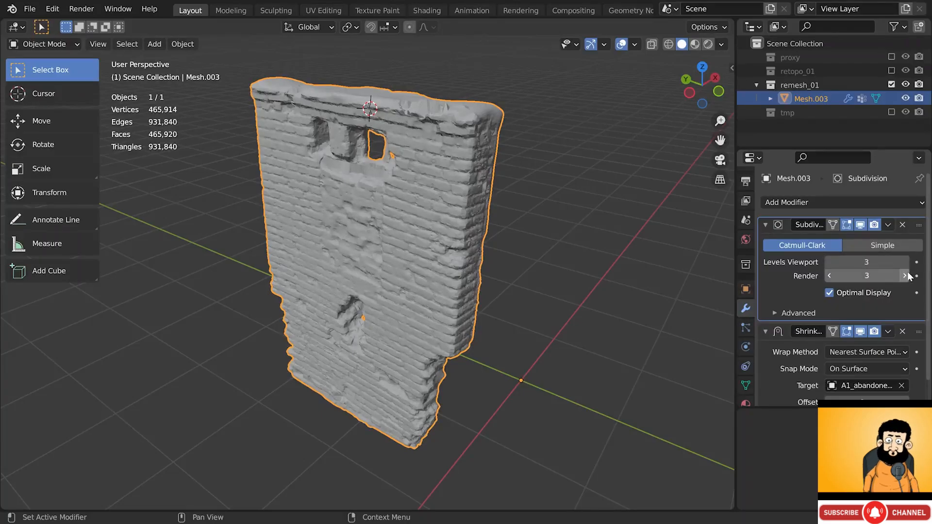
# - Zoom and orbit to inspect the subdivided brick surface up close
pyautogui.scroll(5, 362, 173)
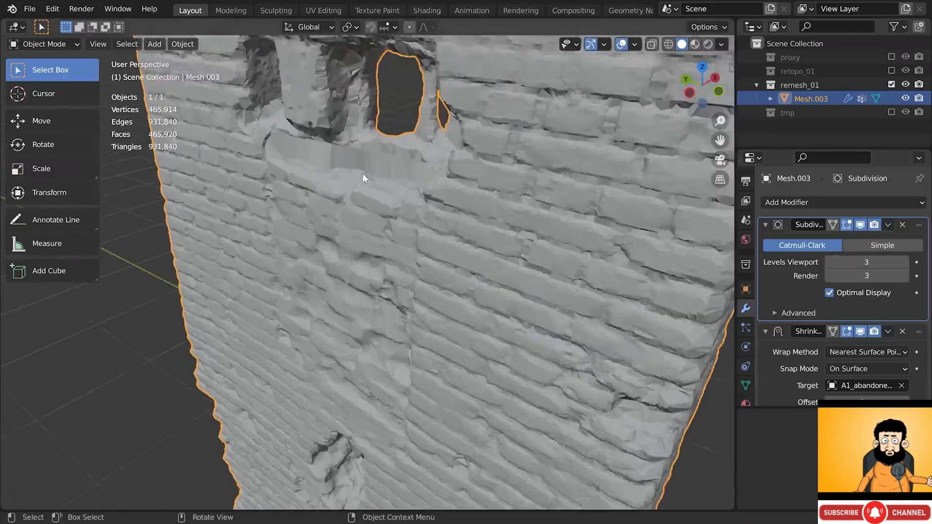
pyautogui.moveTo(363, 173); pyautogui.dragTo(381, 121, button='middle')
pyautogui.scroll(-3, 399, 133)
pyautogui.scroll(4, 398, 107)
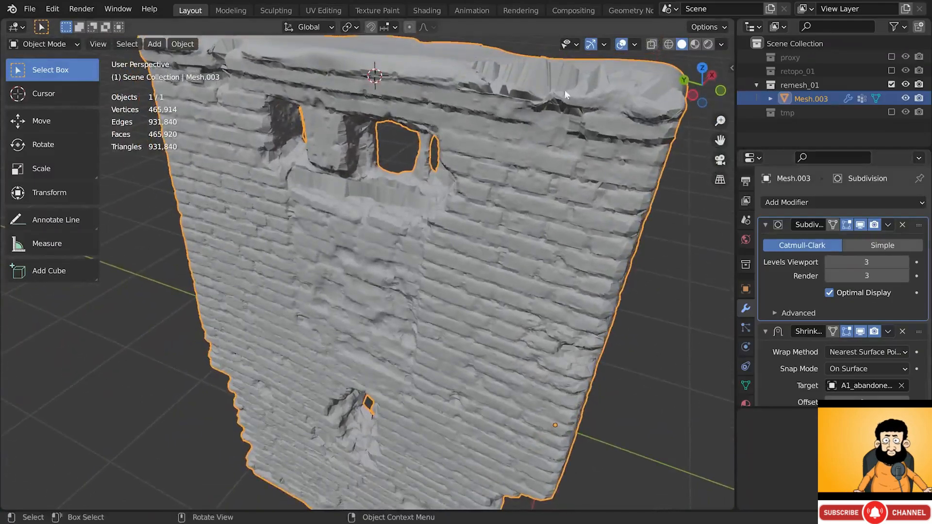
pyautogui.moveTo(565, 93)
pyautogui.mouseDown(button='middle')
pyautogui.moveTo(529, 86)
pyautogui.moveTo(554, 94)
pyautogui.mouseUp(button='middle')
pyautogui.keyDown('shift'); pyautogui.moveTo(653, 133); pyautogui.dragTo(540, 211, button='middle'); pyautogui.keyUp('shift')
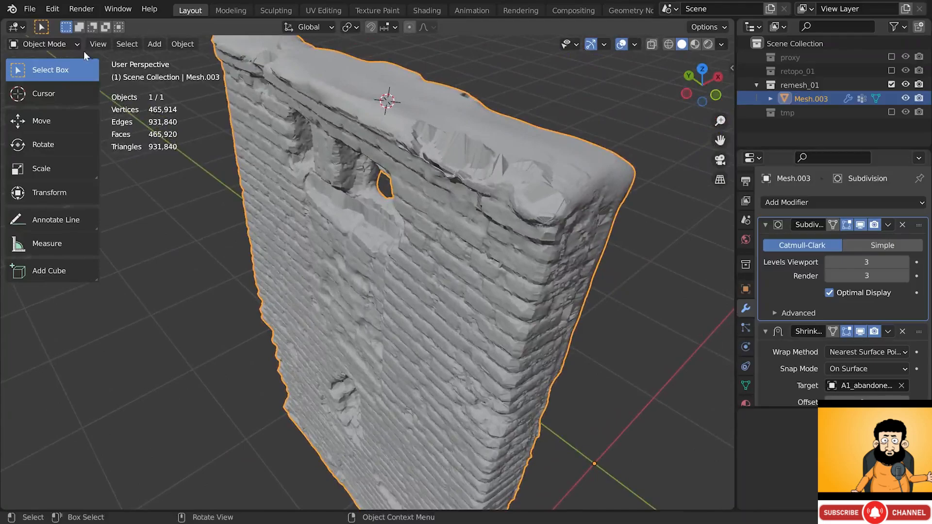
pyautogui.click(71, 44)
# - In Weight Paint, paint zero weight over the bumps along the wall's top edge
pyautogui.click(48, 120)
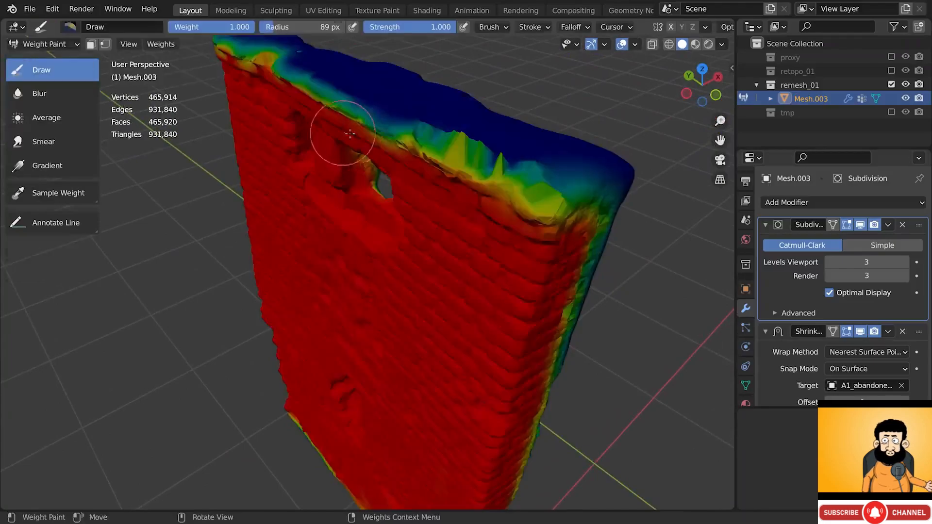
pyautogui.moveTo(416, 129); pyautogui.dragTo(456, 149)
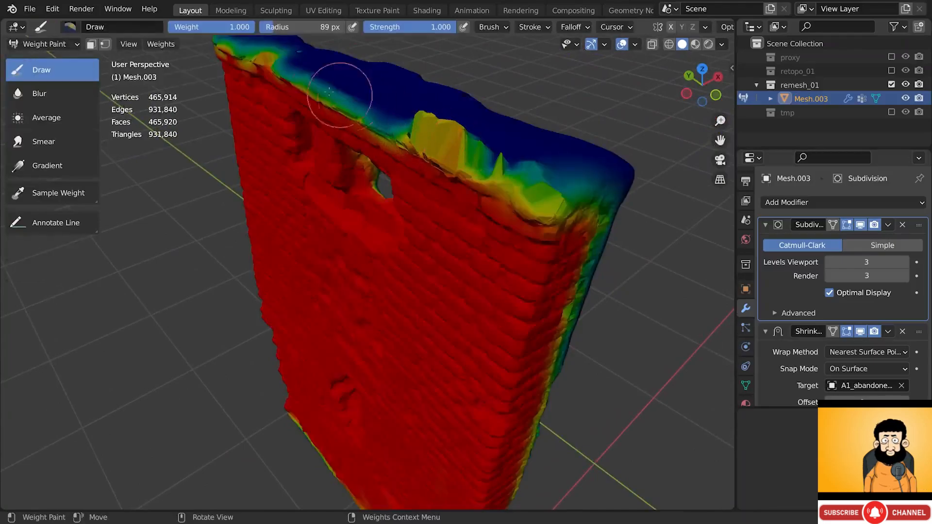
pyautogui.moveTo(248, 29); pyautogui.dragTo(171, 30)
pyautogui.moveTo(436, 125); pyautogui.dragTo(479, 162)
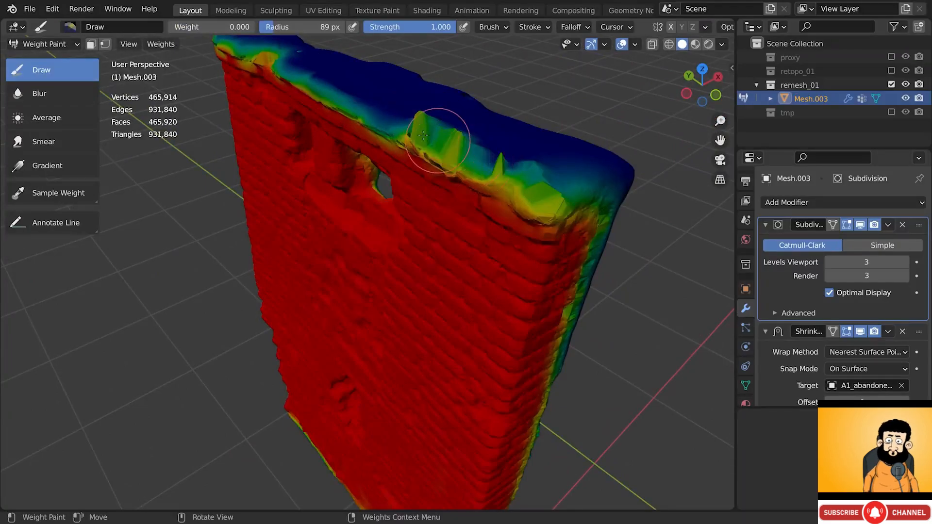
pyautogui.moveTo(429, 138); pyautogui.dragTo(416, 125)
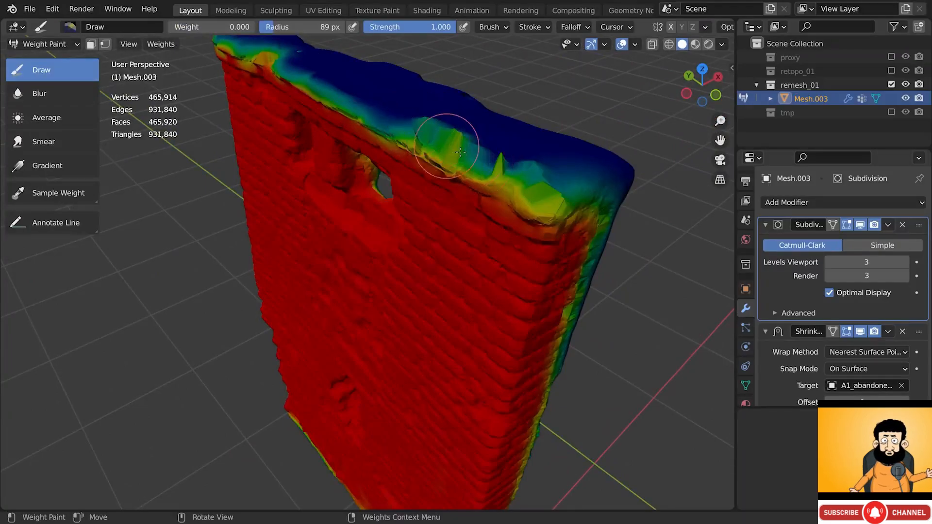
# - Drop the Subdivision viewport and render levels to 1, then settle both at 2
pyautogui.click(830, 265)
pyautogui.click(830, 265)
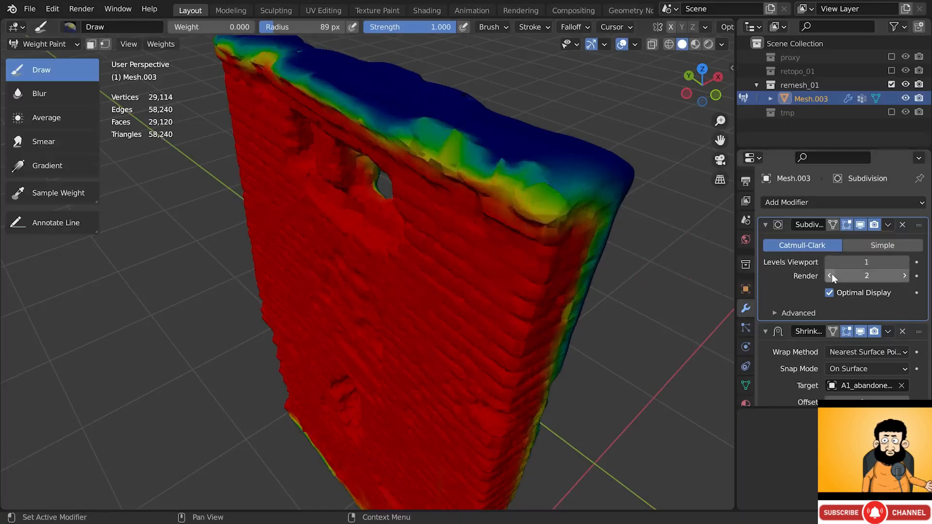
pyautogui.click(830, 275)
pyautogui.click(830, 275)
pyautogui.click(905, 262)
pyautogui.click(906, 275)
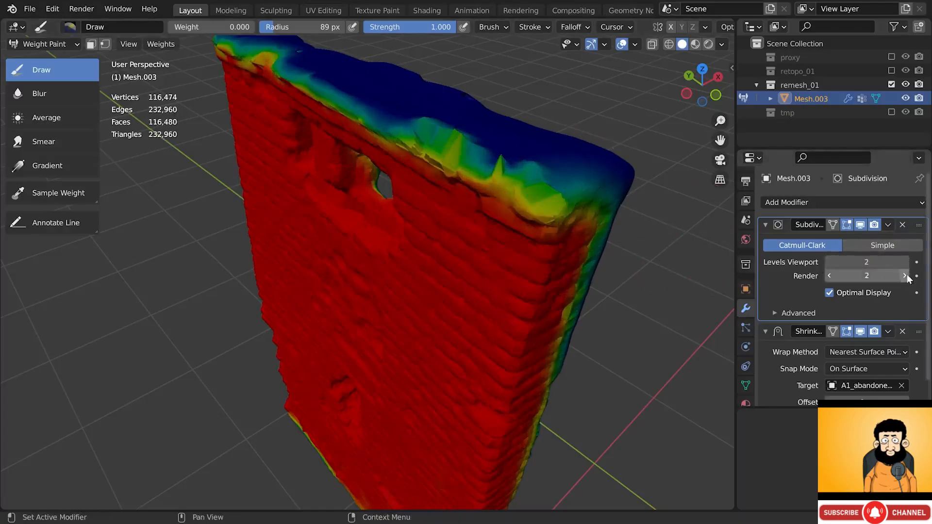
# - Paint zero weight along the rest of the top edge to the right corner, then return to Object Mode
pyautogui.moveTo(439, 138)
pyautogui.mouseDown()
pyautogui.moveTo(541, 187)
pyautogui.moveTo(450, 146)
pyautogui.mouseUp()
pyautogui.moveTo(450, 145); pyautogui.dragTo(459, 161, button='middle')
pyautogui.moveTo(339, 126)
pyautogui.mouseDown()
pyautogui.moveTo(287, 100)
pyautogui.moveTo(305, 88)
pyautogui.moveTo(327, 101)
pyautogui.mouseUp()
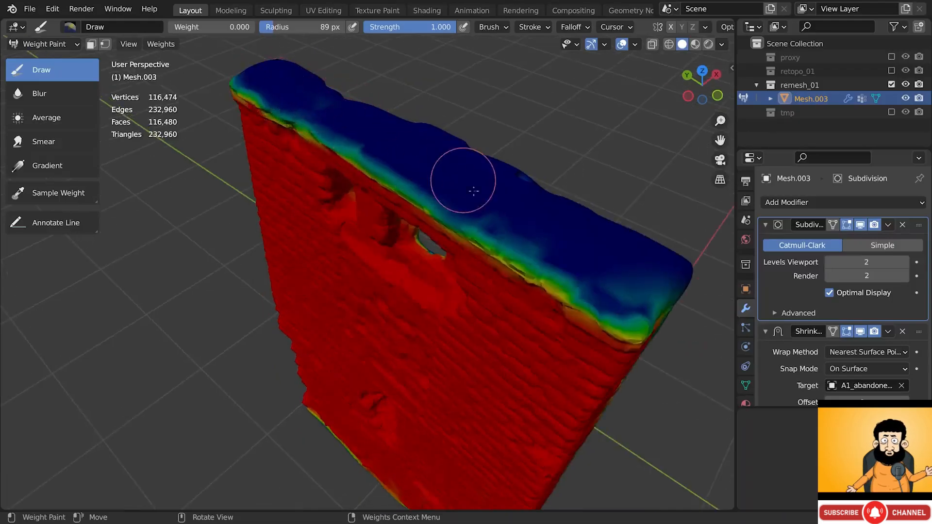
pyautogui.moveTo(610, 263)
pyautogui.mouseDown()
pyautogui.moveTo(645, 303)
pyautogui.moveTo(647, 335)
pyautogui.mouseUp()
pyautogui.moveTo(646, 335); pyautogui.dragTo(653, 305, button='middle')
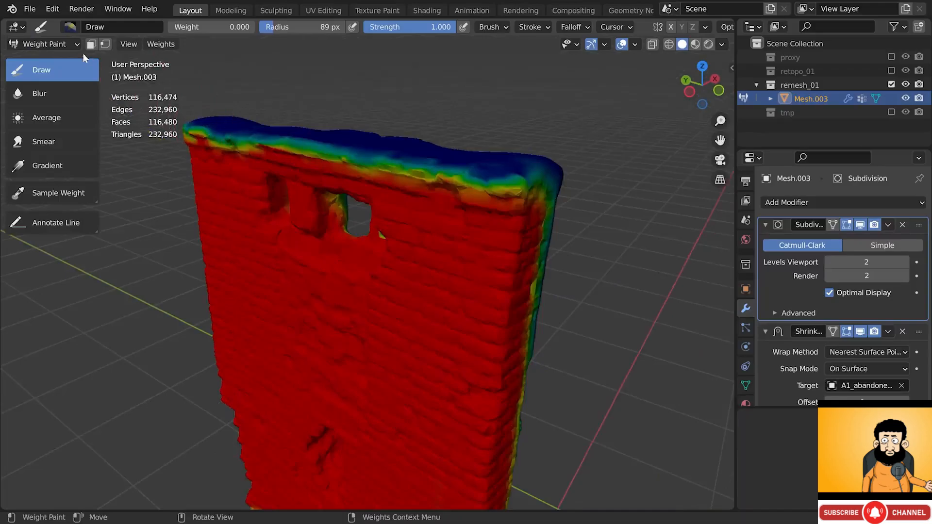
pyautogui.click(44, 43)
pyautogui.click(59, 60)
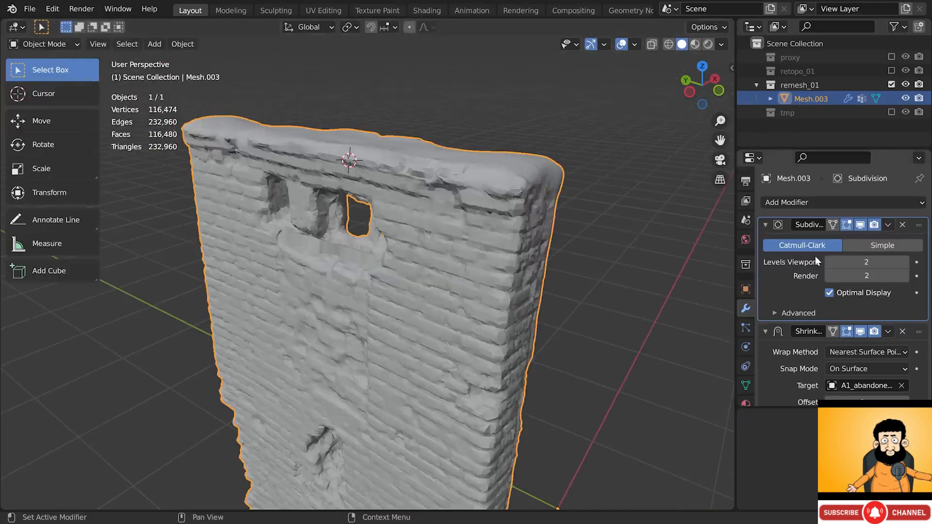
# - Raise the Subdivision viewport and render levels to 3 and collapse the modifier panel
pyautogui.click(905, 262)
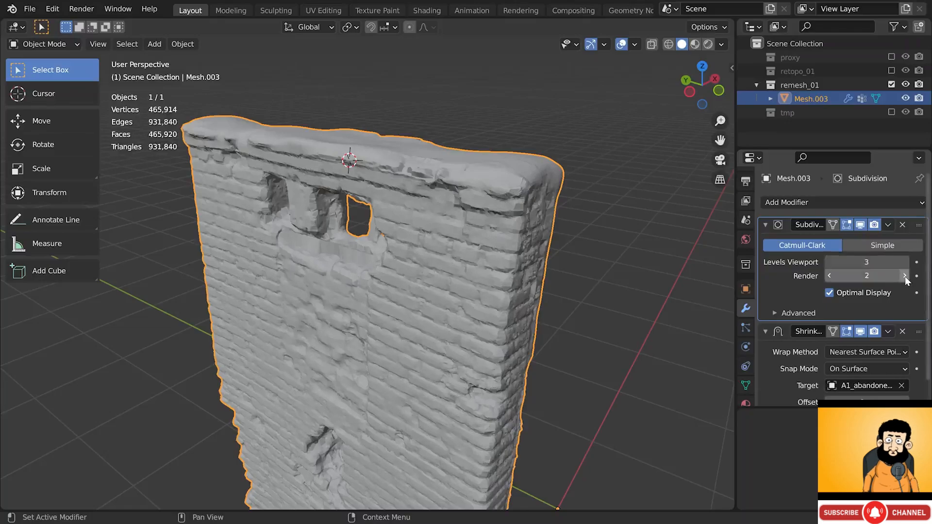
pyautogui.click(905, 276)
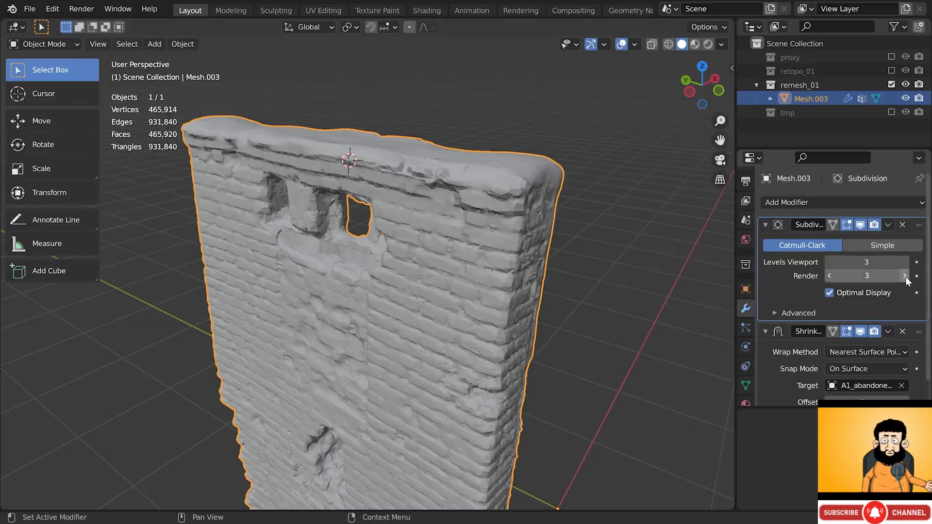
pyautogui.click(766, 224)
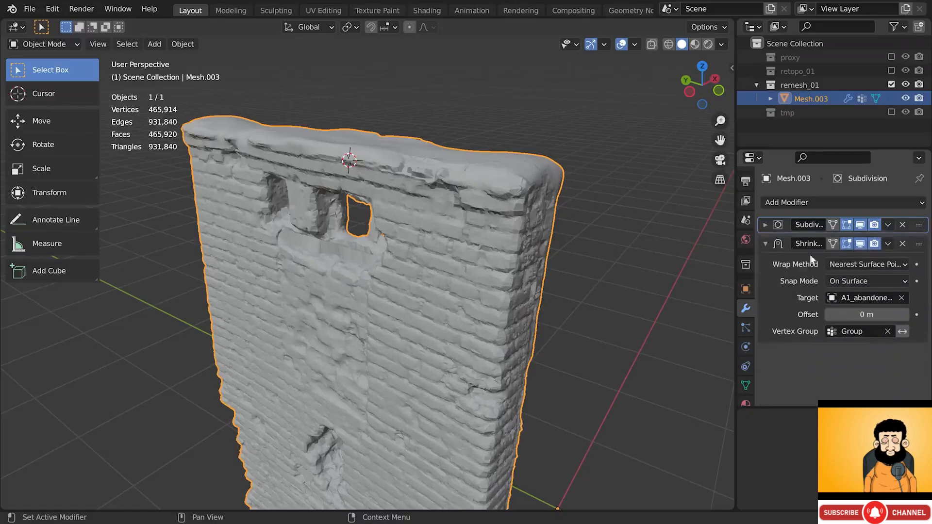
# - Set the Shrinkwrap wrap method to Project with a 0.13 m limit, keeping positive direction on
pyautogui.click(874, 266)
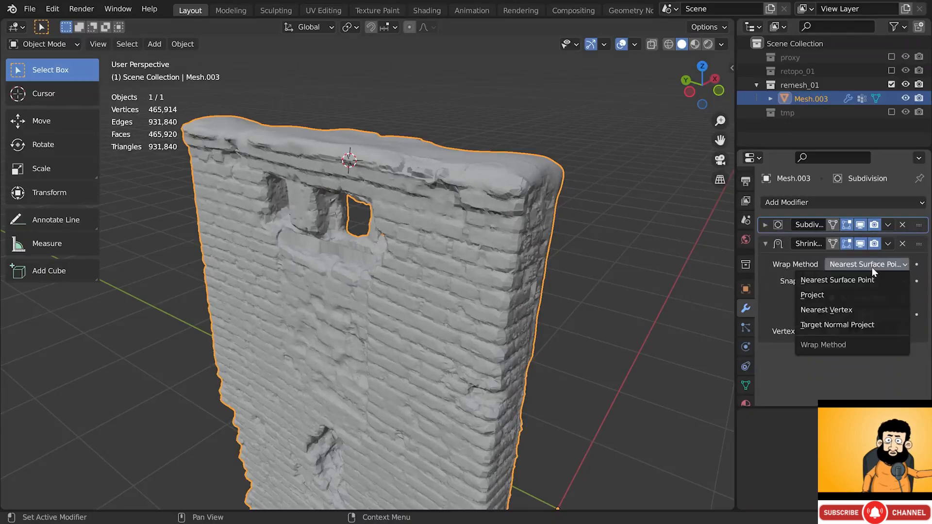
pyautogui.click(842, 296)
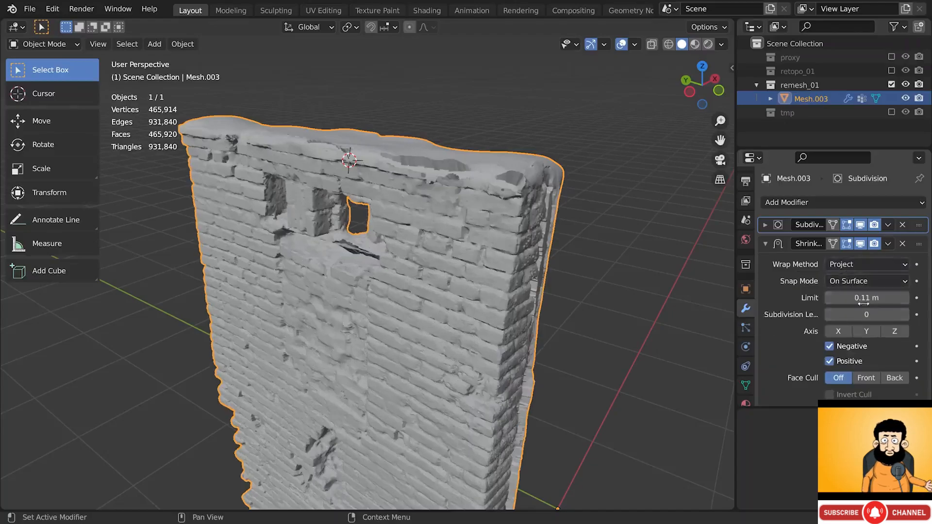
pyautogui.moveTo(864, 297); pyautogui.dragTo(840, 297)
pyautogui.scroll(-1, 560, 232)
pyautogui.keyDown('shift'); pyautogui.moveTo(549, 221); pyautogui.dragTo(531, 210, button='middle'); pyautogui.keyUp('shift')
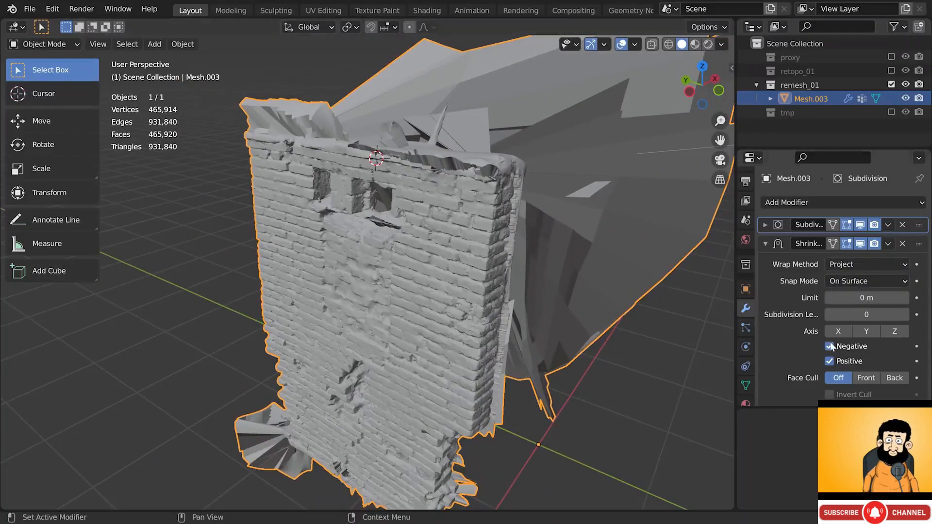
pyautogui.click(831, 361)
pyautogui.click(830, 361)
pyautogui.click(830, 361)
pyautogui.click(833, 362)
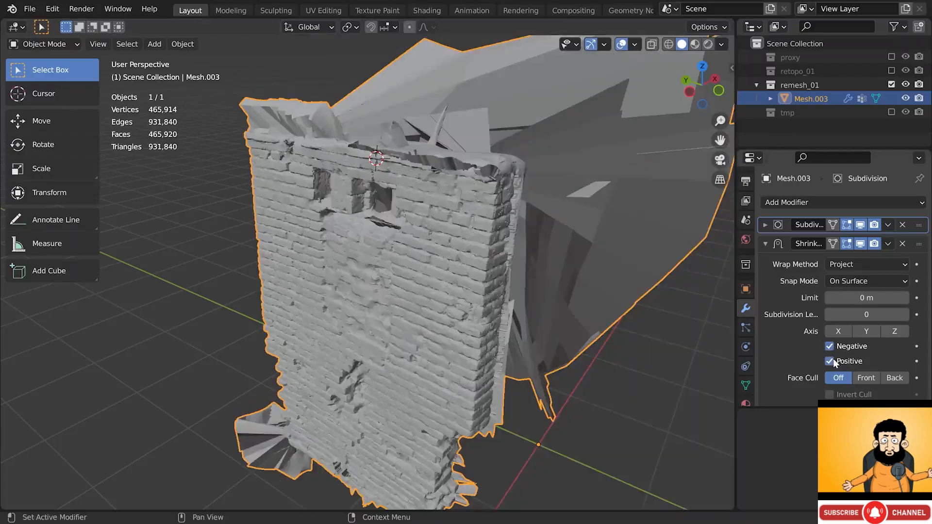
pyautogui.moveTo(852, 298); pyautogui.dragTo(886, 298)
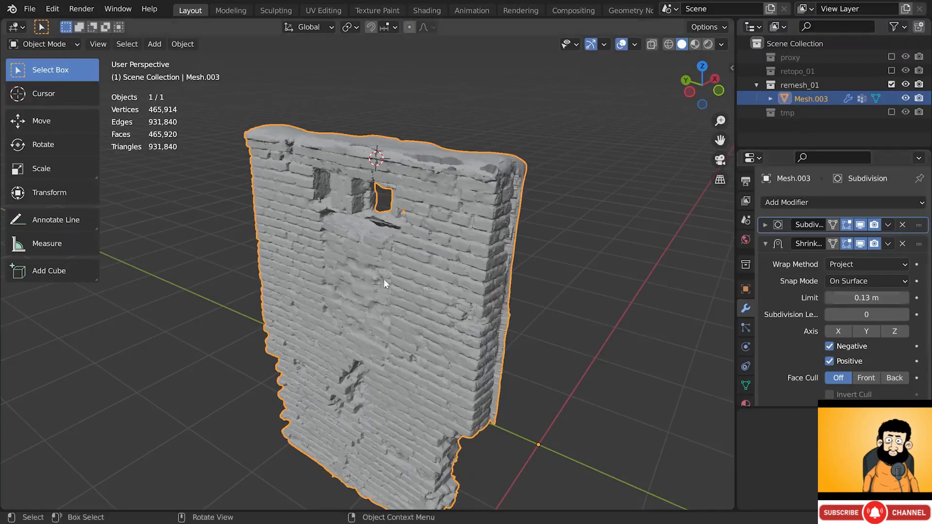
pyautogui.moveTo(383, 278); pyautogui.dragTo(430, 219, button='middle')
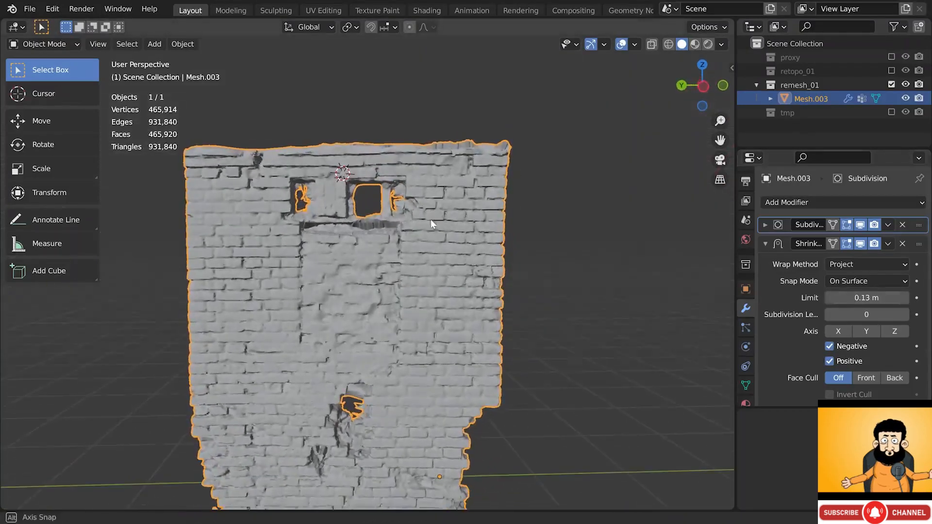
# - Fine-tune the Shrinkwrap limit to 0.17 m and deselect the wall
pyautogui.moveTo(886, 298); pyautogui.dragTo(891, 299)
pyautogui.moveTo(472, 302); pyautogui.dragTo(440, 304, button='middle')
pyautogui.hotkey('alt', 'a')
# - Re-enable the retopo_01 collection and select its mirrored wall Mesh.001
pyautogui.moveTo(406, 375); pyautogui.dragTo(473, 293, button='middle')
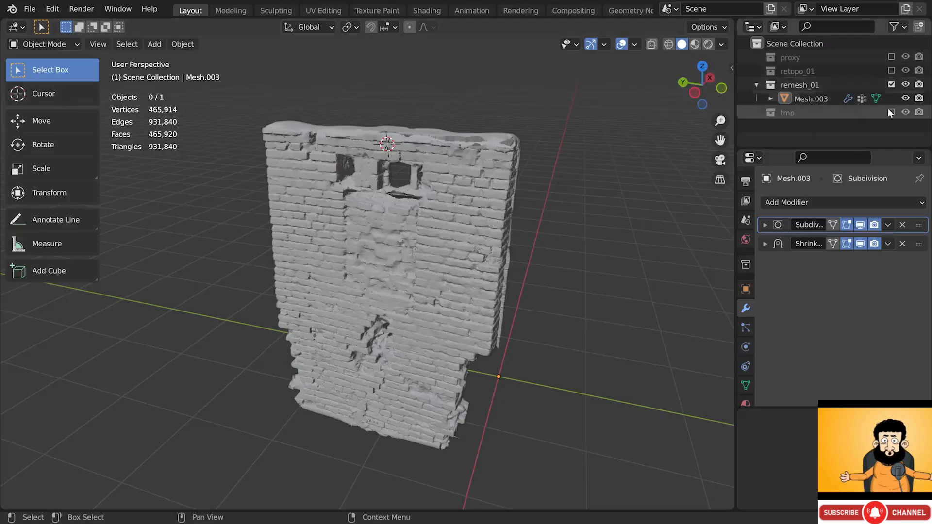
pyautogui.click(892, 70)
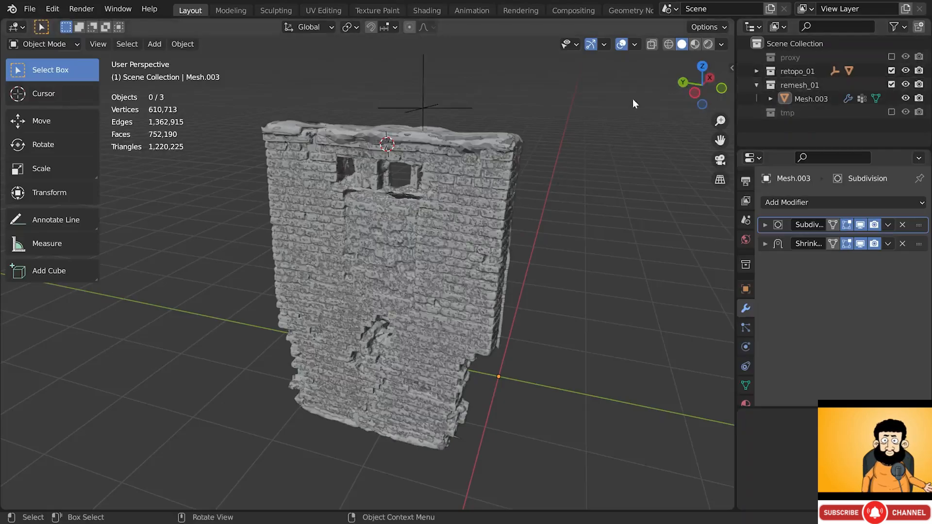
pyautogui.click(502, 130)
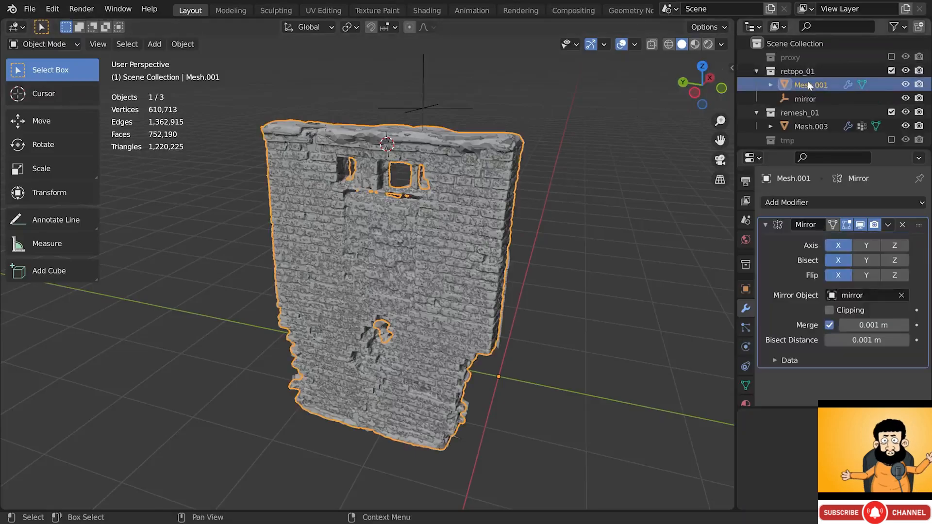
# - Copy Mesh.001's Mirror modifier onto Mesh.003 with Copy Selected Modifiers, then exclude retopo_01
pyautogui.click(503, 184)
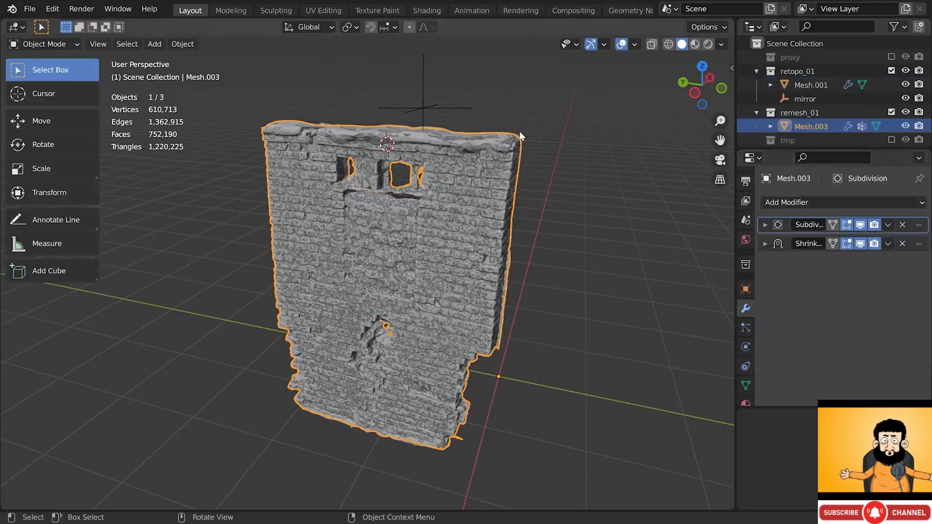
pyautogui.keyDown('ctrl'); pyautogui.click(811, 85); pyautogui.keyUp('ctrl')
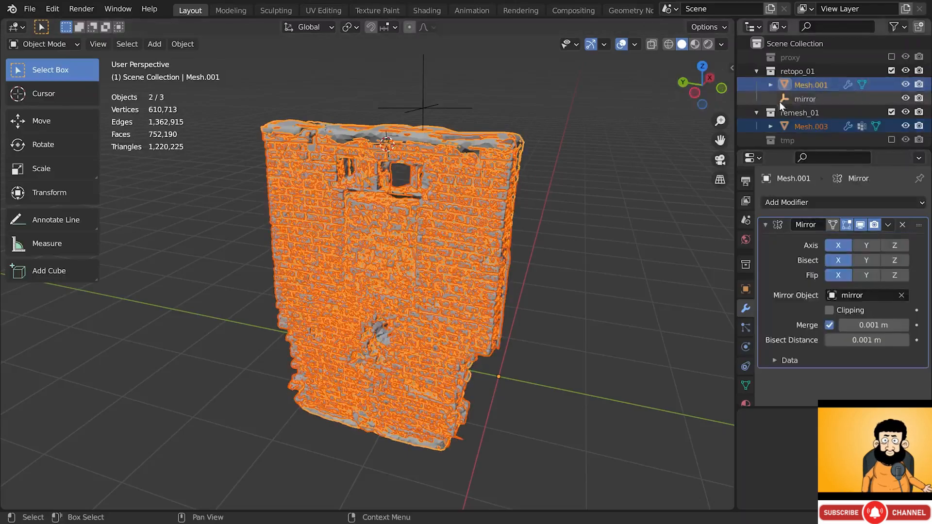
pyautogui.hotkey('ctrl', 'c')
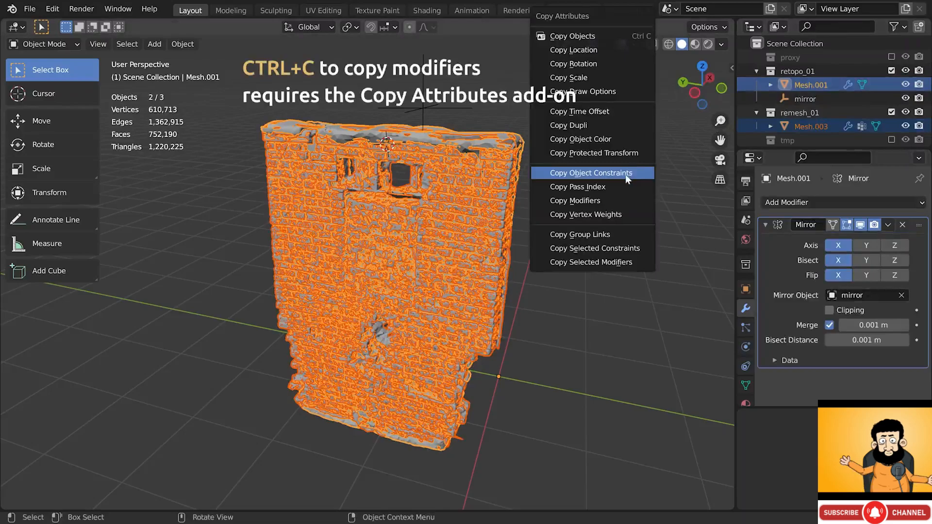
pyautogui.click(608, 262)
pyautogui.moveTo(607, 265); pyautogui.dragTo(614, 165)
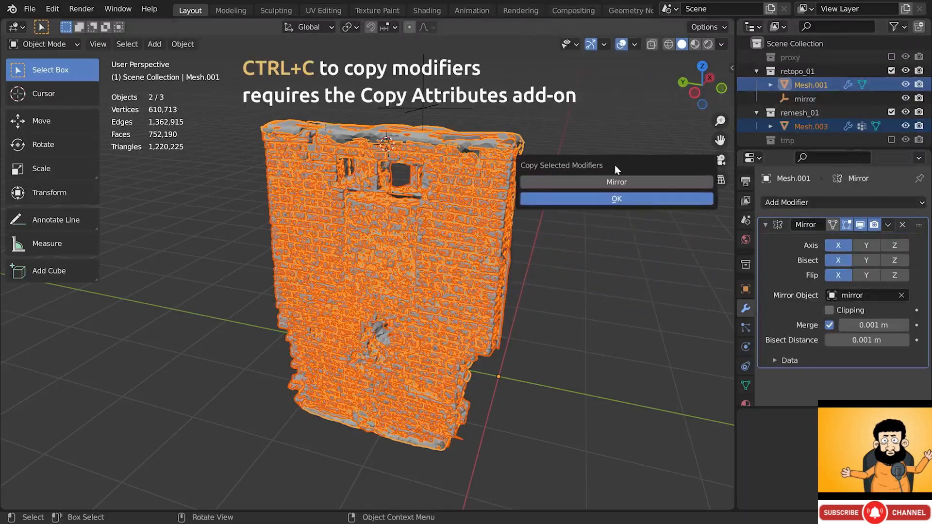
pyautogui.click(629, 179)
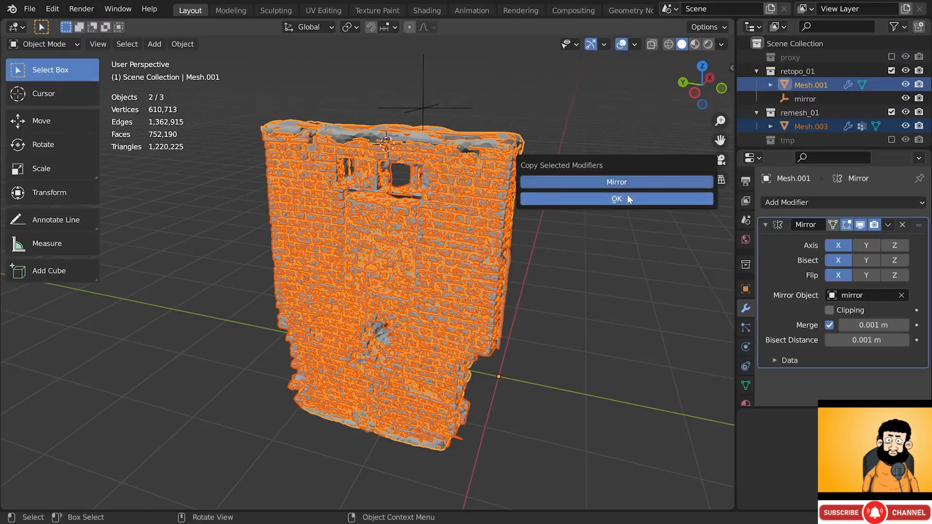
pyautogui.click(616, 198)
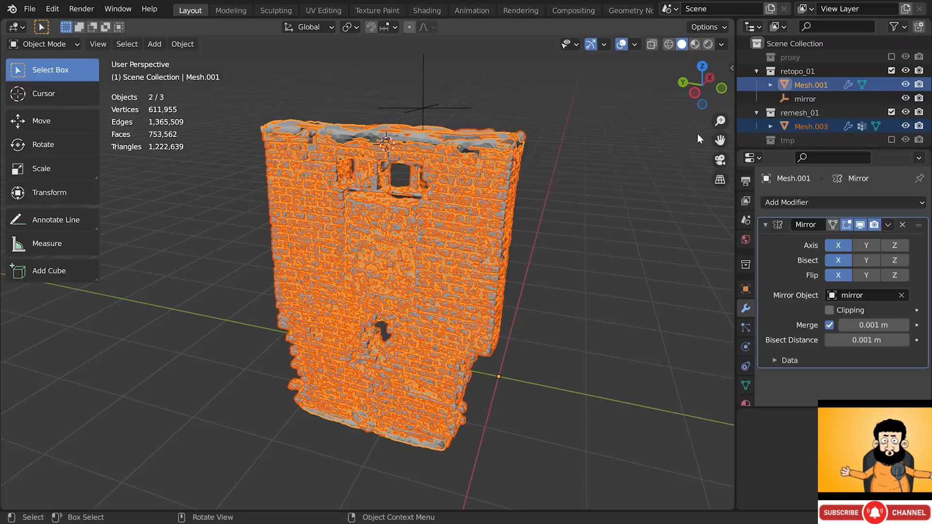
pyautogui.click(892, 70)
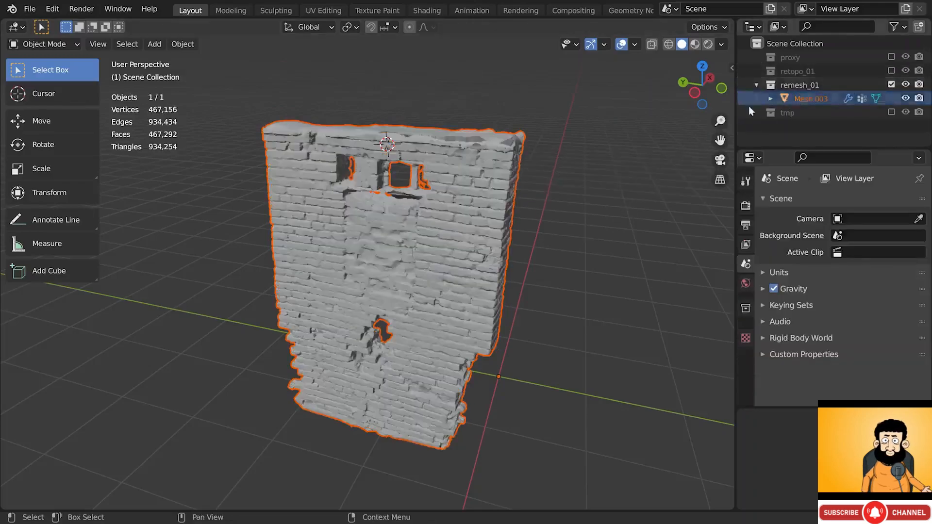
# - Select Mesh.003 and inspect the mirrored windows, toggling Mirror's viewport display off and back on
pyautogui.click(777, 99)
pyautogui.moveTo(507, 175); pyautogui.dragTo(526, 160, button='middle')
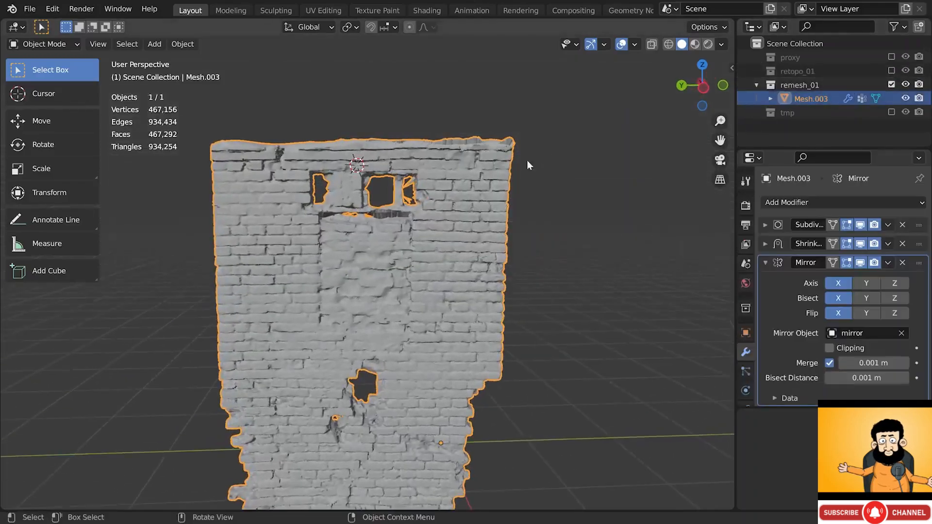
pyautogui.scroll(4, 413, 180)
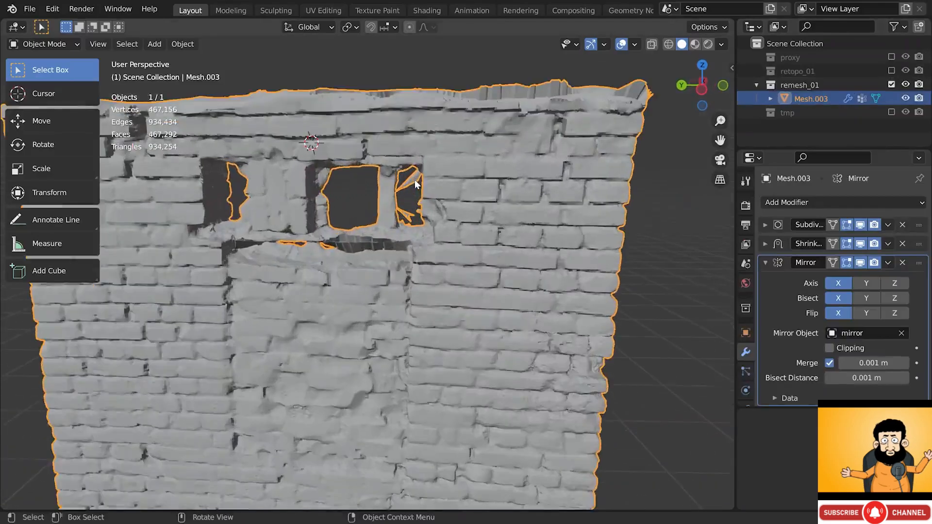
pyautogui.moveTo(415, 179)
pyautogui.mouseDown(button='middle')
pyautogui.moveTo(462, 144)
pyautogui.moveTo(489, 162)
pyautogui.moveTo(424, 197)
pyautogui.moveTo(427, 206)
pyautogui.moveTo(412, 185)
pyautogui.moveTo(420, 187)
pyautogui.mouseUp(button='middle')
pyautogui.scroll(-2, 426, 206)
pyautogui.scroll(2, 418, 197)
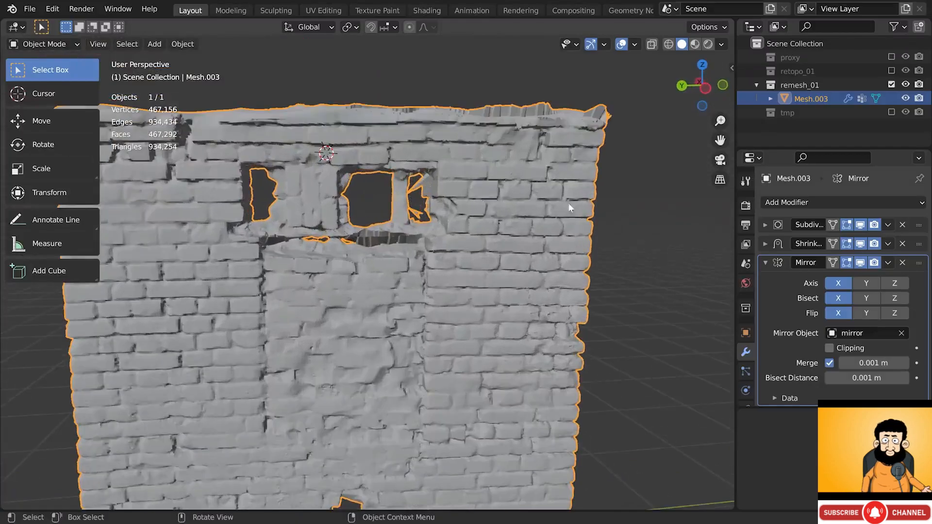
pyautogui.click(860, 263)
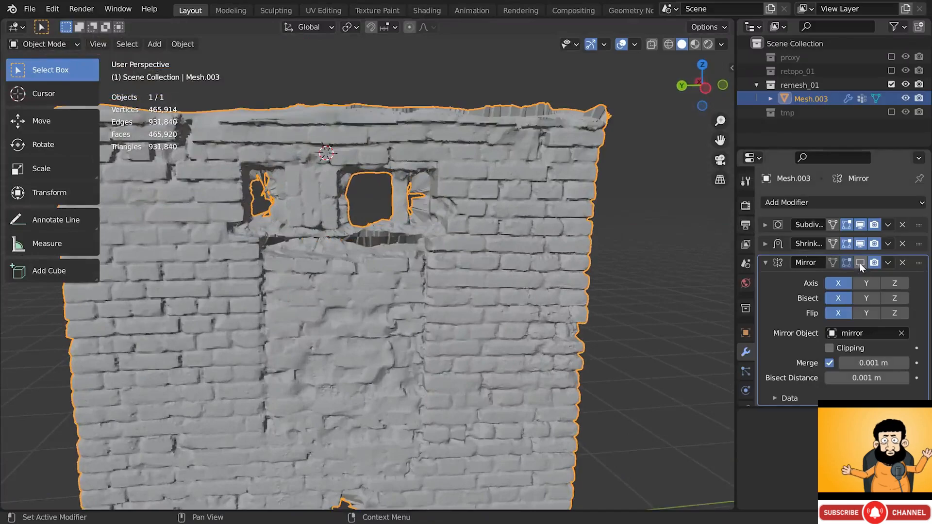
pyautogui.click(860, 263)
pyautogui.moveTo(472, 245)
pyautogui.mouseDown(button='middle')
pyautogui.moveTo(470, 215)
pyautogui.moveTo(465, 251)
pyautogui.mouseUp(button='middle')
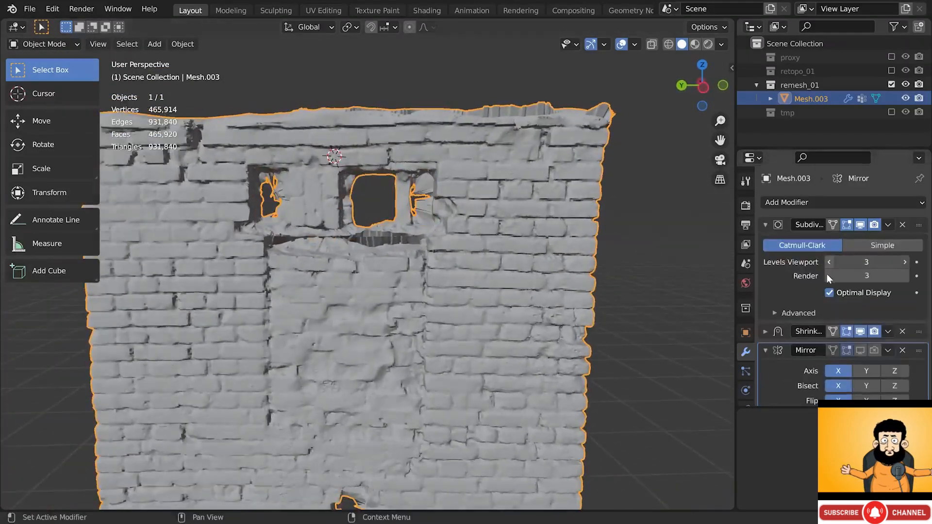
# - Set the Subdivision viewport and render levels to 1
pyautogui.click(828, 275)
pyautogui.click(829, 263)
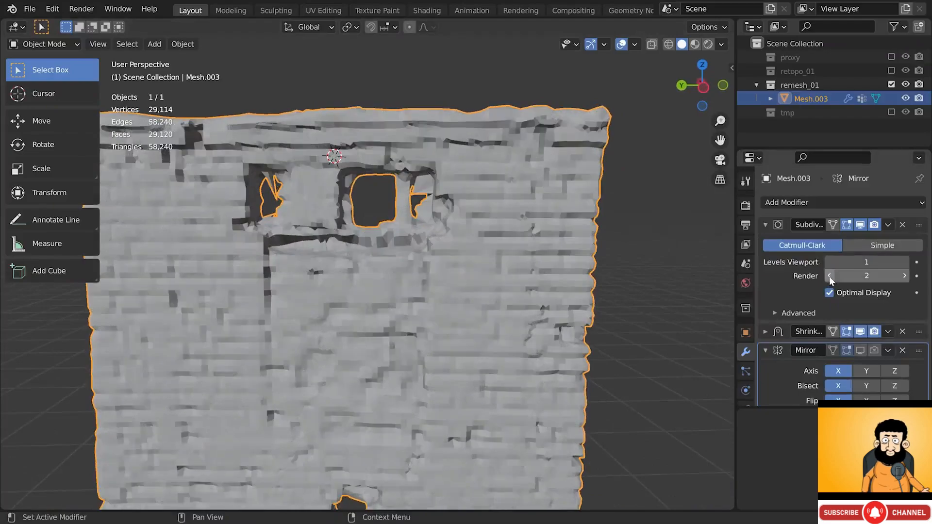
pyautogui.click(829, 276)
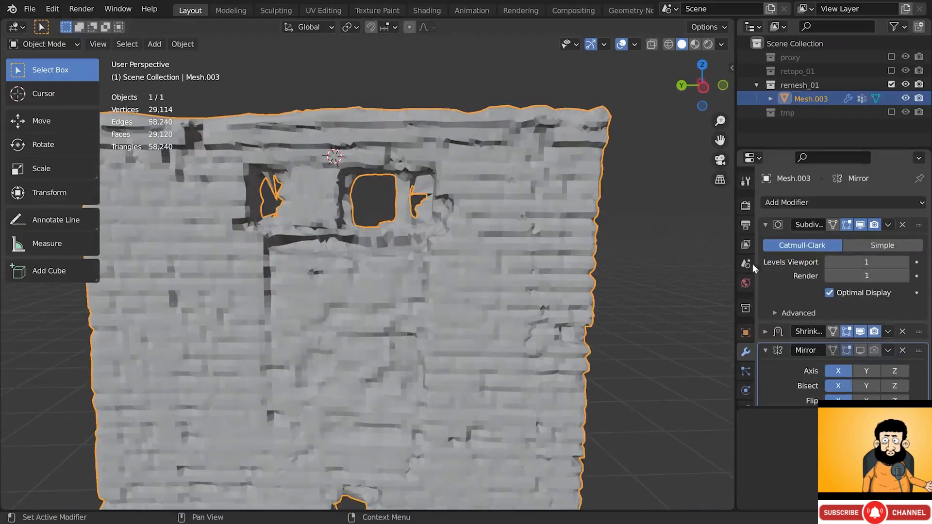
pyautogui.click(68, 44)
# - In Weight Paint, paint zero weight on the pillar and around the left and right window edges
pyautogui.click(60, 120)
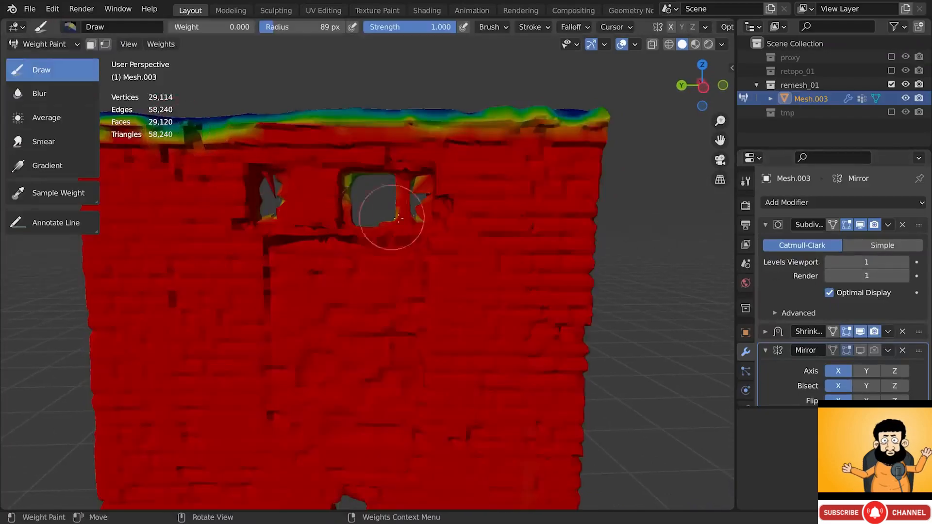
pyautogui.moveTo(398, 218); pyautogui.dragTo(437, 202, button='middle')
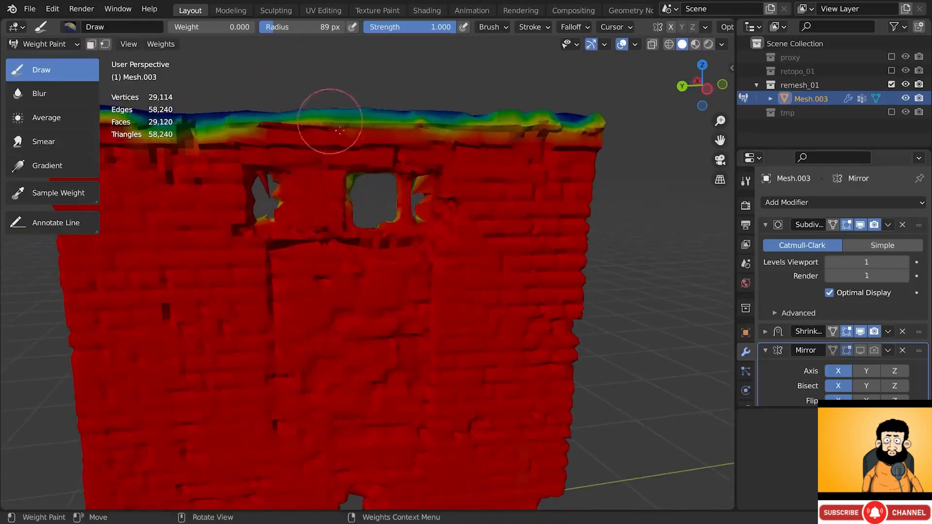
pyautogui.scroll(5, 416, 191)
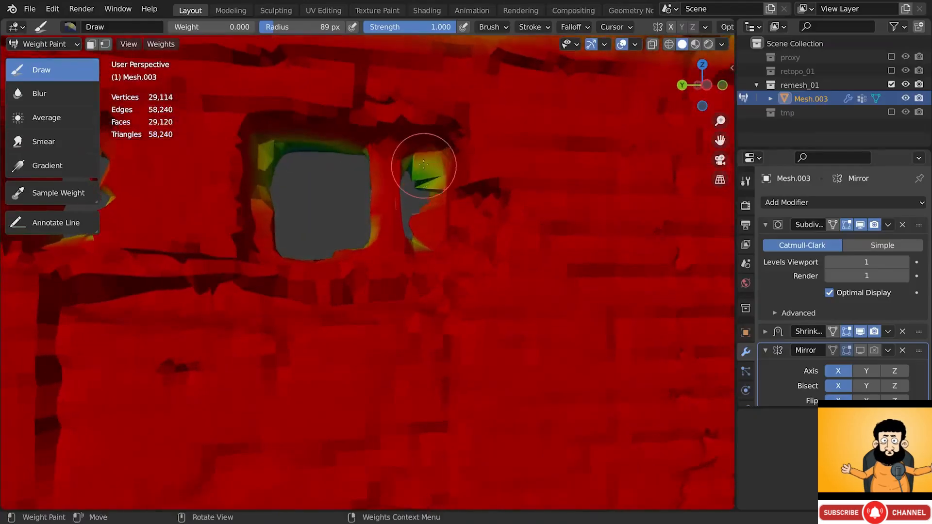
pyautogui.moveTo(424, 165)
pyautogui.mouseDown()
pyautogui.moveTo(422, 226)
pyautogui.moveTo(427, 209)
pyautogui.mouseUp()
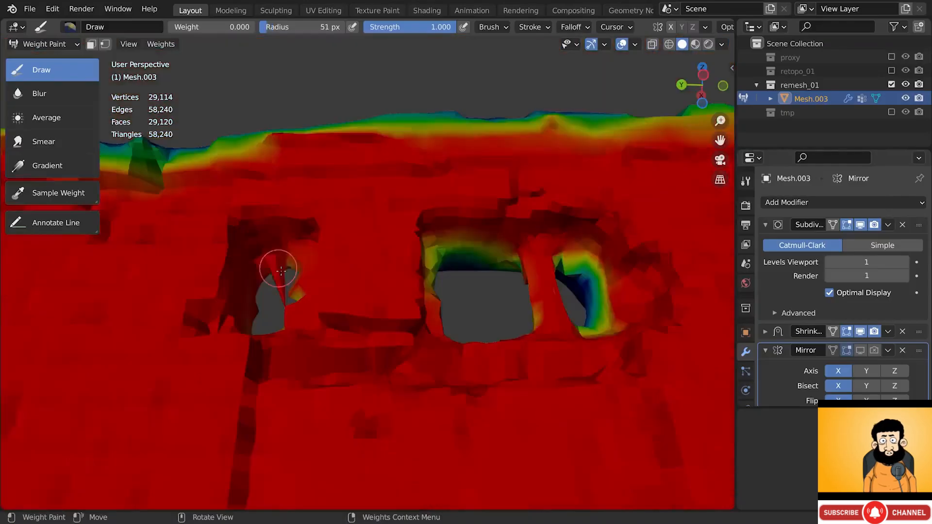
pyautogui.moveTo(277, 264); pyautogui.dragTo(272, 269)
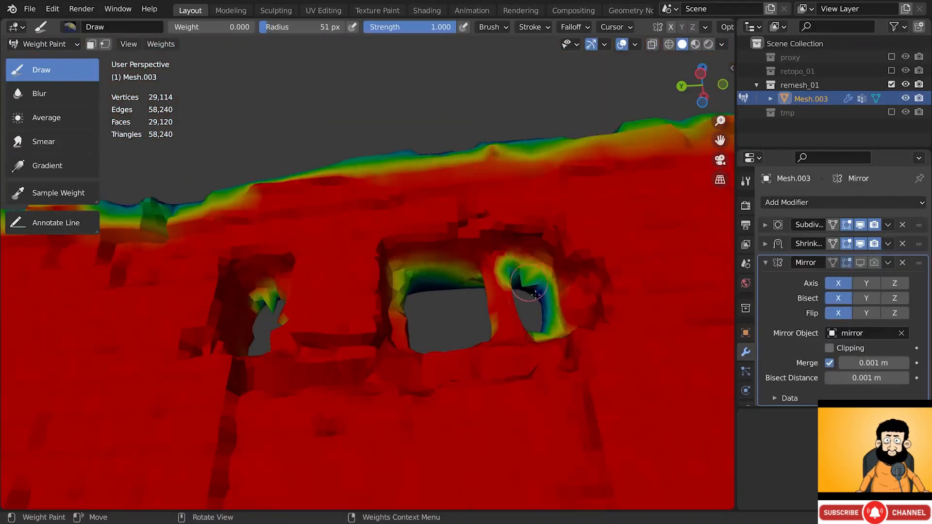
pyautogui.moveTo(530, 292)
pyautogui.mouseDown()
pyautogui.moveTo(531, 269)
pyautogui.moveTo(527, 275)
pyautogui.mouseUp()
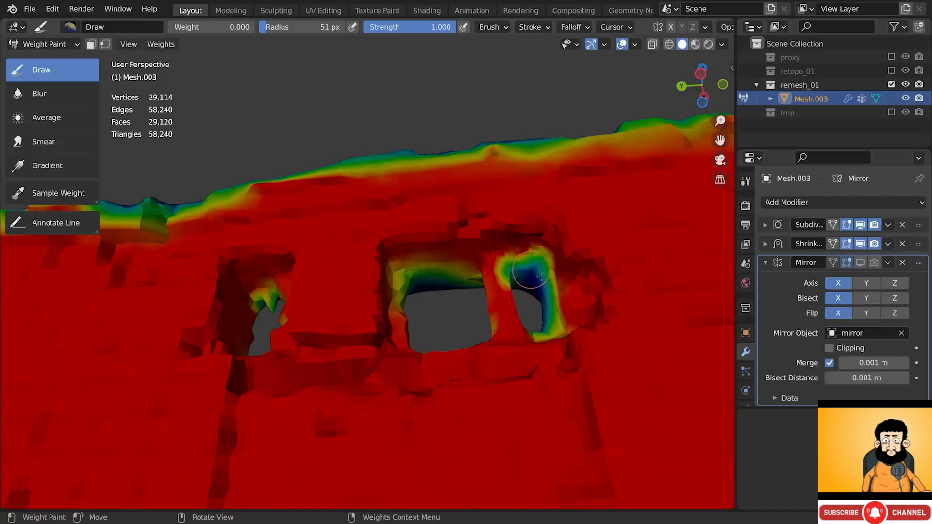
pyautogui.moveTo(528, 276); pyautogui.dragTo(525, 308, button='middle')
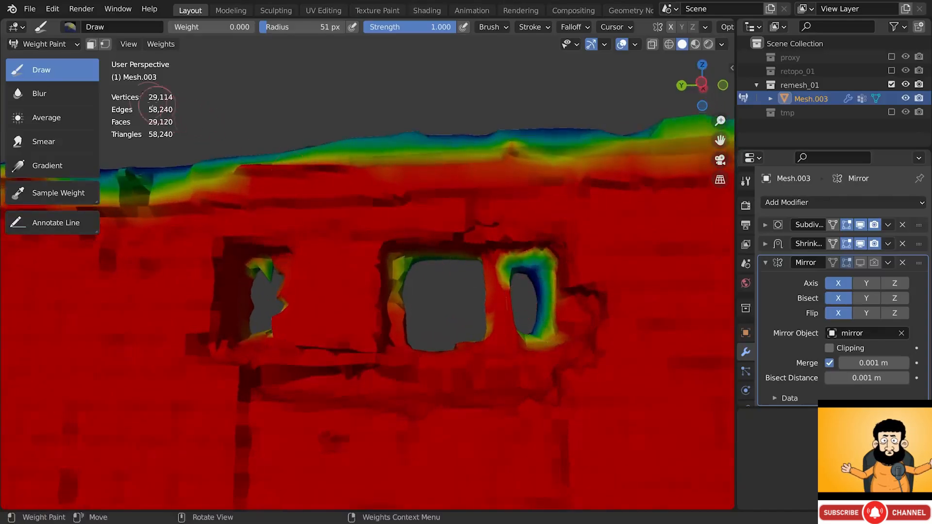
pyautogui.click(62, 43)
# - Return to Object Mode and enable the Mirror modifier for viewport and render
pyautogui.click(54, 60)
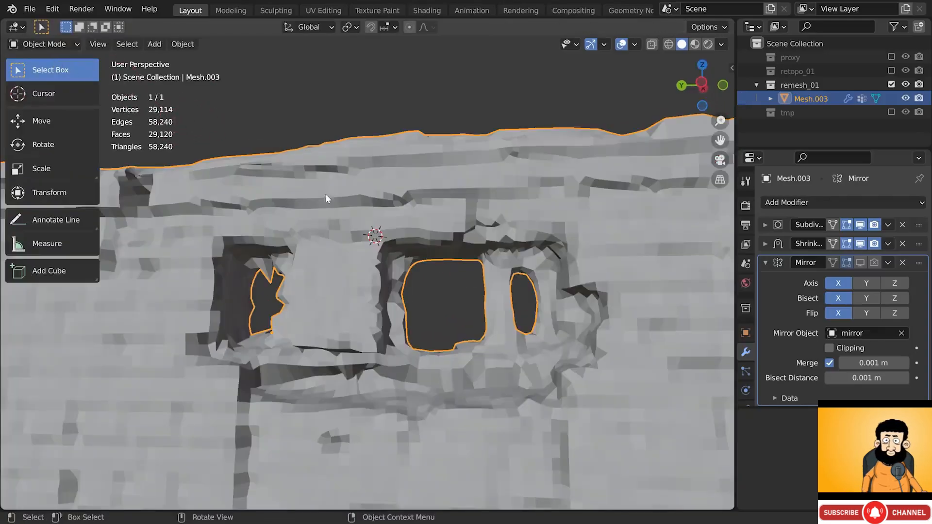
pyautogui.click(863, 263)
pyautogui.click(874, 263)
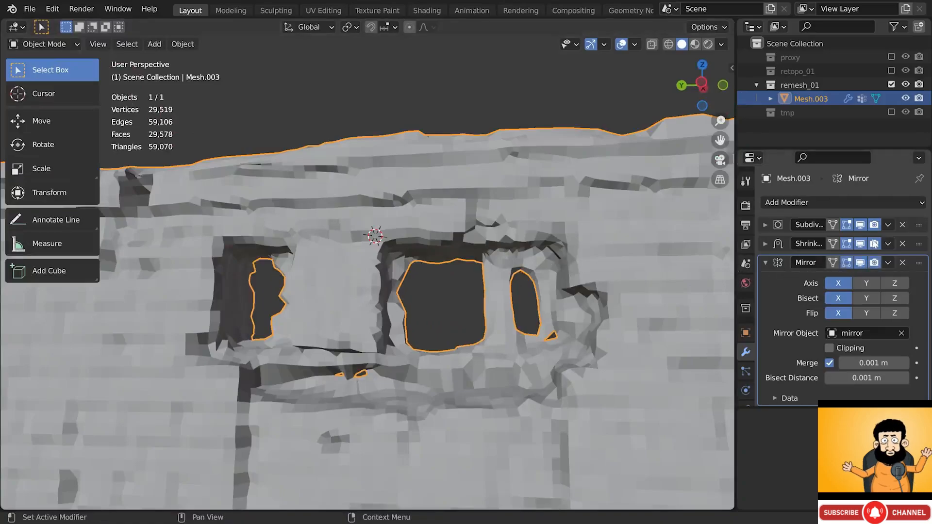
# - Expand the Subdivision modifier and set its viewport and render levels to 2
pyautogui.click(782, 224)
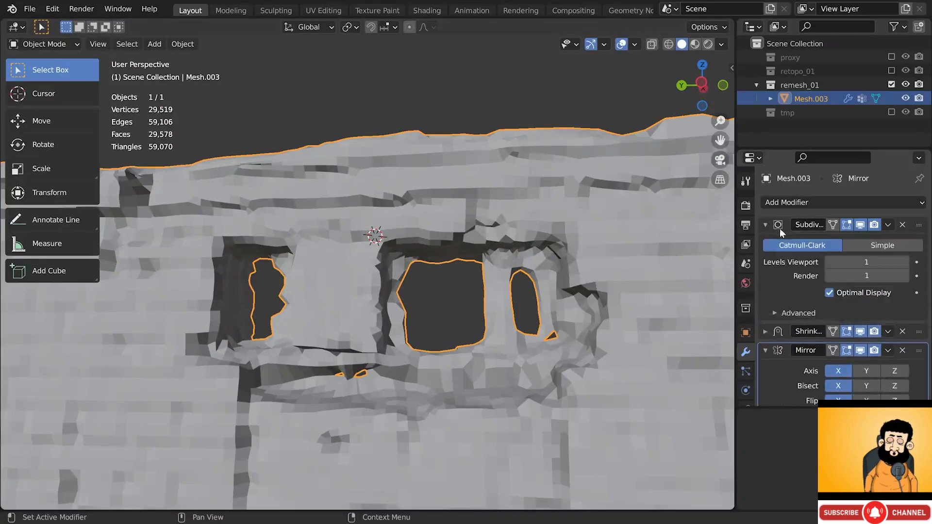
pyautogui.click(905, 263)
pyautogui.click(905, 276)
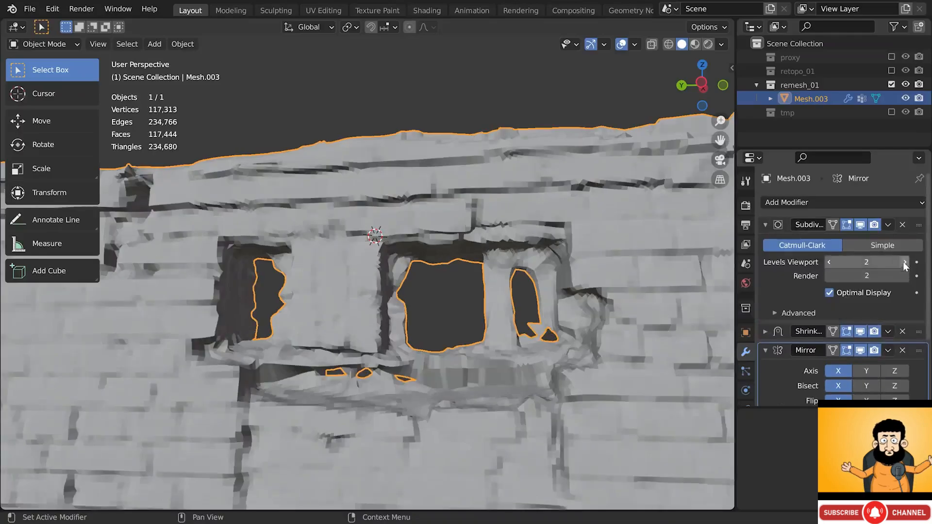
pyautogui.moveTo(542, 335); pyautogui.dragTo(562, 351, button='middle')
pyautogui.click(57, 45)
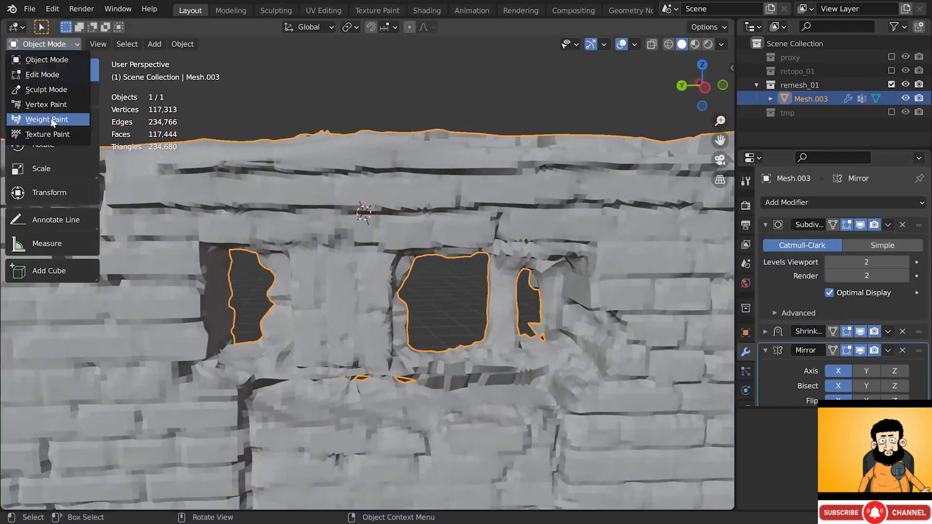
# - In Weight Paint, paint zero weight around the base of the right window
pyautogui.press('Return')
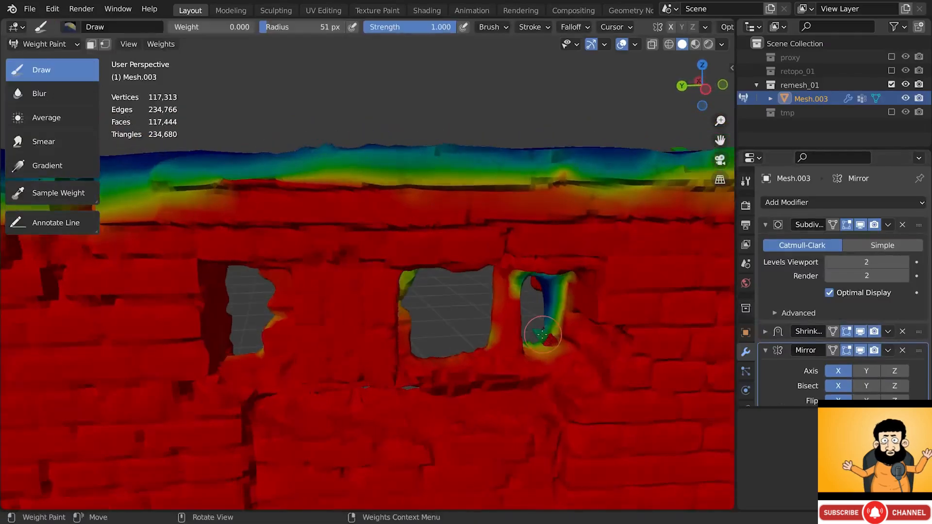
pyautogui.moveTo(549, 339); pyautogui.dragTo(551, 340)
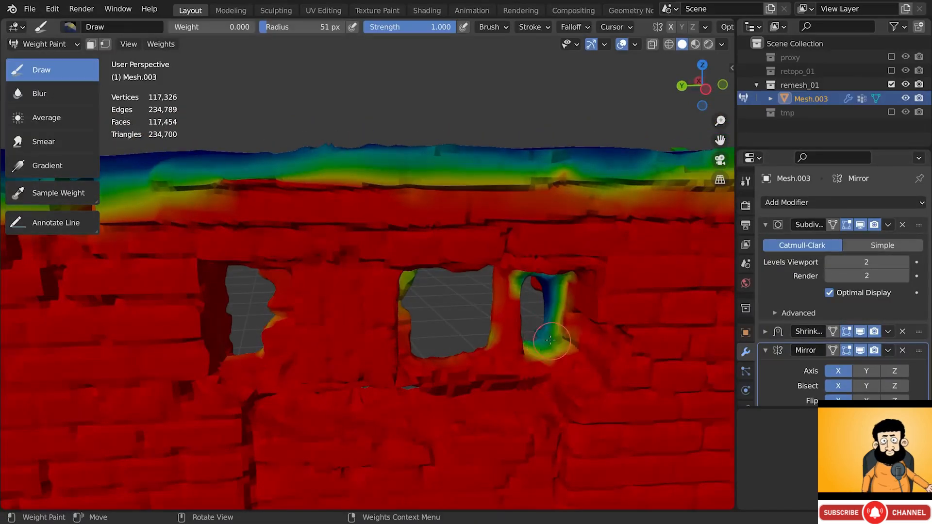
pyautogui.moveTo(552, 341); pyautogui.dragTo(550, 340, button='middle')
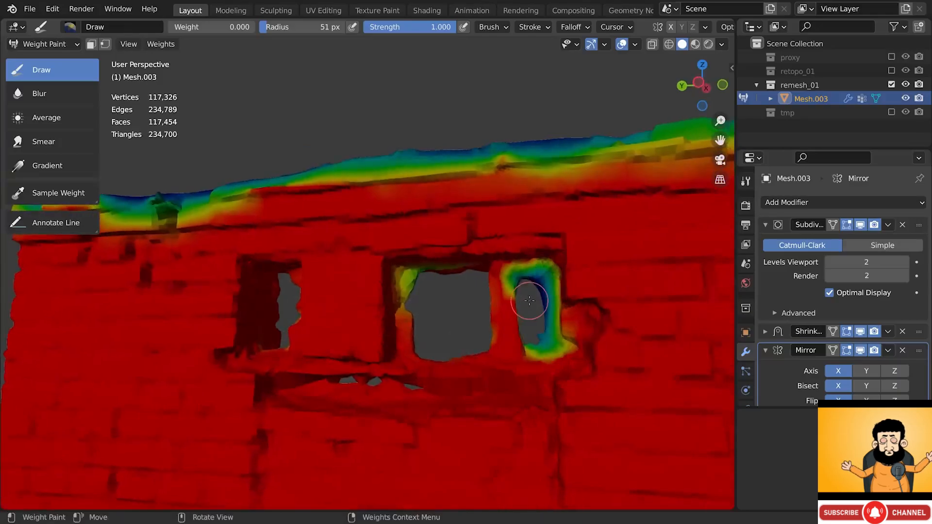
pyautogui.moveTo(556, 343); pyautogui.dragTo(544, 336)
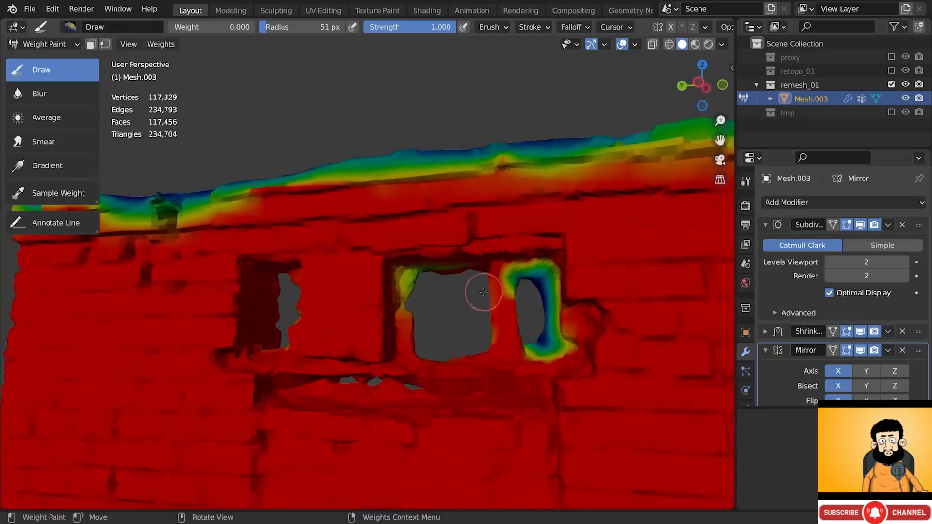
pyautogui.click(57, 44)
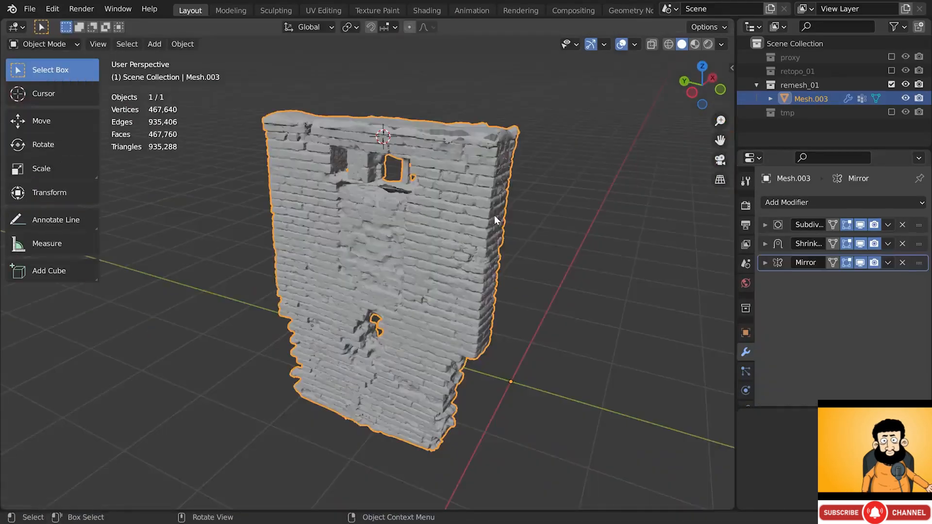
# - Duplicate the wall with Duplicate Objects from the context menu, creating Mesh.004
pyautogui.moveTo(495, 215); pyautogui.dragTo(474, 210, button='middle')
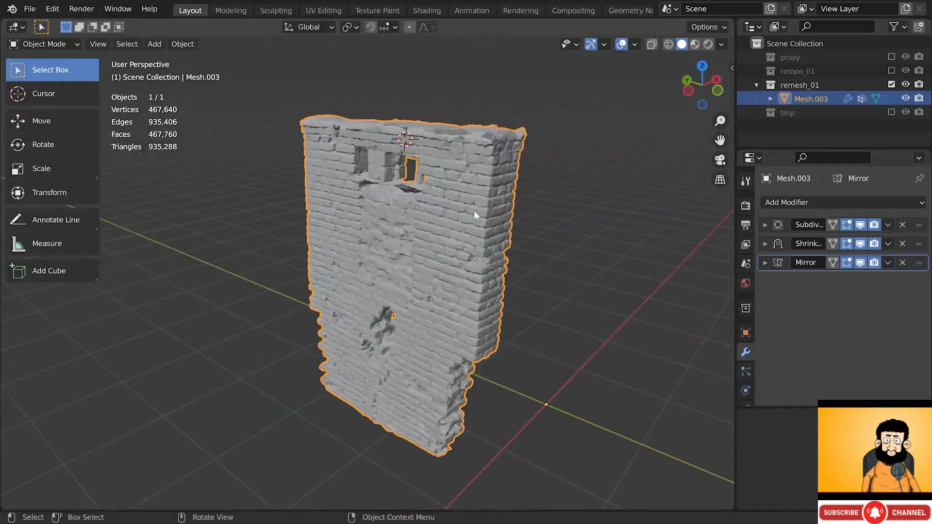
pyautogui.rightClick(587, 132)
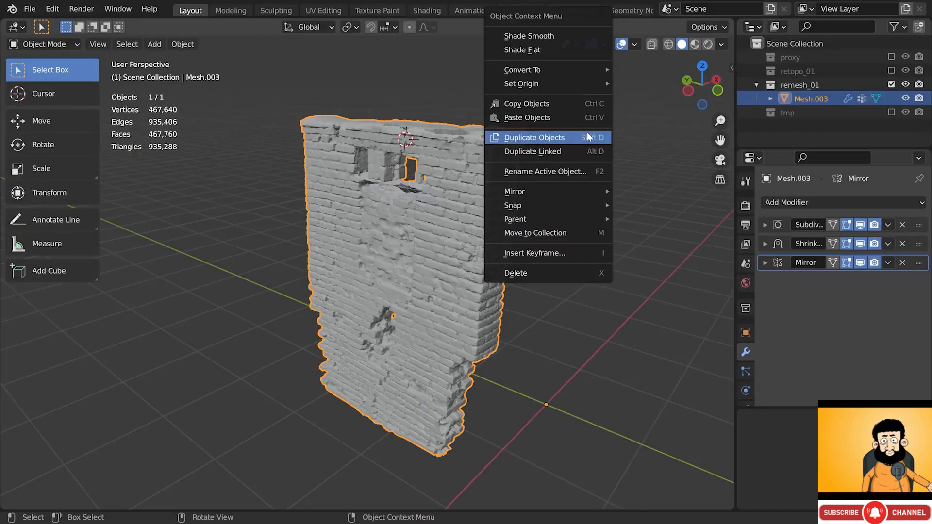
pyautogui.click(587, 138)
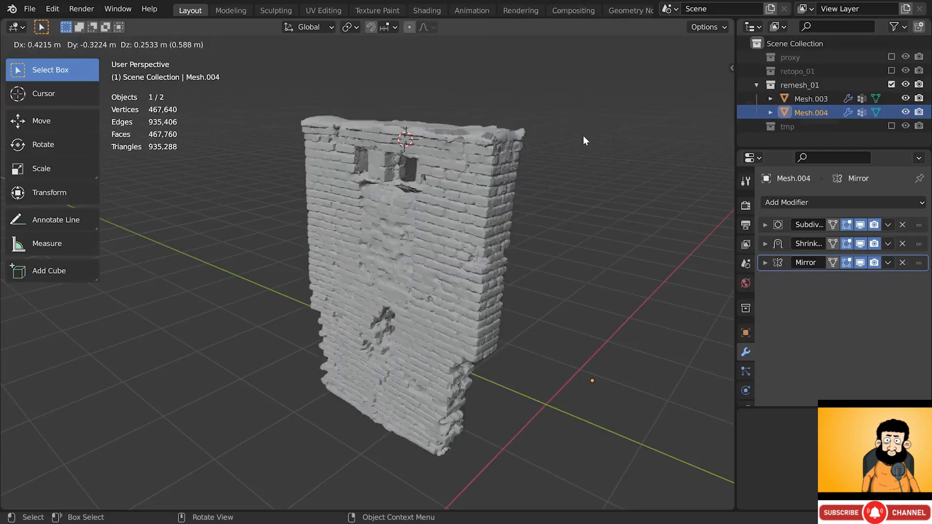
# - Keep the duplicate in place and move it into a new collection named remesh_02
pyautogui.rightClick(825, 108)
pyautogui.press('m')
pyautogui.click(570, 173)
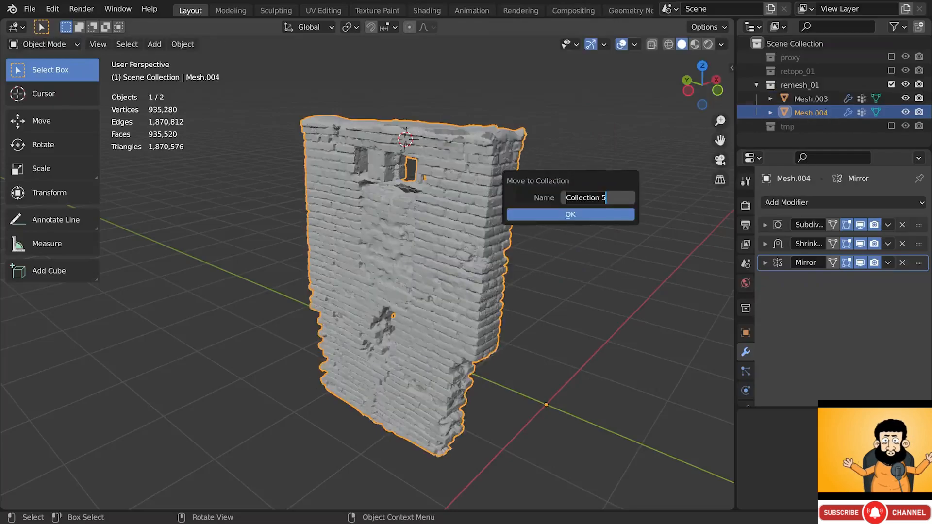
pyautogui.write('re')
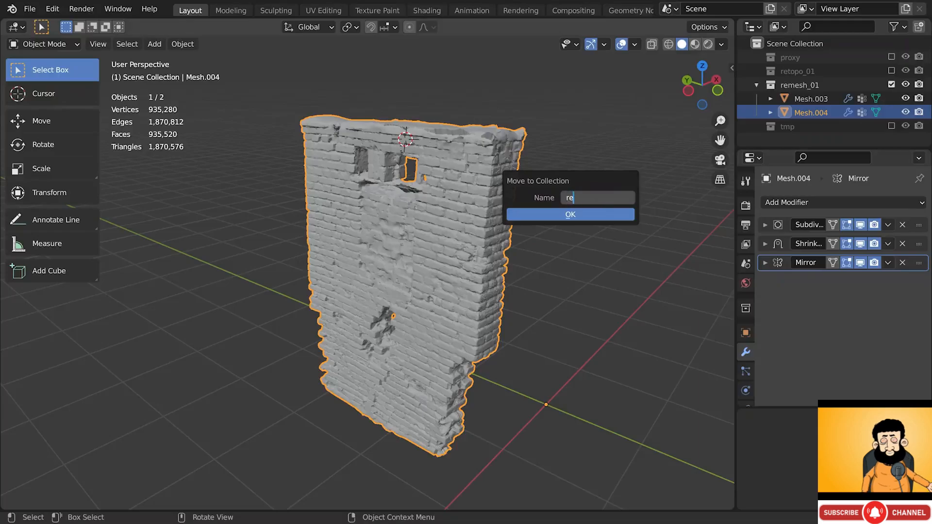
pyautogui.write('mesh_02')
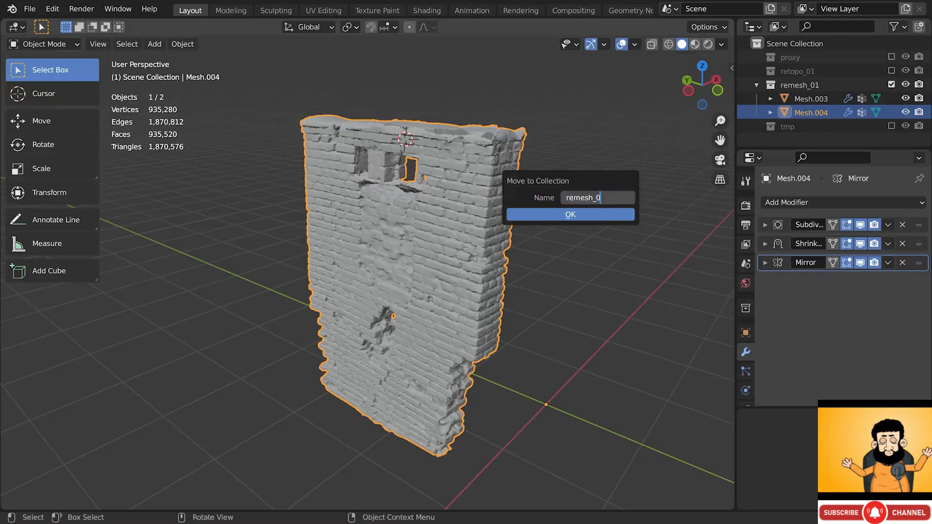
pyautogui.press('Return')
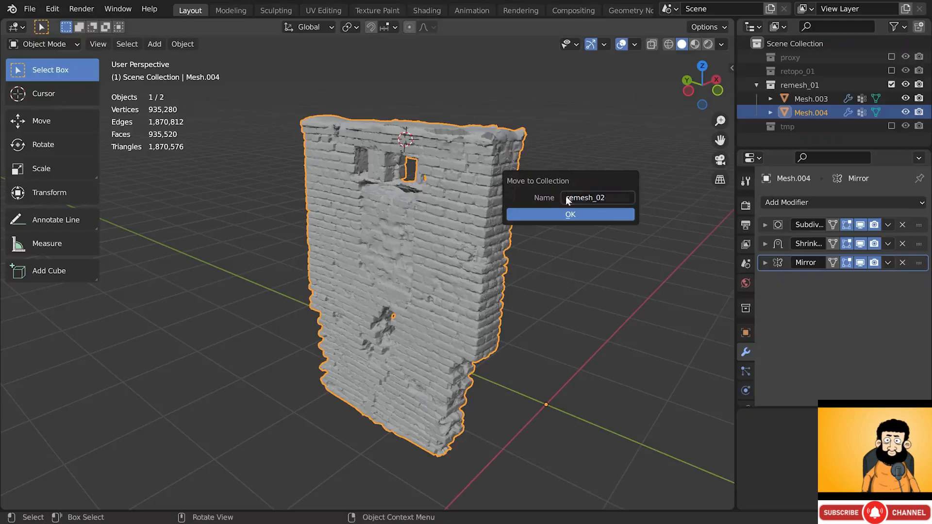
pyautogui.click(564, 214)
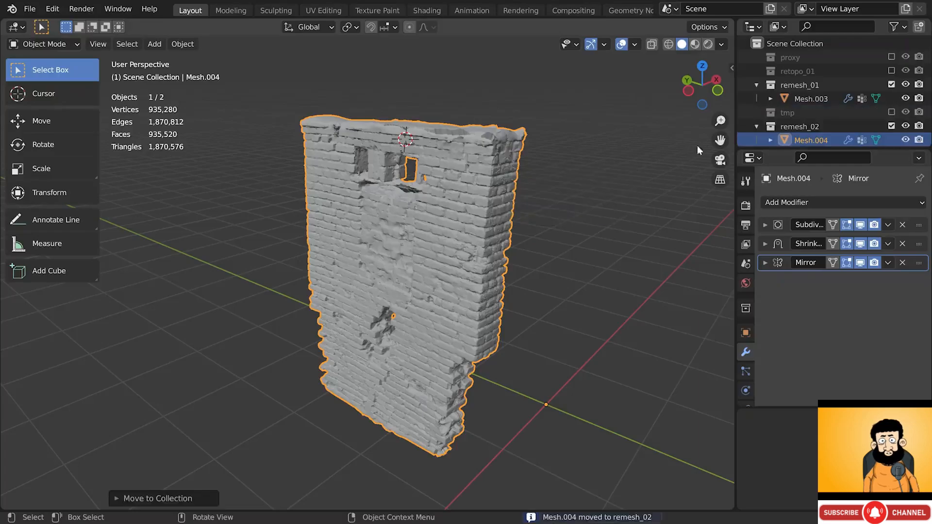
# - Place remesh_02 above tmp, exclude remesh_01, and select Mesh.004
pyautogui.moveTo(791, 124); pyautogui.dragTo(809, 106)
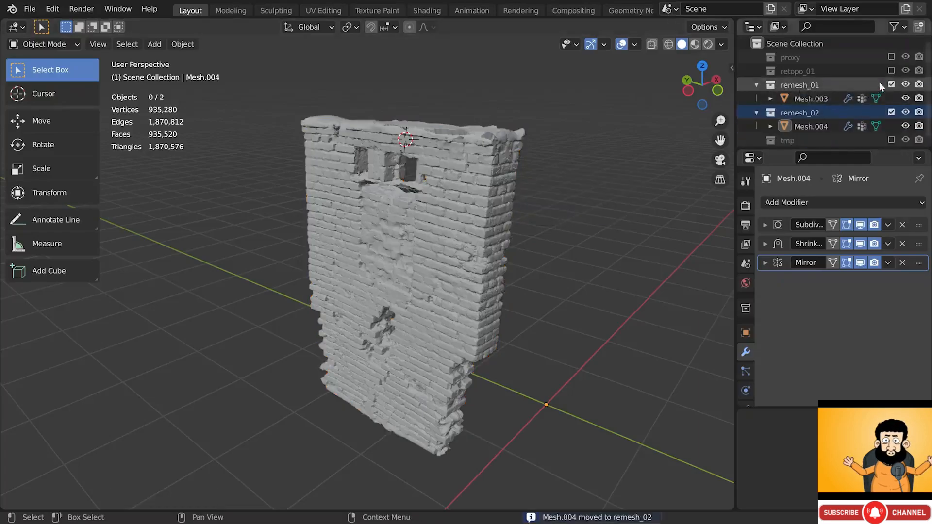
pyautogui.click(892, 85)
pyautogui.click(823, 112)
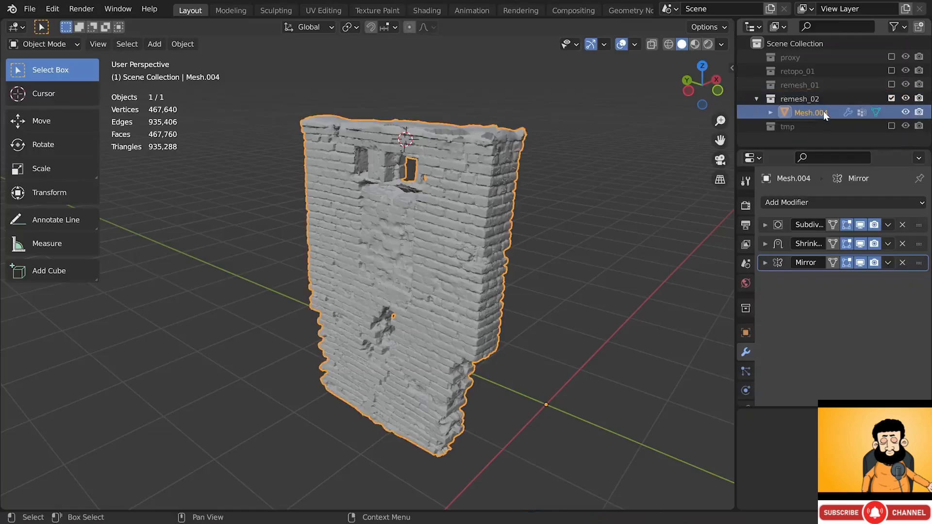
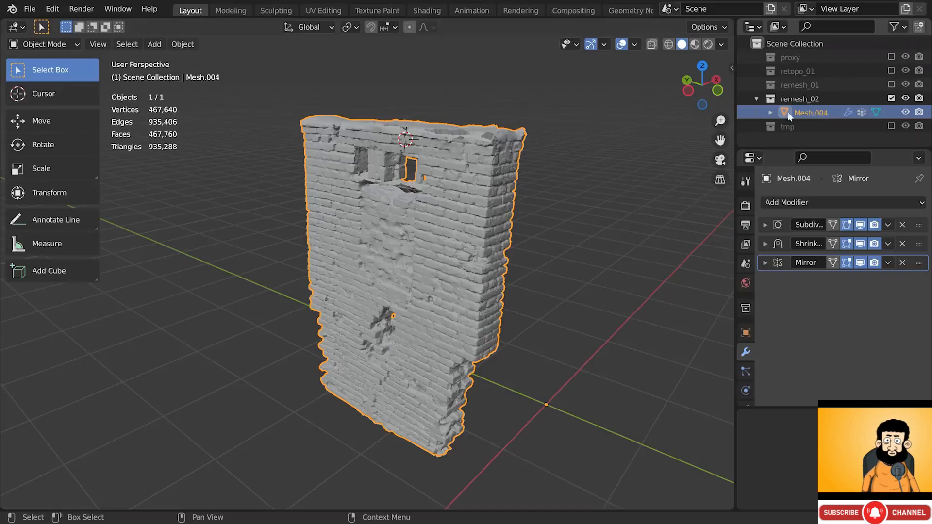
# - Convert Mesh.004 to a plain mesh, baking in its Subdivision, Shrinkwrap and Mirror modifiers
pyautogui.click(181, 43)
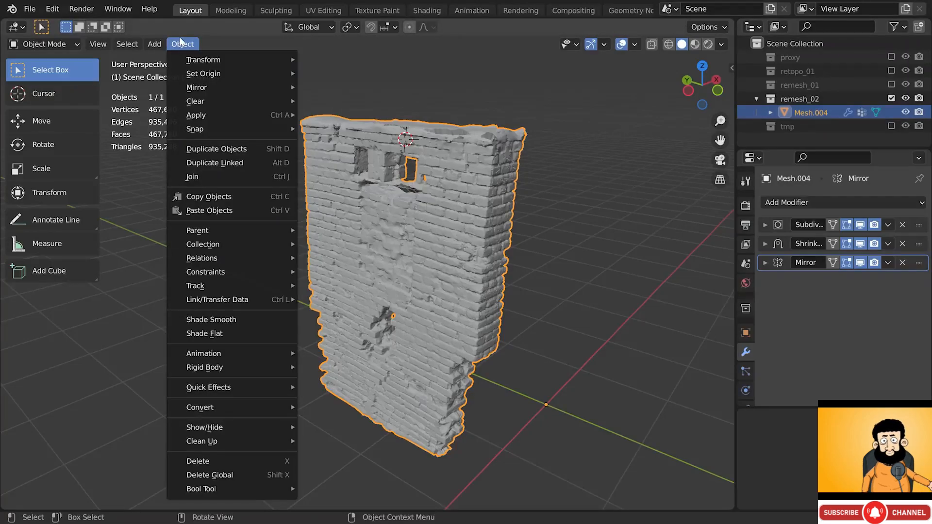
pyautogui.moveTo(250, 408)
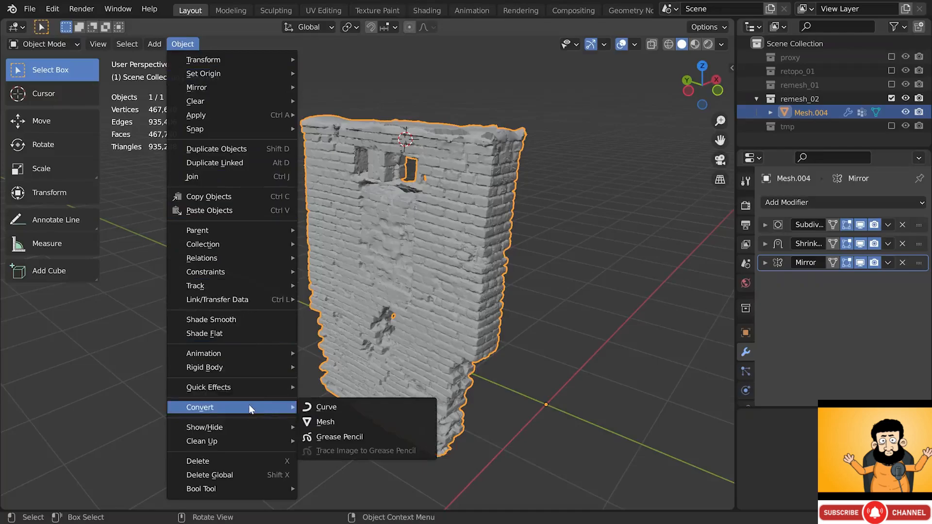
pyautogui.click(339, 423)
pyautogui.moveTo(413, 217); pyautogui.dragTo(426, 147, button='middle')
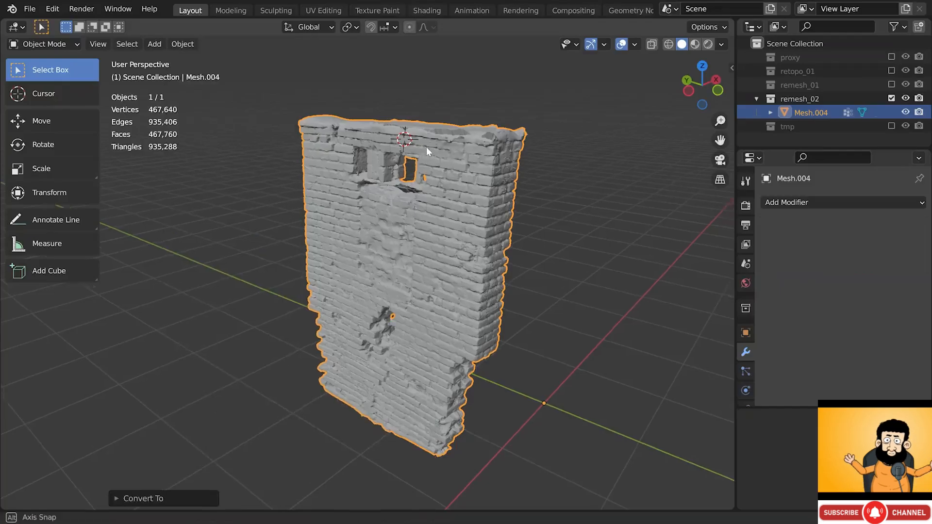
pyautogui.scroll(4, 426, 147)
# - Put Mesh.004 into Sculpt Mode and select the Clay Strips brush
pyautogui.click(43, 44)
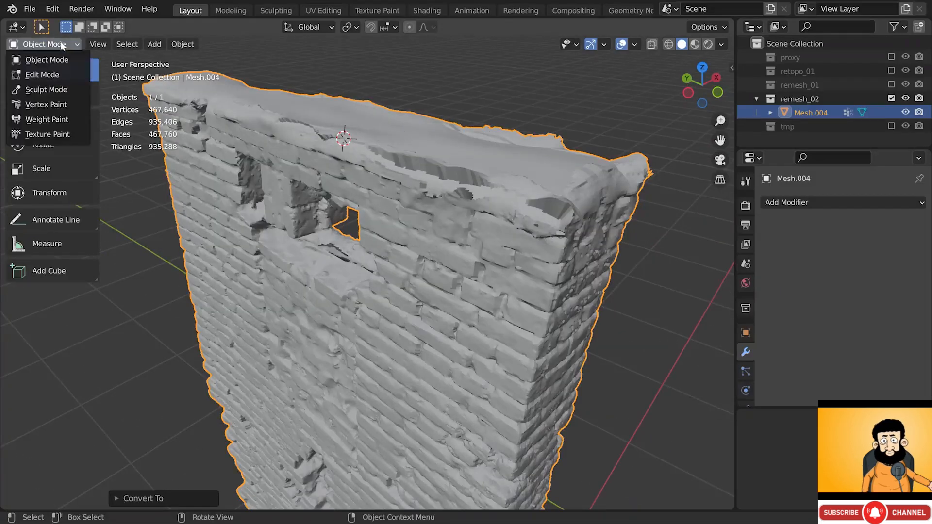
pyautogui.click(69, 89)
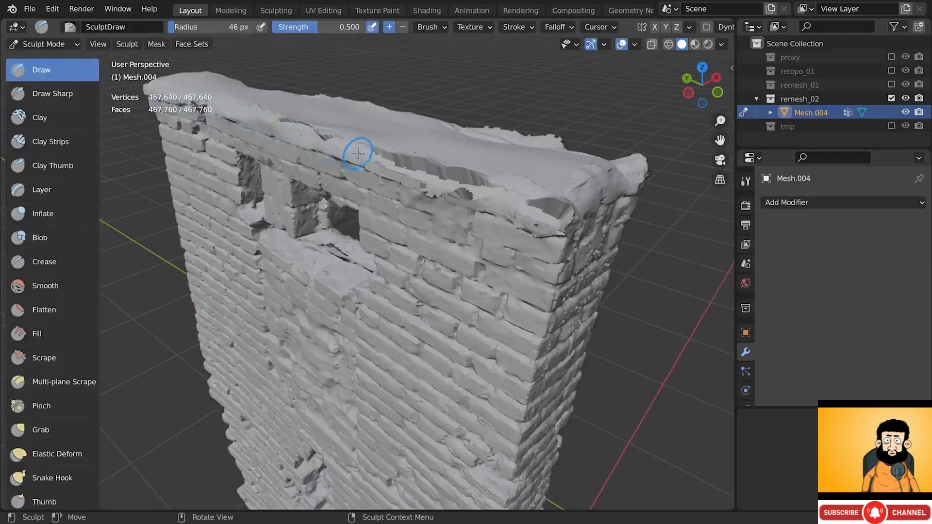
pyautogui.scroll(-3, 628, 30)
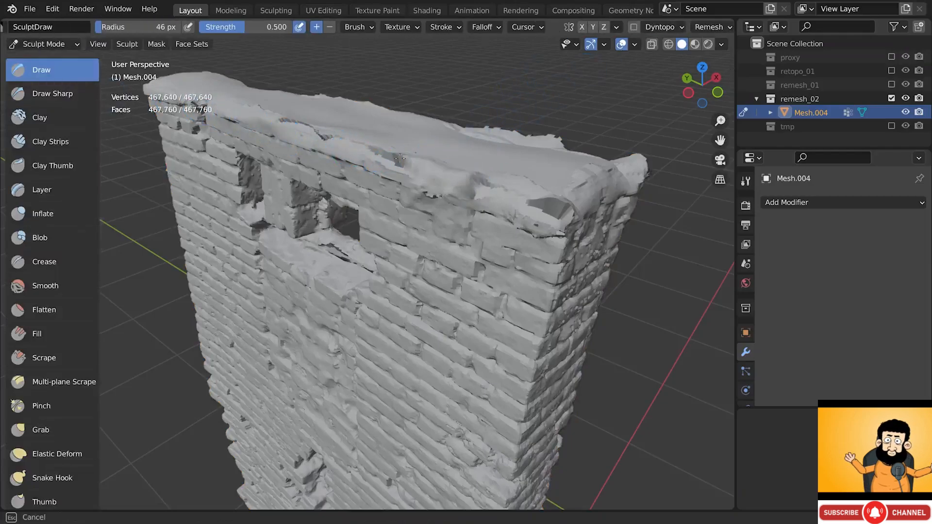
pyautogui.moveTo(489, 194); pyautogui.dragTo(467, 160, button='middle')
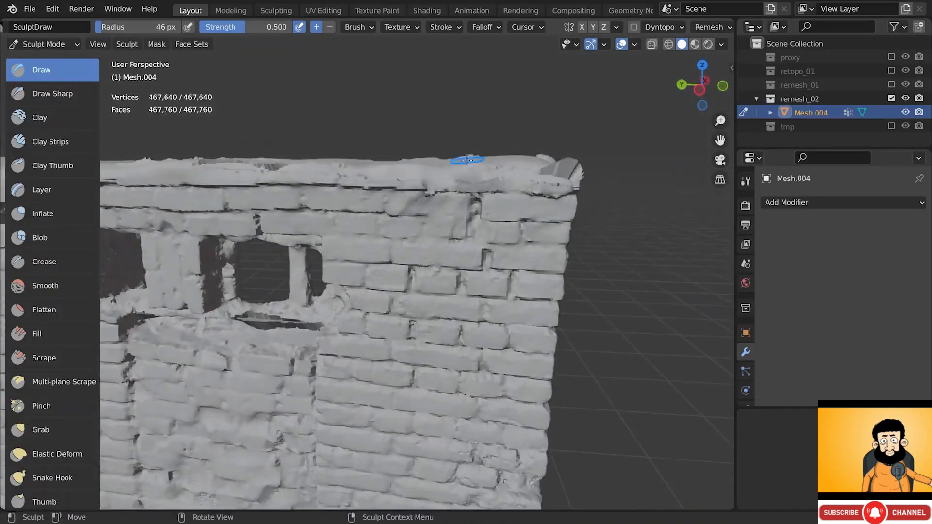
pyautogui.click(61, 144)
# - Build up clay along the wall's top edge and smooth the jagged top-right corner
pyautogui.moveTo(354, 161); pyautogui.dragTo(456, 172, button='middle')
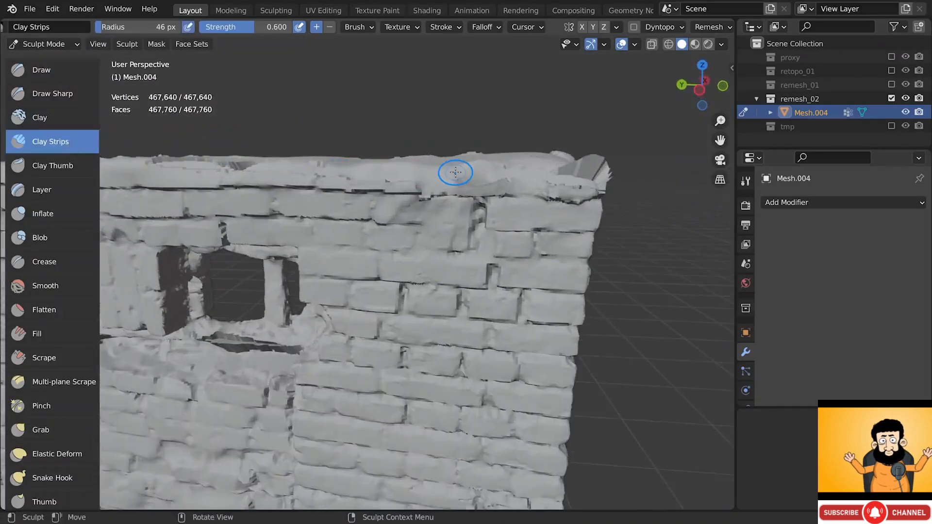
pyautogui.moveTo(500, 185); pyautogui.dragTo(470, 185)
pyautogui.moveTo(439, 171); pyautogui.dragTo(470, 186, button='middle')
pyautogui.moveTo(528, 187); pyautogui.dragTo(473, 181)
pyautogui.moveTo(474, 181)
pyautogui.mouseDown(button='middle')
pyautogui.moveTo(484, 193)
pyautogui.moveTo(437, 197)
pyautogui.mouseUp(button='middle')
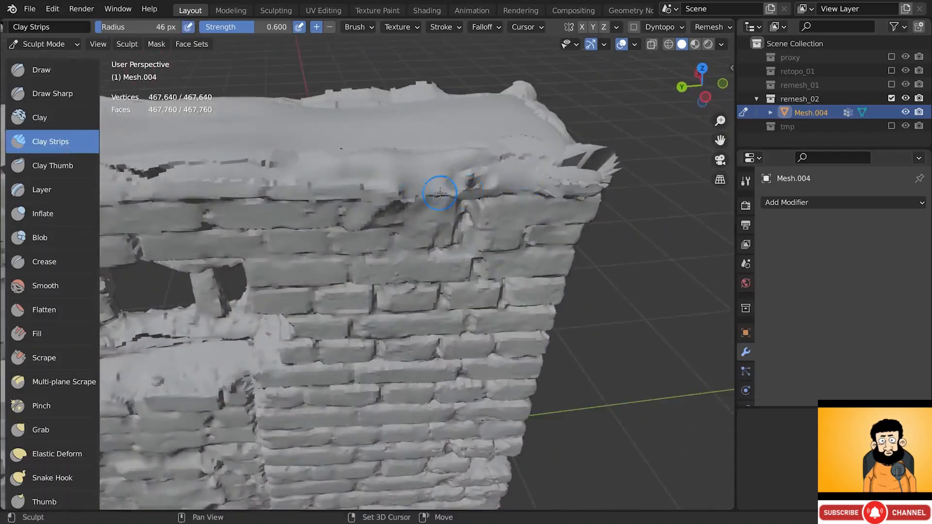
pyautogui.moveTo(514, 178)
pyautogui.mouseDown(button='middle')
pyautogui.moveTo(489, 142)
pyautogui.moveTo(524, 204)
pyautogui.mouseUp(button='middle')
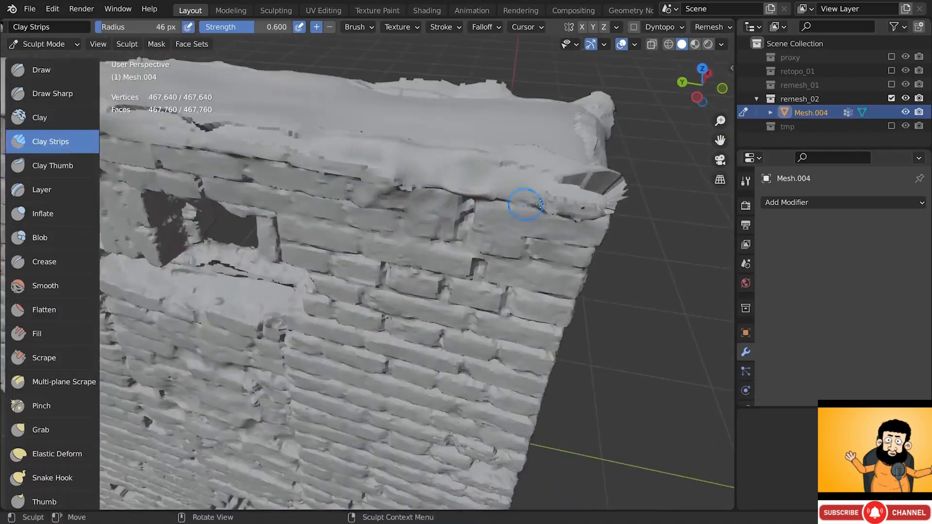
pyautogui.keyDown('shift'); pyautogui.moveTo(584, 184); pyautogui.dragTo(586, 188); pyautogui.keyUp('shift')
pyautogui.moveTo(520, 165); pyautogui.dragTo(561, 200, button='middle')
pyautogui.moveTo(583, 201); pyautogui.dragTo(578, 200)
pyautogui.moveTo(515, 191); pyautogui.dragTo(537, 198, button='middle')
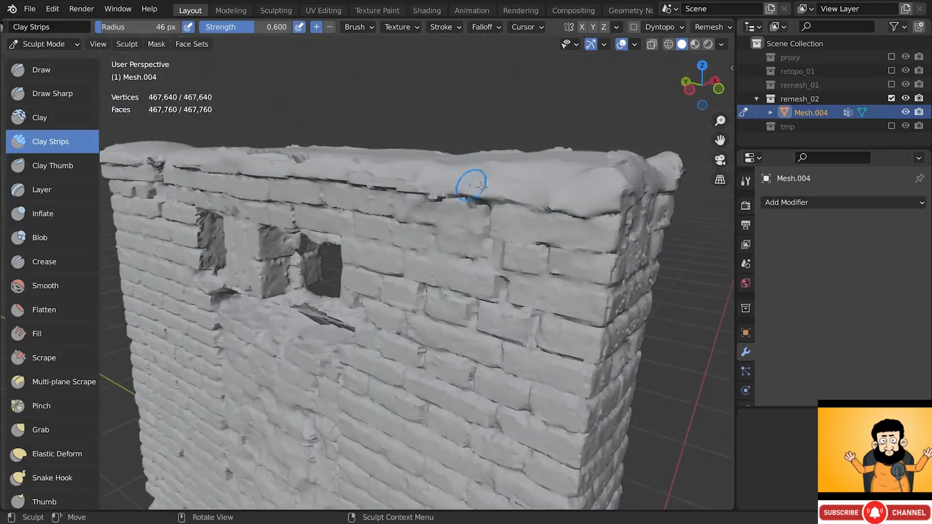
# - Add clay under the snowy cap edge and along the wall's top ledge
pyautogui.moveTo(414, 177); pyautogui.dragTo(504, 192, button='middle')
pyautogui.moveTo(565, 193); pyautogui.dragTo(522, 190)
pyautogui.moveTo(503, 182); pyautogui.dragTo(518, 183)
pyautogui.moveTo(522, 183)
pyautogui.mouseDown(button='middle')
pyautogui.moveTo(485, 194)
pyautogui.moveTo(468, 186)
pyautogui.mouseUp(button='middle')
pyautogui.moveTo(638, 204)
pyautogui.mouseDown(button='middle')
pyautogui.moveTo(506, 235)
pyautogui.moveTo(485, 214)
pyautogui.mouseUp(button='middle')
pyautogui.moveTo(485, 214)
pyautogui.mouseDown()
pyautogui.moveTo(365, 213)
pyautogui.moveTo(624, 206)
pyautogui.mouseUp()
pyautogui.scroll(-2, 589, 216)
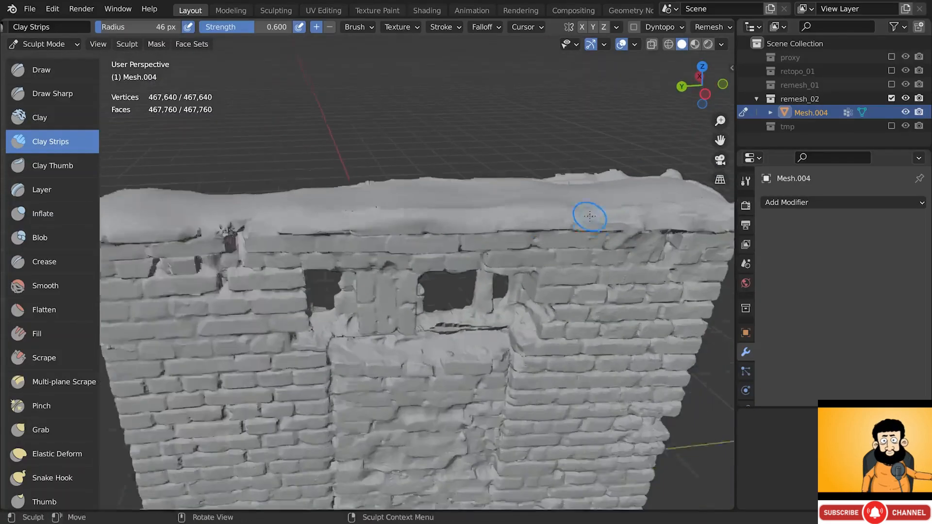
pyautogui.keyDown('shift'); pyautogui.moveTo(269, 231); pyautogui.dragTo(385, 208, button='middle'); pyautogui.keyUp('shift')
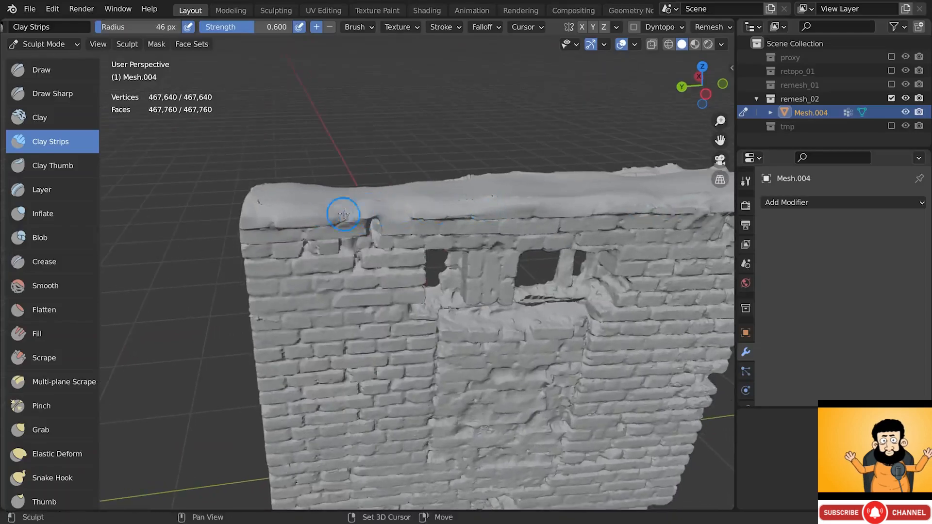
# - Fill the gap below the windows with clay strokes
pyautogui.moveTo(508, 292)
pyautogui.keyDown('alt'); pyautogui.mouseDown()
pyautogui.moveTo(553, 287)
pyautogui.moveTo(546, 257)
pyautogui.mouseUp(); pyautogui.keyUp('alt')
pyautogui.moveTo(546, 258)
pyautogui.keyDown('alt'); pyautogui.mouseDown()
pyautogui.moveTo(516, 250)
pyautogui.moveTo(606, 253)
pyautogui.moveTo(517, 251)
pyautogui.mouseUp(); pyautogui.keyUp('alt')
pyautogui.moveTo(333, 256); pyautogui.dragTo(375, 255)
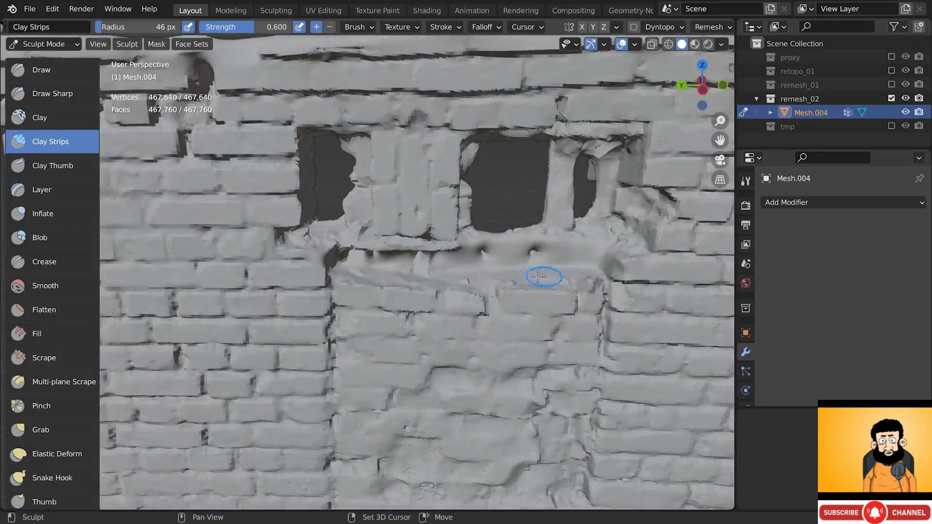
pyautogui.keyDown('alt'); pyautogui.moveTo(543, 277); pyautogui.dragTo(529, 258); pyautogui.keyUp('alt')
pyautogui.moveTo(464, 247); pyautogui.dragTo(383, 252)
pyautogui.keyDown('alt'); pyautogui.moveTo(495, 256); pyautogui.dragTo(495, 261); pyautogui.keyUp('alt')
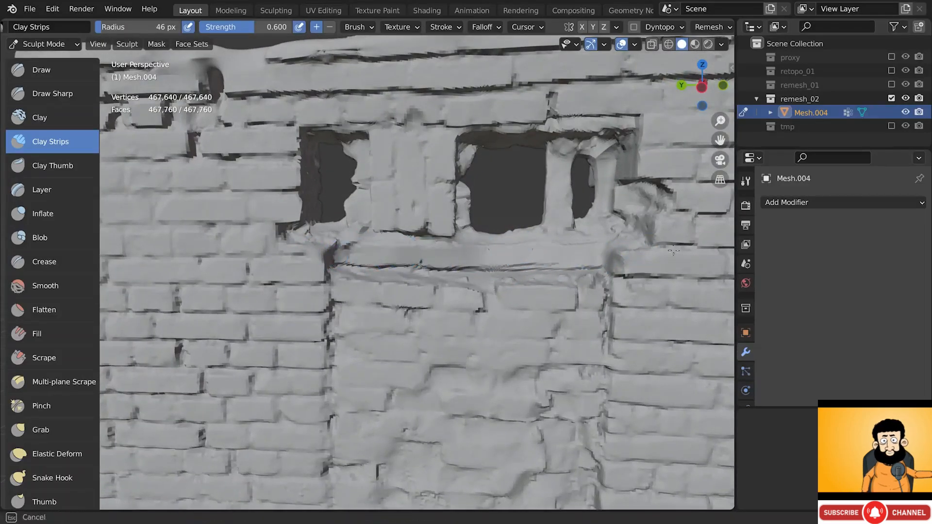
pyautogui.moveTo(673, 251); pyautogui.dragTo(680, 253)
pyautogui.moveTo(541, 264)
pyautogui.keyDown('alt'); pyautogui.mouseDown()
pyautogui.moveTo(585, 262)
pyautogui.moveTo(590, 278)
pyautogui.moveTo(568, 276)
pyautogui.moveTo(545, 163)
pyautogui.moveTo(554, 53)
pyautogui.moveTo(573, 42)
pyautogui.mouseUp(); pyautogui.keyUp('alt')
pyautogui.scroll(-4, 587, 262)
pyautogui.scroll(5, 480, 298)
# - Fill in the jagged edge around the hole in the wall, then inspect the base and sides
pyautogui.keyDown('alt'); pyautogui.moveTo(461, 313); pyautogui.dragTo(447, 328); pyautogui.keyUp('alt')
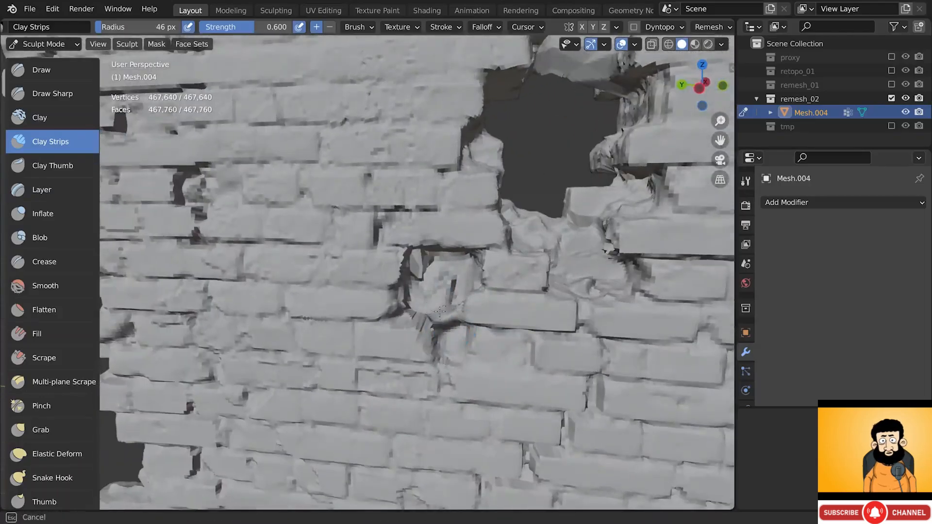
pyautogui.keyDown('alt'); pyautogui.moveTo(453, 279); pyautogui.dragTo(426, 291); pyautogui.keyUp('alt')
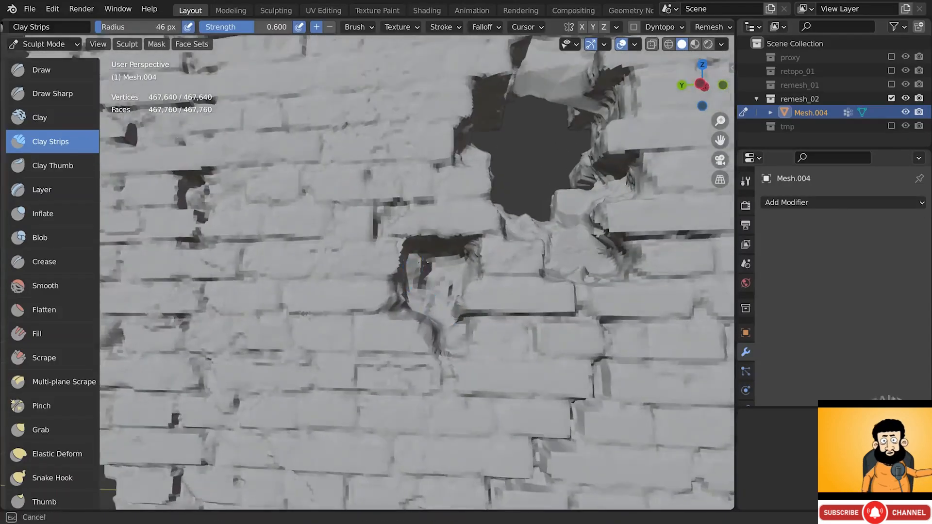
pyautogui.moveTo(435, 296); pyautogui.dragTo(437, 325, button='middle')
pyautogui.keyDown('shift'); pyautogui.moveTo(437, 272); pyautogui.dragTo(444, 286); pyautogui.keyUp('shift')
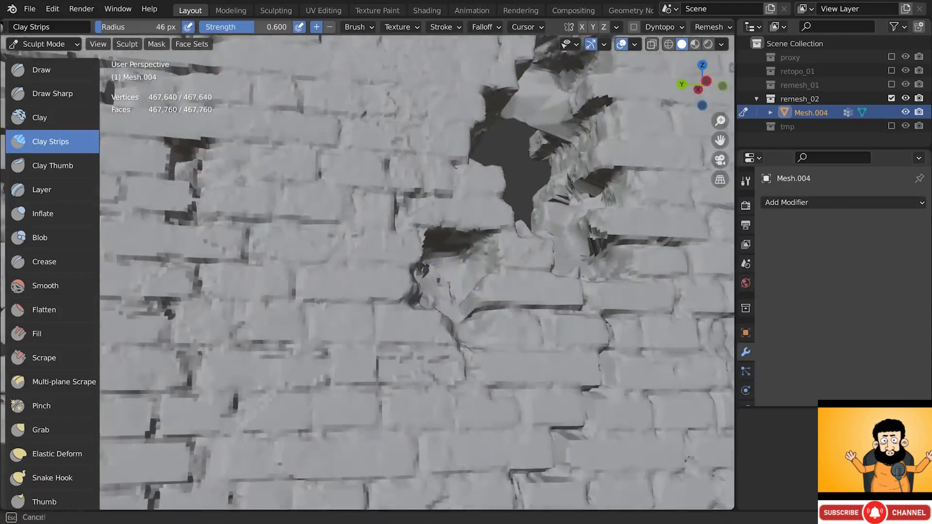
pyautogui.scroll(-3, 461, 316)
pyautogui.keyDown('shift'); pyautogui.moveTo(479, 356); pyautogui.dragTo(475, 294, button='middle'); pyautogui.keyUp('shift')
pyautogui.moveTo(475, 293)
pyautogui.mouseDown(button='middle')
pyautogui.moveTo(466, 312)
pyautogui.moveTo(430, 283)
pyautogui.moveTo(486, 320)
pyautogui.mouseUp(button='middle')
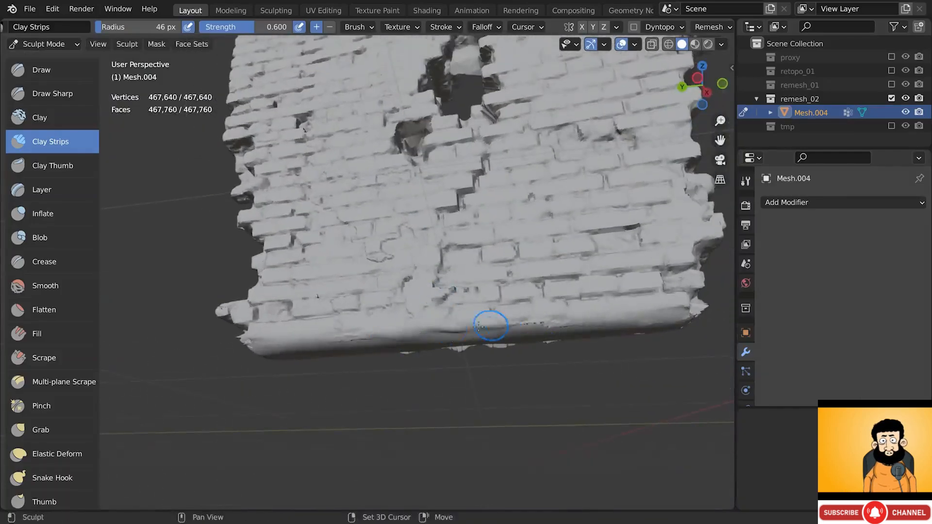
pyautogui.moveTo(589, 329)
pyautogui.mouseDown(button='middle')
pyautogui.moveTo(310, 325)
pyautogui.moveTo(326, 317)
pyautogui.moveTo(296, 311)
pyautogui.moveTo(260, 327)
pyautogui.mouseUp(button='middle')
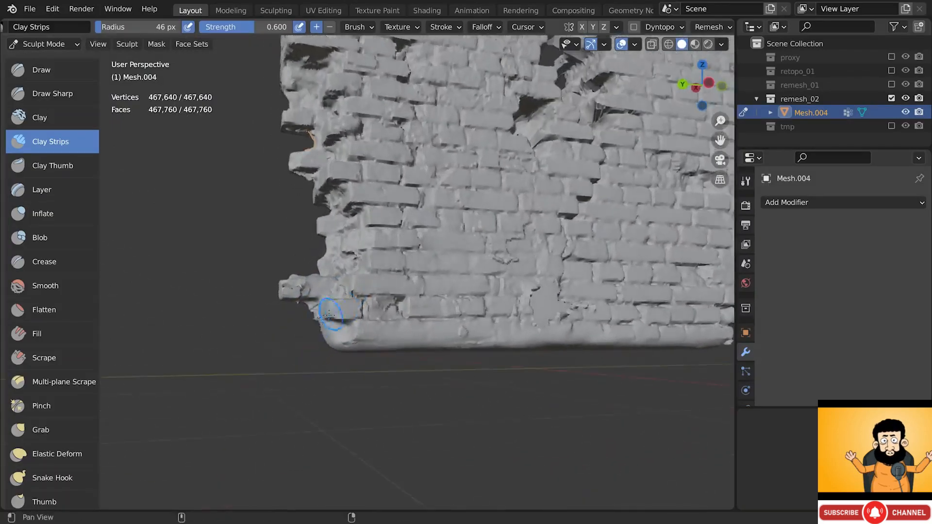
pyautogui.moveTo(328, 312); pyautogui.dragTo(371, 290, button='middle')
pyautogui.scroll(4, 307, 313)
pyautogui.moveTo(307, 313); pyautogui.dragTo(309, 304, button='middle')
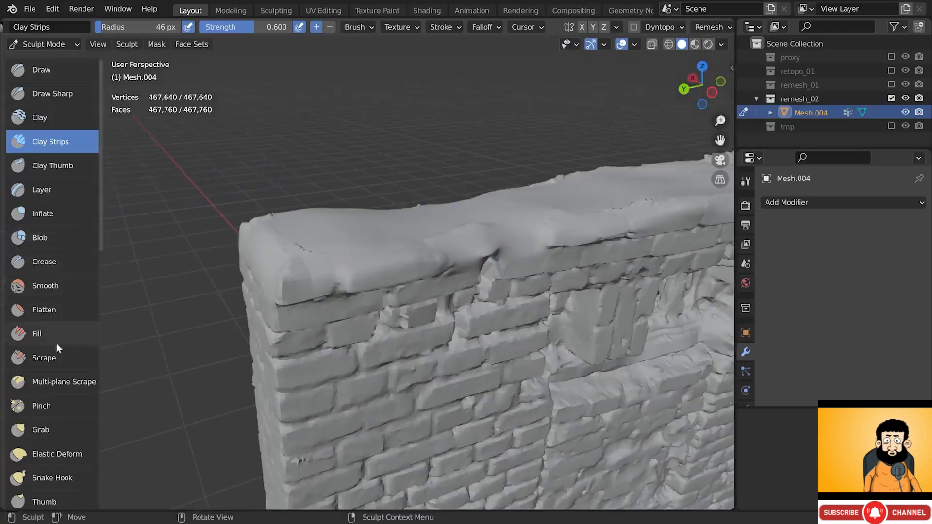
# - Select the Scrape brush and enable Plane Trim in its settings
pyautogui.click(52, 355)
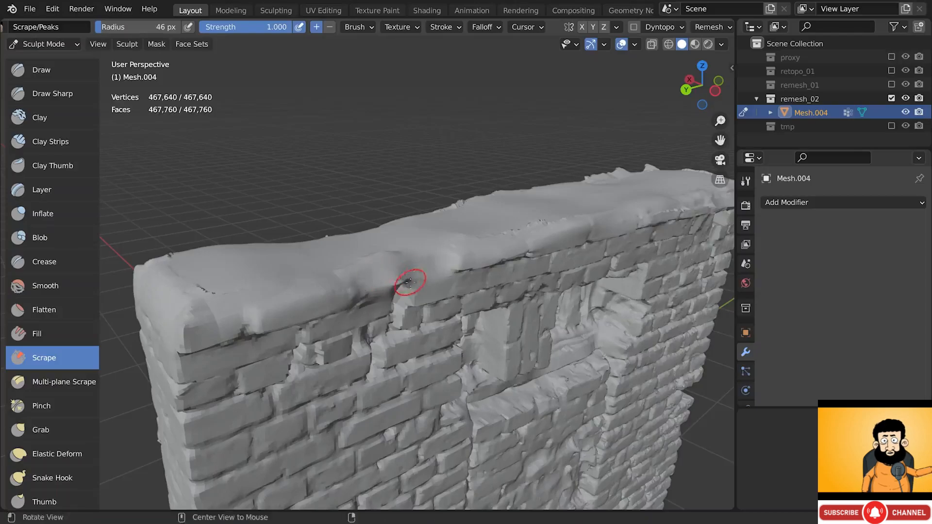
pyautogui.moveTo(410, 276)
pyautogui.mouseDown(button='middle')
pyautogui.moveTo(391, 276)
pyautogui.moveTo(390, 306)
pyautogui.mouseUp(button='middle')
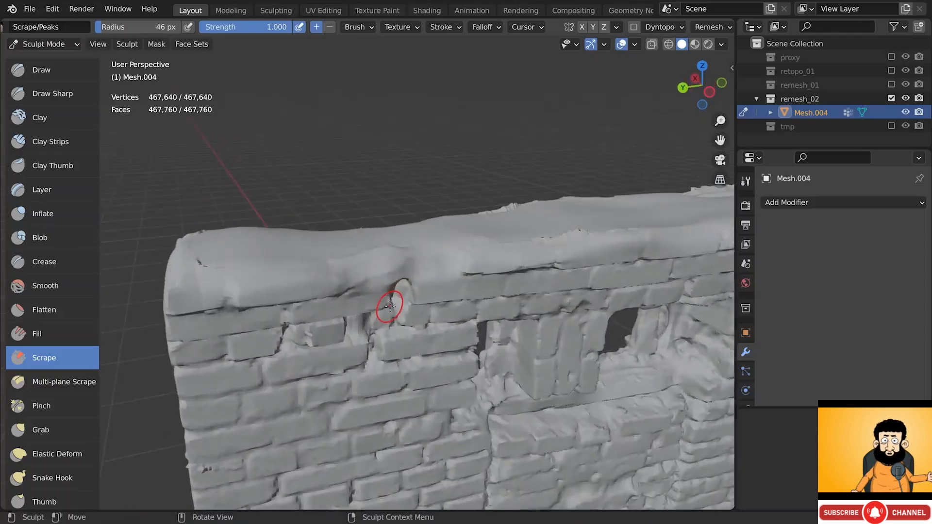
pyautogui.click(745, 181)
pyautogui.scroll(-4, 811, 266)
pyautogui.scroll(-1, 812, 266)
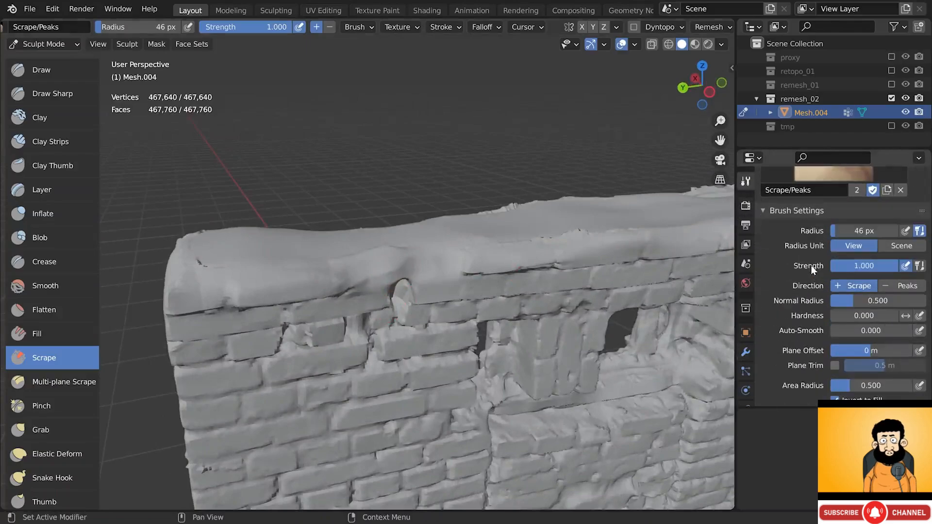
pyautogui.scroll(-1, 811, 266)
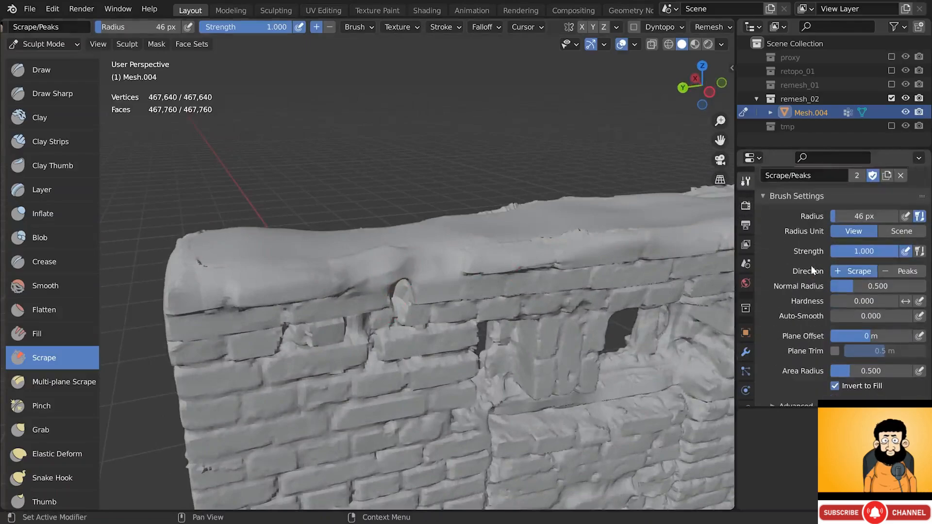
pyautogui.click(835, 351)
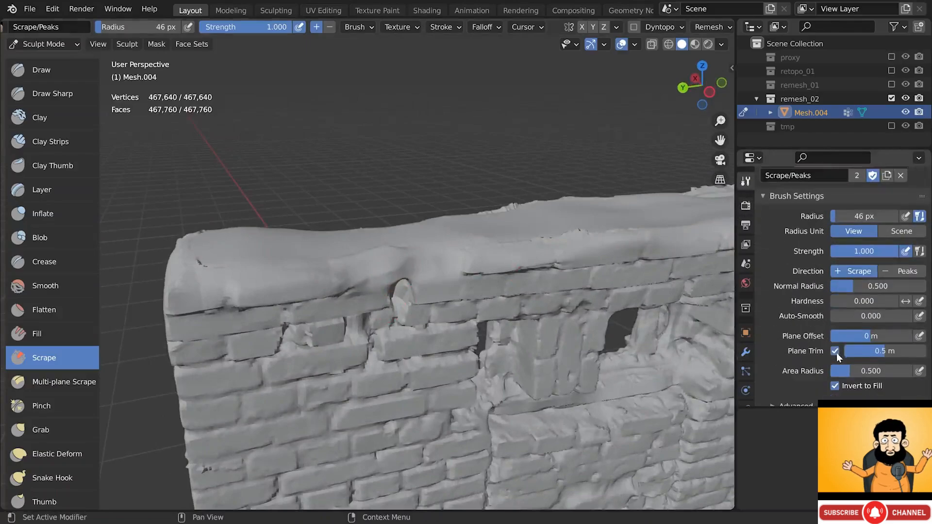
# - Enlarge the brush radius and scrape down the bump in the snowy top edge
pyautogui.press('f')
pyautogui.click(403, 275)
pyautogui.moveTo(394, 275)
pyautogui.mouseDown()
pyautogui.moveTo(382, 278)
pyautogui.moveTo(411, 272)
pyautogui.mouseUp()
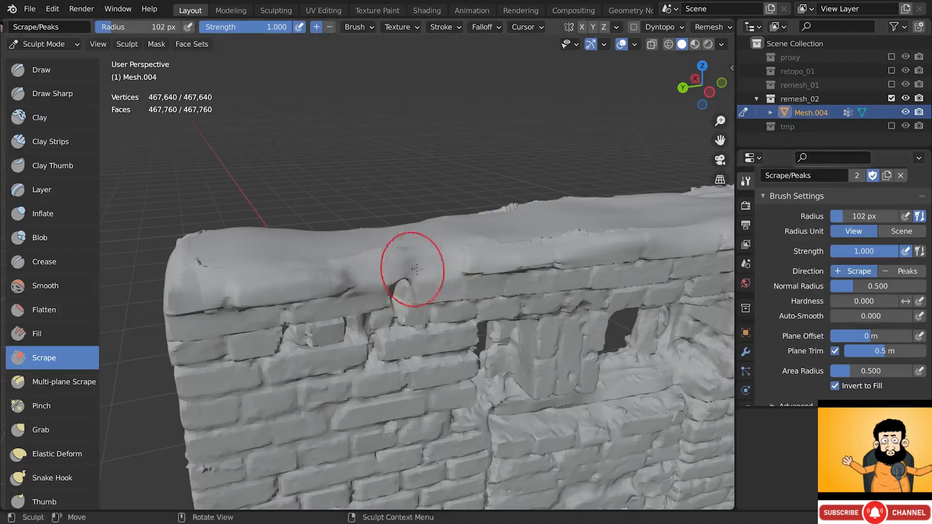
pyautogui.moveTo(474, 260)
pyautogui.mouseDown(button='middle')
pyautogui.moveTo(574, 254)
pyautogui.moveTo(443, 248)
pyautogui.mouseUp(button='middle')
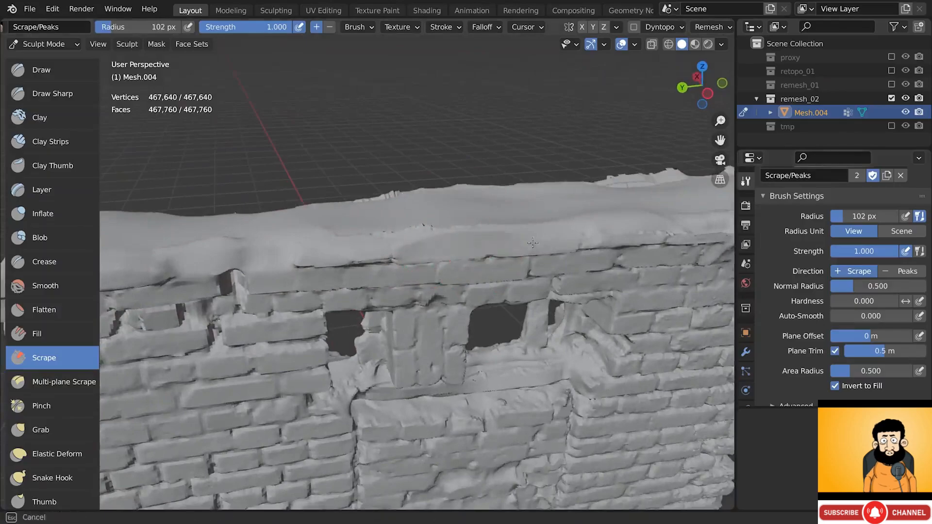
pyautogui.moveTo(589, 241); pyautogui.dragTo(425, 215, button='middle')
pyautogui.moveTo(483, 219)
pyautogui.mouseDown(button='middle')
pyautogui.moveTo(433, 201)
pyautogui.moveTo(335, 228)
pyautogui.moveTo(437, 246)
pyautogui.moveTo(307, 232)
pyautogui.moveTo(395, 240)
pyautogui.moveTo(320, 228)
pyautogui.moveTo(378, 223)
pyautogui.moveTo(292, 204)
pyautogui.moveTo(200, 156)
pyautogui.mouseUp(button='middle')
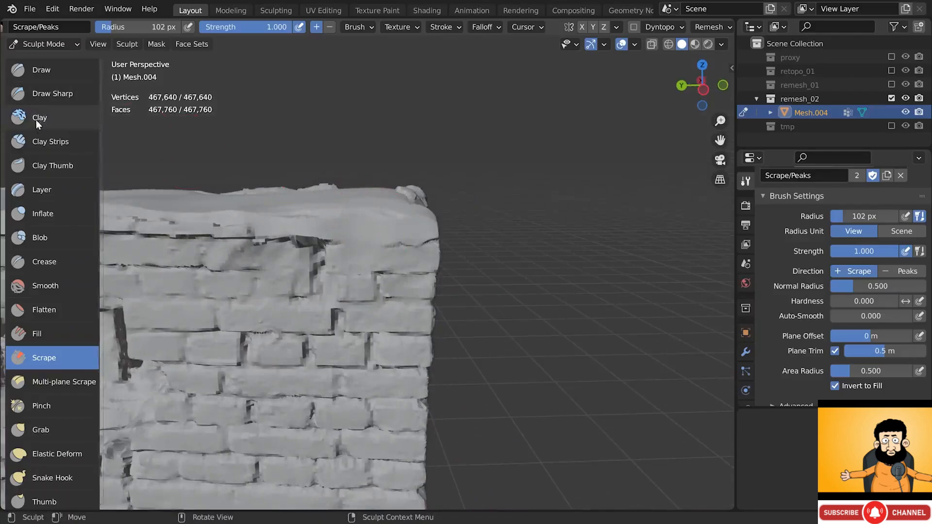
# - Switch back to Clay Strips with a smaller radius and run clay along the wall's top
pyautogui.click(41, 142)
pyautogui.press('f')
pyautogui.click(338, 229)
pyautogui.moveTo(377, 236)
pyautogui.mouseDown()
pyautogui.moveTo(340, 237)
pyautogui.moveTo(381, 234)
pyautogui.mouseUp()
pyautogui.moveTo(387, 229); pyautogui.dragTo(315, 226, button='middle')
pyautogui.moveTo(470, 236); pyautogui.dragTo(447, 207, button='middle')
pyautogui.moveTo(491, 187); pyautogui.dragTo(416, 220, button='middle')
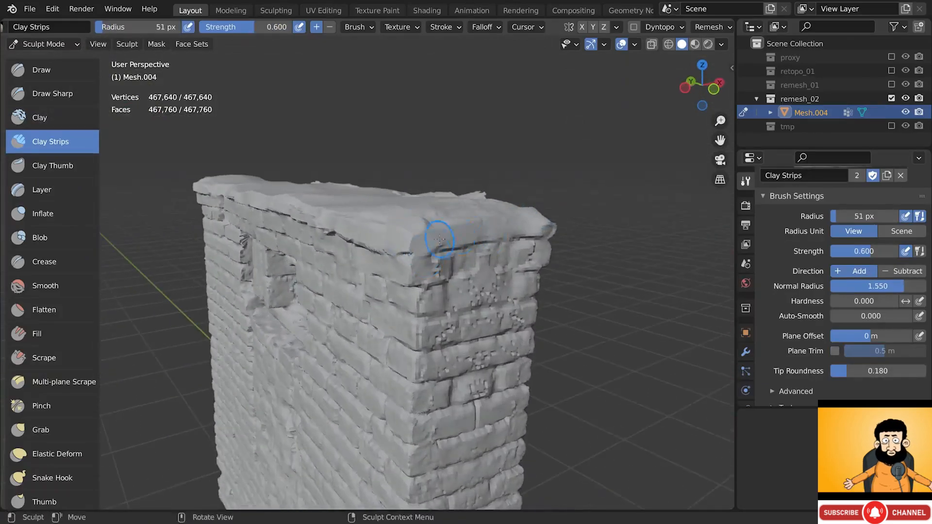
pyautogui.moveTo(534, 228)
pyautogui.mouseDown(button='middle')
pyautogui.moveTo(438, 276)
pyautogui.moveTo(518, 238)
pyautogui.moveTo(525, 201)
pyautogui.moveTo(233, 202)
pyautogui.mouseUp(button='middle')
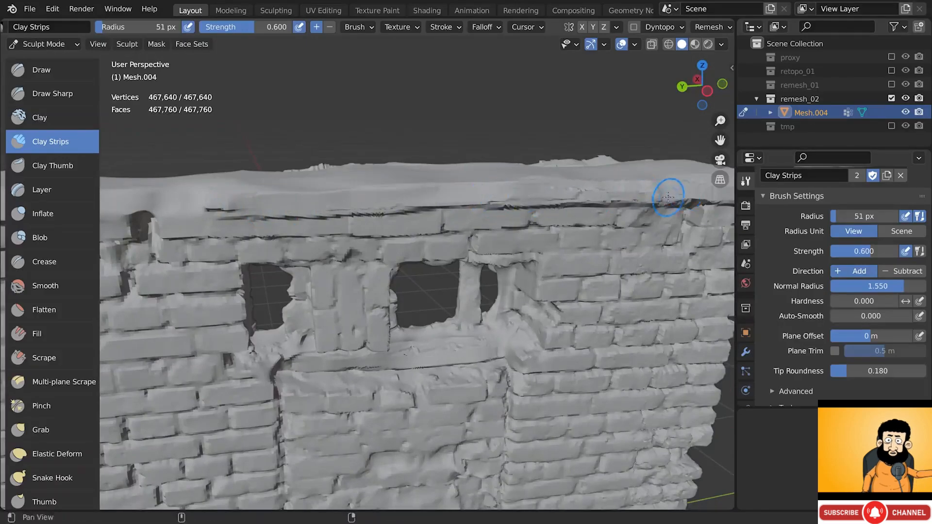
pyautogui.moveTo(668, 193); pyautogui.dragTo(461, 201, button='middle')
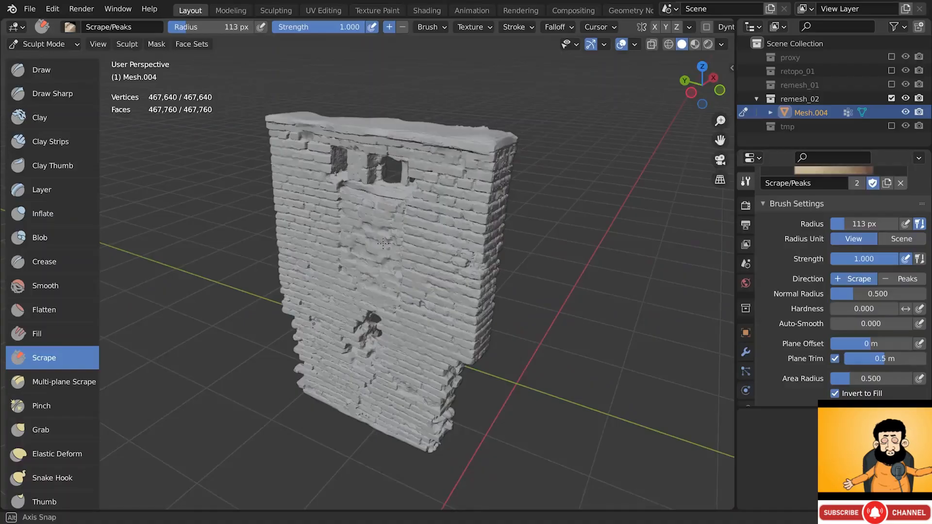
# - Leave Sculpt Mode and return Mesh.004 to Object Mode
pyautogui.moveTo(383, 244)
pyautogui.mouseDown(button='middle')
pyautogui.moveTo(398, 209)
pyautogui.moveTo(388, 187)
pyautogui.moveTo(253, 175)
pyautogui.moveTo(377, 238)
pyautogui.mouseUp(button='middle')
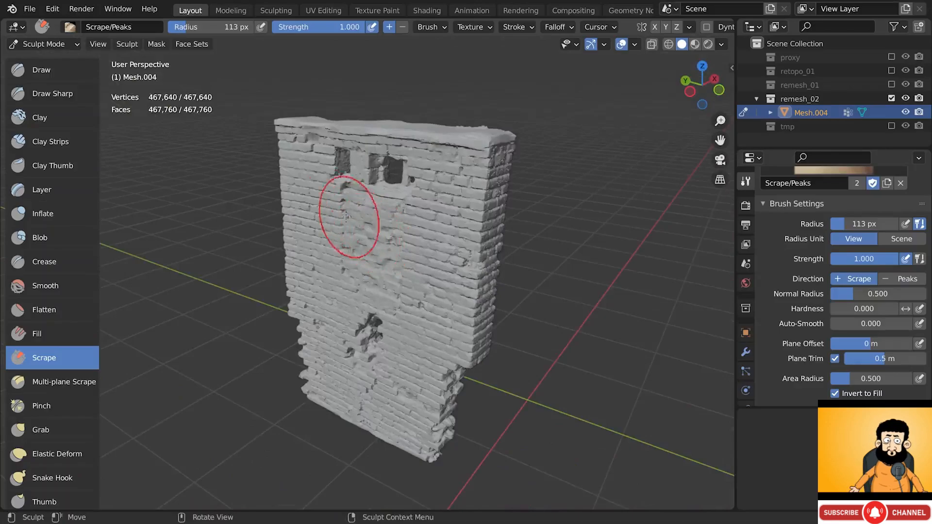
pyautogui.click(45, 44)
pyautogui.click(52, 60)
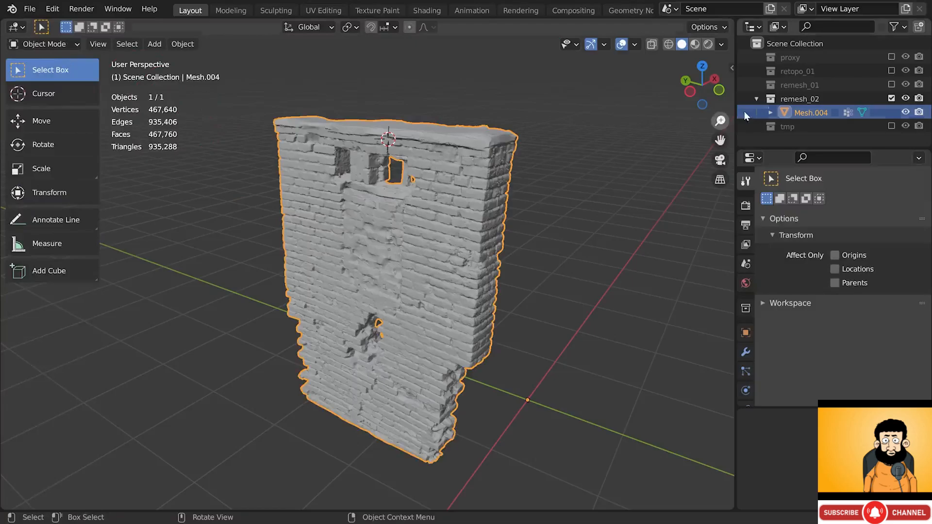
# - Rename the remesh_02 collection to fix_01 and select Mesh.004
pyautogui.doubleClick(791, 99)
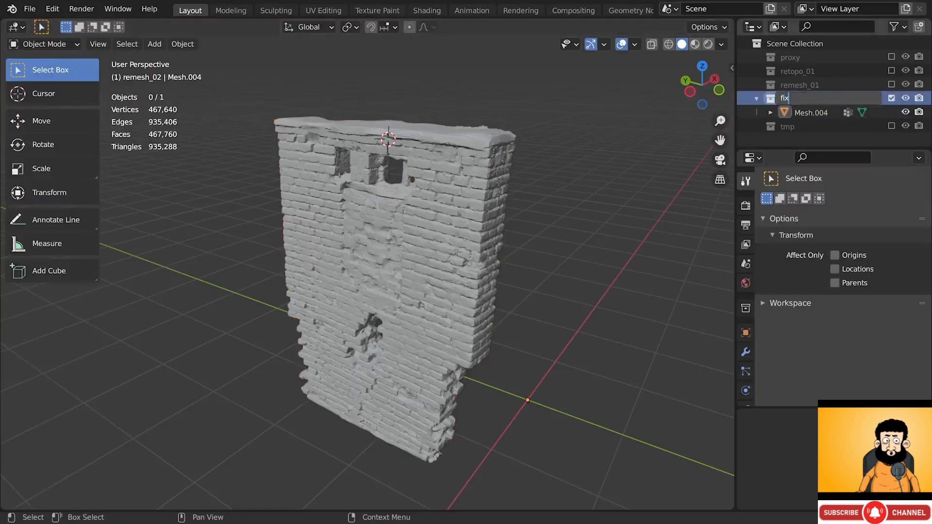
pyautogui.write('fix_01')
pyautogui.press('Return')
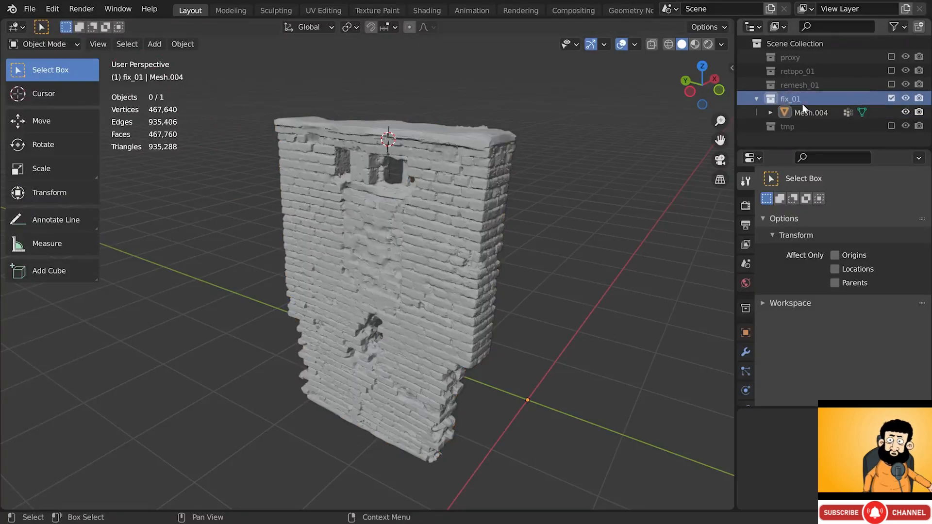
pyautogui.click(794, 111)
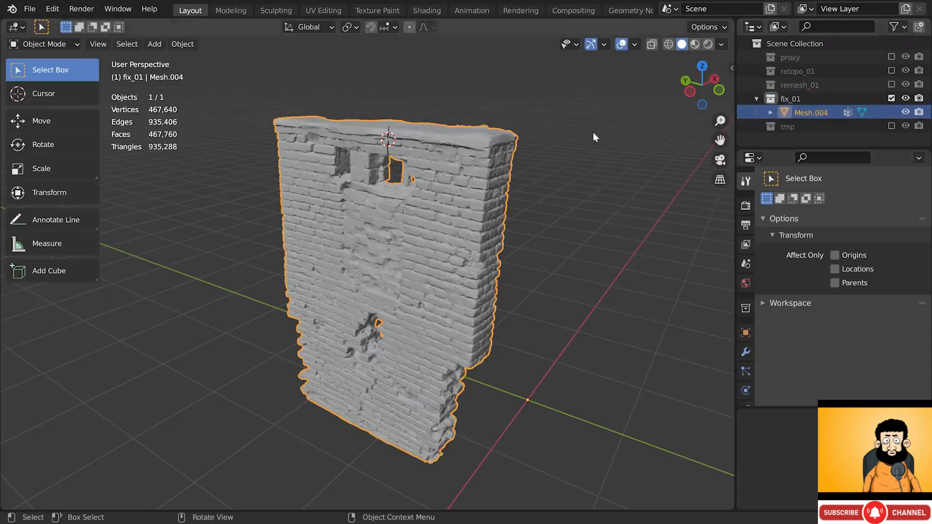
# - Duplicate the wall in place and move the copy into a new collection named remesh_02
pyautogui.rightClick(565, 141)
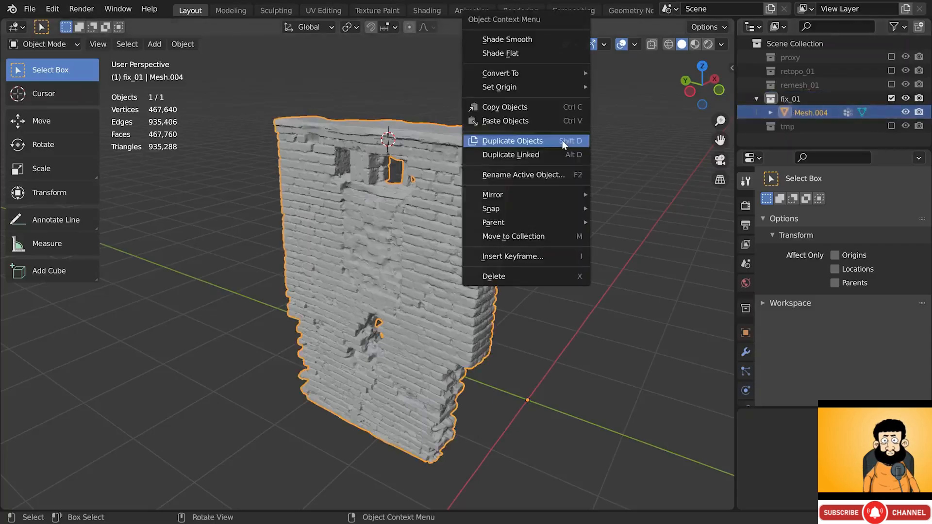
pyautogui.click(563, 142)
pyautogui.click(562, 140)
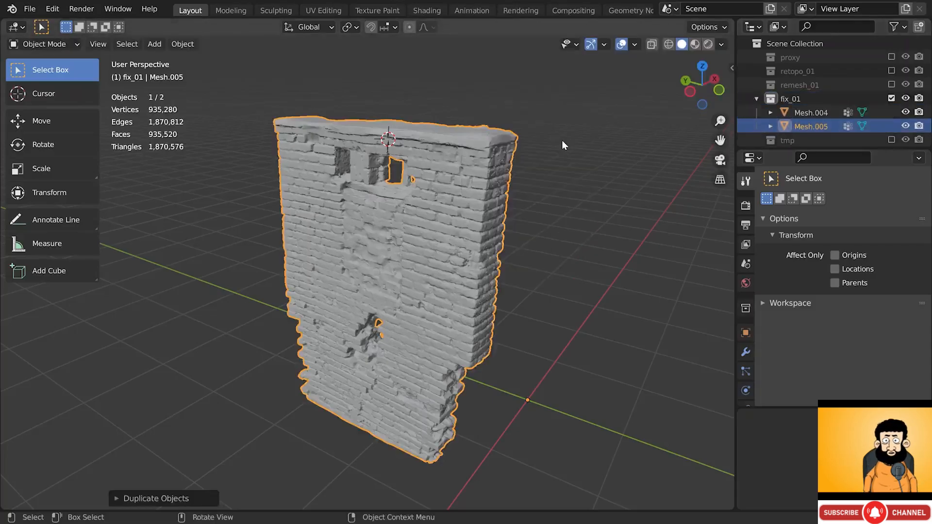
pyautogui.press('m')
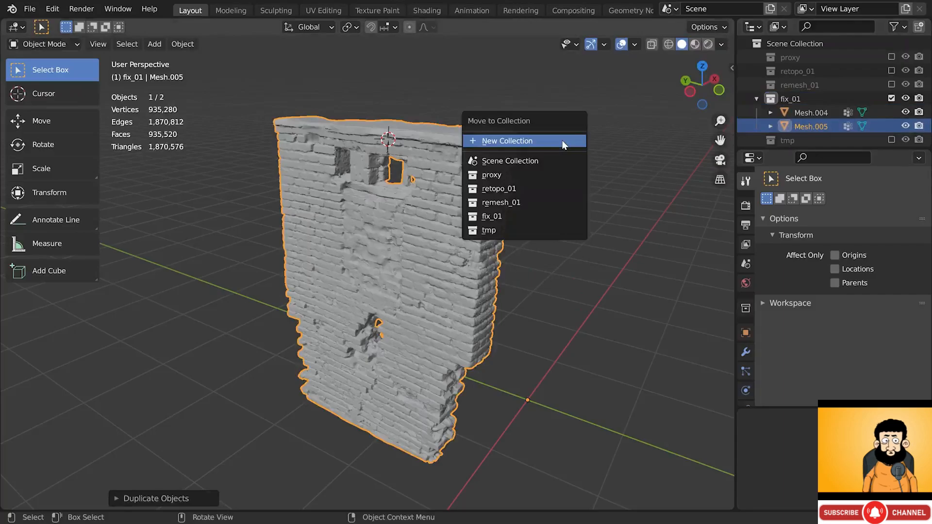
pyautogui.click(561, 141)
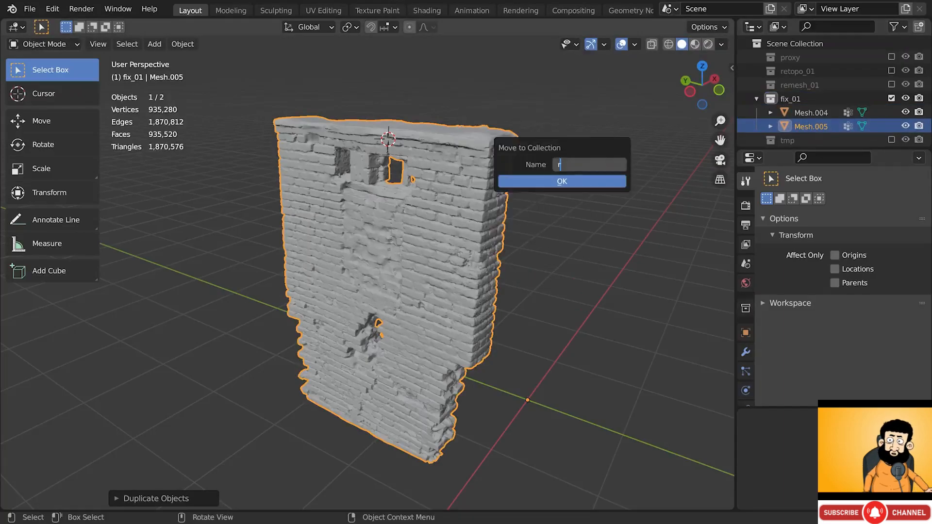
pyautogui.write('remesh_02')
pyautogui.press('Return')
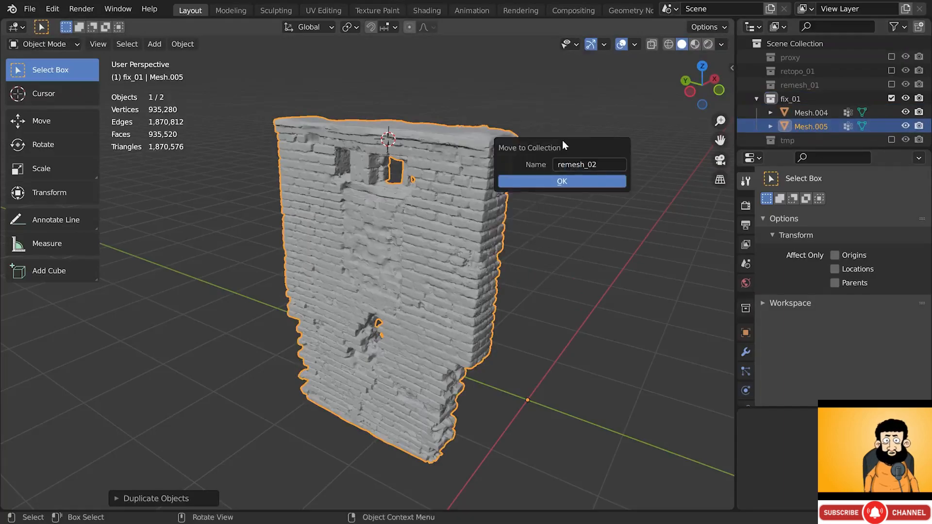
pyautogui.click(564, 181)
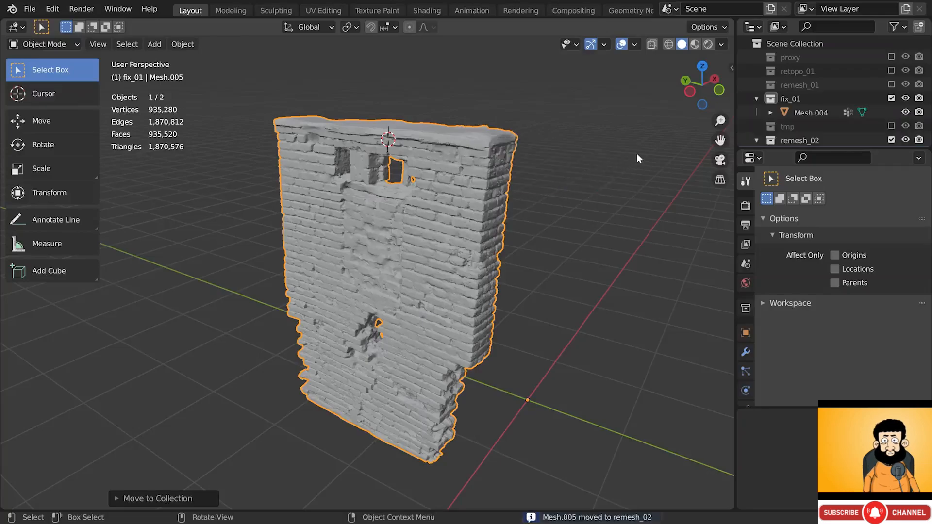
# - Place remesh_02 above tmp, select Mesh.005 and show its modifiers with wireframe on
pyautogui.click(756, 99)
pyautogui.moveTo(792, 124); pyautogui.dragTo(794, 105)
pyautogui.click(803, 124)
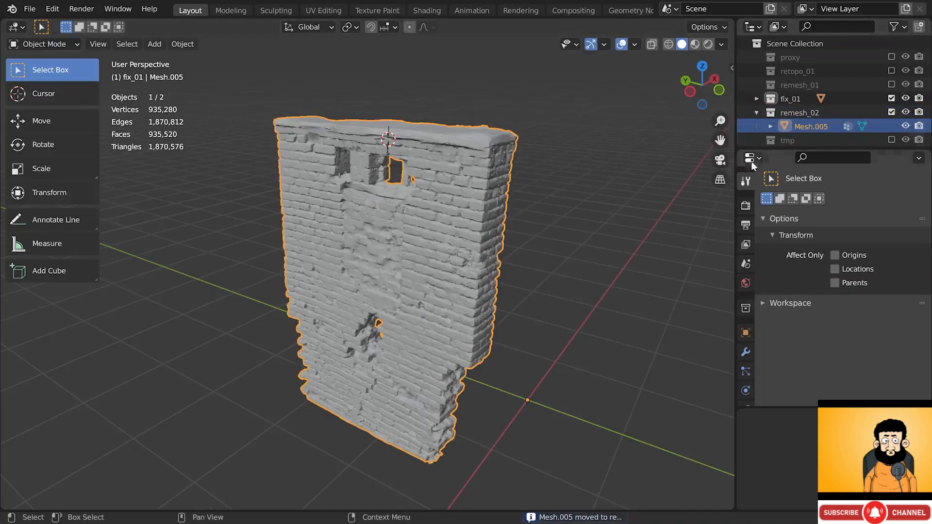
pyautogui.click(746, 351)
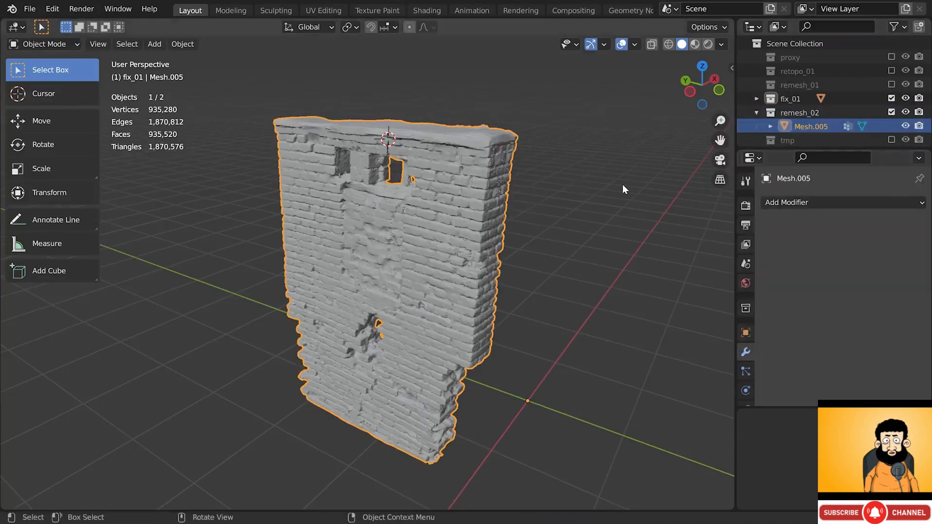
pyautogui.hotkey('shift', 'z')
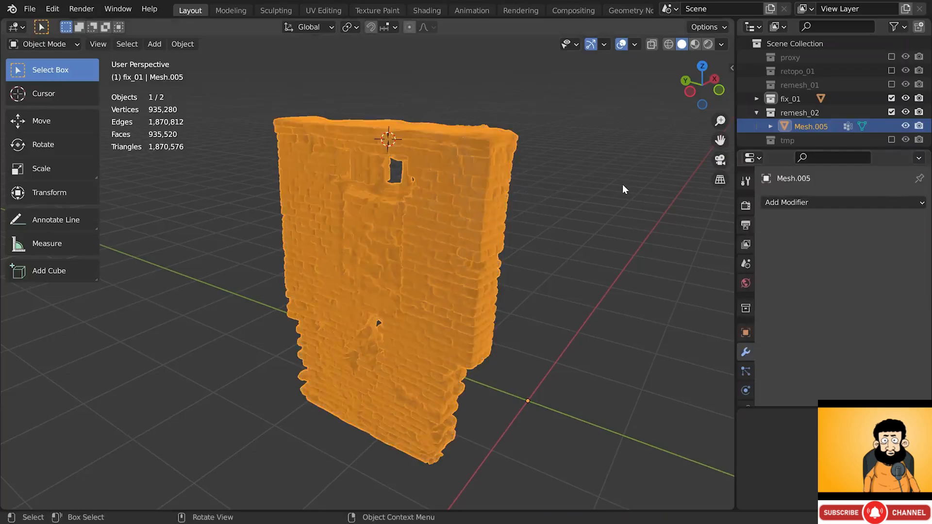
# - Add a Decimate modifier to Mesh.005 with Ratio 0.1 and inspect the bricks
pyautogui.click(783, 203)
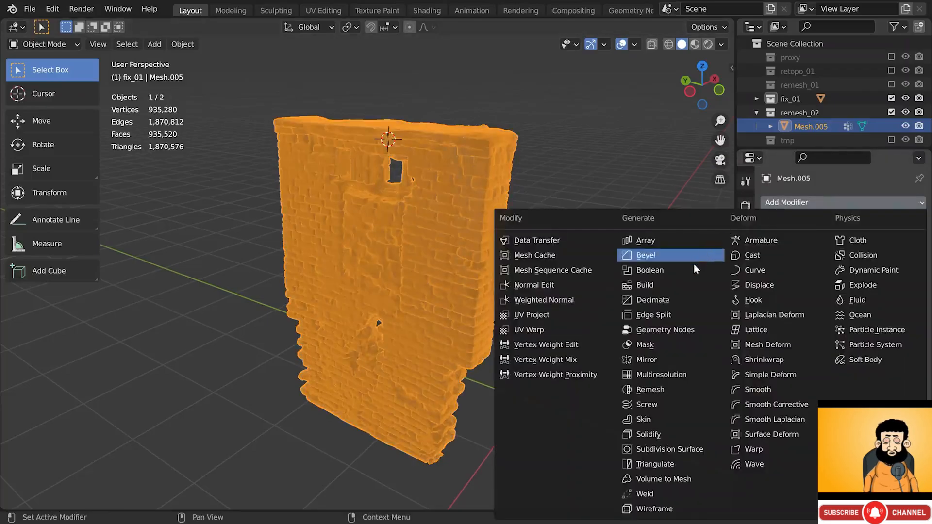
pyautogui.click(671, 301)
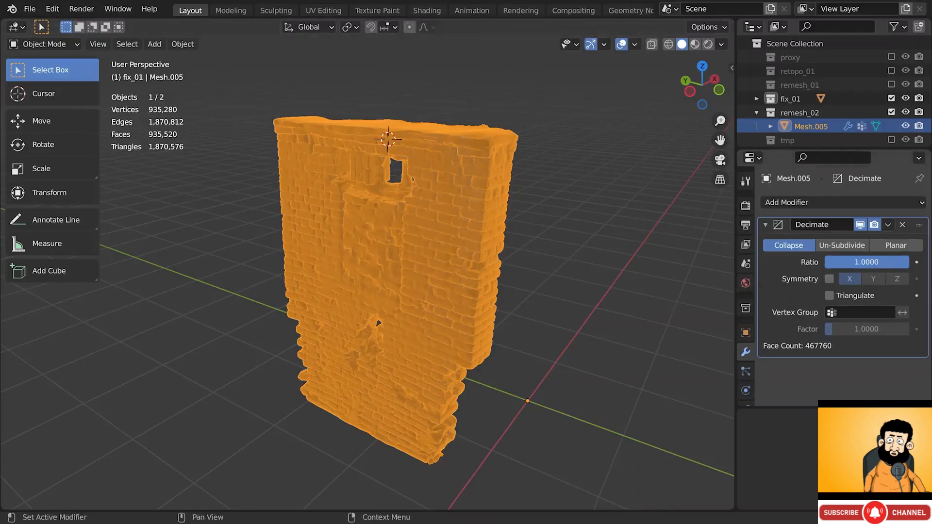
pyautogui.moveTo(877, 262); pyautogui.dragTo(885, 262)
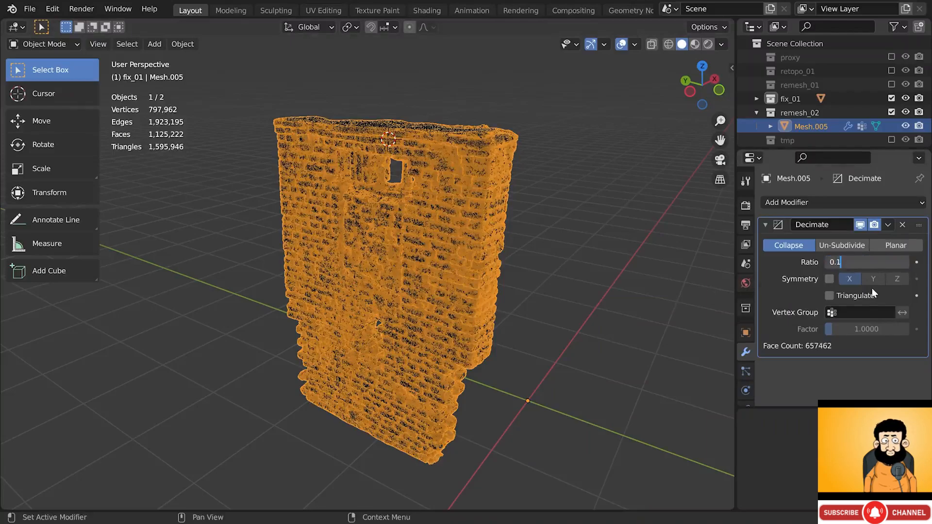
pyautogui.press('Return')
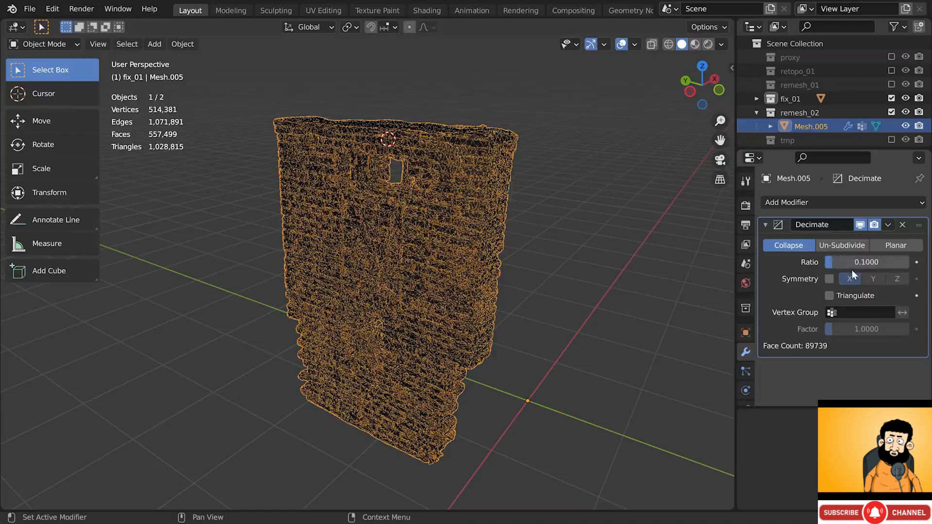
pyautogui.scroll(3, 477, 283)
pyautogui.scroll(1, 476, 278)
pyautogui.moveTo(476, 279); pyautogui.dragTo(387, 234, button='middle')
pyautogui.scroll(3, 387, 230)
pyautogui.hotkey('shift', 'z')
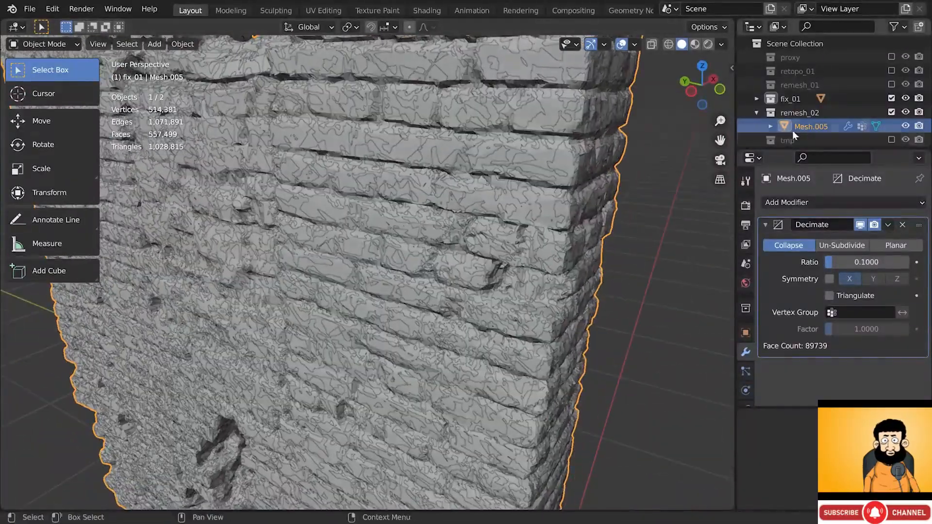
# - Hide the fix_01 collection and lower the Decimate Ratio to 0.05
pyautogui.click(891, 98)
pyautogui.scroll(-6, 395, 237)
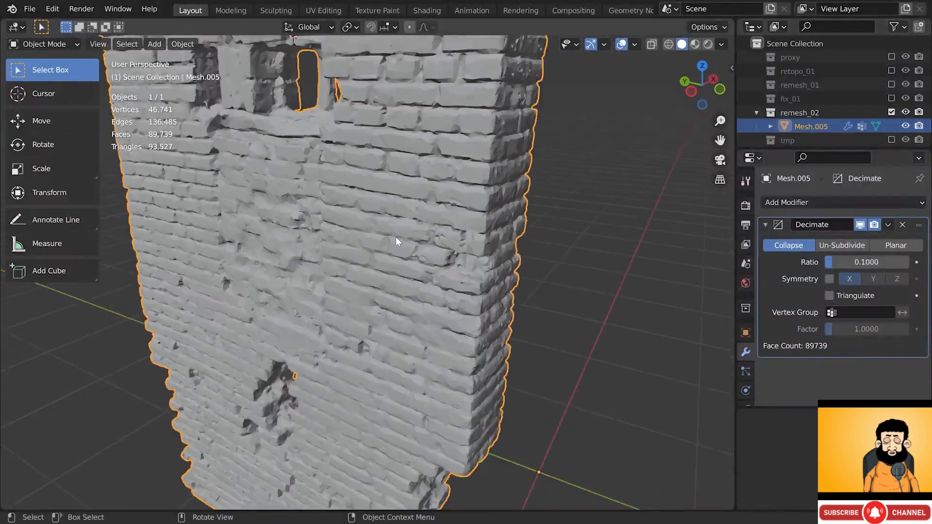
pyautogui.moveTo(377, 240); pyautogui.dragTo(383, 240, button='middle')
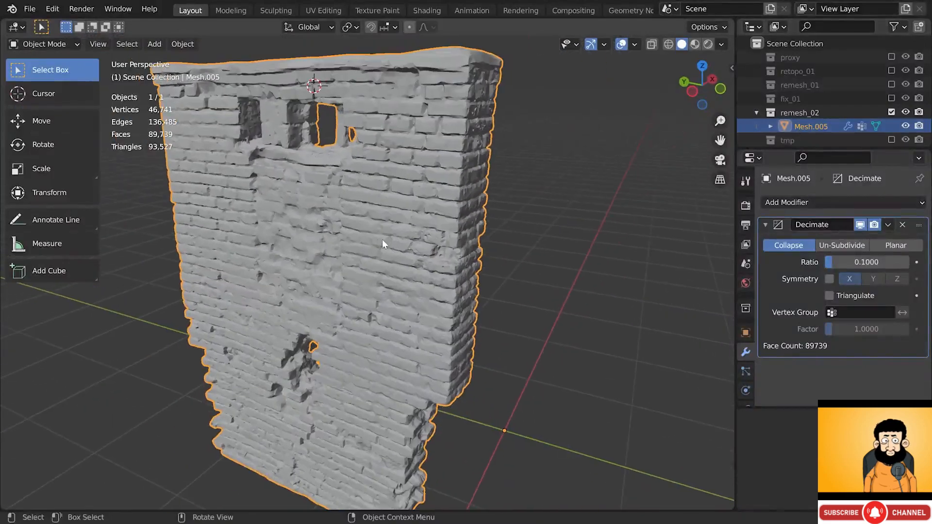
pyautogui.hotkey('shift', 'z')
pyautogui.hotkey('shift', 'z')
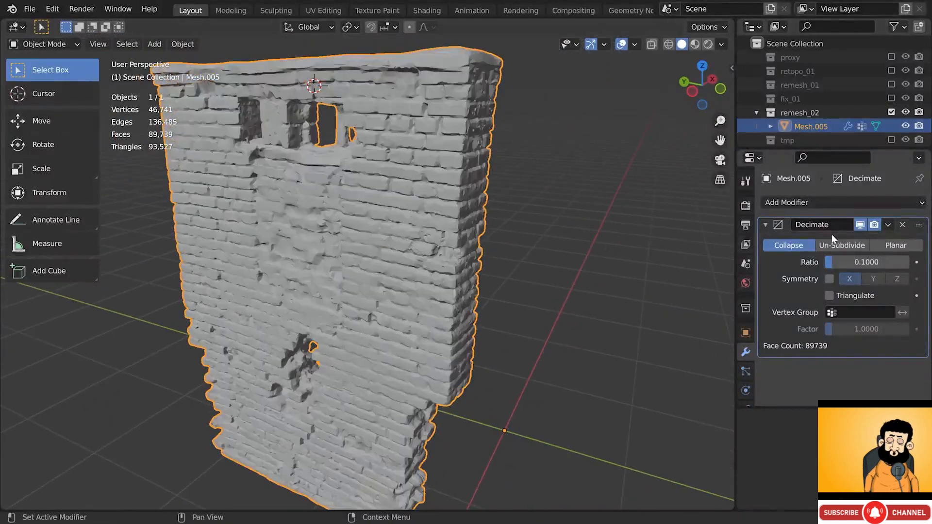
pyautogui.click(853, 261)
pyautogui.hotkey('shift', 'Left')
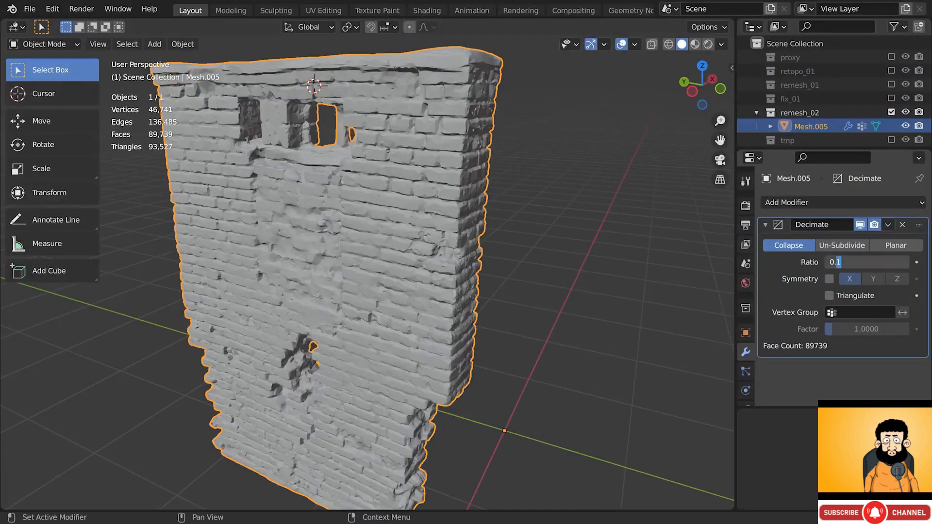
pyautogui.write('0')
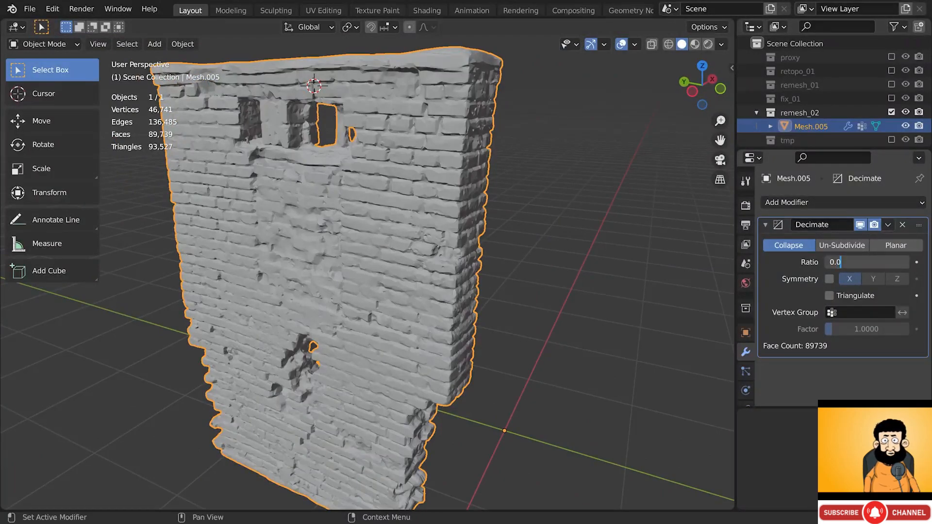
pyautogui.write('5')
pyautogui.press('Return')
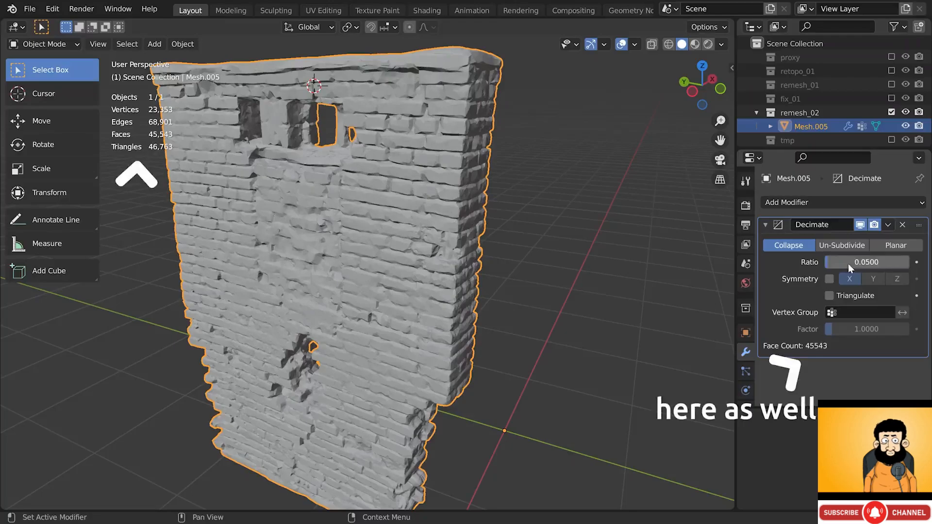
# - Lower the Decimate Ratio further to 0.025 and inspect the lighter mesh
pyautogui.moveTo(520, 245); pyautogui.dragTo(375, 249, button='middle')
pyautogui.hotkey('shift', 'z')
pyautogui.hotkey('shift', 'z')
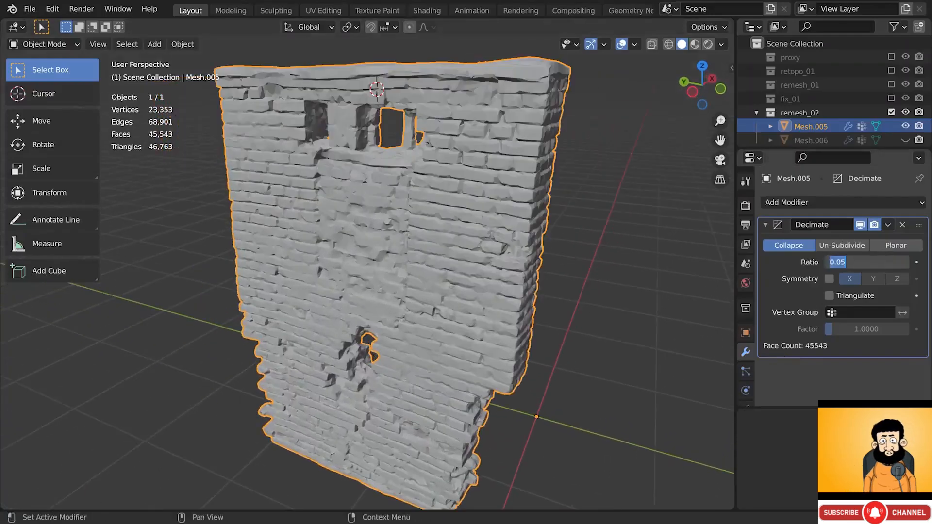
pyautogui.write('0.025')
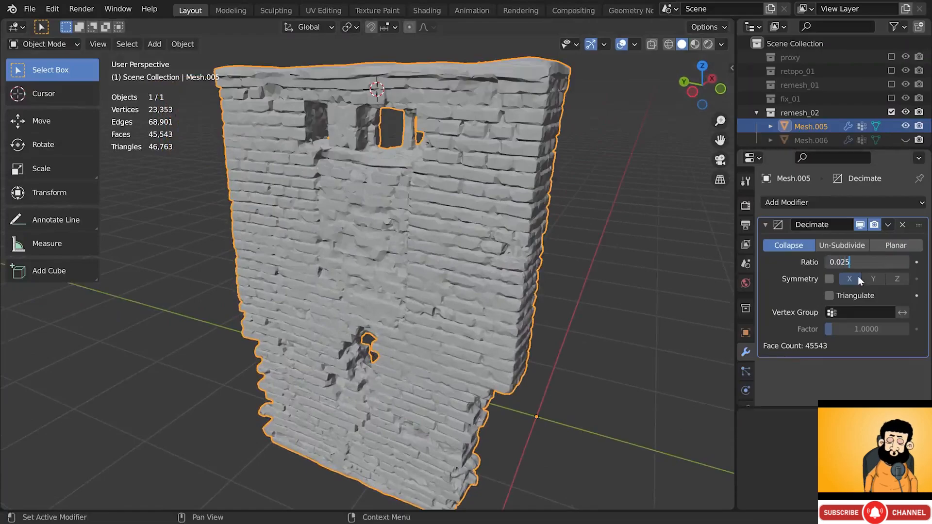
pyautogui.press('Return')
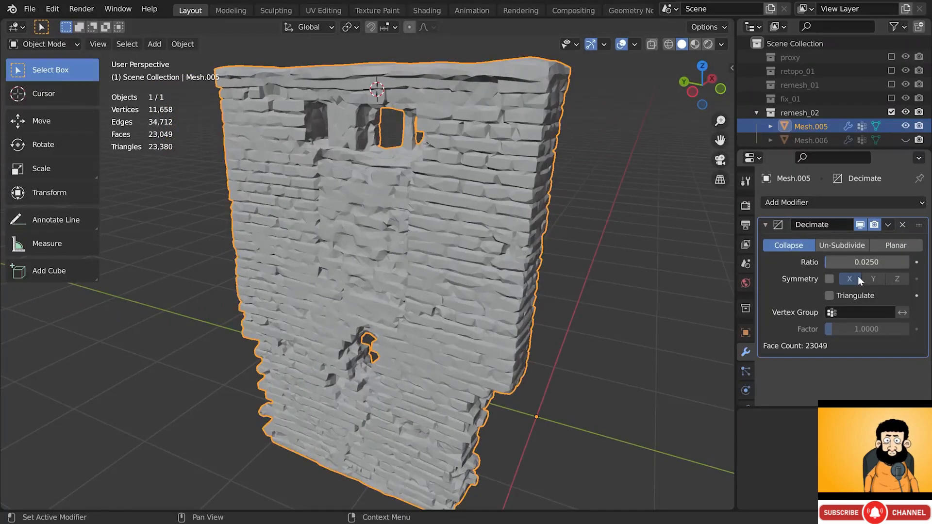
pyautogui.moveTo(583, 305); pyautogui.dragTo(521, 286, button='middle')
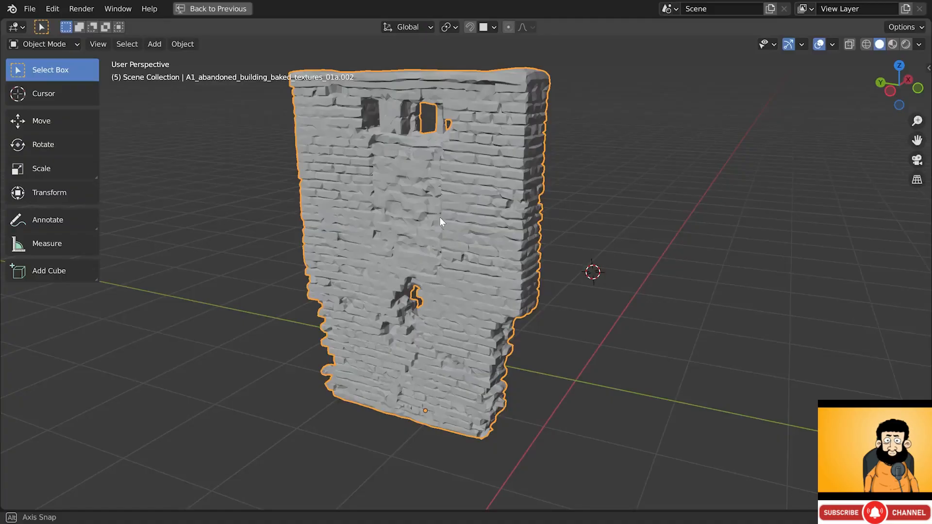
# - Shade the decimated wall smooth, then show the File > Export format list
pyautogui.rightClick(557, 155)
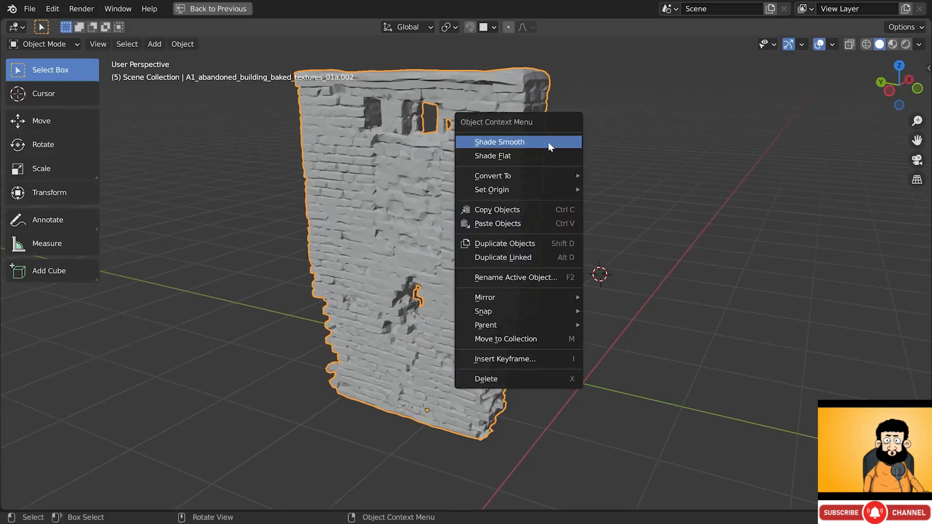
pyautogui.click(548, 142)
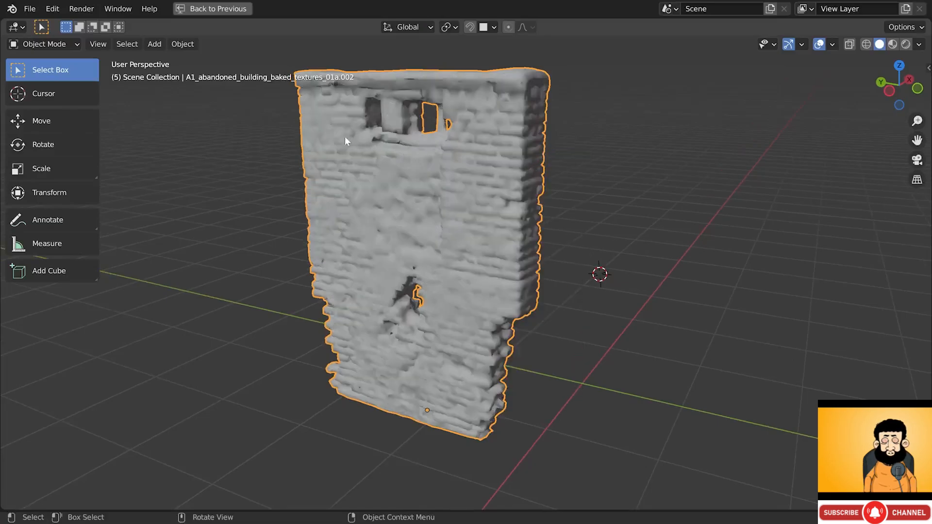
pyautogui.click(30, 8)
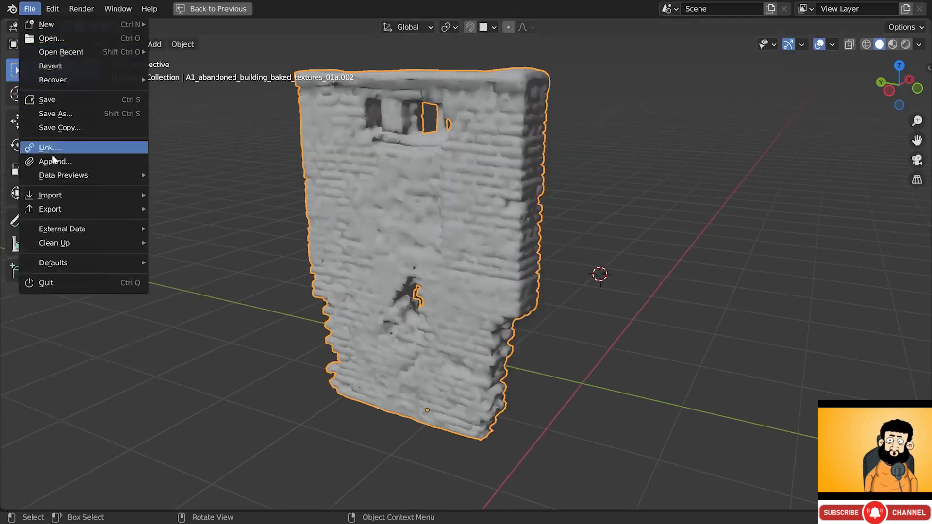
pyautogui.moveTo(60, 206)
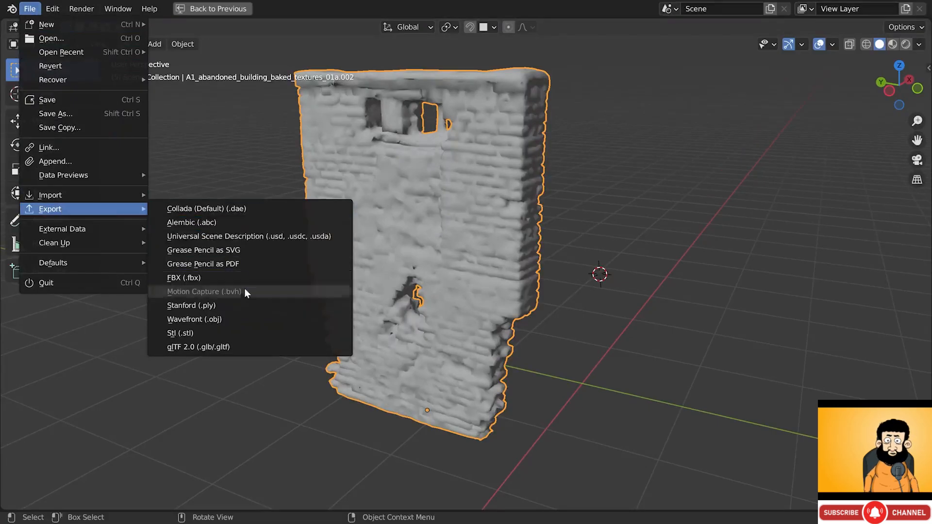
# - Export the selected wall only as for_baking_01.obj with Forward -X and Up Z
pyautogui.click(252, 320)
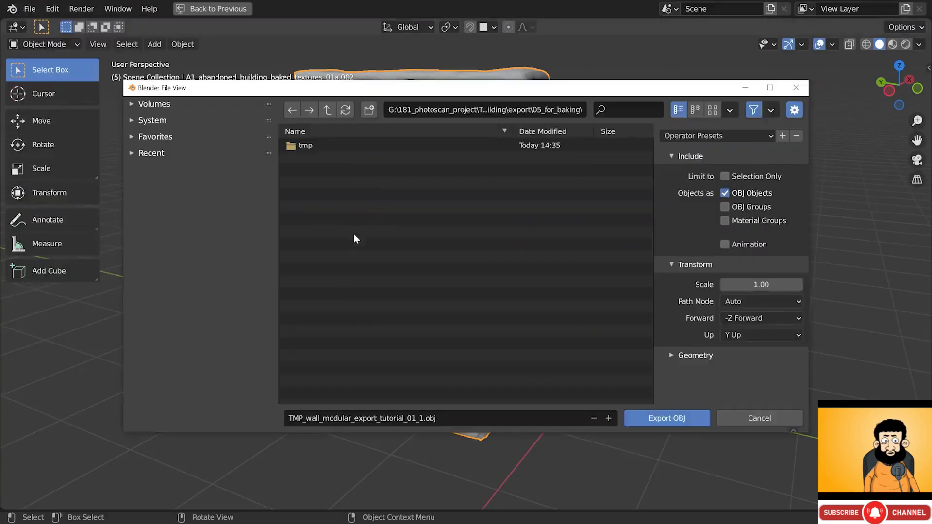
pyautogui.click(381, 418)
pyautogui.write('for')
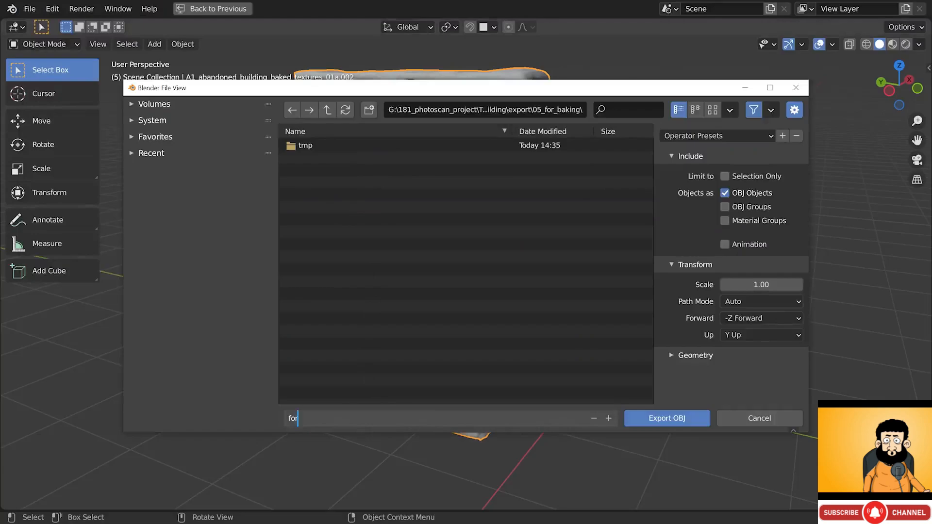
pyautogui.write('_baking_01')
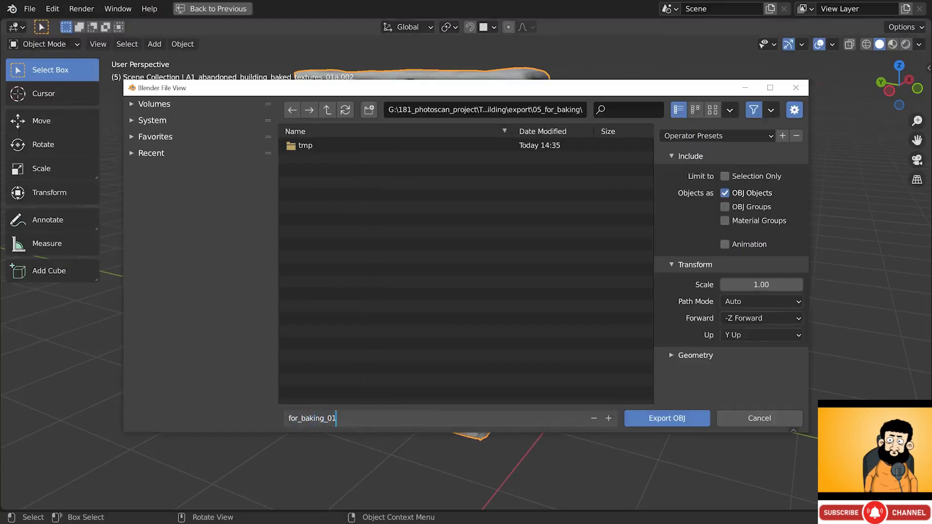
pyautogui.click(738, 179)
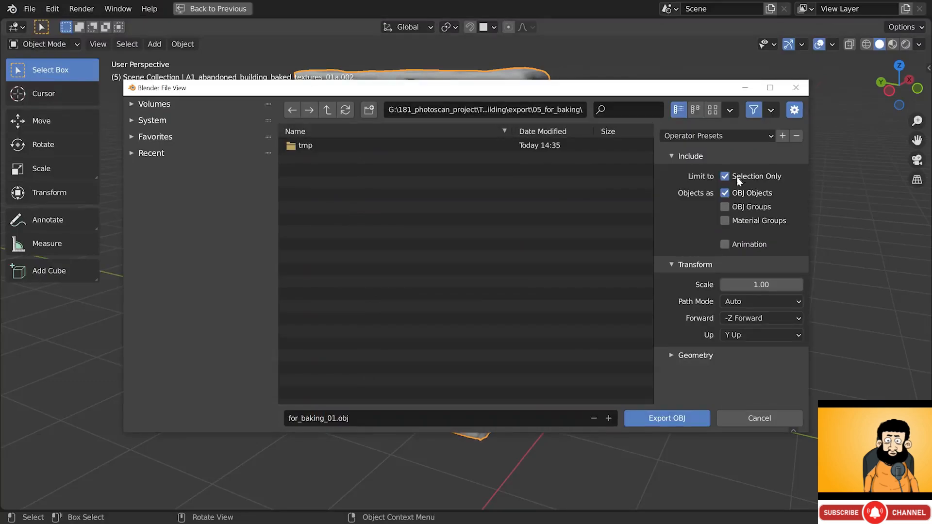
pyautogui.click(759, 319)
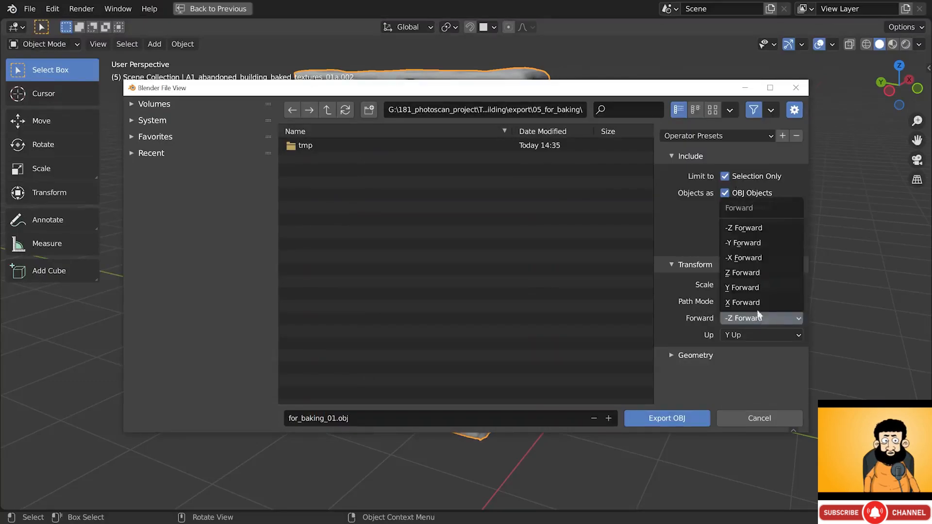
pyautogui.click(748, 258)
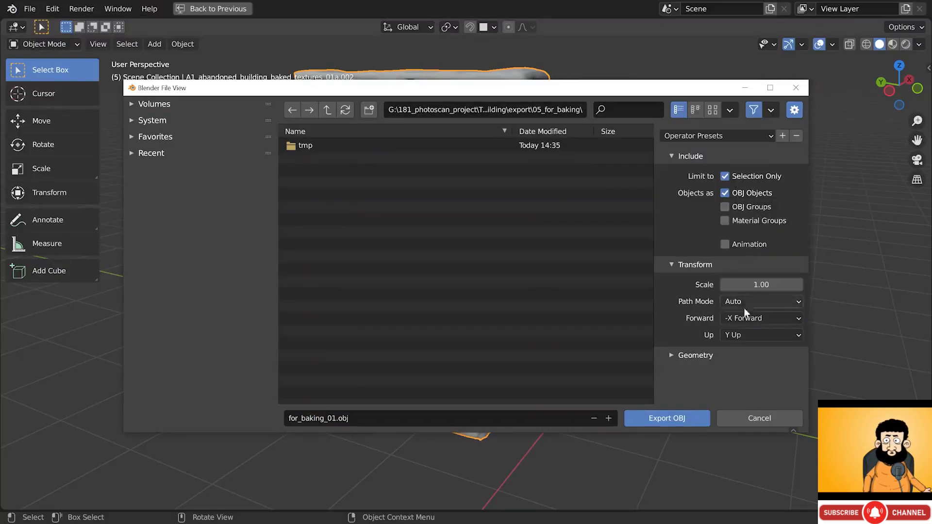
pyautogui.click(744, 334)
pyautogui.click(740, 292)
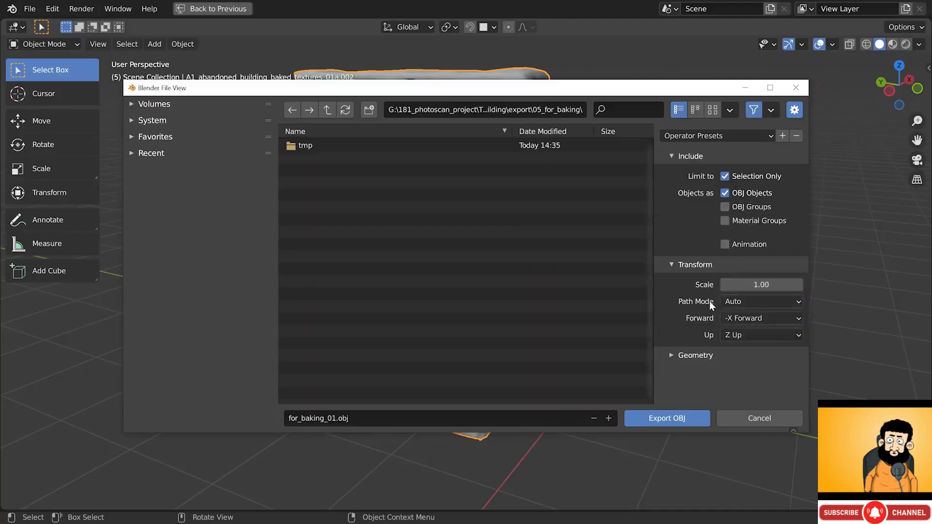
pyautogui.click(669, 421)
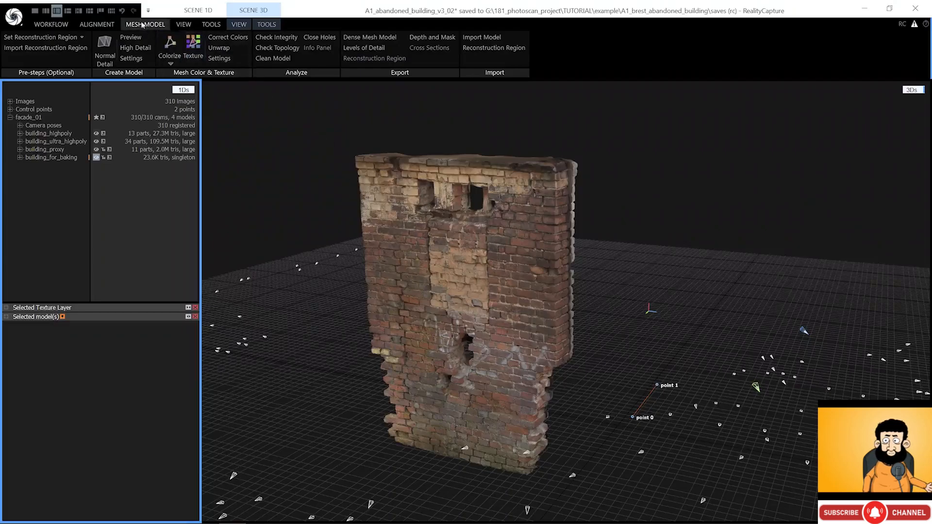
# - Unwrap building_for_baking to a single 8192 x 8192 texture with gutter 1
pyautogui.click(220, 48)
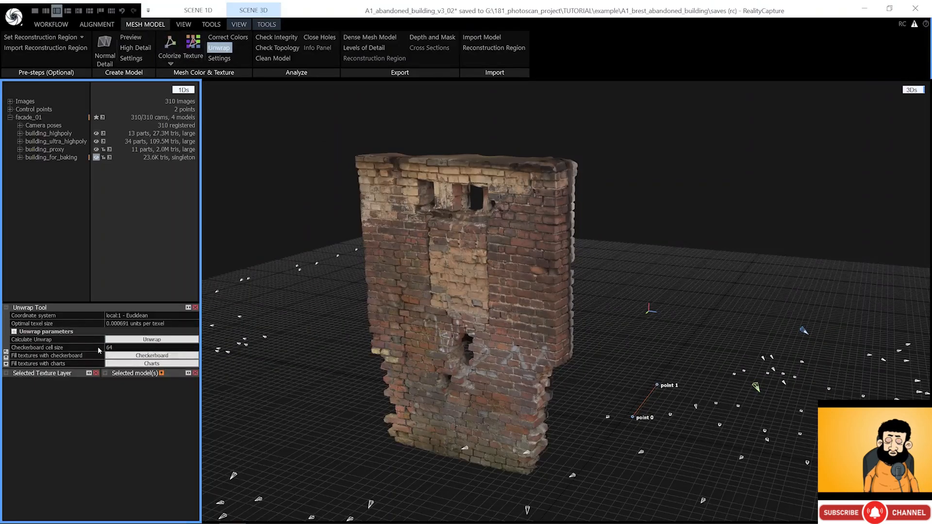
pyautogui.click(49, 332)
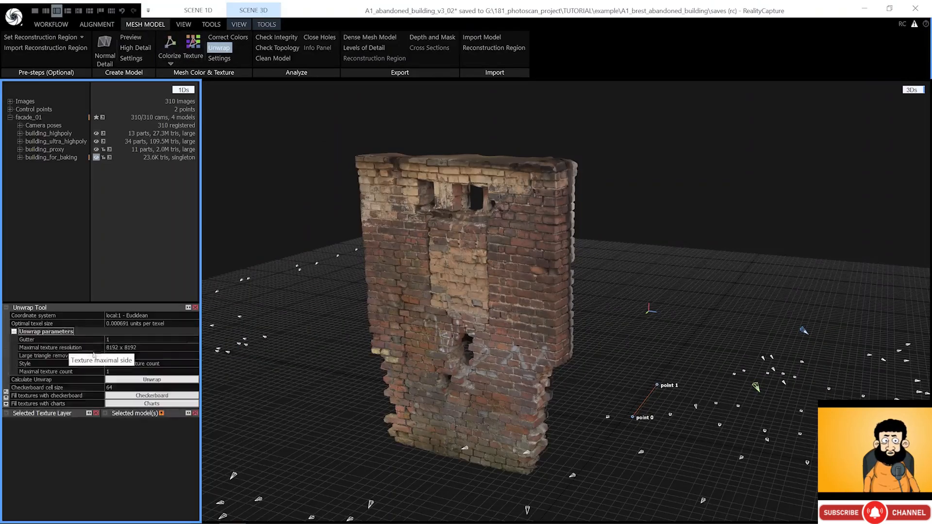
pyautogui.click(141, 348)
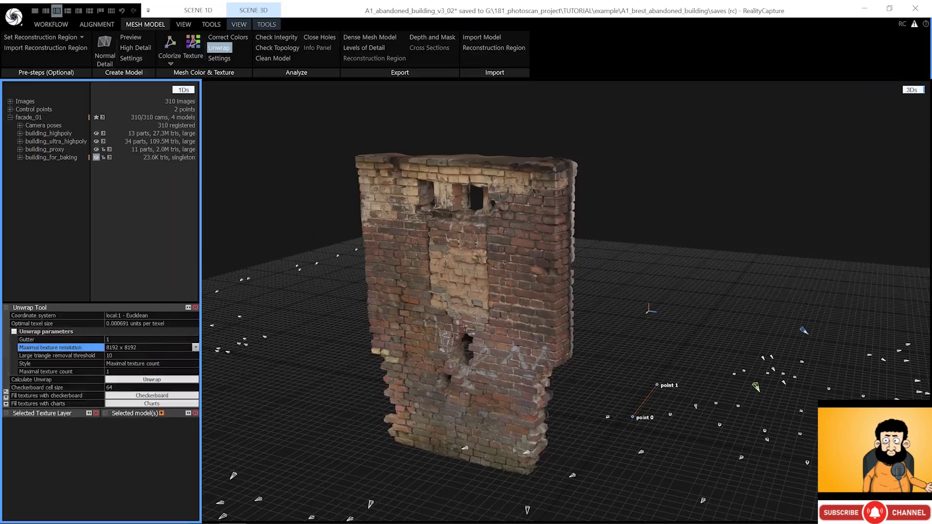
pyautogui.click(109, 371)
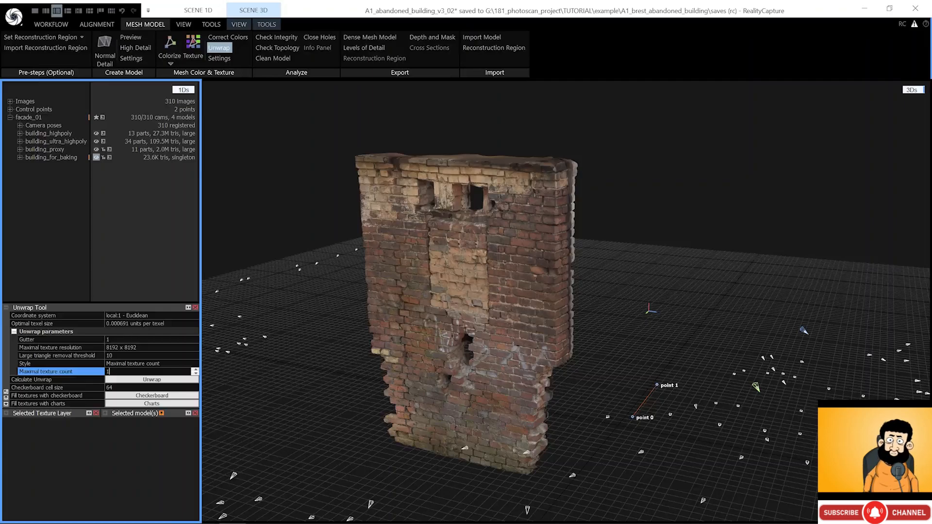
pyautogui.click(117, 340)
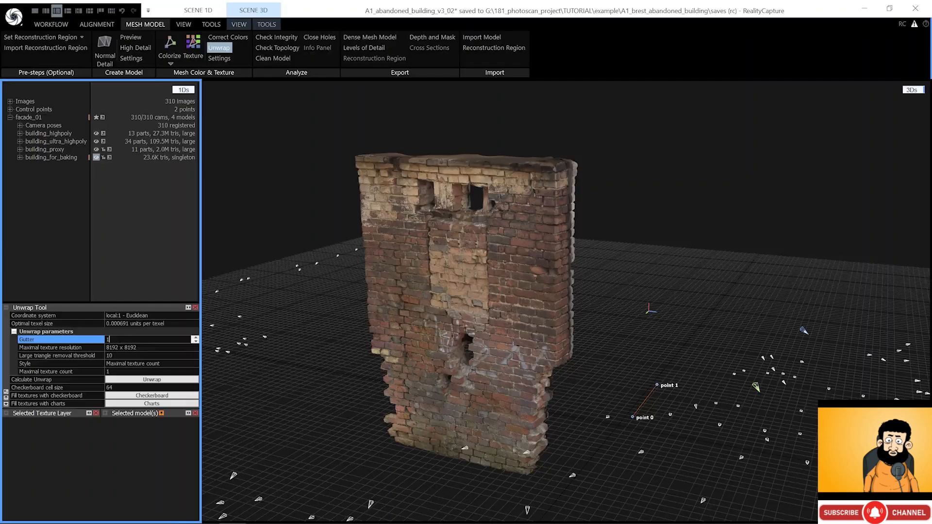
pyautogui.click(160, 381)
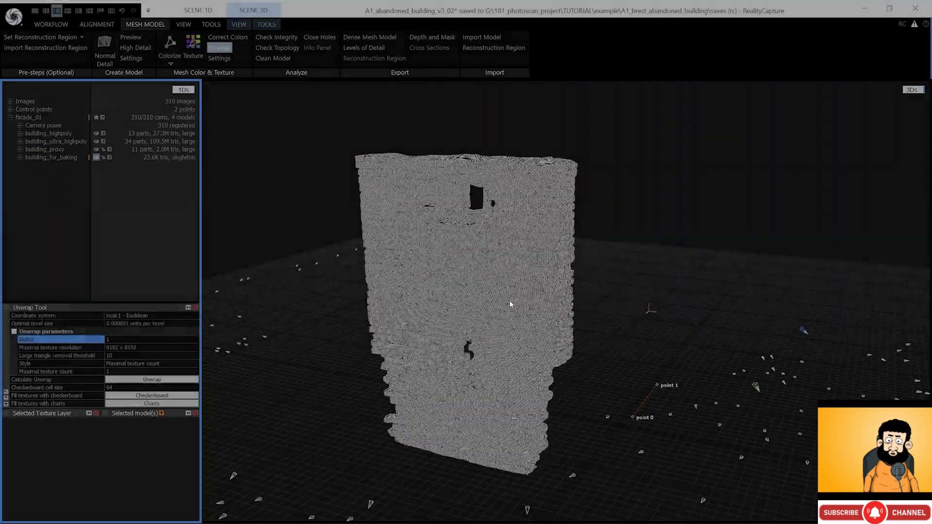
# - Fill building_for_baking with a checkerboard to inspect its UVs, then close the Unwrap settings
pyautogui.scroll(10, 464, 221)
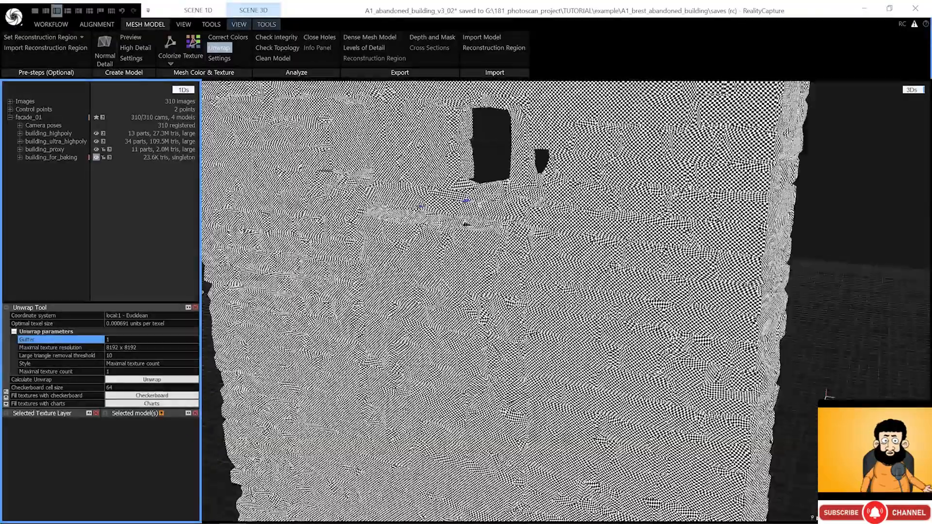
pyautogui.scroll(6, 445, 223)
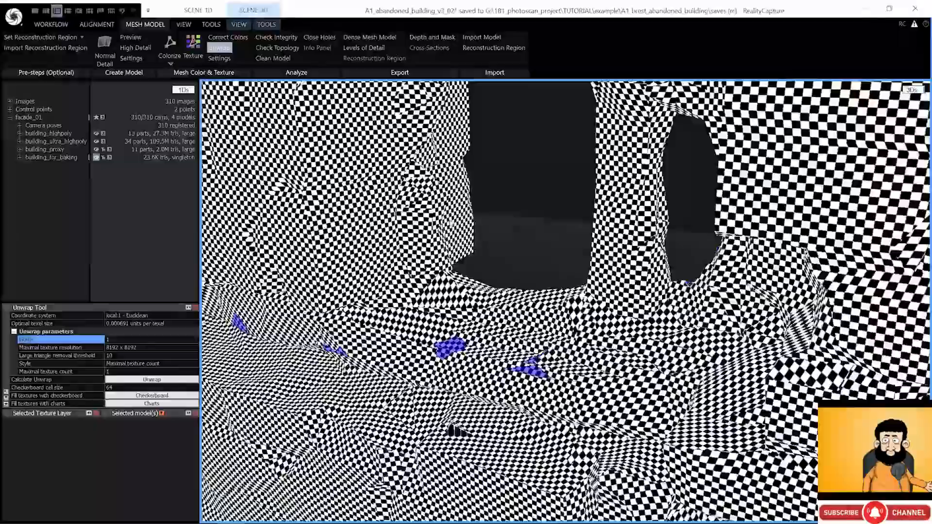
pyautogui.scroll(5, 461, 222)
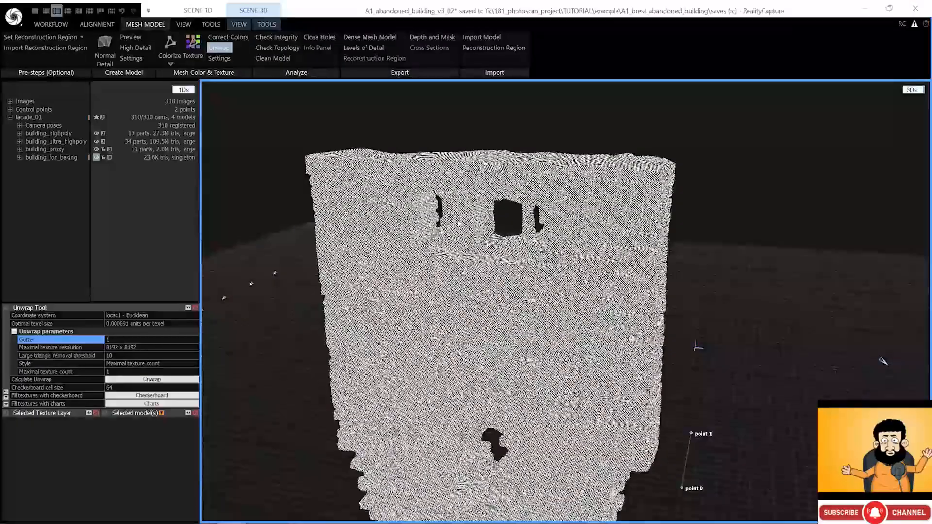
pyautogui.scroll(-10, 459, 223)
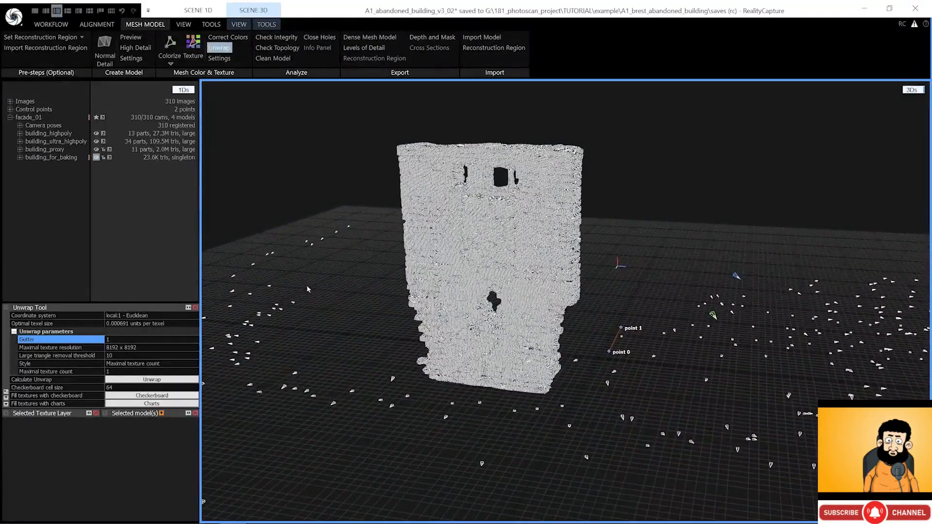
pyautogui.click(152, 395)
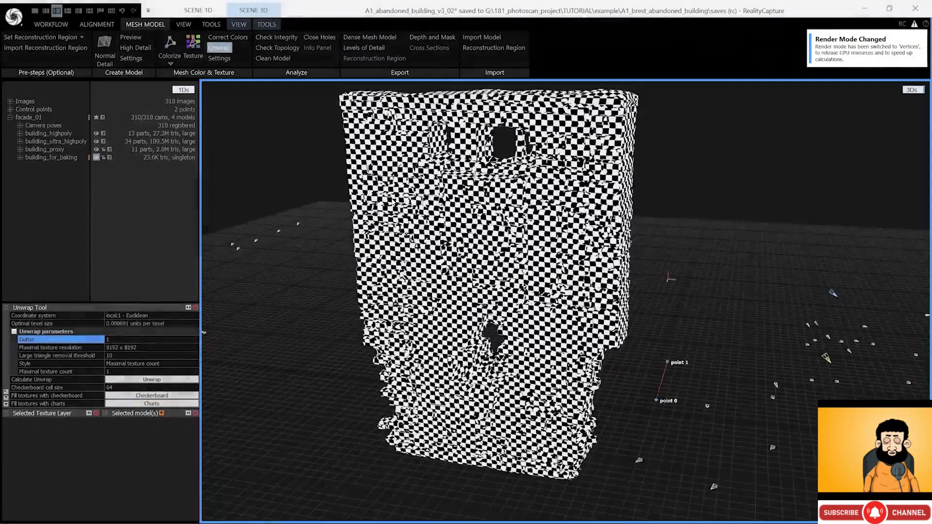
pyautogui.moveTo(392, 202); pyautogui.dragTo(374, 215, button='right')
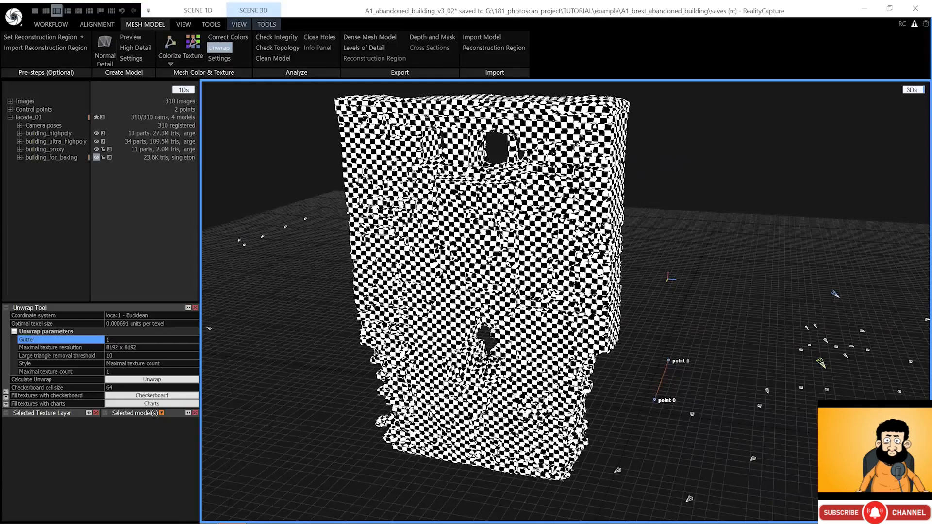
pyautogui.scroll(1, 405, 204)
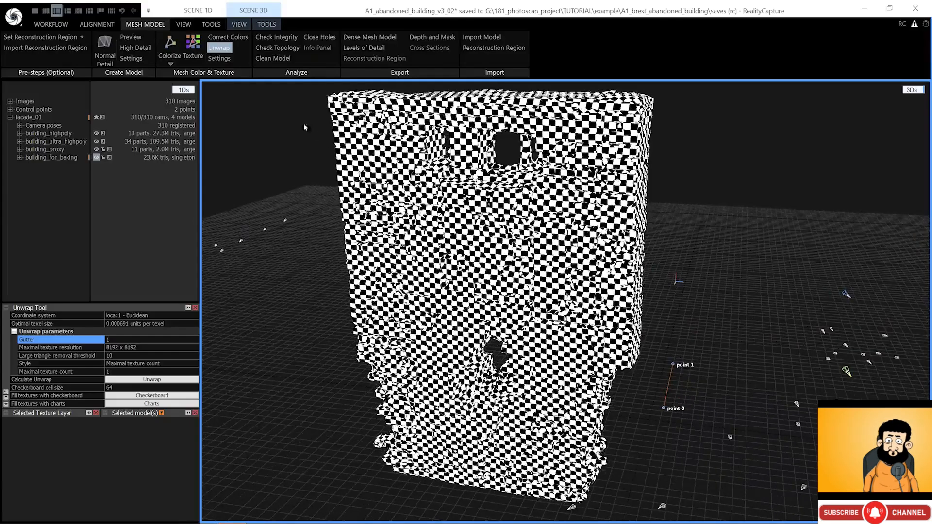
pyautogui.click(220, 49)
# - Reproject building_ultra_highpoly's texture onto building_for_baking with Texture Reprojection, then fold the panels
pyautogui.click(211, 24)
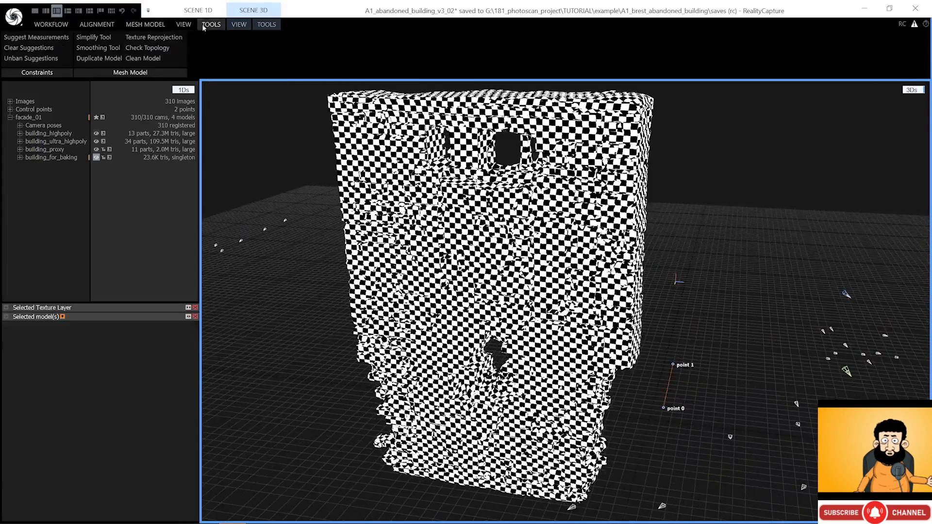
pyautogui.click(155, 41)
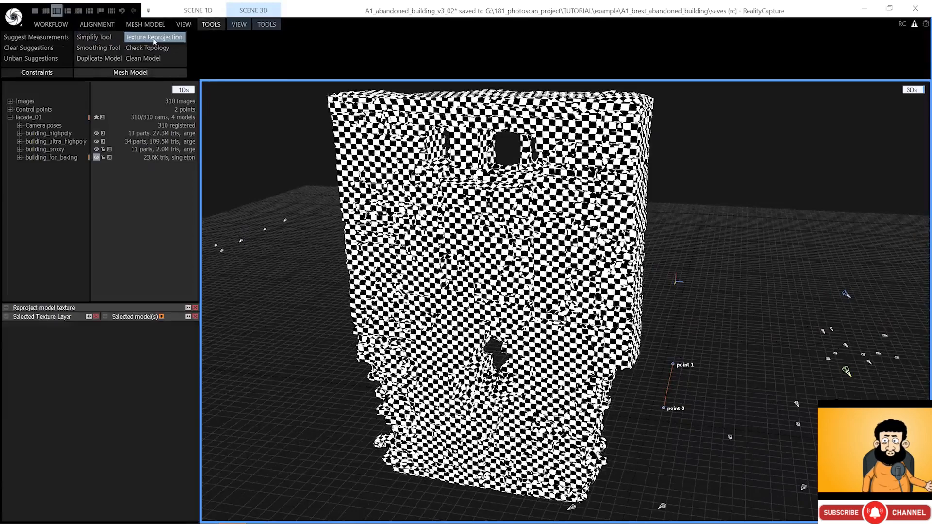
pyautogui.click(5, 308)
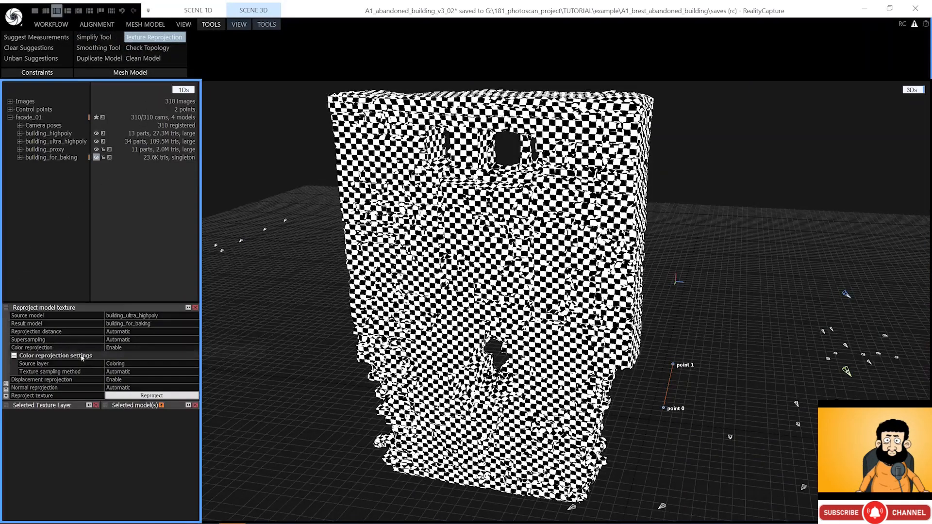
pyautogui.click(143, 396)
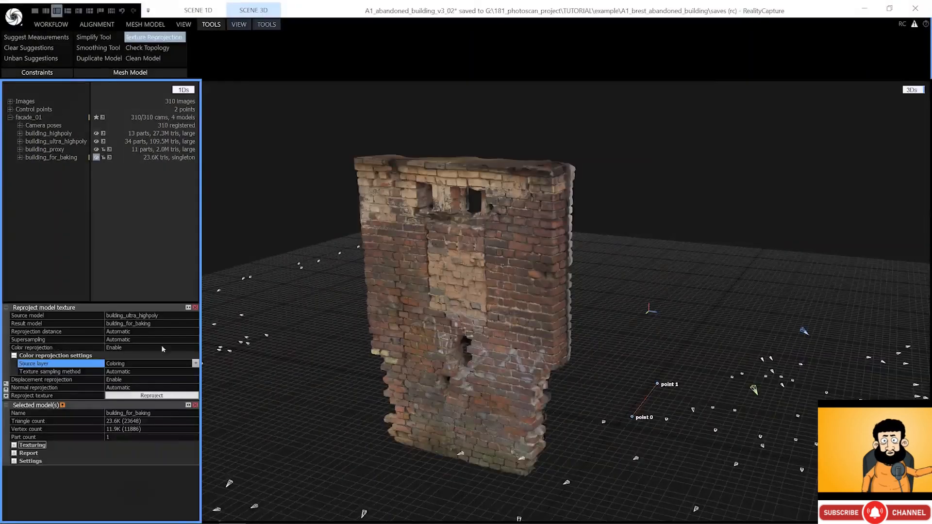
pyautogui.click(6, 308)
pyautogui.click(6, 316)
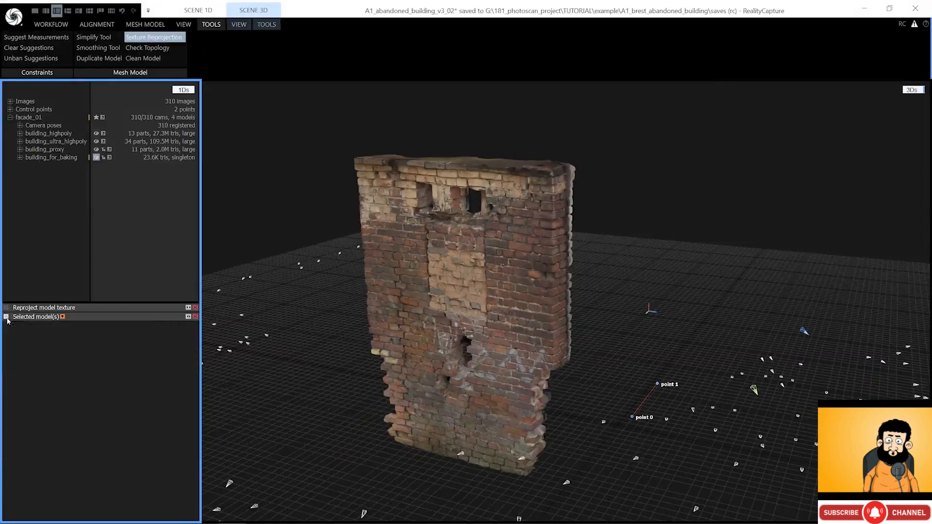
pyautogui.click(20, 158)
pyautogui.click(57, 182)
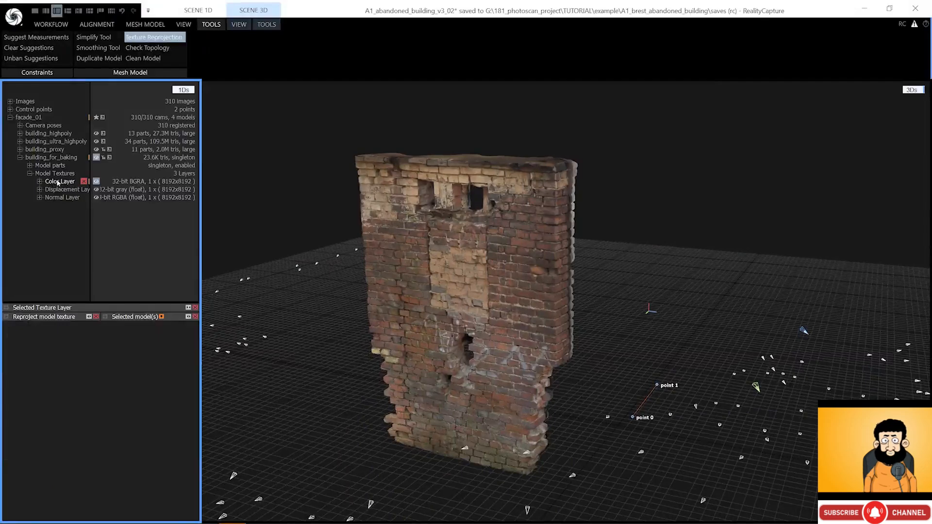
pyautogui.click(60, 189)
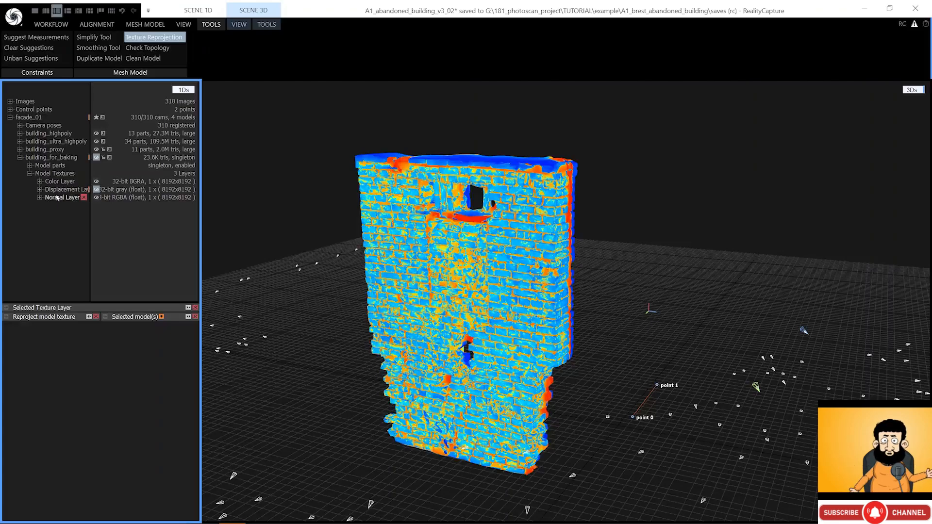
pyautogui.click(54, 198)
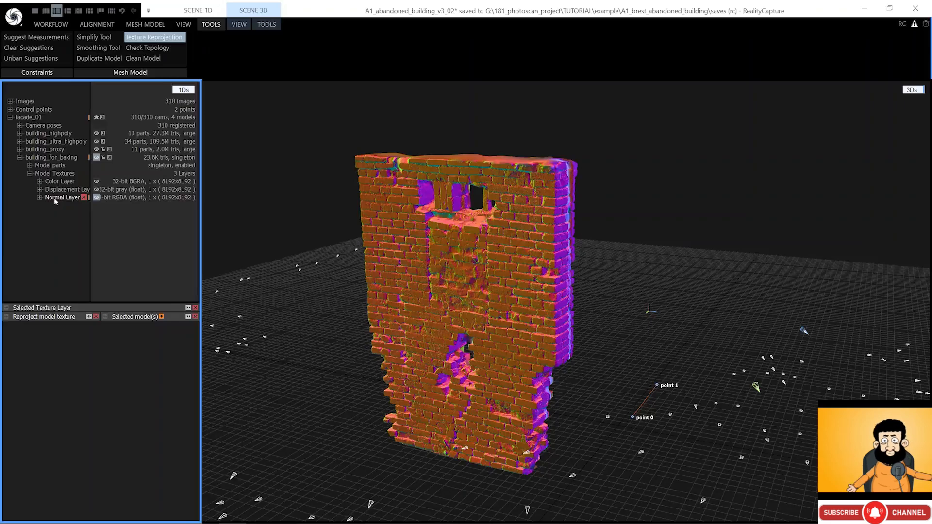
pyautogui.click(53, 180)
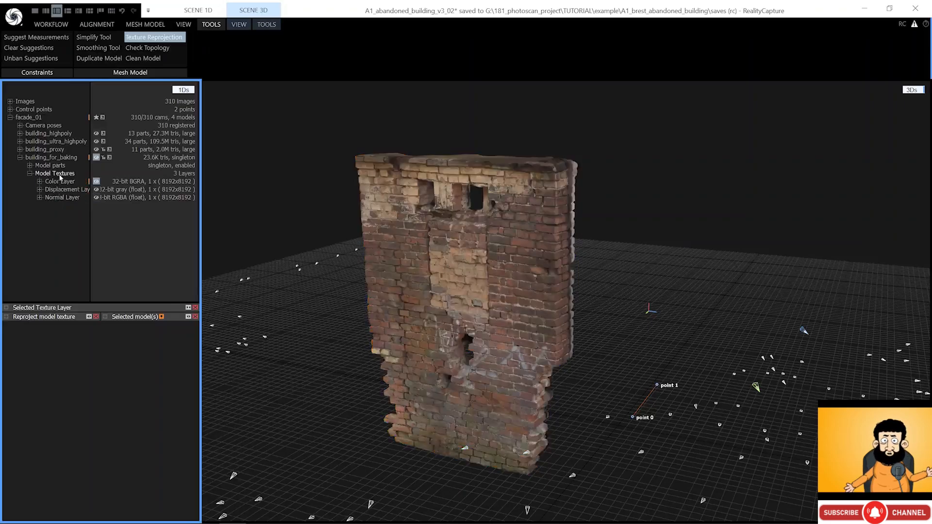
pyautogui.click(20, 157)
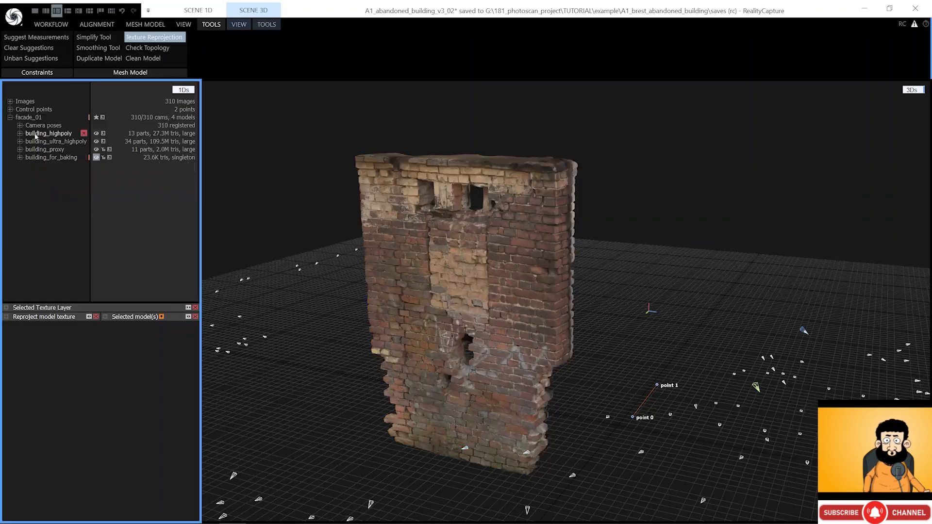
# - Close the reprojection panel and start exporting the dense mesh model into the export folder
pyautogui.click(141, 38)
pyautogui.click(141, 25)
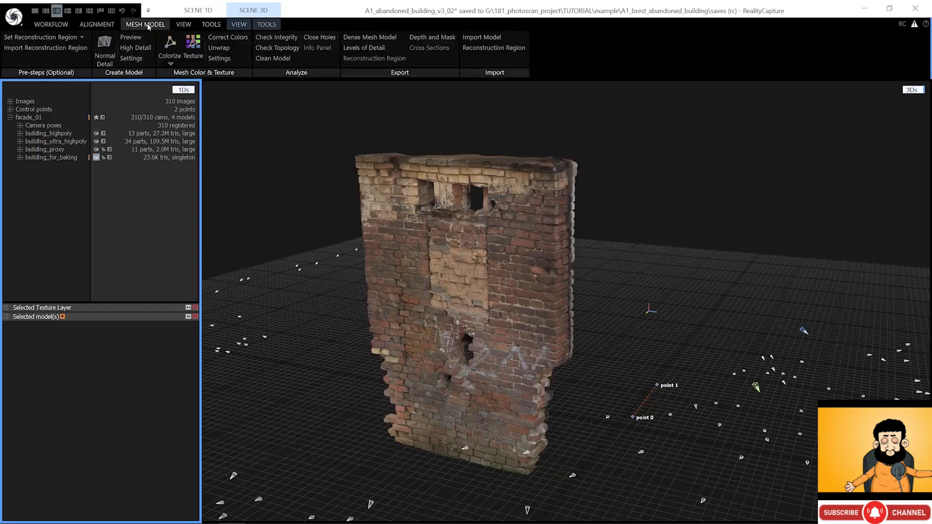
pyautogui.click(369, 38)
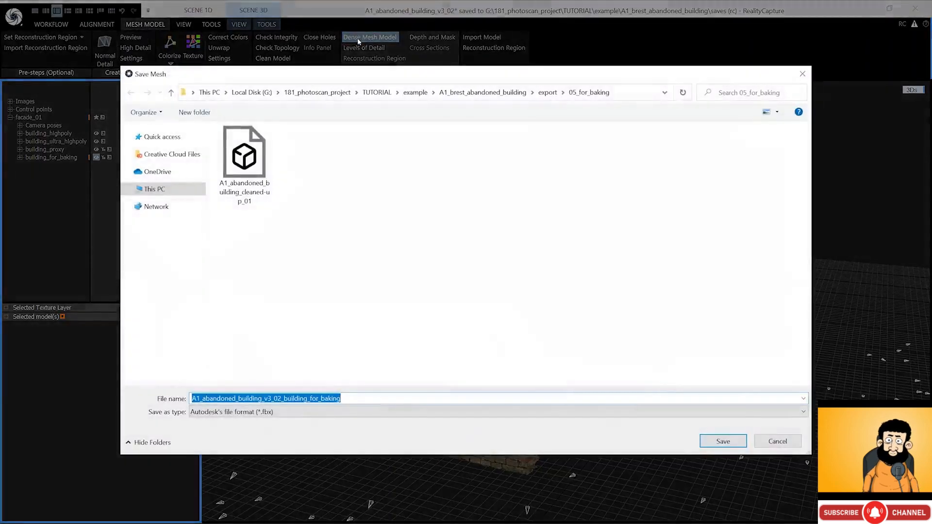
pyautogui.click(548, 92)
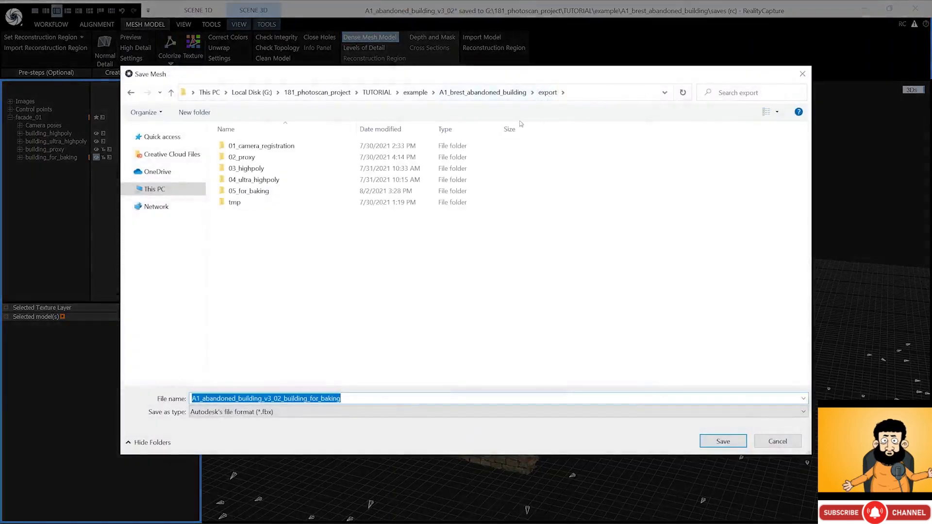
# - Create the folder 06_baked_textures with a 06a subfolder inside it, and open 06a
pyautogui.hotkey('ctrl', 'shift', 'n')
pyautogui.write('06_baked')
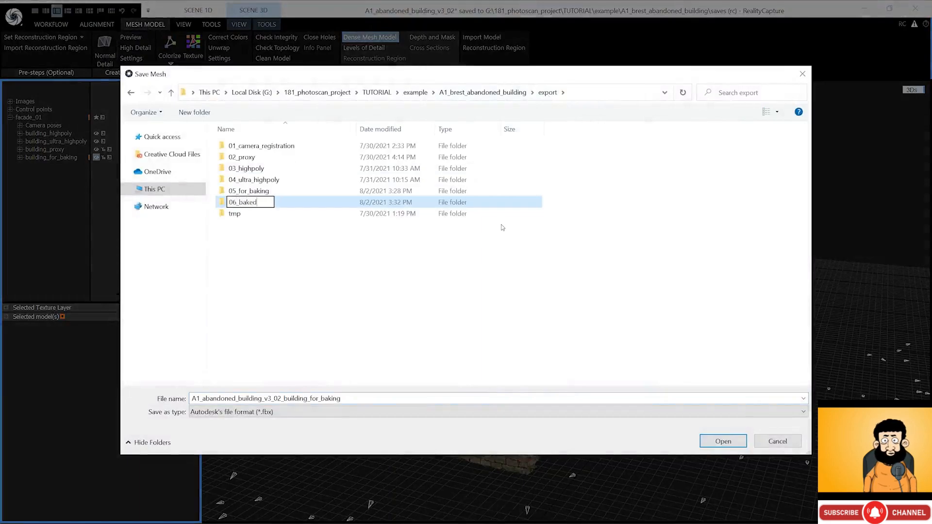
pyautogui.press('Return')
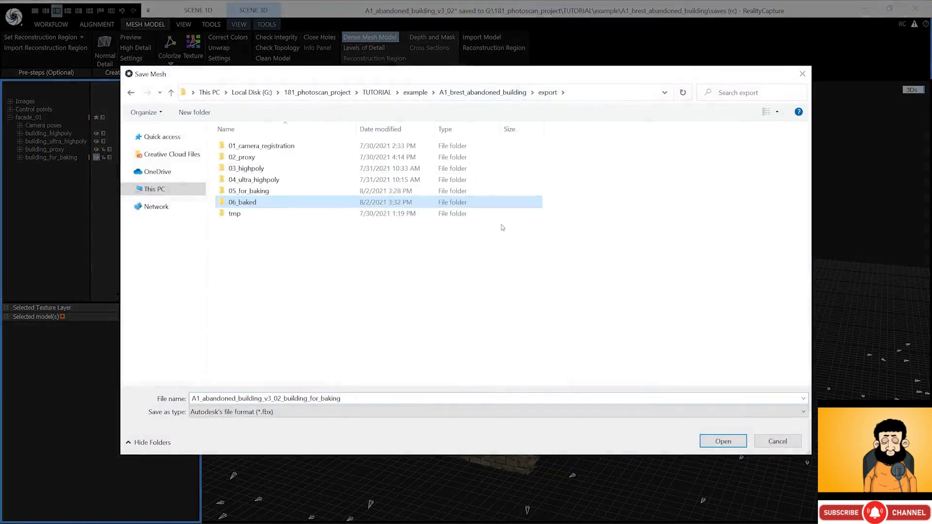
pyautogui.press('F2')
pyautogui.press('End')
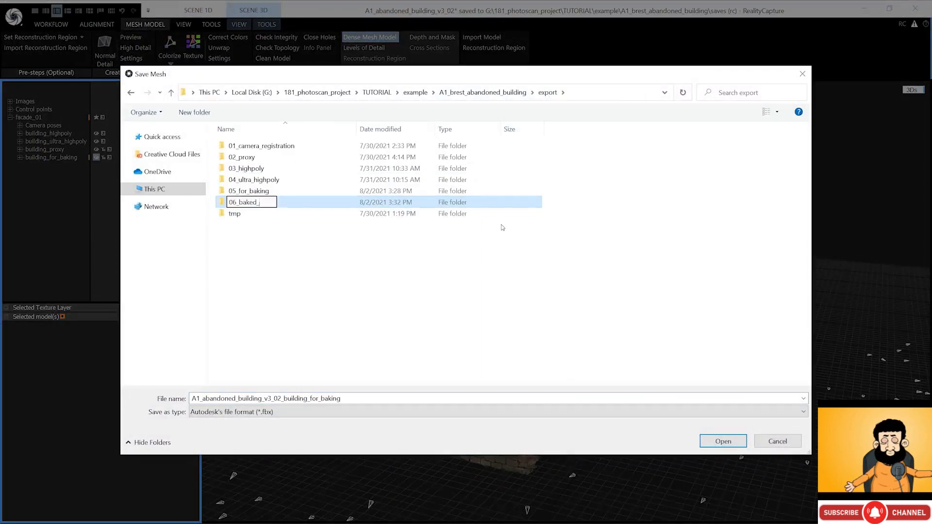
pyautogui.write('_textures')
pyautogui.press('Return')
pyautogui.press('Return')
pyautogui.hotkey('ctrl', 'shift', 'n')
pyautogui.write('06a')
pyautogui.press('Return')
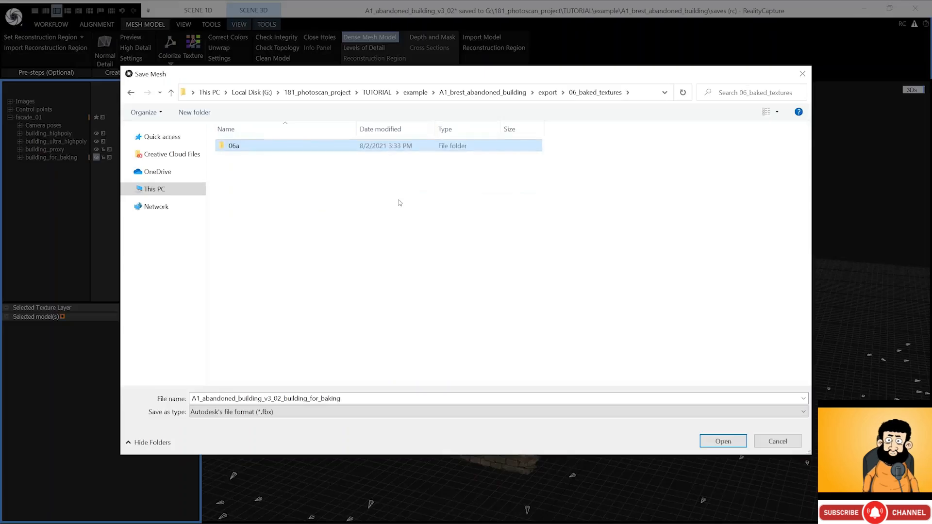
pyautogui.doubleClick(290, 146)
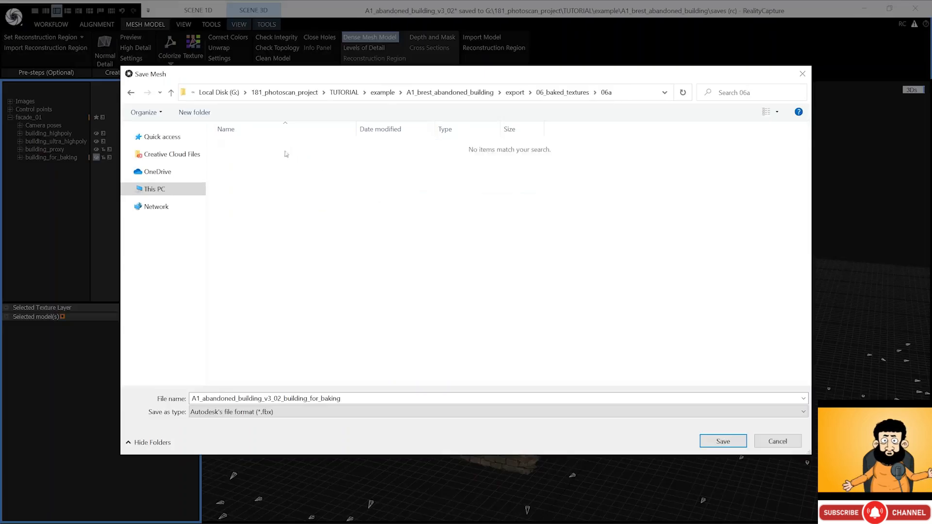
# - Save the mesh as A1_abandoned_building_baked_textures_01a in 06a
pyautogui.doubleClick(271, 406)
pyautogui.write('A1_abandoned_building_baked_textures_01a')
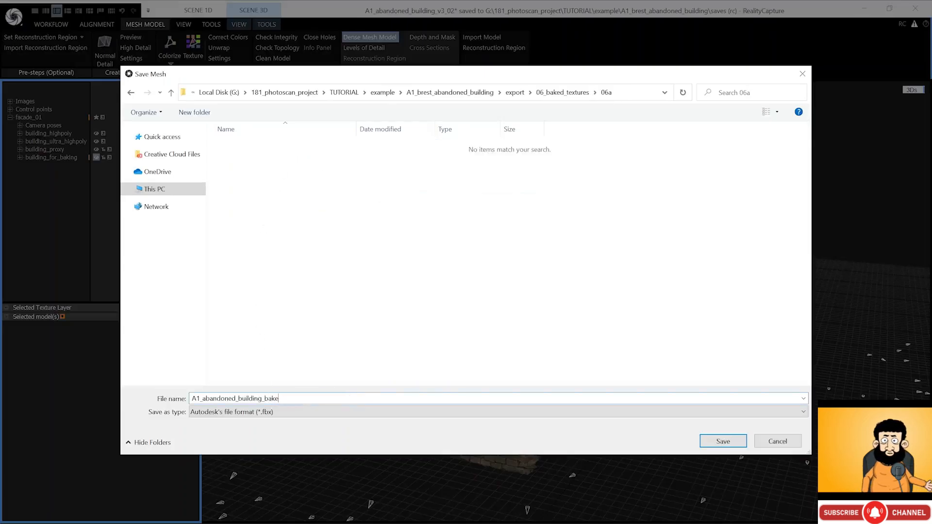
pyautogui.click(718, 441)
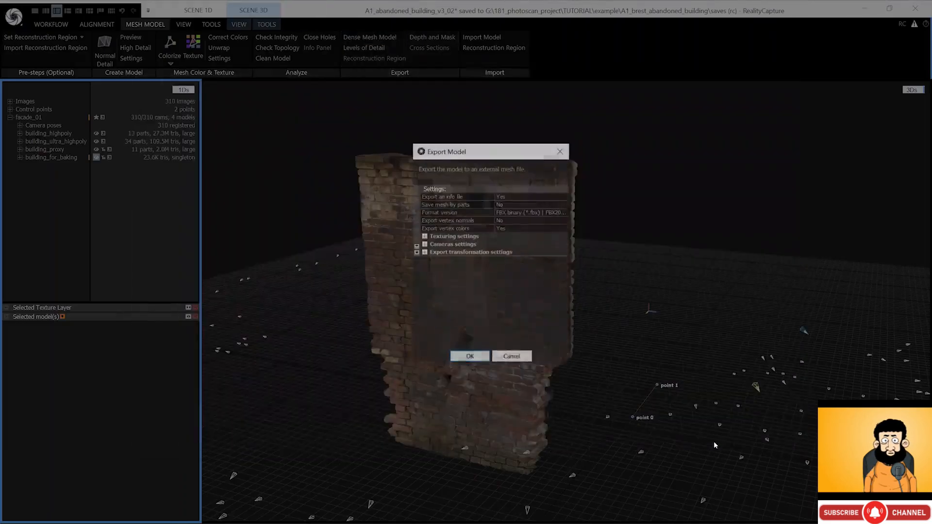
# - Keep the Displacement Layer at 32-bit gray (float) in Texturing settings and confirm the export
pyautogui.click(442, 237)
pyautogui.moveTo(564, 265); pyautogui.dragTo(568, 307)
pyautogui.click(527, 290)
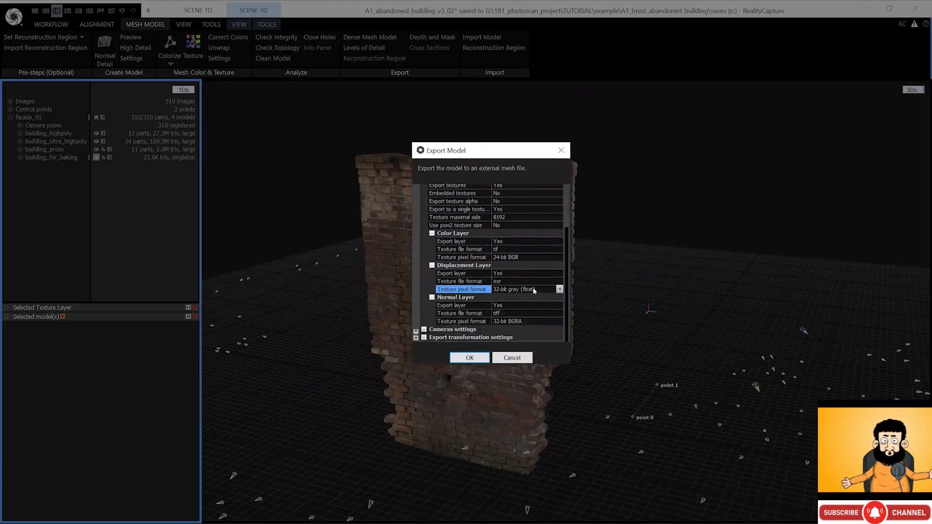
pyautogui.click(560, 290)
pyautogui.click(560, 291)
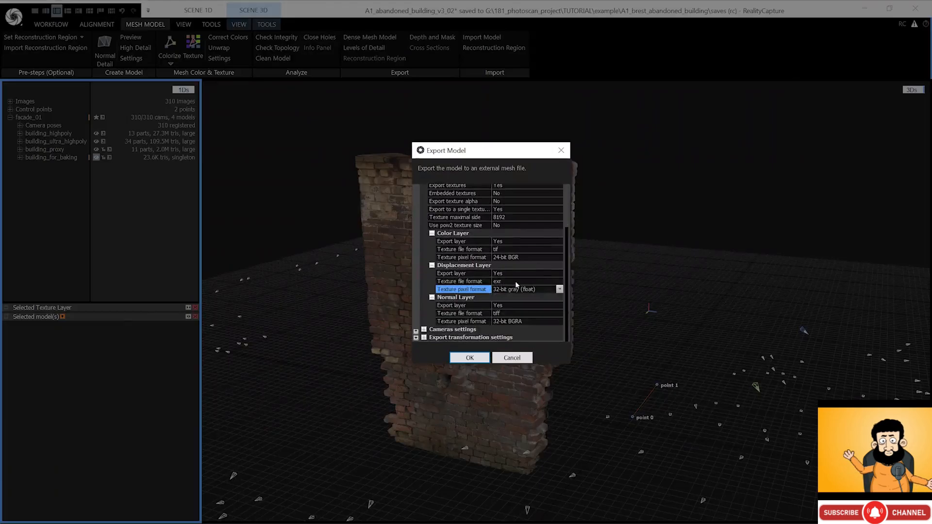
pyautogui.click(523, 282)
pyautogui.click(470, 358)
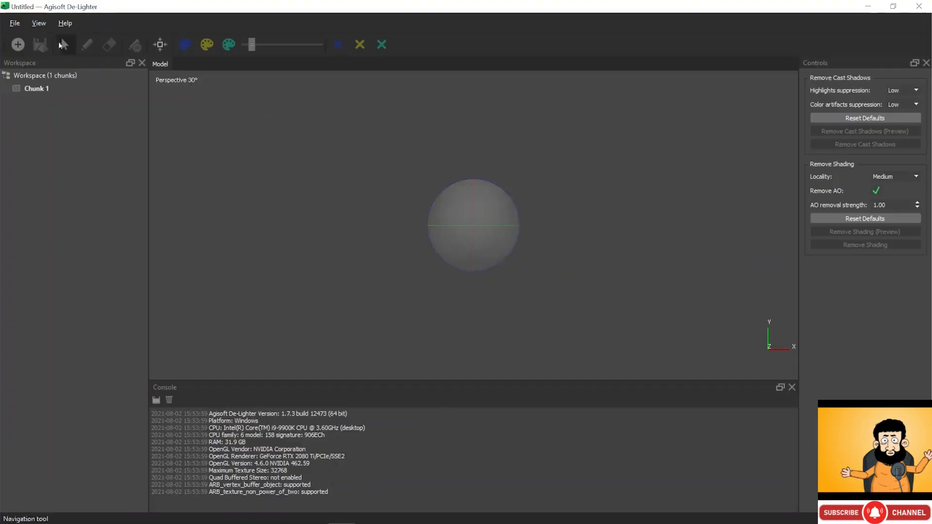
# - Import A1_abandoned_building_baked_textures_01a.fbx from export/06_baked_textures/06a and orbit to face the wall
pyautogui.click(15, 23)
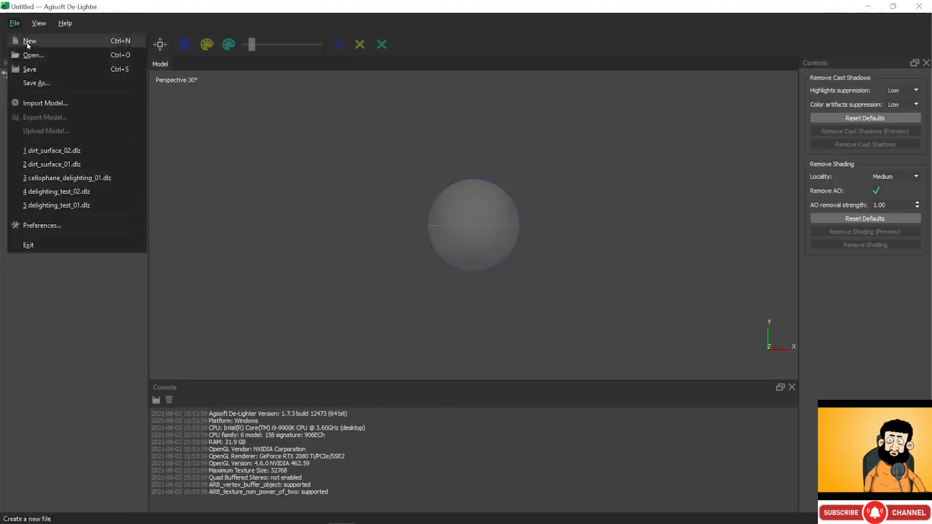
pyautogui.click(48, 103)
pyautogui.doubleClick(252, 202)
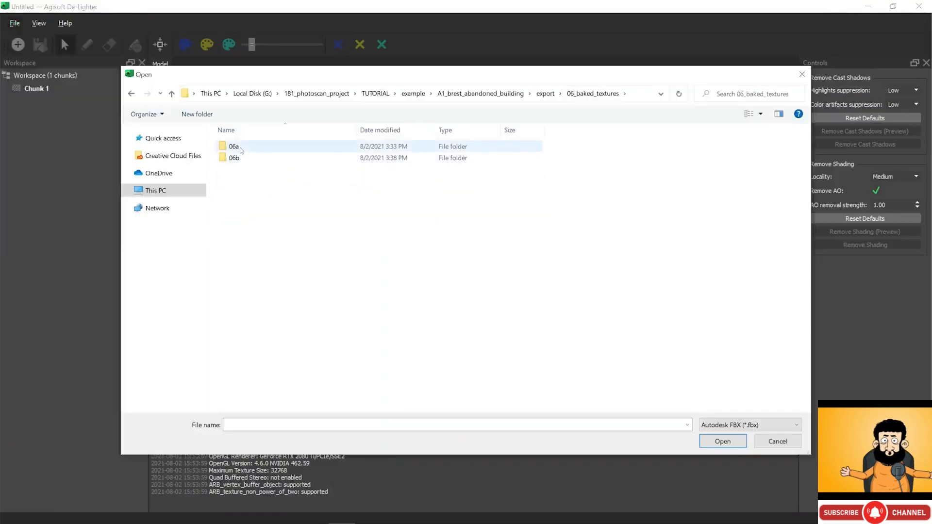
pyautogui.doubleClick(243, 145)
pyautogui.click(247, 159)
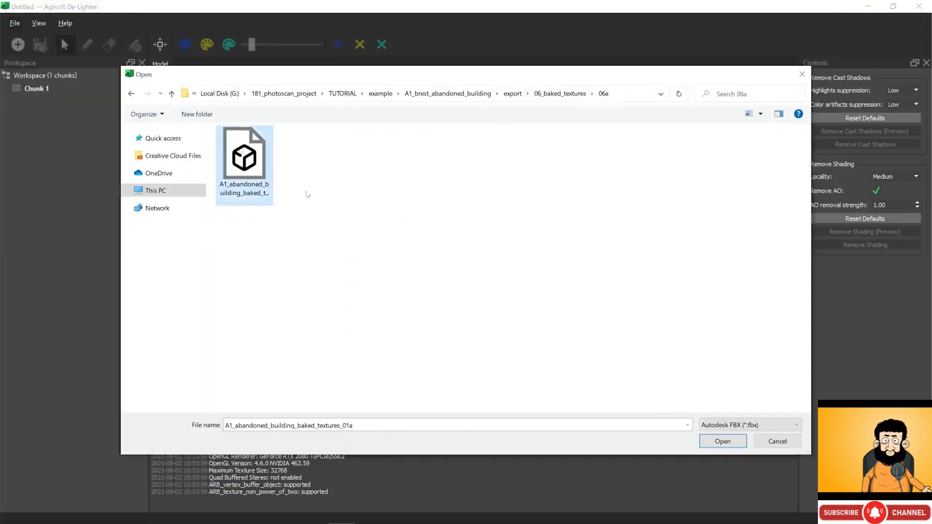
pyautogui.click(723, 442)
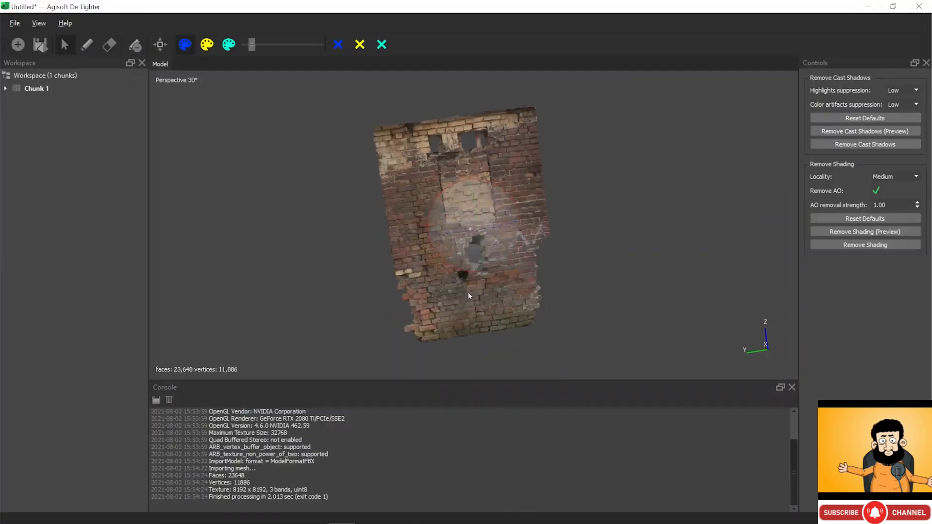
pyautogui.moveTo(463, 212); pyautogui.dragTo(440, 242)
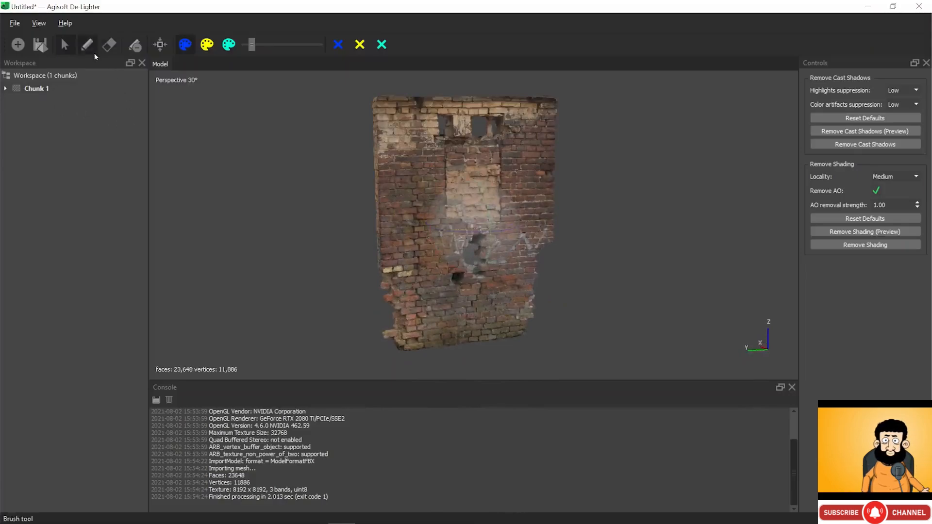
# - With an enlarged Unlit brush, paint blue shadow marks in the holes, along their edges and on the wall edges
pyautogui.click(185, 44)
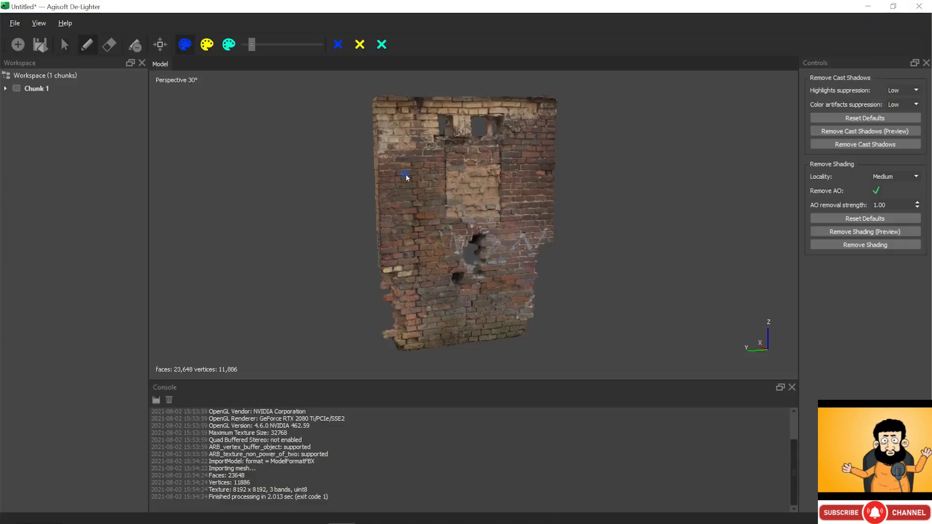
pyautogui.moveTo(247, 46); pyautogui.dragTo(253, 47)
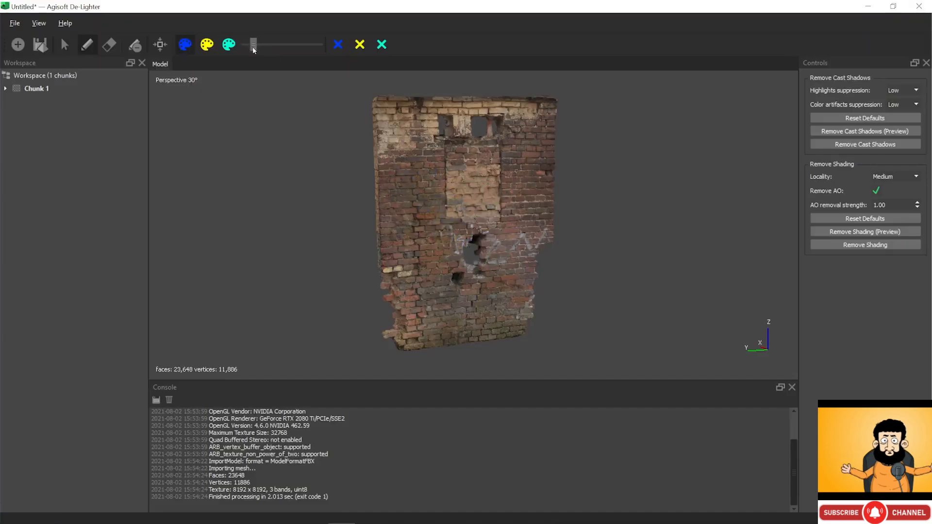
pyautogui.scroll(6, 480, 253)
pyautogui.scroll(-3, 486, 268)
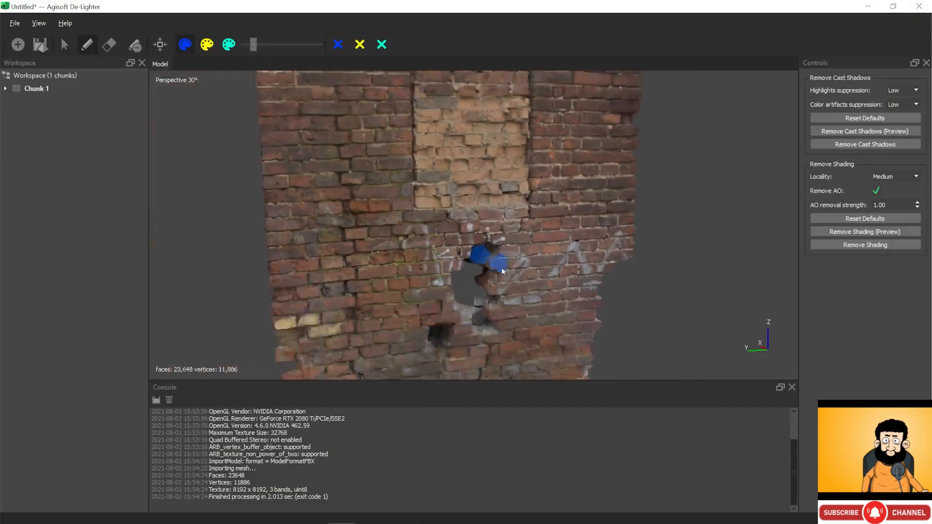
pyautogui.moveTo(502, 267); pyautogui.dragTo(508, 173, button='middle')
pyautogui.scroll(4, 437, 242)
pyautogui.moveTo(426, 242); pyautogui.dragTo(422, 252)
pyautogui.scroll(-3, 421, 253)
pyautogui.moveTo(464, 276); pyautogui.dragTo(477, 304, button='middle')
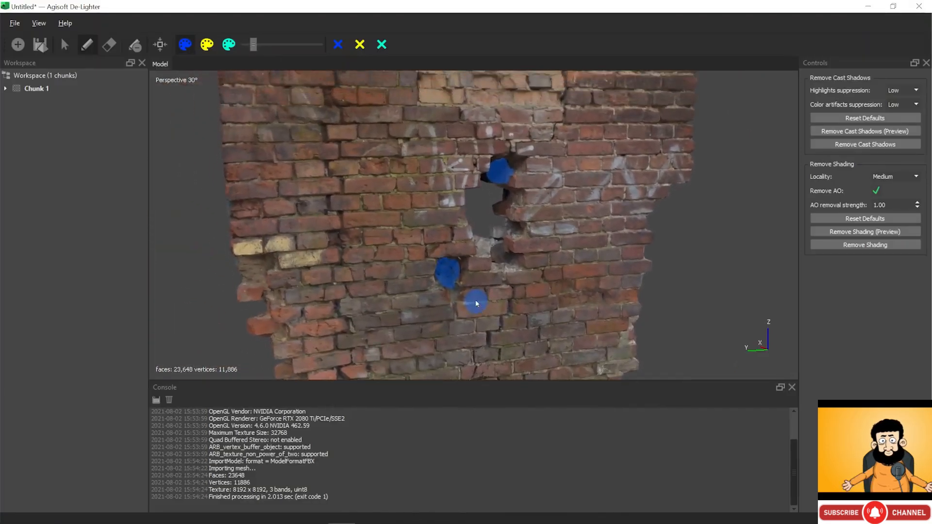
pyautogui.moveTo(482, 251); pyautogui.dragTo(516, 238)
pyautogui.scroll(-4, 516, 238)
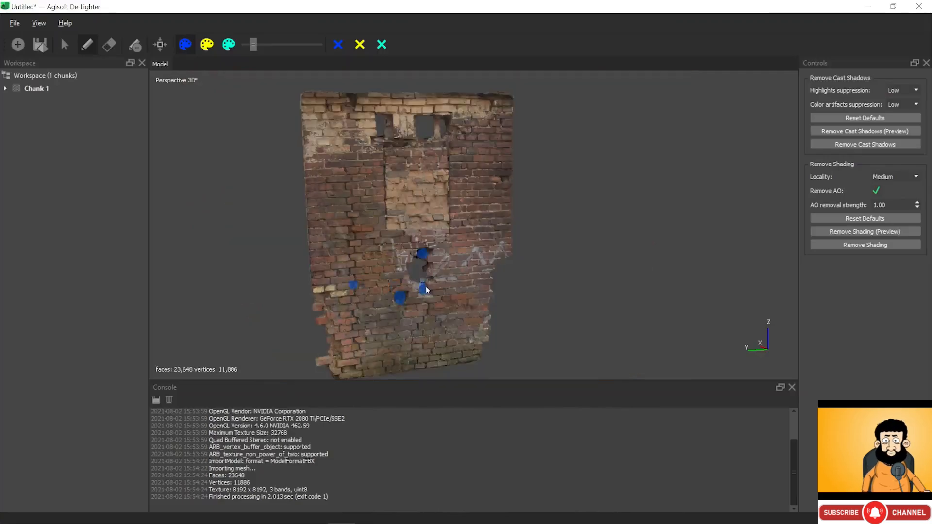
pyautogui.moveTo(392, 144); pyautogui.dragTo(405, 144)
pyautogui.click(433, 141)
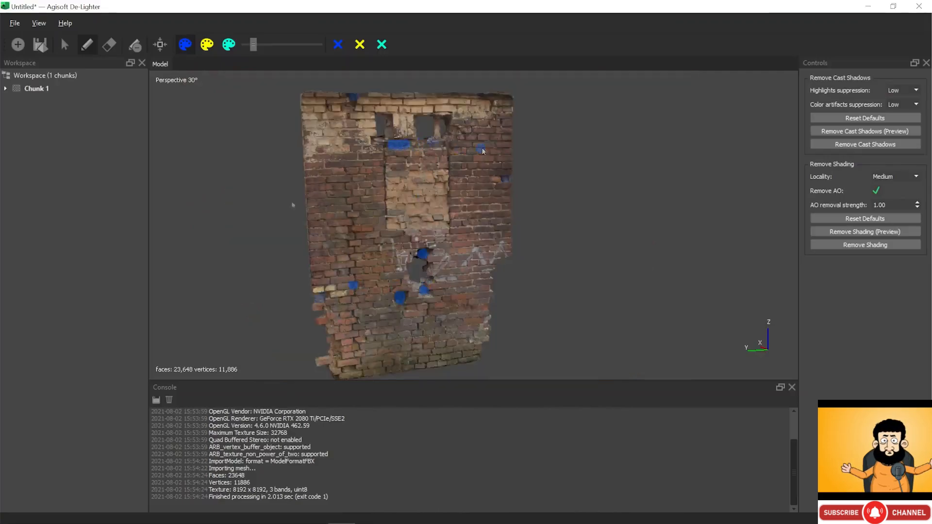
pyautogui.click(506, 180)
pyautogui.click(354, 97)
pyautogui.click(319, 297)
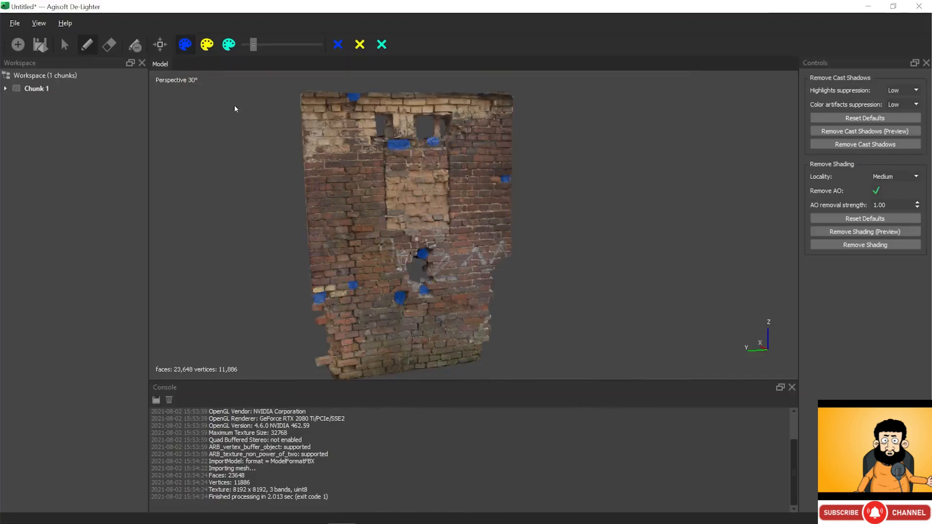
# - Paint Lit yellow marks on the bright wall patches, then remove cast shadows
pyautogui.click(208, 44)
pyautogui.moveTo(396, 183)
pyautogui.mouseDown()
pyautogui.moveTo(399, 205)
pyautogui.moveTo(417, 194)
pyautogui.moveTo(431, 201)
pyautogui.mouseUp()
pyautogui.moveTo(323, 129); pyautogui.dragTo(343, 180)
pyautogui.moveTo(369, 230); pyautogui.dragTo(366, 263)
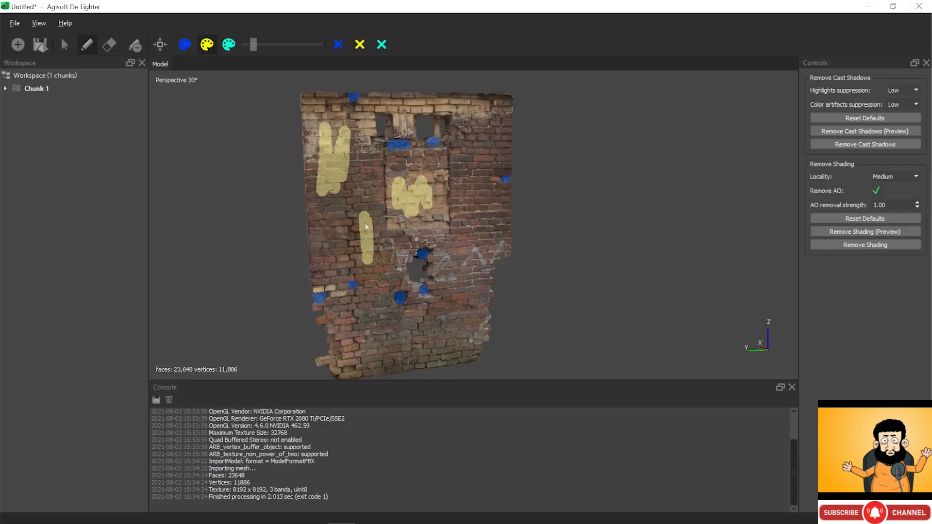
pyautogui.moveTo(377, 302)
pyautogui.mouseDown()
pyautogui.moveTo(374, 313)
pyautogui.moveTo(388, 331)
pyautogui.mouseUp()
pyautogui.click(463, 332)
pyautogui.moveTo(464, 332); pyautogui.dragTo(471, 331)
pyautogui.moveTo(479, 335); pyautogui.dragTo(481, 335)
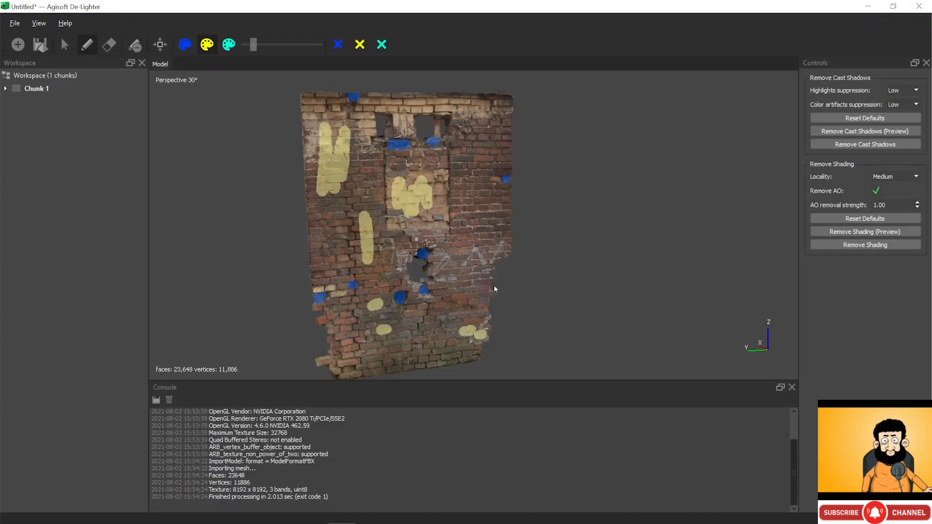
pyautogui.moveTo(477, 114); pyautogui.dragTo(484, 115)
pyautogui.click(492, 183)
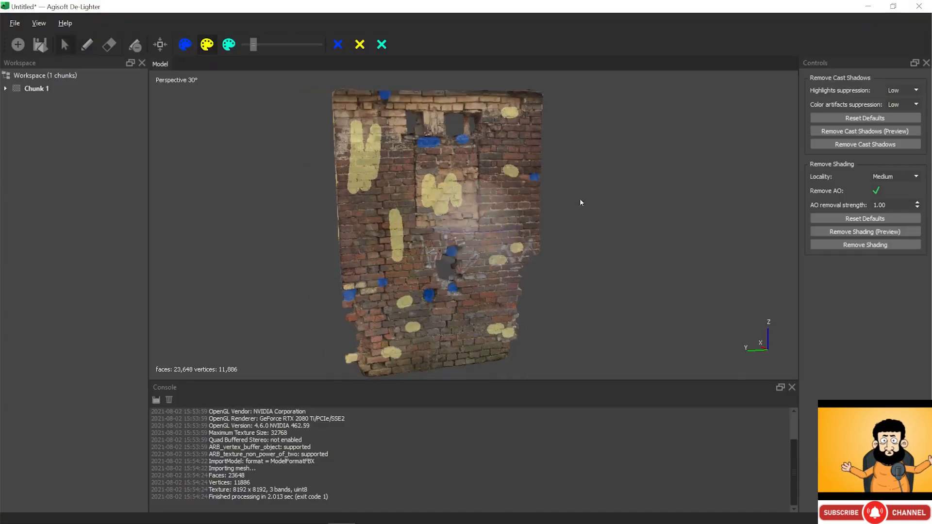
pyautogui.click(878, 146)
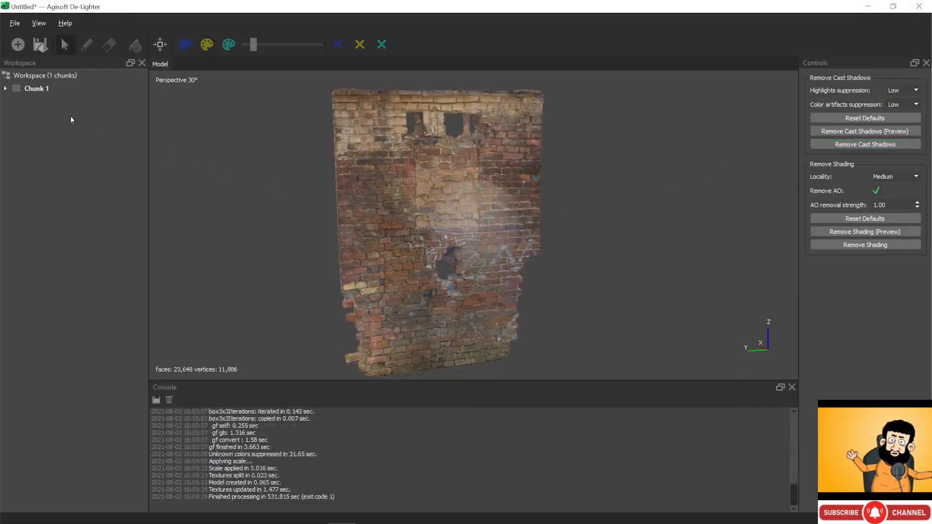
# - Compare the original 3D Model with the de-lighted Processed model in Chunk 1, hiding the brush strokes
pyautogui.click(5, 88)
pyautogui.doubleClick(49, 101)
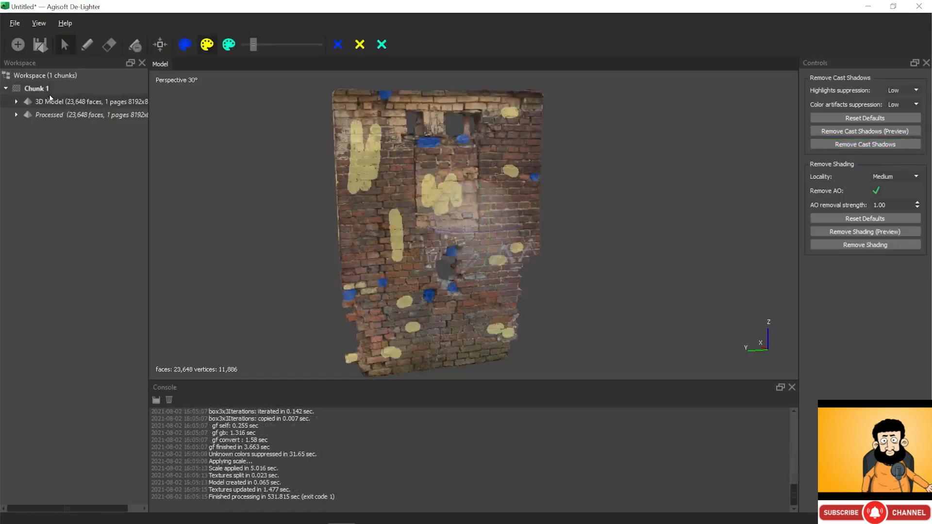
pyautogui.click(136, 46)
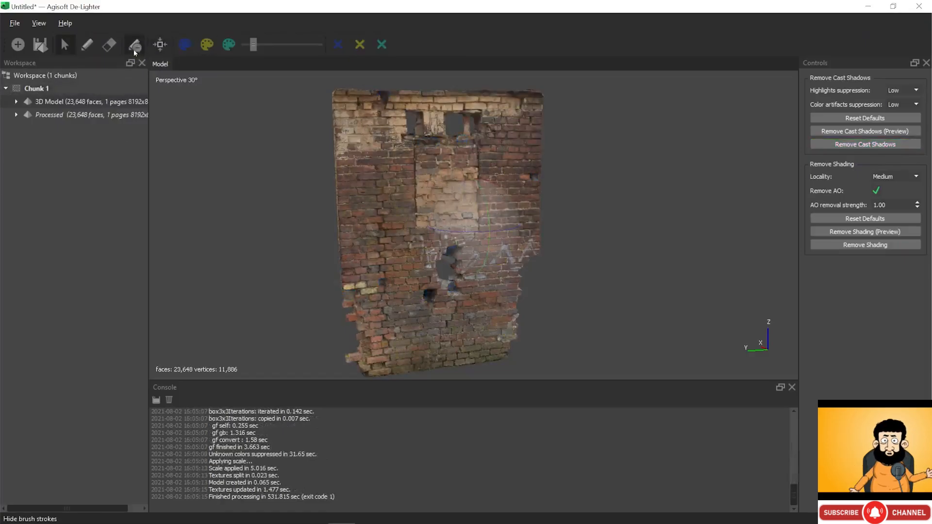
pyautogui.doubleClick(56, 103)
pyautogui.doubleClick(57, 104)
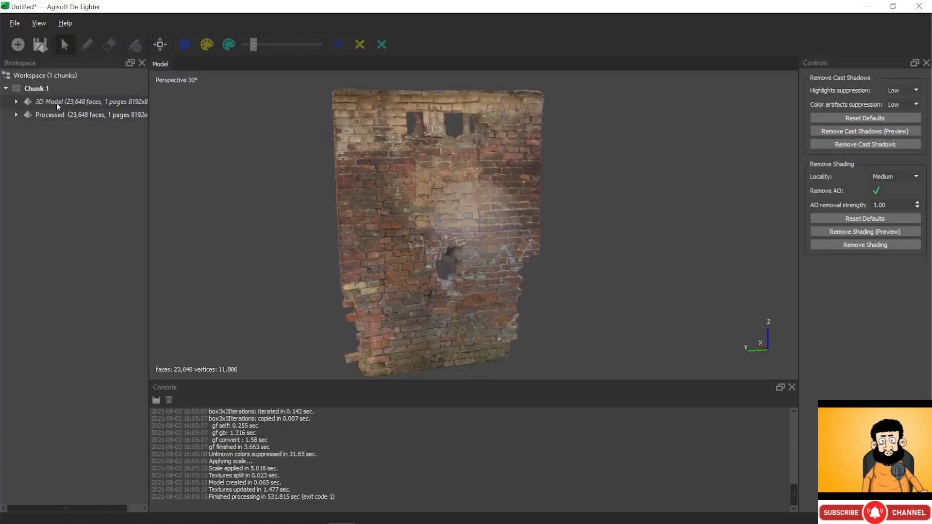
pyautogui.doubleClick(55, 112)
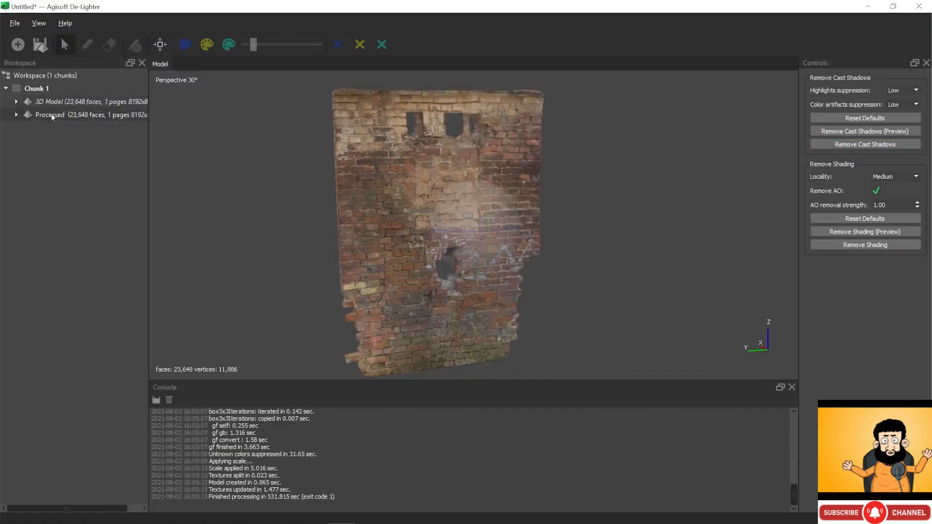
pyautogui.scroll(10, 447, 216)
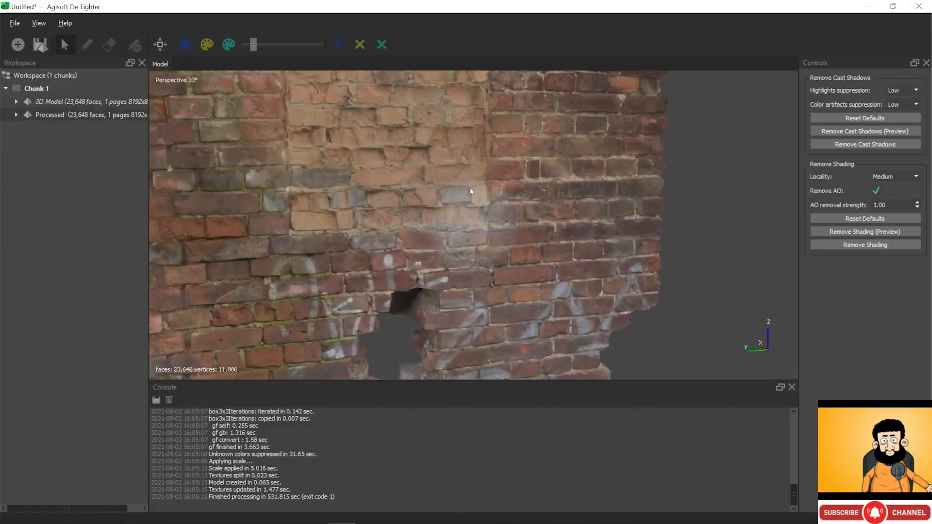
pyautogui.moveTo(447, 371); pyautogui.dragTo(446, 185)
pyautogui.scroll(-10, 446, 185)
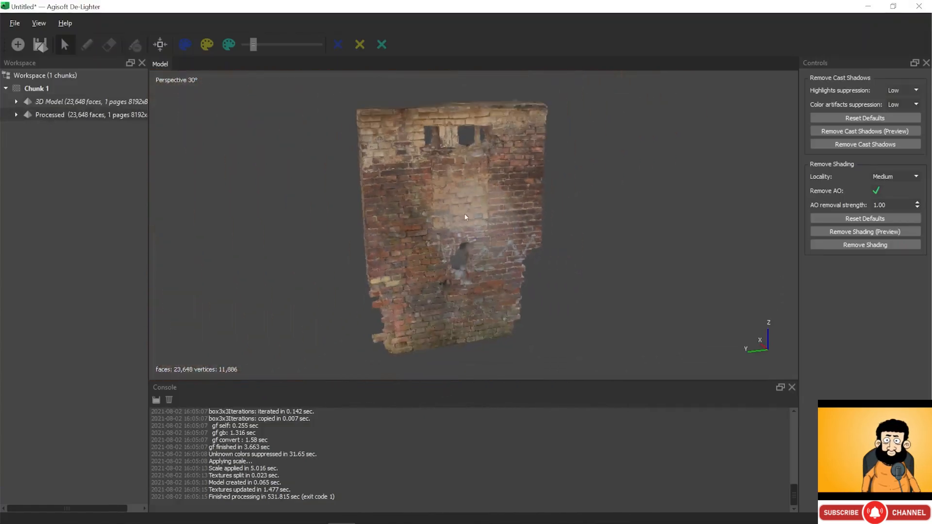
# - Export the processed model as the OBJ 'de-lighted' with TIFF textures instead of JPEG
pyautogui.click(15, 23)
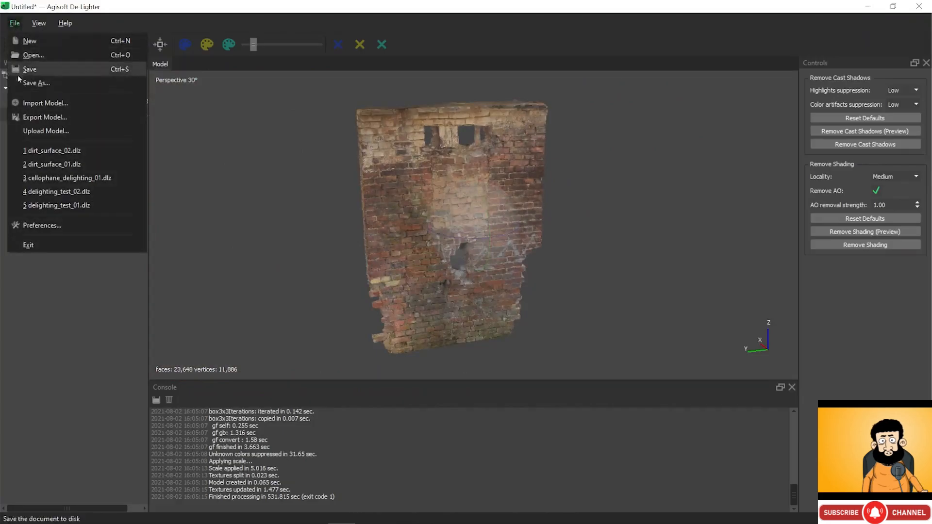
pyautogui.click(27, 117)
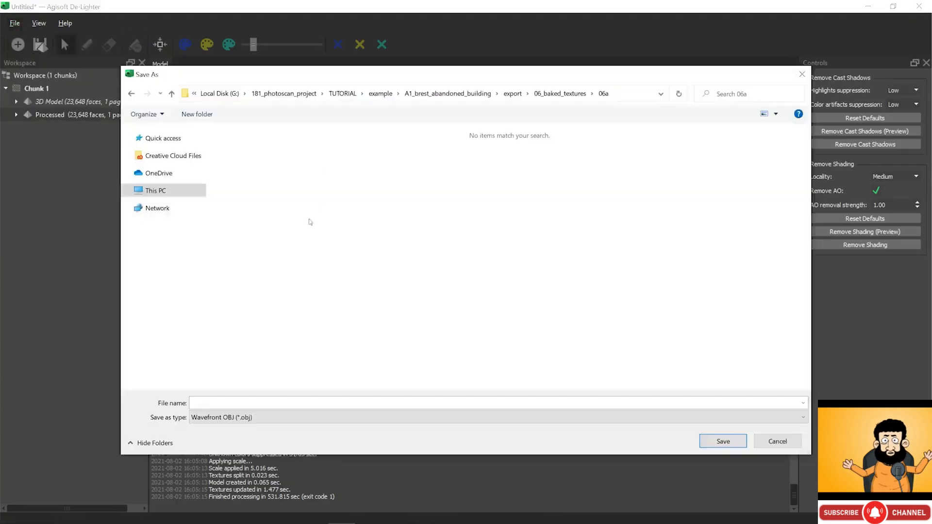
pyautogui.click(302, 402)
pyautogui.write('de-lighted')
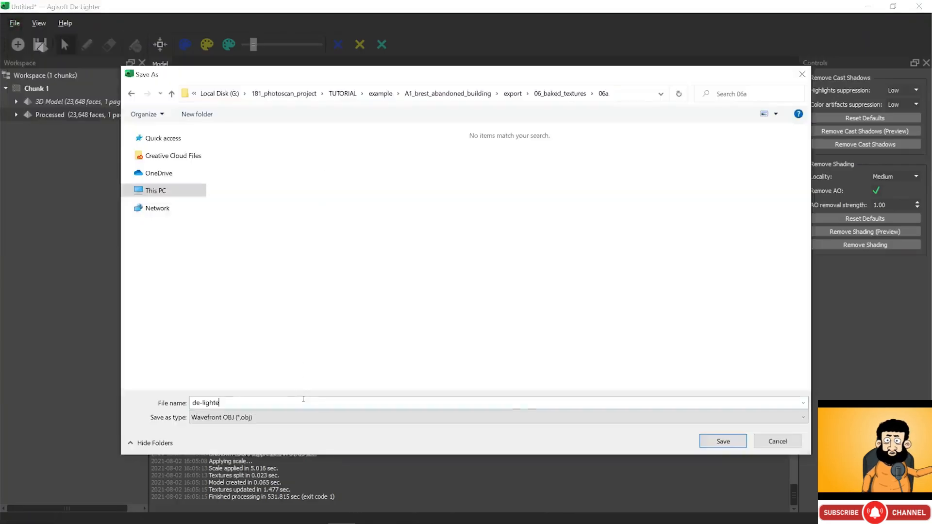
pyautogui.press('Return')
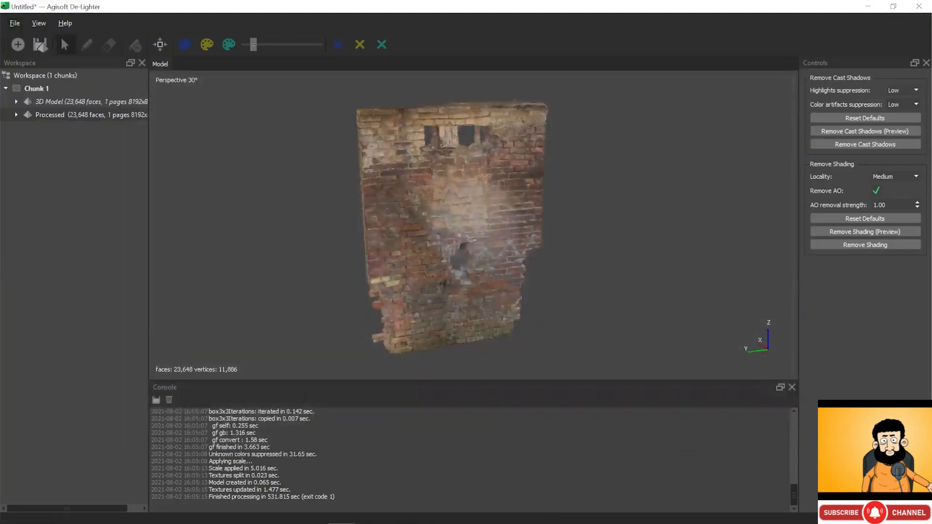
pyautogui.hotkey('alt', 'Tab')
pyautogui.hotkey('alt', 'Tab')
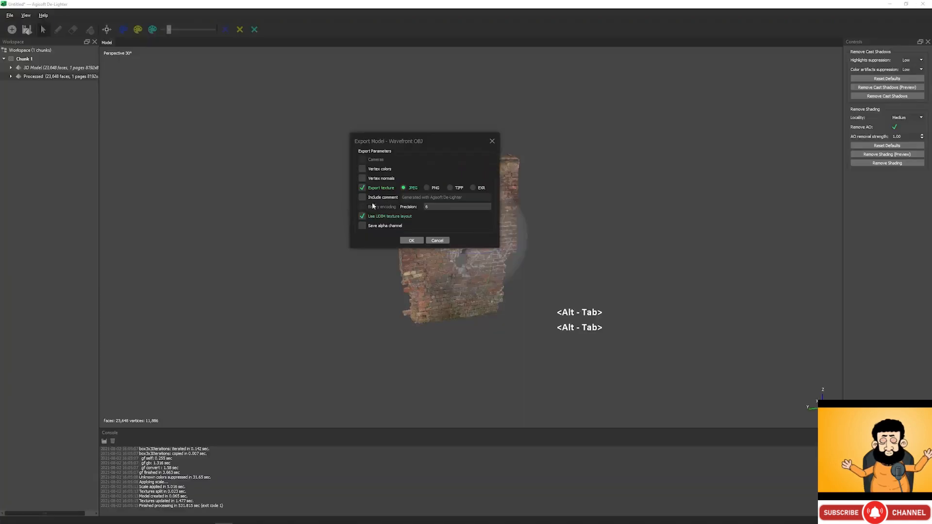
pyautogui.click(450, 188)
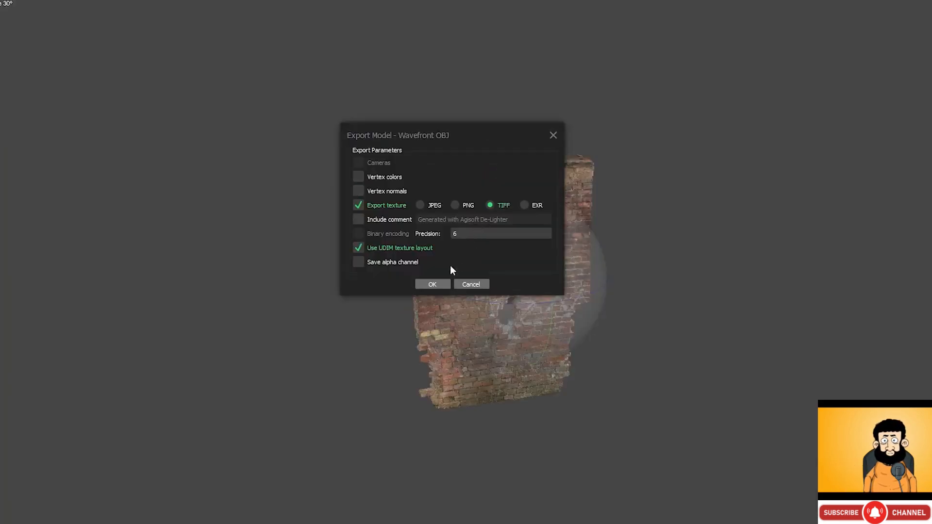
pyautogui.click(439, 284)
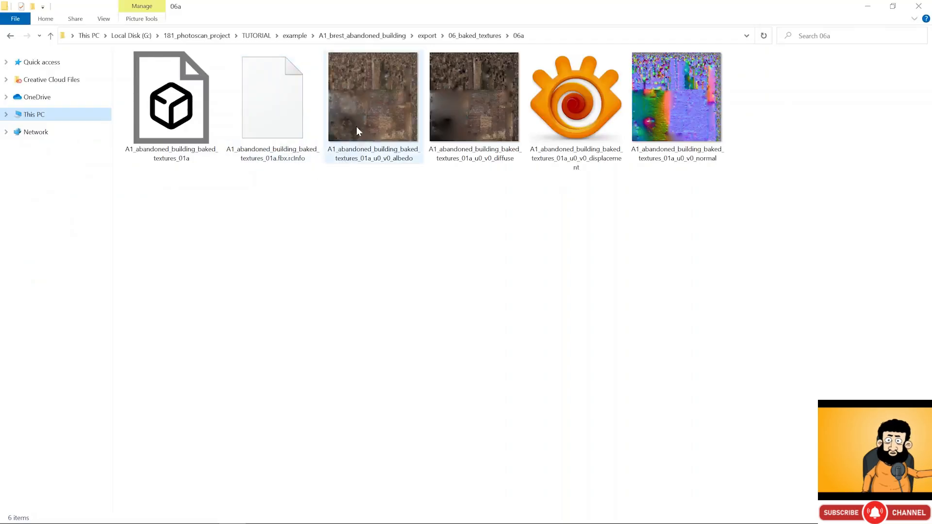
# - Open the baked albedo texture from 06a and flip back and forth between it and the diffuse texture
pyautogui.click(357, 126)
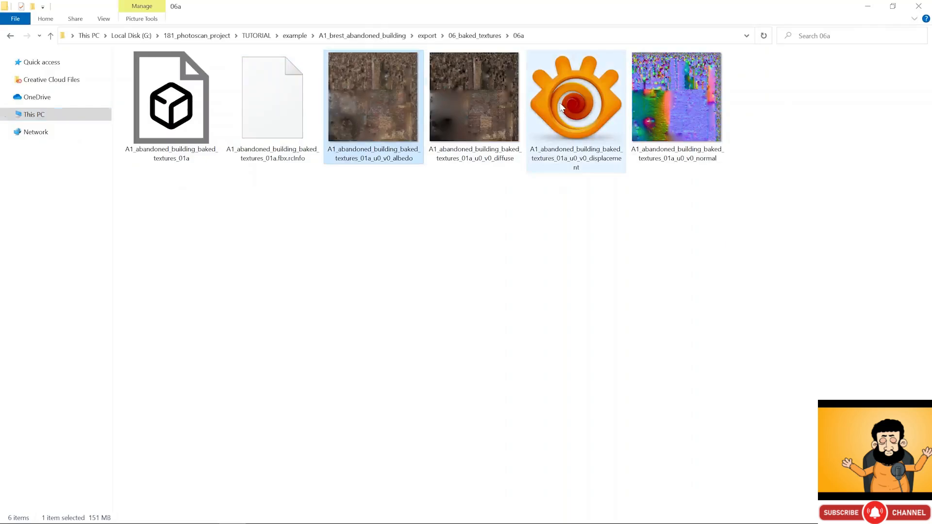
pyautogui.doubleClick(387, 102)
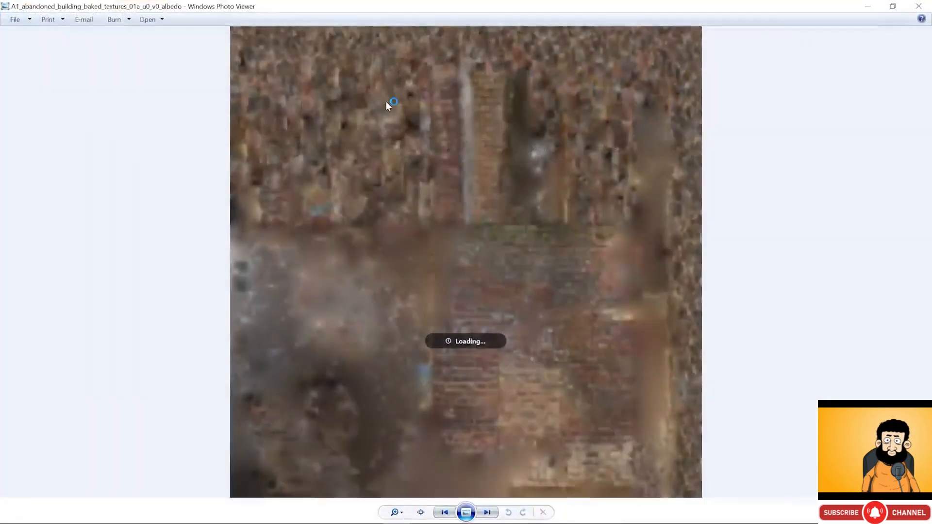
pyautogui.press('Right')
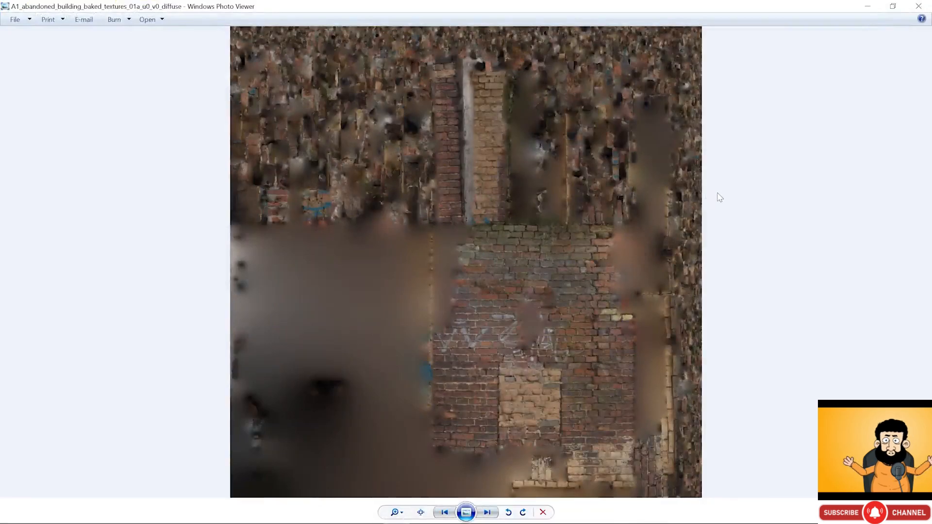
pyautogui.press('Left')
pyautogui.press('Right')
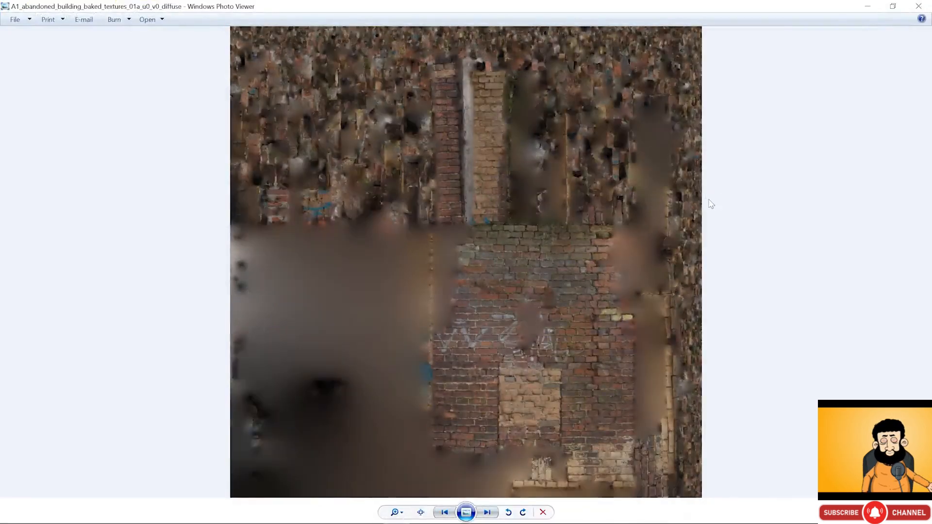
pyautogui.press('Left')
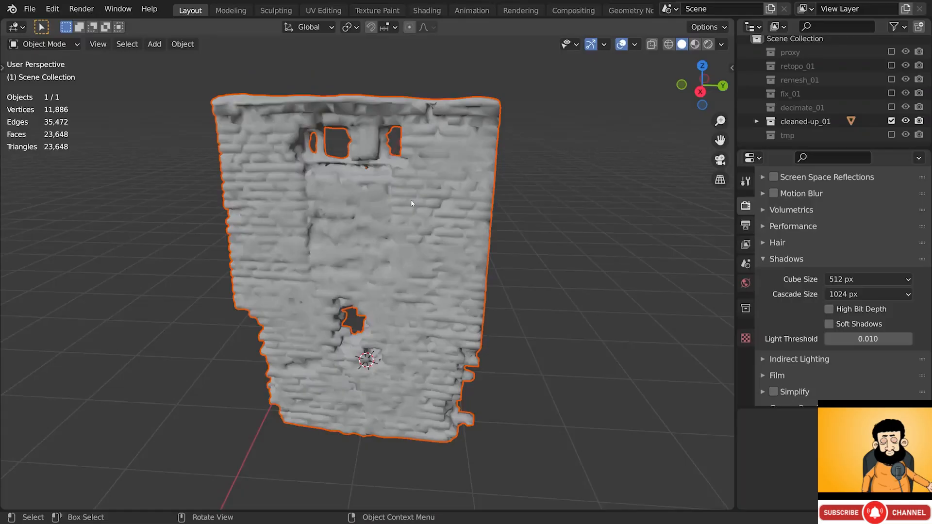
# - Exclude cleaned-up_01, then add a new collection above tmp and name it baked_01
pyautogui.click(891, 121)
pyautogui.rightClick(860, 149)
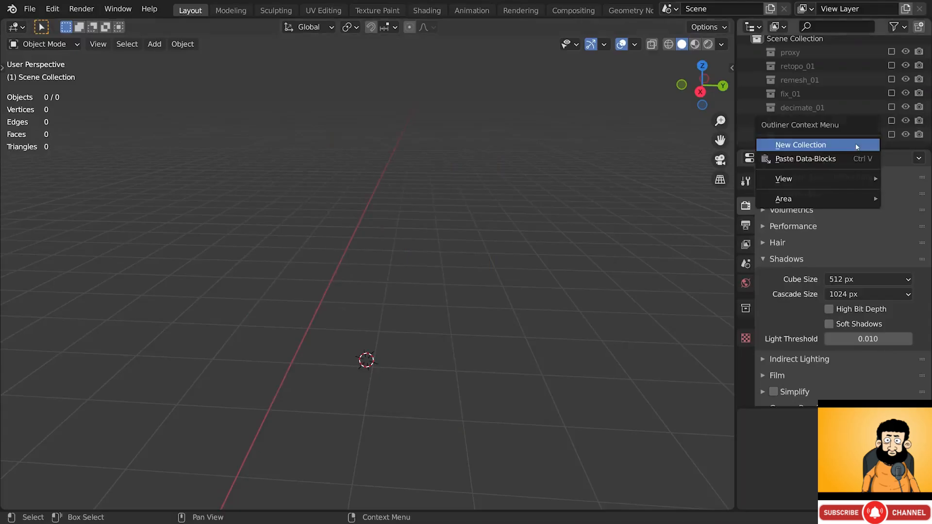
pyautogui.click(856, 147)
pyautogui.scroll(-1, 840, 135)
pyautogui.moveTo(807, 136); pyautogui.dragTo(807, 117)
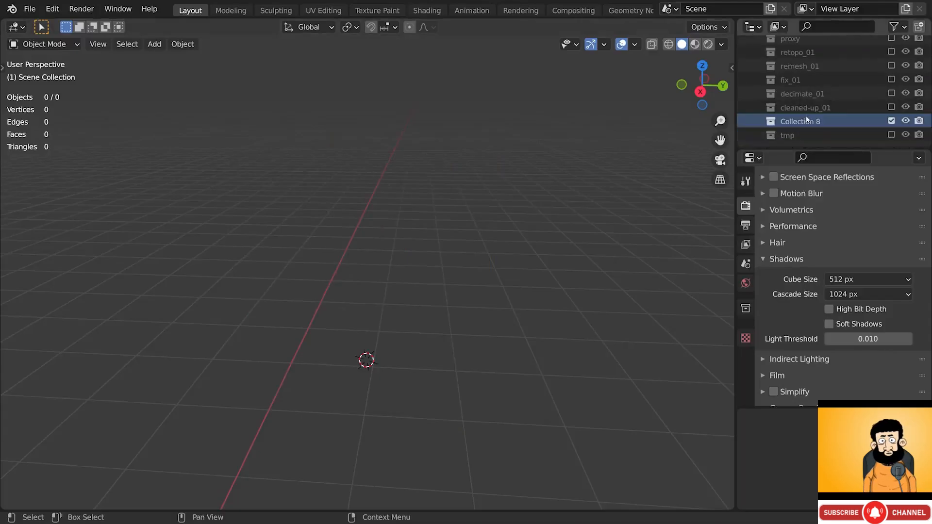
pyautogui.doubleClick(807, 121)
pyautogui.write('baked_01')
pyautogui.press('Return')
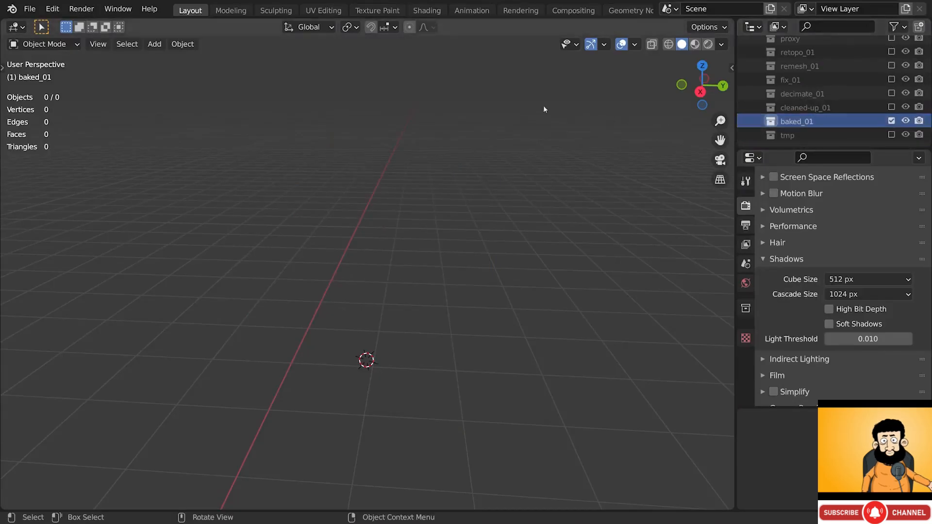
pyautogui.click(30, 9)
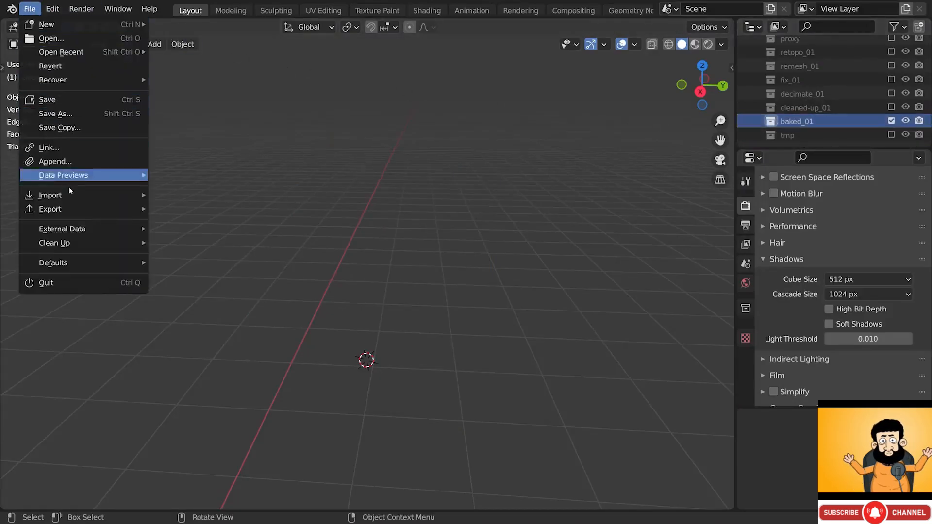
# - Import A1_abandoned_building_baked_textures_01a.fbx from 06_baked_textures/06a via the FBX importer
pyautogui.moveTo(72, 195)
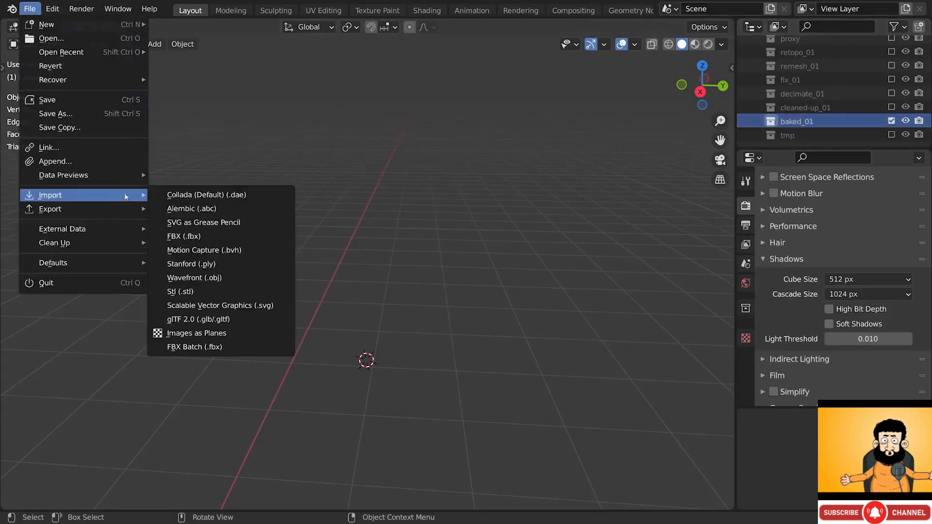
pyautogui.click(233, 237)
pyautogui.doubleClick(343, 246)
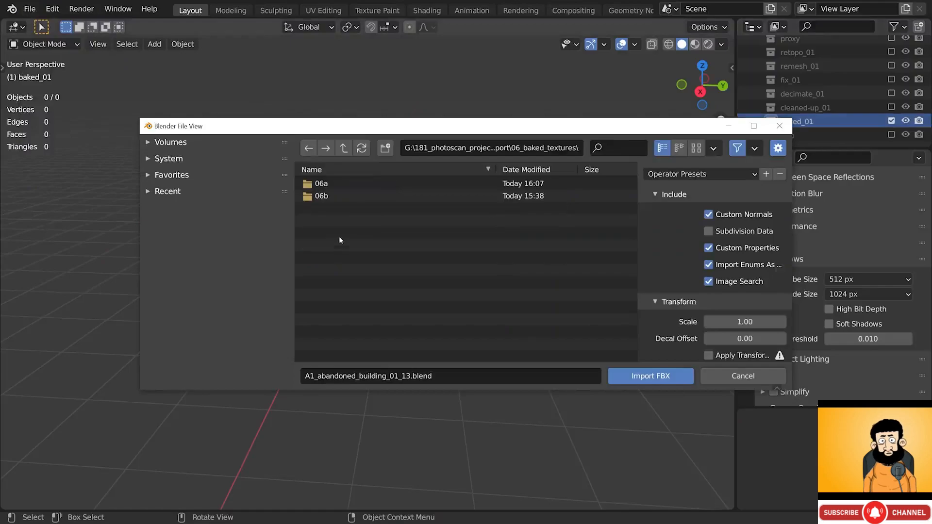
pyautogui.click(324, 185)
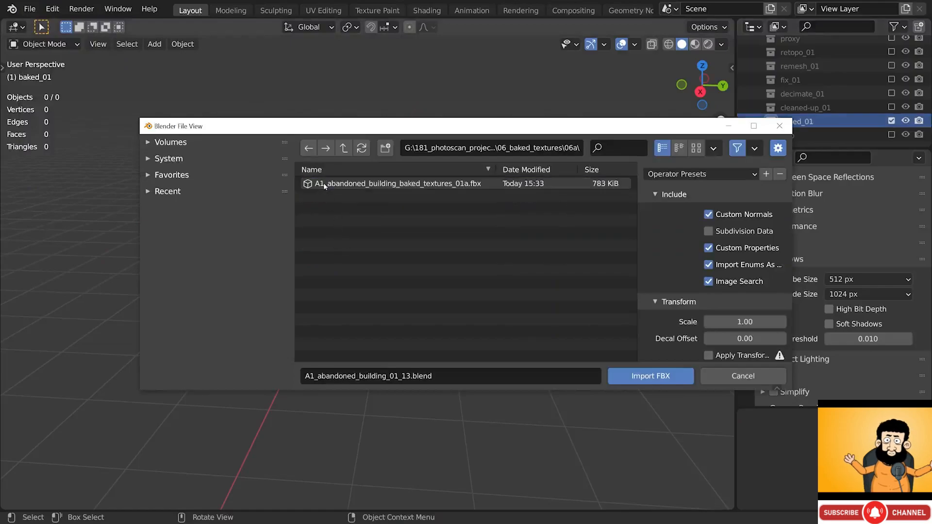
pyautogui.click(324, 184)
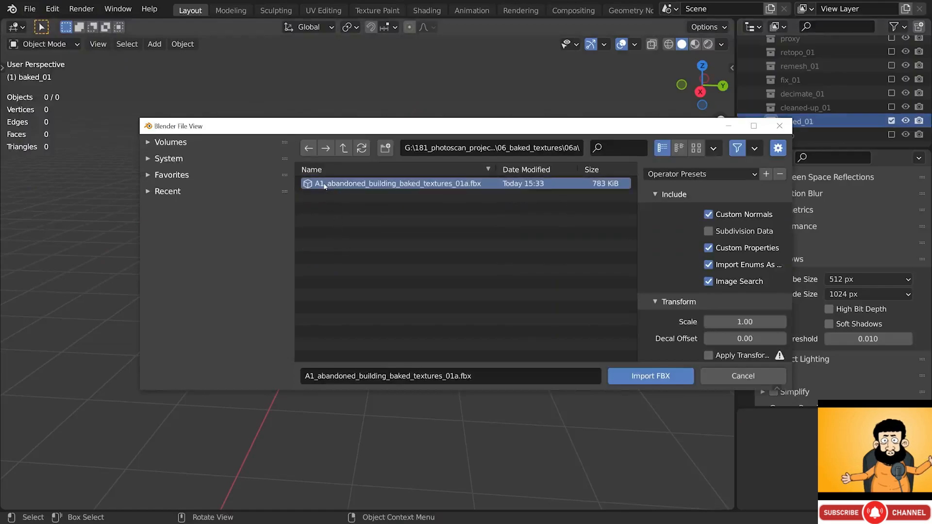
pyautogui.click(647, 377)
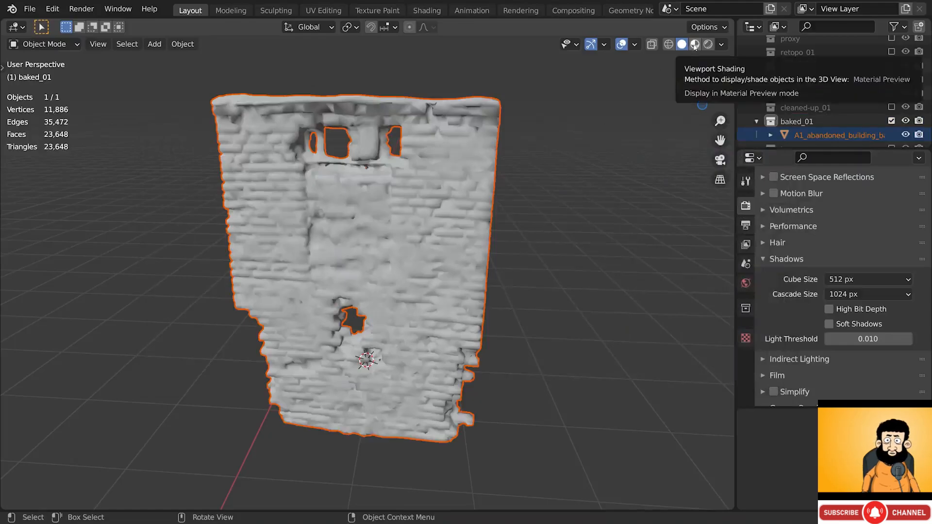
# - Switch to Material Preview shading, orbit around the baked wall, and place the 3D cursor on it
pyautogui.click(694, 46)
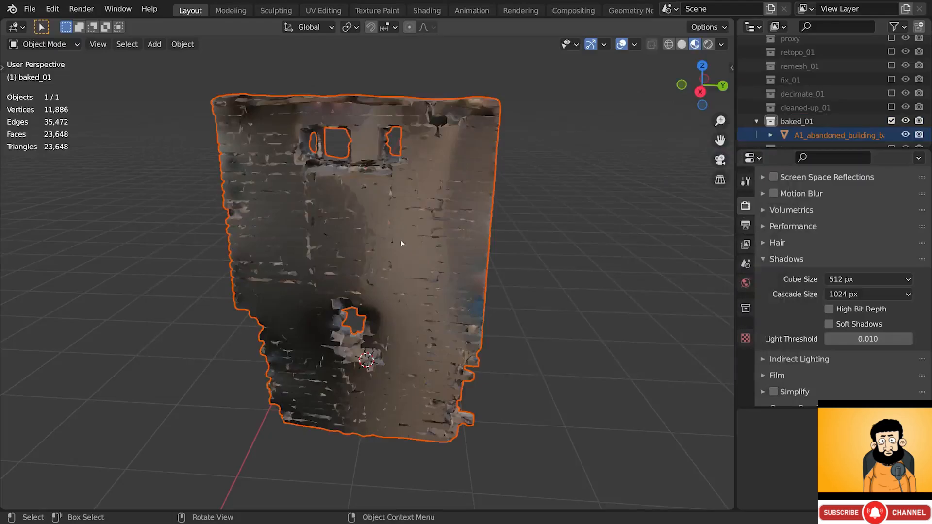
pyautogui.keyDown('alt'); pyautogui.moveTo(374, 215); pyautogui.dragTo(343, 270); pyautogui.keyUp('alt')
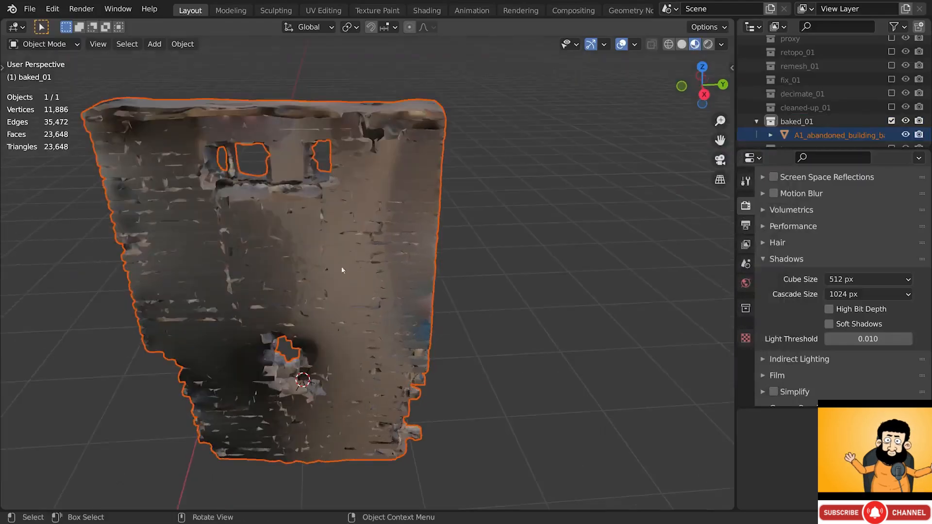
pyautogui.keyDown('alt'); pyautogui.moveTo(295, 162); pyautogui.dragTo(273, 229); pyautogui.keyUp('alt')
pyautogui.press('g')
pyautogui.click(286, 106)
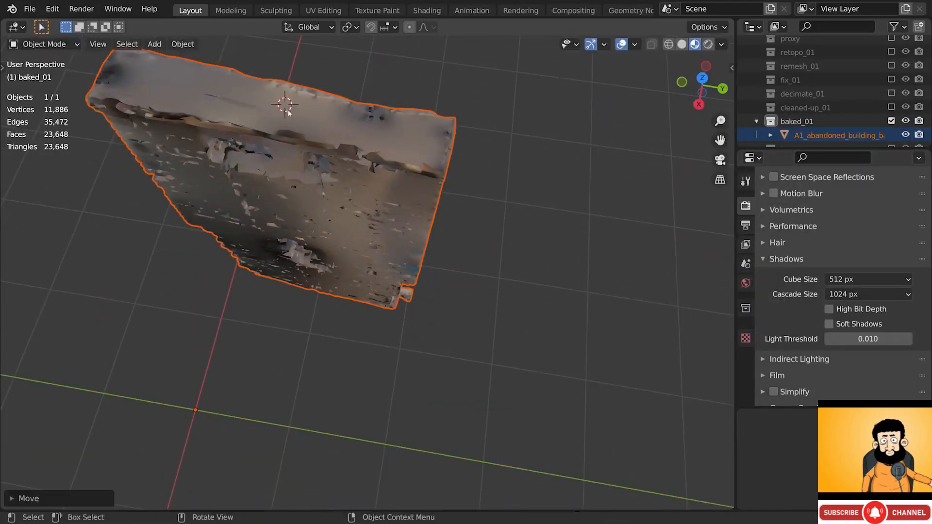
pyautogui.scroll(3, 287, 106)
pyautogui.keyDown('alt'); pyautogui.moveTo(286, 106); pyautogui.dragTo(333, 344); pyautogui.keyUp('alt')
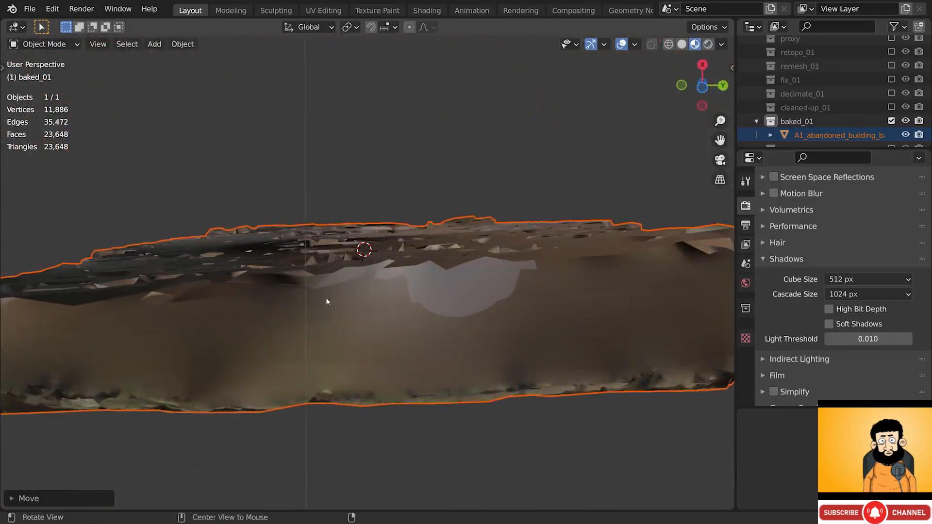
pyautogui.keyDown('alt'); pyautogui.moveTo(326, 300); pyautogui.dragTo(323, 371); pyautogui.keyUp('alt')
pyautogui.scroll(-5, 368, 301)
pyautogui.keyDown('alt'); pyautogui.keyDown('shift'); pyautogui.moveTo(379, 187); pyautogui.dragTo(356, 278); pyautogui.keyUp('shift'); pyautogui.keyUp('alt')
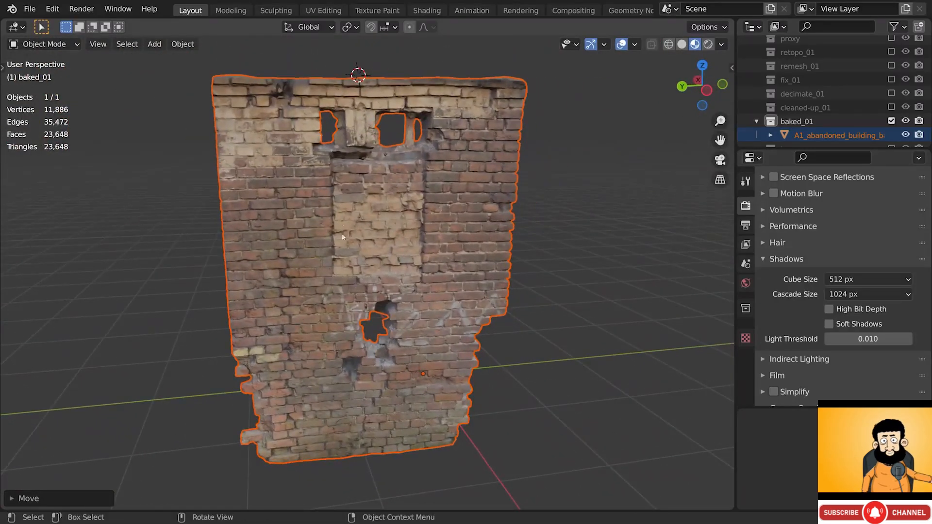
pyautogui.keyDown('shift'); pyautogui.moveTo(372, 271); pyautogui.dragTo(444, 179, button='right'); pyautogui.keyUp('shift')
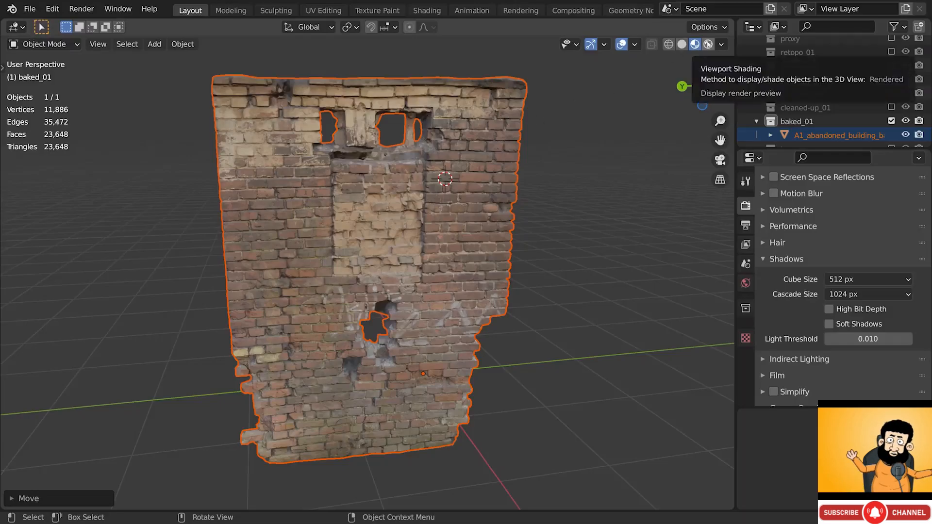
# - Switch to rendered shading and try a world strength of 0.8, then undo back to 5.0
pyautogui.click(708, 44)
pyautogui.click(746, 285)
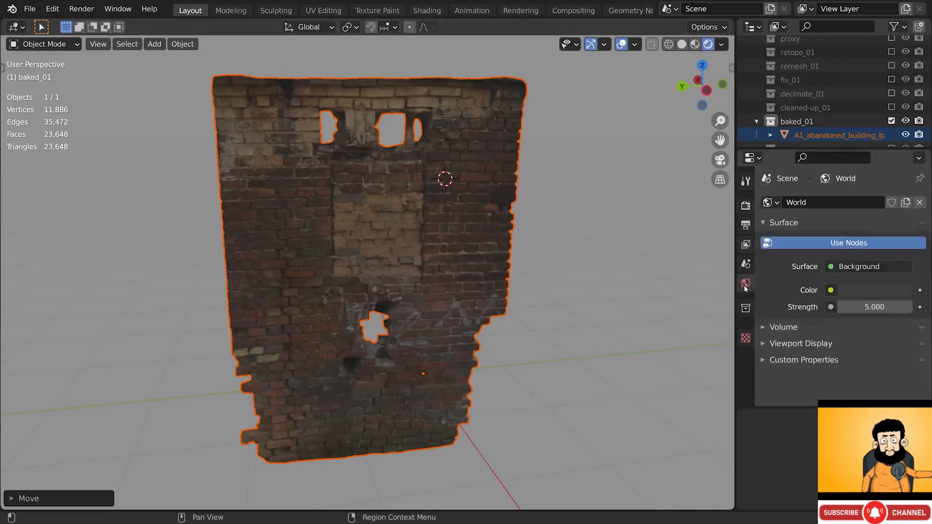
pyautogui.doubleClick(874, 307)
pyautogui.write('0.8')
pyautogui.press('Return')
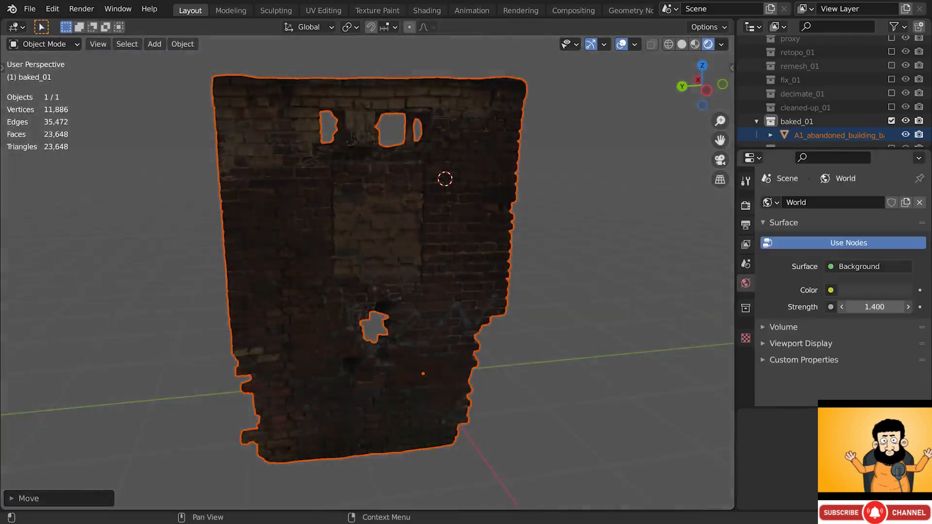
pyautogui.hotkey('ctrl', 'z')
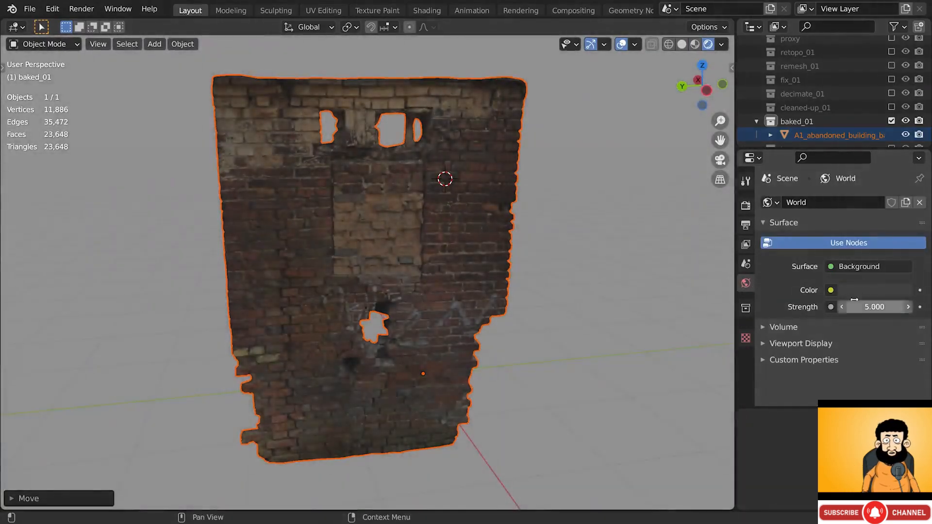
# - Set the Color Management view transform to Standard and split the 3D view into two
pyautogui.click(746, 205)
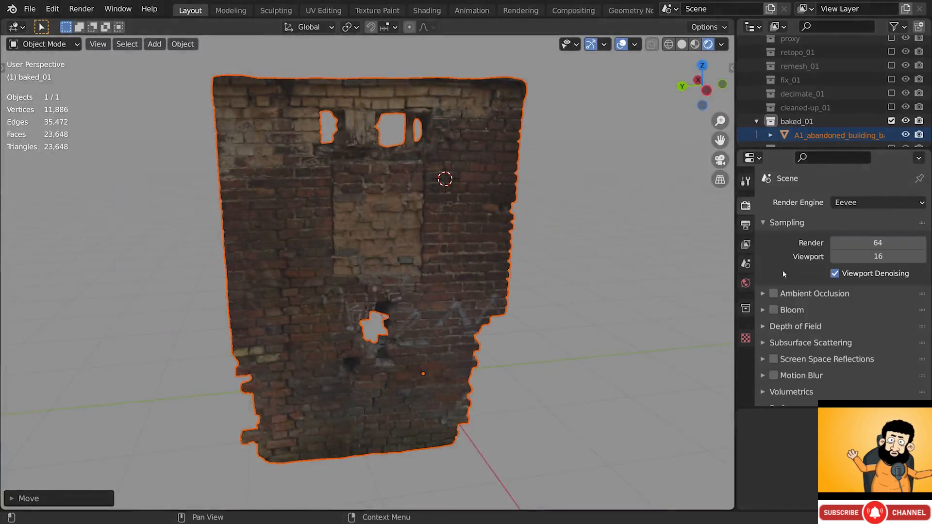
pyautogui.scroll(-5, 783, 272)
pyautogui.scroll(-6, 782, 280)
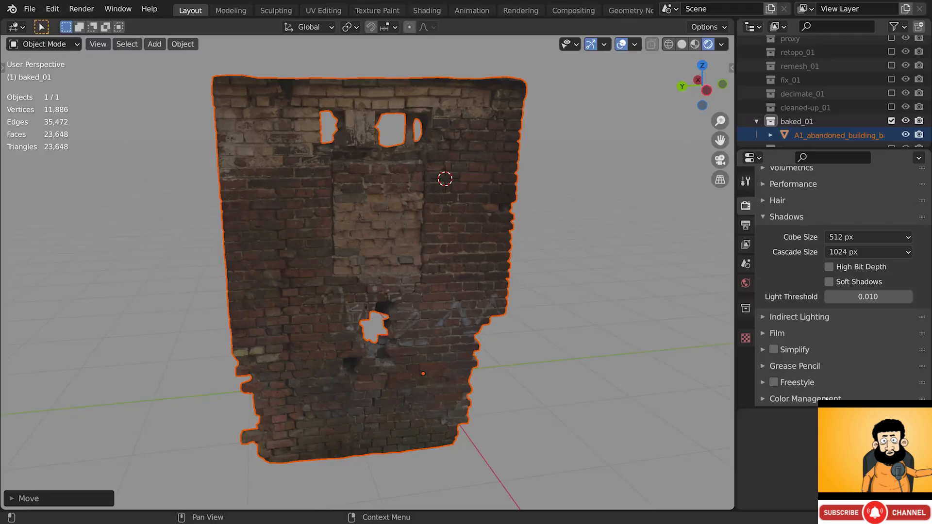
pyautogui.scroll(-3, 827, 373)
pyautogui.scroll(-3, 826, 371)
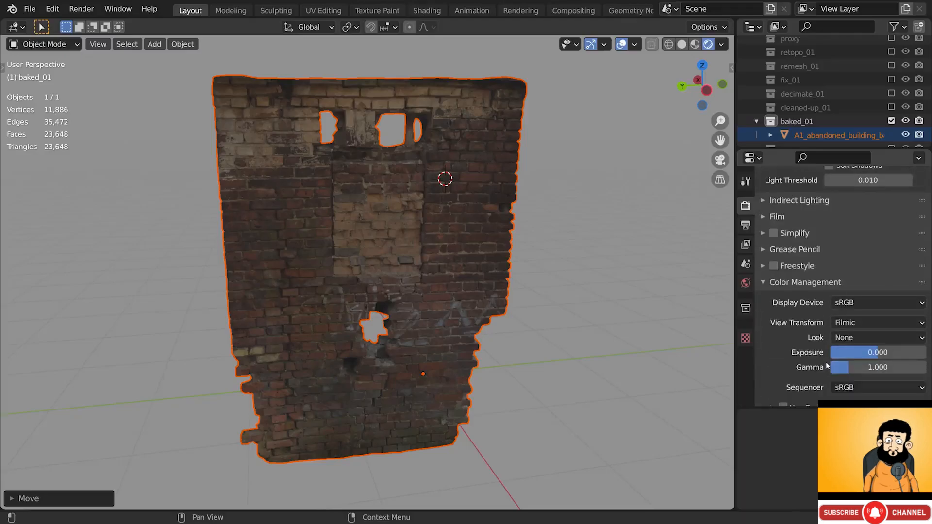
pyautogui.click(840, 315)
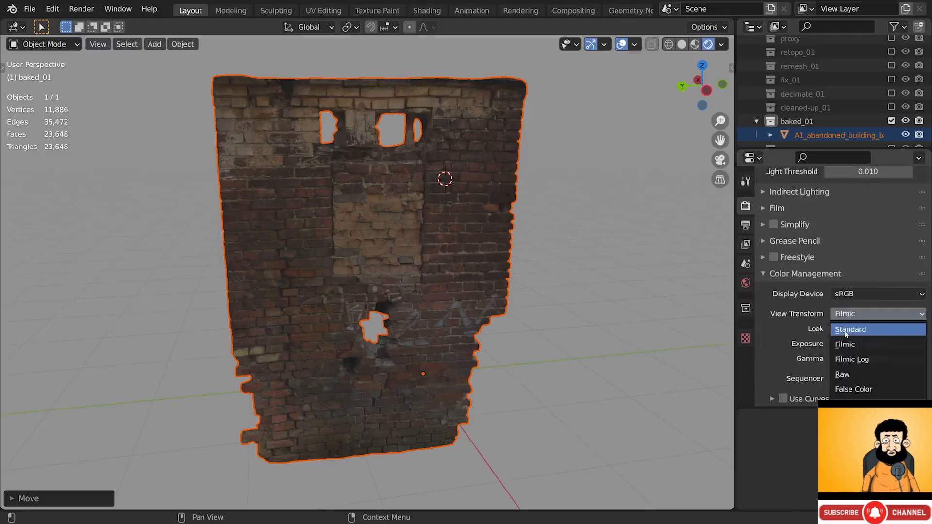
pyautogui.click(846, 330)
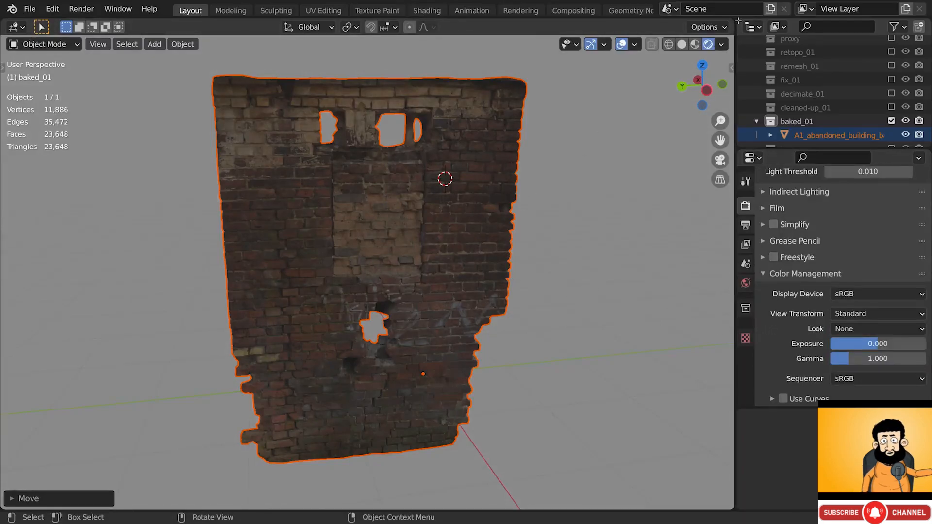
pyautogui.moveTo(738, 21); pyautogui.dragTo(375, 29)
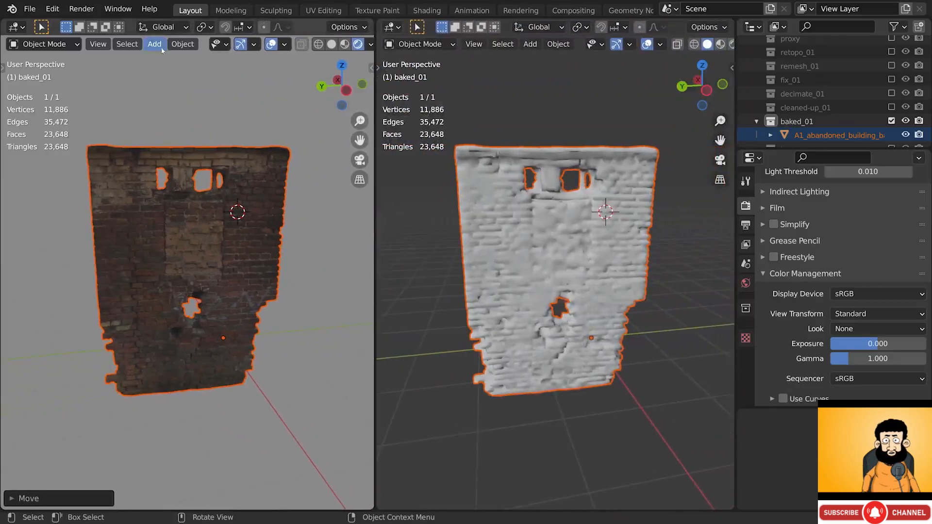
# - Turn the left view into the Shader Editor and enable Material Preview shading
pyautogui.click(22, 28)
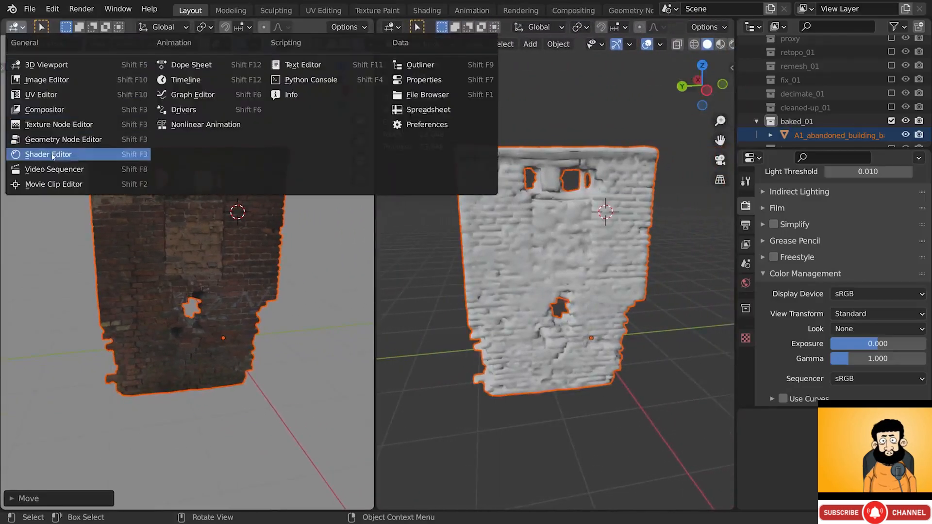
pyautogui.click(52, 155)
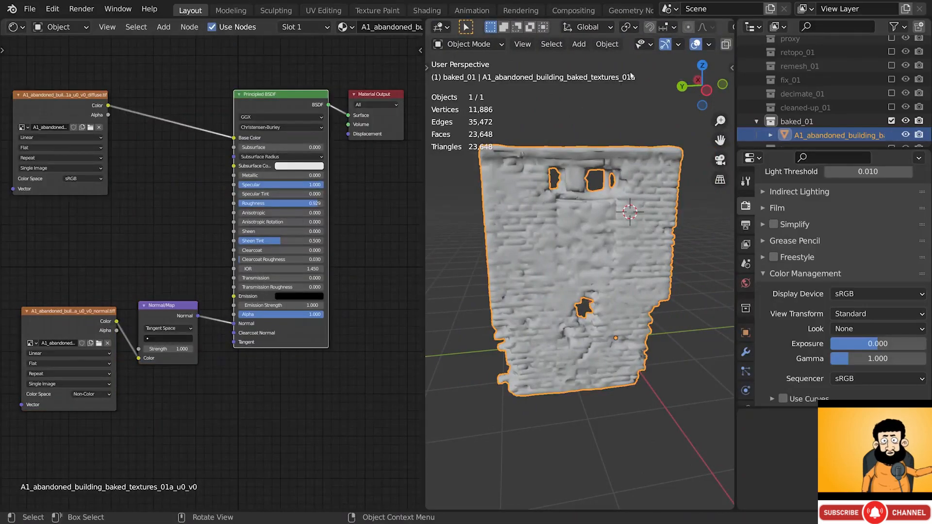
pyautogui.scroll(-5, 680, 44)
pyautogui.click(710, 44)
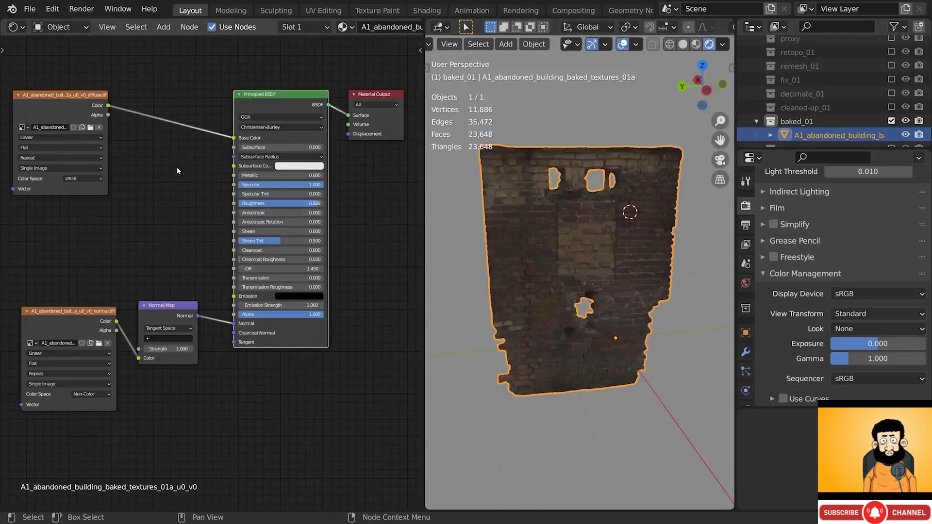
# - Preview the diffuse and normal textures on the wall and check the diffuse colour space
pyautogui.keyDown('ctrl'); pyautogui.keyDown('shift'); pyautogui.click(81, 100); pyautogui.keyUp('shift'); pyautogui.keyUp('ctrl')
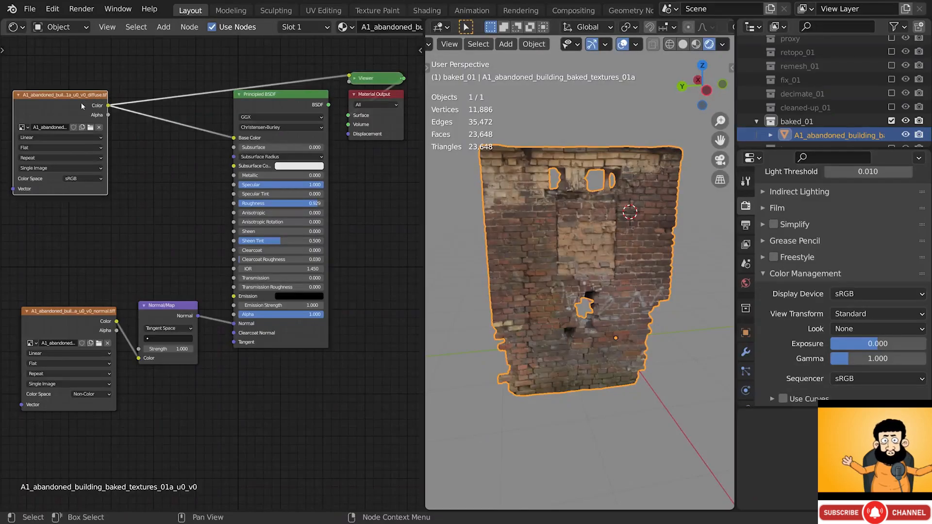
pyautogui.keyDown('ctrl'); pyautogui.keyDown('shift'); pyautogui.click(91, 314); pyautogui.keyUp('shift'); pyautogui.keyUp('ctrl')
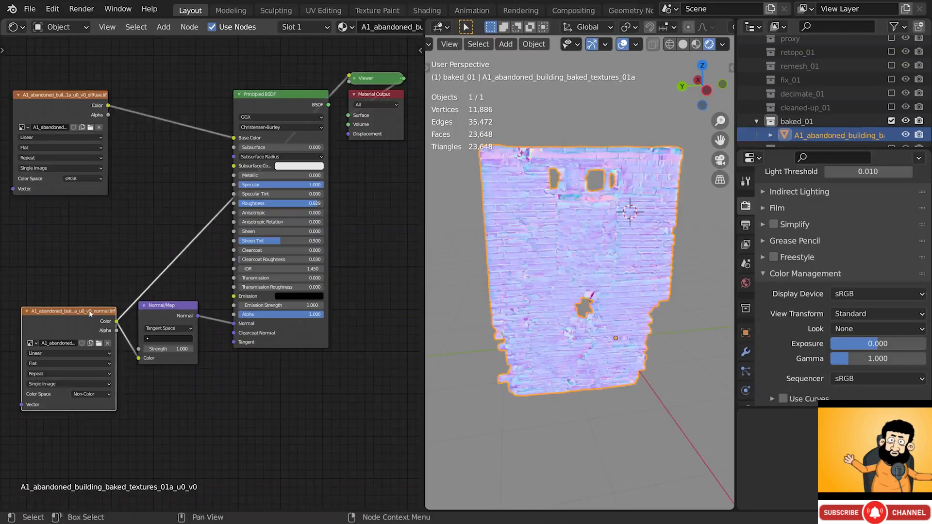
pyautogui.click(68, 180)
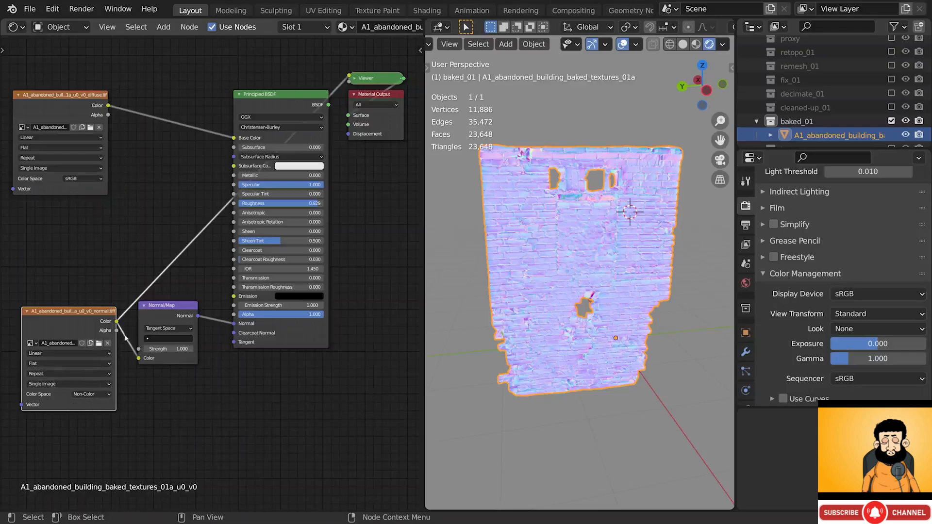
# - Reconnect Principled BSDF to the material output and lower Specular to about 0.716
pyautogui.click(175, 309)
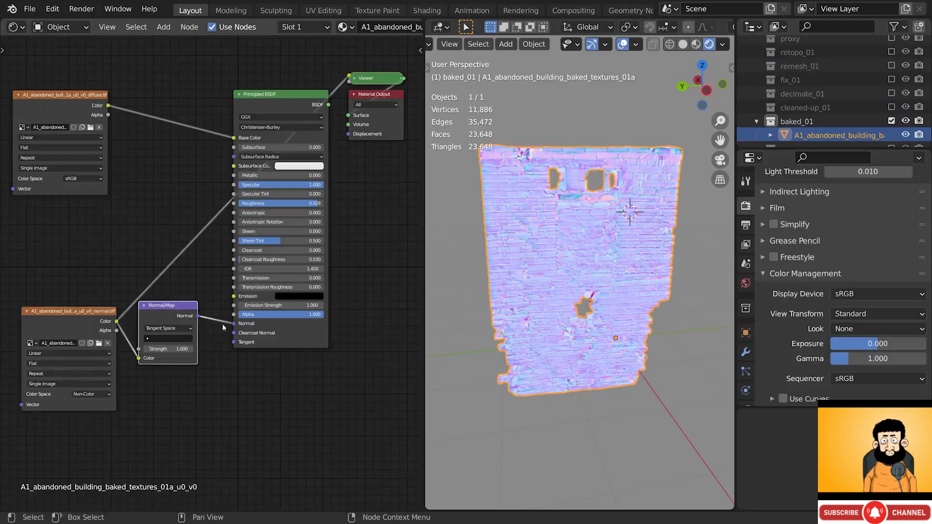
pyautogui.keyDown('ctrl'); pyautogui.keyDown('shift'); pyautogui.click(297, 95); pyautogui.keyUp('shift'); pyautogui.keyUp('ctrl')
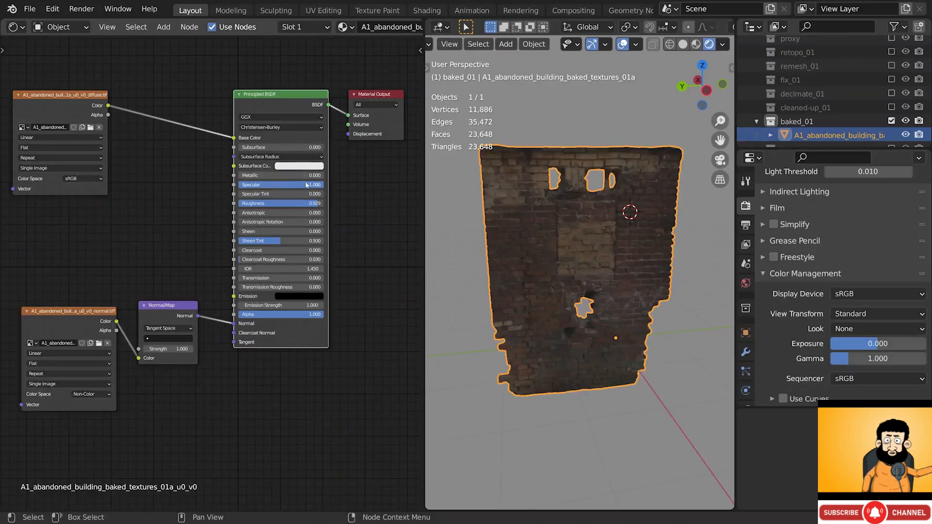
pyautogui.moveTo(286, 185); pyautogui.dragTo(325, 185)
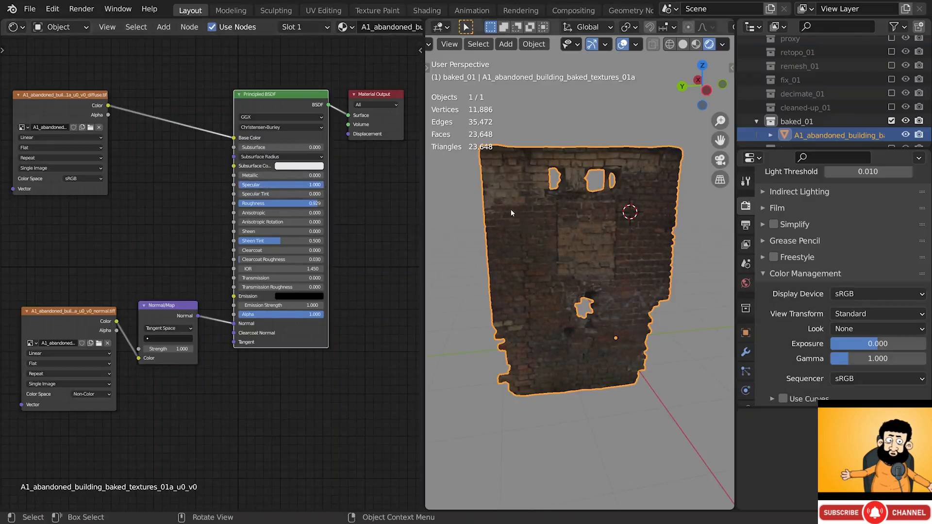
pyautogui.scroll(-2, 512, 214)
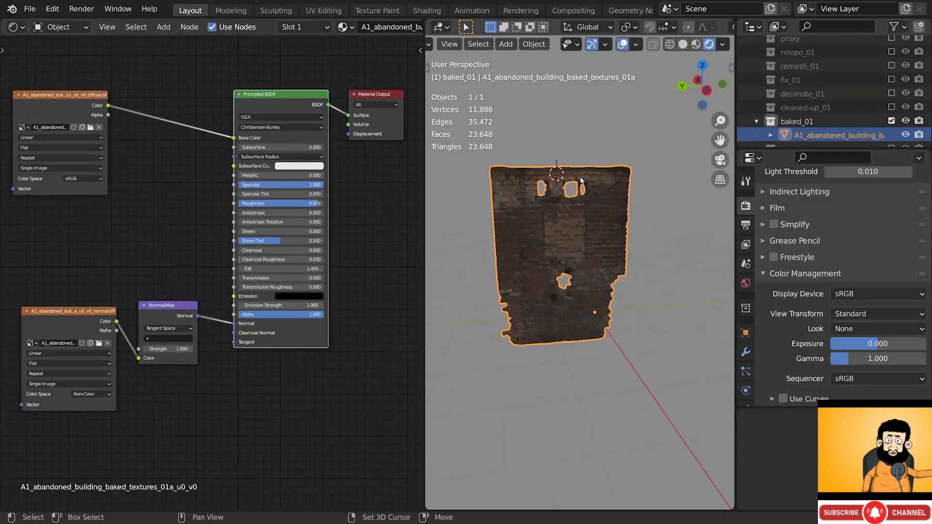
# - Add an area light, raise it above the wall and scale it up
pyautogui.hotkey('shift', 'a')
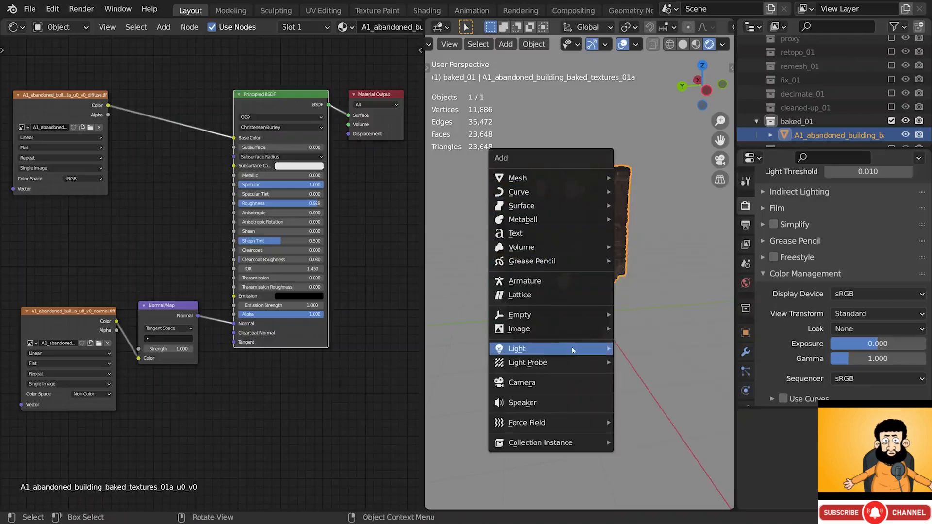
pyautogui.moveTo(573, 351)
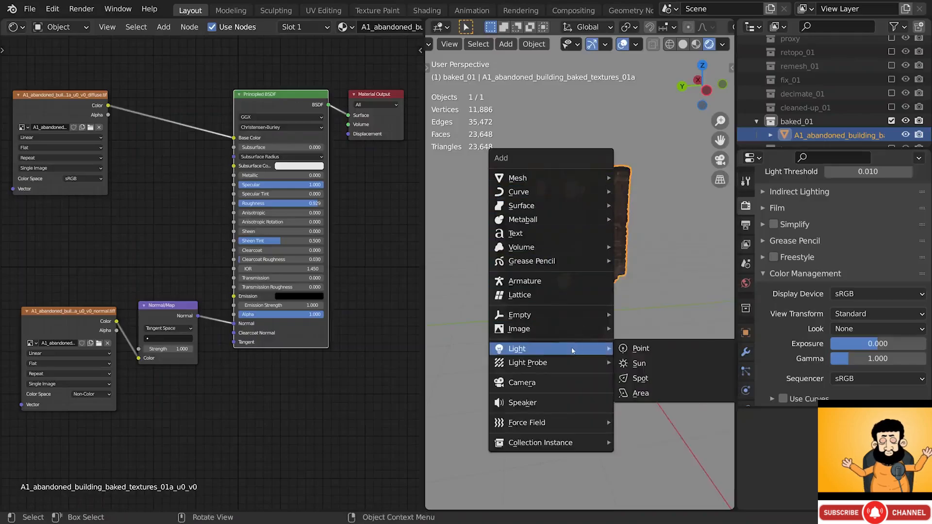
pyautogui.click(635, 394)
pyautogui.press('g')
pyautogui.press('z')
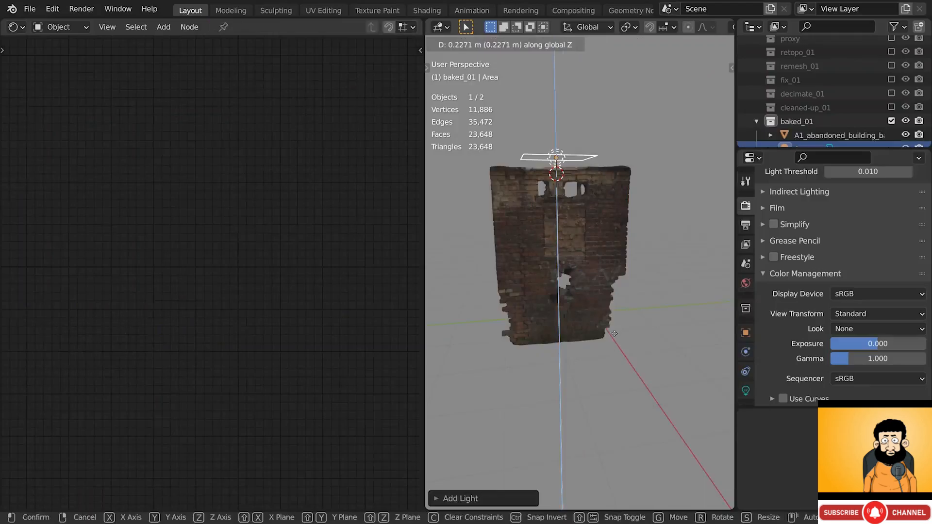
pyautogui.press('Return')
pyautogui.press('s')
pyautogui.press('Return')
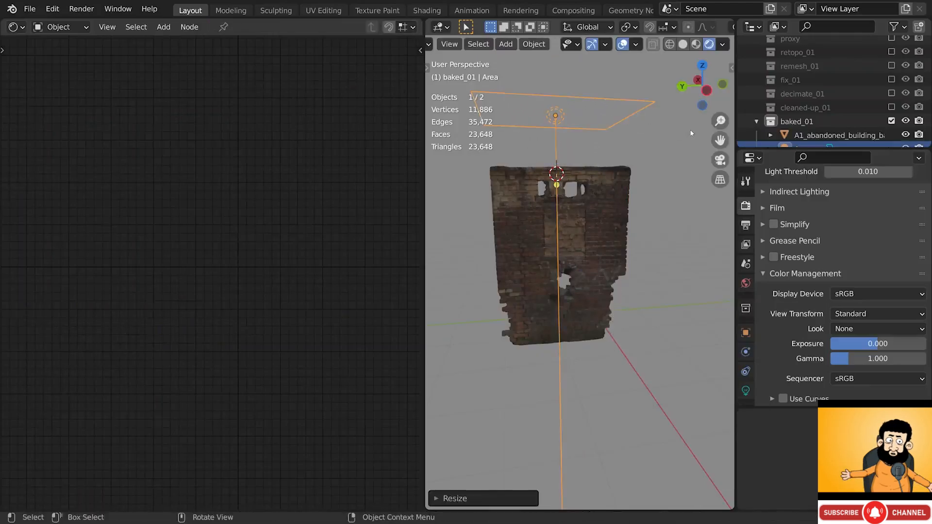
# - Enable contact shadows on the area light and set its power to 200 W
pyautogui.click(746, 391)
pyautogui.click(783, 328)
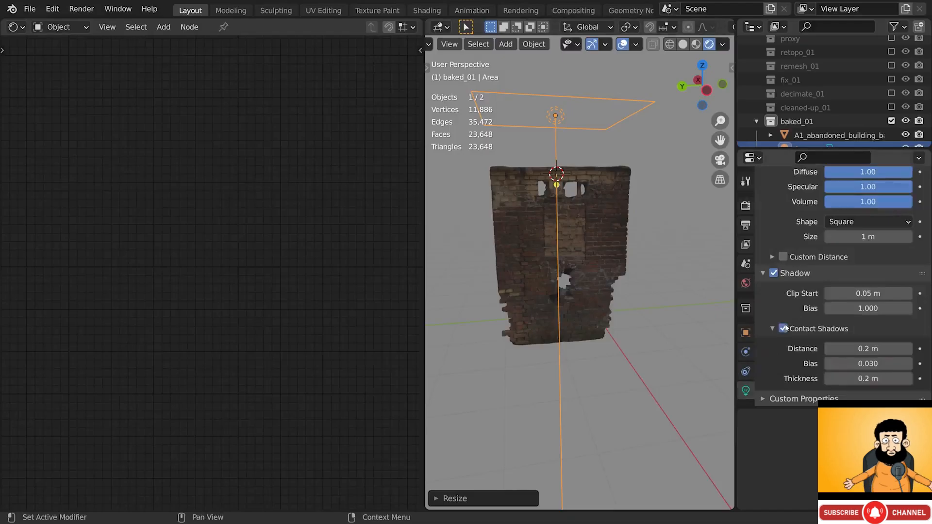
pyautogui.scroll(4, 809, 233)
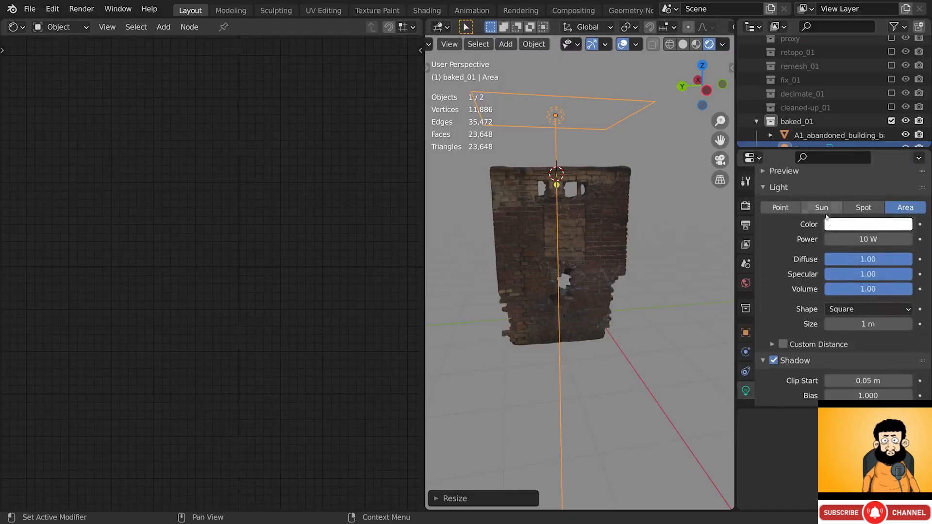
pyautogui.click(851, 238)
pyautogui.write('200')
pyautogui.press('Return')
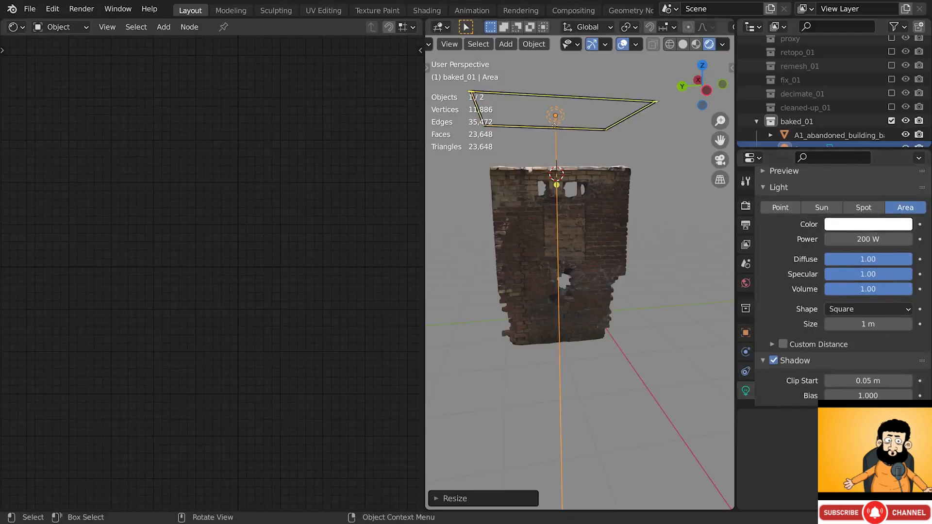
# - Move the light along X and reposition it relative to the wall
pyautogui.press('g')
pyautogui.press('x')
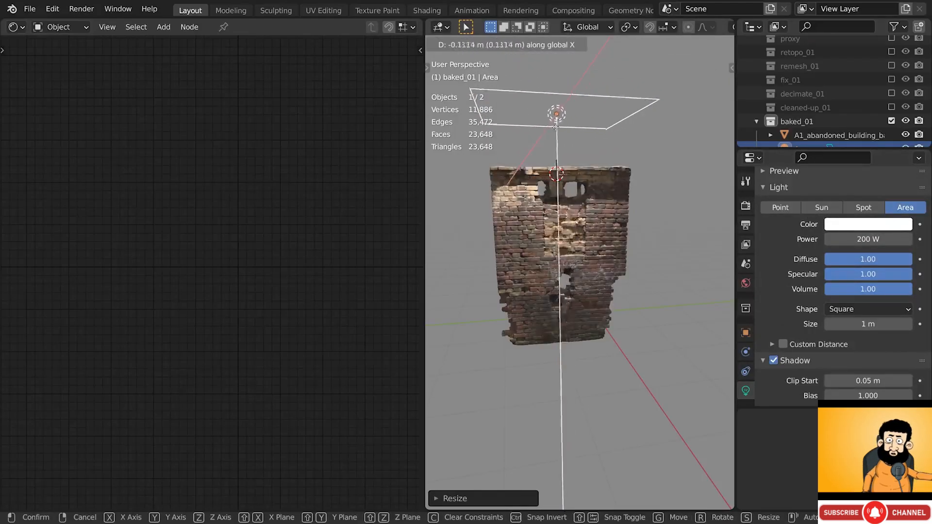
pyautogui.click(625, 169)
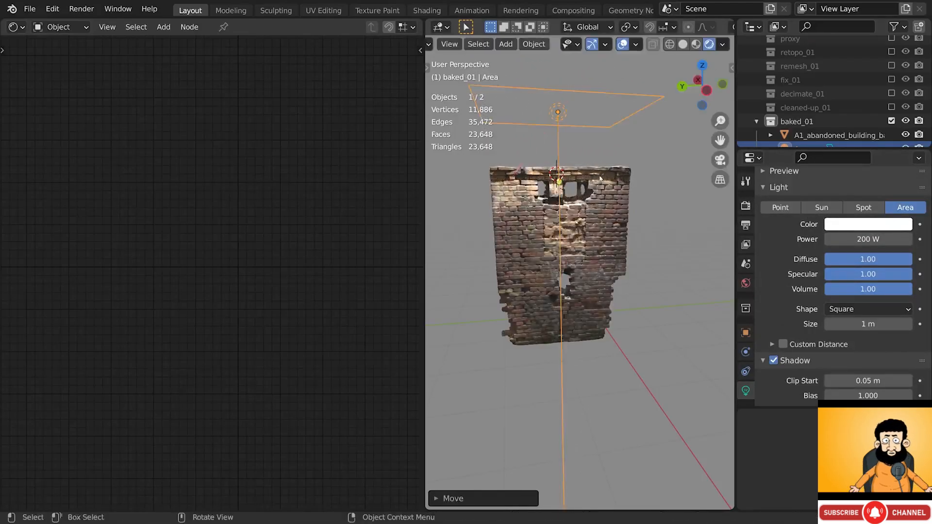
pyautogui.moveTo(631, 168); pyautogui.dragTo(621, 166, button='middle')
pyautogui.press('g')
pyautogui.click(534, 168)
pyautogui.keyDown('shift'); pyautogui.moveTo(526, 133); pyautogui.dragTo(584, 153, button='middle'); pyautogui.keyUp('shift')
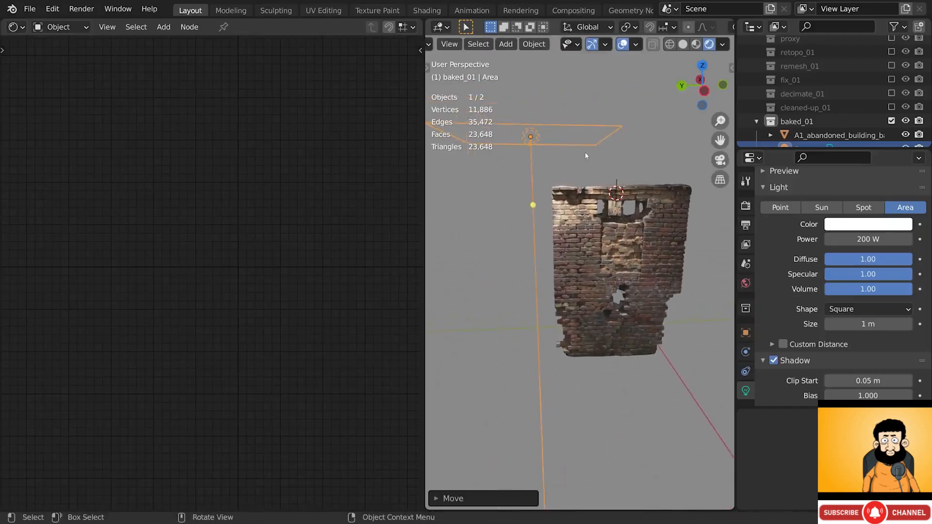
# - Tilt the light toward the wall and slide it into place at a fixed height
pyautogui.press('r')
pyautogui.press('r')
pyautogui.click(637, 109)
pyautogui.press('r')
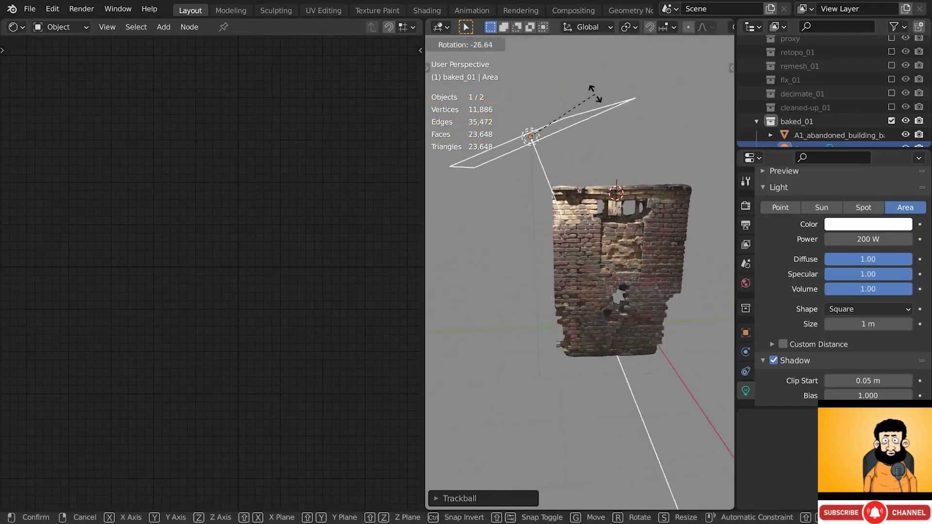
pyautogui.click(593, 94)
pyautogui.press('g')
pyautogui.hotkey('shift', 'z')
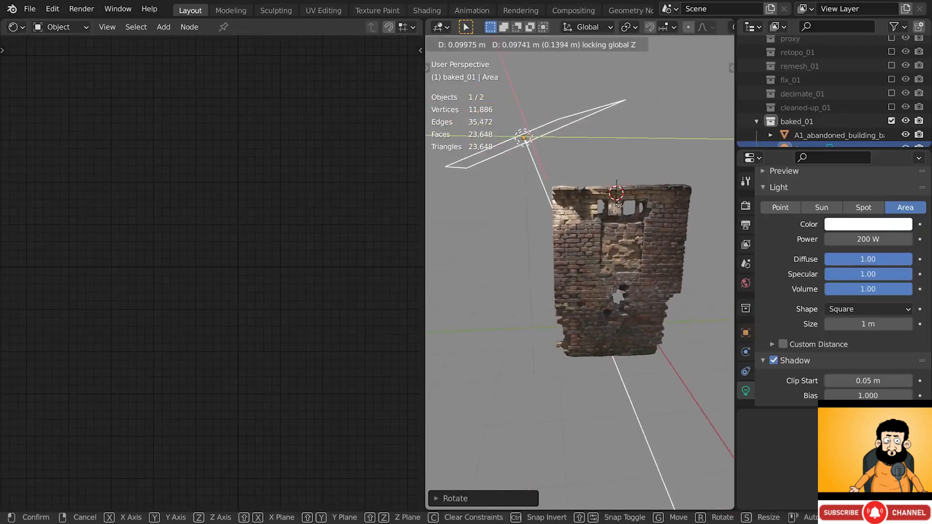
pyautogui.click(619, 206)
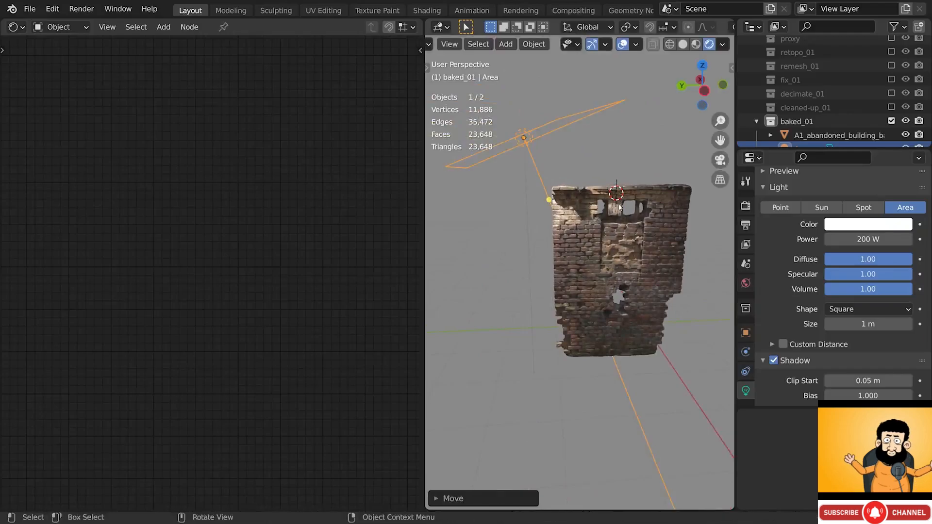
pyautogui.click(746, 206)
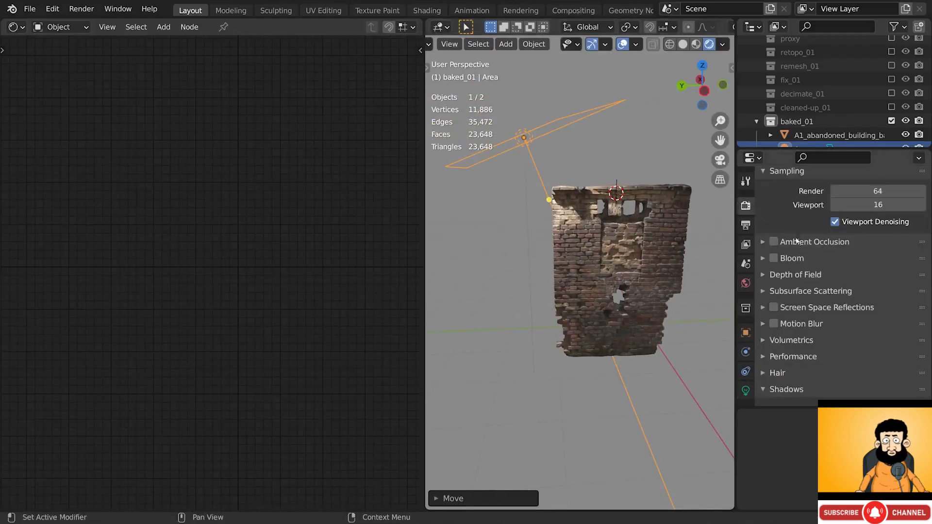
# - Switch Soft Shadows off for crisper shadows, then select the brick wall
pyautogui.scroll(-5, 805, 327)
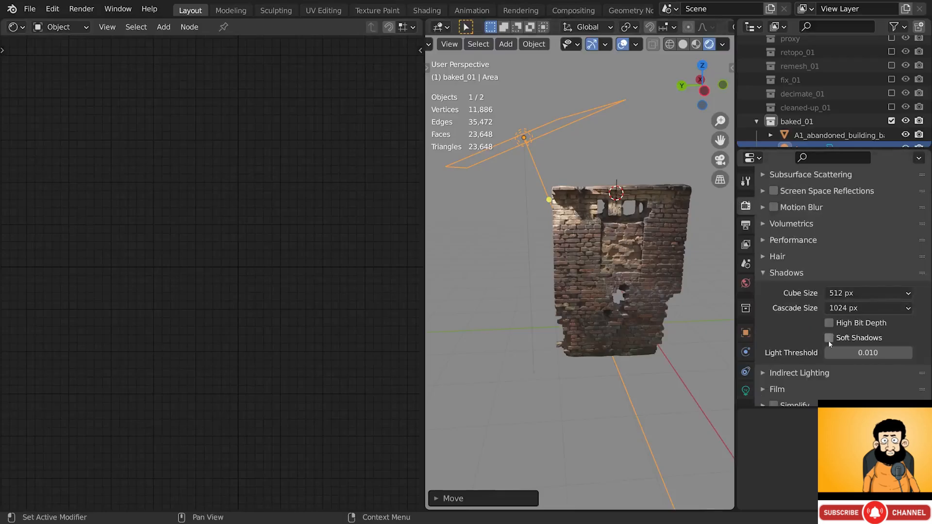
pyautogui.click(829, 338)
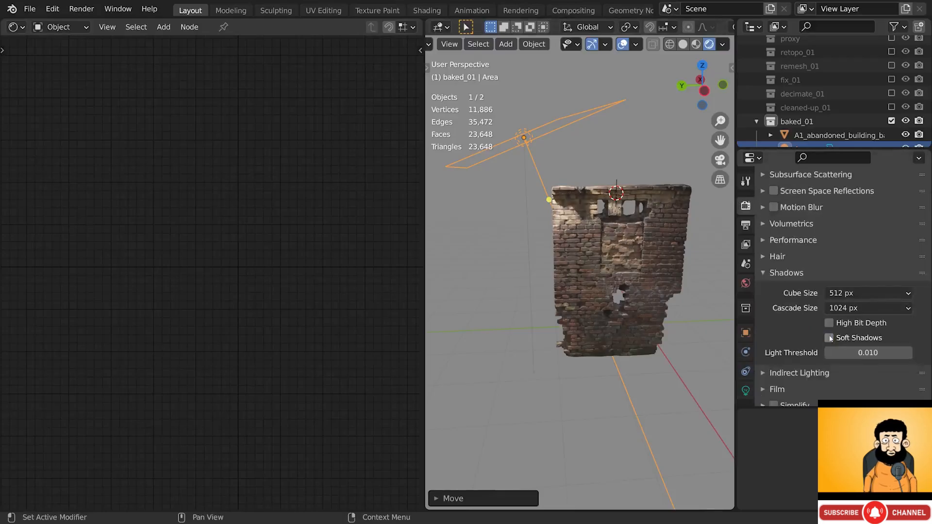
pyautogui.scroll(3, 651, 217)
pyautogui.moveTo(651, 216); pyautogui.dragTo(634, 209, button='middle')
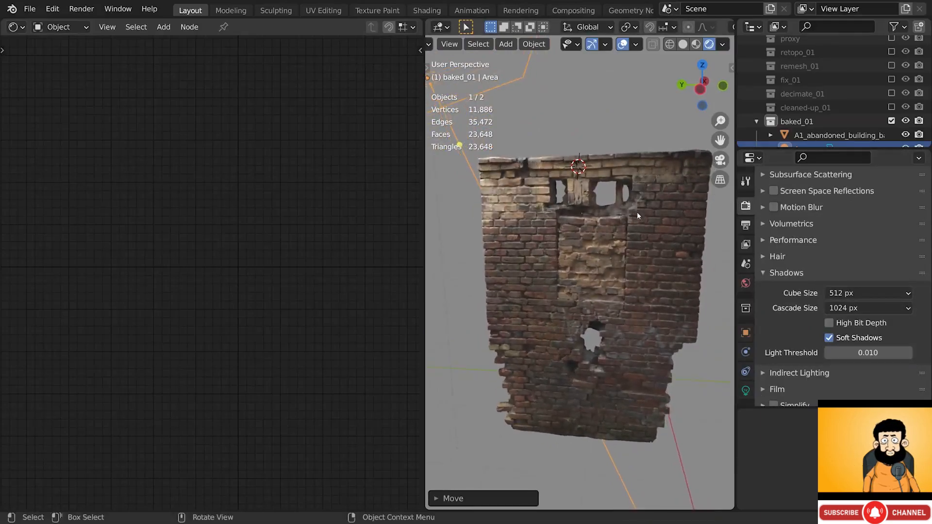
pyautogui.click(828, 338)
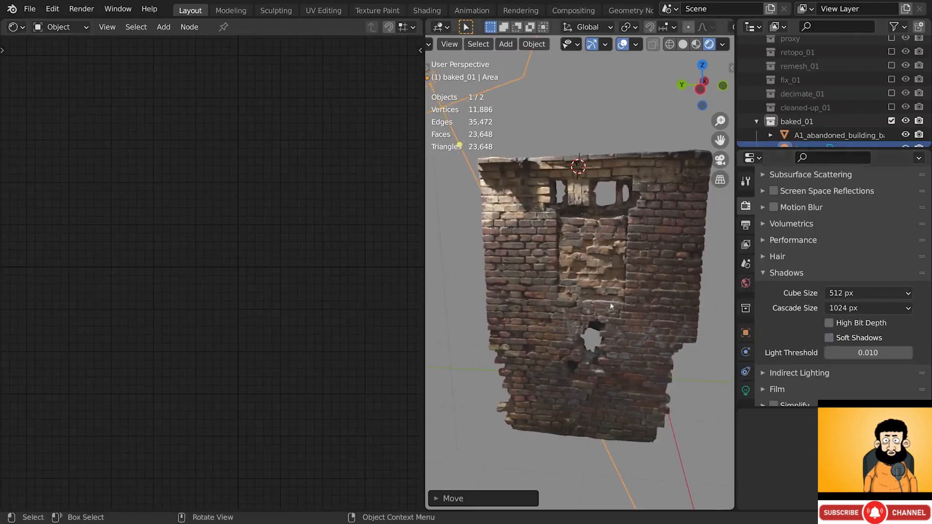
pyautogui.click(603, 254)
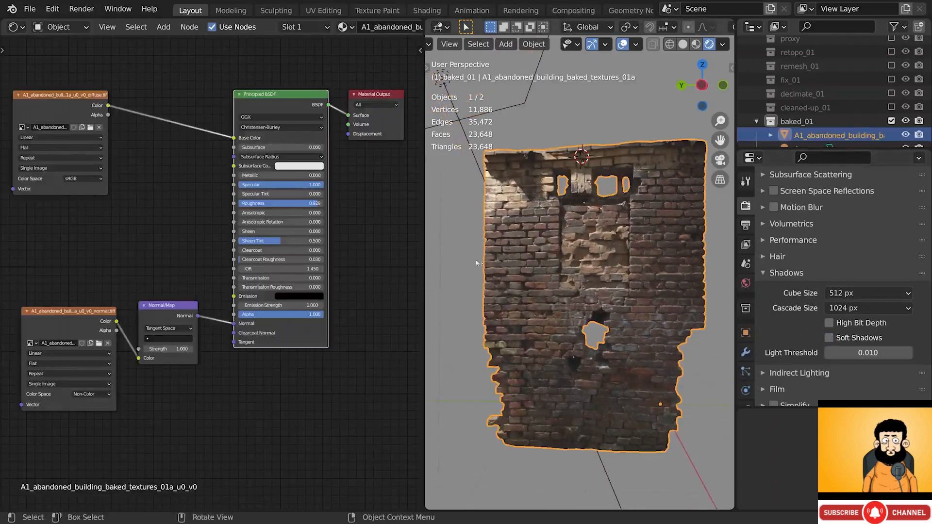
# - Hide the Statistics viewport overlay and orbit to see the wall's inner face
pyautogui.moveTo(234, 324)
pyautogui.mouseDown()
pyautogui.moveTo(220, 340)
pyautogui.moveTo(234, 326)
pyautogui.mouseUp()
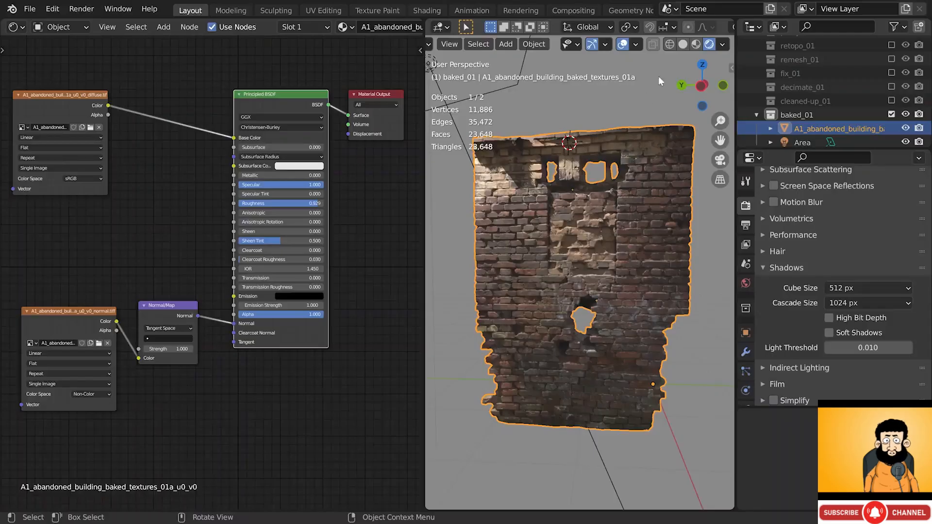
pyautogui.click(636, 44)
pyautogui.click(550, 154)
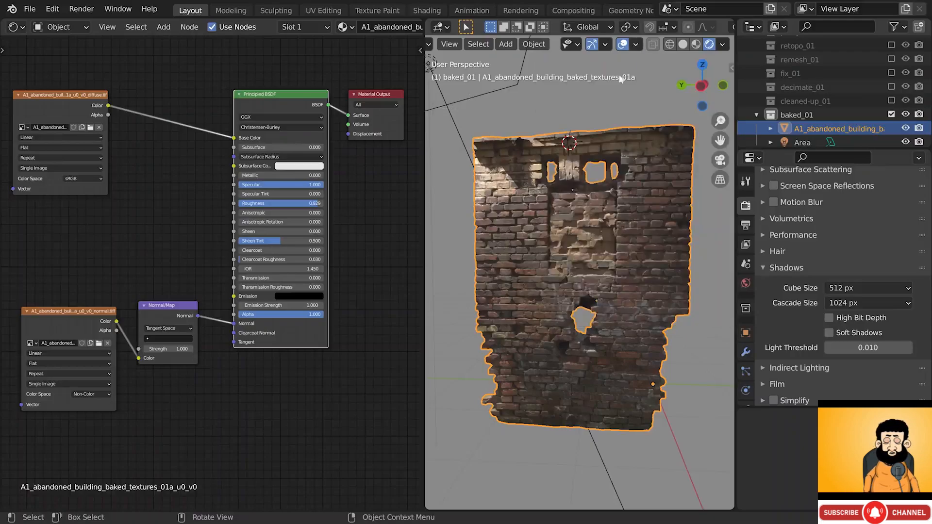
pyautogui.moveTo(583, 170); pyautogui.dragTo(573, 208, button='middle')
pyautogui.moveTo(650, 192); pyautogui.dragTo(568, 290, button='middle')
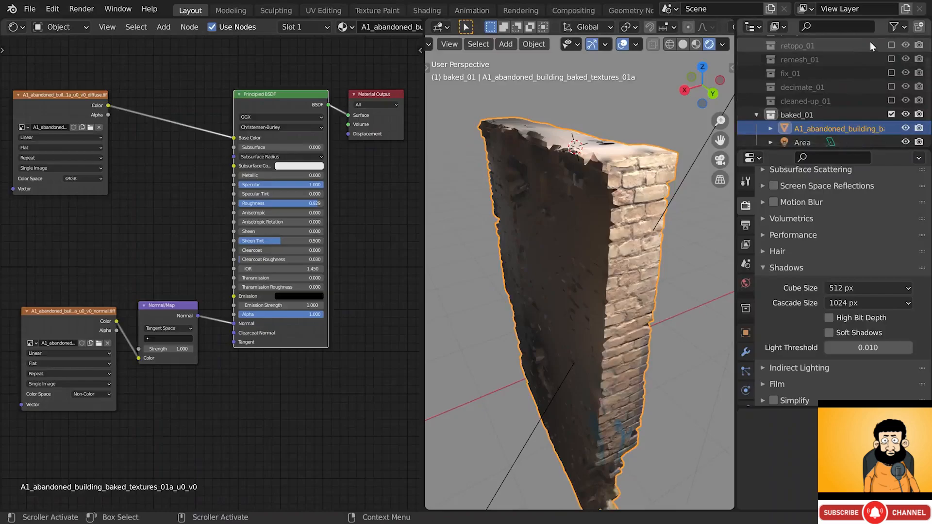
# - Include retopo_01, inspect Mesh.001's modifiers, and select the textured brick wall
pyautogui.click(893, 45)
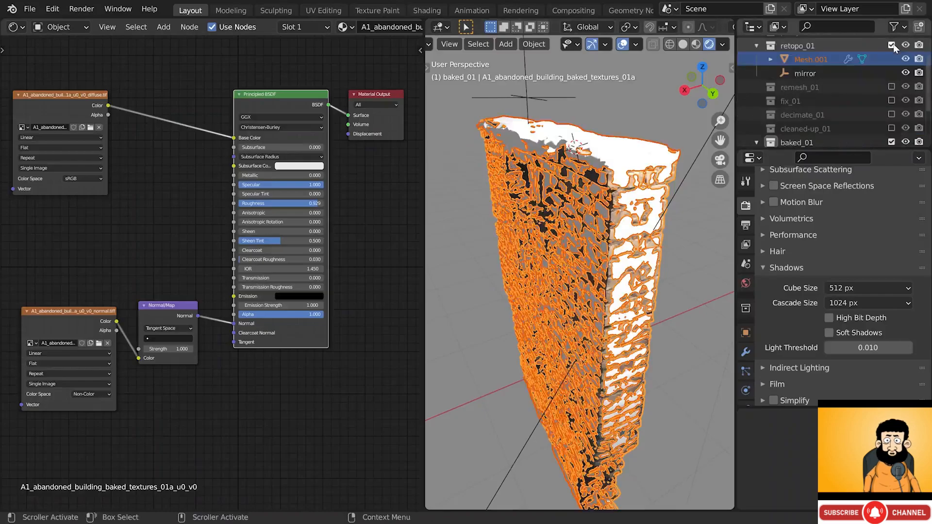
pyautogui.click(808, 61)
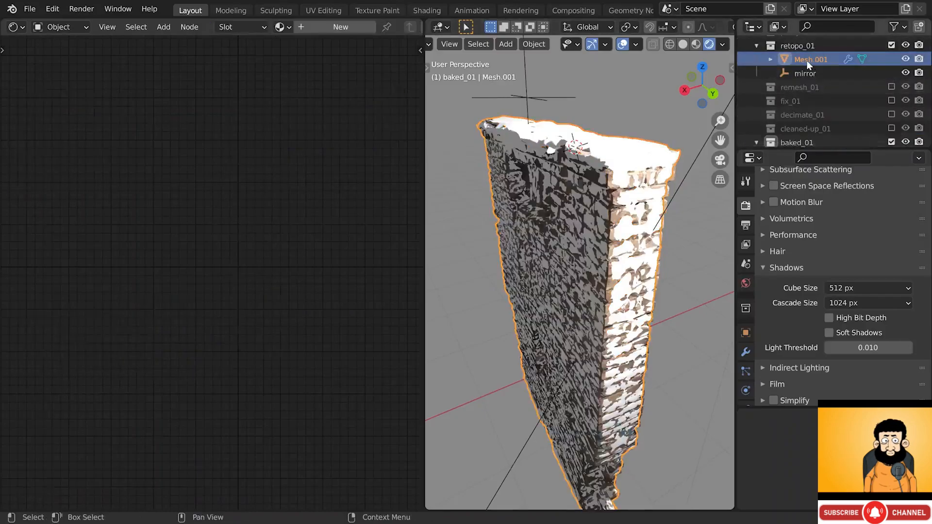
pyautogui.click(745, 352)
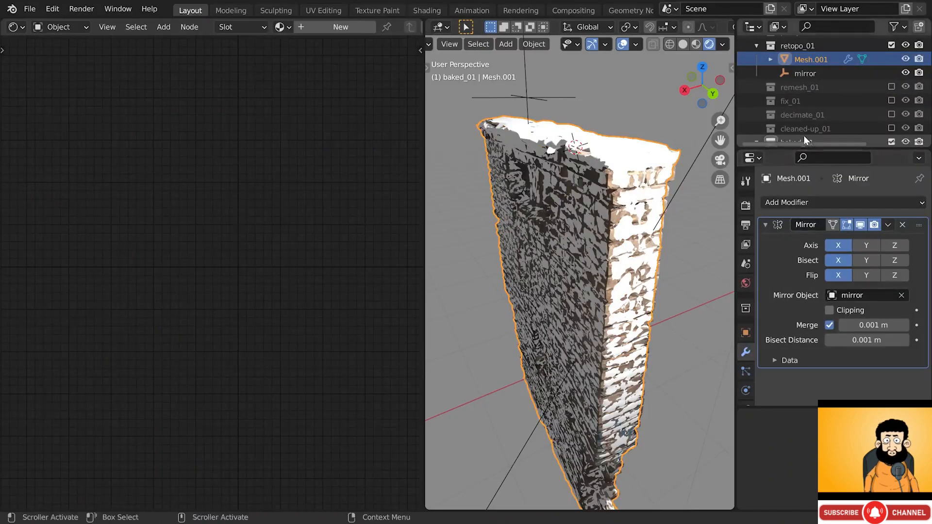
pyautogui.moveTo(812, 149); pyautogui.dragTo(814, 174)
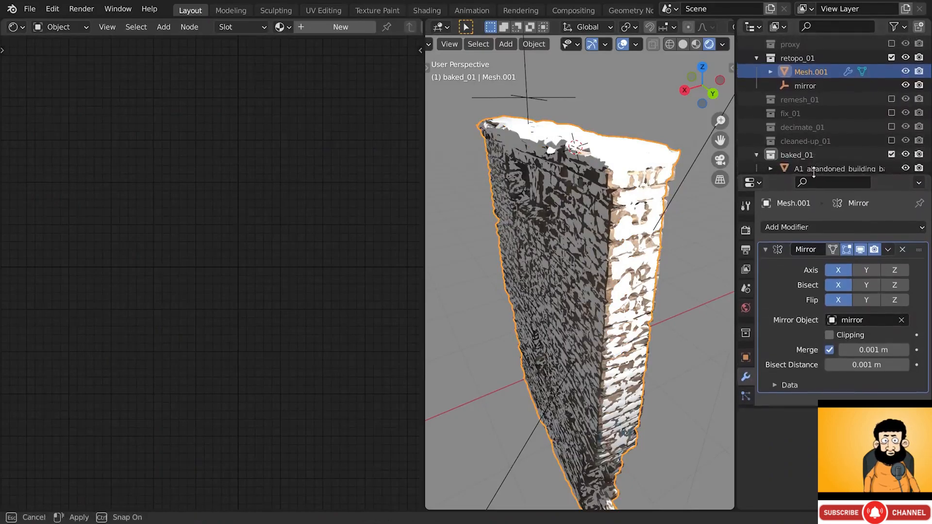
pyautogui.scroll(-1, 872, 129)
pyautogui.click(841, 158)
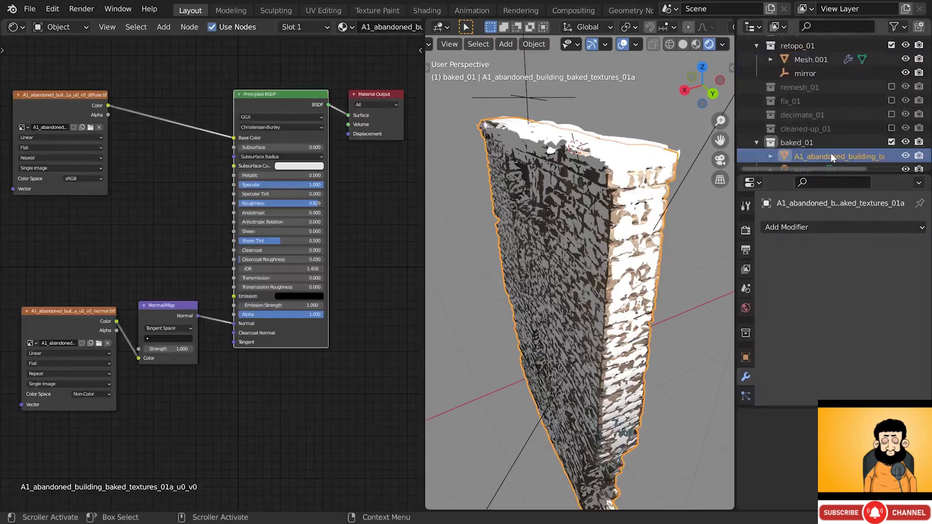
# - Copy Mesh.001's Mirror modifier onto the brick wall, then exclude retopo_01 again
pyautogui.keyDown('ctrl'); pyautogui.click(820, 60); pyautogui.keyUp('ctrl')
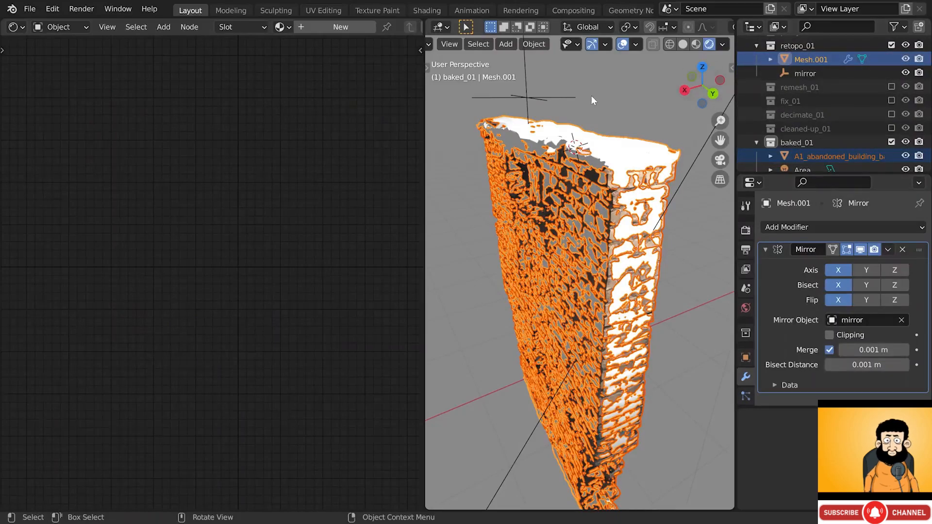
pyautogui.hotkey('ctrl', 'c')
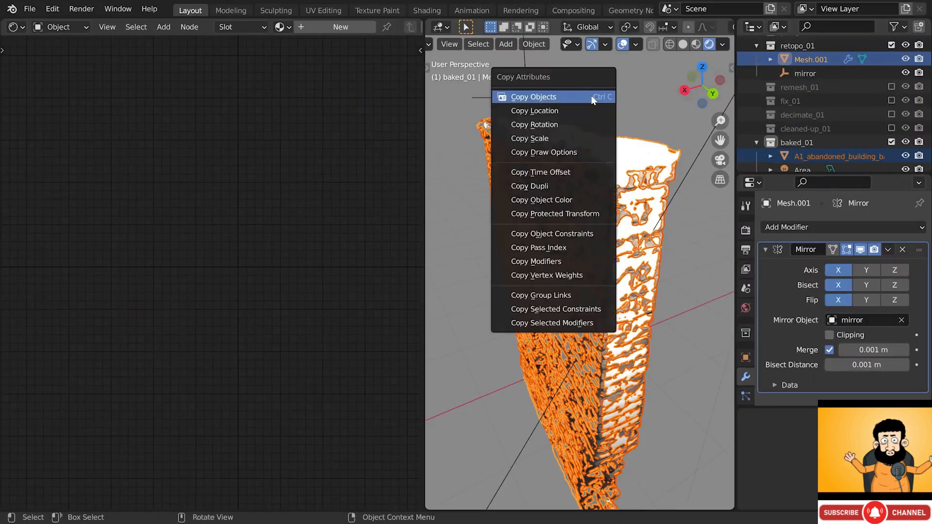
pyautogui.click(568, 321)
pyautogui.moveTo(564, 317); pyautogui.dragTo(581, 245)
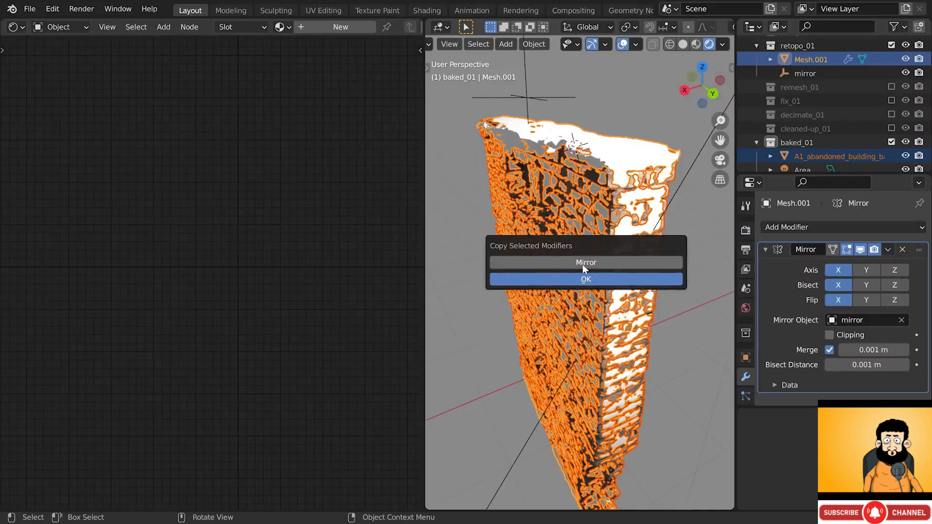
pyautogui.click(584, 264)
pyautogui.click(574, 280)
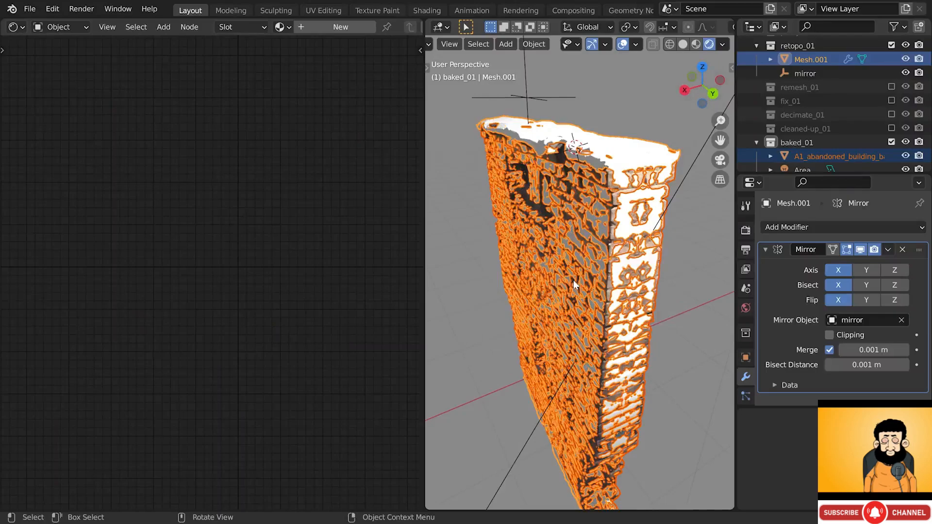
pyautogui.click(891, 44)
pyautogui.click(657, 170)
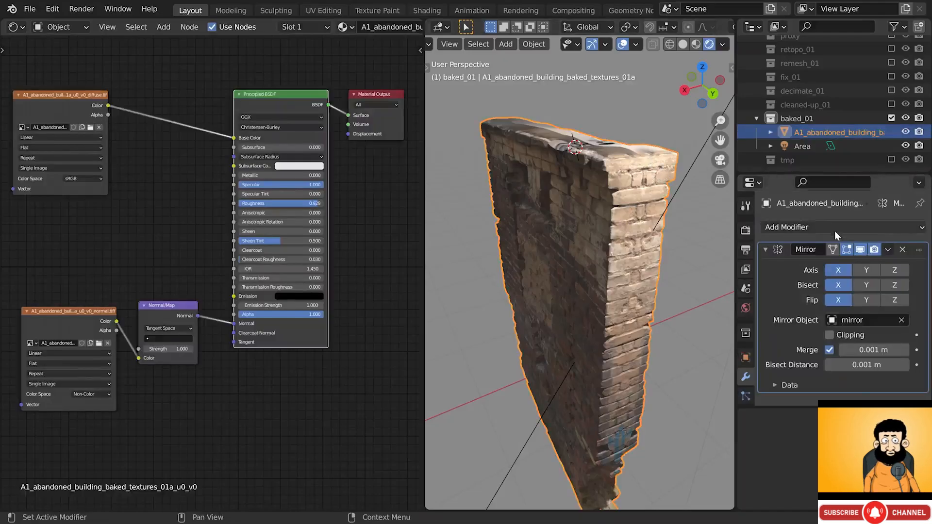
# - Toggle the Mirror modifier's viewport display off and on, and orbit above the wall
pyautogui.click(860, 250)
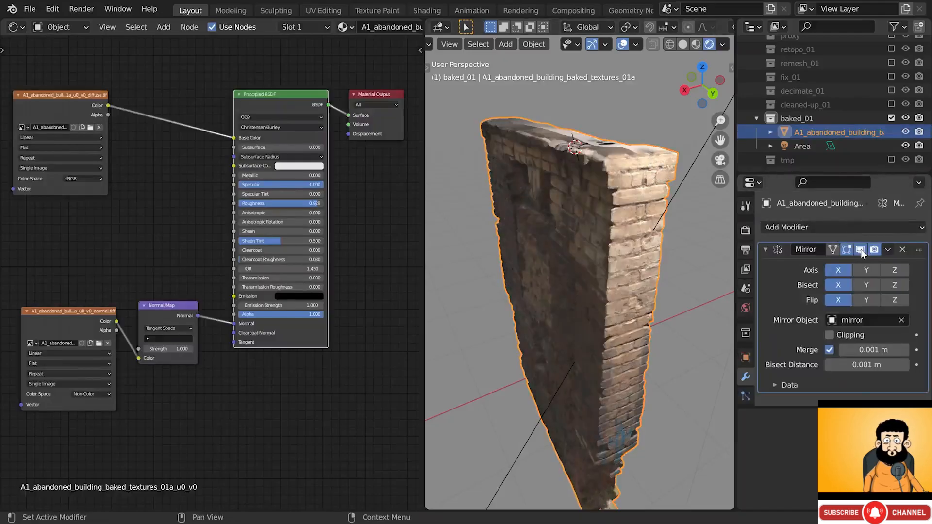
pyautogui.click(861, 249)
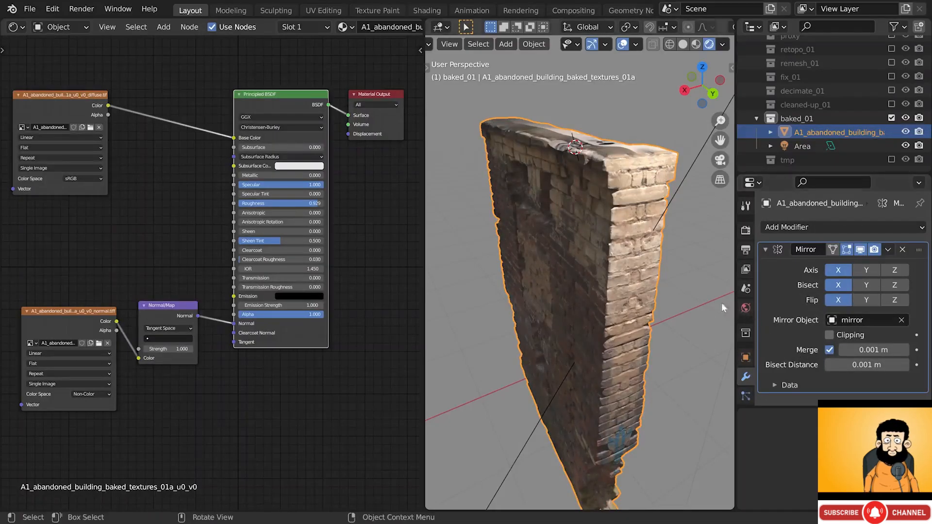
pyautogui.moveTo(654, 246); pyautogui.dragTo(589, 272, button='middle')
pyautogui.moveTo(672, 81); pyautogui.dragTo(567, 253, button='middle')
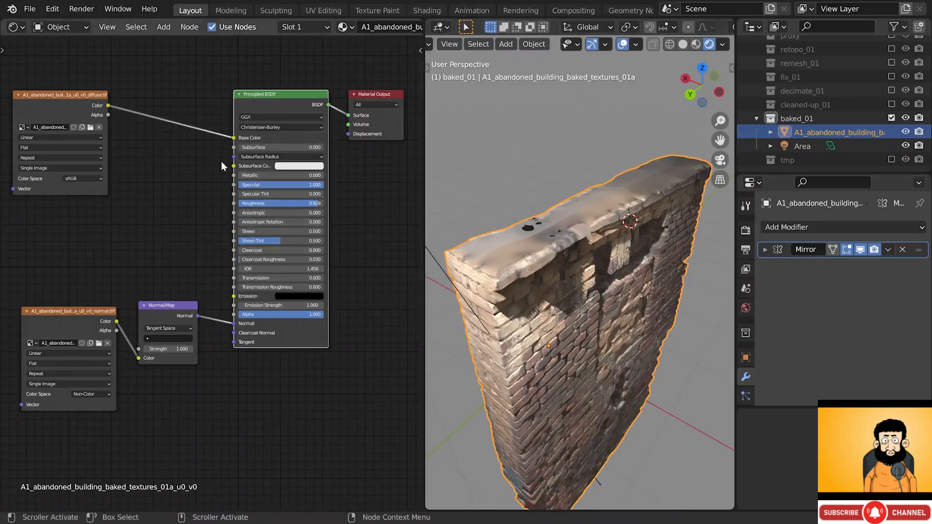
# - Drag the Material Output node further right in the Shader Editor
pyautogui.scroll(-1, 220, 162)
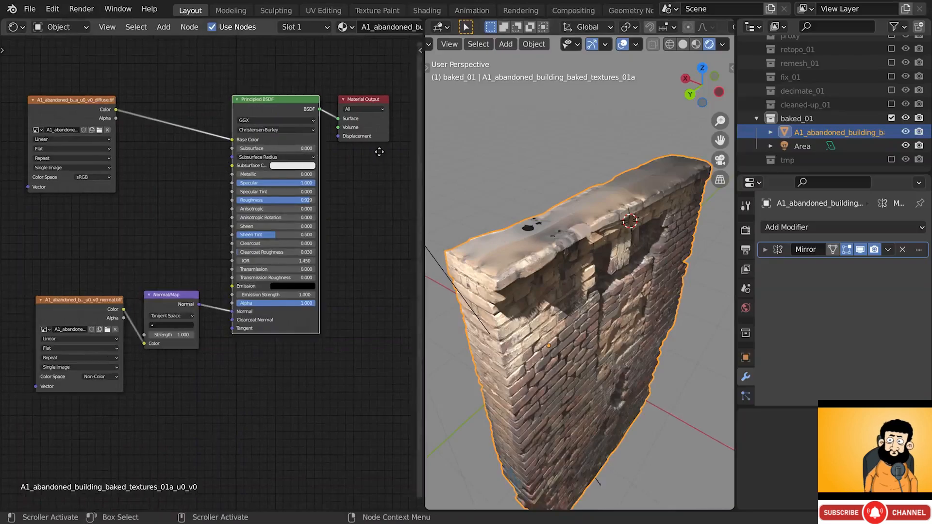
pyautogui.moveTo(376, 148); pyautogui.dragTo(222, 178, button='middle')
pyautogui.click(199, 125)
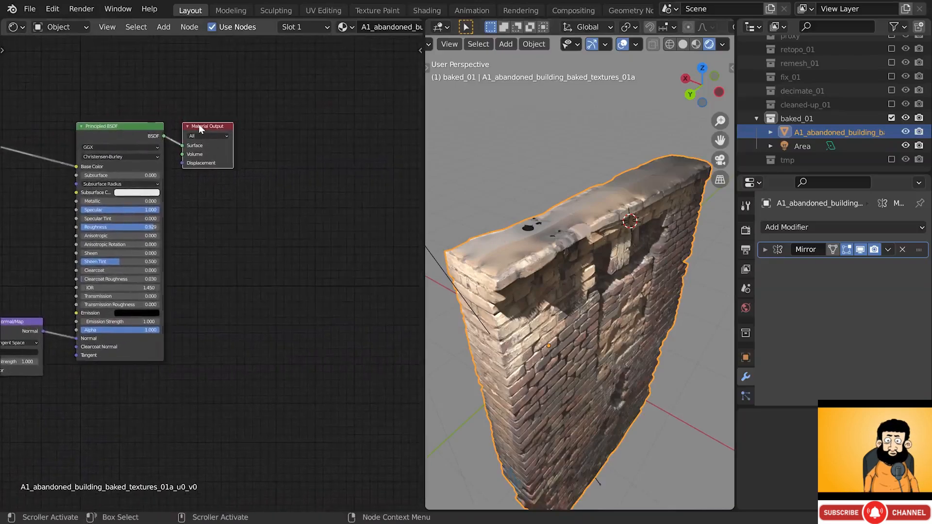
pyautogui.moveTo(194, 127); pyautogui.dragTo(388, 124)
pyautogui.moveTo(387, 124); pyautogui.dragTo(341, 131, button='middle')
# - Add a new Principled BSDF and link it to the Material Output's Surface input
pyautogui.hotkey('shift', 'a')
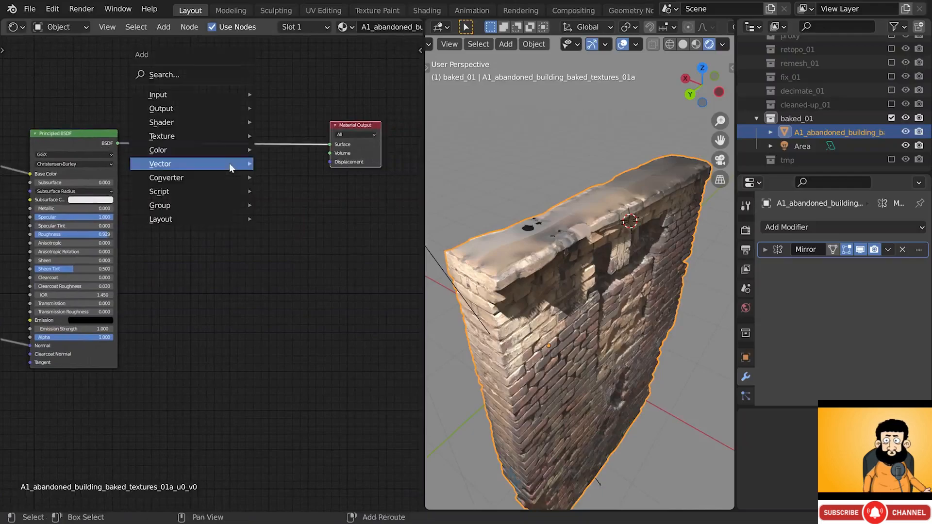
pyautogui.moveTo(221, 127)
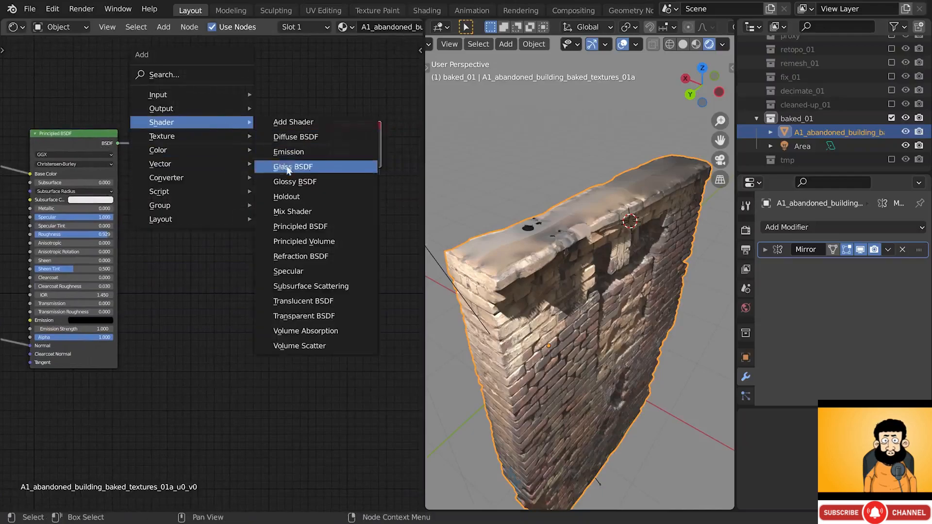
pyautogui.click(298, 226)
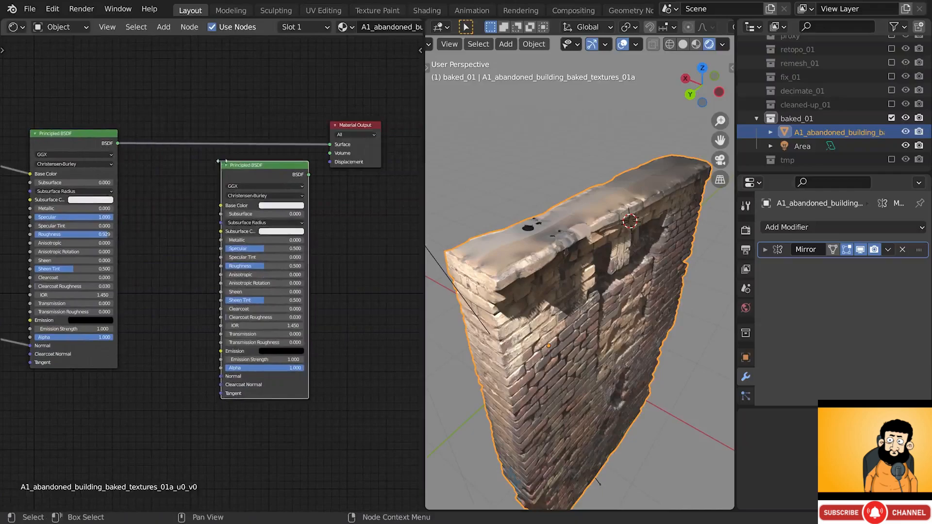
pyautogui.moveTo(310, 174); pyautogui.dragTo(328, 145)
pyautogui.moveTo(339, 170); pyautogui.dragTo(310, 173, button='middle')
pyautogui.moveTo(318, 126); pyautogui.dragTo(375, 138)
pyautogui.moveTo(246, 180); pyautogui.dragTo(308, 153)
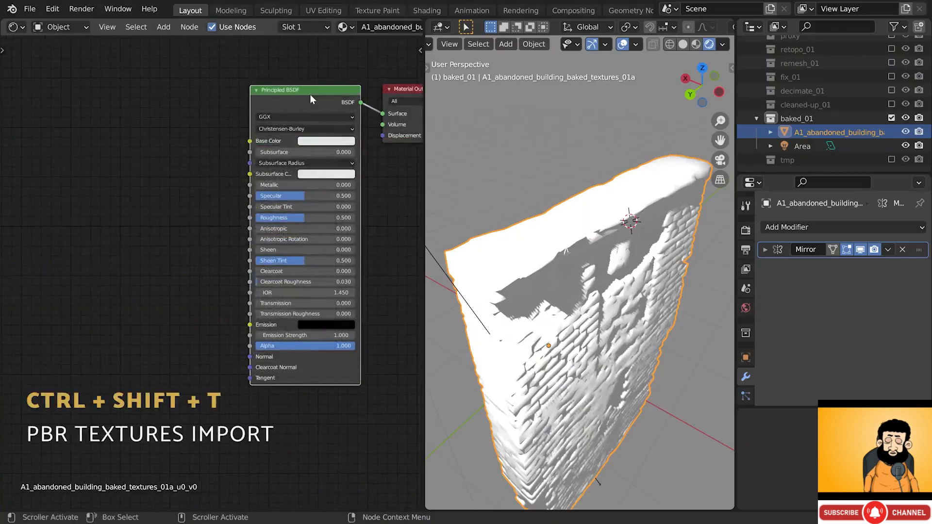
# - Build a Principled texture setup from 01_asphalt_clean's diffuse_01, height_01 and normal_01 files
pyautogui.hotkey('ctrl', 'shift', 't')
pyautogui.click(340, 217)
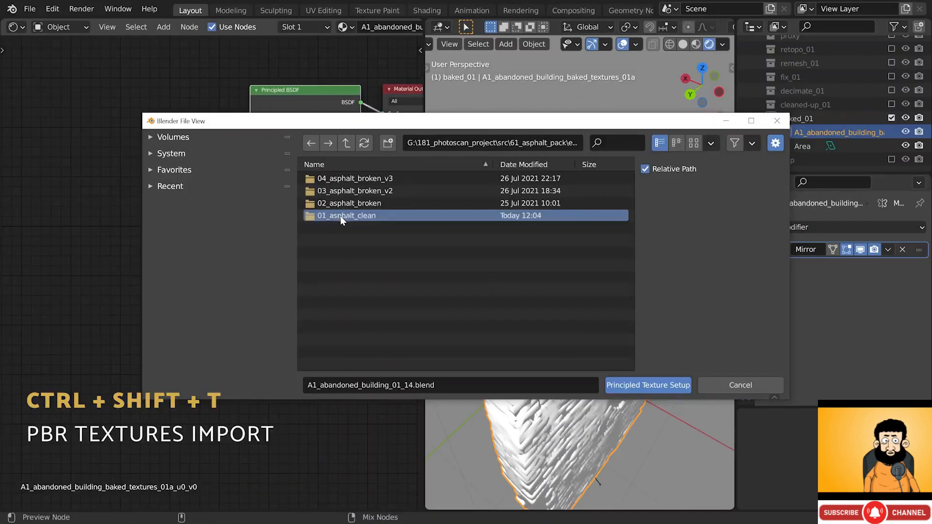
pyautogui.doubleClick(342, 215)
pyautogui.doubleClick(324, 179)
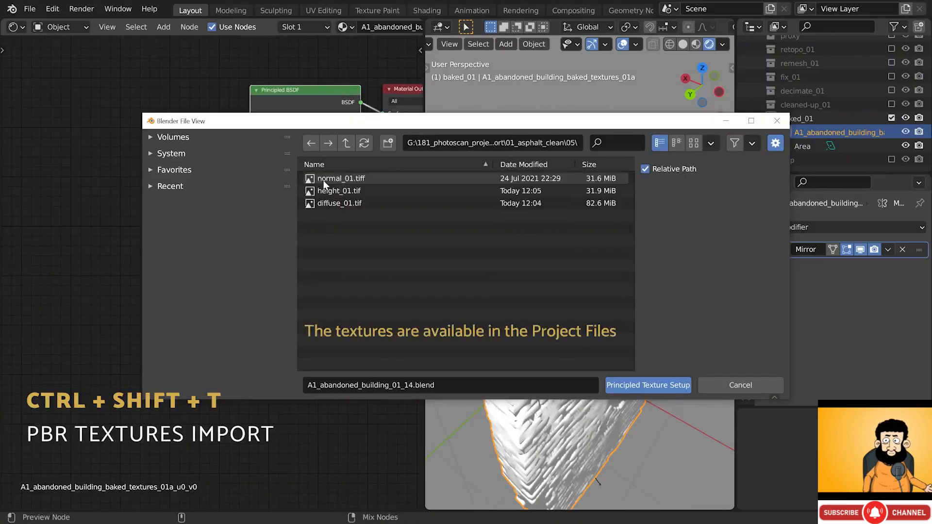
pyautogui.click(694, 143)
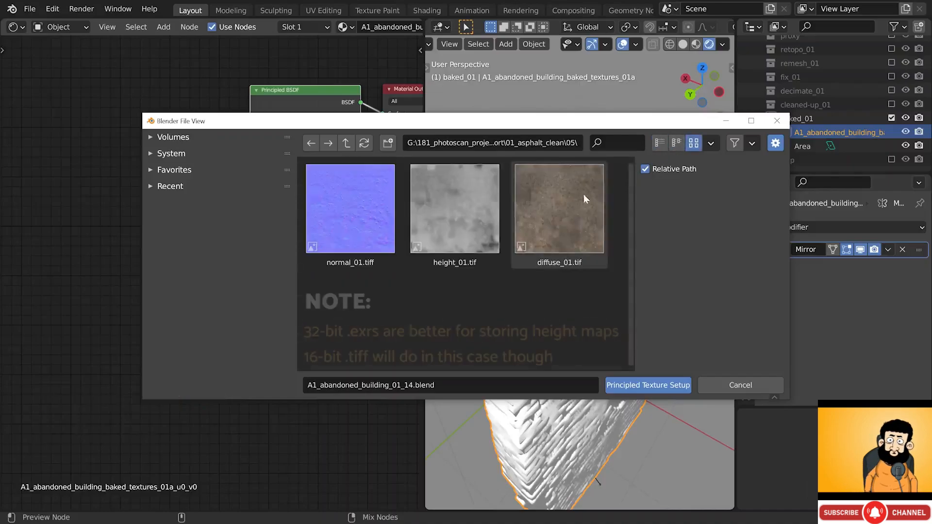
pyautogui.click(537, 227)
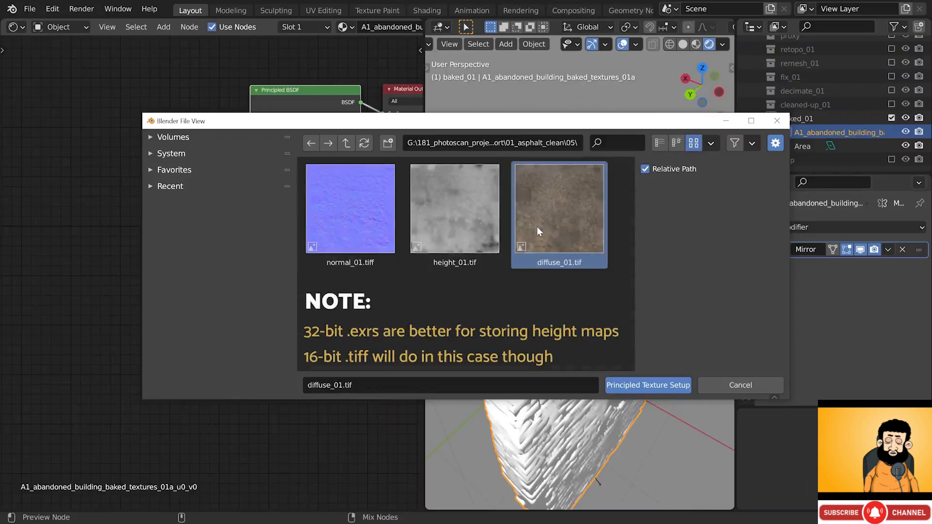
pyautogui.keyDown('shift'); pyautogui.click(418, 213); pyautogui.keyUp('shift')
pyautogui.keyDown('shift'); pyautogui.click(354, 212); pyautogui.keyUp('shift')
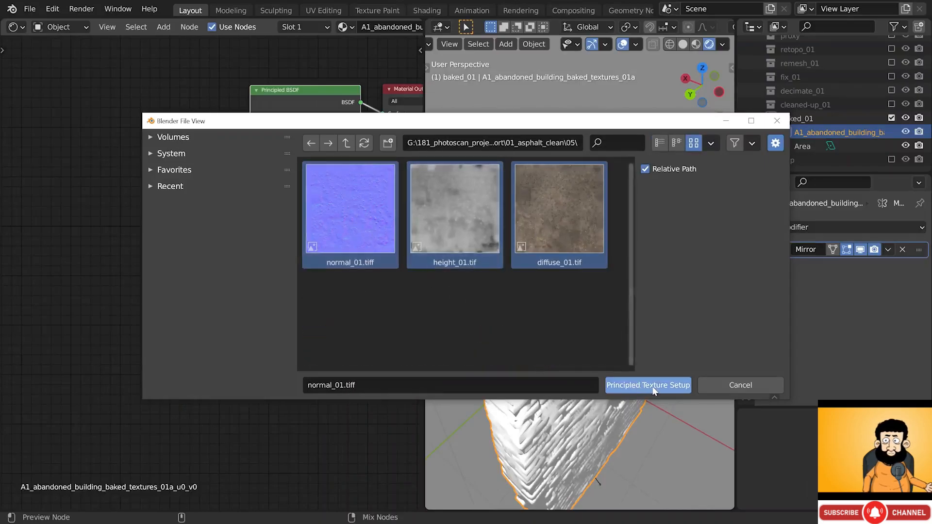
pyautogui.click(632, 385)
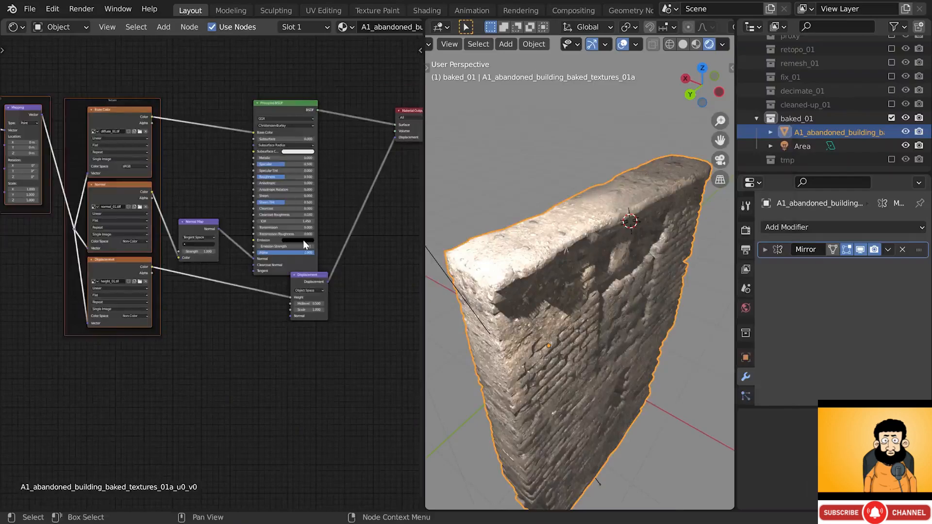
# - Move the Displacement node below the Principled BSDF
pyautogui.click(313, 274)
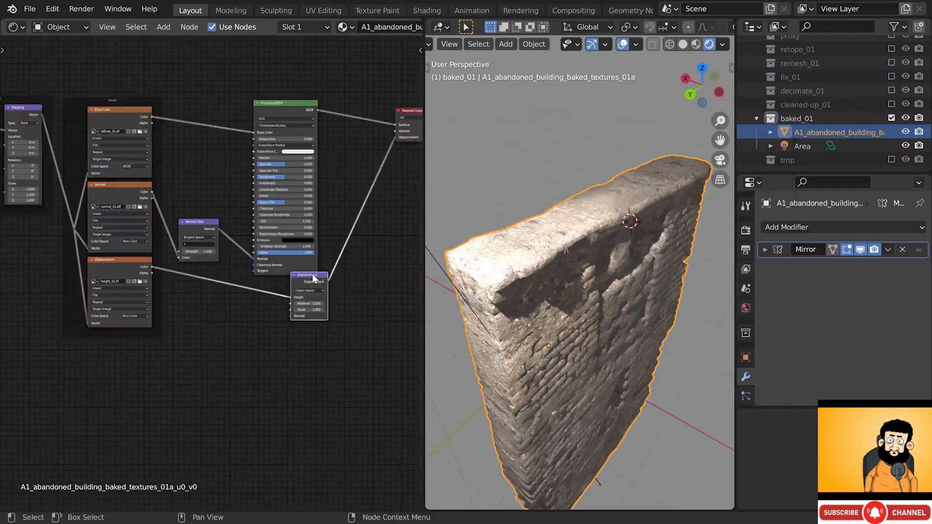
pyautogui.moveTo(313, 275); pyautogui.dragTo(305, 275, button='middle')
pyautogui.moveTo(303, 279); pyautogui.dragTo(293, 289)
# - Preview the diffuse, normal and height maps individually on the wall
pyautogui.moveTo(97, 252); pyautogui.dragTo(205, 261, button='middle')
pyautogui.scroll(6, 116, 146)
pyautogui.scroll(1, 116, 163)
pyautogui.moveTo(212, 197); pyautogui.dragTo(118, 174, button='middle')
pyautogui.keyDown('ctrl'); pyautogui.keyDown('shift'); pyautogui.click(221, 86); pyautogui.keyUp('shift'); pyautogui.keyUp('ctrl')
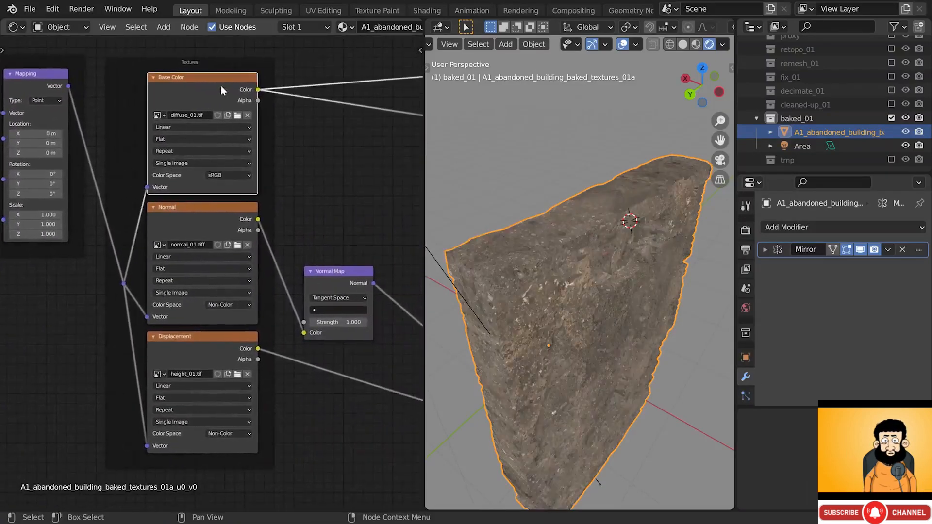
pyautogui.keyDown('ctrl'); pyautogui.keyDown('shift'); pyautogui.click(222, 216); pyautogui.keyUp('shift'); pyautogui.keyUp('ctrl')
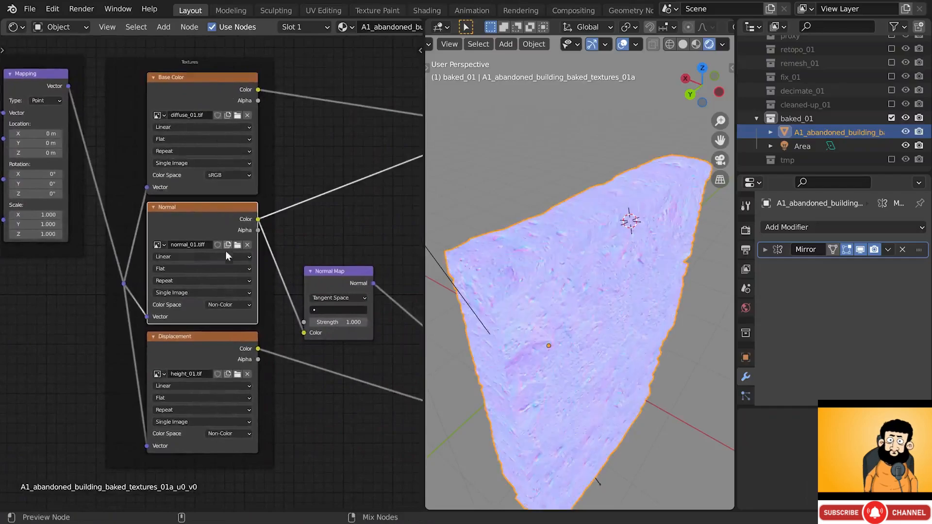
pyautogui.keyDown('ctrl'); pyautogui.keyDown('shift'); pyautogui.click(321, 307); pyautogui.keyUp('shift'); pyautogui.keyUp('ctrl')
# - Preview the full Principled BSDF material on the wall and frame the node tree
pyautogui.moveTo(328, 315); pyautogui.dragTo(207, 313, button='middle')
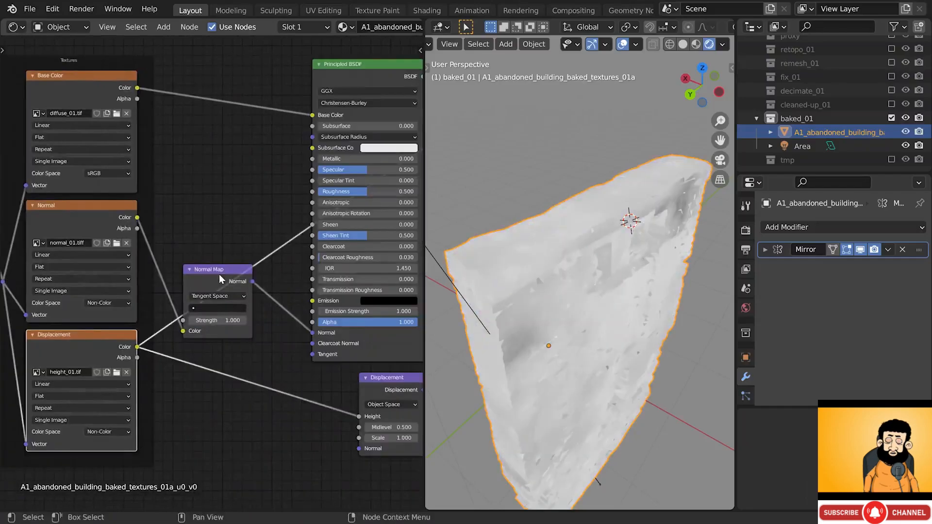
pyautogui.keyDown('ctrl'); pyautogui.keyDown('shift'); pyautogui.click(368, 68); pyautogui.keyUp('shift'); pyautogui.keyUp('ctrl')
pyautogui.moveTo(352, 167); pyautogui.dragTo(305, 169, button='middle')
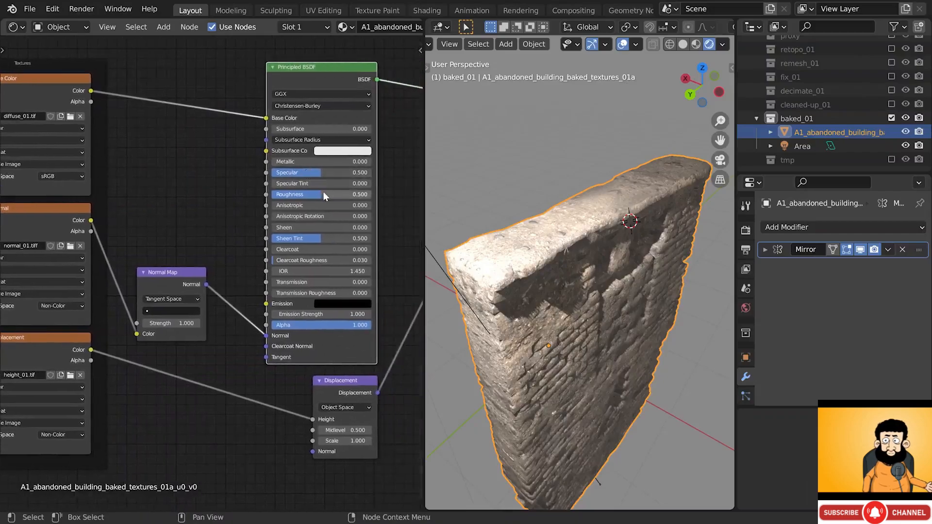
pyautogui.moveTo(561, 298); pyautogui.dragTo(551, 272, button='middle')
pyautogui.press('Home')
pyautogui.scroll(6, 82, 195)
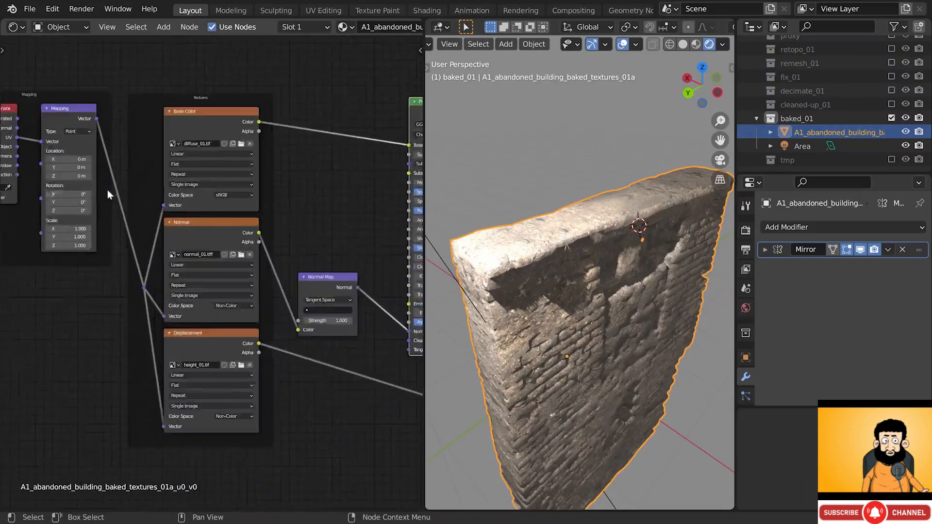
# - Connect the Texture Coordinate's Object output to the Mapping node's Vector input
pyautogui.scroll(2, 136, 116)
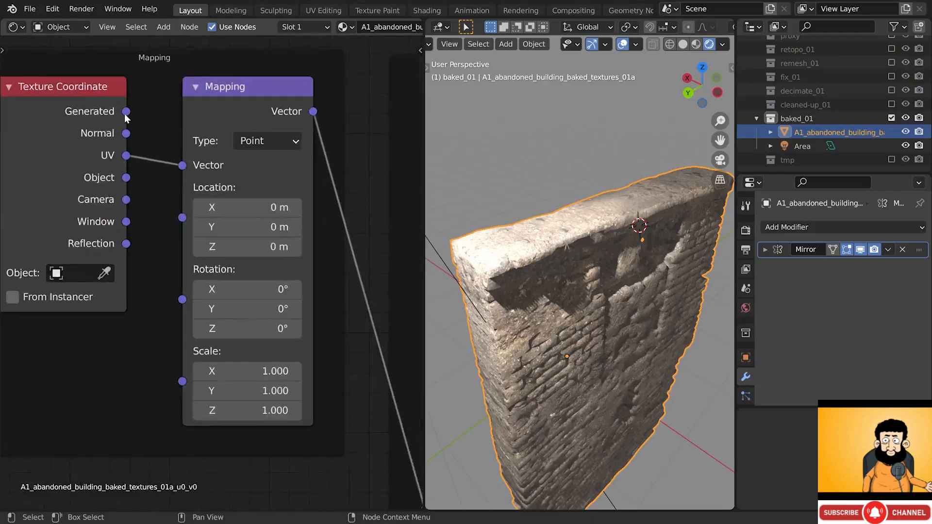
pyautogui.moveTo(127, 111); pyautogui.dragTo(132, 119)
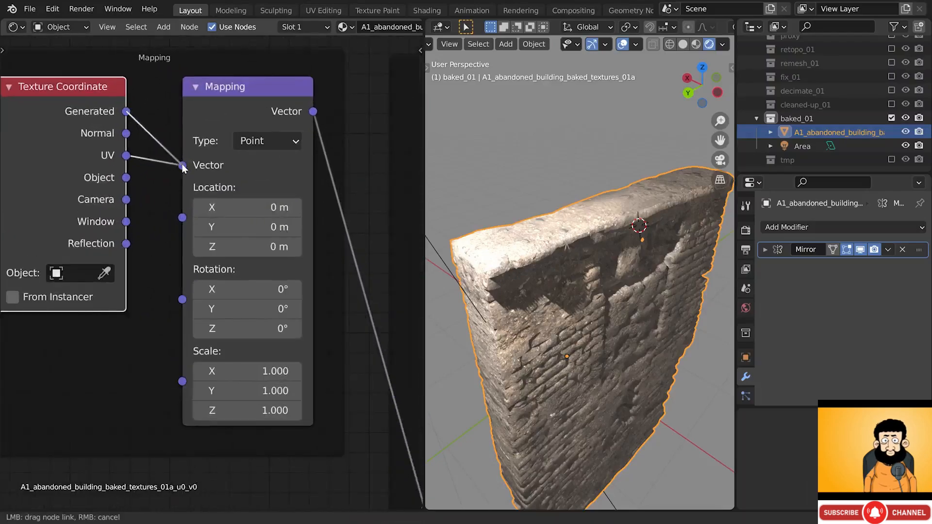
pyautogui.moveTo(183, 168); pyautogui.dragTo(183, 167)
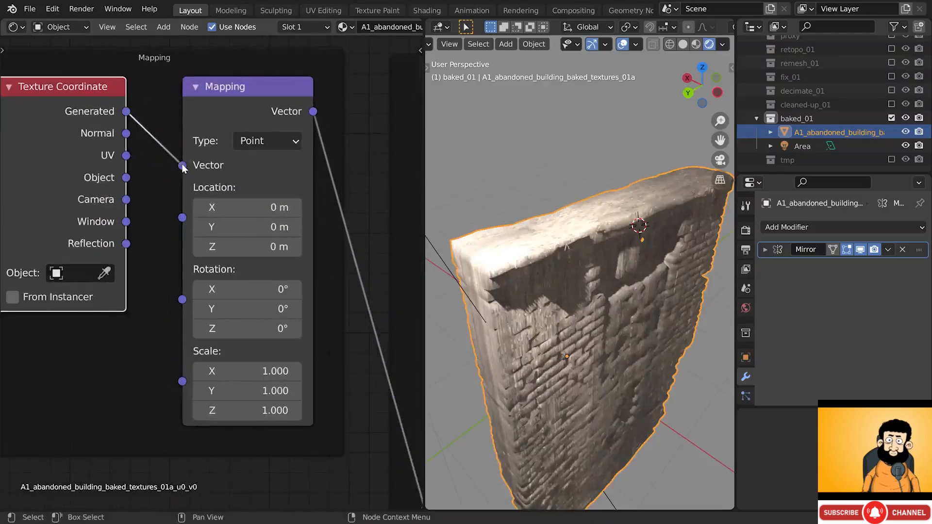
pyautogui.moveTo(126, 178); pyautogui.dragTo(180, 167)
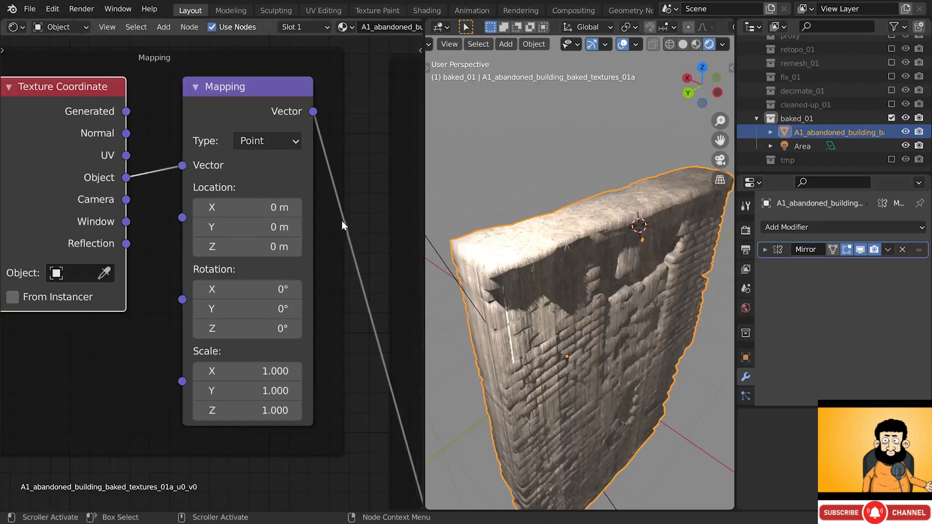
# - Switch the diffuse image texture to Box projection and raise its Blend to soften seams
pyautogui.scroll(-1, 342, 225)
pyautogui.moveTo(339, 240); pyautogui.dragTo(107, 240, button='middle')
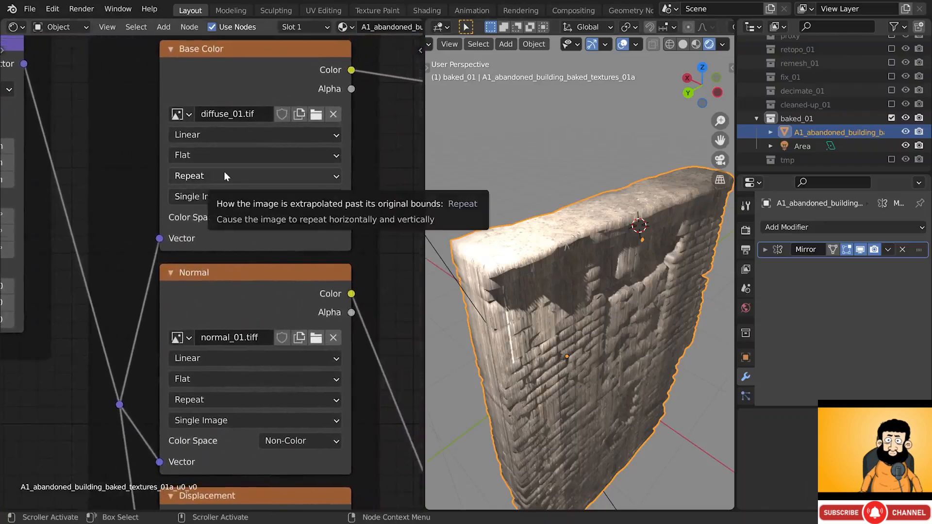
pyautogui.click(221, 155)
pyautogui.click(211, 193)
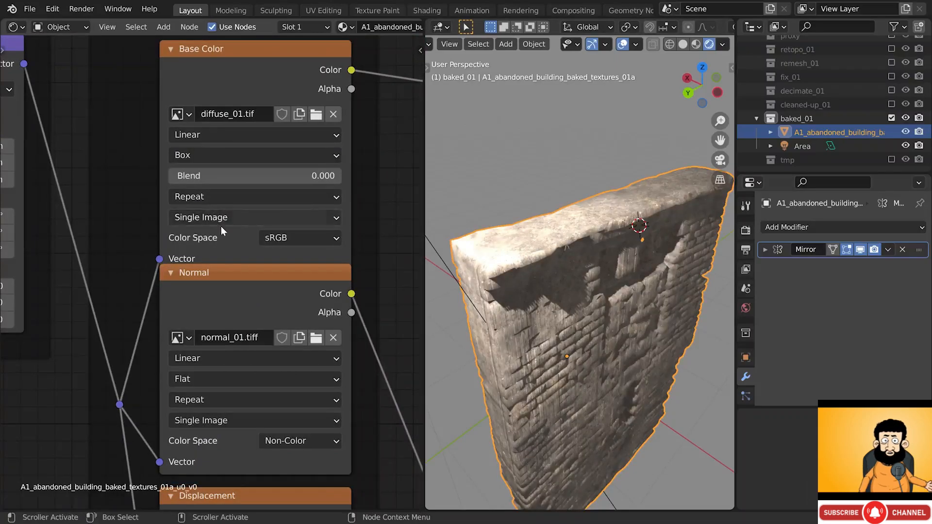
pyautogui.moveTo(224, 176); pyautogui.dragTo(254, 175)
# - Set the normal and height textures to Box projection, with Blend about 0.10 and 0.17
pyautogui.scroll(-1, 196, 176)
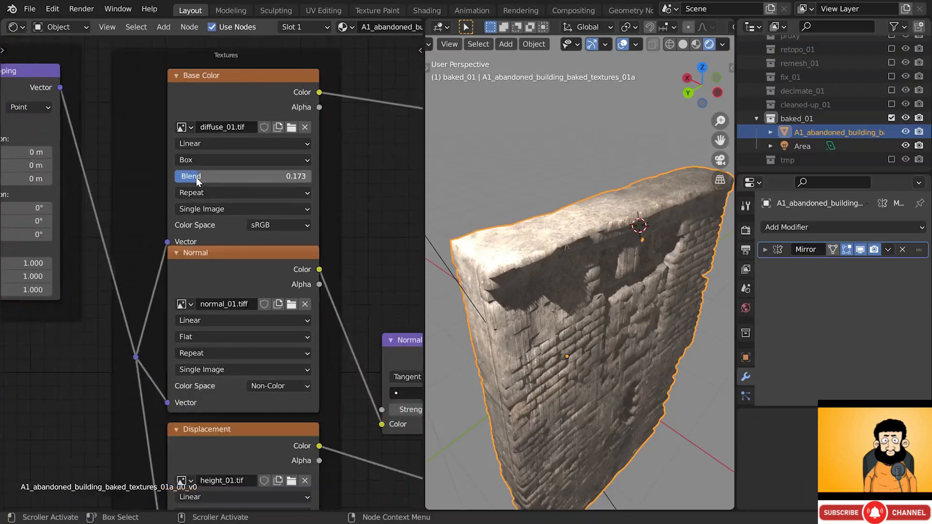
pyautogui.moveTo(227, 279); pyautogui.dragTo(240, 177, button='middle')
pyautogui.scroll(4, 241, 245)
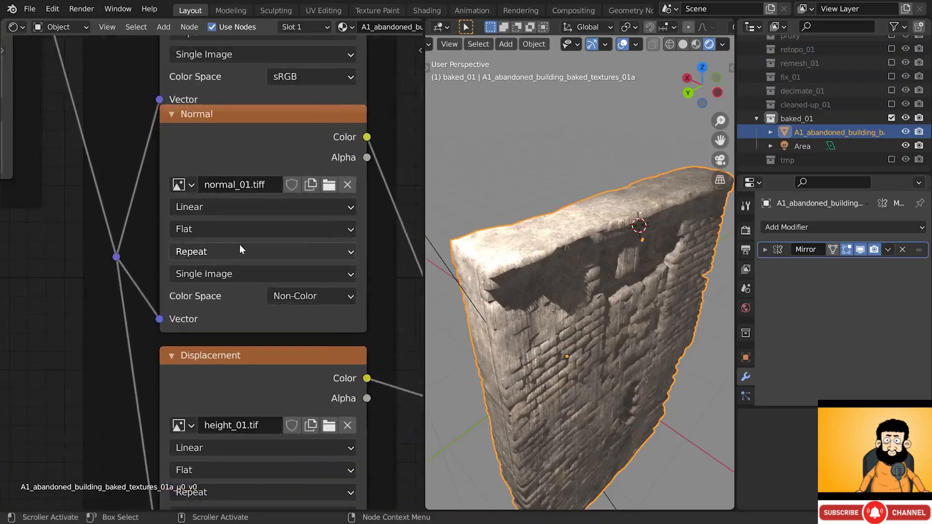
pyautogui.click(229, 232)
pyautogui.click(207, 275)
pyautogui.moveTo(207, 249); pyautogui.dragTo(224, 249)
pyautogui.scroll(-2, 213, 249)
pyautogui.scroll(2, 211, 247)
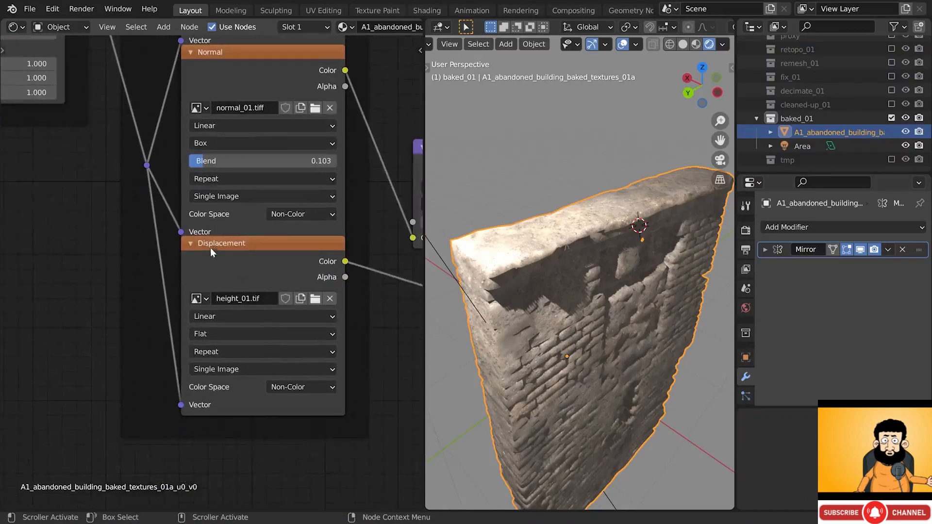
pyautogui.click(212, 345)
pyautogui.click(238, 391)
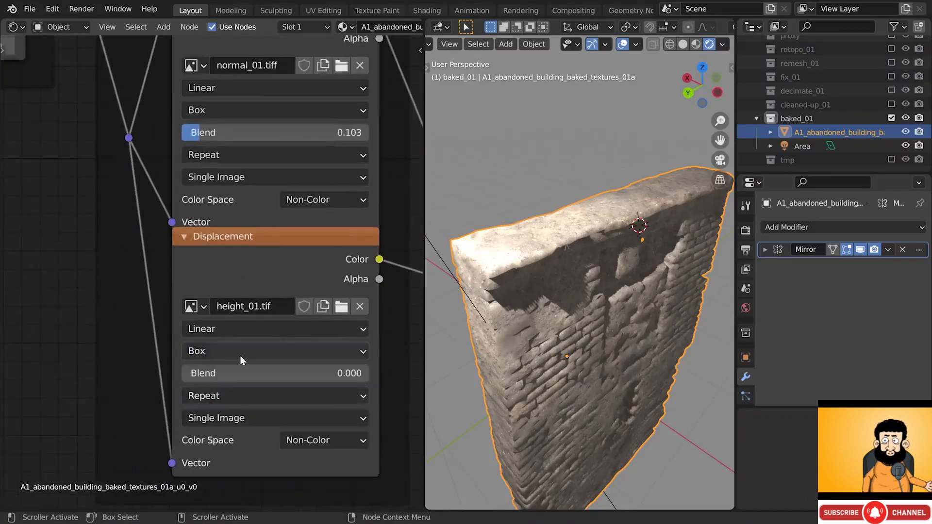
pyautogui.moveTo(244, 369); pyautogui.dragTo(276, 369)
# - Scale the texture mapping uniformly to 1.900 and raise the Normal Map Strength
pyautogui.scroll(-4, 248, 369)
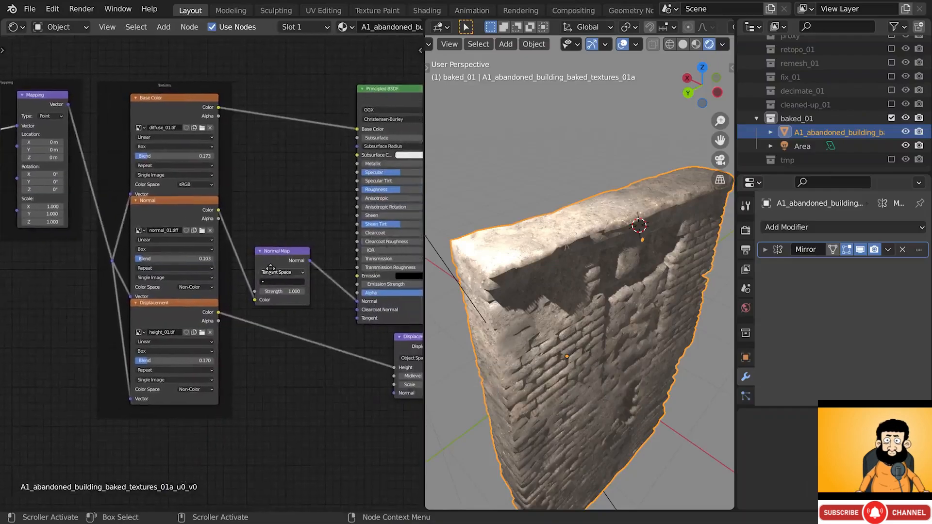
pyautogui.moveTo(98, 200); pyautogui.dragTo(300, 236, button='middle')
pyautogui.scroll(4, 230, 206)
pyautogui.scroll(1, 230, 200)
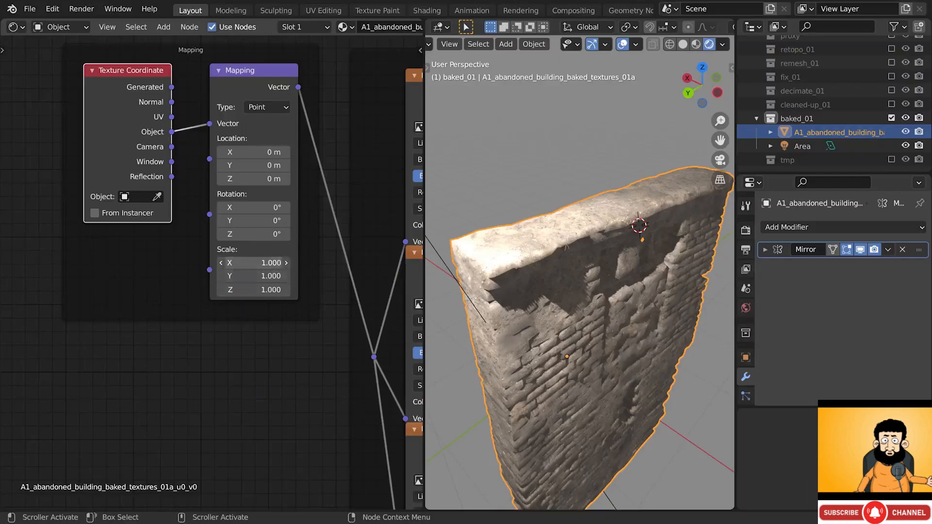
pyautogui.moveTo(253, 262)
pyautogui.mouseDown()
pyautogui.moveTo(256, 289)
pyautogui.moveTo(287, 290)
pyautogui.moveTo(243, 290)
pyautogui.mouseUp()
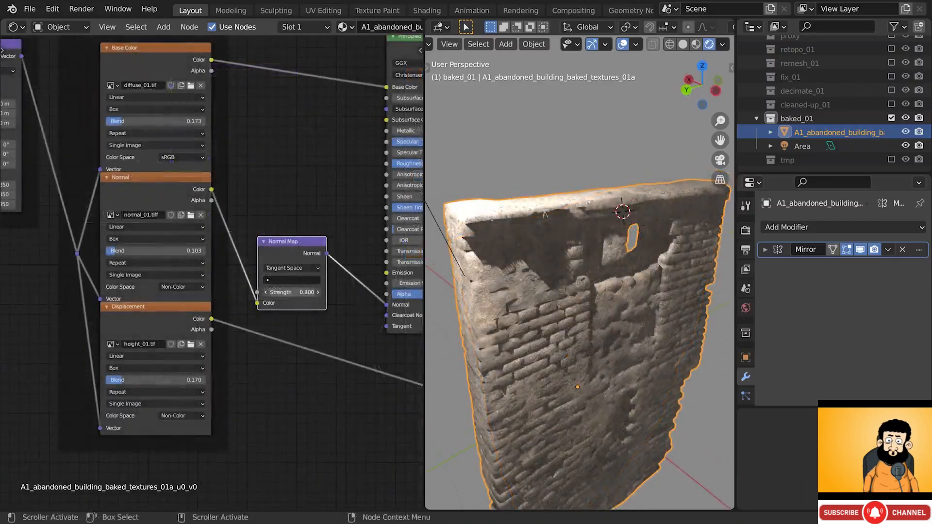
pyautogui.moveTo(292, 292); pyautogui.dragTo(332, 293)
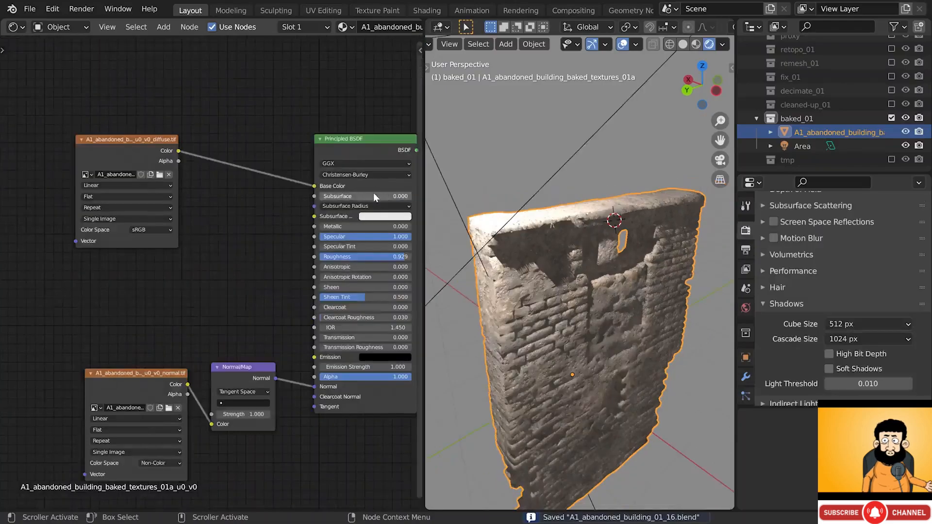
# - Add a ColorRamp fed by the diffuse colour and move its black stop rightward
pyautogui.hotkey('shift', 'a')
pyautogui.moveTo(235, 196)
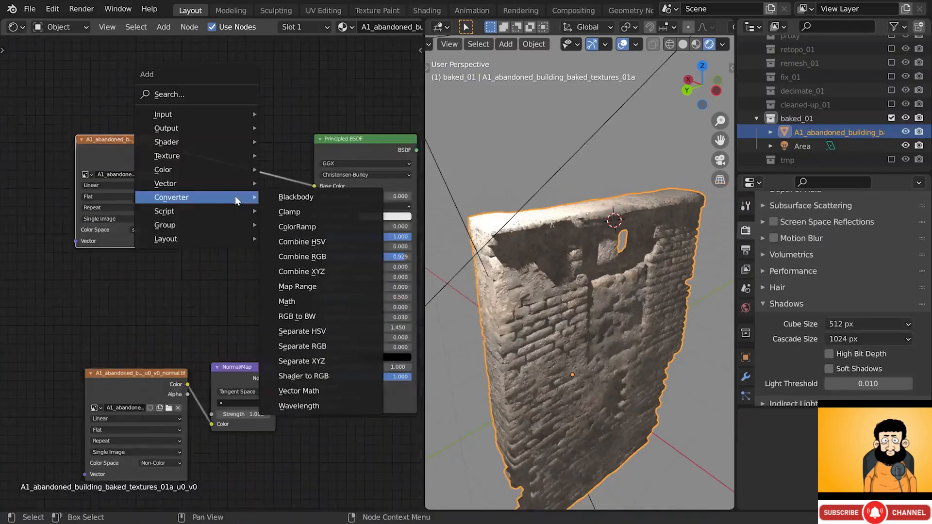
pyautogui.click(349, 228)
pyautogui.click(198, 200)
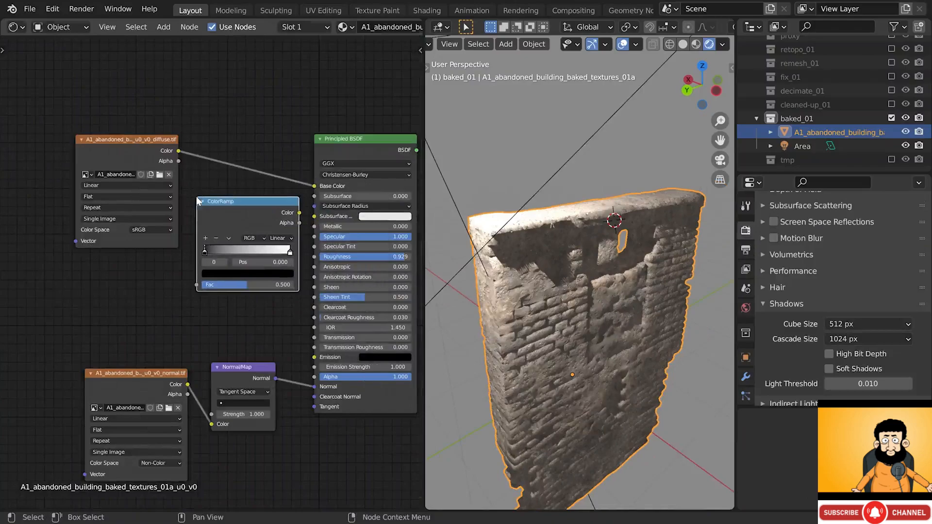
pyautogui.moveTo(179, 154); pyautogui.dragTo(198, 285)
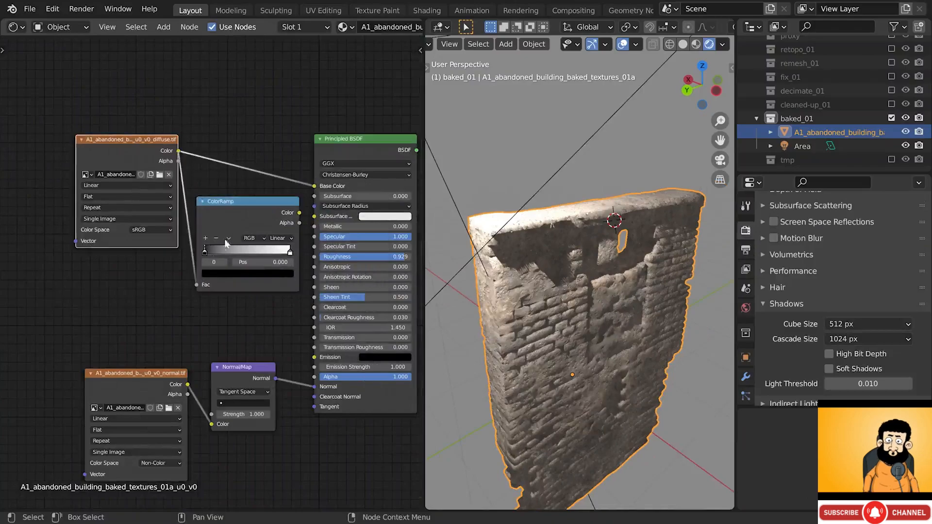
pyautogui.keyDown('ctrl'); pyautogui.keyDown('shift'); pyautogui.click(205, 251); pyautogui.keyUp('shift'); pyautogui.keyUp('ctrl')
pyautogui.moveTo(205, 252); pyautogui.dragTo(260, 258)
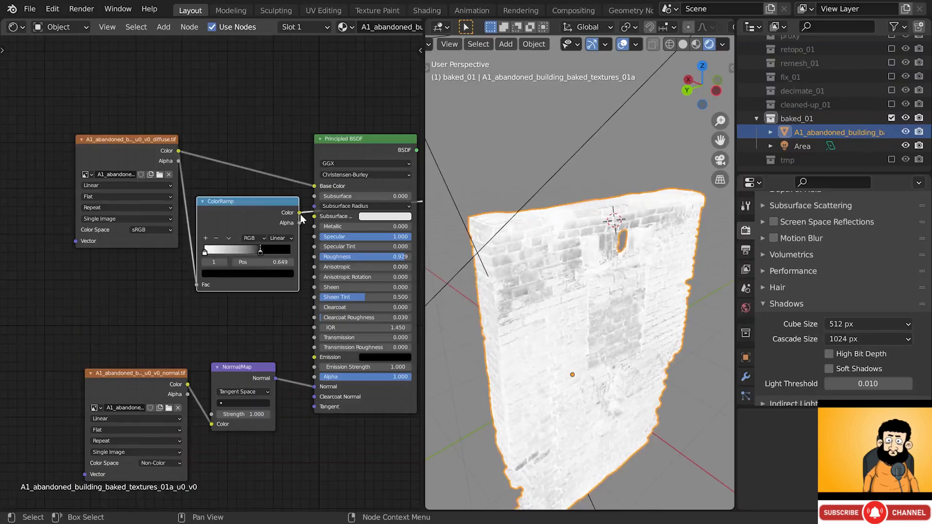
# - Link the ColorRamp to the Principled BSDF Roughness and tune its white stop to about 0.700
pyautogui.keyDown('ctrl'); pyautogui.keyDown('shift'); pyautogui.click(348, 147); pyautogui.keyUp('shift'); pyautogui.keyUp('ctrl')
pyautogui.moveTo(347, 151); pyautogui.dragTo(340, 149, button='middle')
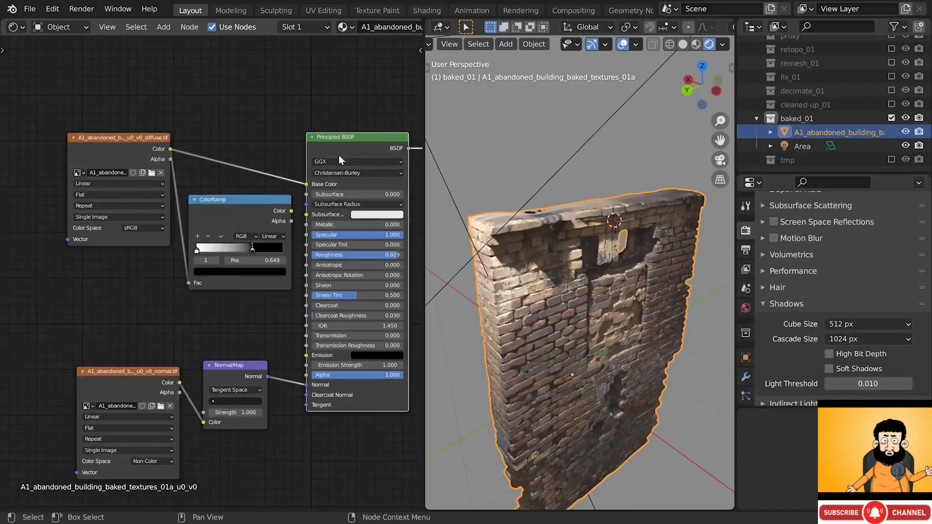
pyautogui.moveTo(291, 210); pyautogui.dragTo(299, 245)
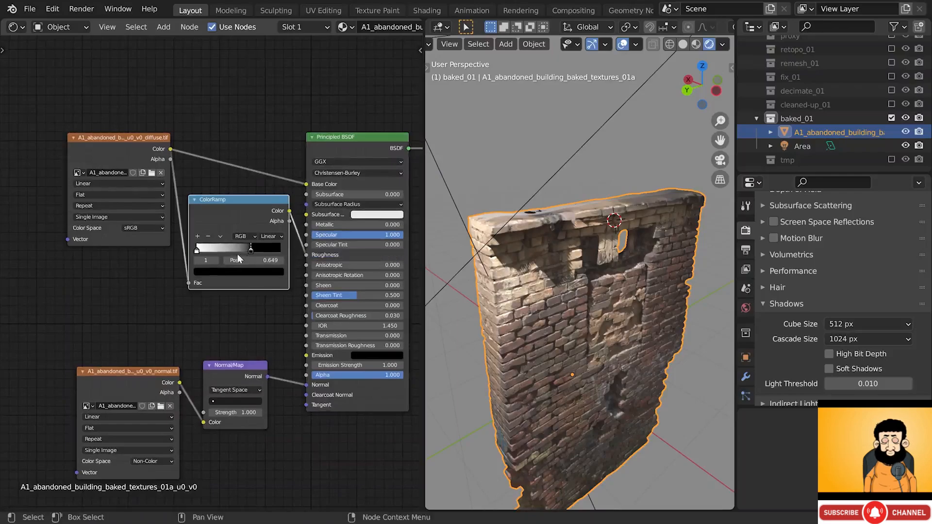
pyautogui.moveTo(224, 256)
pyautogui.mouseDown()
pyautogui.moveTo(197, 259)
pyautogui.moveTo(209, 257)
pyautogui.mouseUp()
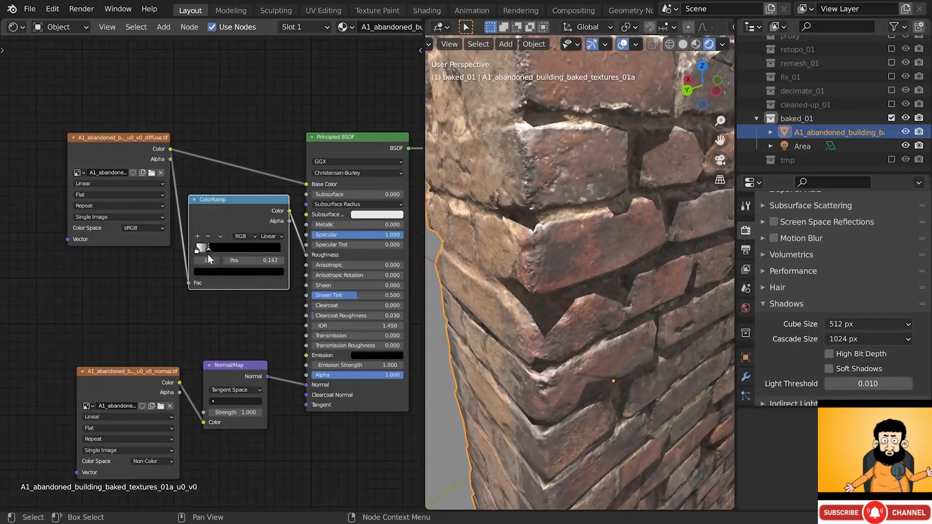
pyautogui.moveTo(207, 260); pyautogui.dragTo(242, 259)
pyautogui.scroll(-9, 569, 240)
pyautogui.moveTo(569, 239); pyautogui.dragTo(547, 241, button='middle')
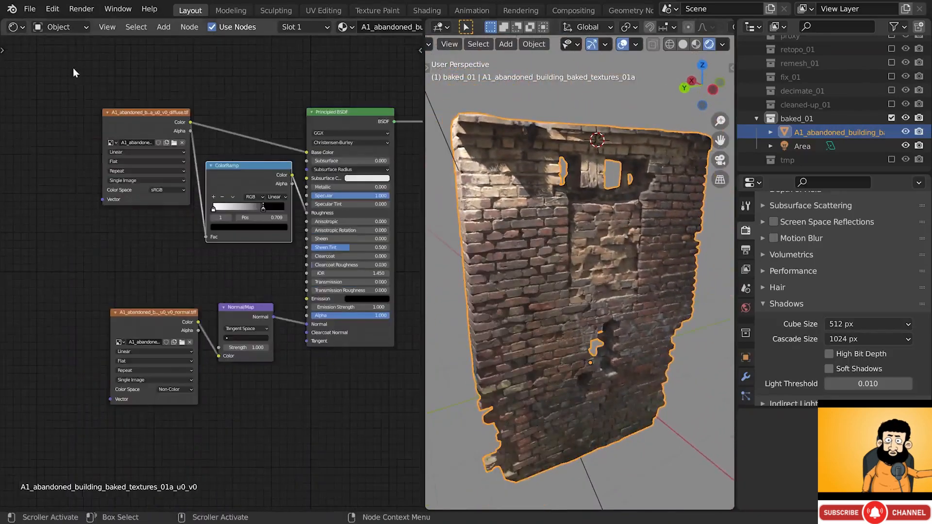
pyautogui.moveTo(72, 68); pyautogui.dragTo(396, 397)
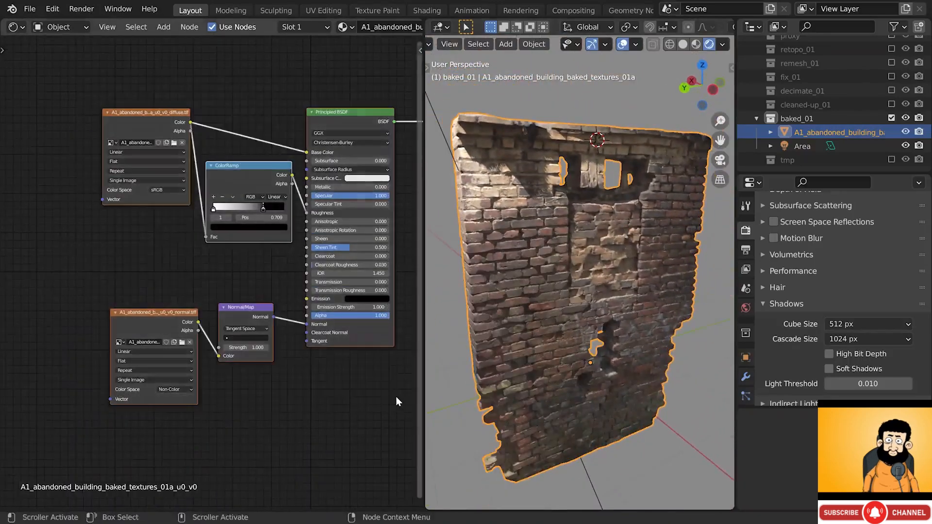
# - Wrap the selected brick material nodes in a frame labelled Material 1
pyautogui.hotkey('ctrl', 'j')
pyautogui.press('n')
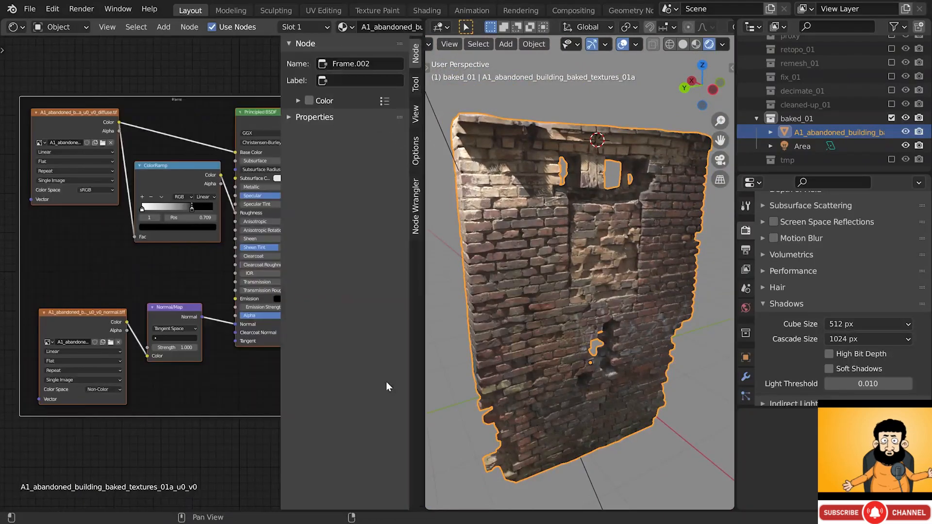
pyautogui.click(369, 80)
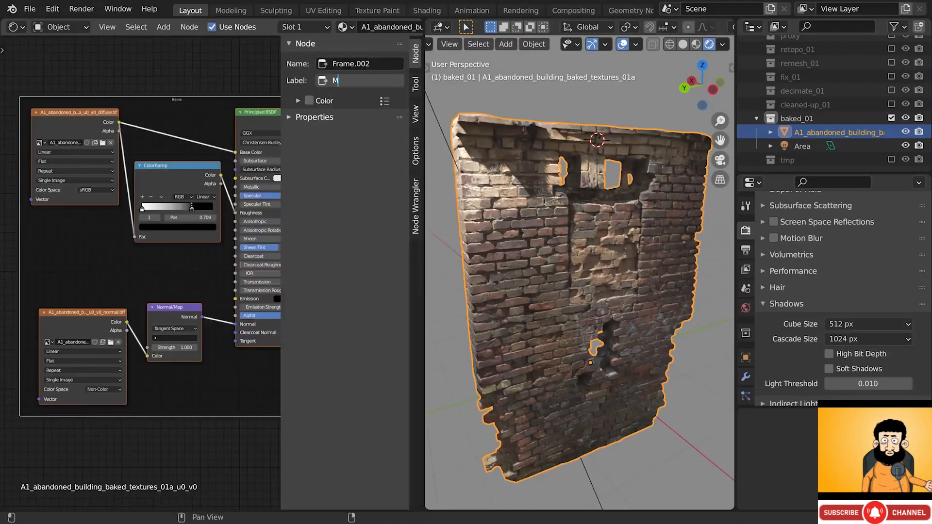
pyautogui.click(295, 141)
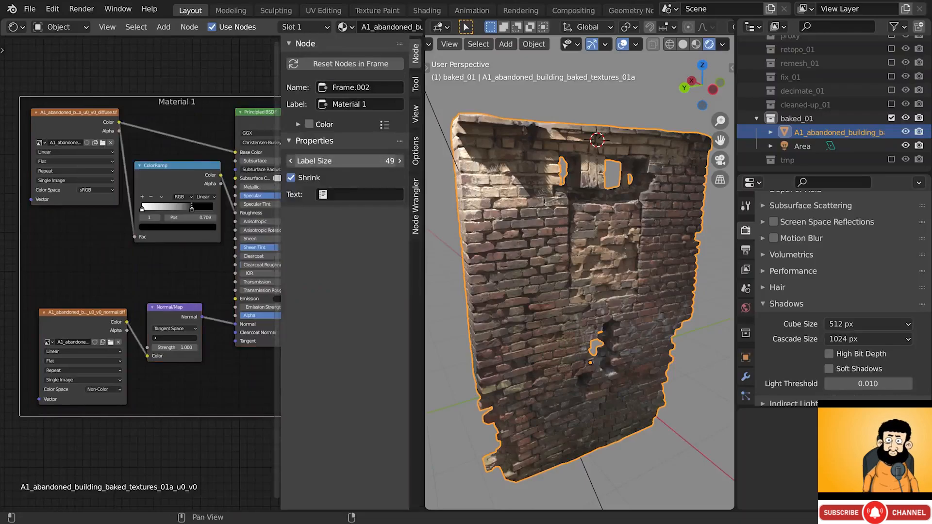
pyautogui.press('n')
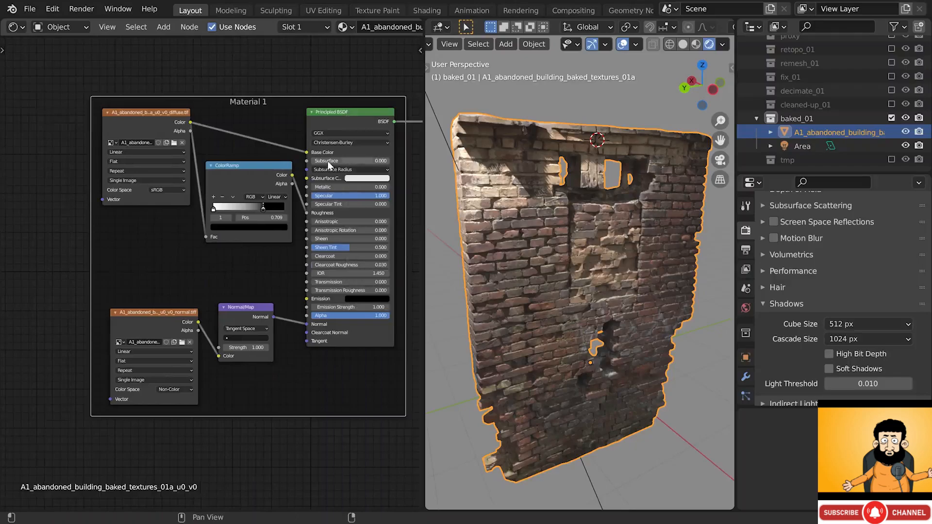
# - Box-select Material 2's mapping and texture node chain and join it into a frame
pyautogui.scroll(-6, 300, 144)
pyautogui.moveTo(354, 176); pyautogui.dragTo(164, 193, button='middle')
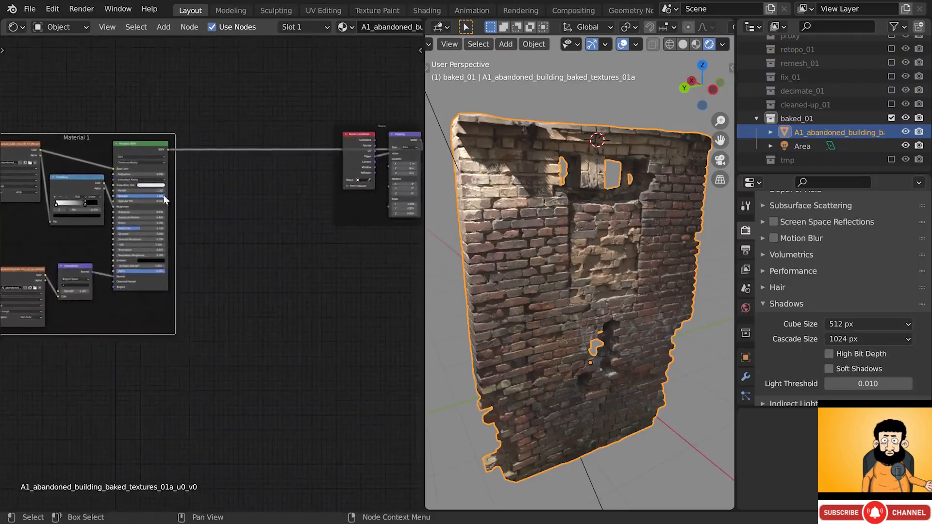
pyautogui.scroll(-2, 199, 209)
pyautogui.moveTo(322, 208); pyautogui.dragTo(168, 211, button='middle')
pyautogui.moveTo(145, 151); pyautogui.dragTo(342, 290)
pyautogui.hotkey('ctrl', 'j')
pyautogui.press('KP_Decimal')
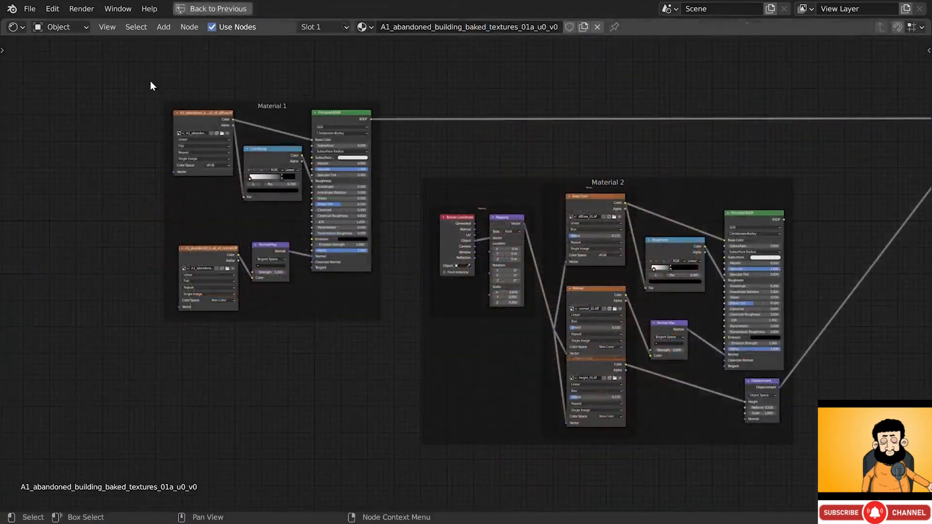
# - Deselect the framed nodes and restore the split layout with the 3D viewport
pyautogui.moveTo(150, 80); pyautogui.dragTo(403, 359)
pyautogui.moveTo(622, 175); pyautogui.dragTo(449, 166, button='middle')
pyautogui.moveTo(237, 159); pyautogui.dragTo(495, 349)
pyautogui.scroll(1, 561, 359)
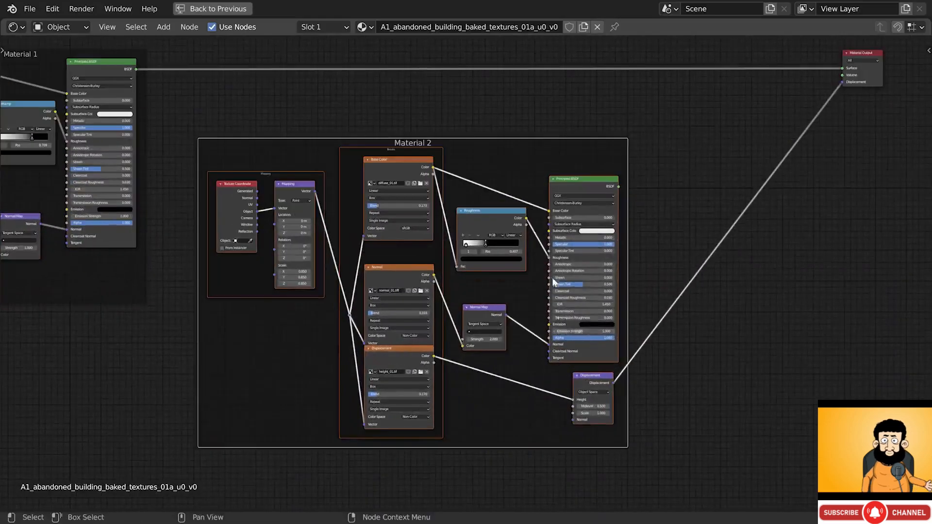
pyautogui.click(488, 98)
pyautogui.hotkey('ctrl', 'space')
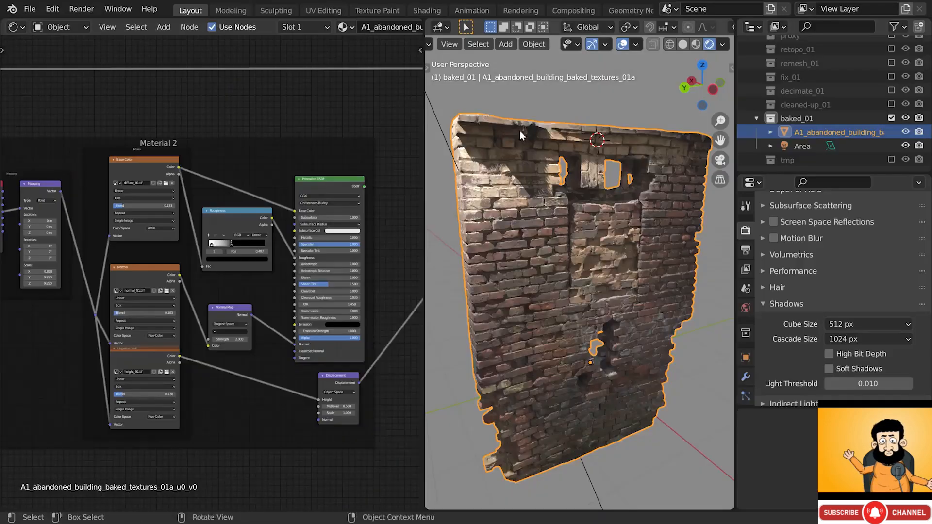
# - Preview Material 2's and then Material 1's Principled BSDF on the wall
pyautogui.moveTo(519, 130); pyautogui.dragTo(534, 189, button='middle')
pyautogui.keyDown('ctrl'); pyautogui.keyDown('shift'); pyautogui.click(334, 182); pyautogui.keyUp('shift'); pyautogui.keyUp('ctrl')
pyautogui.scroll(-1, 334, 183)
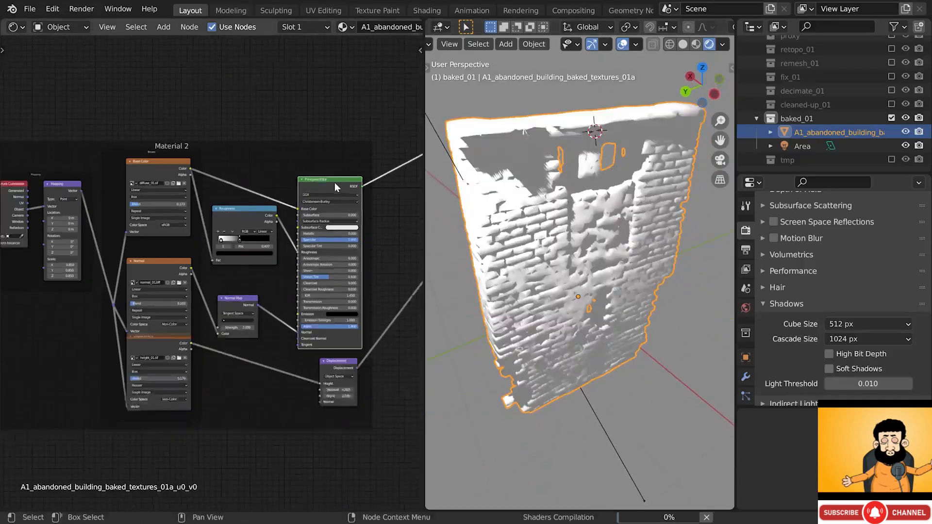
pyautogui.scroll(-4, 334, 182)
pyautogui.moveTo(215, 156); pyautogui.dragTo(284, 181, button='middle')
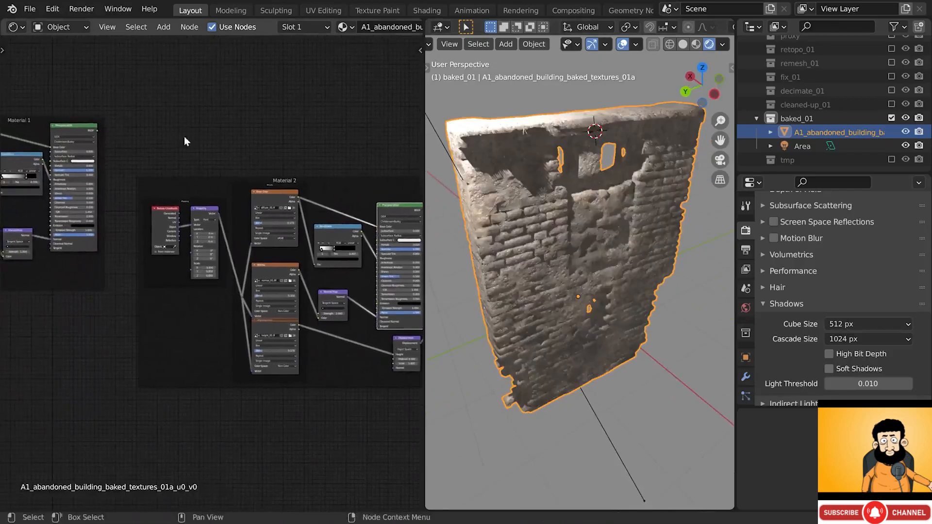
pyautogui.keyDown('ctrl'); pyautogui.keyDown('shift'); pyautogui.click(80, 129); pyautogui.keyUp('shift'); pyautogui.keyUp('ctrl')
pyautogui.keyDown('alt'); pyautogui.moveTo(382, 176); pyautogui.dragTo(165, 181); pyautogui.keyUp('alt')
pyautogui.scroll(6, 262, 164)
# - Insert a Mix Shader before the Material Output, taking Material 2's BSDF as second shader, Fac 0.000
pyautogui.hotkey('shift', 'a')
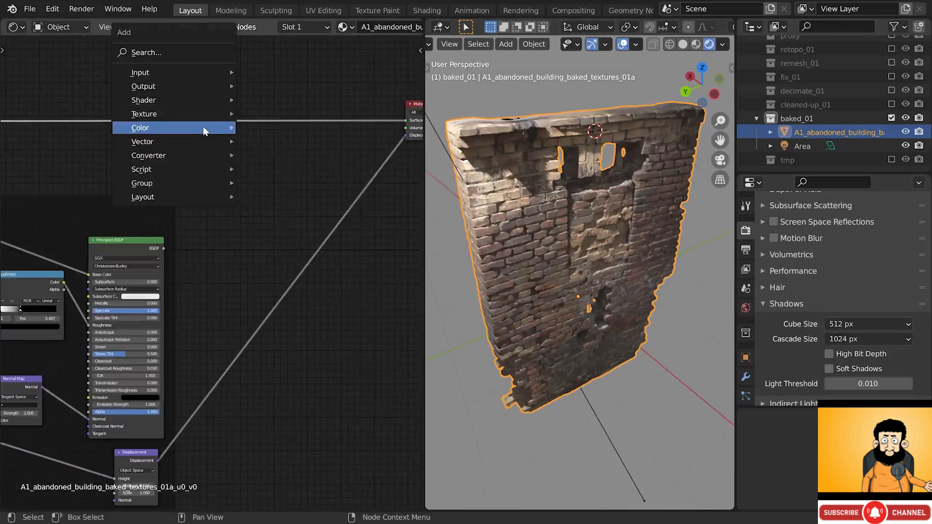
pyautogui.moveTo(196, 102)
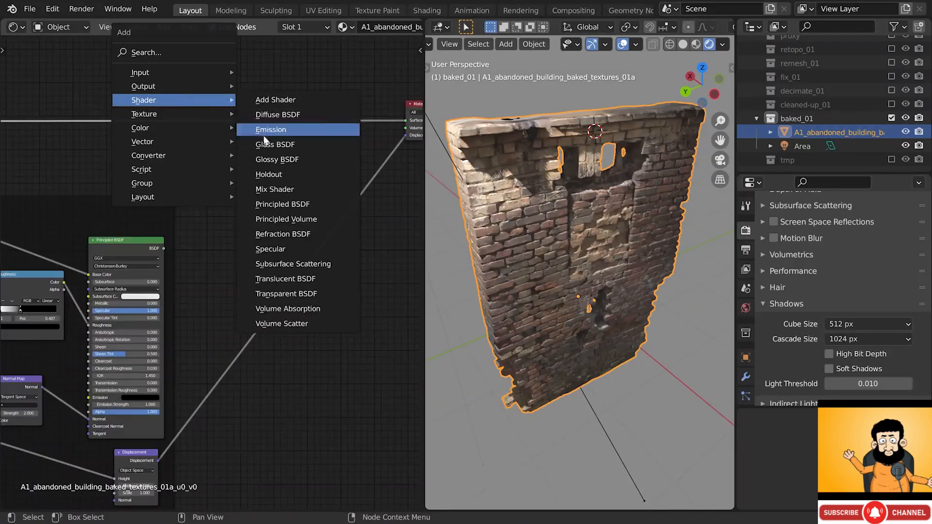
pyautogui.click(284, 189)
pyautogui.click(247, 116)
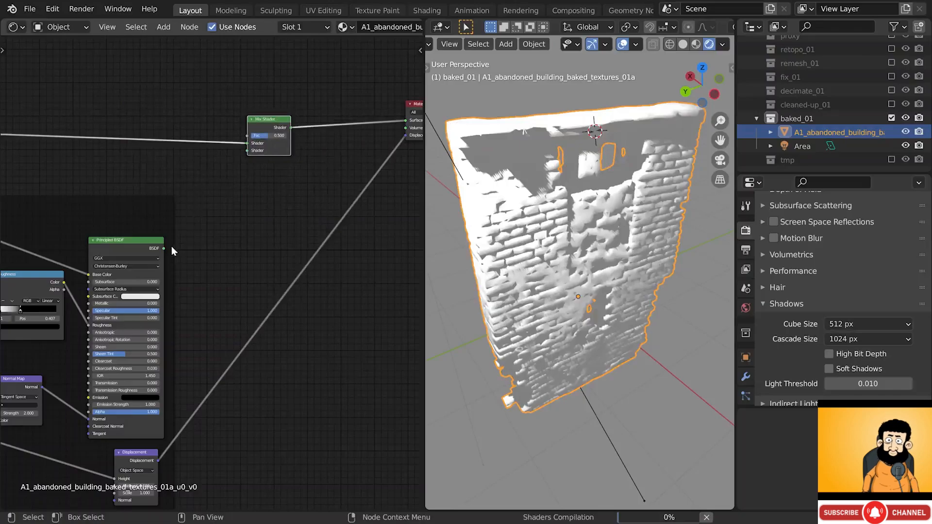
pyautogui.moveTo(162, 249); pyautogui.dragTo(166, 245)
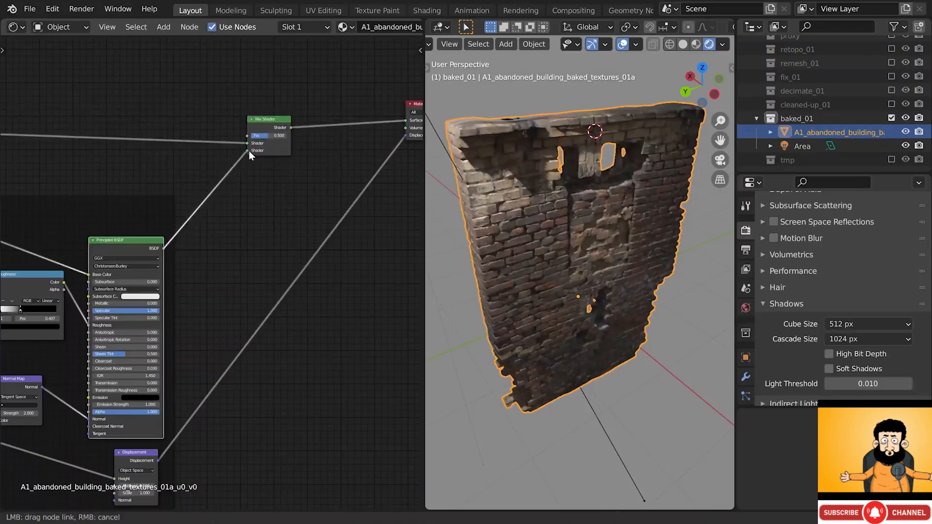
pyautogui.scroll(8, 238, 124)
pyautogui.moveTo(248, 150)
pyautogui.mouseDown()
pyautogui.moveTo(360, 146)
pyautogui.moveTo(254, 145)
pyautogui.mouseUp()
pyautogui.scroll(6, 296, 146)
pyautogui.hscroll(-2, 296, 146)
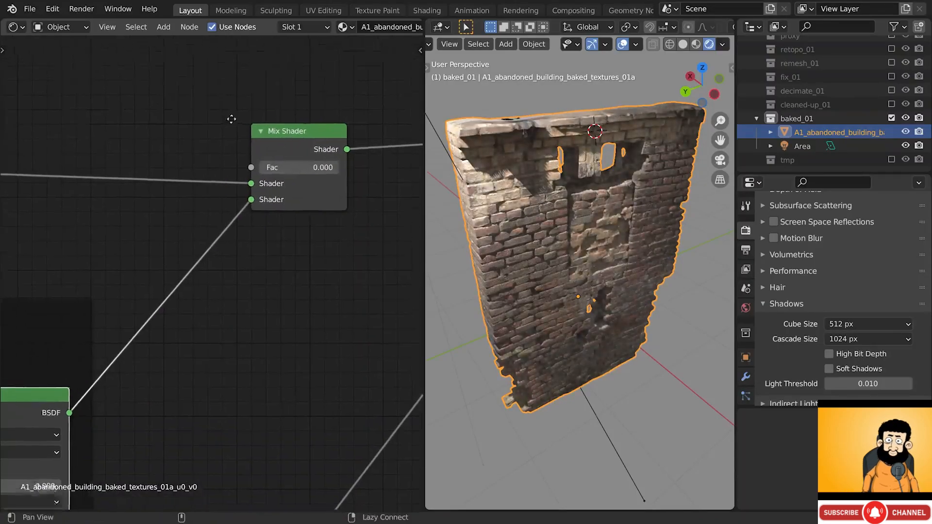
# - Add an Image Texture with a new 4096 × 4096 image mask_01 and link its Color to the Mix Shader Fac
pyautogui.hotkey('shift', 'a')
pyautogui.moveTo(278, 210)
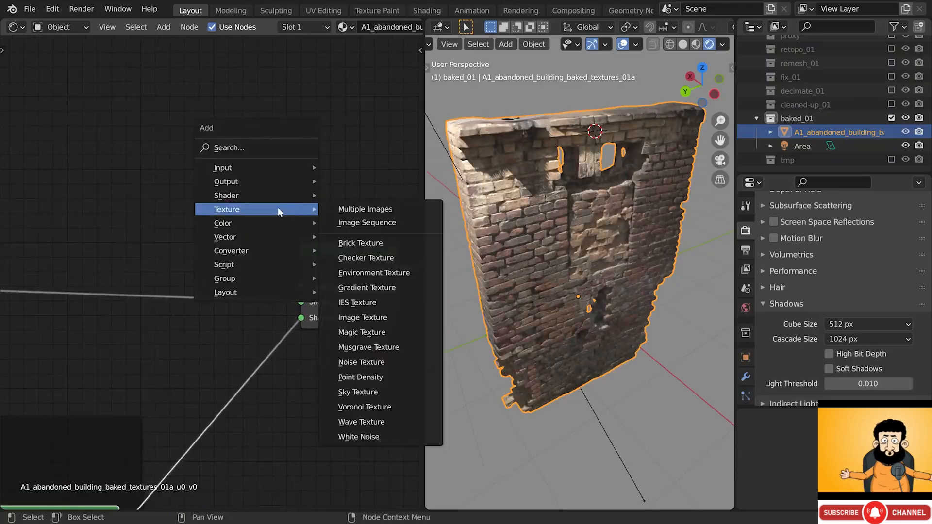
pyautogui.click(345, 318)
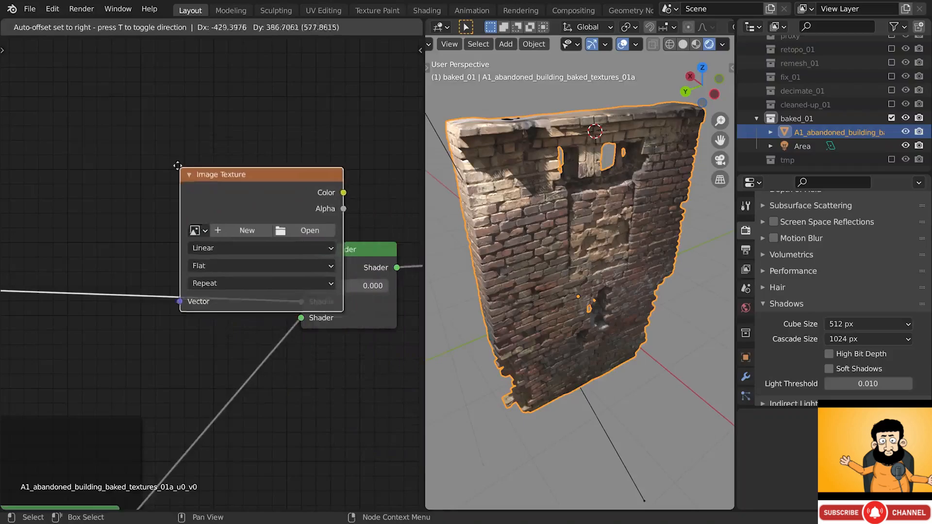
pyautogui.click(125, 138)
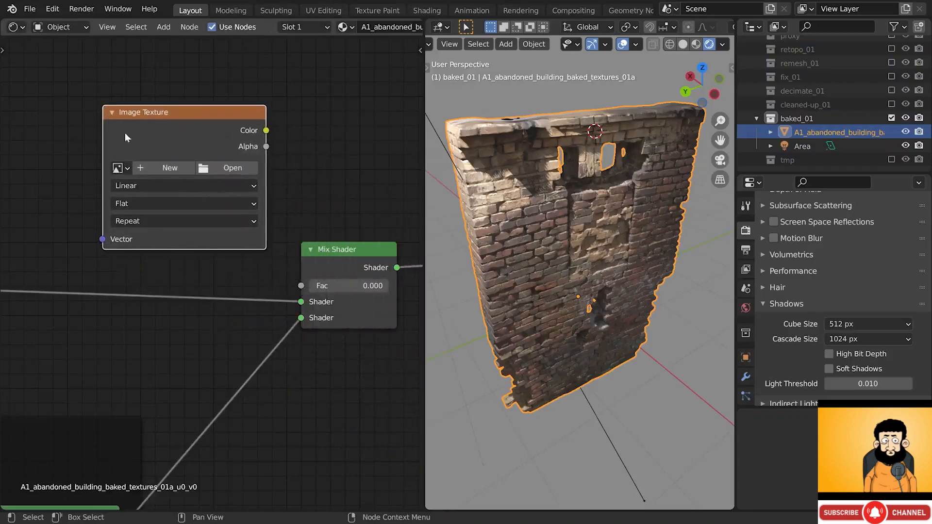
pyautogui.click(153, 168)
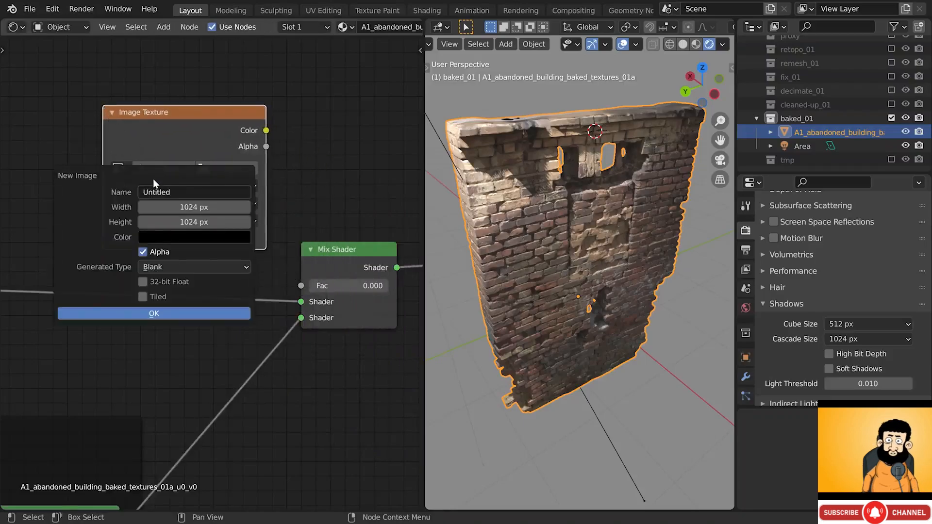
pyautogui.click(155, 207)
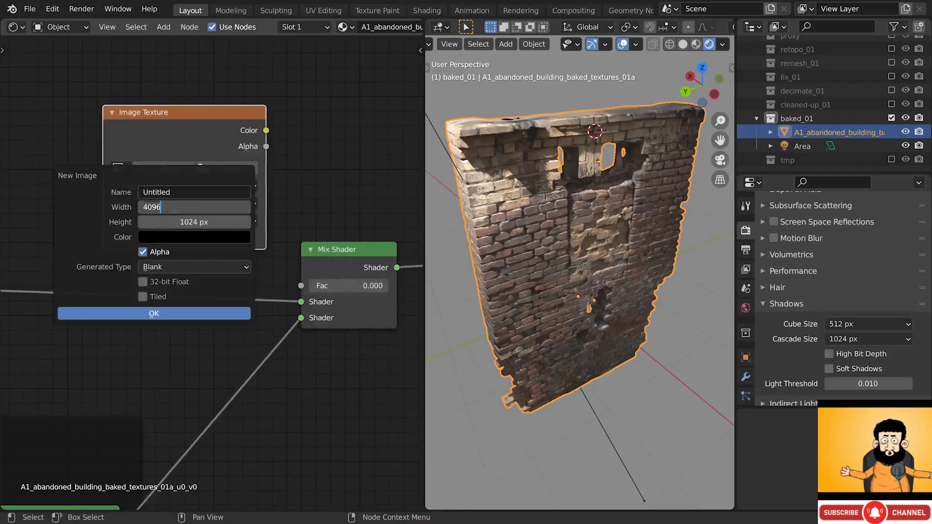
pyautogui.hotkey('shift', 'Tab')
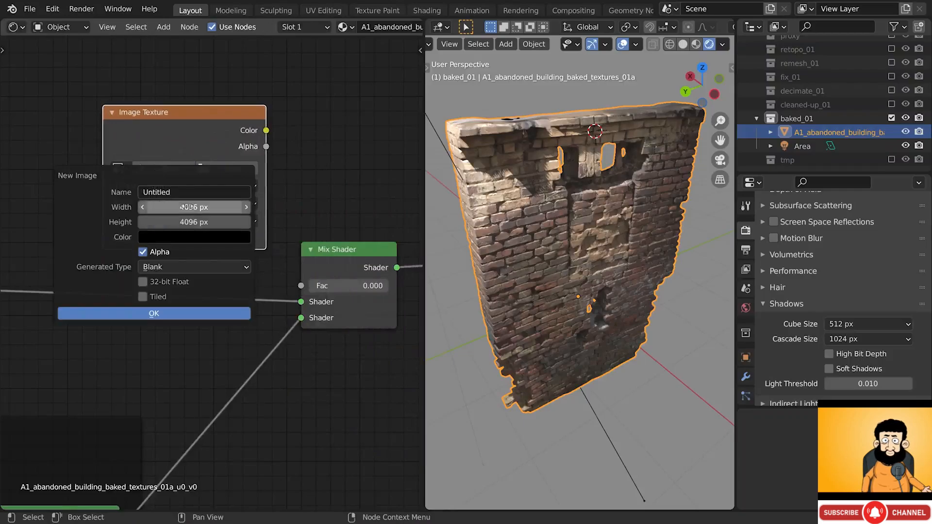
pyautogui.hotkey('shift', 'Tab')
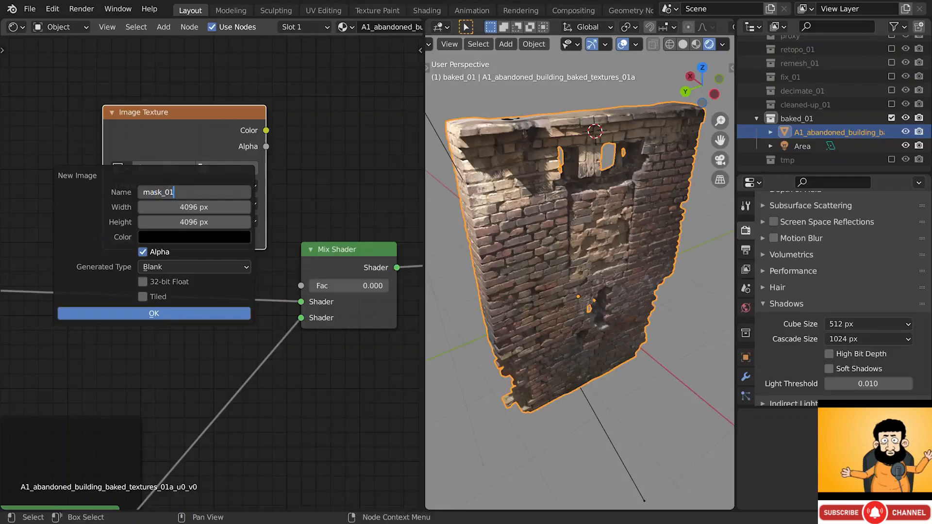
pyautogui.press('Return')
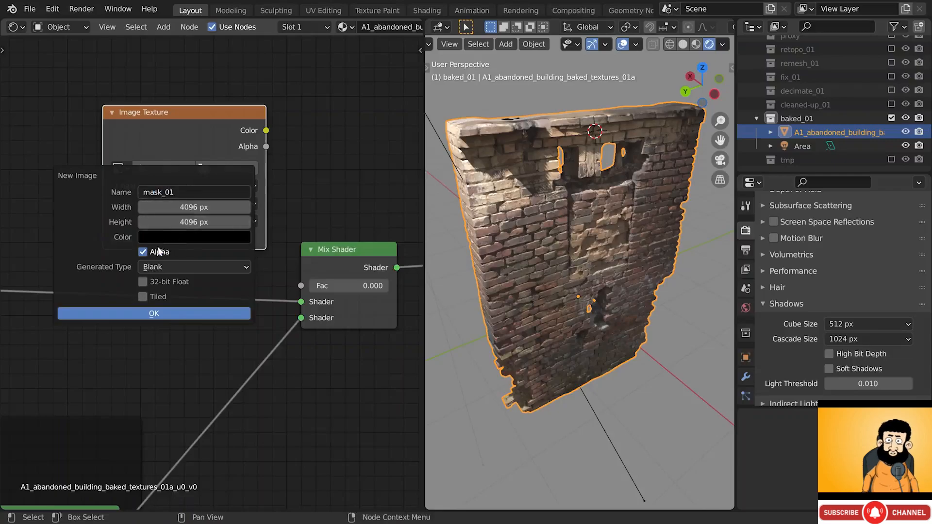
pyautogui.click(159, 314)
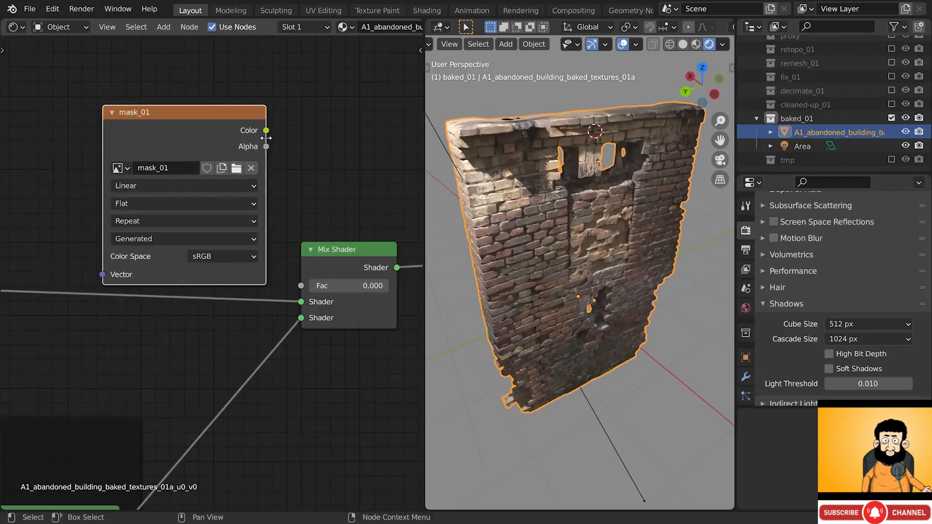
pyautogui.moveTo(266, 130); pyautogui.dragTo(281, 207)
pyautogui.moveTo(305, 286); pyautogui.dragTo(302, 286)
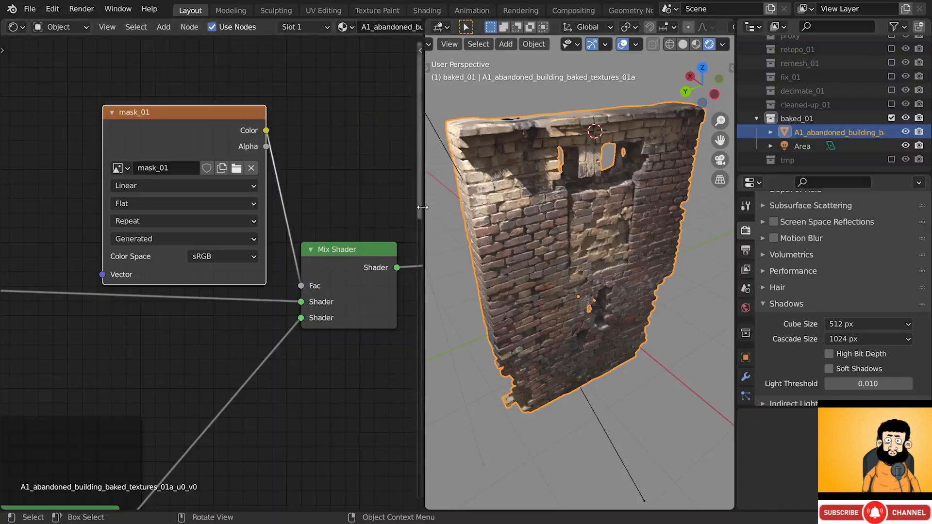
# - Widen the 3D viewport and switch the wall to Texture Paint mode
pyautogui.moveTo(423, 207); pyautogui.dragTo(199, 207)
pyautogui.moveTo(245, 178); pyautogui.dragTo(376, 163, button='middle')
pyautogui.click(262, 44)
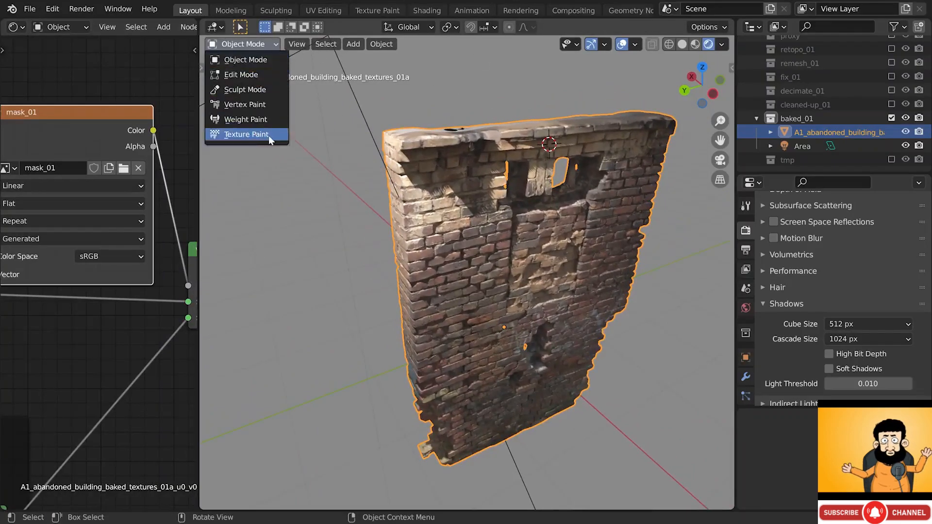
pyautogui.click(246, 134)
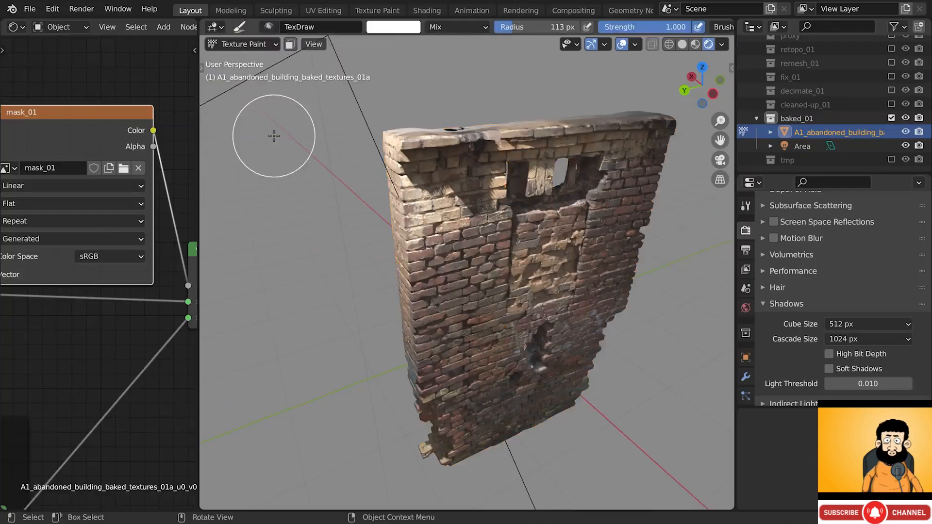
# - Set the brush colour to pure white and show the texture slots with mask_01
pyautogui.click(386, 27)
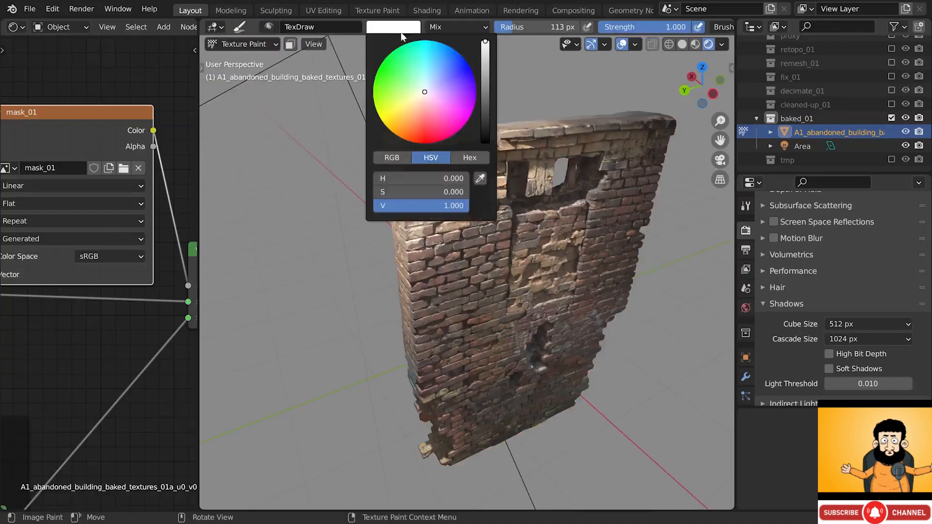
pyautogui.moveTo(485, 55); pyautogui.dragTo(485, 142)
pyautogui.moveTo(456, 206); pyautogui.dragTo(553, 206)
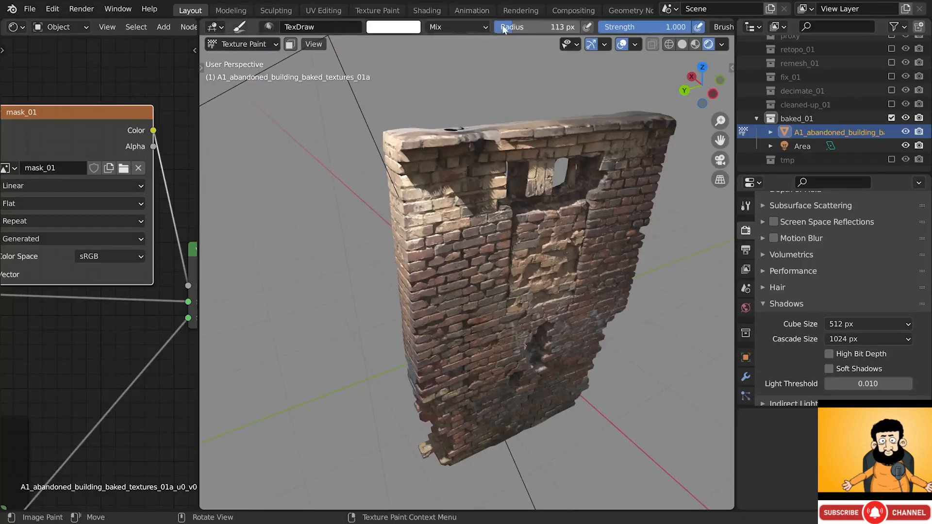
pyautogui.scroll(-1, 504, 28)
pyautogui.scroll(-10, 506, 28)
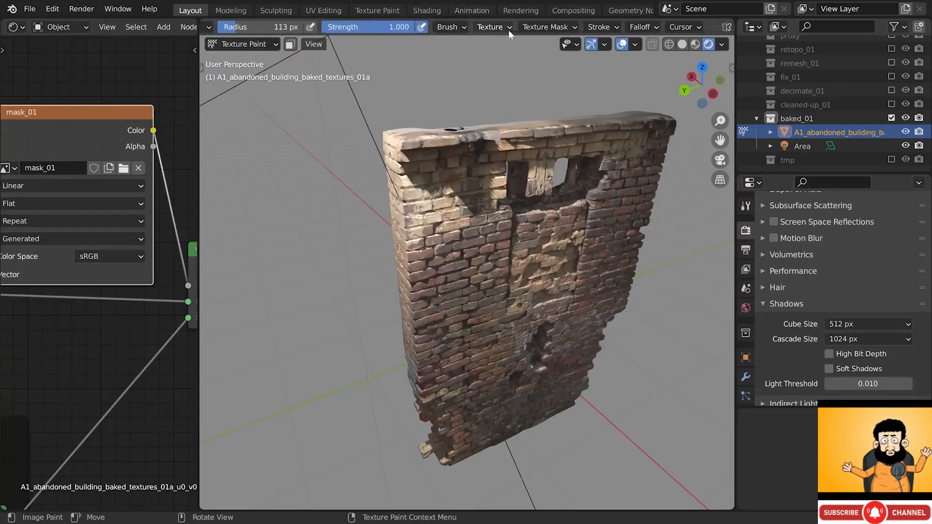
pyautogui.scroll(-5, 539, 29)
pyautogui.click(618, 28)
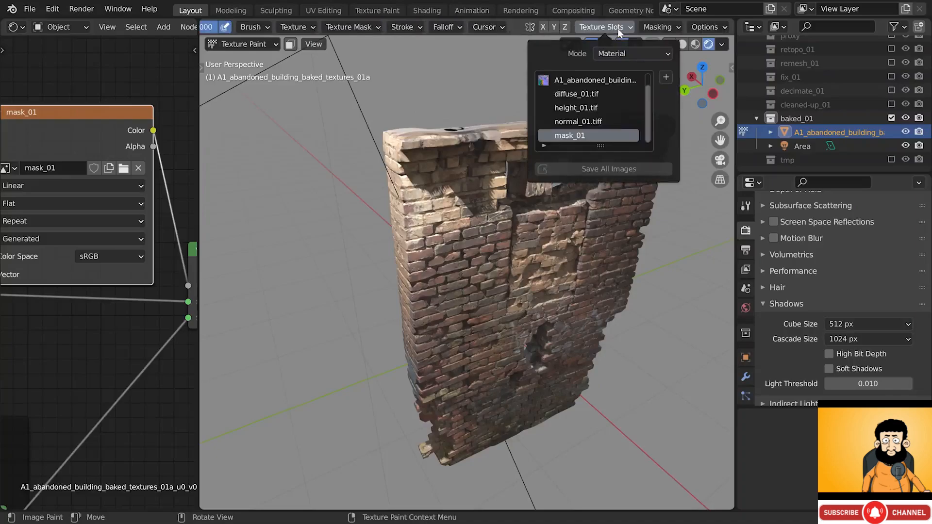
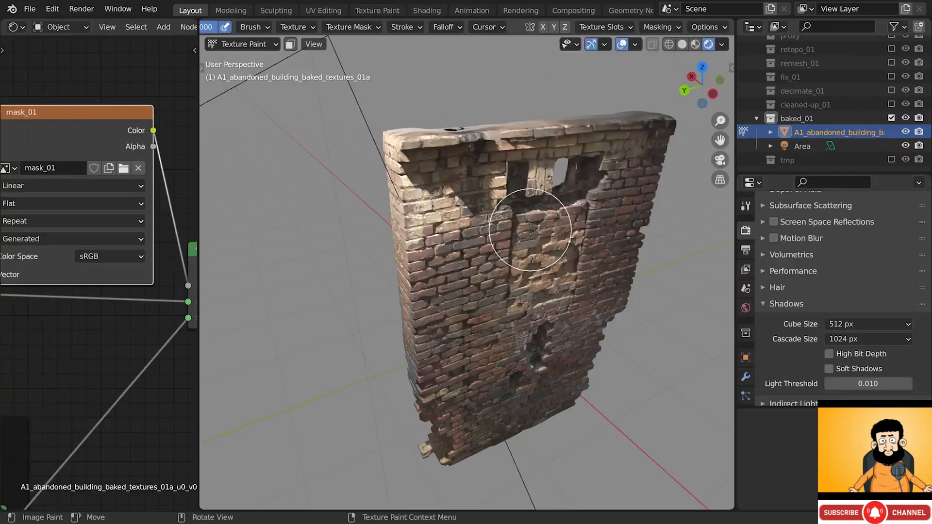
# - Paint white plaster up and along the wall's corner
pyautogui.scroll(3, 413, 225)
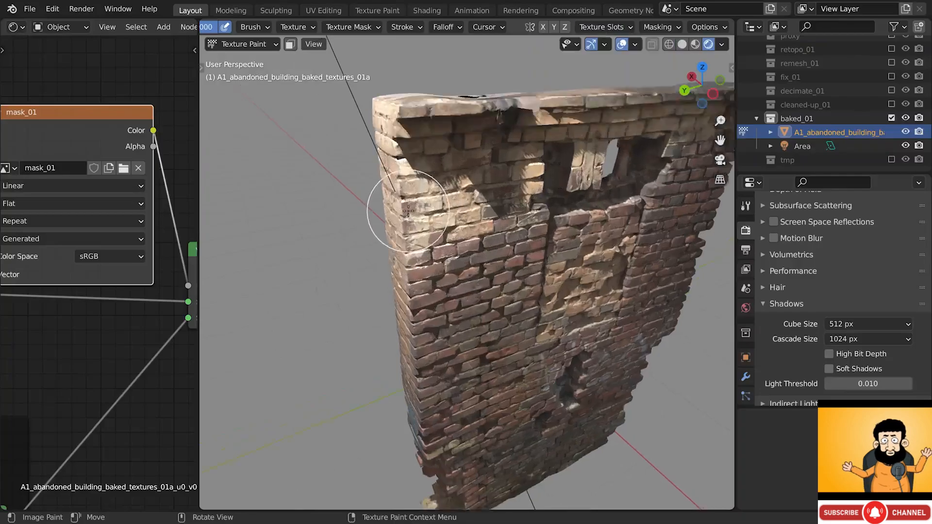
pyautogui.moveTo(415, 227)
pyautogui.mouseDown()
pyautogui.moveTo(432, 156)
pyautogui.moveTo(413, 203)
pyautogui.mouseUp()
pyautogui.scroll(3, 412, 200)
pyautogui.moveTo(411, 198); pyautogui.dragTo(446, 180, button='middle')
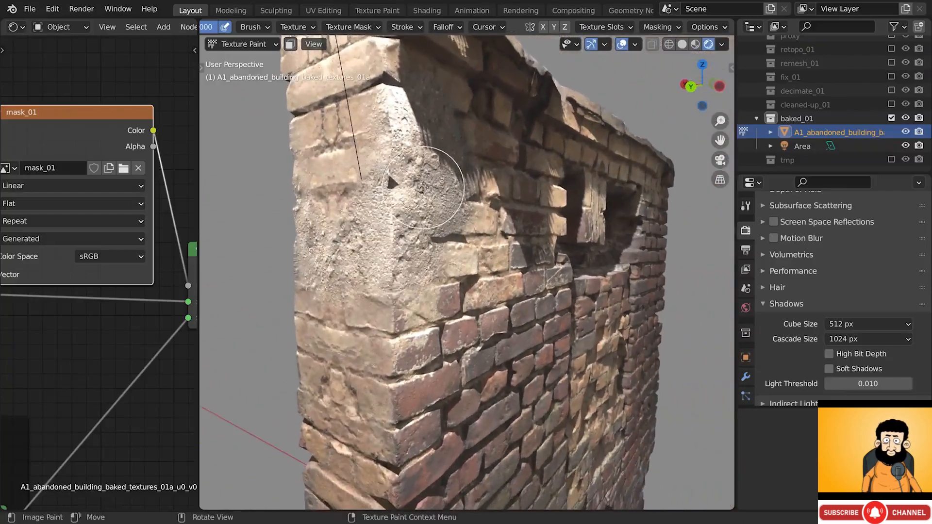
# - Paint black to expose bricks on the corner, then repaint white plaster down it
pyautogui.click(746, 206)
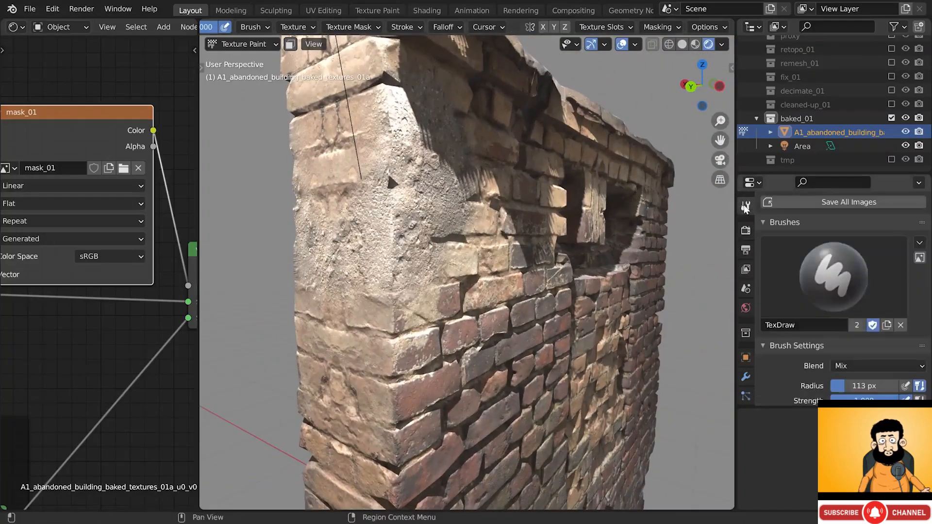
pyautogui.scroll(-8, 831, 271)
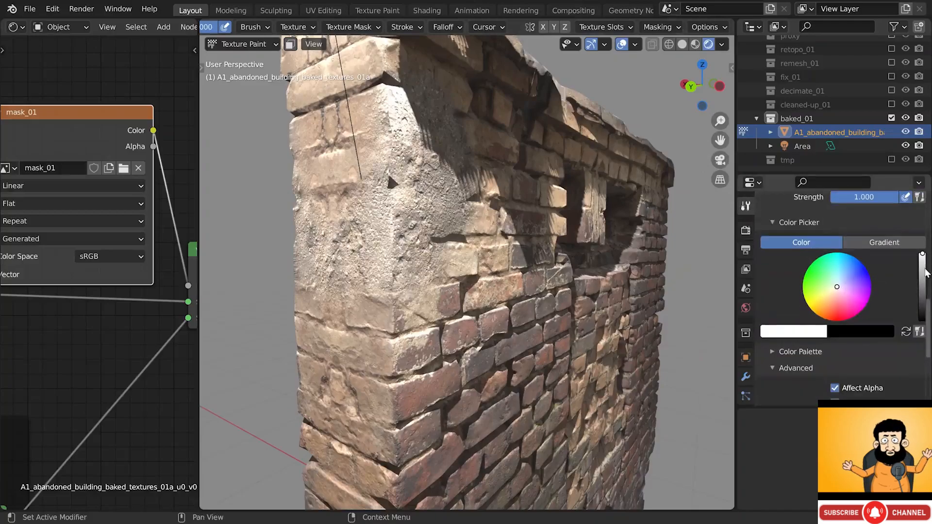
pyautogui.moveTo(925, 271); pyautogui.dragTo(923, 322)
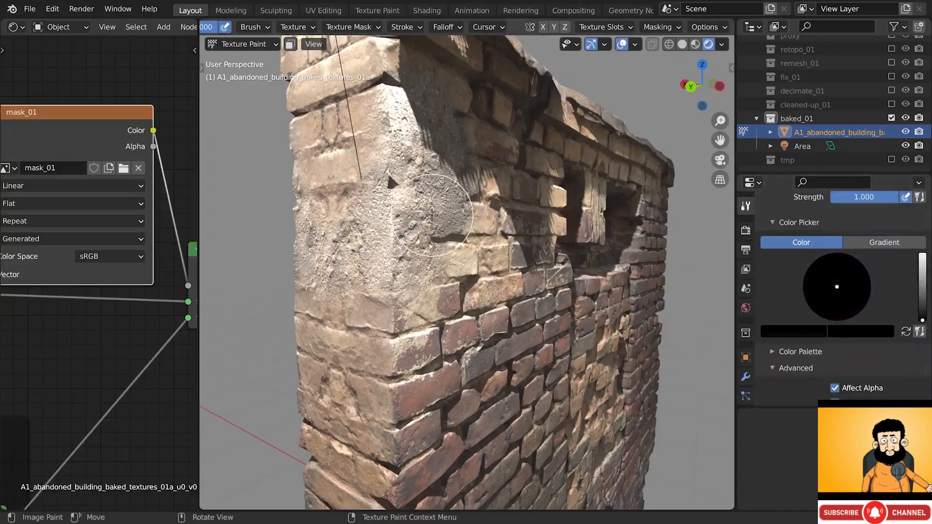
pyautogui.moveTo(432, 215)
pyautogui.mouseDown()
pyautogui.moveTo(347, 221)
pyautogui.moveTo(399, 236)
pyautogui.mouseUp()
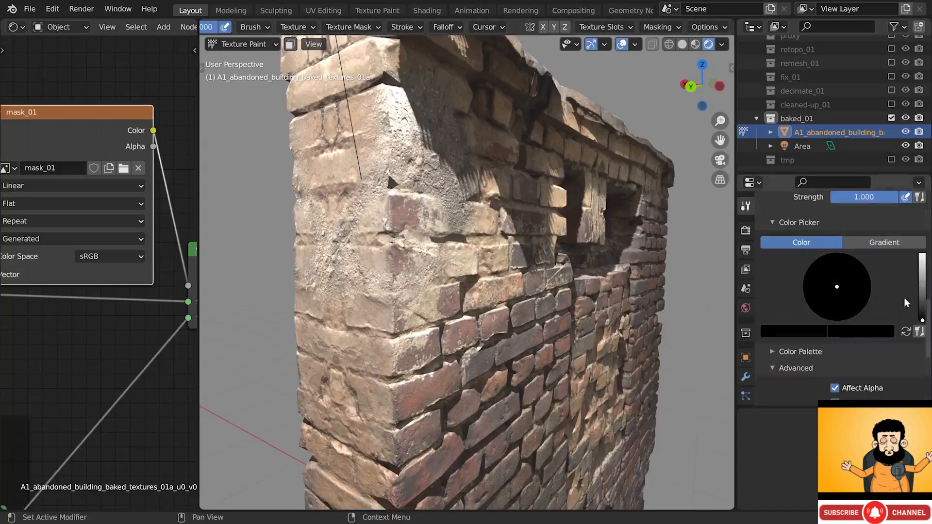
pyautogui.moveTo(923, 318); pyautogui.dragTo(923, 253)
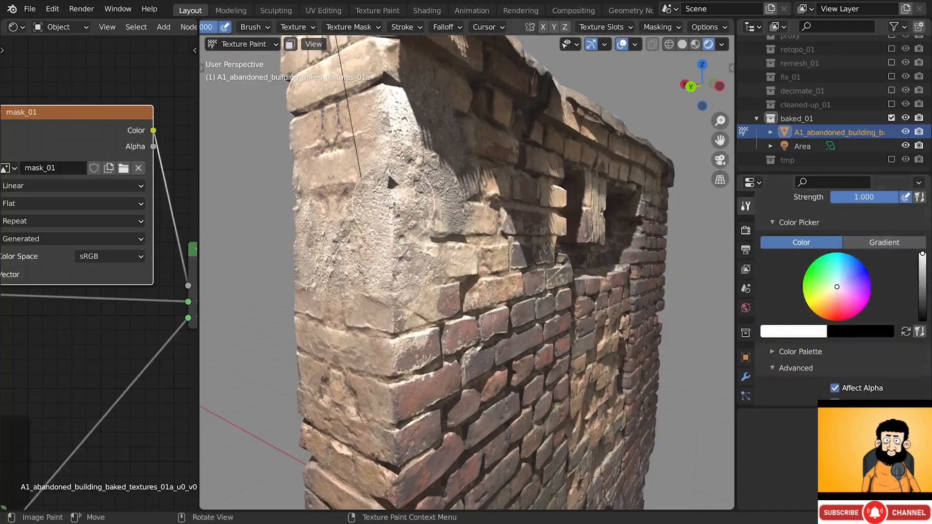
pyautogui.moveTo(394, 208)
pyautogui.mouseDown()
pyautogui.moveTo(347, 300)
pyautogui.moveTo(402, 272)
pyautogui.moveTo(407, 243)
pyautogui.mouseUp()
# - Reveal bricks through the pillar's grey plaster and lighten the top ledge with white
pyautogui.scroll(-1, 409, 244)
pyautogui.moveTo(409, 246); pyautogui.dragTo(402, 249, button='middle')
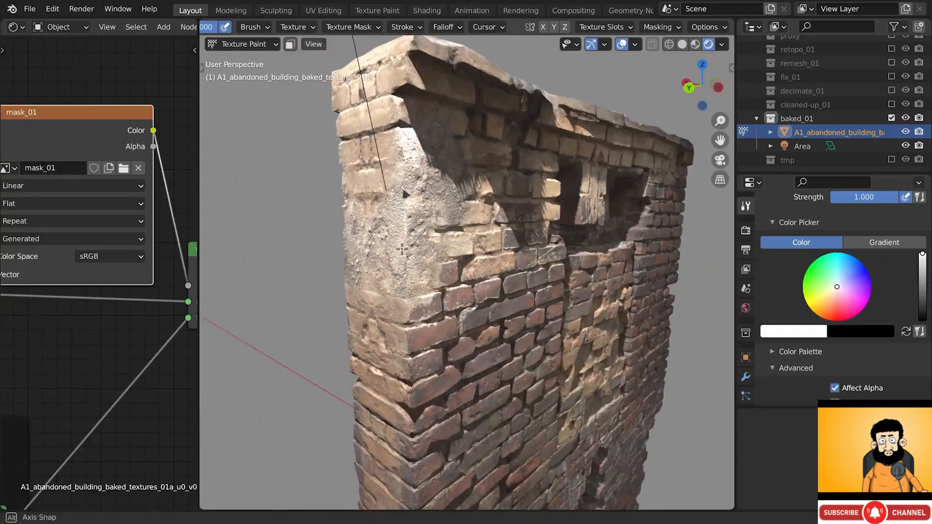
pyautogui.press('x')
pyautogui.press('x')
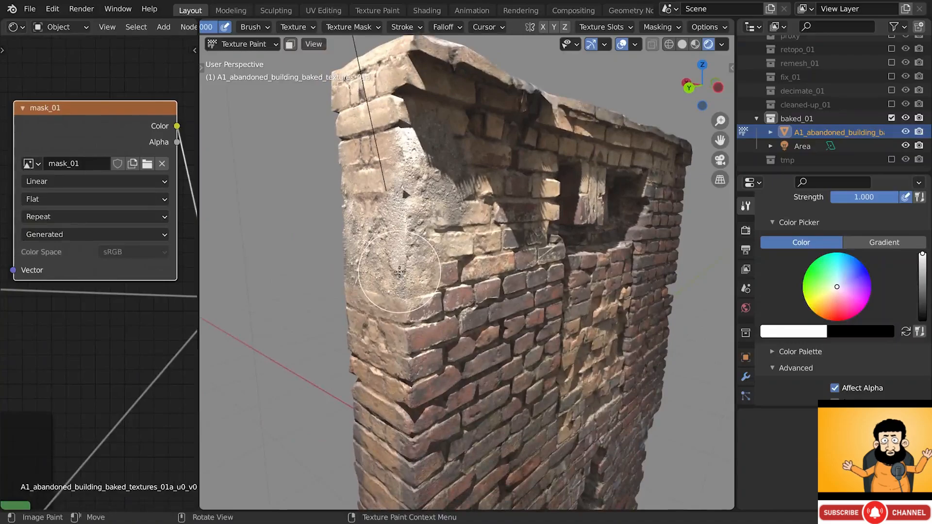
pyautogui.press('x')
pyautogui.moveTo(400, 272)
pyautogui.mouseDown()
pyautogui.moveTo(384, 228)
pyautogui.moveTo(481, 155)
pyautogui.moveTo(416, 156)
pyautogui.mouseUp()
pyautogui.moveTo(416, 156); pyautogui.dragTo(432, 302, button='middle')
pyautogui.press('x')
pyautogui.moveTo(430, 291)
pyautogui.mouseDown()
pyautogui.moveTo(397, 291)
pyautogui.moveTo(377, 272)
pyautogui.moveTo(438, 278)
pyautogui.mouseUp()
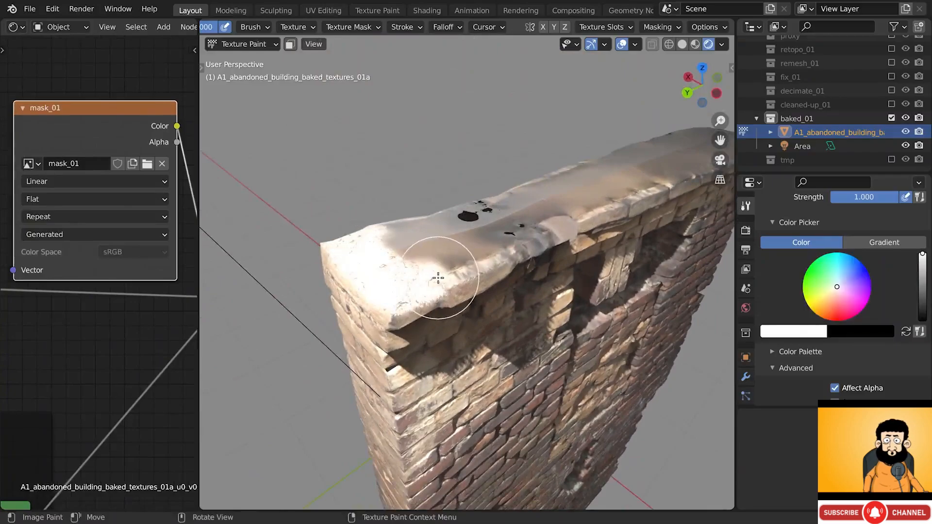
# - Set the Color Management View Transform to Filmic
pyautogui.click(741, 231)
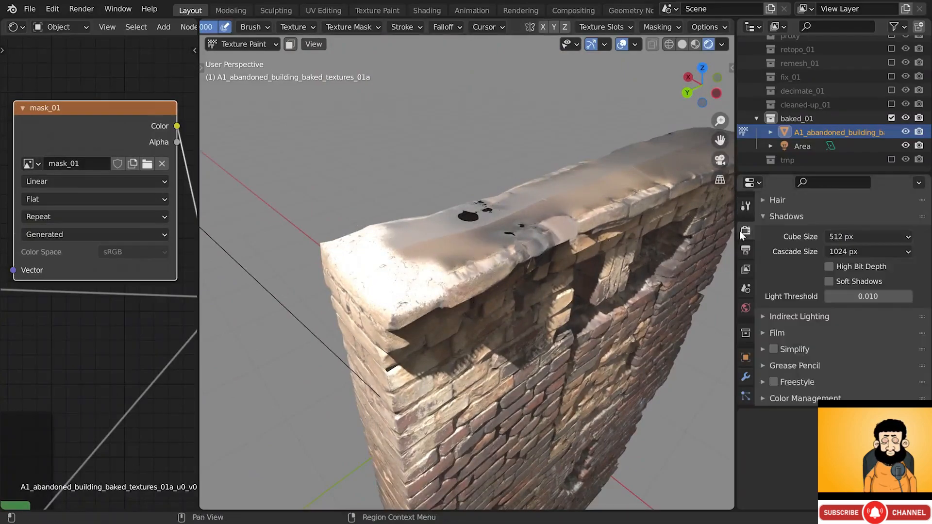
pyautogui.click(806, 398)
pyautogui.scroll(-5, 823, 381)
pyautogui.click(849, 322)
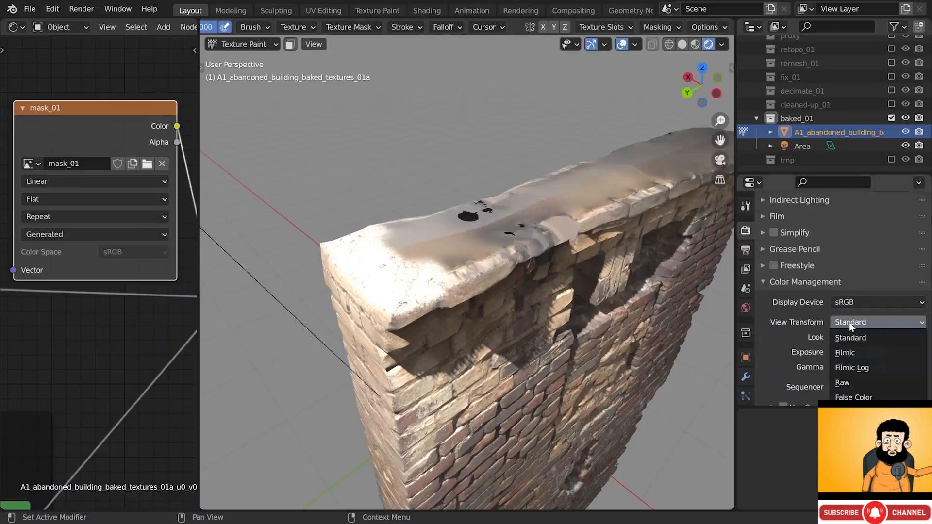
pyautogui.click(850, 353)
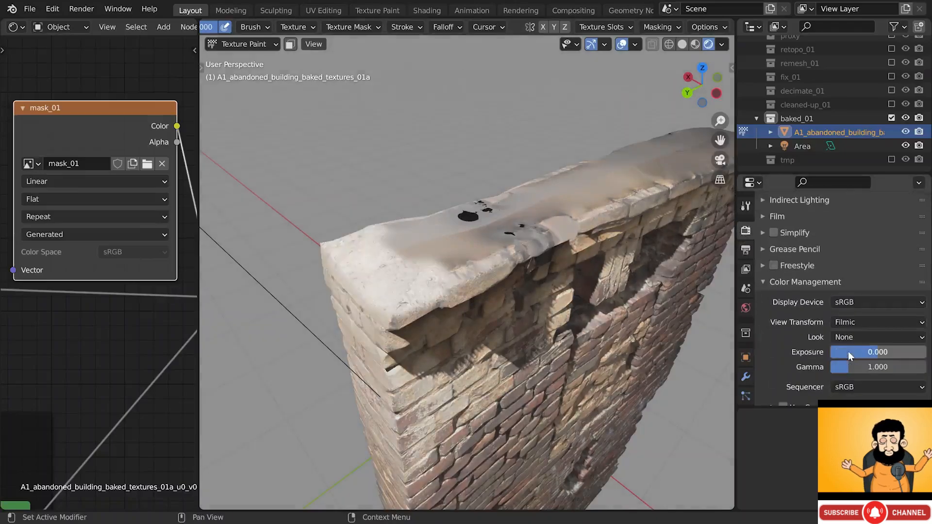
pyautogui.click(812, 284)
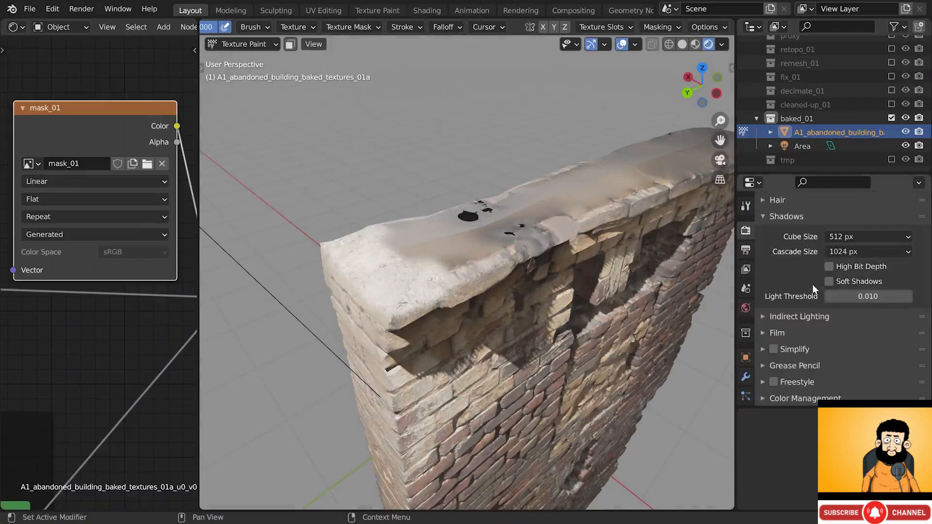
# - Paint white plaster along the wall top and expose the brush's Falloff curve settings
pyautogui.moveTo(499, 239)
pyautogui.mouseDown(button='middle')
pyautogui.moveTo(435, 270)
pyautogui.moveTo(395, 229)
pyautogui.mouseUp(button='middle')
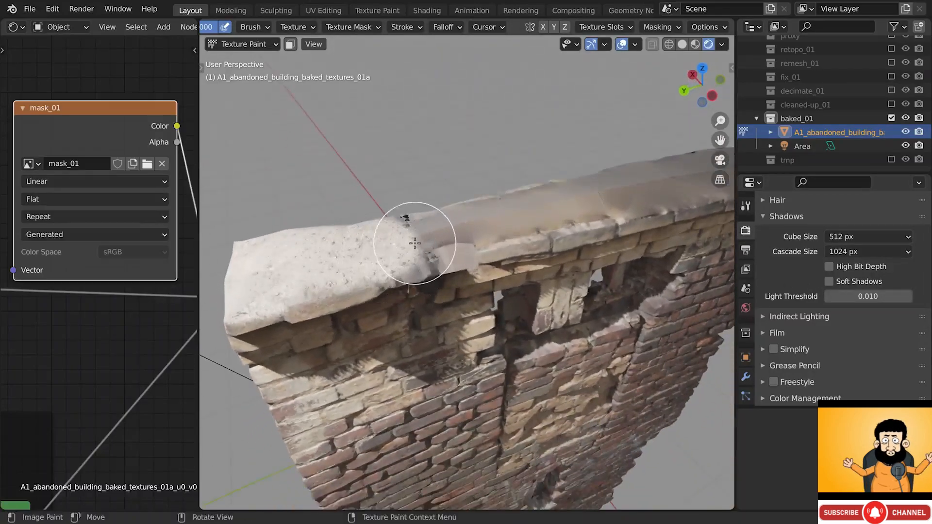
pyautogui.moveTo(423, 254); pyautogui.dragTo(518, 212)
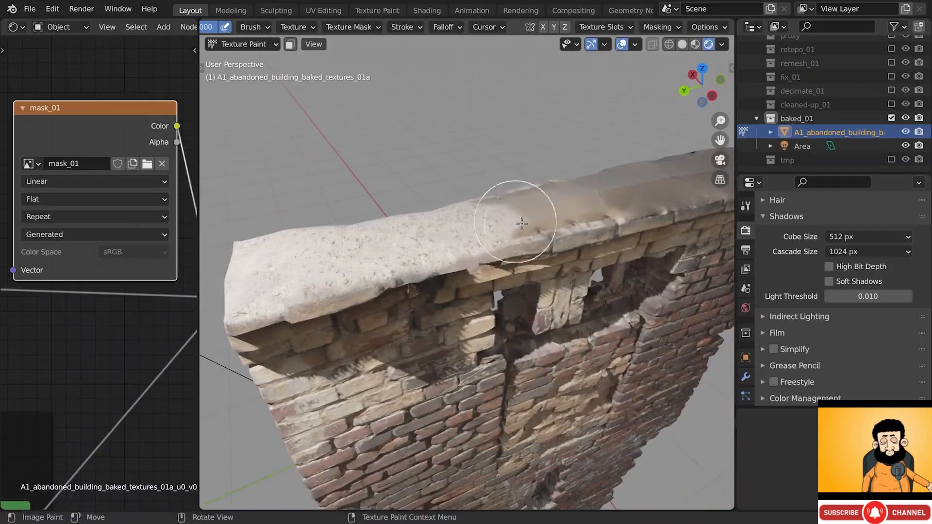
pyautogui.click(746, 206)
pyautogui.scroll(-8, 776, 257)
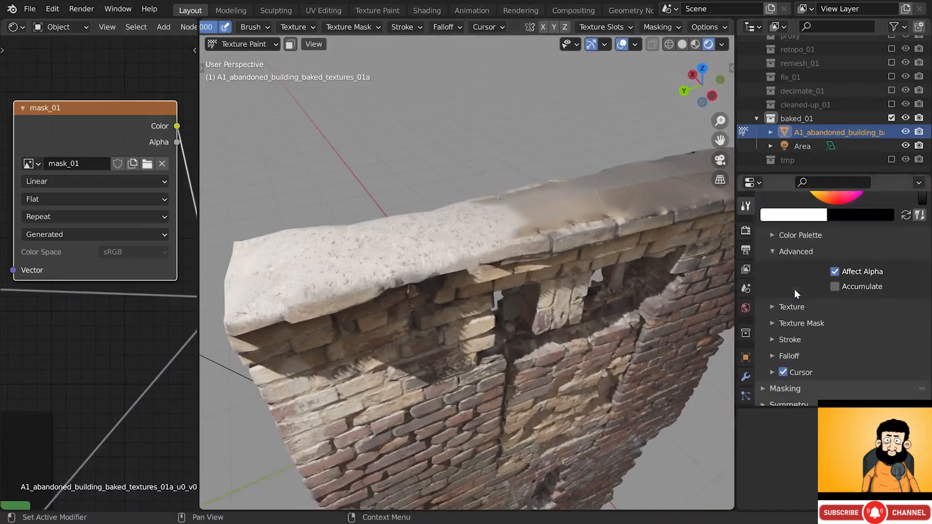
pyautogui.scroll(-2, 794, 291)
pyautogui.click(792, 323)
pyautogui.scroll(-4, 795, 318)
pyautogui.scroll(-1, 795, 318)
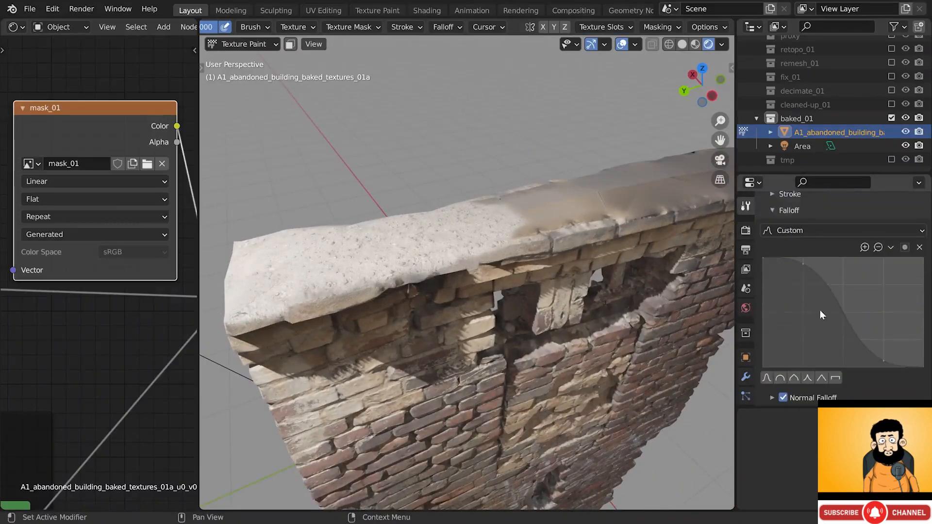
# - Steepen the custom falloff curve and paint rough, lighter plaster on the ledge's right end
pyautogui.moveTo(803, 265); pyautogui.dragTo(804, 339)
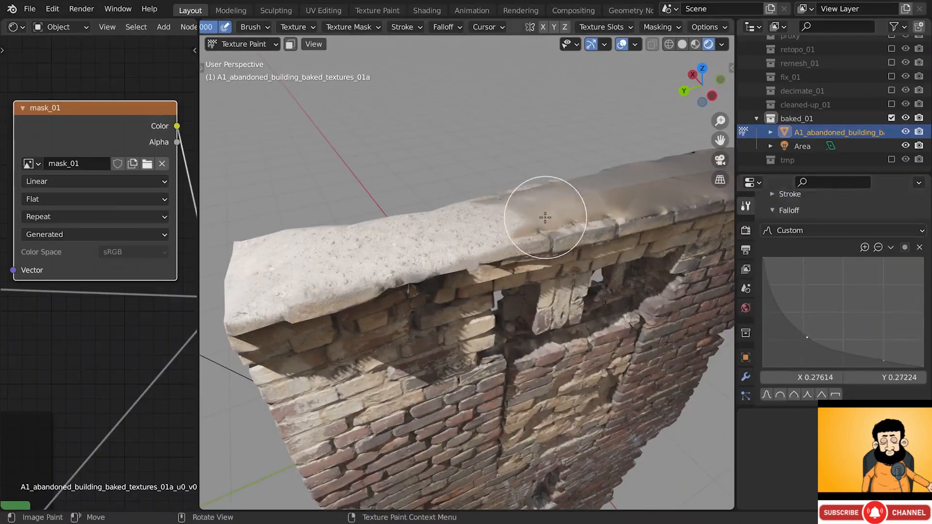
pyautogui.moveTo(545, 216)
pyautogui.mouseDown()
pyautogui.moveTo(510, 214)
pyautogui.moveTo(609, 204)
pyautogui.mouseUp()
pyautogui.keyDown('shift'); pyautogui.moveTo(630, 202); pyautogui.dragTo(520, 232, button='middle'); pyautogui.keyUp('shift')
pyautogui.moveTo(520, 231)
pyautogui.mouseDown()
pyautogui.moveTo(471, 223)
pyautogui.moveTo(584, 226)
pyautogui.moveTo(643, 199)
pyautogui.mouseUp()
# - Orbit and zoom around the ledge and pillar end to check the plaster coverage
pyautogui.moveTo(642, 199)
pyautogui.mouseDown(button='middle')
pyautogui.moveTo(597, 248)
pyautogui.moveTo(612, 249)
pyautogui.moveTo(645, 239)
pyautogui.moveTo(443, 242)
pyautogui.mouseUp(button='middle')
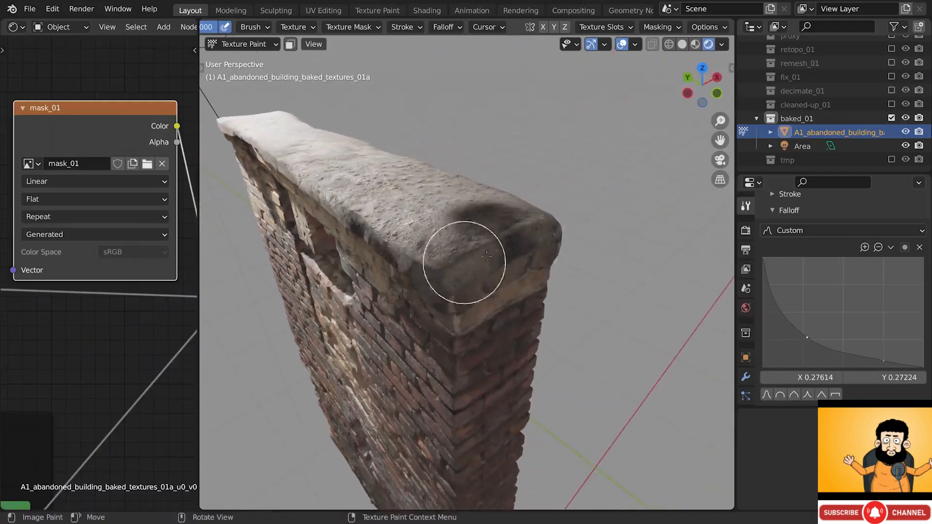
pyautogui.moveTo(513, 236); pyautogui.dragTo(429, 242, button='middle')
pyautogui.moveTo(628, 191)
pyautogui.mouseDown(button='middle')
pyautogui.moveTo(597, 224)
pyautogui.moveTo(474, 277)
pyautogui.moveTo(521, 256)
pyautogui.moveTo(452, 216)
pyautogui.moveTo(482, 276)
pyautogui.mouseUp(button='middle')
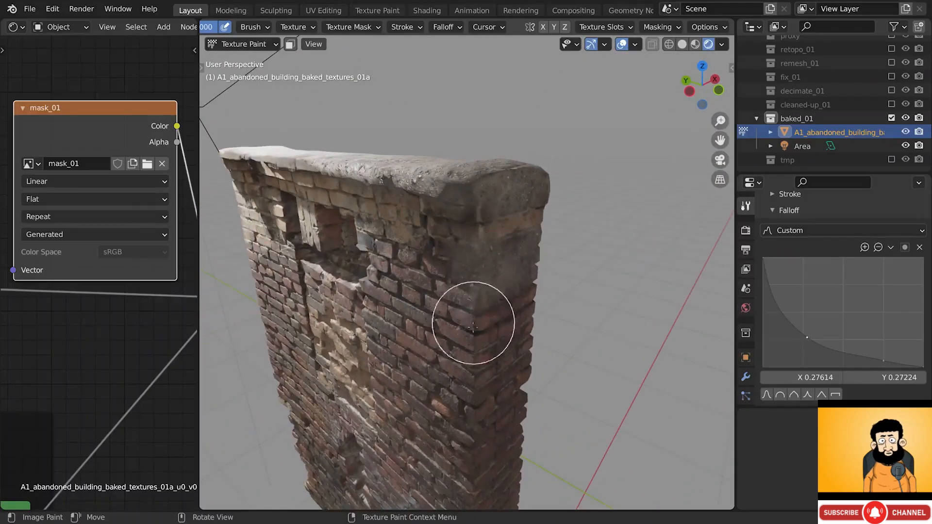
pyautogui.moveTo(482, 313); pyautogui.dragTo(504, 321, button='middle')
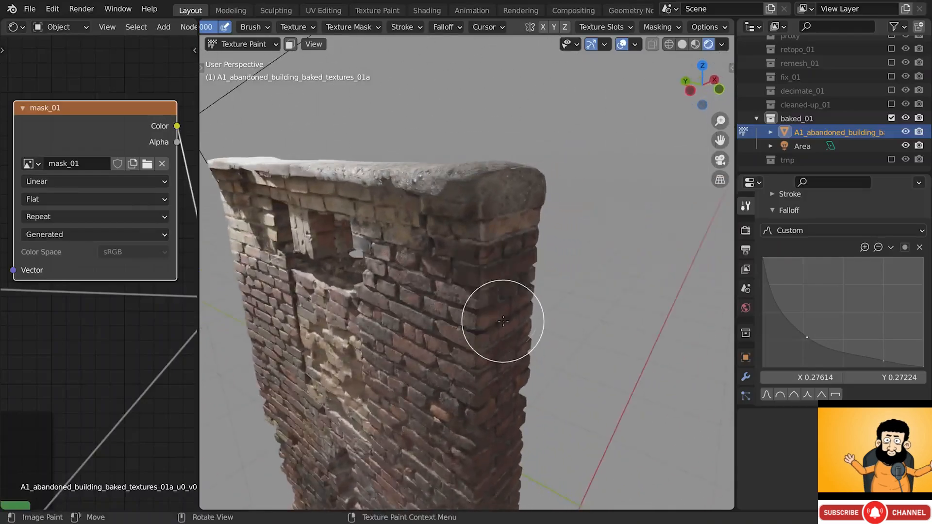
pyautogui.moveTo(489, 251); pyautogui.dragTo(476, 225, button='middle')
pyautogui.keyDown('alt'); pyautogui.middleClick(406, 204); pyautogui.keyUp('alt')
pyautogui.scroll(7, 433, 198)
pyautogui.moveTo(406, 204)
pyautogui.mouseDown(button='middle')
pyautogui.moveTo(447, 185)
pyautogui.moveTo(386, 183)
pyautogui.mouseUp(button='middle')
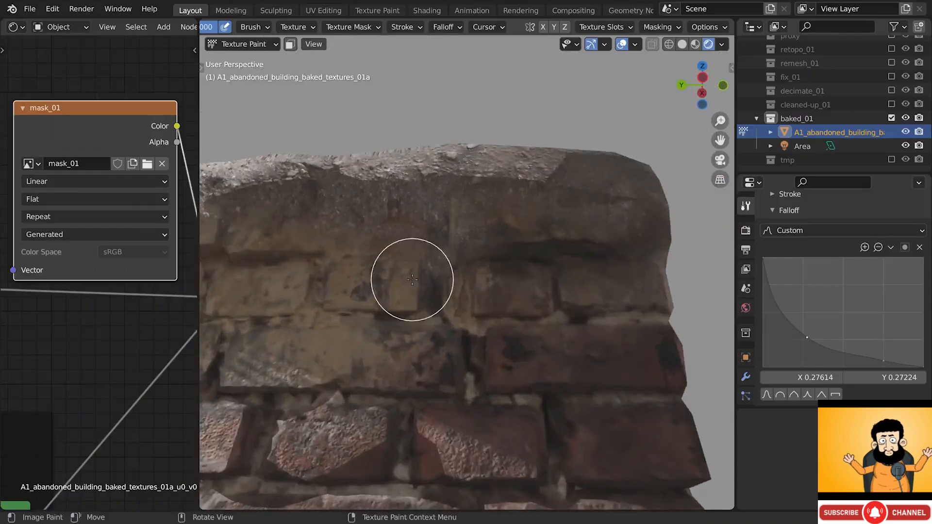
pyautogui.scroll(-3, 412, 279)
pyautogui.moveTo(412, 280); pyautogui.dragTo(413, 291, button='middle')
pyautogui.keyDown('shift'); pyautogui.moveTo(344, 241); pyautogui.dragTo(442, 252, button='middle'); pyautogui.keyUp('shift')
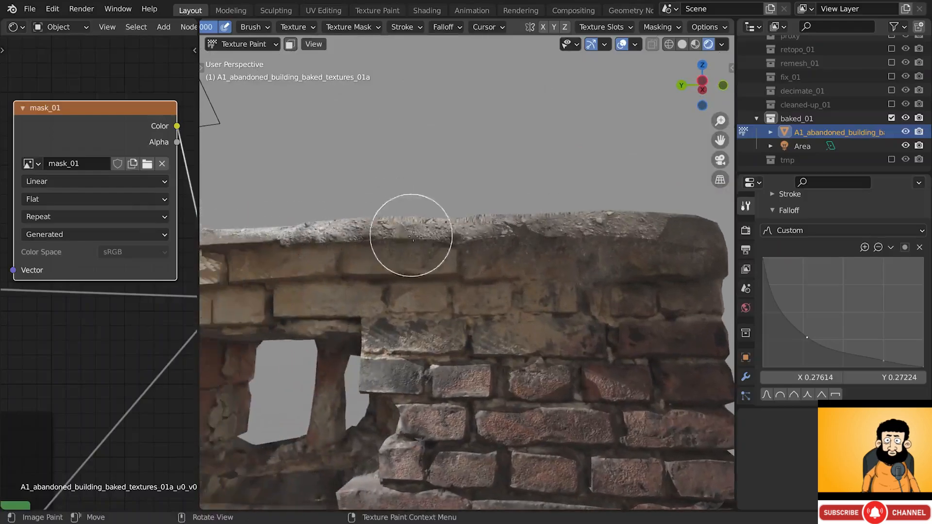
# - Darken the top stones with a stroke, then inspect the wall around its hole
pyautogui.moveTo(632, 254); pyautogui.dragTo(451, 239)
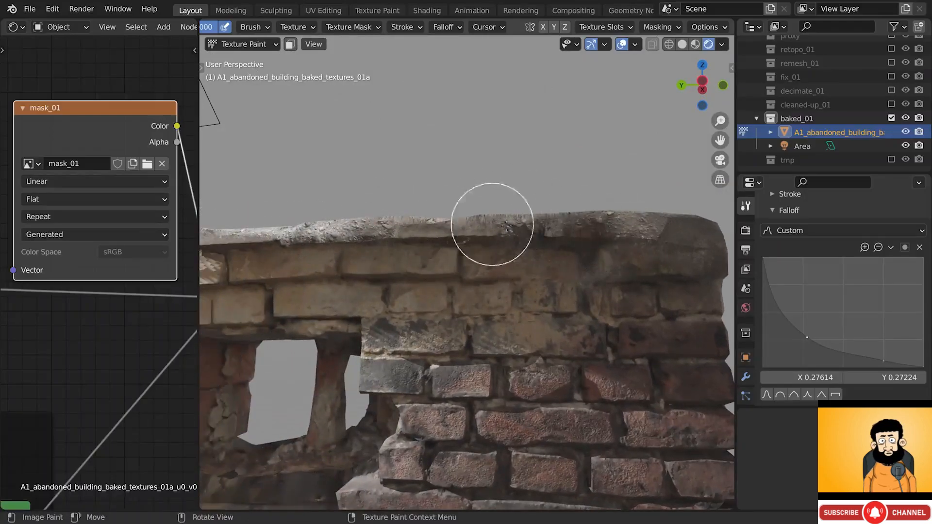
pyautogui.keyDown('alt'); pyautogui.moveTo(494, 225); pyautogui.dragTo(527, 262); pyautogui.keyUp('alt')
pyautogui.keyDown('alt'); pyautogui.keyDown('shift'); pyautogui.moveTo(357, 233); pyautogui.dragTo(518, 228); pyautogui.keyUp('shift'); pyautogui.keyUp('alt')
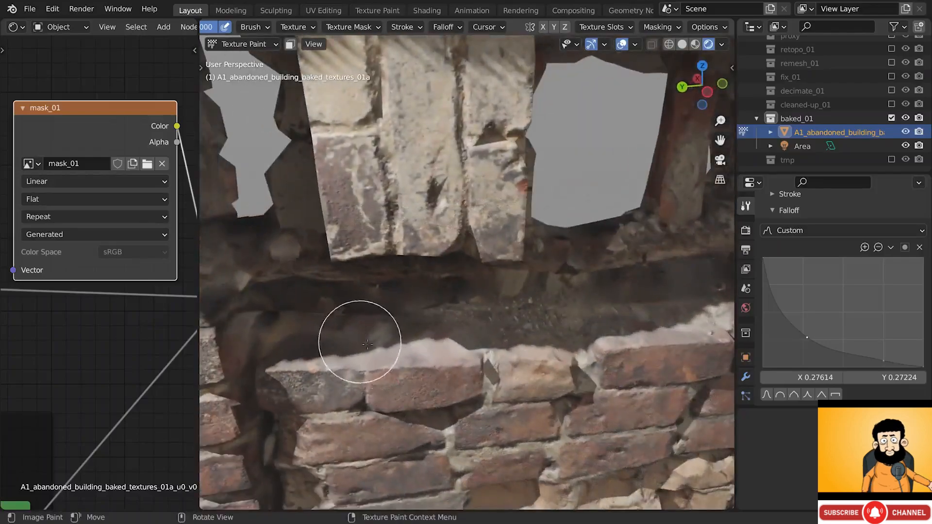
pyautogui.scroll(-4, 553, 356)
pyautogui.moveTo(583, 291)
pyautogui.keyDown('alt'); pyautogui.mouseDown()
pyautogui.moveTo(640, 261)
pyautogui.moveTo(529, 280)
pyautogui.moveTo(571, 283)
pyautogui.mouseUp(); pyautogui.keyUp('alt')
pyautogui.keyDown('alt'); pyautogui.moveTo(322, 266); pyautogui.dragTo(339, 287); pyautogui.keyUp('alt')
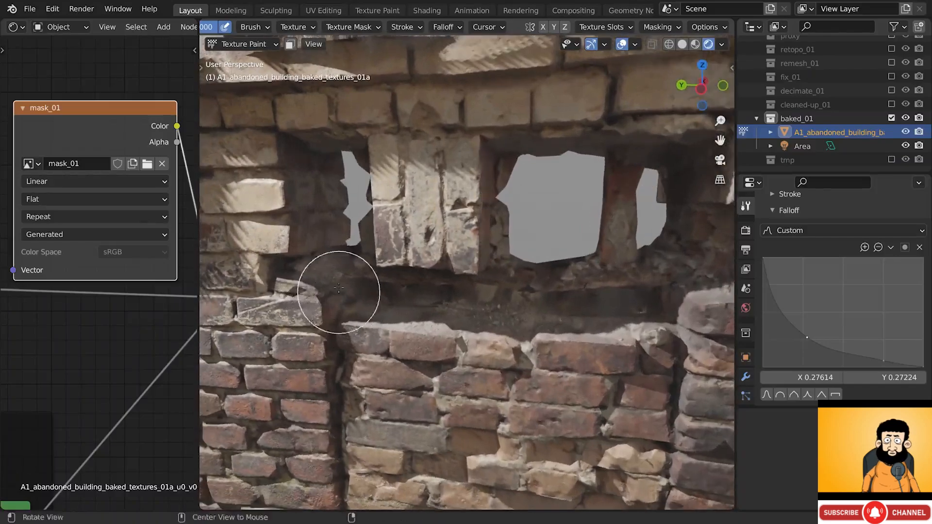
pyautogui.moveTo(316, 125); pyautogui.dragTo(501, 306, button='middle')
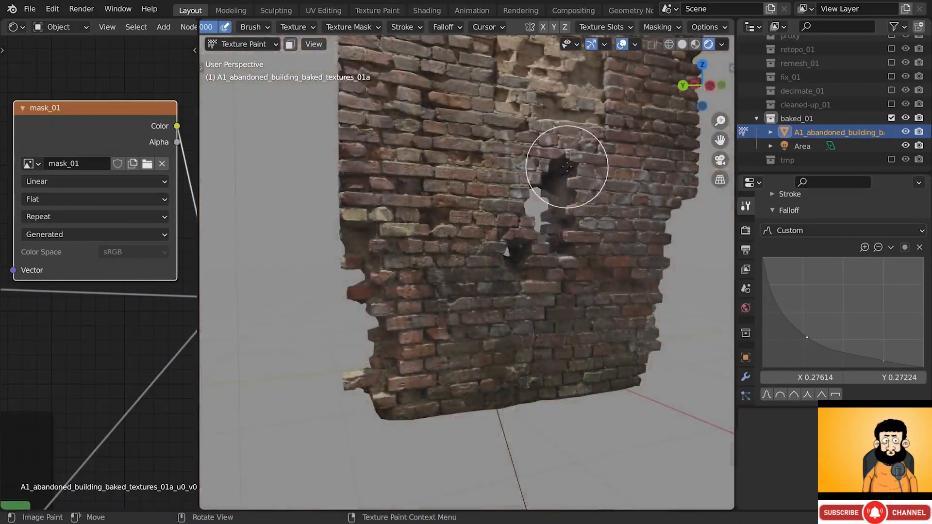
pyautogui.moveTo(562, 176)
pyautogui.mouseDown(button='middle')
pyautogui.moveTo(527, 243)
pyautogui.moveTo(486, 286)
pyautogui.moveTo(428, 320)
pyautogui.moveTo(428, 341)
pyautogui.mouseUp(button='middle')
pyautogui.scroll(2, 429, 320)
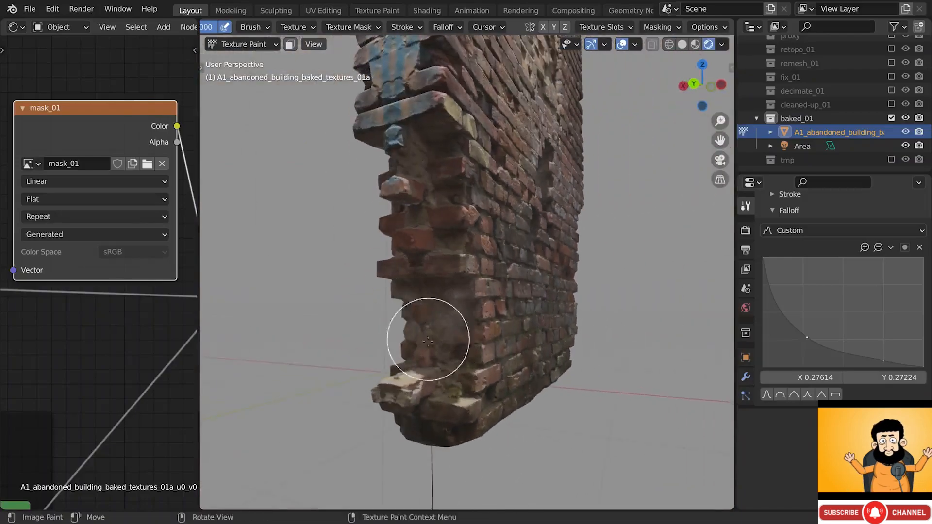
# - Paint the mask over the wall's base and check its broken side edge from several angles
pyautogui.moveTo(466, 412); pyautogui.dragTo(459, 392, button='middle')
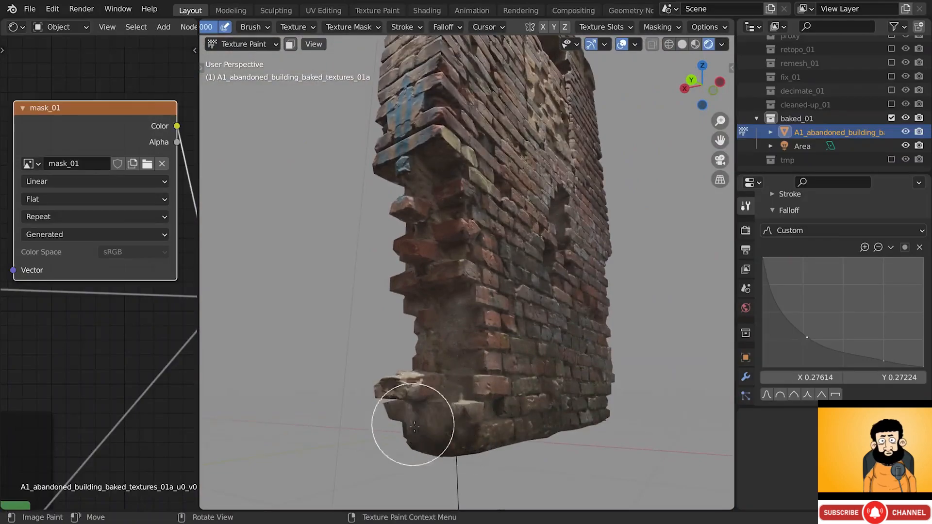
pyautogui.moveTo(414, 426)
pyautogui.mouseDown(button='middle')
pyautogui.moveTo(410, 416)
pyautogui.moveTo(454, 413)
pyautogui.moveTo(415, 377)
pyautogui.mouseUp(button='middle')
pyautogui.scroll(3, 455, 414)
pyautogui.scroll(1, 466, 418)
pyautogui.moveTo(563, 422)
pyautogui.mouseDown()
pyautogui.moveTo(607, 427)
pyautogui.moveTo(302, 410)
pyautogui.mouseUp()
pyautogui.moveTo(547, 433)
pyautogui.mouseDown(button='middle')
pyautogui.moveTo(312, 410)
pyautogui.moveTo(401, 421)
pyautogui.moveTo(458, 399)
pyautogui.mouseUp(button='middle')
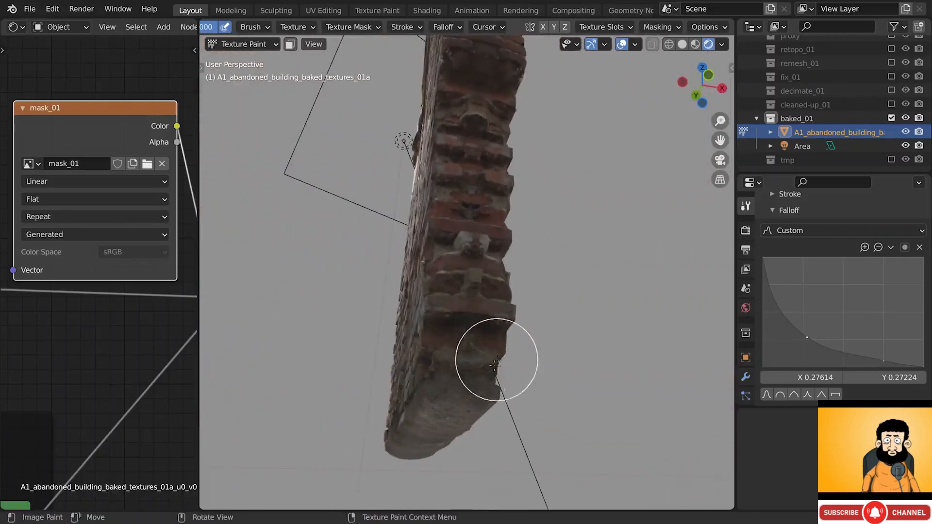
pyautogui.moveTo(495, 365); pyautogui.dragTo(462, 298, button='middle')
pyautogui.scroll(1, 481, 345)
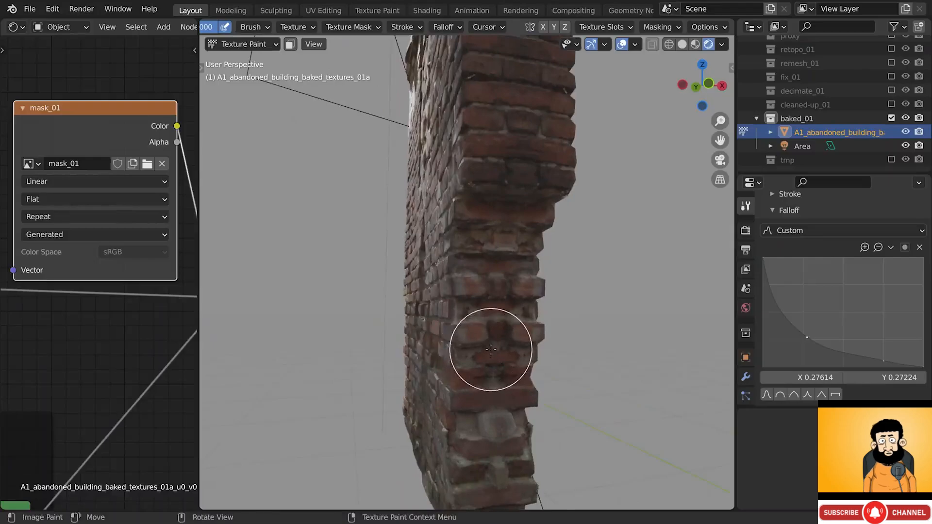
pyautogui.moveTo(491, 349)
pyautogui.mouseDown(button='middle')
pyautogui.moveTo(422, 358)
pyautogui.moveTo(491, 233)
pyautogui.moveTo(548, 309)
pyautogui.moveTo(545, 395)
pyautogui.mouseUp(button='middle')
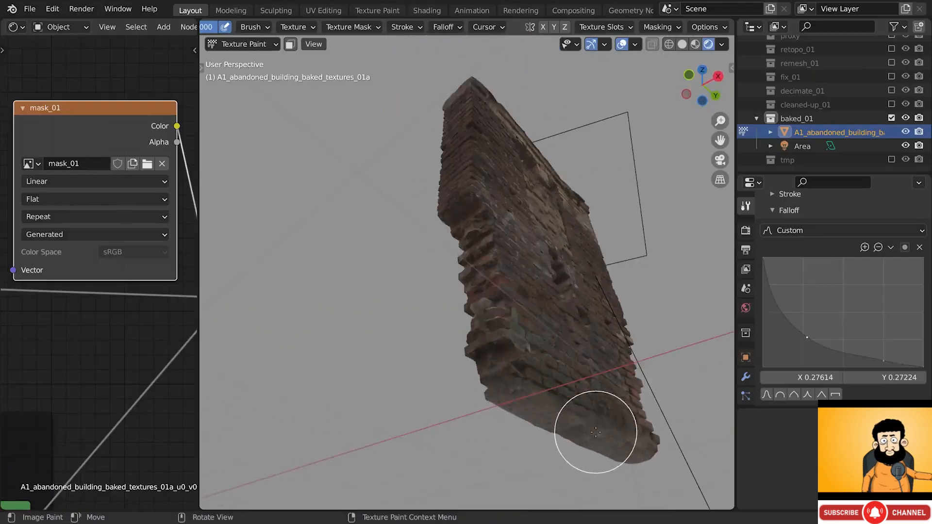
pyautogui.moveTo(596, 432)
pyautogui.mouseDown(button='middle')
pyautogui.moveTo(712, 452)
pyautogui.moveTo(531, 301)
pyautogui.mouseUp(button='middle')
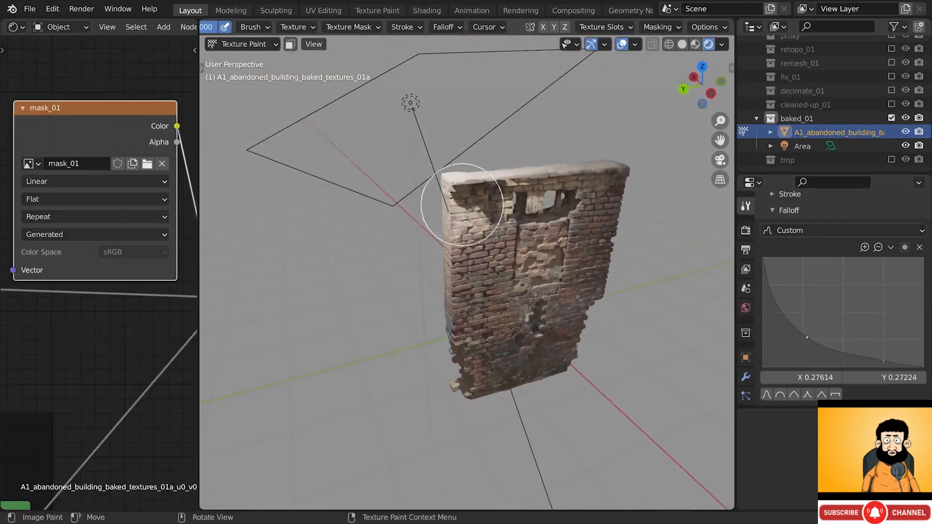
# - Return the wall to Object Mode and show mask_01 in an Image Editor on the widened left area
pyautogui.click(261, 45)
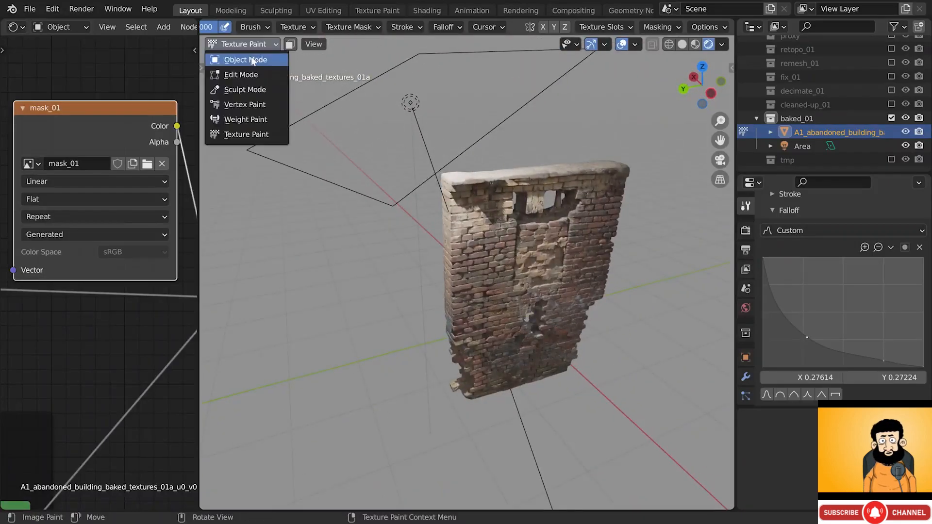
pyautogui.click(246, 60)
pyautogui.moveTo(199, 101); pyautogui.dragTo(410, 102)
pyautogui.moveTo(583, 192); pyautogui.dragTo(589, 216, button='middle')
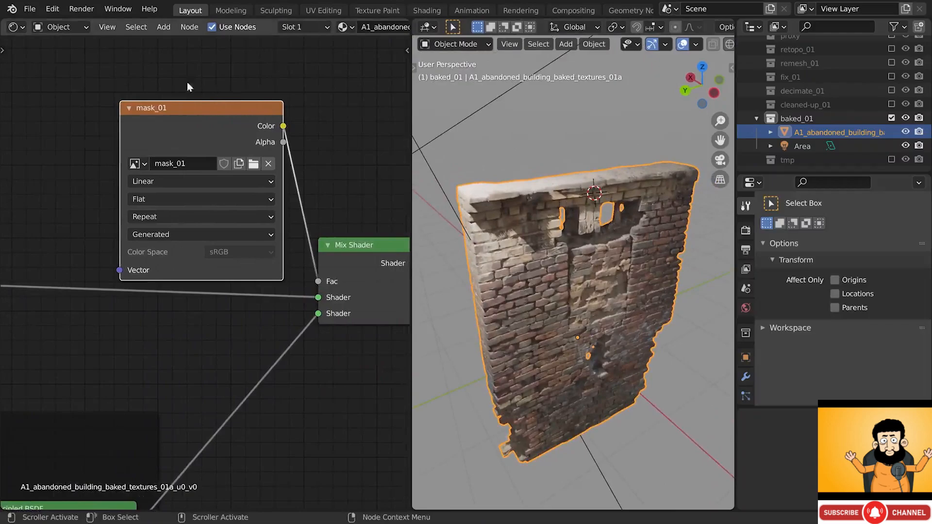
pyautogui.click(21, 29)
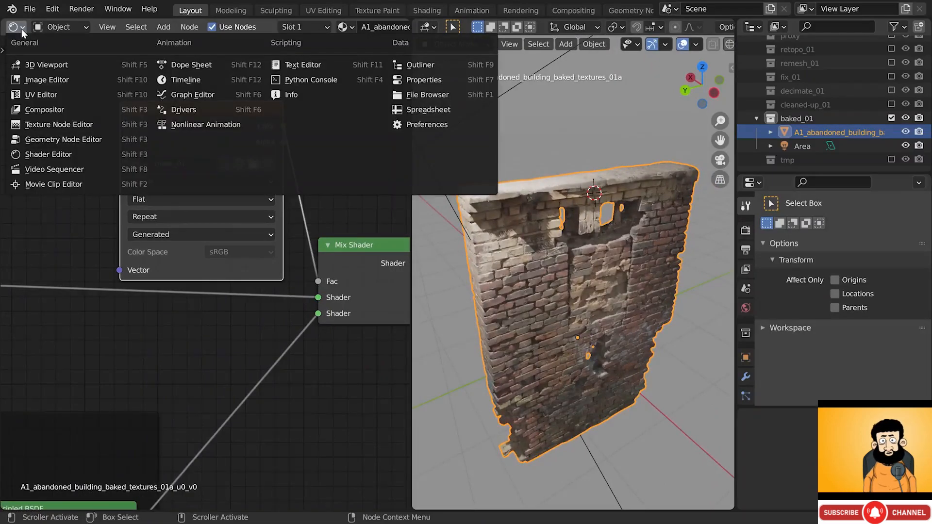
pyautogui.click(24, 79)
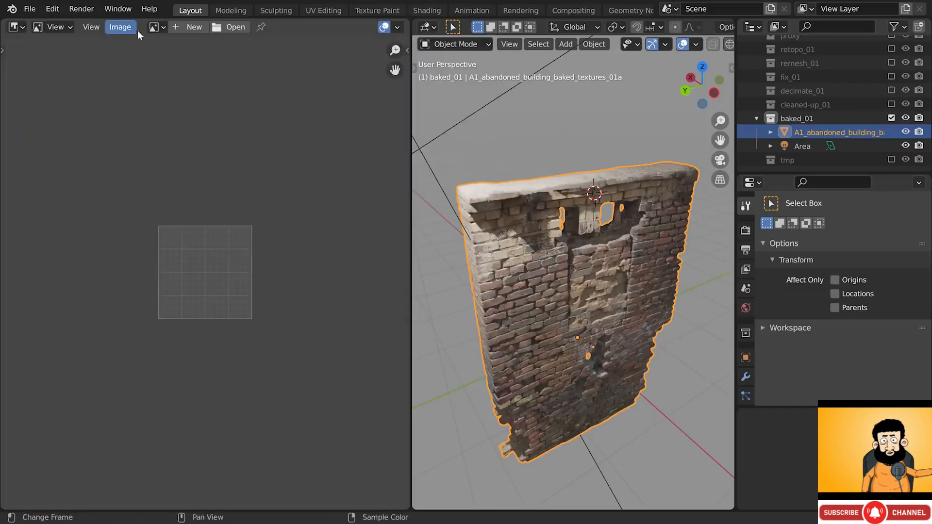
pyautogui.click(156, 27)
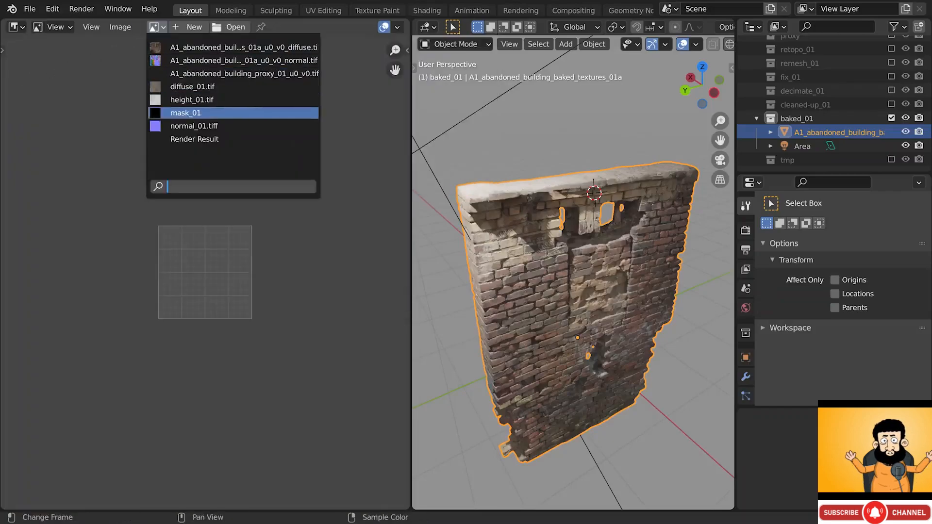
pyautogui.click(194, 115)
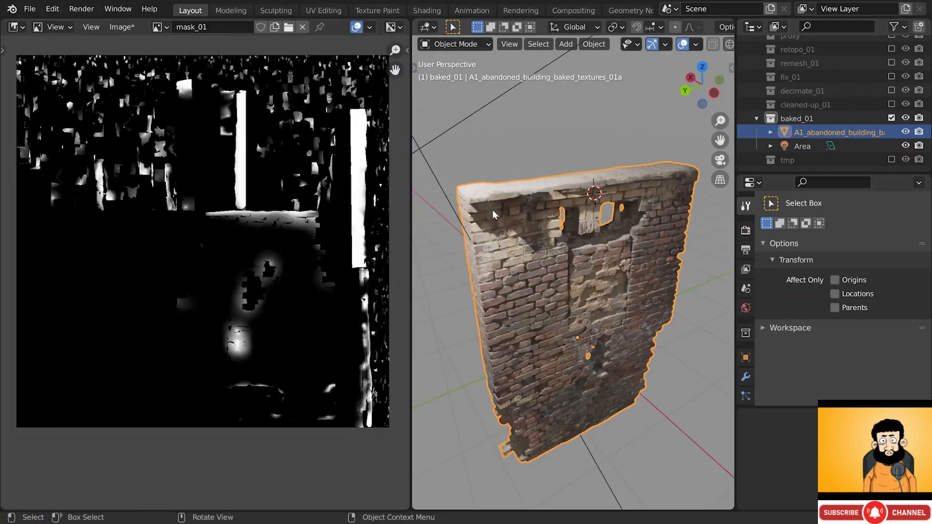
# - Save mask_01 as mask_01.tif (TIFF) in the textures folder, then save the blend file
pyautogui.click(117, 28)
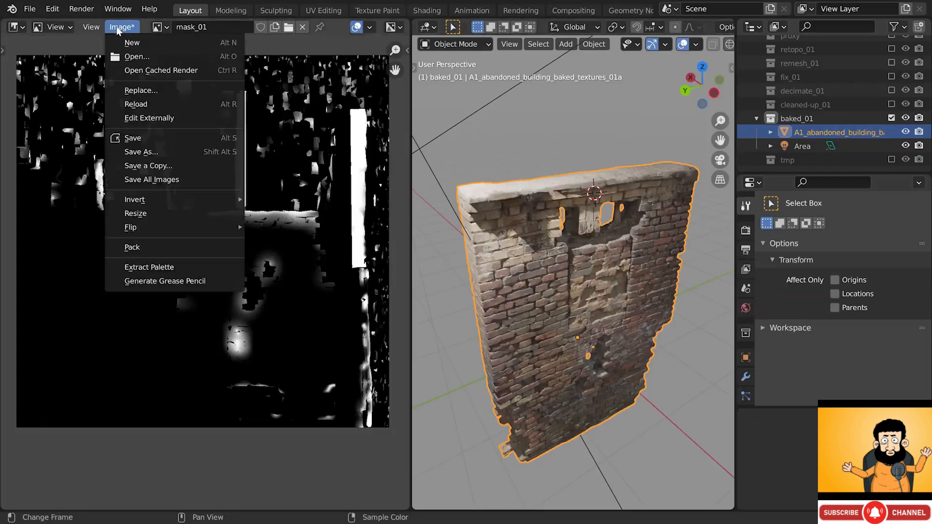
pyautogui.click(154, 150)
pyautogui.doubleClick(377, 217)
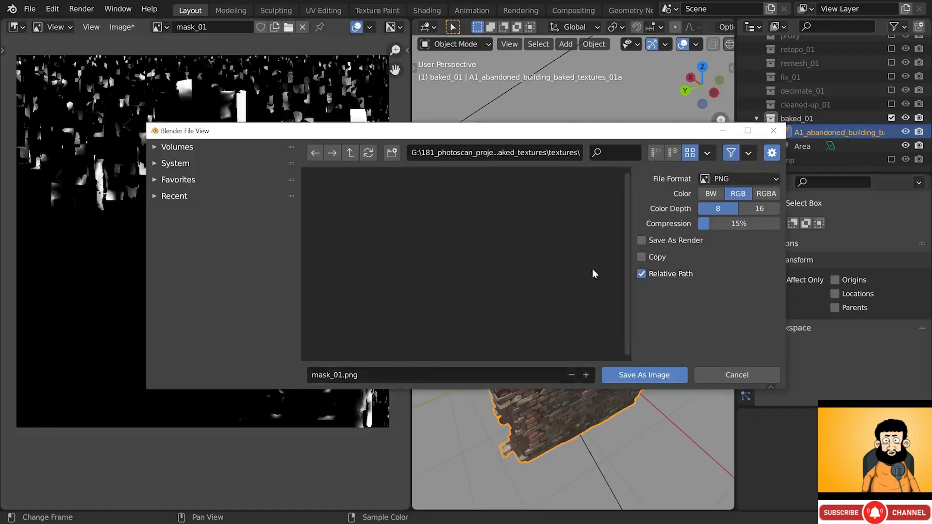
pyautogui.click(727, 182)
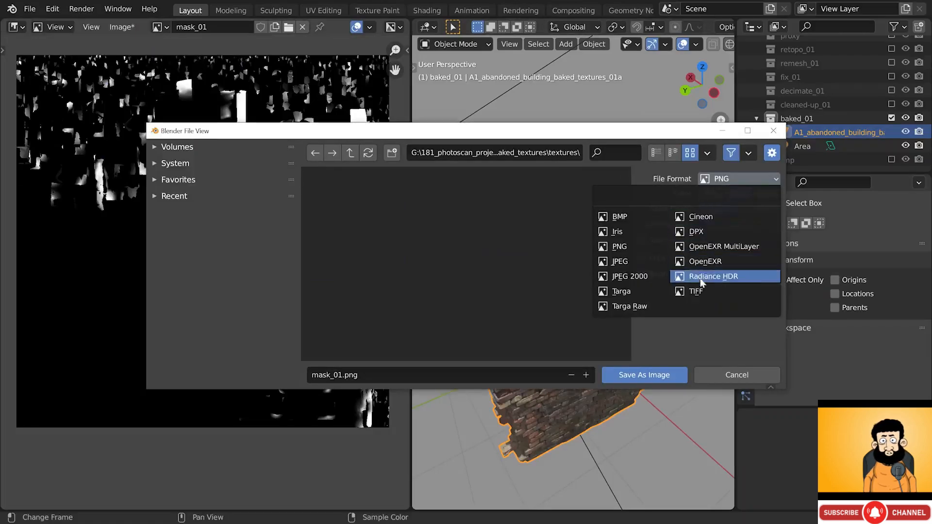
pyautogui.click(701, 291)
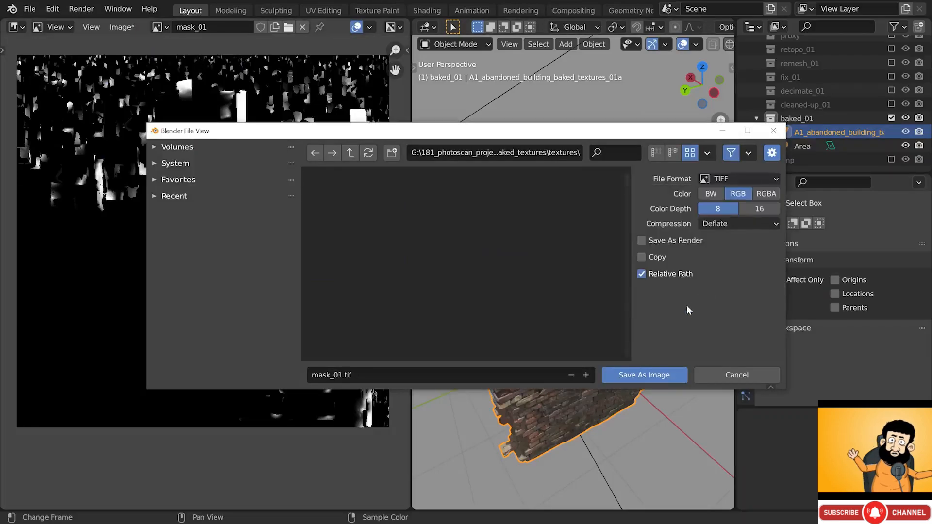
pyautogui.click(648, 377)
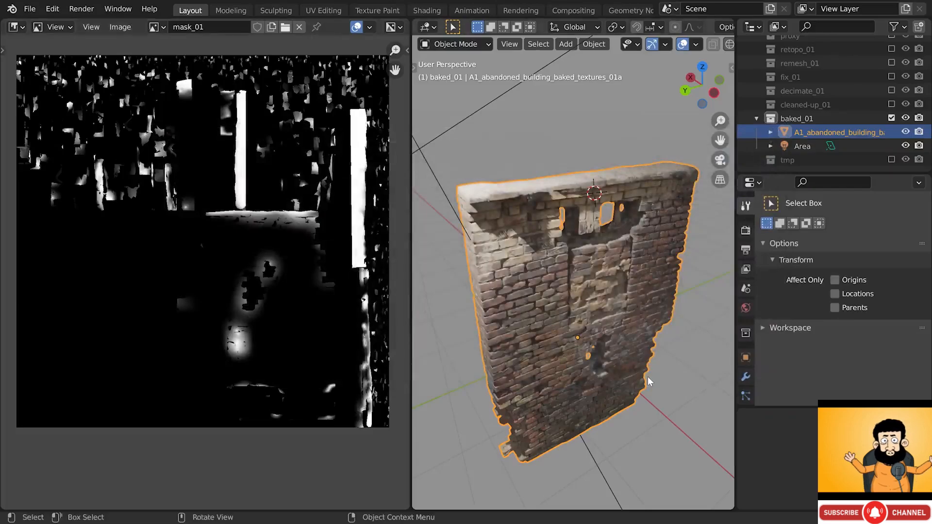
pyautogui.hotkey('ctrl', 's')
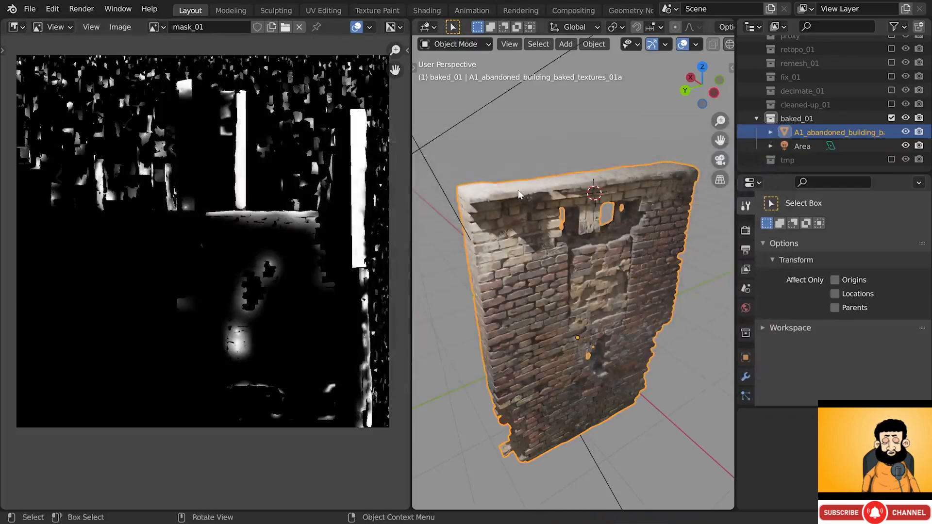
pyautogui.click(16, 27)
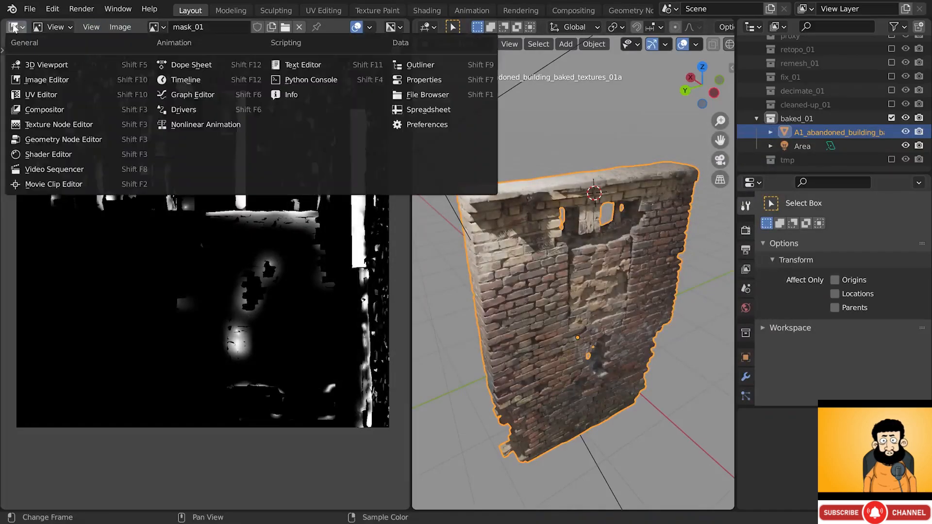
# - Restore the Shader Editor and toggle the Mix Shader mute to compare the wall
pyautogui.click(53, 154)
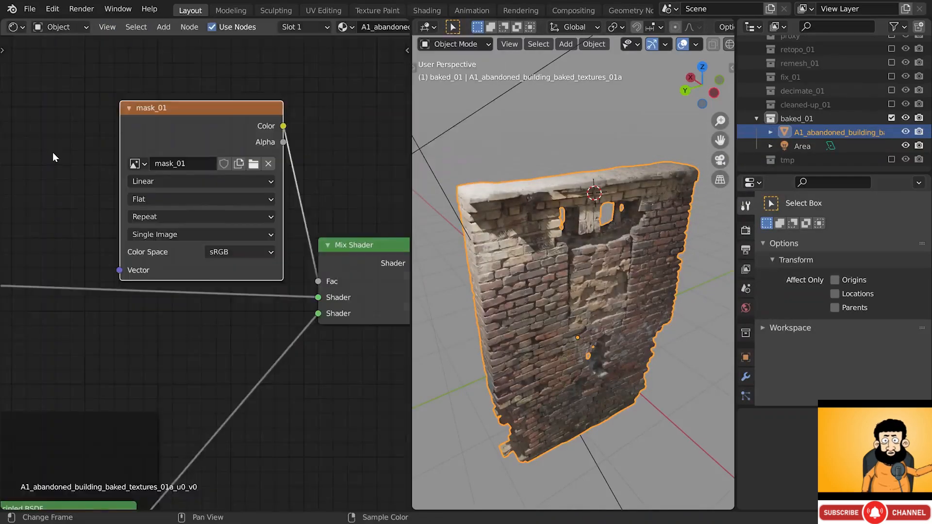
pyautogui.scroll(-3, 156, 212)
pyautogui.scroll(-2, 160, 215)
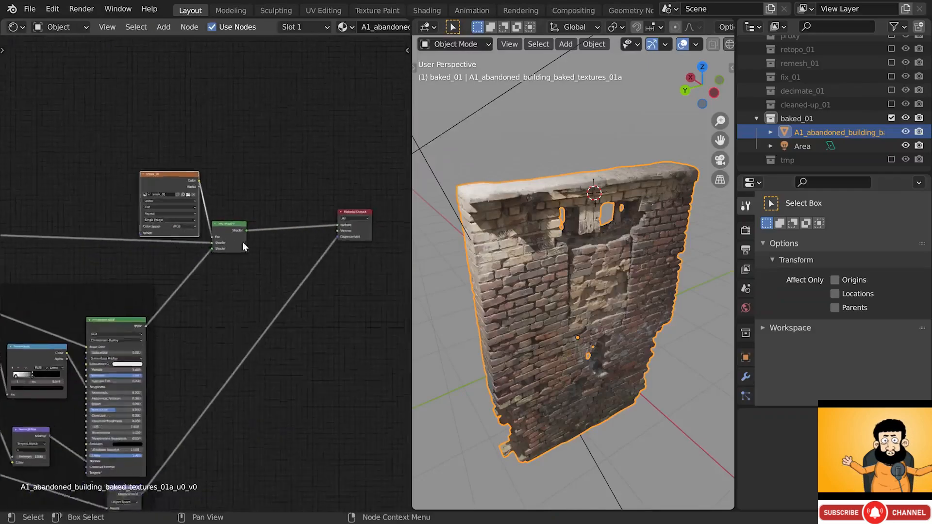
pyautogui.scroll(5, 241, 238)
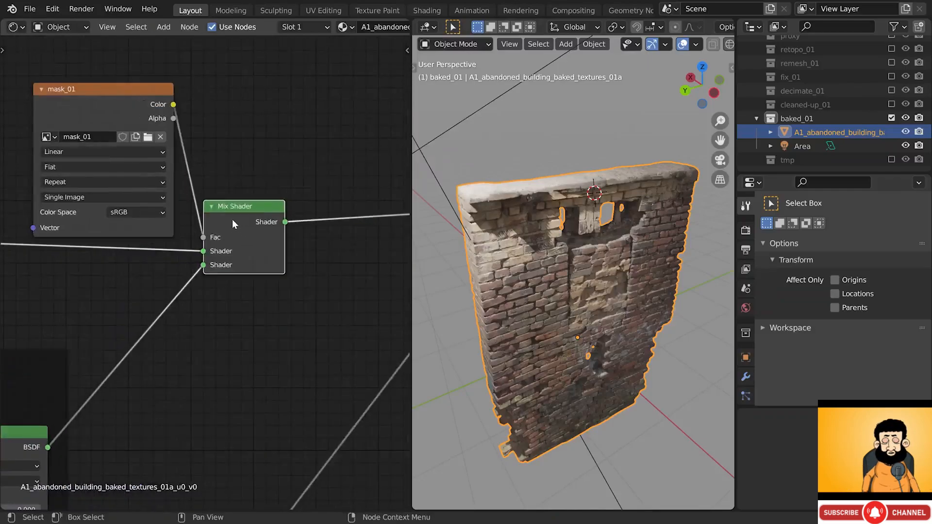
pyautogui.press('m')
pyautogui.press('m')
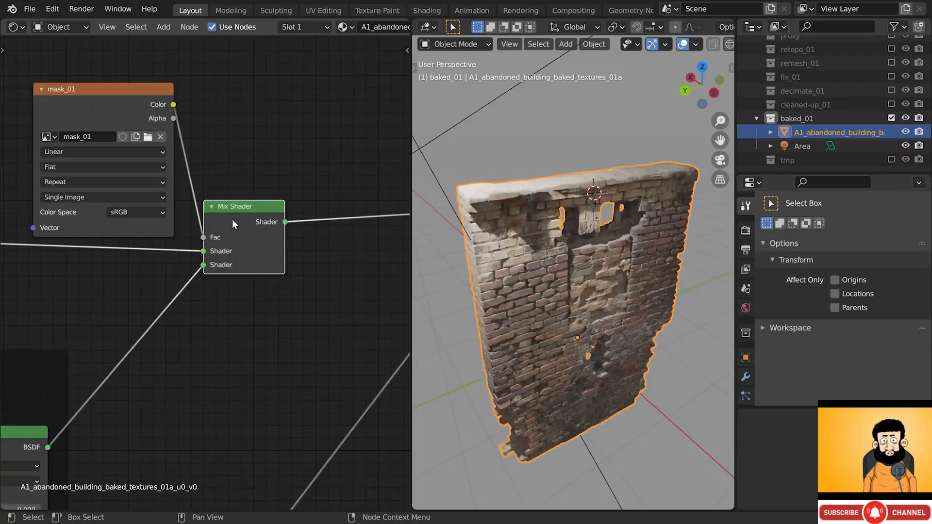
pyautogui.press('m')
pyautogui.press('m')
pyautogui.press('m')
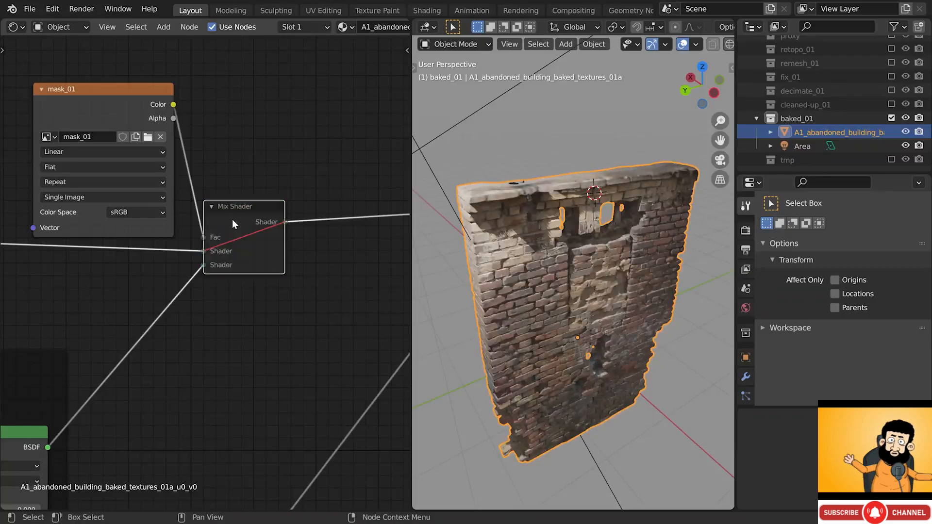
pyautogui.press('m')
pyautogui.scroll(6, 616, 170)
pyautogui.moveTo(616, 171); pyautogui.dragTo(645, 187, button='middle')
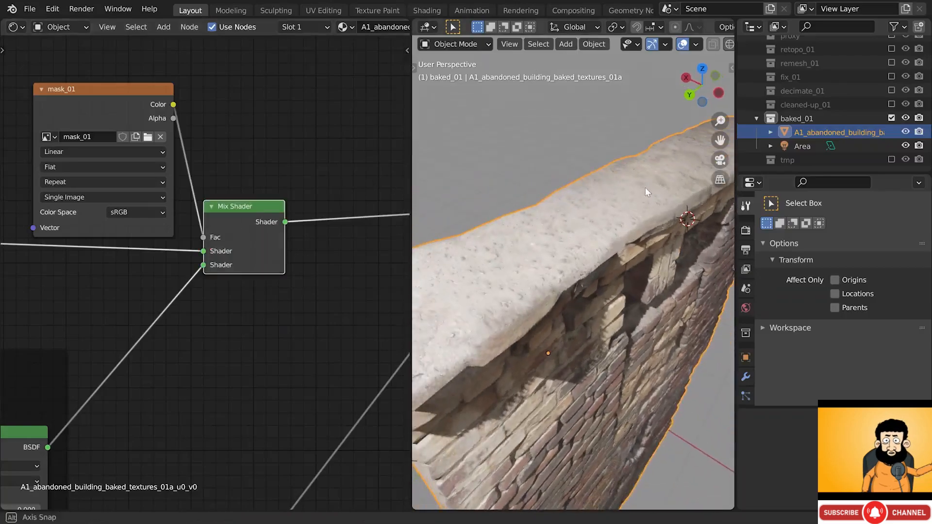
# - Set Material 2's Mapping node Scale to 0.660 on X, Y and Z
pyautogui.scroll(-4, 169, 181)
pyautogui.moveTo(51, 236); pyautogui.dragTo(217, 162, button='middle')
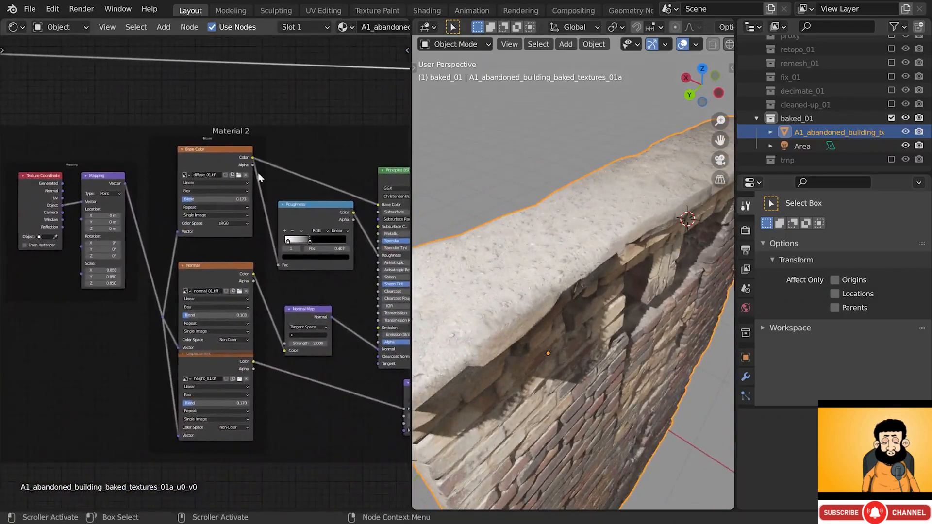
pyautogui.scroll(8, 88, 265)
pyautogui.moveTo(81, 287); pyautogui.dragTo(140, 315, button='middle')
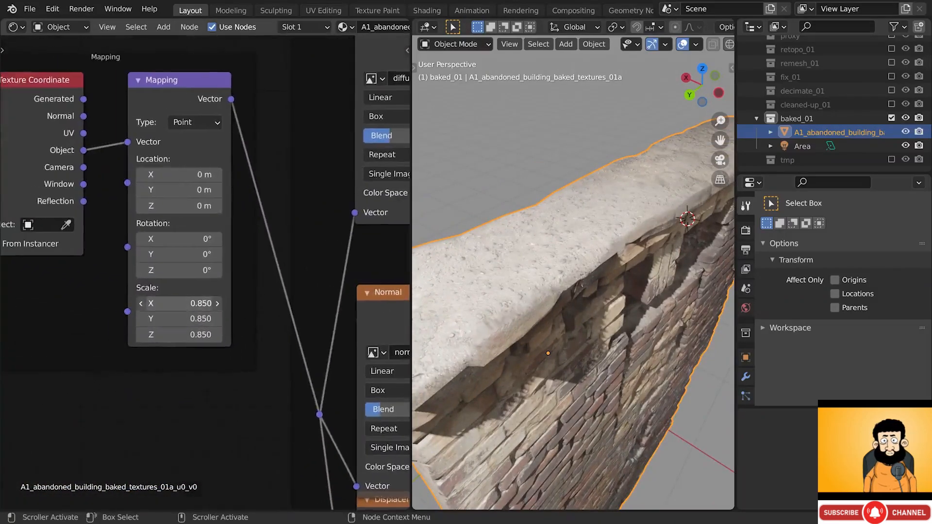
pyautogui.moveTo(179, 303)
pyautogui.mouseDown()
pyautogui.moveTo(185, 334)
pyautogui.moveTo(162, 334)
pyautogui.moveTo(187, 334)
pyautogui.moveTo(194, 307)
pyautogui.mouseUp()
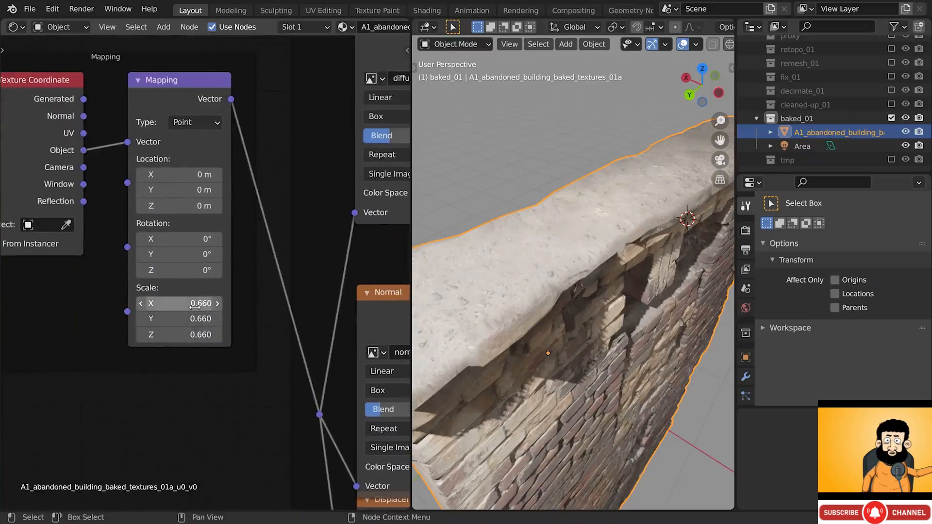
pyautogui.scroll(-3, 206, 272)
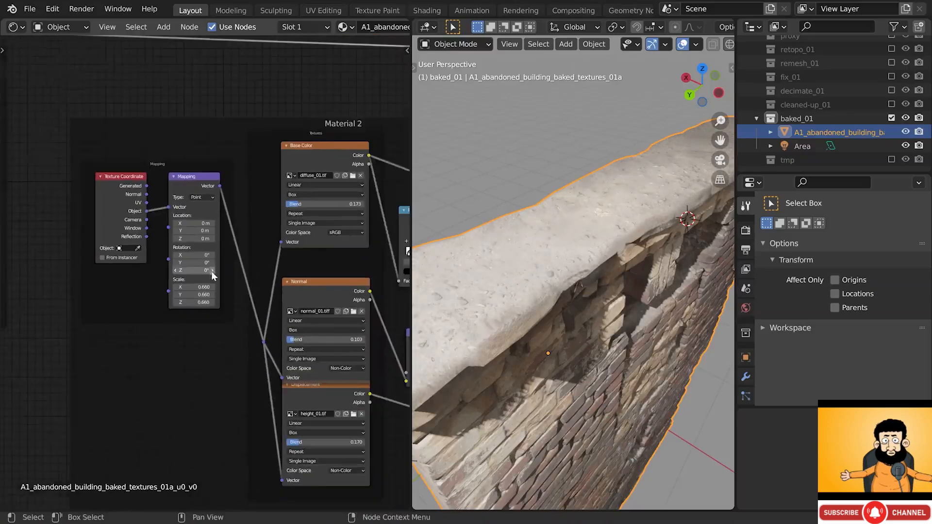
pyautogui.moveTo(300, 242); pyautogui.dragTo(95, 246, button='middle')
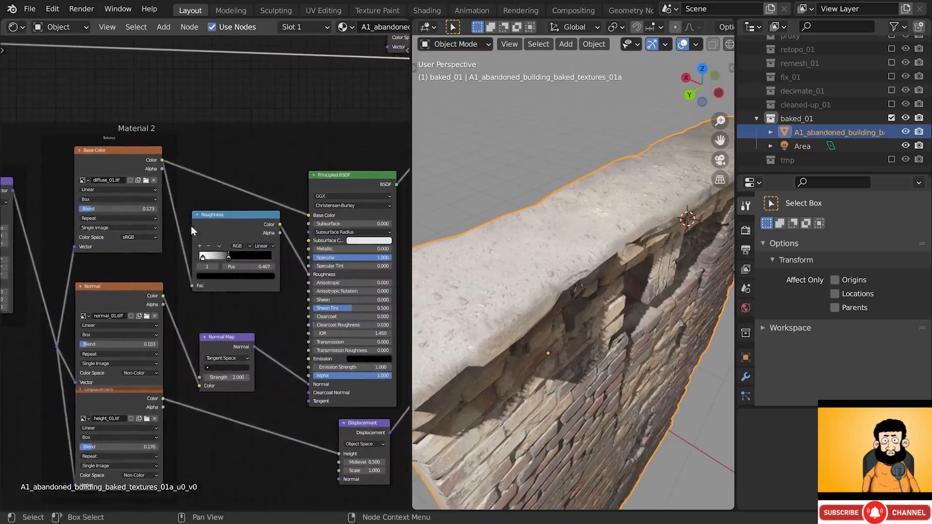
pyautogui.scroll(3, 229, 198)
# - Insert RGB Curves on Material 2's Base Color link, bending the curve down through X 0.54124, Y 0.36184
pyautogui.scroll(1, 229, 198)
pyautogui.hotkey('shift', 'a')
pyautogui.moveTo(217, 212)
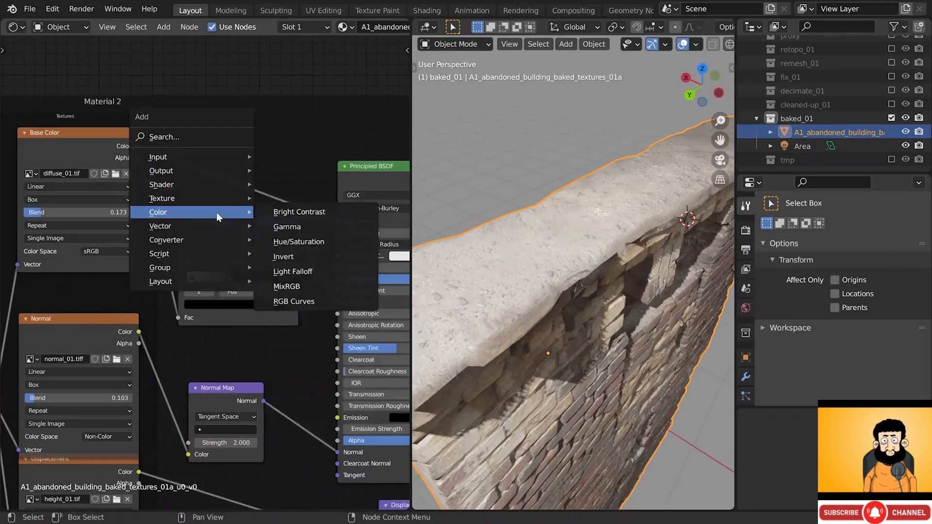
pyautogui.click(286, 302)
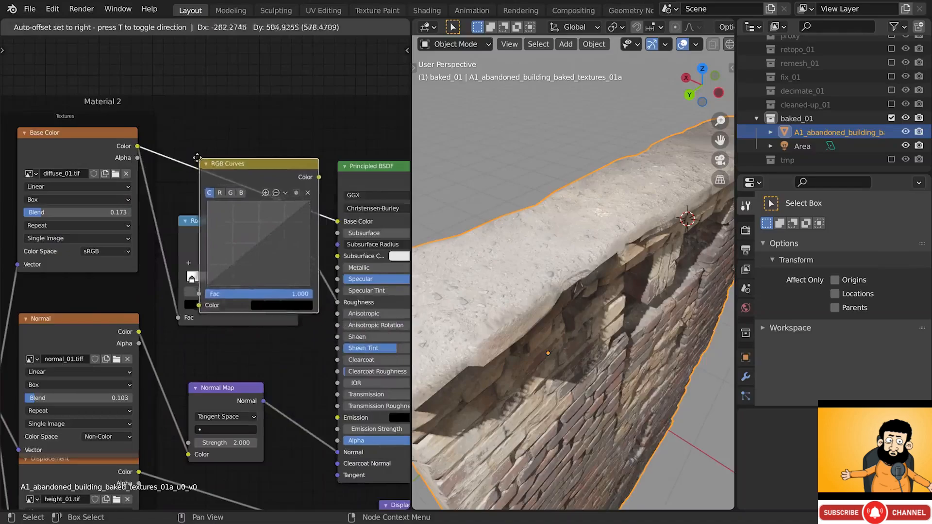
pyautogui.click(186, 149)
pyautogui.press('g')
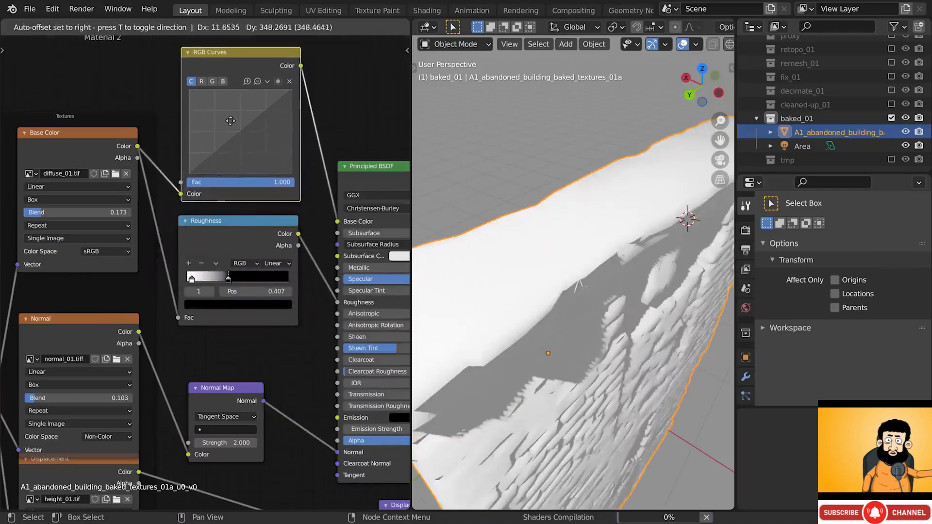
pyautogui.click(226, 119)
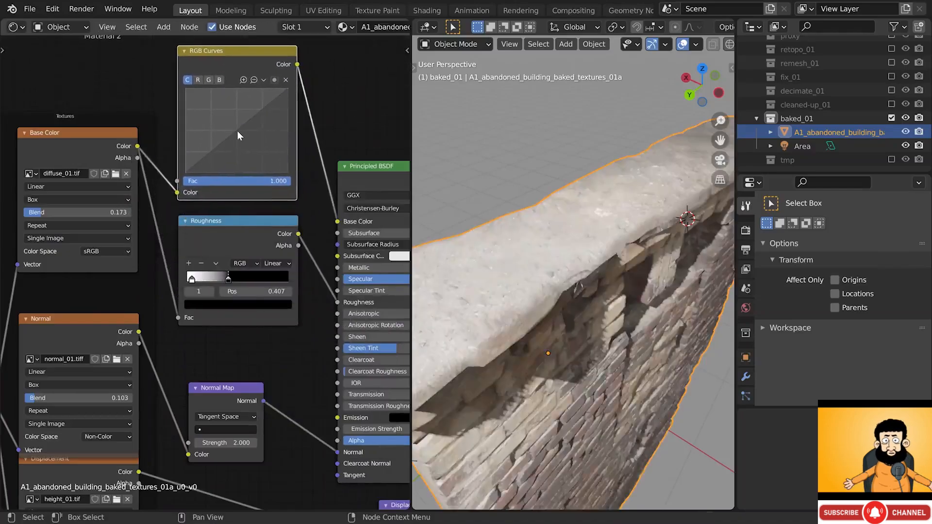
pyautogui.moveTo(236, 132)
pyautogui.mouseDown()
pyautogui.moveTo(236, 152)
pyautogui.moveTo(251, 159)
pyautogui.moveTo(241, 142)
pyautogui.mouseUp()
pyautogui.scroll(-5, 635, 208)
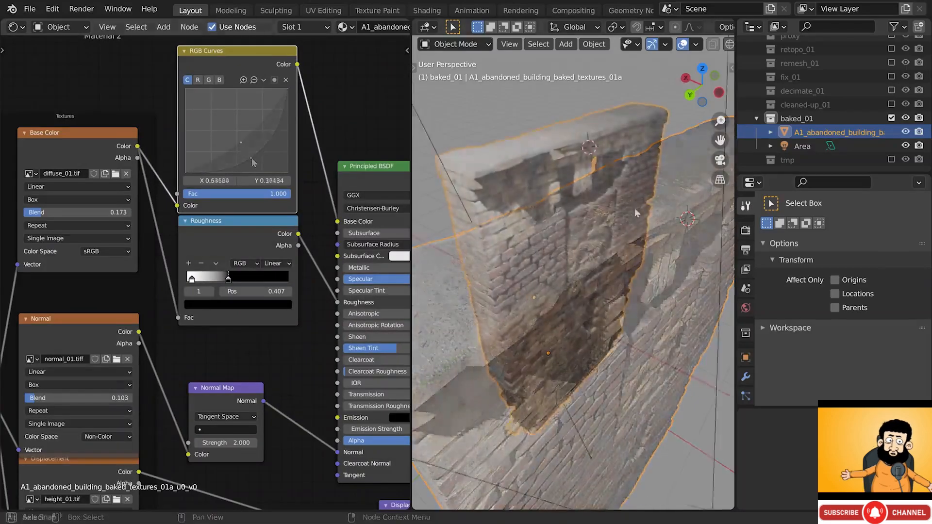
pyautogui.moveTo(616, 213); pyautogui.dragTo(619, 201, button='middle')
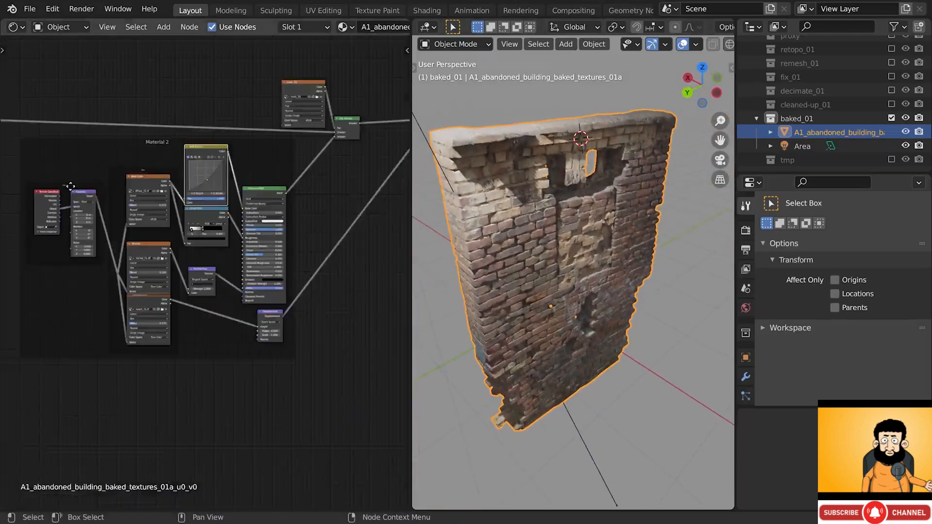
pyautogui.scroll(4, 54, 146)
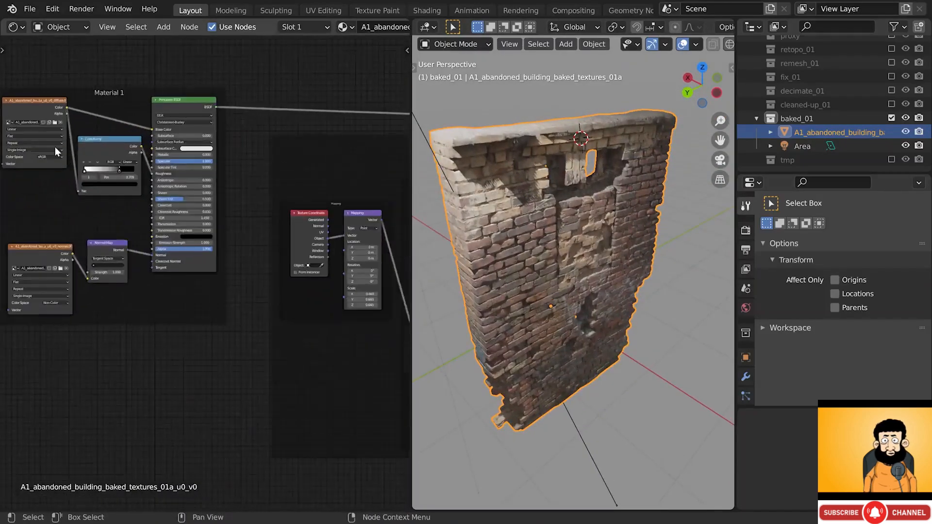
# - Move Material 1's diffuse and normal texture nodes left of the ColorRamp
pyautogui.moveTo(54, 146); pyautogui.dragTo(173, 145, button='middle')
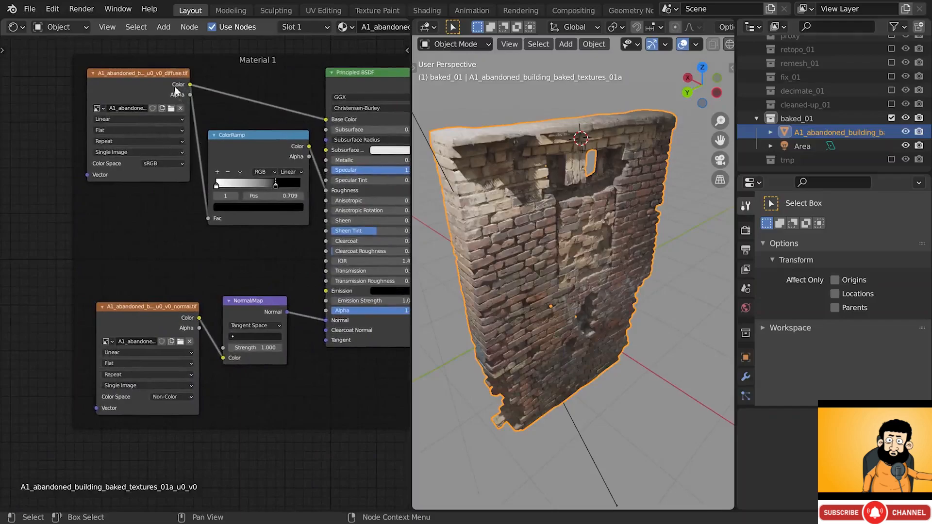
pyautogui.moveTo(175, 86); pyautogui.dragTo(160, 103, button='middle')
pyautogui.click(160, 103)
pyautogui.keyDown('shift'); pyautogui.click(141, 335); pyautogui.keyUp('shift')
pyautogui.press('g')
pyautogui.click(57, 308)
pyautogui.moveTo(93, 263); pyautogui.dragTo(228, 269, button='middle')
pyautogui.press('g')
pyautogui.click(129, 269)
pyautogui.moveTo(146, 262); pyautogui.dragTo(207, 255, button='middle')
pyautogui.press('g')
pyautogui.click(168, 245)
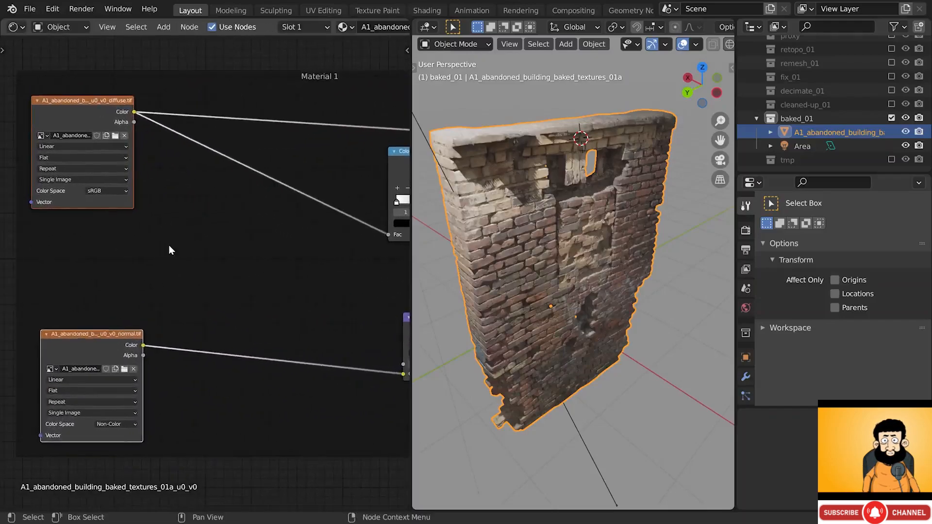
# - Add an Image Texture node loaded with albedo.tif from the 06a baked textures folder
pyautogui.hotkey('shift', 'a')
pyautogui.moveTo(212, 150)
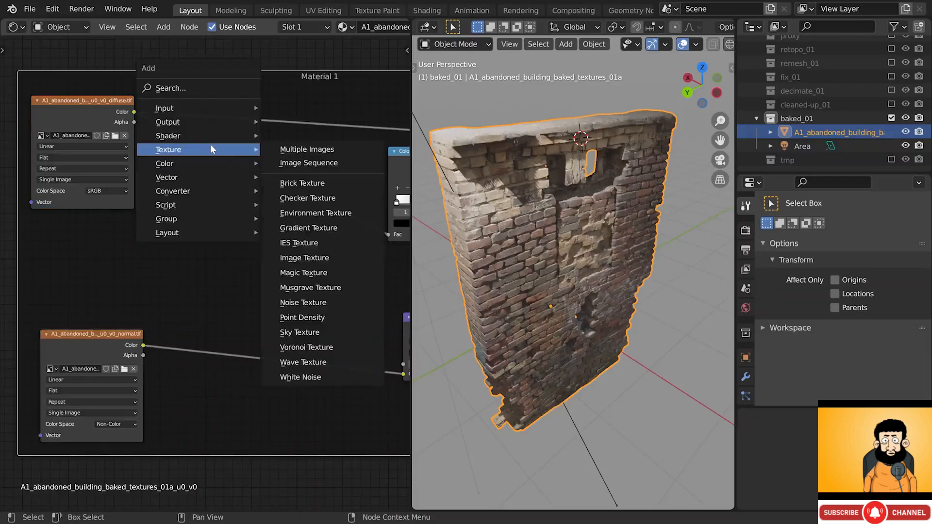
pyautogui.click(298, 261)
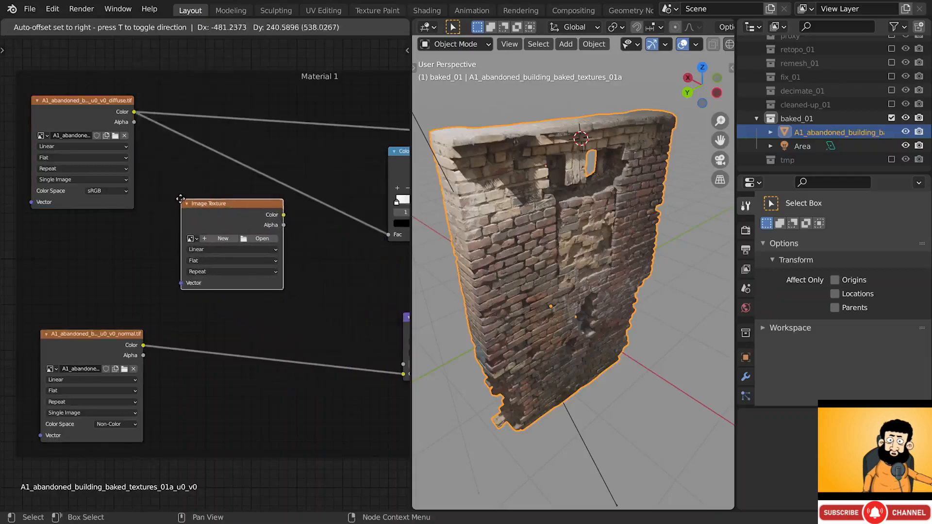
pyautogui.click(183, 203)
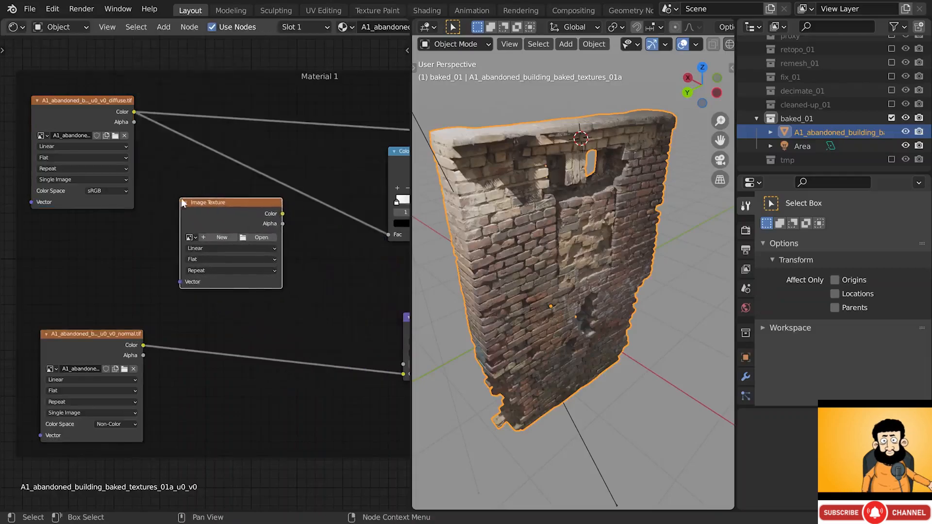
pyautogui.click(249, 237)
pyautogui.doubleClick(472, 231)
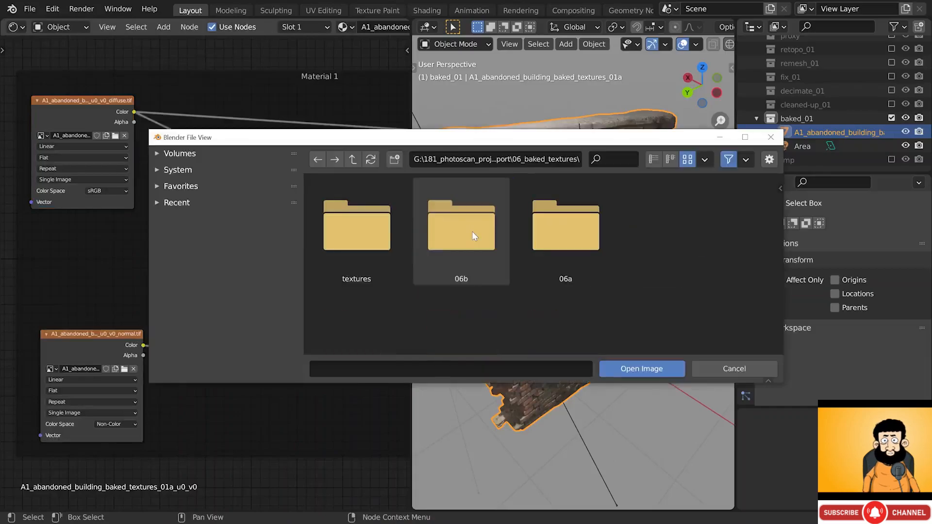
pyautogui.click(472, 231)
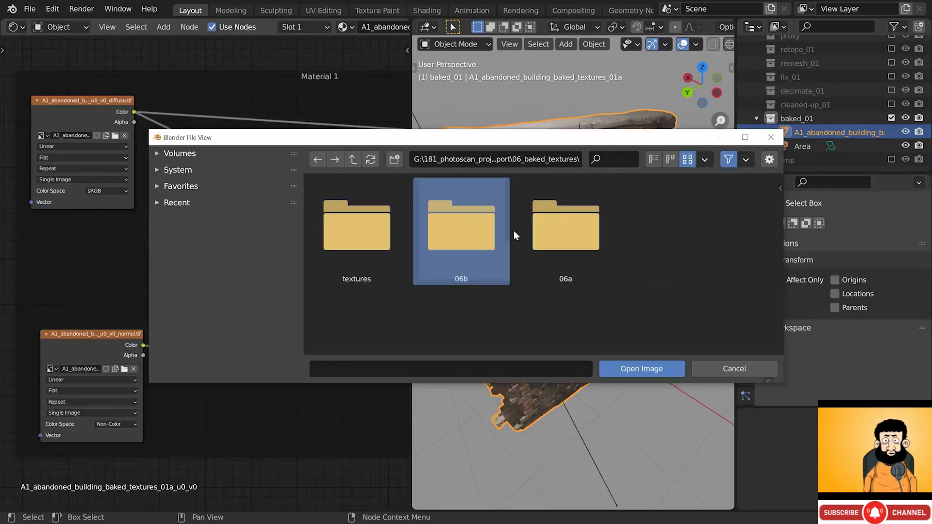
pyautogui.click(543, 230)
pyautogui.doubleClick(543, 229)
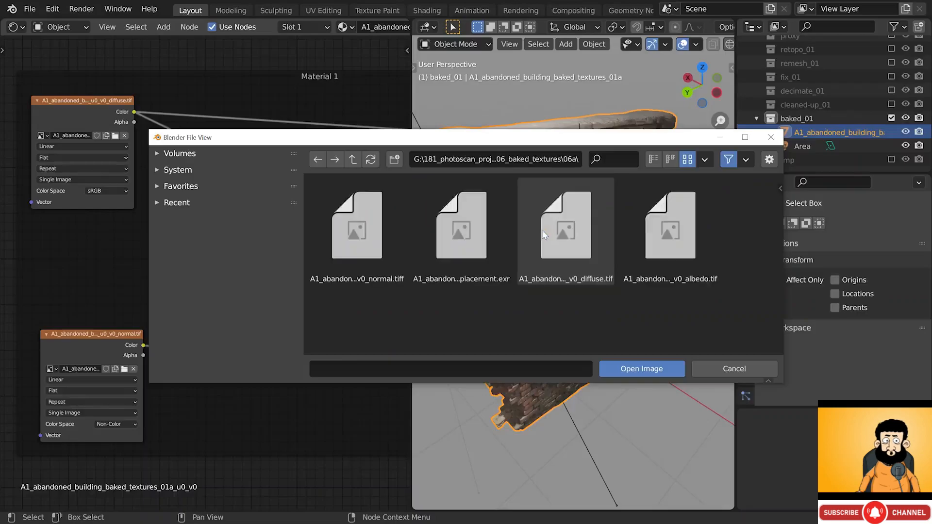
pyautogui.click(657, 230)
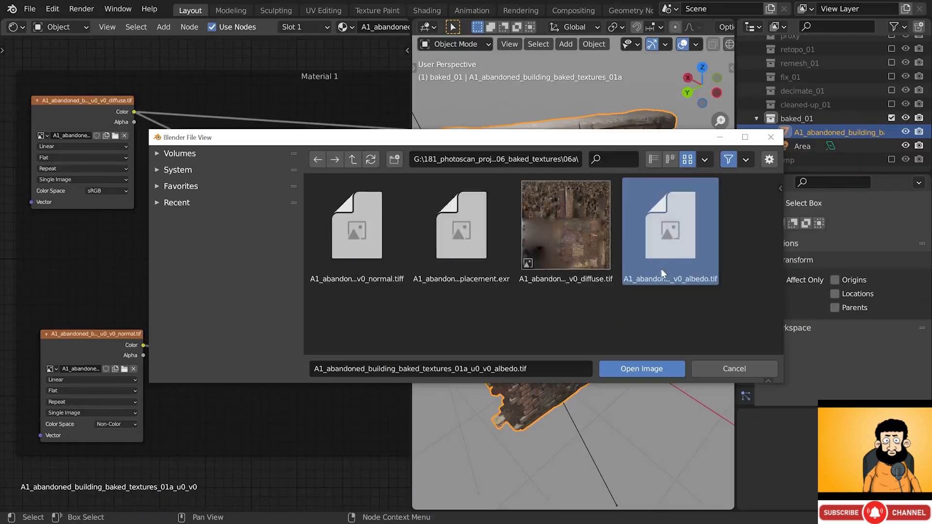
pyautogui.click(642, 368)
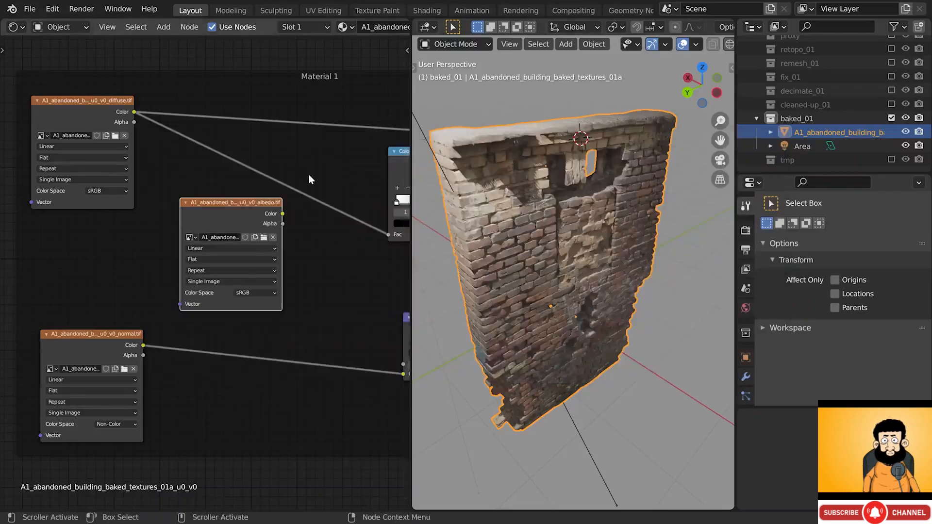
# - Insert a MixRGB node into the diffuse colour link and line the albedo texture up beneath the diffuse
pyautogui.hotkey('shift', 'a')
pyautogui.moveTo(294, 165)
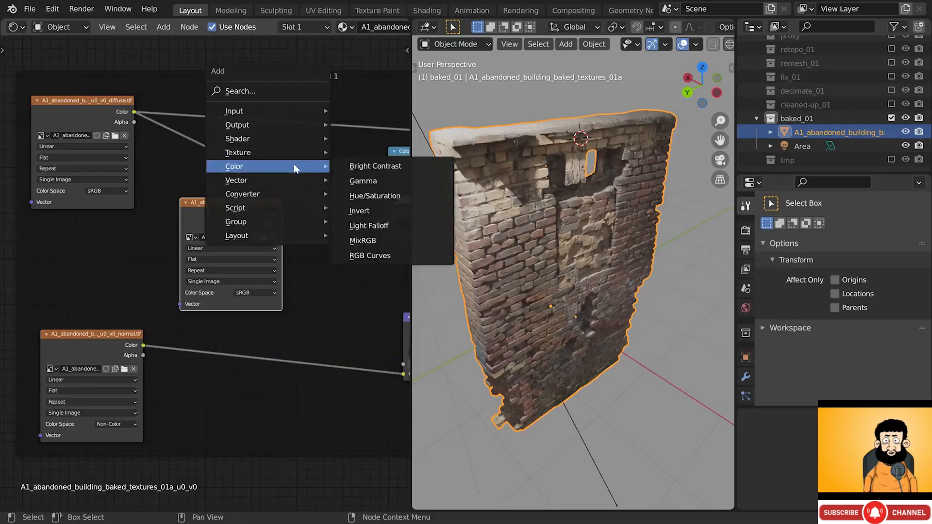
pyautogui.click(373, 239)
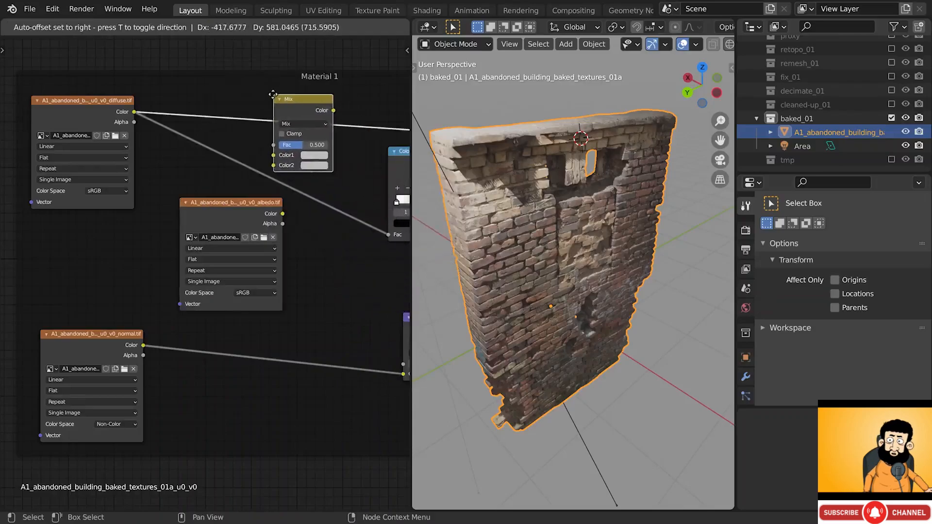
pyautogui.click(263, 96)
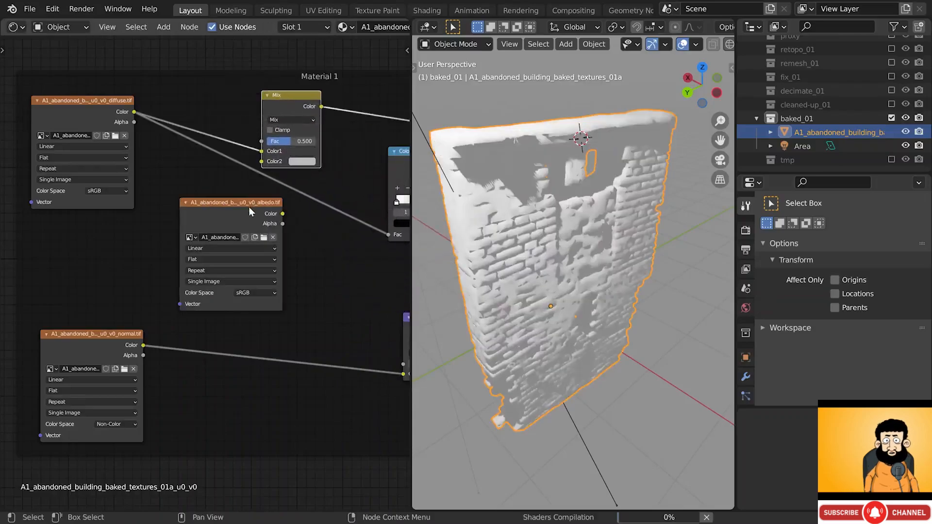
pyautogui.moveTo(248, 210)
pyautogui.mouseDown()
pyautogui.moveTo(189, 216)
pyautogui.moveTo(228, 204)
pyautogui.moveTo(261, 161)
pyautogui.mouseUp()
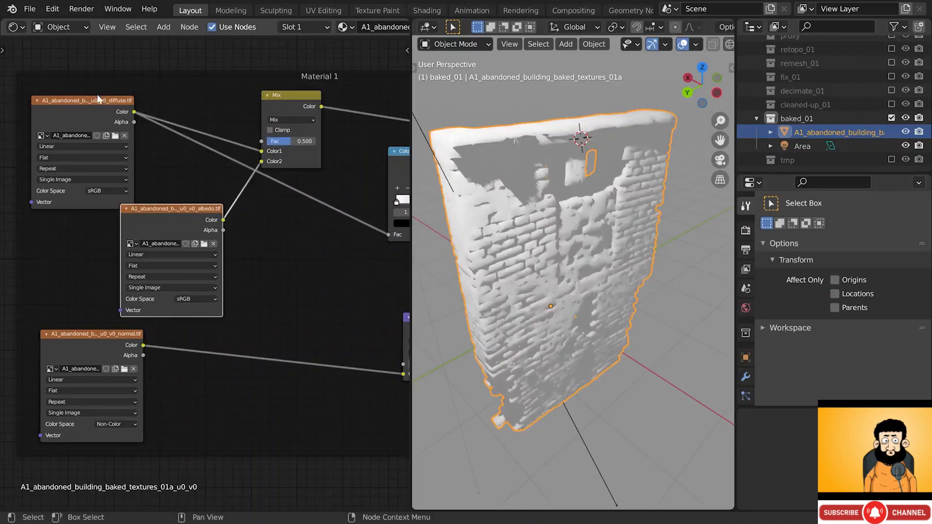
pyautogui.moveTo(97, 94); pyautogui.dragTo(98, 60)
pyautogui.moveTo(168, 211); pyautogui.dragTo(83, 185)
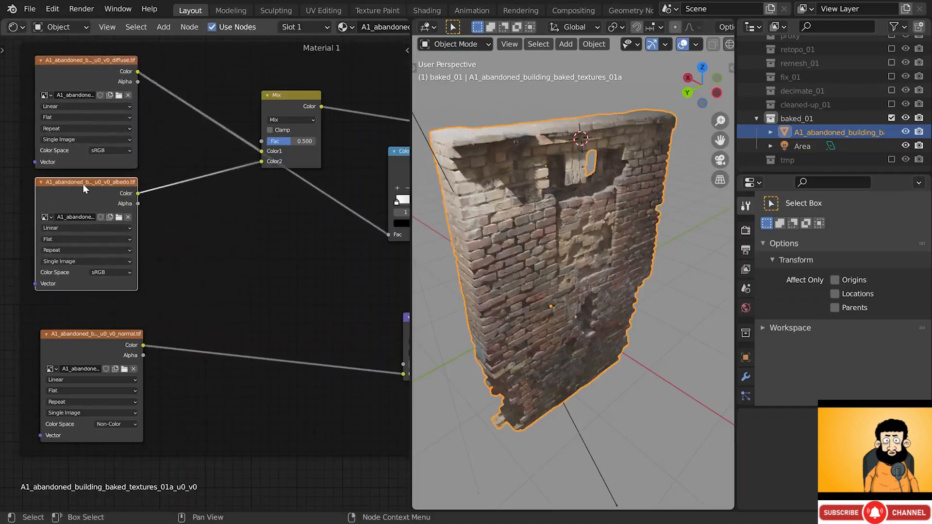
# - Label the diffuse and albedo texture nodes DIFFUSE and ALBEDO
pyautogui.click(101, 62)
pyautogui.press('n')
pyautogui.click(321, 102)
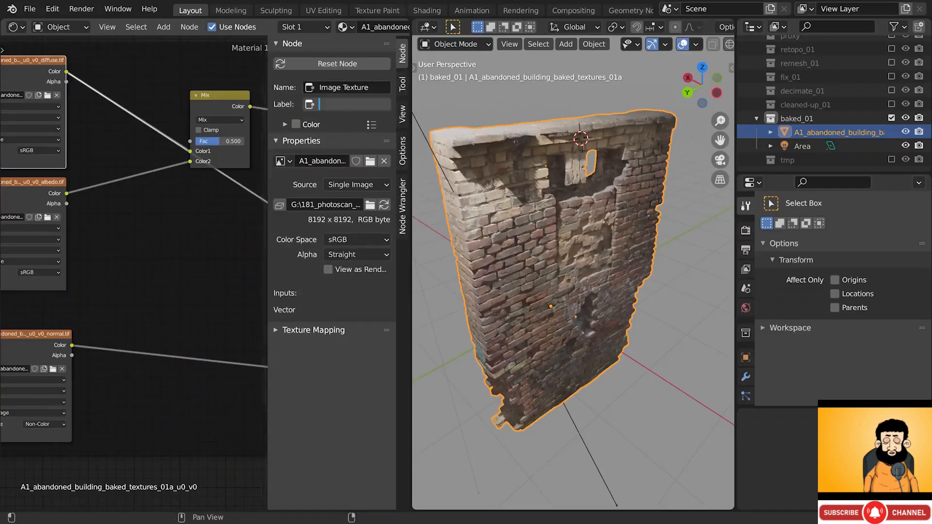
pyautogui.write('DIFFUSE')
pyautogui.press('Return')
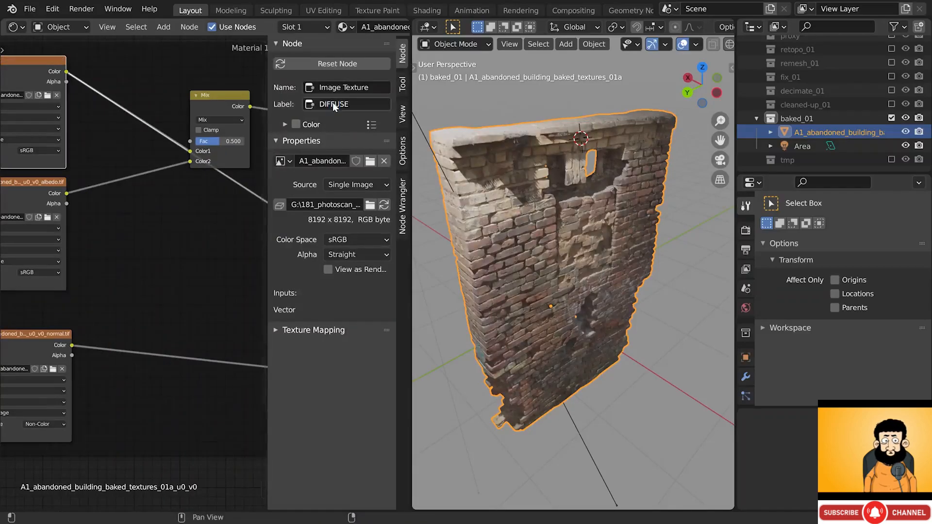
pyautogui.press('n')
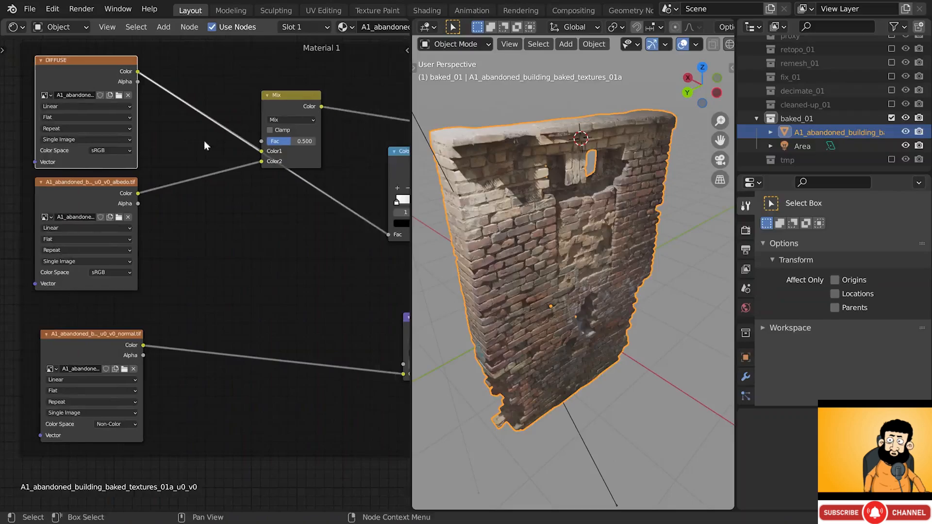
pyautogui.click(125, 190)
pyautogui.press('n')
pyautogui.click(340, 104)
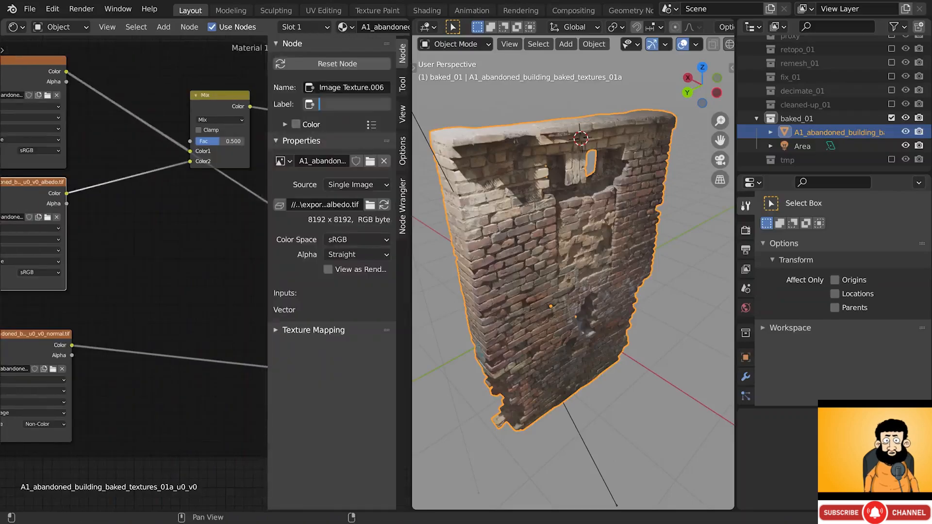
pyautogui.write('ALBEDO')
pyautogui.press('Return')
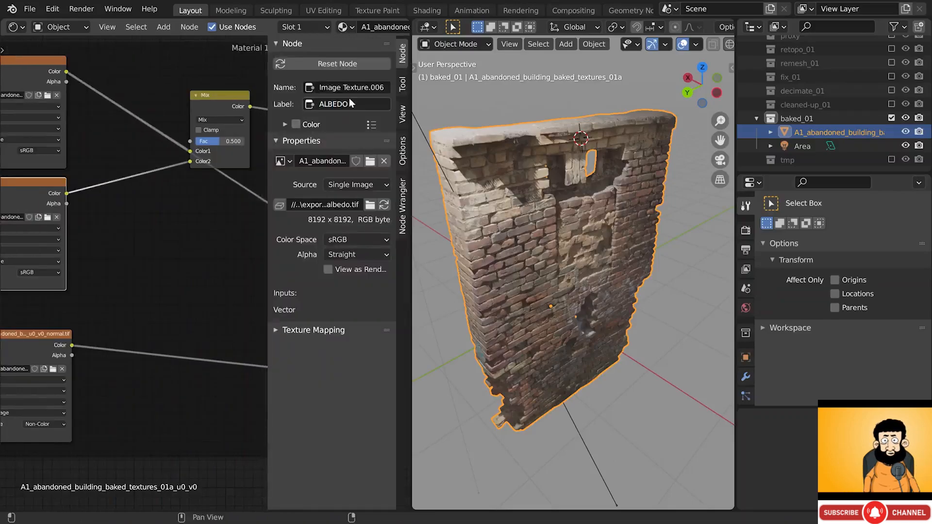
pyautogui.press('n')
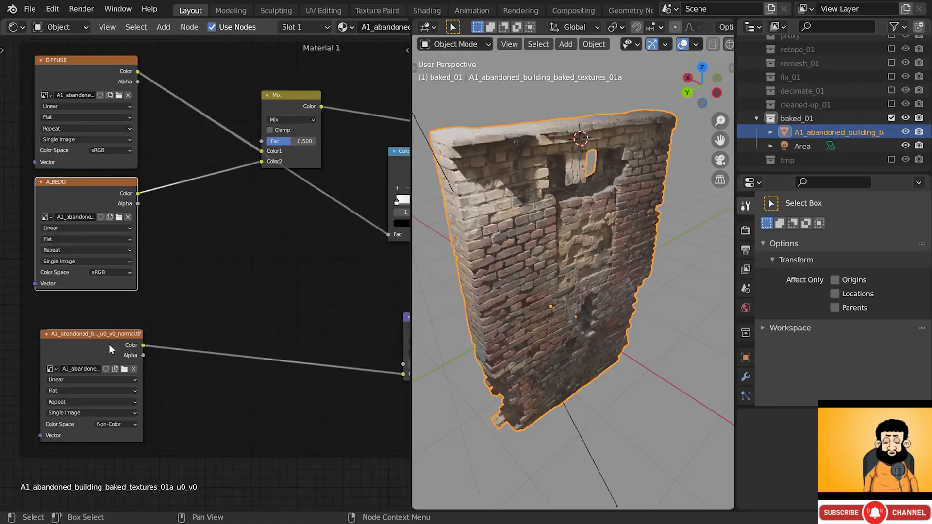
# - Label the normal map texture node NORMAL
pyautogui.click(109, 345)
pyautogui.press('n')
pyautogui.click(347, 103)
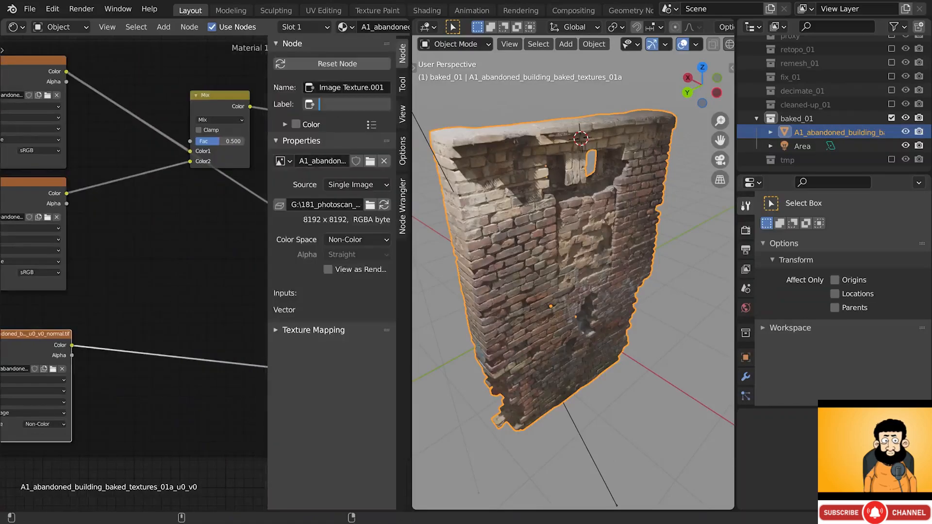
pyautogui.write('NORMAL')
pyautogui.press('Return')
pyautogui.press('n')
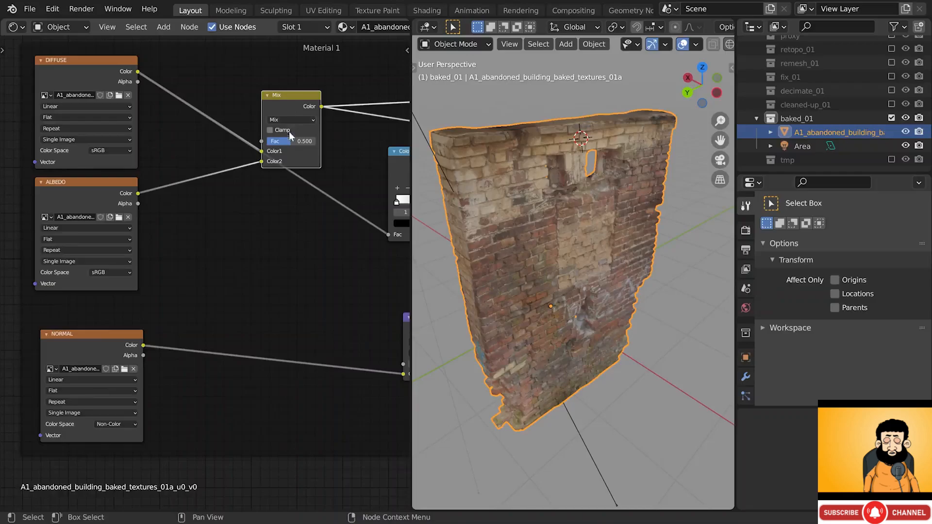
# - Connect the Mix Shader to the Material Output
pyautogui.moveTo(290, 142)
pyautogui.mouseDown()
pyautogui.moveTo(266, 141)
pyautogui.moveTo(315, 142)
pyautogui.moveTo(266, 142)
pyautogui.moveTo(289, 141)
pyautogui.mouseUp()
pyautogui.scroll(-3, 289, 142)
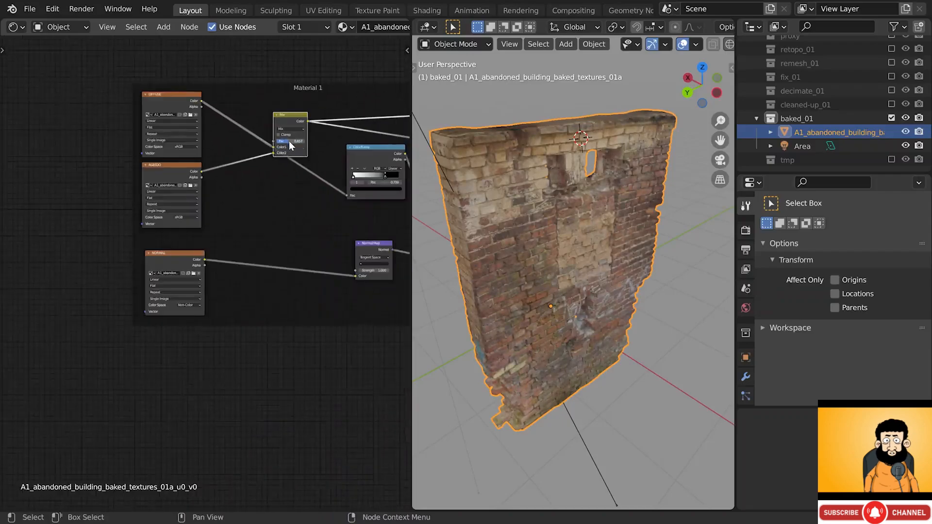
pyautogui.moveTo(289, 142); pyautogui.dragTo(3, 156, button='middle')
pyautogui.moveTo(393, 160); pyautogui.dragTo(181, 171, button='middle')
pyautogui.moveTo(335, 159); pyautogui.dragTo(186, 164, button='middle')
pyautogui.scroll(10, 249, 141)
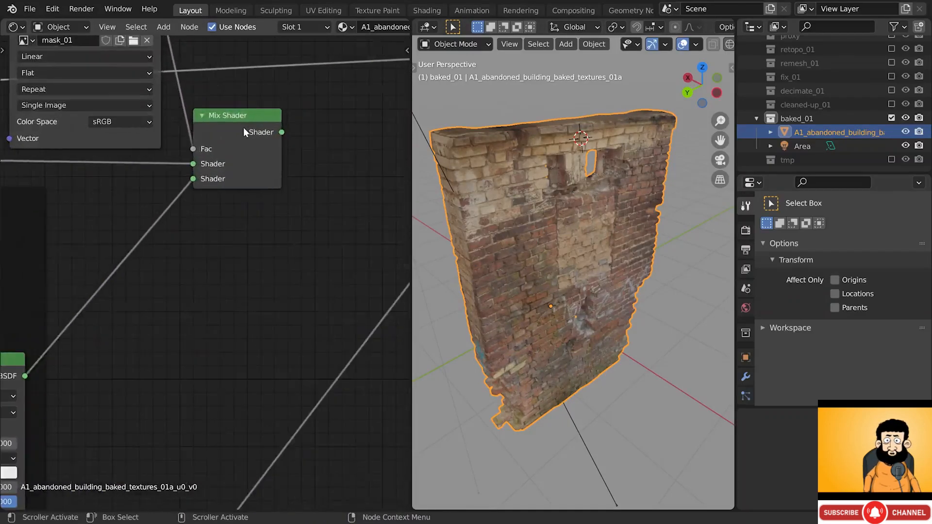
pyautogui.keyDown('ctrl'); pyautogui.keyDown('shift'); pyautogui.click(243, 124); pyautogui.keyUp('shift'); pyautogui.keyUp('ctrl')
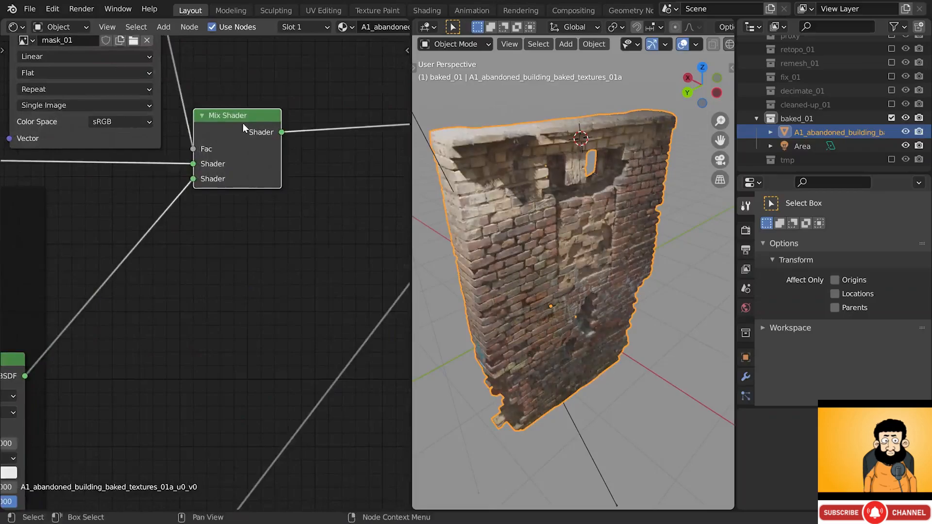
# - Set Material 1's Mix node Fac to 0.6 and frame the whole node tree
pyautogui.scroll(-8, 243, 125)
pyautogui.moveTo(144, 153); pyautogui.dragTo(162, 174, button='middle')
pyautogui.scroll(6, 161, 174)
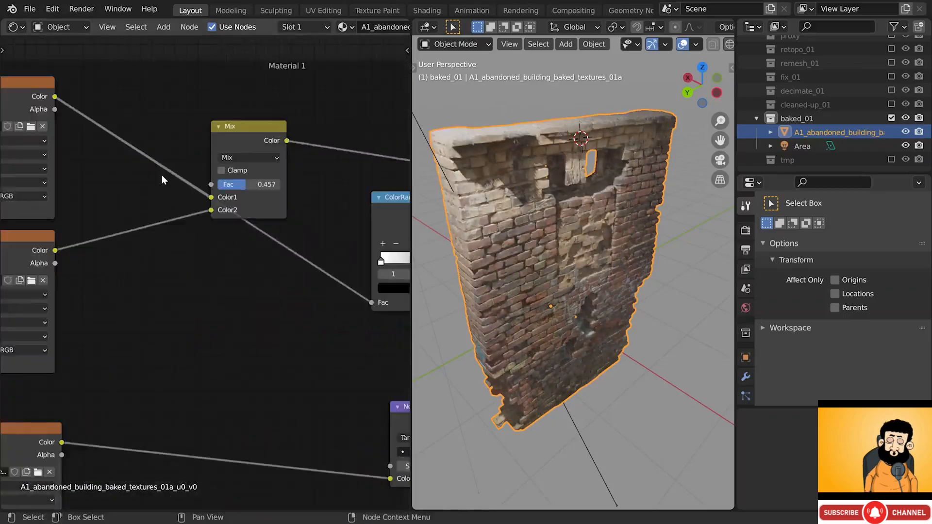
pyautogui.scroll(2, 163, 175)
pyautogui.moveTo(268, 186); pyautogui.dragTo(232, 186)
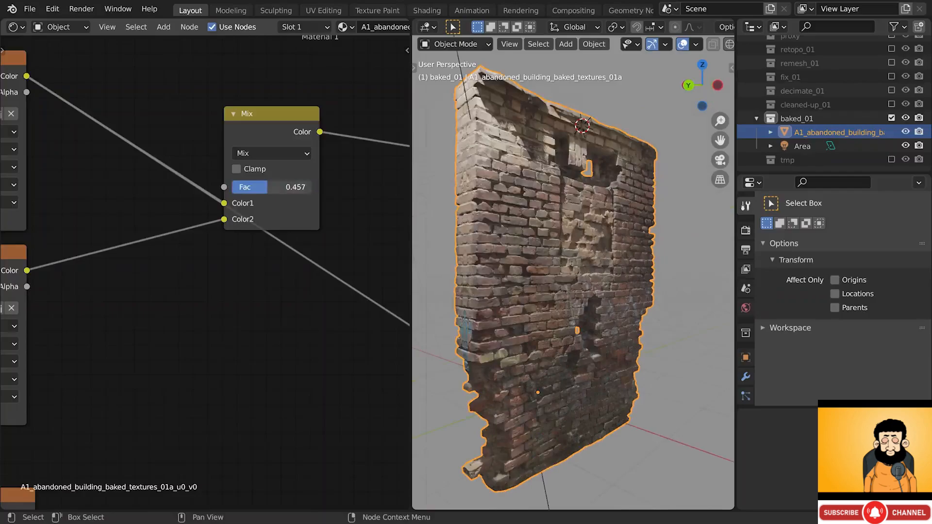
pyautogui.doubleClick(272, 187)
pyautogui.write('0.6')
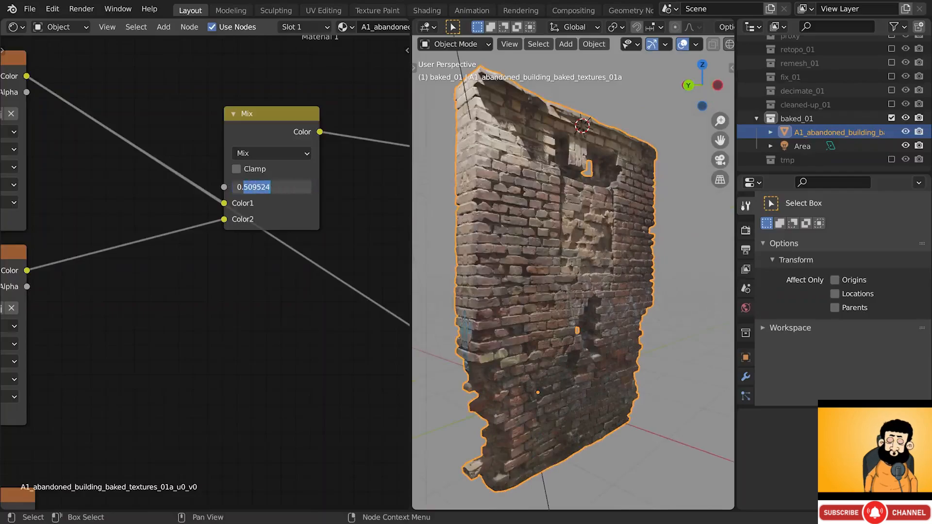
pyautogui.press('Return')
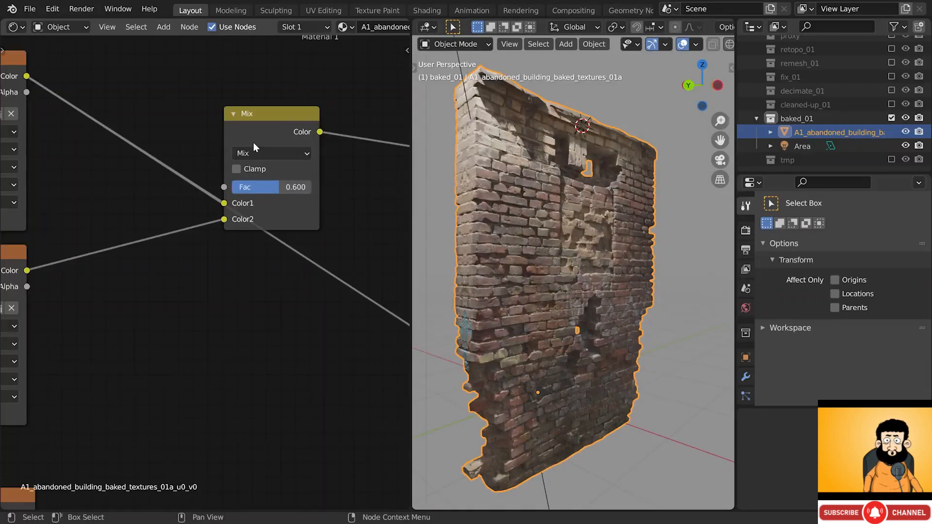
pyautogui.press('Home')
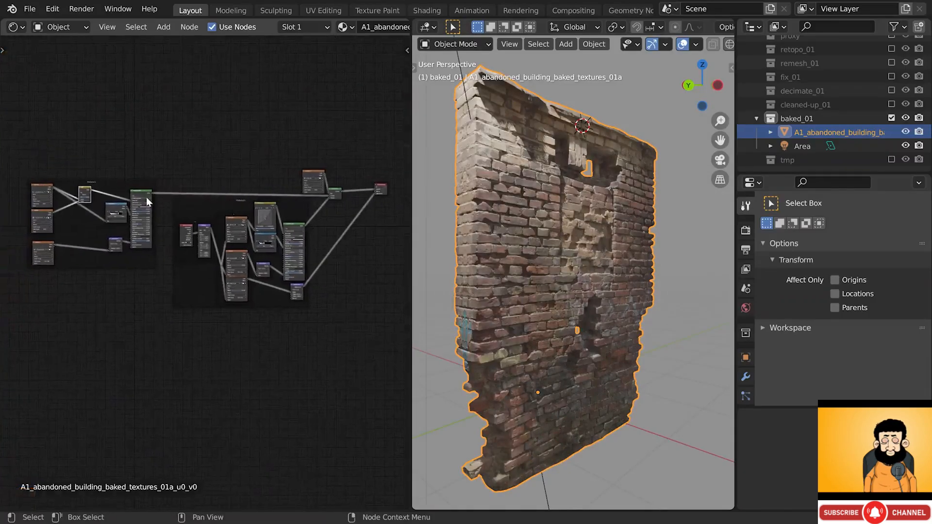
pyautogui.scroll(1, 148, 199)
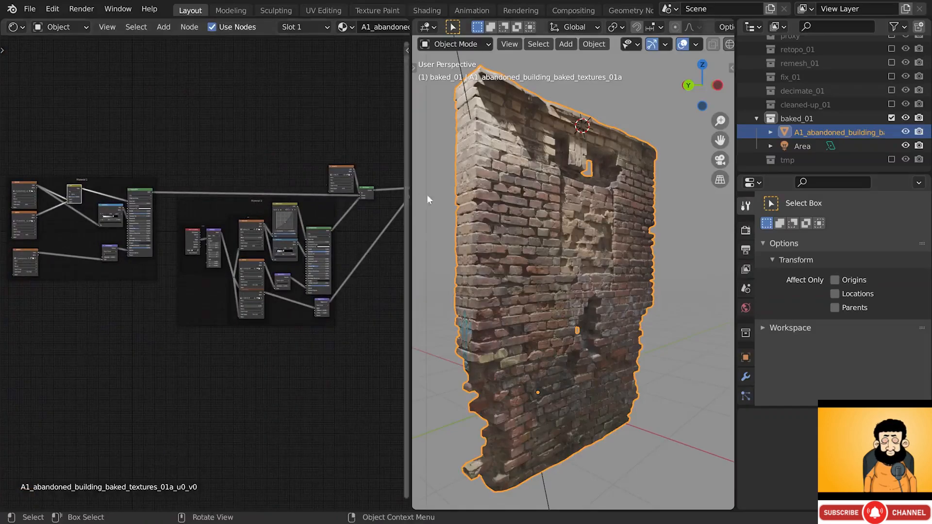
# - Orbit around the wall and show its modifier stack with the Mirror modifier
pyautogui.moveTo(502, 209); pyautogui.dragTo(499, 221, button='middle')
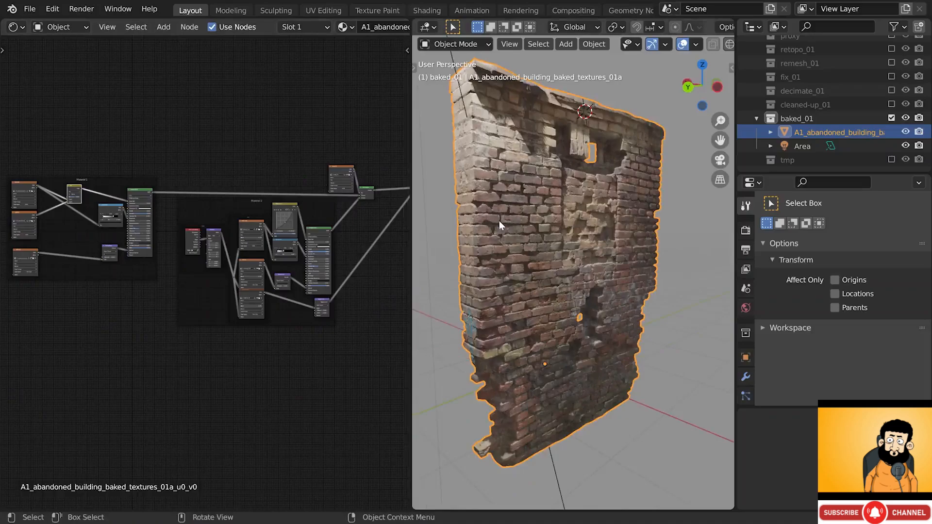
pyautogui.moveTo(526, 156); pyautogui.dragTo(541, 321, button='middle')
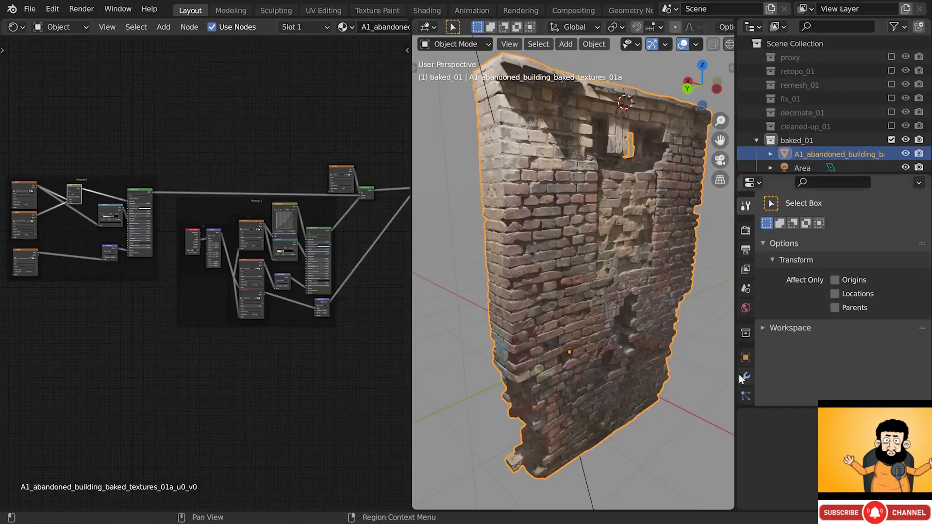
pyautogui.click(746, 376)
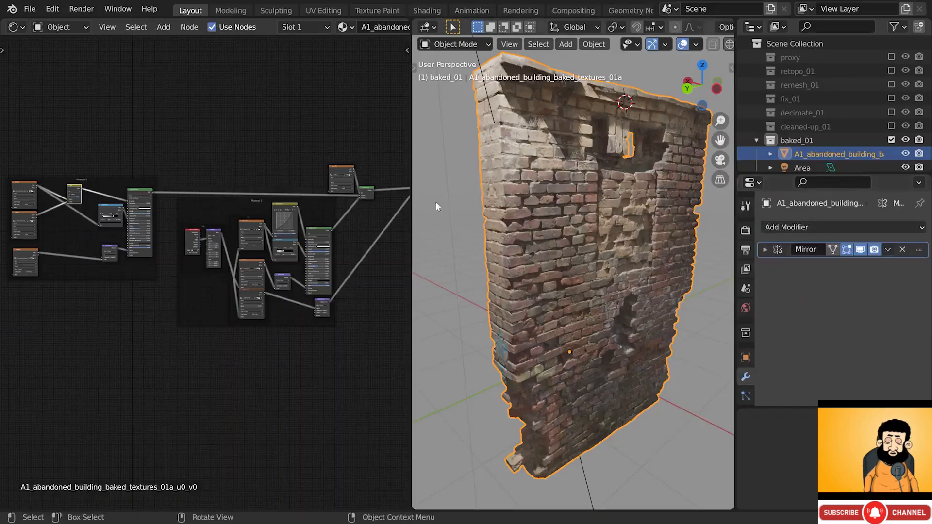
# - Apply the wall's Mirror modifier
pyautogui.moveTo(284, 229); pyautogui.dragTo(329, 215, button='middle')
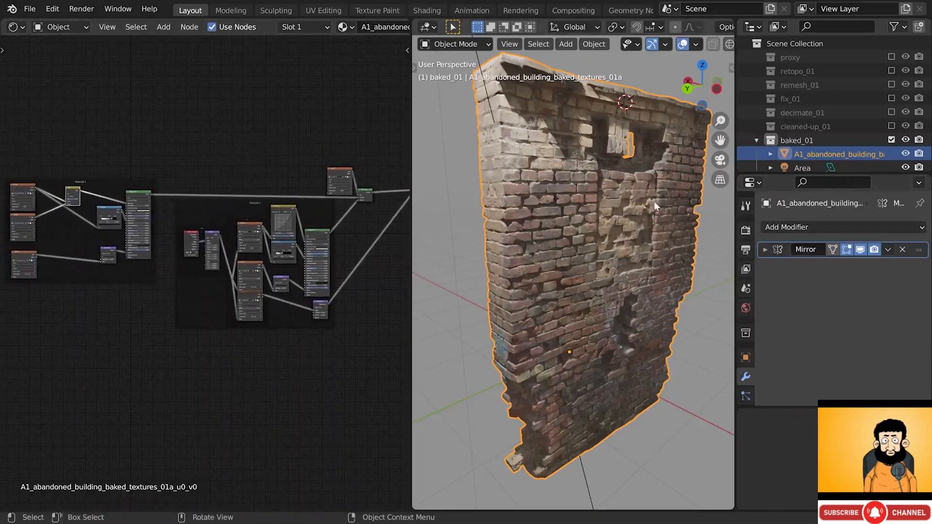
pyautogui.click(886, 250)
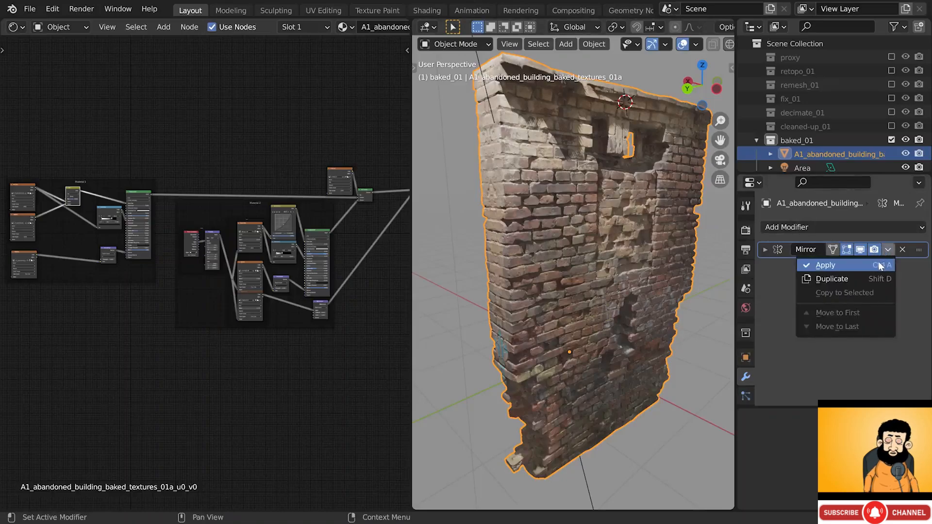
pyautogui.click(879, 266)
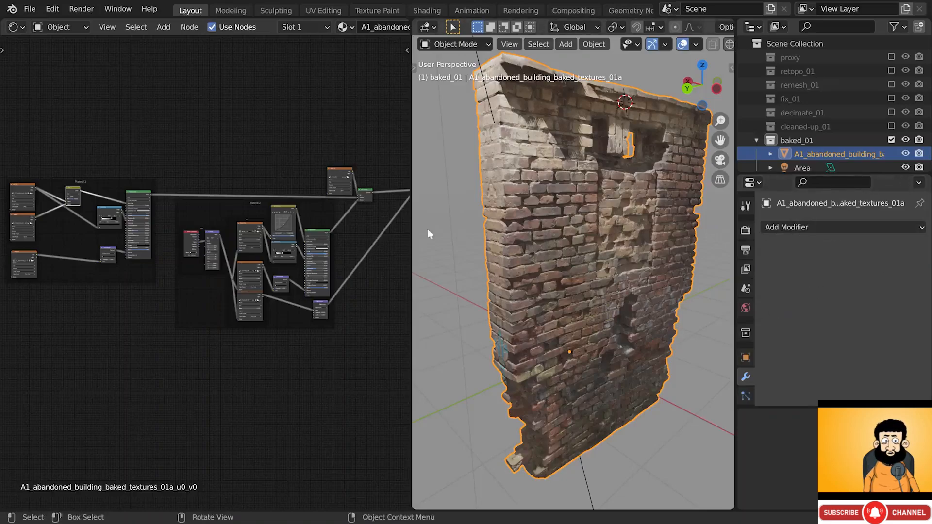
# - Turn the node area into a UV editor displaying the albedo texture
pyautogui.click(18, 28)
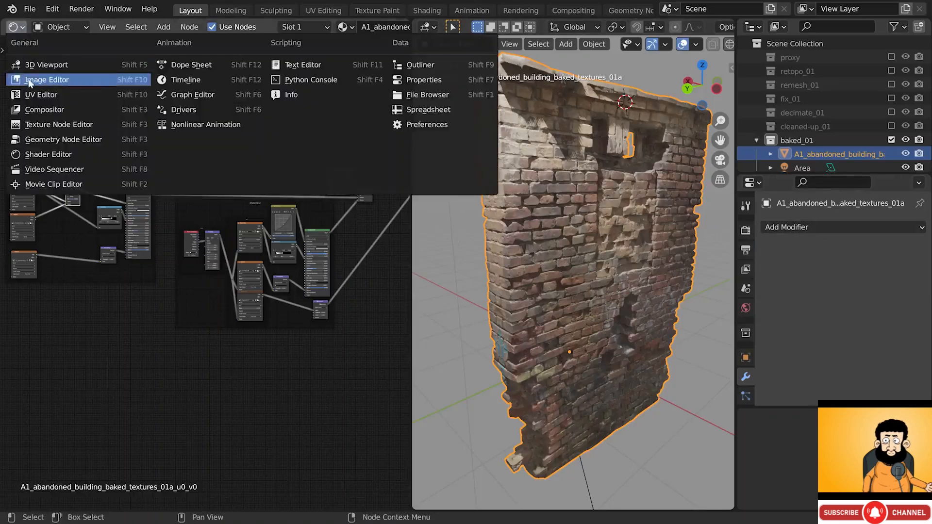
pyautogui.click(32, 96)
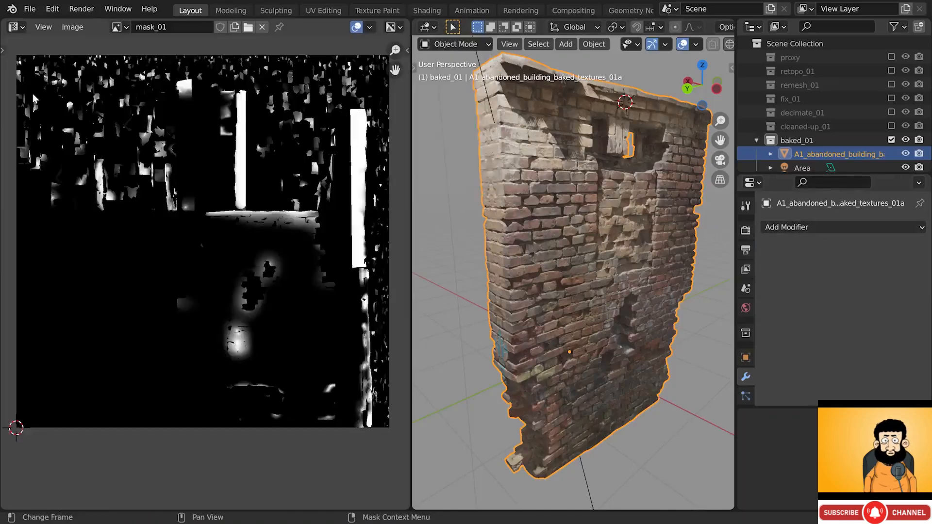
pyautogui.click(117, 27)
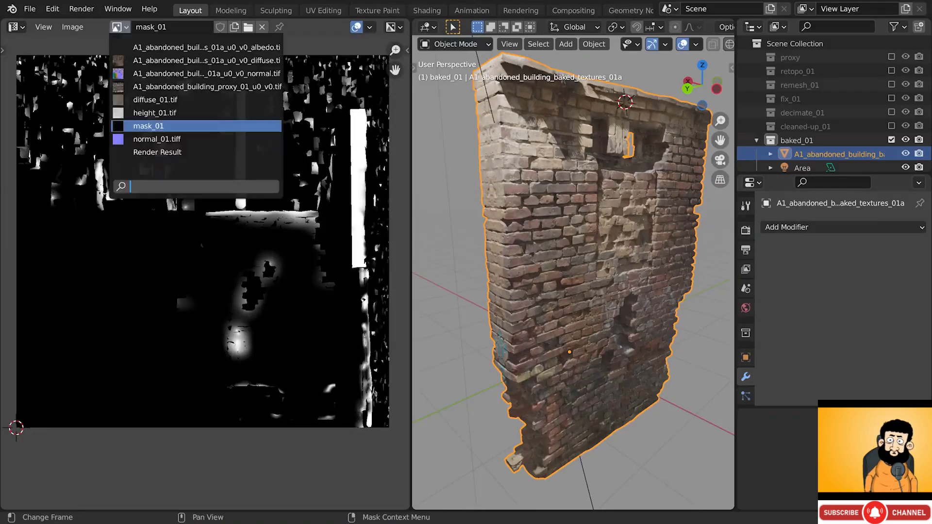
pyautogui.click(138, 47)
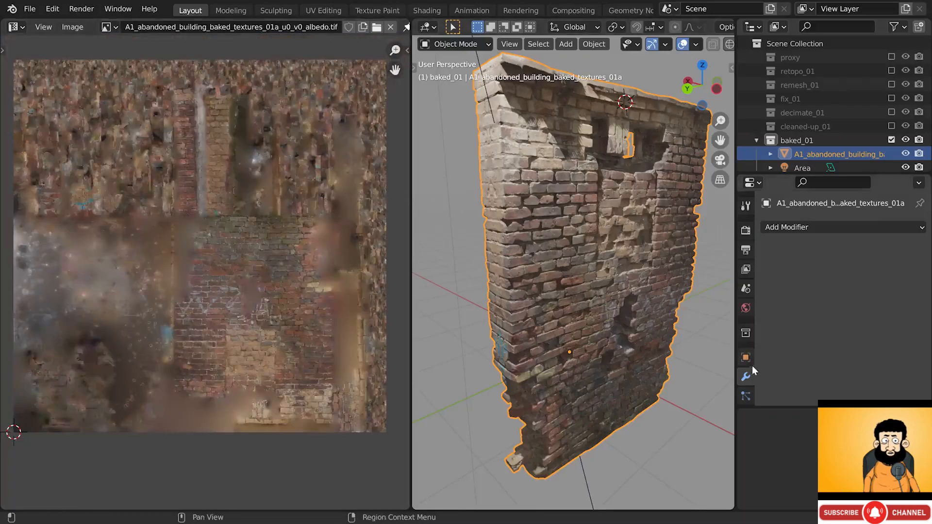
pyautogui.scroll(-4, 749, 375)
# - Expand the UV Maps list in the wall mesh's data properties
pyautogui.click(747, 380)
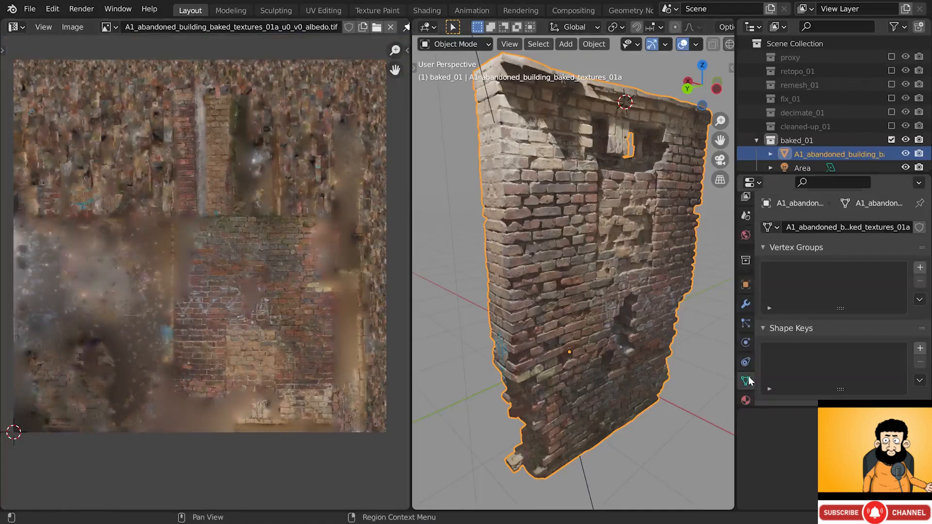
pyautogui.scroll(-5, 770, 356)
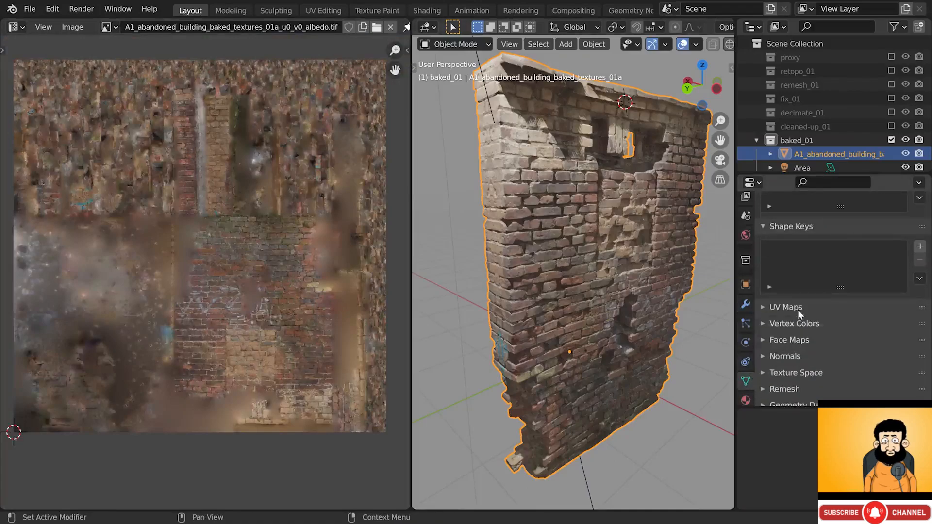
pyautogui.click(797, 310)
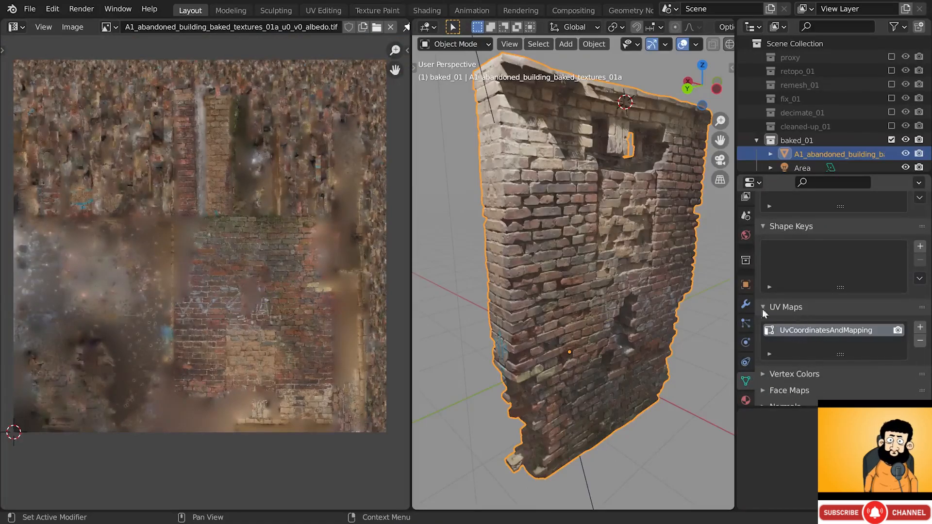
# - Check the UV layout in Edit Mode, then rename the existing UV map to UV_01
pyautogui.press('Tab')
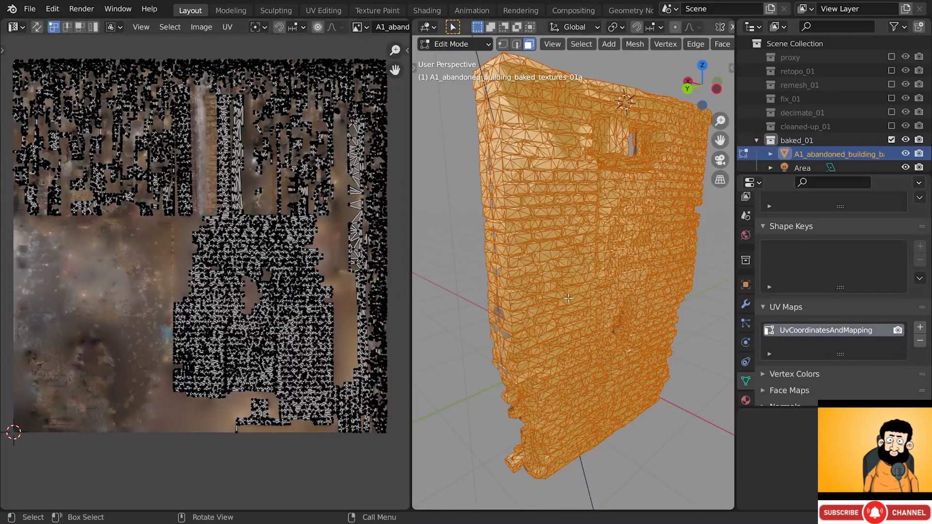
pyautogui.press('Tab')
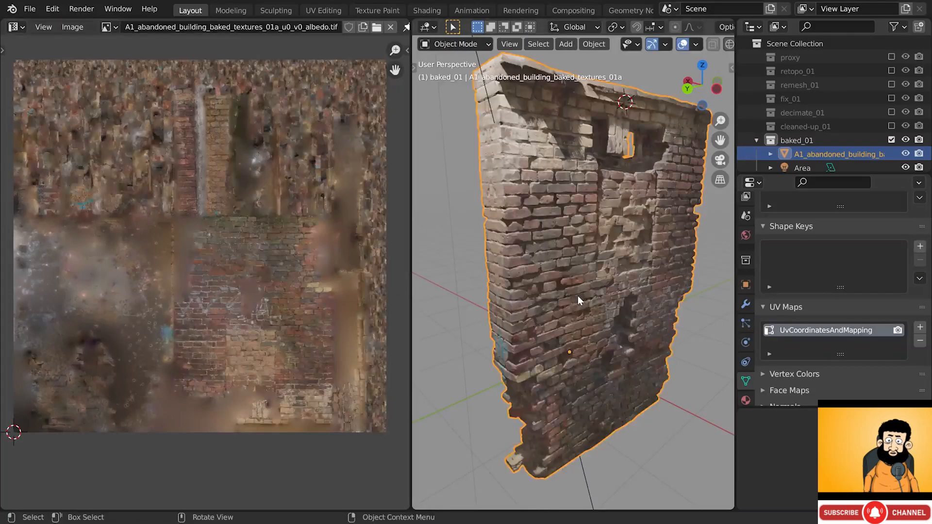
pyautogui.doubleClick(795, 331)
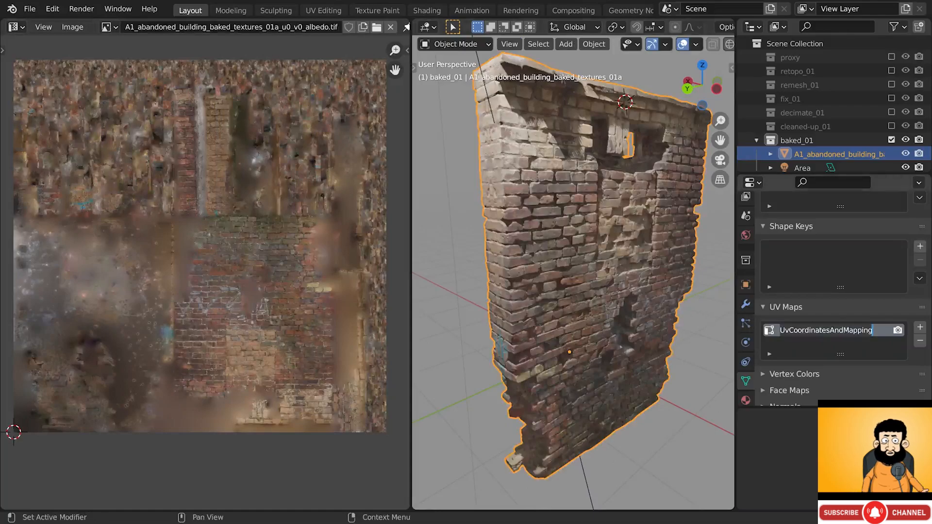
pyautogui.write('UV_01')
pyautogui.press('Return')
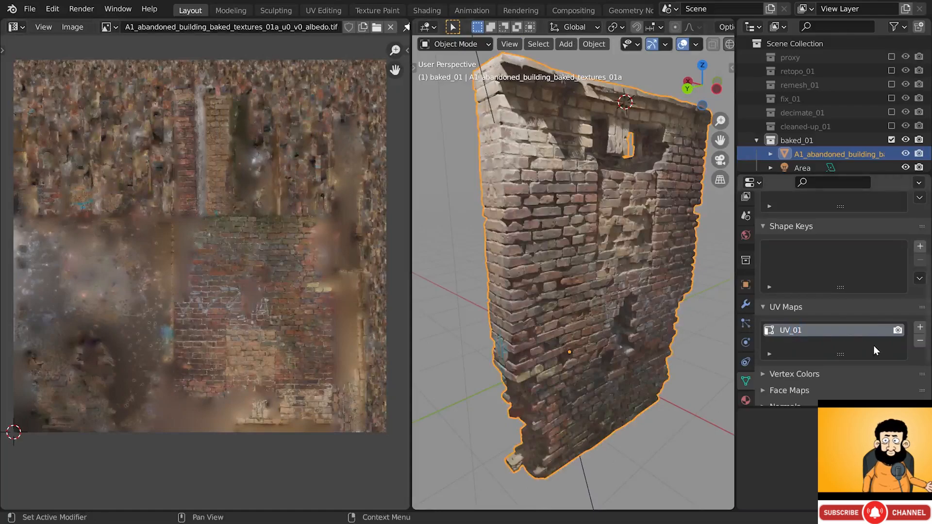
# - Add a second UV map named UV_02_bake, make it active and view it in Edit Mode
pyautogui.click(919, 329)
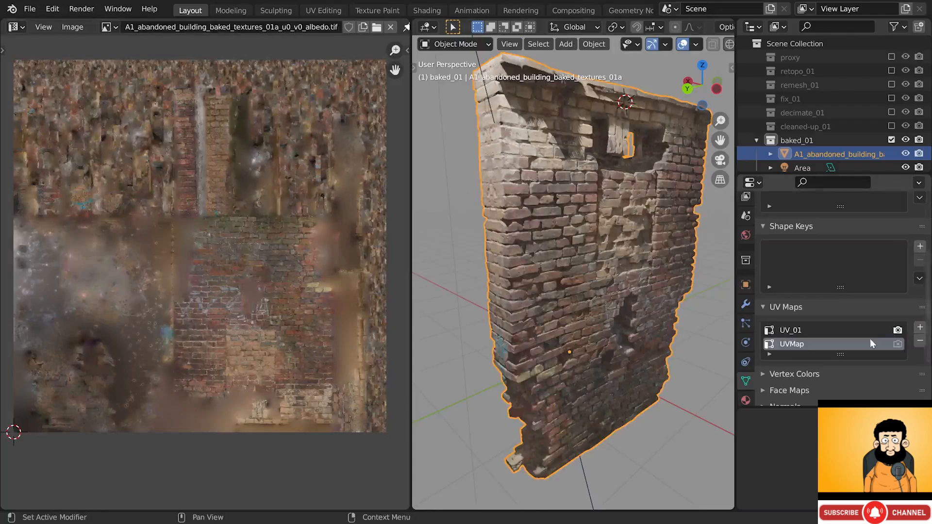
pyautogui.doubleClick(796, 344)
pyautogui.write('UV_')
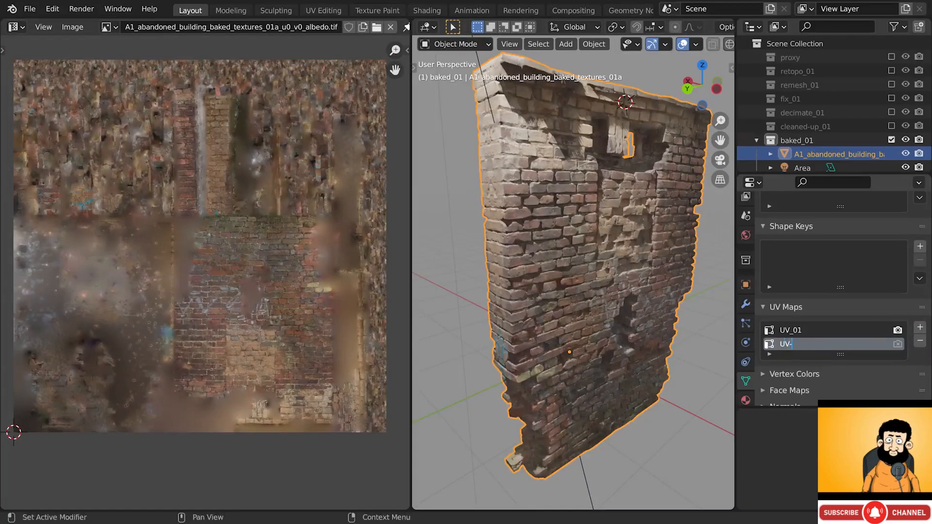
pyautogui.write('02')
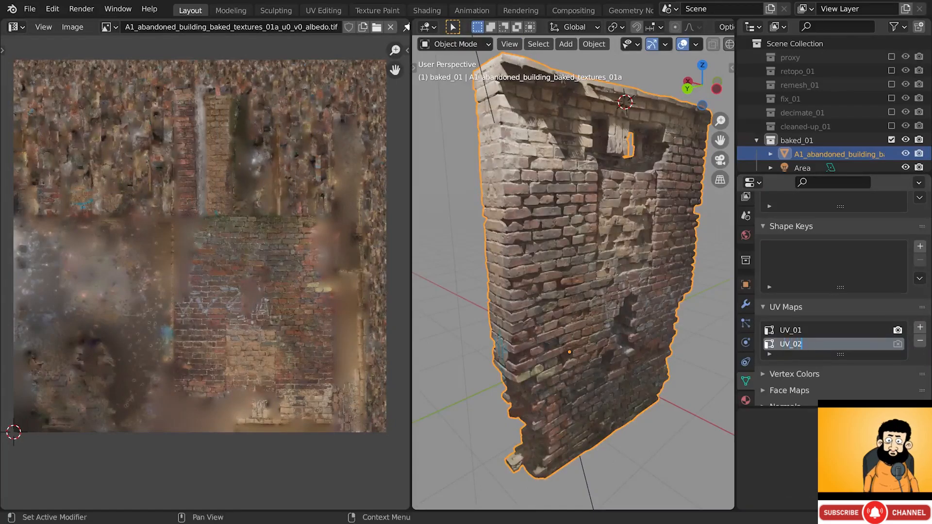
pyautogui.write('_bak')
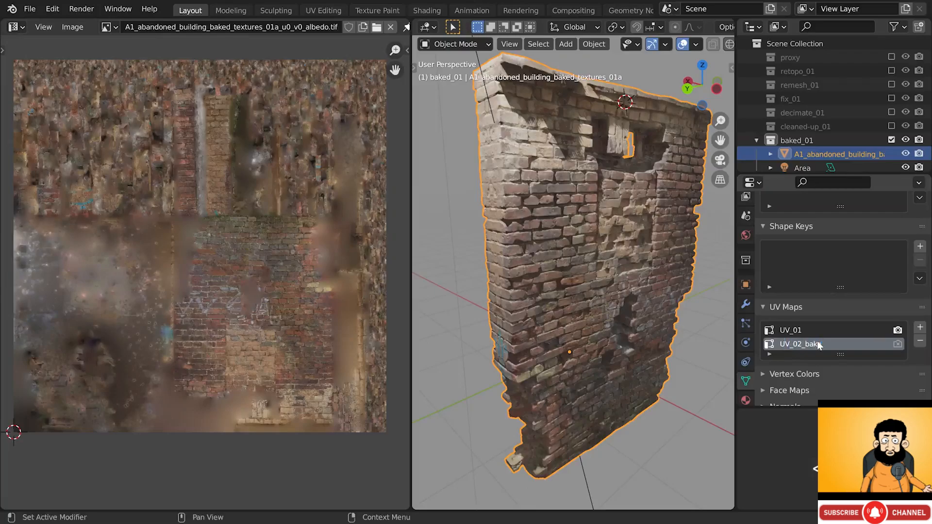
pyautogui.write('e')
pyautogui.press('Return')
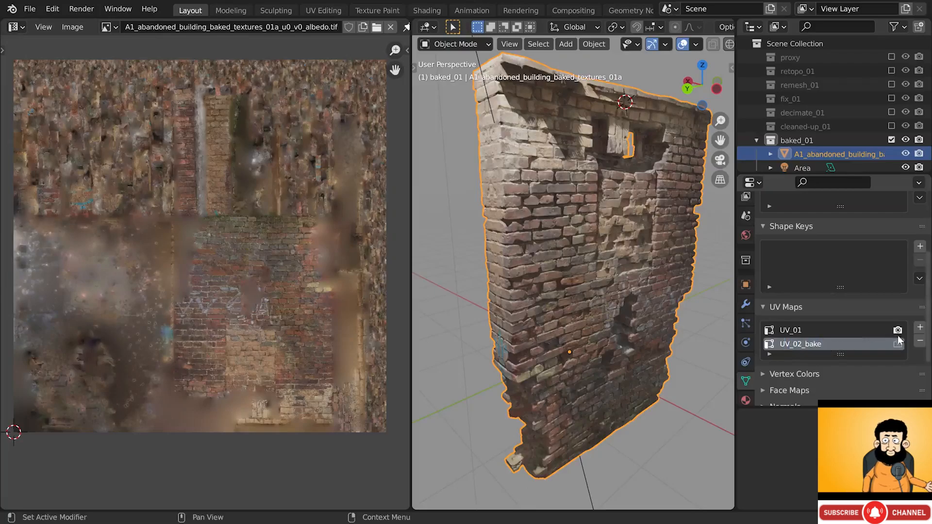
pyautogui.click(806, 333)
pyautogui.click(814, 343)
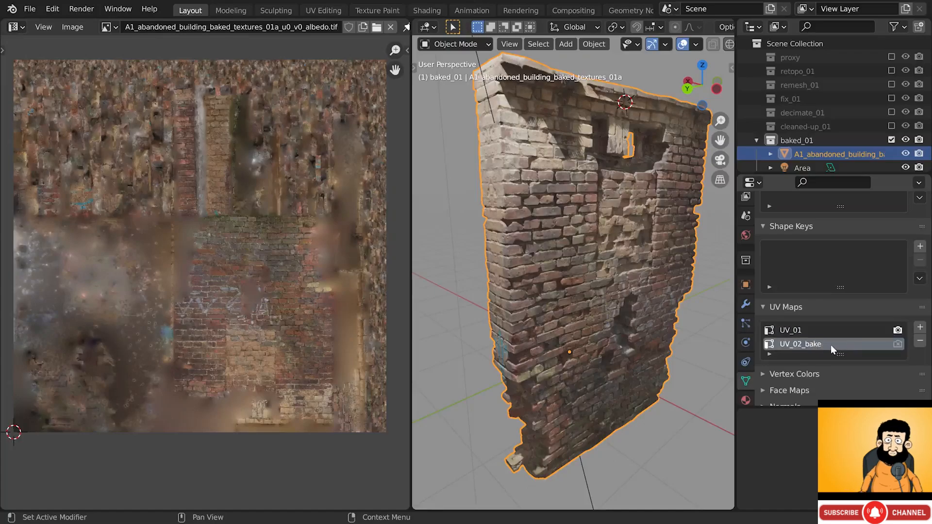
pyautogui.press('Tab')
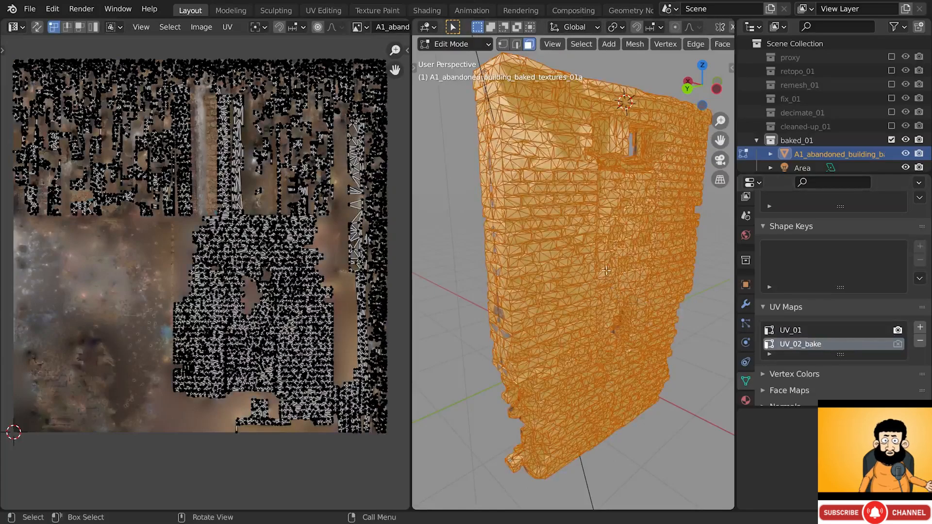
# - Smart UV Project the wall into UV_02_bake with default settings, comparing against UV_01
pyautogui.press('u')
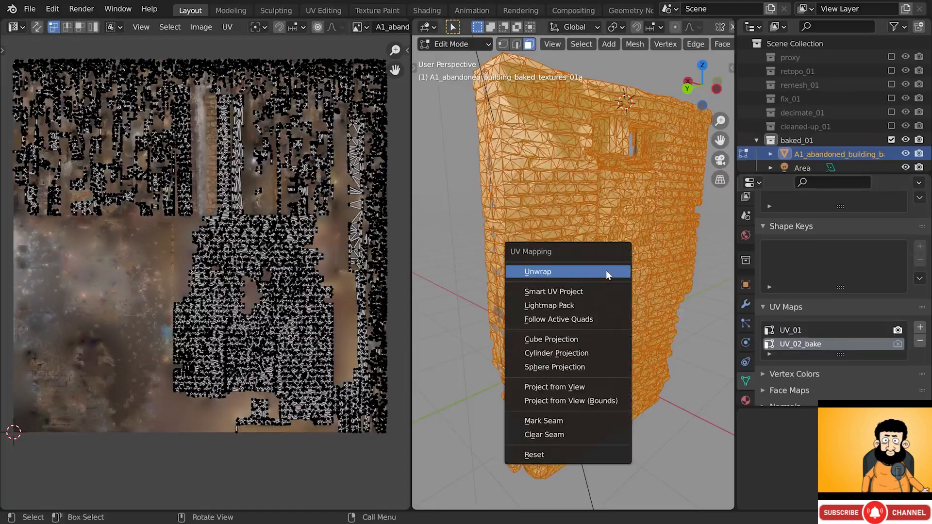
pyautogui.click(576, 292)
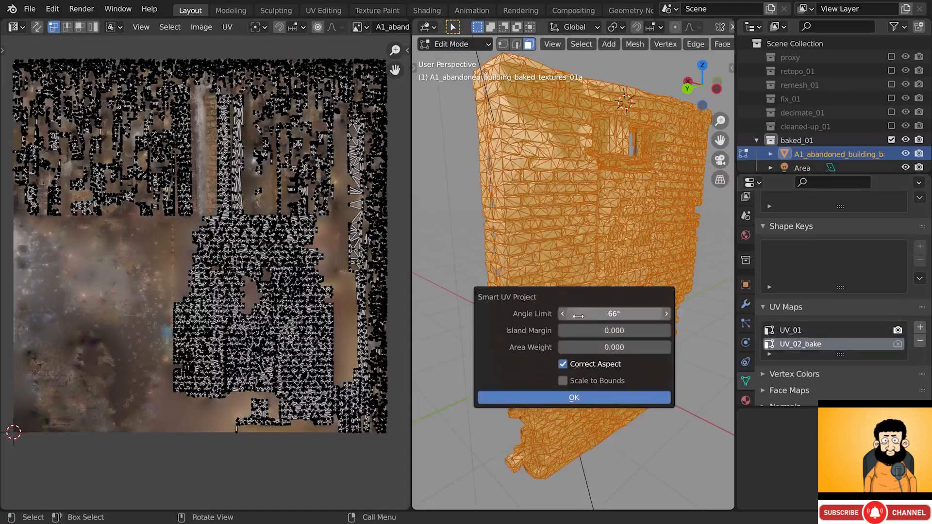
pyautogui.click(586, 397)
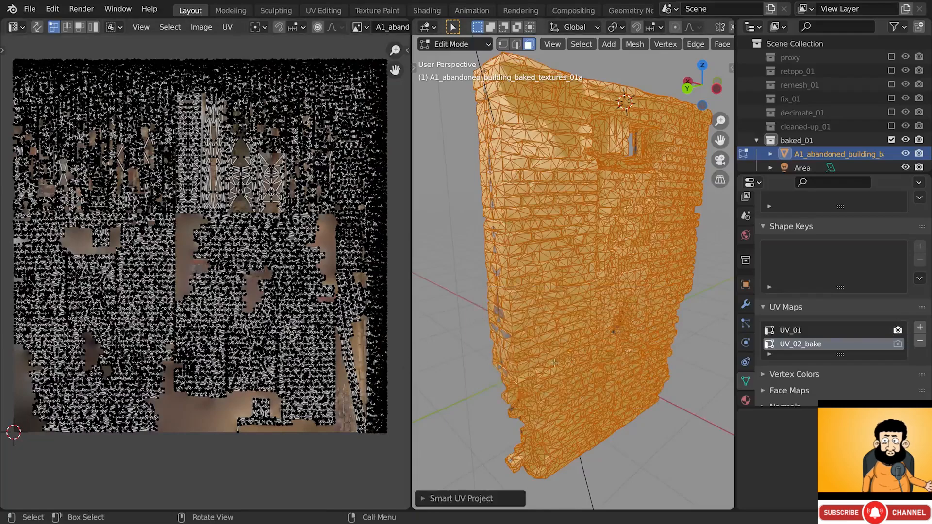
pyautogui.click(791, 332)
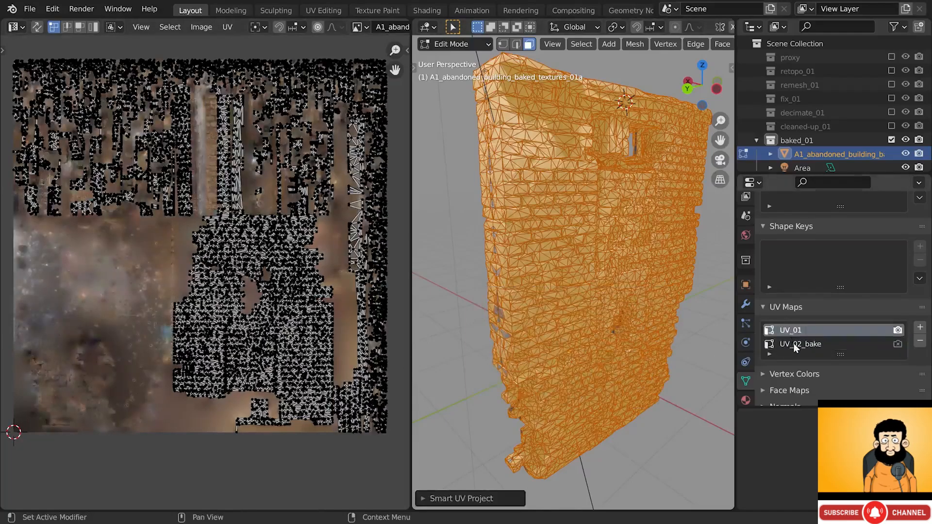
pyautogui.click(795, 345)
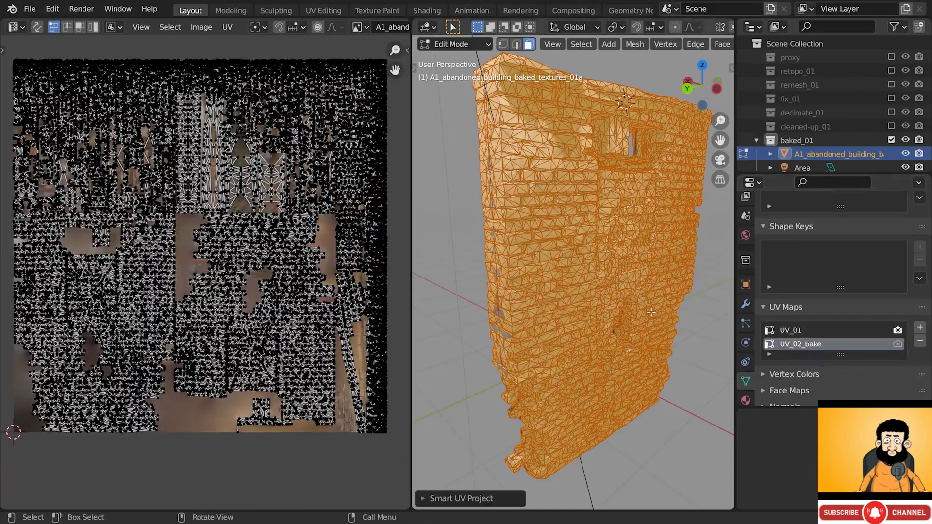
pyautogui.press('Tab')
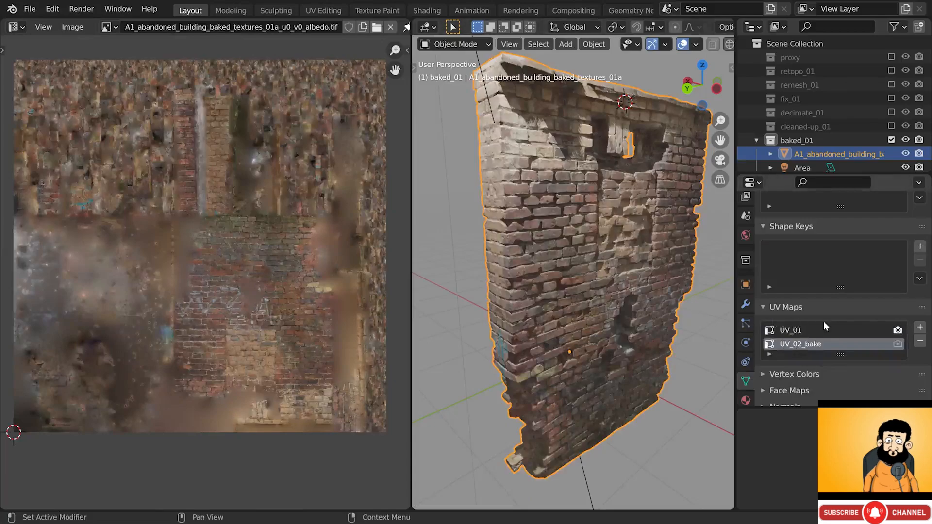
# - Set UV_01 as both the render and the active UV map
pyautogui.click(898, 345)
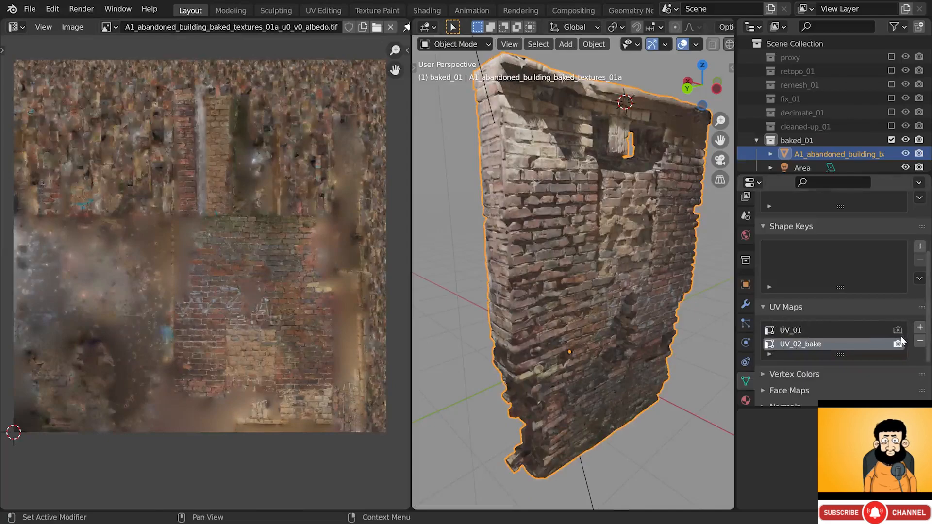
pyautogui.click(898, 331)
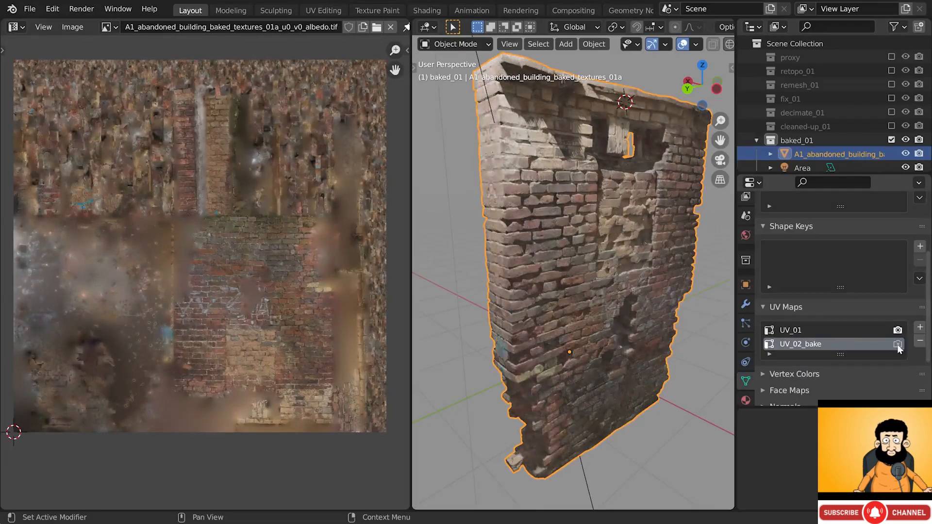
pyautogui.click(898, 344)
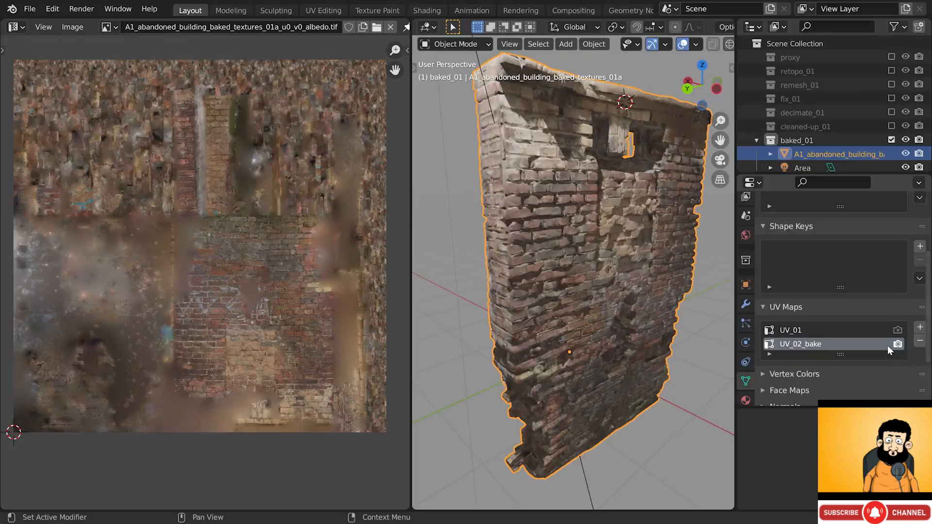
pyautogui.click(898, 331)
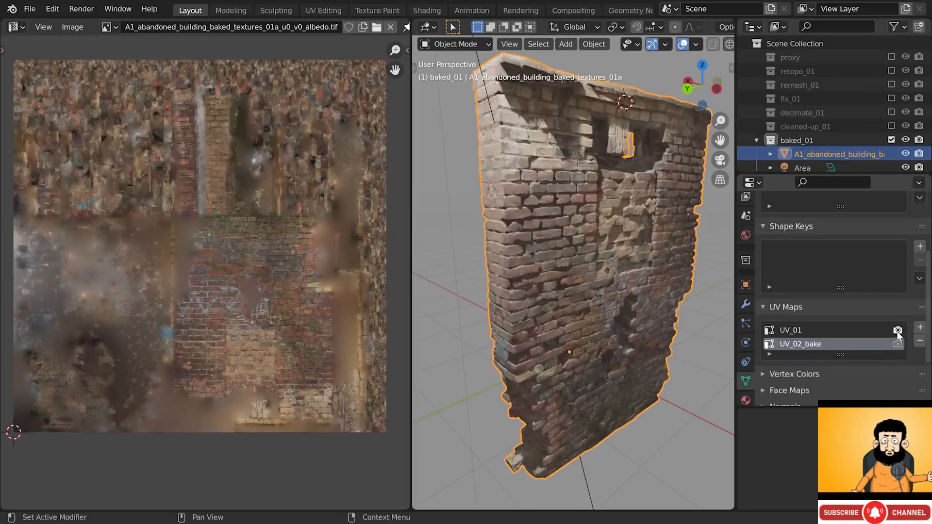
pyautogui.click(849, 332)
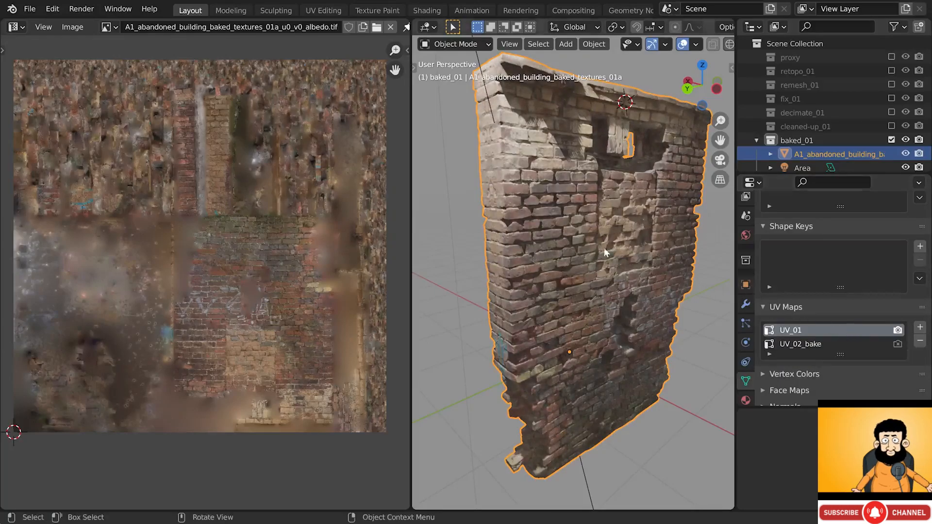
# - Switch the left area to the Shader Editor showing the Material Output node
pyautogui.click(14, 27)
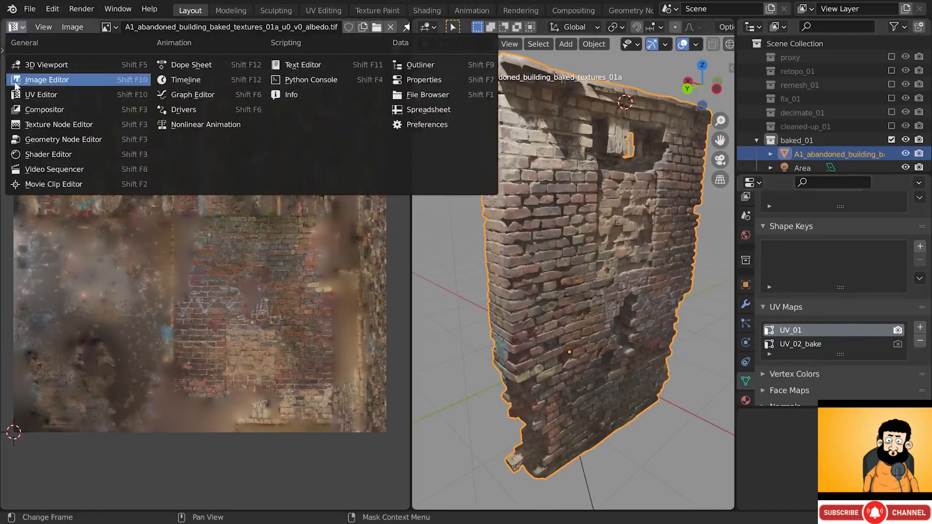
pyautogui.click(37, 155)
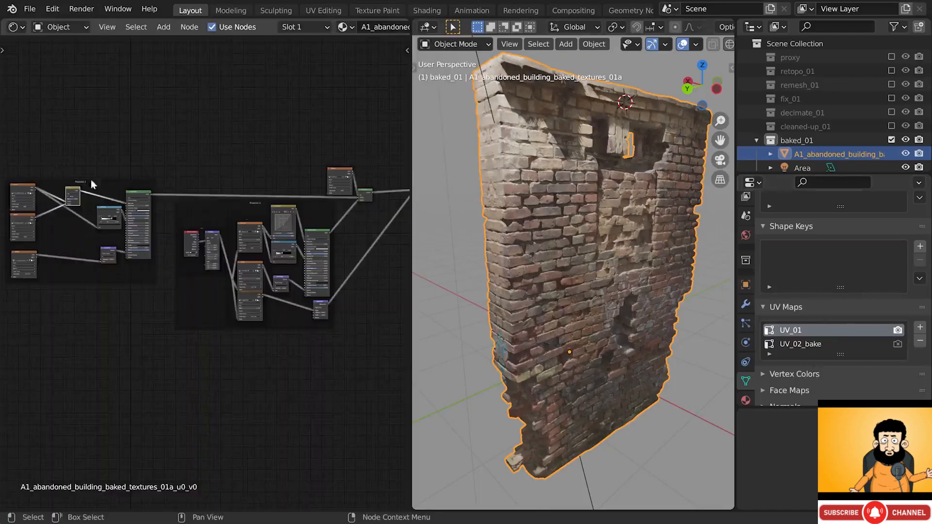
pyautogui.moveTo(344, 224); pyautogui.dragTo(182, 236, button='middle')
pyautogui.scroll(10, 278, 216)
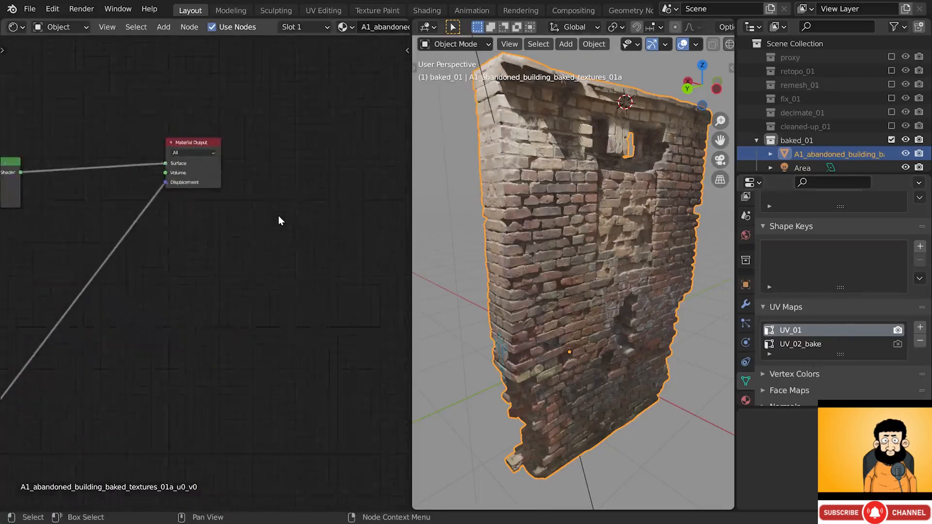
# - Add an Image Texture node below Material Output and duplicate it into a stack of four
pyautogui.hotkey('shift', 'a')
pyautogui.moveTo(247, 215)
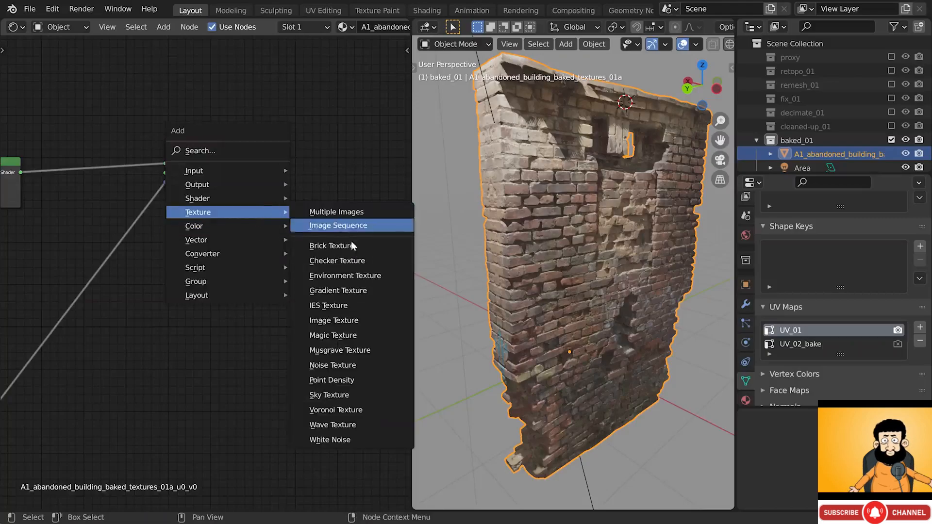
pyautogui.click(351, 316)
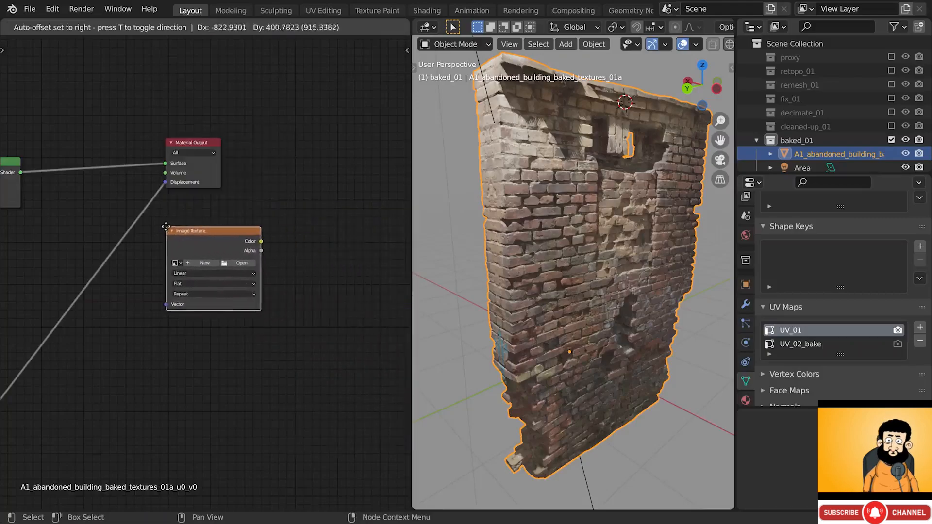
pyautogui.click(166, 244)
pyautogui.scroll(2, 166, 244)
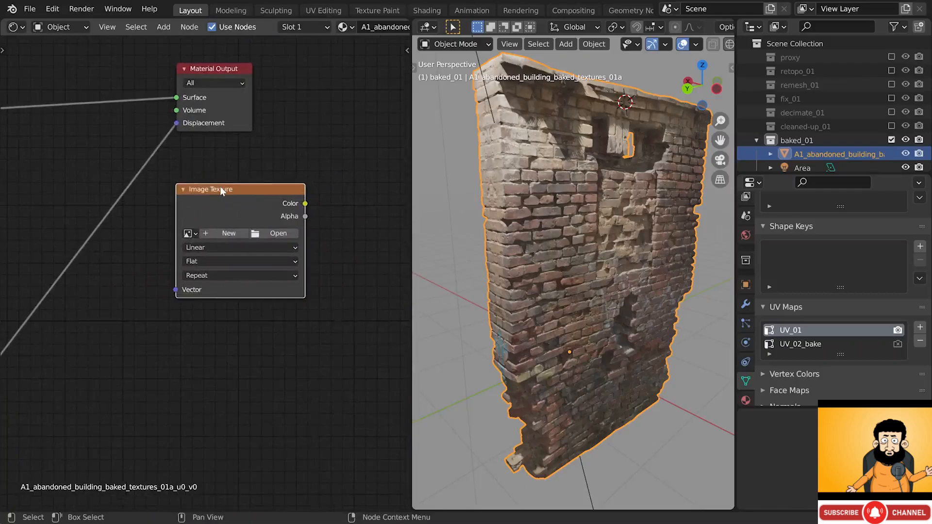
pyautogui.hotkey('shift', 'd')
pyautogui.hotkey('shift', 'd')
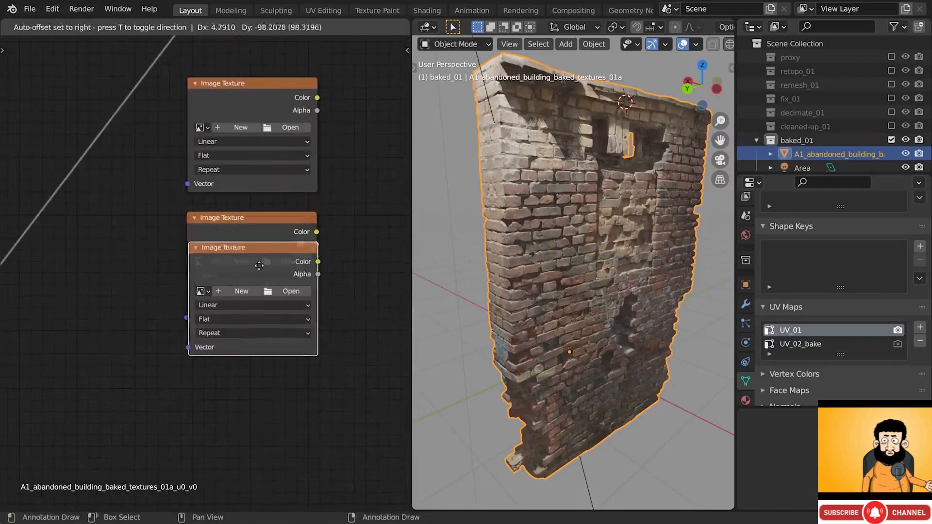
pyautogui.click(260, 364)
pyautogui.scroll(-1, 283, 345)
pyautogui.hotkey('shift', 'd')
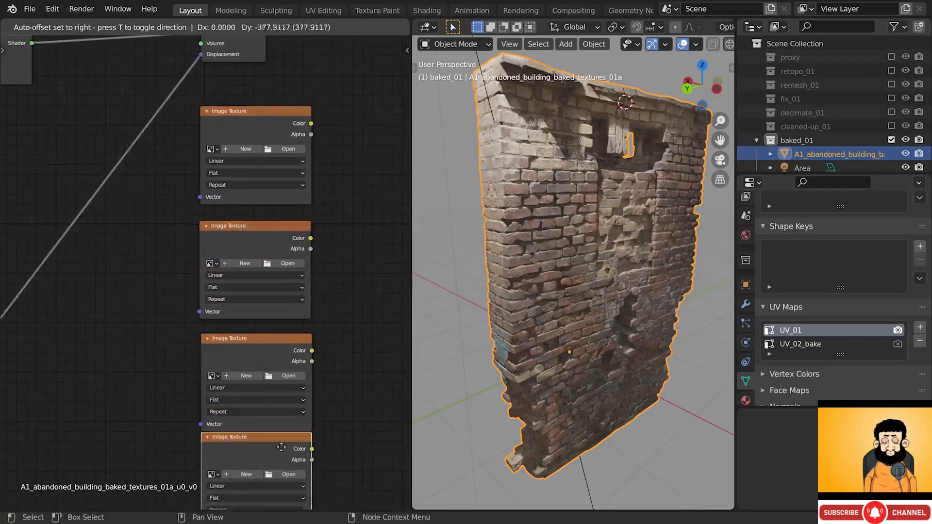
pyautogui.click(284, 452)
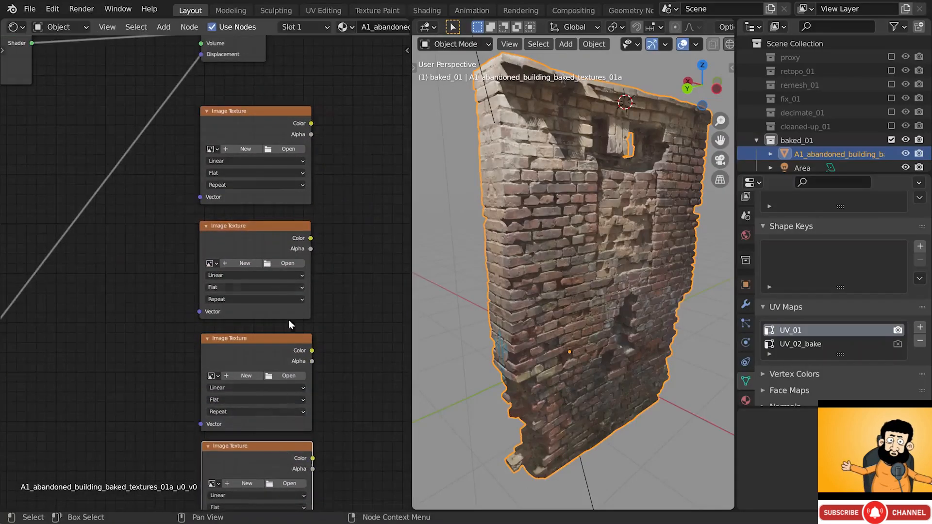
pyautogui.click(262, 112)
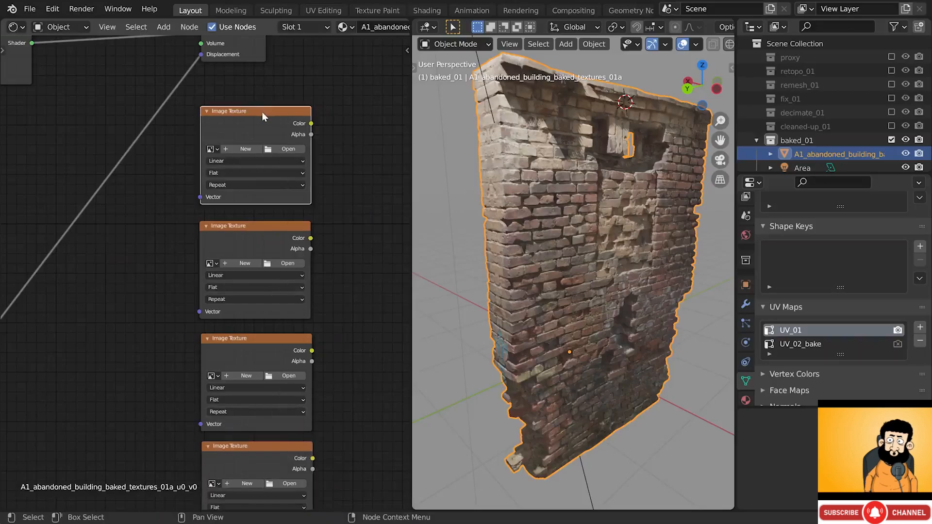
# - Create new 4096 px images albedo_texture_01 and roughness_texture_01 in the top two texture nodes
pyautogui.click(249, 150)
pyautogui.click(262, 171)
pyautogui.write('albedo_texture_')
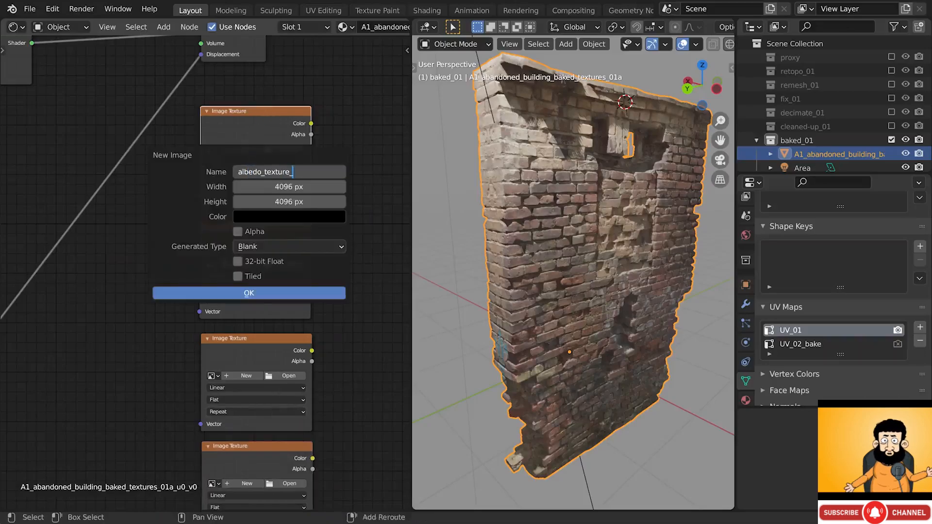
pyautogui.write('01')
pyautogui.press('Return')
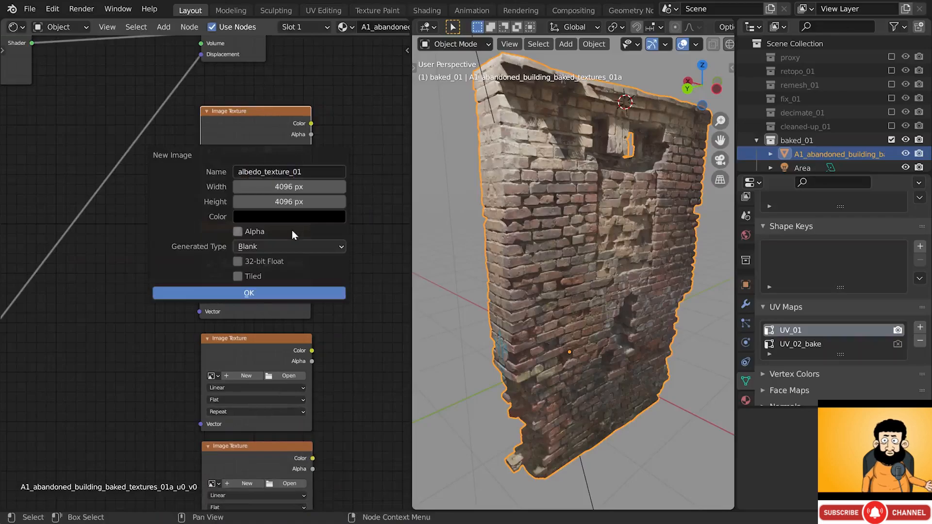
pyautogui.click(281, 290)
pyautogui.moveTo(281, 290); pyautogui.dragTo(286, 258, button='middle')
pyautogui.moveTo(266, 209); pyautogui.dragTo(264, 223)
pyautogui.moveTo(264, 223); pyautogui.dragTo(266, 230)
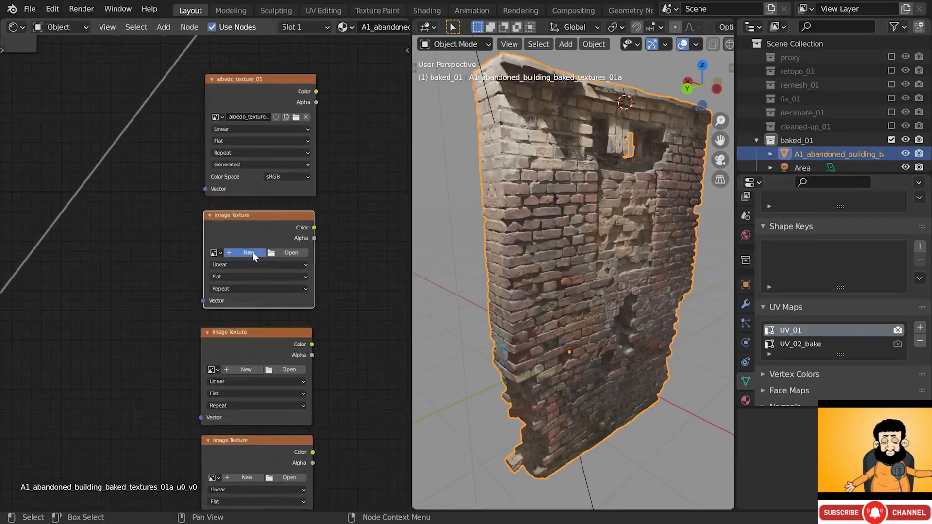
pyautogui.click(252, 252)
pyautogui.click(264, 276)
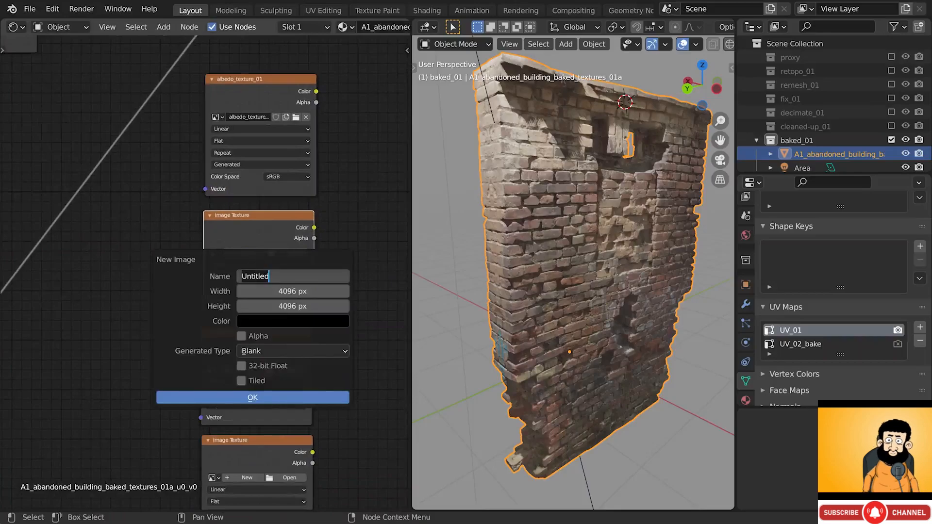
pyautogui.write('roughness_texture')
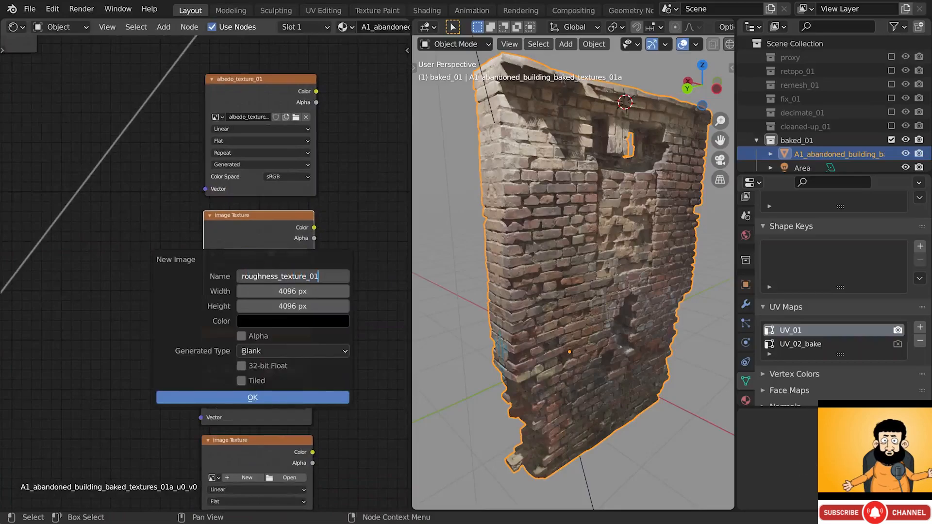
pyautogui.write('_01')
pyautogui.press('Return')
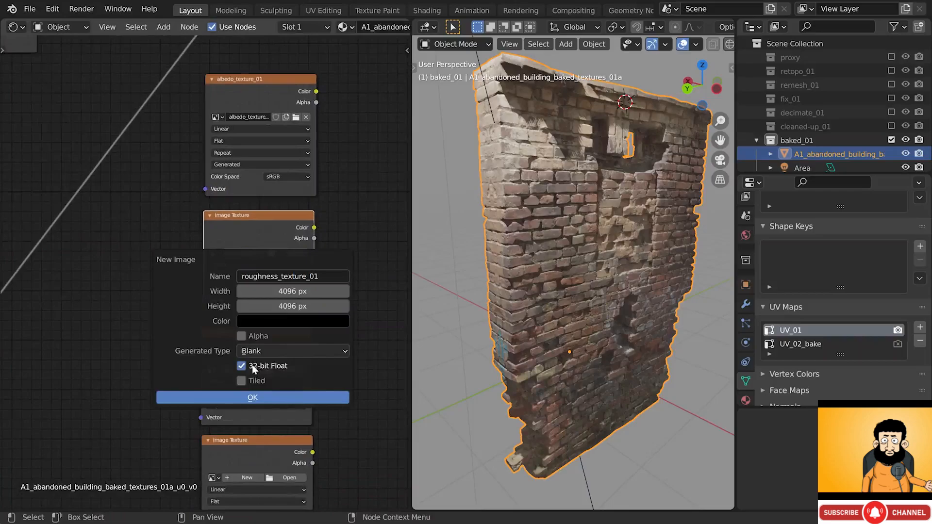
pyautogui.click(256, 395)
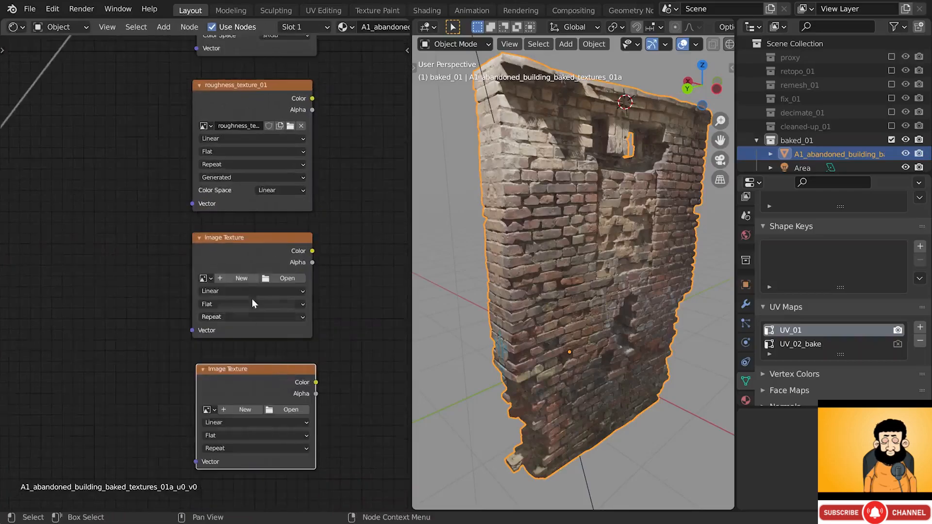
# - Create 4096 px 32-bit float images normals_texture and height_texture in the remaining empty nodes
pyautogui.scroll(1, 240, 281)
pyautogui.click(240, 280)
pyautogui.click(252, 304)
pyautogui.write('no')
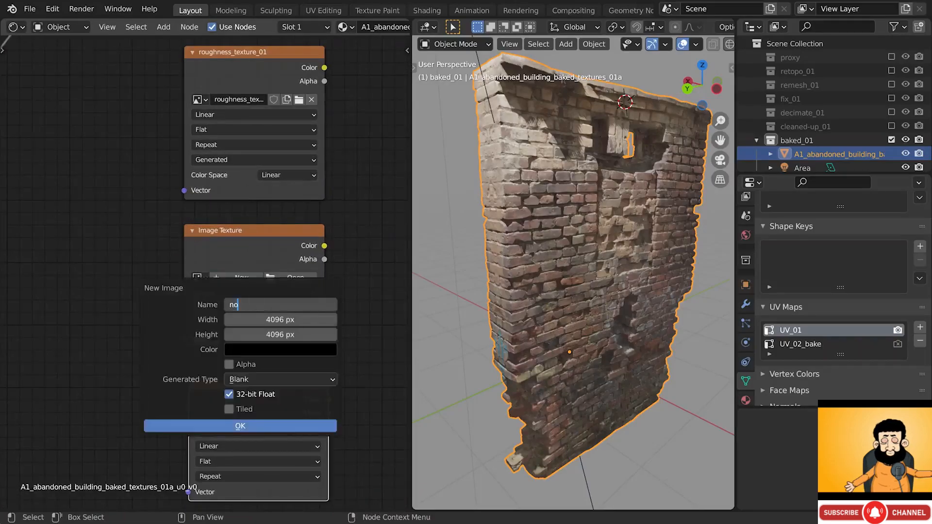
pyautogui.write('rmals_texture')
pyautogui.press('Return')
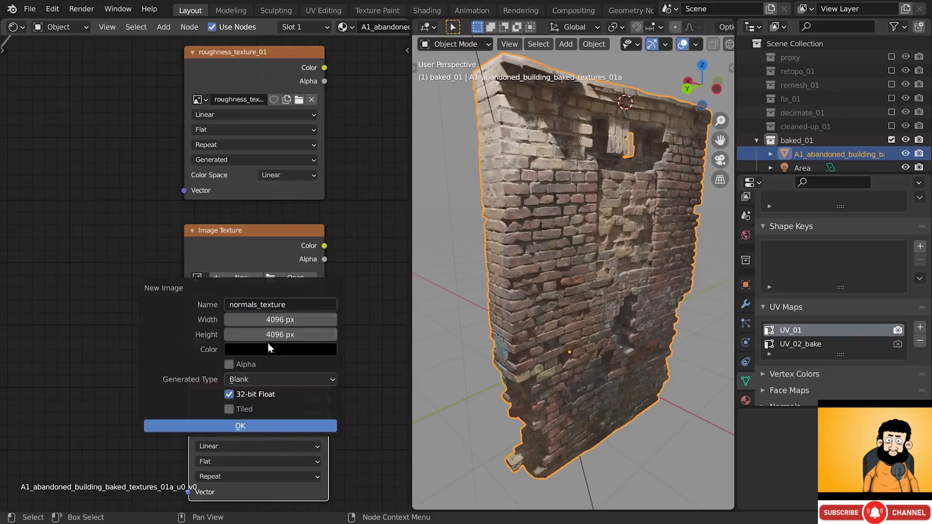
pyautogui.click(252, 424)
pyautogui.moveTo(305, 395); pyautogui.dragTo(305, 300, button='middle')
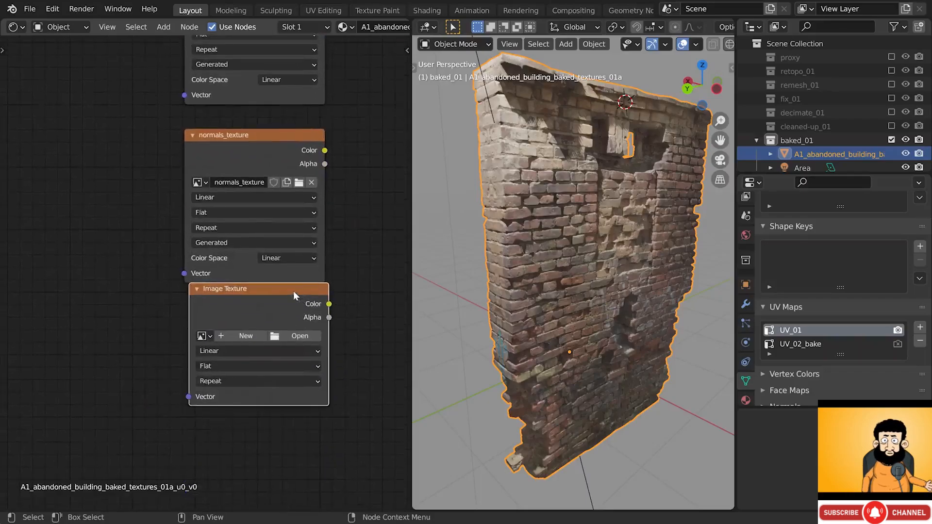
pyautogui.moveTo(293, 291); pyautogui.dragTo(287, 315)
pyautogui.click(246, 362)
pyautogui.click(292, 386)
pyautogui.write('height_texture')
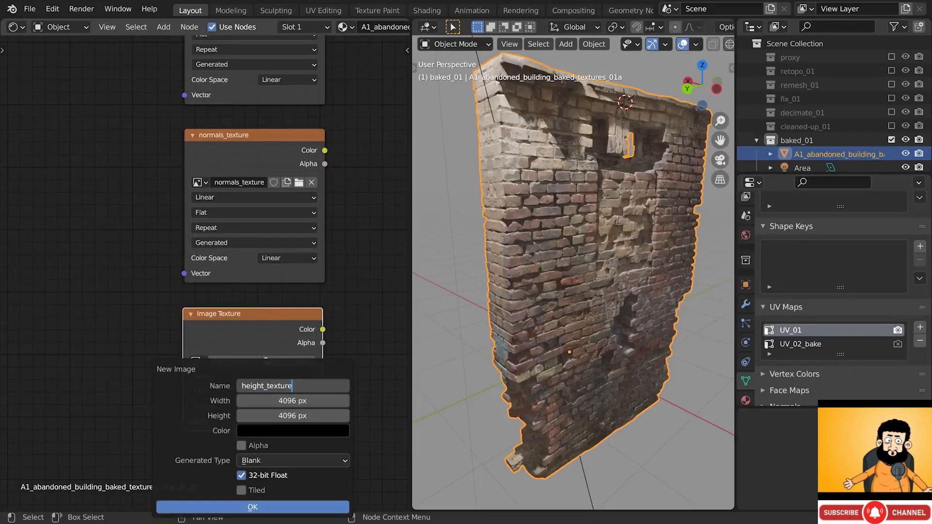
pyautogui.press('Return')
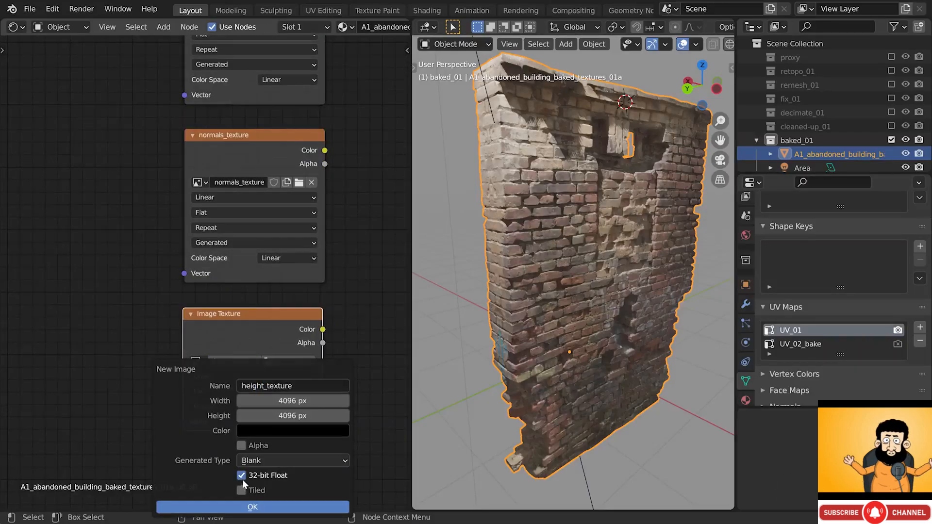
pyautogui.click(246, 507)
pyautogui.moveTo(268, 122); pyautogui.dragTo(266, 333, button='middle')
pyautogui.moveTo(274, 144); pyautogui.dragTo(274, 206, button='middle')
# - Keep the albedo texture's colour space as sRGB and leave the albedo node active
pyautogui.click(262, 166)
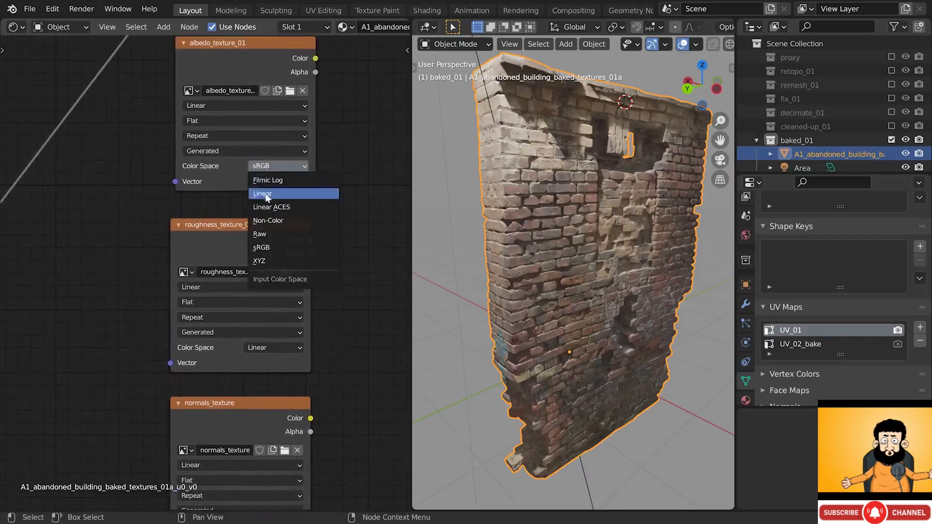
pyautogui.click(270, 248)
pyautogui.scroll(-3, 272, 235)
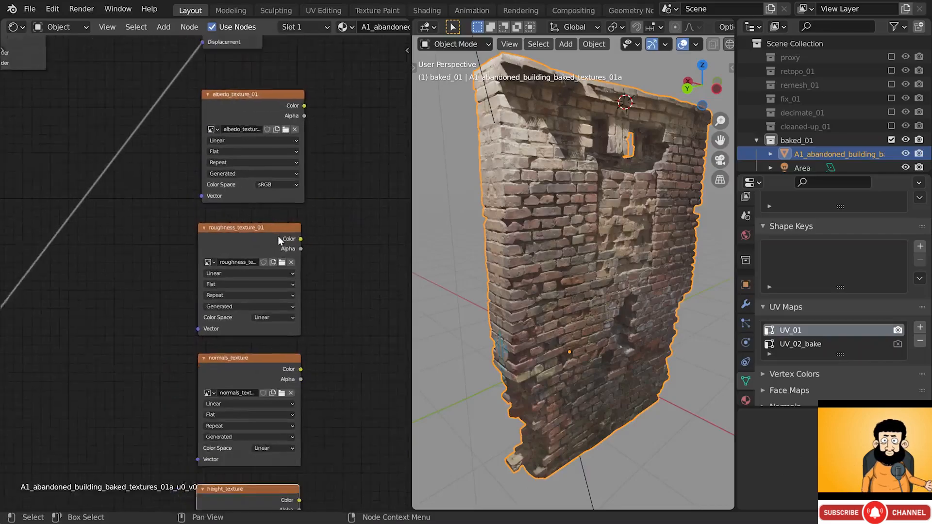
pyautogui.click(267, 120)
pyautogui.click(255, 217)
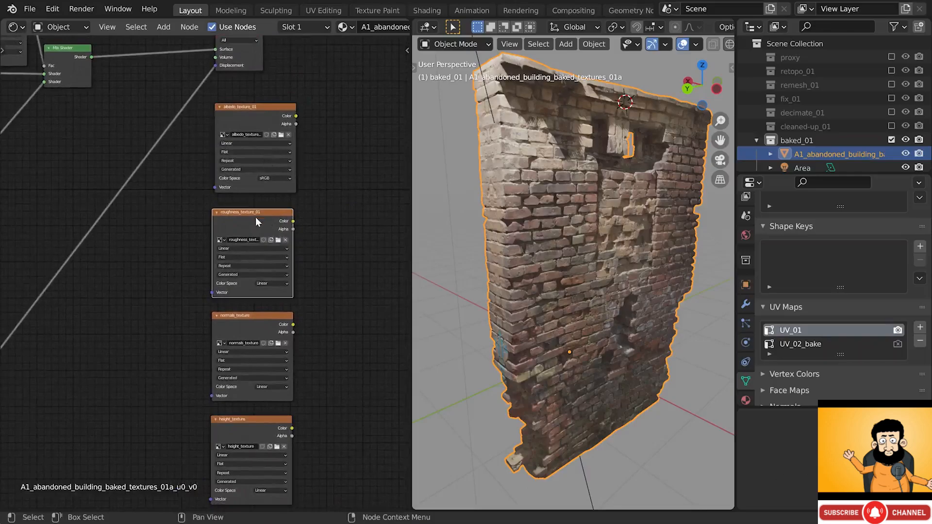
pyautogui.click(262, 321)
pyautogui.click(261, 420)
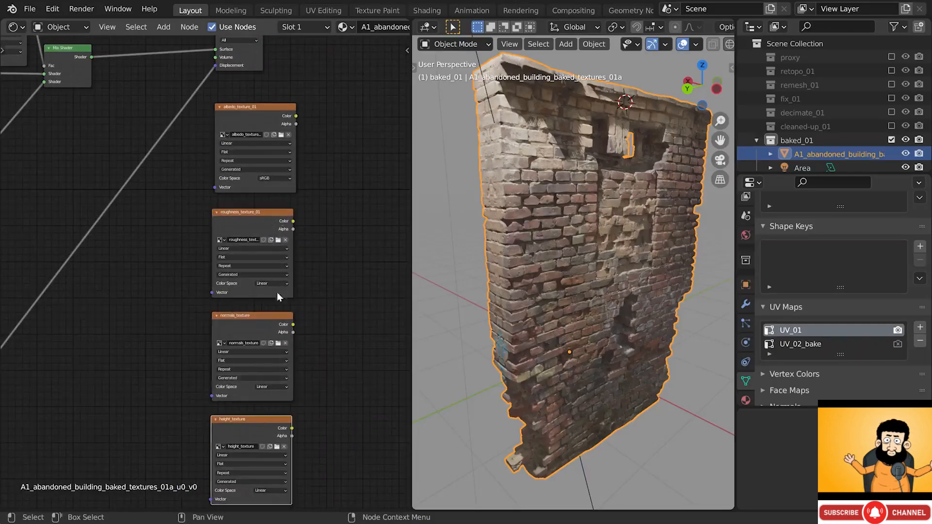
pyautogui.click(261, 105)
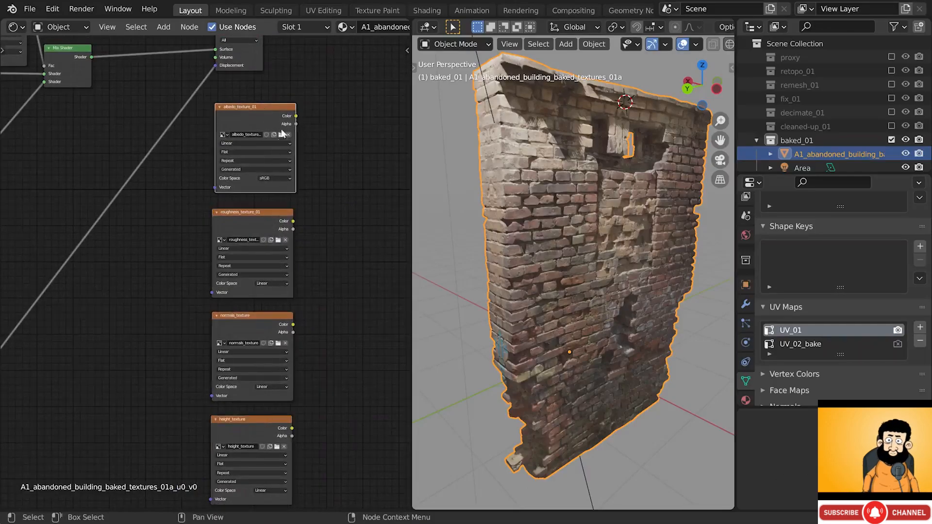
# - Make UV_02_bake the active UV map in the mesh's UV Maps list
pyautogui.click(798, 345)
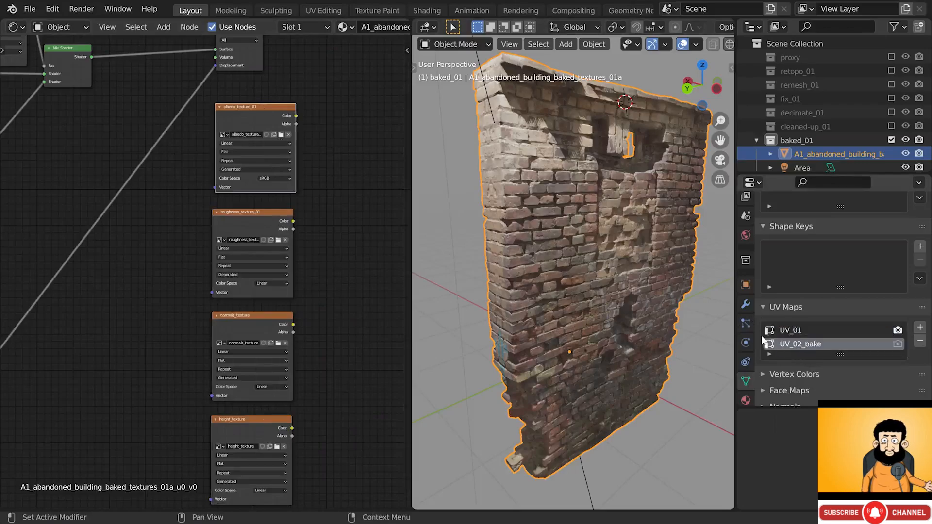
pyautogui.moveTo(253, 110); pyautogui.dragTo(250, 112)
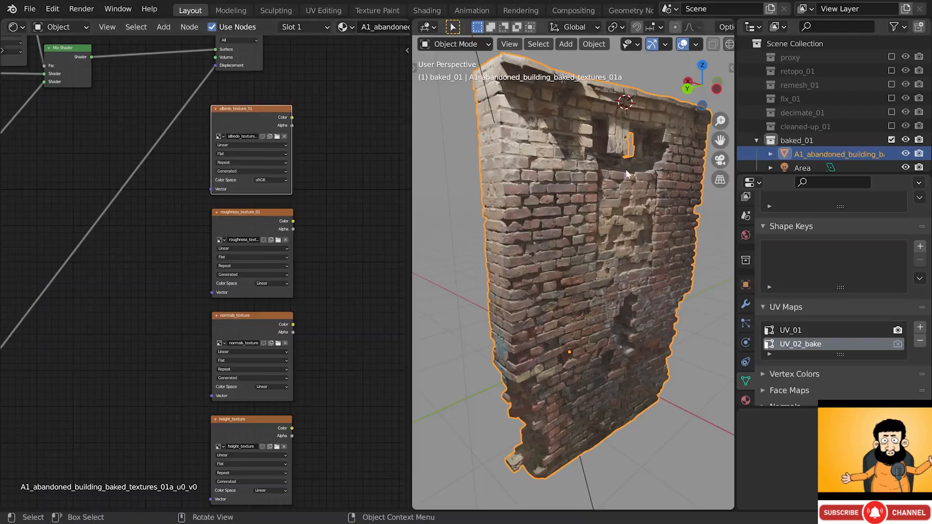
pyautogui.scroll(4, 748, 202)
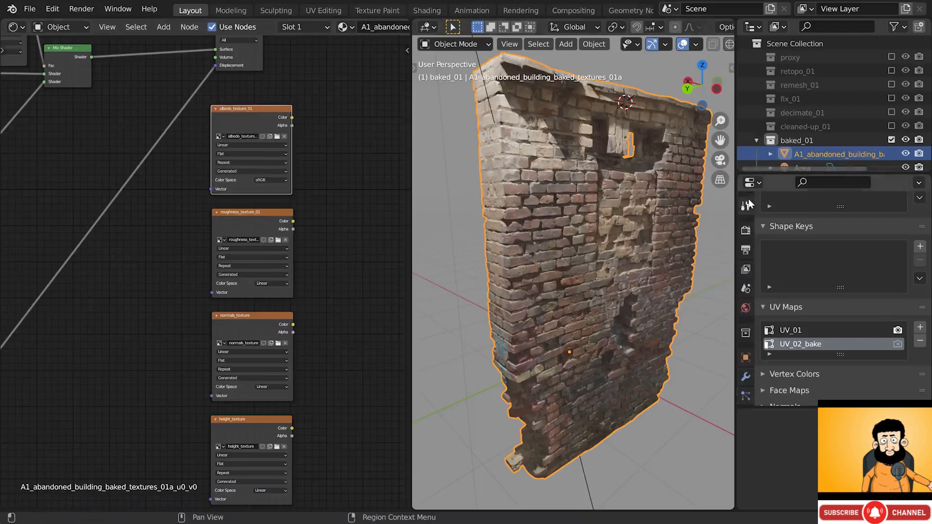
# - Switch the render engine to Cycles and set render samples to 32
pyautogui.click(746, 230)
pyautogui.scroll(3, 799, 228)
pyautogui.scroll(3, 797, 226)
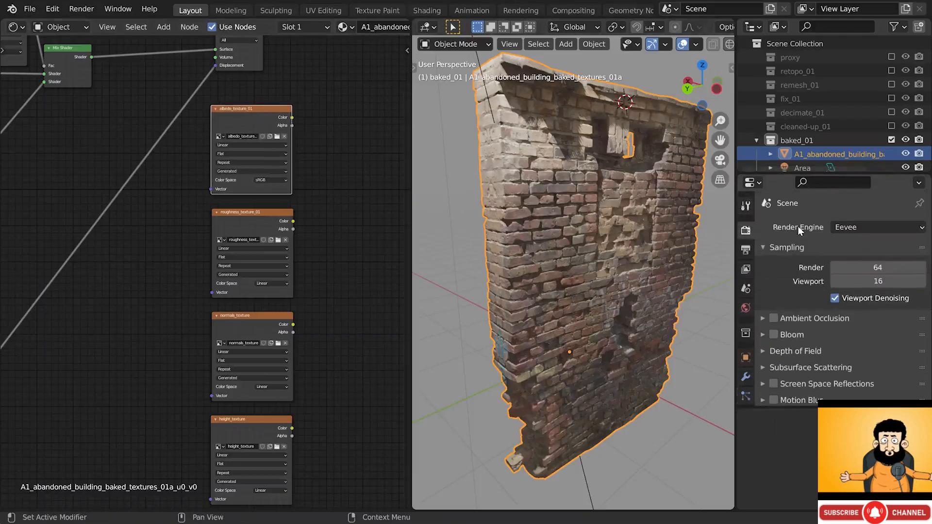
pyautogui.scroll(-4, 689, 44)
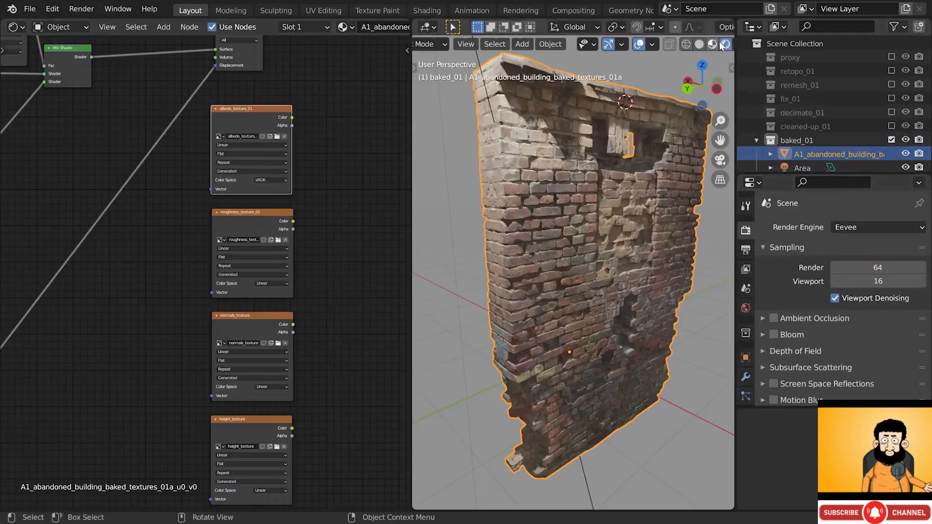
pyautogui.click(684, 44)
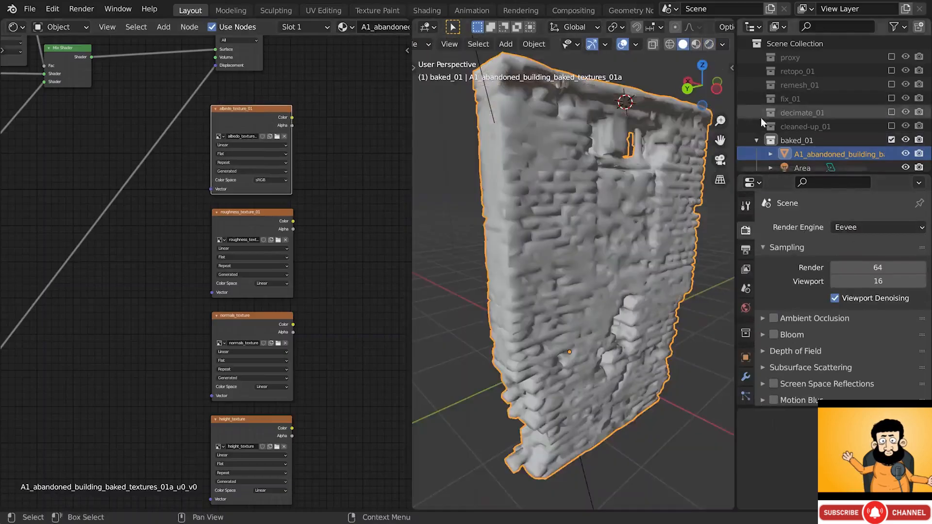
pyautogui.click(850, 231)
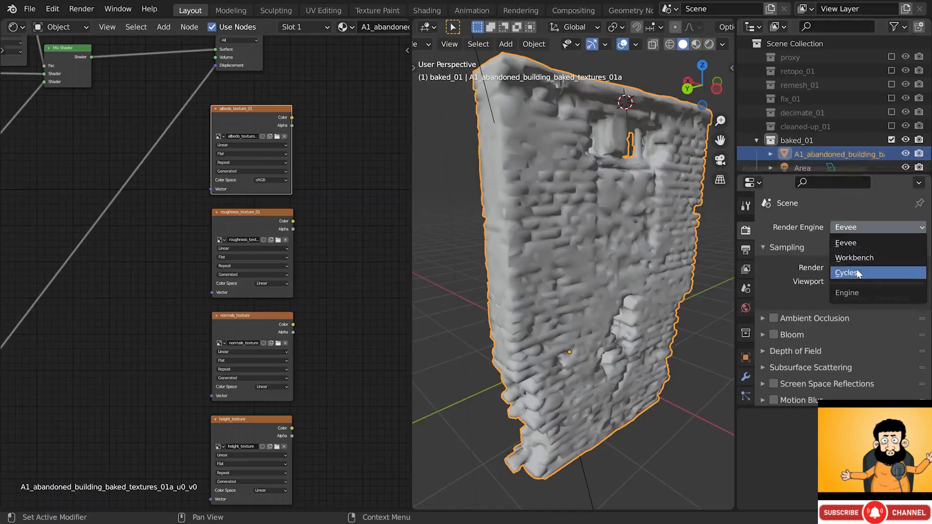
pyautogui.click(857, 269)
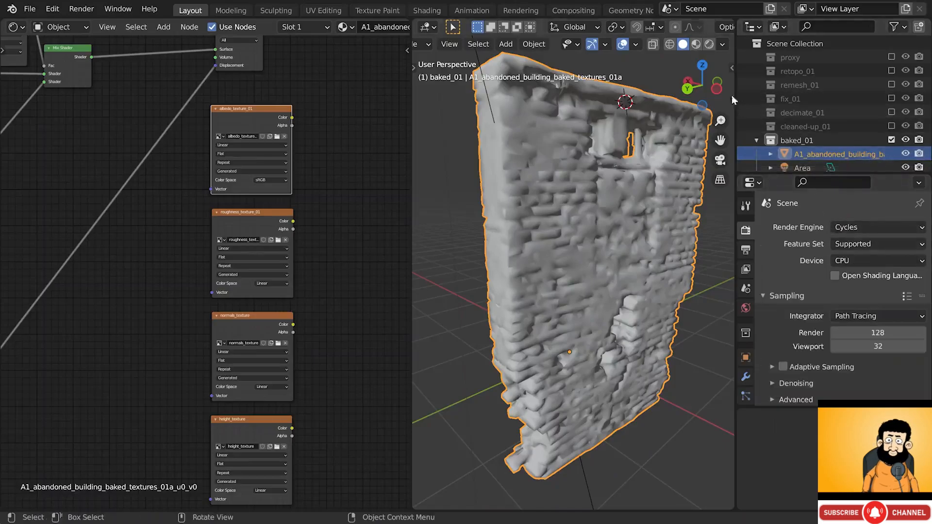
pyautogui.click(697, 44)
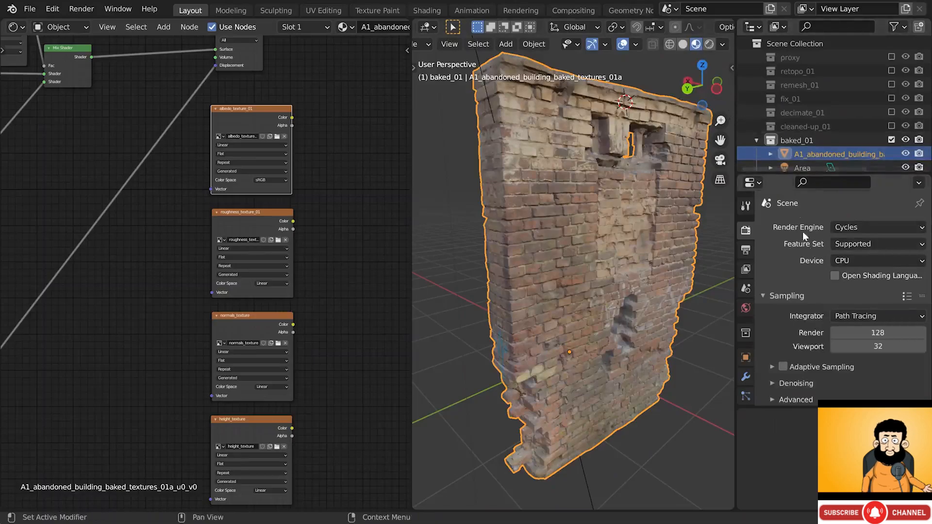
pyautogui.click(869, 334)
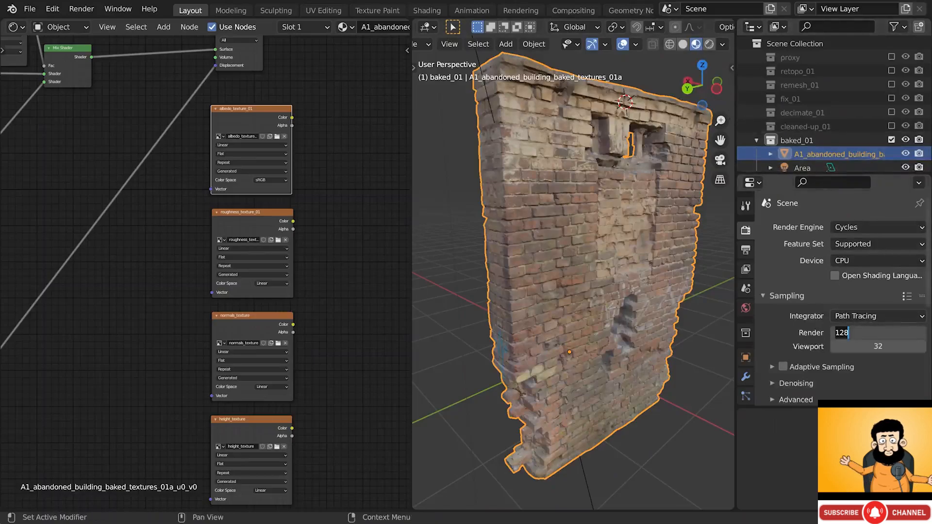
pyautogui.write('32')
pyautogui.press('Return')
# - Set the bake type to Diffuse with direct and indirect lighting excluded, leaving only Color
pyautogui.scroll(-3, 796, 279)
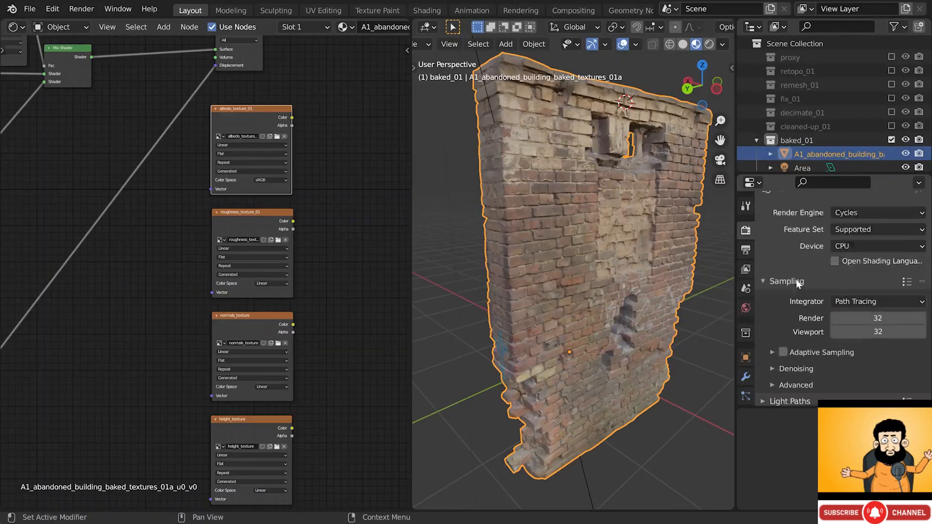
pyautogui.scroll(-6, 796, 278)
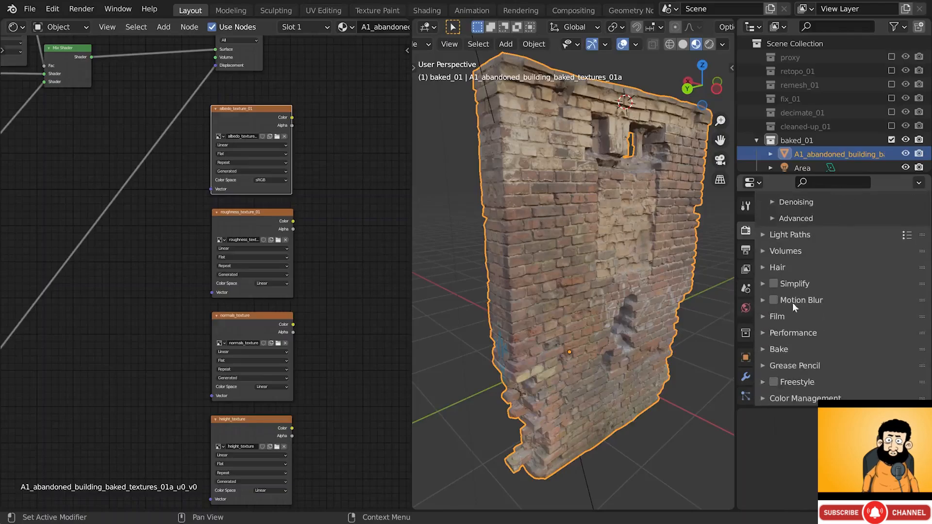
pyautogui.click(778, 350)
pyautogui.scroll(-6, 811, 337)
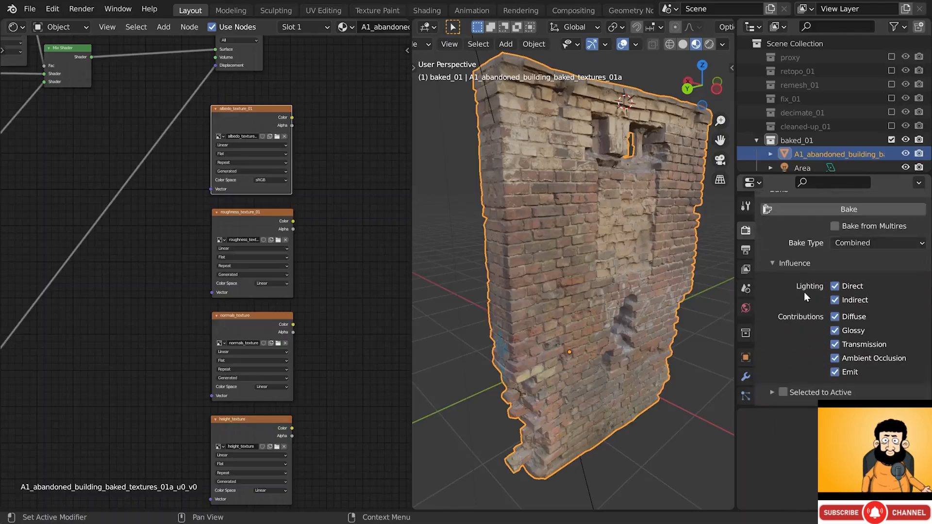
pyautogui.click(854, 243)
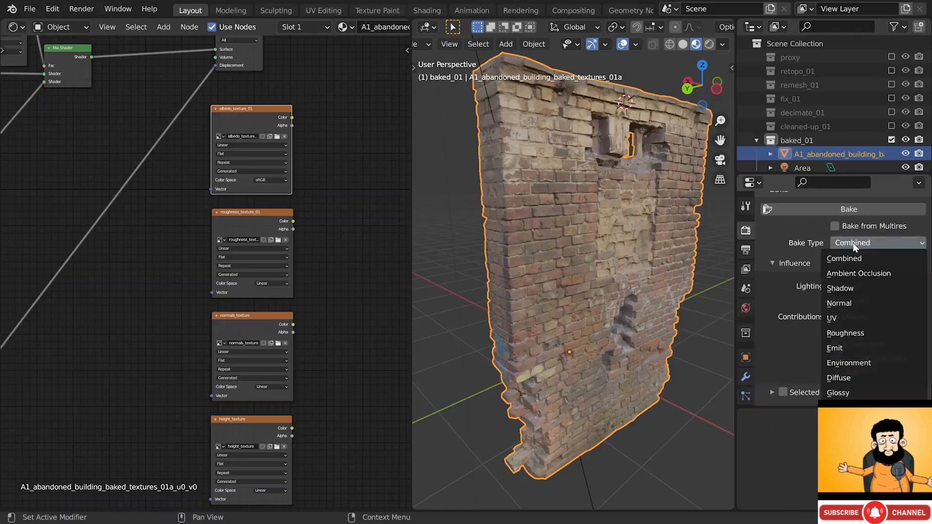
pyautogui.click(841, 378)
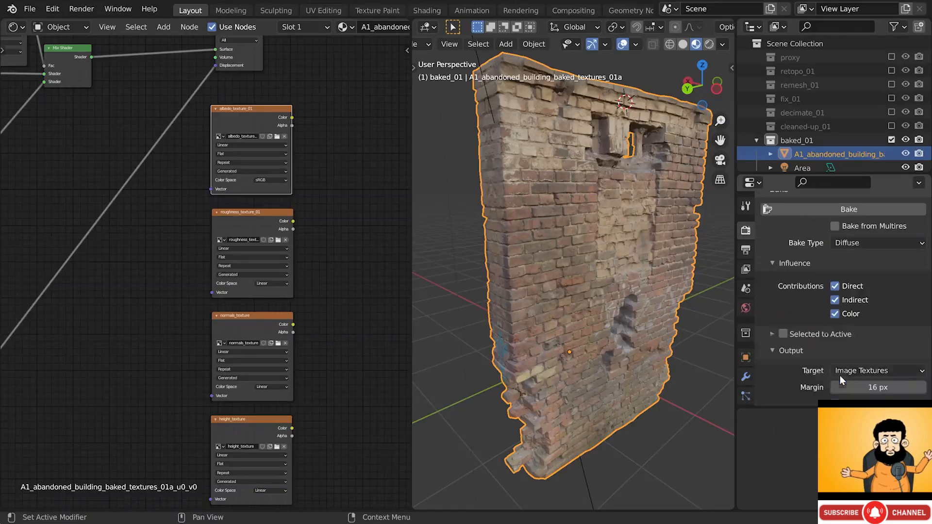
pyautogui.click(833, 286)
pyautogui.click(835, 300)
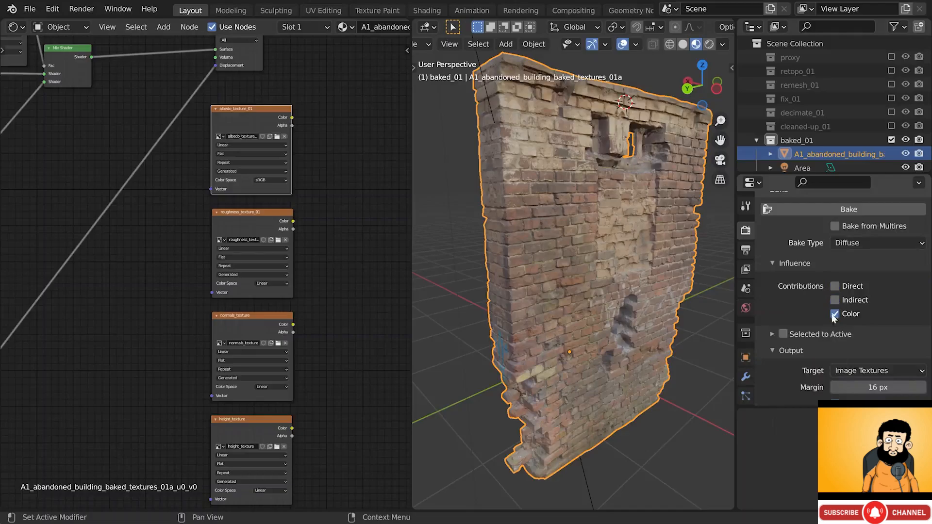
pyautogui.scroll(-2, 812, 308)
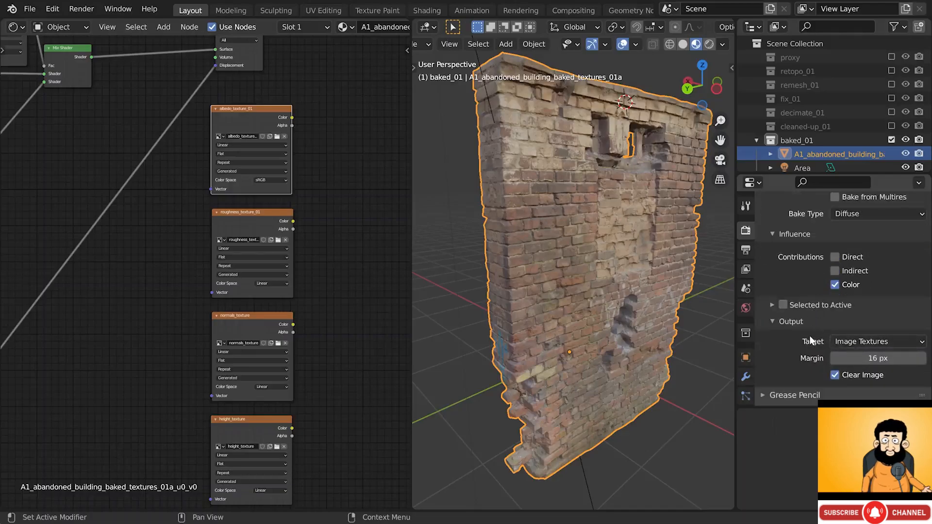
pyautogui.scroll(-3, 753, 353)
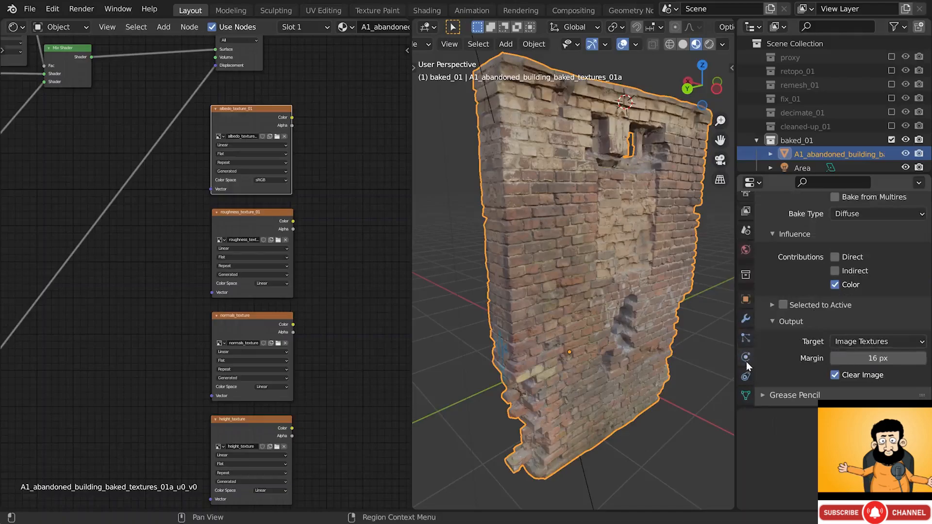
# - Check the mesh's UV maps, then start the Diffuse bake into albedo_texture_01
pyautogui.click(746, 395)
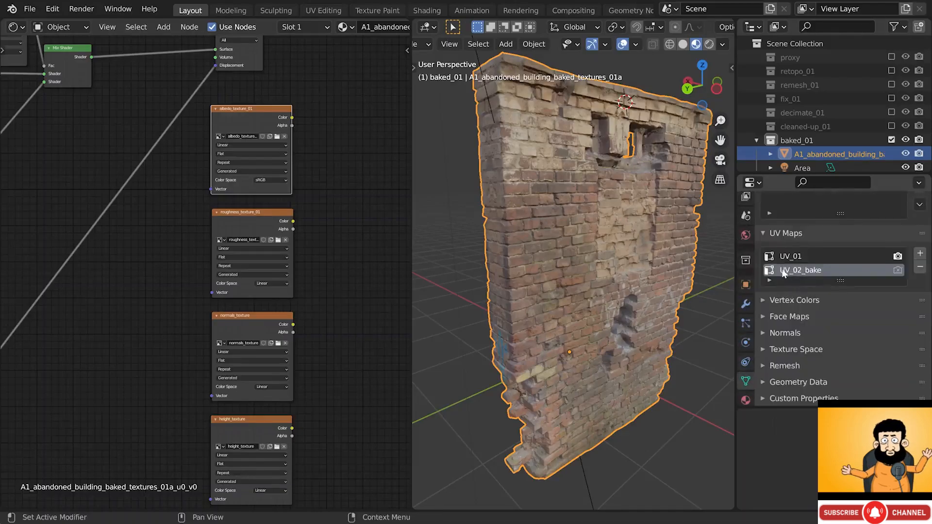
pyautogui.scroll(4, 748, 262)
pyautogui.click(746, 231)
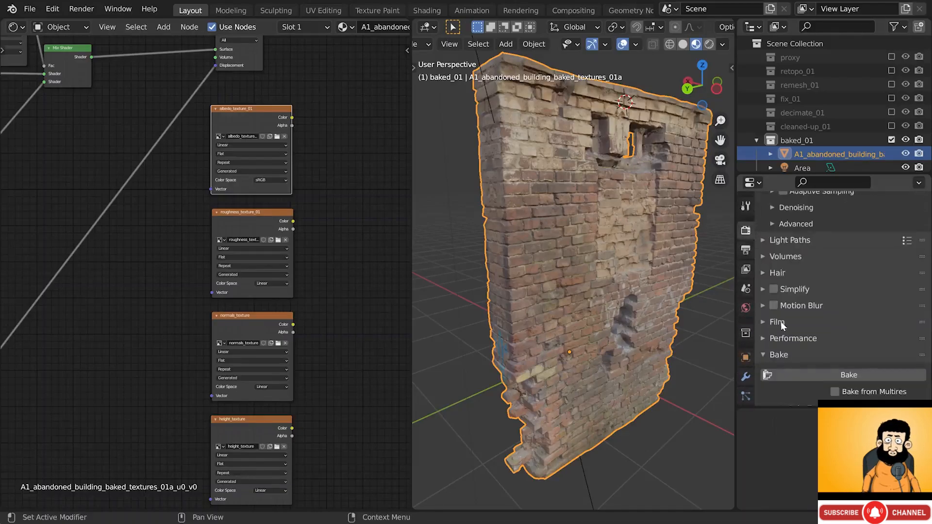
pyautogui.scroll(-2, 781, 321)
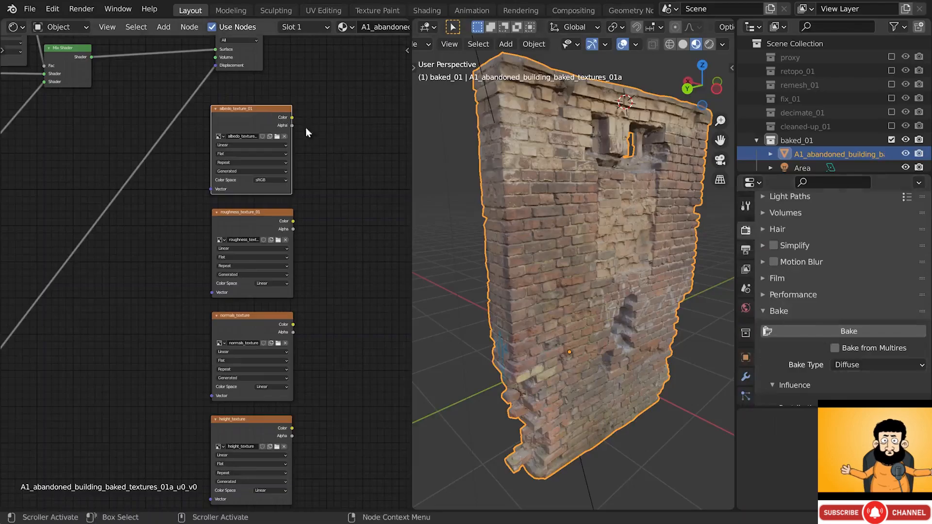
pyautogui.click(808, 333)
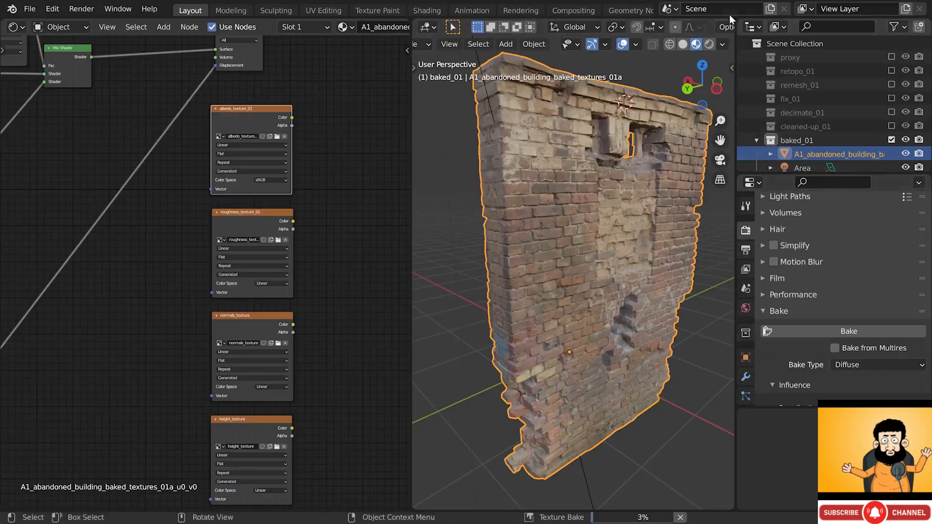
# - Split the viewport and show the baked albedo_texture_01 in an Image Editor on top
pyautogui.moveTo(732, 21); pyautogui.dragTo(711, 210)
pyautogui.click(427, 27)
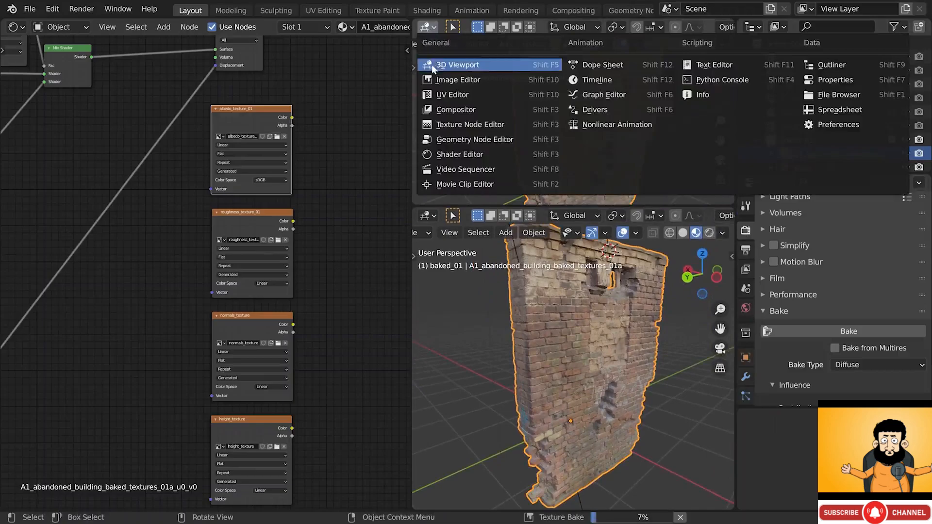
pyautogui.click(438, 98)
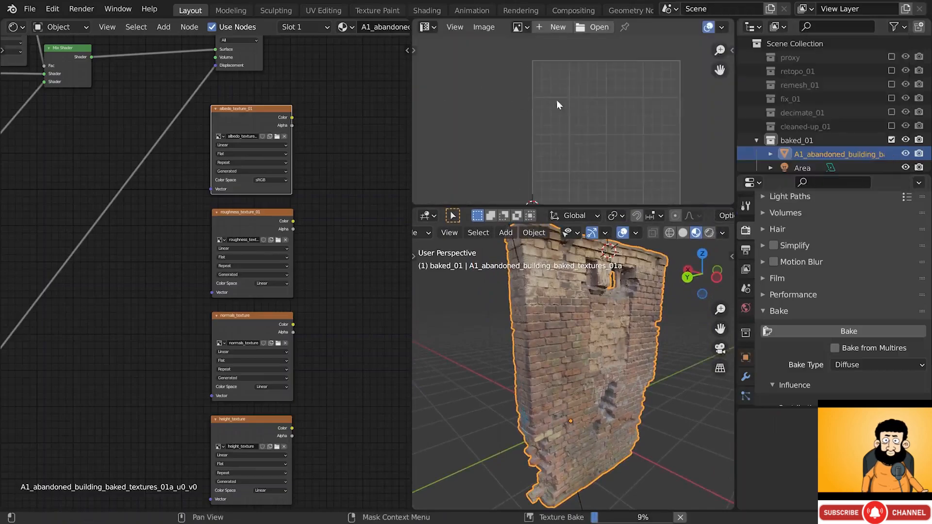
pyautogui.scroll(2, 557, 100)
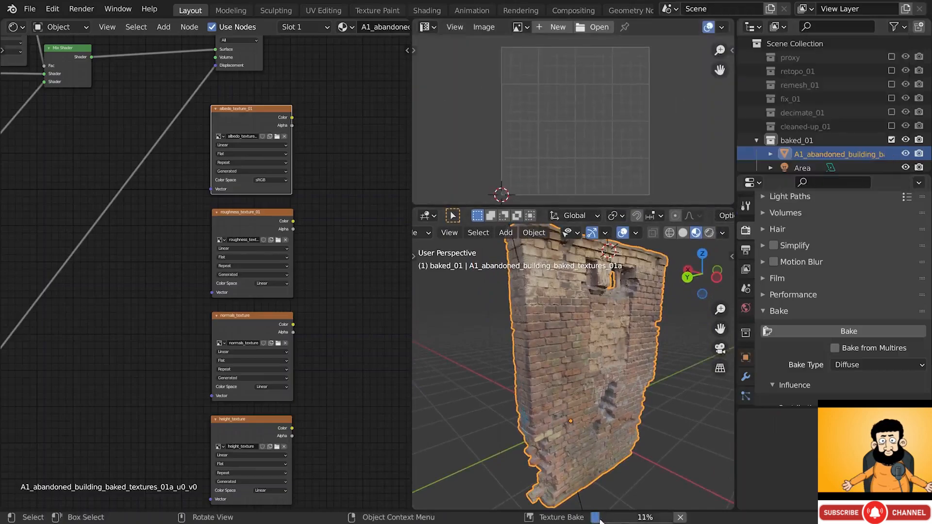
pyautogui.click(520, 31)
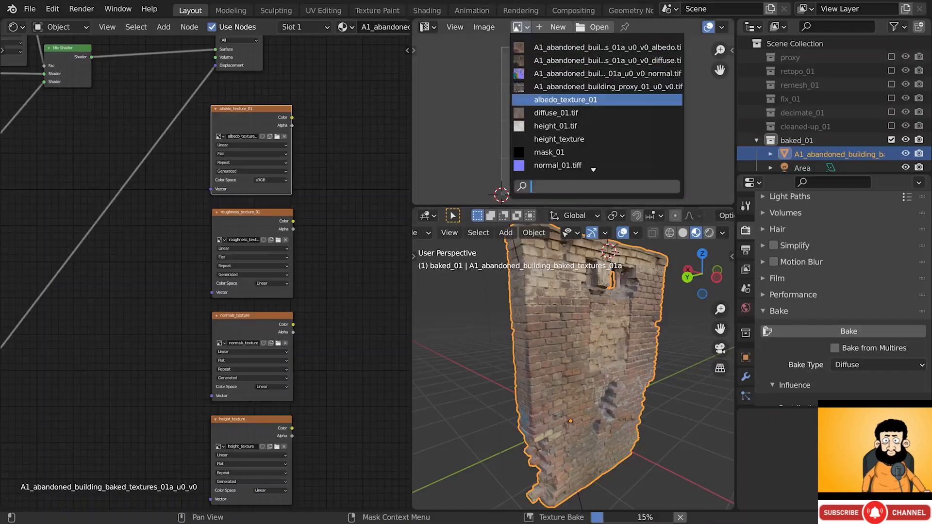
pyautogui.click(545, 100)
pyautogui.scroll(-5, 544, 101)
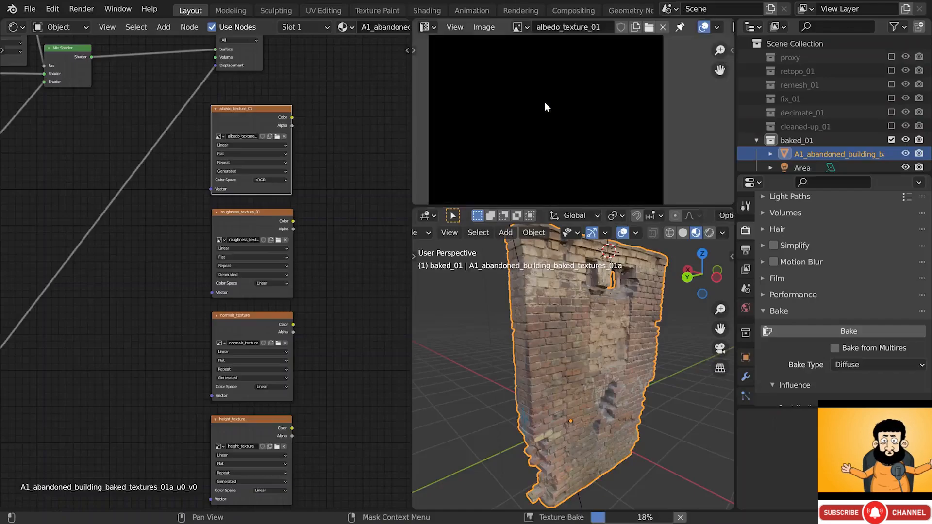
pyautogui.moveTo(545, 103); pyautogui.dragTo(561, 121, button='middle')
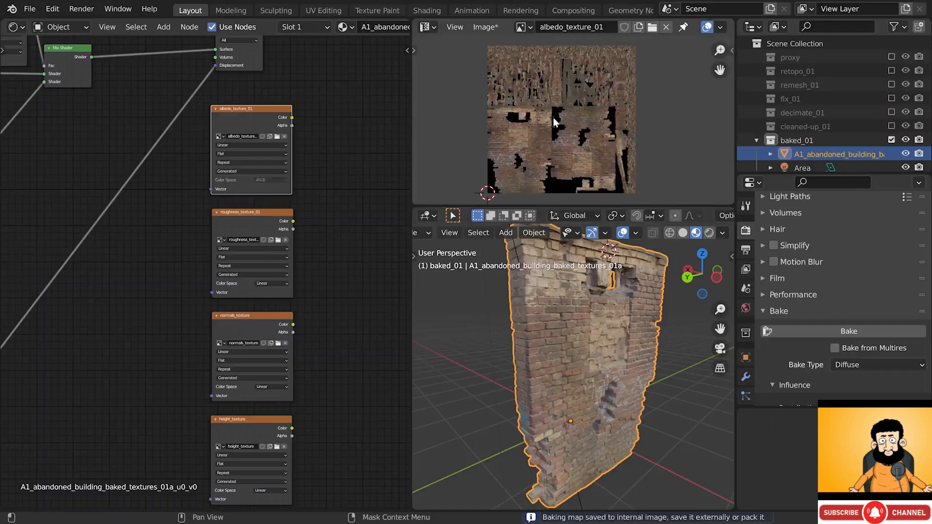
# - Make the roughness_texture_01 image node the active bake target
pyautogui.scroll(1, 523, 145)
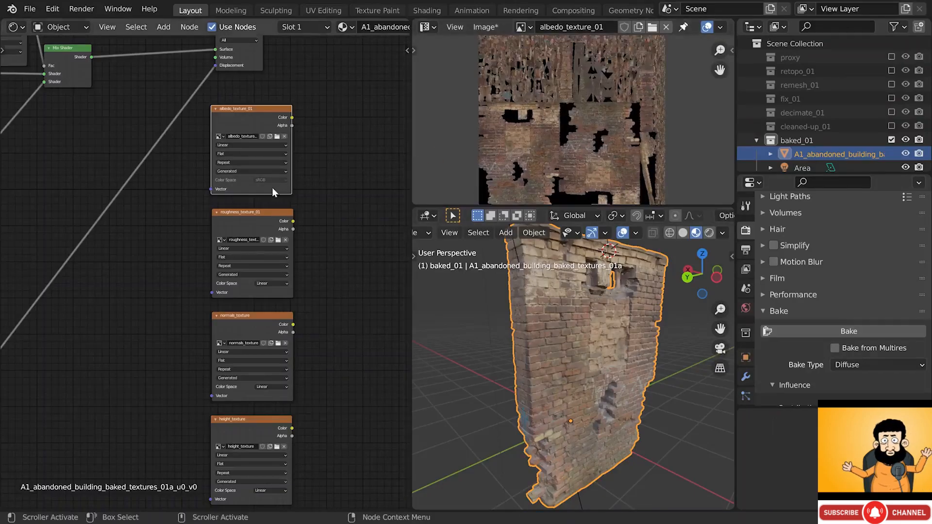
pyautogui.click(249, 219)
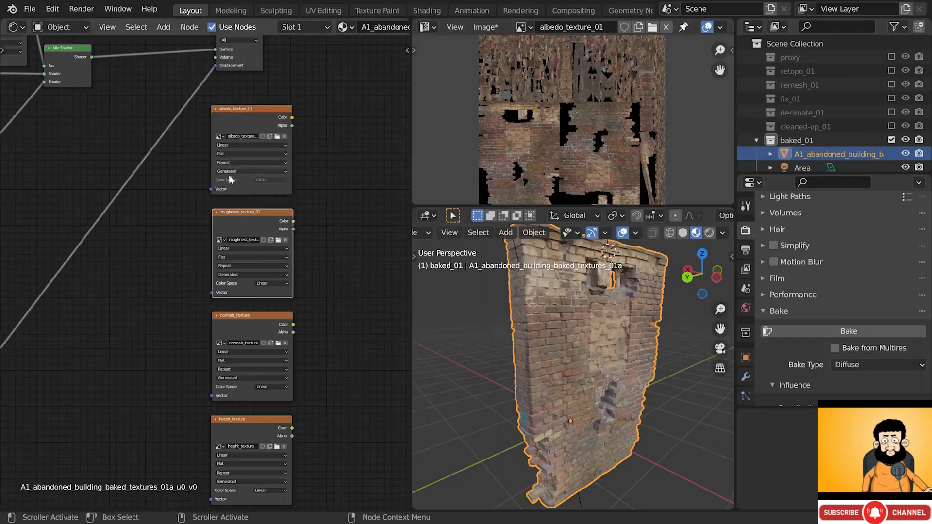
pyautogui.scroll(3, 249, 217)
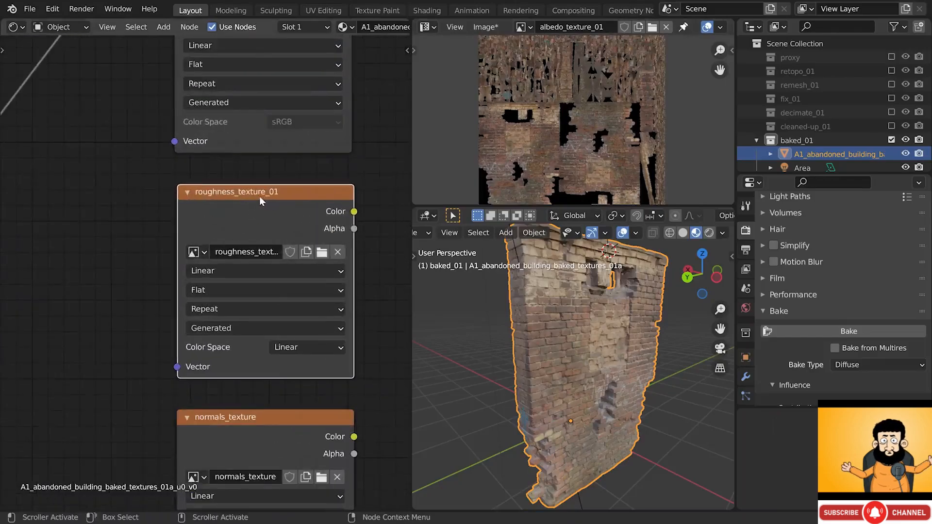
# - Bake the wall's Roughness into roughness_texture_01
pyautogui.click(850, 366)
pyautogui.click(847, 275)
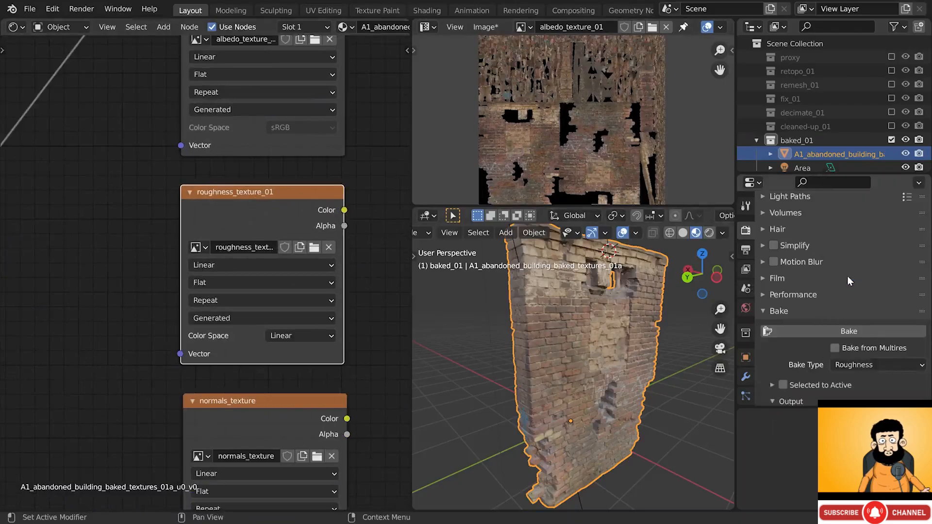
pyautogui.scroll(-3, 848, 276)
pyautogui.click(848, 277)
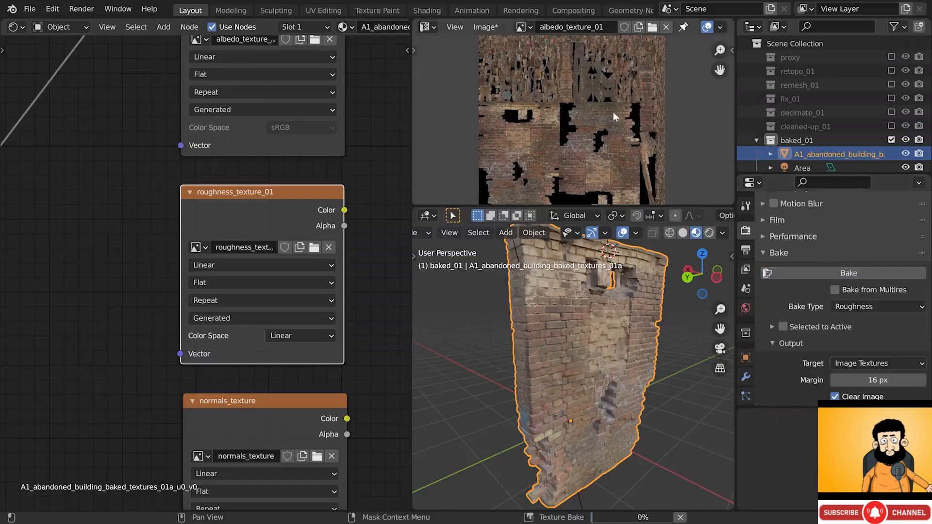
# - Display roughness_texture_01 in the Image Editor and orbit slightly around the wall
pyautogui.click(524, 26)
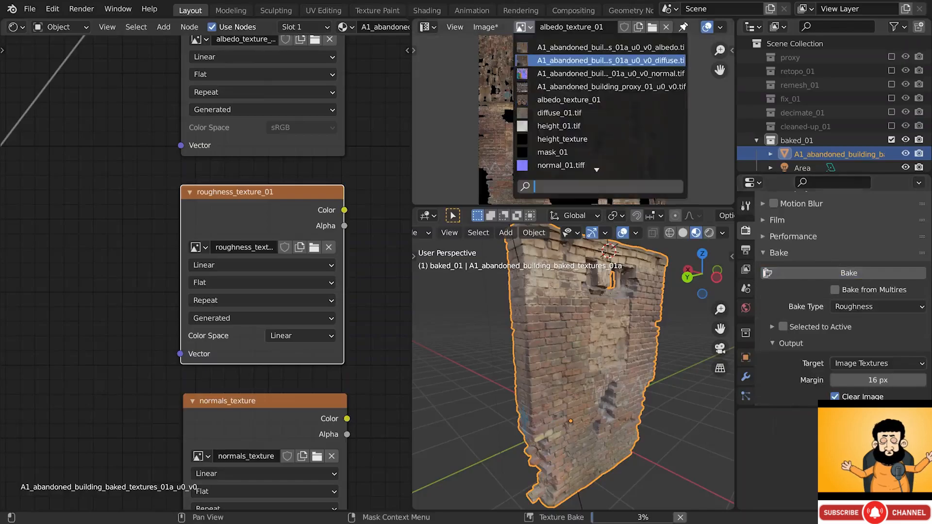
pyautogui.scroll(-4, 631, 146)
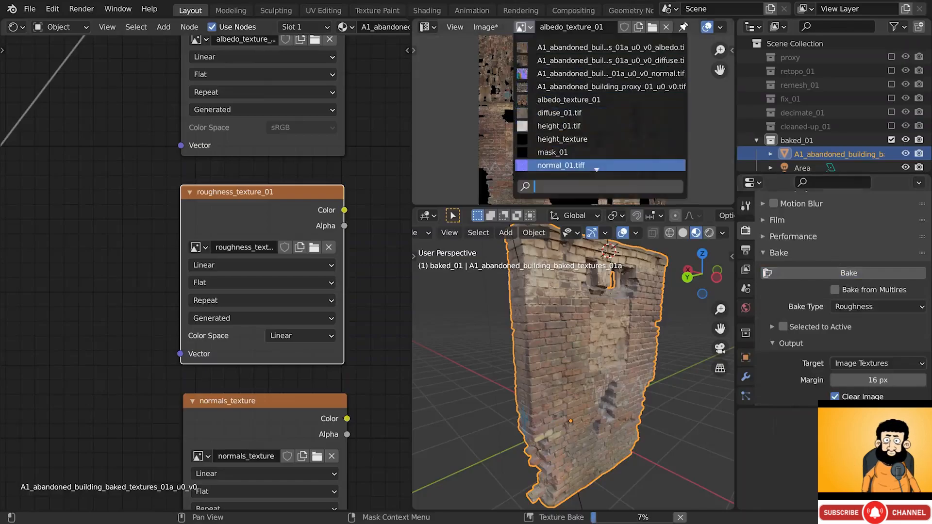
pyautogui.click(677, 164)
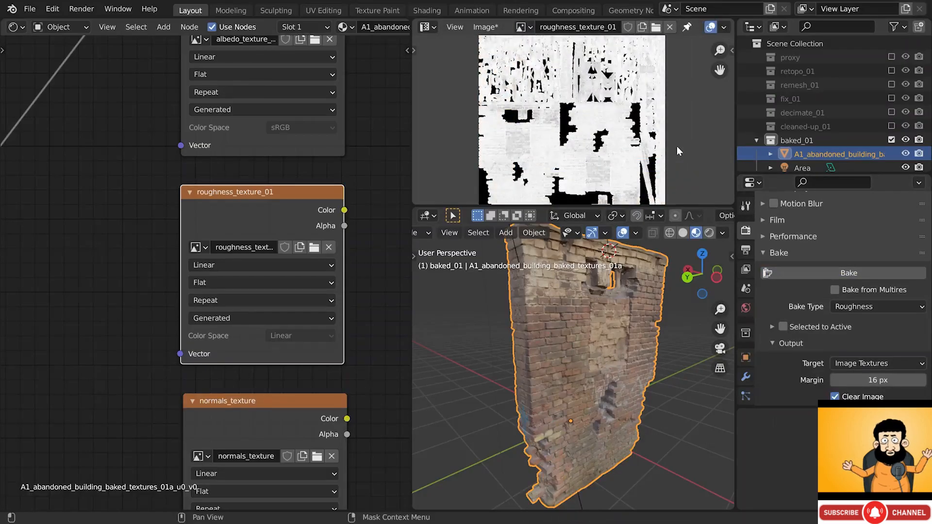
pyautogui.scroll(10, 803, 325)
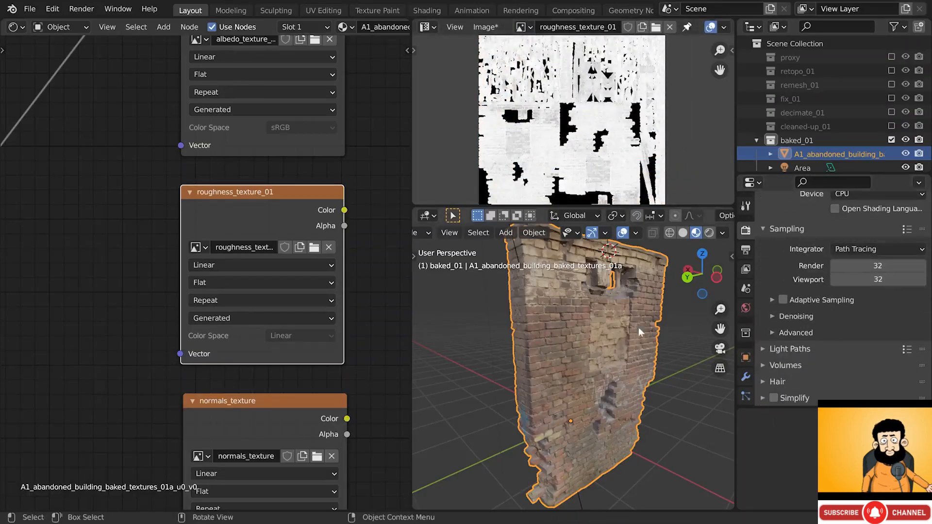
pyautogui.moveTo(639, 328); pyautogui.dragTo(623, 327, button='middle')
pyautogui.scroll(-10, 342, 108)
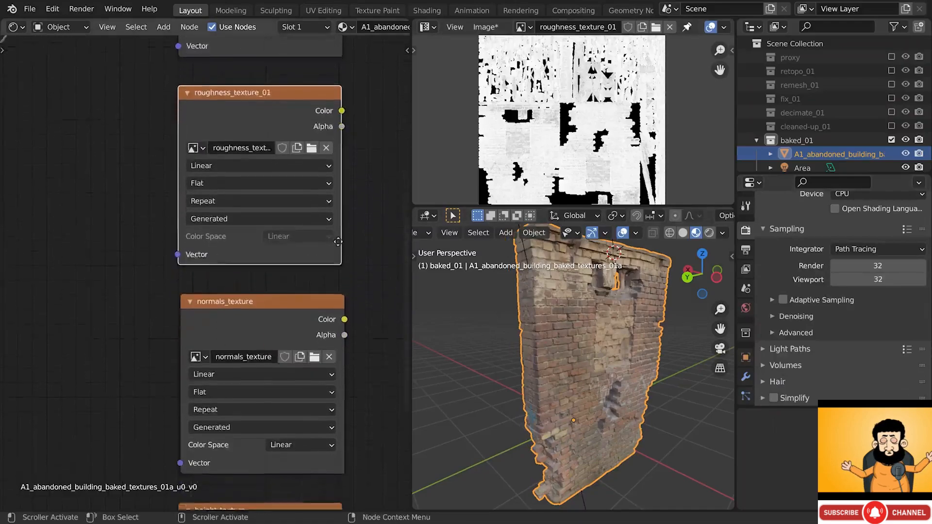
# - Bake a Normal map into normals_texture and display it in the Image Editor
pyautogui.click(297, 178)
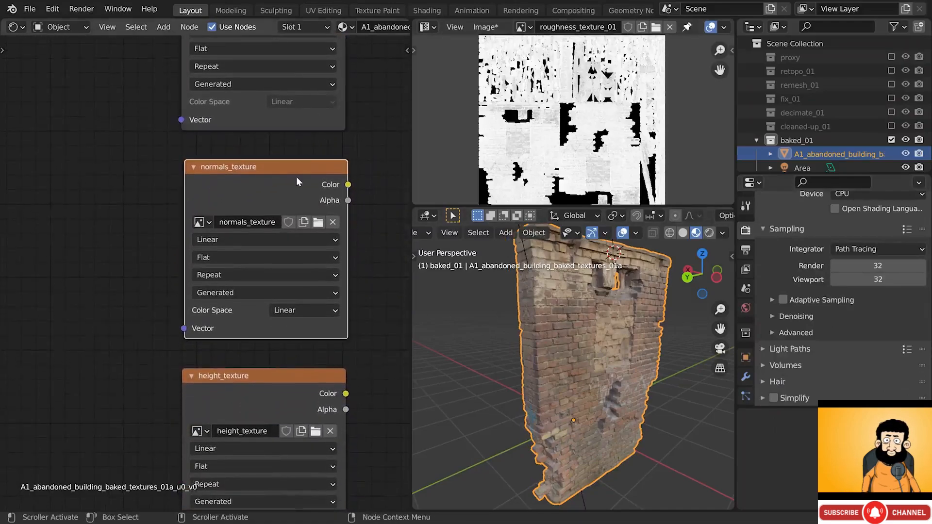
pyautogui.scroll(-10, 785, 301)
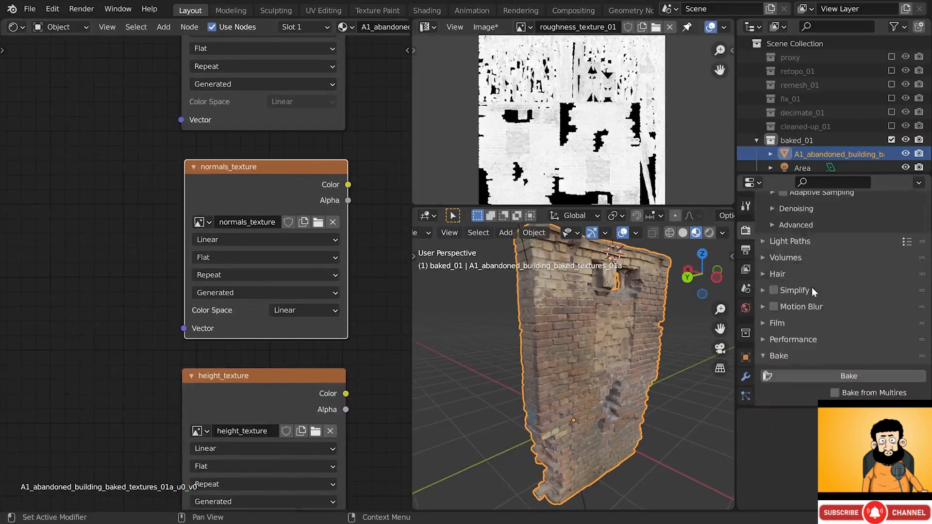
pyautogui.click(857, 280)
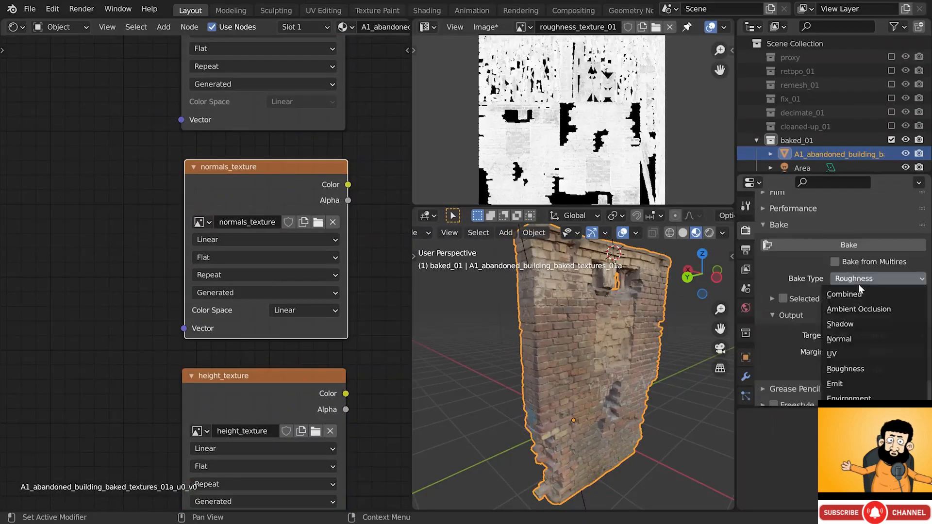
pyautogui.click(851, 339)
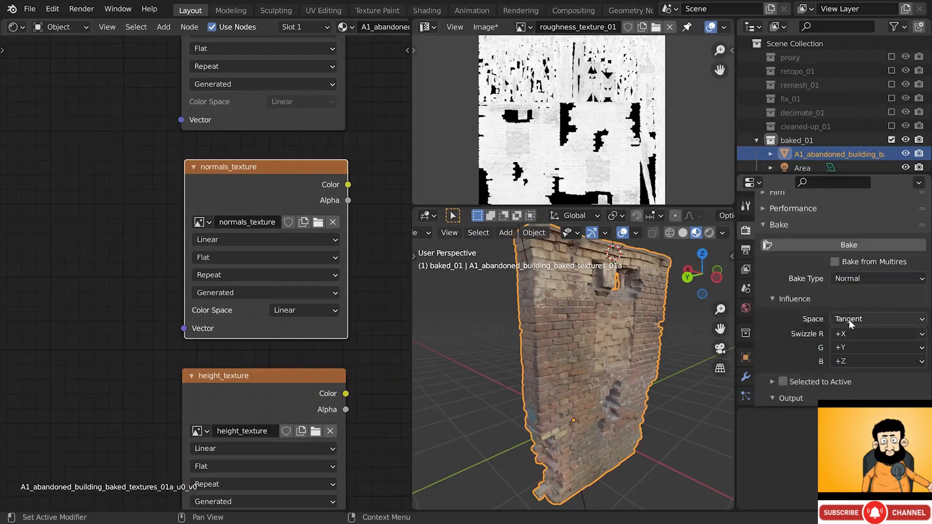
pyautogui.click(835, 244)
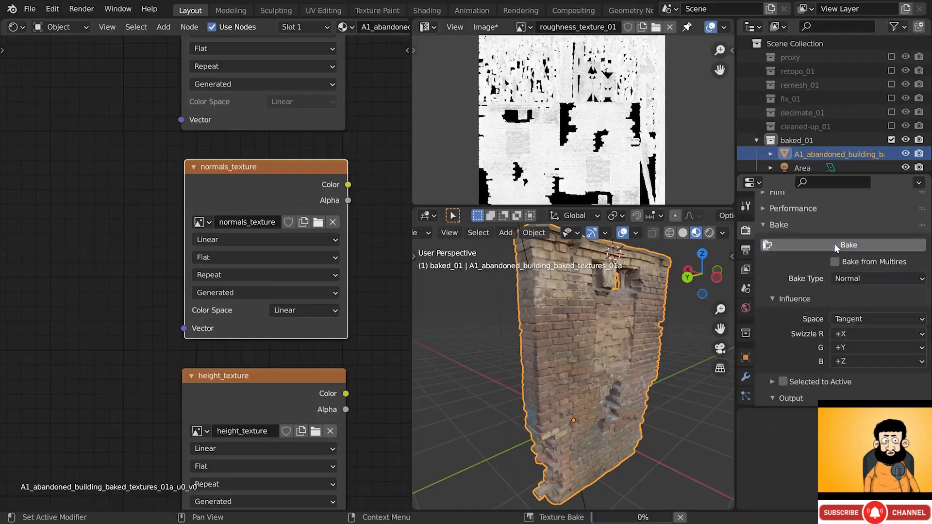
pyautogui.click(521, 27)
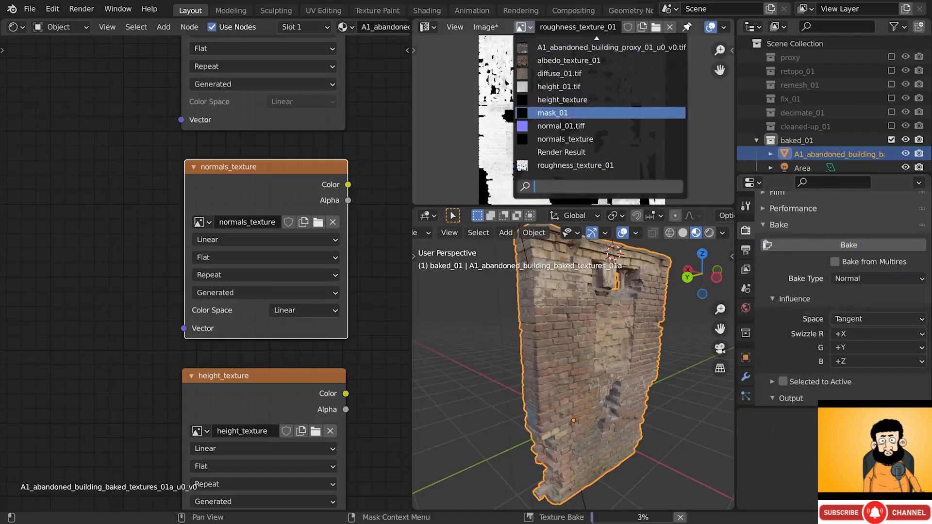
pyautogui.click(573, 139)
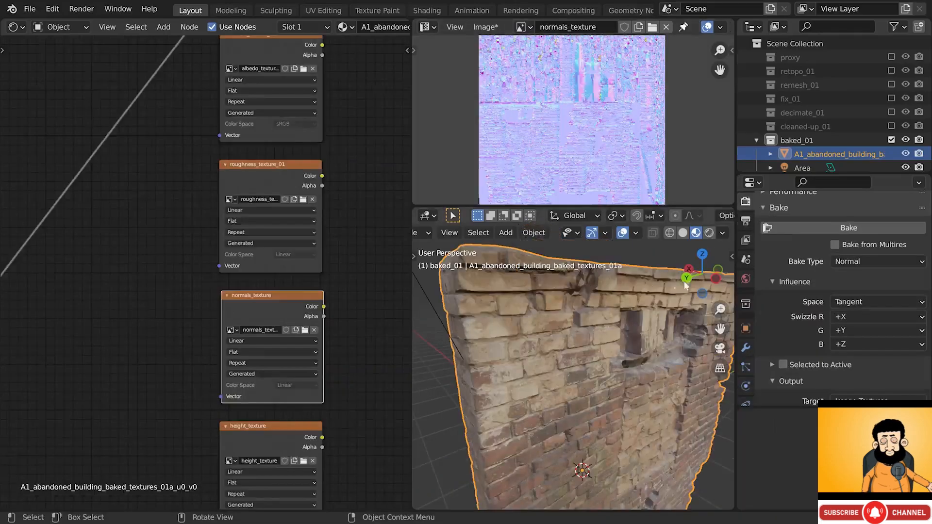
# - Set the bake type to Emit
pyautogui.click(843, 261)
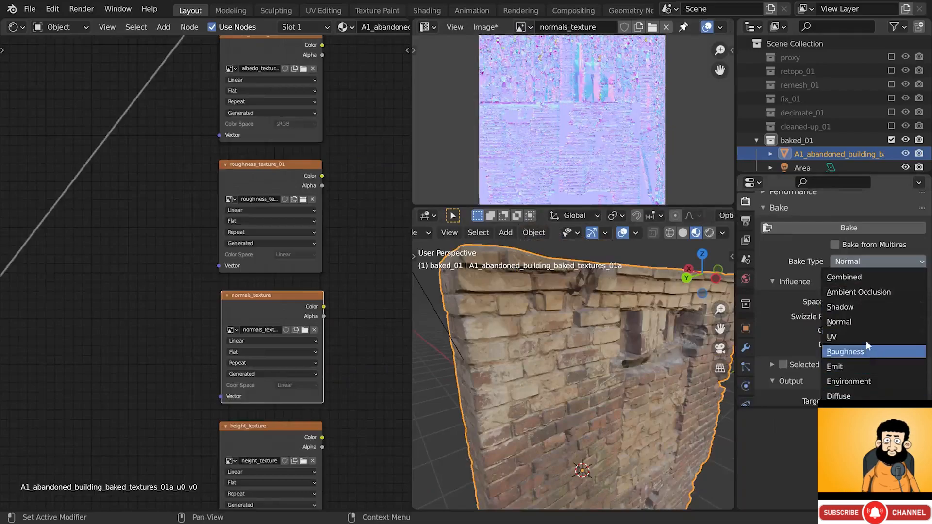
pyautogui.click(874, 262)
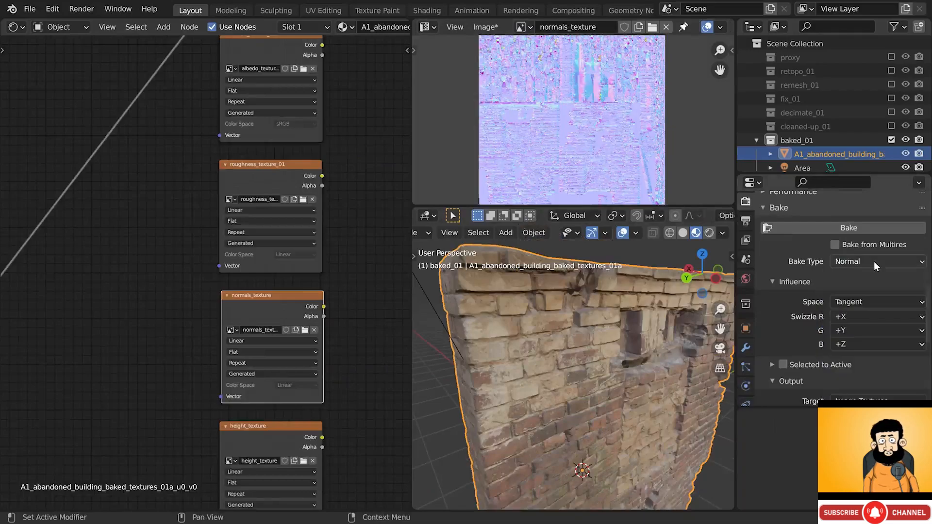
pyautogui.click(874, 261)
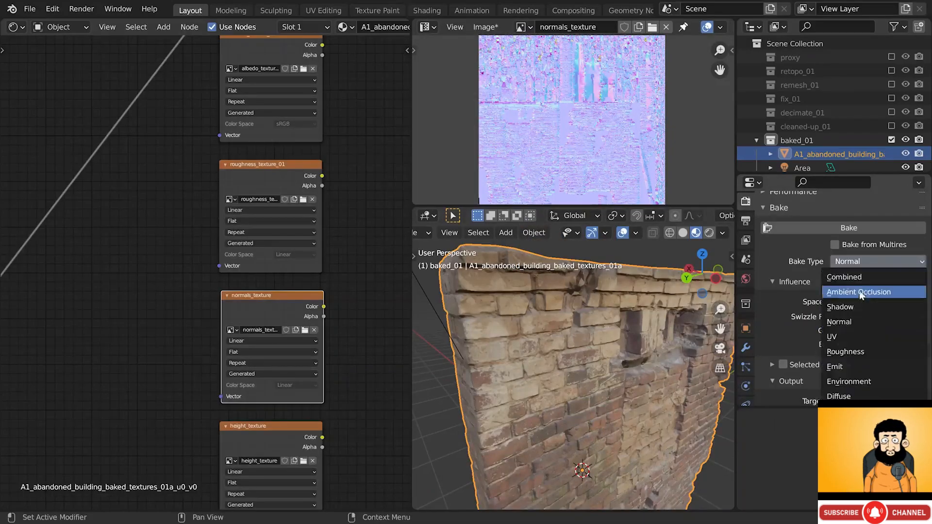
pyautogui.click(840, 367)
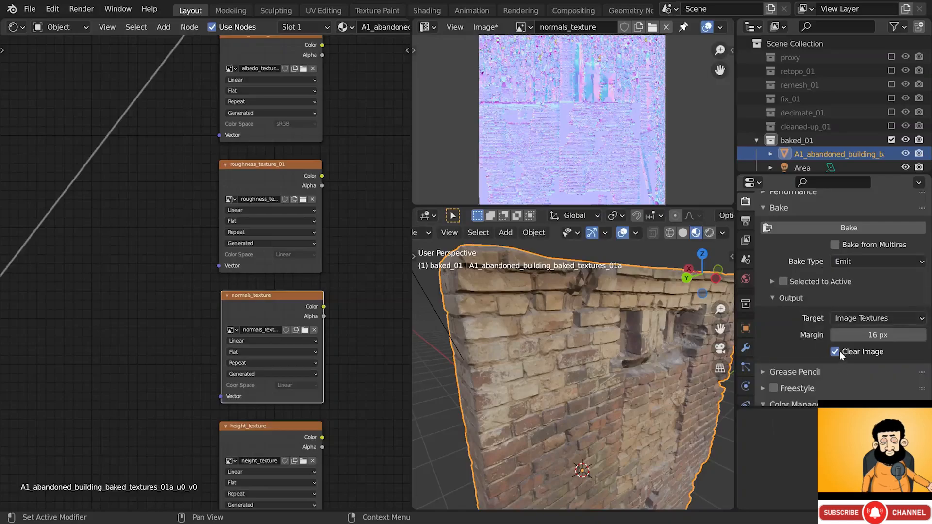
# - Preview the Displacement image node on the wall and orbit to inspect it
pyautogui.scroll(-1, 78, 412)
pyautogui.moveTo(73, 414); pyautogui.dragTo(35, 223, button='middle')
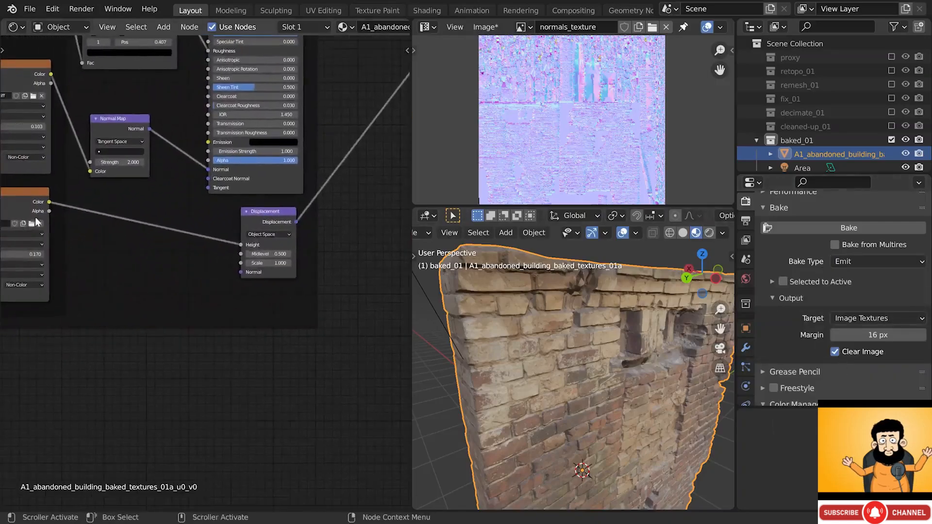
pyautogui.moveTo(122, 222); pyautogui.dragTo(237, 220, button='middle')
pyautogui.scroll(4, 51, 220)
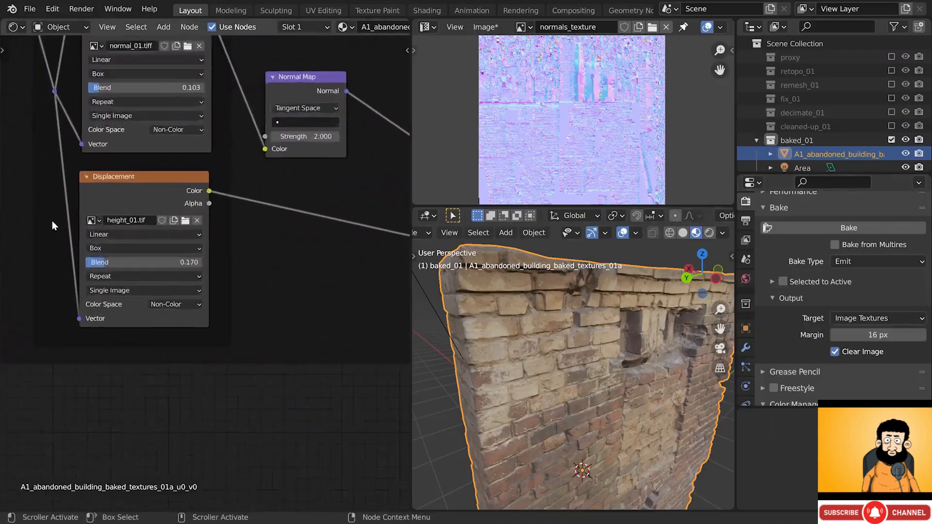
pyautogui.keyDown('ctrl'); pyautogui.keyDown('shift'); pyautogui.click(191, 182); pyautogui.keyUp('shift'); pyautogui.keyUp('ctrl')
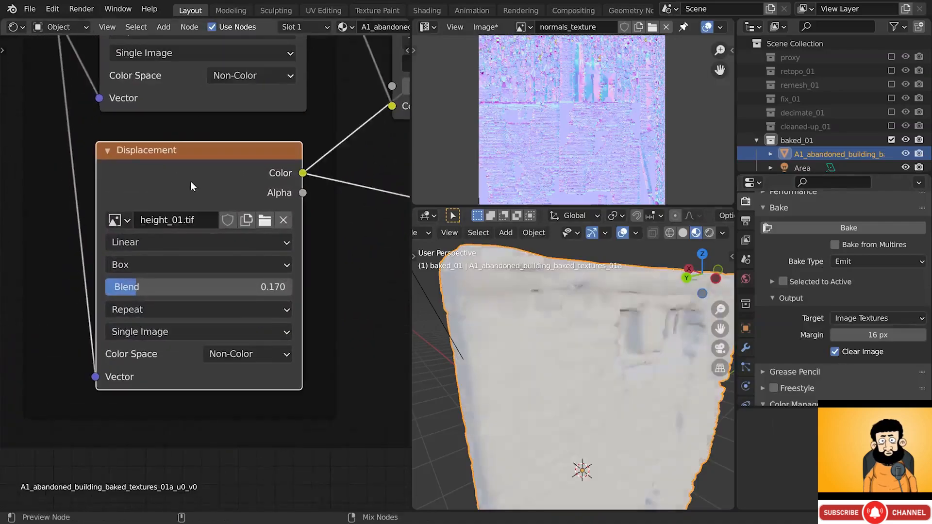
pyautogui.moveTo(605, 373); pyautogui.dragTo(605, 402, button='middle')
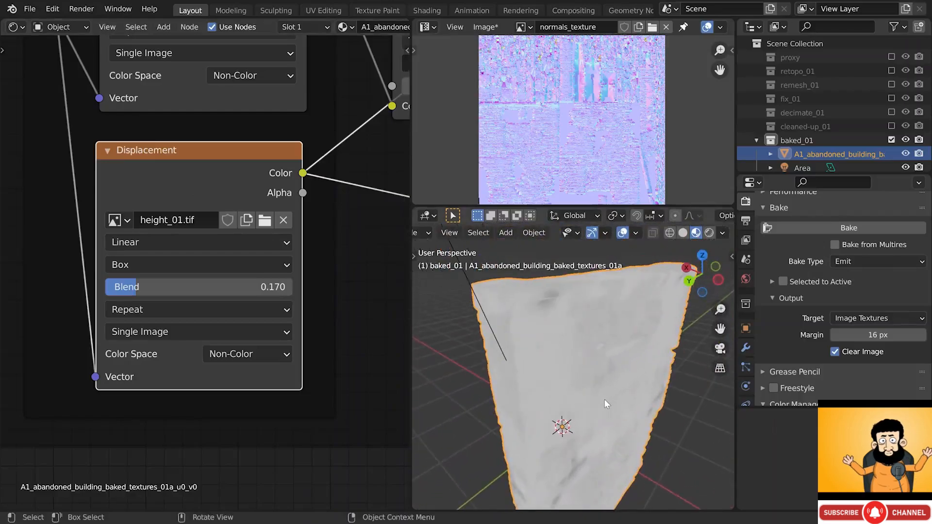
pyautogui.scroll(-3, 229, 242)
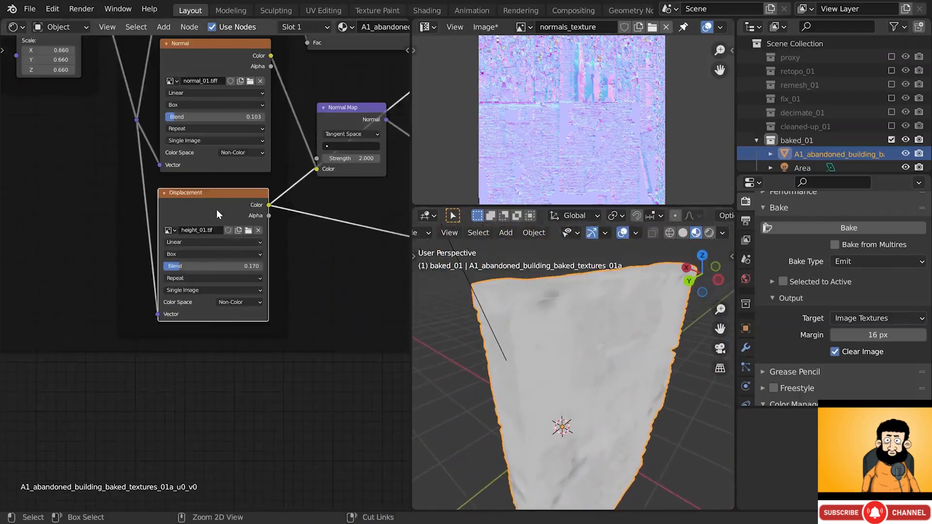
# - Duplicate the Displacement height image node and place the copy below it
pyautogui.scroll(-3, 217, 208)
pyautogui.moveTo(250, 255); pyautogui.dragTo(165, 269, button='middle')
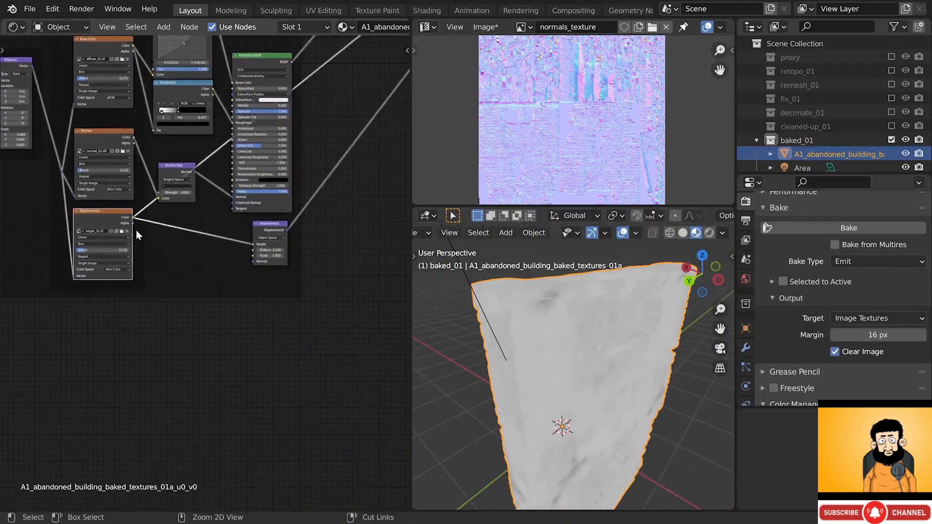
pyautogui.hotkey('shift', 'd')
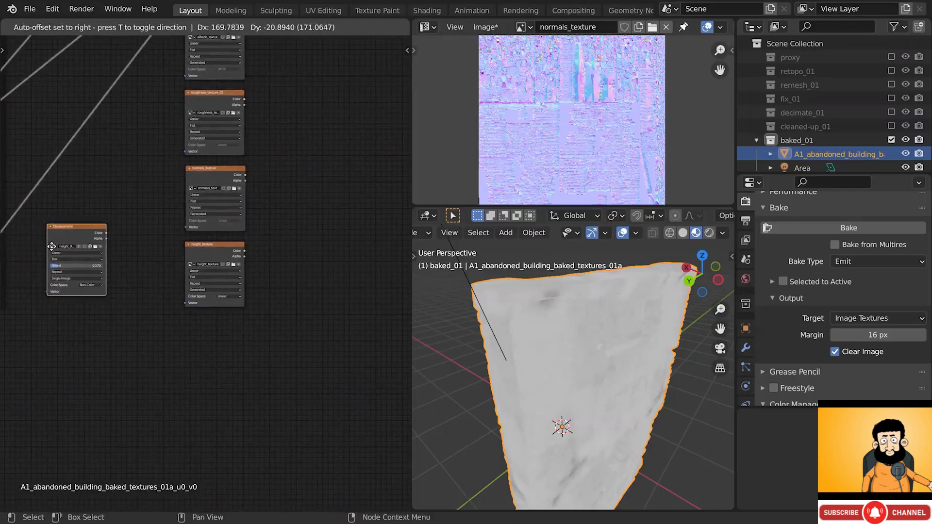
pyautogui.click(47, 359)
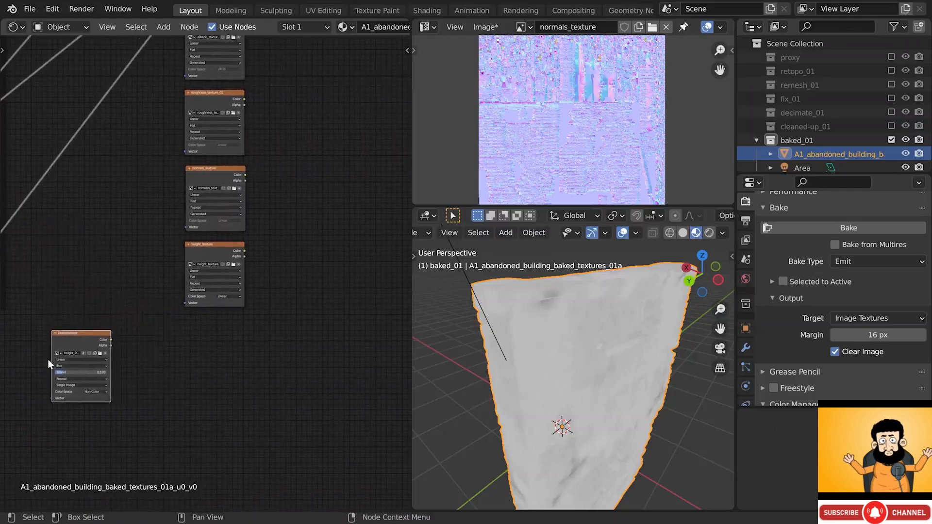
pyautogui.scroll(2, 235, 273)
pyautogui.moveTo(220, 282); pyautogui.dragTo(231, 354)
# - Label the copied node 'Height 2' in the Node sidebar
pyautogui.press('n')
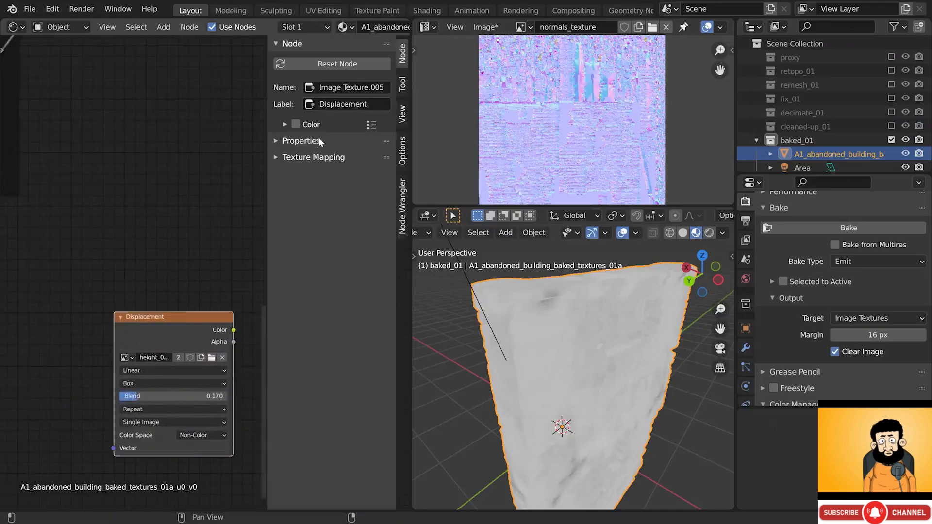
pyautogui.click(342, 104)
pyautogui.write('Height 2')
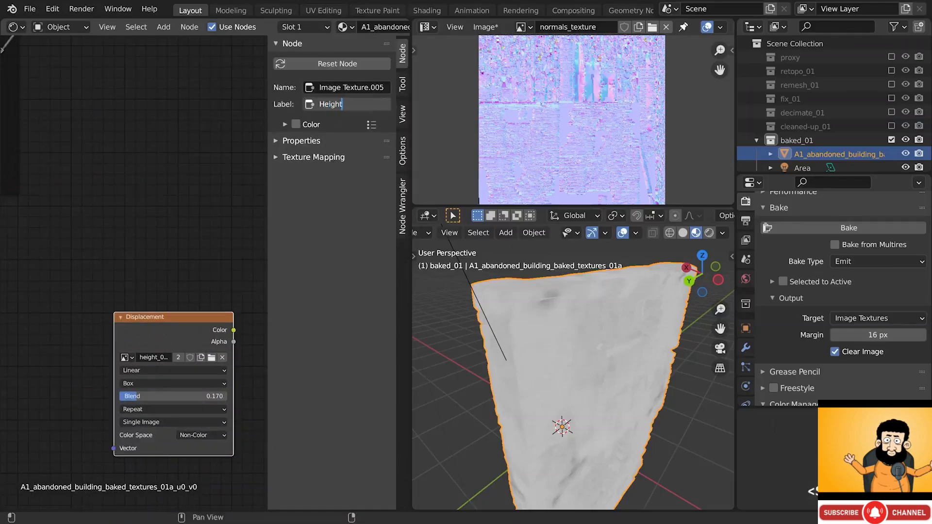
pyautogui.press('Return')
pyautogui.press('n')
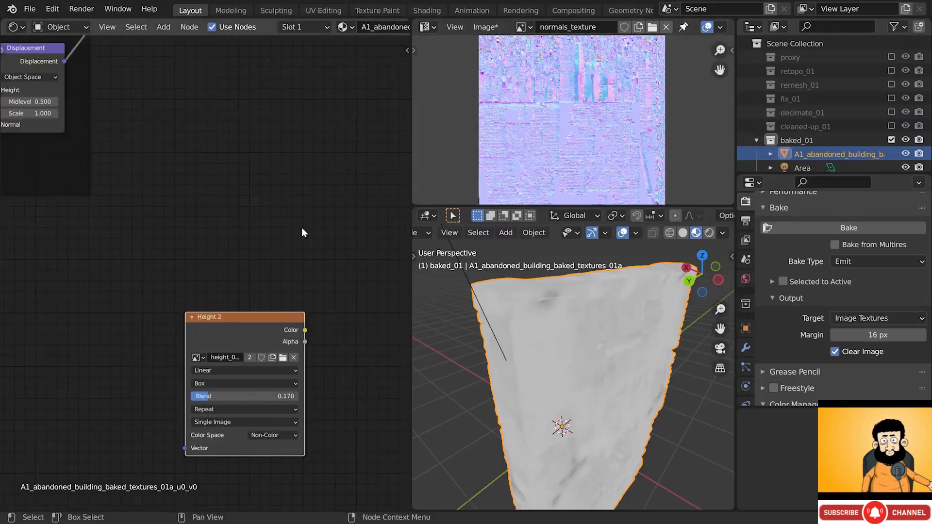
pyautogui.moveTo(232, 299); pyautogui.dragTo(224, 253, button='middle')
pyautogui.scroll(3, 276, 253)
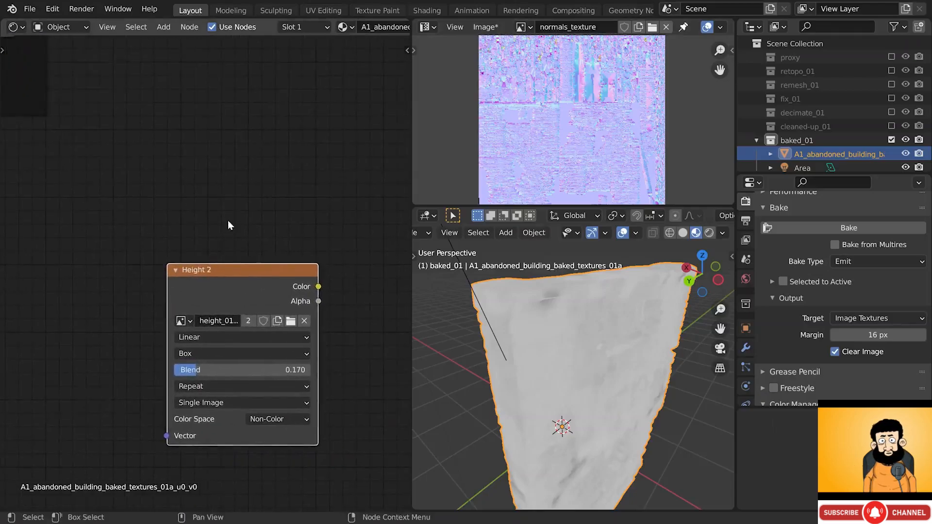
# - Add an Image Texture node above Height 2 loading displacement.exr
pyautogui.hotkey('shift', 'a')
pyautogui.moveTo(210, 283)
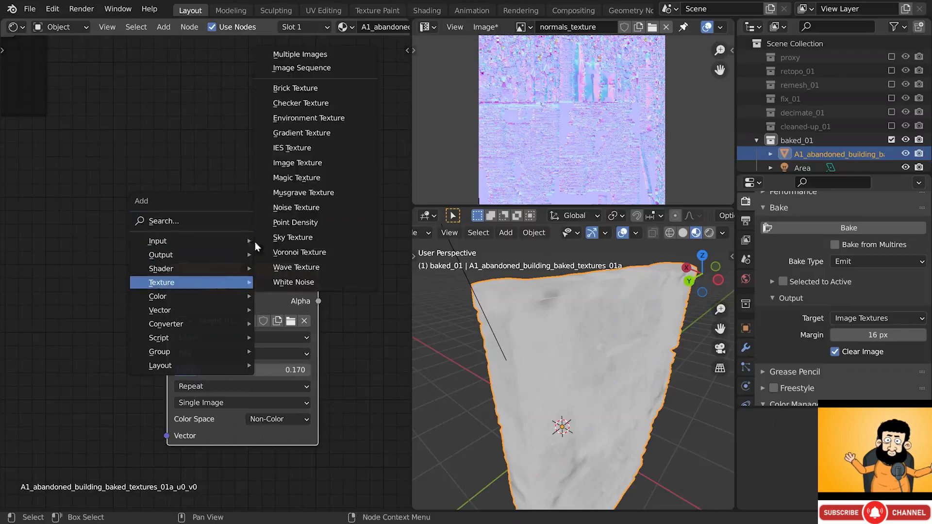
pyautogui.click(296, 163)
pyautogui.click(170, 115)
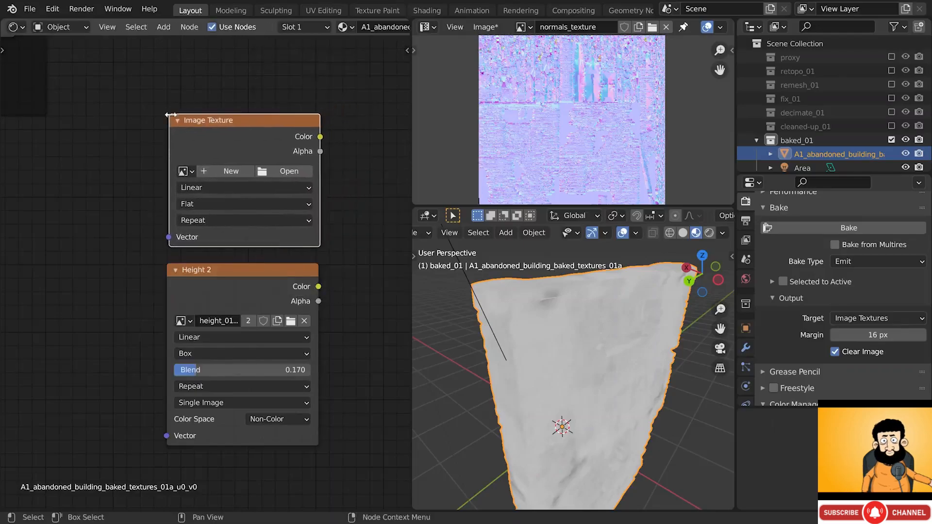
pyautogui.moveTo(208, 138); pyautogui.dragTo(206, 136)
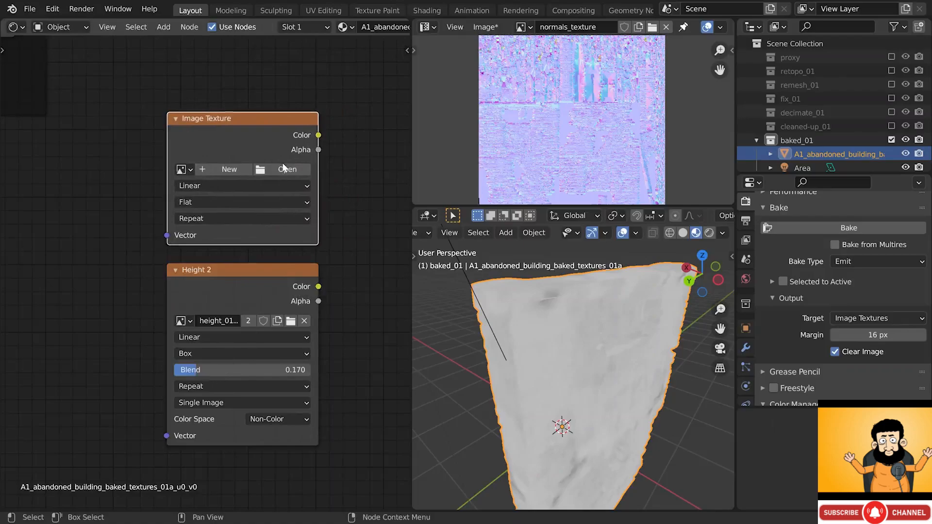
pyautogui.click(284, 168)
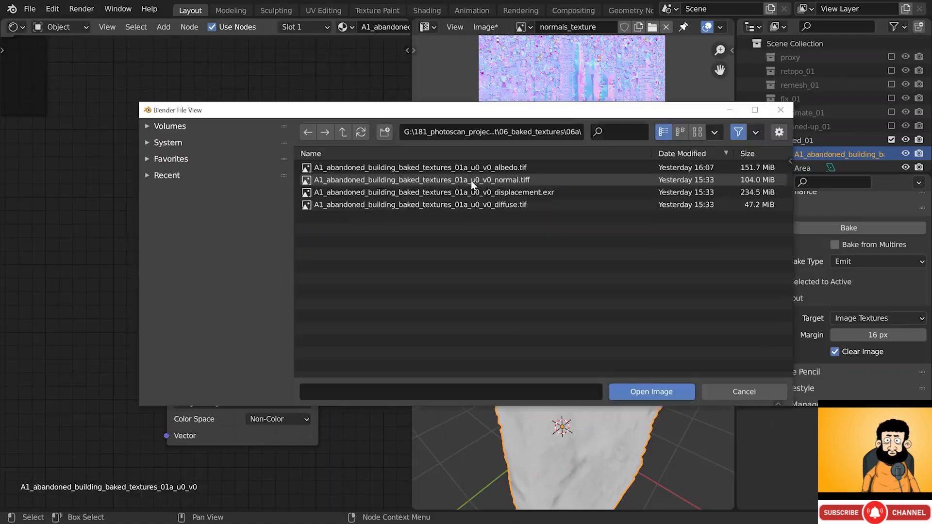
pyautogui.click(549, 195)
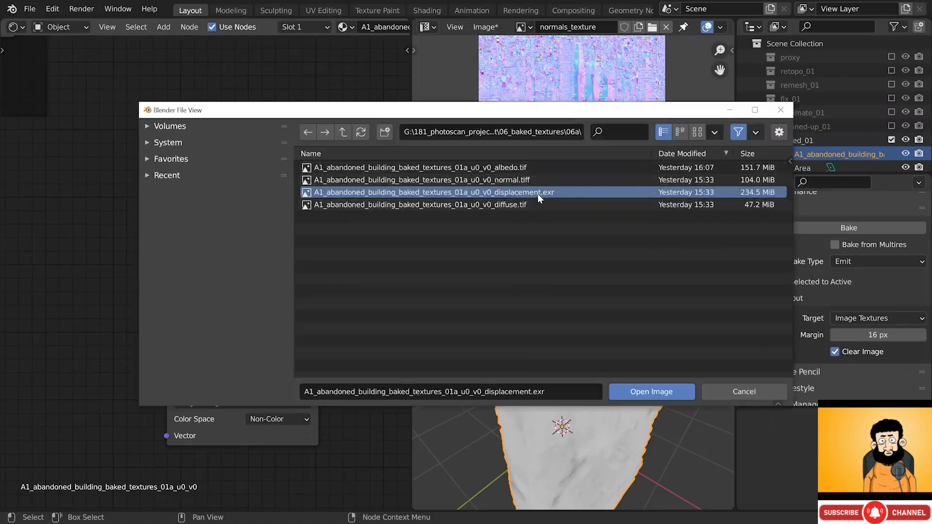
pyautogui.click(665, 398)
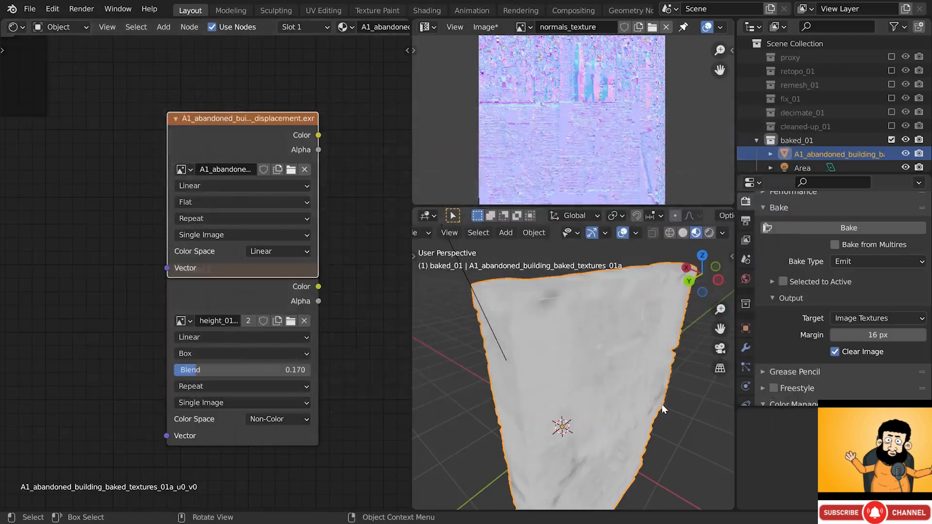
pyautogui.moveTo(292, 117); pyautogui.dragTo(292, 82)
# - Label the new displacement node 'Height 1'
pyautogui.press('n')
pyautogui.click(348, 104)
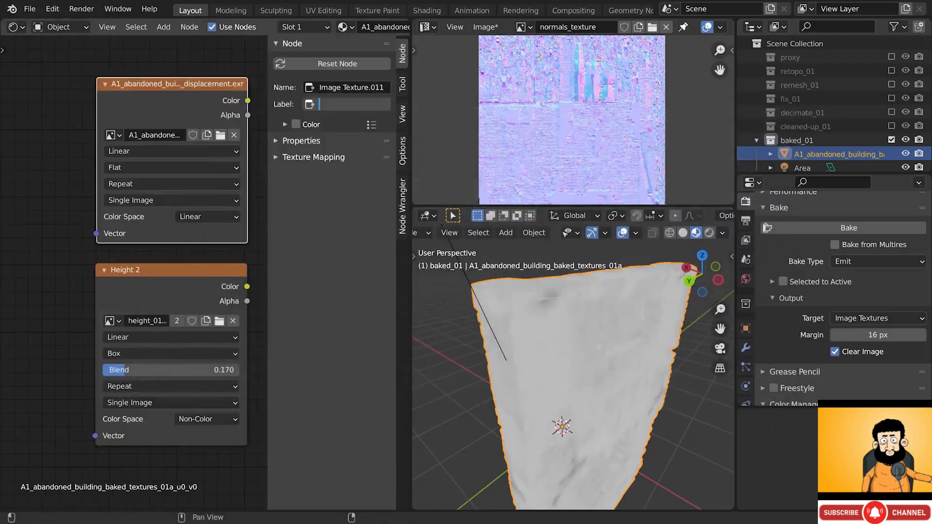
pyautogui.write('Height 1')
pyautogui.press('Return')
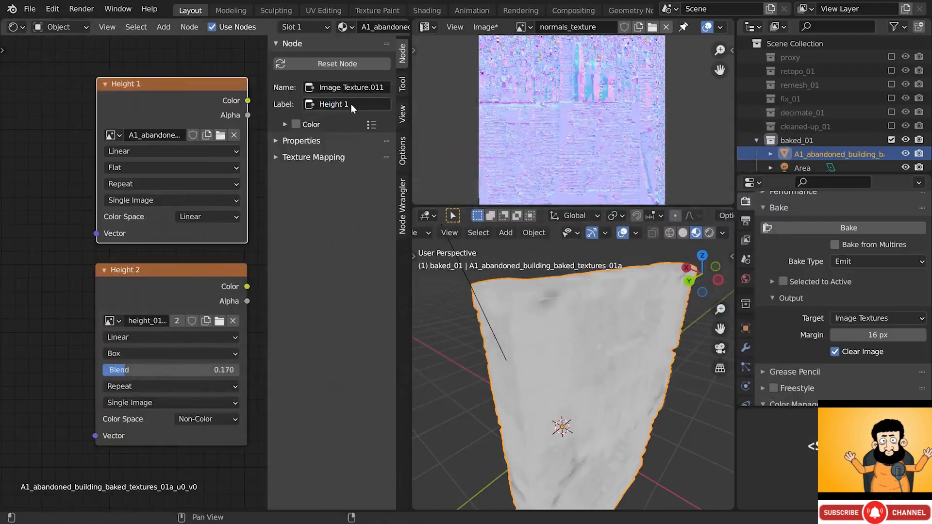
# - Preview Height 1 on the wall and orbit to inspect it
pyautogui.press('n')
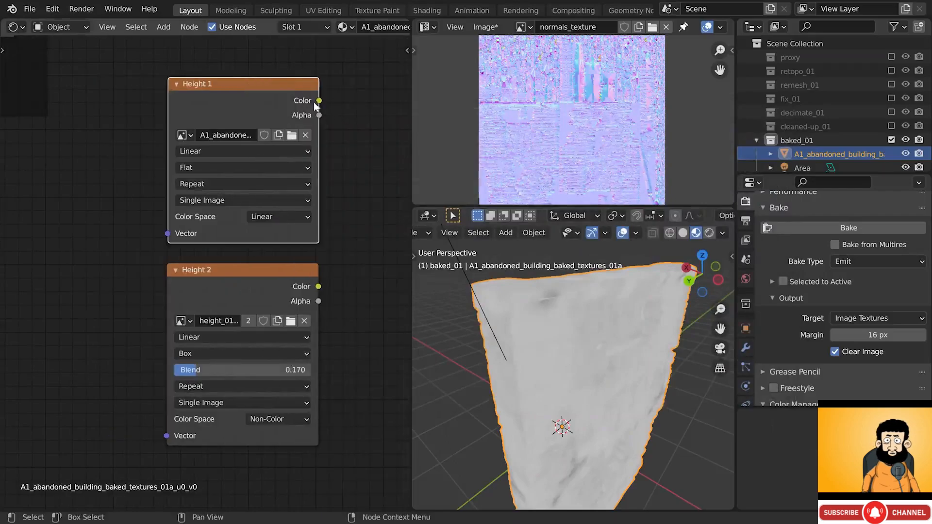
pyautogui.keyDown('ctrl'); pyautogui.keyDown('shift'); pyautogui.click(293, 95); pyautogui.keyUp('shift'); pyautogui.keyUp('ctrl')
pyautogui.scroll(3, 572, 380)
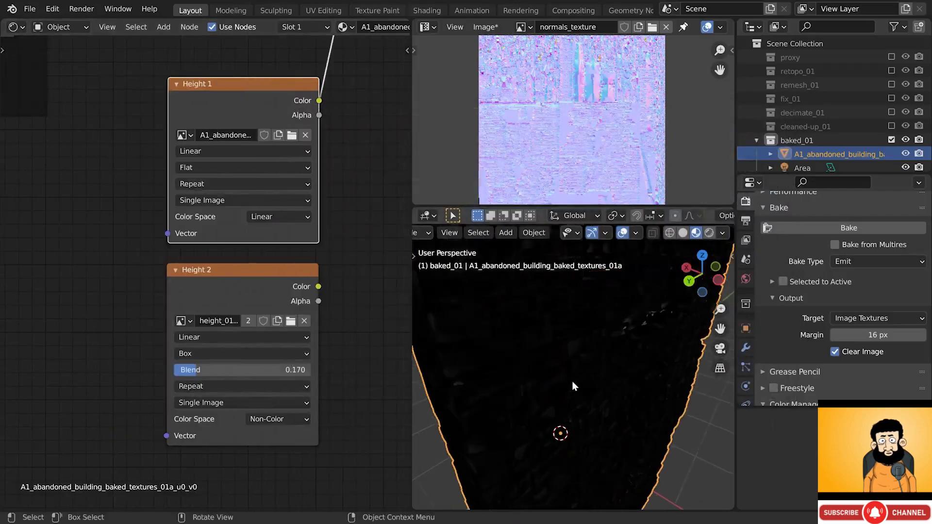
pyautogui.moveTo(572, 381); pyautogui.dragTo(596, 314, button='middle')
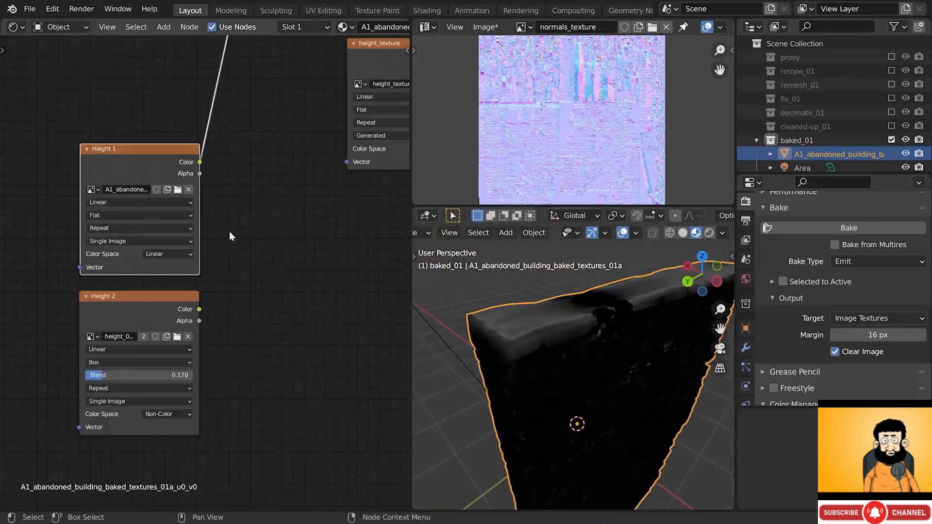
# - Add a MixRGB node fed by Height 1 into Color1 and Height 2 into Color2, and preview it
pyautogui.hotkey('shift', 'a')
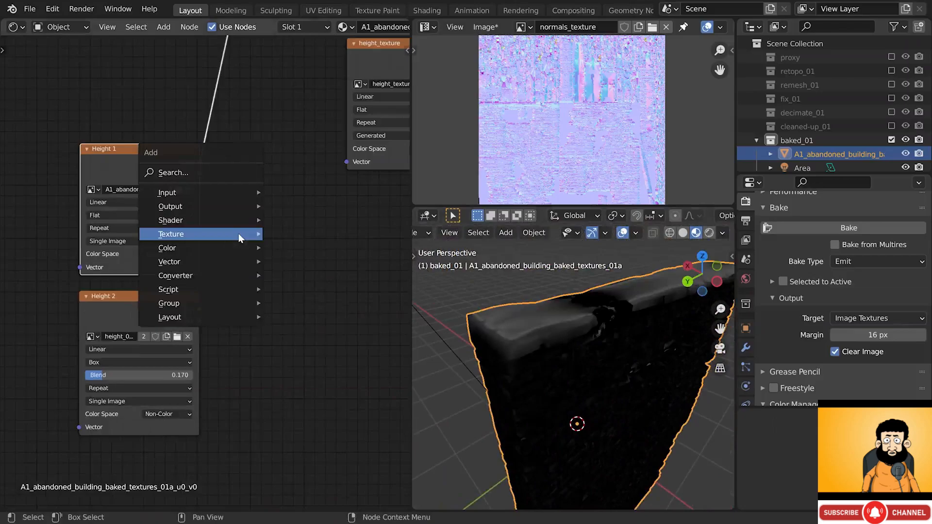
pyautogui.moveTo(232, 249)
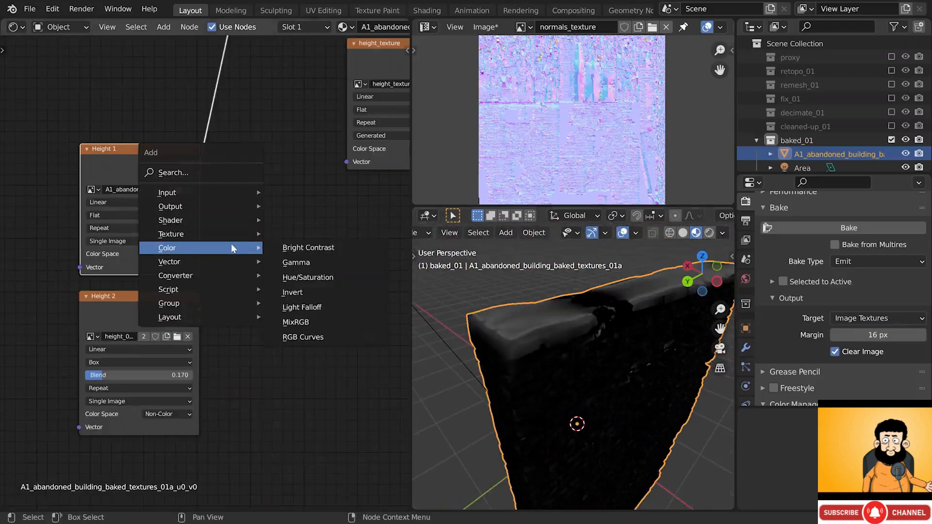
pyautogui.click(307, 323)
pyautogui.click(255, 227)
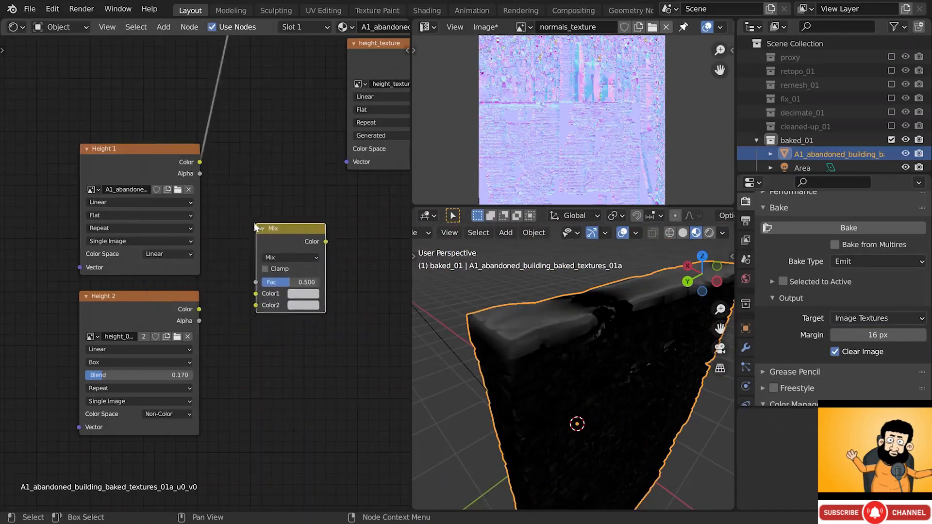
pyautogui.moveTo(198, 162); pyautogui.dragTo(256, 294)
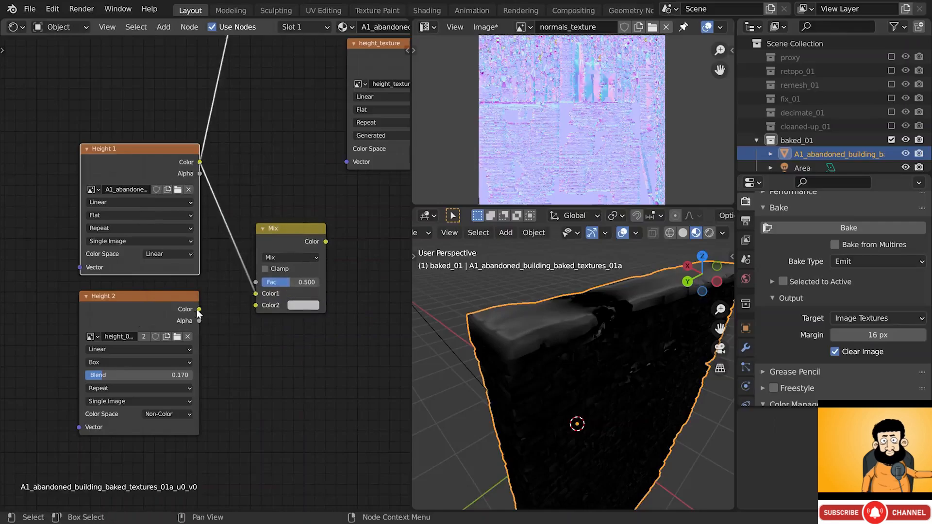
pyautogui.moveTo(199, 309); pyautogui.dragTo(254, 305)
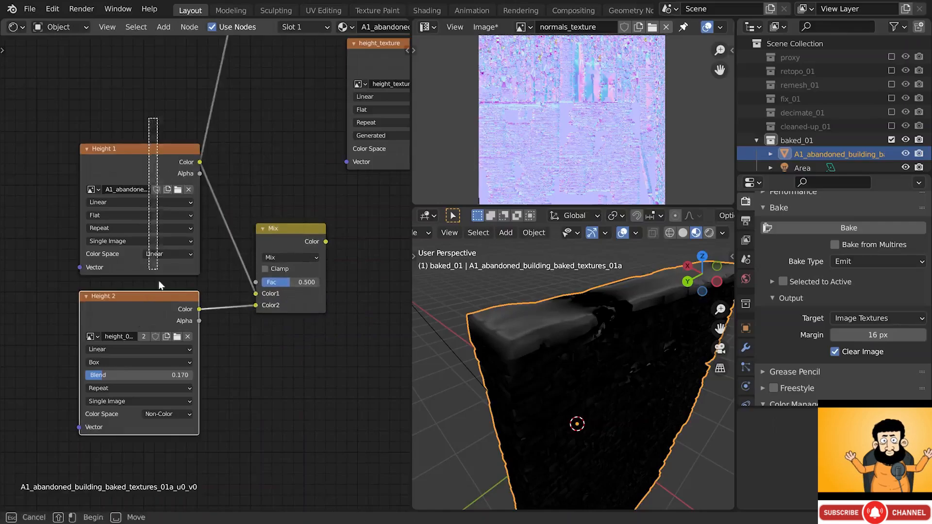
pyautogui.keyDown('shift'); pyautogui.click(141, 148); pyautogui.keyUp('shift')
pyautogui.moveTo(141, 147); pyautogui.dragTo(122, 236)
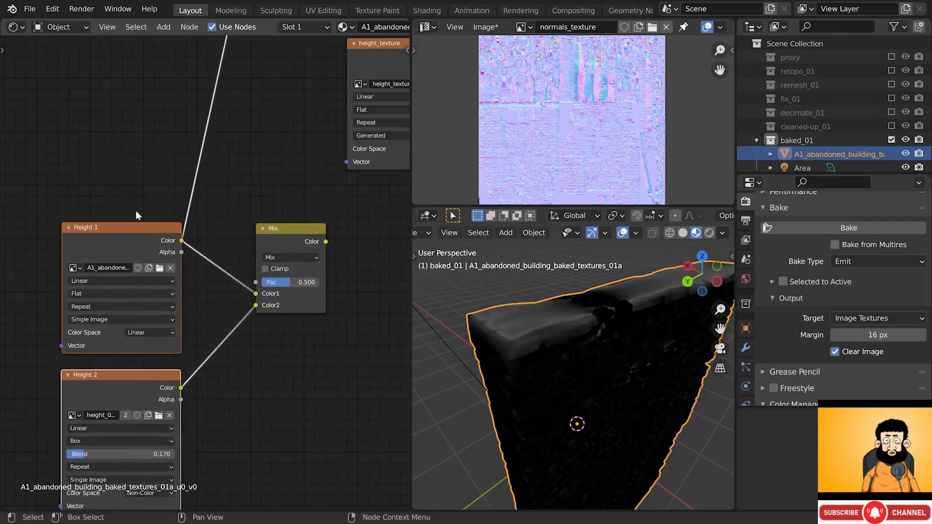
pyautogui.keyDown('ctrl'); pyautogui.keyDown('shift'); pyautogui.click(290, 234); pyautogui.keyUp('shift'); pyautogui.keyUp('ctrl')
pyautogui.moveTo(252, 233); pyautogui.dragTo(278, 216, button='middle')
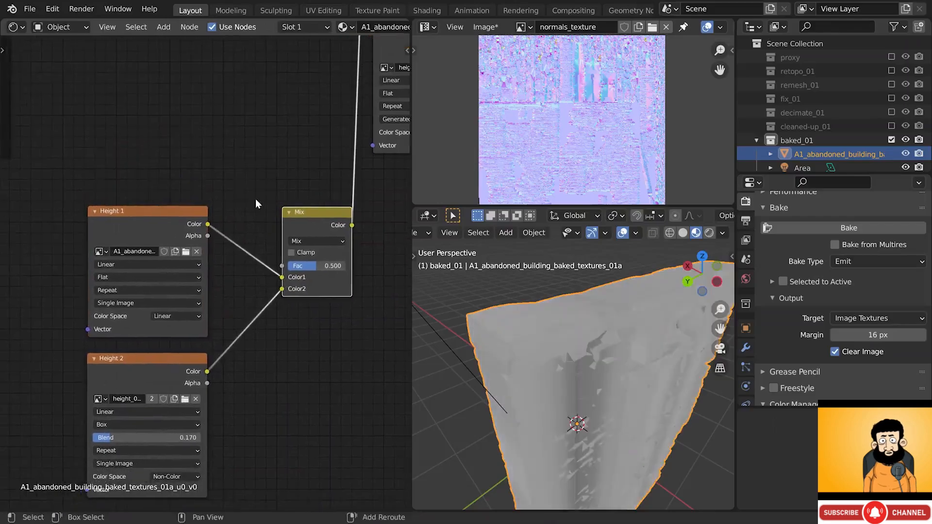
# - Add an Image Texture node loaded with mask_01
pyautogui.hotkey('shift', 'a')
pyautogui.moveTo(253, 186)
pyautogui.click(324, 293)
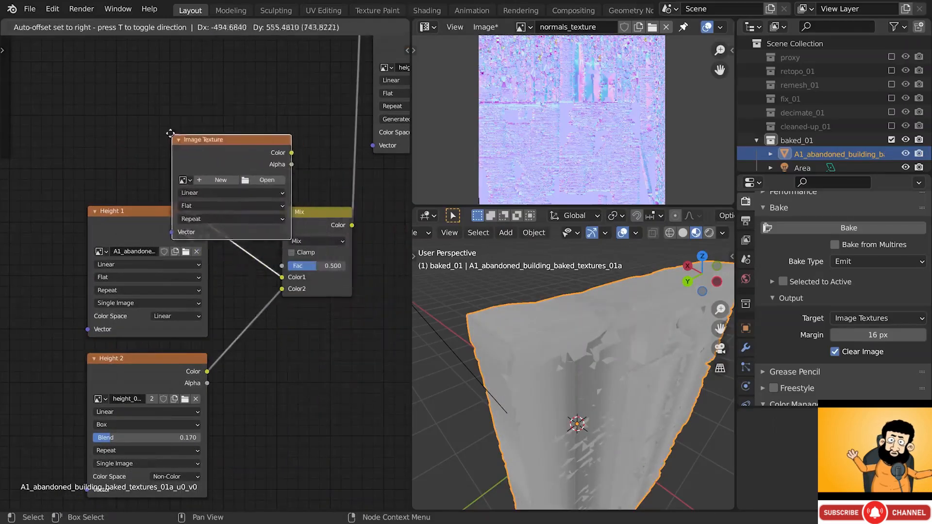
pyautogui.click(91, 83)
pyautogui.scroll(3, 73, 108)
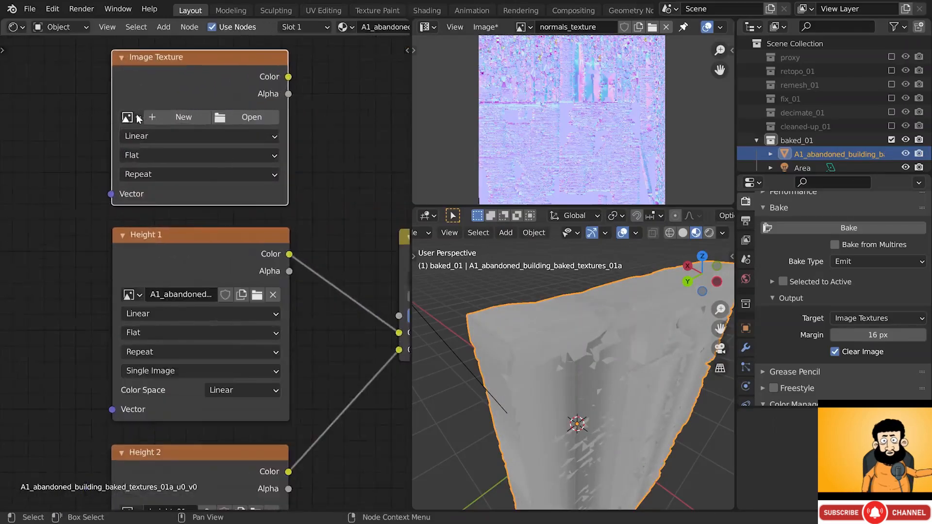
pyautogui.click(124, 143)
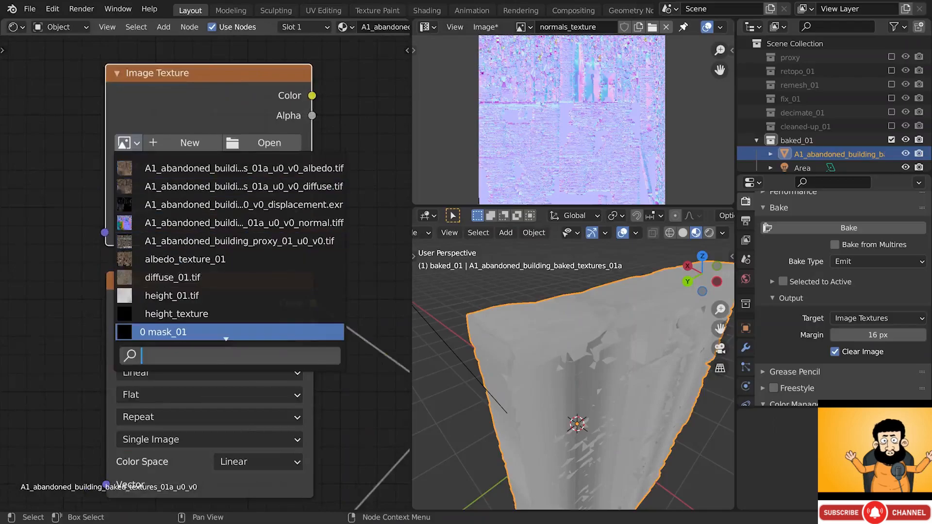
pyautogui.click(176, 332)
pyautogui.scroll(-4, 206, 78)
# - Connect mask_01's Color output to the Mix node's Fac socket
pyautogui.moveTo(258, 136); pyautogui.dragTo(160, 139, button='middle')
pyautogui.moveTo(188, 98); pyautogui.dragTo(285, 301)
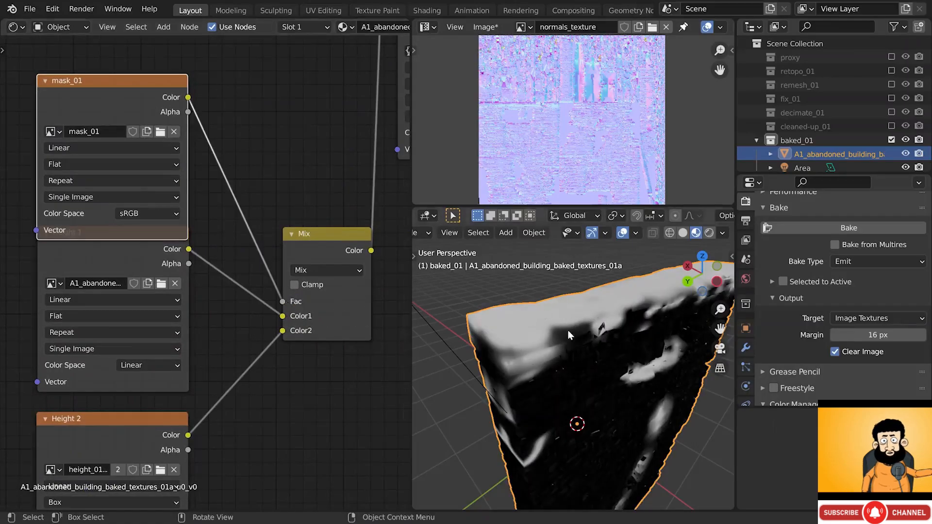
pyautogui.moveTo(170, 268); pyautogui.dragTo(182, 194, button='middle')
pyautogui.scroll(-2, 182, 194)
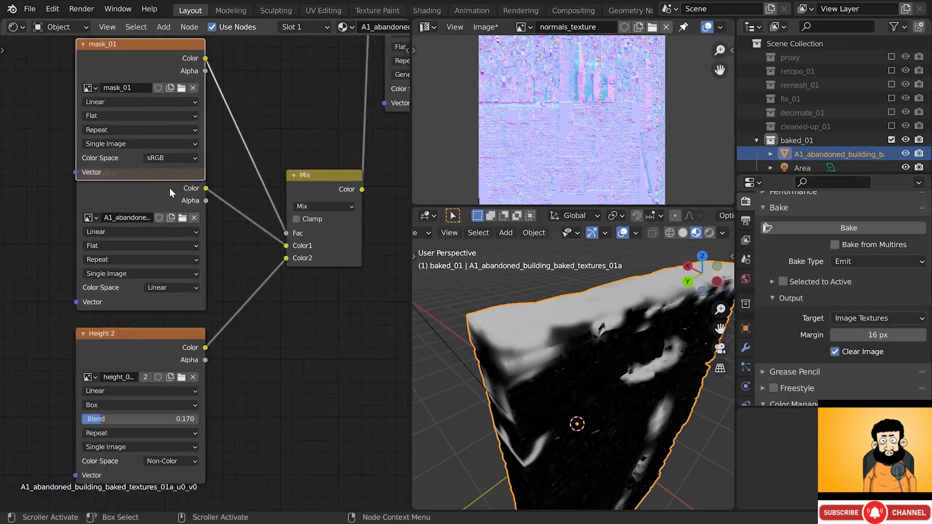
# - Insert an unclamped Map Range node between Height 2 and the Mix node's Color2
pyautogui.hotkey('shift', 'a')
pyautogui.moveTo(278, 349)
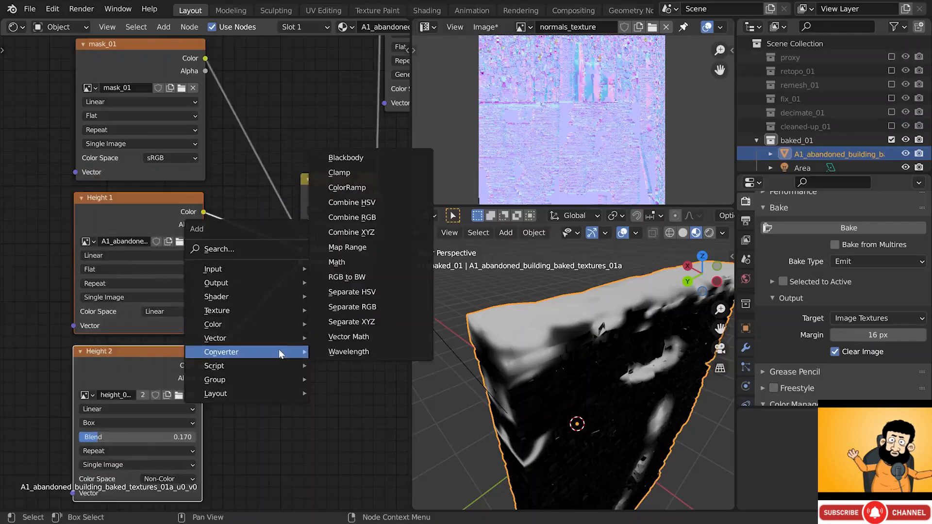
pyautogui.click(341, 248)
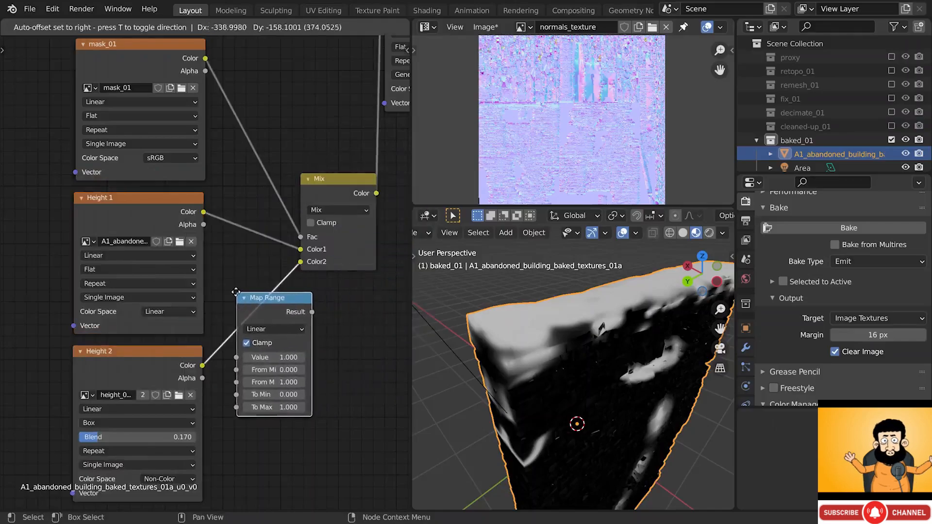
pyautogui.click(245, 293)
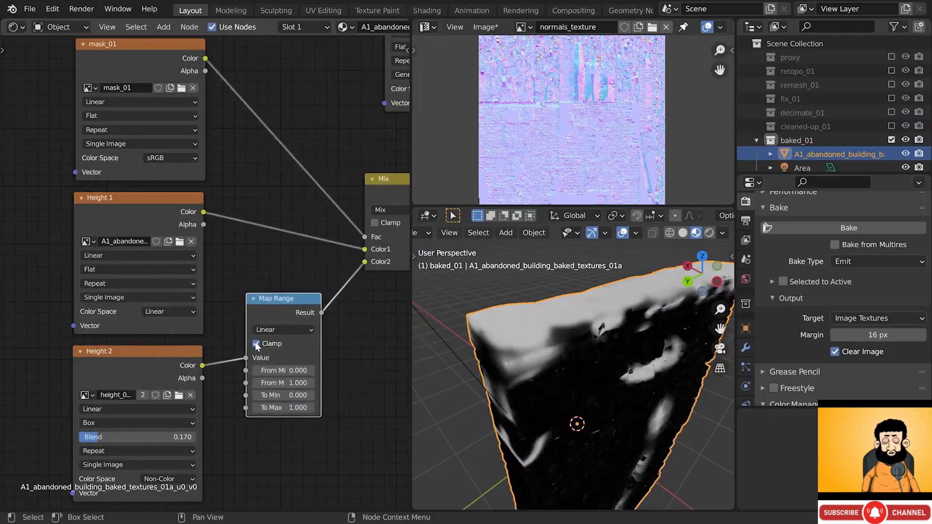
pyautogui.click(255, 344)
pyautogui.moveTo(288, 349)
pyautogui.mouseDown(button='middle')
pyautogui.moveTo(285, 333)
pyautogui.moveTo(274, 339)
pyautogui.mouseUp(button='middle')
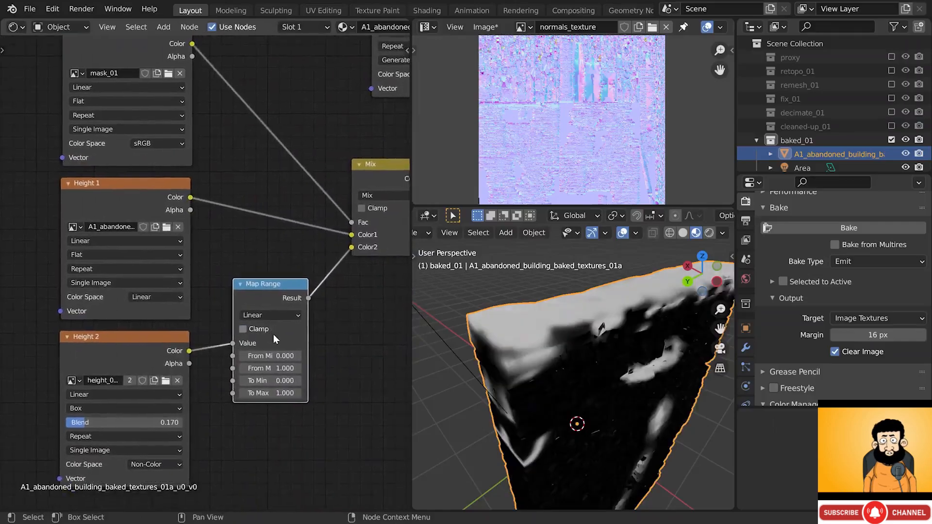
# - Adjust the Map Range To Min and To Max toward -0.17 and 0.15
pyautogui.scroll(3, 286, 368)
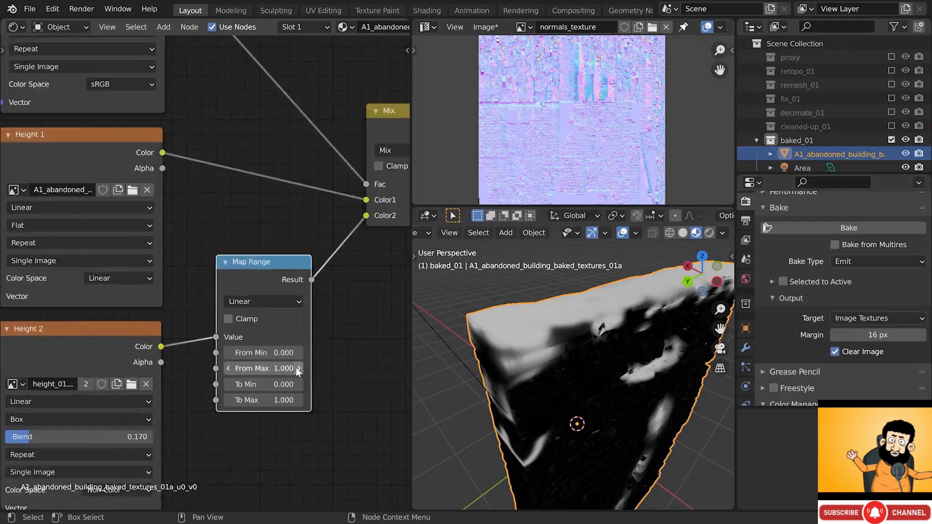
pyautogui.scroll(1, 275, 382)
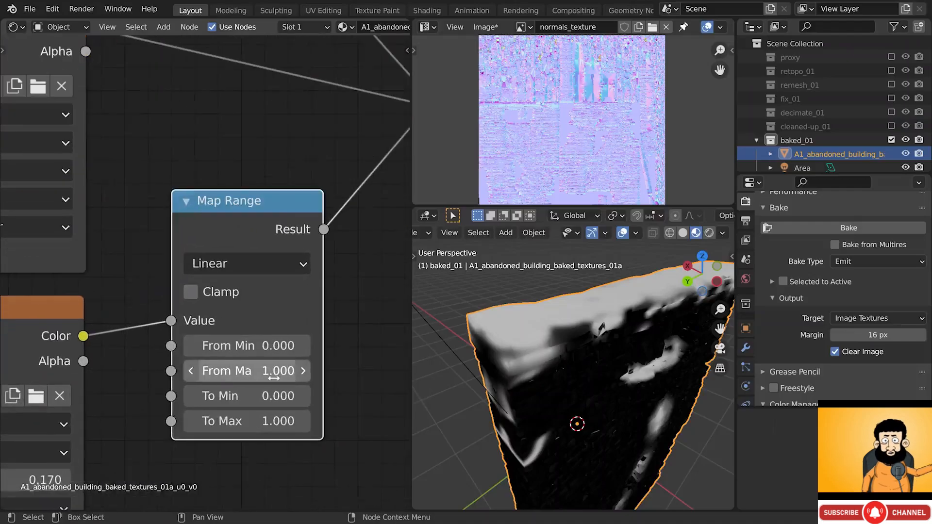
pyautogui.moveTo(277, 387); pyautogui.dragTo(272, 301, button='middle')
pyautogui.click(271, 302)
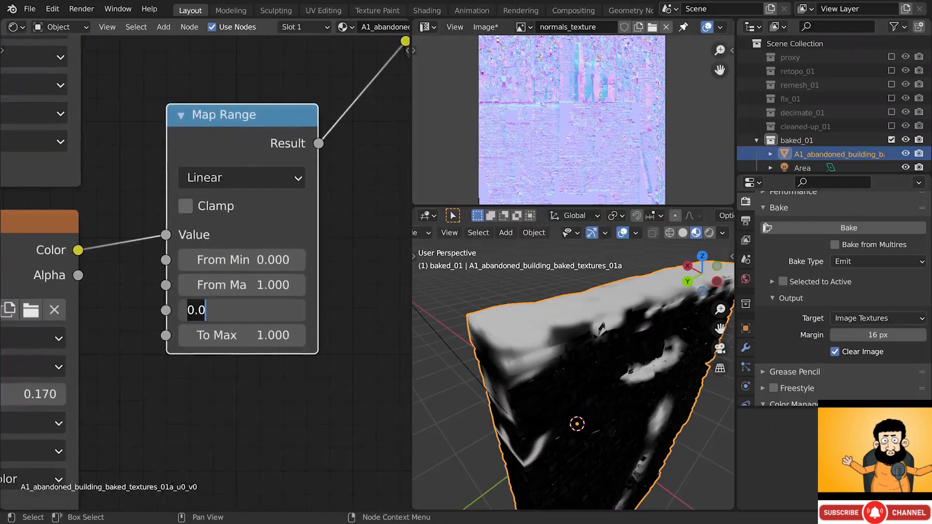
pyautogui.write('-1')
pyautogui.press('Return')
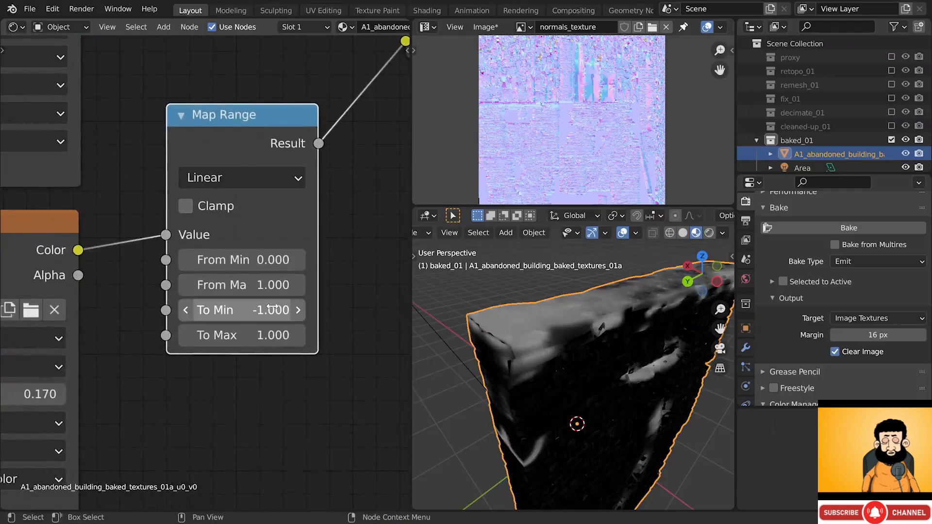
pyautogui.click(272, 335)
pyautogui.press('Return')
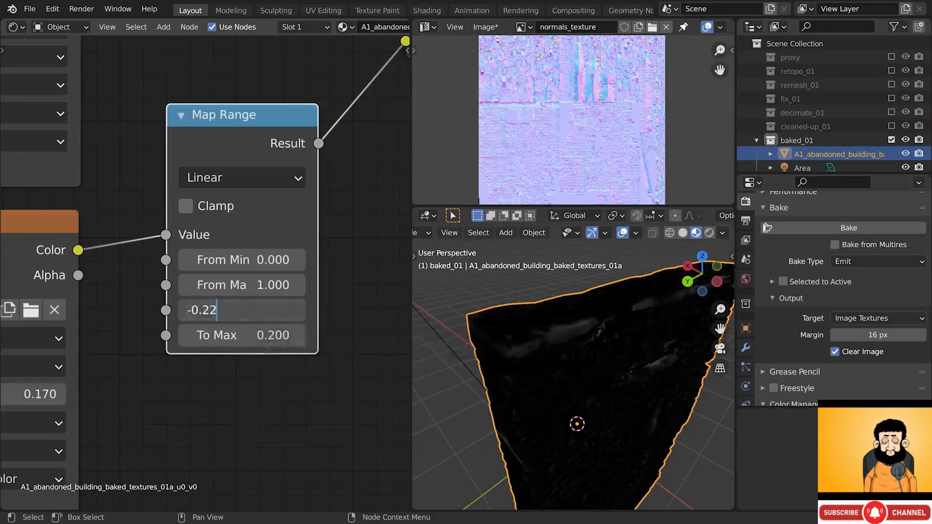
pyautogui.press('Return')
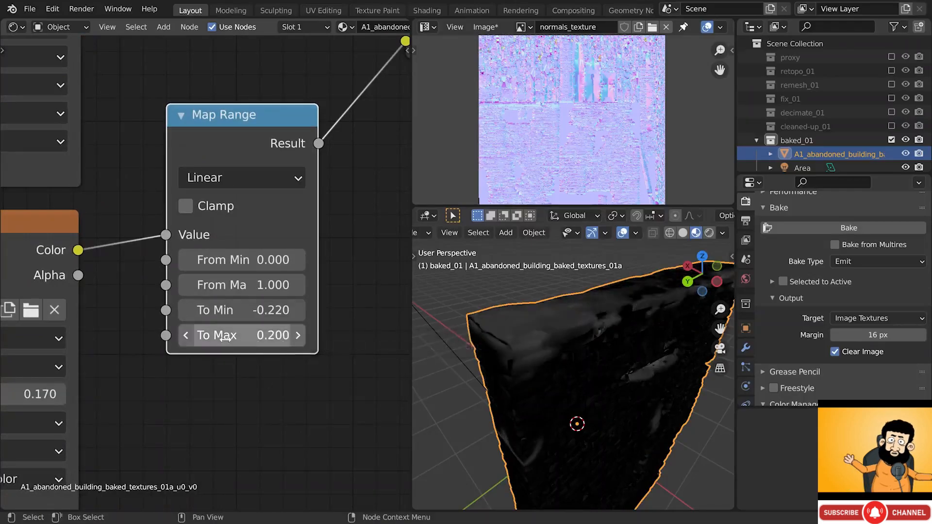
pyautogui.click(226, 340)
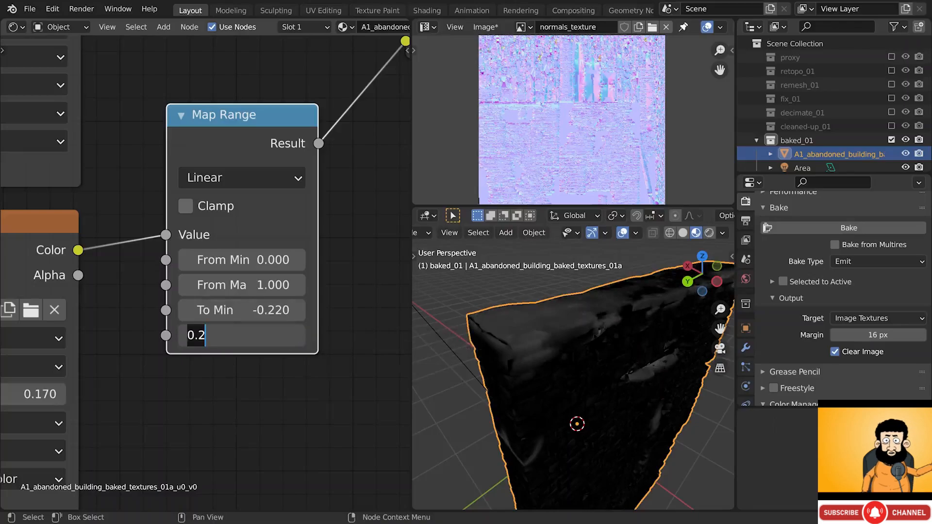
pyautogui.doubleClick(226, 340)
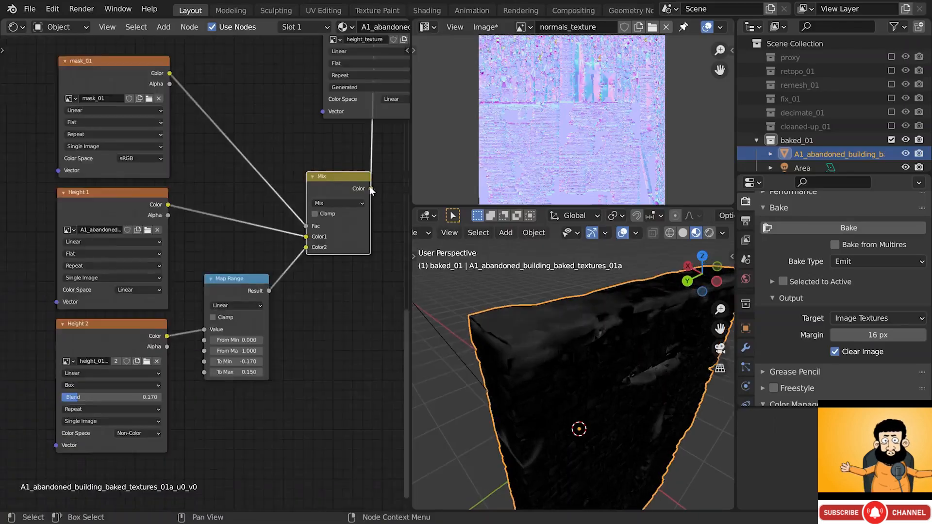
# - Pan across the node graph and select the height_texture node
pyautogui.moveTo(369, 185); pyautogui.dragTo(241, 236, button='middle')
pyautogui.scroll(-3, 267, 160)
pyautogui.moveTo(278, 149); pyautogui.dragTo(280, 251, button='middle')
pyautogui.scroll(3, 272, 204)
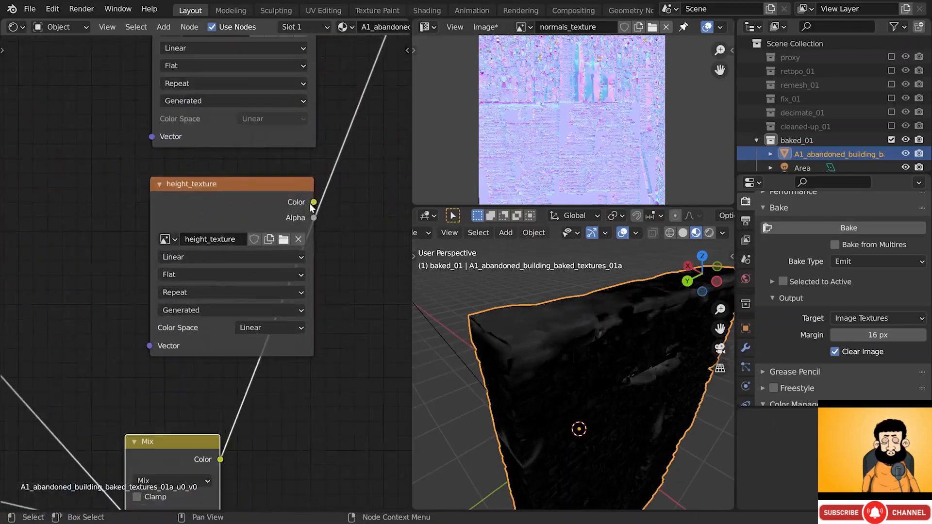
pyautogui.click(217, 188)
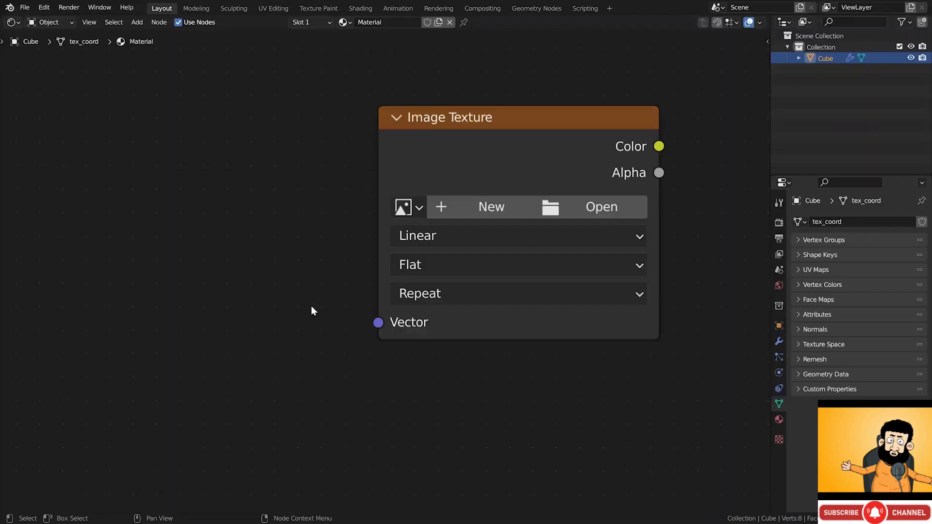
# - In the cube's node graph, add a Texture Coordinate node left of the Image Texture
pyautogui.scroll(-2, 318, 316)
pyautogui.moveTo(324, 320); pyautogui.dragTo(421, 285, button='middle')
pyautogui.scroll(-1, 421, 284)
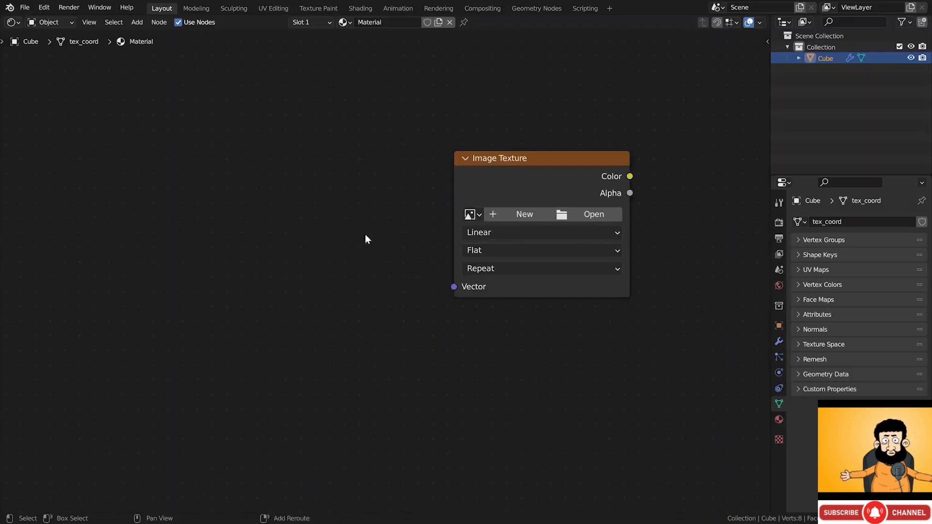
pyautogui.hotkey('shift', 'a')
pyautogui.click(362, 349)
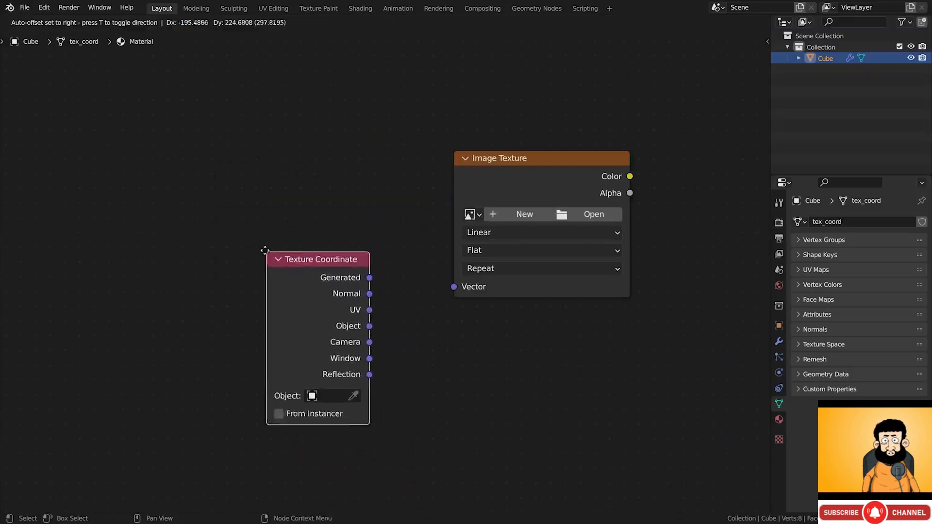
pyautogui.click(198, 148)
# - Feed the Object coordinates into the Image Texture and set its projection to Box
pyautogui.moveTo(298, 204); pyautogui.dragTo(453, 287)
pyautogui.moveTo(300, 220); pyautogui.dragTo(453, 286)
pyautogui.click(487, 250)
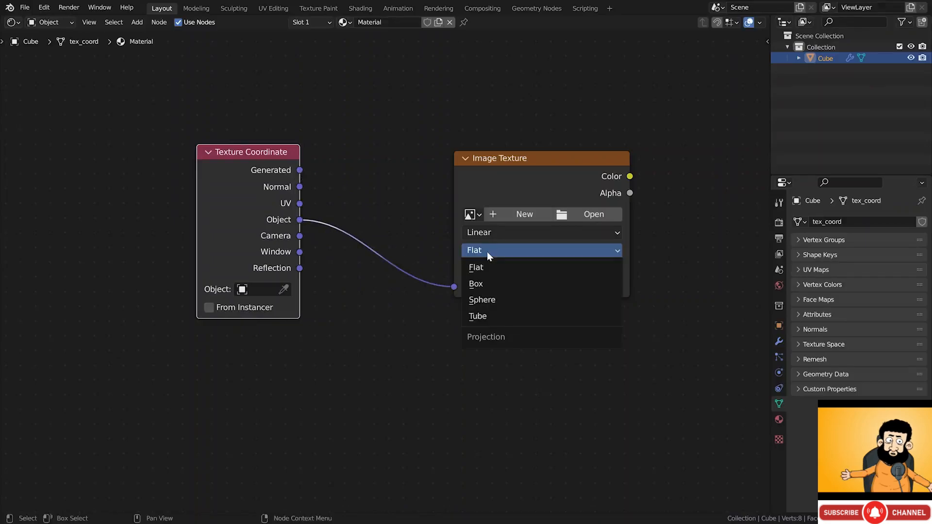
pyautogui.click(486, 284)
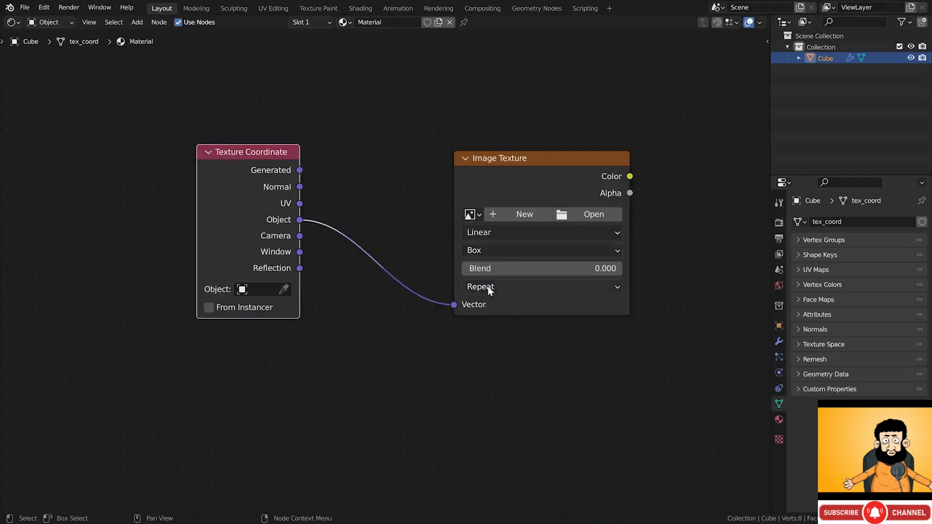
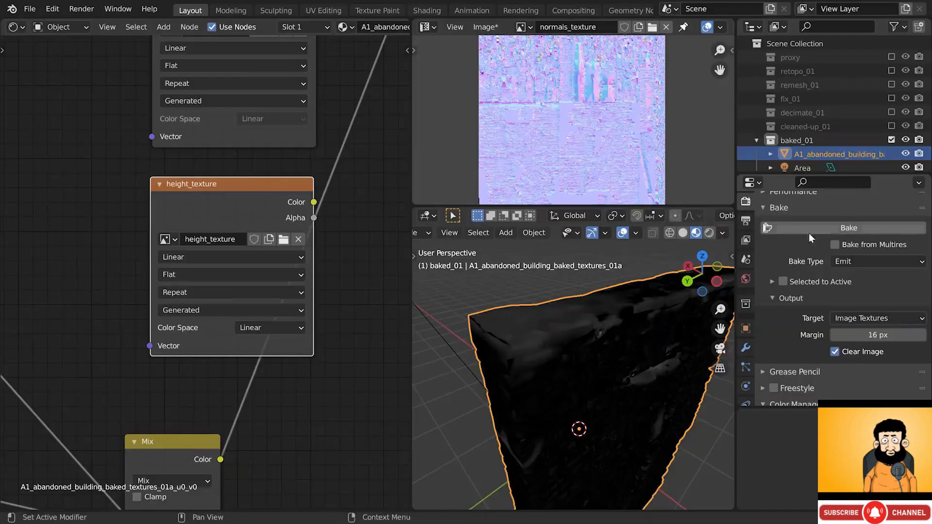
# - Bake the height texture and show it full-window in the Image Editor
pyautogui.click(854, 228)
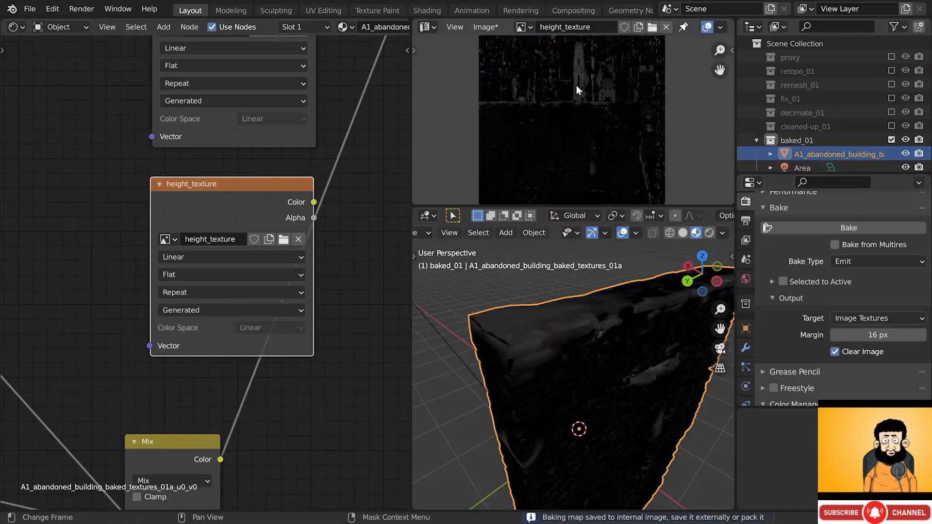
pyautogui.hotkey('ctrl', 'space')
pyautogui.scroll(3, 426, 267)
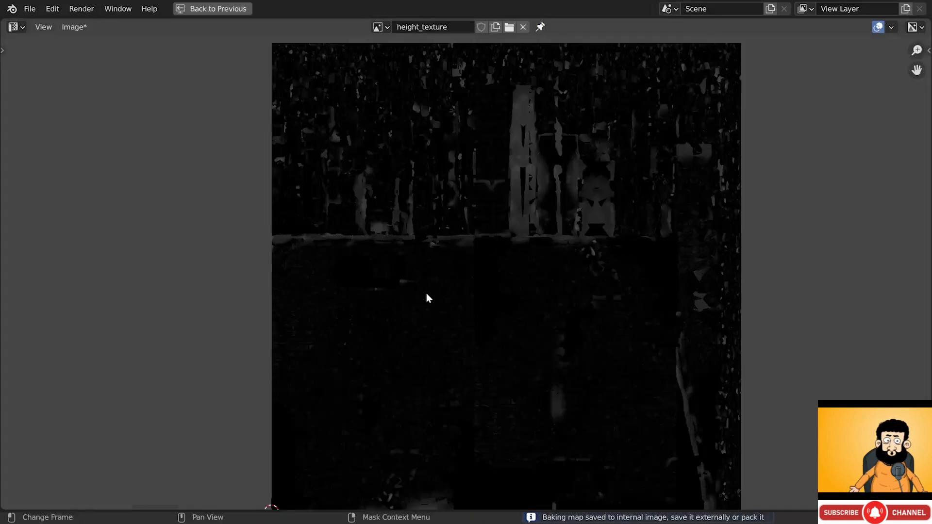
pyautogui.press('Home')
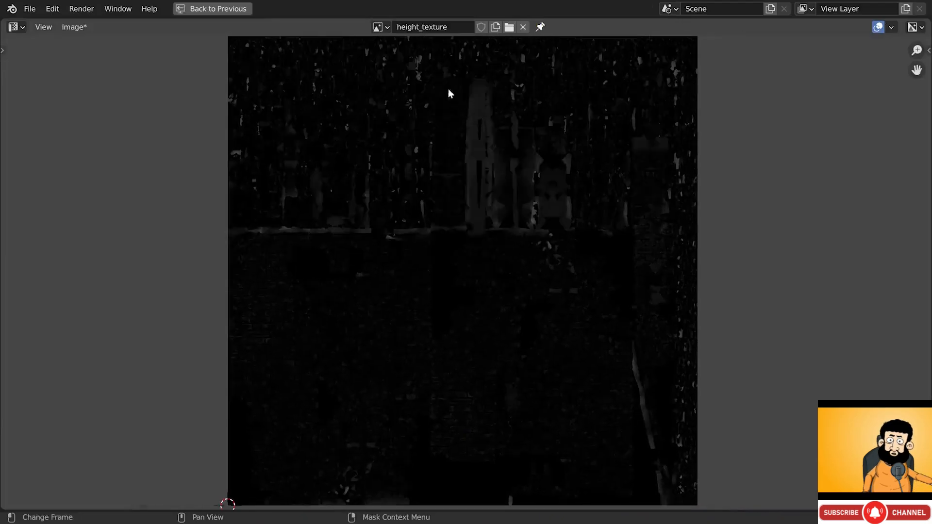
# - Save the bake as OpenEXR height_texture.exr in a new 07_baked_textures_v2 folder
pyautogui.click(75, 27)
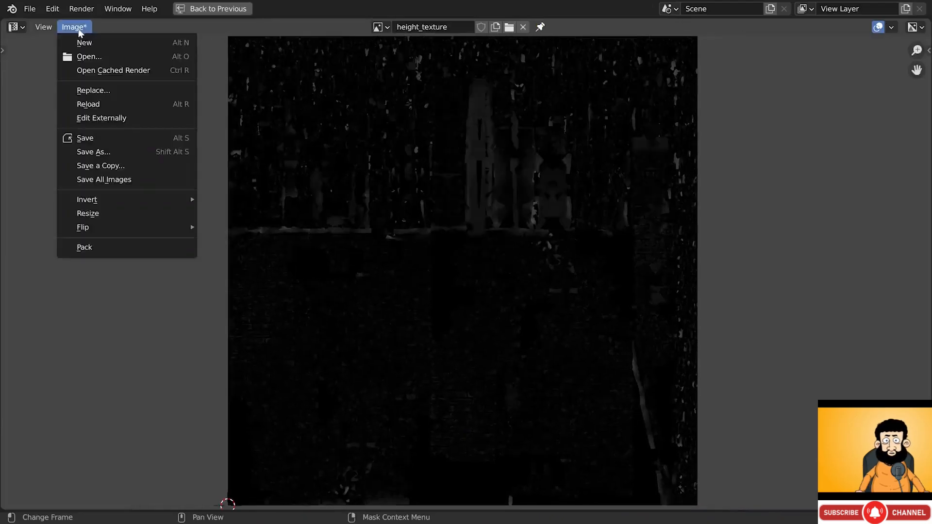
pyautogui.click(92, 152)
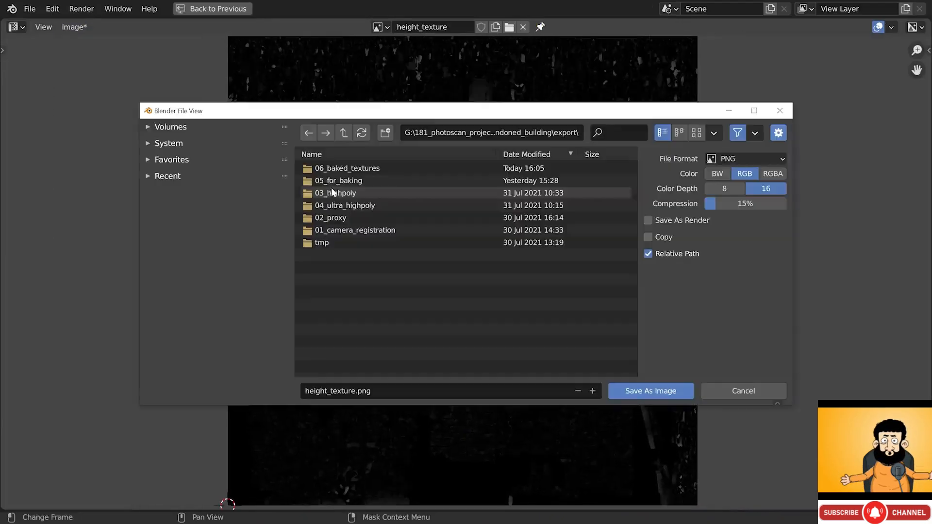
pyautogui.click(385, 132)
pyautogui.write('07_baked_textures_v2')
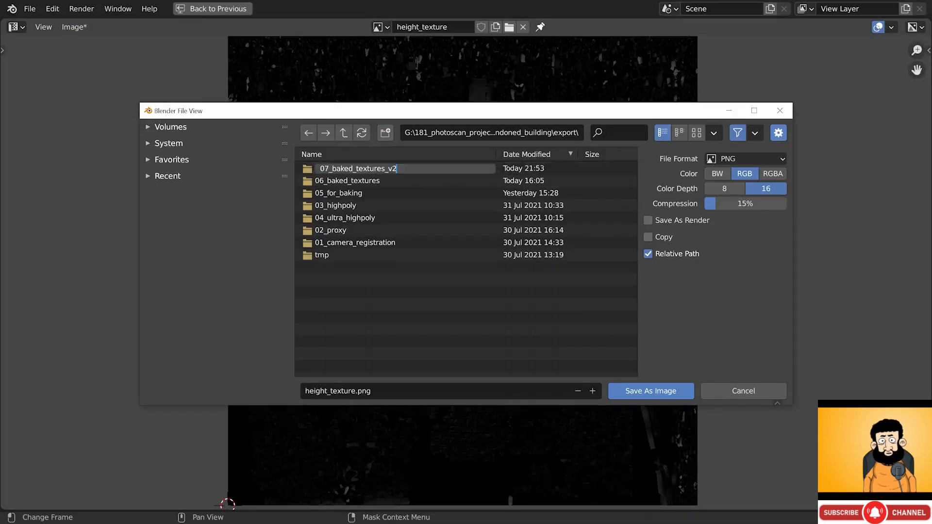
pyautogui.press('Return')
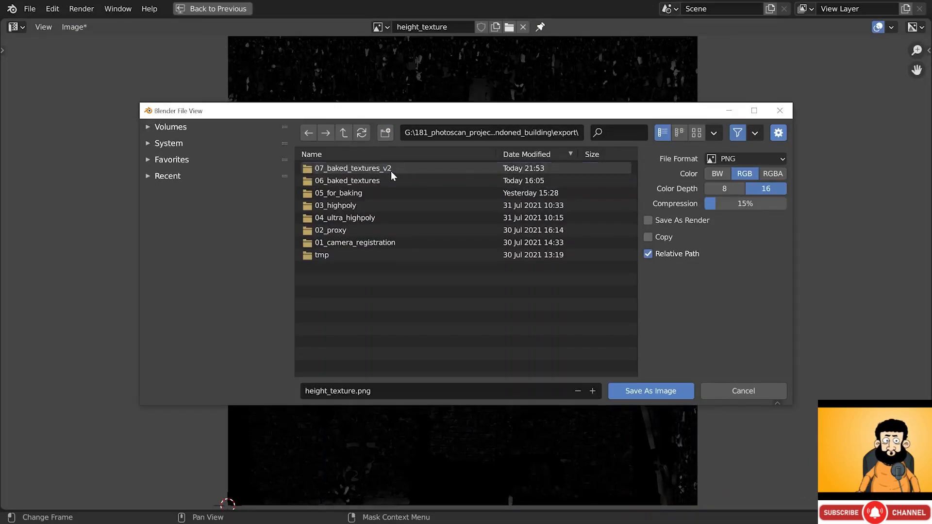
pyautogui.doubleClick(391, 171)
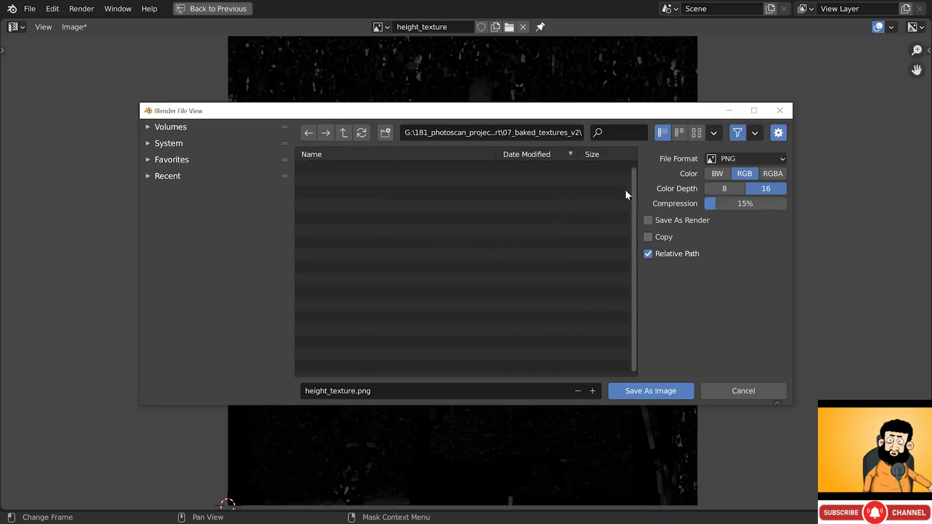
pyautogui.click(745, 158)
pyautogui.click(699, 243)
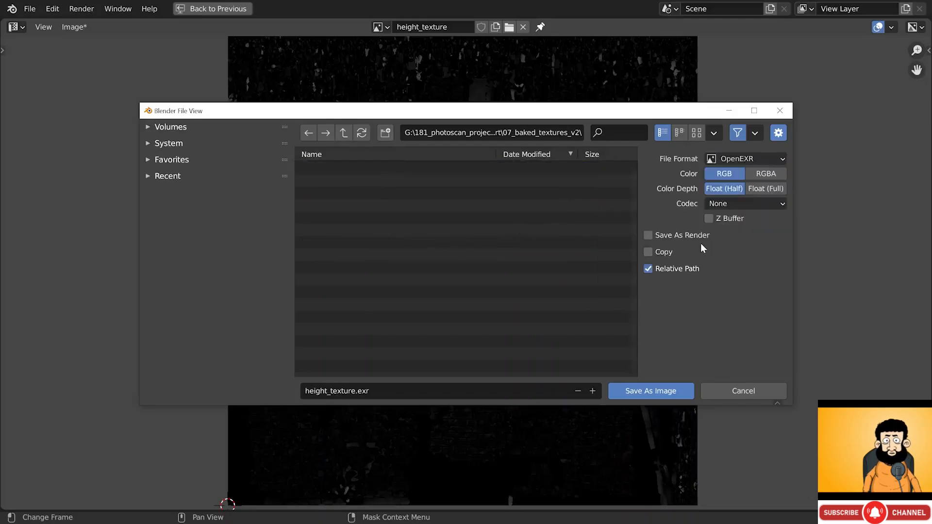
pyautogui.click(669, 391)
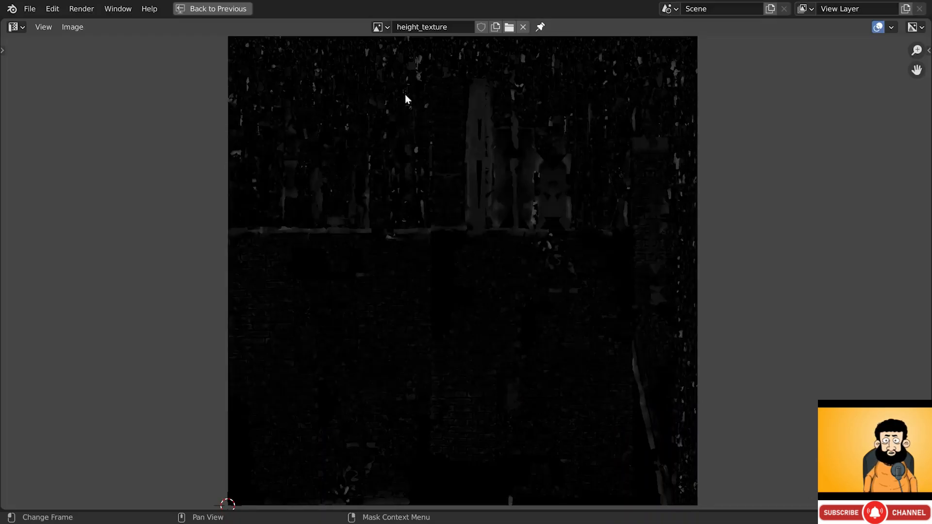
# - Save the normals_texture bake as OpenEXR normals_texture.exr
pyautogui.click(381, 27)
pyautogui.scroll(-3, 456, 146)
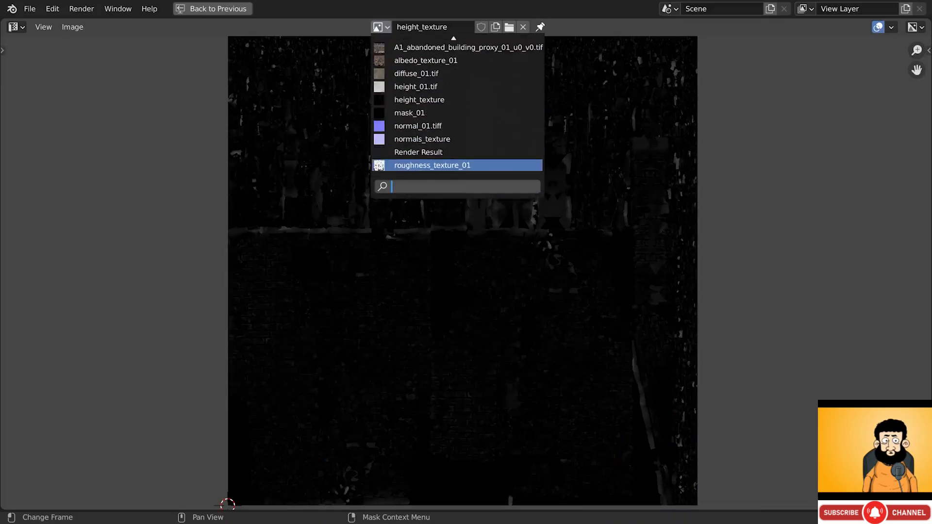
pyautogui.click(418, 139)
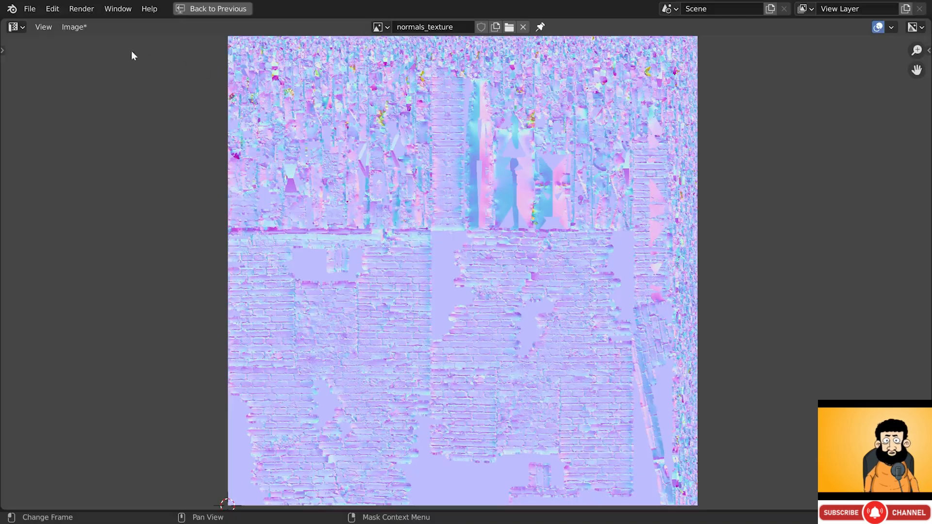
pyautogui.click(82, 26)
pyautogui.click(95, 151)
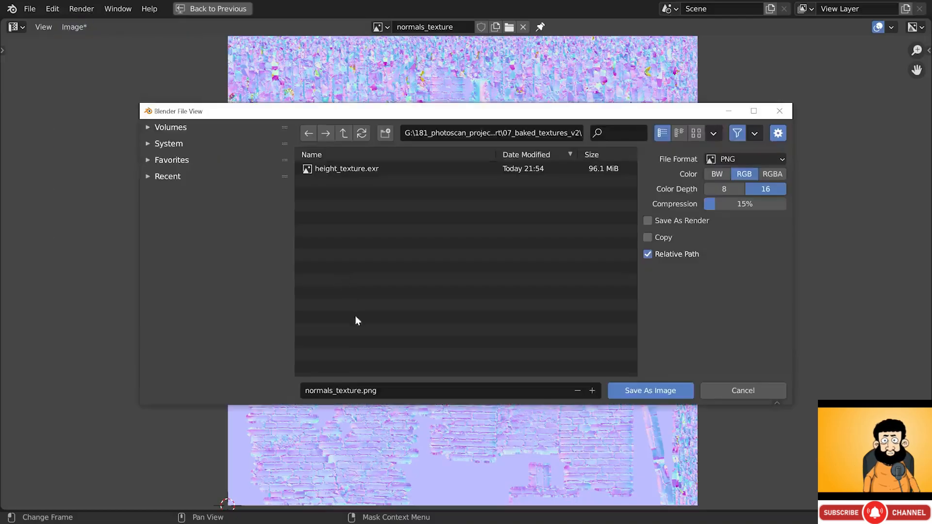
pyautogui.click(732, 160)
pyautogui.click(723, 242)
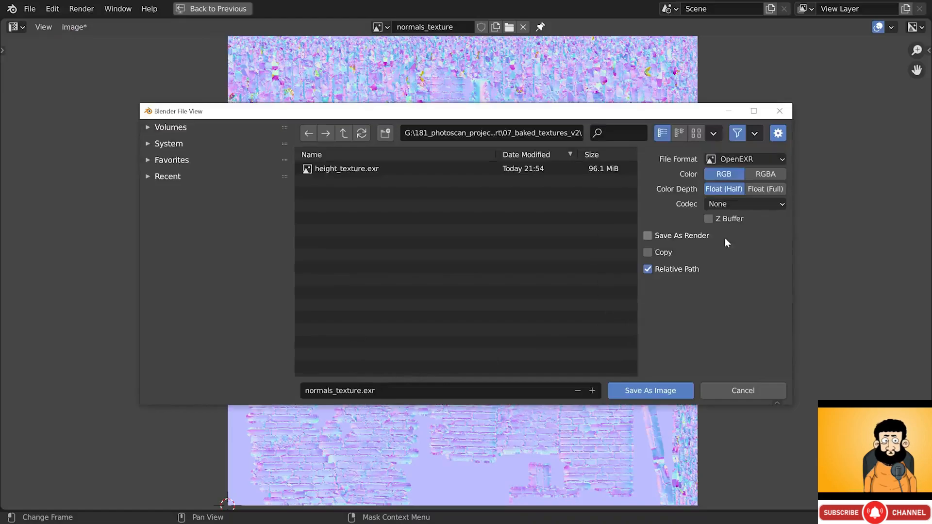
pyautogui.click(666, 391)
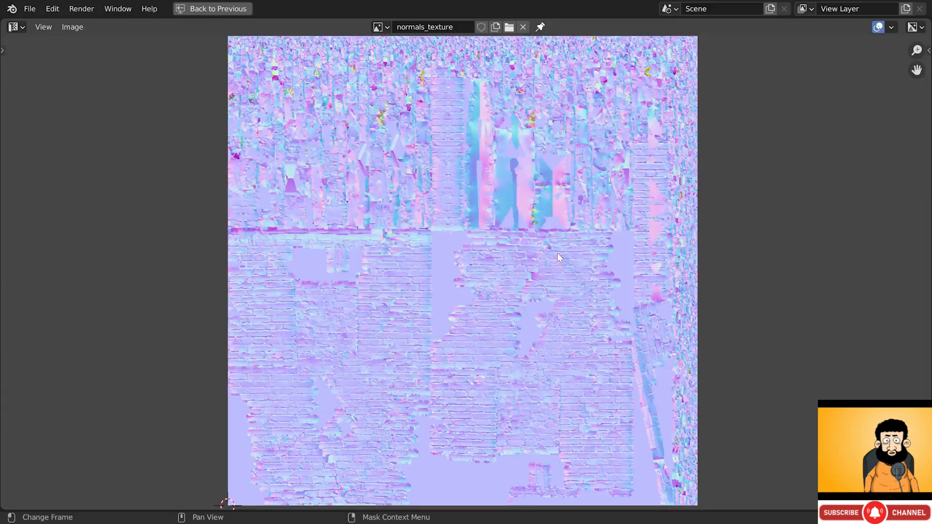
# - Save the roughness_texture_01 bake as an OpenEXR file
pyautogui.click(377, 28)
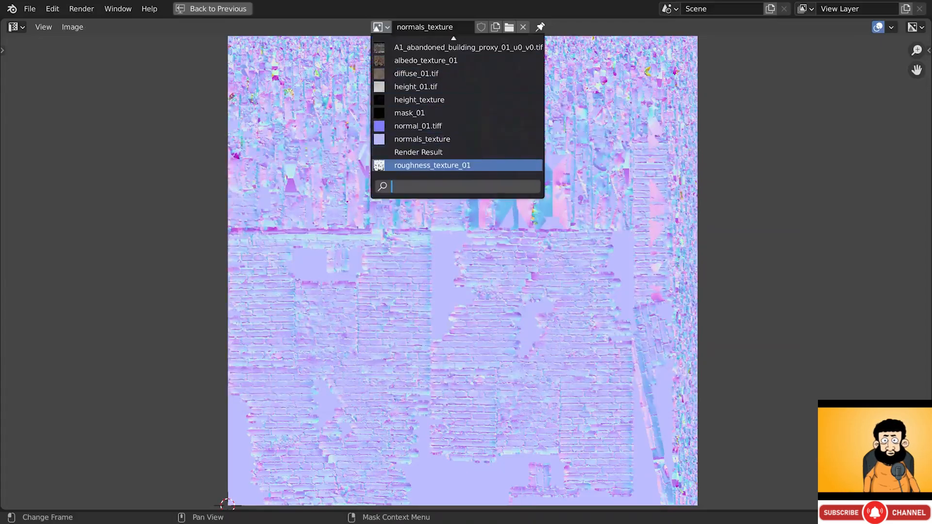
pyautogui.click(425, 166)
pyautogui.click(73, 27)
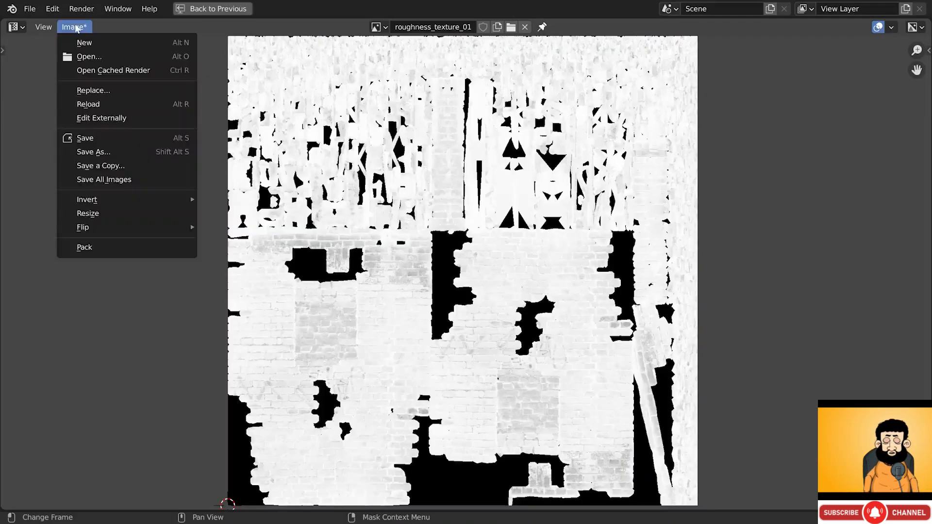
pyautogui.click(92, 152)
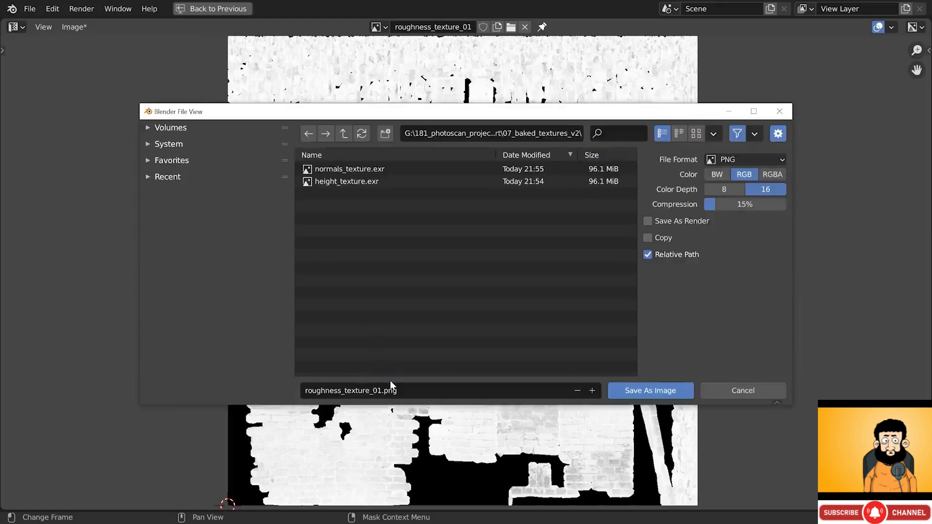
pyautogui.click(730, 163)
pyautogui.click(695, 240)
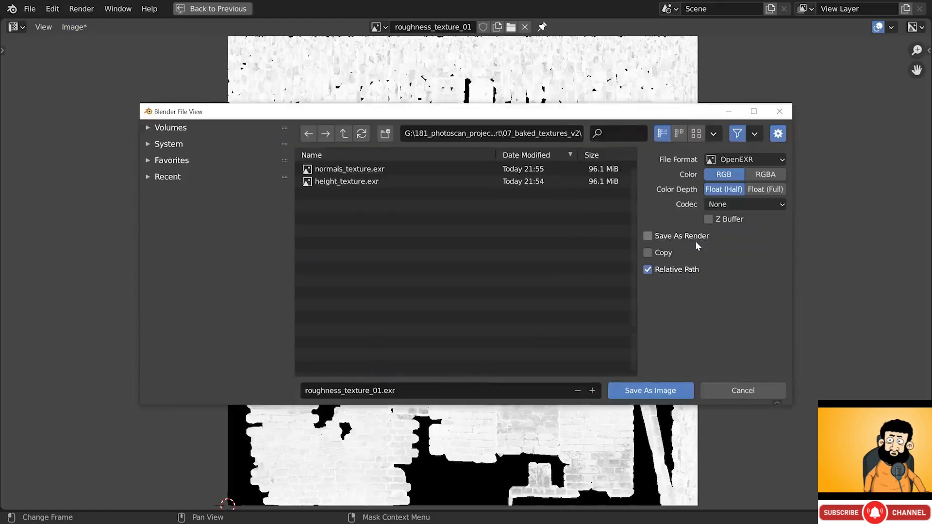
pyautogui.click(666, 387)
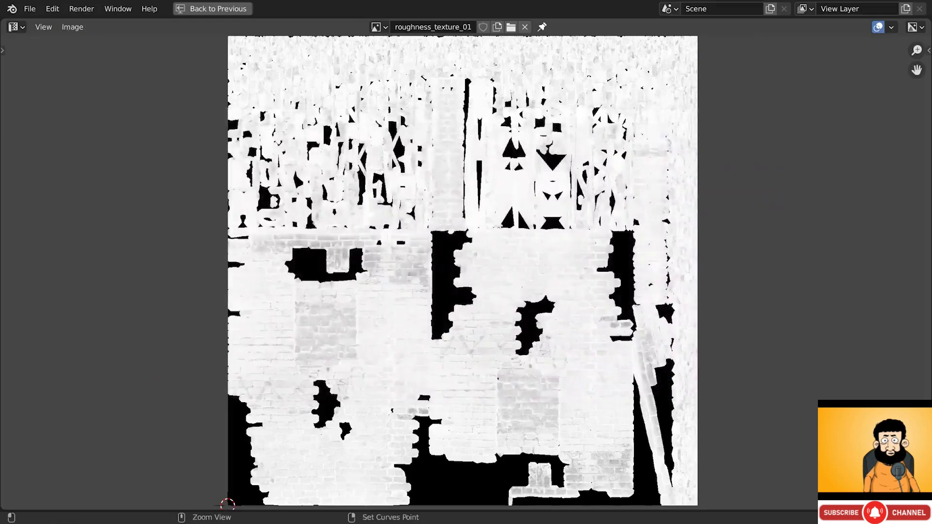
# - Save the albedo bake as TIFF albedo_texture_01.tif
pyautogui.click(73, 26)
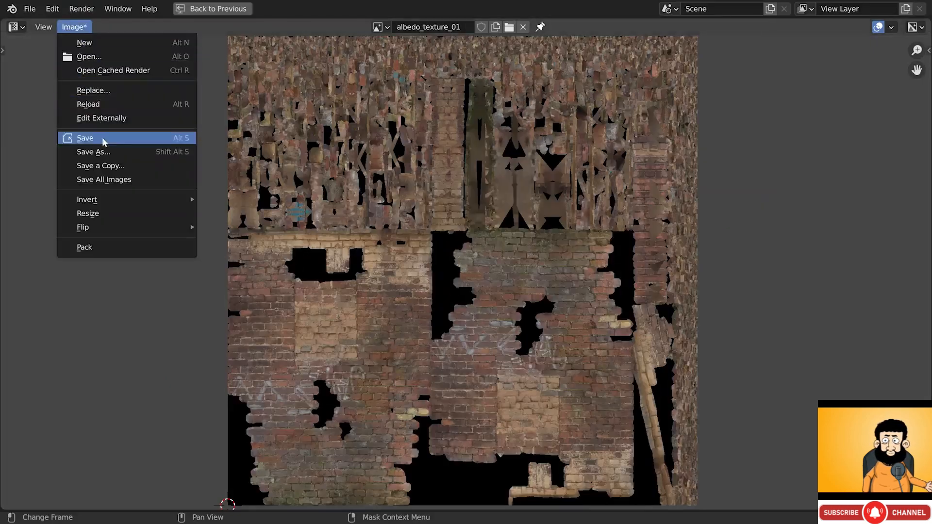
pyautogui.click(78, 140)
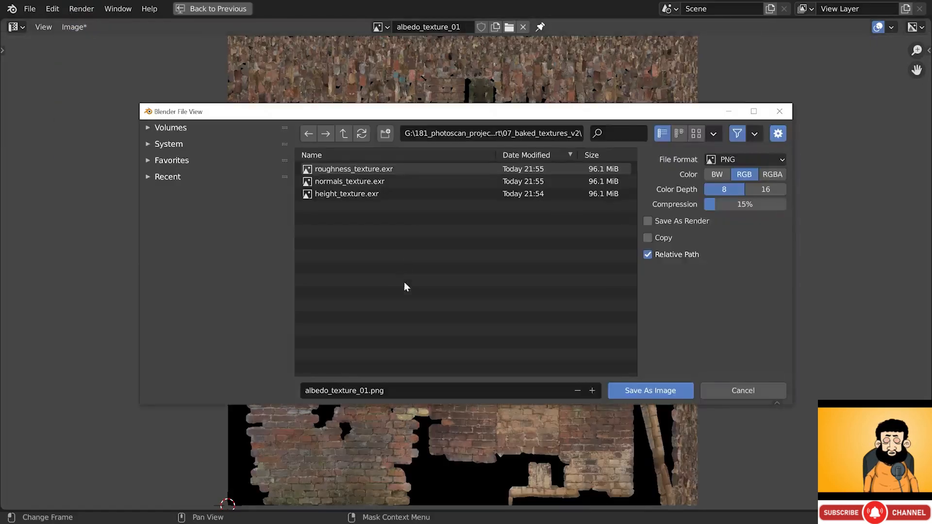
pyautogui.click(747, 157)
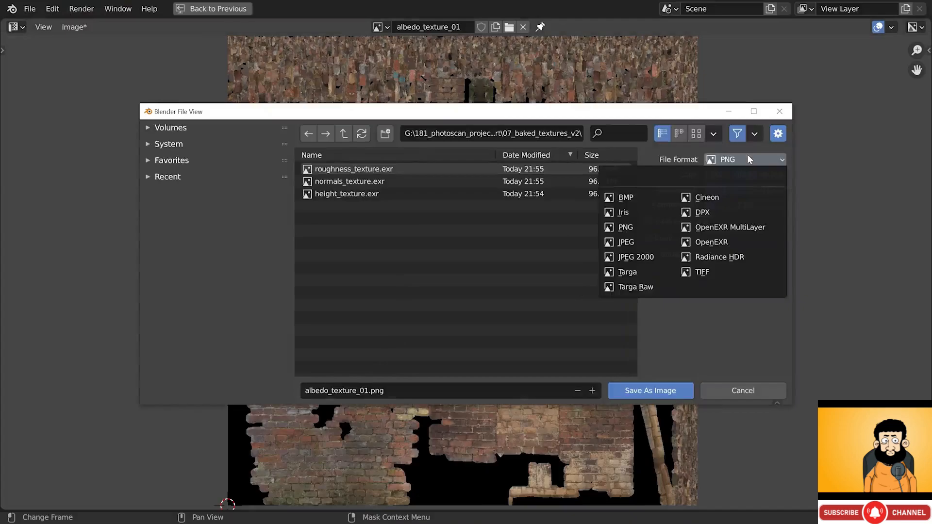
pyautogui.click(708, 273)
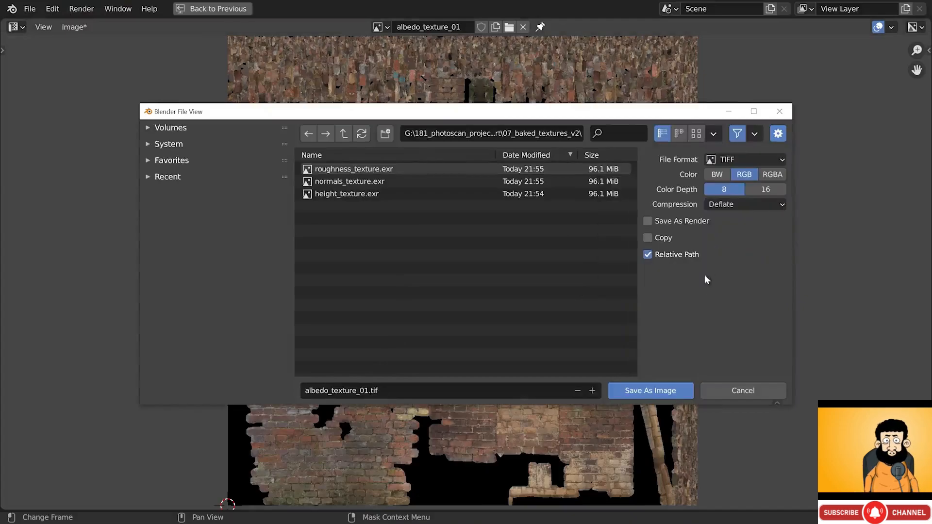
pyautogui.click(660, 390)
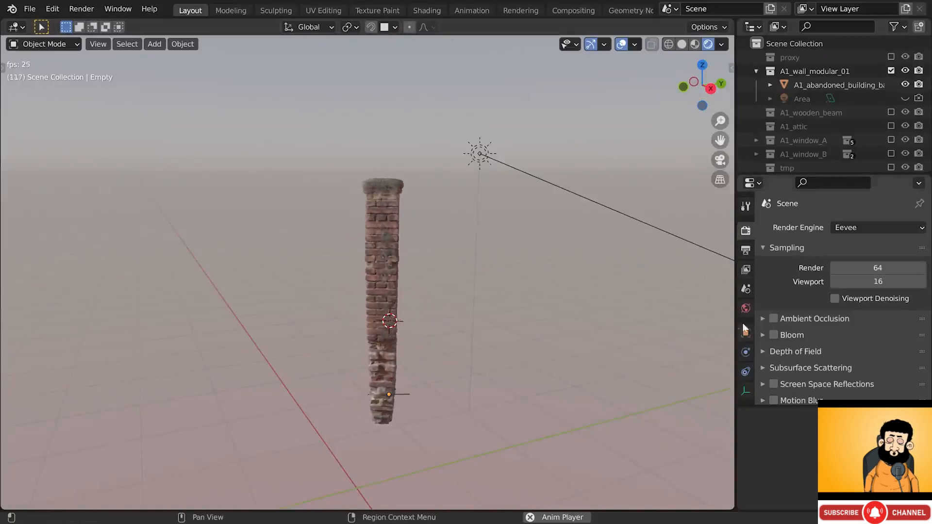
pyautogui.click(774, 319)
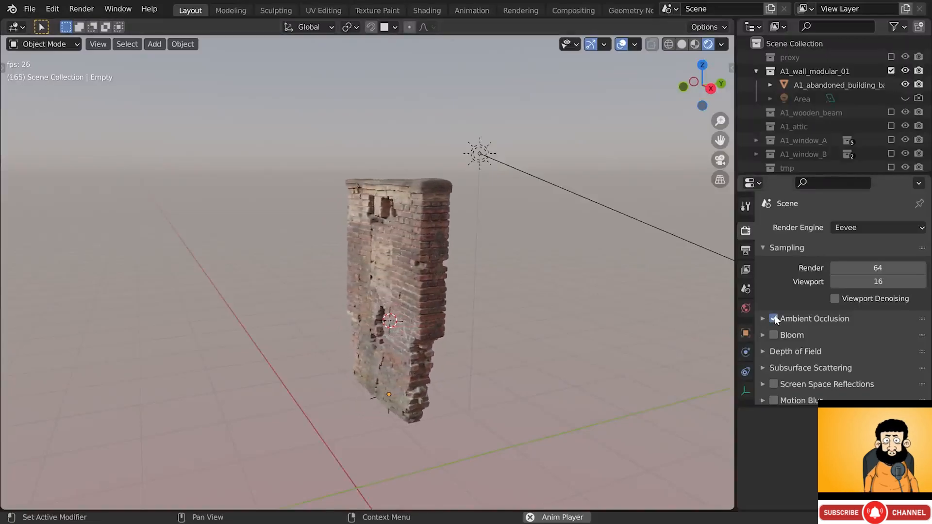
pyautogui.click(774, 318)
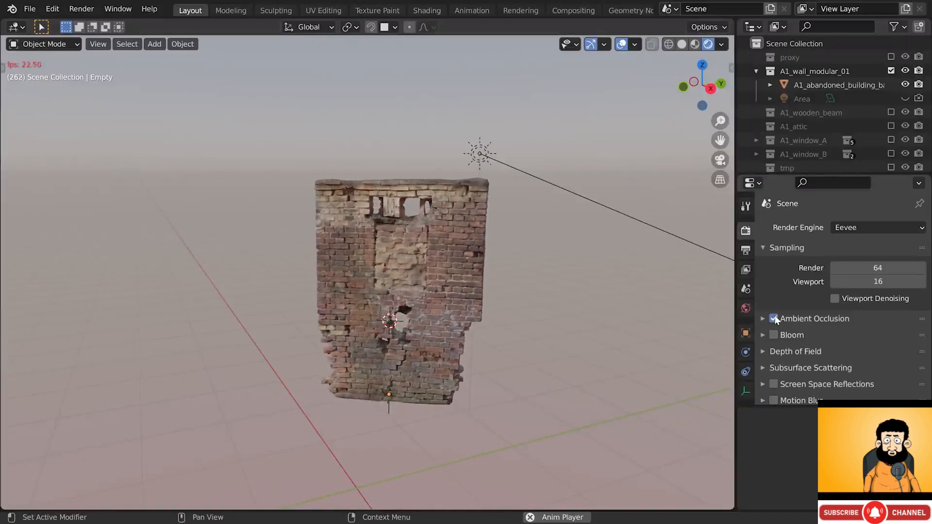
pyautogui.click(774, 319)
pyautogui.moveTo(436, 325); pyautogui.dragTo(435, 301, button='middle')
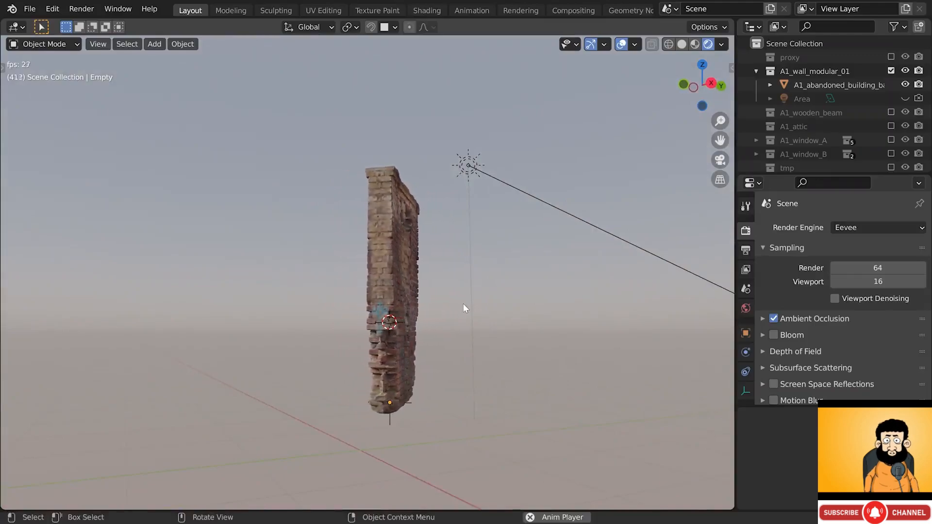
pyautogui.hotkey('shift', 'w')
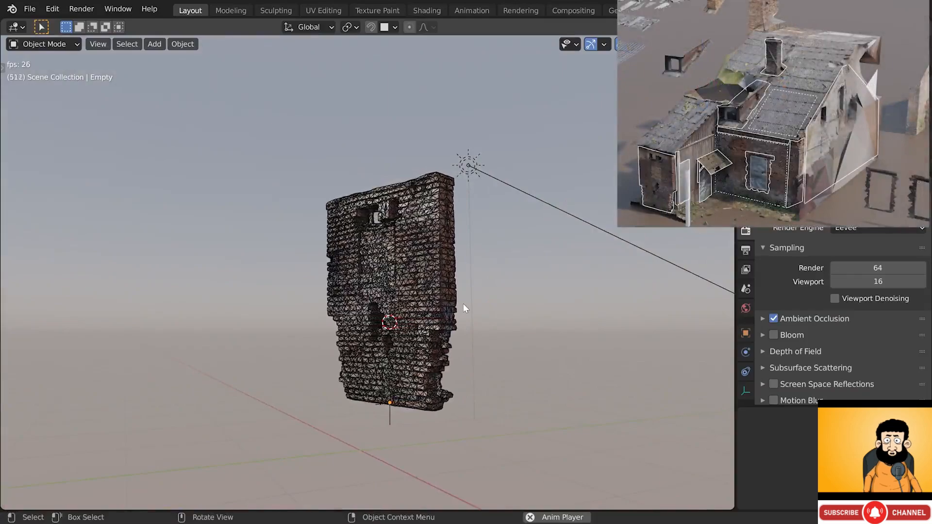
pyautogui.hotkey('shift', 'w')
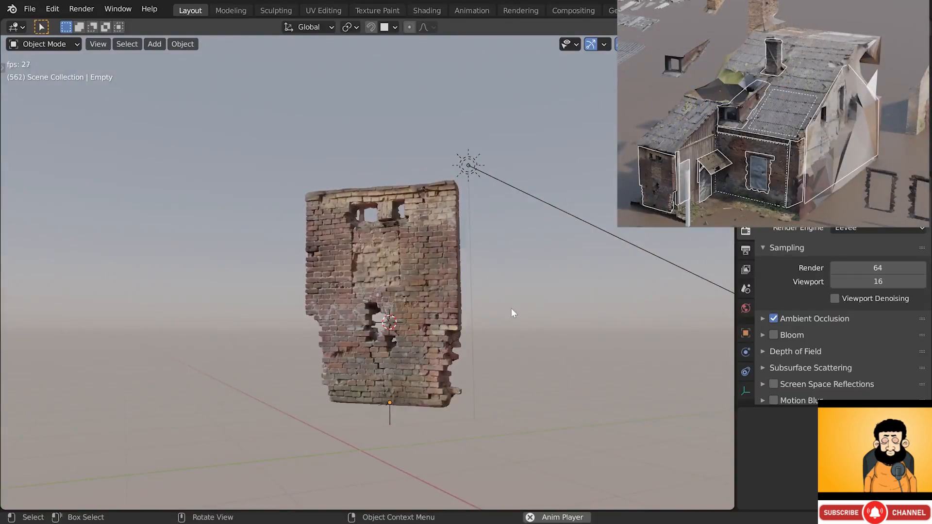
pyautogui.hotkey('shift', 'w')
pyautogui.hotkey('shift', 'w')
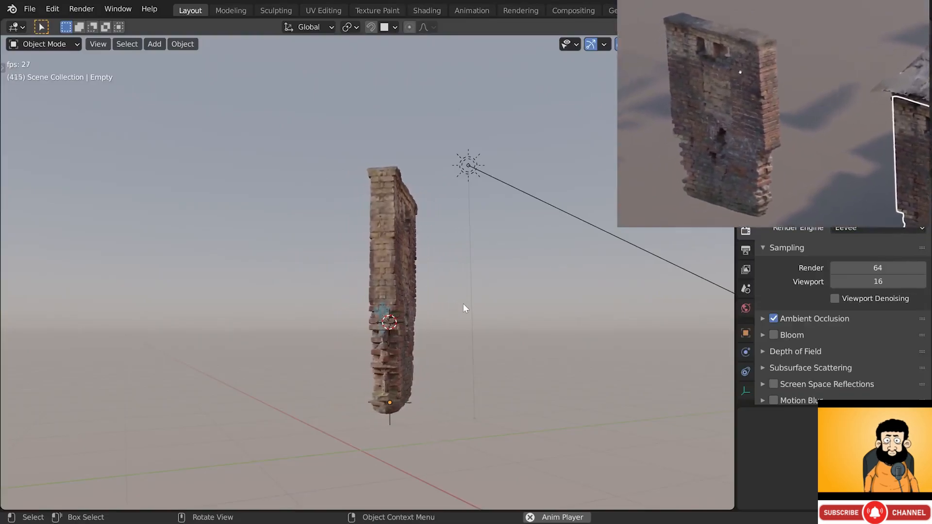
pyautogui.hotkey('shift', 'w')
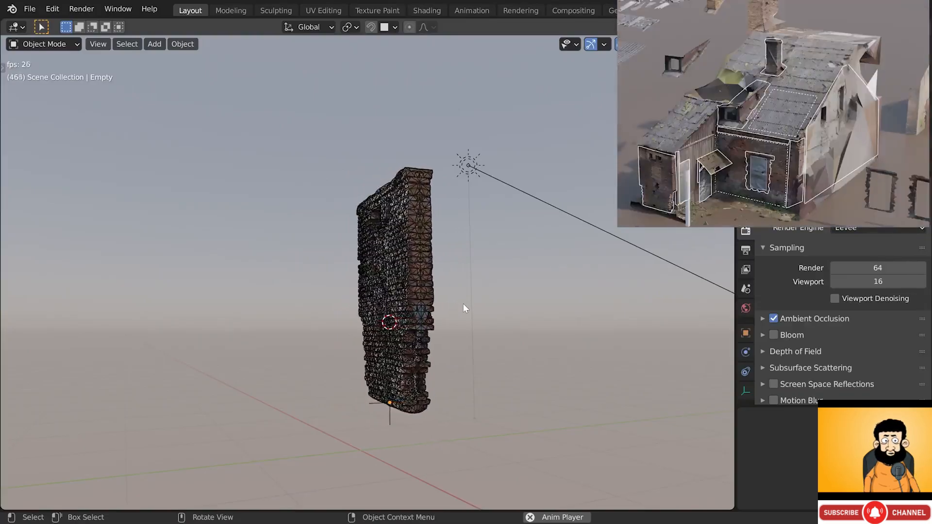
pyautogui.hotkey('shift', 'w')
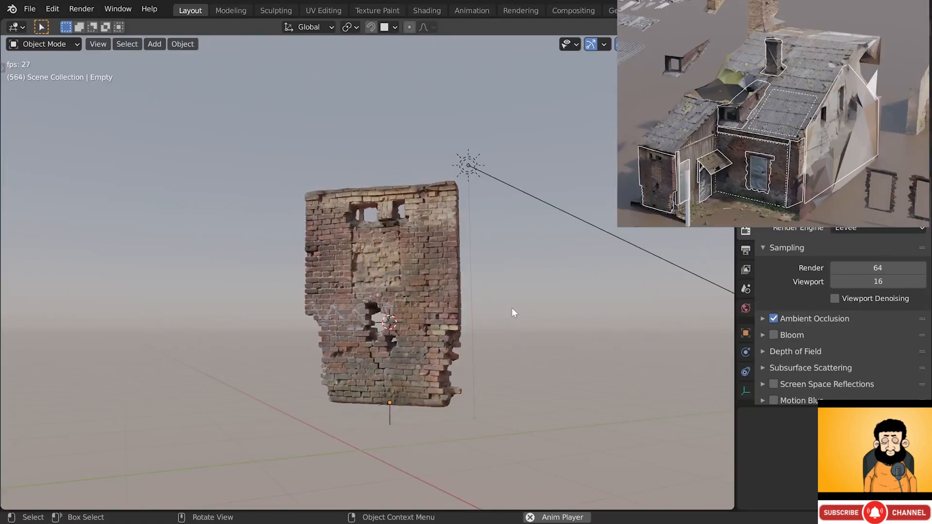
pyautogui.hotkey('shift', 'w')
pyautogui.hotkey('shift', 'w')
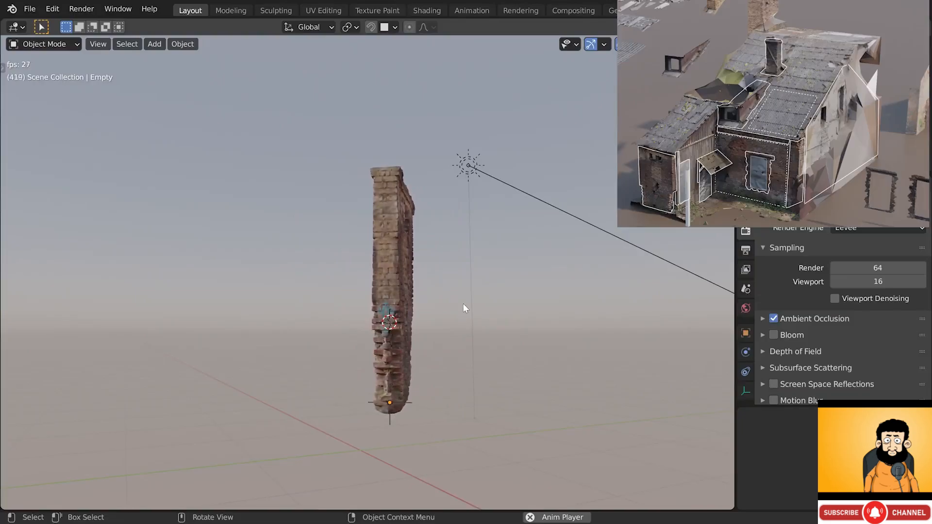
pyautogui.hotkey('shift', 'w')
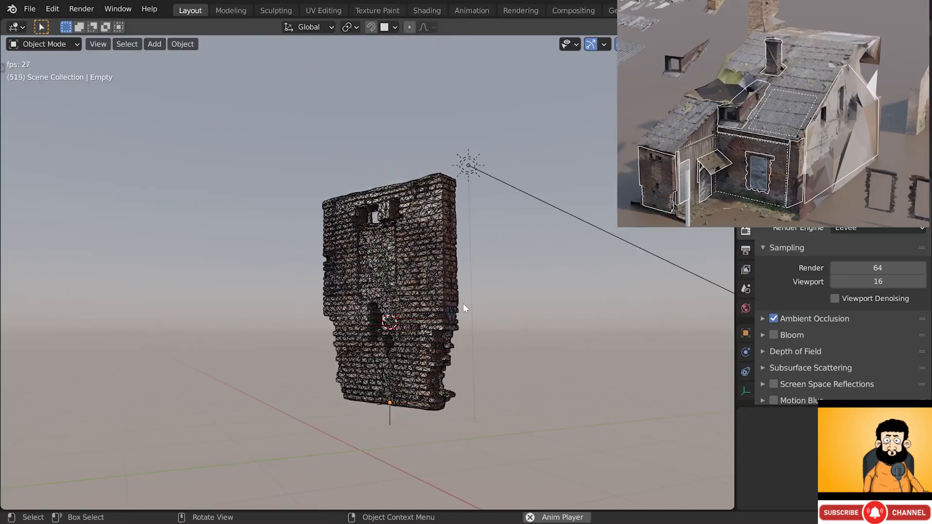
pyautogui.hotkey('shift', 'w')
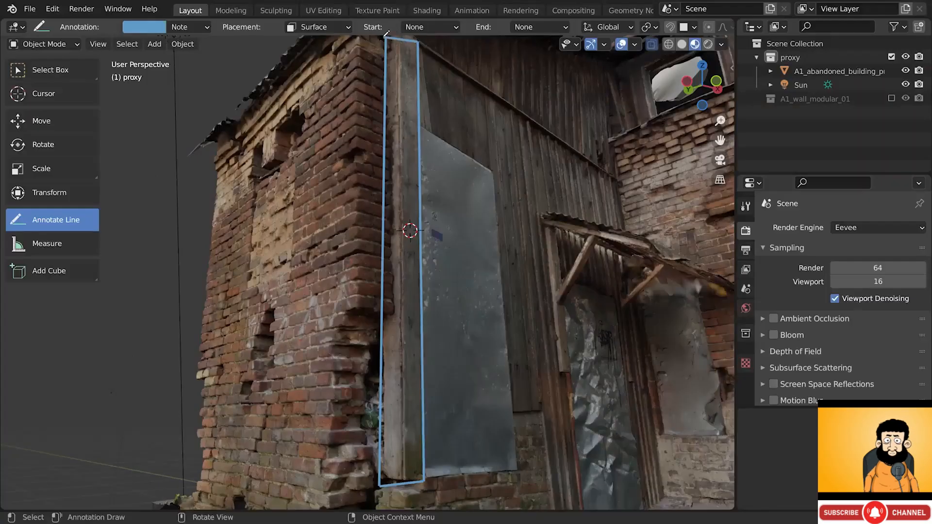
# - Place the 3D cursor on the shed wall and add a plane there
pyautogui.moveTo(398, 116); pyautogui.dragTo(380, 151, button='middle')
pyautogui.scroll(2, 380, 152)
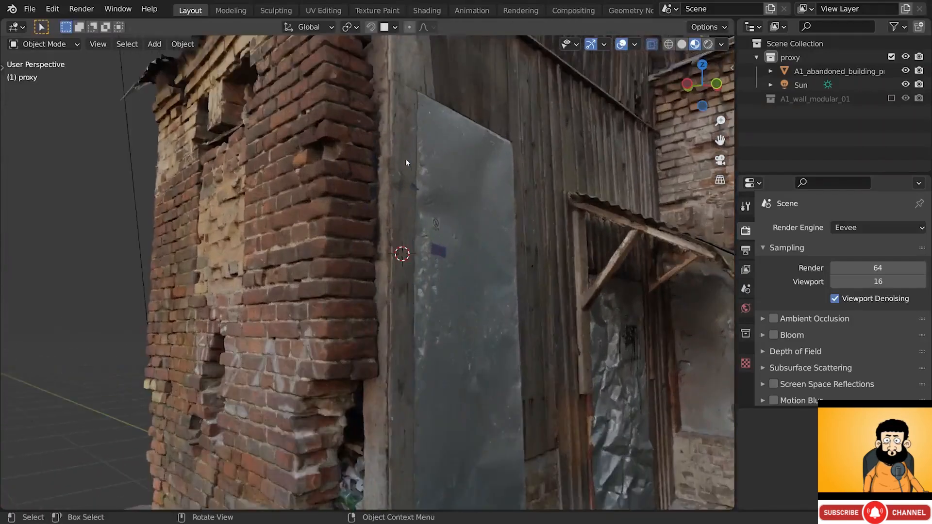
pyautogui.moveTo(406, 159); pyautogui.dragTo(369, 146, button='middle')
pyautogui.scroll(2, 377, 73)
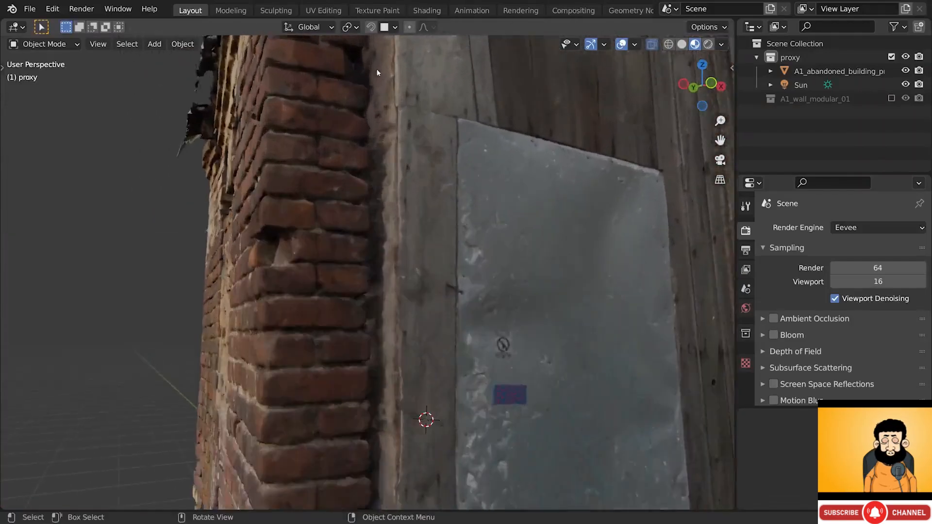
pyautogui.moveTo(377, 72); pyautogui.dragTo(388, 204, button='middle')
pyautogui.scroll(-5, 388, 204)
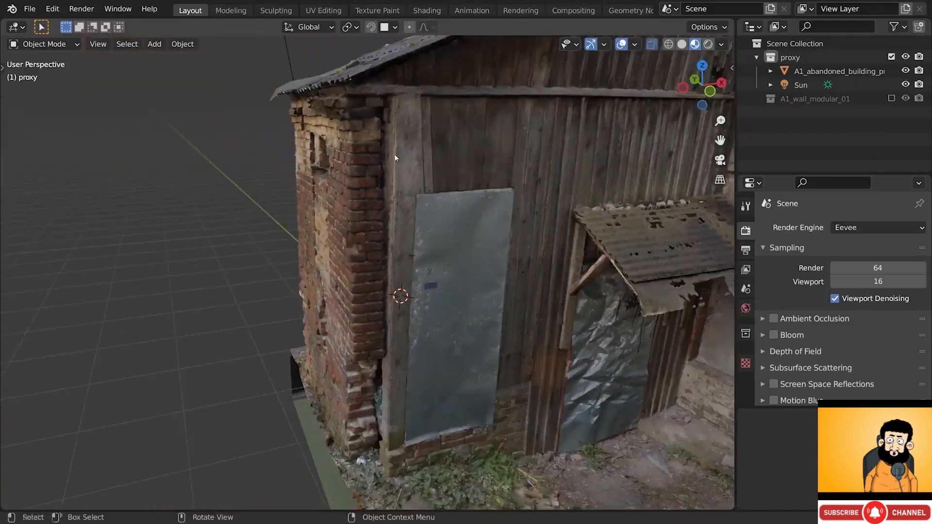
pyautogui.moveTo(395, 157); pyautogui.dragTo(418, 149, button='middle')
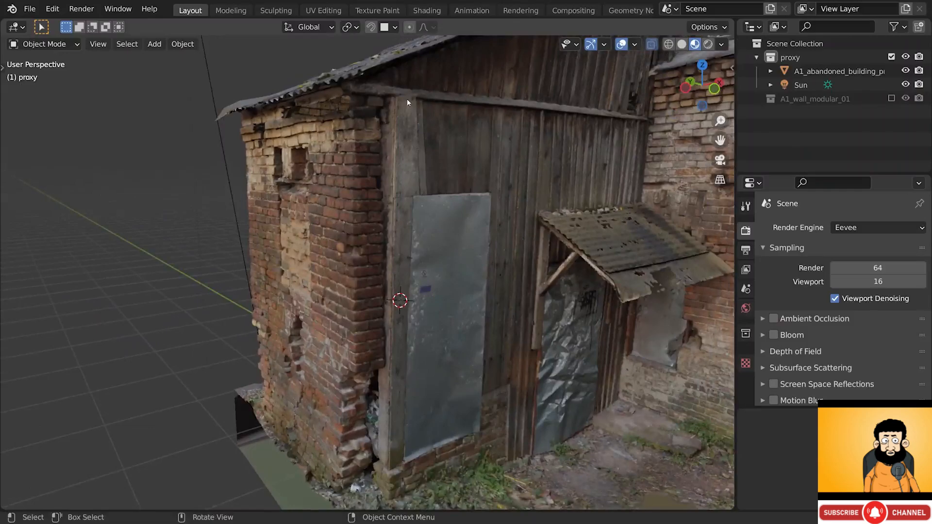
pyautogui.keyDown('shift'); pyautogui.moveTo(398, 144); pyautogui.dragTo(396, 207, button='right'); pyautogui.keyUp('shift')
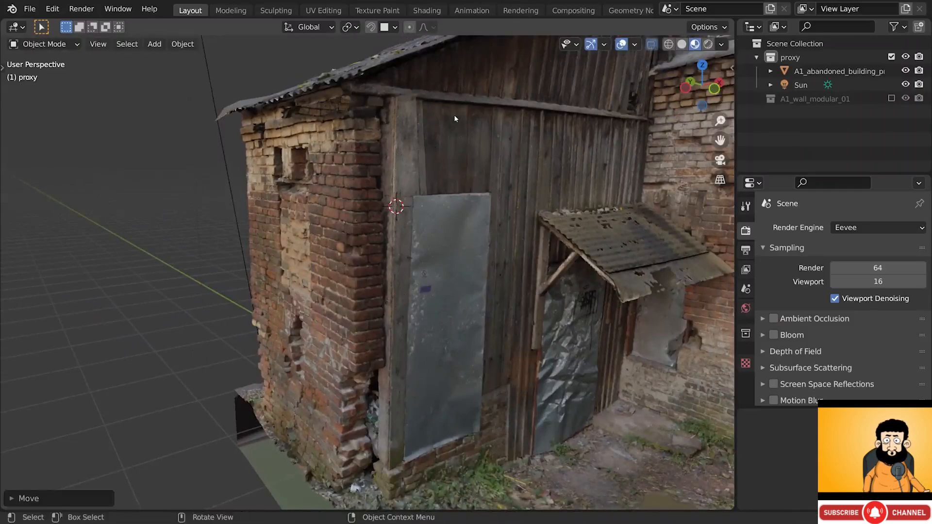
pyautogui.hotkey('shift', 'a')
pyautogui.moveTo(455, 117)
pyautogui.click(486, 118)
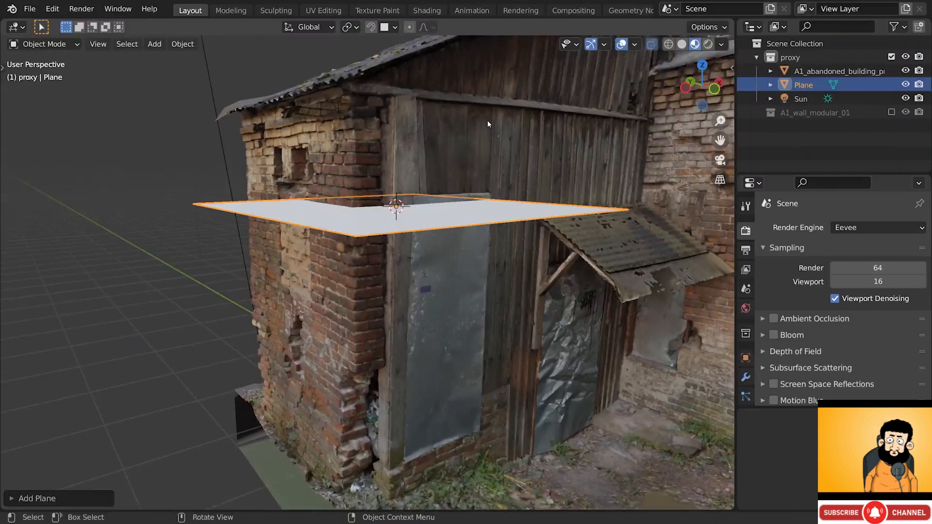
# - Switch snapping to Face and snap the plane's first corners onto the wooden post
pyautogui.click(385, 27)
pyautogui.press('Tab')
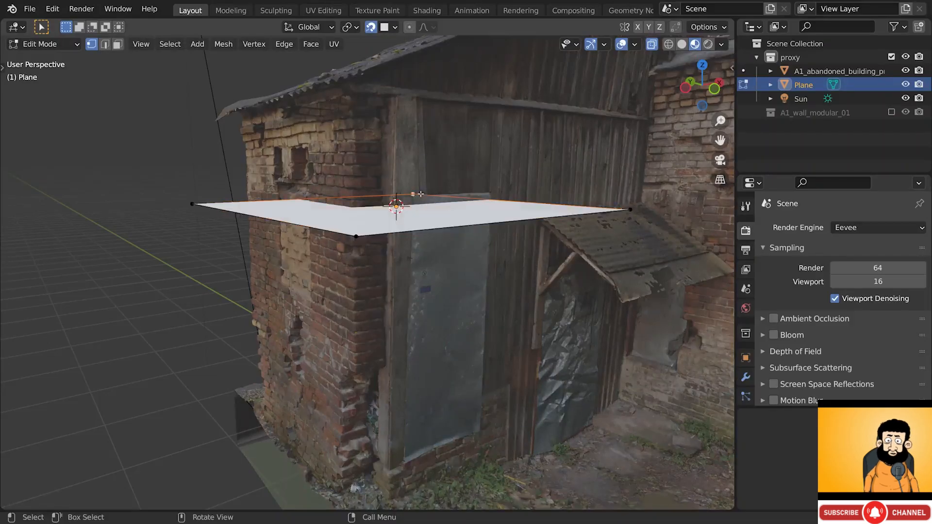
pyautogui.press('g')
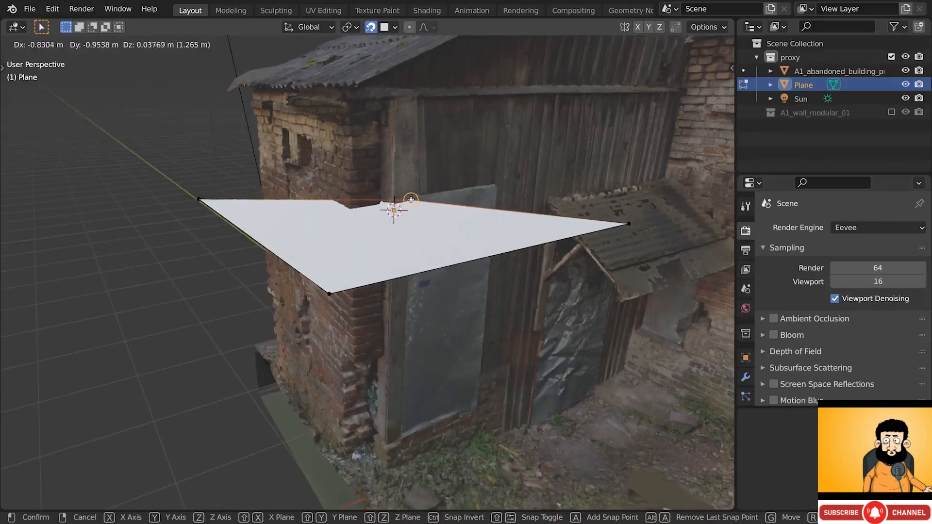
pyautogui.click(411, 199)
pyautogui.click(198, 199)
pyautogui.press('g')
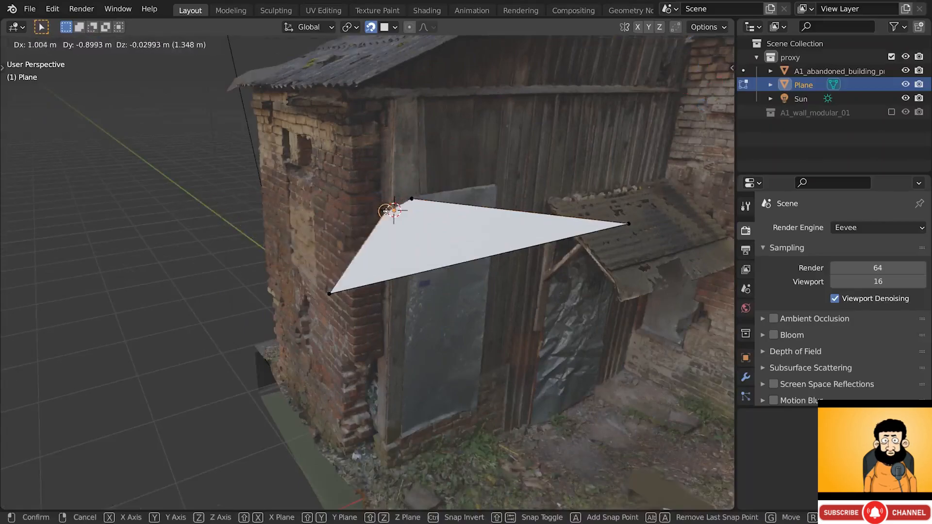
pyautogui.click(394, 202)
pyautogui.scroll(3, 395, 202)
pyautogui.press('g')
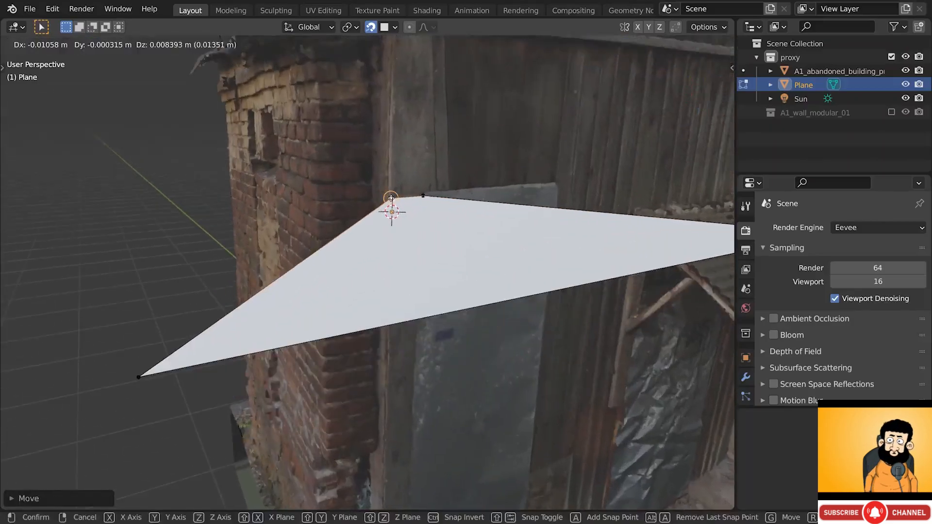
pyautogui.click(392, 198)
# - Snap the remaining corners onto the post, forming a narrow vertical rectangle
pyautogui.click(139, 375)
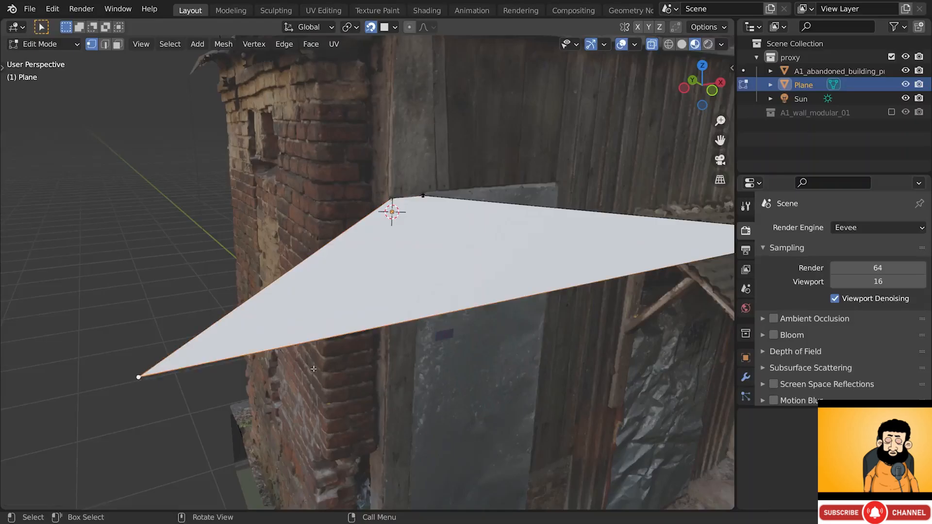
pyautogui.press('g')
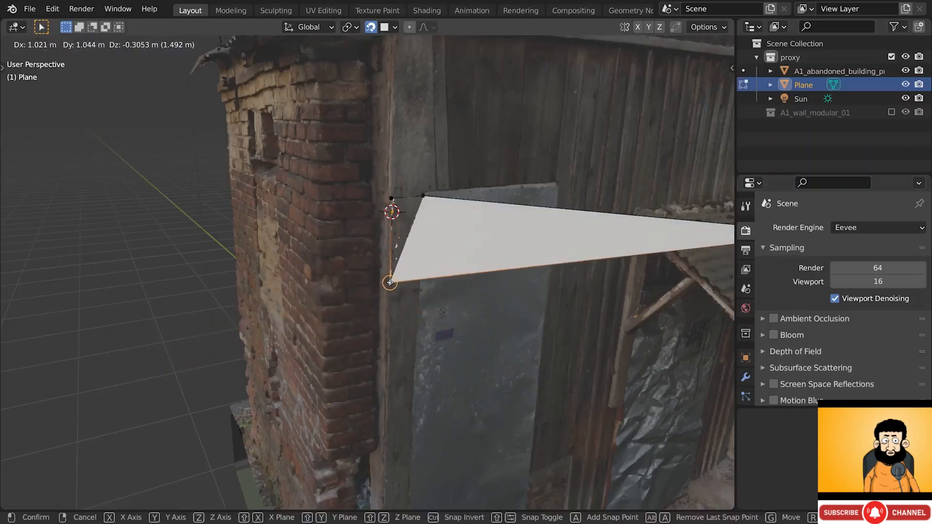
pyautogui.click(389, 279)
pyautogui.moveTo(588, 273); pyautogui.dragTo(592, 251, button='middle')
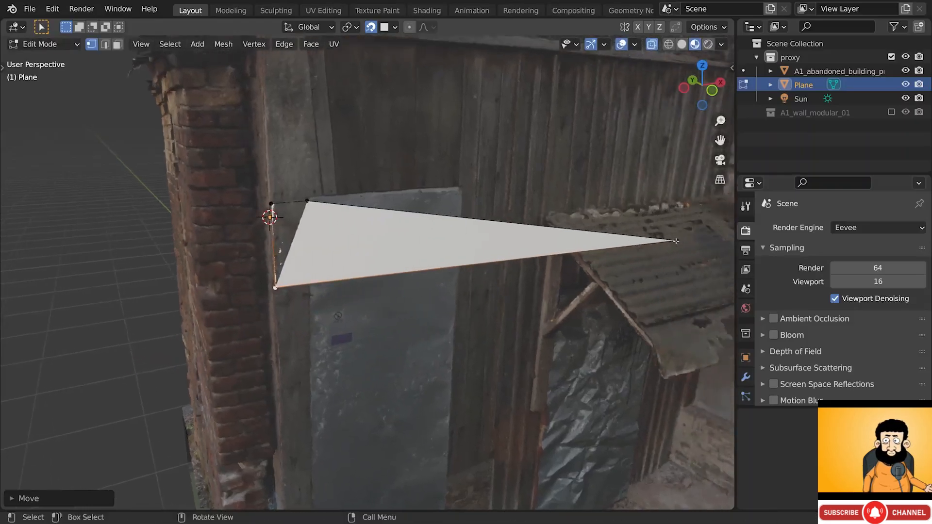
pyautogui.press('g')
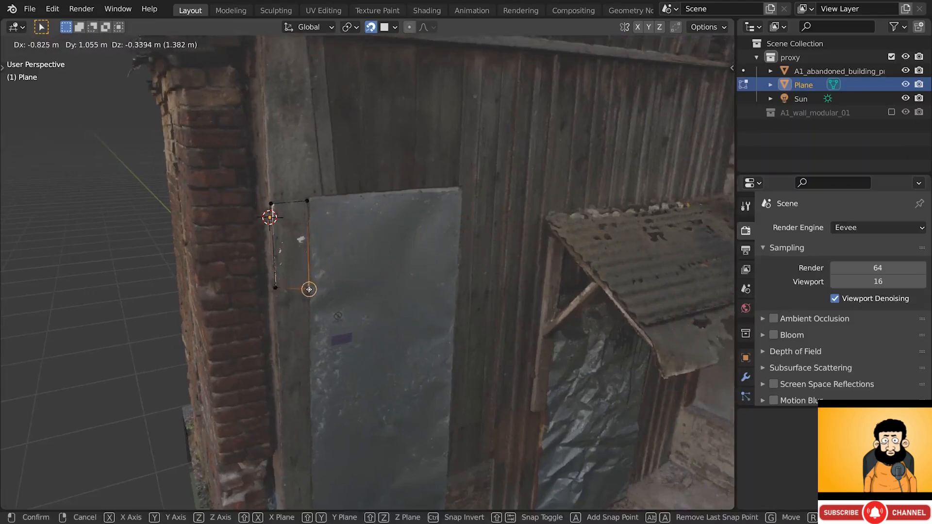
pyautogui.click(308, 284)
pyautogui.moveTo(311, 281)
pyautogui.mouseDown(button='middle')
pyautogui.moveTo(353, 254)
pyautogui.moveTo(294, 261)
pyautogui.moveTo(305, 285)
pyautogui.mouseUp(button='middle')
pyautogui.scroll(-2, 305, 288)
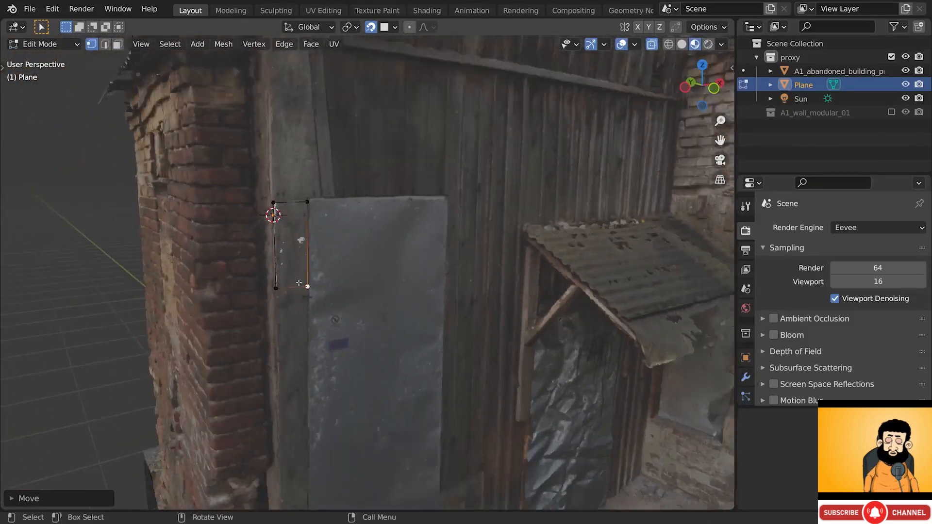
pyautogui.press('Tab')
pyautogui.click(305, 288)
pyautogui.click(305, 287)
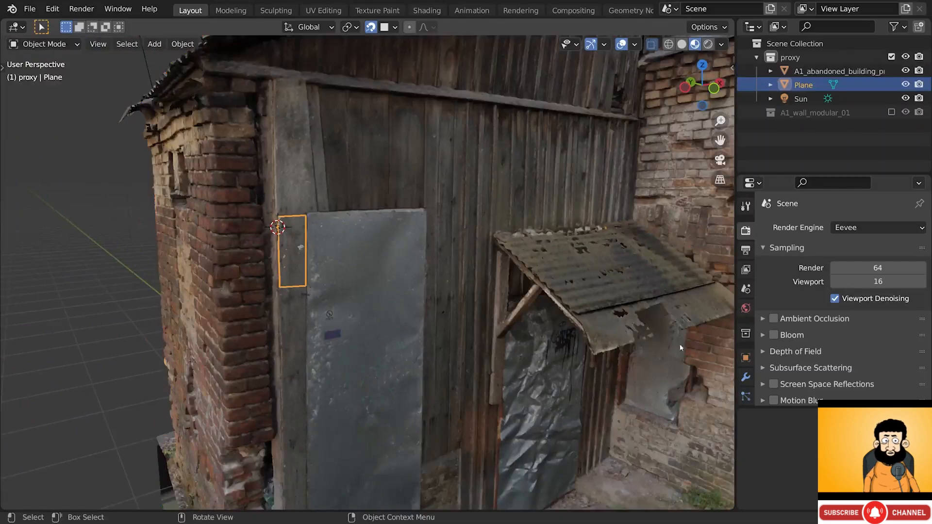
# - Add a Displace modifier to the plane with strength 0.010
pyautogui.click(746, 376)
pyautogui.click(790, 233)
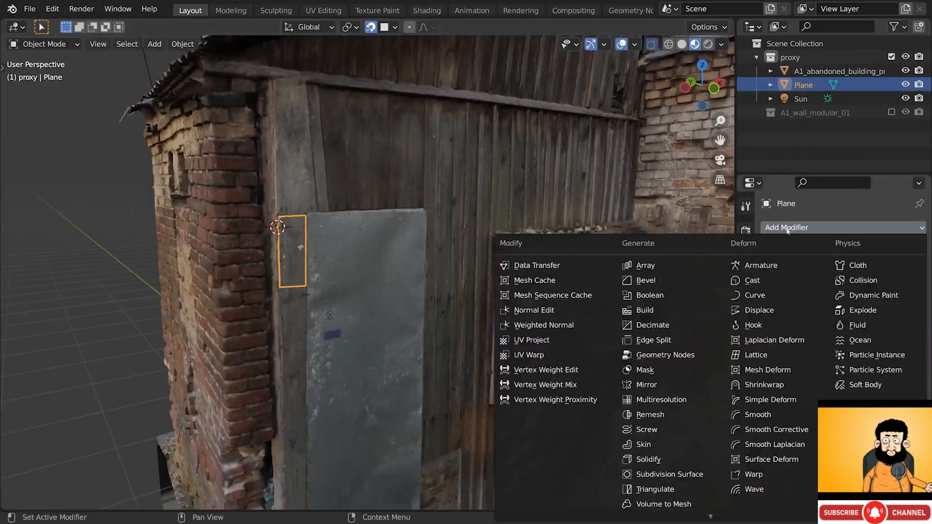
pyautogui.click(757, 311)
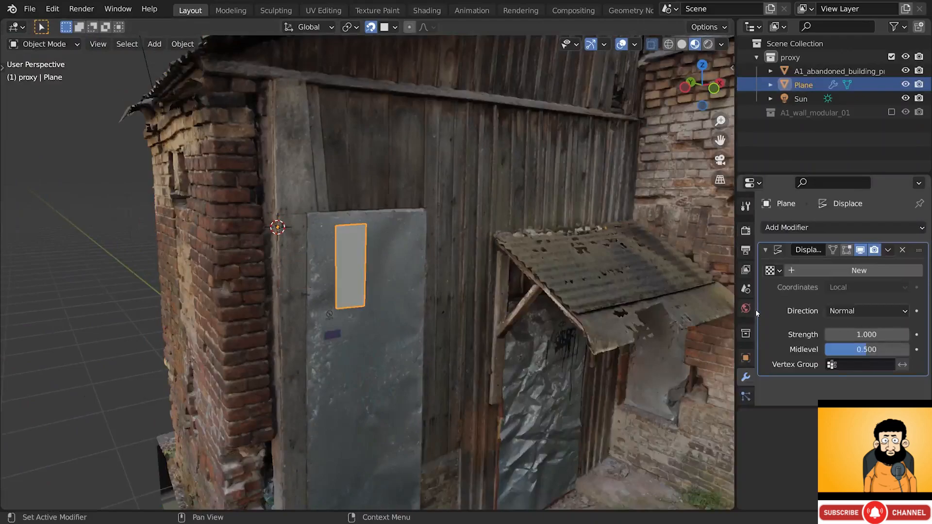
pyautogui.moveTo(866, 334); pyautogui.dragTo(780, 335)
pyautogui.moveTo(483, 275); pyautogui.dragTo(352, 216, button='middle')
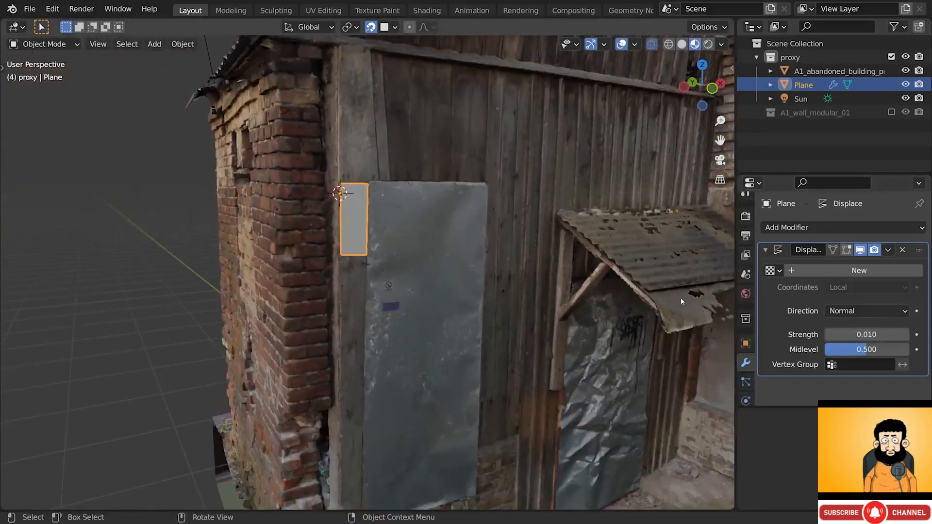
# - Add a Shrinkwrap above Displace targeting A1_abandoned_building_proxy_01, with On Cage enabled
pyautogui.click(785, 228)
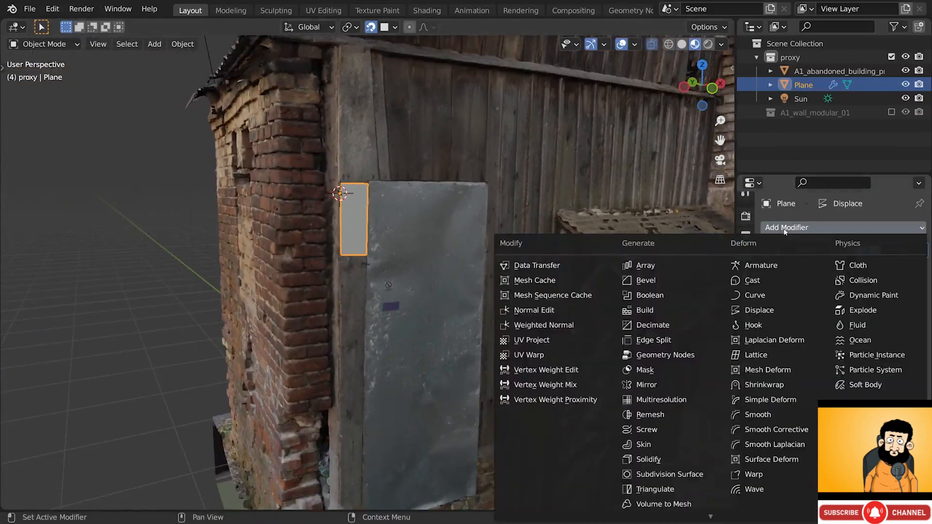
pyautogui.click(756, 386)
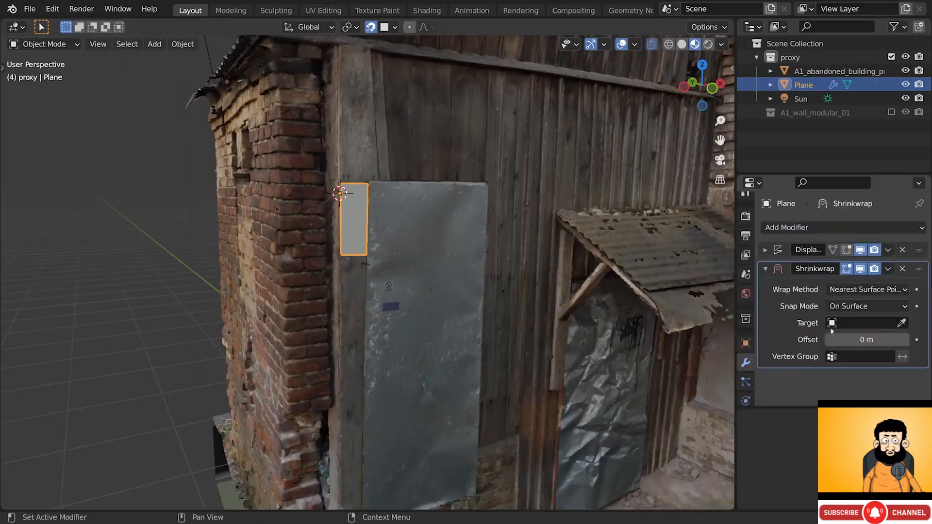
pyautogui.moveTo(919, 269); pyautogui.dragTo(919, 251)
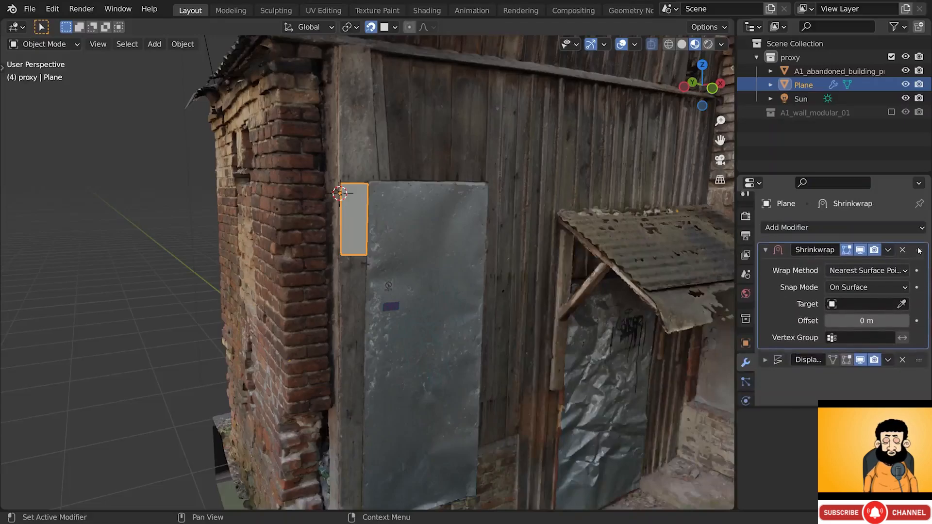
pyautogui.click(904, 303)
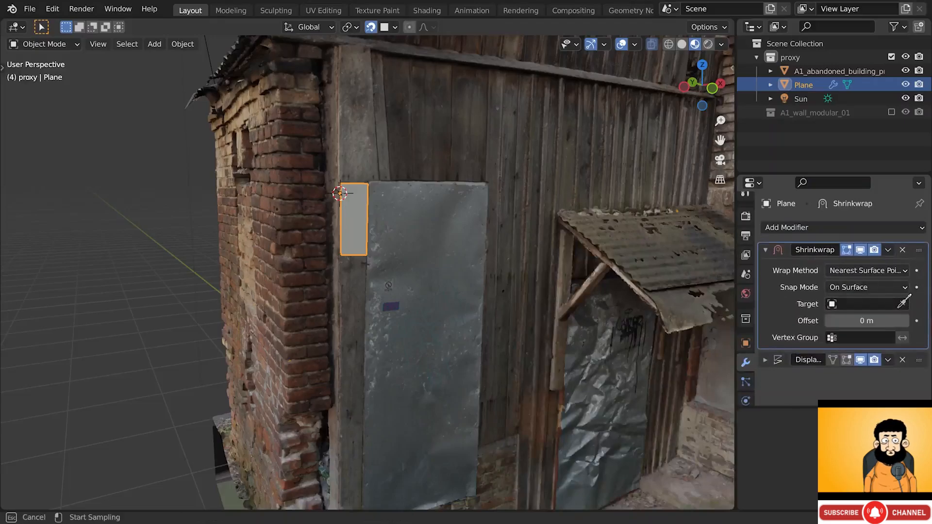
pyautogui.click(351, 161)
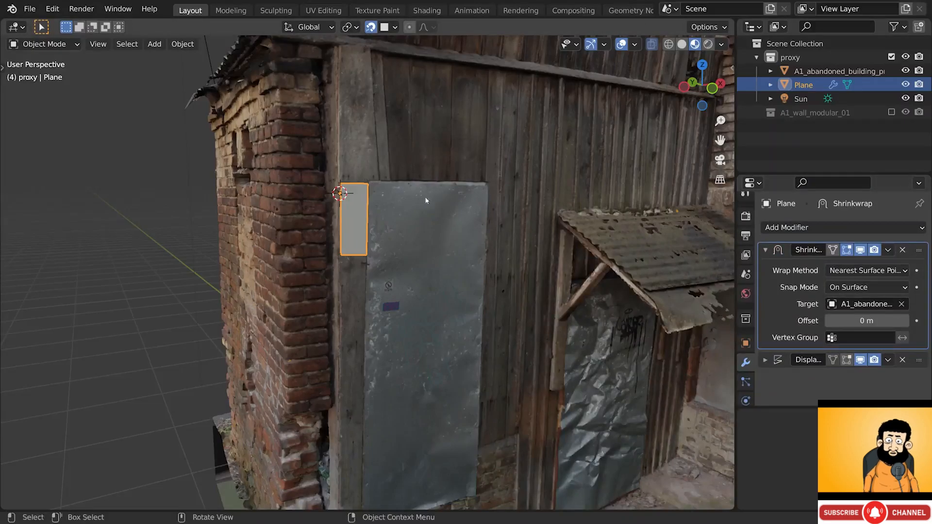
pyautogui.moveTo(426, 201); pyautogui.dragTo(567, 223, button='middle')
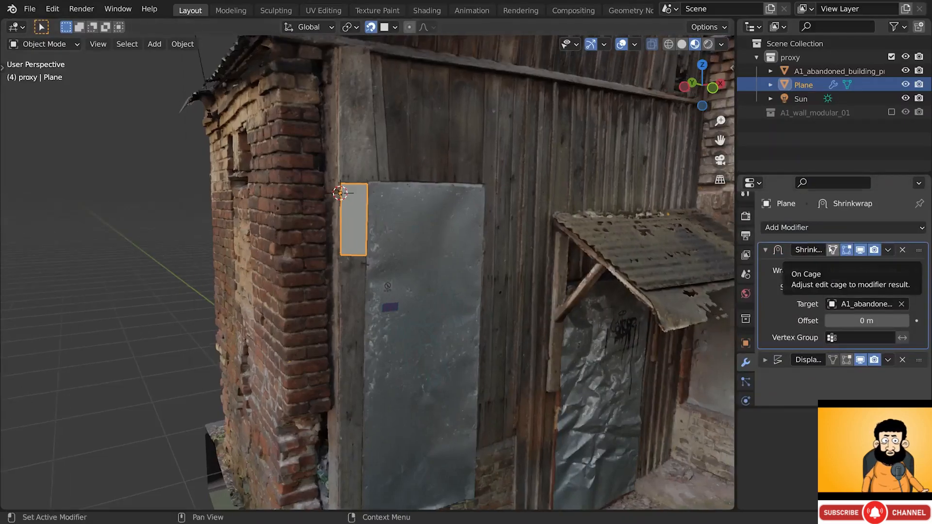
pyautogui.click(832, 250)
pyautogui.press('Tab')
pyautogui.moveTo(695, 246); pyautogui.dragTo(713, 243, button='middle')
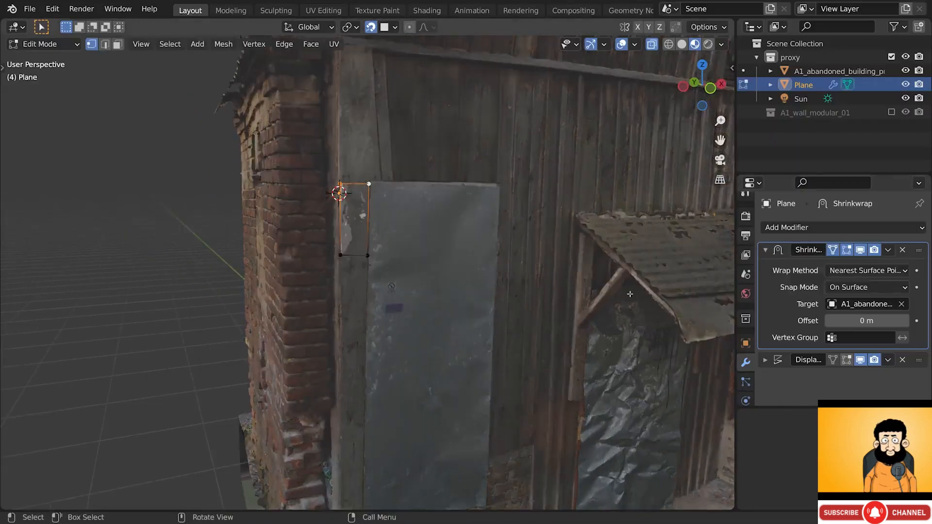
# - Show the modifier result in Edit Mode and extrude the plane's top edge upward twice
pyautogui.click(845, 361)
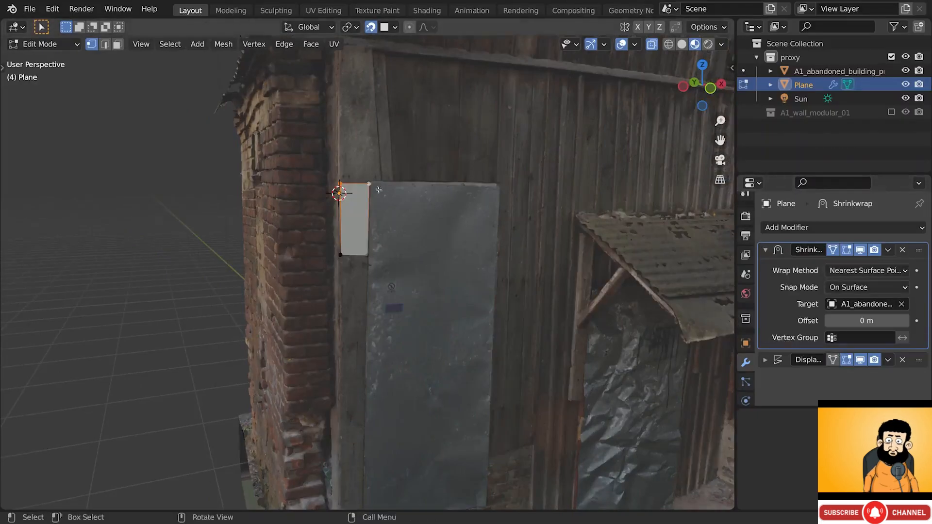
pyautogui.press('e')
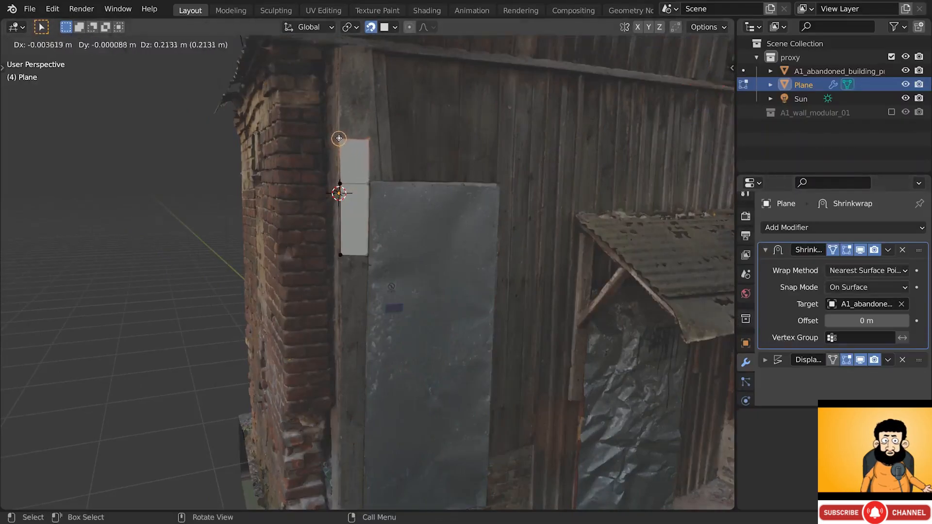
pyautogui.click(339, 136)
pyautogui.moveTo(343, 141); pyautogui.dragTo(367, 189, button='middle')
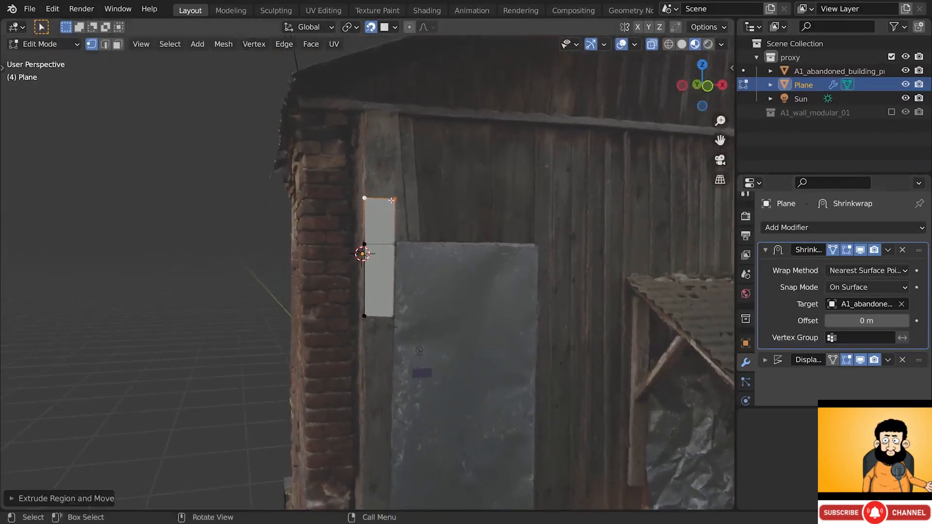
pyautogui.press('e')
pyautogui.click(396, 150)
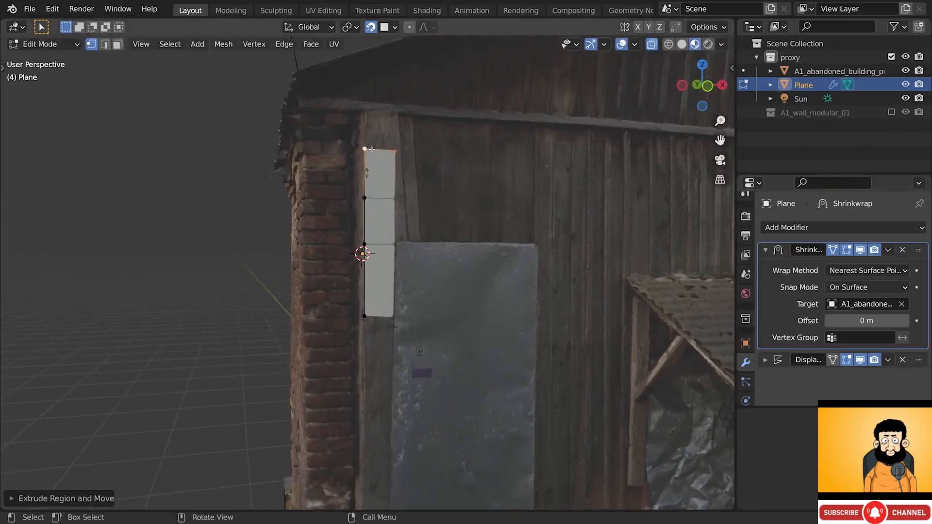
# - Align the top corners with the door frame and extrude one more section upward
pyautogui.click(370, 149)
pyautogui.scroll(2, 369, 148)
pyautogui.press('g')
pyautogui.click(367, 148)
pyautogui.click(411, 148)
pyautogui.press('g')
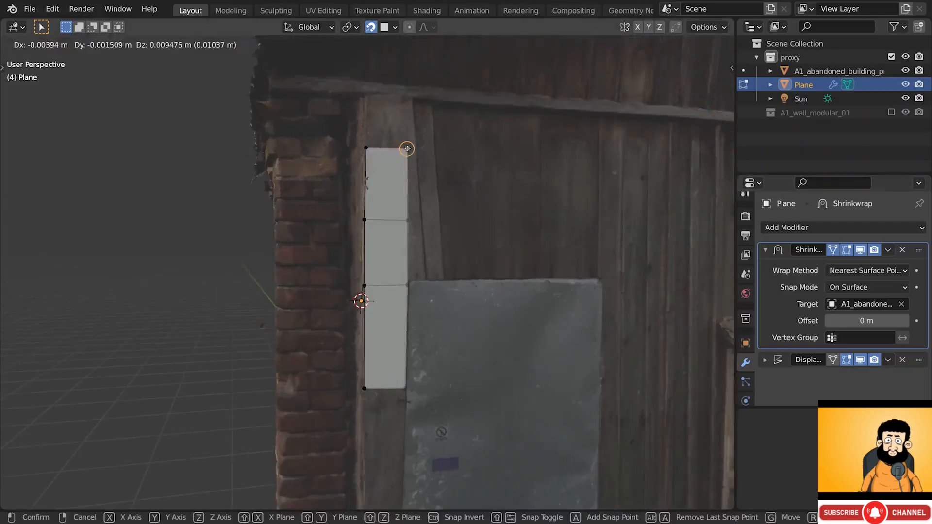
pyautogui.click(409, 148)
pyautogui.keyDown('shift'); pyautogui.click(366, 148); pyautogui.keyUp('shift')
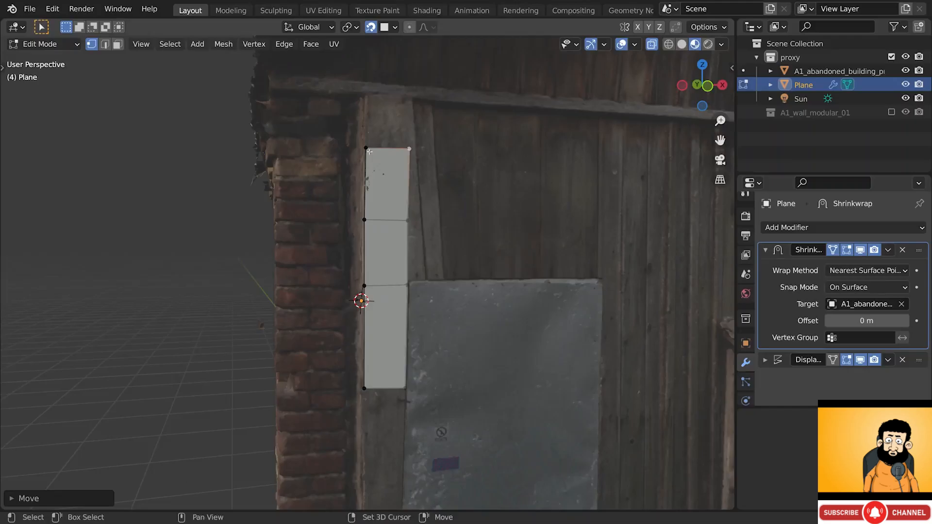
pyautogui.press('e')
pyautogui.click(411, 101)
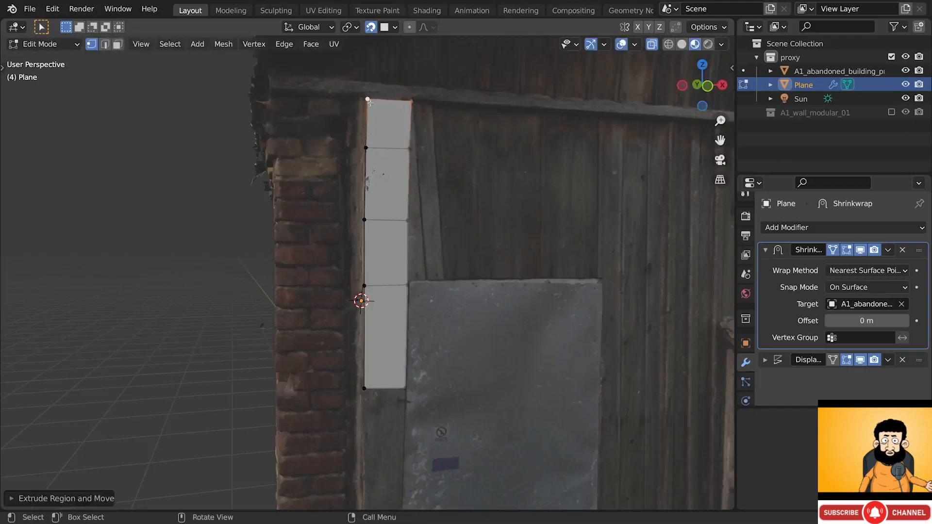
pyautogui.click(367, 98)
pyautogui.press('g')
pyautogui.click(367, 99)
# - Extrude the strip's bottom edge downward and add a loop cut aligned to the frame
pyautogui.keyDown('shift'); pyautogui.moveTo(396, 390); pyautogui.dragTo(409, 187, button='middle'); pyautogui.keyUp('shift')
pyautogui.keyDown('alt'); pyautogui.click(405, 256); pyautogui.keyUp('alt')
pyautogui.press('e')
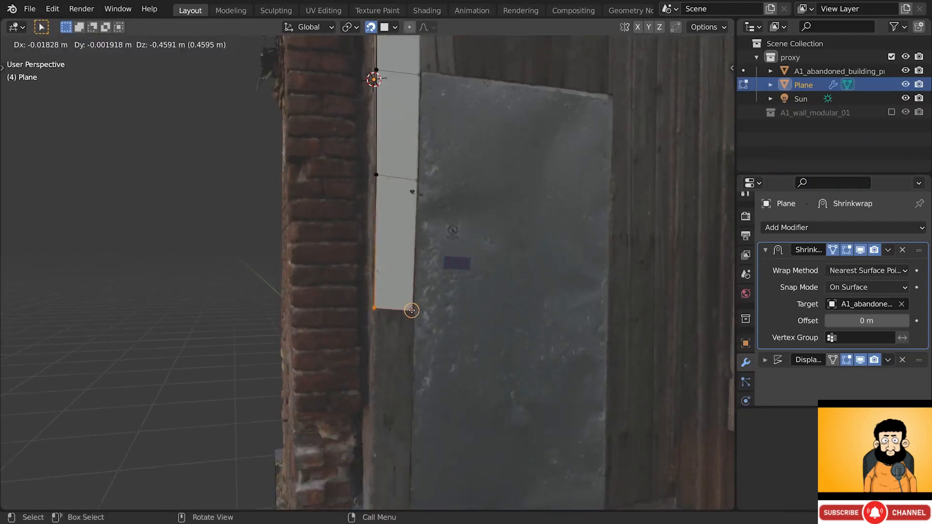
pyautogui.click(411, 307)
pyautogui.keyDown('shift'); pyautogui.moveTo(410, 307); pyautogui.dragTo(402, 294, button='middle'); pyautogui.keyUp('shift')
pyautogui.keyDown('shift'); pyautogui.moveTo(376, 262); pyautogui.dragTo(406, 235, button='middle'); pyautogui.keyUp('shift')
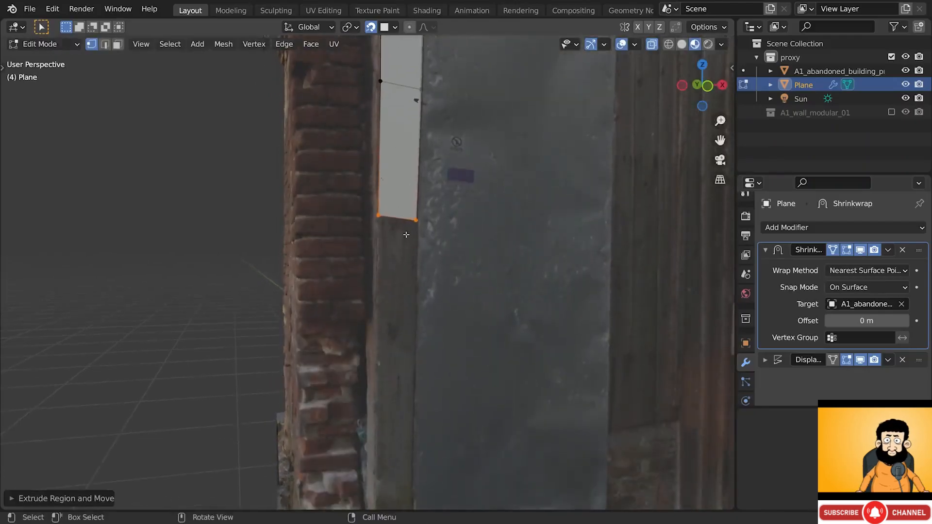
pyautogui.hotkey('ctrl', 'r')
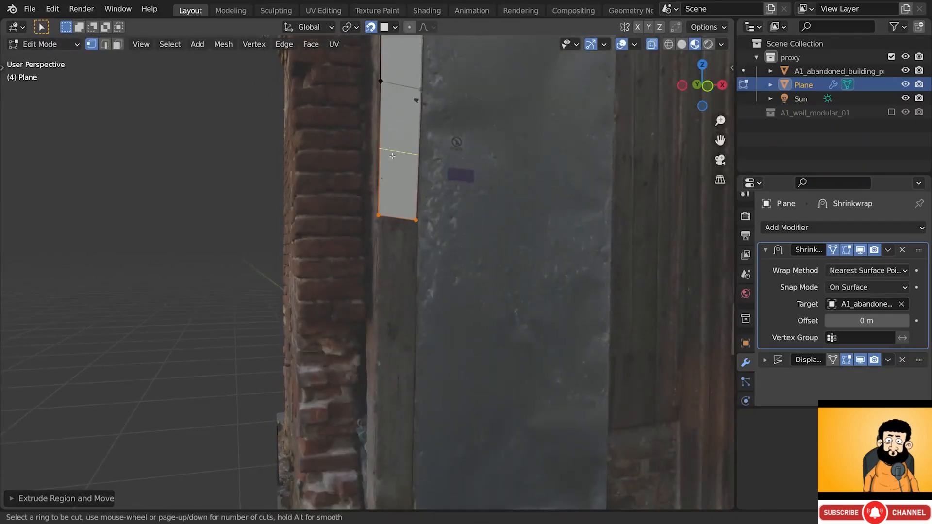
pyautogui.click(392, 156)
pyautogui.click(392, 149)
pyautogui.moveTo(392, 150)
pyautogui.mouseDown(button='middle')
pyautogui.moveTo(382, 148)
pyautogui.moveTo(396, 175)
pyautogui.moveTo(393, 147)
pyautogui.mouseUp(button='middle')
pyautogui.click(379, 142)
pyautogui.press('g')
pyautogui.click(380, 143)
# - Extrude the bottom edge further down and fit its corners against the door and frame
pyautogui.moveTo(357, 157); pyautogui.dragTo(417, 221)
pyautogui.press('e')
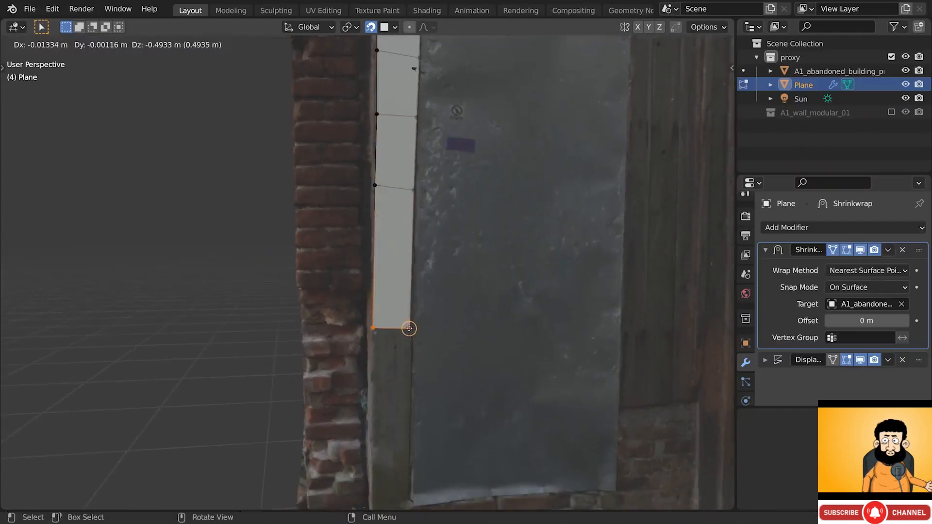
pyautogui.click(410, 329)
pyautogui.click(410, 329)
pyautogui.press('g')
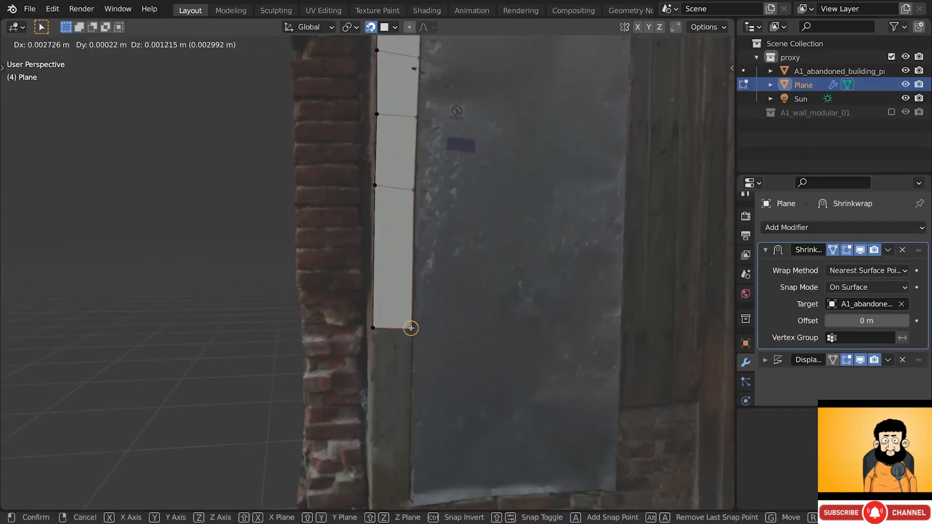
pyautogui.click(411, 329)
pyautogui.click(372, 330)
pyautogui.press('g')
pyautogui.click(374, 329)
# - Add another aligned loop cut and extrude the strip down toward the ground
pyautogui.hotkey('ctrl', 'r')
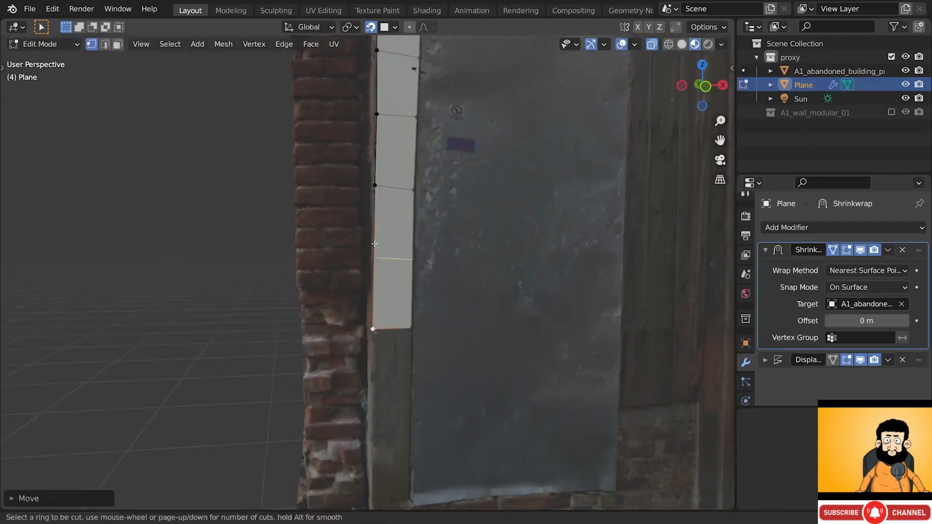
pyautogui.click(375, 245)
pyautogui.click(375, 244)
pyautogui.keyDown('shift'); pyautogui.moveTo(374, 243); pyautogui.dragTo(383, 177, button='middle'); pyautogui.keyUp('shift')
pyautogui.click(384, 191)
pyautogui.press('g')
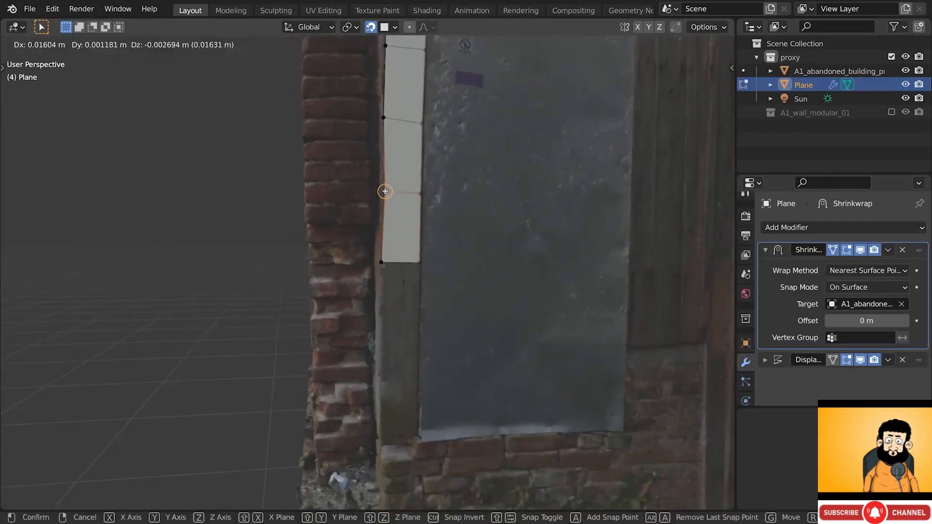
pyautogui.click(388, 191)
pyautogui.moveTo(389, 192)
pyautogui.keyDown('alt'); pyautogui.mouseDown()
pyautogui.moveTo(440, 209)
pyautogui.moveTo(388, 193)
pyautogui.mouseUp(); pyautogui.keyUp('alt')
pyautogui.moveTo(370, 254); pyautogui.dragTo(422, 270)
pyautogui.press('e')
pyautogui.click(416, 362)
pyautogui.press('e')
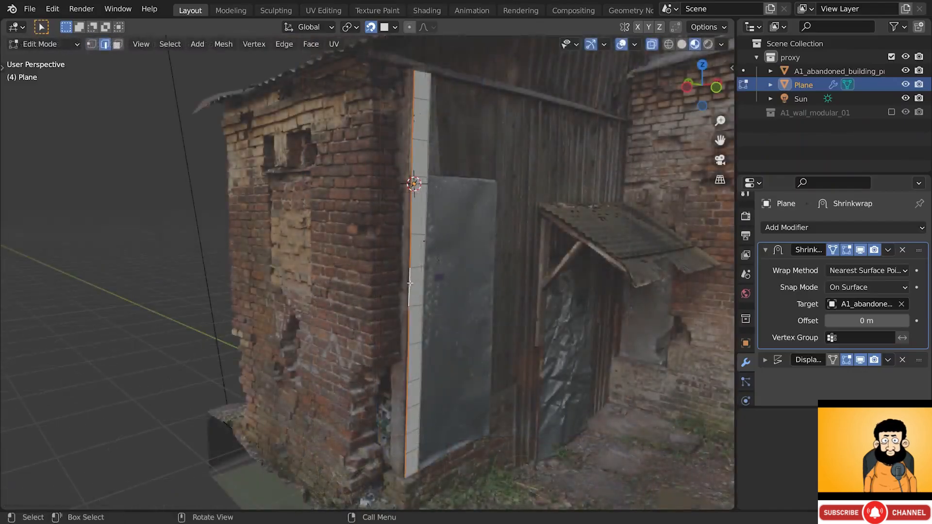
# - Shift the strip's selected edges and vertices toward the brick wall at its top and bottom
pyautogui.moveTo(409, 283); pyautogui.dragTo(419, 288, button='middle')
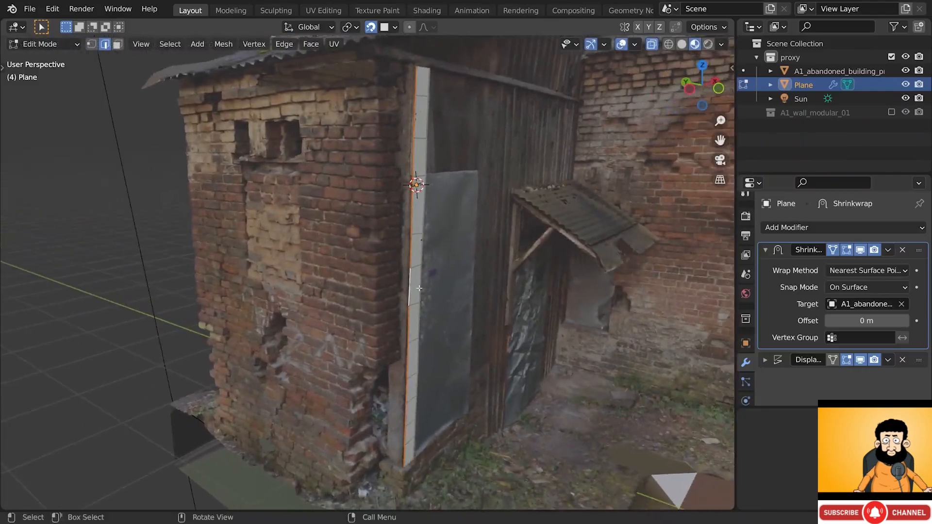
pyautogui.press('g')
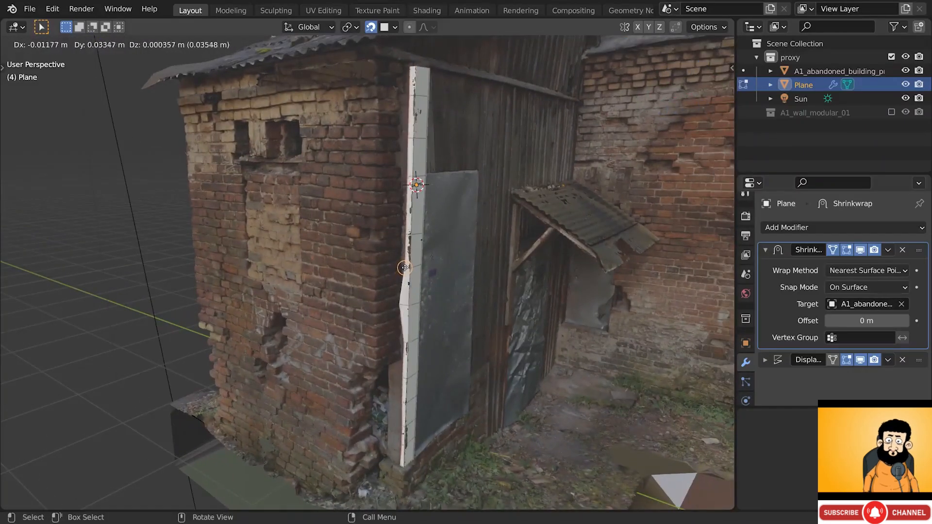
pyautogui.click(405, 268)
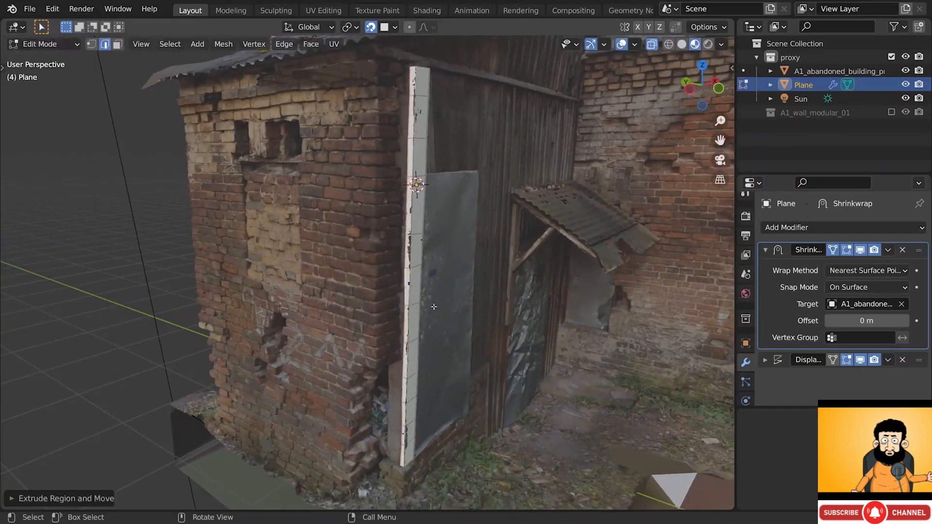
pyautogui.moveTo(405, 268); pyautogui.dragTo(407, 308, button='middle')
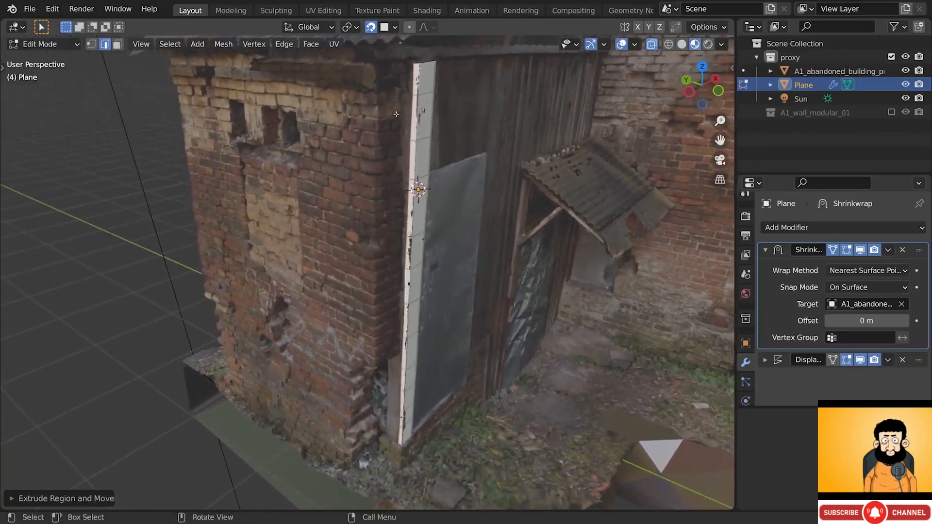
pyautogui.scroll(4, 421, 64)
pyautogui.keyDown('alt'); pyautogui.moveTo(407, 85); pyautogui.dragTo(400, 89); pyautogui.keyUp('alt')
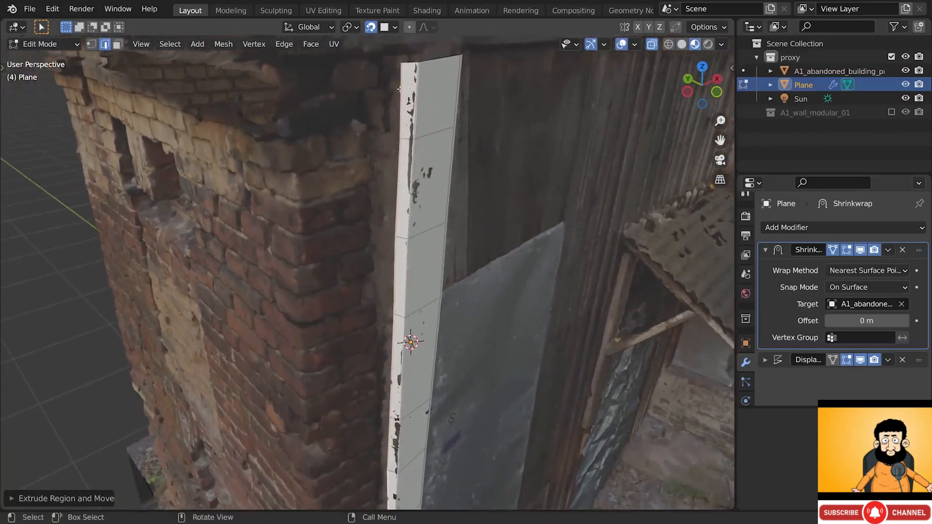
pyautogui.press('g')
pyautogui.press('g')
pyautogui.rightClick(404, 82)
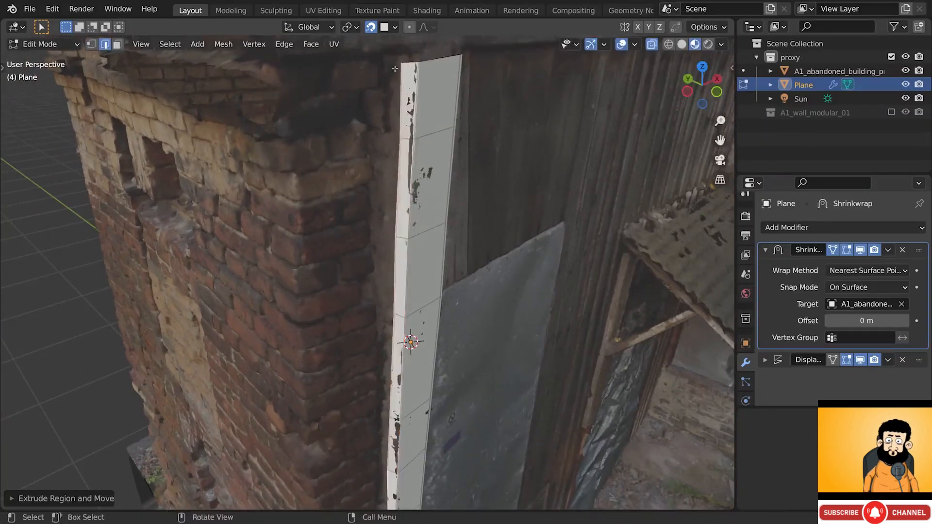
pyautogui.press('g')
pyautogui.press('g')
pyautogui.click(406, 98)
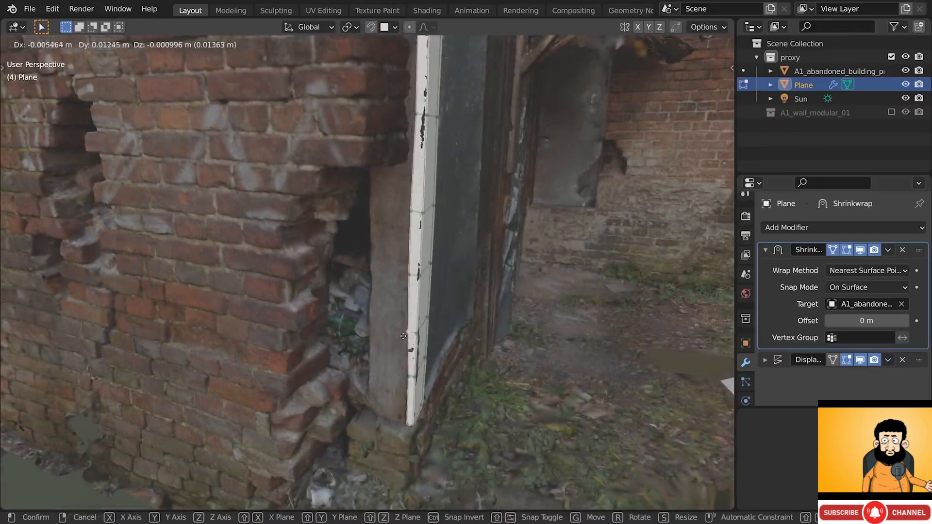
pyautogui.click(403, 336)
pyautogui.press('g')
pyautogui.click(407, 388)
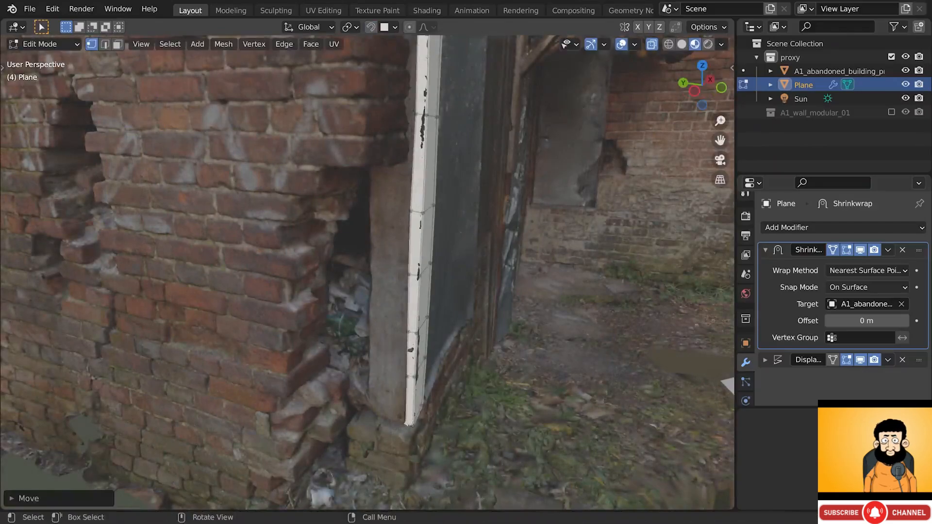
pyautogui.moveTo(405, 398); pyautogui.dragTo(383, 271, button='middle')
# - Add a lengthwise loop cut along the strip and vertex-slide one edge vertex
pyautogui.hotkey('ctrl', 'r')
pyautogui.click(403, 108)
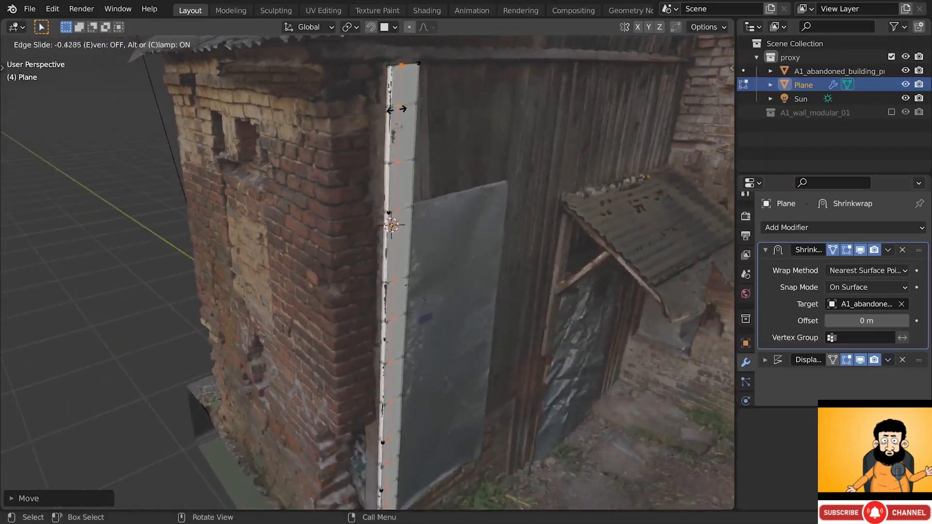
pyautogui.click(394, 113)
pyautogui.press('g')
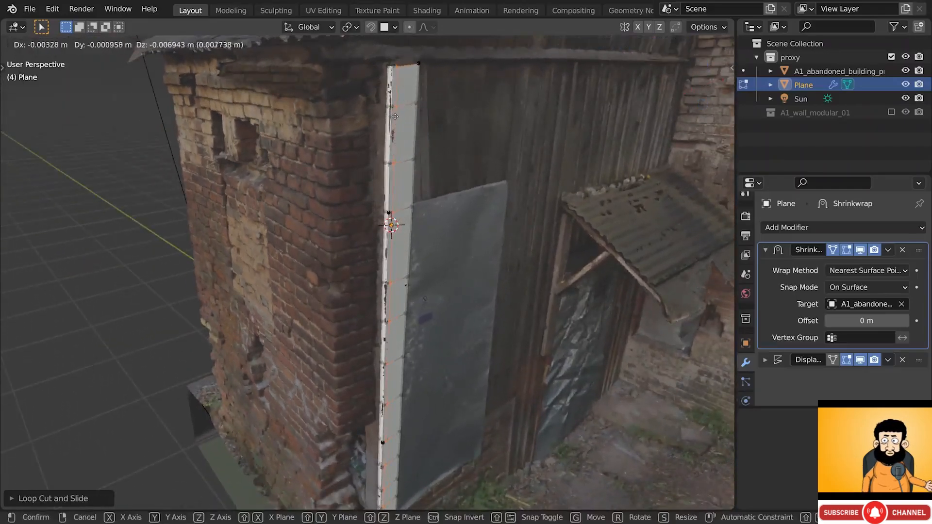
pyautogui.press('Escape')
pyautogui.moveTo(396, 116); pyautogui.dragTo(366, 120, button='middle')
pyautogui.scroll(3, 395, 357)
pyautogui.click(395, 359)
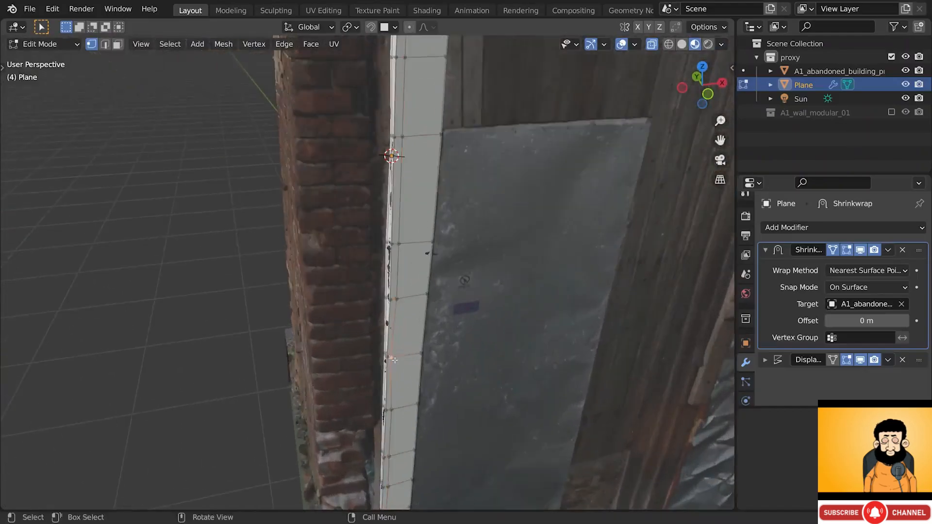
pyautogui.press('g')
pyautogui.press('g')
pyautogui.click(396, 358)
pyautogui.scroll(-10, 395, 358)
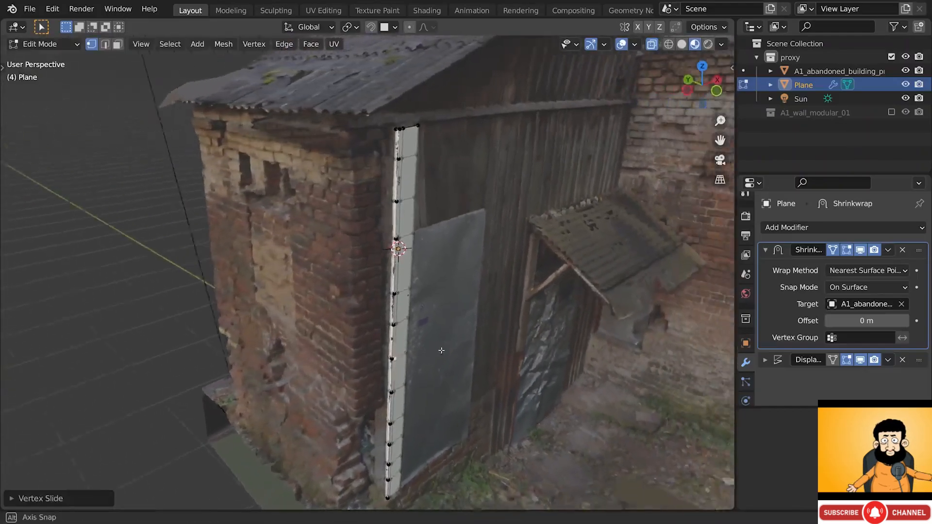
# - In edge select mode, move the strip's edges onto the brick wall, then return to Object Mode
pyautogui.press('2')
pyautogui.moveTo(416, 258); pyautogui.dragTo(390, 258, button='middle')
pyautogui.press('g')
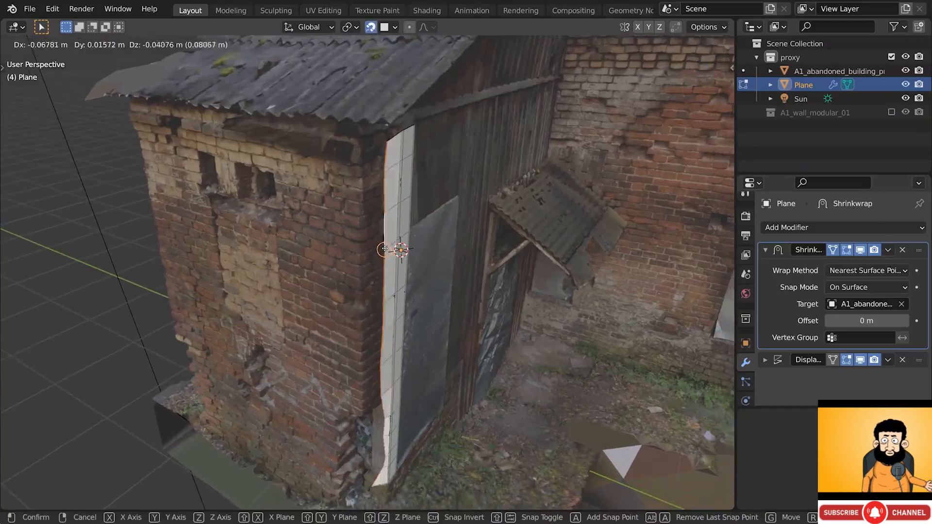
pyautogui.click(388, 240)
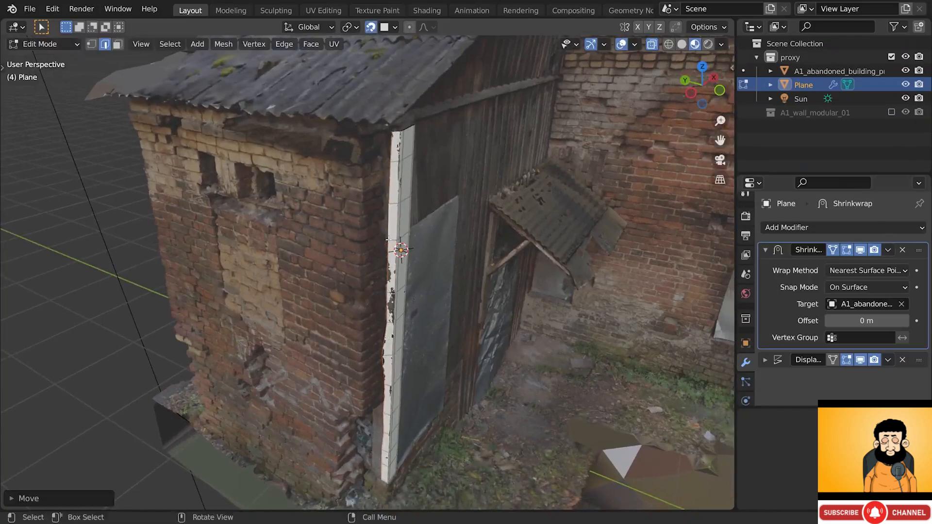
pyautogui.moveTo(389, 240); pyautogui.dragTo(421, 247, button='middle')
pyautogui.scroll(-4, 420, 262)
pyautogui.keyDown('shift'); pyautogui.moveTo(420, 281); pyautogui.dragTo(418, 237, button='middle'); pyautogui.keyUp('shift')
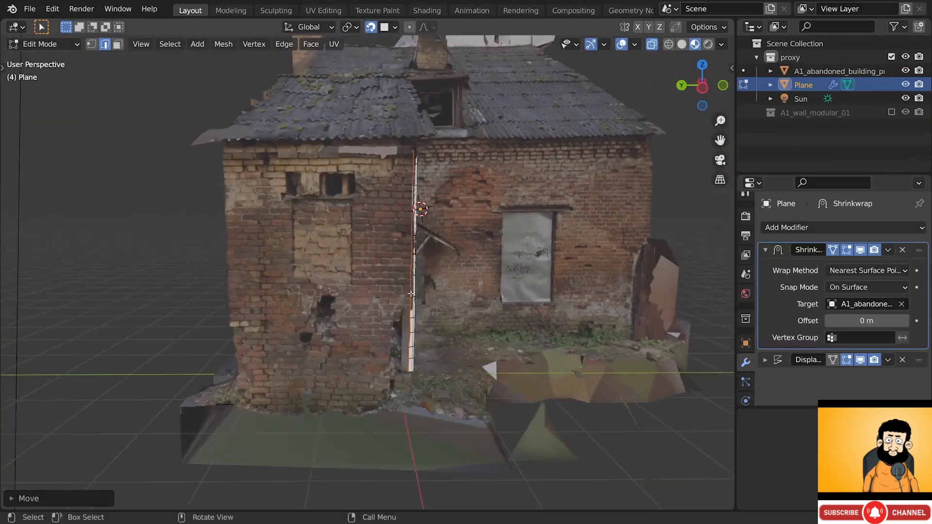
pyautogui.scroll(2, 457, 194)
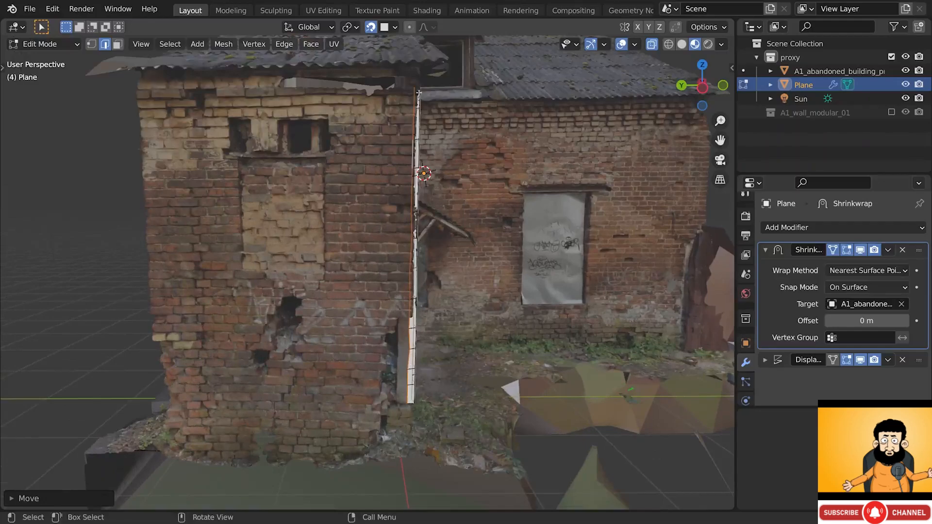
pyautogui.press('g')
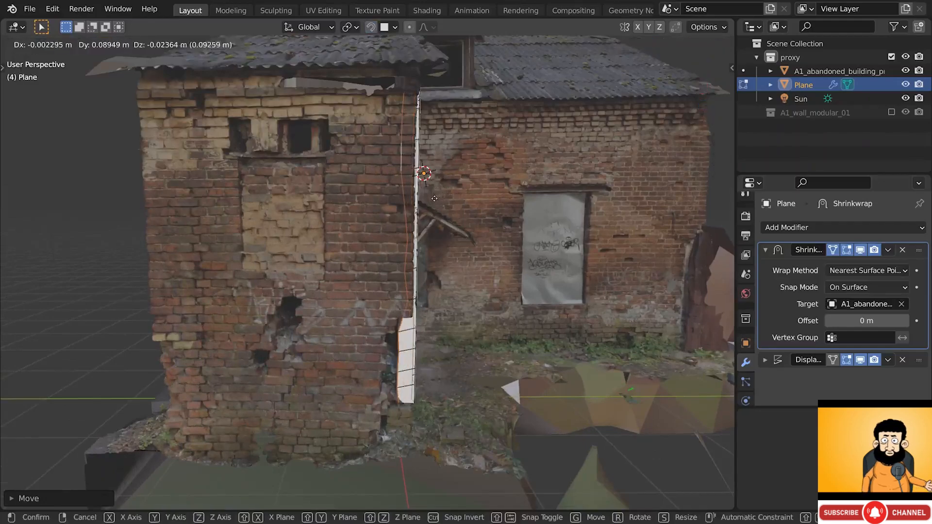
pyautogui.click(435, 196)
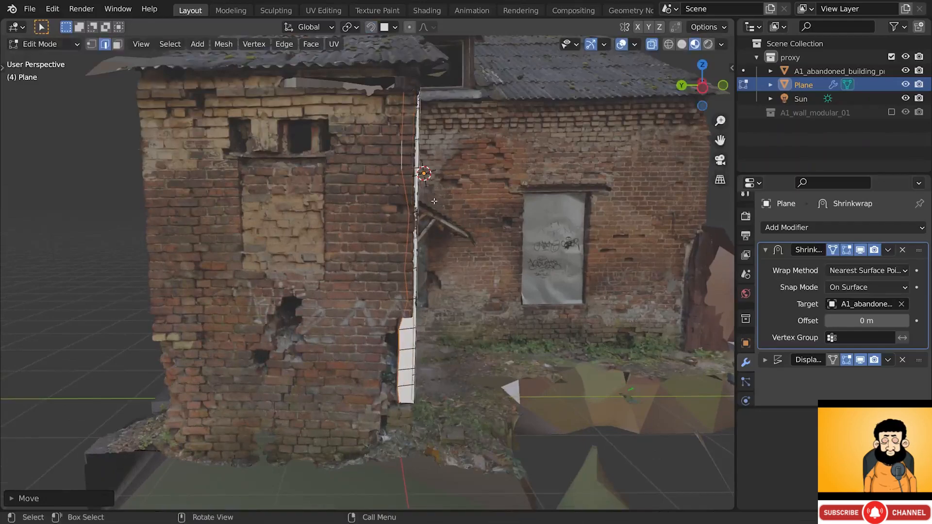
pyautogui.moveTo(434, 201)
pyautogui.mouseDown(button='middle')
pyautogui.moveTo(291, 204)
pyautogui.moveTo(422, 201)
pyautogui.mouseUp(button='middle')
pyautogui.press('Tab')
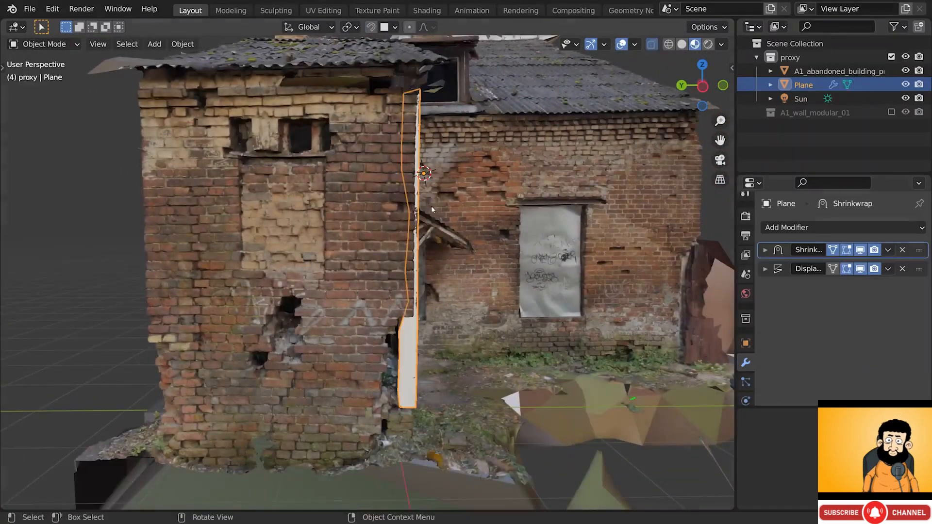
# - Apply the plane's Shrinkwrap modifier so only Displace remains
pyautogui.click(888, 249)
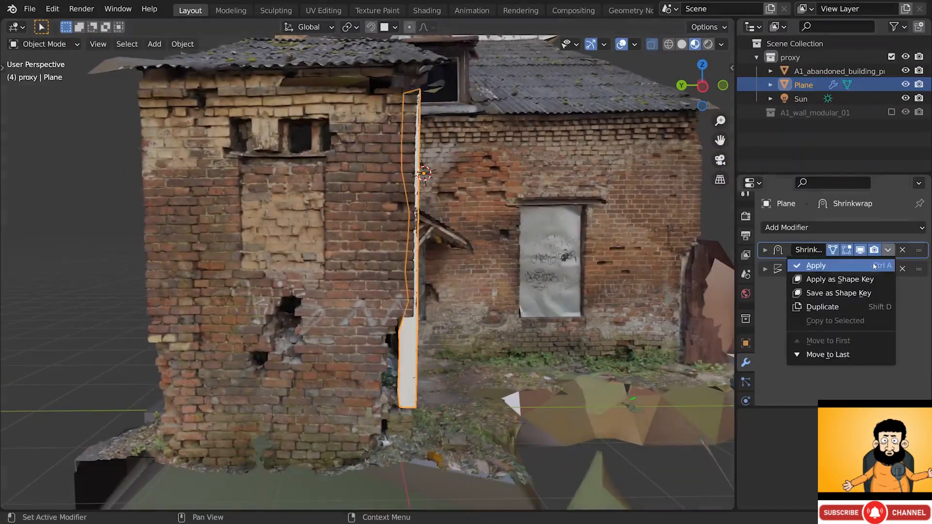
pyautogui.click(873, 265)
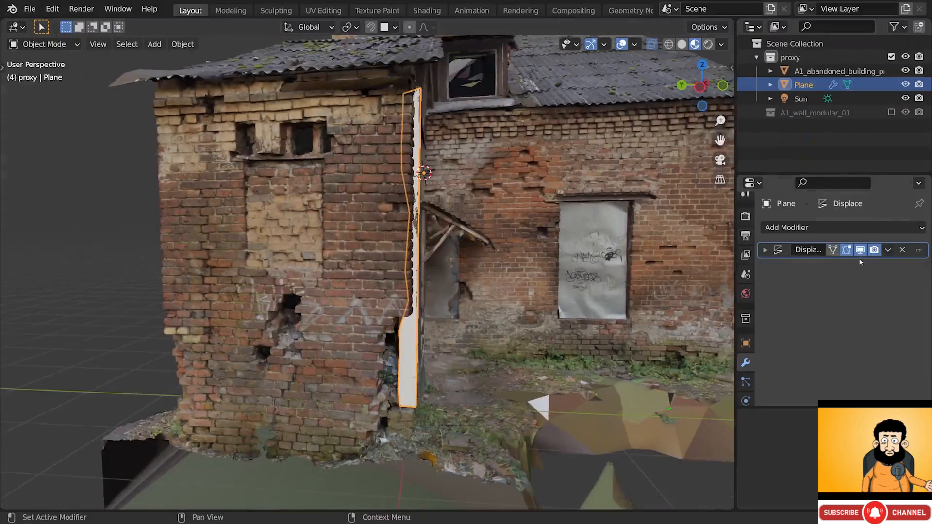
pyautogui.moveTo(417, 243); pyautogui.dragTo(277, 169, button='middle')
# - In vertex select mode, raise the strip's top-left corner vertex onto the pillar
pyautogui.press('Tab')
pyautogui.hotkey('alt', 'a')
pyautogui.scroll(3, 330, 71)
pyautogui.press('1')
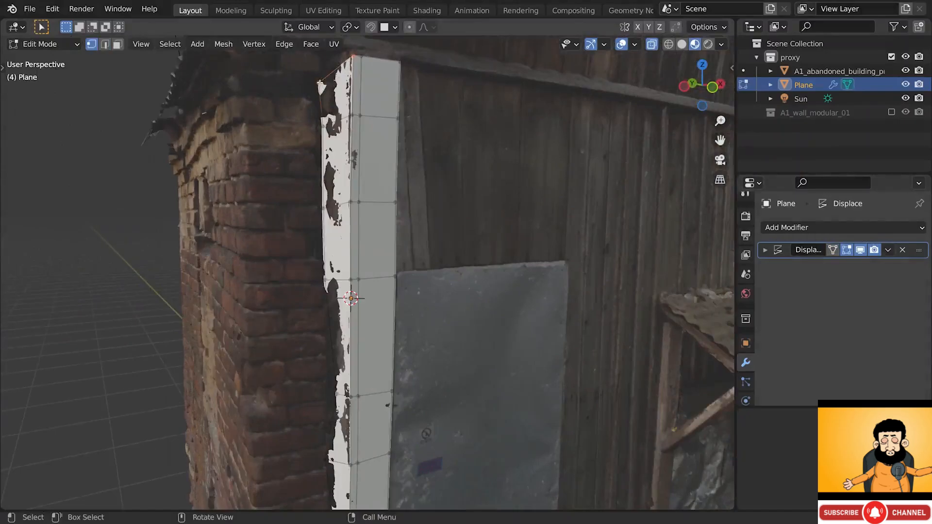
pyautogui.click(328, 74)
pyautogui.moveTo(332, 74); pyautogui.dragTo(429, 82, button='middle')
pyautogui.press('g')
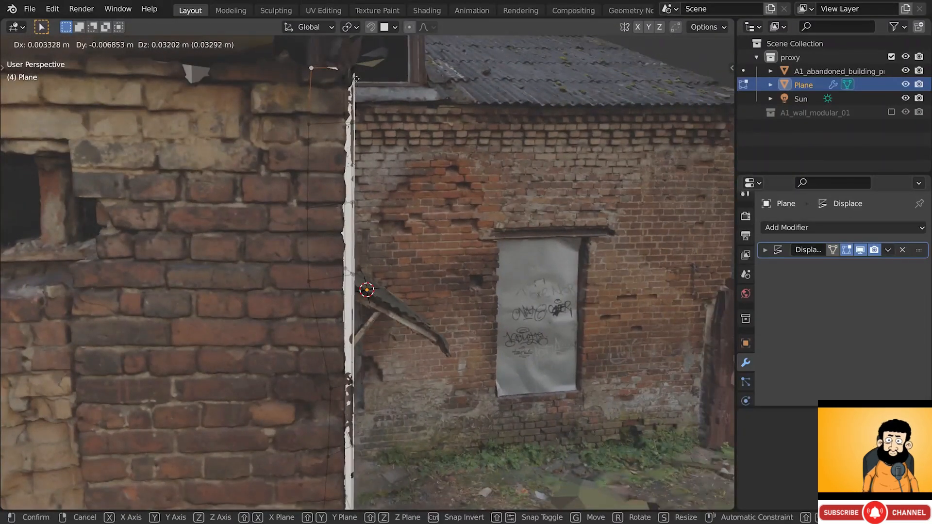
pyautogui.click(342, 150)
pyautogui.moveTo(341, 150); pyautogui.dragTo(342, 82, button='middle')
pyautogui.keyDown('shift'); pyautogui.moveTo(315, 291); pyautogui.dragTo(316, 248, button='middle'); pyautogui.keyUp('shift')
pyautogui.keyDown('alt'); pyautogui.click(345, 274); pyautogui.keyUp('alt')
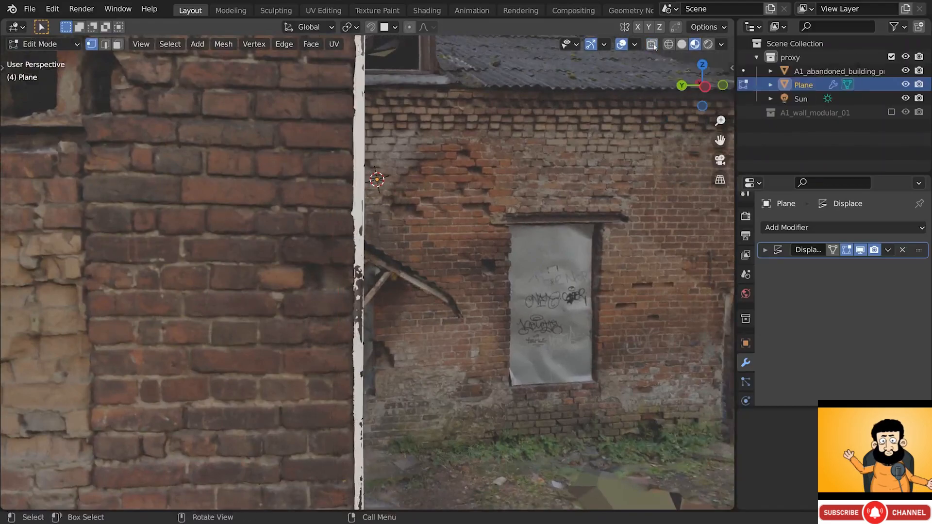
# - In wireframe shading, nudge the selected lower vertex onto the pillar, then go back to solid
pyautogui.press('z')
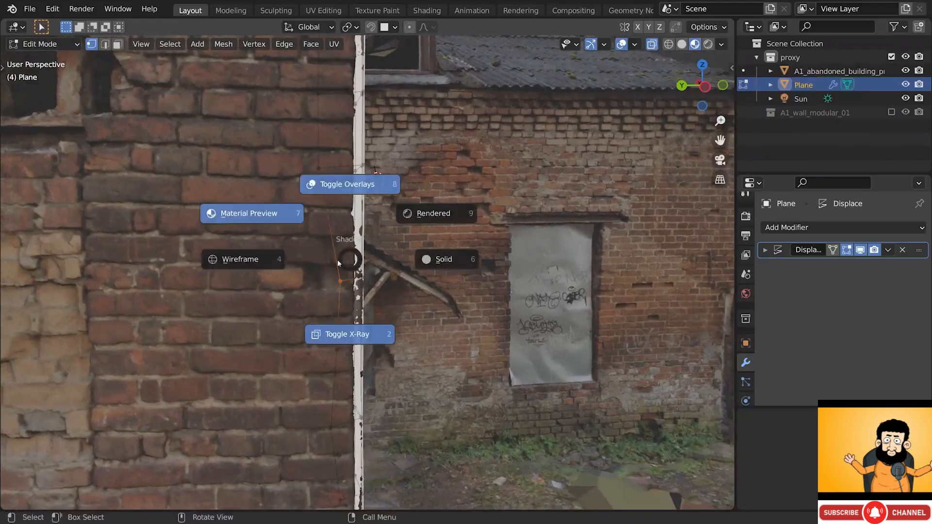
pyautogui.click(275, 261)
pyautogui.press('g')
pyautogui.click(315, 285)
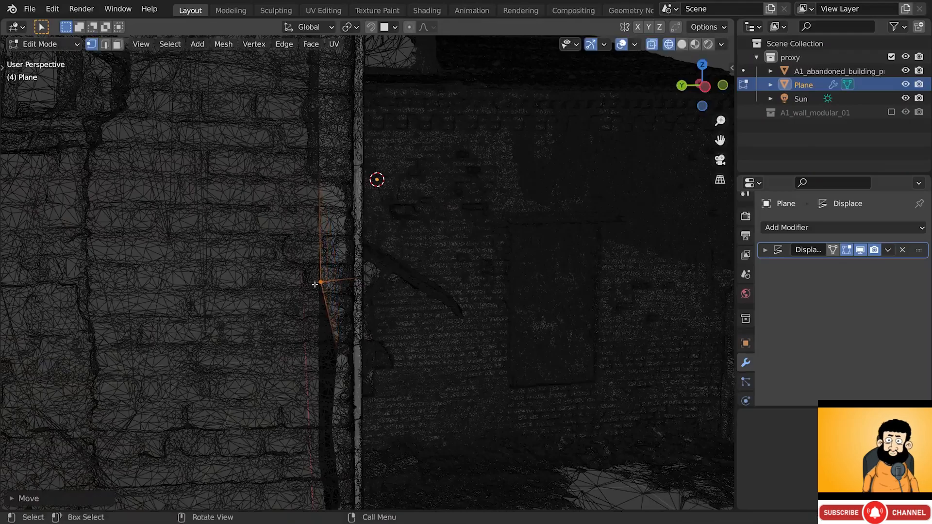
pyautogui.press('z')
pyautogui.click(459, 280)
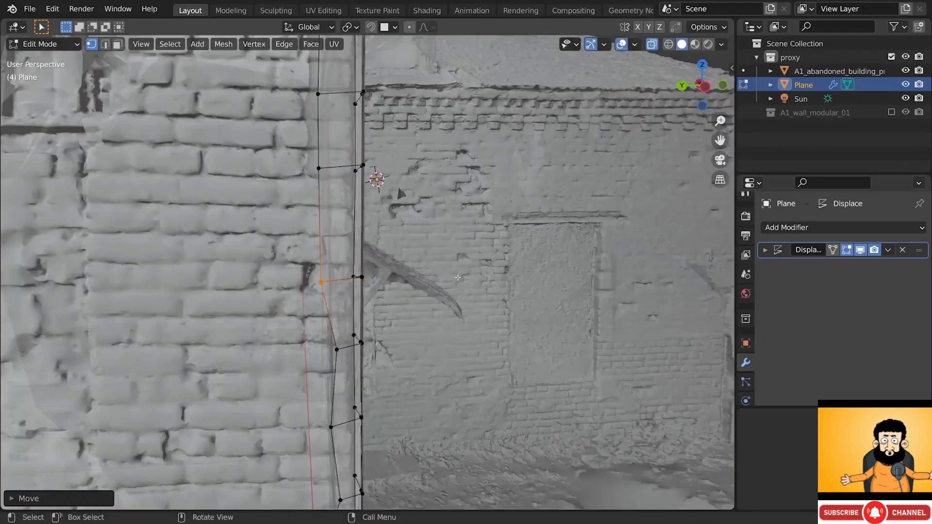
# - Nudge the next four left-edge vertices slightly left onto the pillar's edge
pyautogui.keyDown('shift'); pyautogui.moveTo(407, 288); pyautogui.dragTo(411, 199, button='middle'); pyautogui.keyUp('shift')
pyautogui.click(343, 251)
pyautogui.press('g')
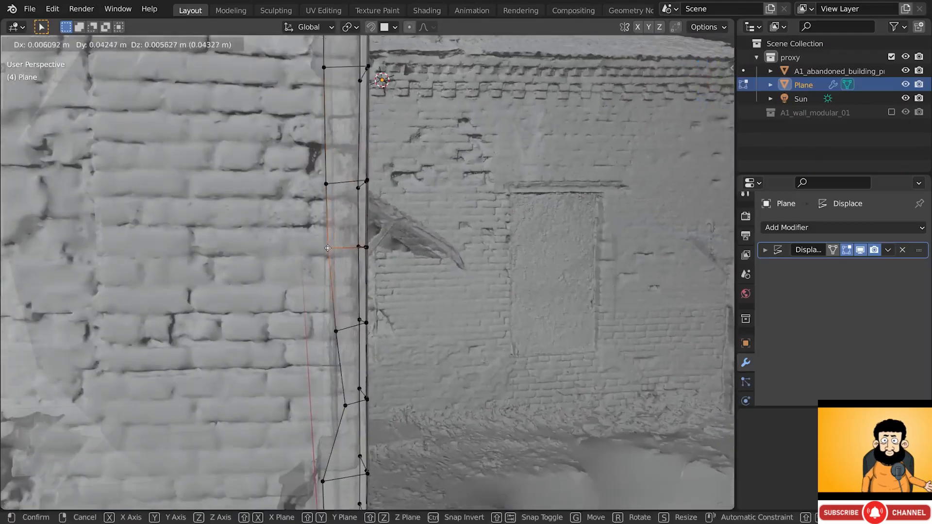
pyautogui.click(328, 250)
pyautogui.keyDown('shift'); pyautogui.moveTo(338, 277); pyautogui.dragTo(348, 233, button='middle'); pyautogui.keyUp('shift')
pyautogui.click(346, 281)
pyautogui.press('g')
pyautogui.click(338, 281)
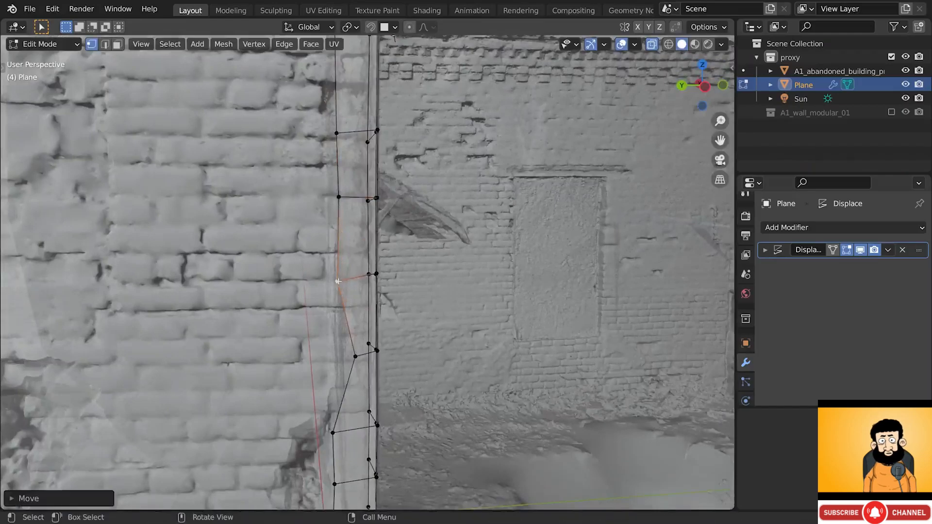
pyautogui.click(340, 197)
pyautogui.press('g')
pyautogui.click(337, 197)
pyautogui.click(339, 283)
pyautogui.press('g')
pyautogui.click(341, 282)
# - Move the lower left-edge vertices, down to the bottom-left one, onto the pillar's edge
pyautogui.scroll(-1, 346, 282)
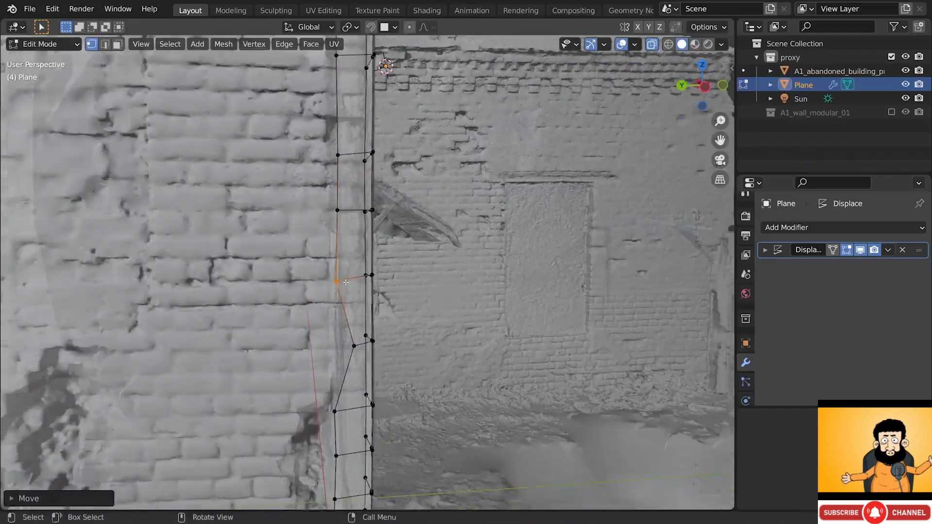
pyautogui.moveTo(345, 282); pyautogui.dragTo(344, 243, button='middle')
pyautogui.moveTo(351, 268); pyautogui.dragTo(362, 295)
pyautogui.press('g')
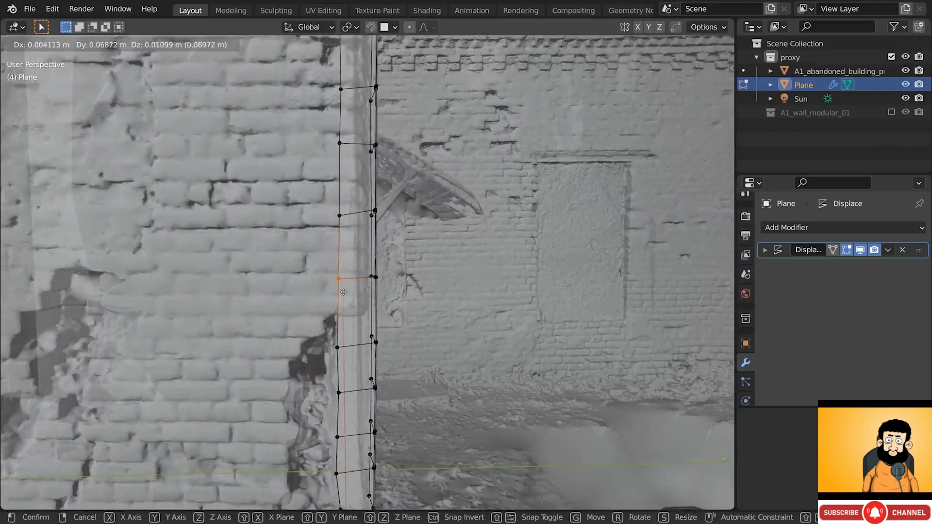
pyautogui.click(343, 292)
pyautogui.click(338, 349)
pyautogui.press('g')
pyautogui.click(339, 350)
pyautogui.keyDown('shift'); pyautogui.moveTo(341, 357); pyautogui.dragTo(341, 230, button='middle'); pyautogui.keyUp('shift')
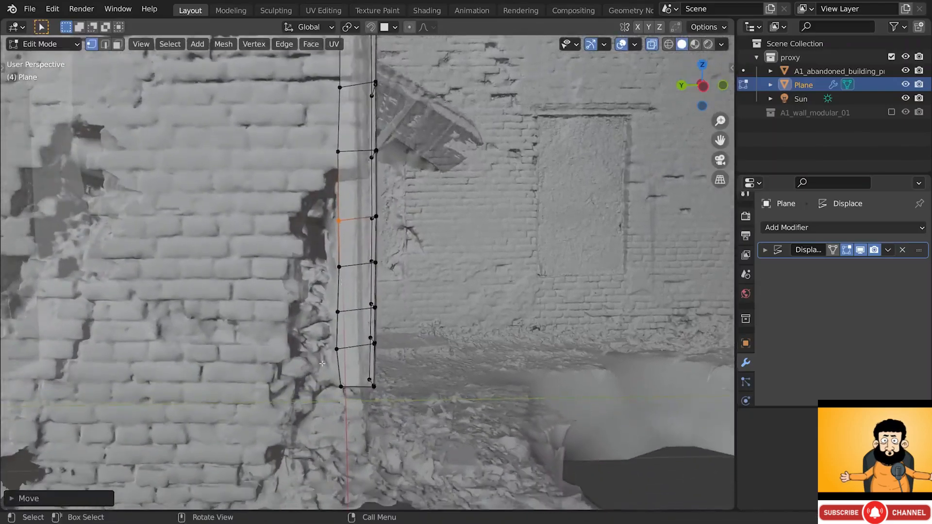
pyautogui.click(340, 387)
pyautogui.press('g')
# - Adjust a mid-height vertex and the top-left and bottom-left corners, then exit to Object Mode without X-ray
pyautogui.click(382, 219)
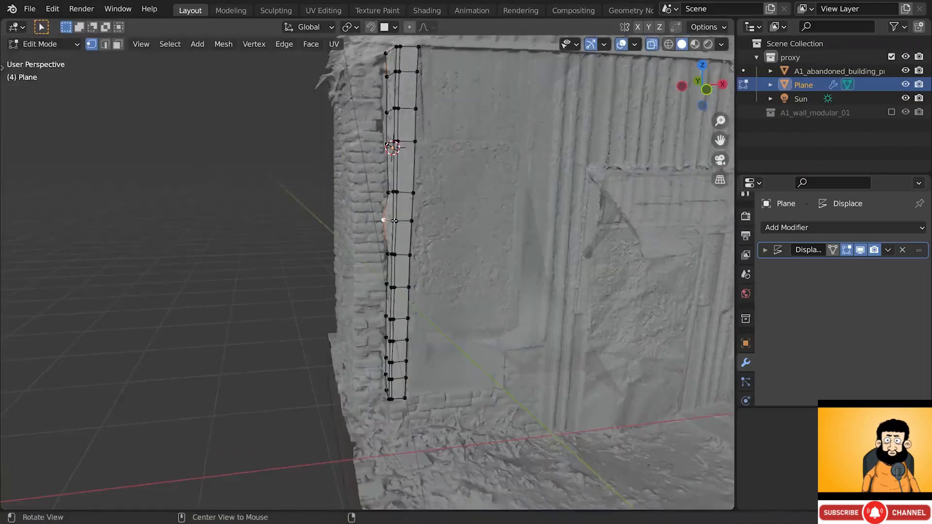
pyautogui.moveTo(468, 204); pyautogui.dragTo(403, 238, button='middle')
pyautogui.press('g')
pyautogui.click(400, 177)
pyautogui.click(393, 117)
pyautogui.press('g')
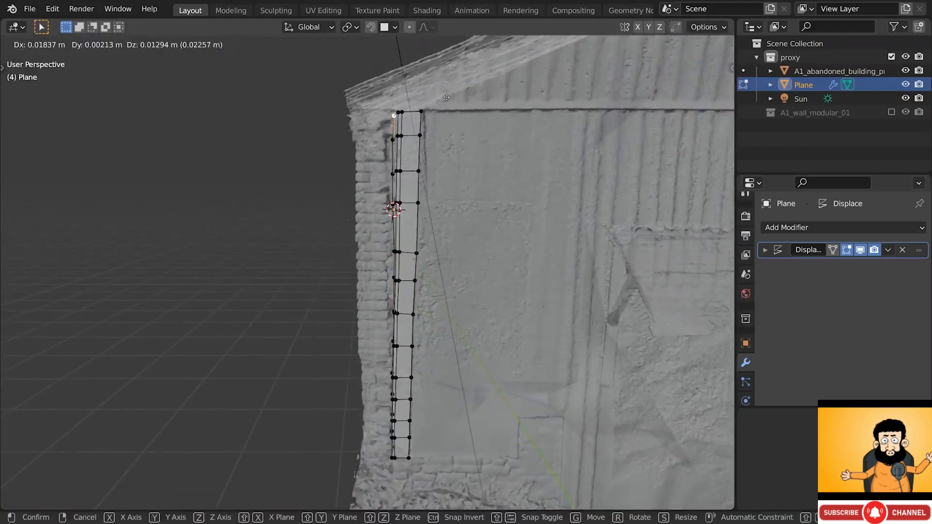
pyautogui.click(446, 98)
pyautogui.scroll(-1, 445, 151)
pyautogui.keyDown('alt'); pyautogui.moveTo(437, 150); pyautogui.dragTo(468, 146); pyautogui.keyUp('alt')
pyautogui.click(399, 414)
pyautogui.keyDown('alt'); pyautogui.moveTo(399, 414); pyautogui.dragTo(384, 411); pyautogui.keyUp('alt')
pyautogui.press('g')
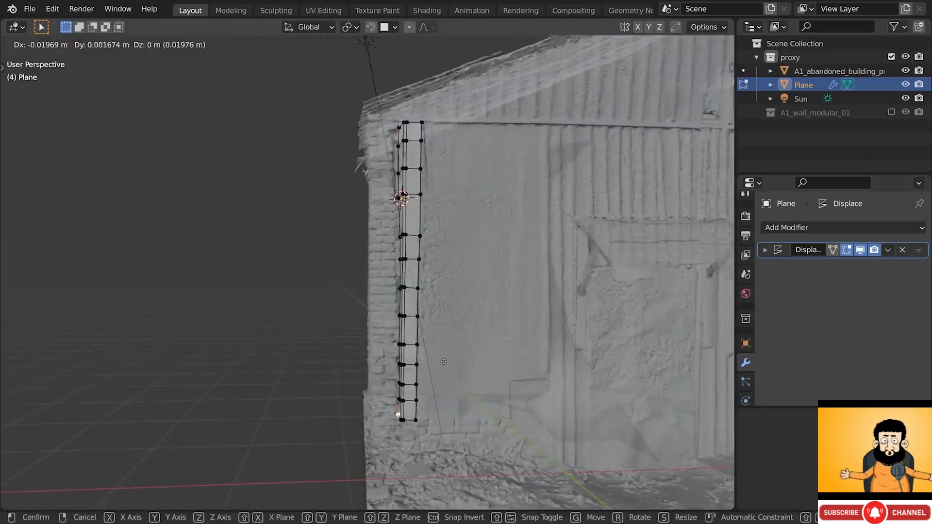
pyautogui.click(394, 416)
pyautogui.press('Tab')
pyautogui.hotkey('alt', 'z')
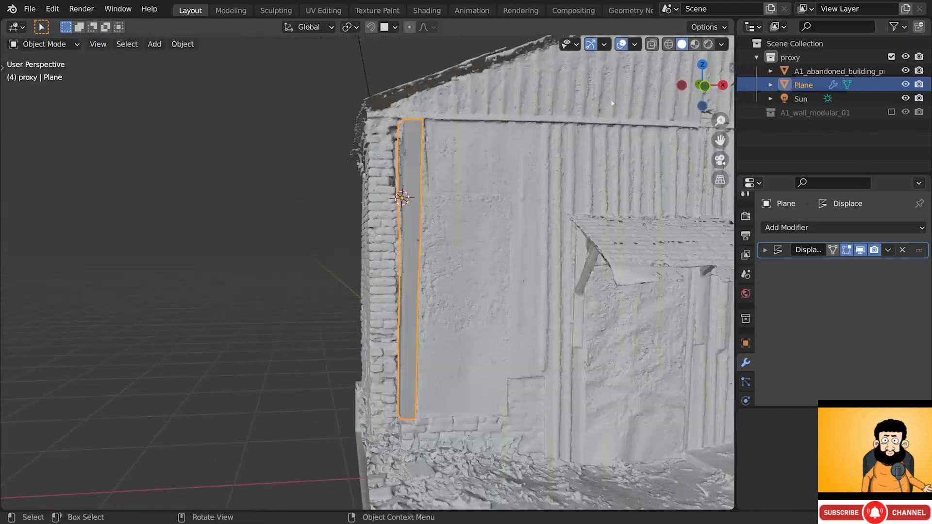
# - Switch to textured view and rename the Plane object to wooden_beam_01
pyautogui.click(696, 44)
pyautogui.moveTo(422, 277)
pyautogui.mouseDown(button='middle')
pyautogui.moveTo(474, 277)
pyautogui.moveTo(421, 280)
pyautogui.moveTo(457, 261)
pyautogui.moveTo(428, 271)
pyautogui.mouseUp(button='middle')
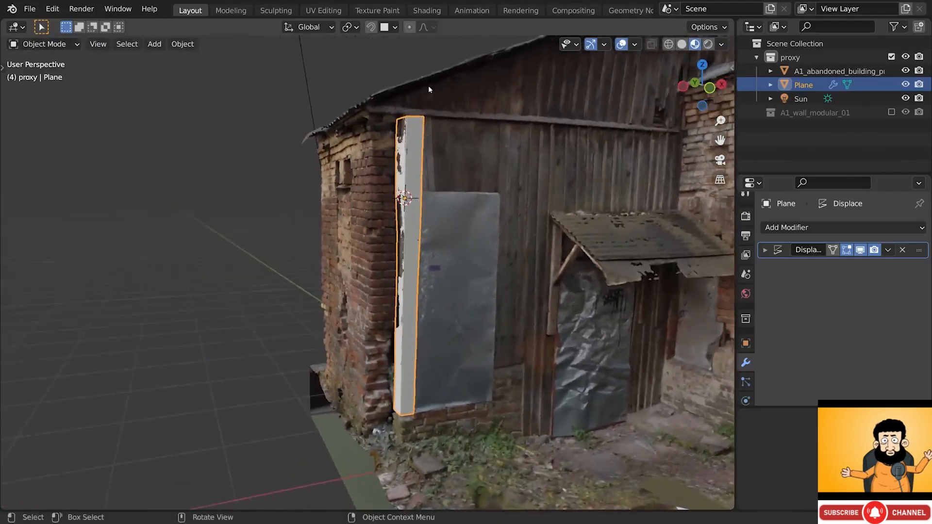
pyautogui.scroll(2, 428, 115)
pyautogui.press('Tab')
pyautogui.moveTo(428, 122); pyautogui.dragTo(426, 134, button='middle')
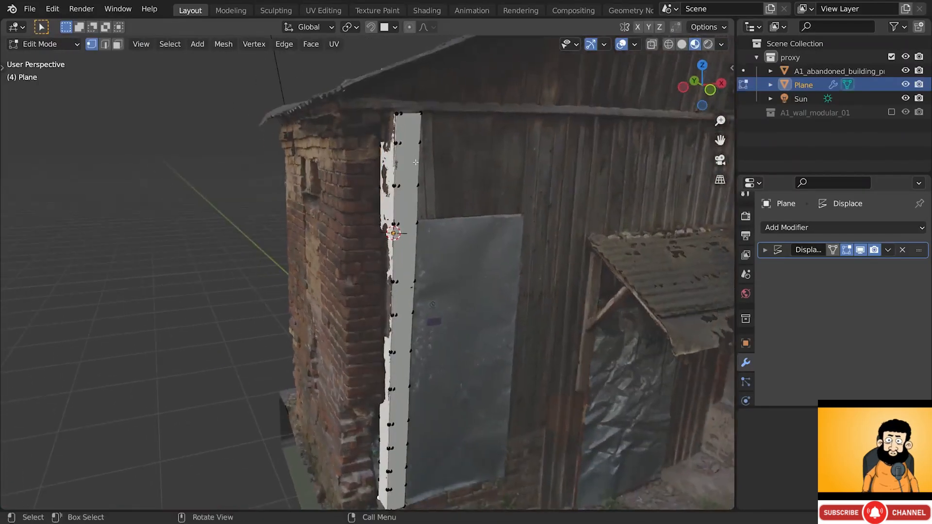
pyautogui.moveTo(411, 167); pyautogui.dragTo(418, 147, button='middle')
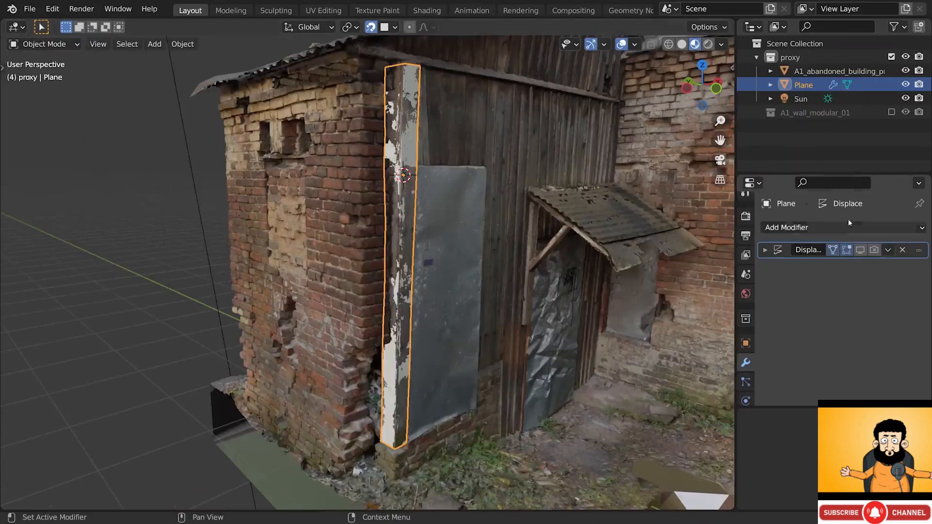
pyautogui.doubleClick(808, 88)
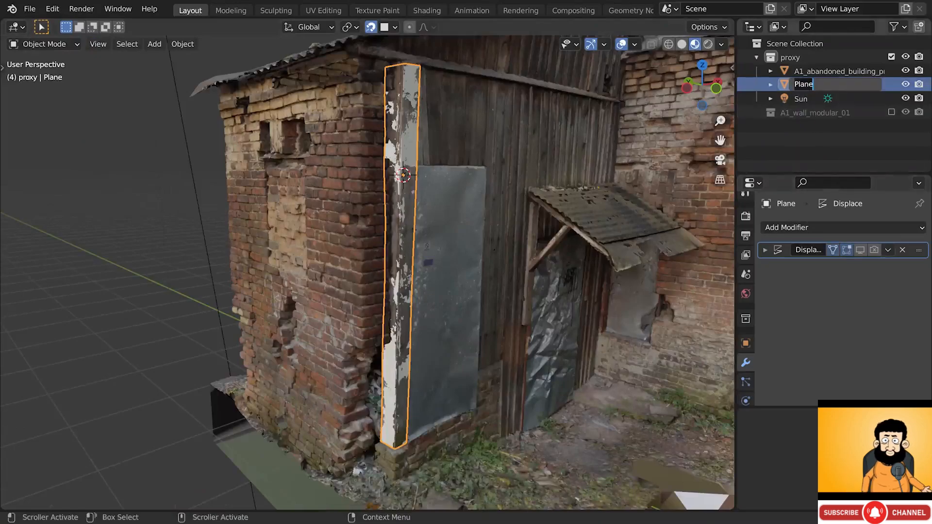
pyautogui.write('wooden_beam_01')
pyautogui.press('Return')
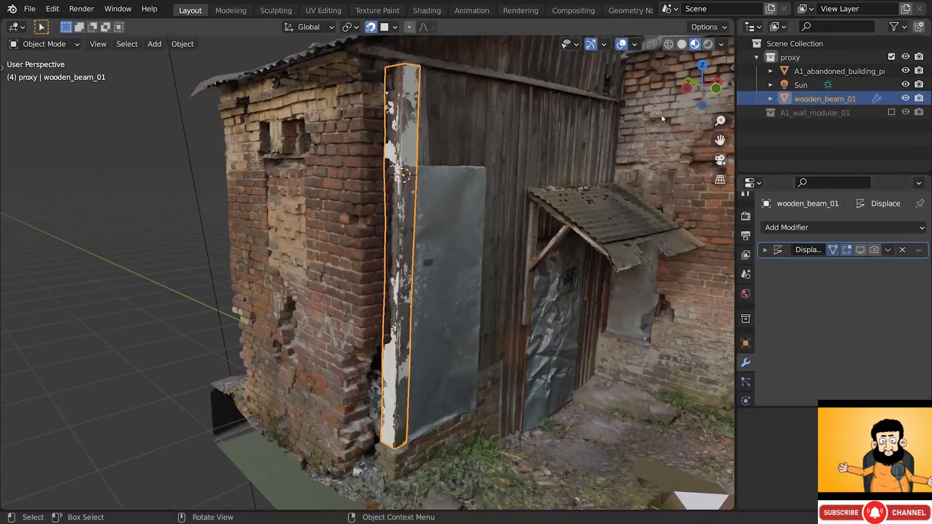
# - Move wooden_beam_01 into a new collection named wooden_beam
pyautogui.press('m')
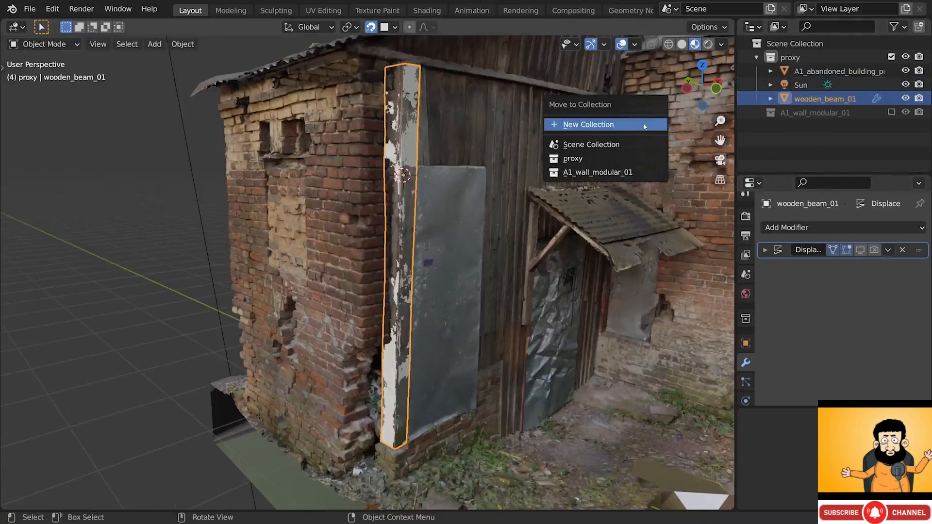
pyautogui.click(645, 126)
pyautogui.write('wooden_beam')
pyautogui.press('Return')
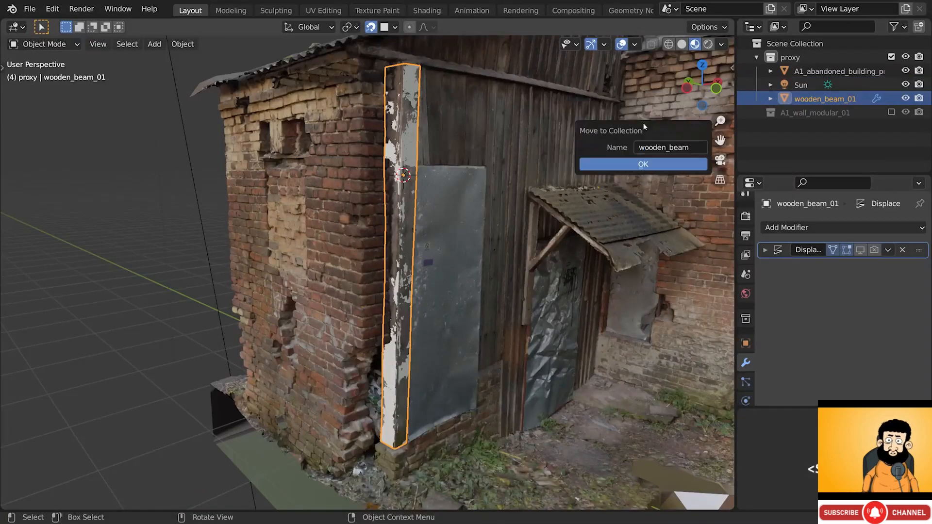
pyautogui.click(633, 163)
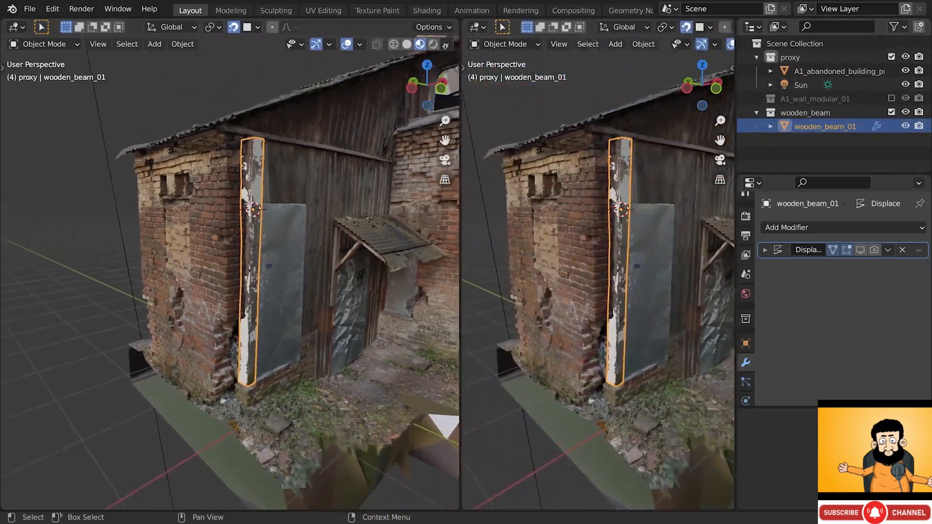
# - Narrow the left area, turn it into a UV Editor, and reset the beam's UVs
pyautogui.moveTo(445, 45); pyautogui.dragTo(385, 49)
pyautogui.click(15, 26)
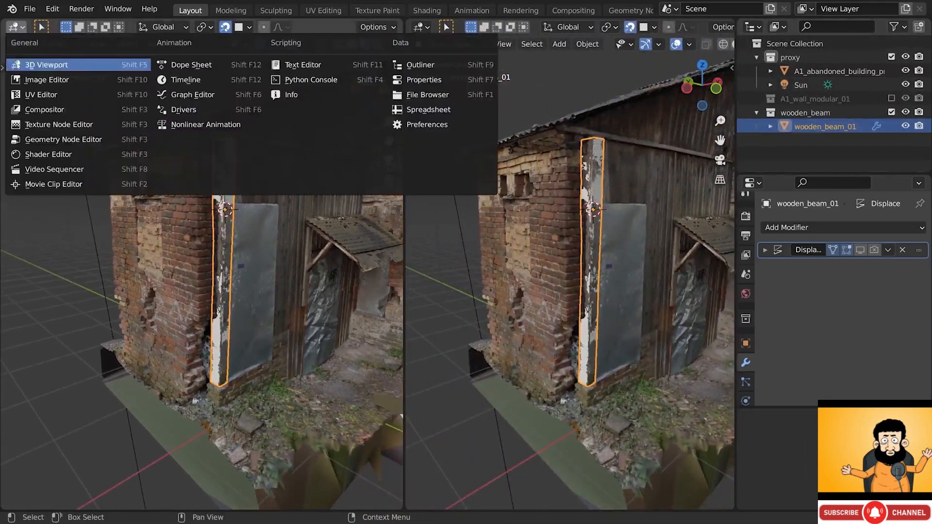
pyautogui.click(38, 95)
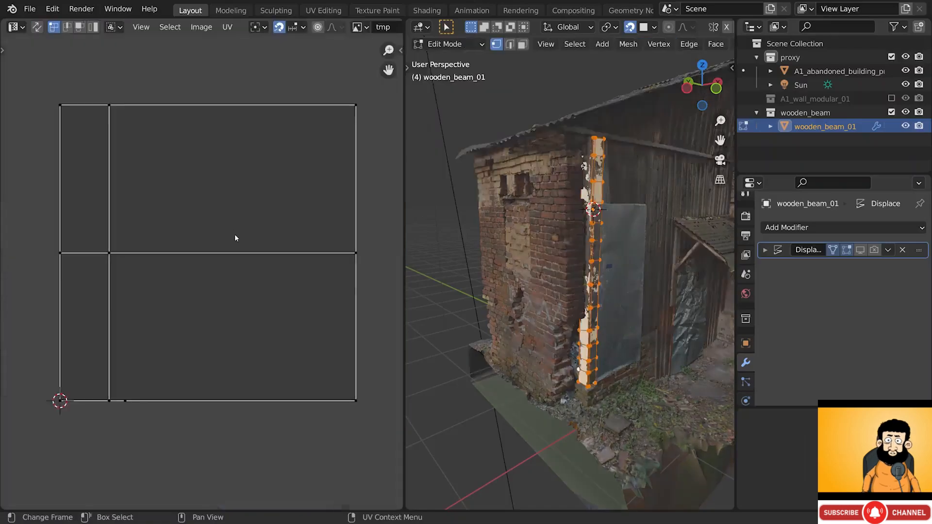
pyautogui.scroll(1, 235, 234)
pyautogui.scroll(2, 602, 250)
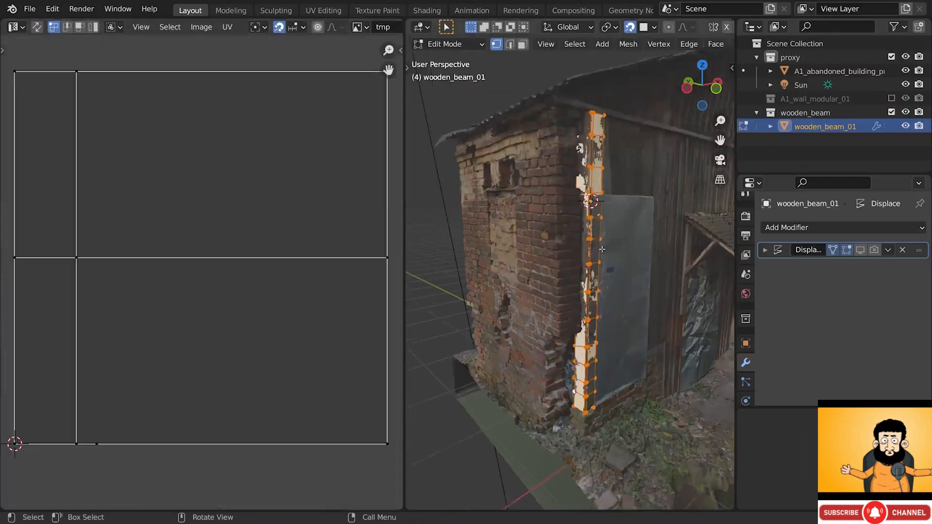
pyautogui.press('u')
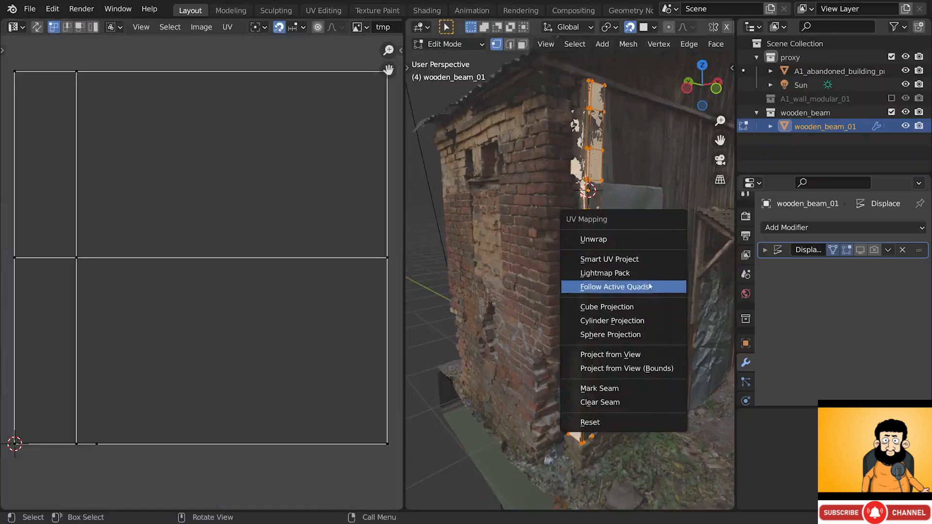
pyautogui.click(620, 426)
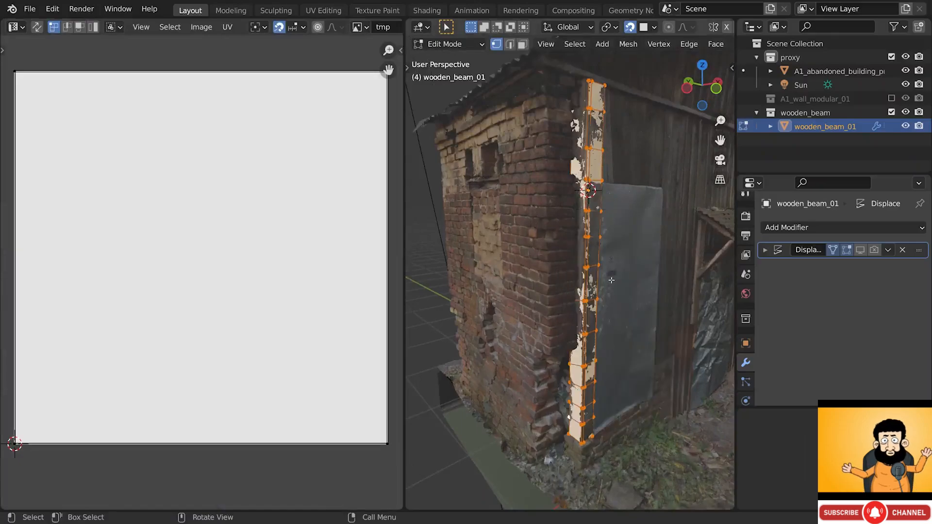
# - In face select mode, make the beam face active and unwrap with Follow Active Quads
pyautogui.click(523, 44)
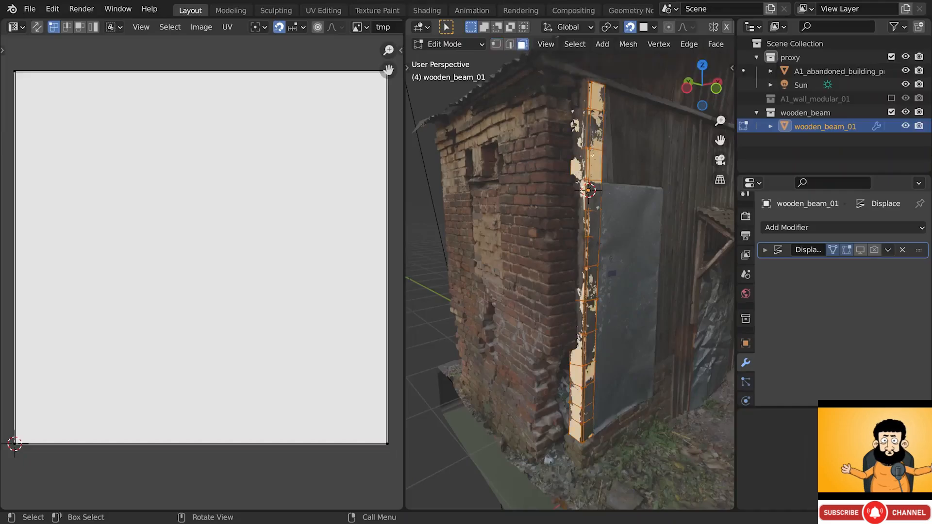
pyautogui.keyDown('shift'); pyautogui.click(597, 170); pyautogui.keyUp('shift')
pyautogui.keyDown('shift'); pyautogui.click(597, 169); pyautogui.keyUp('shift')
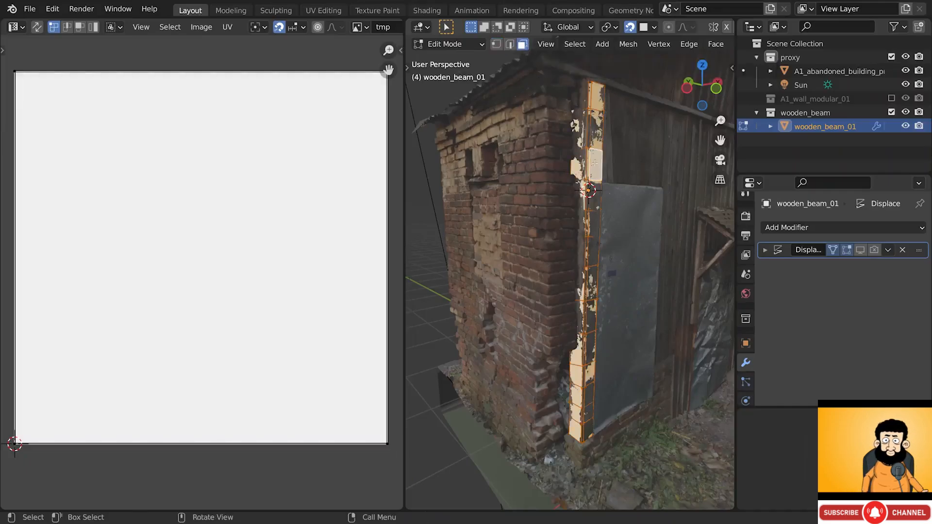
pyautogui.scroll(5, 596, 159)
pyautogui.keyDown('shift'); pyautogui.click(595, 159); pyautogui.keyUp('shift')
pyautogui.keyDown('shift'); pyautogui.click(596, 159); pyautogui.keyUp('shift')
pyautogui.scroll(-5, 597, 161)
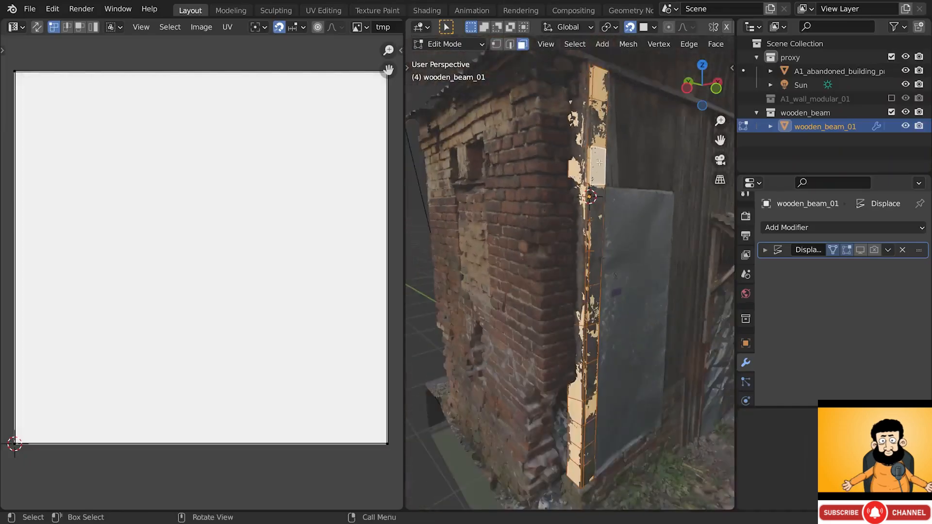
pyautogui.press('u')
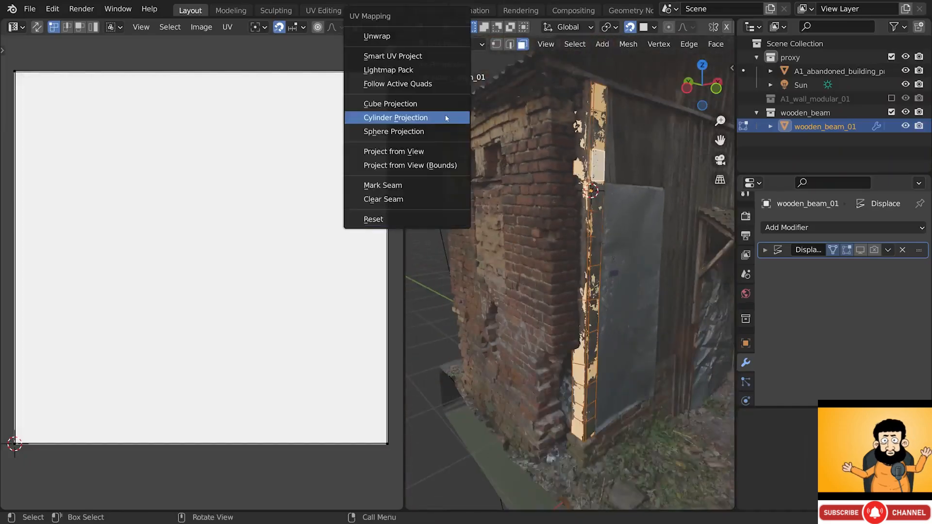
pyautogui.click(429, 85)
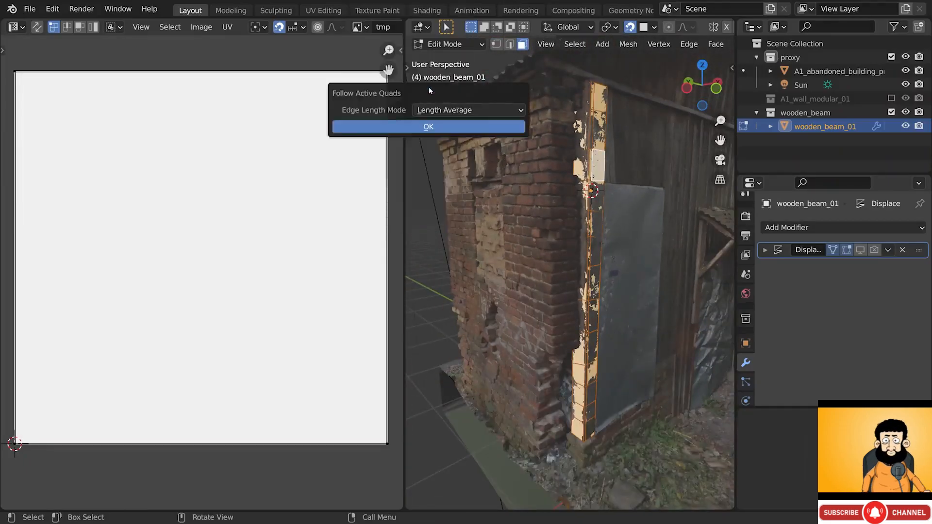
pyautogui.click(436, 128)
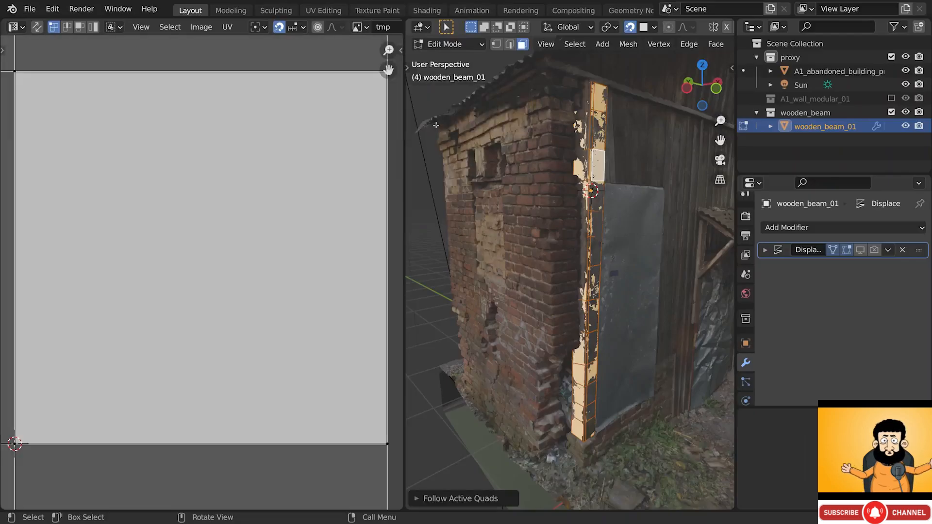
# - Scale, move and rotate the UV strip 180° so it fits inside the black tmp image
pyautogui.scroll(-12, 273, 136)
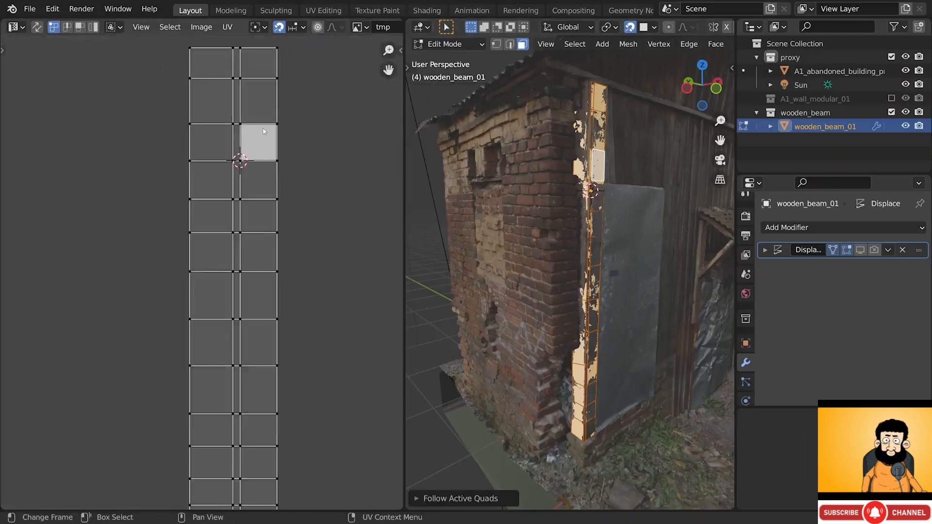
pyautogui.press('s')
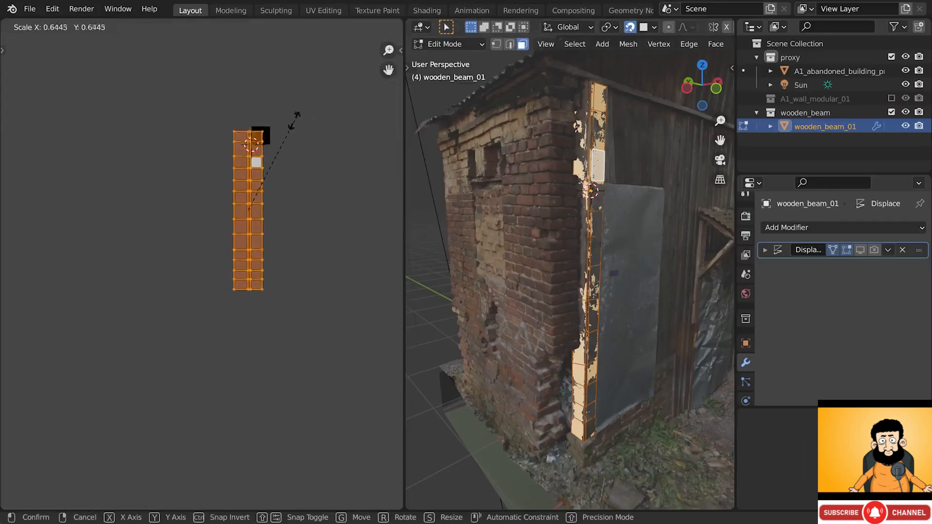
pyautogui.click(267, 191)
pyautogui.press('g')
pyautogui.click(271, 147)
pyautogui.scroll(5, 268, 136)
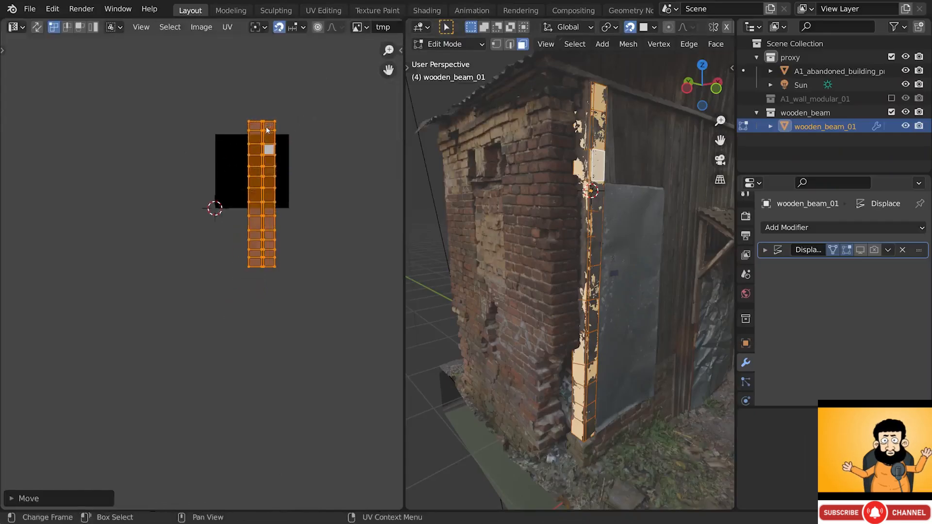
pyautogui.press('s')
pyautogui.click(281, 150)
pyautogui.press('g')
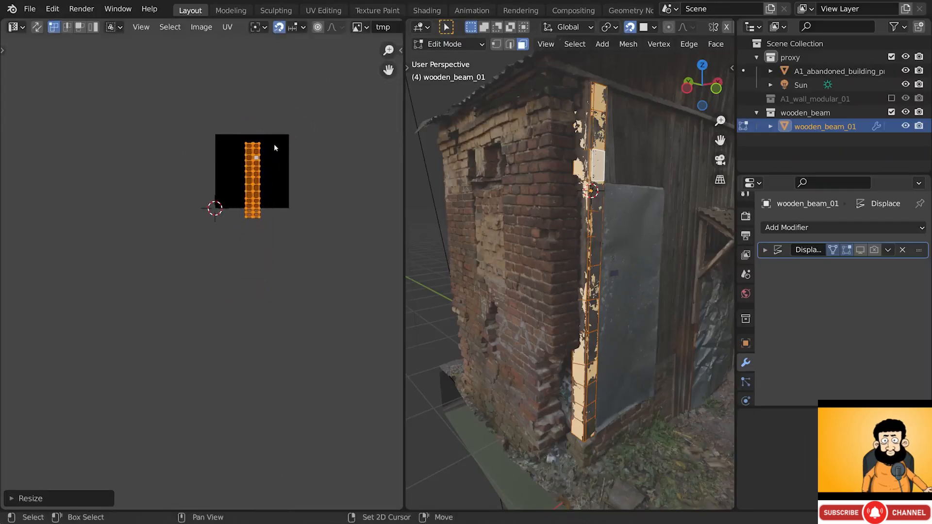
pyautogui.click(272, 145)
pyautogui.scroll(3, 263, 158)
pyautogui.press('g')
pyautogui.click(308, 112)
pyautogui.scroll(3, 308, 112)
pyautogui.write('r')
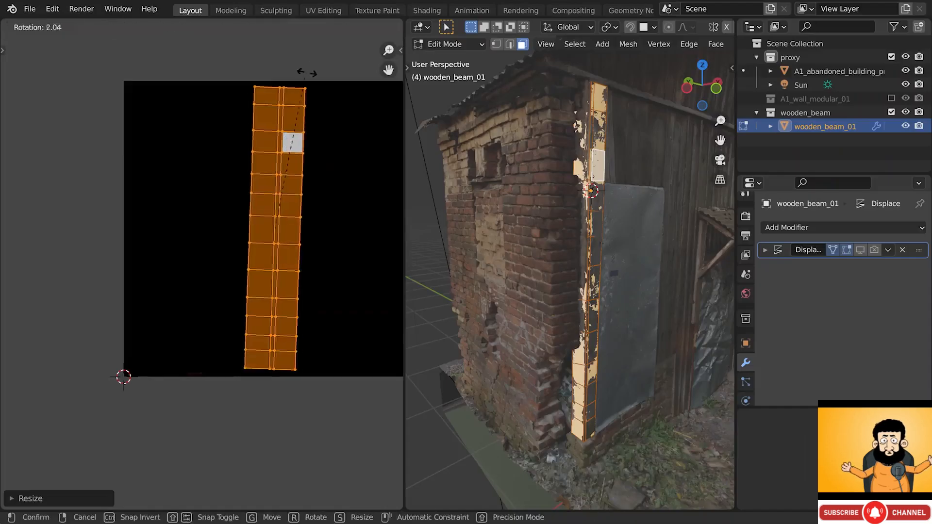
pyautogui.write('180')
pyautogui.press('Return')
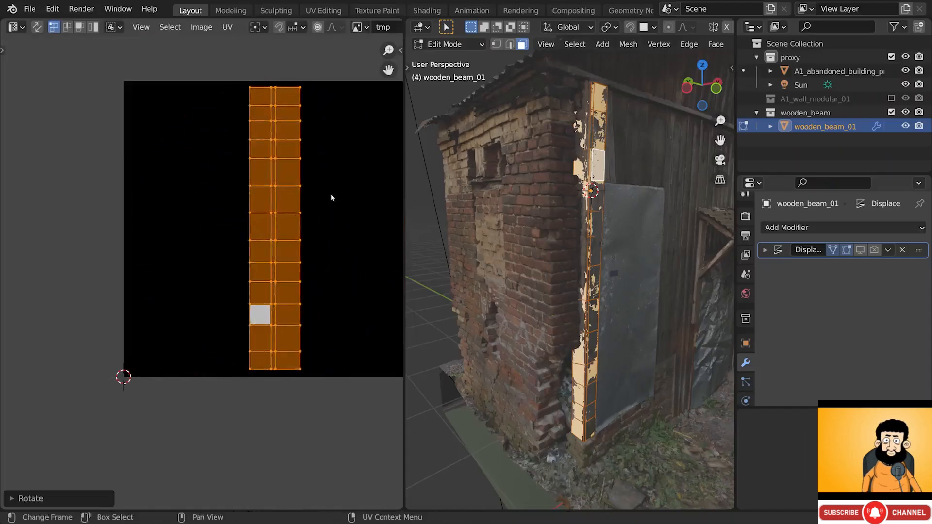
pyautogui.moveTo(607, 243); pyautogui.dragTo(598, 143, button='middle')
# - Isolate the beam in Local view and enter its Edit Mode
pyautogui.press('Tab')
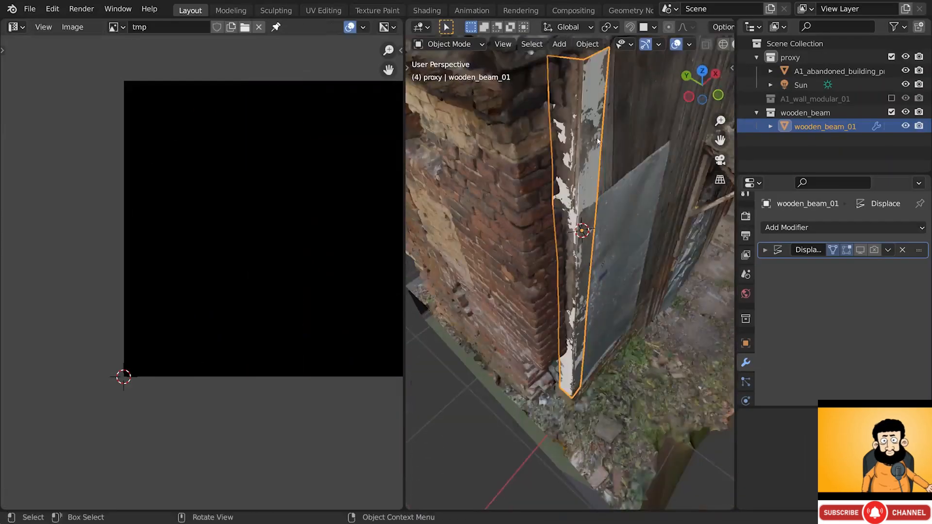
pyautogui.press('KP_Divide')
pyautogui.scroll(3, 596, 138)
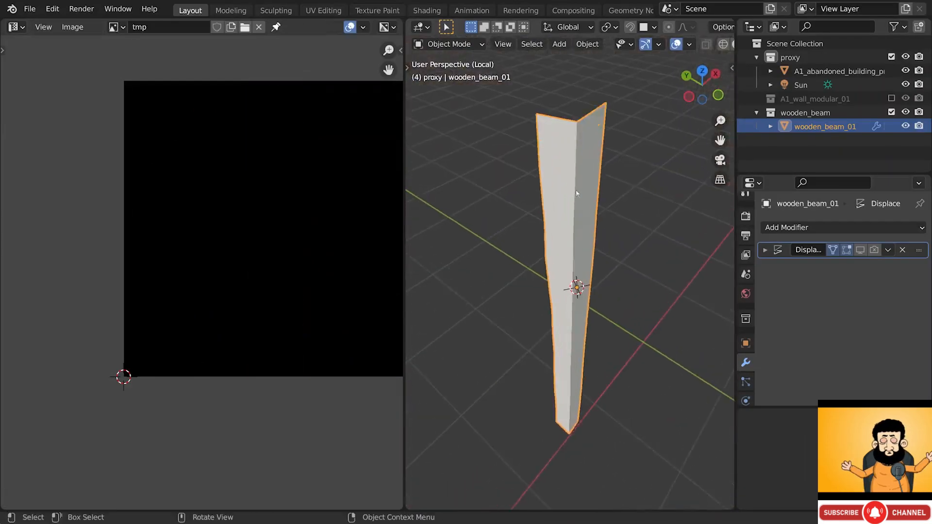
pyautogui.press('Tab')
pyautogui.moveTo(572, 163)
pyautogui.mouseDown(button='middle')
pyautogui.moveTo(558, 252)
pyautogui.moveTo(574, 184)
pyautogui.moveTo(566, 154)
pyautogui.moveTo(580, 164)
pyautogui.mouseUp(button='middle')
# - In edge select mode, slide a vertical edge loop along the beam, then return to Object Mode
pyautogui.press('2')
pyautogui.keyDown('alt'); pyautogui.click(577, 166); pyautogui.keyUp('alt')
pyautogui.press('g')
pyautogui.press('g')
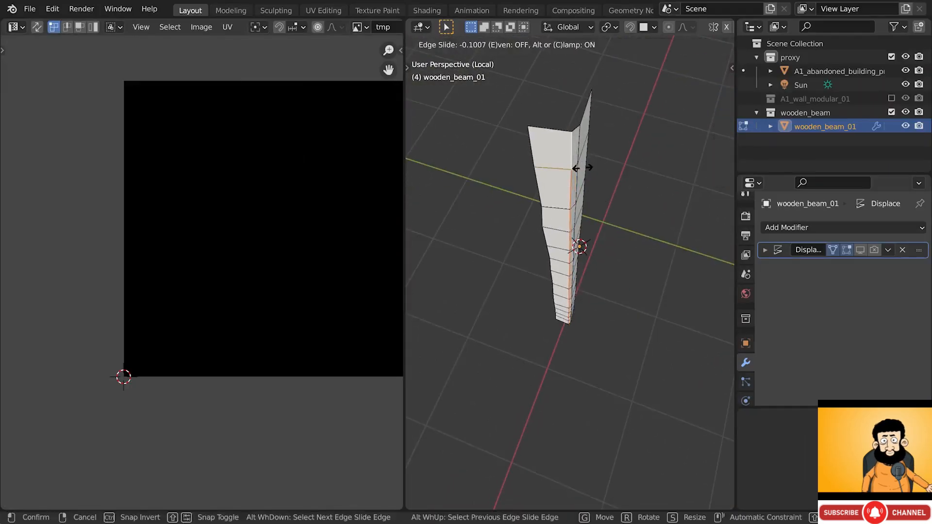
pyautogui.click(583, 167)
pyautogui.moveTo(583, 167); pyautogui.dragTo(566, 134, button='middle')
pyautogui.press('Tab')
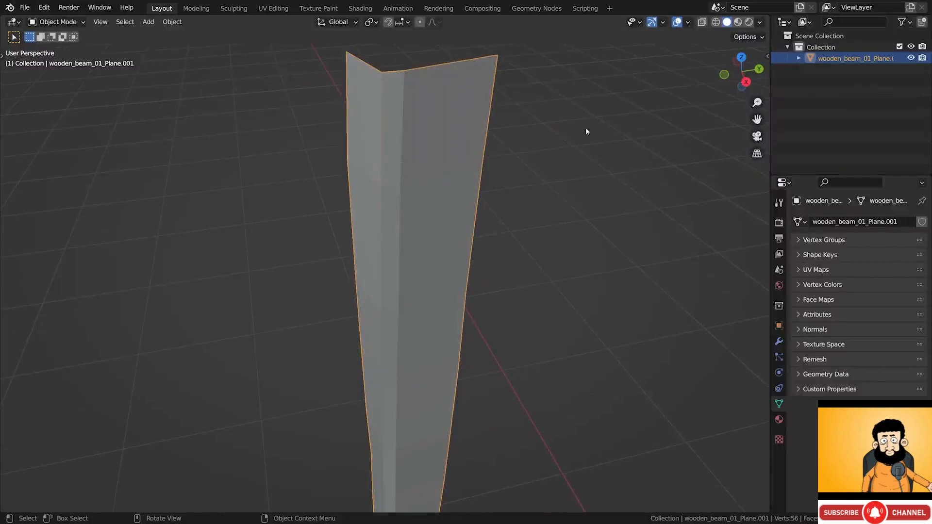
# - Apply Shade Smooth to the beam, try Shade Flat, then switch it back to Shade Smooth
pyautogui.rightClick(587, 116)
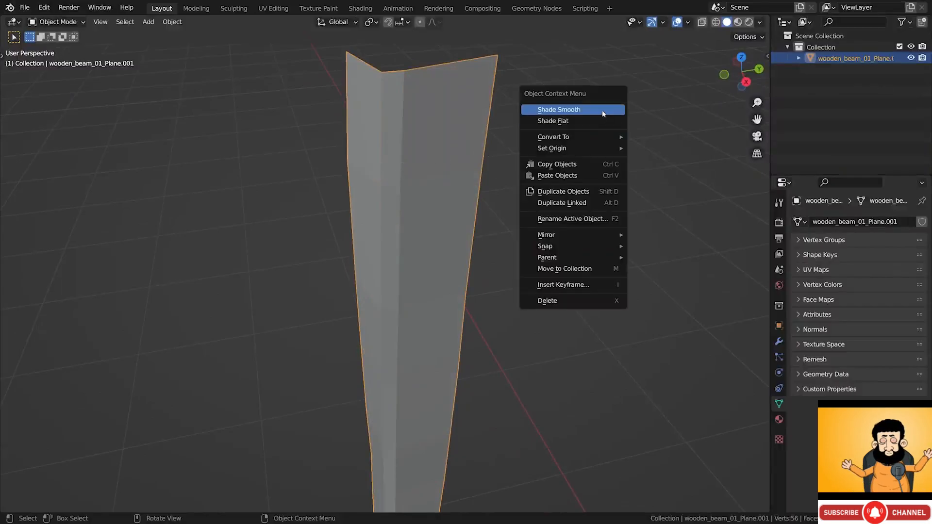
pyautogui.click(604, 114)
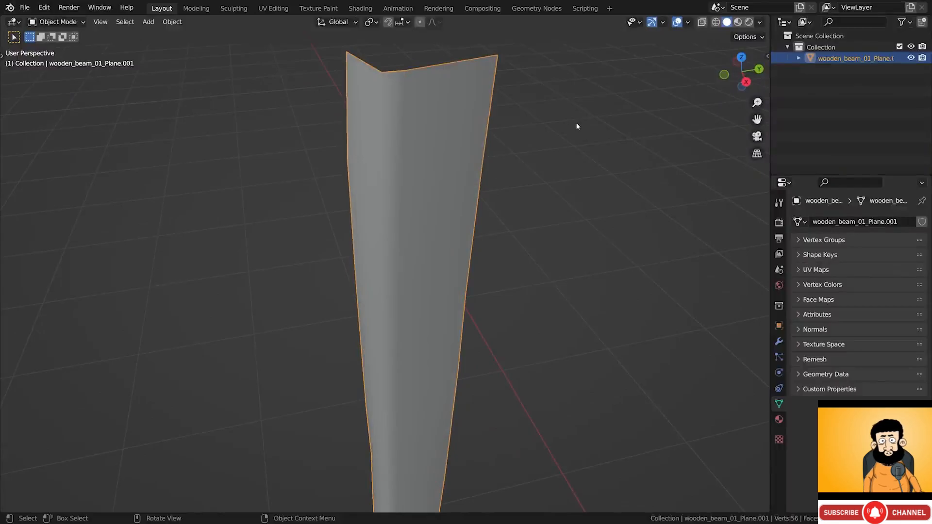
pyautogui.press('Tab')
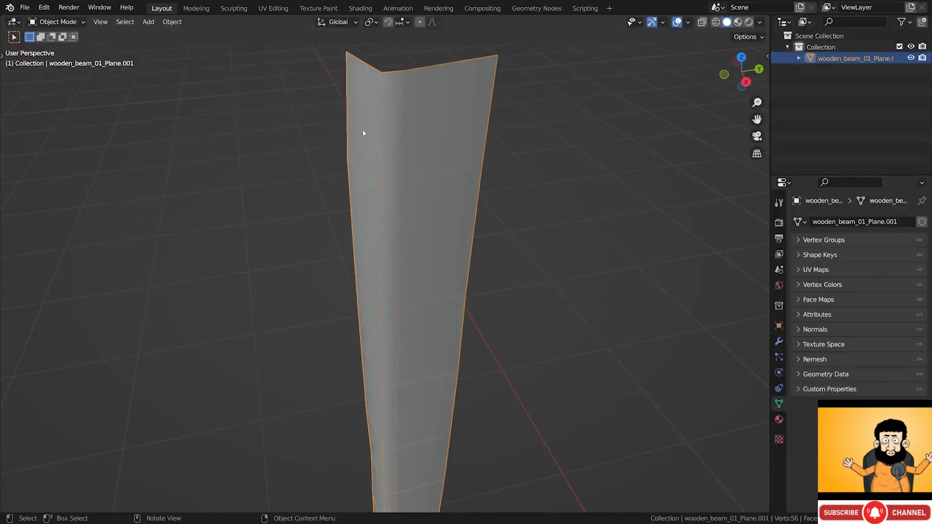
pyautogui.rightClick(552, 116)
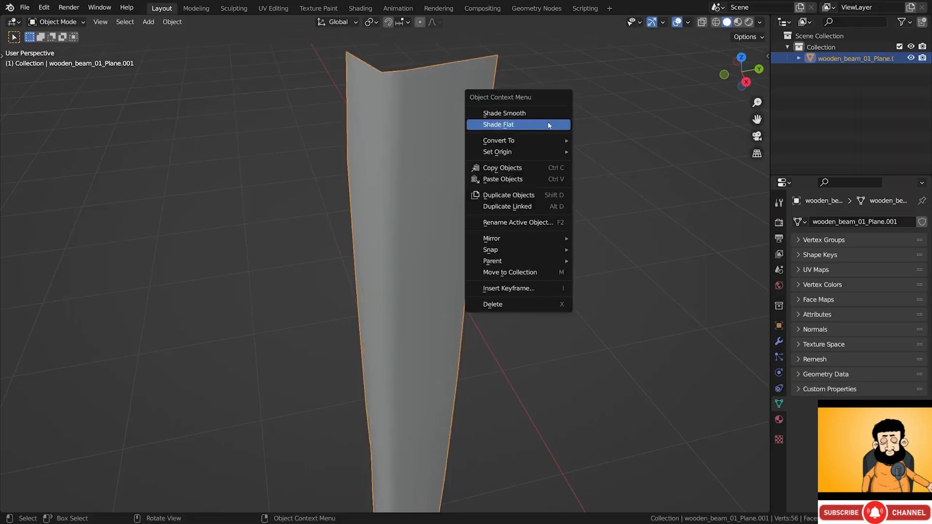
pyautogui.click(548, 122)
pyautogui.rightClick(537, 126)
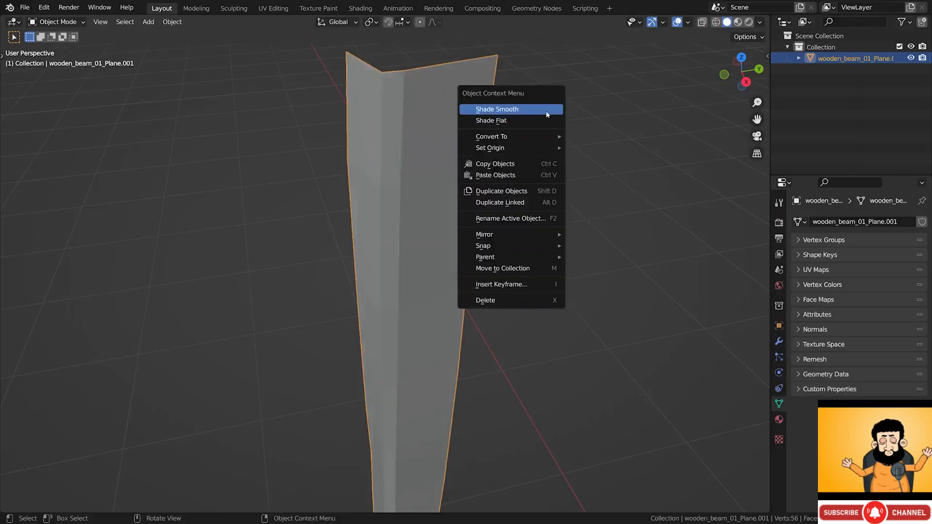
pyautogui.click(547, 111)
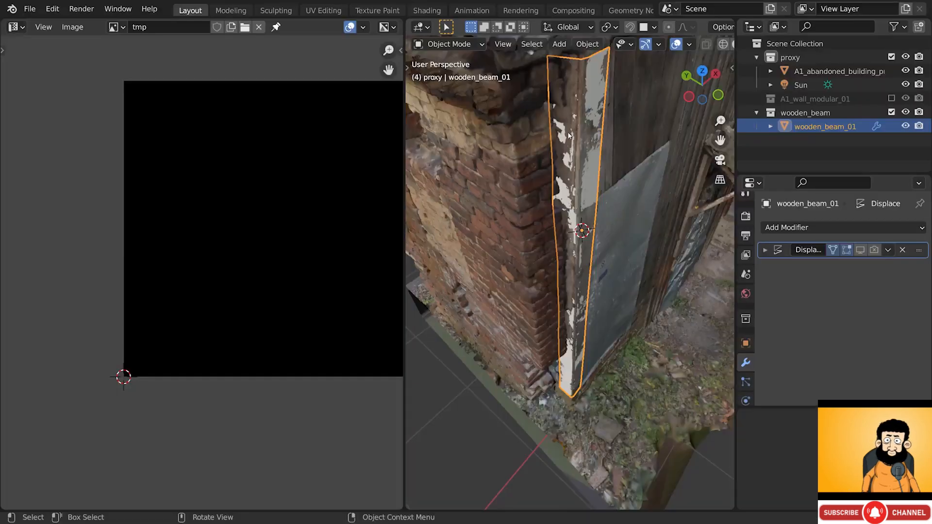
pyautogui.moveTo(587, 191); pyautogui.dragTo(585, 169, button='middle')
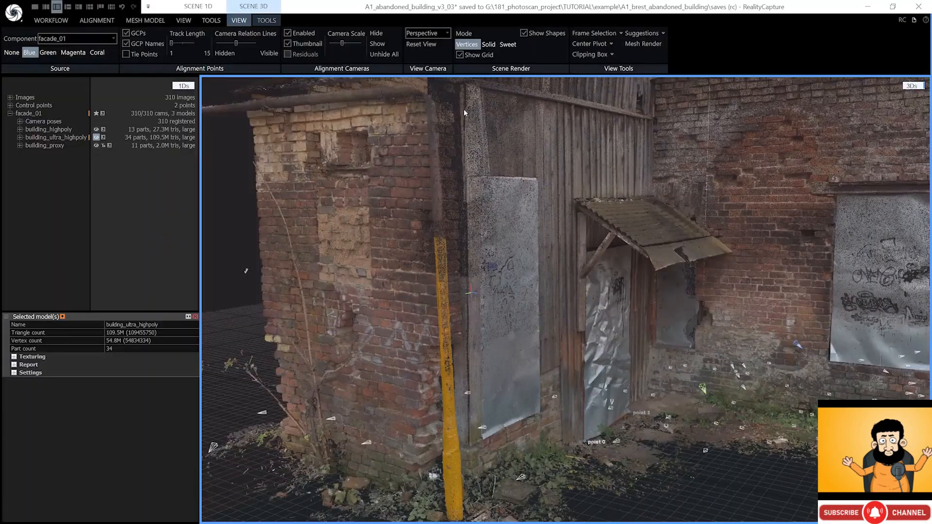
# - Import the prepared beam model into the project and display it in Sweet render mode
pyautogui.click(219, 23)
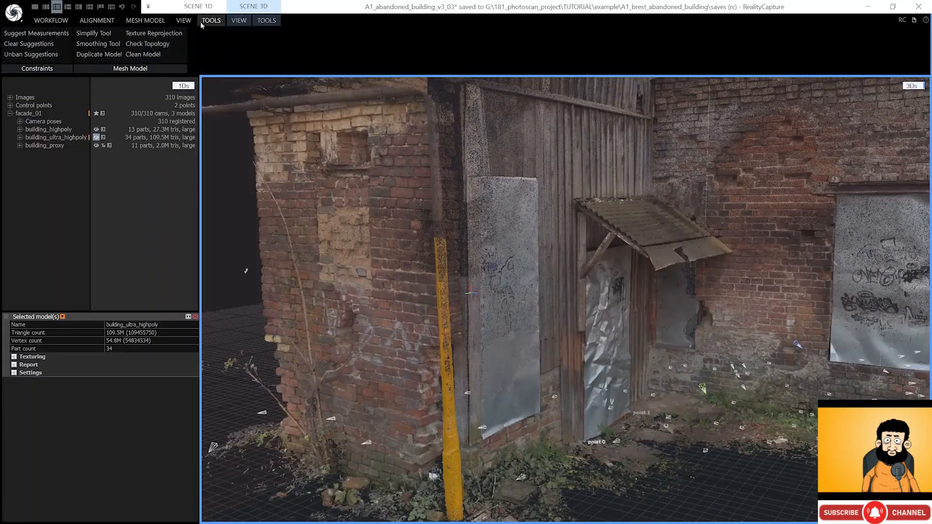
pyautogui.click(158, 21)
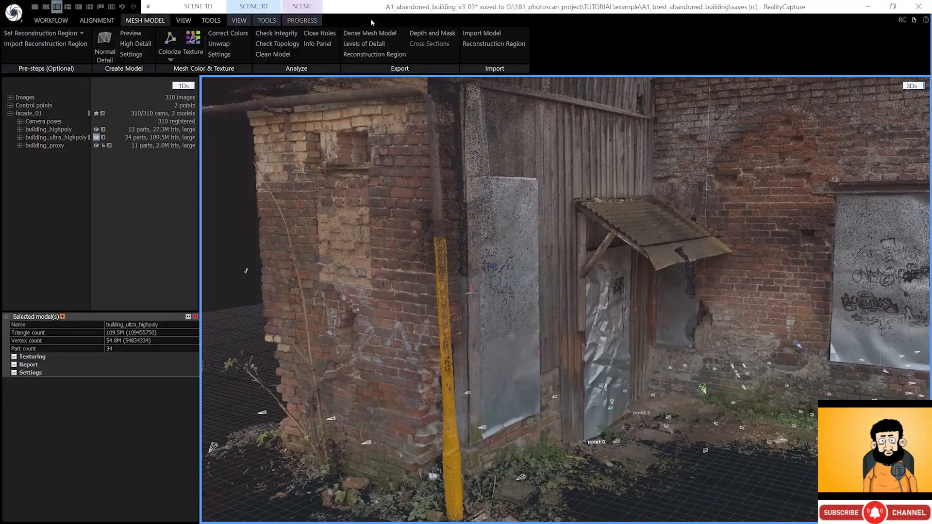
pyautogui.click(481, 34)
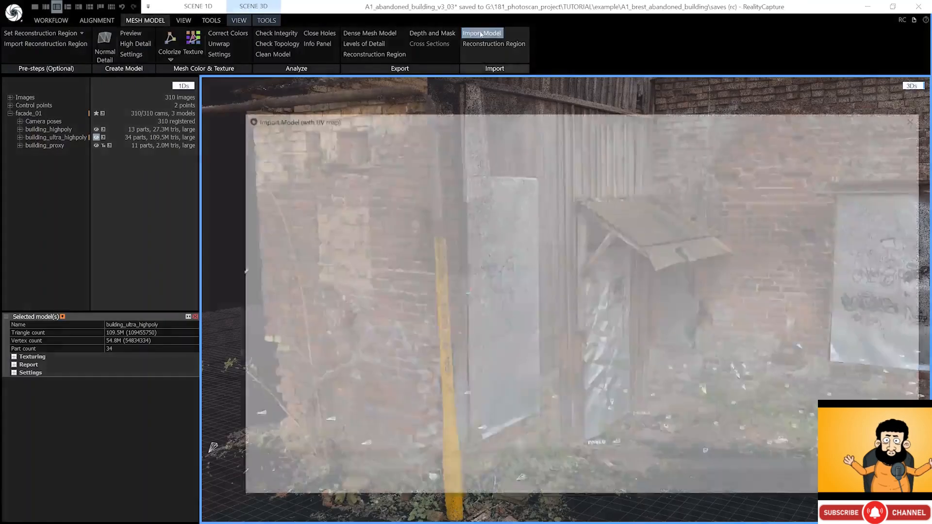
pyautogui.click(729, 444)
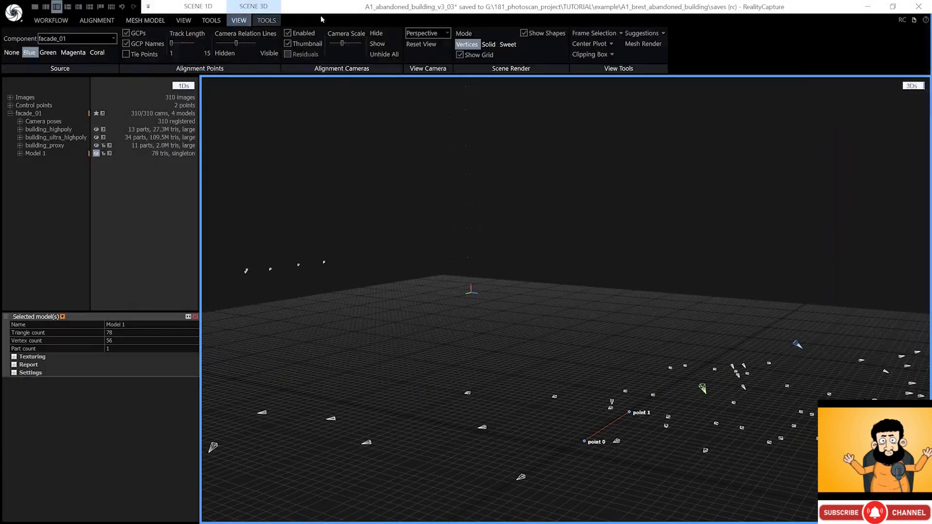
pyautogui.click(504, 45)
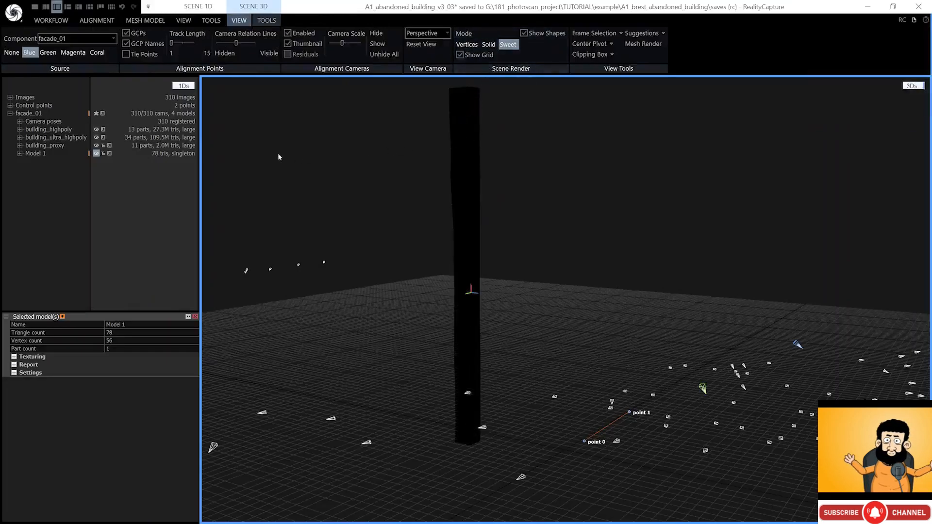
# - Rename the imported Model 1 to wooden_beam_01
pyautogui.click(57, 166)
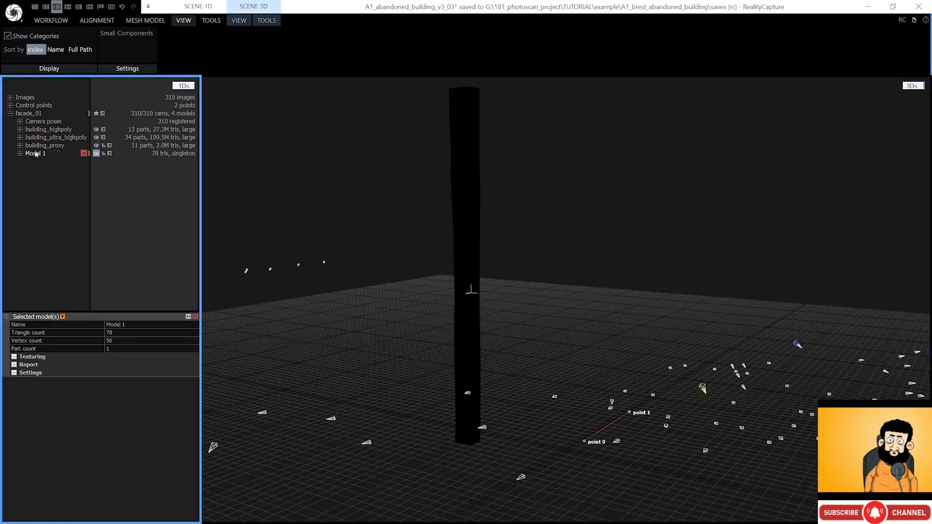
pyautogui.click(124, 324)
pyautogui.hotkey('ctrl', 'a')
pyautogui.write('wooden_beam_01')
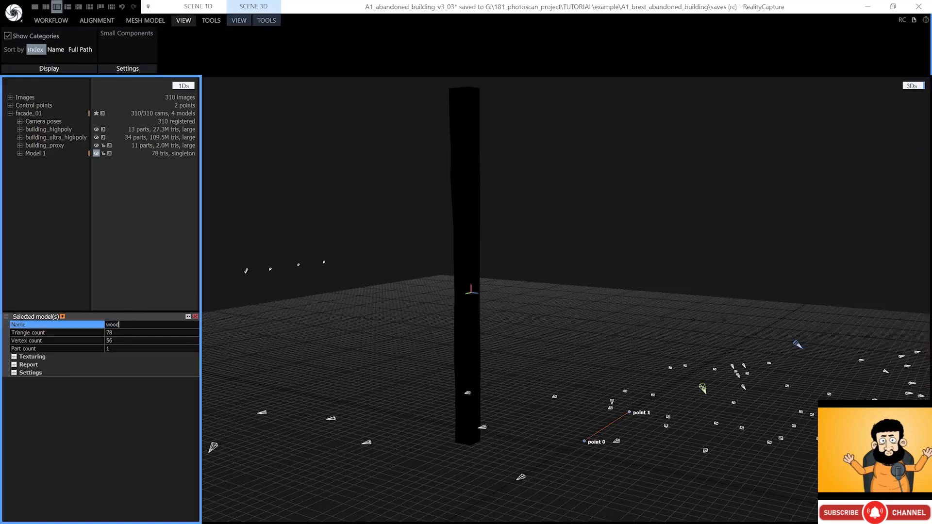
pyautogui.press('Return')
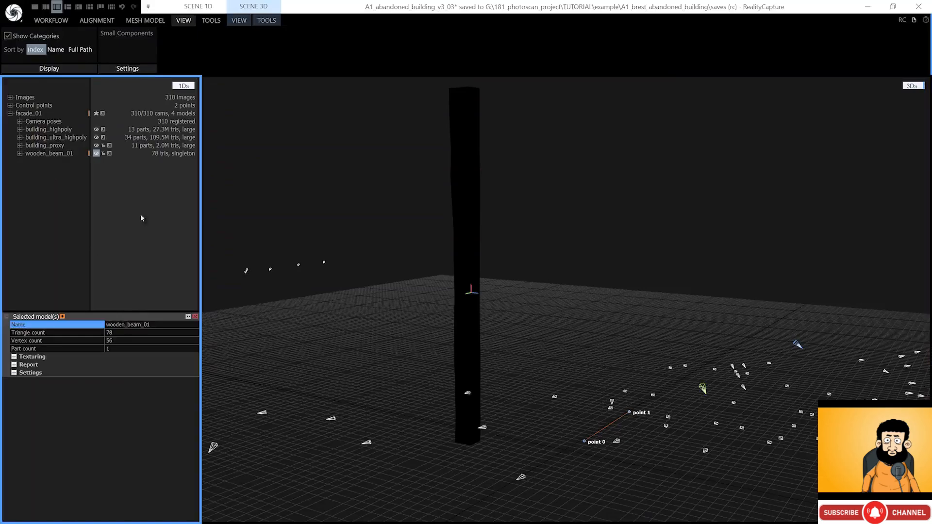
# - Run Texture Reprojection with source building_ultra_highpoly and result wooden_beam_01, then inspect the textured beam
pyautogui.click(201, 22)
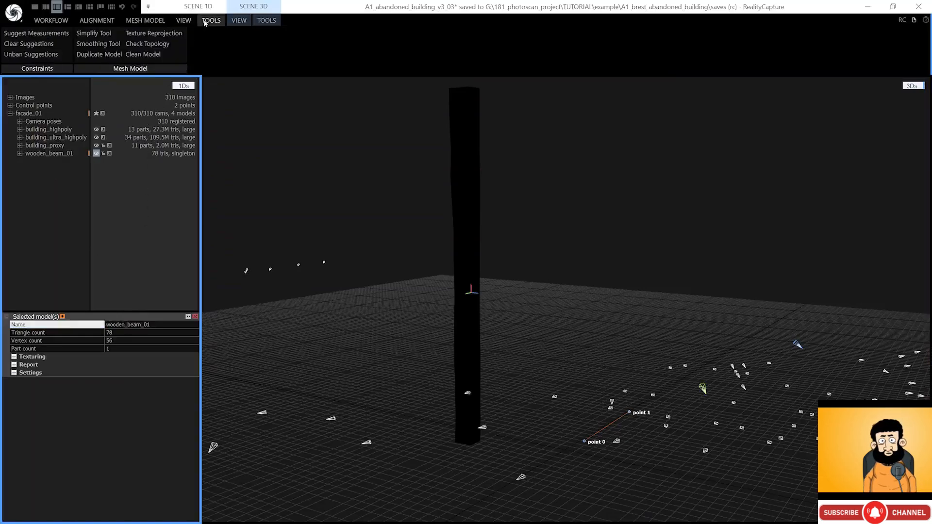
pyautogui.click(158, 33)
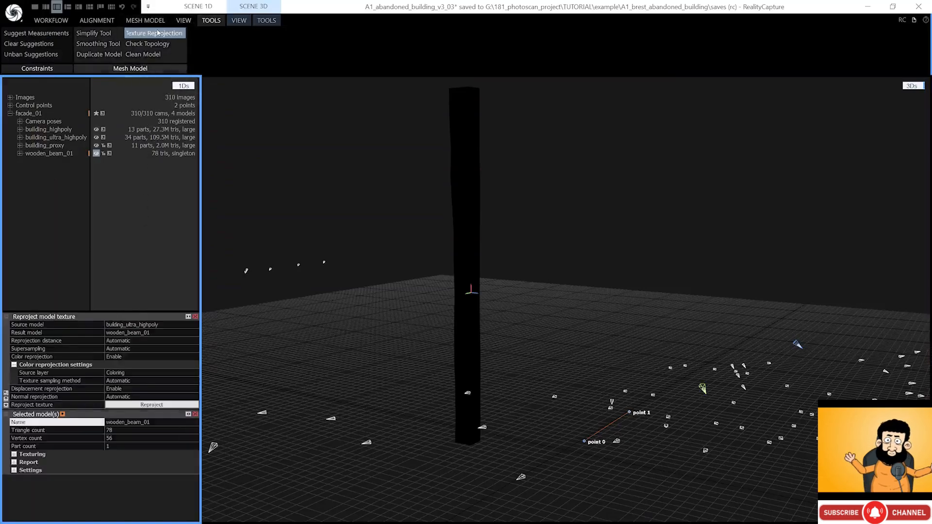
pyautogui.click(134, 334)
pyautogui.click(195, 333)
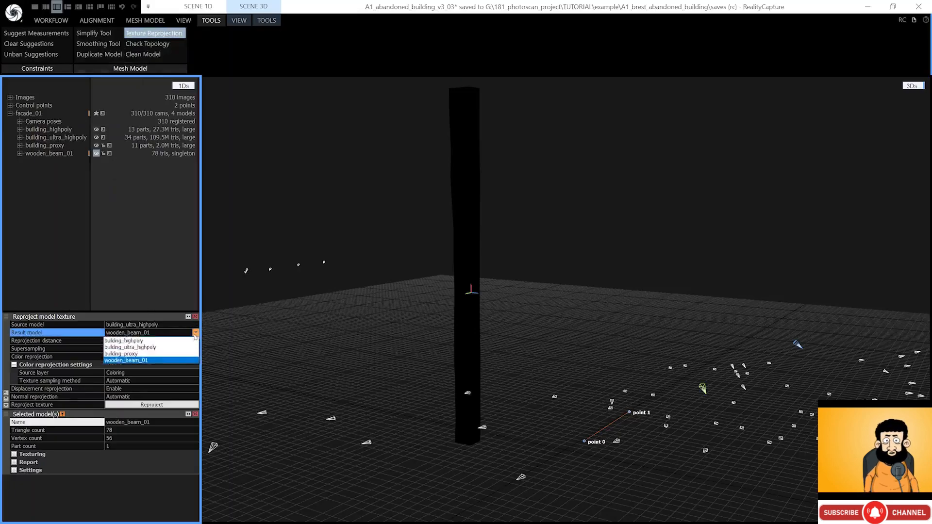
pyautogui.click(167, 361)
pyautogui.click(195, 326)
pyautogui.click(196, 326)
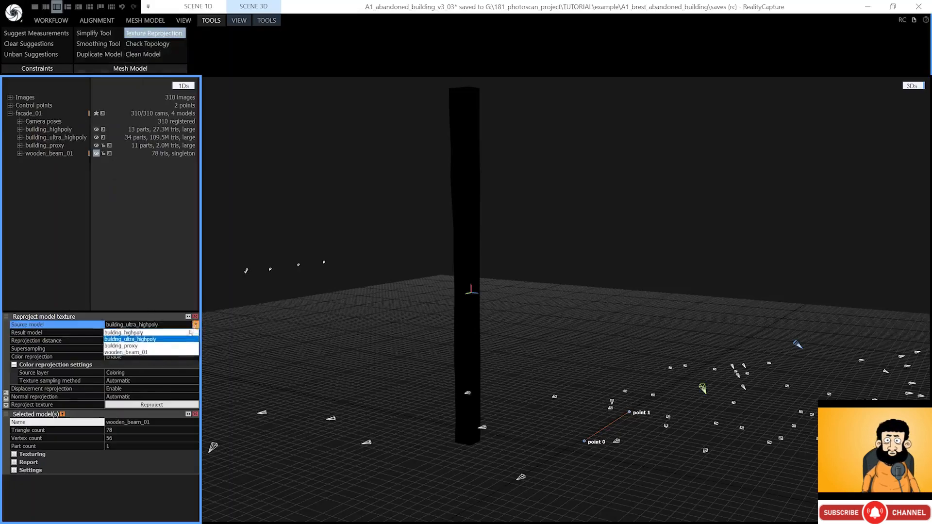
pyautogui.click(166, 342)
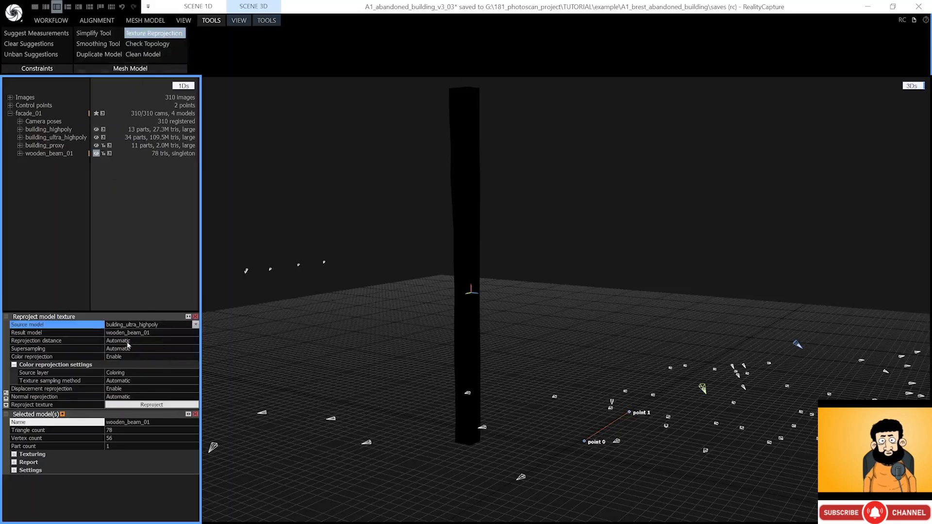
pyautogui.click(129, 404)
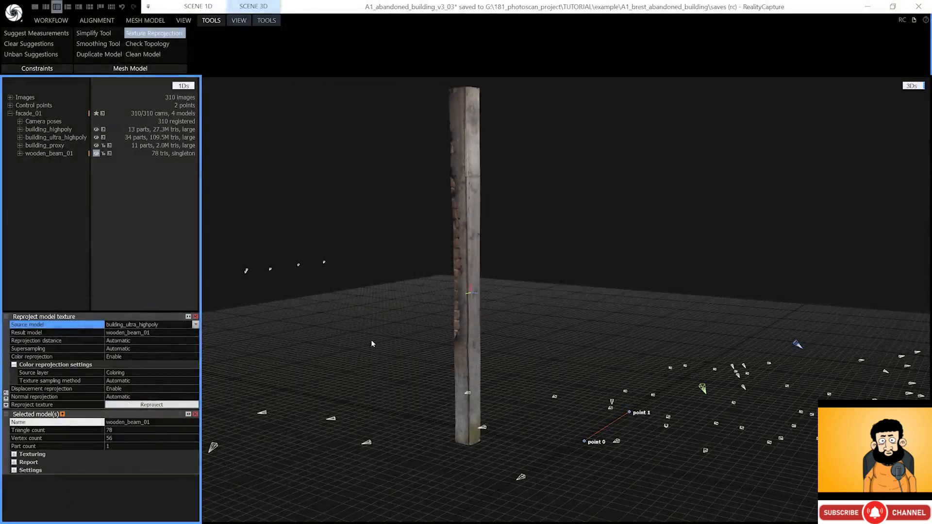
pyautogui.scroll(1, 459, 250)
pyautogui.moveTo(459, 248)
pyautogui.mouseDown(button='right')
pyautogui.moveTo(441, 244)
pyautogui.moveTo(448, 240)
pyautogui.moveTo(464, 264)
pyautogui.mouseUp(button='right')
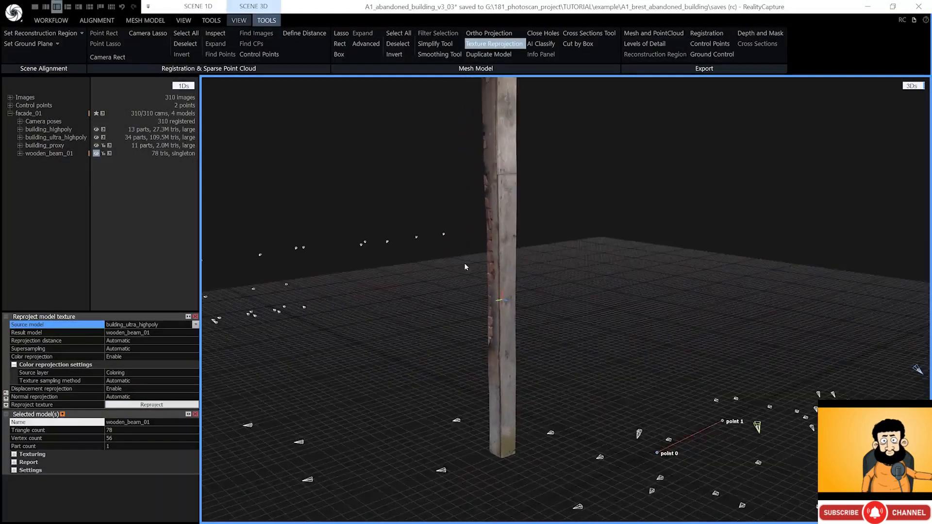
# - Export the model as an FBX named wooden_beam into the 02_baked folder
pyautogui.click(67, 21)
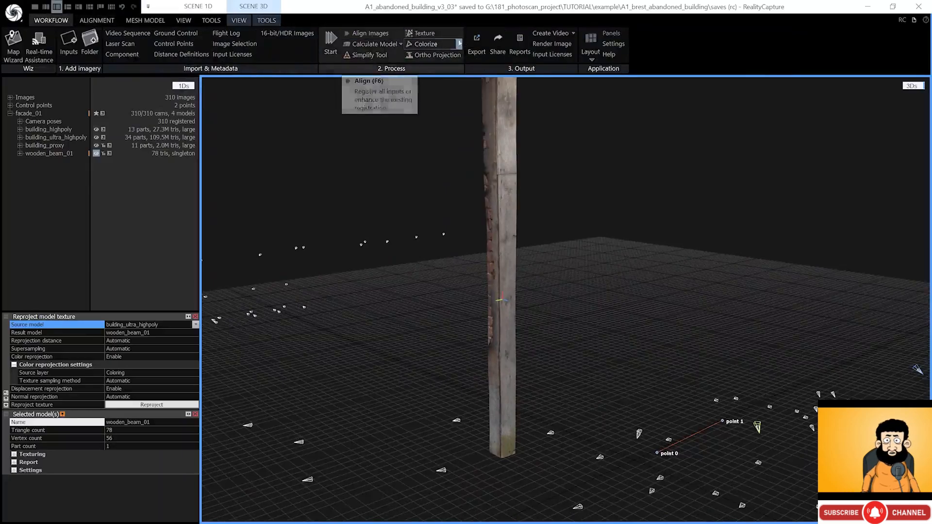
pyautogui.click(476, 45)
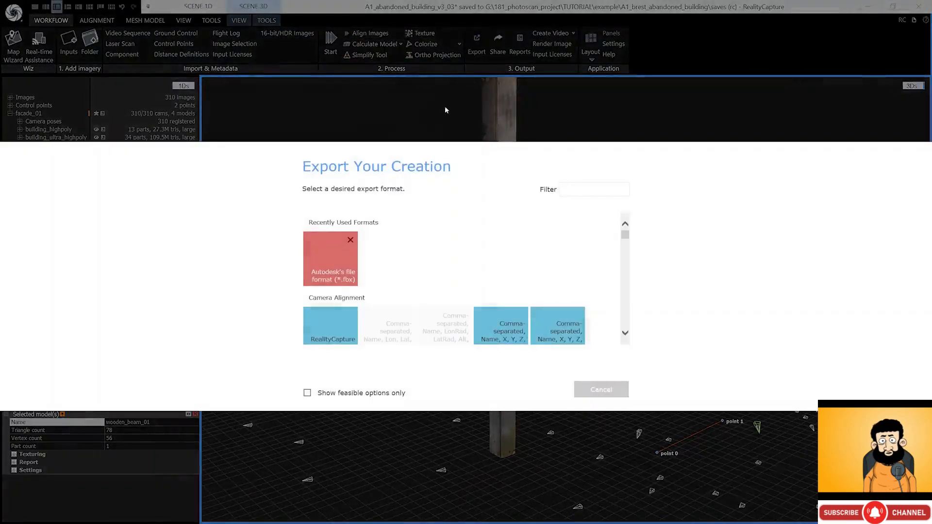
pyautogui.click(329, 264)
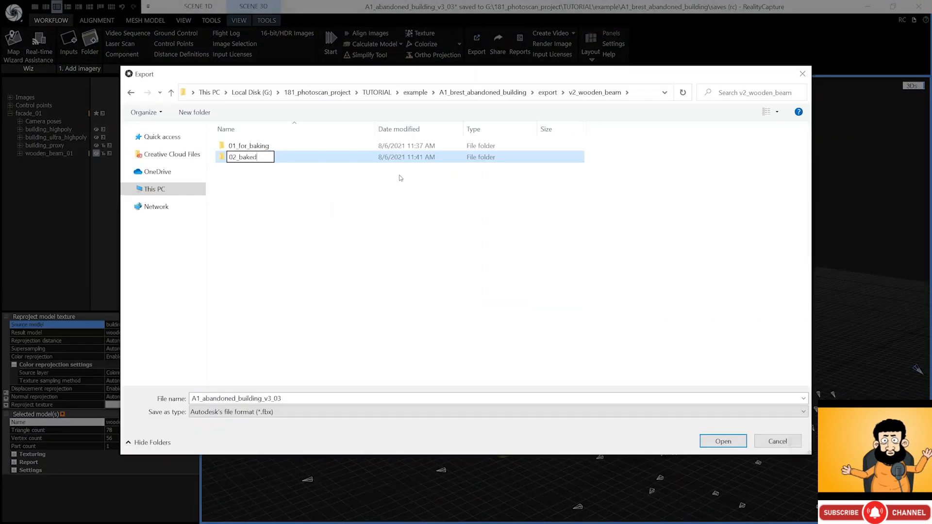
pyautogui.press('Return')
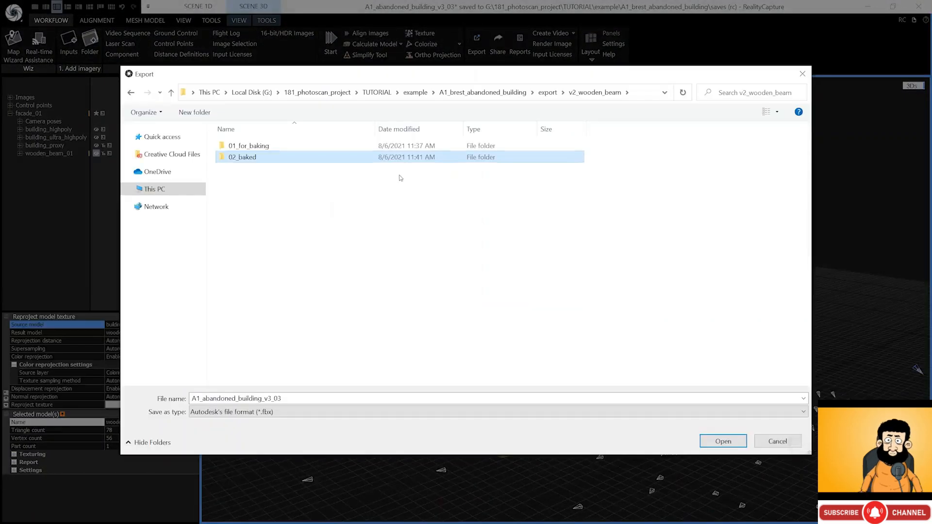
pyautogui.doubleClick(270, 158)
pyautogui.doubleClick(270, 398)
pyautogui.write('wooden_beam')
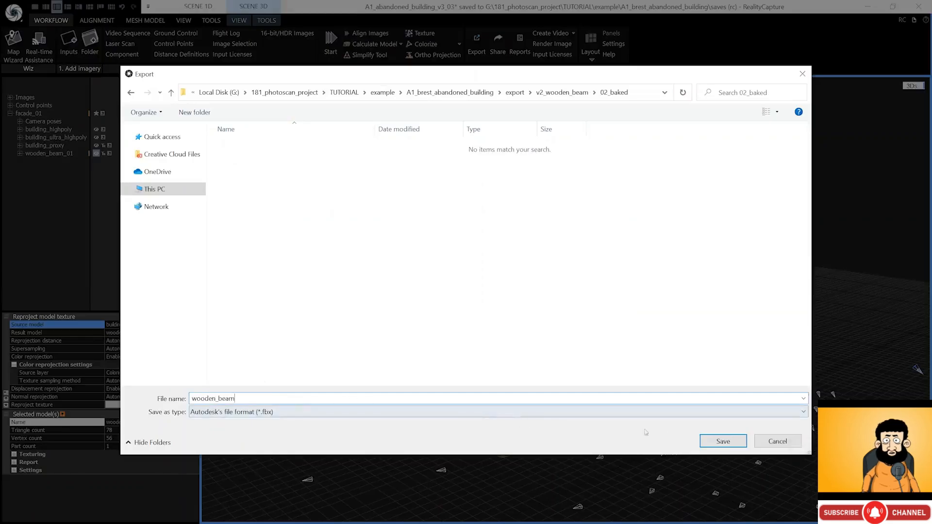
pyautogui.click(736, 441)
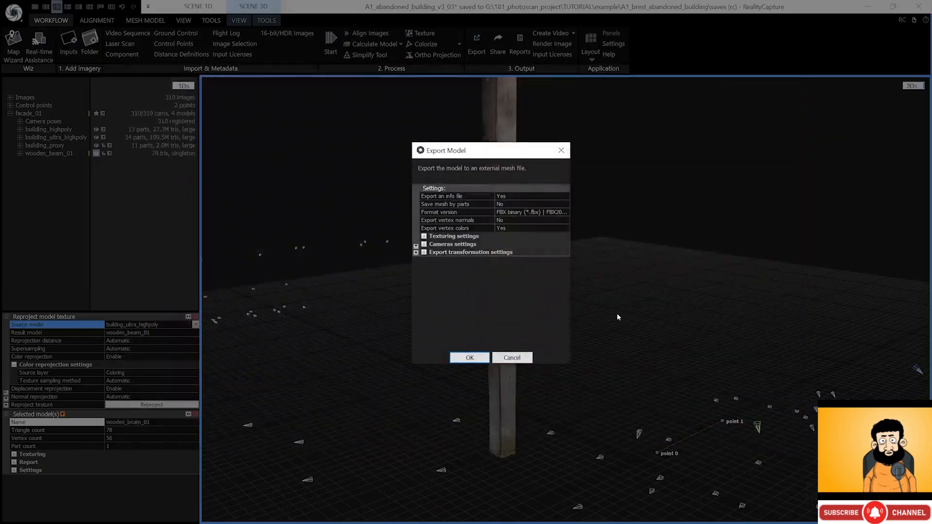
# - Set the texture maximal side to 4096 and confirm the export
pyautogui.click(424, 236)
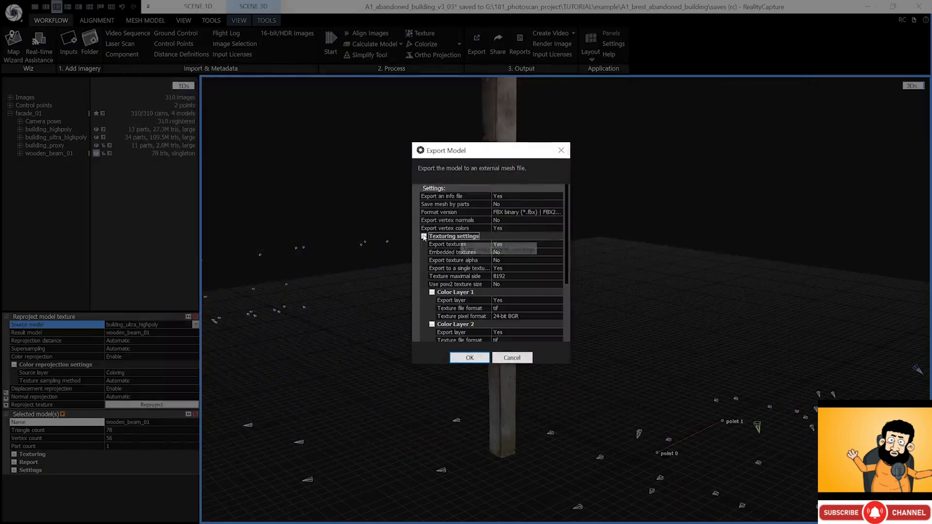
pyautogui.click(507, 277)
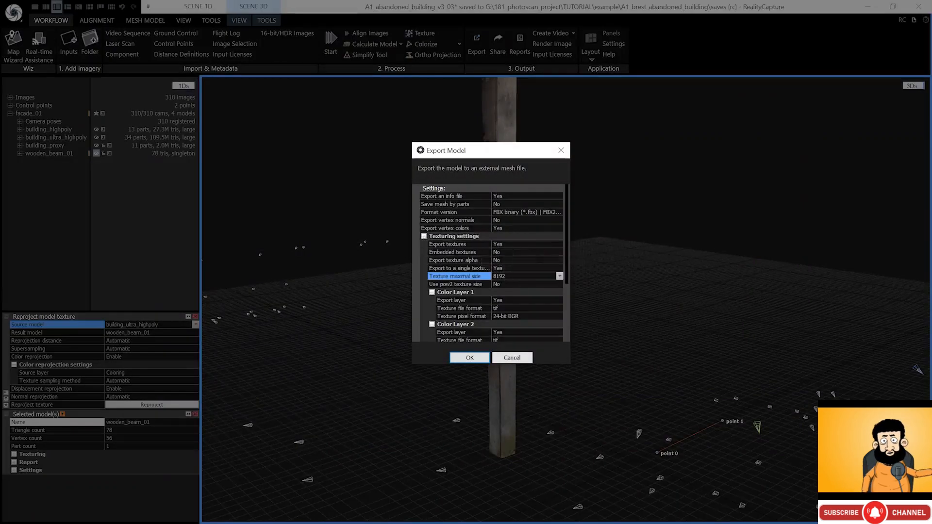
pyautogui.click(560, 276)
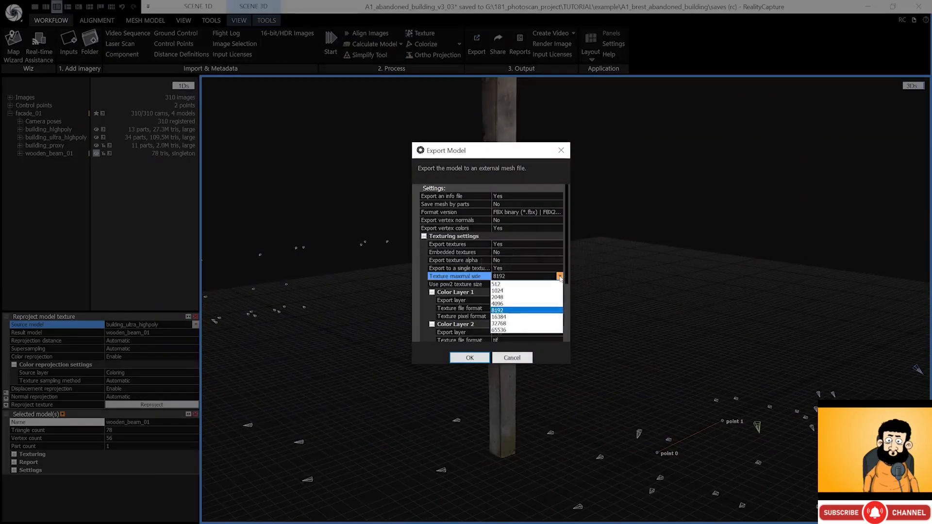
pyautogui.click(505, 304)
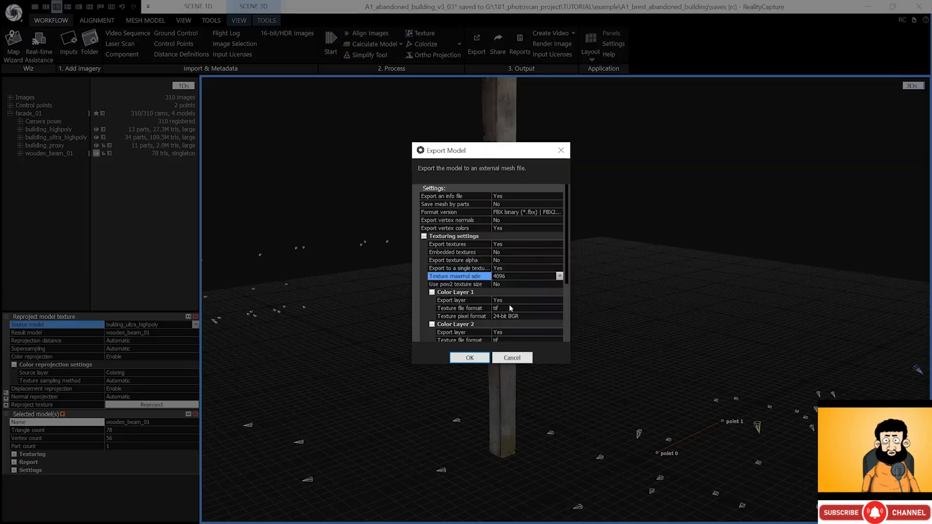
pyautogui.click(476, 357)
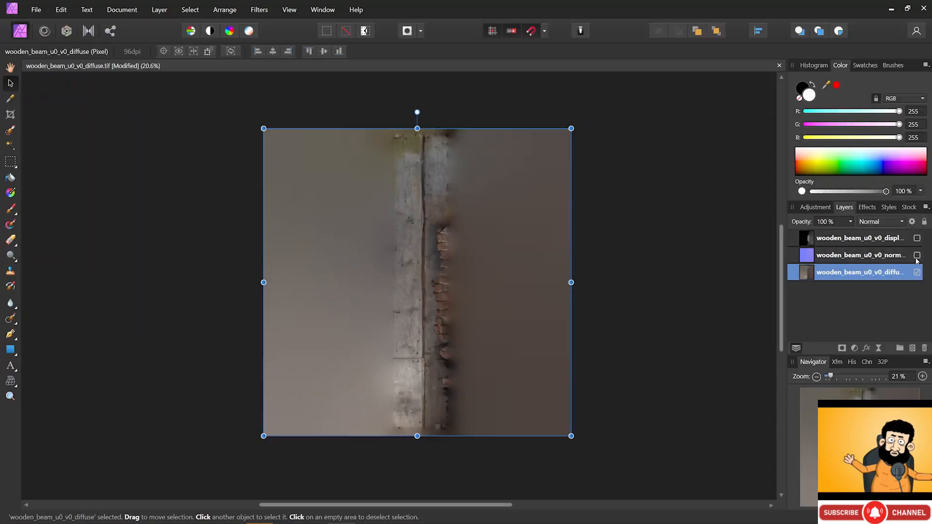
# - Show the normal and displacement layers, move diffuse to the top, and select all three layers
pyautogui.click(917, 254)
pyautogui.click(917, 238)
pyautogui.moveTo(854, 272); pyautogui.dragTo(840, 237)
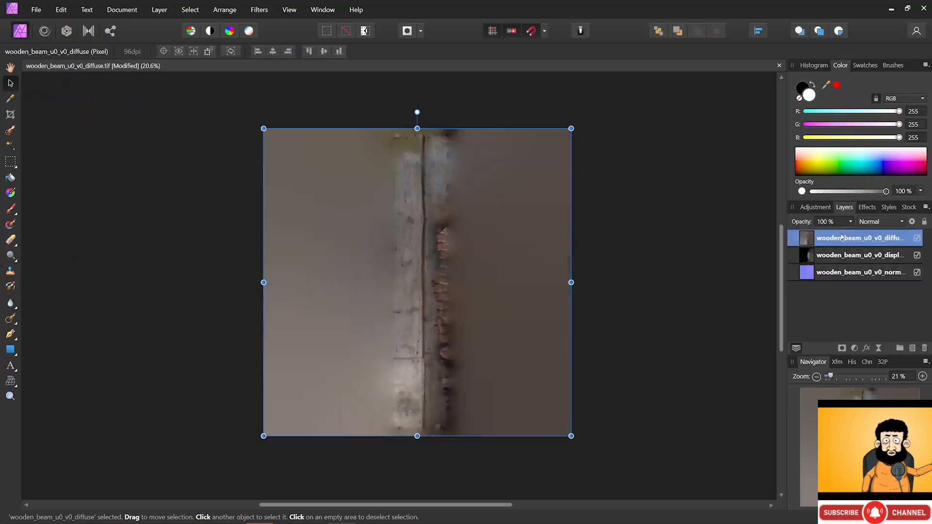
pyautogui.click(834, 275)
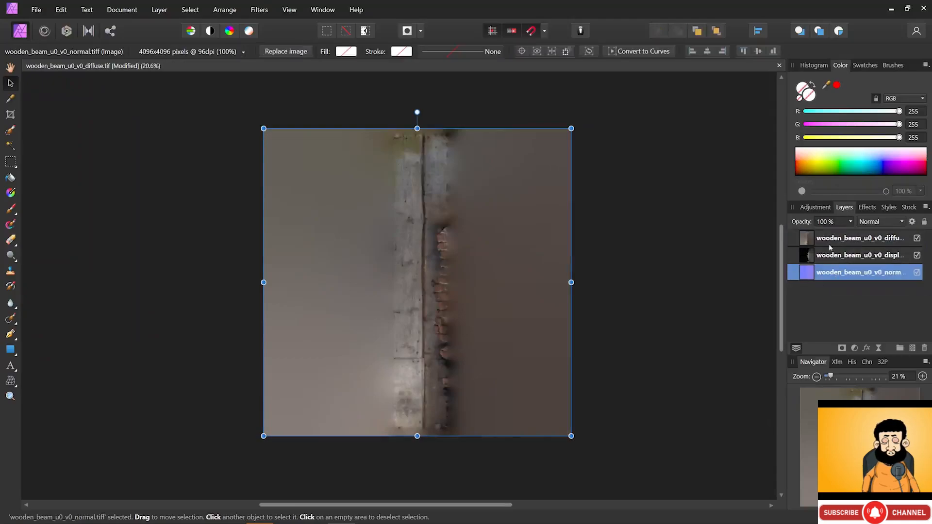
pyautogui.click(828, 240)
pyautogui.keyDown('shift'); pyautogui.click(821, 274); pyautogui.keyUp('shift')
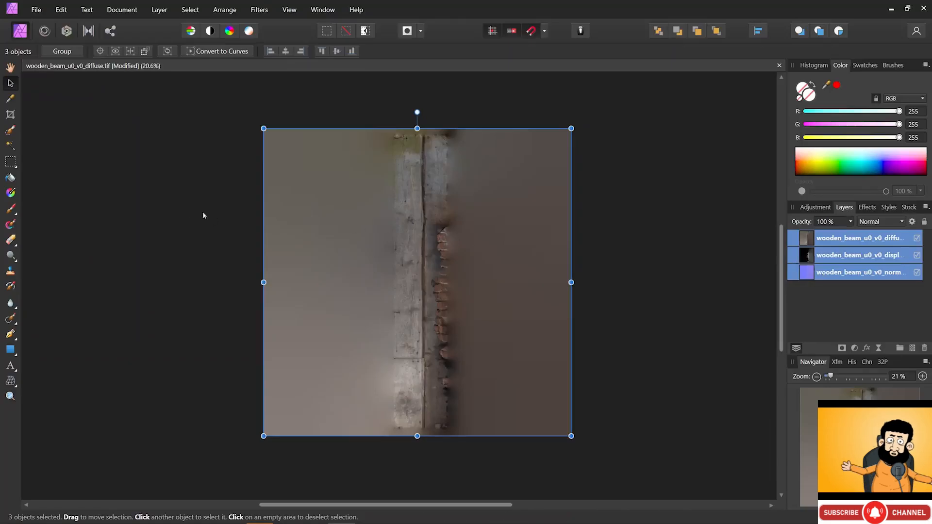
# - Clone clean wood over the rusty nail marks, then move the displacement layer to the top
pyautogui.click(10, 272)
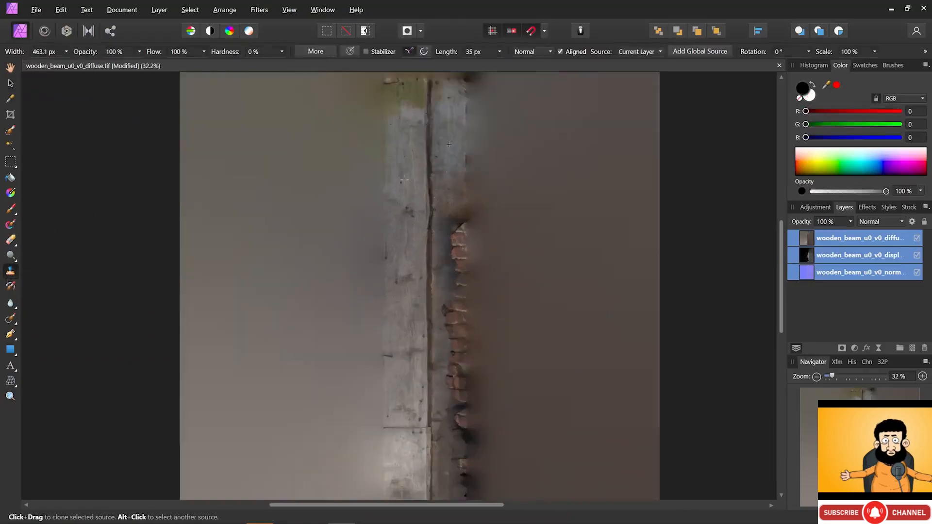
pyautogui.moveTo(436, 175)
pyautogui.mouseDown()
pyautogui.moveTo(451, 233)
pyautogui.moveTo(452, 199)
pyautogui.moveTo(454, 281)
pyautogui.moveTo(461, 203)
pyautogui.moveTo(458, 284)
pyautogui.moveTo(447, 301)
pyautogui.moveTo(459, 401)
pyautogui.moveTo(457, 489)
pyautogui.moveTo(449, 491)
pyautogui.moveTo(477, 495)
pyautogui.mouseUp()
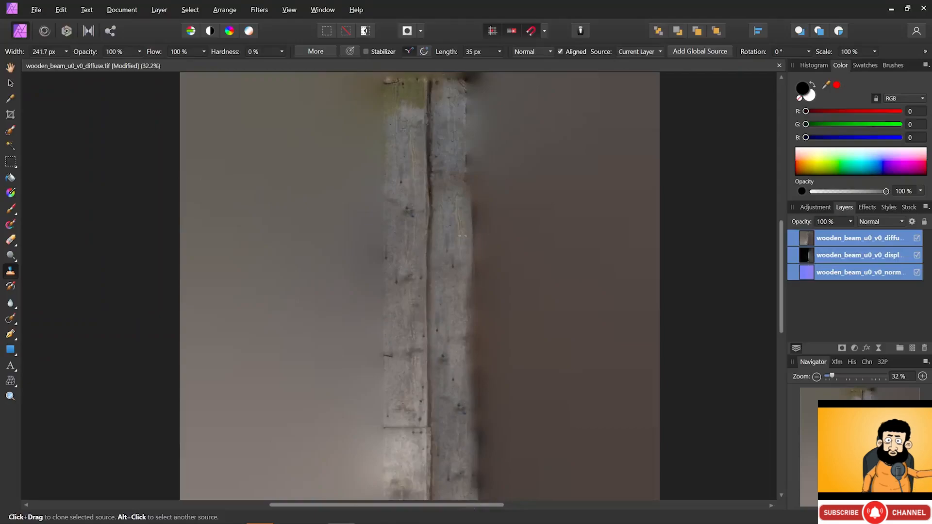
pyautogui.press('alt')
pyautogui.click(840, 253)
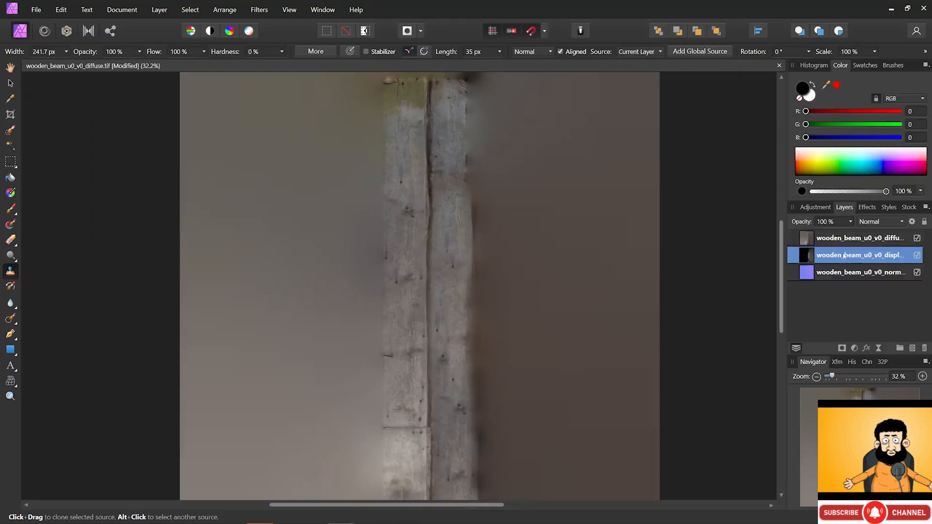
pyautogui.moveTo(840, 252); pyautogui.dragTo(845, 238)
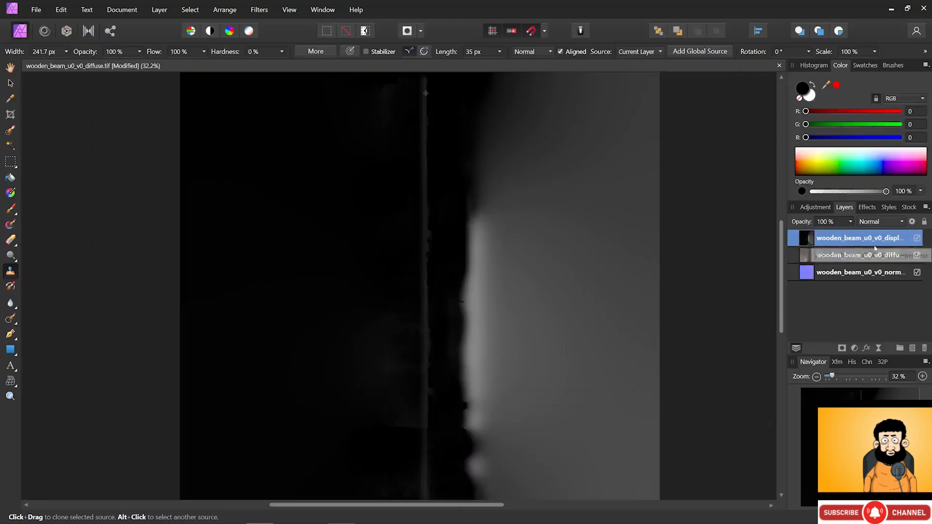
# - Select all three layers and clone dark sources down the bright edge of the displacement map
pyautogui.click(871, 272)
pyautogui.keyDown('shift'); pyautogui.click(873, 244); pyautogui.keyUp('shift')
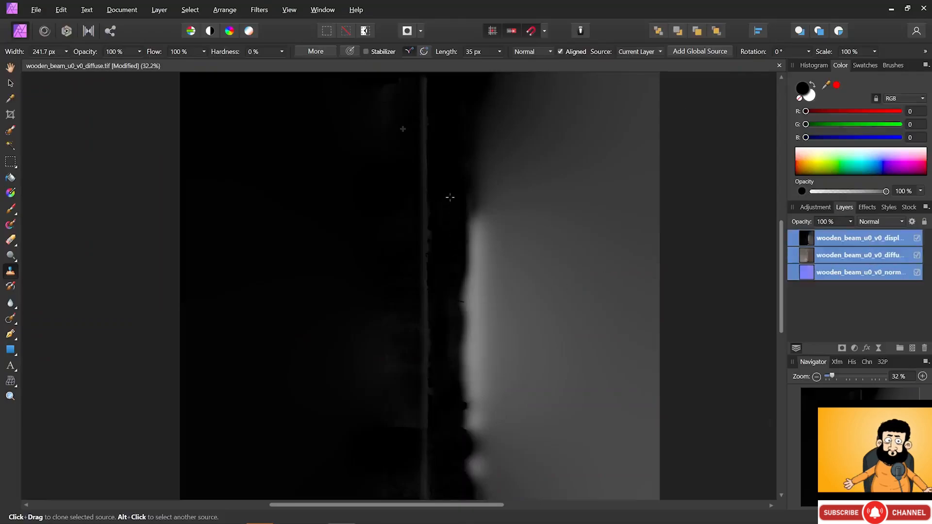
pyautogui.keyDown('alt'); pyautogui.click(452, 142); pyautogui.keyUp('alt')
pyautogui.moveTo(467, 215)
pyautogui.mouseDown()
pyautogui.moveTo(468, 204)
pyautogui.moveTo(467, 332)
pyautogui.mouseUp()
pyautogui.keyDown('alt'); pyautogui.click(449, 239); pyautogui.keyUp('alt')
pyautogui.moveTo(459, 283); pyautogui.dragTo(468, 483)
pyautogui.keyDown('alt'); pyautogui.click(397, 225); pyautogui.keyUp('alt')
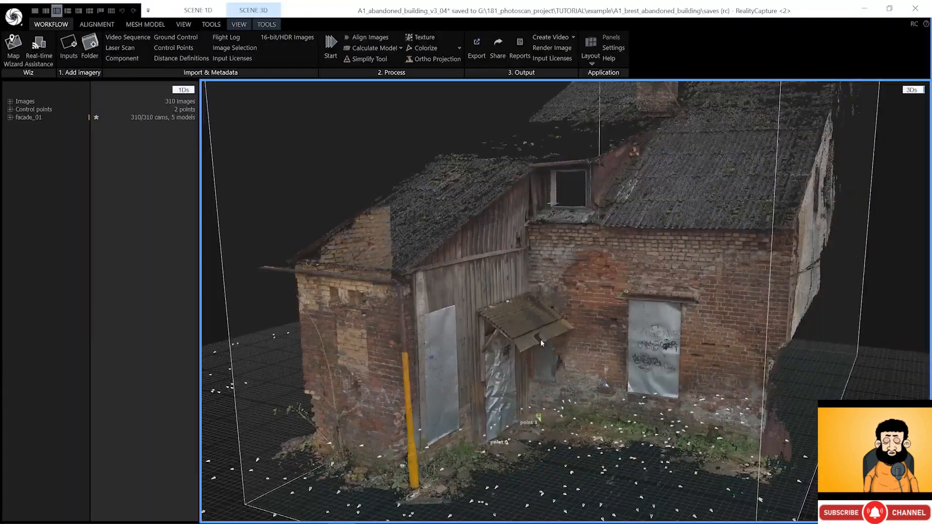
# - Select building_ultra_highpoly under facade_01 and switch to the Lasso selection tool
pyautogui.click(10, 117)
pyautogui.click(62, 142)
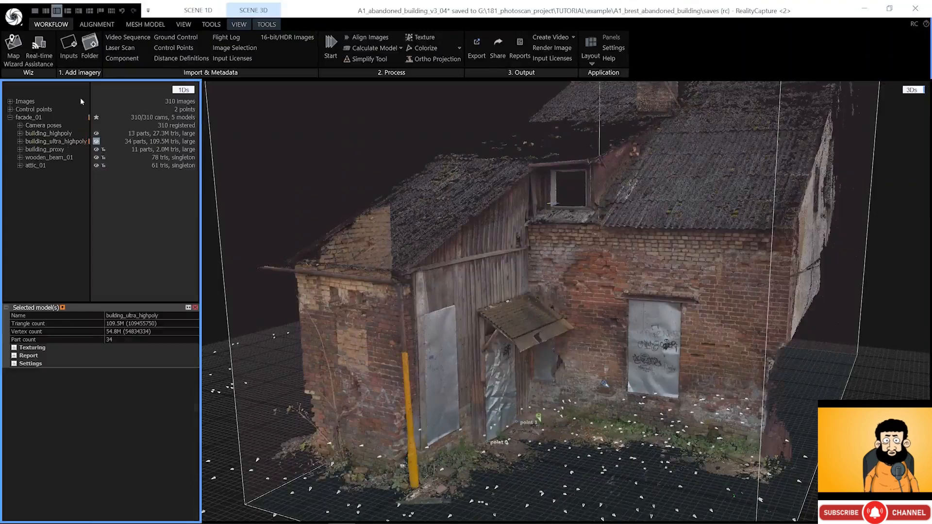
pyautogui.click(267, 25)
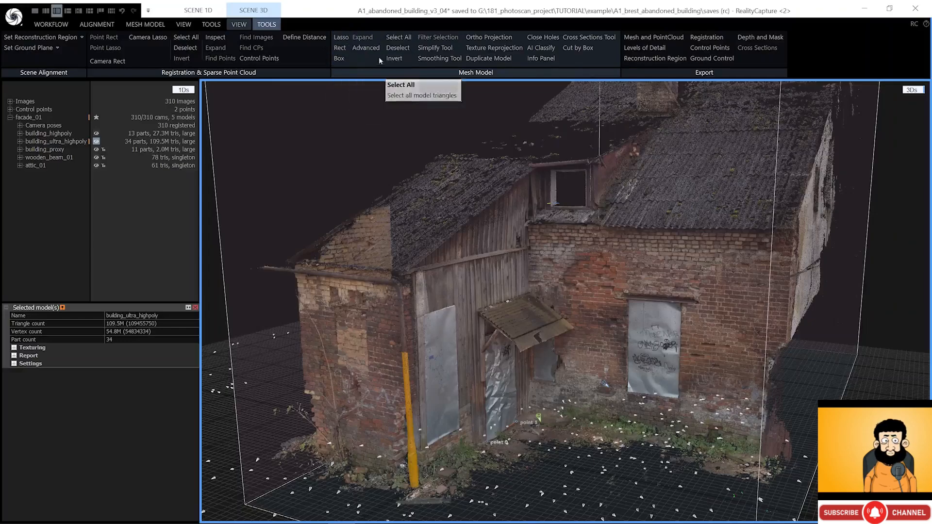
pyautogui.click(340, 39)
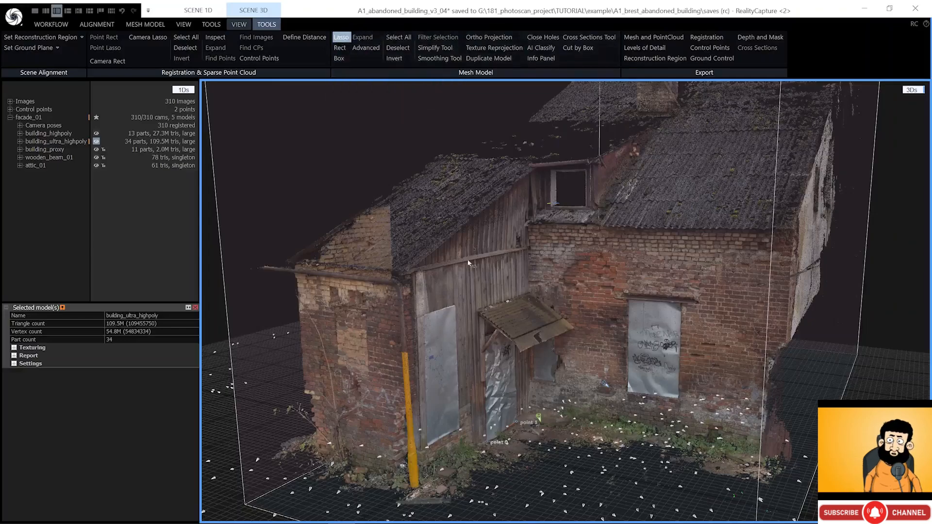
# - Lasso the yellow post, the tree and the ground clutter at the lower left
pyautogui.moveTo(365, 375); pyautogui.dragTo(330, 414, button='right')
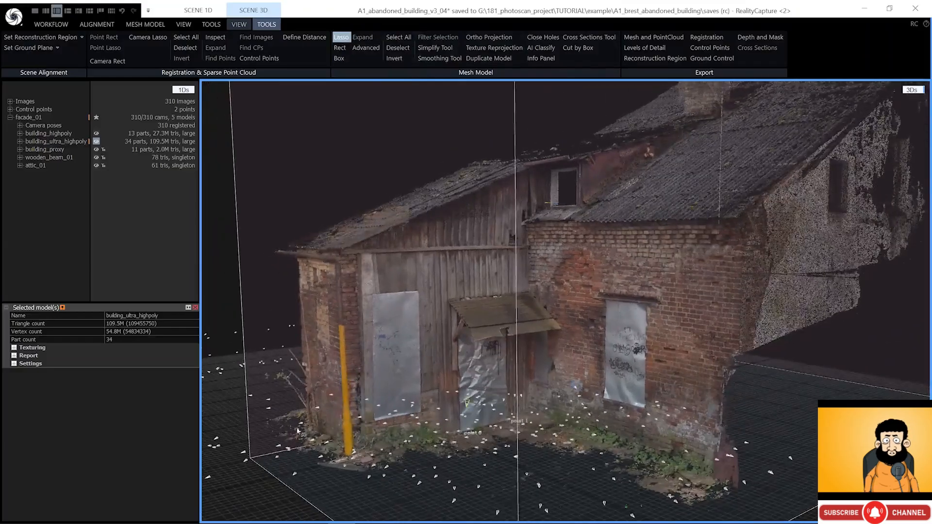
pyautogui.scroll(5, 315, 407)
pyautogui.moveTo(314, 369); pyautogui.dragTo(323, 371, button='right')
pyautogui.moveTo(336, 333); pyautogui.dragTo(309, 305, button='right')
pyautogui.moveTo(313, 229)
pyautogui.mouseDown()
pyautogui.moveTo(301, 318)
pyautogui.moveTo(323, 467)
pyautogui.moveTo(389, 440)
pyautogui.moveTo(397, 382)
pyautogui.moveTo(400, 194)
pyautogui.moveTo(395, 165)
pyautogui.moveTo(352, 111)
pyautogui.moveTo(265, 226)
pyautogui.mouseUp()
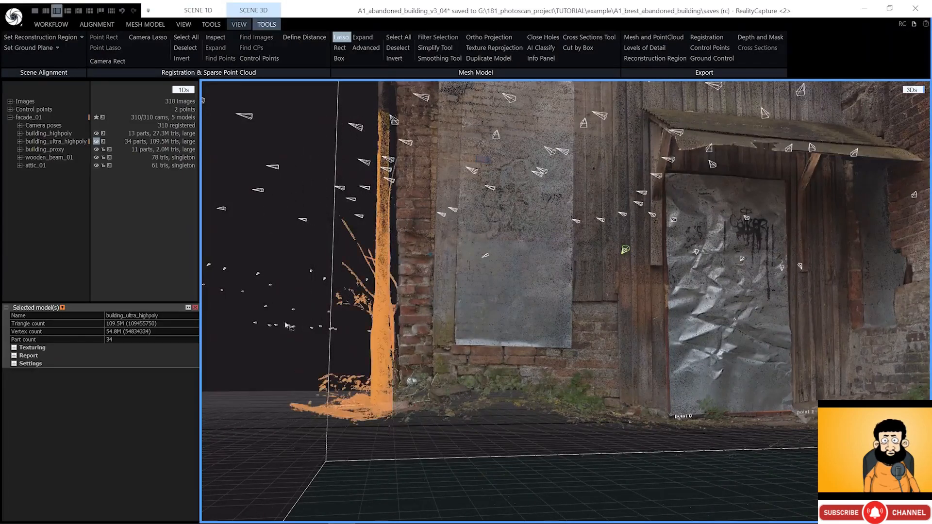
pyautogui.moveTo(374, 315); pyautogui.dragTo(422, 326, button='right')
pyautogui.scroll(3, 423, 325)
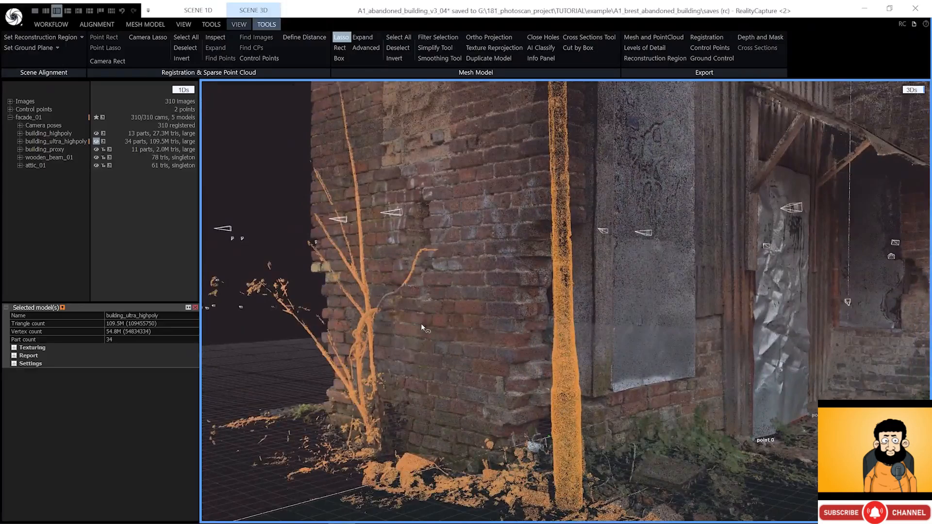
pyautogui.scroll(-3, 422, 324)
pyautogui.moveTo(422, 324); pyautogui.dragTo(356, 314, button='right')
pyautogui.scroll(3, 357, 314)
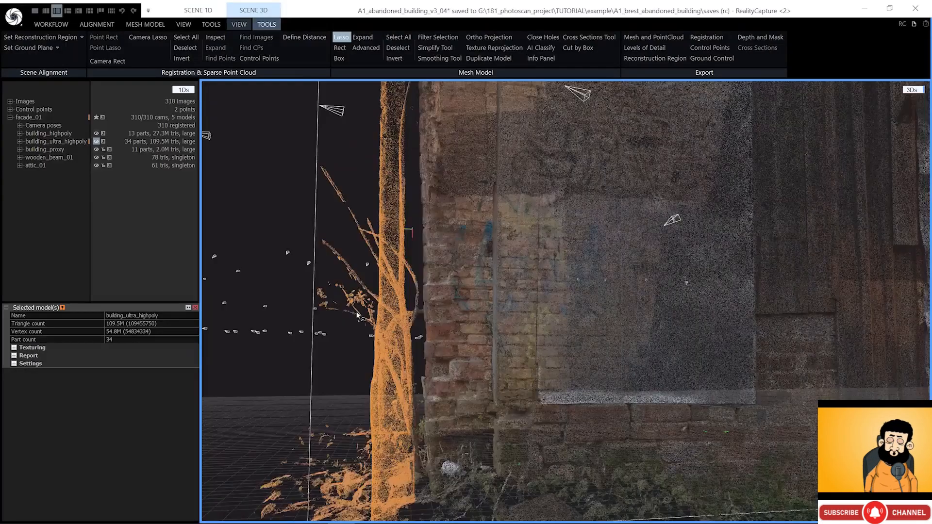
pyautogui.moveTo(358, 315)
pyautogui.mouseDown()
pyautogui.moveTo(384, 336)
pyautogui.moveTo(419, 321)
pyautogui.moveTo(420, 274)
pyautogui.moveTo(316, 249)
pyautogui.mouseUp()
pyautogui.scroll(5, 415, 322)
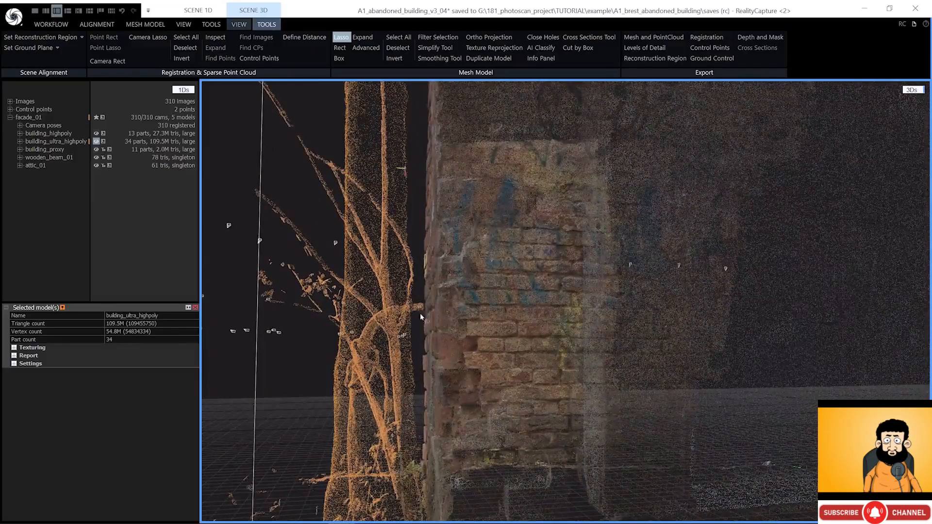
pyautogui.scroll(-8, 420, 316)
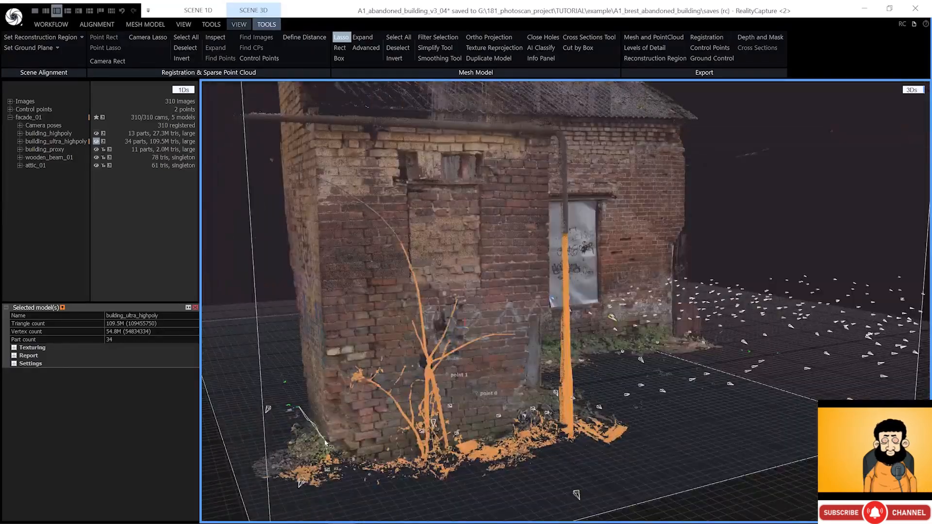
pyautogui.moveTo(342, 454)
pyautogui.mouseDown()
pyautogui.moveTo(304, 507)
pyautogui.moveTo(230, 423)
pyautogui.moveTo(291, 386)
pyautogui.moveTo(298, 407)
pyautogui.mouseUp()
# - Add the upper drainpipe and the pipe section near the wall to the selection
pyautogui.moveTo(335, 430)
pyautogui.mouseDown(button='right')
pyautogui.moveTo(390, 421)
pyautogui.moveTo(334, 428)
pyautogui.mouseUp(button='right')
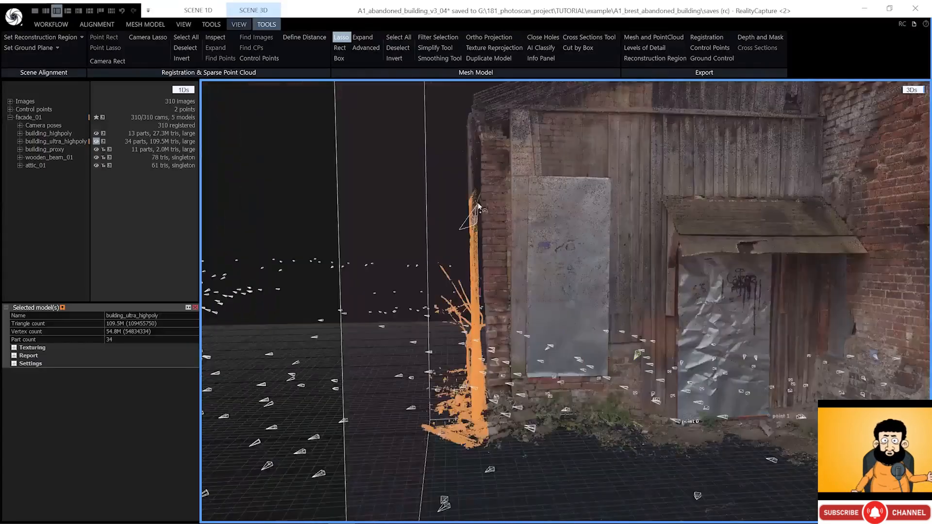
pyautogui.moveTo(464, 228)
pyautogui.mouseDown()
pyautogui.moveTo(475, 132)
pyautogui.moveTo(466, 224)
pyautogui.mouseUp()
pyautogui.scroll(5, 469, 225)
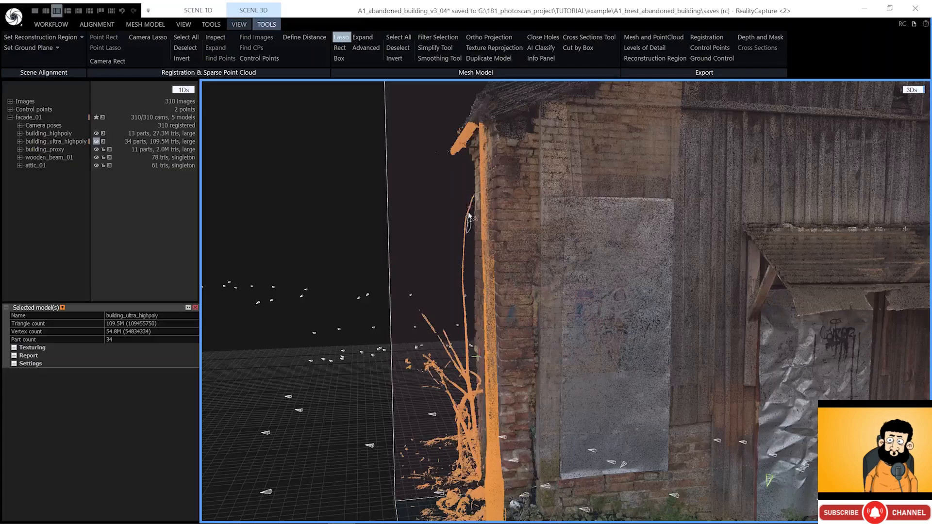
pyautogui.moveTo(501, 186); pyautogui.dragTo(476, 178, button='right')
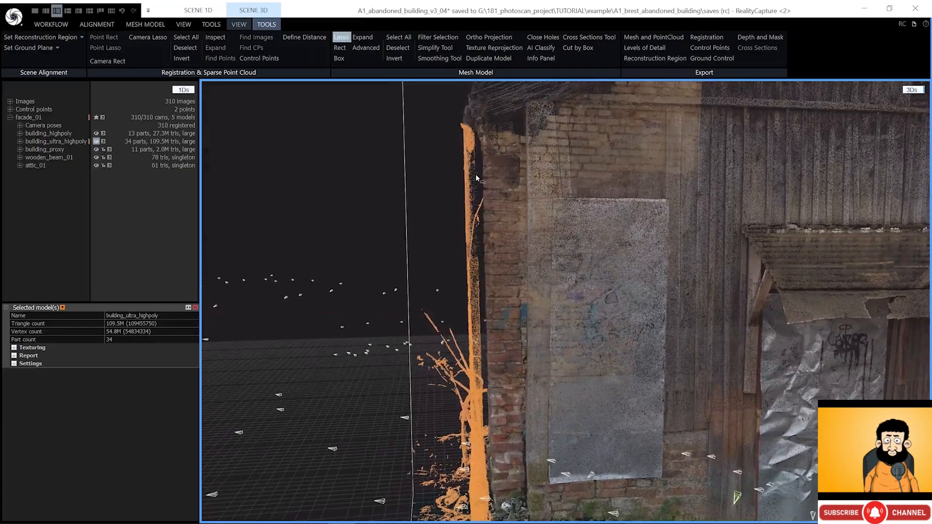
pyautogui.moveTo(475, 131); pyautogui.dragTo(484, 132)
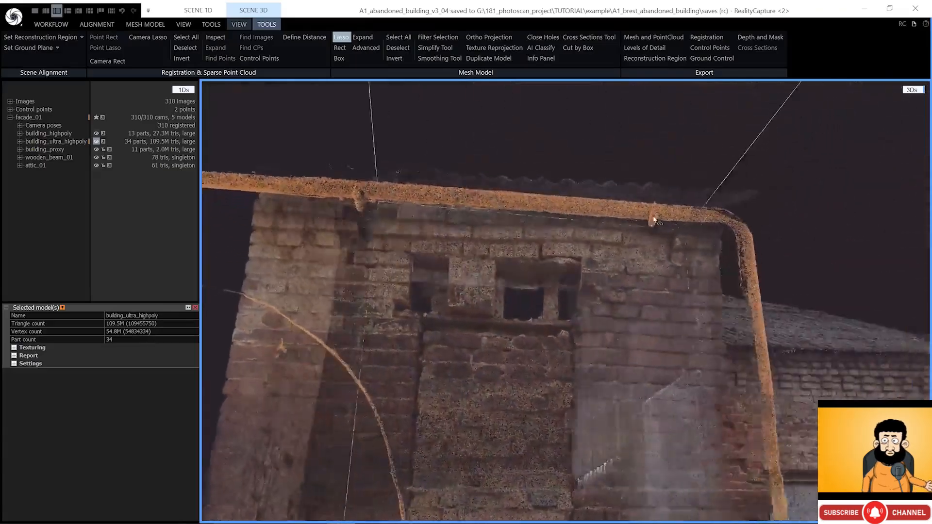
pyautogui.moveTo(653, 220); pyautogui.dragTo(583, 350, button='right')
pyautogui.scroll(-8, 536, 247)
pyautogui.scroll(3, 577, 342)
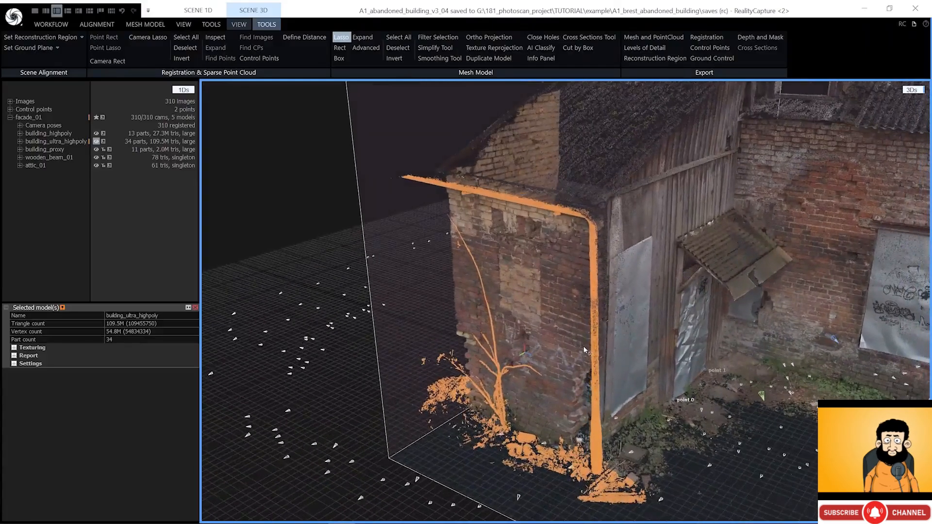
# - Filter out the selected tree and pipe into Model 1, then lasso the door canopy
pyautogui.click(432, 41)
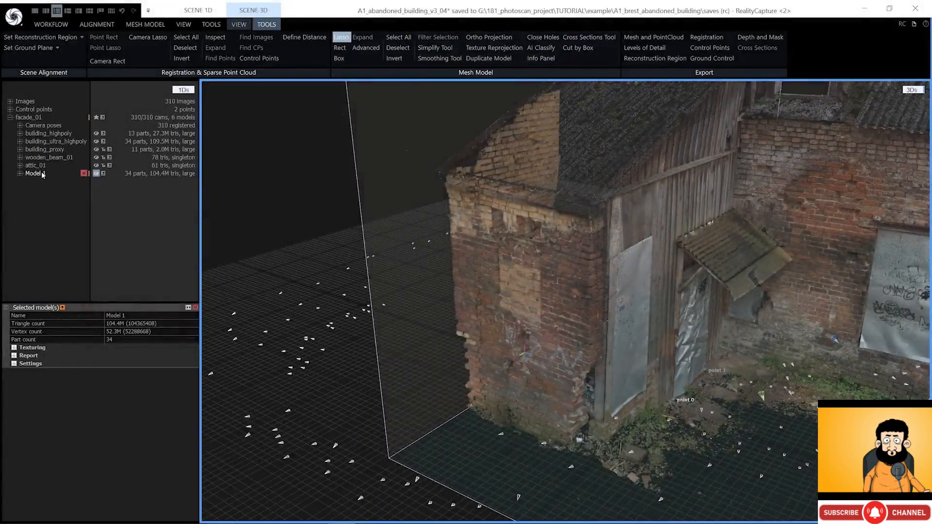
pyautogui.moveTo(575, 284); pyautogui.dragTo(705, 313, button='right')
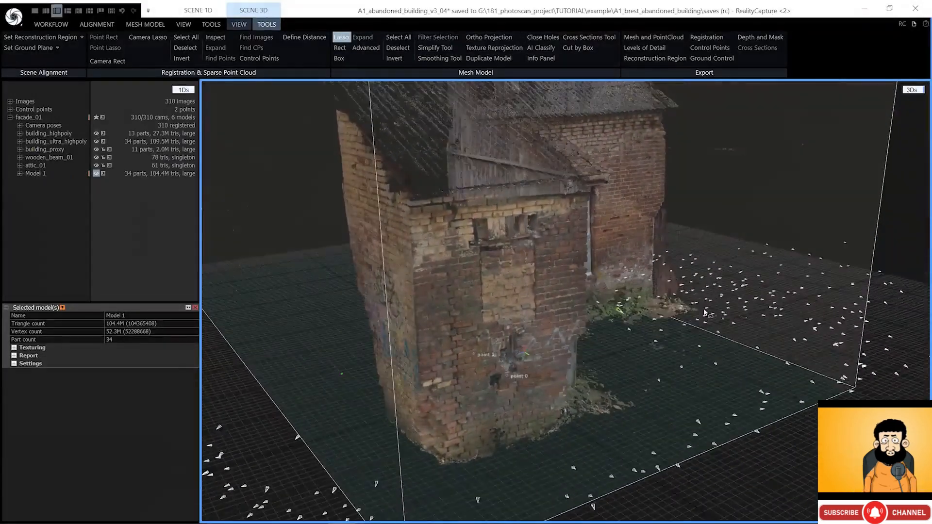
pyautogui.scroll(3, 630, 318)
pyautogui.moveTo(630, 317); pyautogui.dragTo(558, 516, button='right')
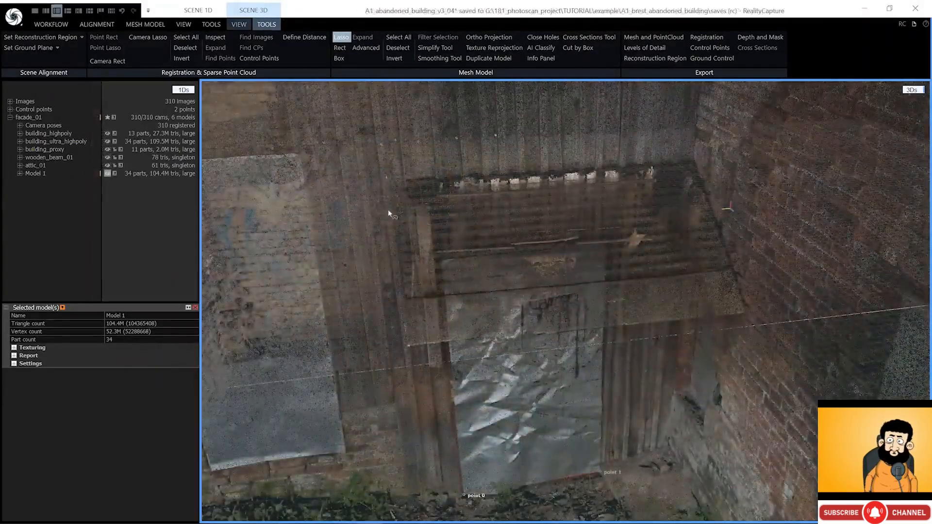
pyautogui.moveTo(394, 306)
pyautogui.mouseDown()
pyautogui.moveTo(401, 345)
pyautogui.moveTo(737, 320)
pyautogui.moveTo(753, 308)
pyautogui.moveTo(697, 157)
pyautogui.moveTo(459, 170)
pyautogui.mouseUp()
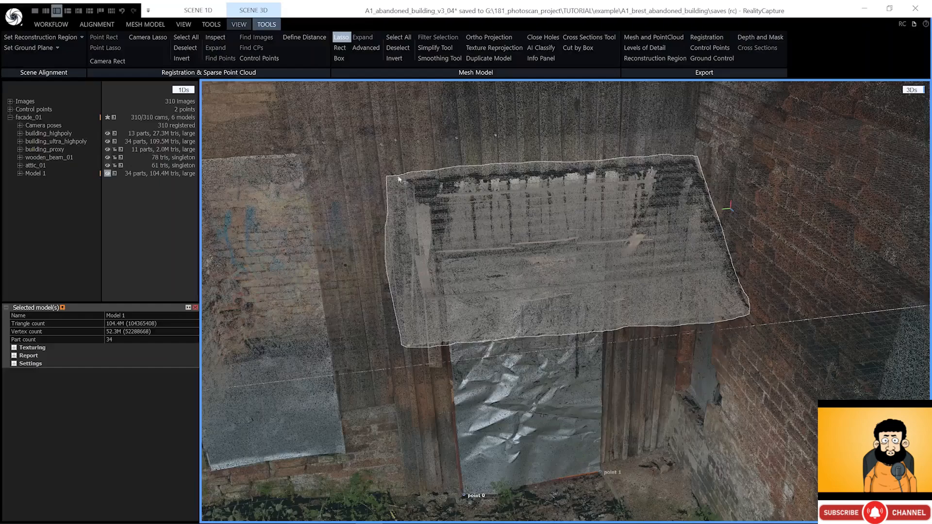
# - Lasso-add the canopy's remaining triangles and left side, checking the selection from below
pyautogui.moveTo(399, 179); pyautogui.dragTo(393, 189)
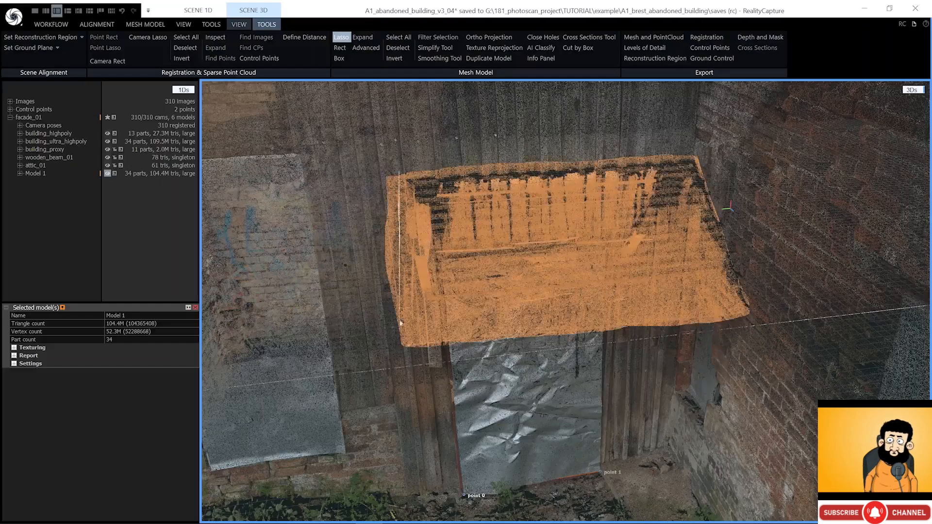
pyautogui.moveTo(399, 321); pyautogui.dragTo(393, 370)
pyautogui.moveTo(424, 299); pyautogui.dragTo(436, 265, button='right')
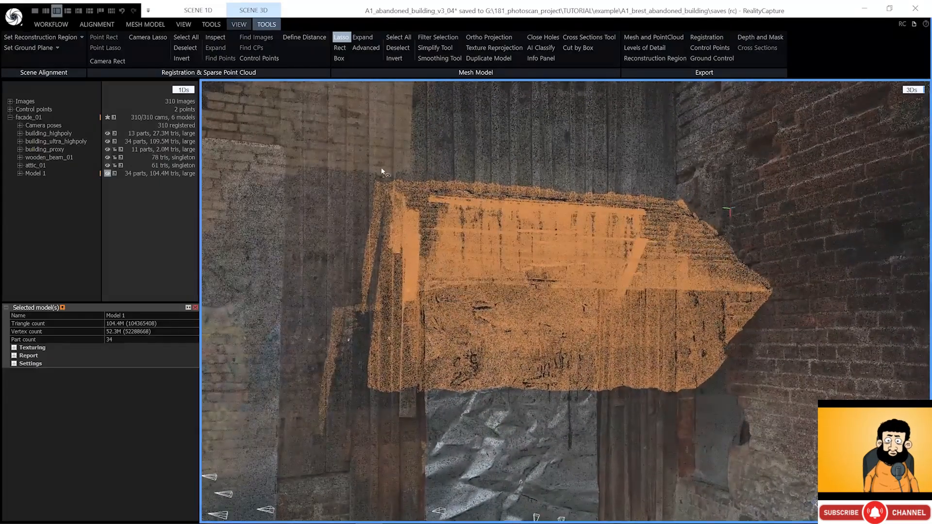
pyautogui.moveTo(384, 237)
pyautogui.mouseDown()
pyautogui.moveTo(401, 367)
pyautogui.moveTo(272, 287)
pyautogui.moveTo(363, 287)
pyautogui.mouseUp()
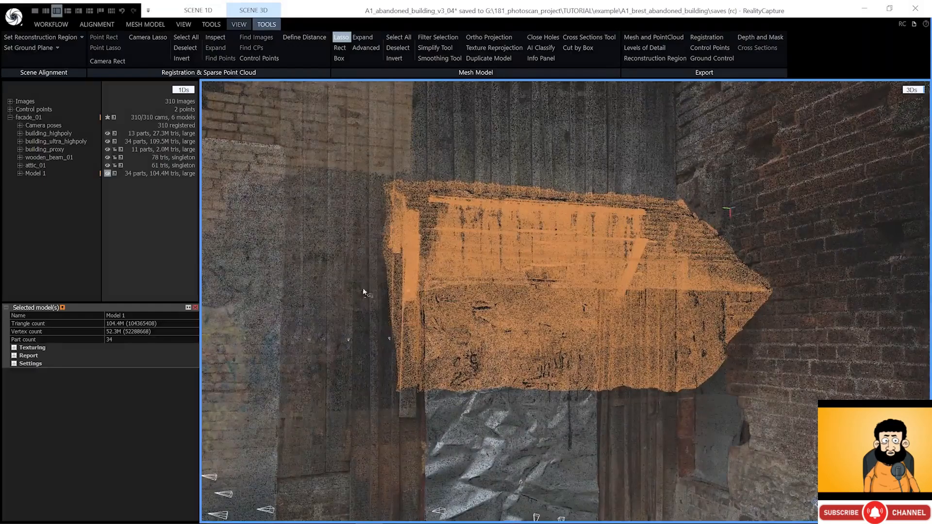
pyautogui.moveTo(362, 288); pyautogui.dragTo(430, 310, button='right')
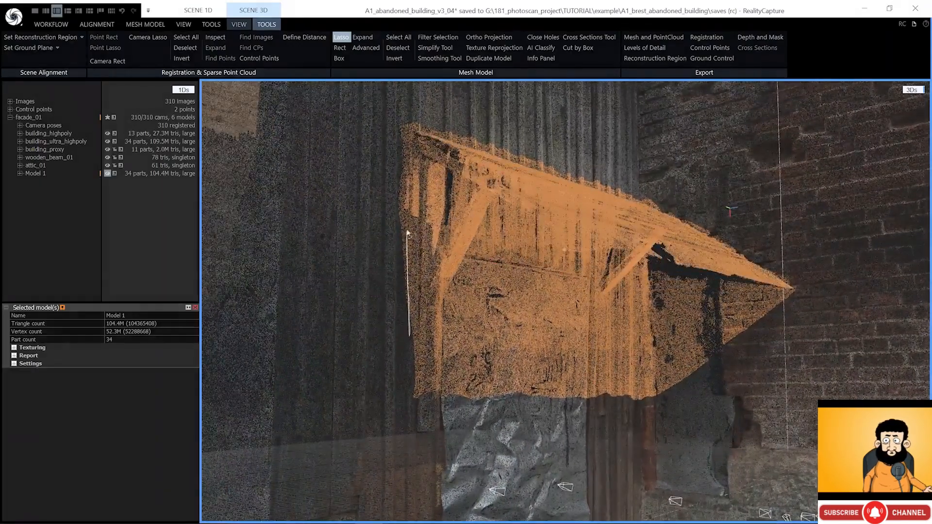
pyautogui.moveTo(407, 169)
pyautogui.mouseDown()
pyautogui.moveTo(365, 153)
pyautogui.moveTo(366, 165)
pyautogui.mouseUp()
pyautogui.moveTo(414, 270); pyautogui.dragTo(529, 321, button='right')
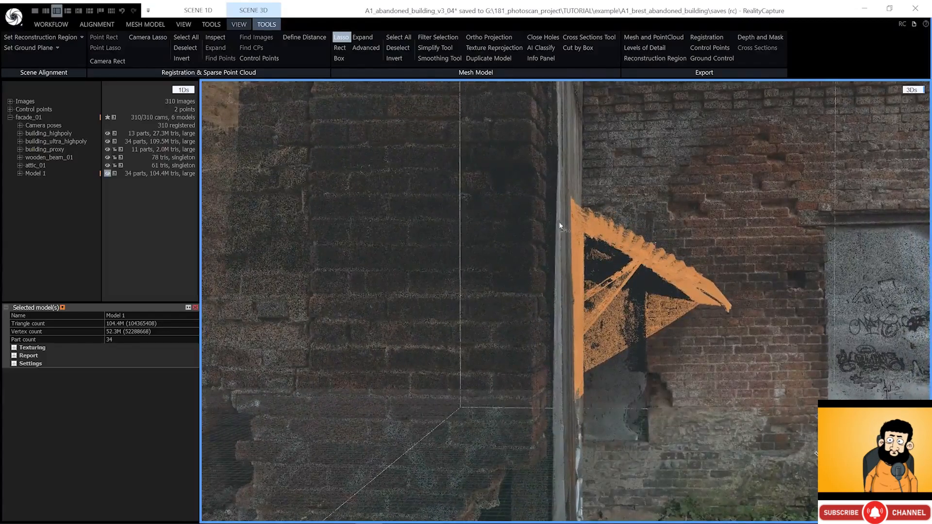
# - Lasso out the lower wall and beam end, then add the roof's top edge
pyautogui.moveTo(553, 216); pyautogui.dragTo(595, 247)
pyautogui.moveTo(647, 280)
pyautogui.keyDown('ctrl'); pyautogui.mouseDown()
pyautogui.moveTo(478, 444)
pyautogui.moveTo(623, 380)
pyautogui.mouseUp(); pyautogui.keyUp('ctrl')
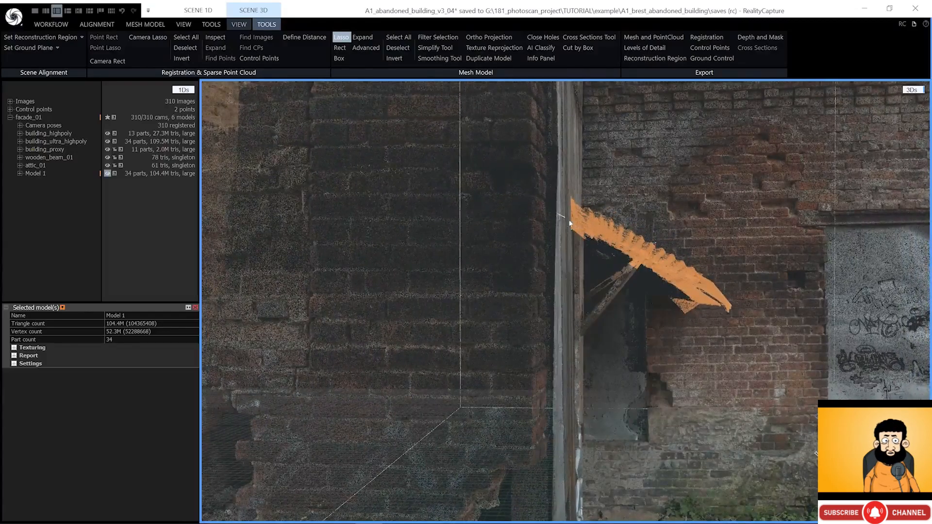
pyautogui.moveTo(619, 261)
pyautogui.mouseDown()
pyautogui.moveTo(710, 322)
pyautogui.moveTo(686, 329)
pyautogui.mouseUp()
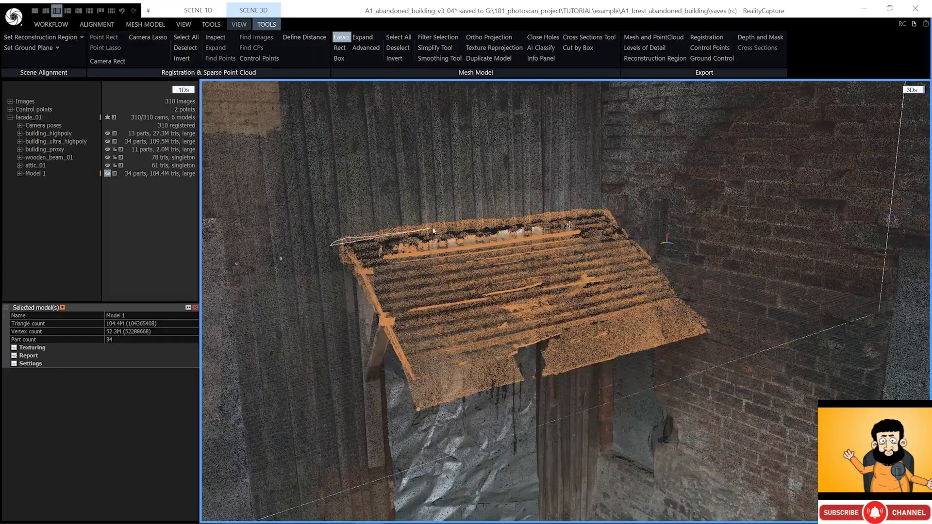
pyautogui.moveTo(433, 231)
pyautogui.mouseDown()
pyautogui.moveTo(631, 221)
pyautogui.moveTo(249, 228)
pyautogui.moveTo(340, 243)
pyautogui.mouseUp()
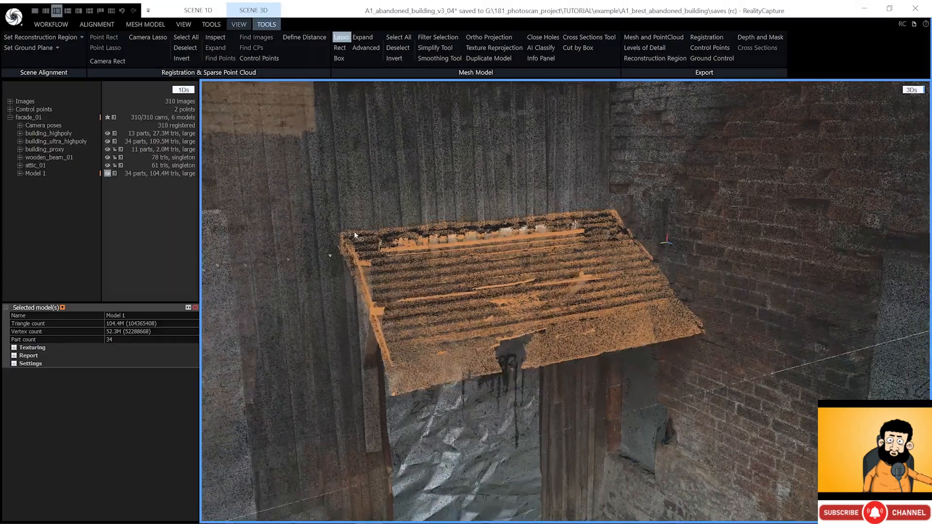
pyautogui.moveTo(354, 235); pyautogui.dragTo(412, 252, button='right')
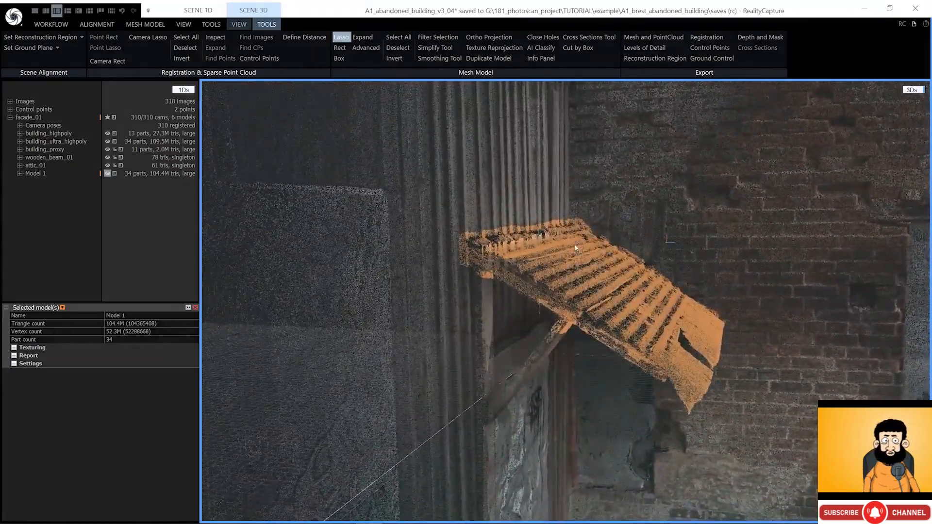
pyautogui.scroll(-2, 576, 248)
pyautogui.moveTo(575, 247); pyautogui.dragTo(612, 245, button='right')
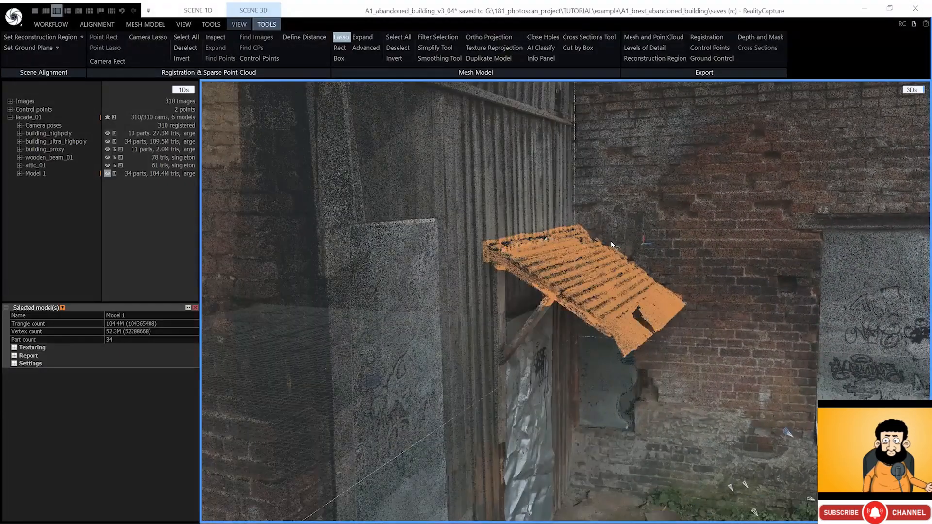
# - Filter the canopy roof out into Model 2, then lasso-select the wooden support beam
pyautogui.click(445, 40)
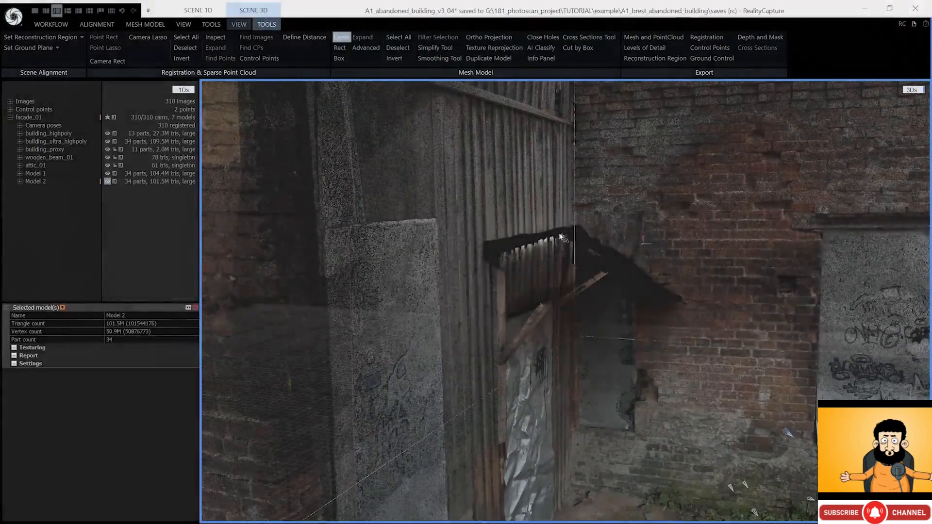
pyautogui.moveTo(560, 234); pyautogui.dragTo(579, 298, button='right')
pyautogui.moveTo(604, 322)
pyautogui.mouseDown()
pyautogui.moveTo(642, 243)
pyautogui.moveTo(591, 290)
pyautogui.mouseUp()
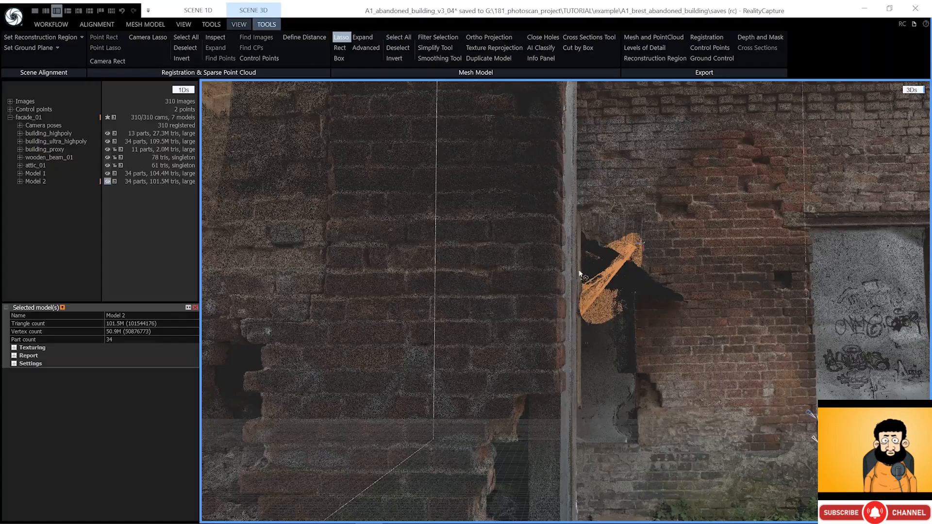
# - Deselect the wall patches beside the beams and filter the beams out into Model 3
pyautogui.moveTo(577, 308); pyautogui.dragTo(600, 300, button='right')
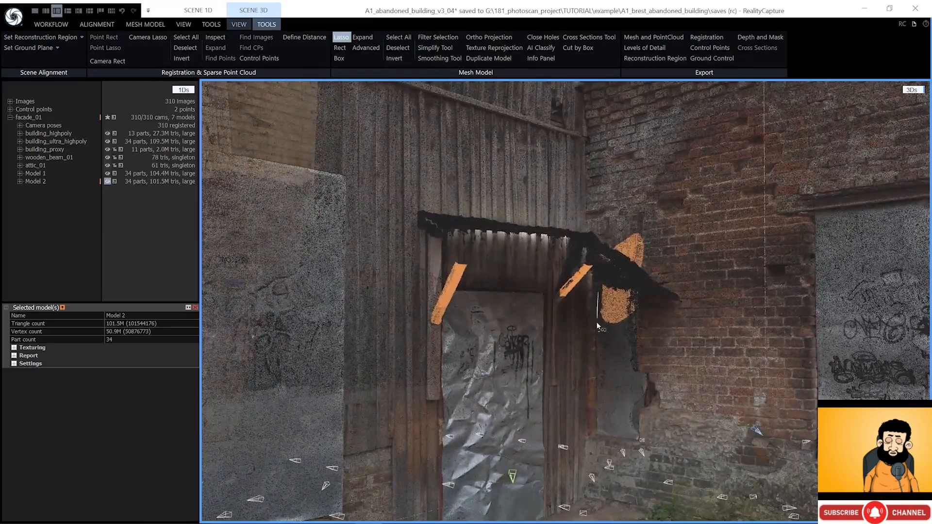
pyautogui.moveTo(597, 322)
pyautogui.keyDown('shift'); pyautogui.mouseDown()
pyautogui.moveTo(661, 196)
pyautogui.moveTo(611, 294)
pyautogui.mouseUp(); pyautogui.keyUp('shift')
pyautogui.moveTo(677, 316)
pyautogui.mouseDown(button='right')
pyautogui.moveTo(560, 296)
pyautogui.moveTo(579, 296)
pyautogui.mouseUp(button='right')
pyautogui.moveTo(579, 296); pyautogui.dragTo(596, 285)
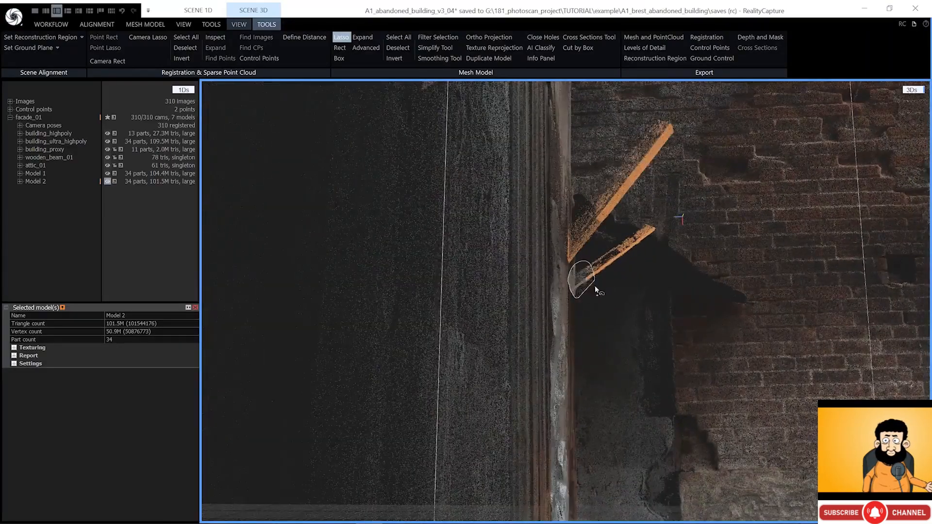
pyautogui.moveTo(595, 286); pyautogui.dragTo(510, 281, button='right')
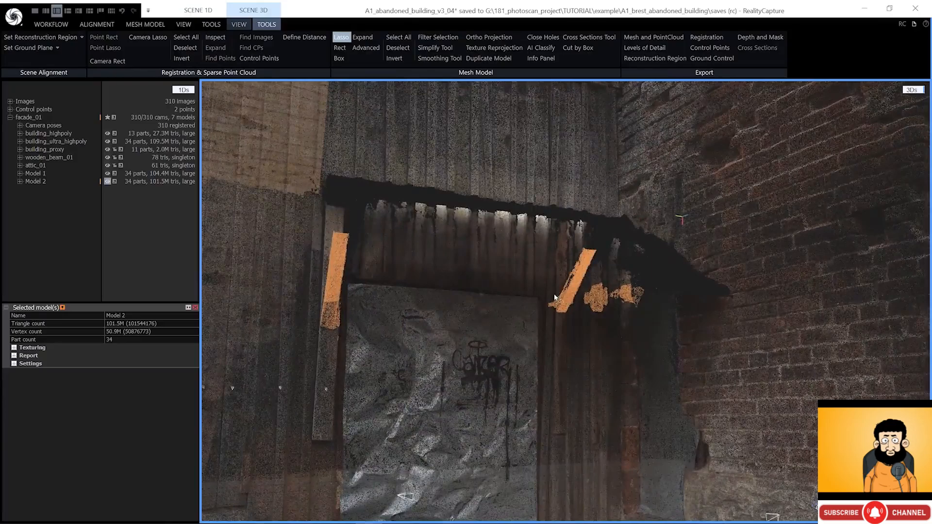
pyautogui.keyDown('shift'); pyautogui.moveTo(528, 325); pyautogui.dragTo(511, 304); pyautogui.keyUp('shift')
pyautogui.keyDown('shift'); pyautogui.moveTo(597, 331); pyautogui.dragTo(598, 293); pyautogui.keyUp('shift')
pyautogui.moveTo(597, 299)
pyautogui.mouseDown(button='right')
pyautogui.moveTo(599, 313)
pyautogui.moveTo(618, 307)
pyautogui.moveTo(607, 309)
pyautogui.mouseUp(button='right')
pyautogui.scroll(-3, 599, 314)
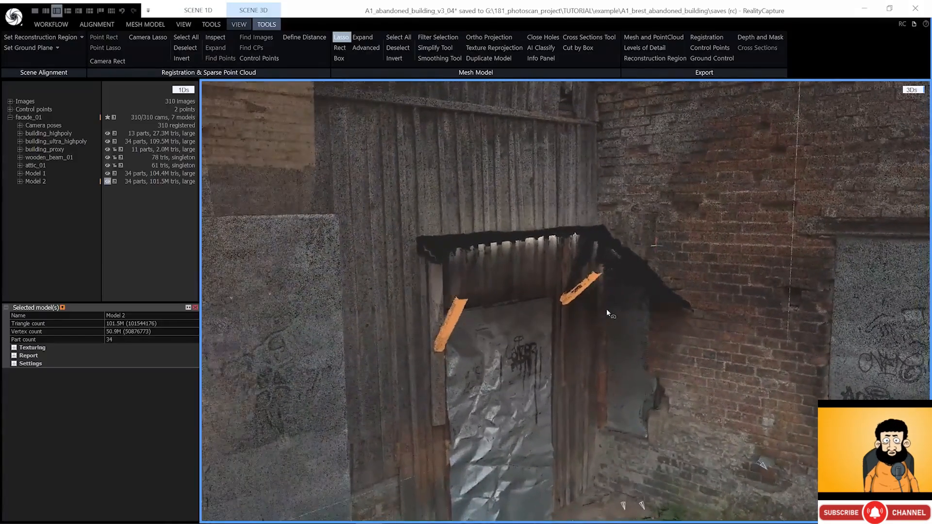
pyautogui.click(432, 37)
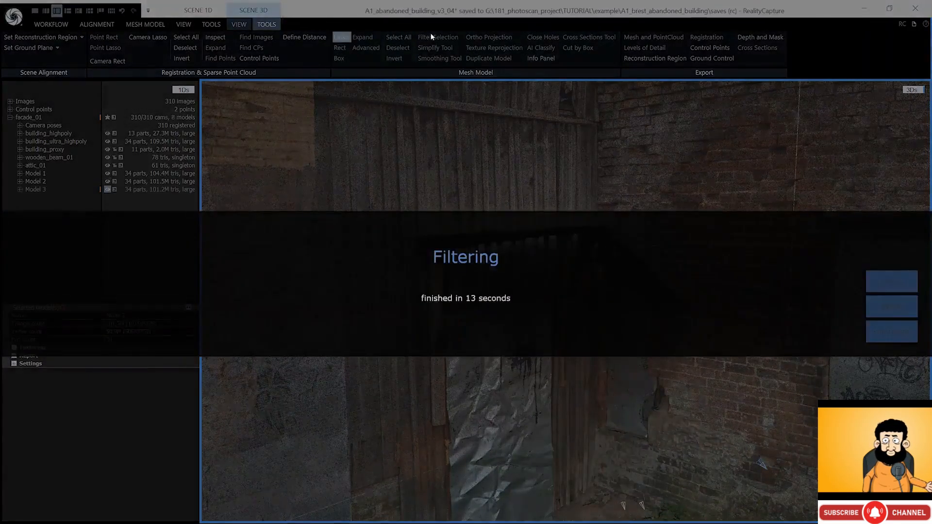
# - Lasso the leftover fragment at the wooden column, filter it into Model 4, and zoom out
pyautogui.moveTo(414, 208); pyautogui.dragTo(407, 237, button='right')
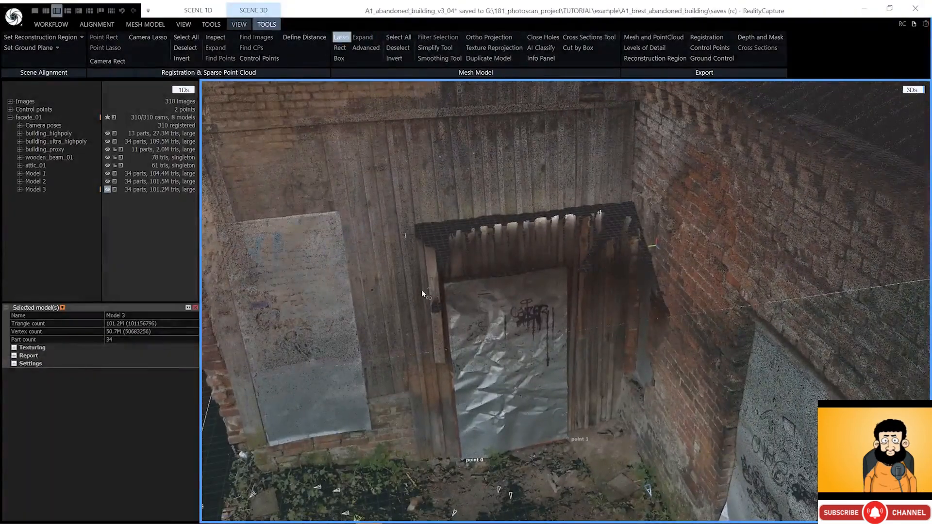
pyautogui.moveTo(421, 272); pyautogui.dragTo(429, 268, button='right')
pyautogui.moveTo(419, 214)
pyautogui.keyDown('ctrl'); pyautogui.mouseDown()
pyautogui.moveTo(414, 278)
pyautogui.moveTo(439, 237)
pyautogui.mouseUp(); pyautogui.keyUp('ctrl')
pyautogui.moveTo(439, 238)
pyautogui.mouseDown(button='right')
pyautogui.moveTo(538, 241)
pyautogui.moveTo(547, 231)
pyautogui.moveTo(581, 247)
pyautogui.mouseUp(button='right')
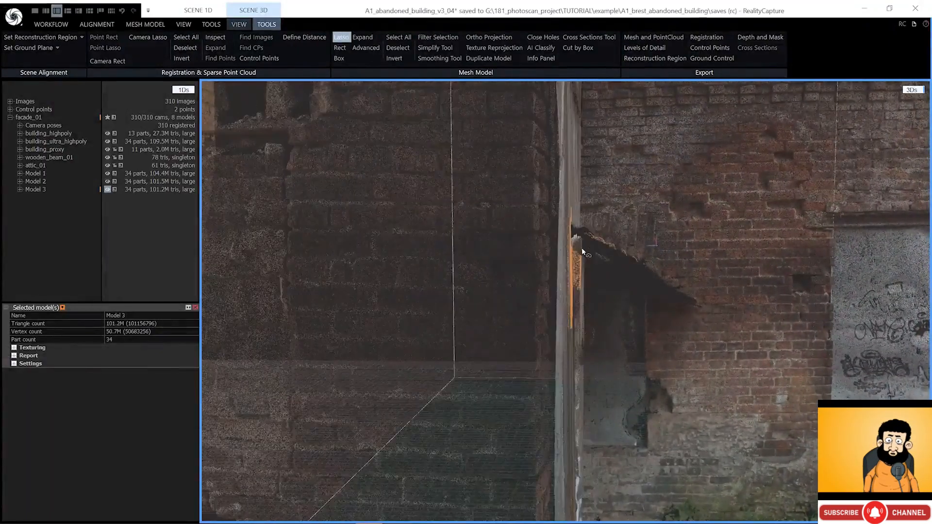
pyautogui.moveTo(579, 246)
pyautogui.keyDown('ctrl'); pyautogui.mouseDown()
pyautogui.moveTo(485, 220)
pyautogui.moveTo(584, 185)
pyautogui.mouseUp(); pyautogui.keyUp('ctrl')
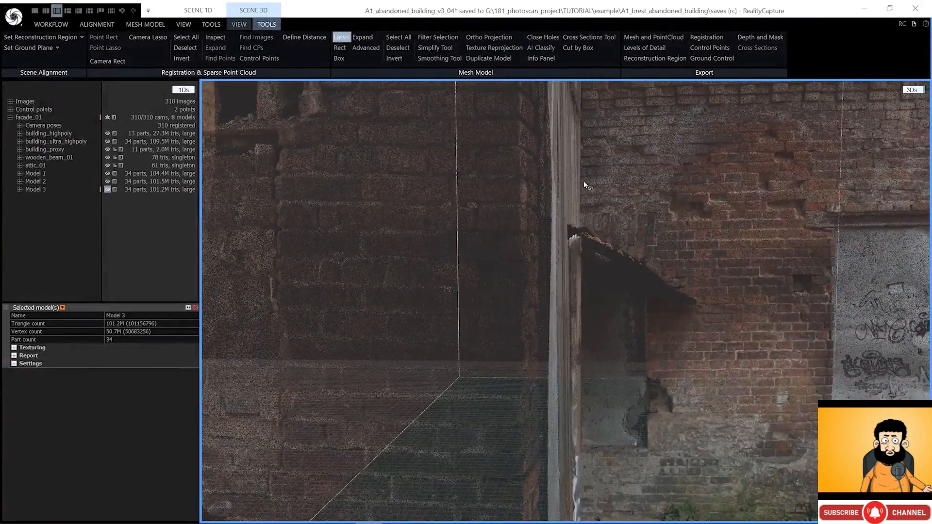
pyautogui.moveTo(462, 130); pyautogui.dragTo(459, 130, button='right')
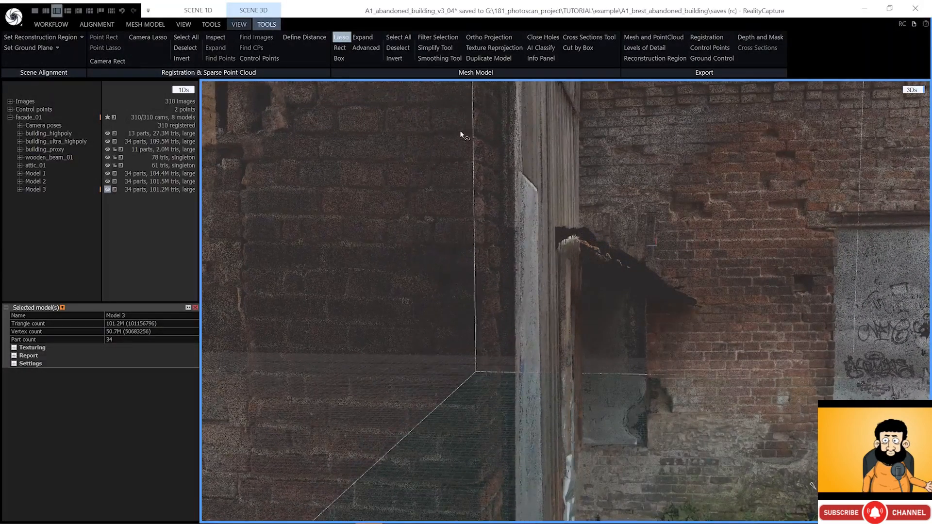
pyautogui.click(437, 37)
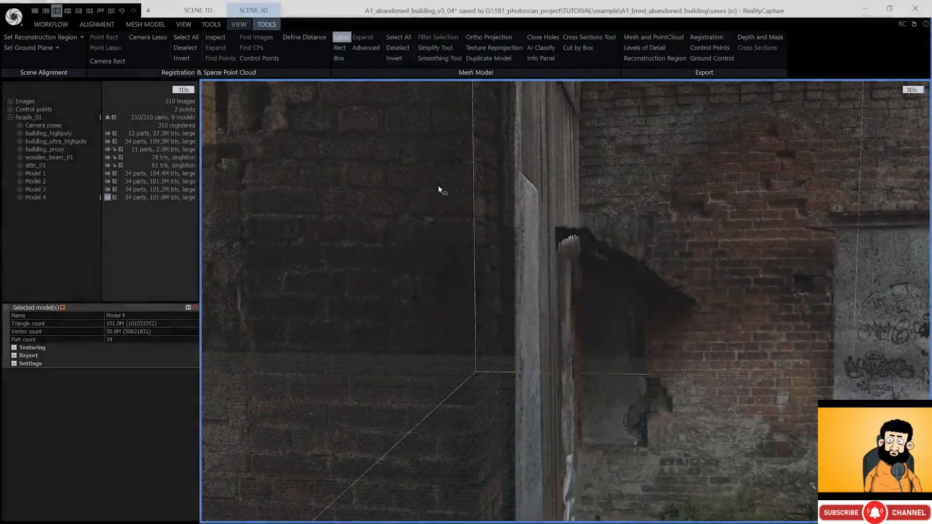
pyautogui.moveTo(439, 188); pyautogui.dragTo(386, 286, button='right')
pyautogui.scroll(-5, 426, 222)
pyautogui.scroll(-3, 427, 226)
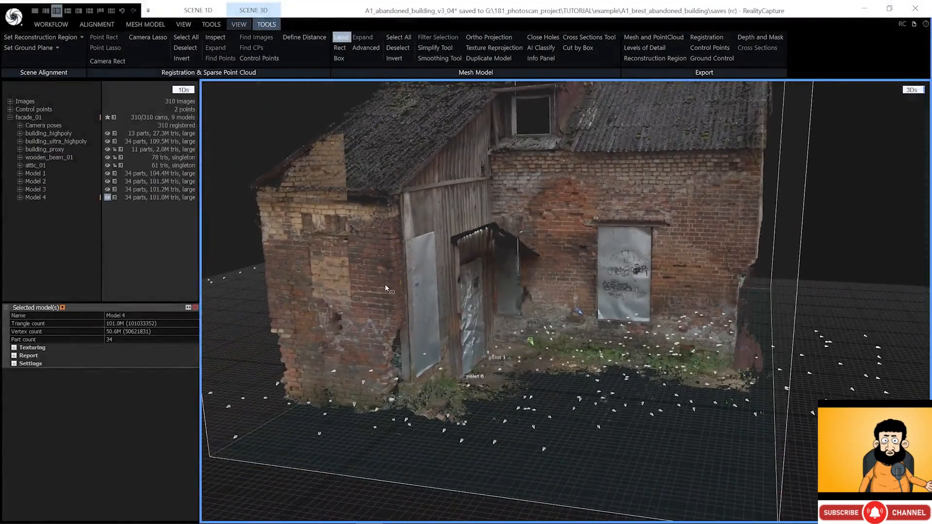
# - Delete Models 3, 2 and 1, then select Model 4's name for renaming
pyautogui.click(95, 189)
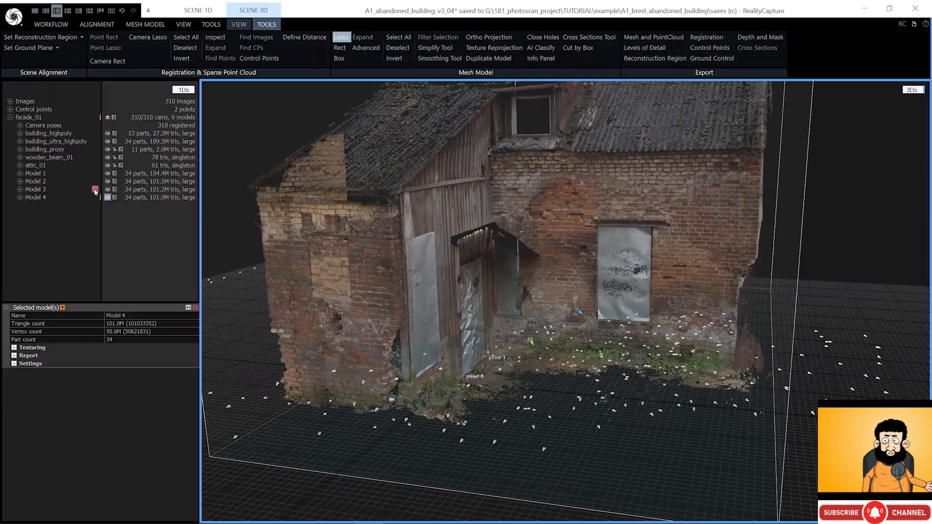
pyautogui.click(95, 182)
pyautogui.click(95, 173)
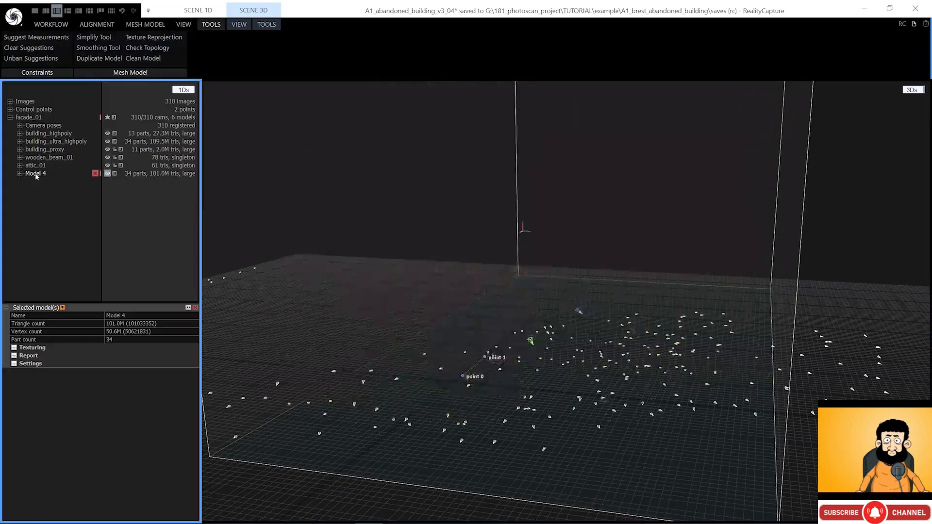
pyautogui.click(116, 316)
pyautogui.doubleClick(117, 316)
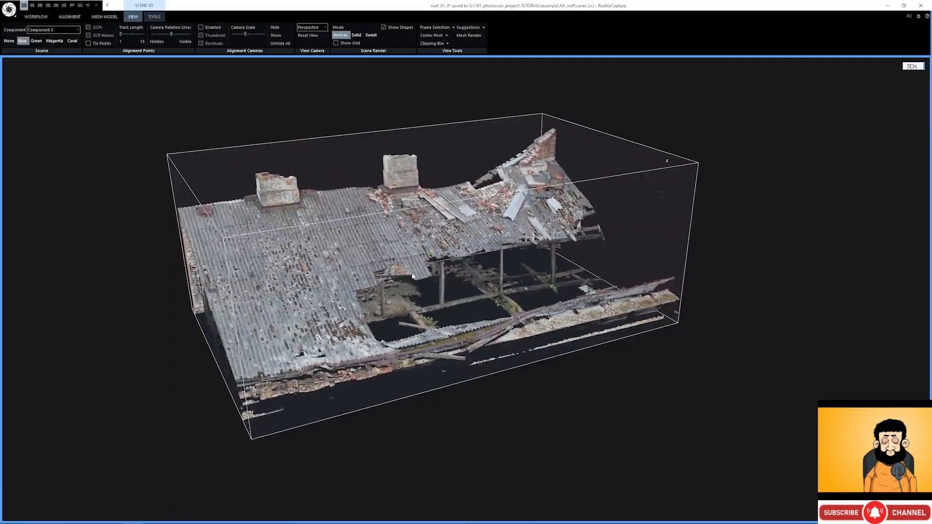
# - Orbit fully around the collapsed corrugated roof scan with its two chimneys
pyautogui.moveTo(421, 275); pyautogui.dragTo(888, 274, button='right')
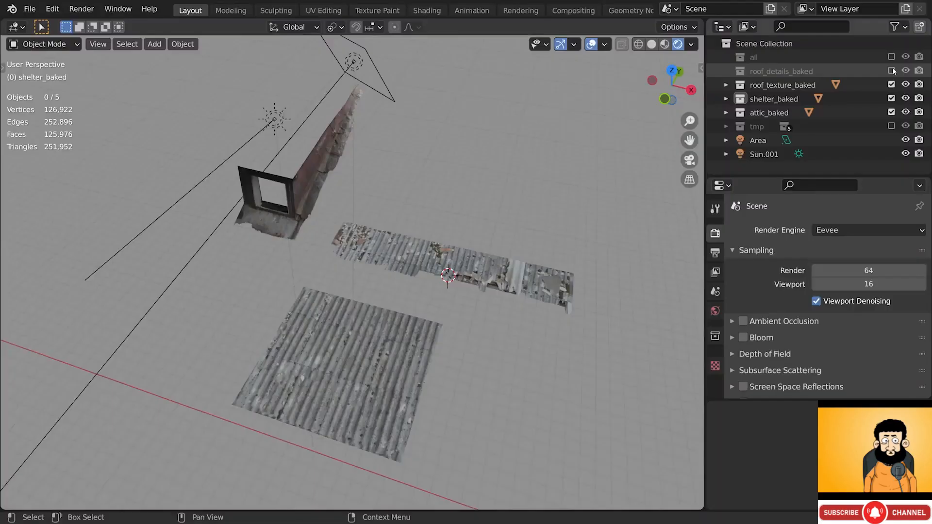
# - Make roof_details_baked visible, select the long corrugated roof plane, and view the A1_attic dormer
pyautogui.click(892, 71)
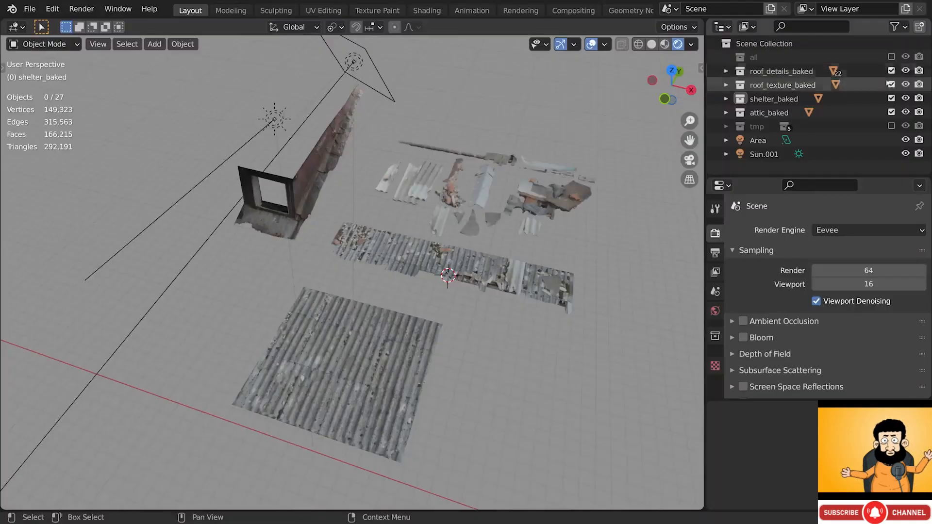
pyautogui.click(540, 293)
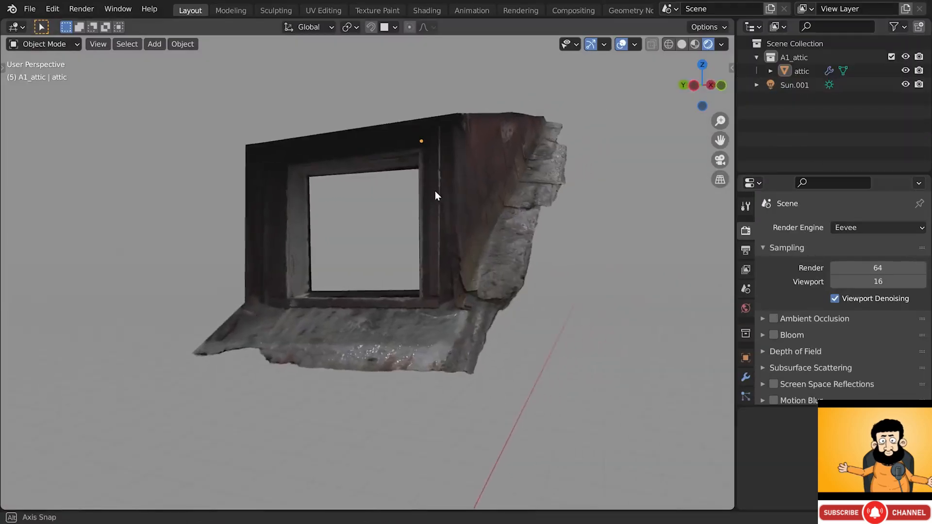
pyautogui.moveTo(435, 192); pyautogui.dragTo(433, 193, button='middle')
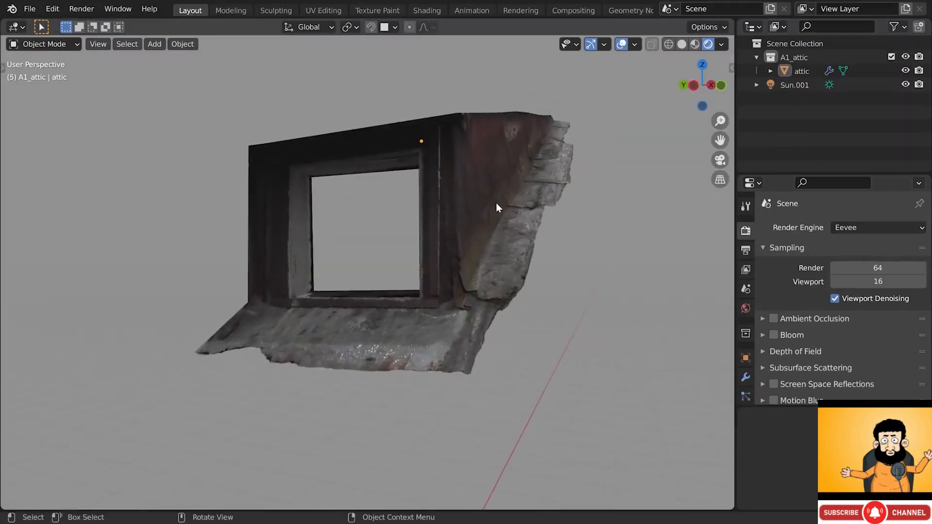